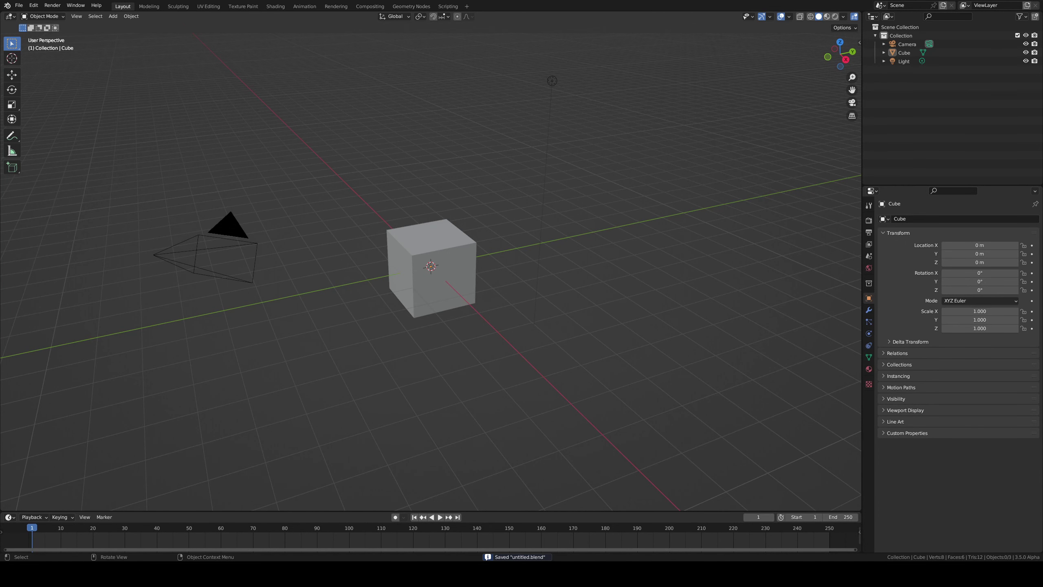
- Subdivide the default cube into a sphere and apply the Subdivision modifier permanently
{"action": "left_click", "coordinate": [462, 296]}
{"action": "key", "text": "ctrl+3"}
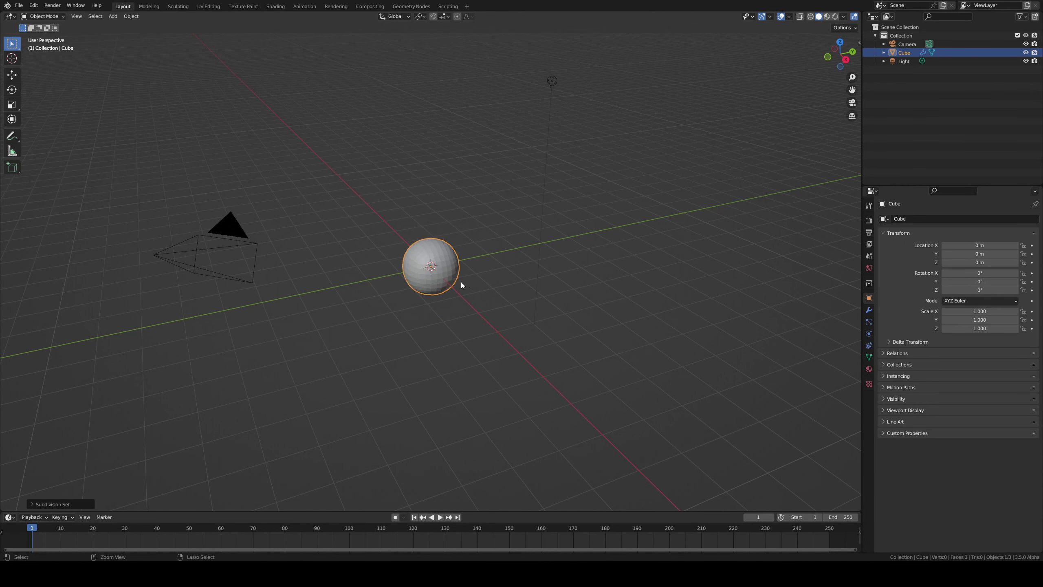
{"action": "left_click", "coordinate": [869, 310]}
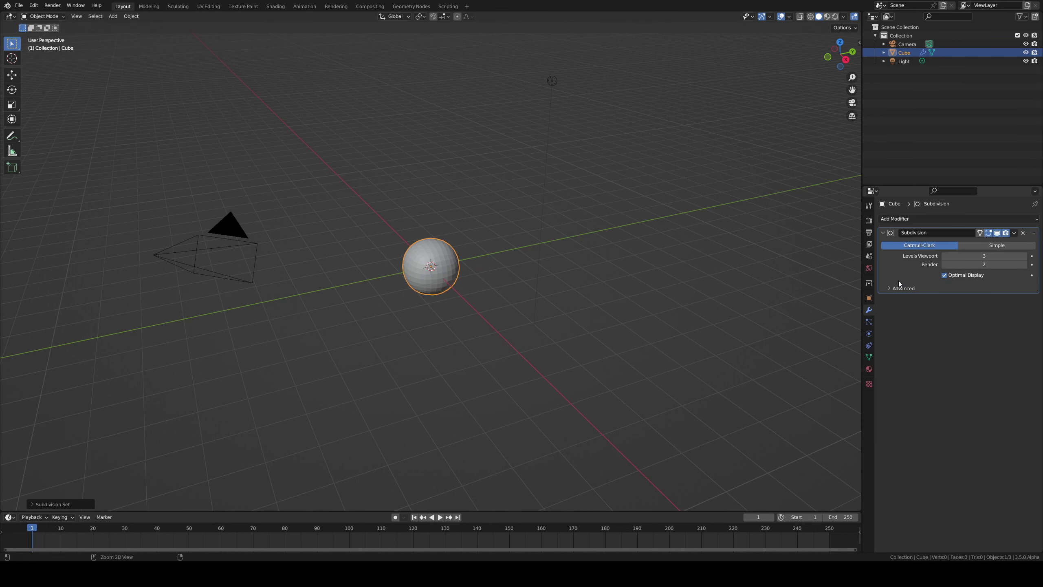
{"action": "key", "text": "ctrl+a"}
{"action": "middle_click_drag", "start_coordinate": [592, 263], "coordinate": [635, 232]}
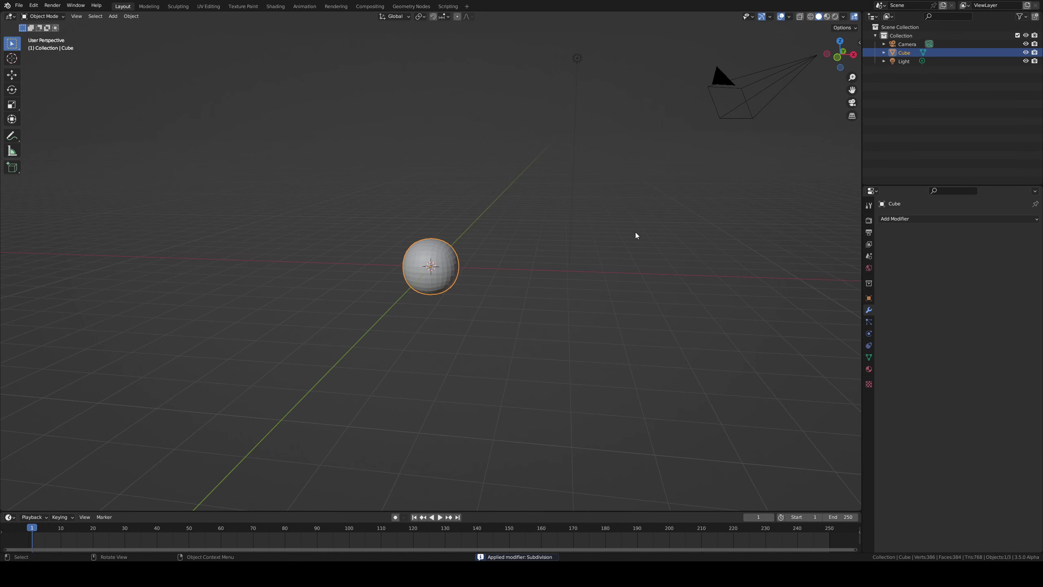
- Set the view focal length to 85 mm and enter the Sculpting workspace
{"action": "key", "text": "n"}
{"action": "left_click", "coordinate": [856, 81]}
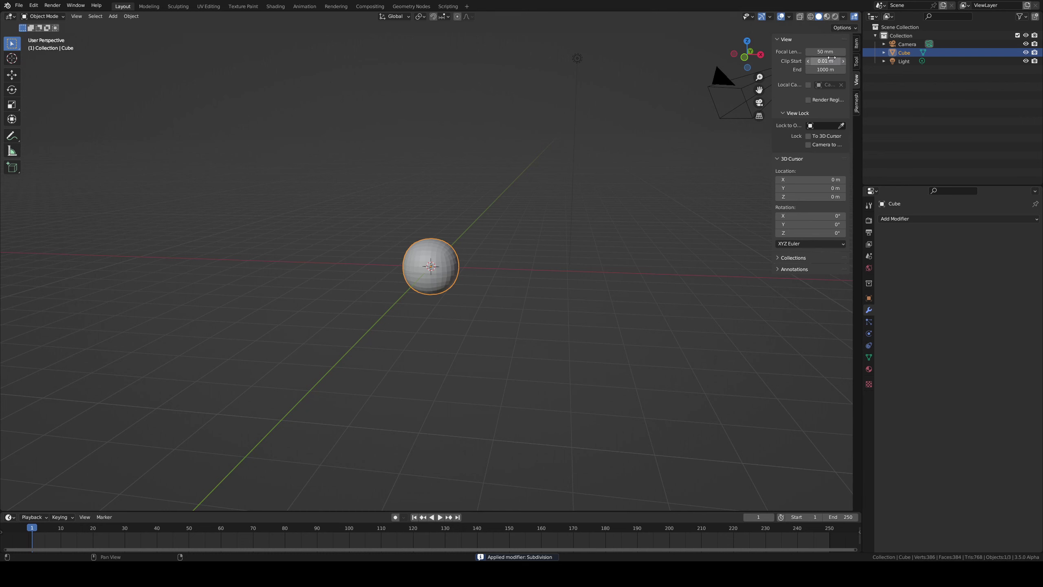
{"action": "type", "text": "5"}
{"action": "key", "text": "Return"}
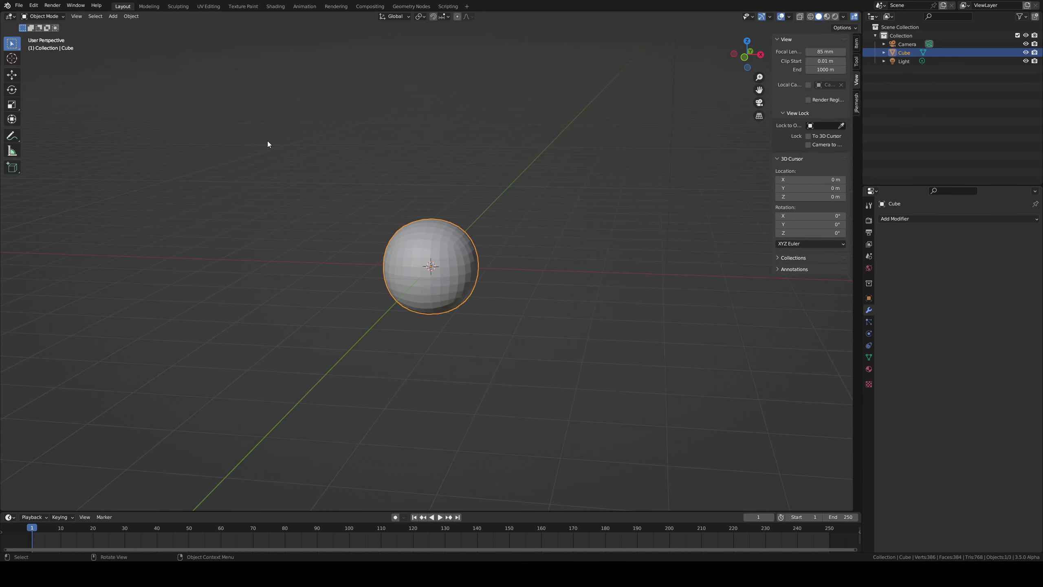
{"action": "key", "text": "ctrl+Page_Down"}
{"action": "key", "text": "ctrl+Page_Down"}
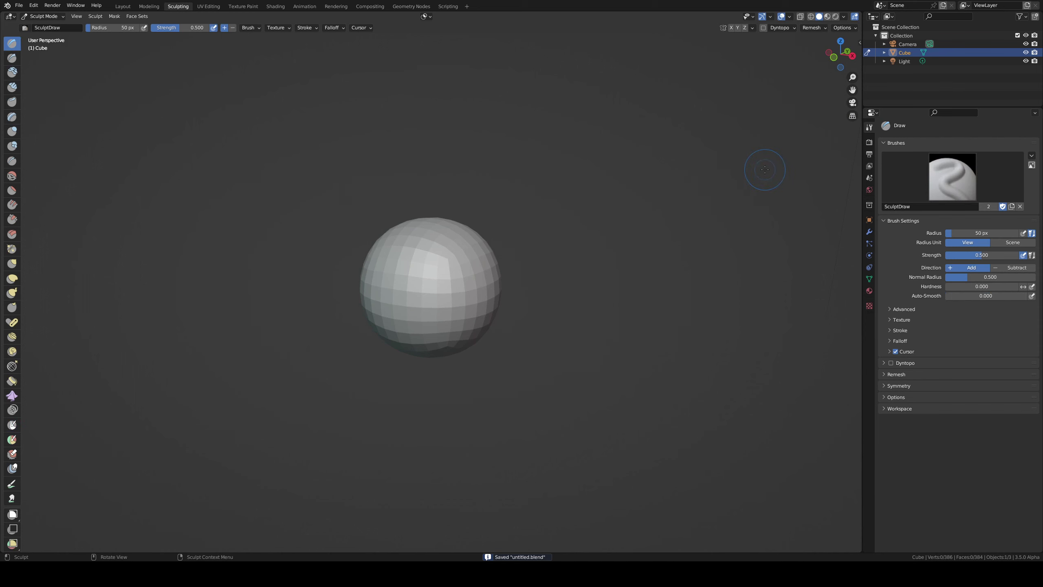
- Re-enter an 85 mm focal length in the sidebar's View settings
{"action": "key", "text": "m"}
{"action": "key", "text": "x"}
{"action": "key", "text": "n"}
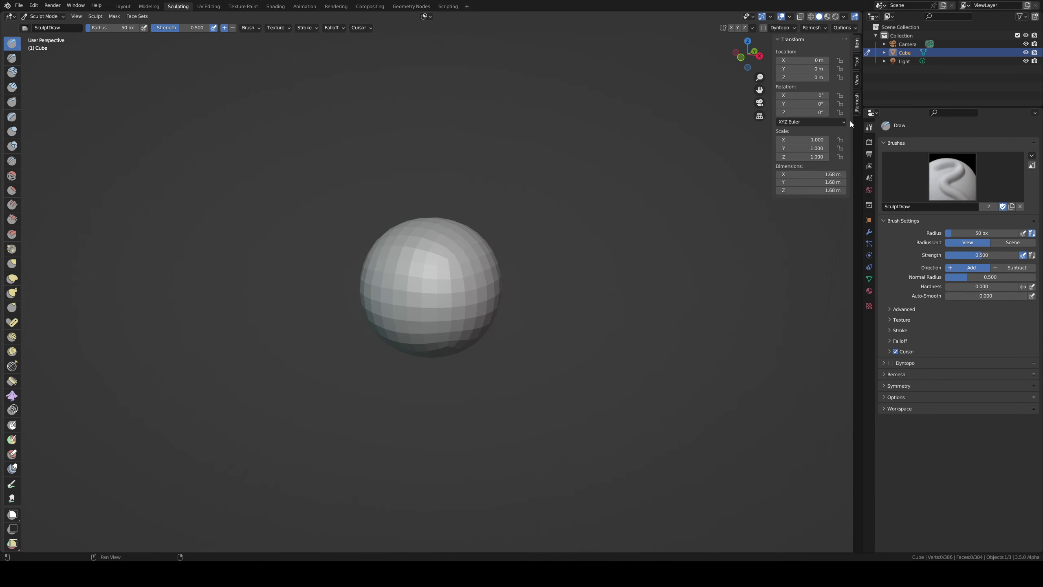
{"action": "left_click", "coordinate": [856, 85]}
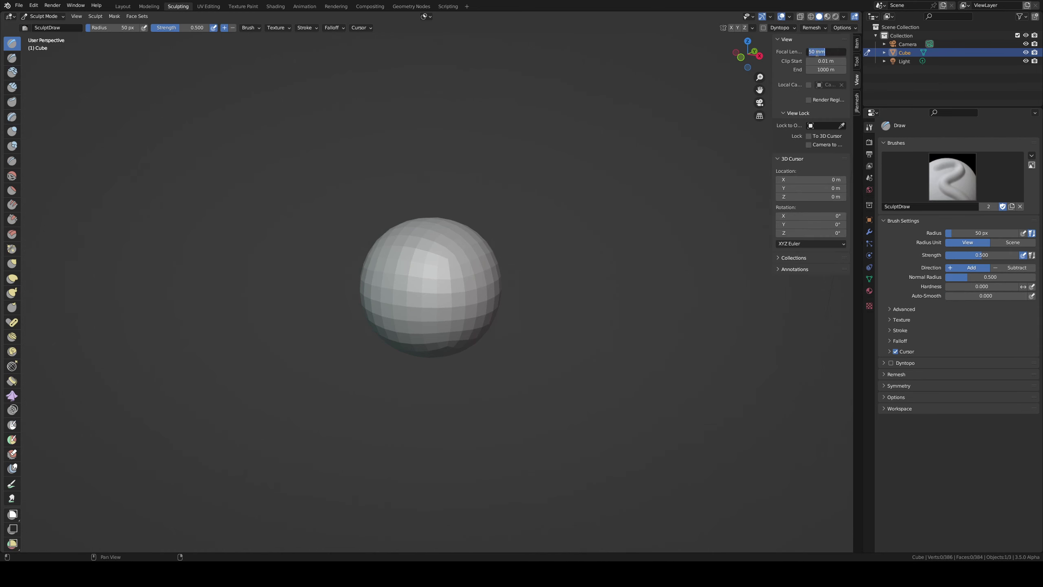
{"action": "type", "text": "85"}
{"action": "key", "text": "Return"}
- With the Grab brush and X symmetry, pull the sphere's lower half into a teardrop from the front
{"action": "key", "text": "g"}
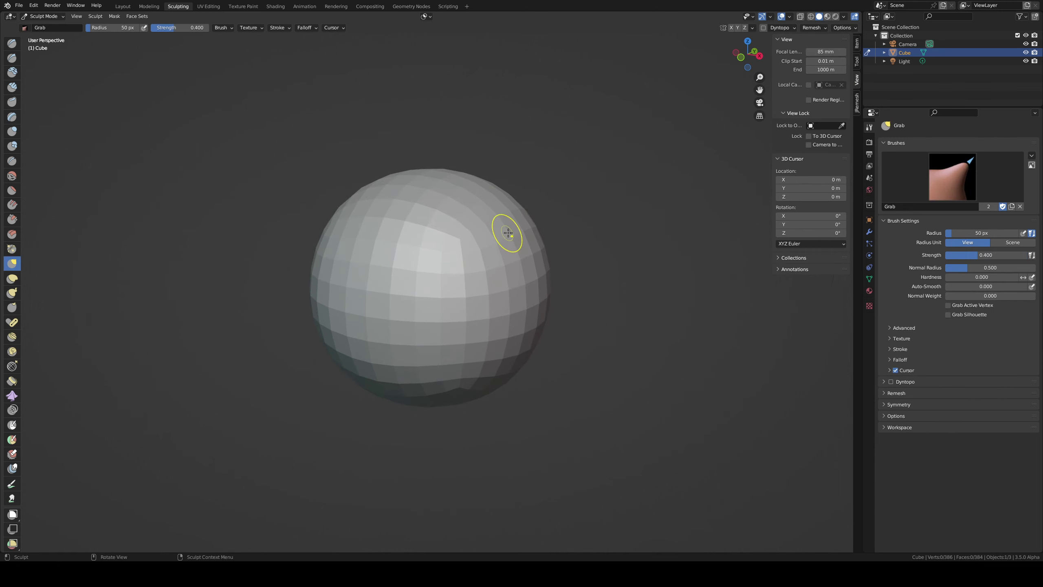
{"action": "key", "text": "f"}
{"action": "left_click", "coordinate": [627, 233]}
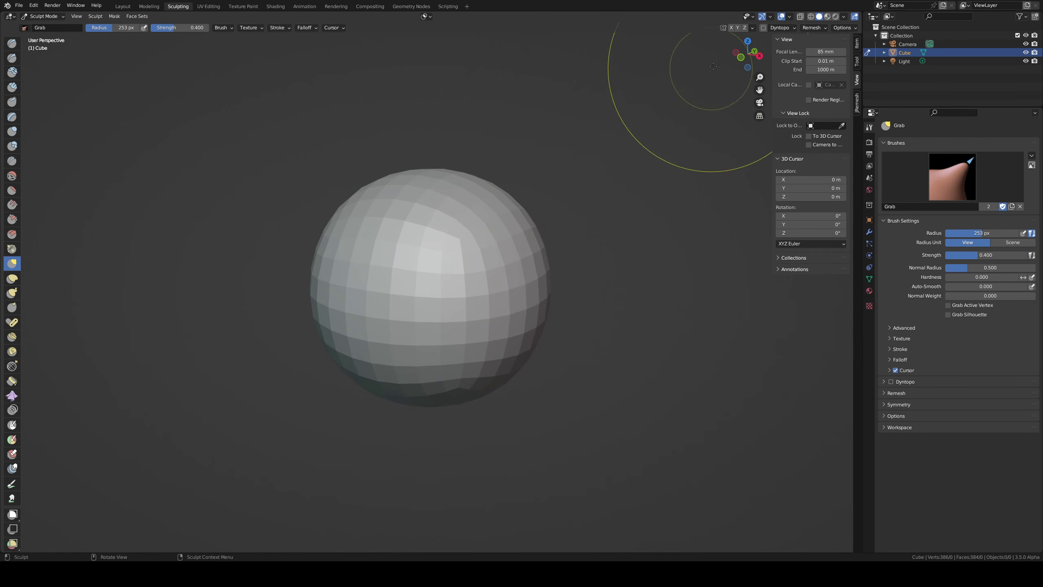
{"action": "left_click", "coordinate": [731, 28]}
{"action": "key", "text": "KP_1"}
{"action": "key", "text": "f"}
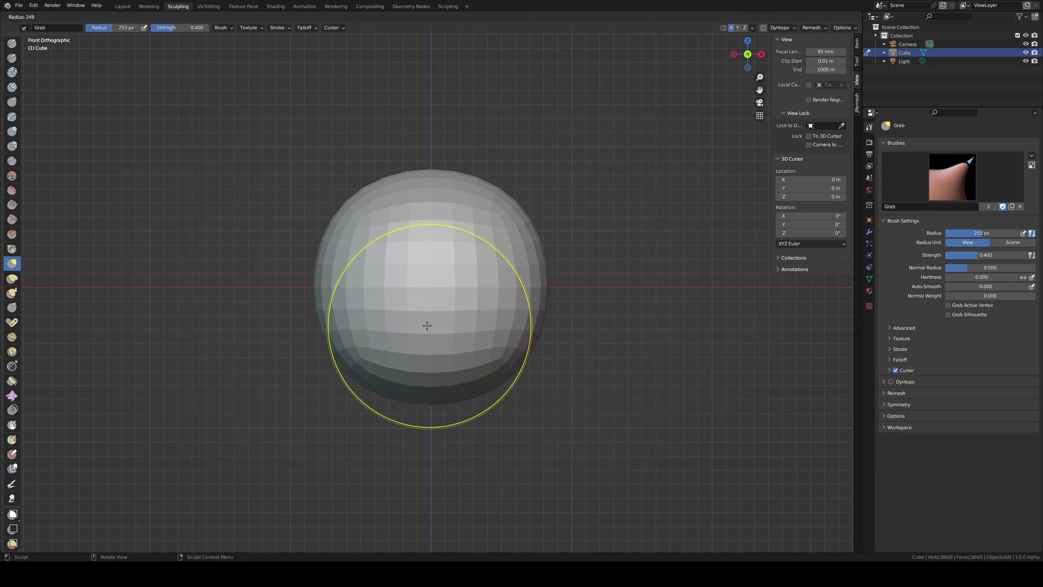
{"action": "left_click", "coordinate": [434, 329]}
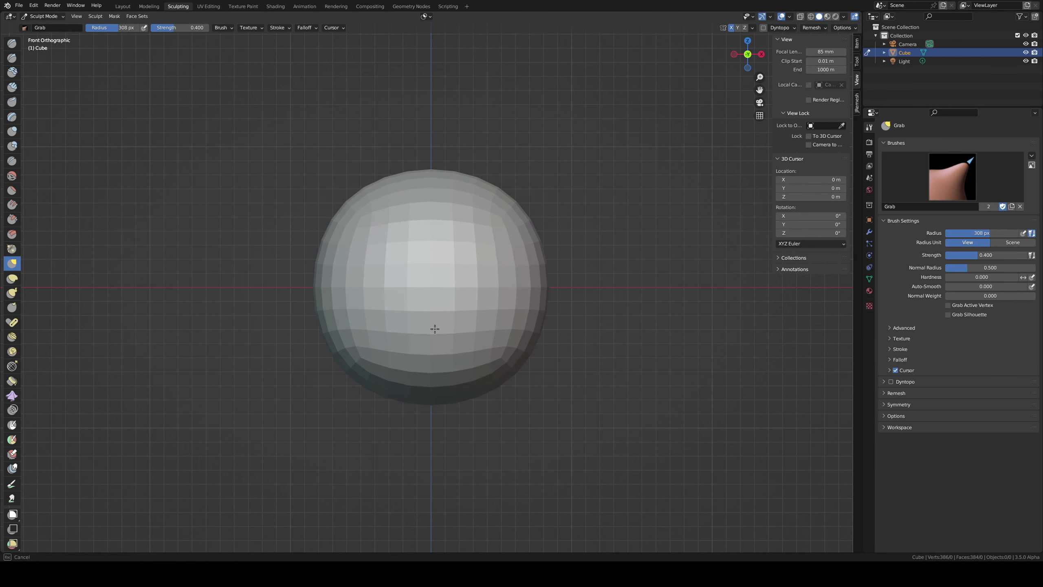
{"action": "left_click_drag", "start_coordinate": [435, 328], "coordinate": [489, 396]}
{"action": "middle_click_drag", "start_coordinate": [488, 396], "coordinate": [413, 315]}
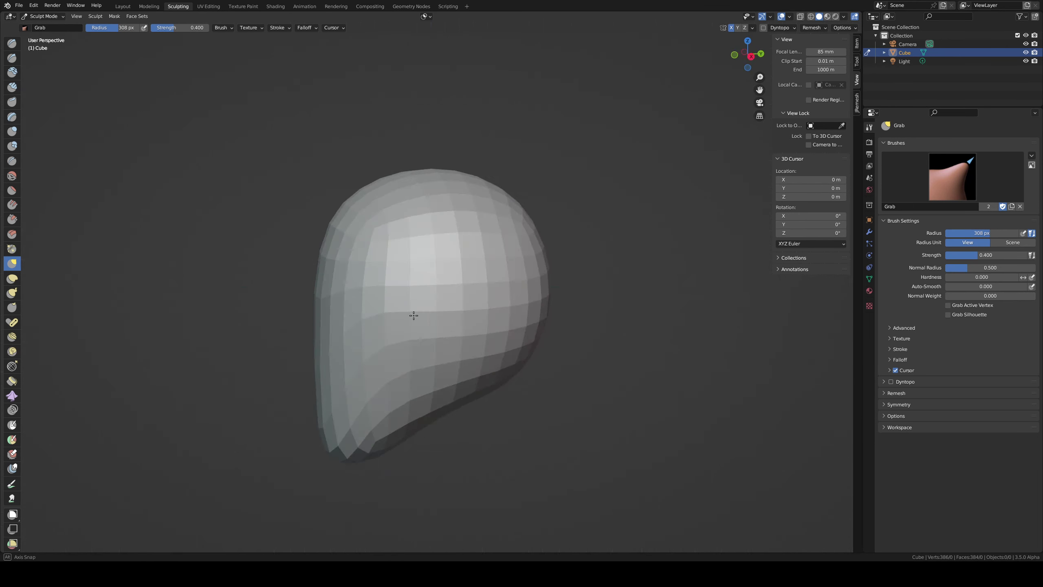
- From the right view, pull the lower head outward and round the chin at 228 px
{"action": "key", "text": "KP_3"}
{"action": "key", "text": "f"}
{"action": "left_click", "coordinate": [394, 386]}
{"action": "left_click_drag", "start_coordinate": [460, 370], "coordinate": [411, 415]}
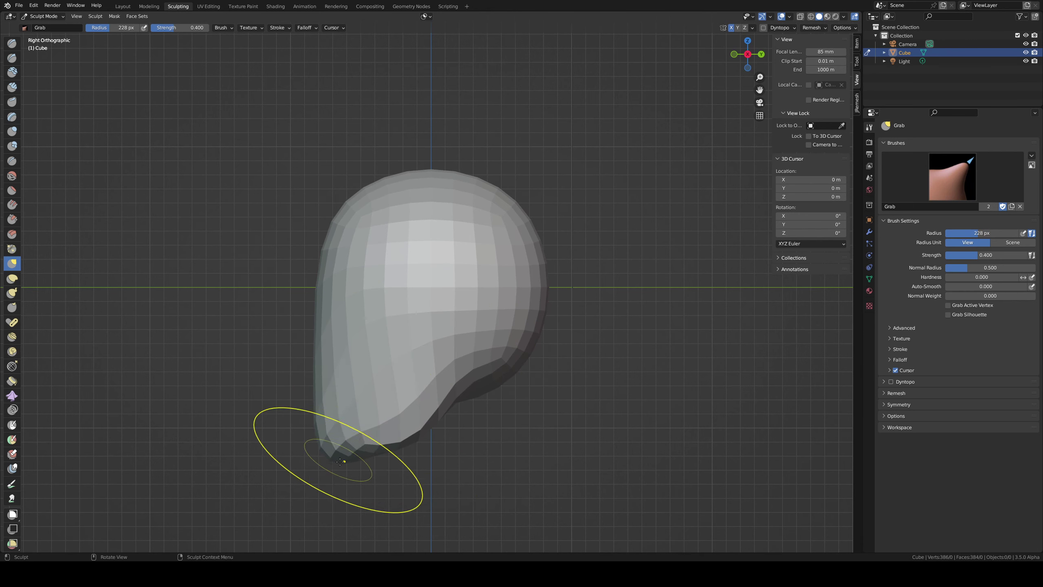
{"action": "left_click_drag", "start_coordinate": [330, 452], "coordinate": [400, 434]}
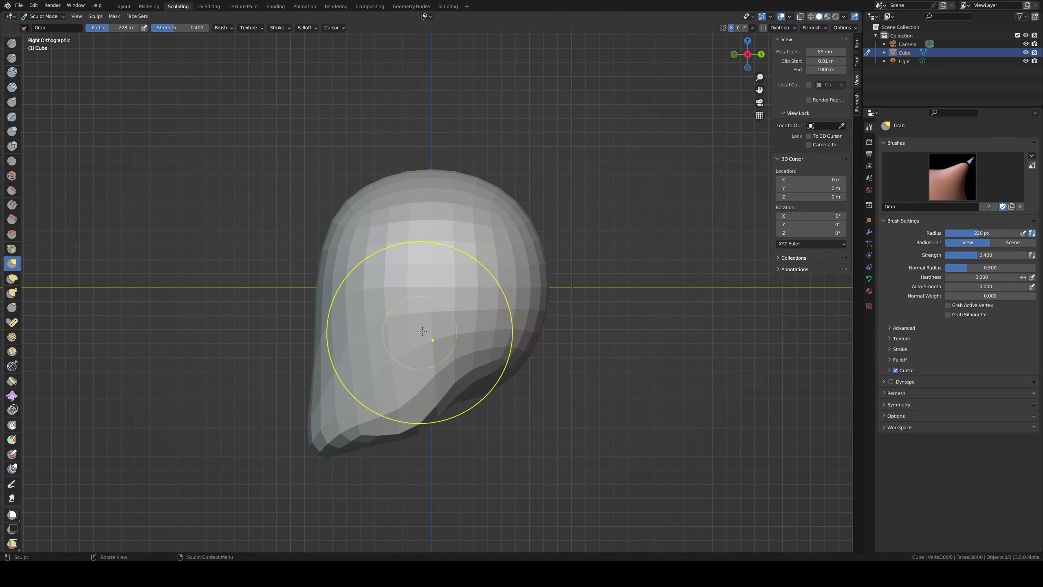
- From the front, narrow the head's sides and pull the chin lower and narrower, then enter Edit Mode
{"action": "key", "text": "KP_1"}
{"action": "key", "text": "f"}
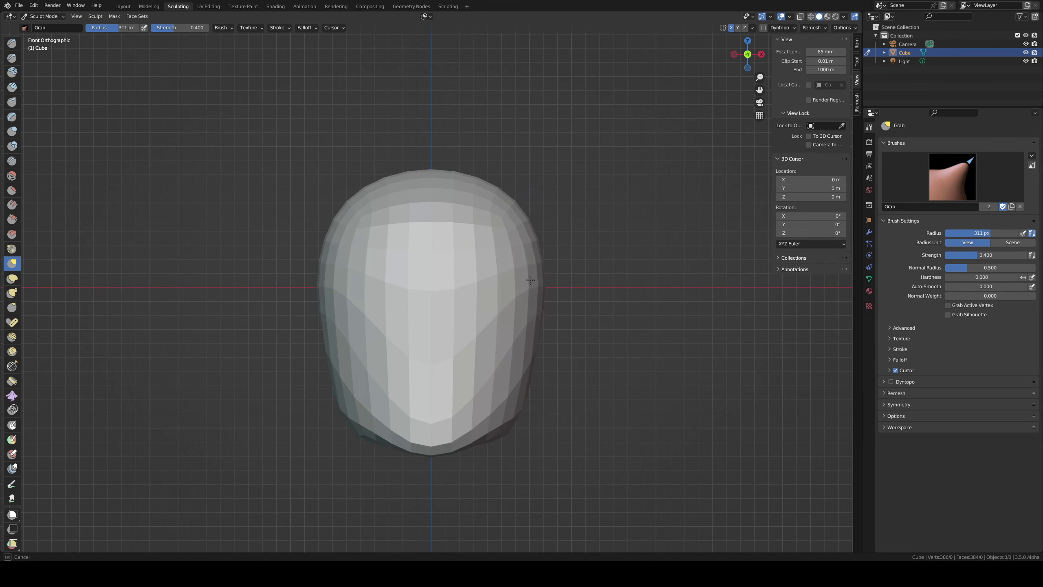
{"action": "left_click", "coordinate": [530, 280]}
{"action": "left_click_drag", "start_coordinate": [530, 279], "coordinate": [523, 284]}
{"action": "key", "text": "f"}
{"action": "left_click", "coordinate": [481, 440]}
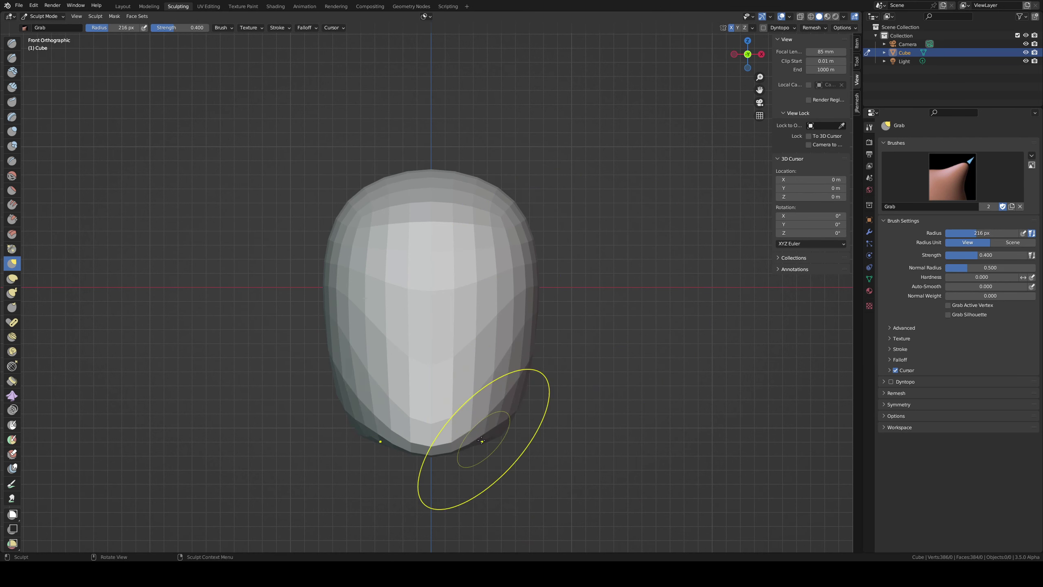
{"action": "left_click_drag", "start_coordinate": [481, 440], "coordinate": [468, 455]}
{"action": "key", "text": "f"}
{"action": "left_click", "coordinate": [613, 343]}
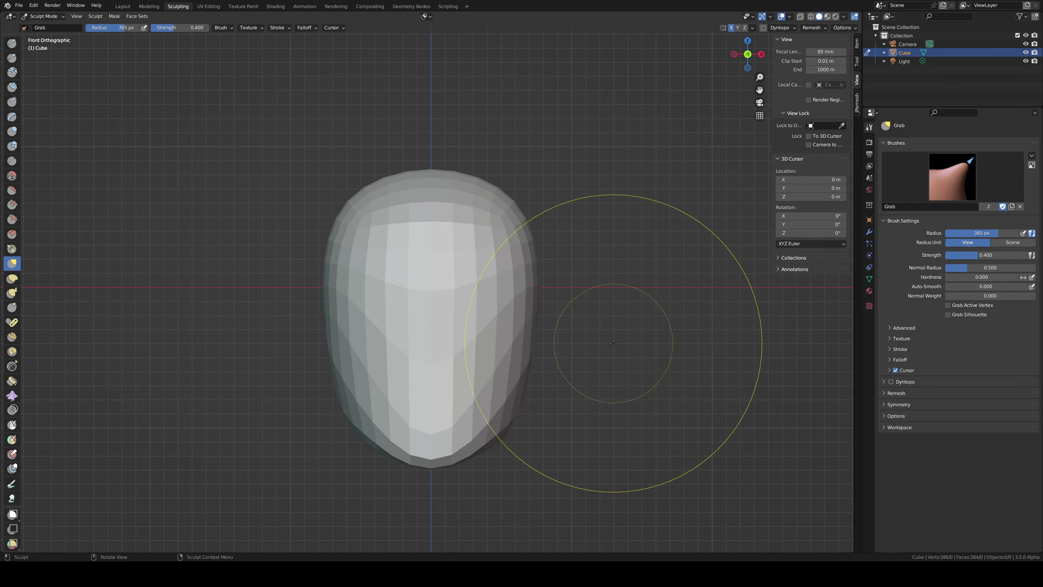
{"action": "key", "text": "Tab"}
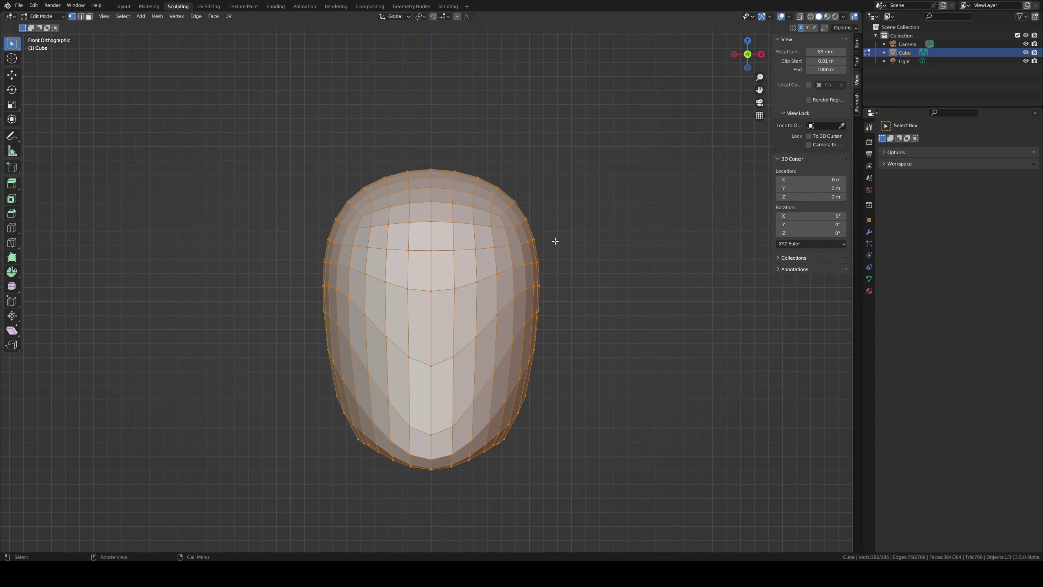
- Raise the whole head mesh slightly along Z and return to Sculpt Mode
{"action": "key", "text": "g"}
{"action": "key", "text": "z"}
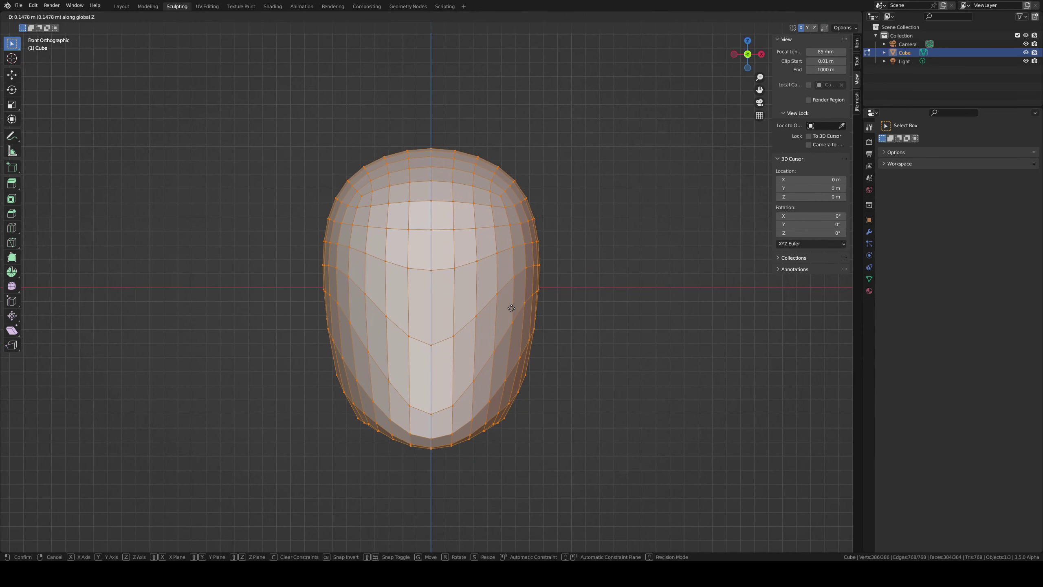
{"action": "left_click", "coordinate": [518, 227]}
{"action": "key", "text": "Tab"}
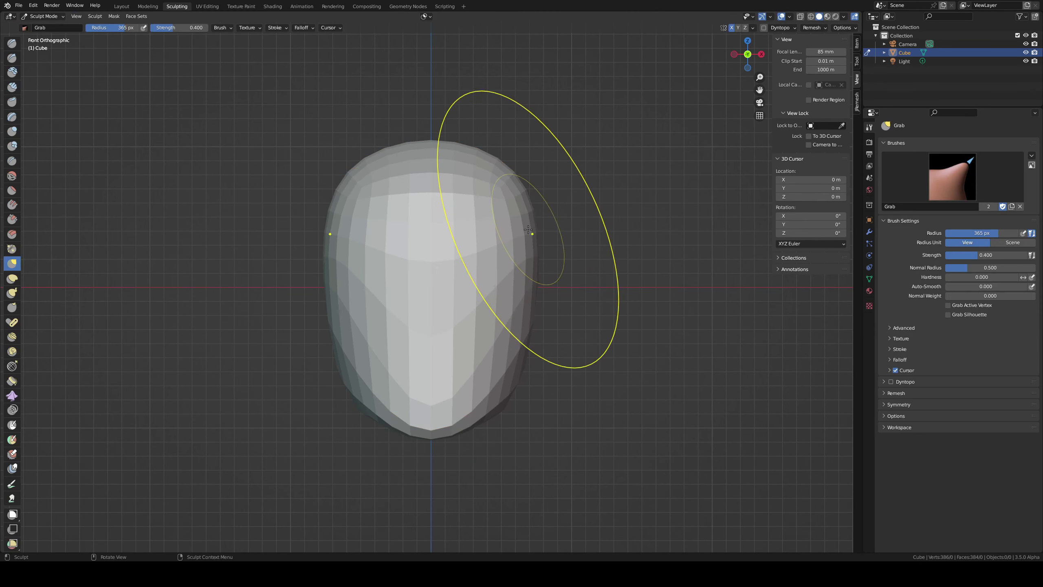
- From the right side, pull the bottom of the head forward and reshape the chin tip
{"action": "key", "text": "KP_3"}
{"action": "left_click_drag", "start_coordinate": [411, 428], "coordinate": [325, 419]}
{"action": "key", "text": "f"}
{"action": "left_click", "coordinate": [305, 423]}
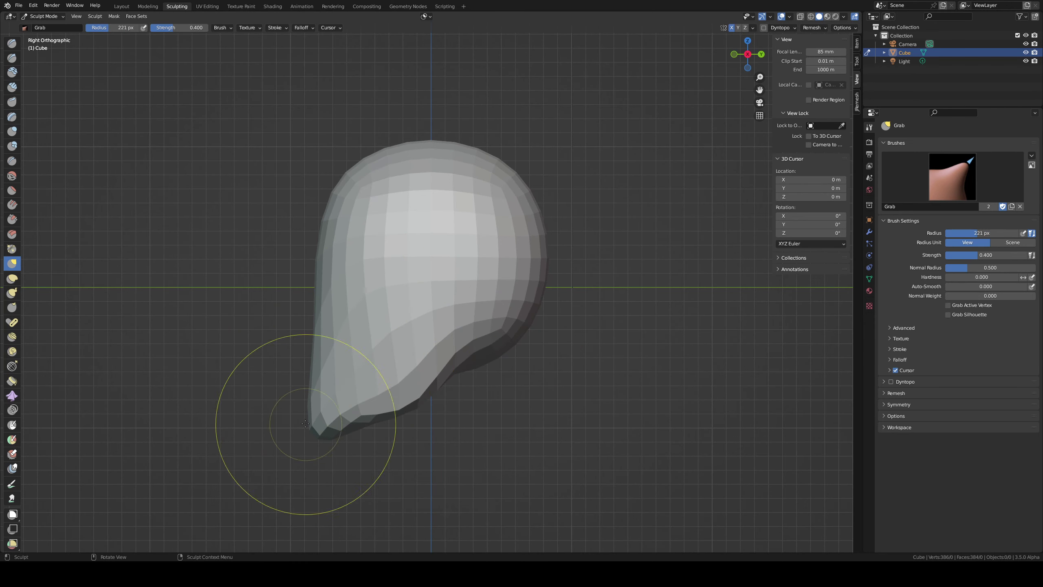
{"action": "left_click_drag", "start_coordinate": [400, 406], "coordinate": [400, 403]}
{"action": "key", "text": "f"}
{"action": "left_click", "coordinate": [311, 437]}
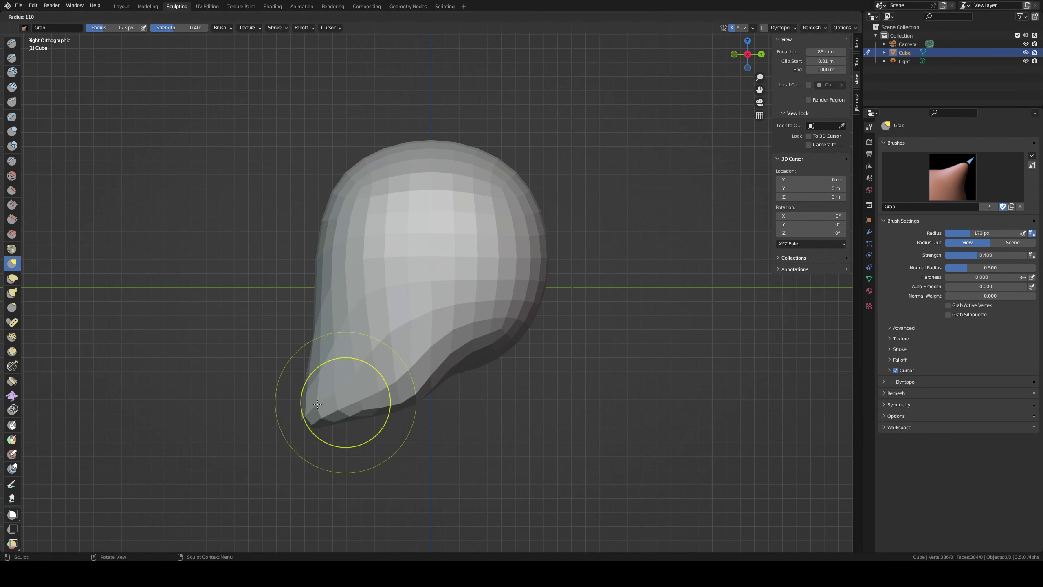
- Push the lower face forward with a 252 px brush, then voxel-remesh the head denser
{"action": "key", "text": "f"}
{"action": "left_click", "coordinate": [361, 354]}
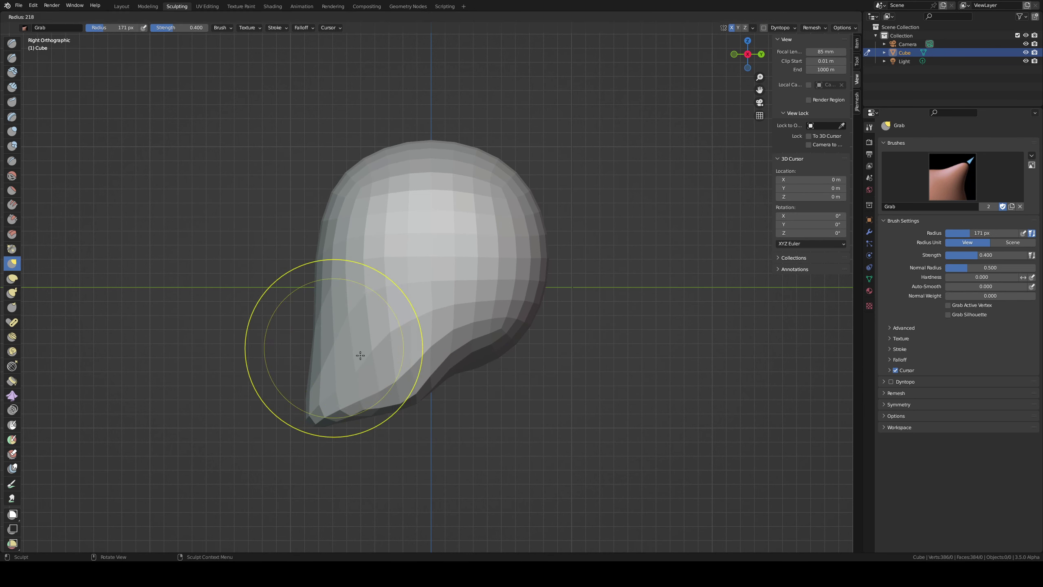
{"action": "mouse_move", "coordinate": [306, 327]}
{"action": "left_mouse_down"}
{"action": "mouse_move", "coordinate": [316, 386]}
{"action": "mouse_move", "coordinate": [368, 284]}
{"action": "left_mouse_up"}
{"action": "mouse_move", "coordinate": [368, 283]}
{"action": "middle_mouse_down"}
{"action": "mouse_move", "coordinate": [466, 272]}
{"action": "mouse_move", "coordinate": [559, 280]}
{"action": "middle_mouse_up"}
{"action": "key", "text": "ctrl+r"}
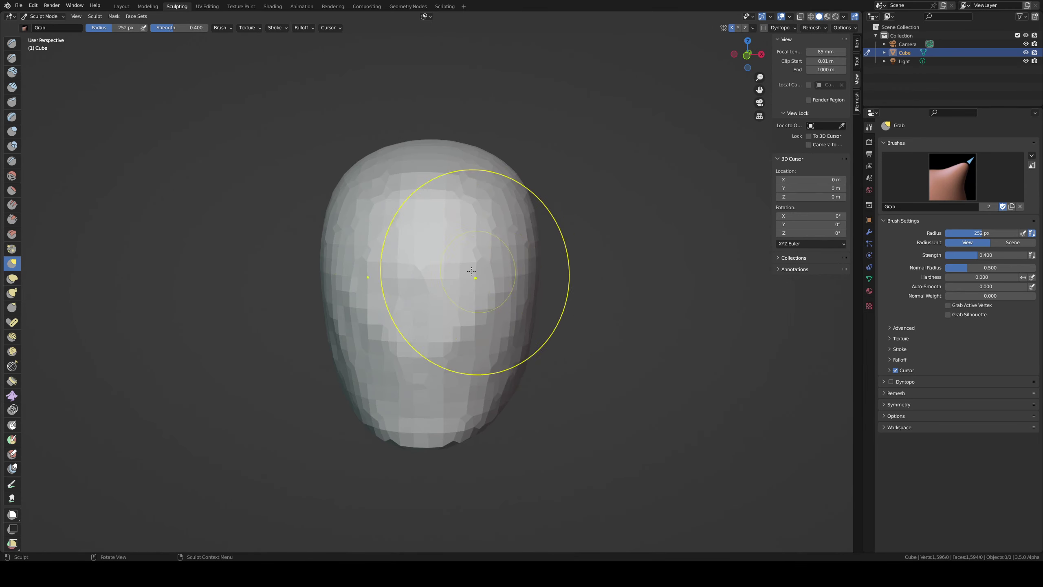
{"action": "middle_click_drag", "start_coordinate": [473, 270], "coordinate": [433, 240]}
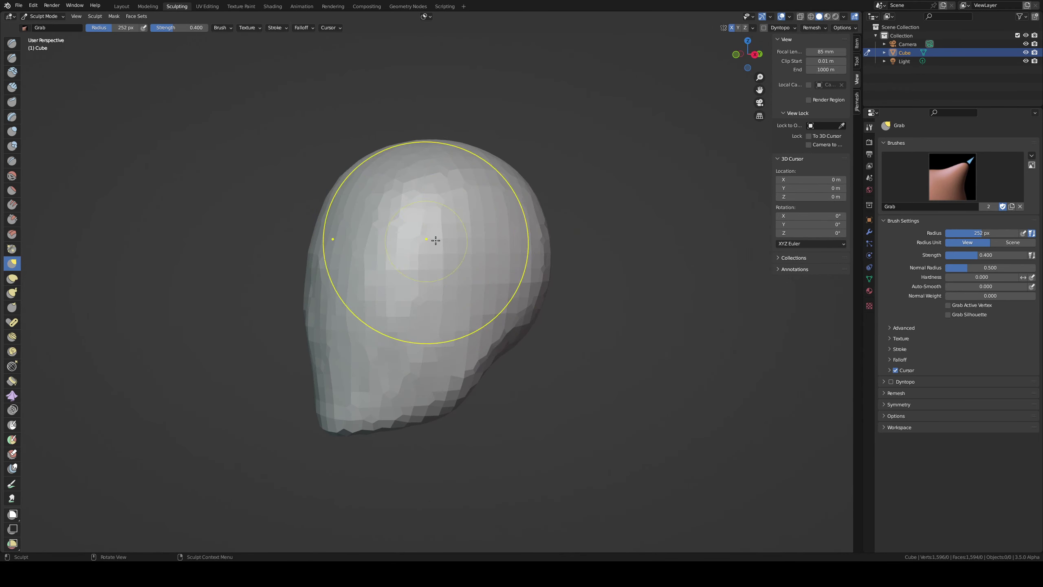
- Symmetrize the head from +X to -X and view it from the front
{"action": "left_click", "coordinate": [752, 28]}
{"action": "left_click", "coordinate": [769, 146]}
{"action": "left_click", "coordinate": [759, 166]}
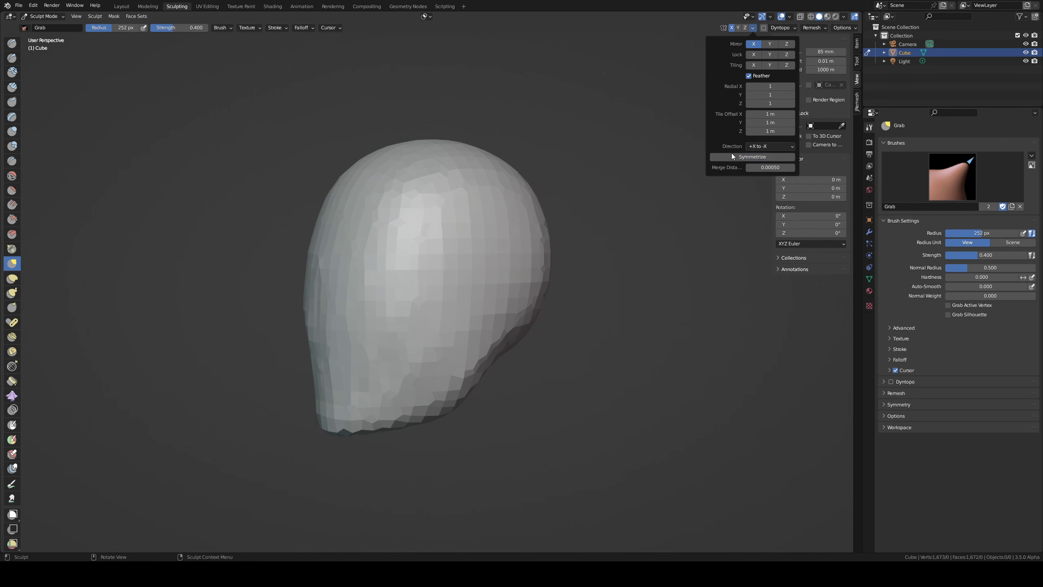
{"action": "left_click", "coordinate": [731, 154]}
{"action": "left_click", "coordinate": [735, 54]}
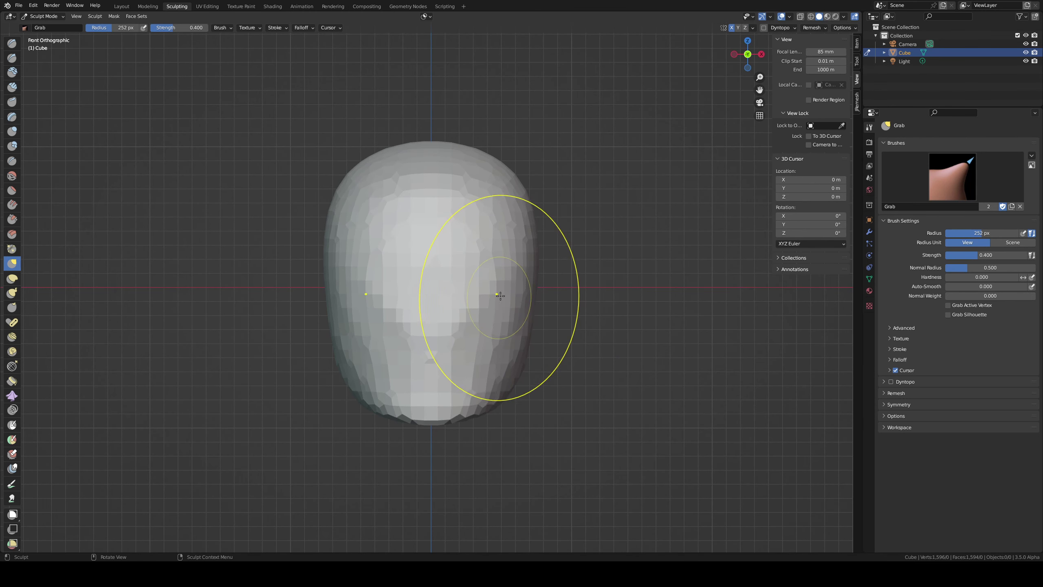
- Smooth the face with the Smooth brush at 205 px radius and 0.376 strength
{"action": "key", "text": "f"}
{"action": "left_click", "coordinate": [584, 303]}
{"action": "key", "text": "shift+s"}
{"action": "key", "text": "shift+f"}
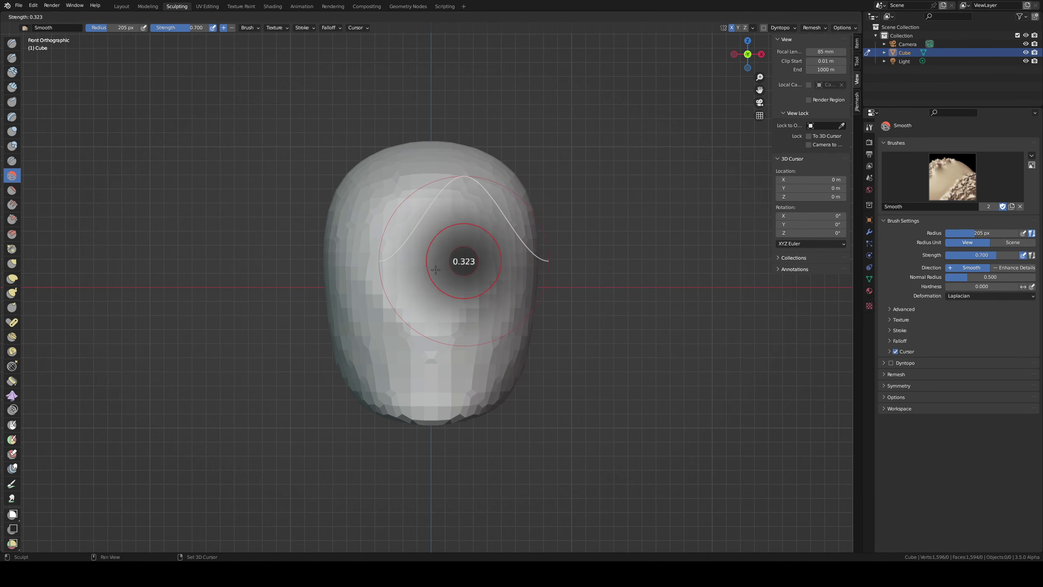
{"action": "left_click", "coordinate": [440, 266]}
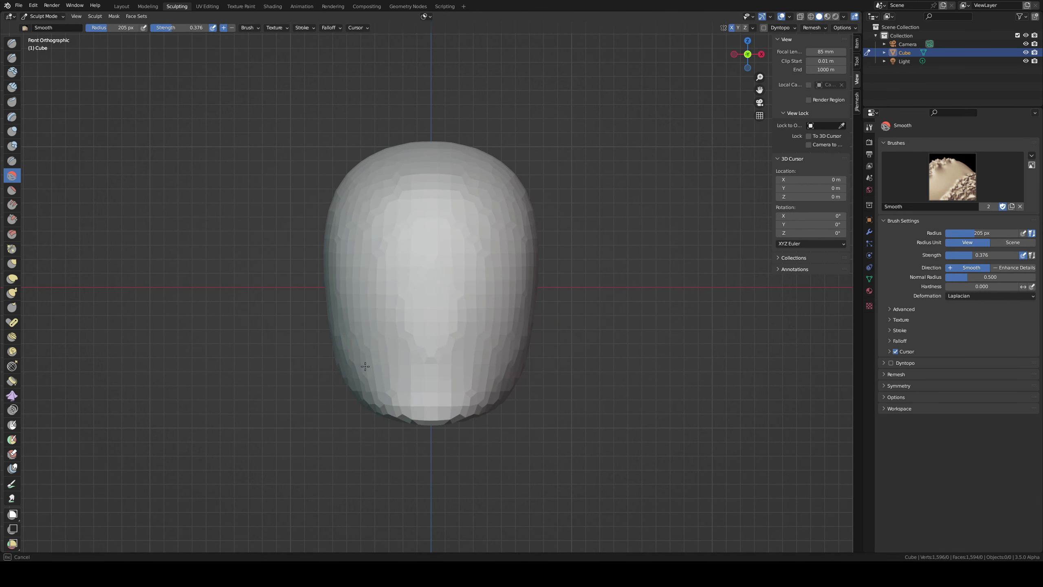
{"action": "mouse_move", "coordinate": [508, 322]}
{"action": "middle_mouse_down"}
{"action": "mouse_move", "coordinate": [435, 256]}
{"action": "mouse_move", "coordinate": [419, 303]}
{"action": "mouse_move", "coordinate": [488, 285]}
{"action": "middle_mouse_up"}
- Select the Draw Sharp brush at a 119 px radius in front view
{"action": "key", "text": "x"}
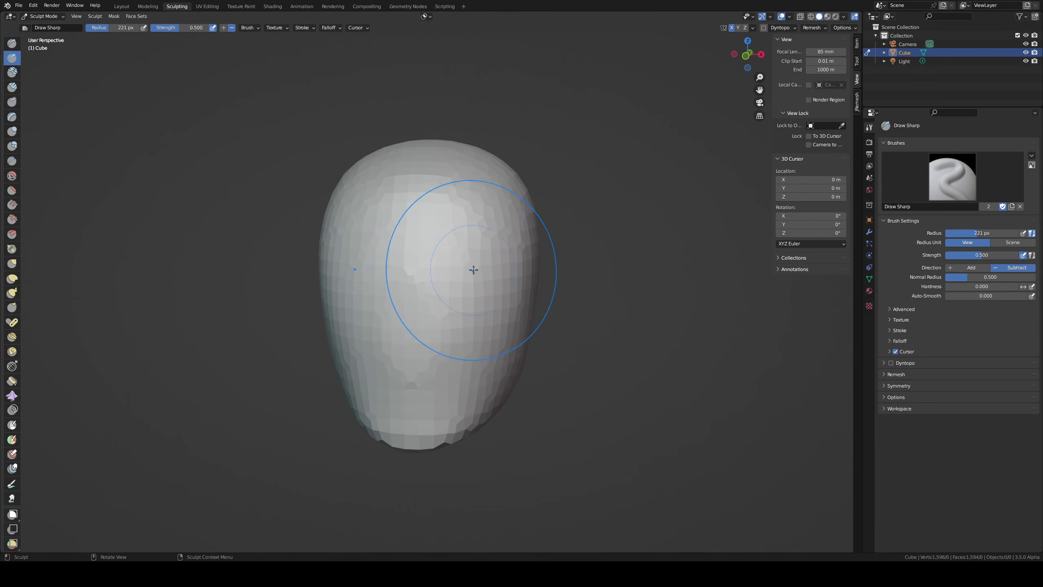
{"action": "key", "text": "KP_1"}
{"action": "key", "text": "f"}
{"action": "left_click", "coordinate": [421, 287]}
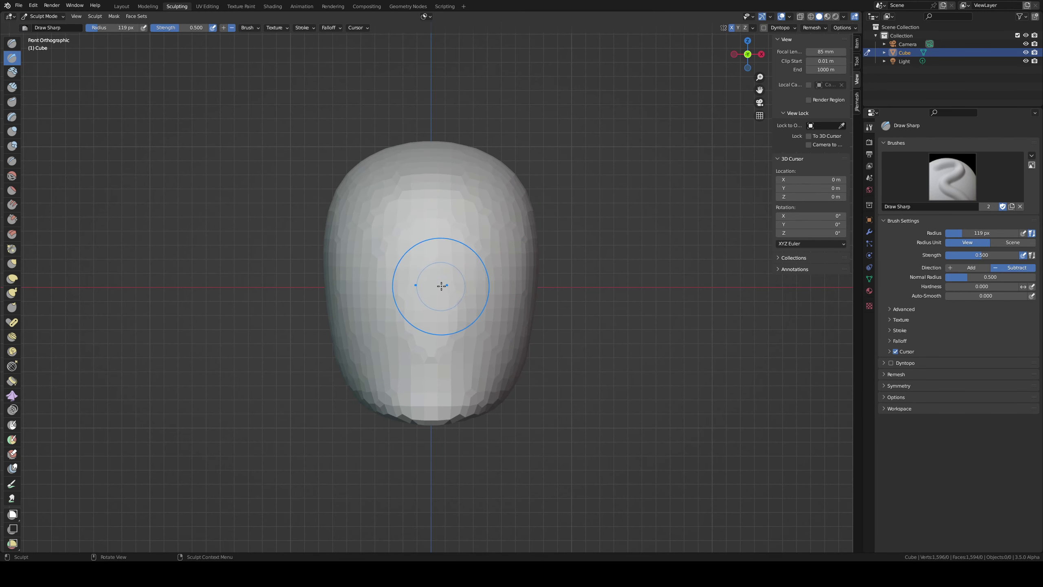
- Move the whole head mesh vertically, then carve mirrored eye grooves across the upper face
{"action": "key", "text": "Tab"}
{"action": "key", "text": "a"}
{"action": "key", "text": "g"}
{"action": "key", "text": "z"}
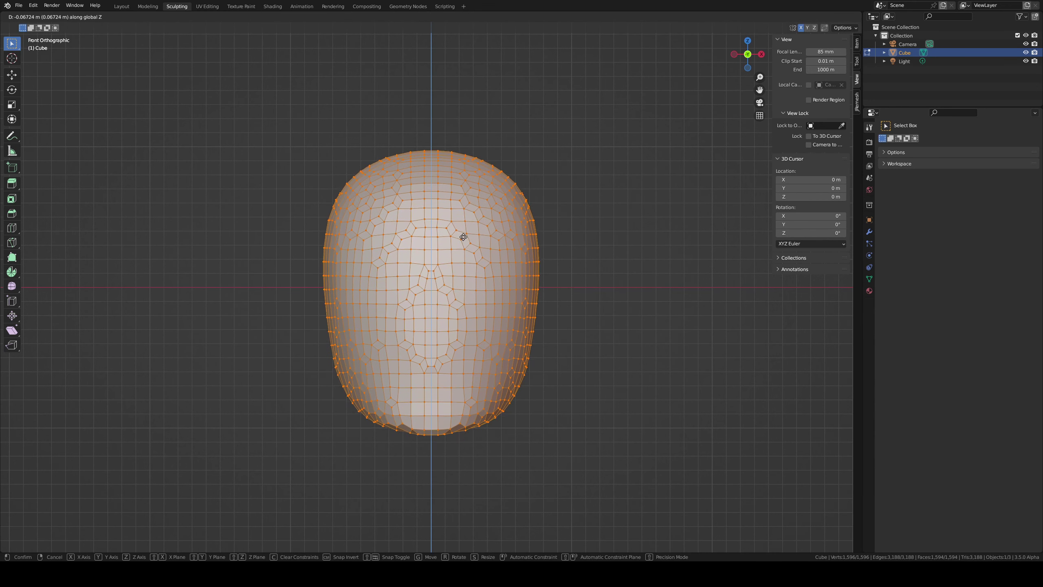
{"action": "left_click", "coordinate": [463, 237]}
{"action": "key", "text": "Tab"}
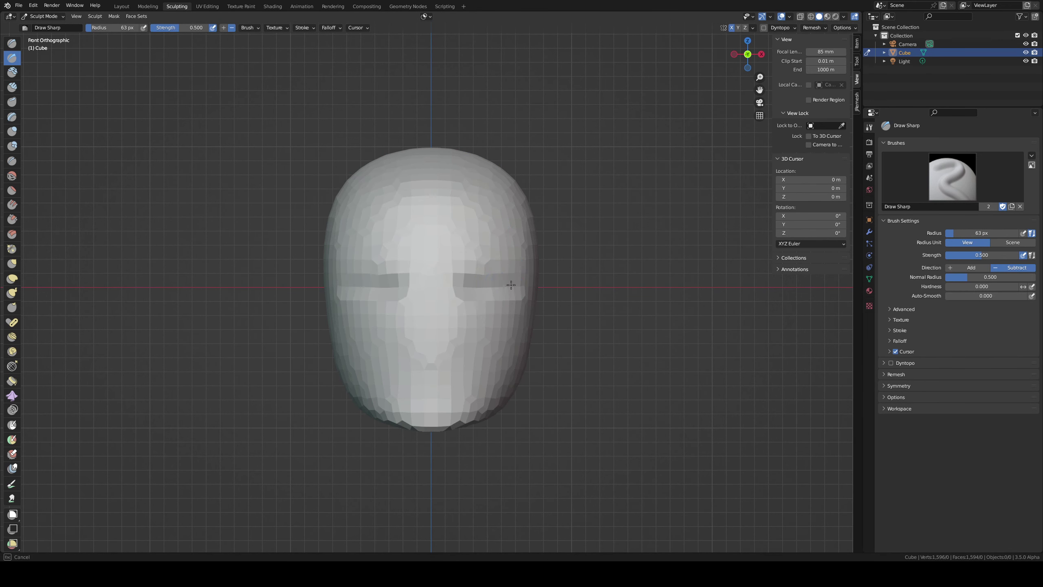
{"action": "left_click_drag", "start_coordinate": [479, 267], "coordinate": [519, 285]}
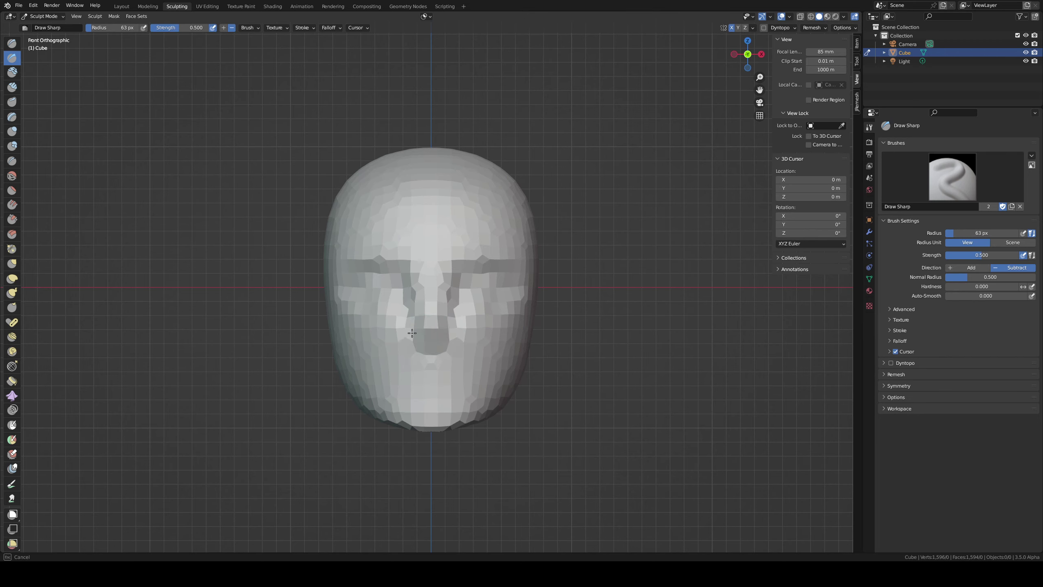
{"action": "middle_click_drag", "start_coordinate": [435, 325], "coordinate": [337, 306]}
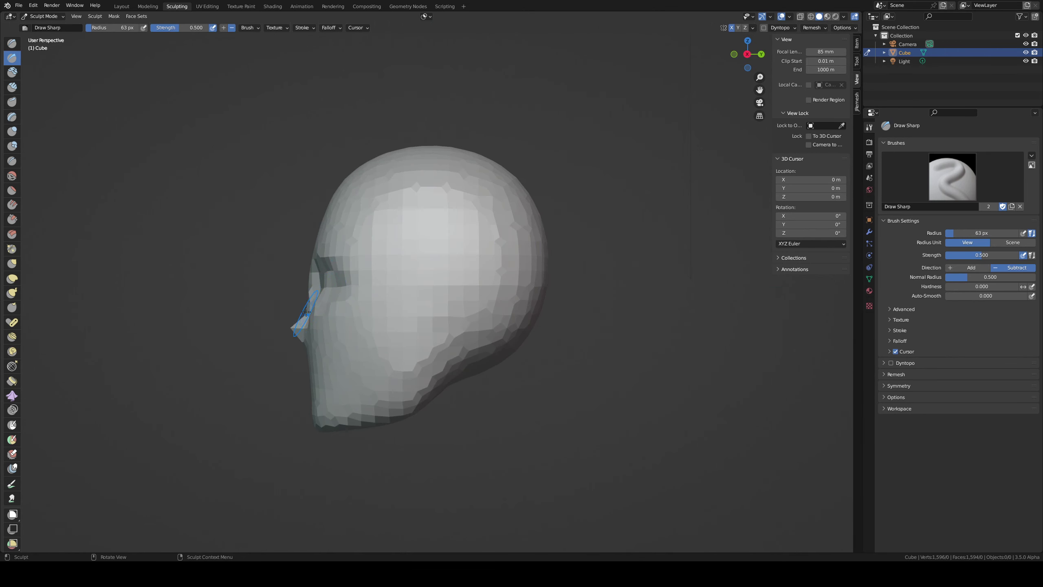
- Work the nose with the Grab brush, resizing it from 74 to 115 px
{"action": "key", "text": "g"}
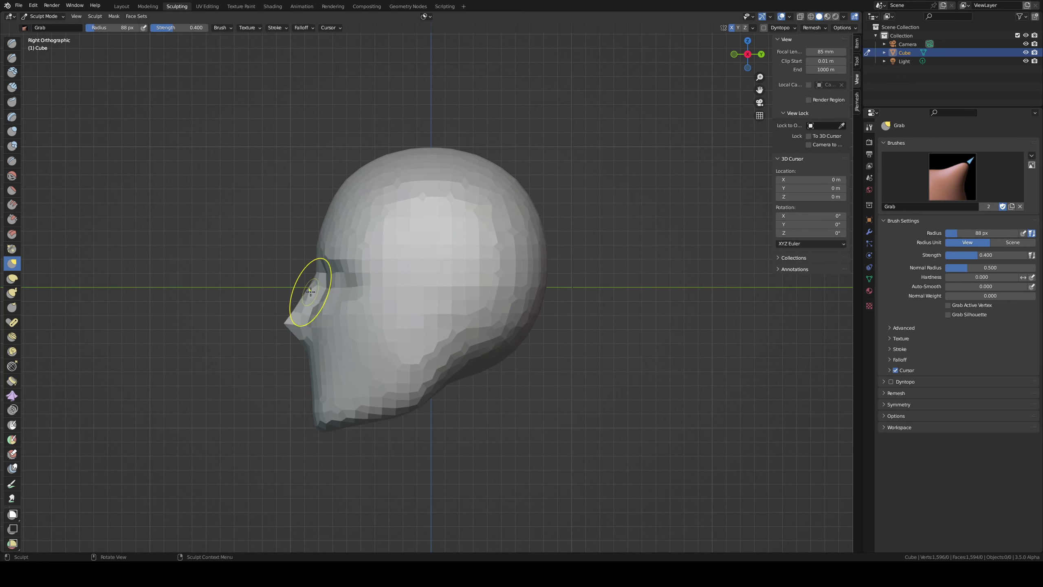
{"action": "left_click", "coordinate": [300, 295]}
{"action": "key", "text": "f"}
{"action": "left_click", "coordinate": [332, 329]}
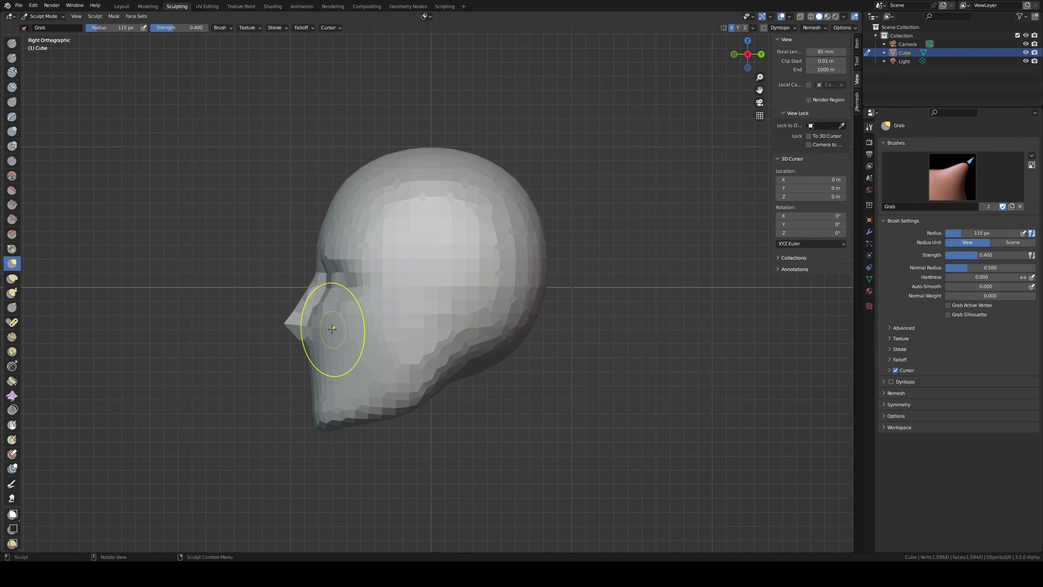
- With Draw Sharp, carve nose detail, grooves under both brows and narrow eye slits
{"action": "left_click", "coordinate": [11, 58]}
{"action": "middle_click_drag", "start_coordinate": [328, 321], "coordinate": [427, 304]}
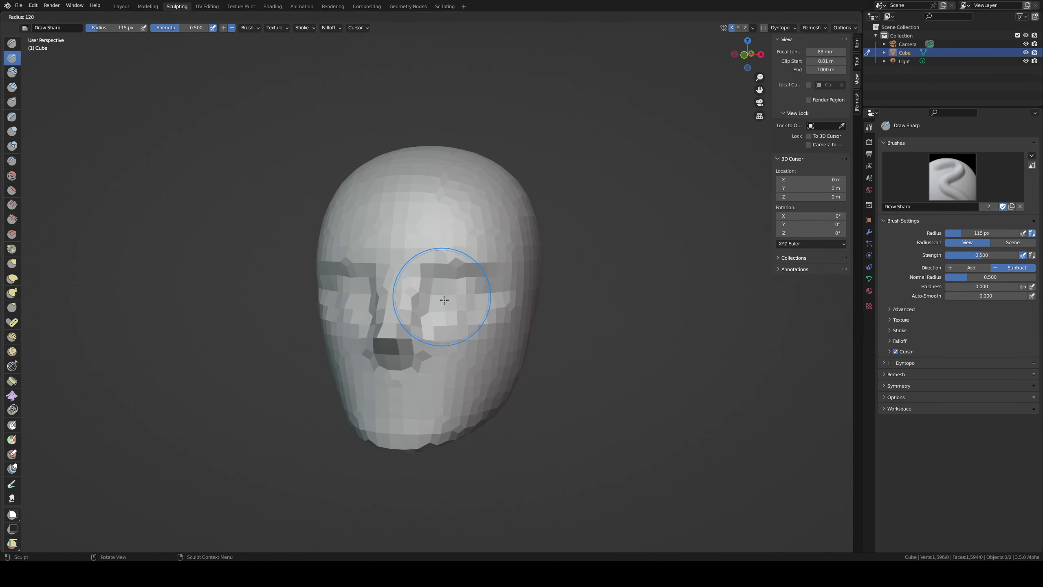
{"action": "mouse_move", "coordinate": [410, 296]}
{"action": "left_mouse_down"}
{"action": "mouse_move", "coordinate": [431, 301]}
{"action": "mouse_move", "coordinate": [437, 324]}
{"action": "left_mouse_up"}
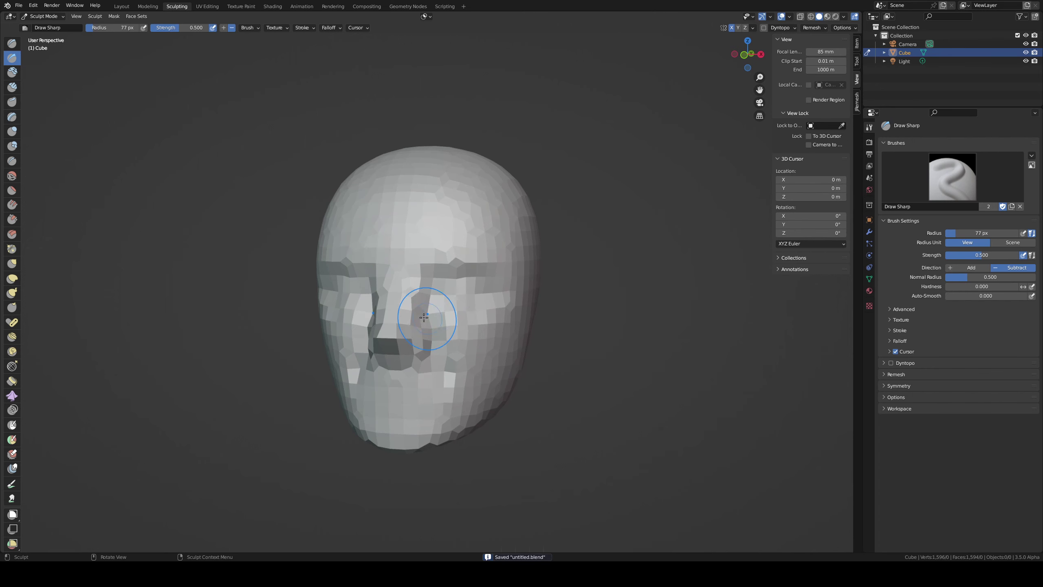
{"action": "middle_click_drag", "start_coordinate": [423, 317], "coordinate": [441, 299], "text": "alt"}
{"action": "left_click_drag", "start_coordinate": [485, 284], "coordinate": [481, 312]}
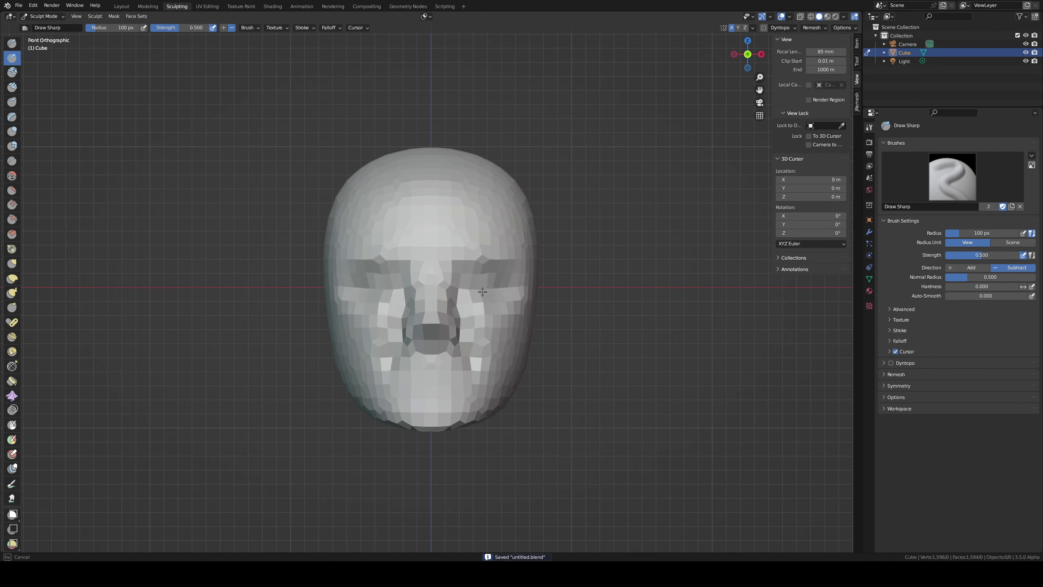
{"action": "left_click_drag", "start_coordinate": [479, 275], "coordinate": [465, 280]}
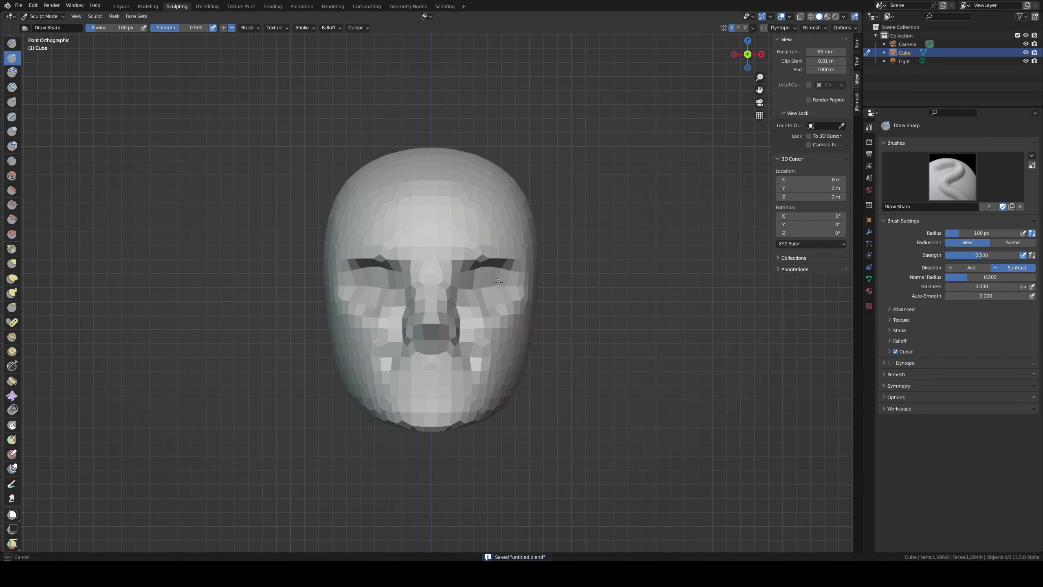
{"action": "mouse_move", "coordinate": [498, 281]}
{"action": "middle_mouse_down", "text": "alt"}
{"action": "mouse_move", "coordinate": [364, 261]}
{"action": "mouse_move", "coordinate": [419, 431]}
{"action": "mouse_move", "coordinate": [567, 327]}
{"action": "middle_mouse_up", "text": "alt"}
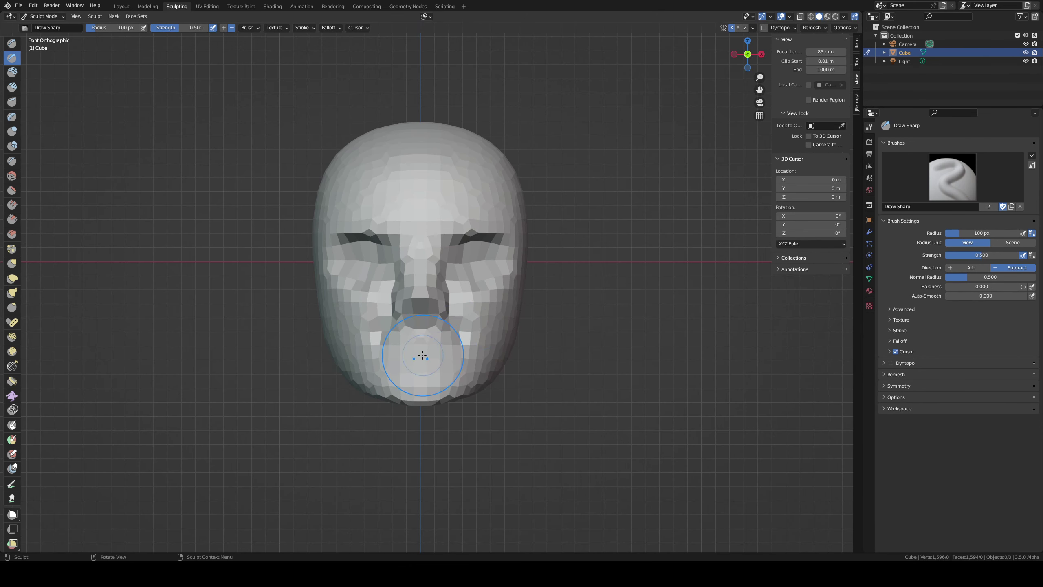
- Refine the nose and lower face with the Grab brush at 102, 133 and 96 px
{"action": "key", "text": "g"}
{"action": "key", "text": "f"}
{"action": "key", "text": "f"}
{"action": "left_click", "coordinate": [408, 374]}
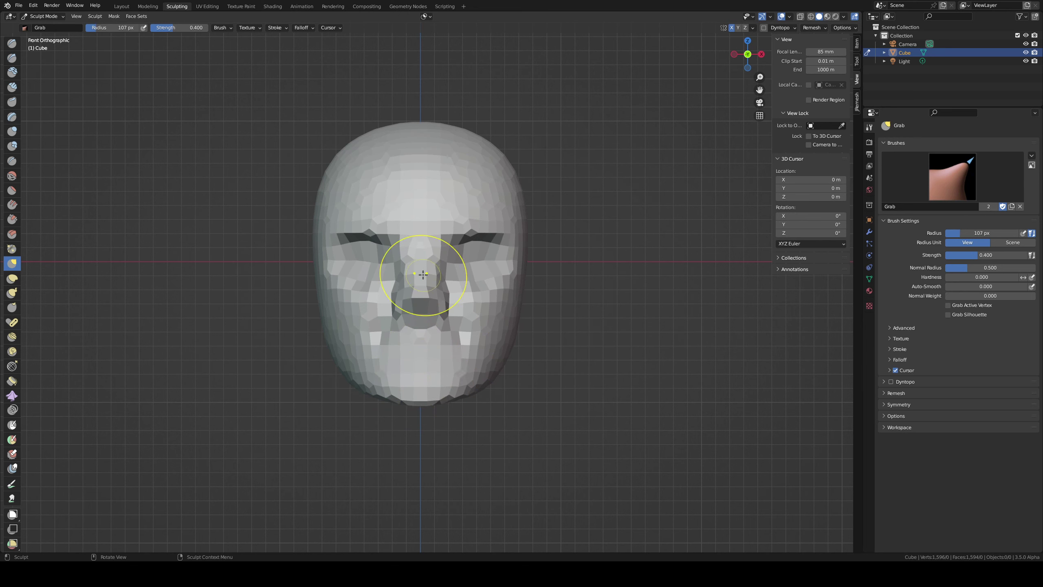
{"action": "key", "text": "f"}
{"action": "left_click", "coordinate": [432, 288]}
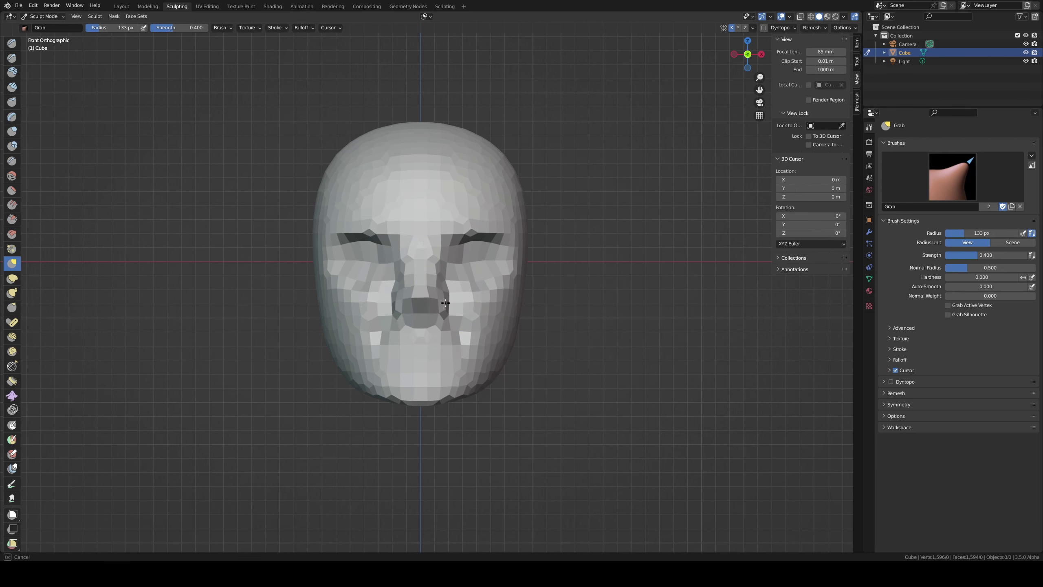
{"action": "middle_click_drag", "start_coordinate": [445, 298], "coordinate": [450, 365]}
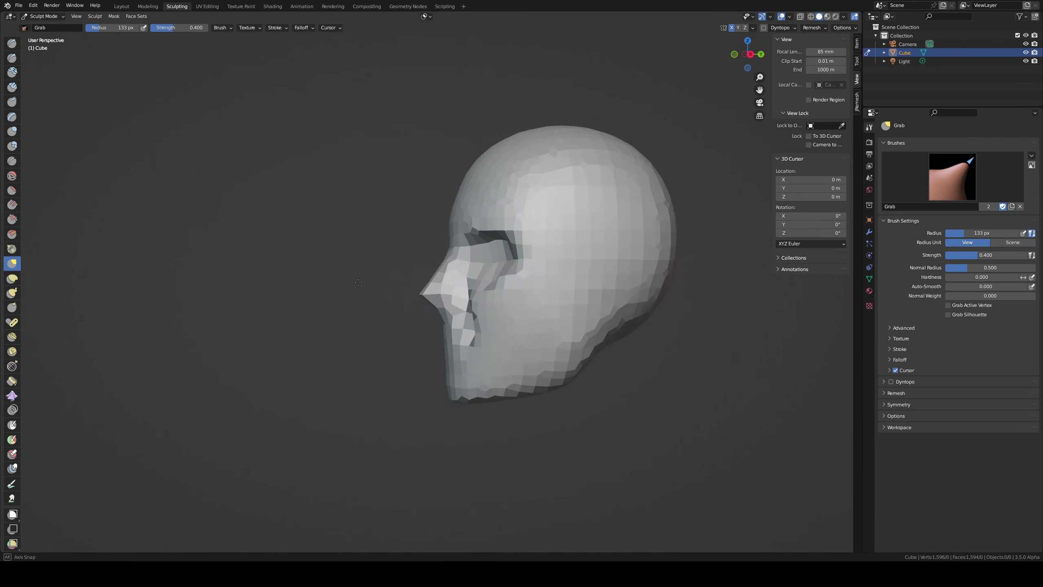
{"action": "key", "text": "f"}
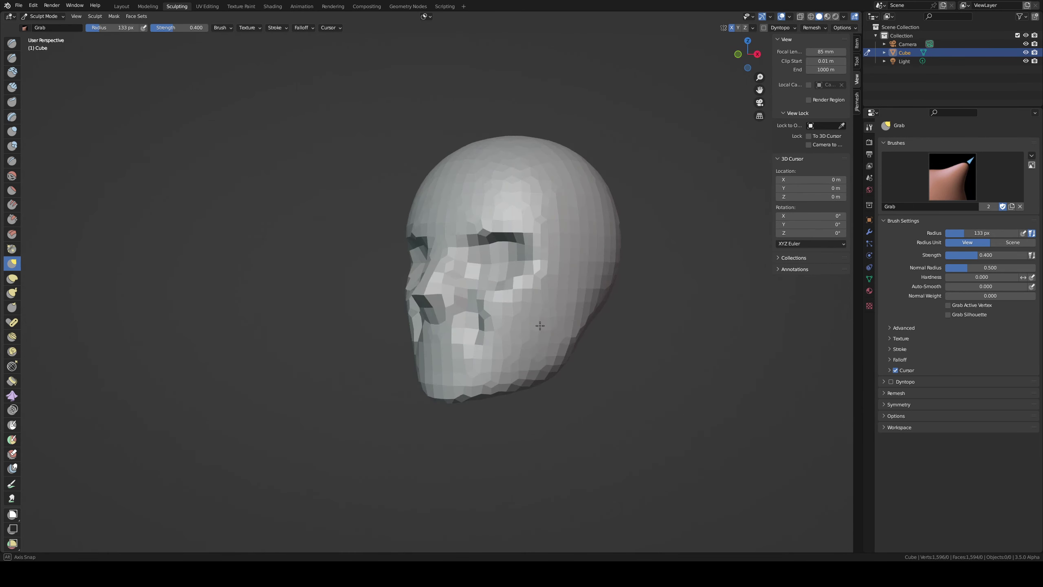
{"action": "left_click", "coordinate": [445, 347]}
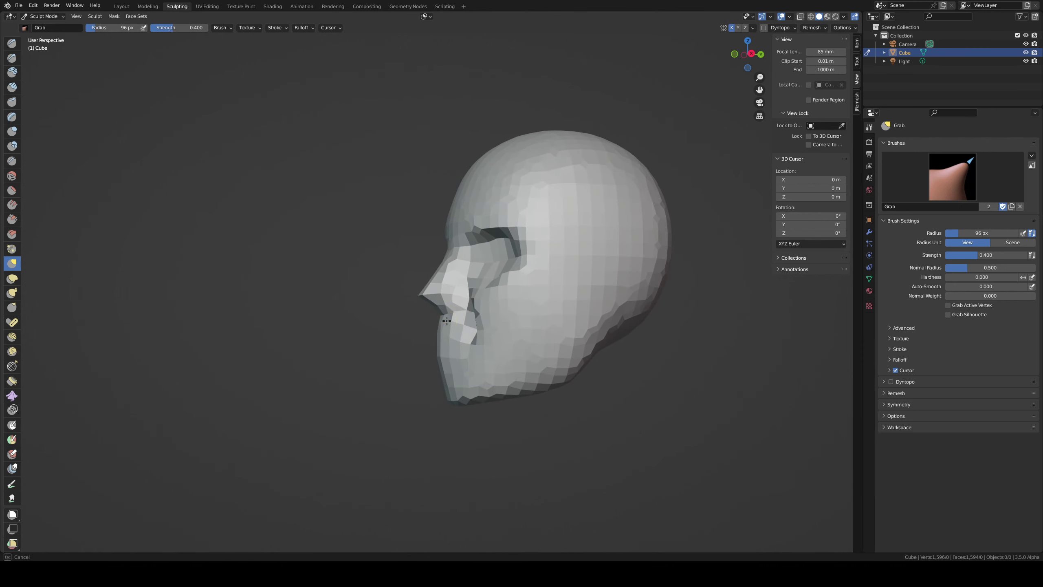
{"action": "middle_click_drag", "start_coordinate": [440, 351], "coordinate": [536, 333], "text": "alt"}
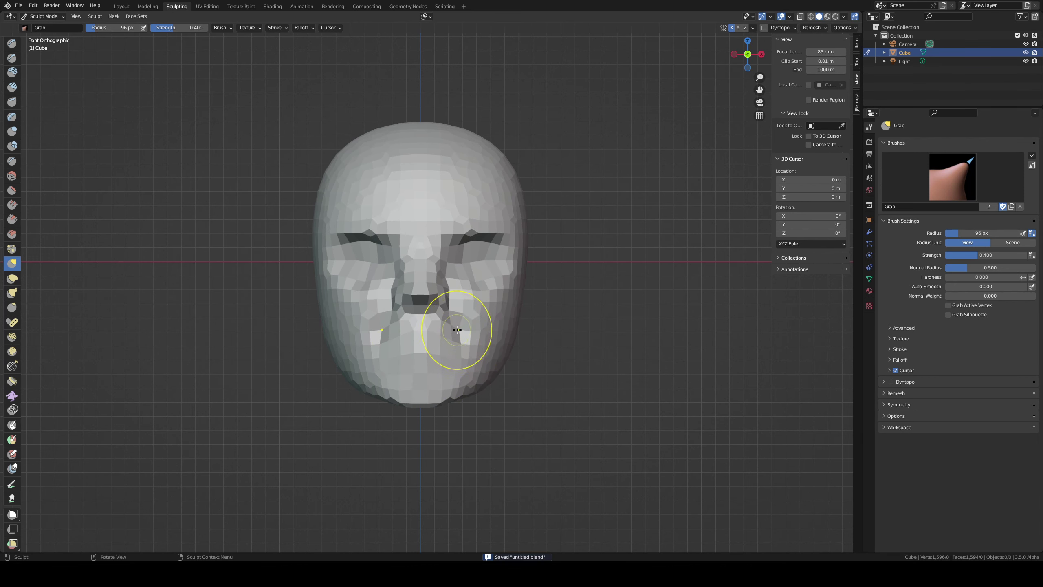
{"action": "middle_click_drag", "start_coordinate": [457, 329], "coordinate": [472, 304]}
{"action": "mouse_move", "coordinate": [519, 337]}
{"action": "middle_mouse_down"}
{"action": "mouse_move", "coordinate": [552, 273]}
{"action": "mouse_move", "coordinate": [539, 263]}
{"action": "middle_mouse_up"}
- Carve a groove back from the eye socket with Draw Sharp
{"action": "key", "text": "x"}
{"action": "left_click_drag", "start_coordinate": [530, 252], "coordinate": [592, 247]}
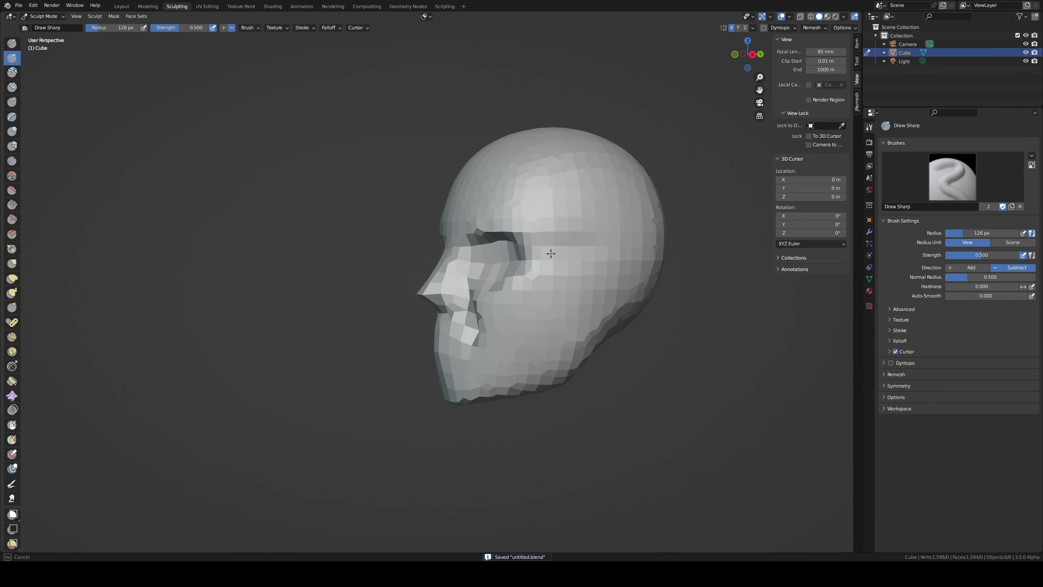
{"action": "middle_click_drag", "start_coordinate": [561, 232], "coordinate": [575, 247]}
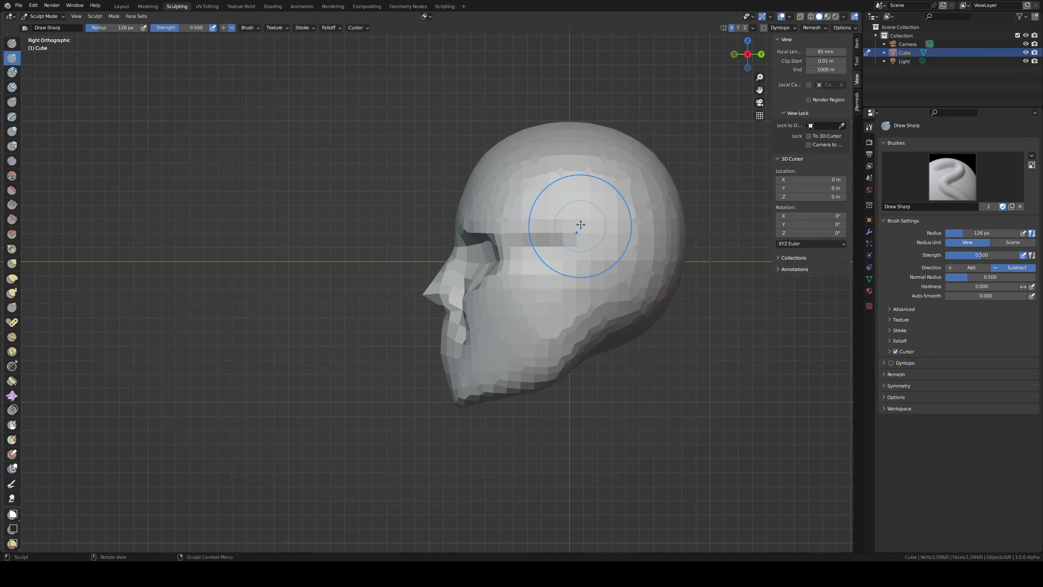
- Scrape down the side of the head at 181 px, undoing the forehead scrape
{"action": "key", "text": "shift+t"}
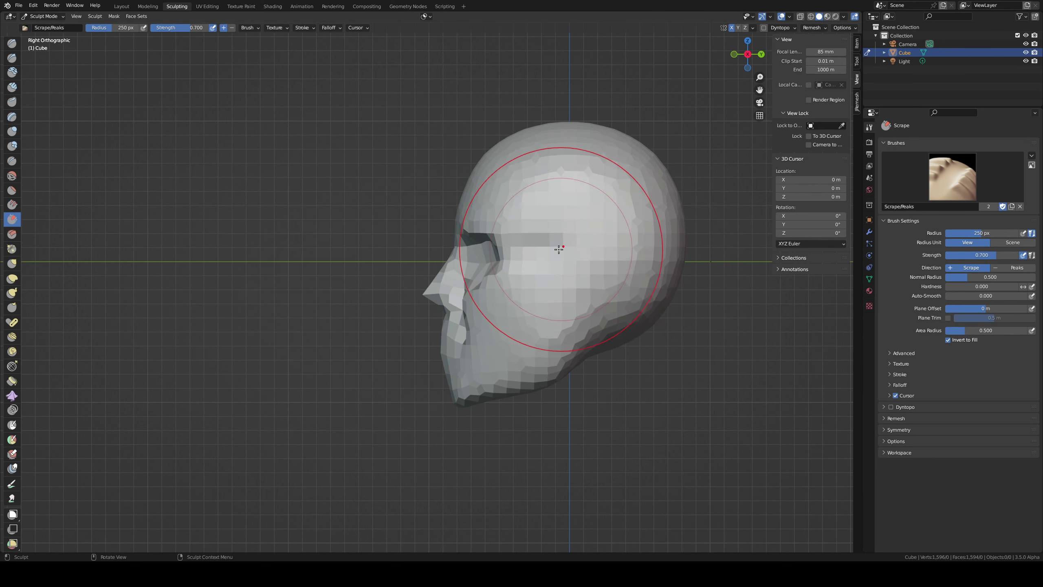
{"action": "left_click_drag", "start_coordinate": [585, 230], "coordinate": [533, 256]}
{"action": "key", "text": "f"}
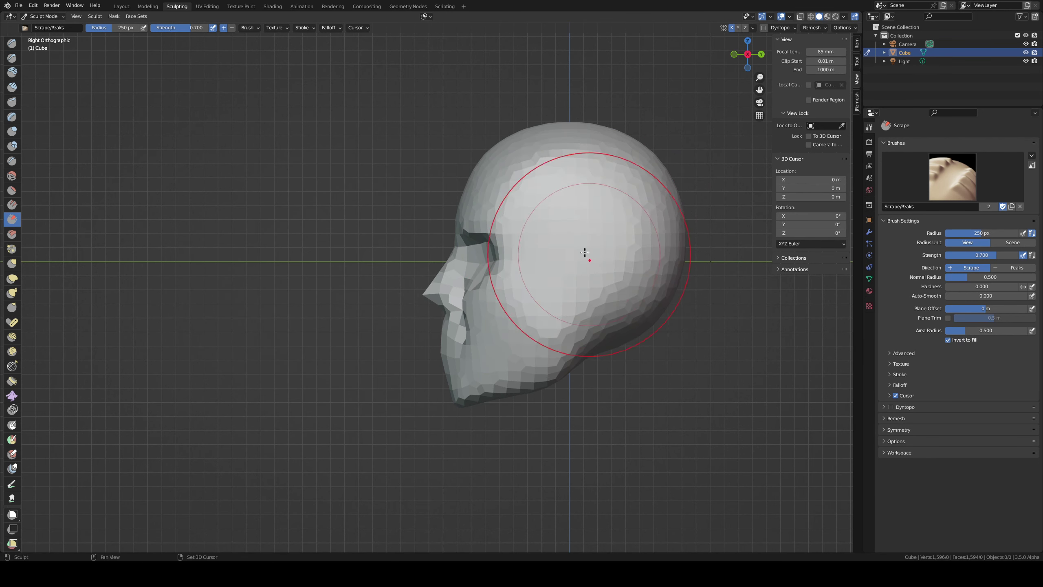
{"action": "left_click", "coordinate": [565, 239]}
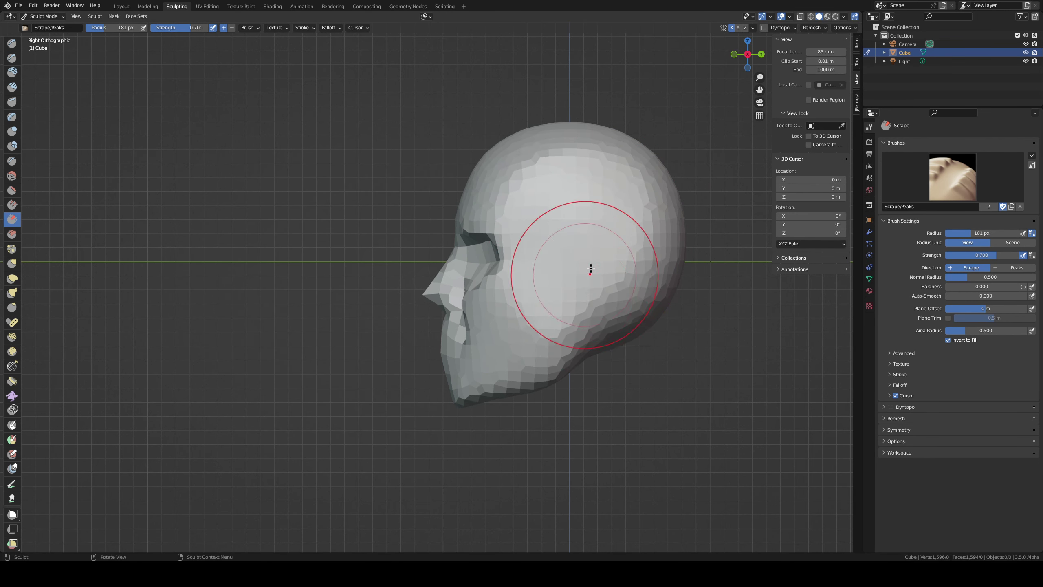
{"action": "middle_click_drag", "start_coordinate": [590, 268], "coordinate": [641, 238]}
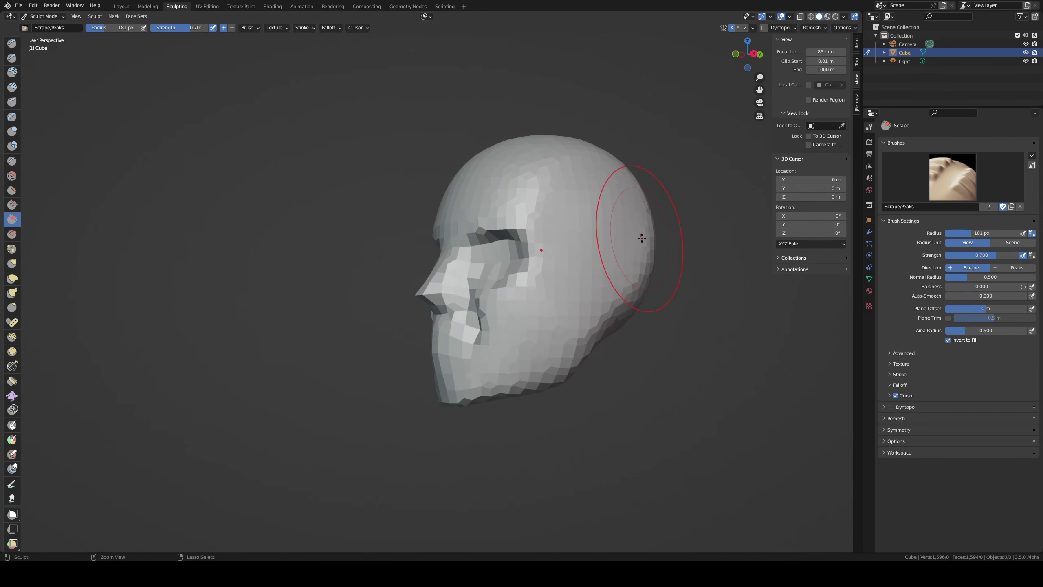
{"action": "key", "text": "ctrl+z"}
{"action": "middle_click_drag", "start_coordinate": [639, 239], "coordinate": [589, 242]}
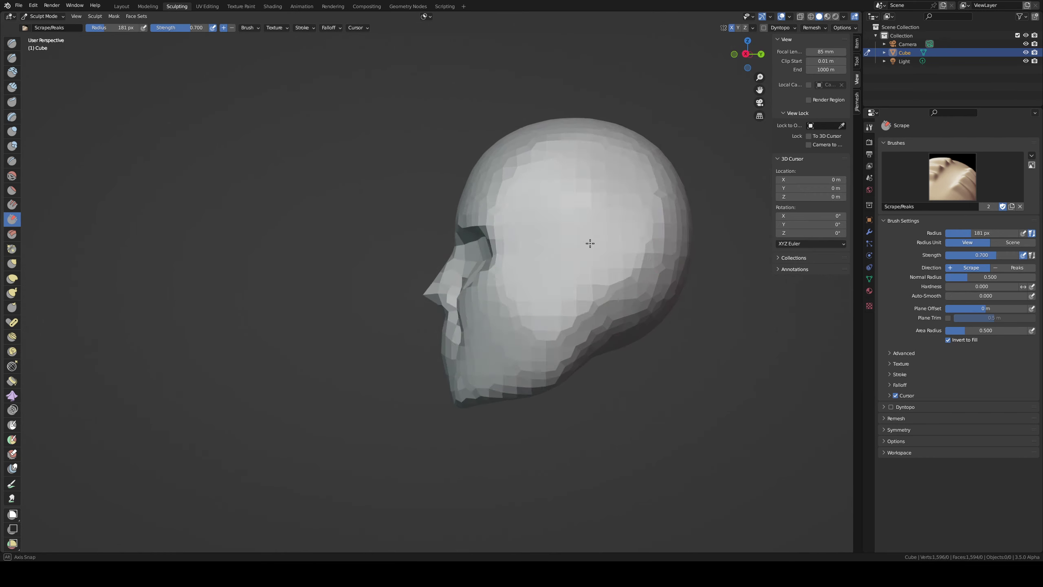
- From the right side view, reshape the jaw and chin with an 88 px Grab brush
{"action": "key", "text": "f"}
{"action": "left_click", "coordinate": [572, 314]}
{"action": "key", "text": "KP_3"}
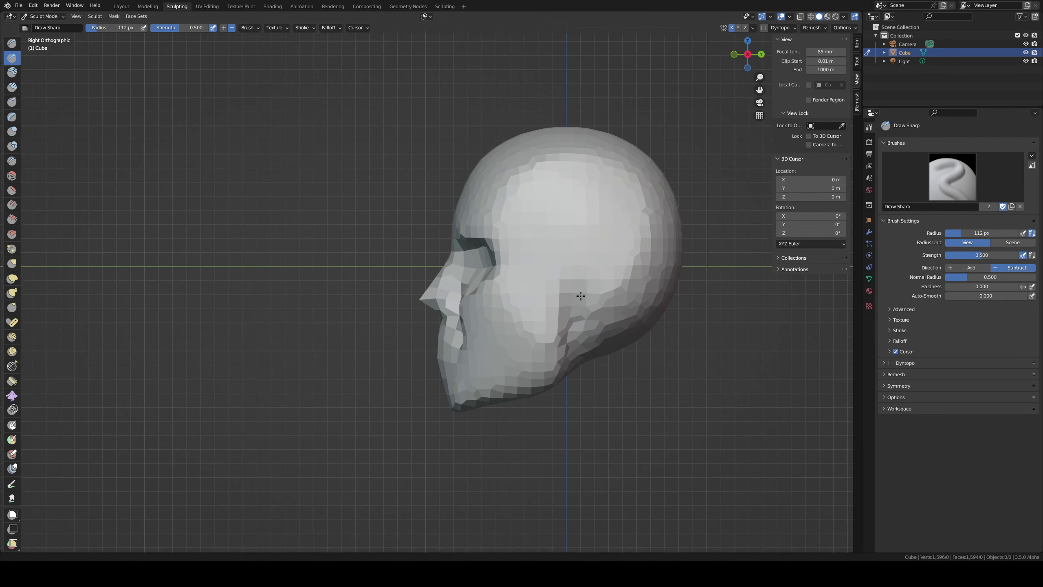
{"action": "middle_click_drag", "start_coordinate": [579, 394], "coordinate": [519, 338]}
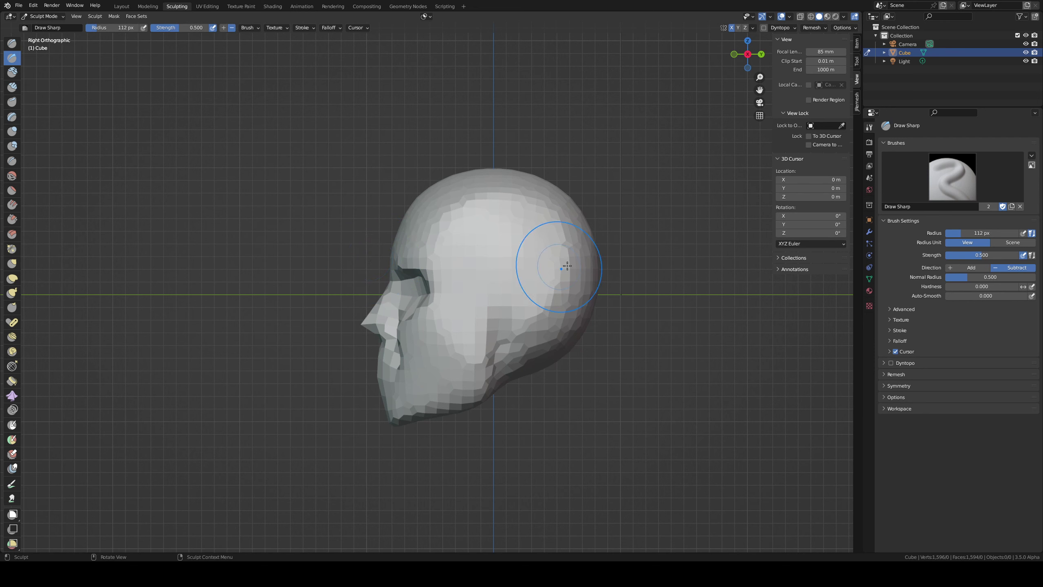
{"action": "key", "text": "g"}
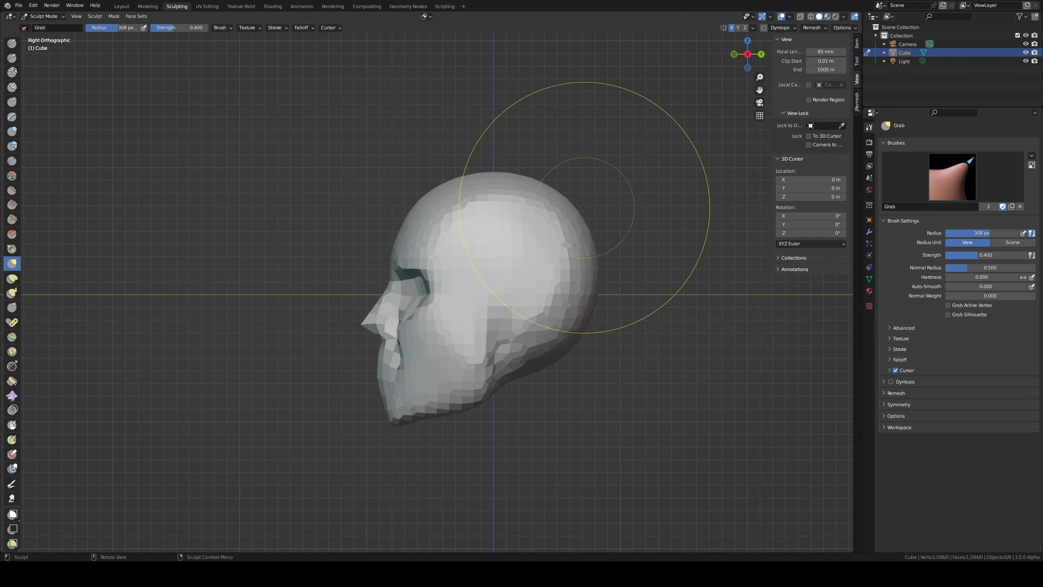
{"action": "key", "text": "f"}
{"action": "left_click", "coordinate": [373, 434]}
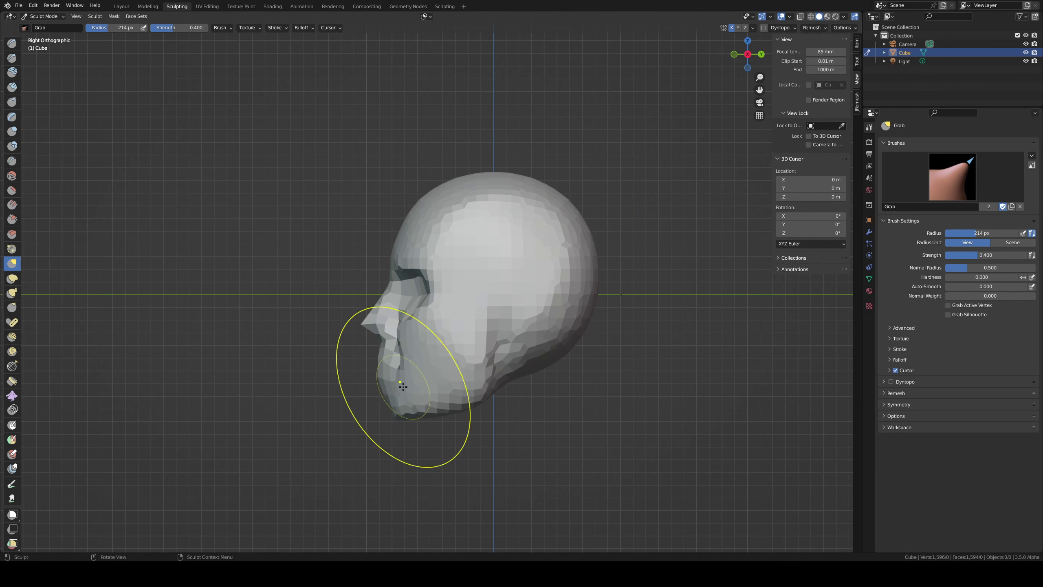
{"action": "left_click_drag", "start_coordinate": [399, 408], "coordinate": [437, 400]}
- Round out the back of the skull with a 250 px Grab brush and save as untitled.blend
{"action": "mouse_move", "coordinate": [492, 347]}
{"action": "middle_mouse_down"}
{"action": "mouse_move", "coordinate": [517, 396]}
{"action": "mouse_move", "coordinate": [537, 258]}
{"action": "mouse_move", "coordinate": [530, 266]}
{"action": "middle_mouse_up"}
{"action": "key", "text": "f"}
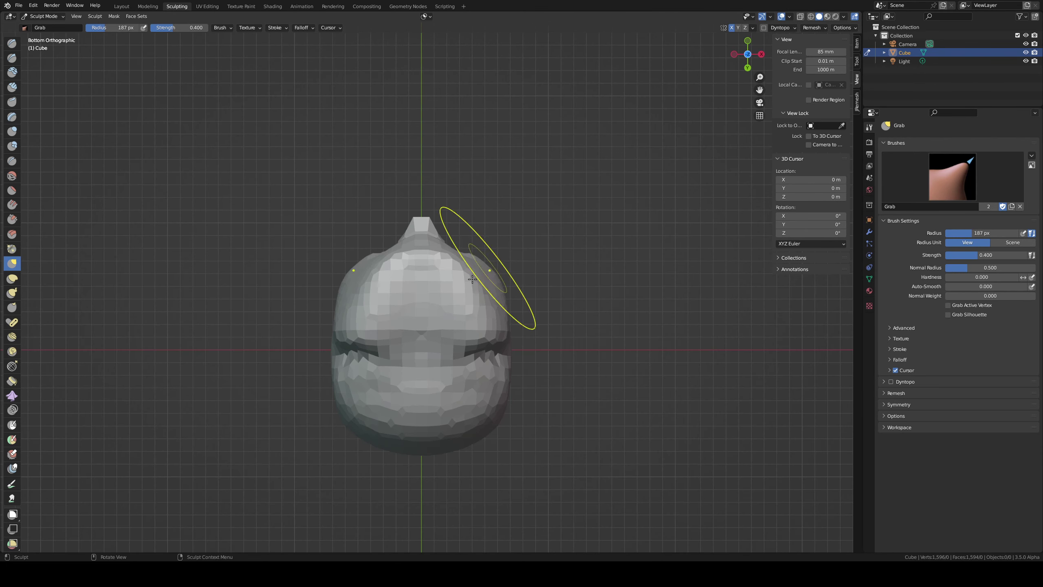
{"action": "left_click", "coordinate": [454, 303]}
{"action": "middle_click_drag", "start_coordinate": [454, 302], "coordinate": [401, 384]}
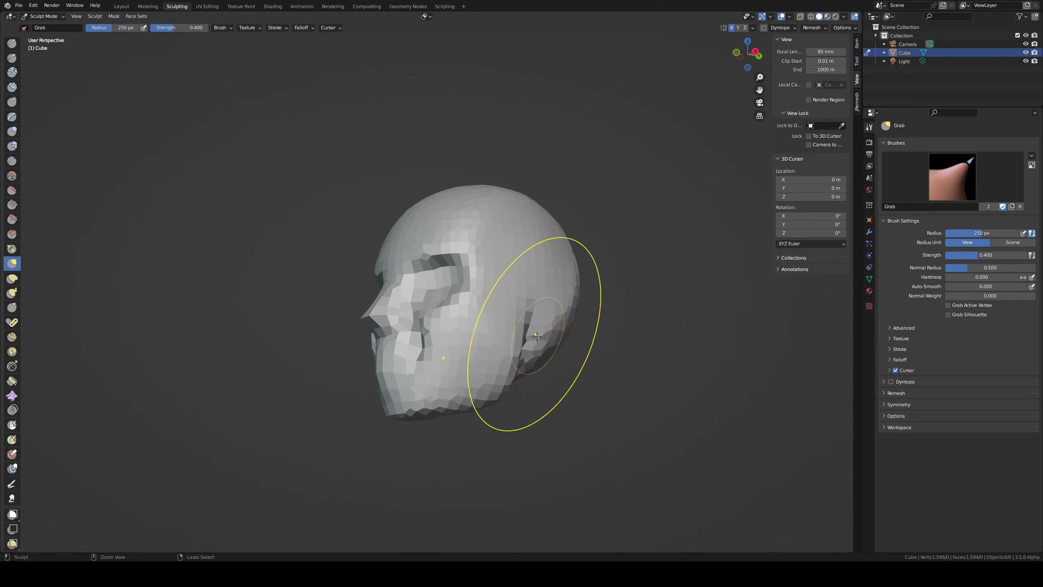
{"action": "key", "text": "ctrl+s"}
{"action": "middle_click_drag", "start_coordinate": [501, 338], "coordinate": [497, 331]}
{"action": "mouse_move", "coordinate": [505, 354]}
{"action": "middle_mouse_down"}
{"action": "mouse_move", "coordinate": [536, 326]}
{"action": "mouse_move", "coordinate": [499, 329]}
{"action": "middle_mouse_up"}
- Dismiss the orientation menu and pick the Mask brush at 137 px
{"action": "key", "text": "alt+a"}
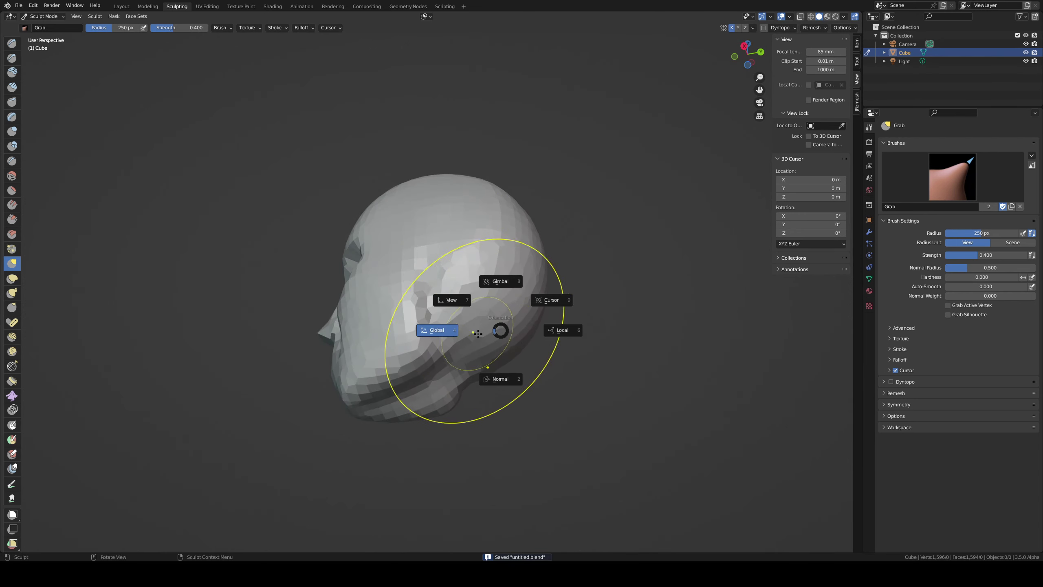
{"action": "key", "text": "Escape"}
{"action": "key", "text": "m"}
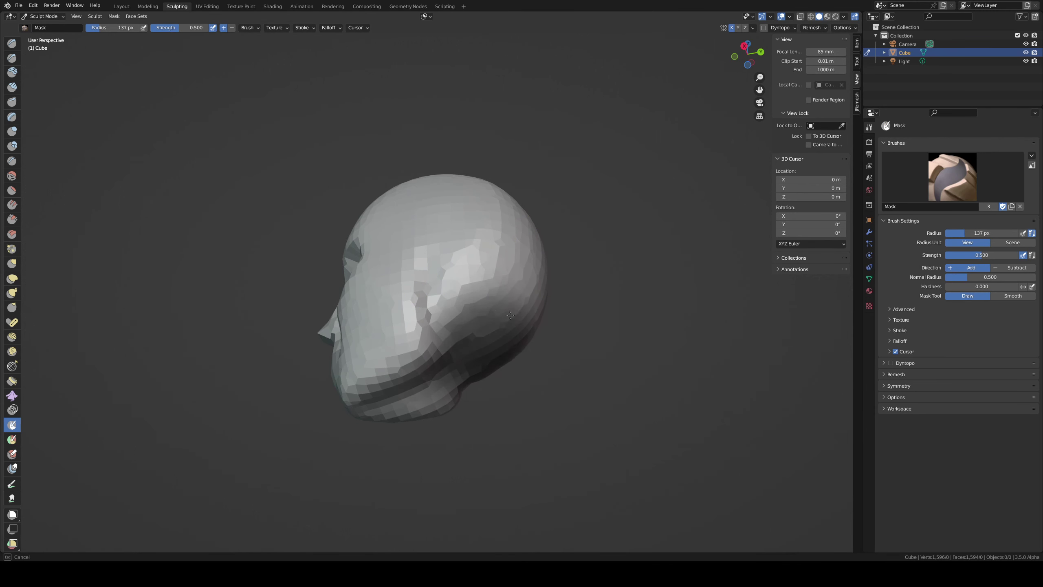
- Invert the mask and grab the jaw down into a long chin and neck in right side view
{"action": "middle_click_drag", "start_coordinate": [510, 315], "coordinate": [510, 355], "text": "alt"}
{"action": "key", "text": "ctrl+i"}
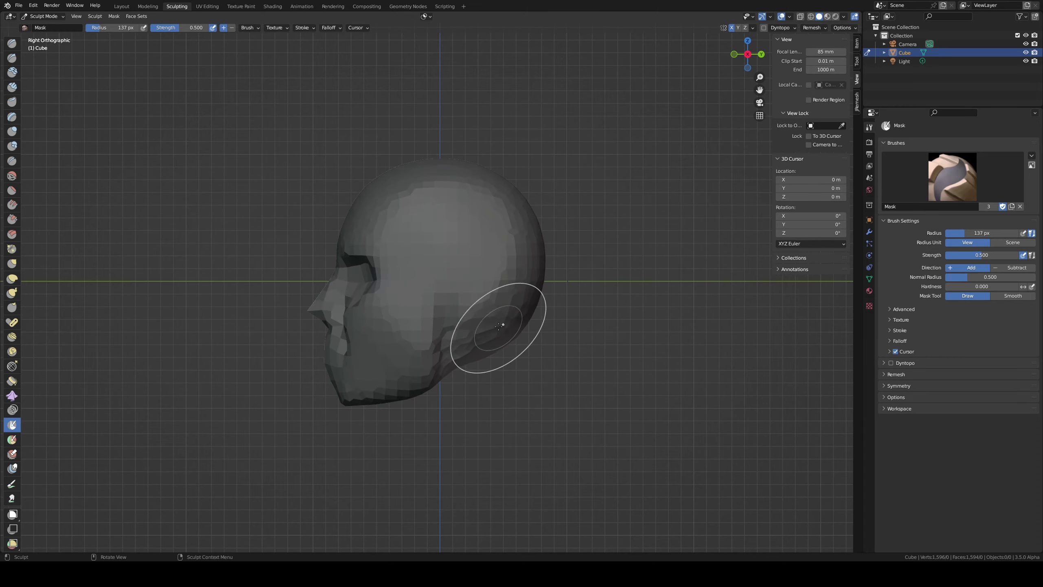
{"action": "key", "text": "g"}
{"action": "left_click_drag", "start_coordinate": [457, 361], "coordinate": [481, 484]}
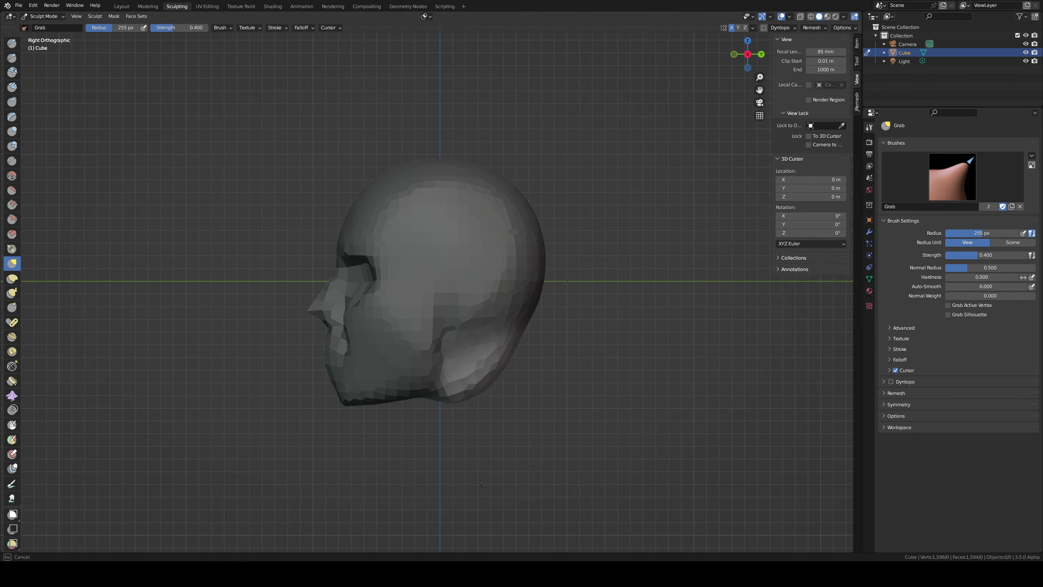
{"action": "left_click_drag", "start_coordinate": [469, 439], "coordinate": [492, 348]}
{"action": "scroll", "coordinate": [451, 423], "scroll_direction": "down", "scroll_amount": 2}
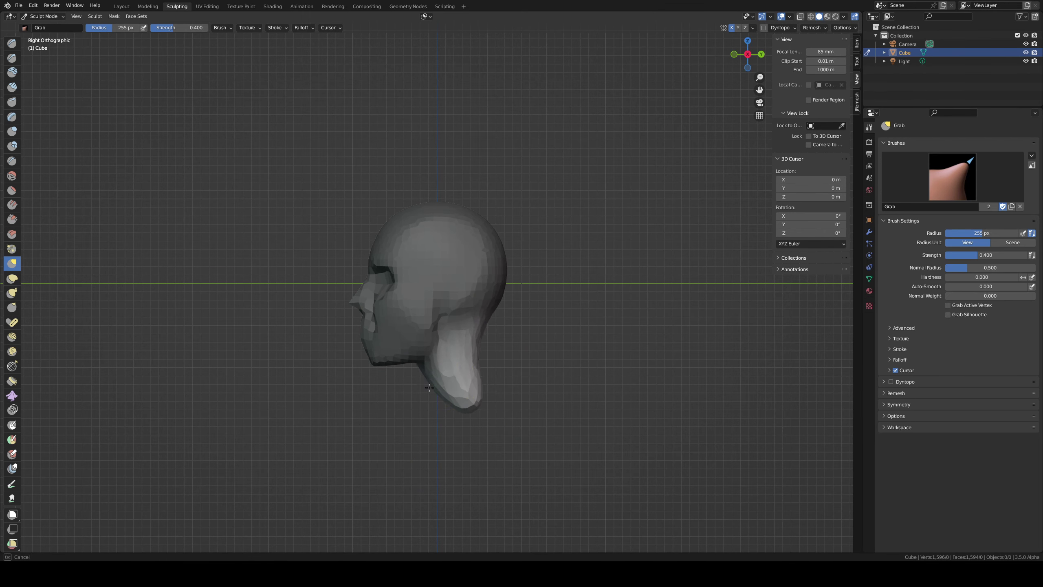
- Orbit around the head and settle on front orthographic view
{"action": "left_click_drag", "start_coordinate": [429, 387], "coordinate": [419, 372]}
{"action": "key", "text": "KP_1"}
{"action": "middle_click_drag", "start_coordinate": [419, 372], "coordinate": [450, 353]}
{"action": "key", "text": "KP_1"}
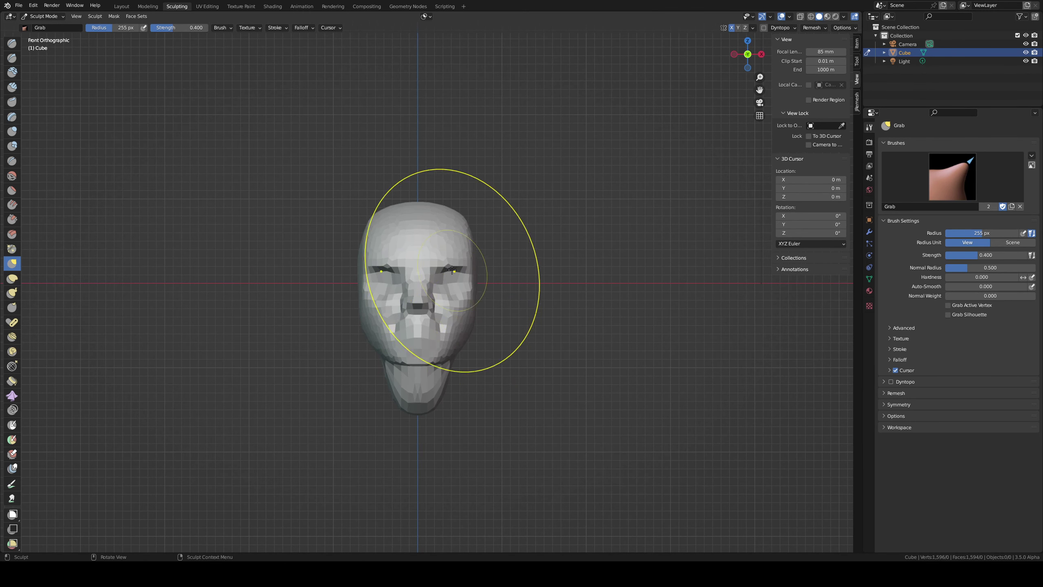
{"action": "scroll", "coordinate": [442, 267], "scroll_direction": "up", "scroll_amount": 3}
- Alternate Draw Sharp and Grab to push the brow and eye crease into shape
{"action": "key", "text": "shift+space"}
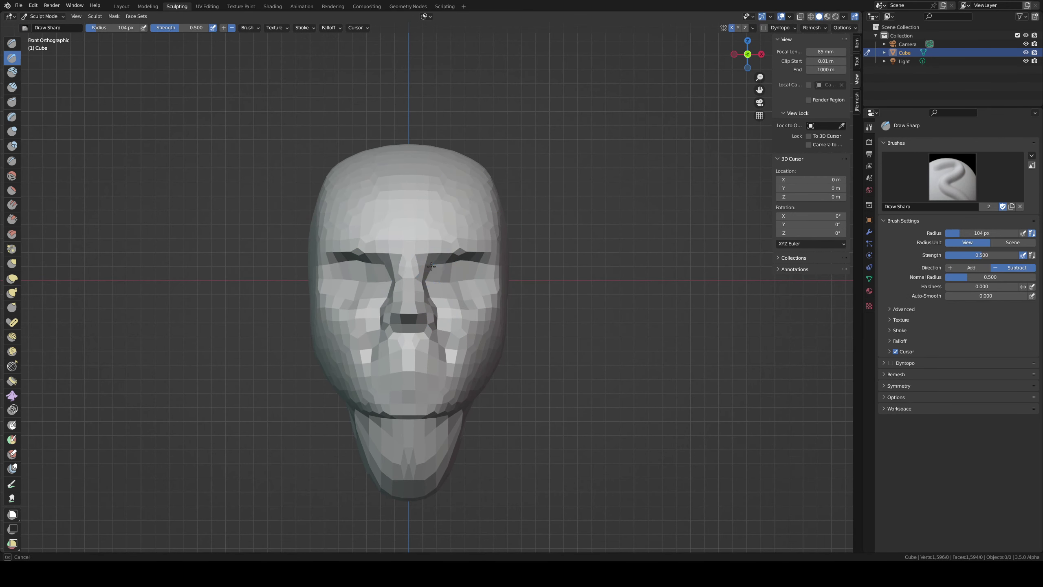
{"action": "key", "text": "g"}
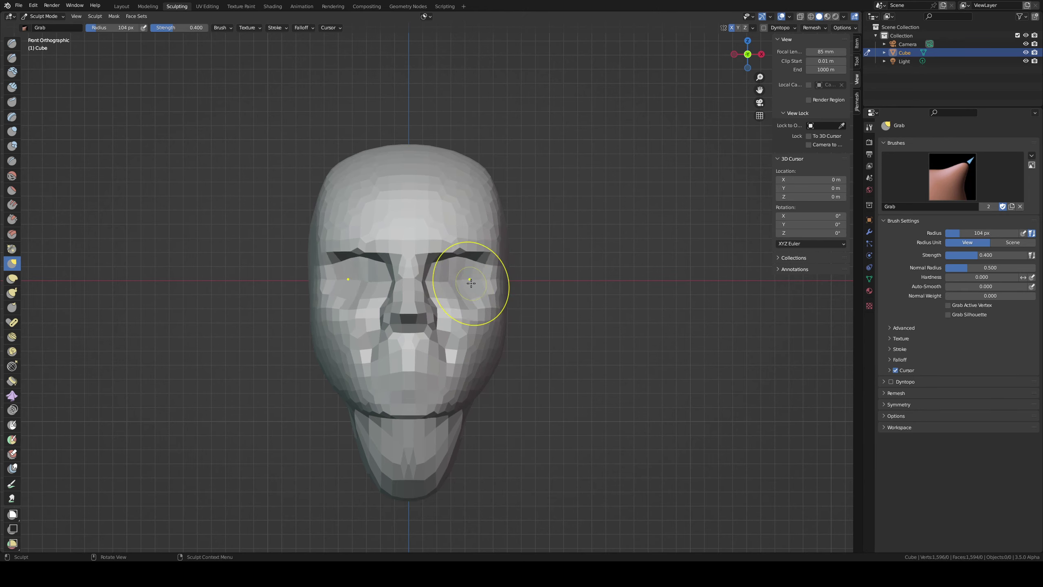
{"action": "mouse_move", "coordinate": [466, 279]}
{"action": "middle_mouse_down"}
{"action": "mouse_move", "coordinate": [420, 259]}
{"action": "mouse_move", "coordinate": [424, 282]}
{"action": "middle_mouse_up"}
{"action": "key", "text": "shift+space"}
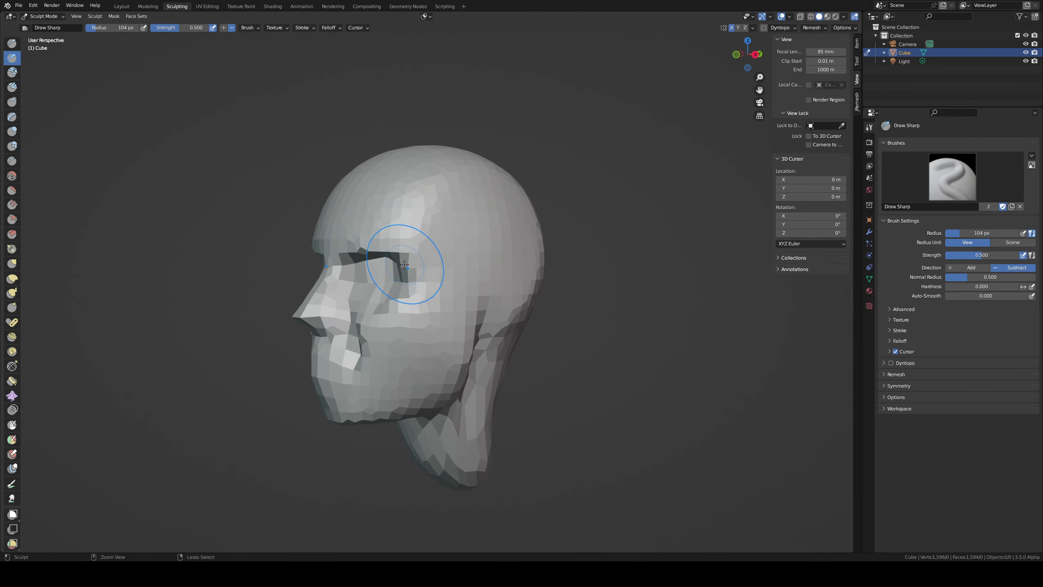
{"action": "mouse_move", "coordinate": [405, 265]}
{"action": "middle_mouse_down"}
{"action": "mouse_move", "coordinate": [456, 246]}
{"action": "mouse_move", "coordinate": [430, 233]}
{"action": "middle_mouse_up"}
{"action": "key", "text": "g"}
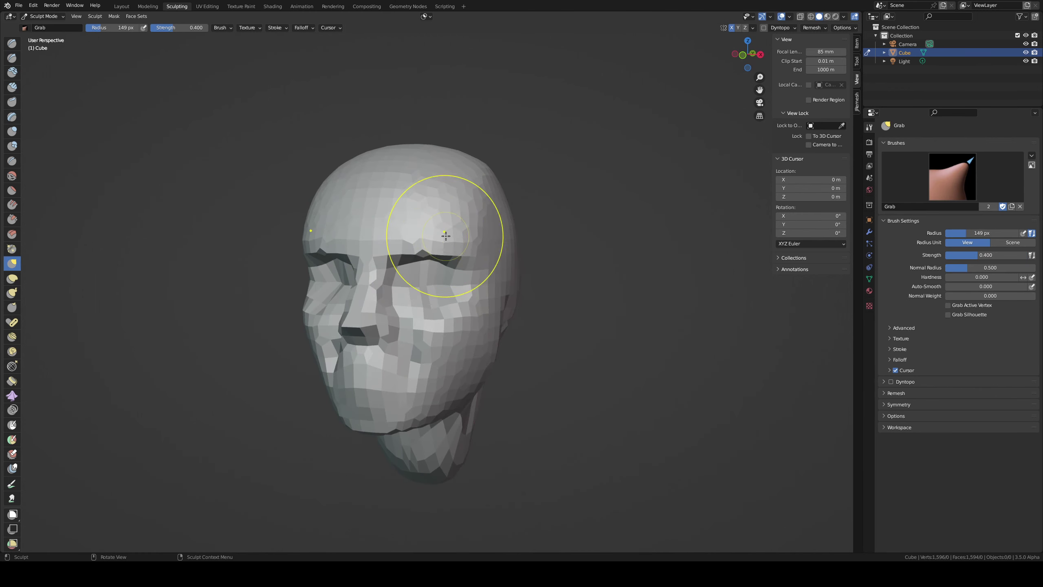
{"action": "left_click_drag", "start_coordinate": [469, 261], "coordinate": [444, 257]}
{"action": "mouse_move", "coordinate": [415, 247]}
{"action": "middle_mouse_down"}
{"action": "mouse_move", "coordinate": [370, 247]}
{"action": "mouse_move", "coordinate": [456, 246]}
{"action": "mouse_move", "coordinate": [477, 222]}
{"action": "mouse_move", "coordinate": [493, 234]}
{"action": "mouse_move", "coordinate": [466, 291]}
{"action": "mouse_move", "coordinate": [416, 267]}
{"action": "mouse_move", "coordinate": [424, 277]}
{"action": "middle_mouse_up"}
- Resize the brush larger then smaller, and try Clay Strips on the brows
{"action": "key", "text": "f"}
{"action": "left_click", "coordinate": [460, 246]}
{"action": "key", "text": "f"}
{"action": "left_click", "coordinate": [435, 237]}
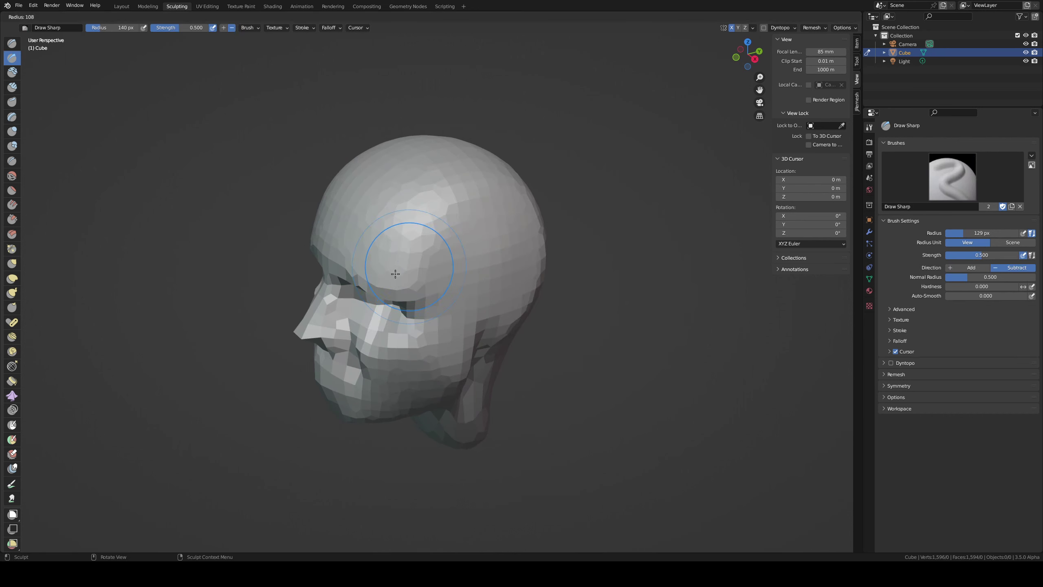
{"action": "key", "text": "shift+c"}
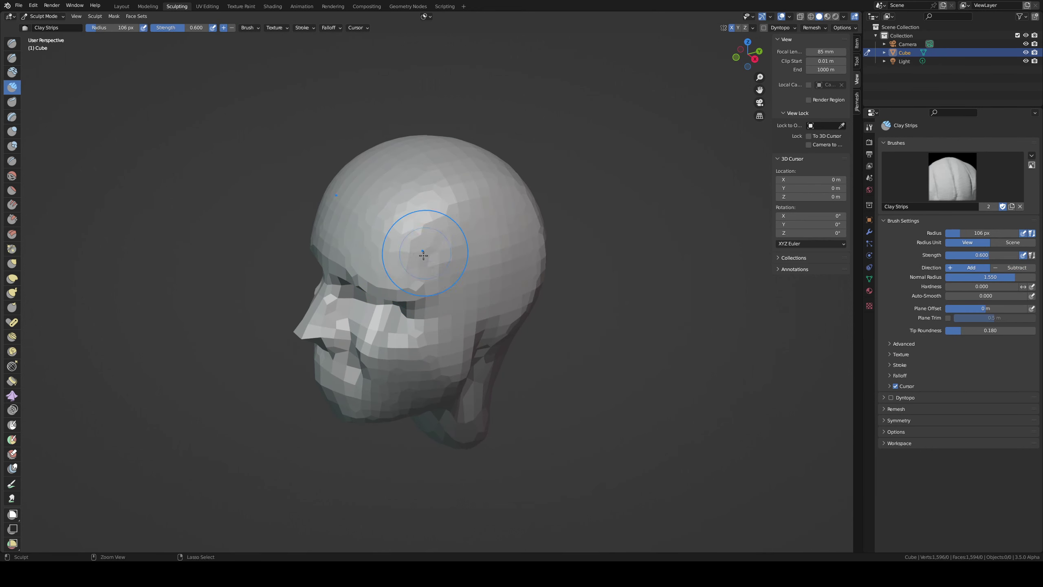
{"action": "middle_click_drag", "start_coordinate": [479, 287], "coordinate": [501, 228]}
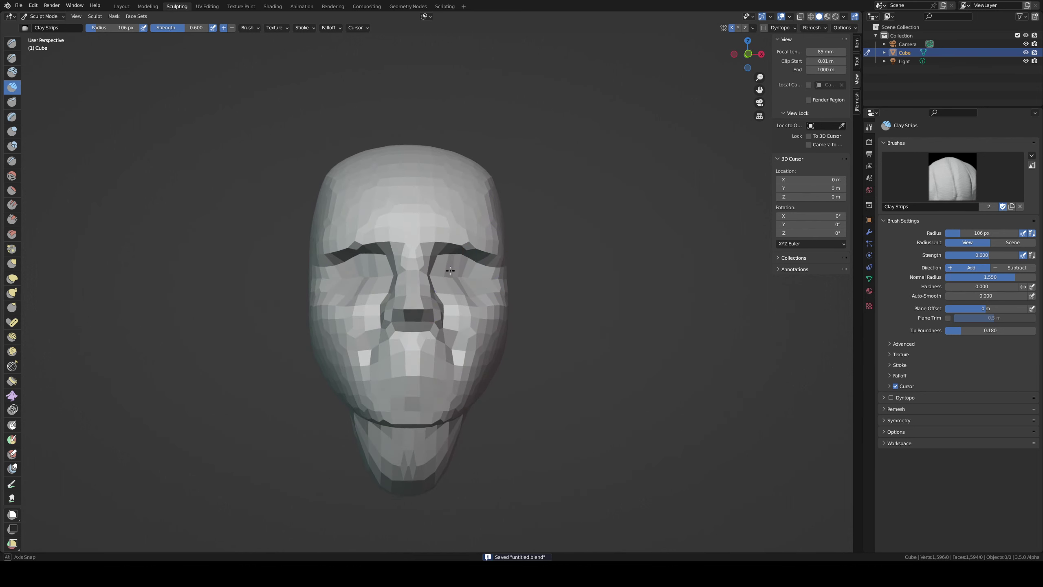
- Undo the clay strip strokes, return to Grab, then undo and redo the last change
{"action": "key", "text": "ctrl+z"}
{"action": "key", "text": "g"}
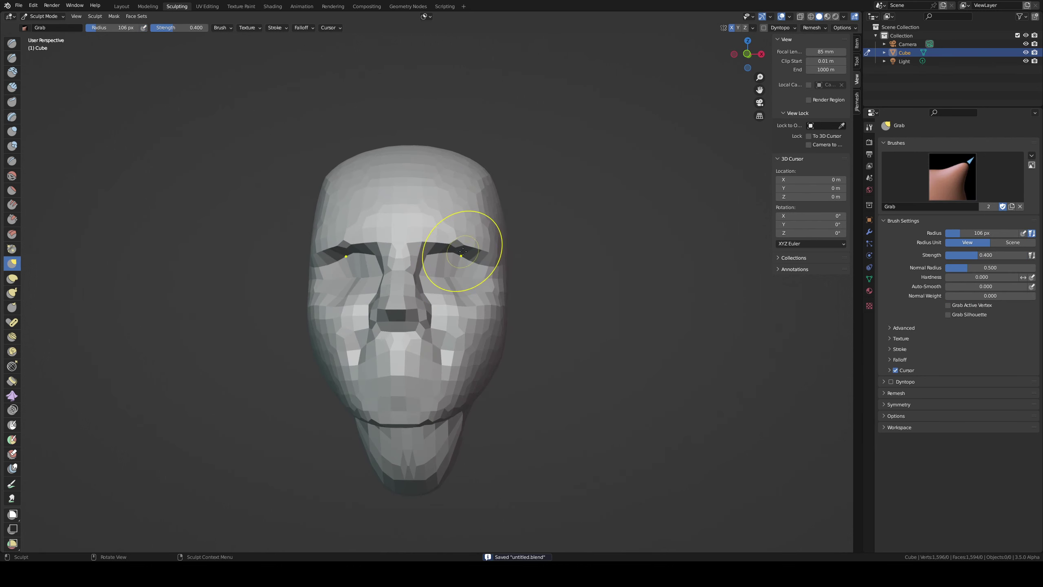
{"action": "key", "text": "ctrl+z"}
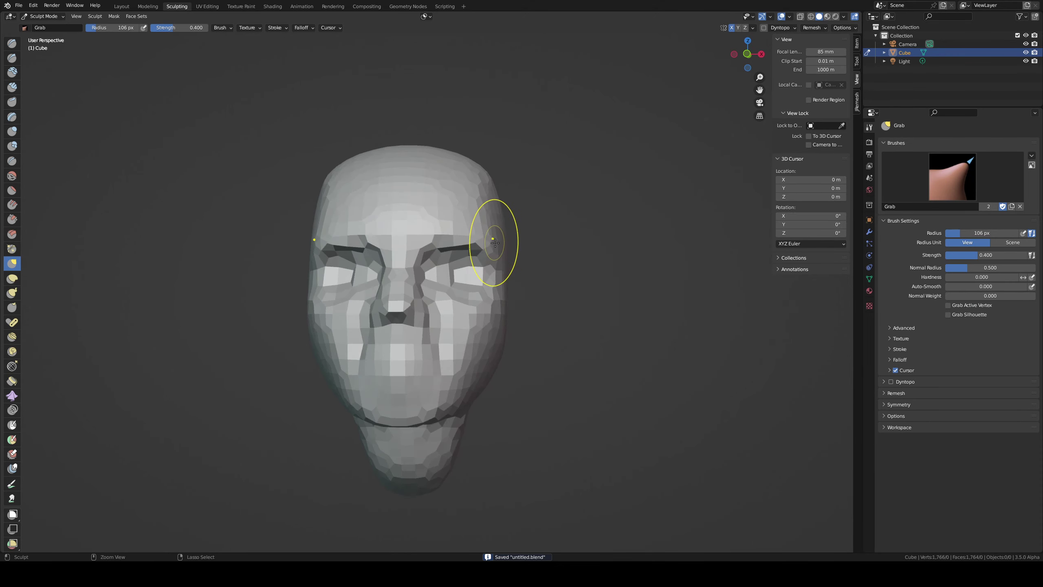
{"action": "key", "text": "ctrl+shift+z"}
- Voxel-remesh the head at 0.0550 m, symmetrize +X to -X, and reshape the eye and cheek
{"action": "key", "text": "r"}
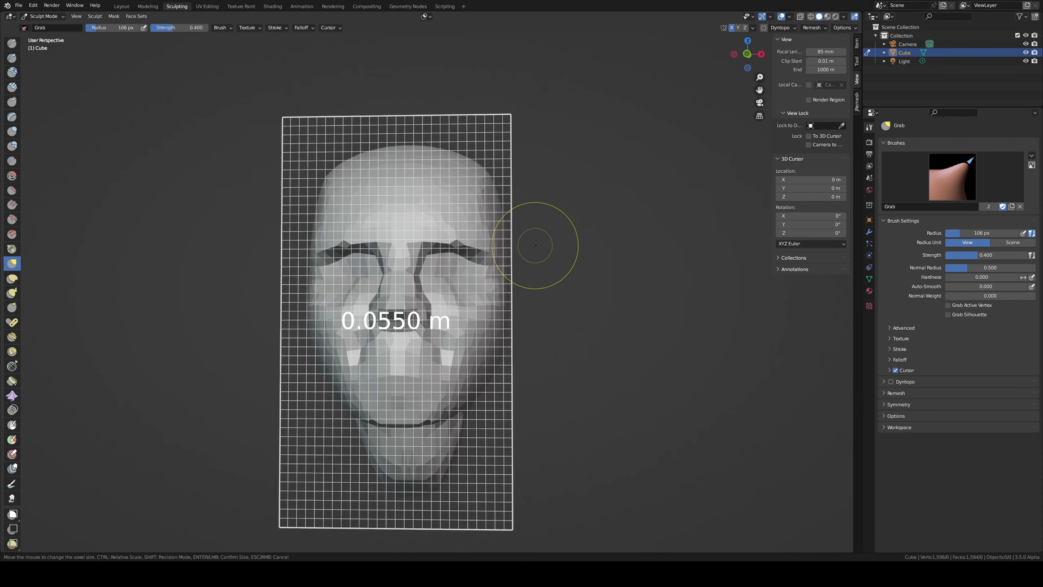
{"action": "left_click", "coordinate": [515, 246]}
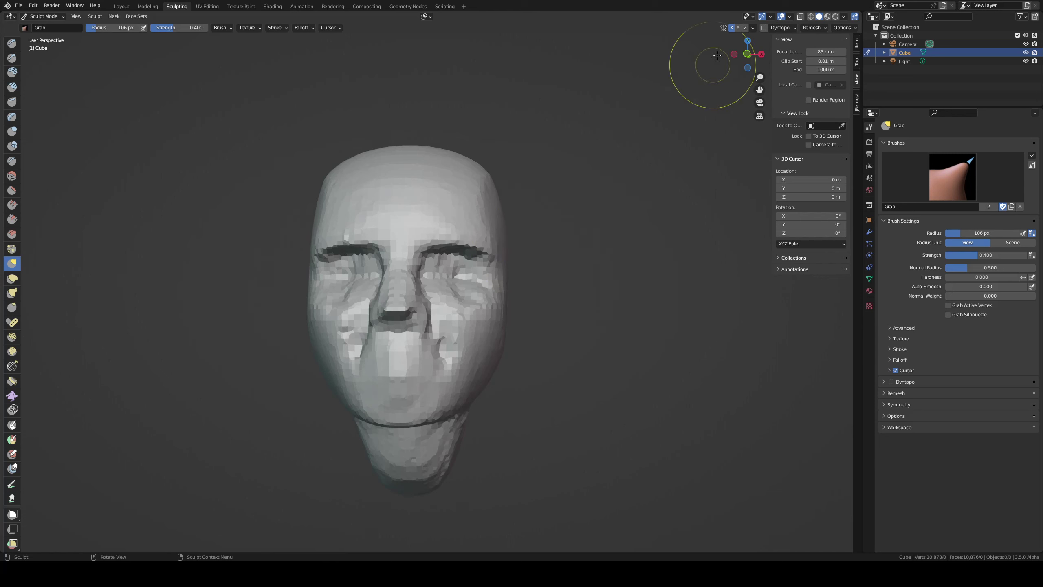
{"action": "left_click", "coordinate": [752, 27]}
{"action": "left_click", "coordinate": [745, 161]}
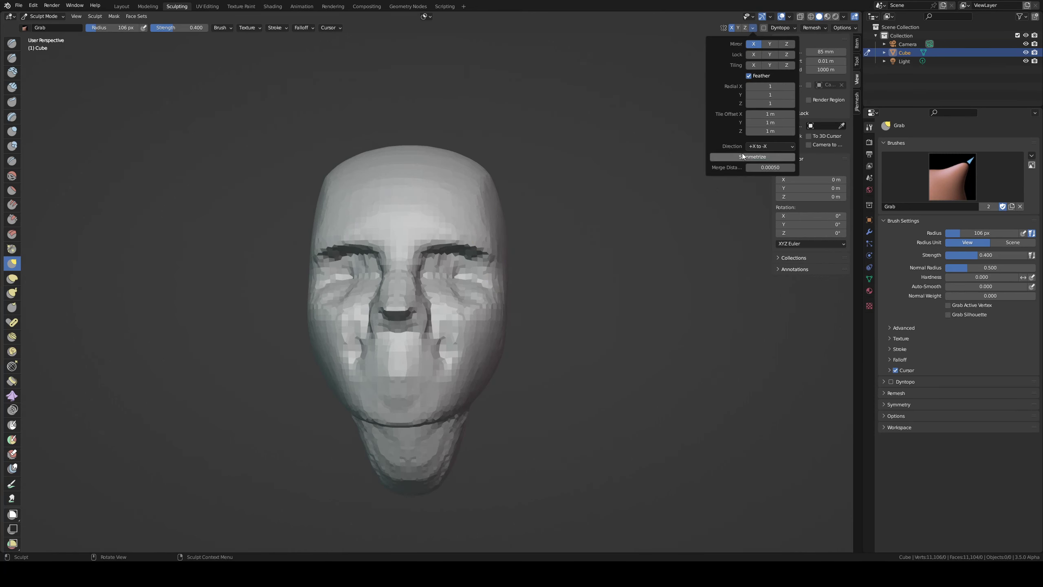
{"action": "middle_click_drag", "start_coordinate": [442, 302], "coordinate": [425, 288]}
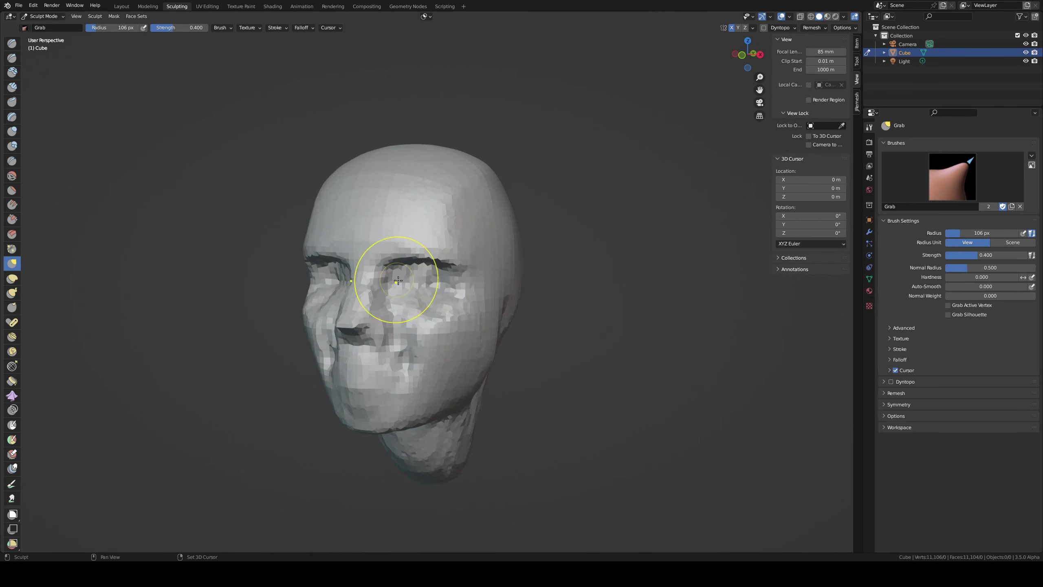
{"action": "mouse_move", "coordinate": [398, 281]}
{"action": "left_mouse_down"}
{"action": "mouse_move", "coordinate": [457, 341]}
{"action": "mouse_move", "coordinate": [473, 334]}
{"action": "left_mouse_up"}
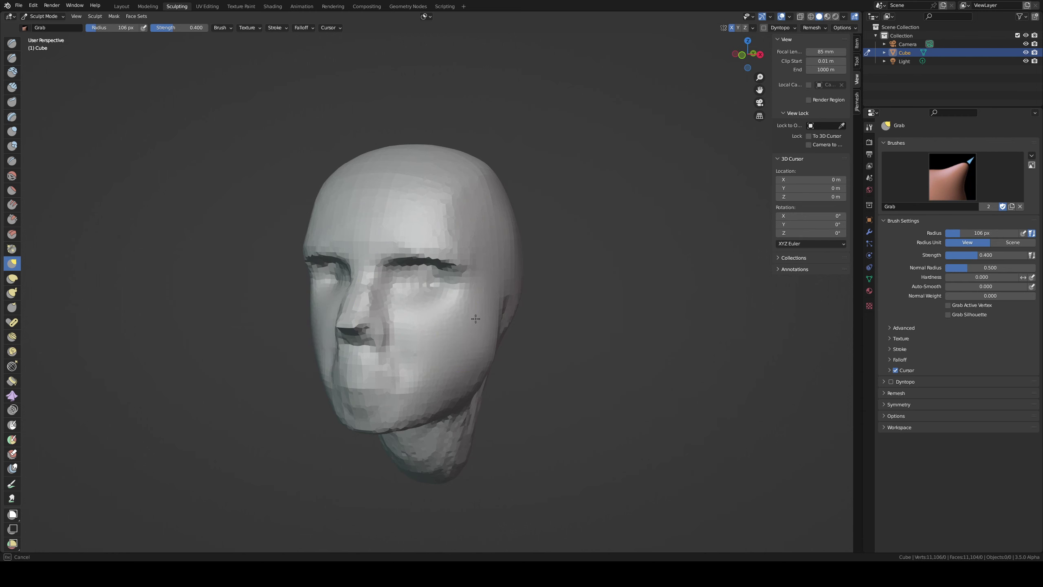
- Grab-shape the cheeks and pull the jaw into shape from the side
{"action": "middle_click_drag", "start_coordinate": [476, 319], "coordinate": [426, 285]}
{"action": "left_click_drag", "start_coordinate": [466, 344], "coordinate": [442, 310]}
{"action": "middle_click_drag", "start_coordinate": [442, 310], "coordinate": [345, 371]}
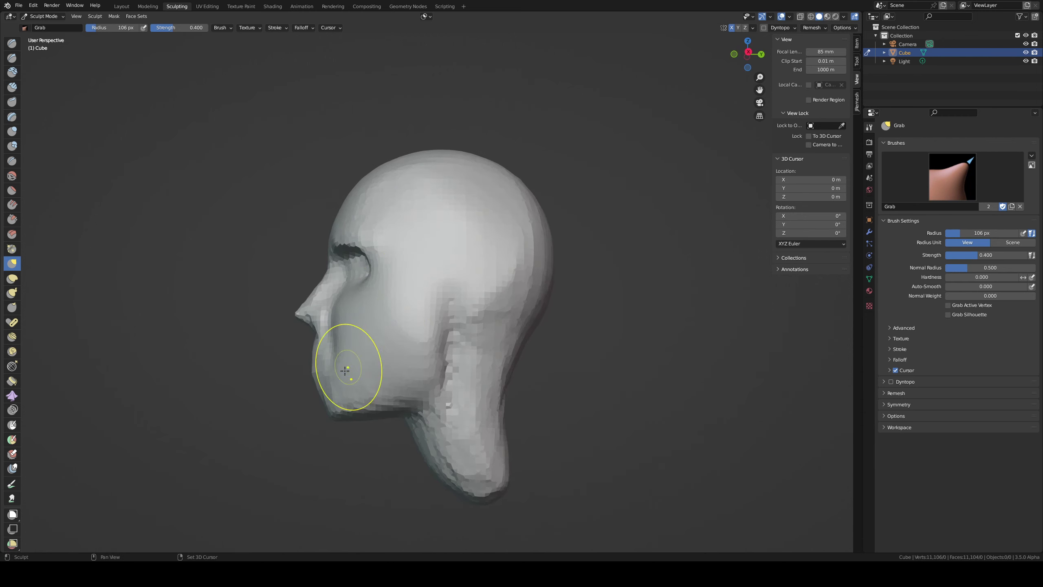
{"action": "left_click_drag", "start_coordinate": [345, 371], "coordinate": [390, 372]}
{"action": "mouse_move", "coordinate": [414, 345]}
{"action": "middle_mouse_down"}
{"action": "mouse_move", "coordinate": [431, 321]}
{"action": "mouse_move", "coordinate": [454, 326]}
{"action": "middle_mouse_up"}
- Carve both eye sockets deeper with a 69 px Draw Sharp brush
{"action": "key", "text": "f"}
{"action": "left_click", "coordinate": [500, 369]}
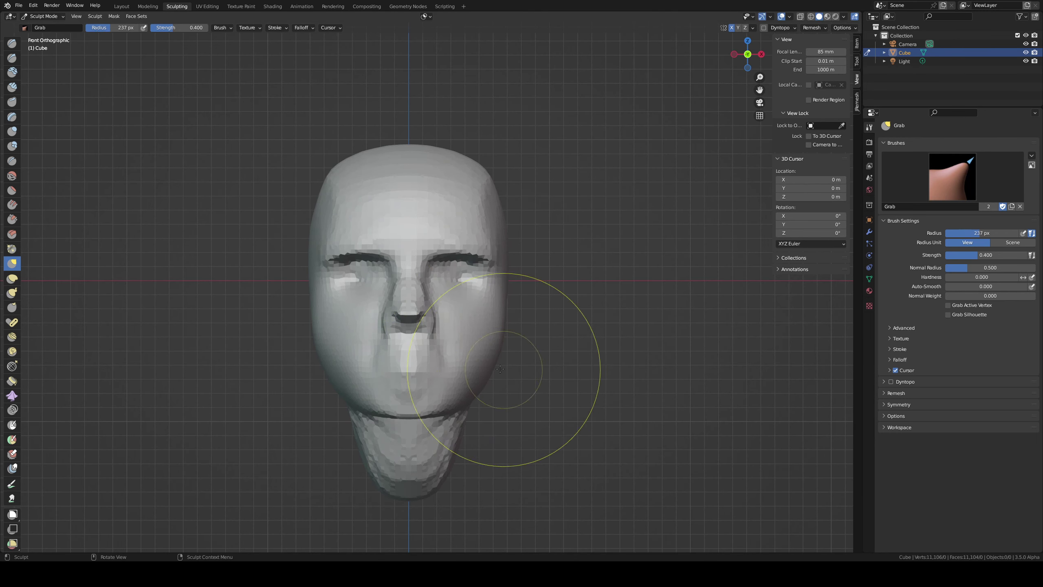
{"action": "key", "text": "f"}
{"action": "left_click", "coordinate": [502, 307]}
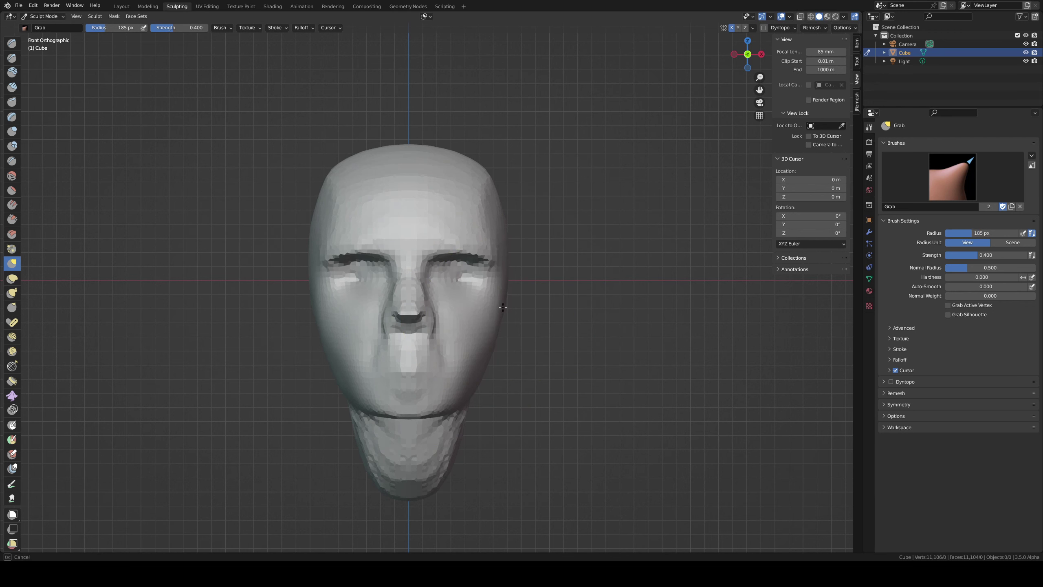
{"action": "left_click", "coordinate": [12, 58]}
{"action": "key", "text": "f"}
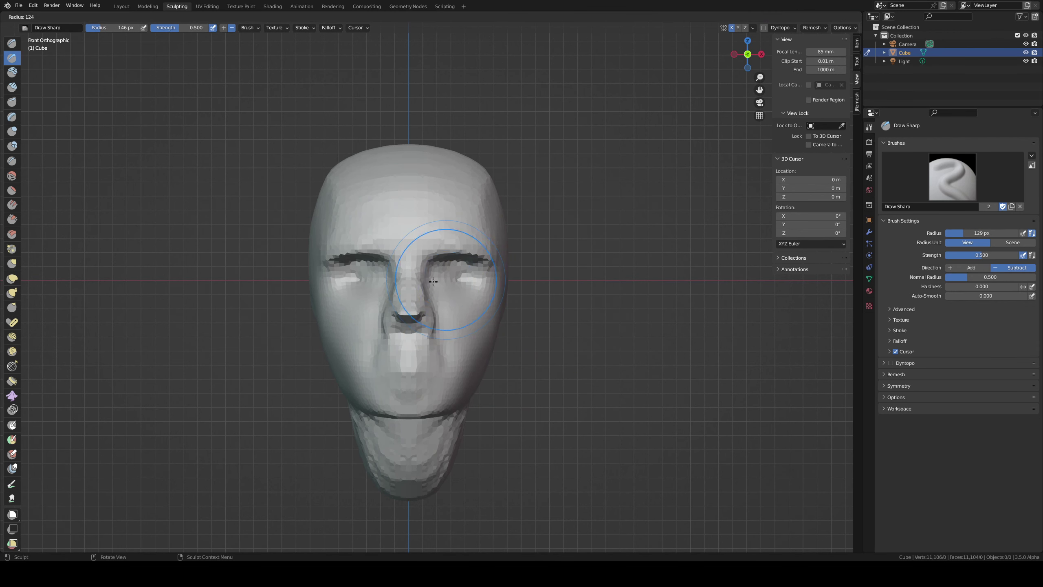
{"action": "left_click", "coordinate": [438, 270]}
{"action": "mouse_move", "coordinate": [436, 271]}
{"action": "left_mouse_down"}
{"action": "mouse_move", "coordinate": [474, 264]}
{"action": "mouse_move", "coordinate": [485, 244]}
{"action": "left_mouse_up"}
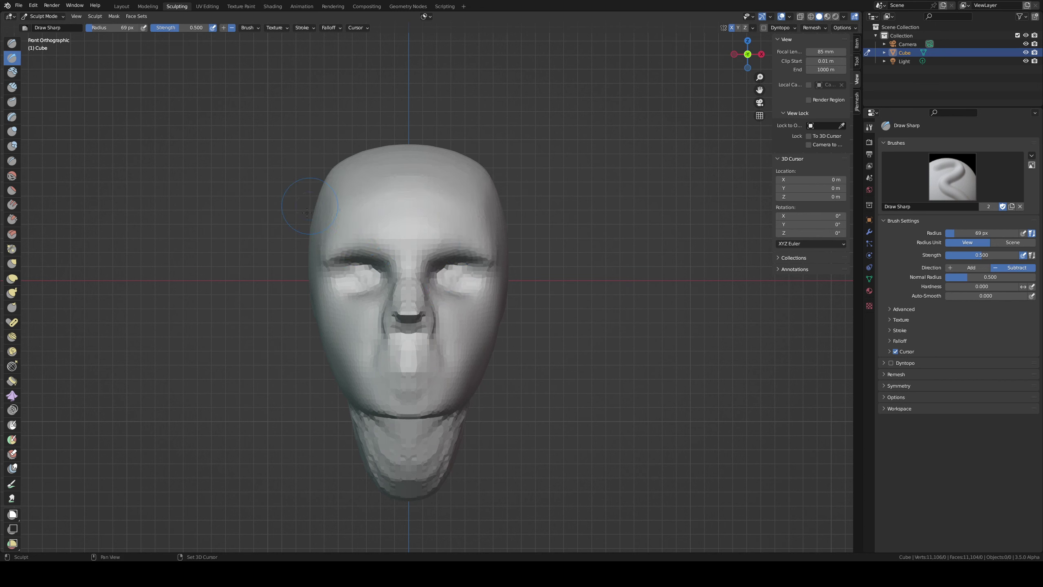
- Switch to Grab at a 222 px radius for reshaping the top of the head
{"action": "key", "text": "g"}
{"action": "key", "text": "f"}
{"action": "left_click", "coordinate": [414, 144]}
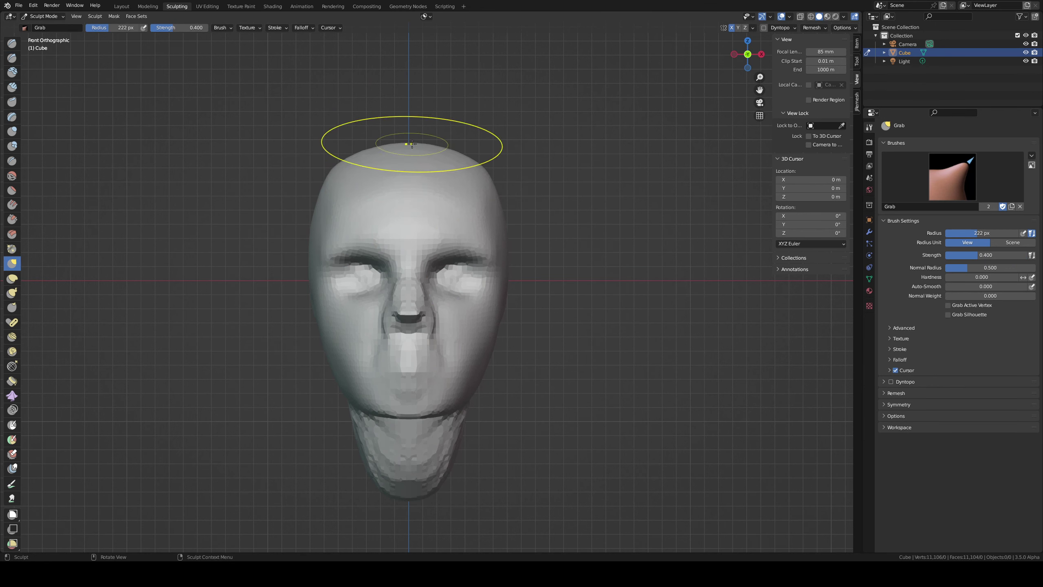
{"action": "mouse_move", "coordinate": [470, 159]}
{"action": "middle_mouse_down"}
{"action": "mouse_move", "coordinate": [430, 168]}
{"action": "mouse_move", "coordinate": [476, 171]}
{"action": "mouse_move", "coordinate": [454, 144]}
{"action": "mouse_move", "coordinate": [486, 123]}
{"action": "middle_mouse_up"}
- Lift the top of the head, then carve a sharp crease under the jaw at 182 px
{"action": "left_click_drag", "start_coordinate": [454, 138], "coordinate": [544, 290]}
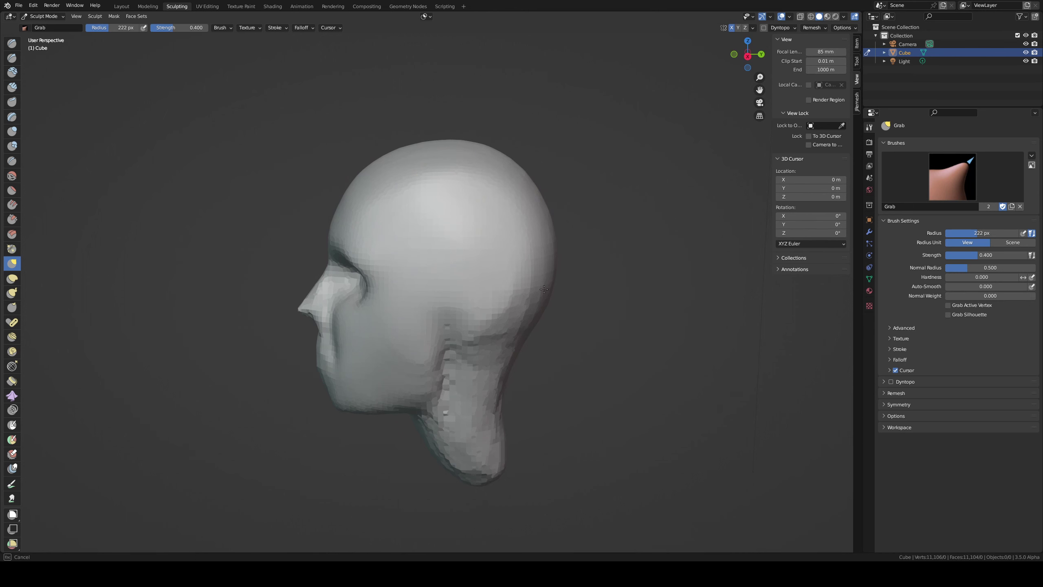
{"action": "middle_click_drag", "start_coordinate": [458, 333], "coordinate": [431, 326], "text": "alt"}
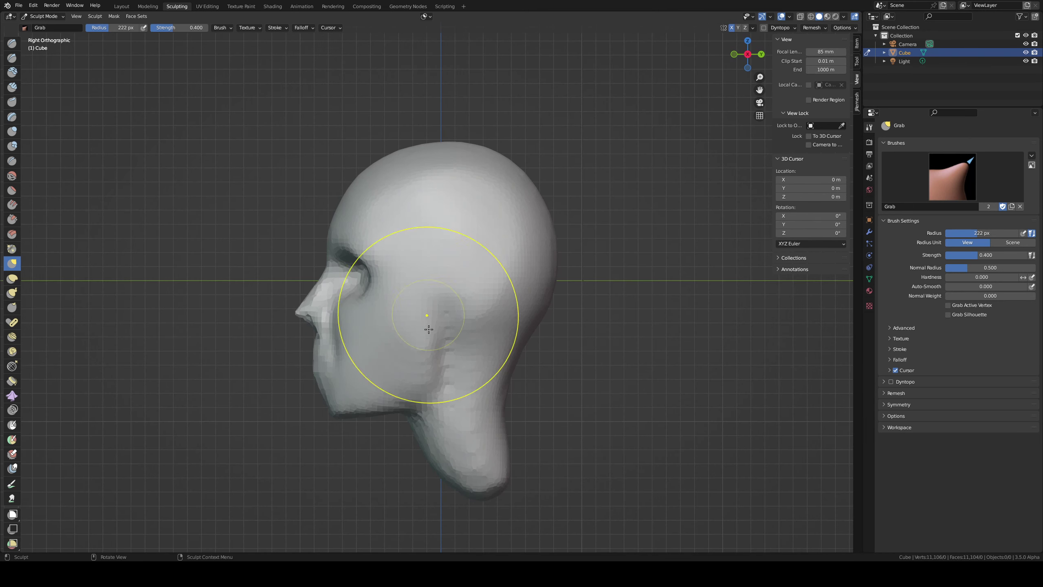
{"action": "key", "text": "f"}
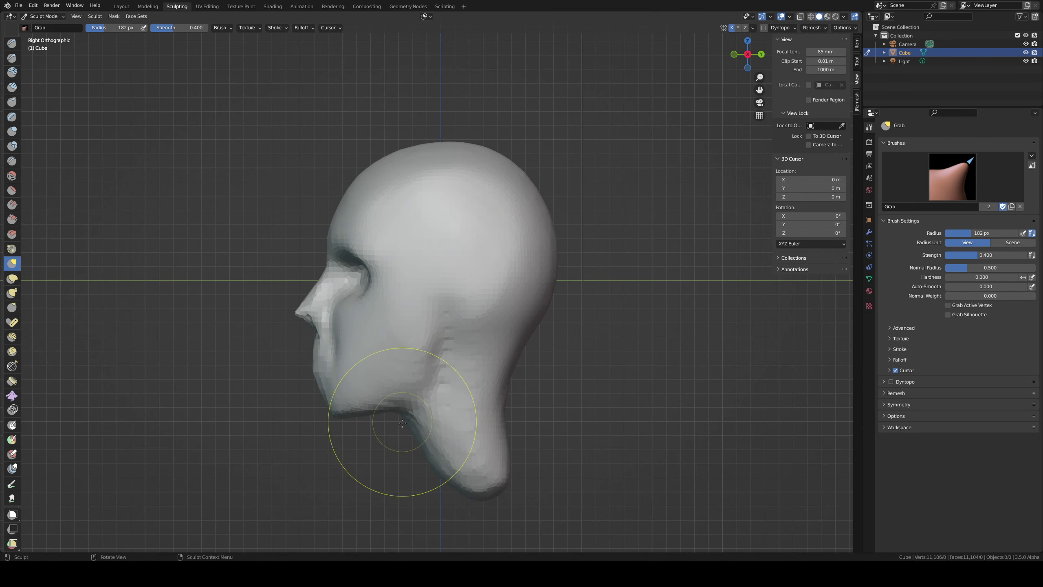
{"action": "left_click", "coordinate": [407, 426]}
{"action": "left_click", "coordinate": [12, 58]}
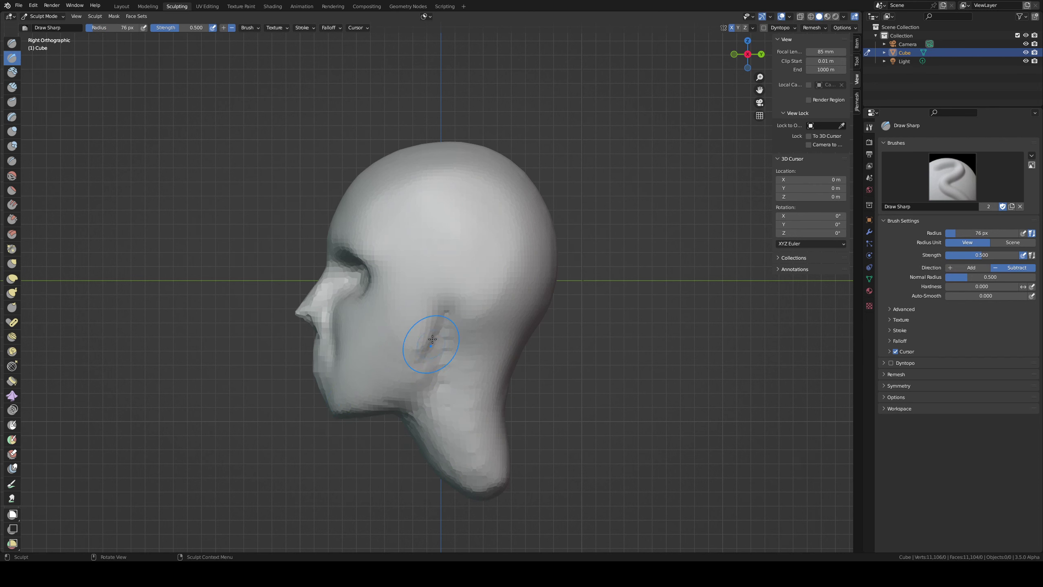
{"action": "left_click_drag", "start_coordinate": [355, 410], "coordinate": [403, 390]}
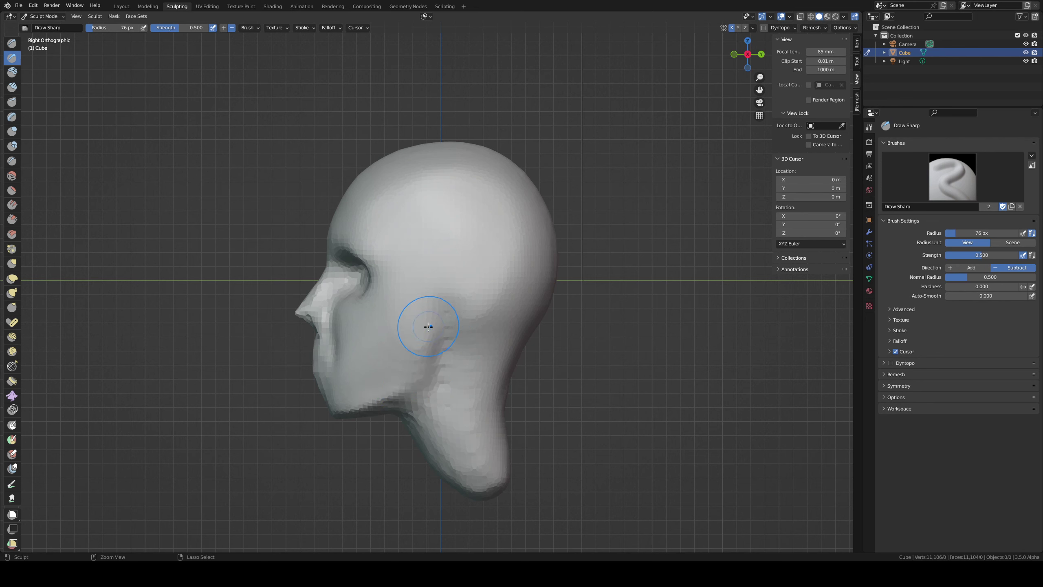
- Carve a sharp crease running up the cheek with a 130 px brush
{"action": "key", "text": "f"}
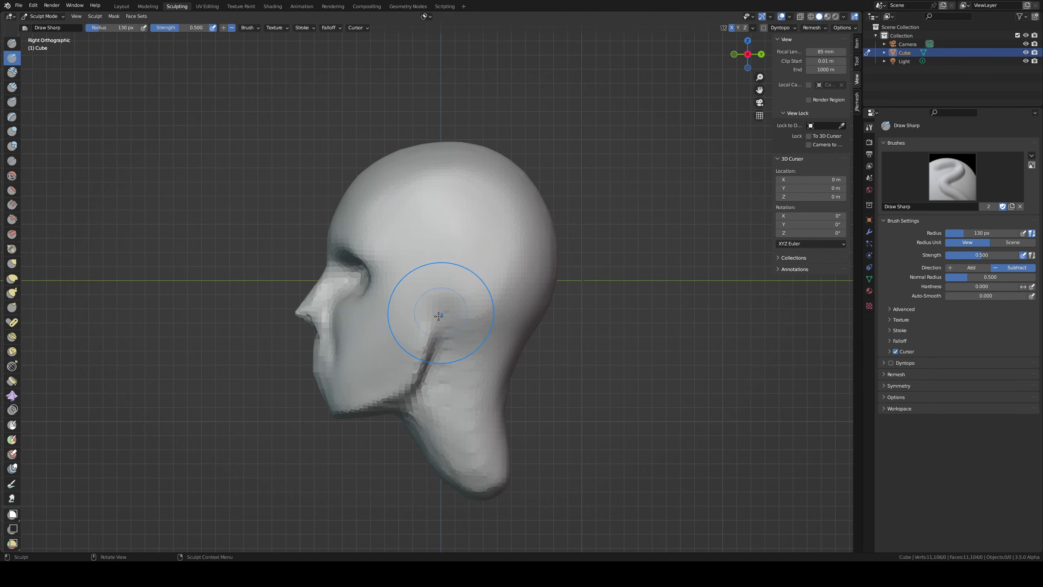
{"action": "left_click", "coordinate": [435, 304]}
{"action": "left_click_drag", "start_coordinate": [445, 297], "coordinate": [436, 333]}
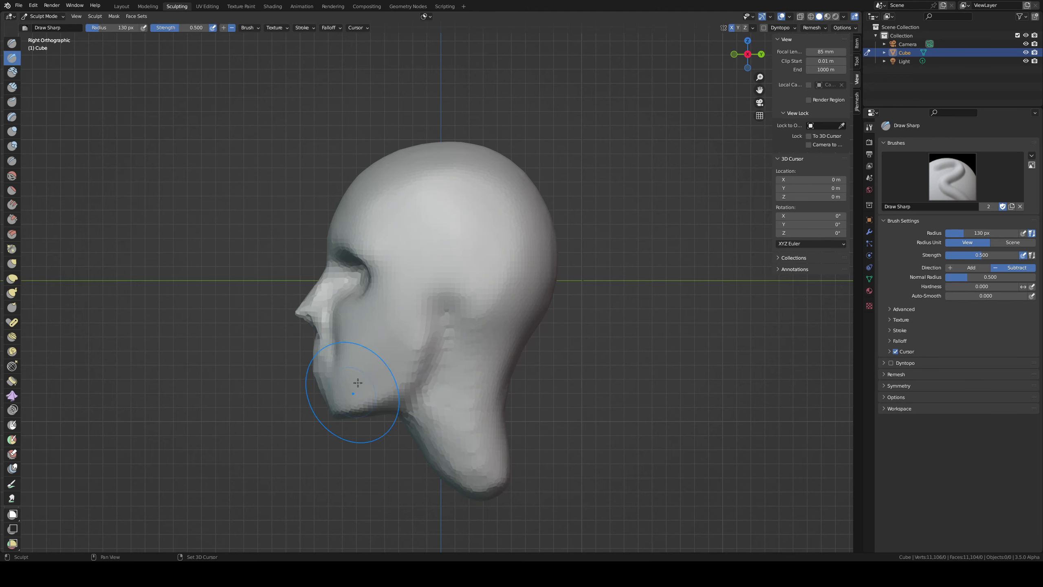
{"action": "middle_click_drag", "start_coordinate": [358, 383], "coordinate": [383, 381]}
- Smooth and scrape the jaw flat, shrinking the brush to 86 px, then face front
{"action": "key", "text": "shift+s"}
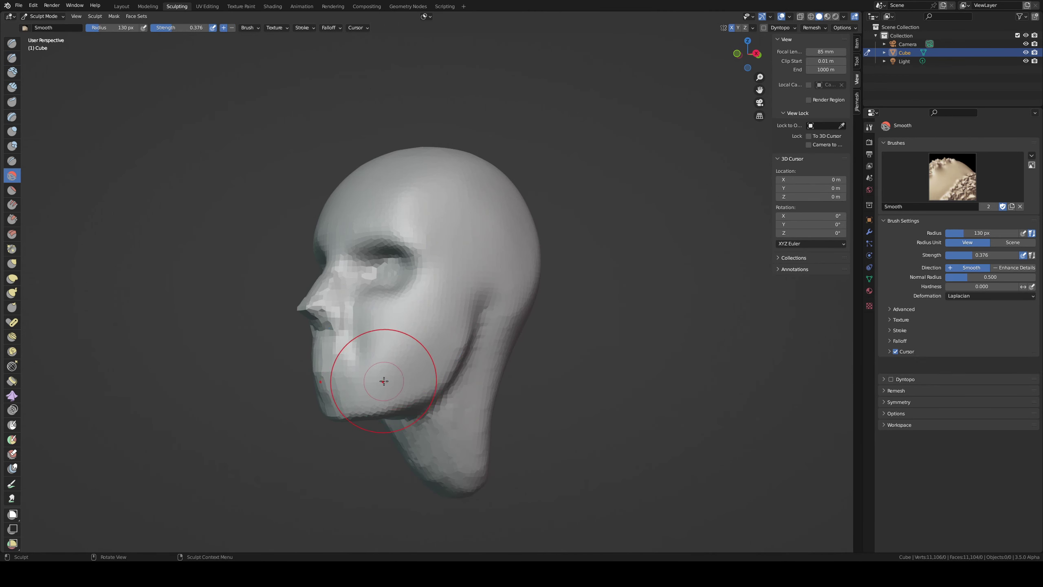
{"action": "key", "text": "shift+t"}
{"action": "left_click_drag", "start_coordinate": [391, 379], "coordinate": [403, 389]}
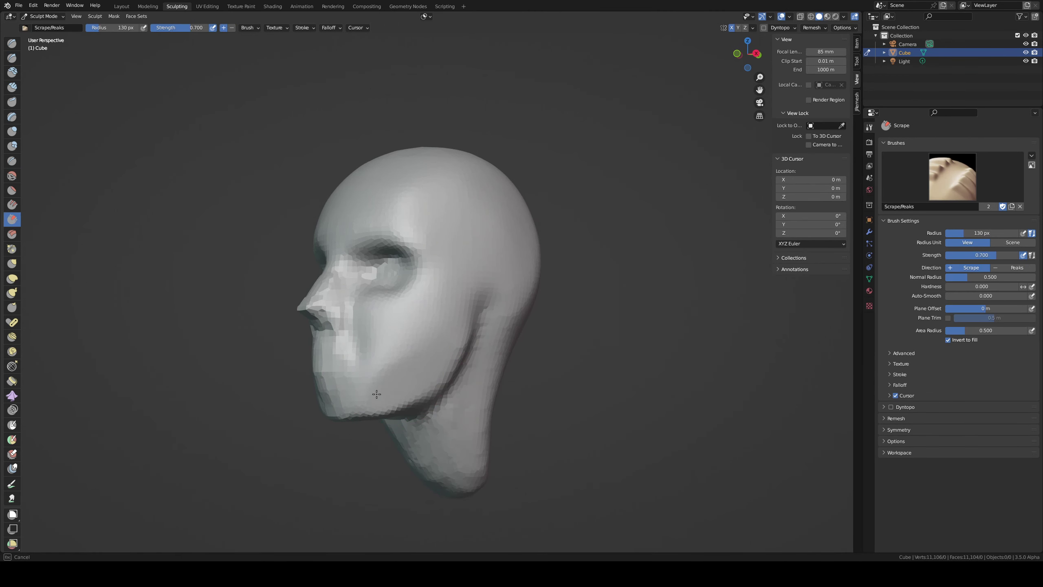
{"action": "middle_click_drag", "start_coordinate": [413, 342], "coordinate": [427, 347]}
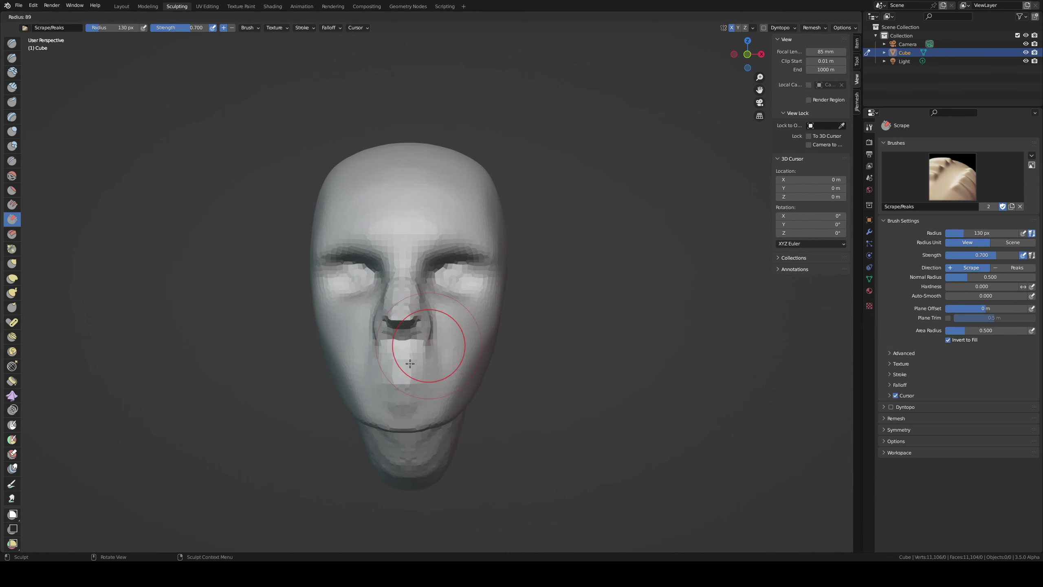
{"action": "key", "text": "bracketleft"}
{"action": "key", "text": "bracketleft"}
{"action": "key", "text": "bracketleft"}
{"action": "left_click_drag", "start_coordinate": [427, 347], "coordinate": [418, 294]}
{"action": "key", "text": "KP_1"}
- Grab-reshape the nose bottom and sides at 133 and 87 px, and save untitled.blend
{"action": "key", "text": "g"}
{"action": "key", "text": "bracketleft"}
{"action": "key", "text": "bracketleft"}
{"action": "key", "text": "bracketright"}
{"action": "key", "text": "bracketright"}
{"action": "key", "text": "bracketright"}
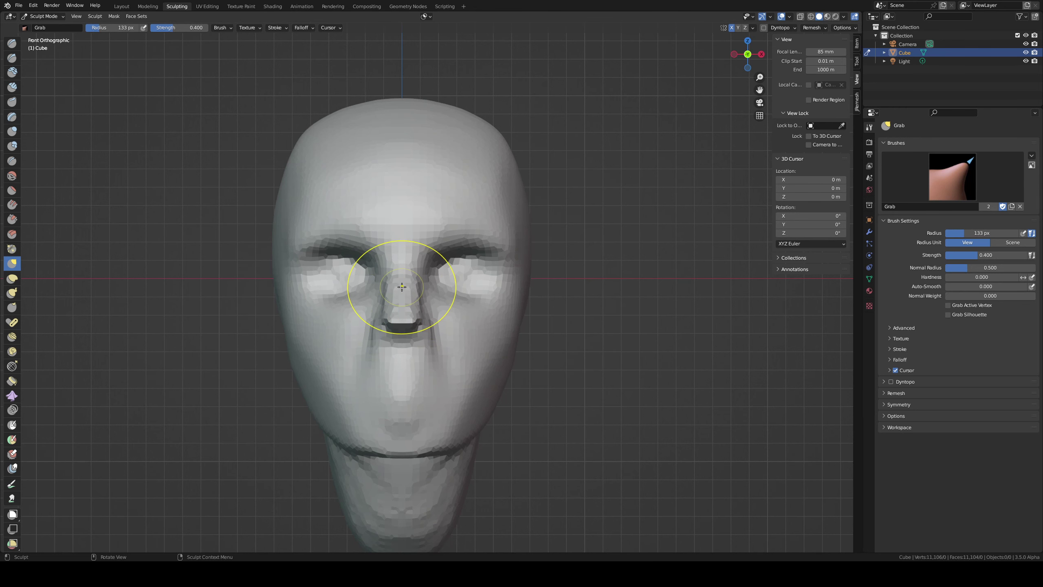
{"action": "mouse_move", "coordinate": [401, 292]}
{"action": "left_mouse_down"}
{"action": "mouse_move", "coordinate": [410, 328]}
{"action": "mouse_move", "coordinate": [431, 326]}
{"action": "left_mouse_up"}
{"action": "key", "text": "bracketleft"}
{"action": "key", "text": "bracketleft"}
{"action": "key", "text": "bracketleft"}
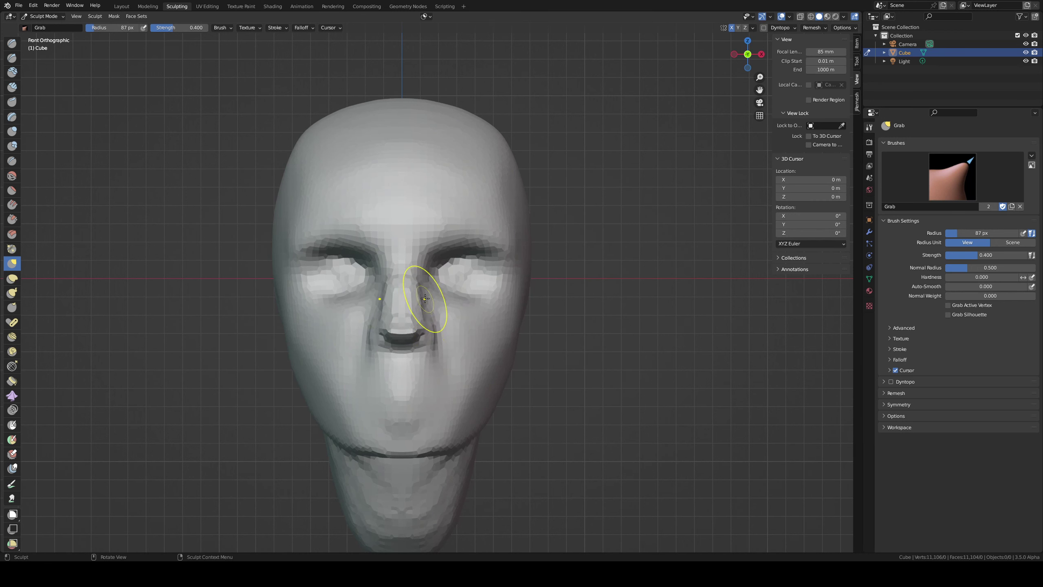
{"action": "mouse_move", "coordinate": [425, 269]}
{"action": "left_mouse_down"}
{"action": "mouse_move", "coordinate": [417, 290]}
{"action": "mouse_move", "coordinate": [495, 277]}
{"action": "left_mouse_up"}
{"action": "key", "text": "ctrl+s"}
- Switch to Object Mode and add a UV sphere to the scene
{"action": "key", "text": "ctrl+Tab"}
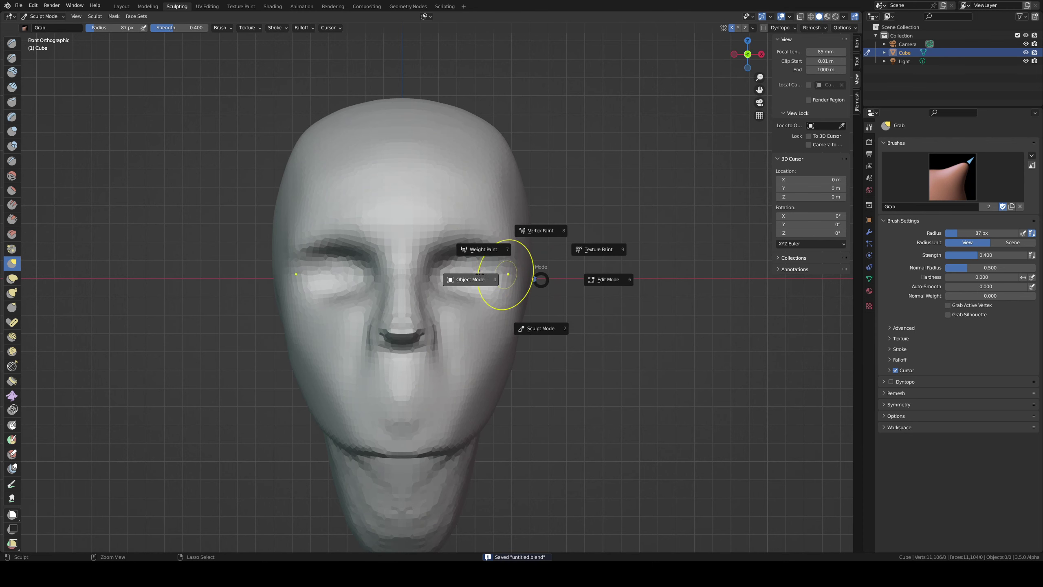
{"action": "left_click", "coordinate": [479, 272]}
{"action": "key", "text": "shift+a"}
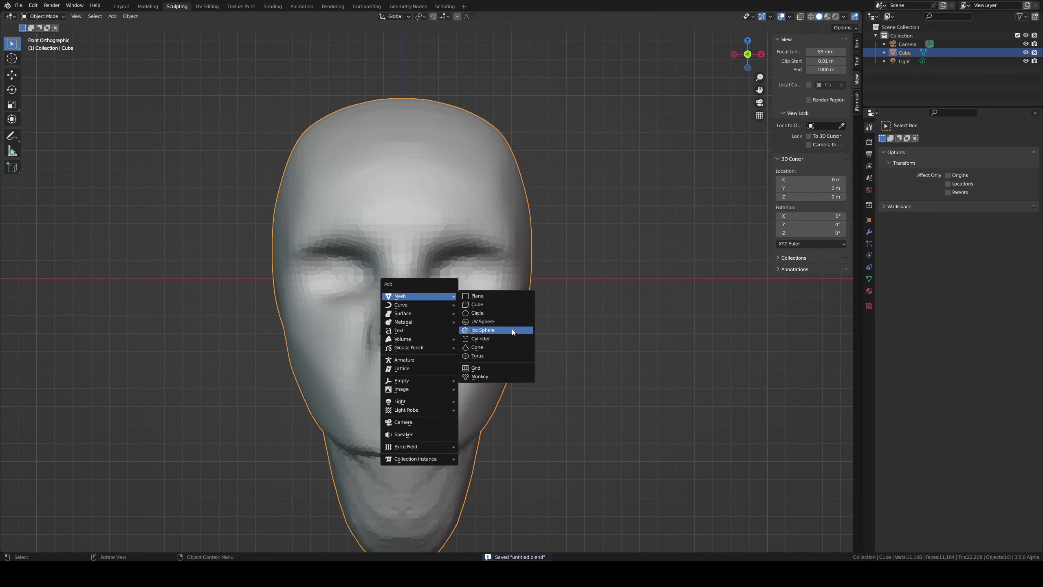
{"action": "left_click", "coordinate": [512, 321]}
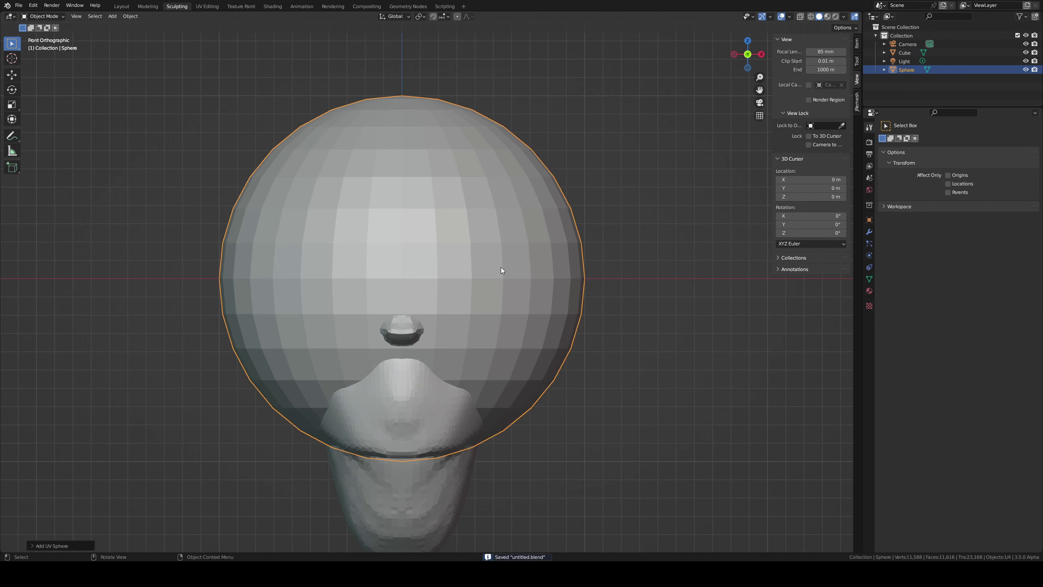
{"action": "middle_click_drag", "start_coordinate": [500, 267], "coordinate": [410, 255], "text": "alt"}
- Rotate the sphere 90° and shrink it to eyeball size, 0.2075
{"action": "key", "text": "r"}
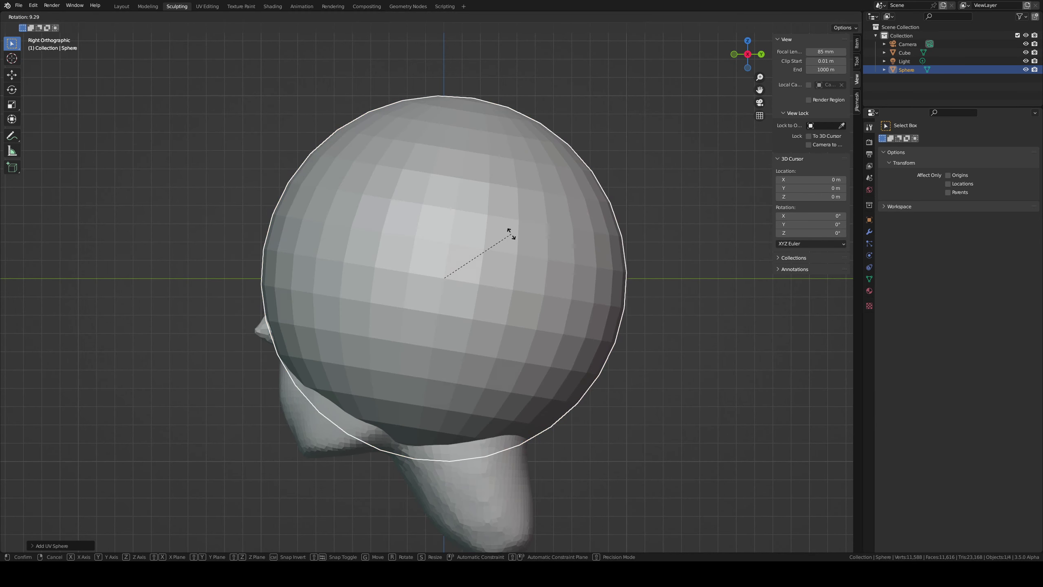
{"action": "type", "text": "90"}
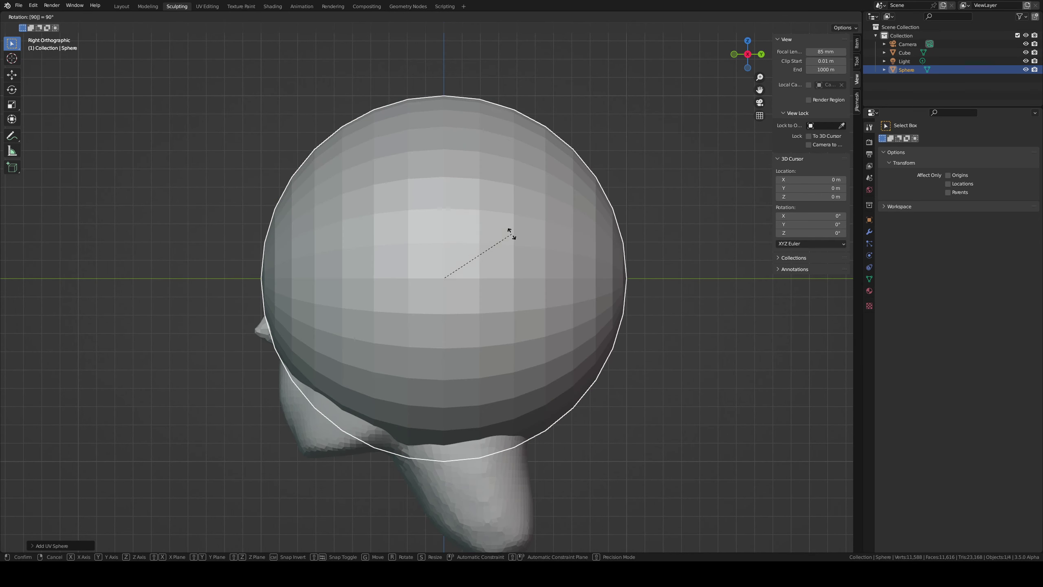
{"action": "key", "text": "Return"}
{"action": "key", "text": "s"}
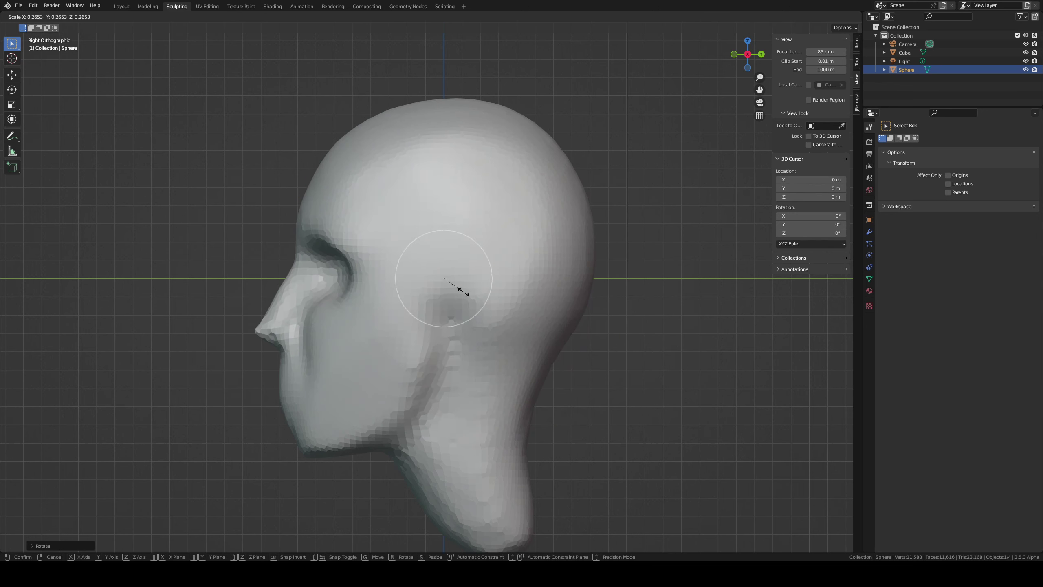
{"action": "key", "text": "Escape"}
{"action": "key", "text": "g"}
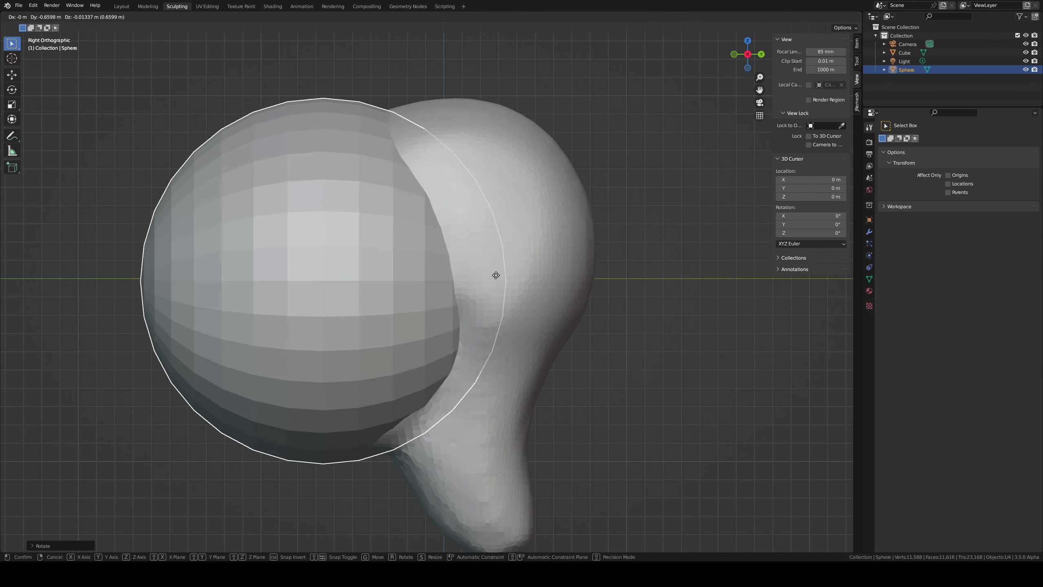
{"action": "key", "text": "Escape"}
{"action": "key", "text": "s"}
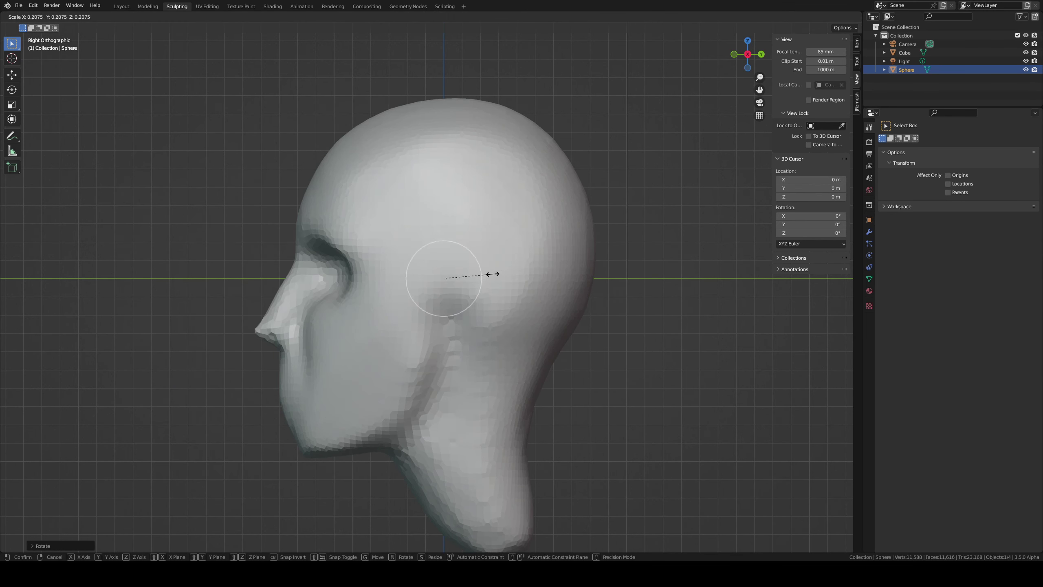
{"action": "key", "text": "Return"}
- Move the eyeball forward toward the face, save, and view it from the front
{"action": "key", "text": "g"}
{"action": "key", "text": "Return"}
{"action": "key", "text": "ctrl+s"}
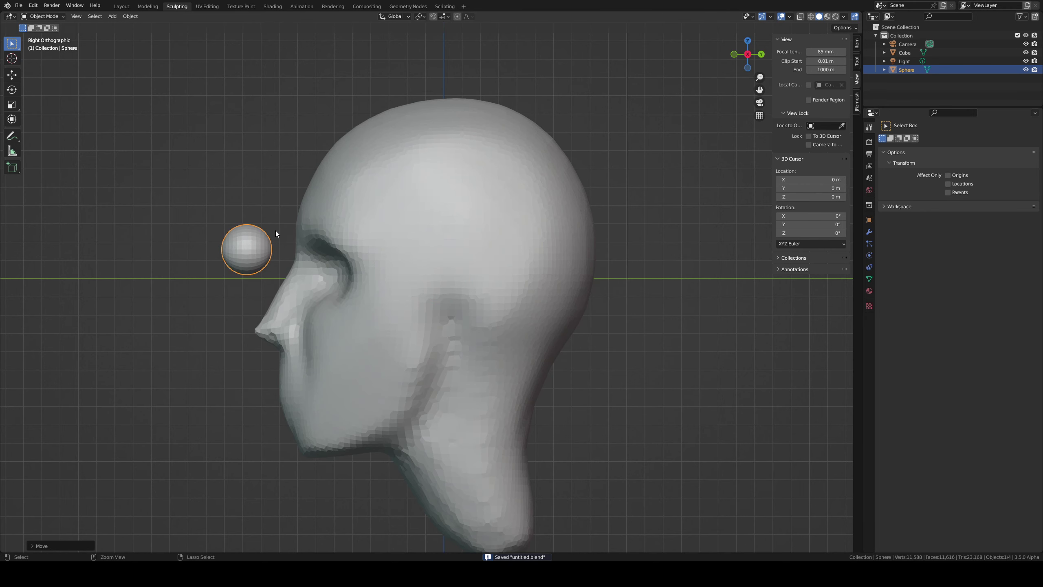
{"action": "middle_click_drag", "start_coordinate": [278, 229], "coordinate": [372, 228]}
{"action": "key", "text": "KP_1"}
- Place the eyeball over the eye socket and apply all its transforms
{"action": "key", "text": "g"}
{"action": "key", "text": "Return"}
{"action": "key", "text": "ctrl+a"}
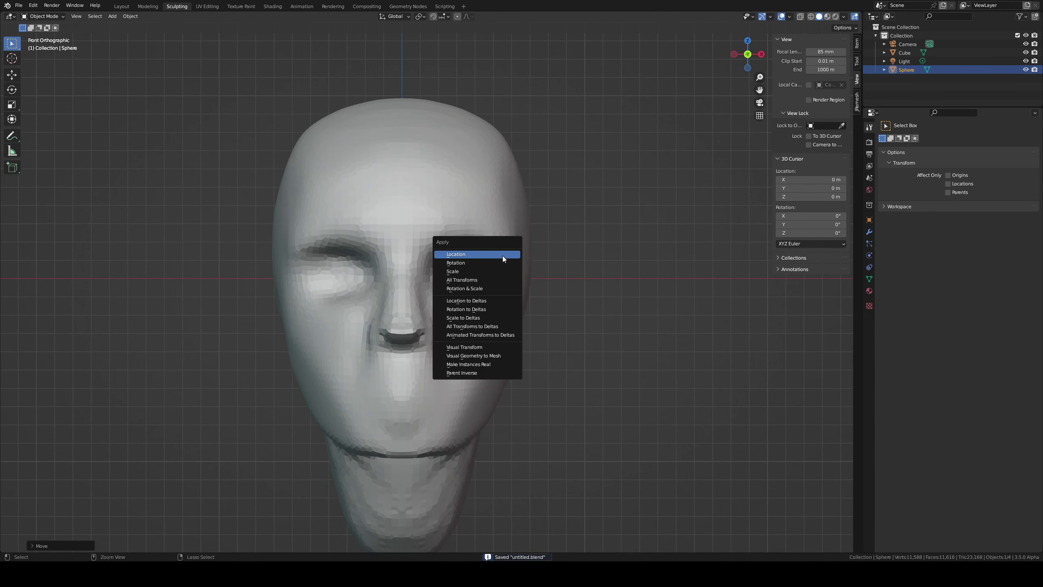
{"action": "left_click", "coordinate": [496, 279]}
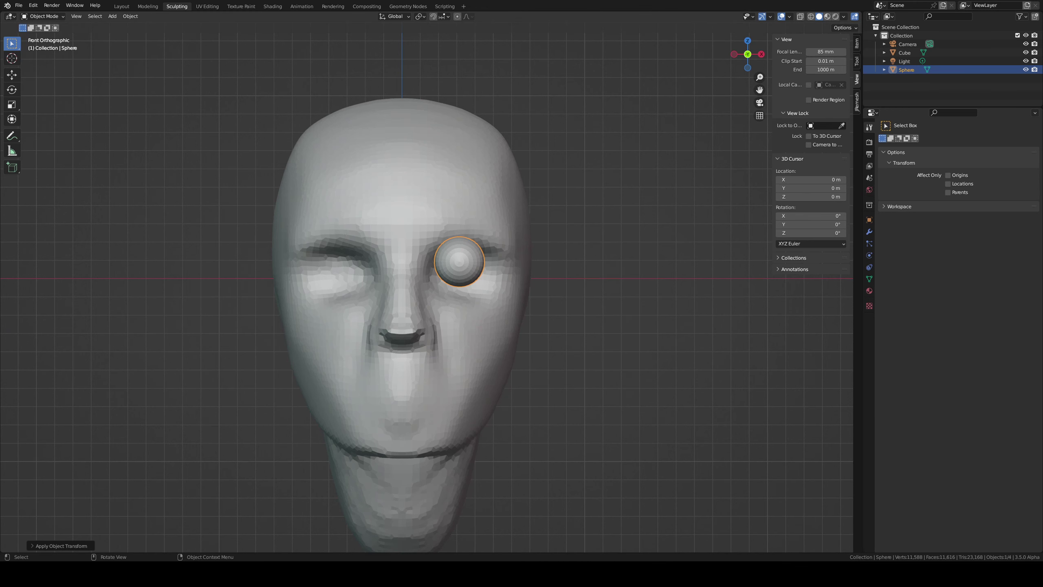
- Add a Mirror modifier to the eyeball, mirroring it across the Cube
{"action": "left_click", "coordinate": [870, 232]}
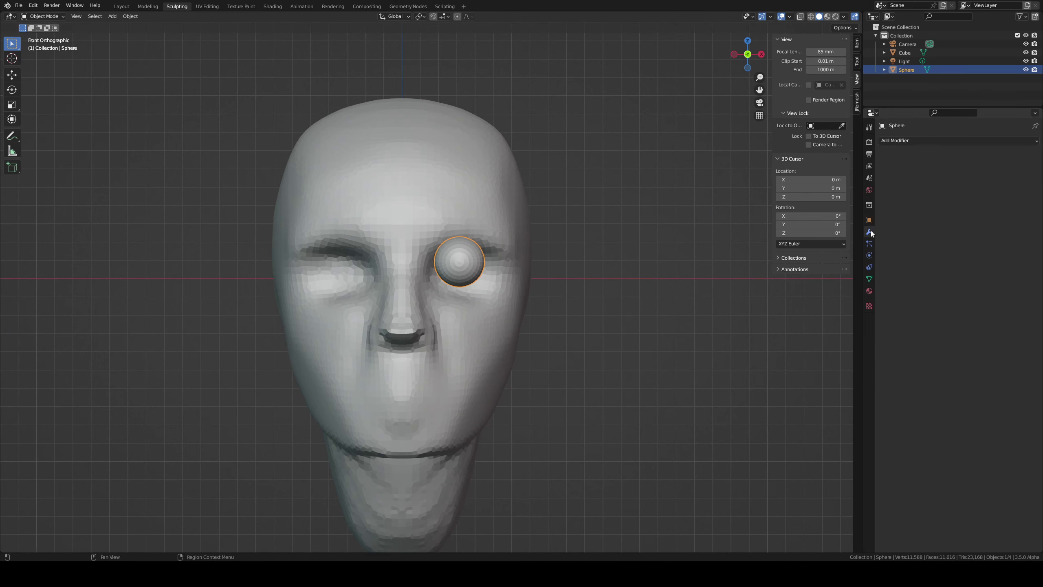
{"action": "left_click", "coordinate": [907, 142]}
{"action": "left_click", "coordinate": [895, 241]}
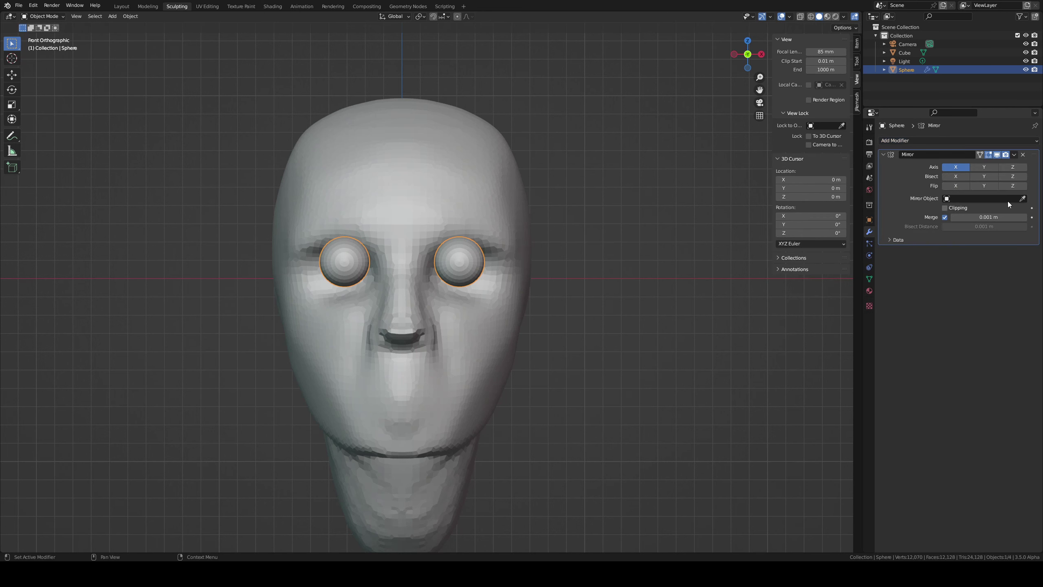
{"action": "key", "text": "ctrl+Tab"}
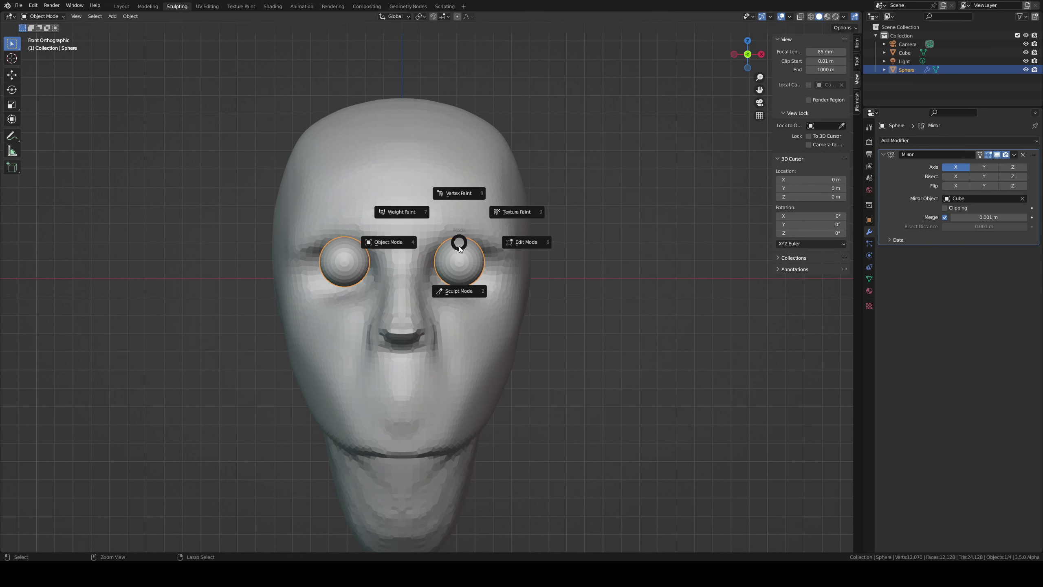
{"action": "left_click", "coordinate": [522, 238]}
- Enter Edit Mode on the eyeball, move it up, and duplicate it along X
{"action": "key", "text": "ctrl+Tab"}
{"action": "left_click", "coordinate": [526, 230]}
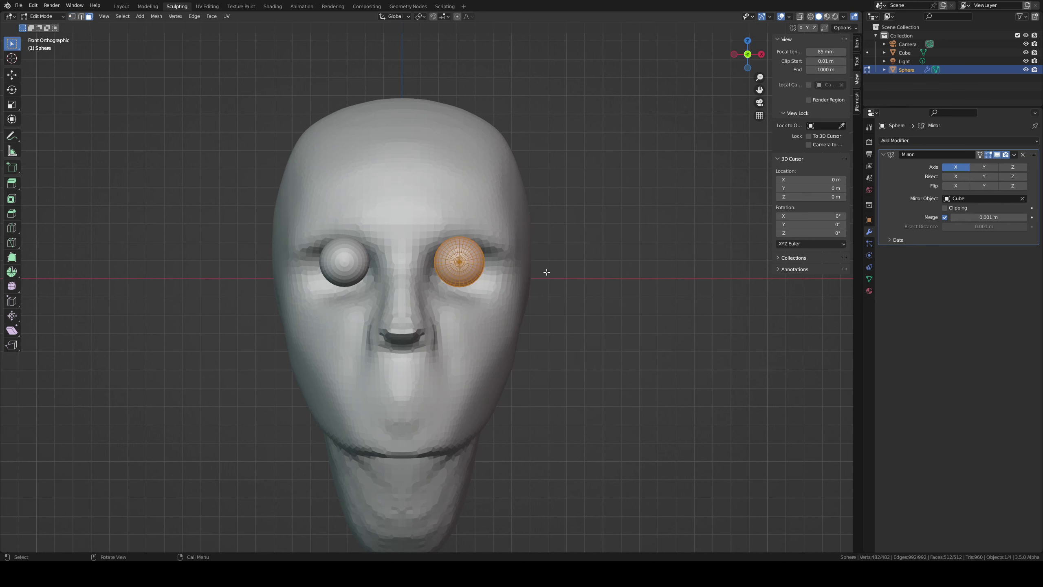
{"action": "key", "text": "g"}
{"action": "left_click", "coordinate": [511, 216]}
{"action": "key", "text": "g"}
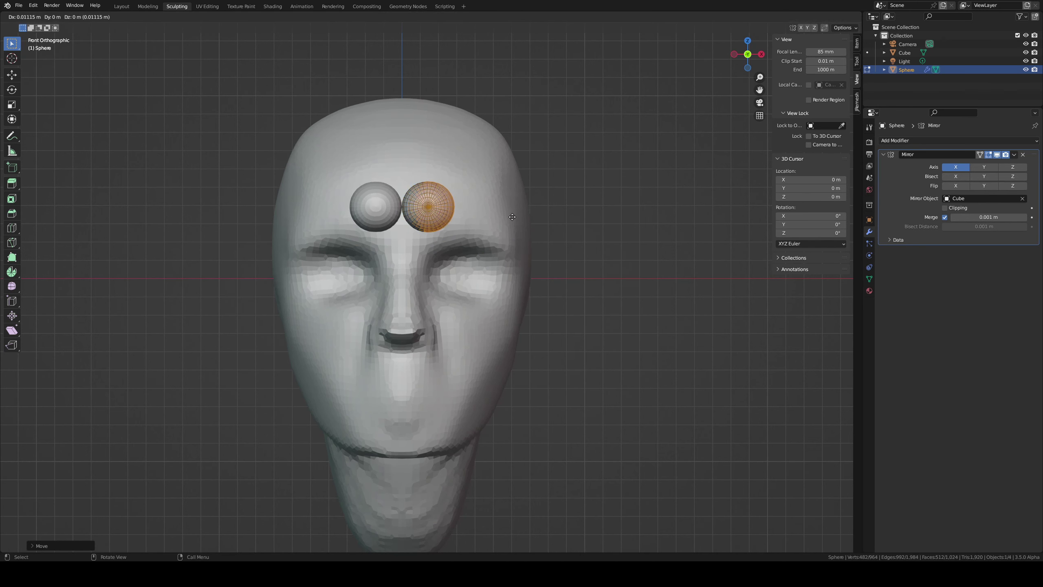
{"action": "key", "text": "shift+d"}
{"action": "key", "text": "x"}
{"action": "left_click", "coordinate": [644, 215]}
- Place a second X copy, undo the copies, and shrink the eyeball sphere
{"action": "key", "text": "shift+d"}
{"action": "key", "text": "x"}
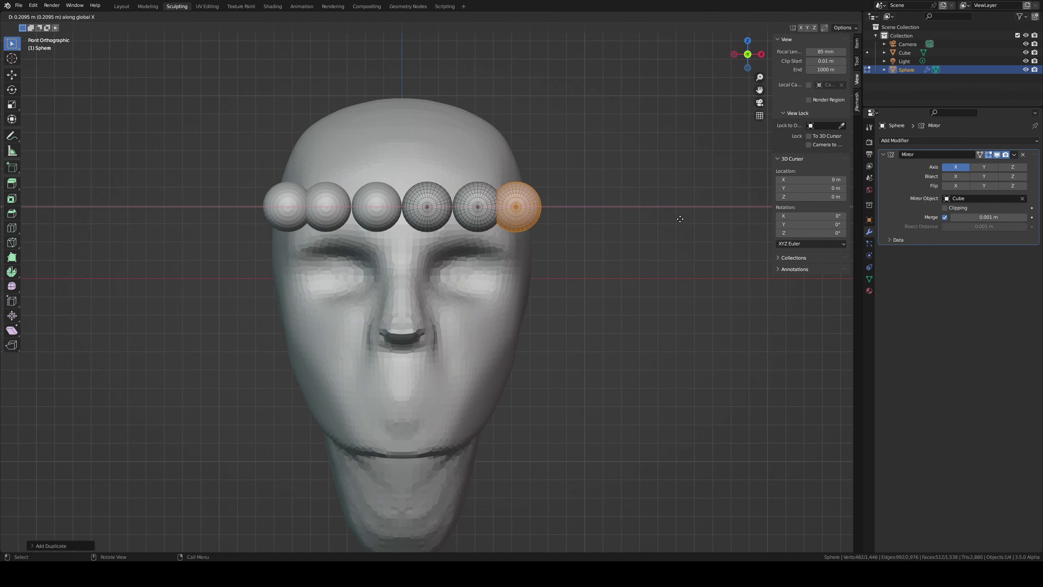
{"action": "left_click", "coordinate": [689, 227]}
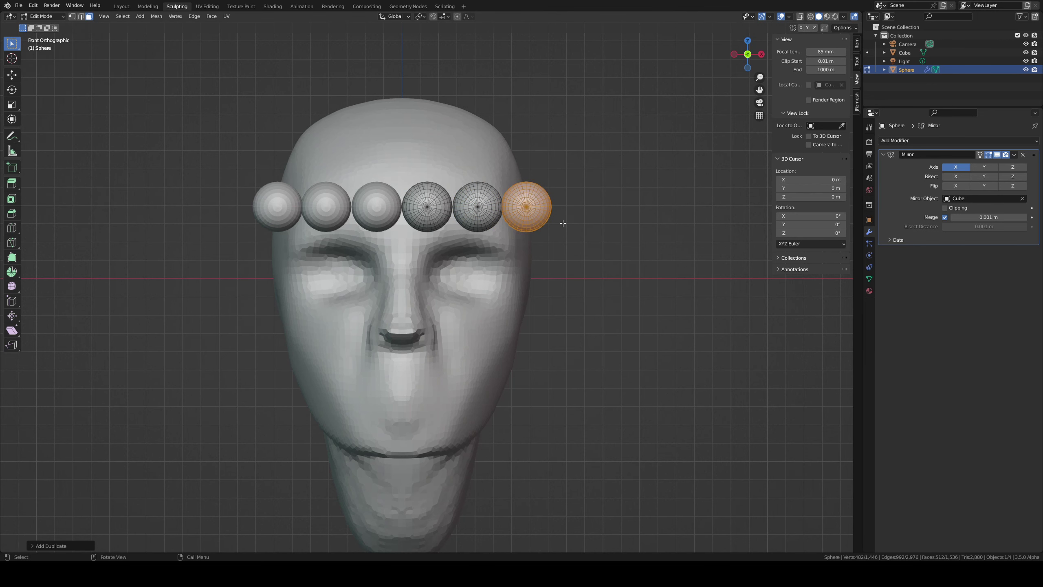
{"action": "key", "text": "ctrl+z"}
{"action": "key", "text": "ctrl+z"}
{"action": "key", "text": "s"}
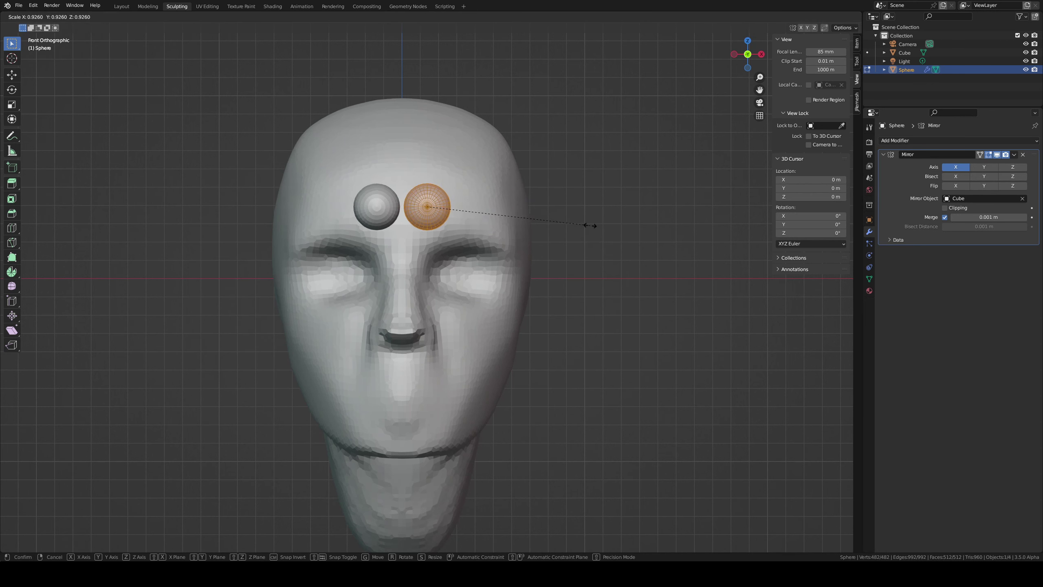
{"action": "left_click", "coordinate": [526, 224]}
- Move the eyeball pair closer along X, then cancel and undo an extra duplicate
{"action": "key", "text": "g"}
{"action": "key", "text": "x"}
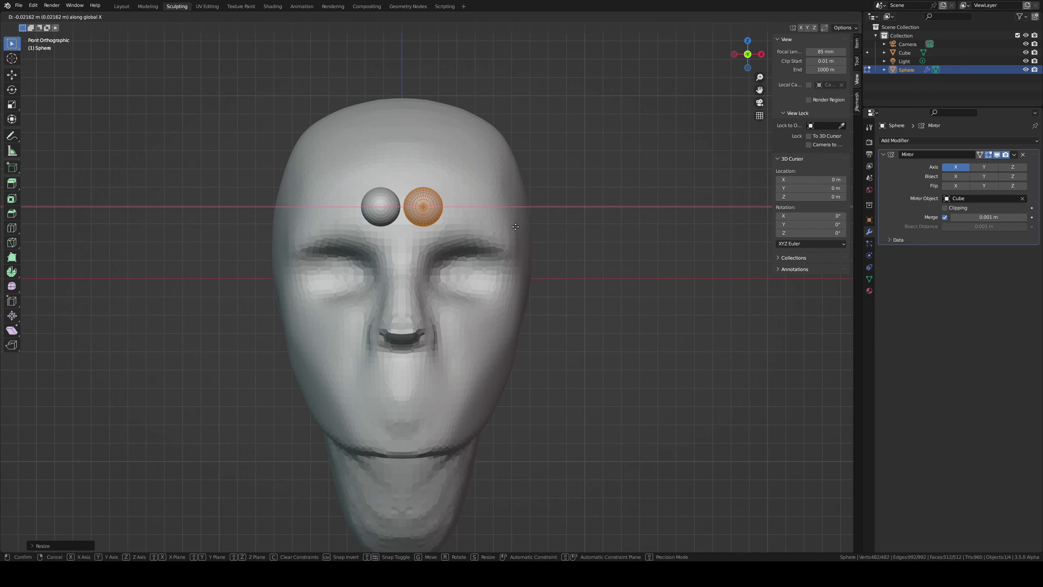
{"action": "left_click", "coordinate": [530, 226]}
{"action": "key", "text": "shift+d"}
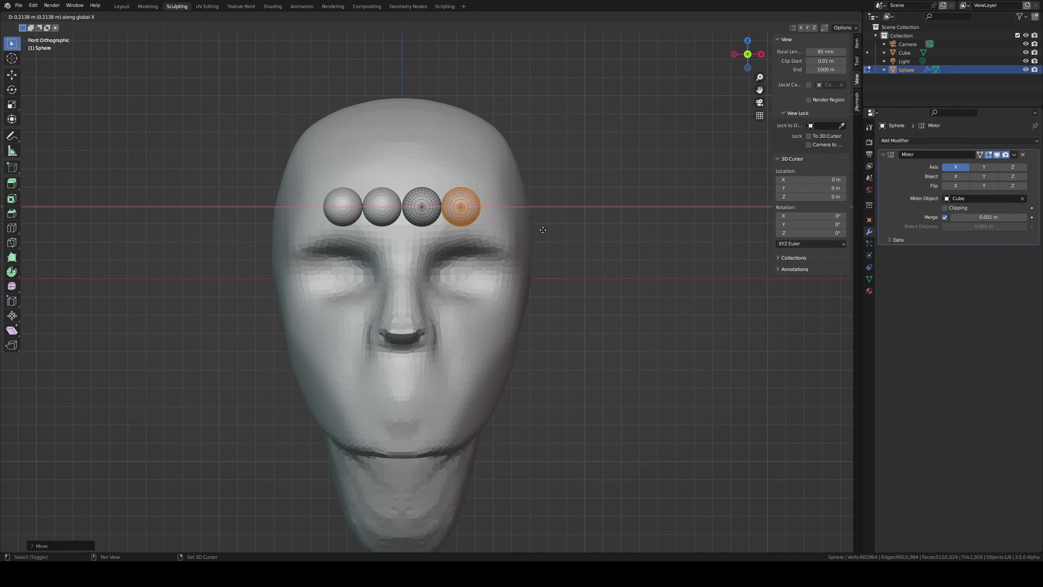
{"action": "key", "text": "x"}
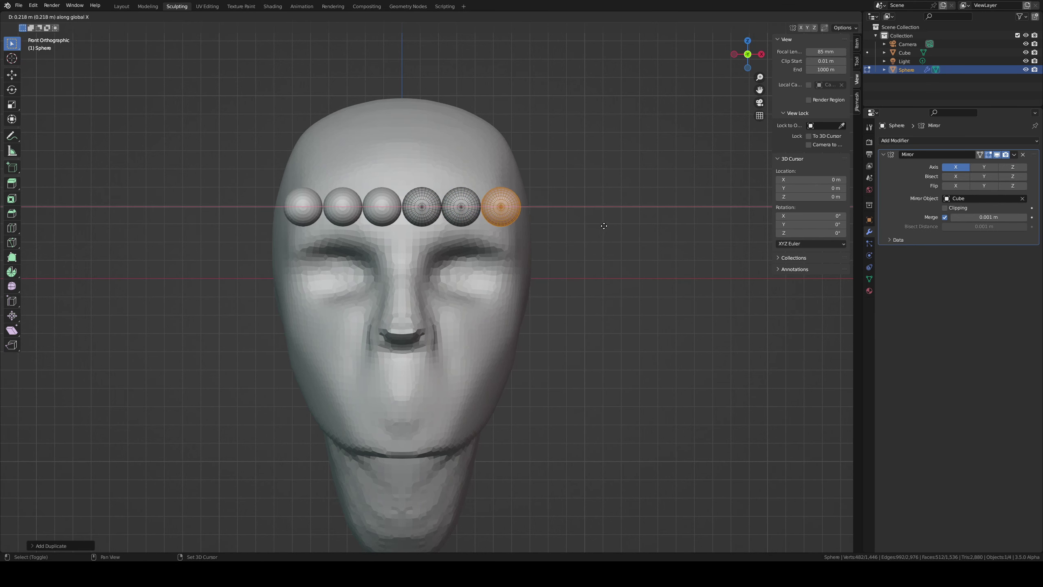
{"action": "key", "text": "Escape"}
{"action": "key", "text": "ctrl+z"}
{"action": "key", "text": "ctrl+z"}
- Move the eyeballs down into the sockets, checking their seating from the side profile
{"action": "key", "text": "g"}
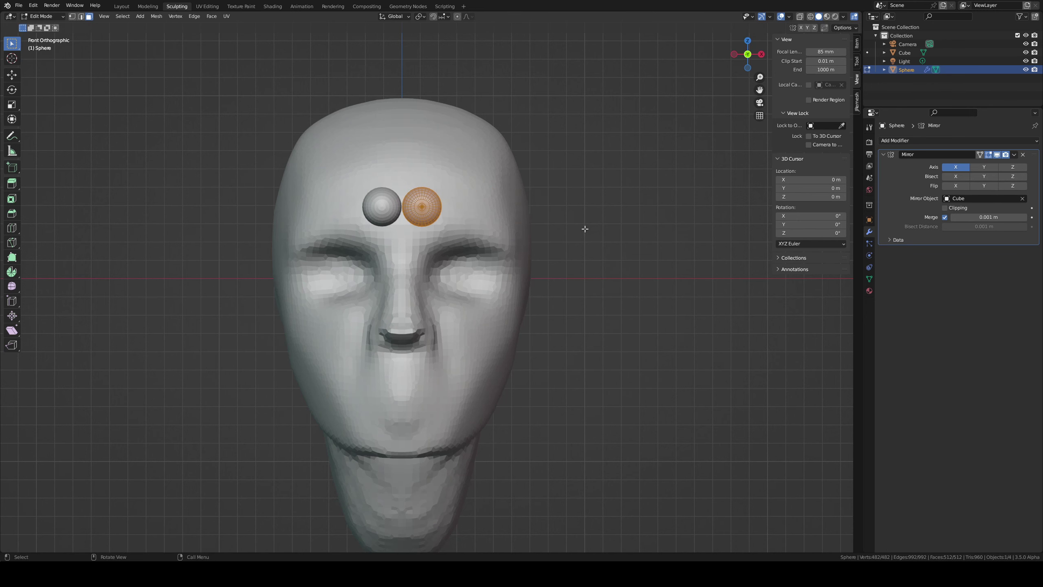
{"action": "left_click", "coordinate": [627, 294]}
{"action": "middle_click_drag", "start_coordinate": [626, 294], "coordinate": [563, 253], "text": "alt"}
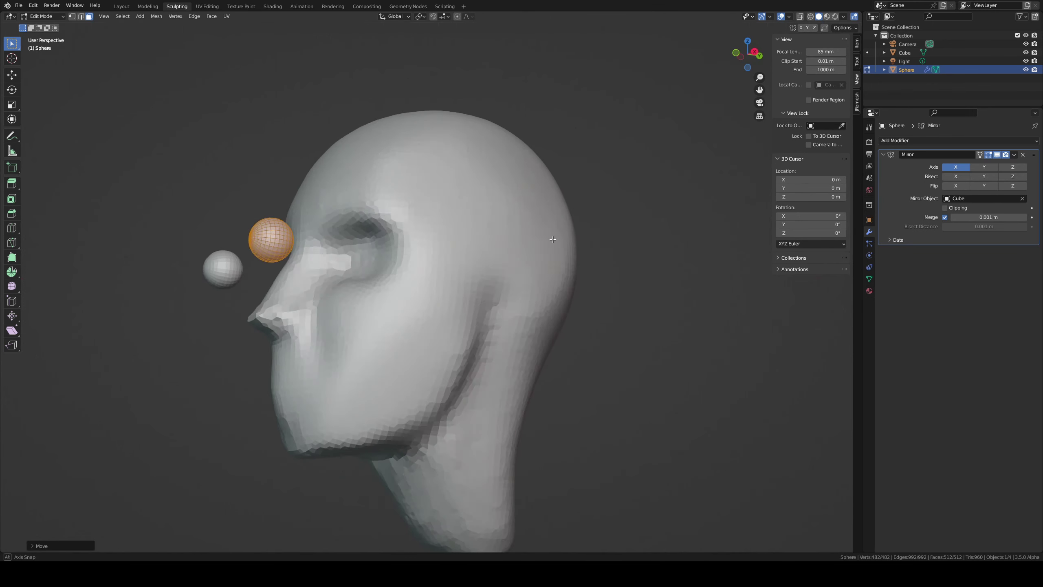
{"action": "key", "text": "g"}
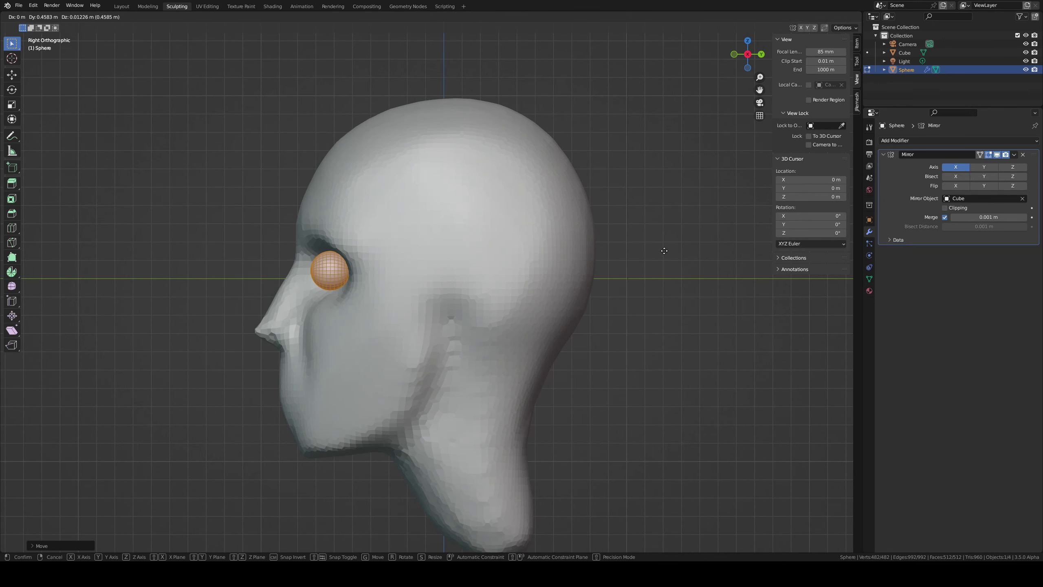
{"action": "left_click", "coordinate": [734, 253]}
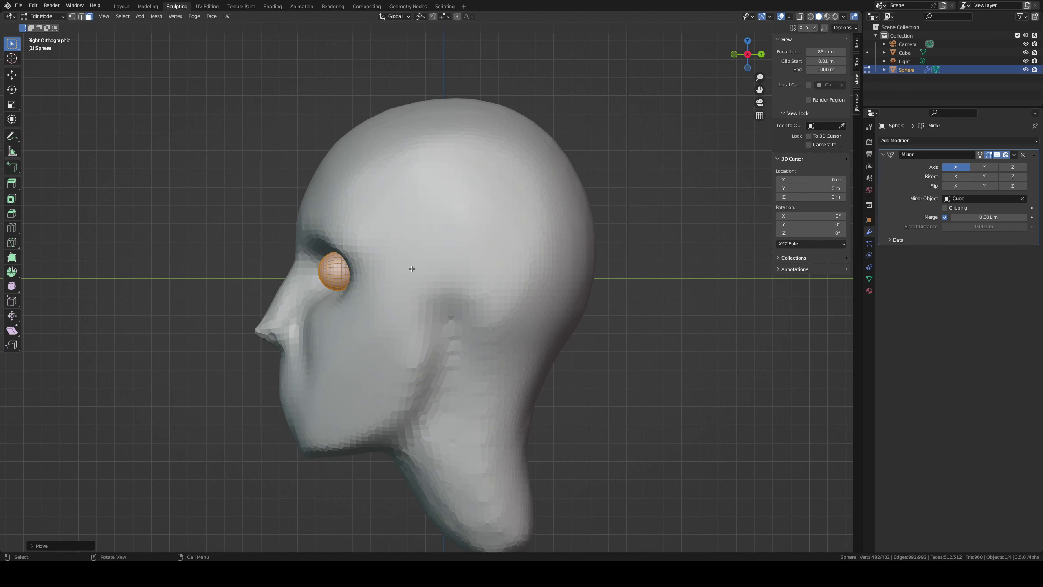
{"action": "middle_click_drag", "start_coordinate": [411, 269], "coordinate": [497, 263]}
{"action": "scroll", "coordinate": [498, 263], "scroll_direction": "up", "scroll_amount": 3}
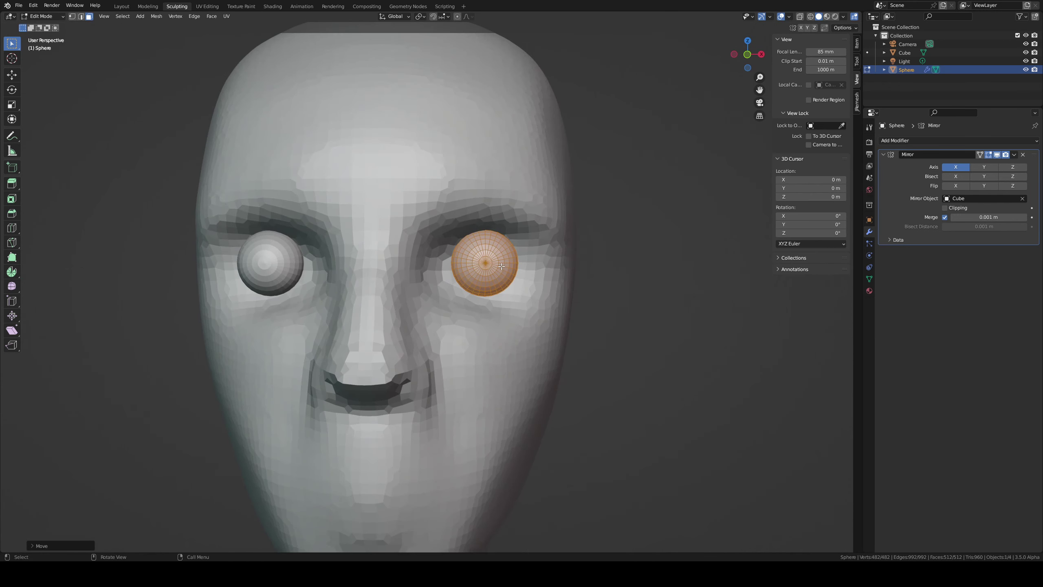
- In edge mode, cut a first edge loop around the eyeball's front, undoing a stray cut
{"action": "key", "text": "2"}
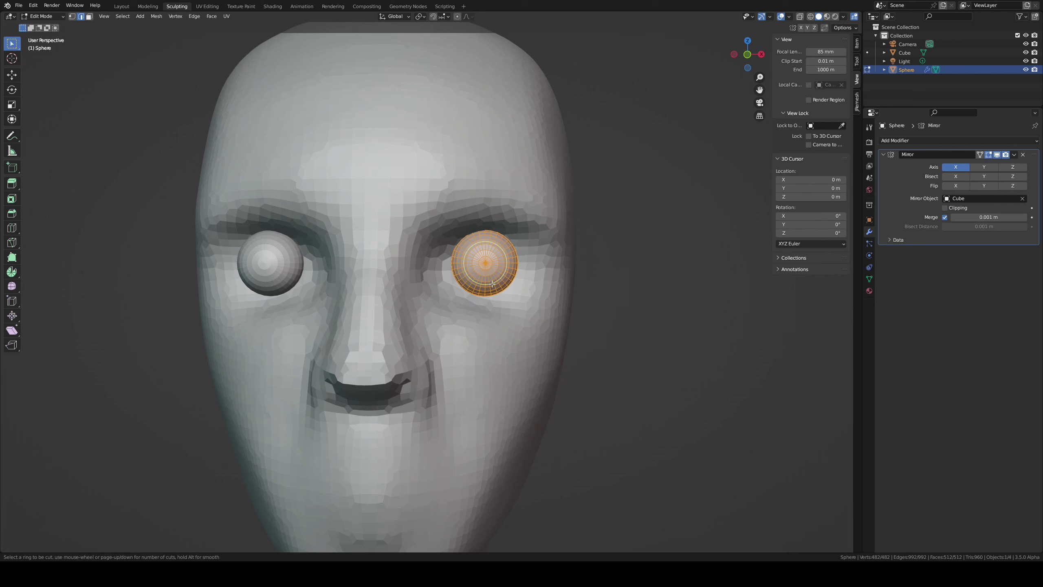
{"action": "left_click", "coordinate": [492, 283]}
{"action": "key", "text": "Escape"}
{"action": "key", "text": "ctrl+z"}
{"action": "left_click", "coordinate": [494, 284]}
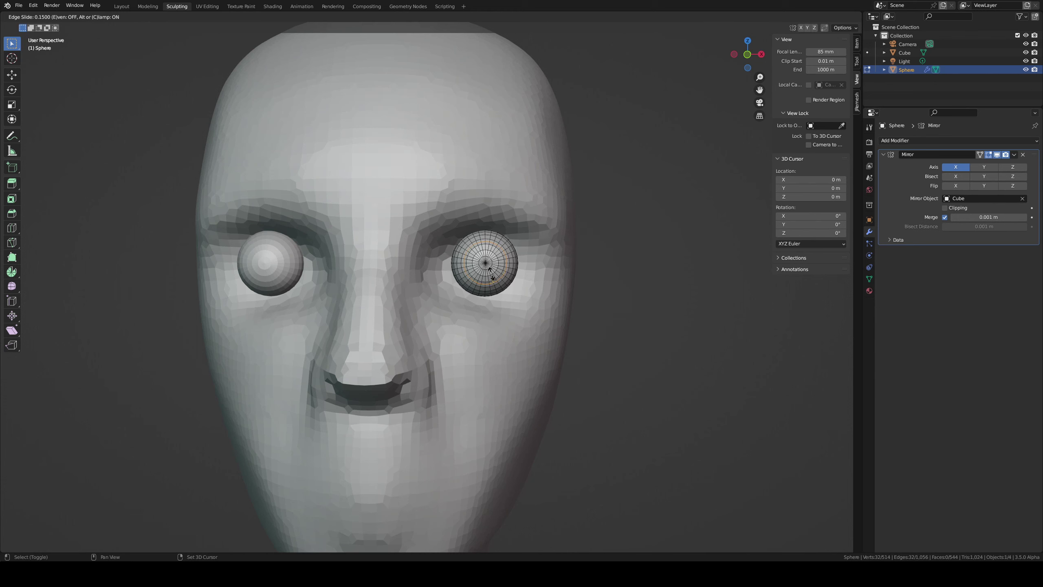
{"action": "left_click", "coordinate": [488, 270]}
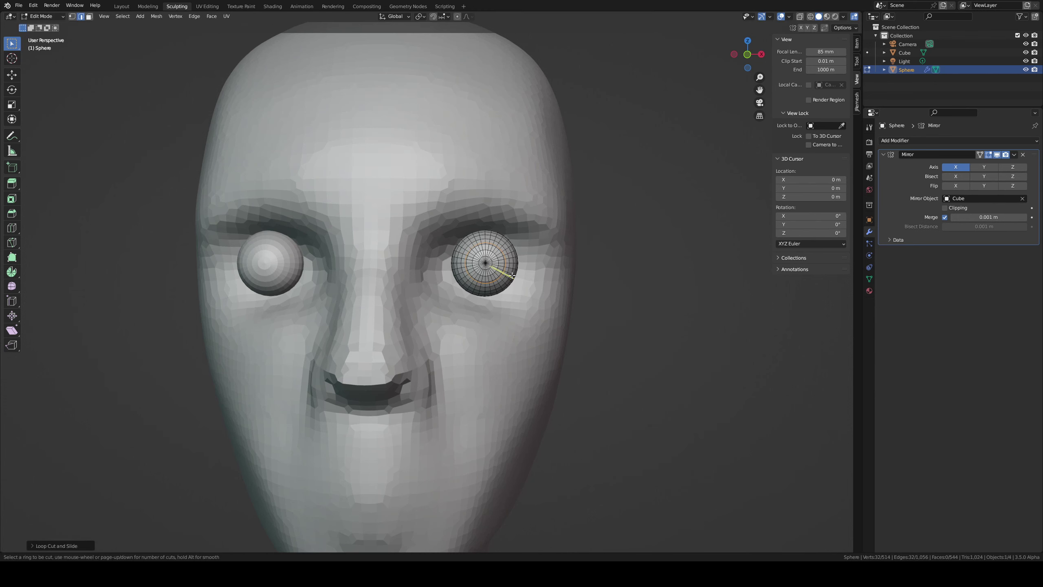
- Add a second edge loop near the eyeball's front, cancelling an extra cut
{"action": "left_click", "coordinate": [503, 274]}
{"action": "right_click", "coordinate": [501, 279]}
{"action": "key", "text": "ctrl+z"}
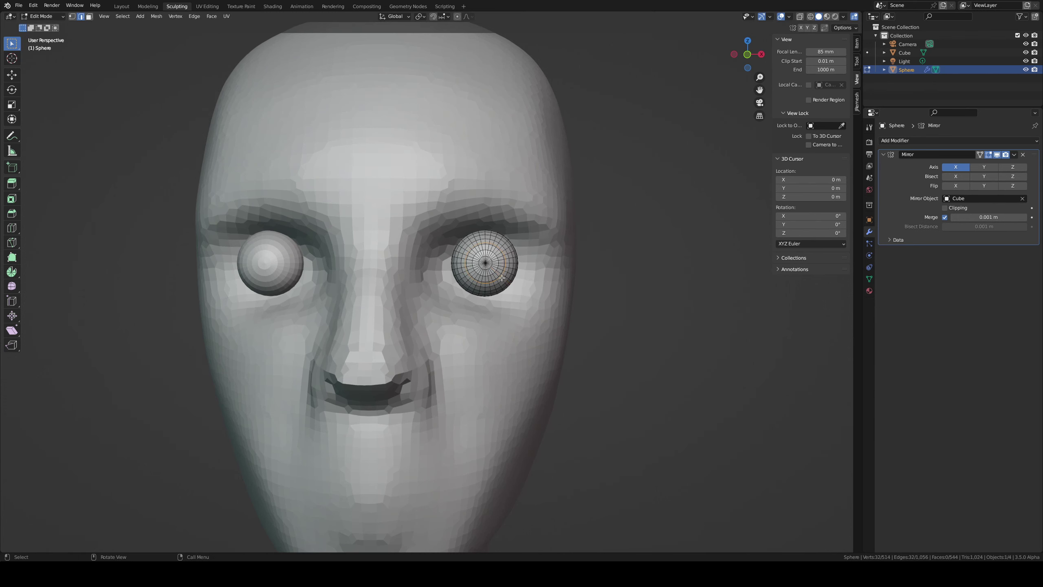
{"action": "left_click", "coordinate": [497, 281]}
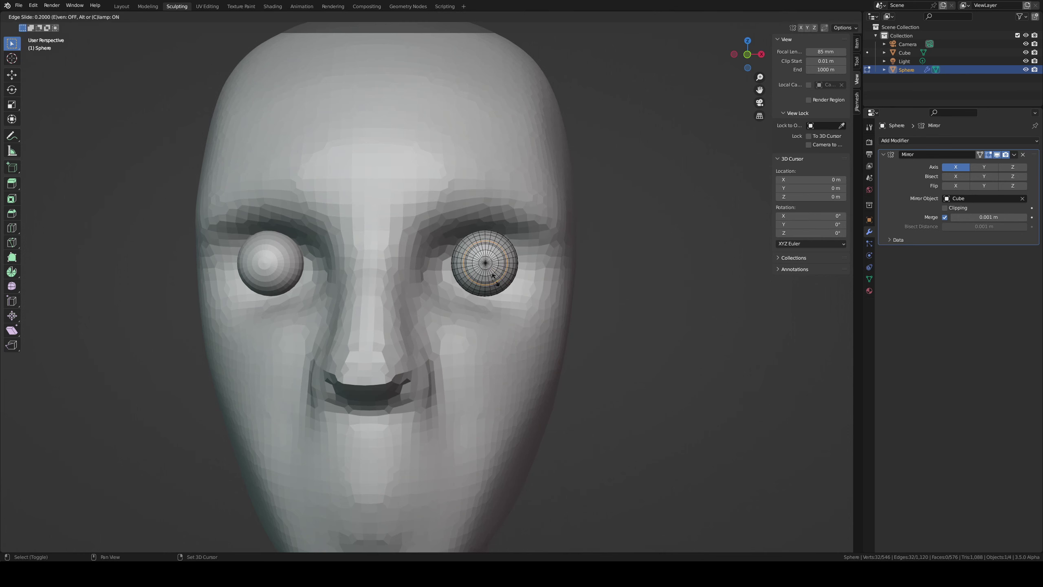
{"action": "left_click", "coordinate": [493, 272]}
{"action": "scroll", "coordinate": [562, 270], "scroll_direction": "up", "scroll_amount": 2}
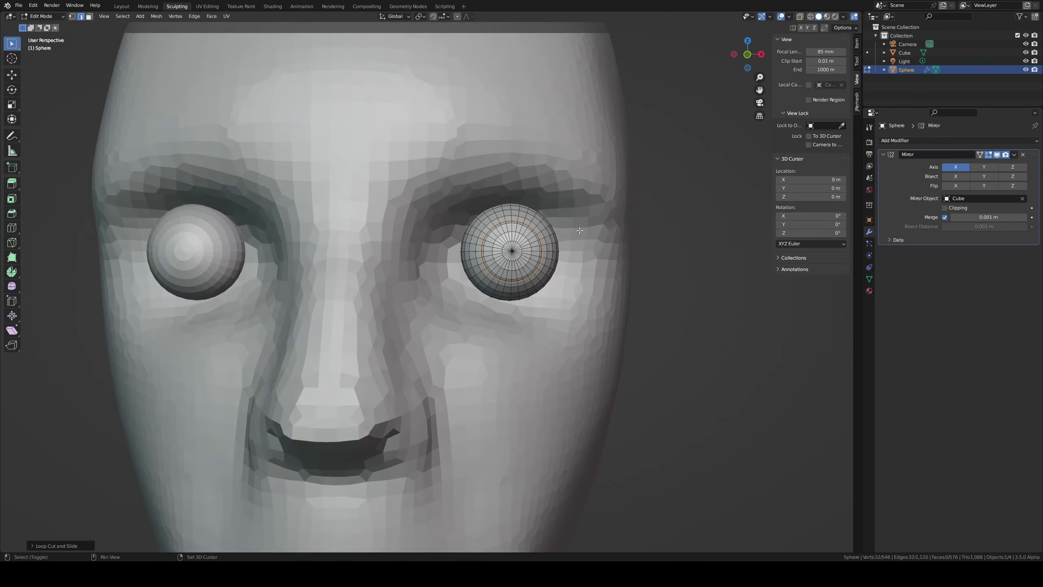
{"action": "scroll", "coordinate": [530, 224], "scroll_direction": "up", "scroll_amount": 2}
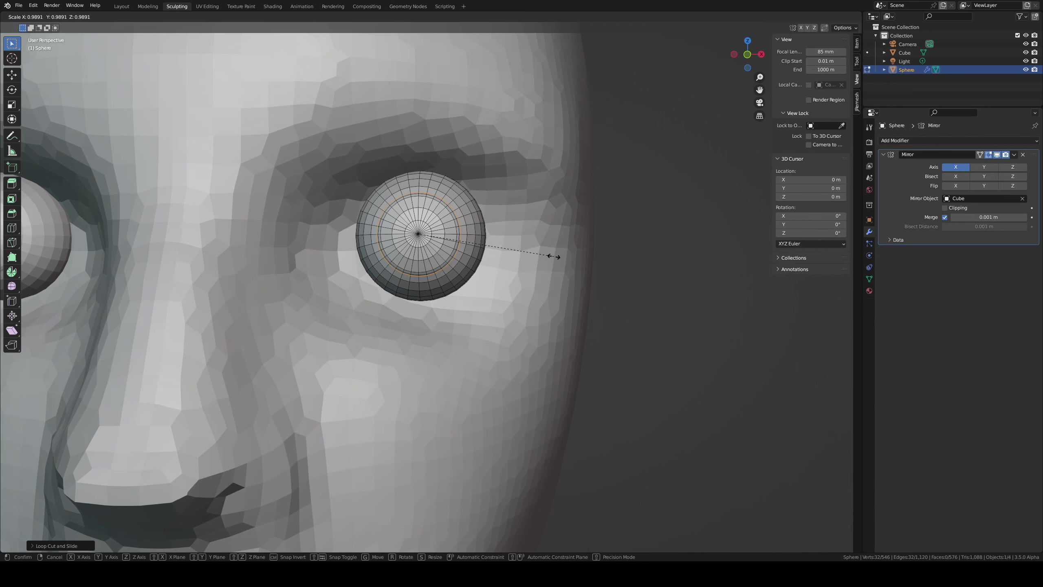
- Resize the loop and cut another loop outlining the iris, undoing a misplaced one
{"action": "left_click", "coordinate": [539, 260]}
{"action": "left_click_drag", "start_coordinate": [434, 276], "coordinate": [437, 271]}
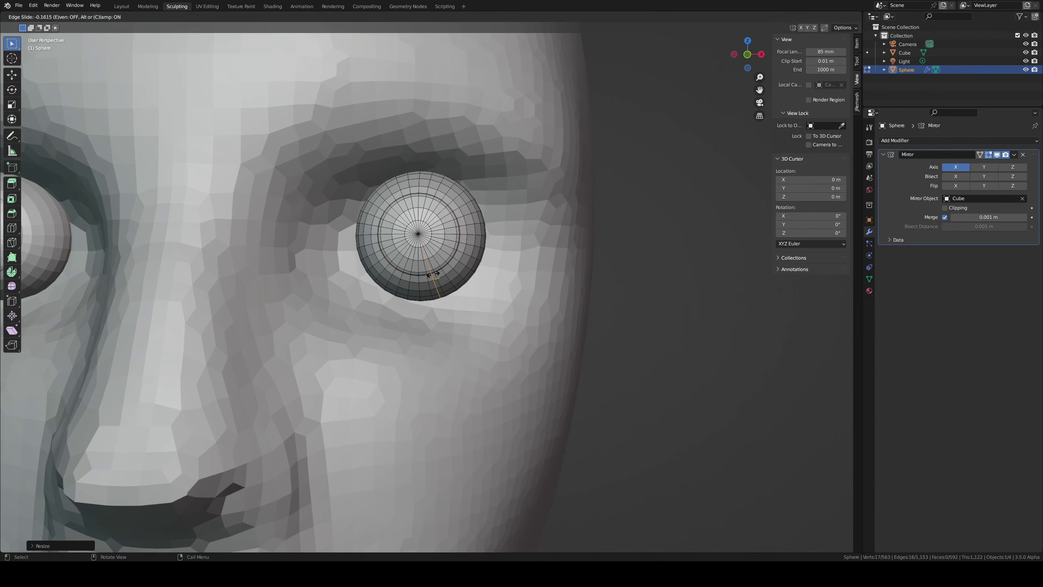
{"action": "key", "text": "ctrl+z"}
{"action": "key", "text": "ctrl+r"}
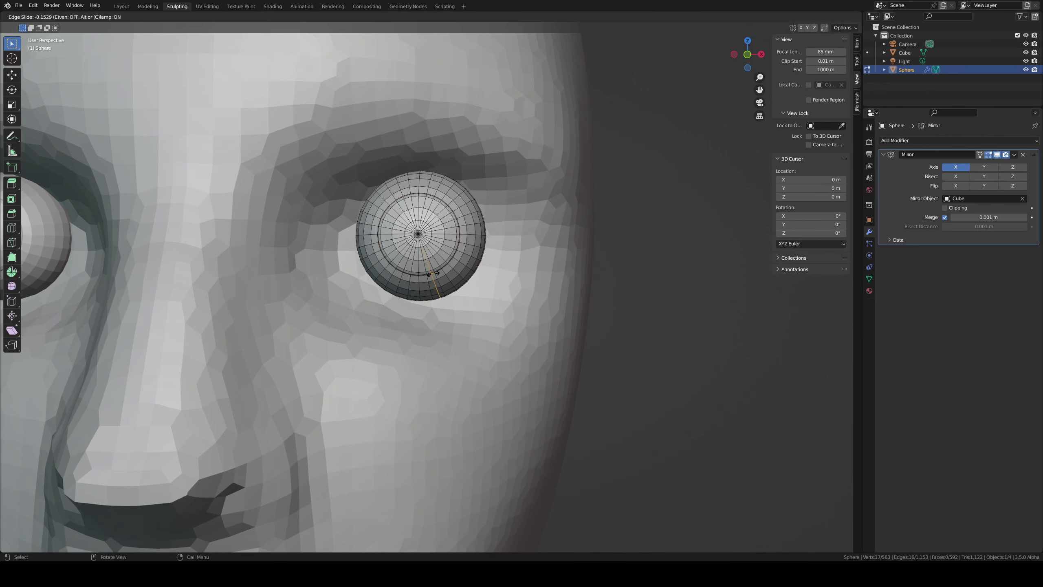
{"action": "left_click", "coordinate": [433, 276]}
- Confirm the last loop, return to Object Mode, shade the eyeballs smooth and save
{"action": "left_click", "coordinate": [429, 251]}
{"action": "key", "text": "Tab"}
{"action": "scroll", "coordinate": [438, 236], "scroll_direction": "down", "scroll_amount": 5}
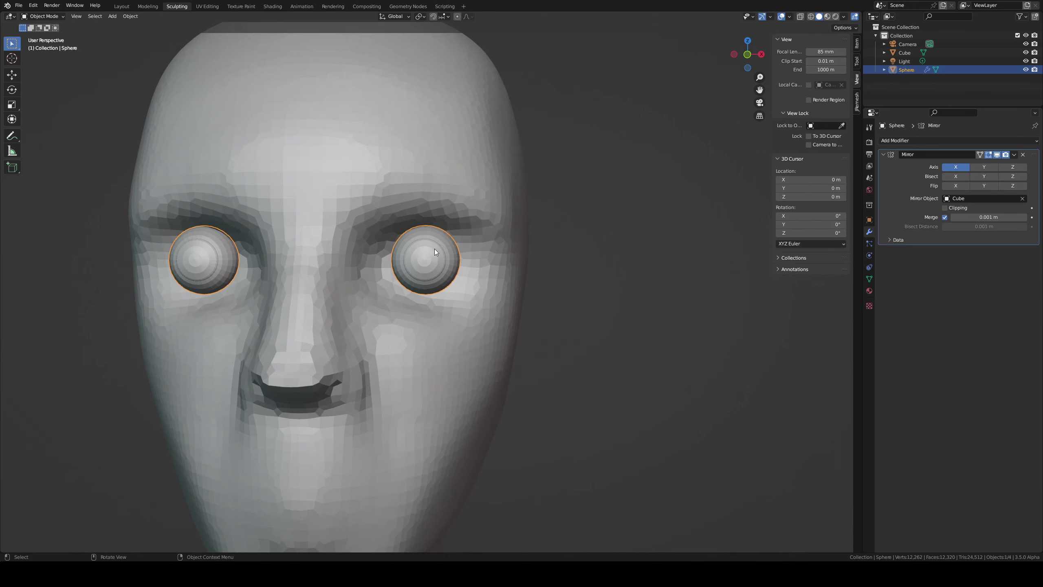
{"action": "right_click", "coordinate": [355, 254]}
{"action": "left_click", "coordinate": [367, 251]}
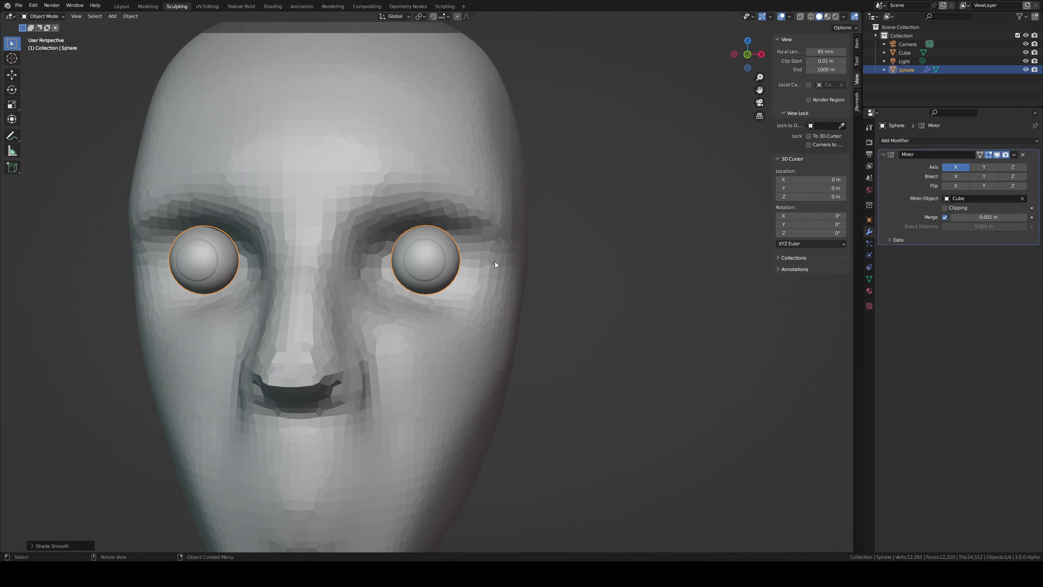
{"action": "mouse_move", "coordinate": [495, 265]}
{"action": "middle_mouse_down"}
{"action": "mouse_move", "coordinate": [385, 253]}
{"action": "mouse_move", "coordinate": [405, 258]}
{"action": "mouse_move", "coordinate": [391, 268]}
{"action": "mouse_move", "coordinate": [496, 264]}
{"action": "middle_mouse_up"}
{"action": "key", "text": "ctrl+s"}
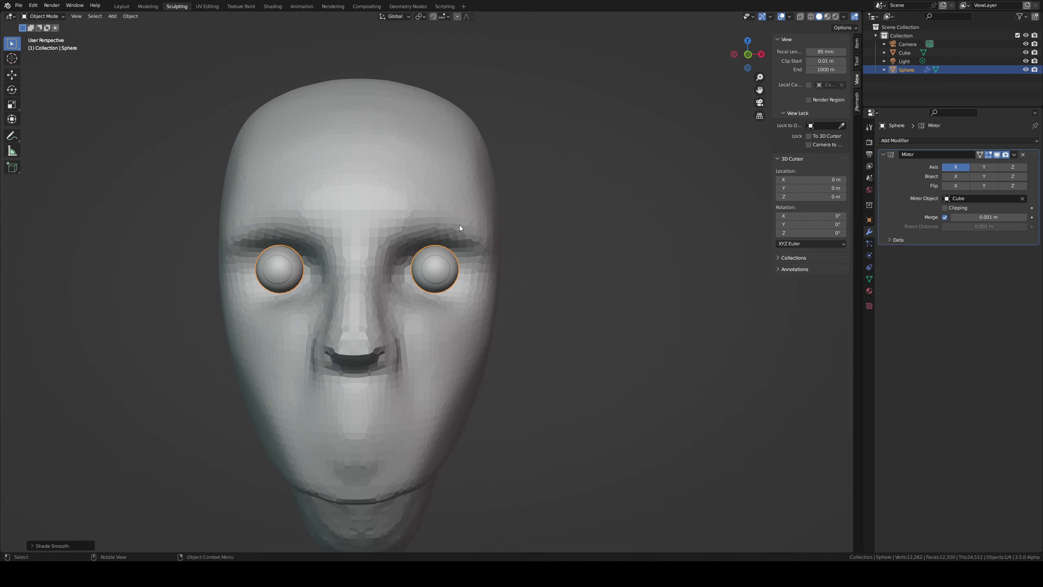
- From a side profile, nudge the eyeball sphere back and up into the socket
{"action": "middle_click_drag", "start_coordinate": [466, 233], "coordinate": [366, 225]}
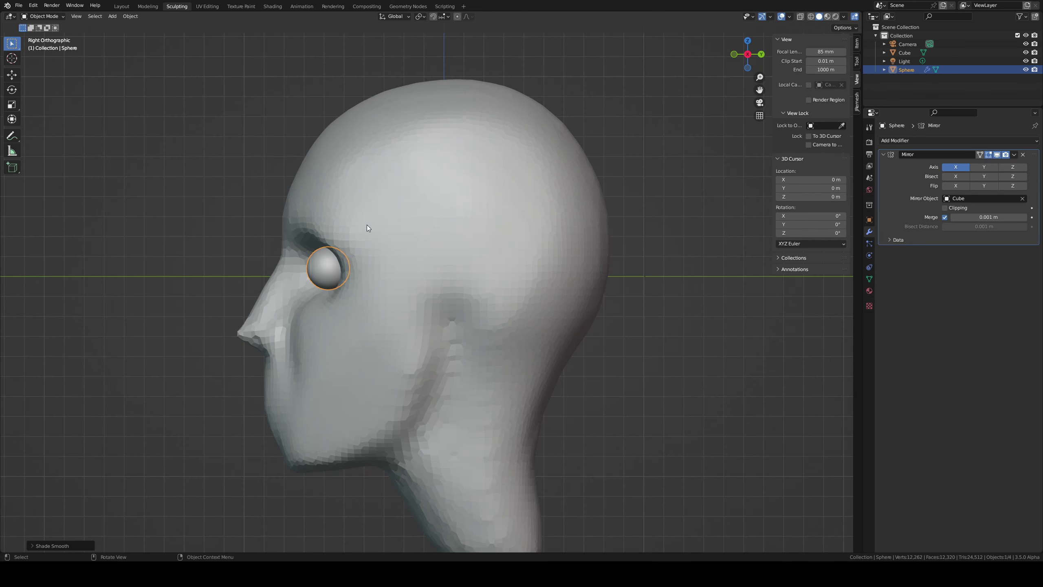
{"action": "key", "text": "g"}
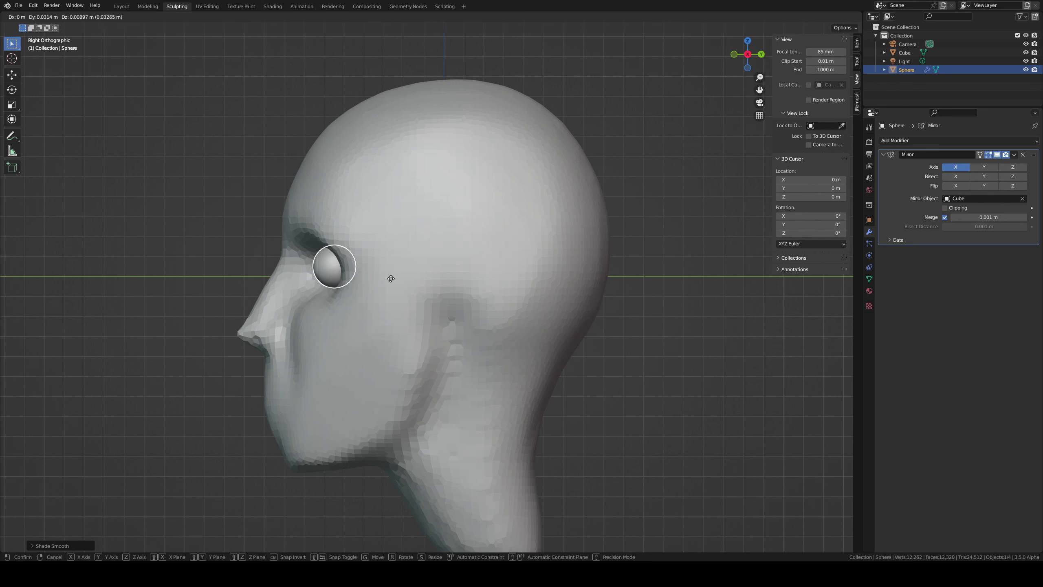
{"action": "left_click", "coordinate": [408, 290]}
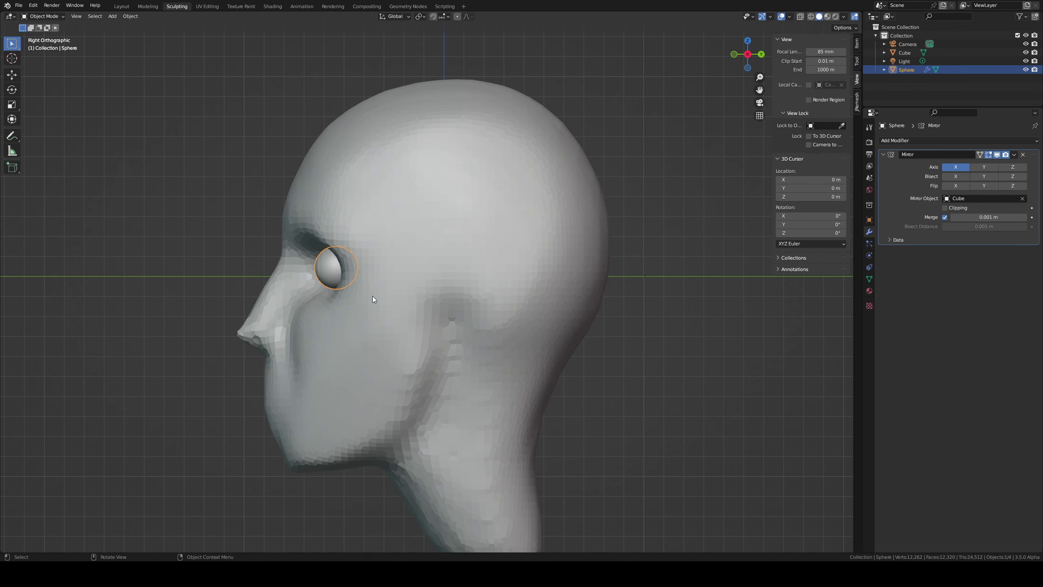
{"action": "key", "text": "g"}
{"action": "left_click", "coordinate": [340, 301]}
- Finish repositioning the eyeball, then put the head mesh into Sculpt Mode
{"action": "key", "text": "g"}
{"action": "left_click", "coordinate": [408, 272]}
{"action": "left_click", "coordinate": [424, 262]}
{"action": "key", "text": "ctrl+Tab"}
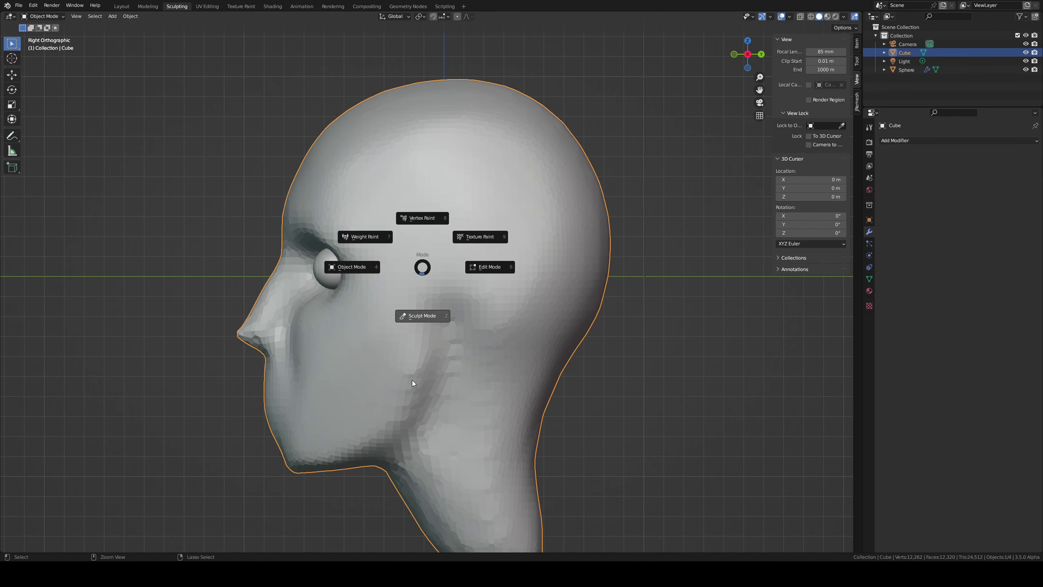
{"action": "left_click", "coordinate": [412, 380]}
{"action": "middle_click_drag", "start_coordinate": [415, 279], "coordinate": [426, 289]}
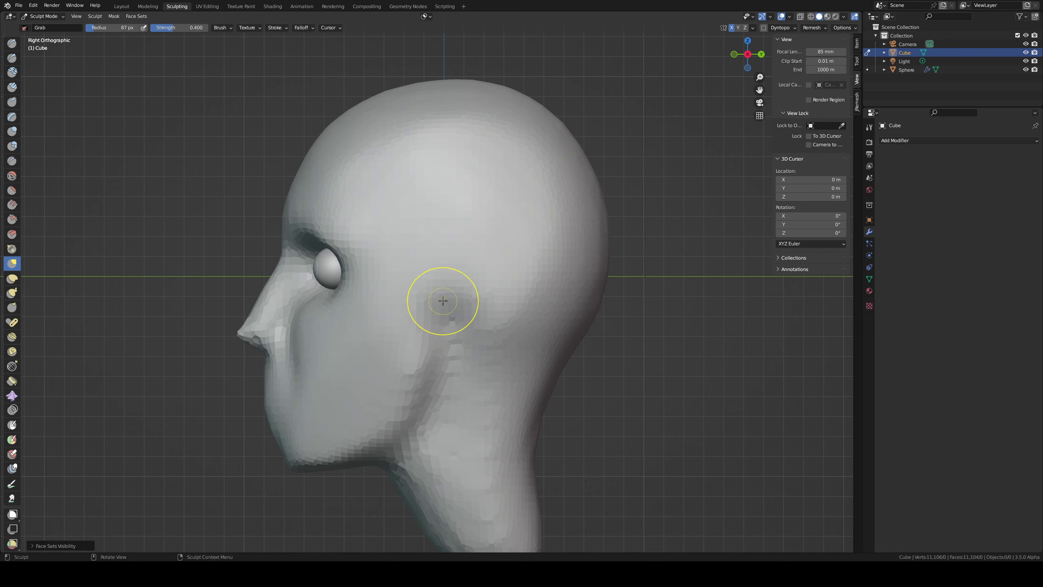
- Paint a mask over the ear region on the side of the head and invert it
{"action": "key", "text": "m"}
{"action": "left_click_drag", "start_coordinate": [442, 302], "coordinate": [443, 321]}
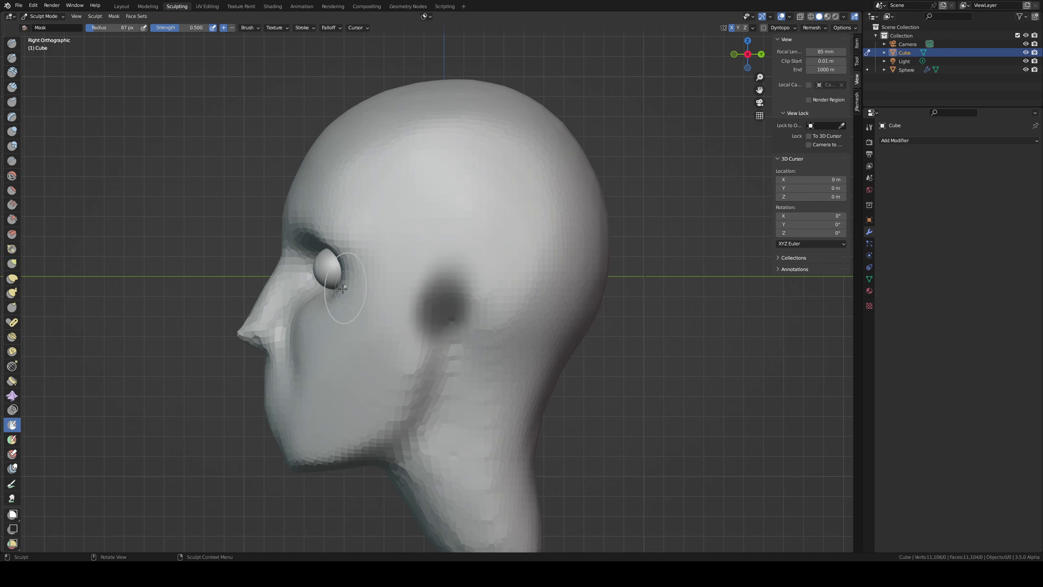
{"action": "left_click_drag", "start_coordinate": [438, 285], "coordinate": [443, 280]}
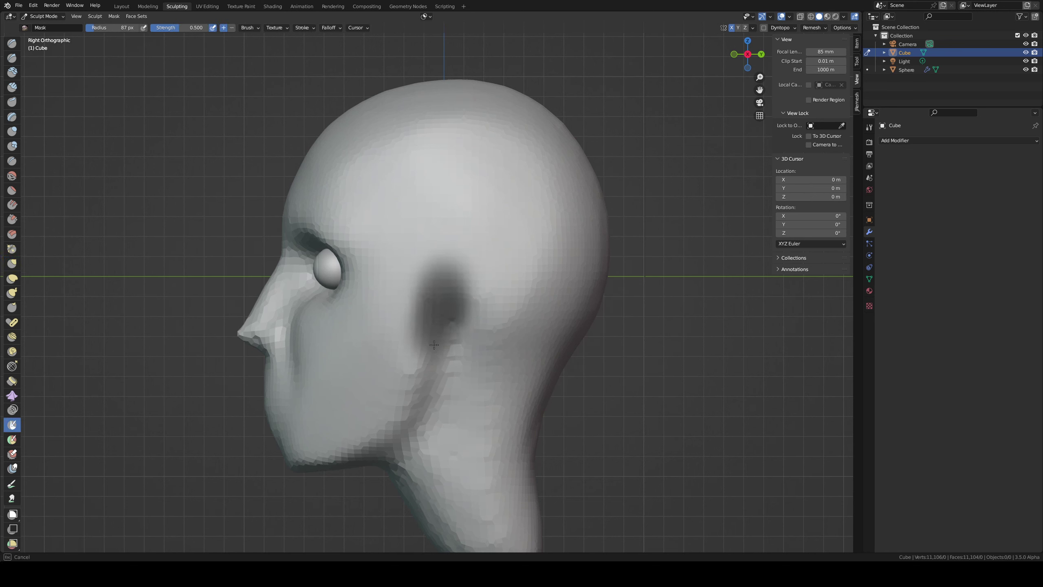
{"action": "left_click_drag", "start_coordinate": [433, 320], "coordinate": [439, 349]}
{"action": "key", "text": "ctrl+i"}
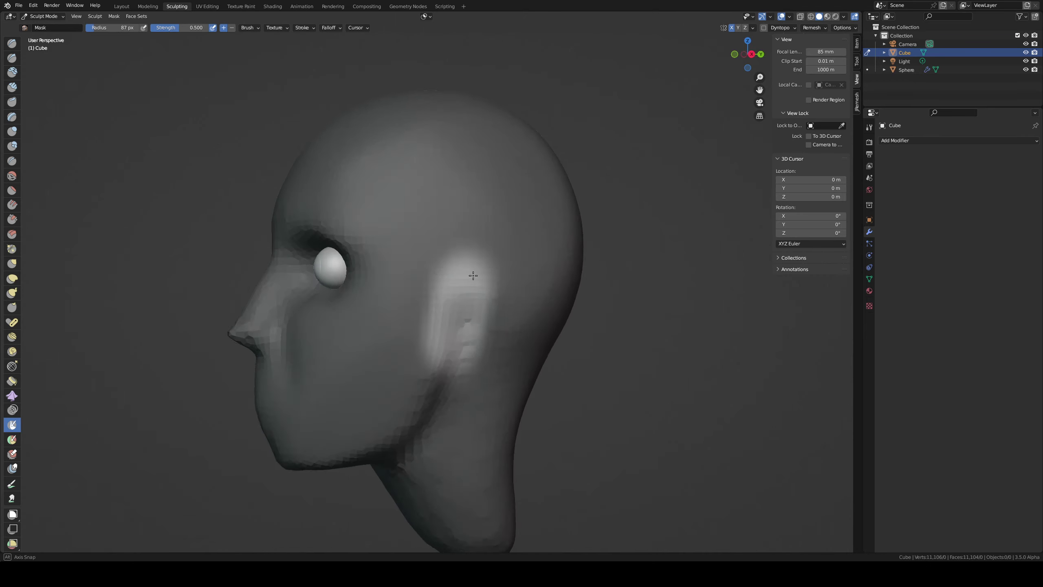
- Pull the ear outward with the Grab brush and check it from several angles
{"action": "middle_click_drag", "start_coordinate": [472, 275], "coordinate": [482, 282]}
{"action": "key", "text": "g"}
{"action": "left_click_drag", "start_coordinate": [492, 333], "coordinate": [494, 267]}
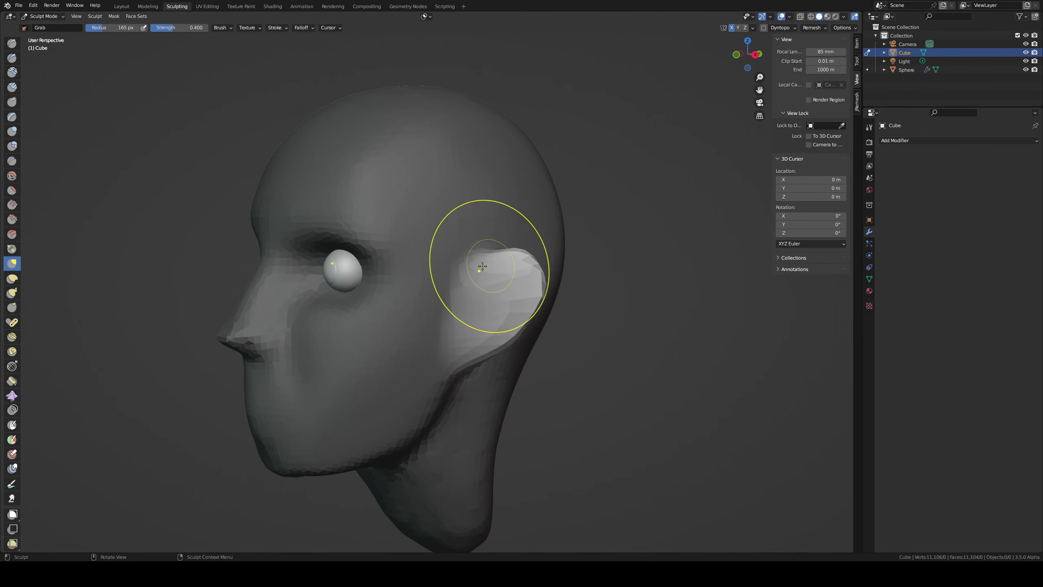
{"action": "middle_click_drag", "start_coordinate": [484, 263], "coordinate": [448, 329]}
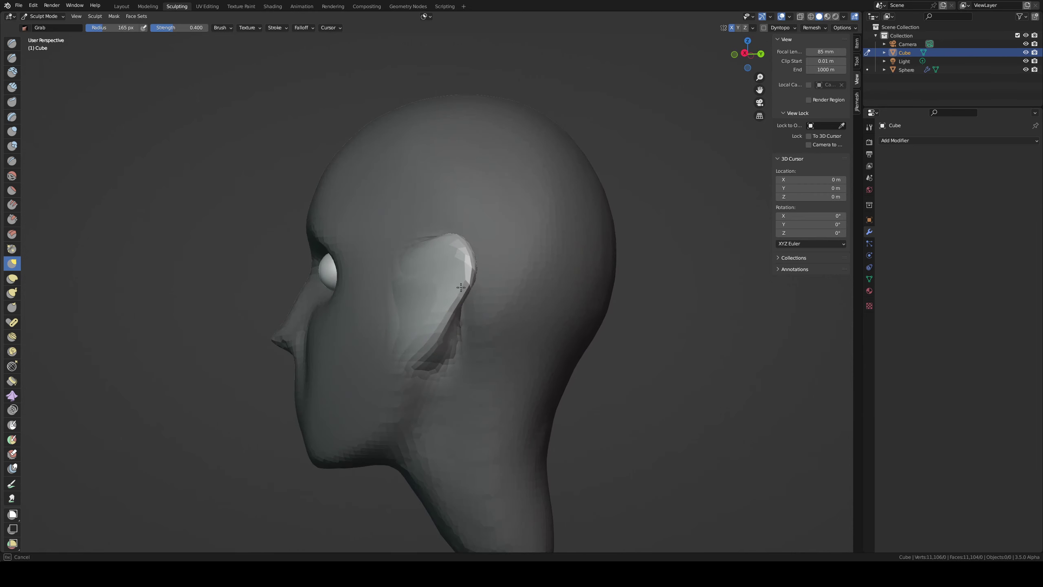
{"action": "middle_click_drag", "start_coordinate": [445, 270], "coordinate": [558, 254]}
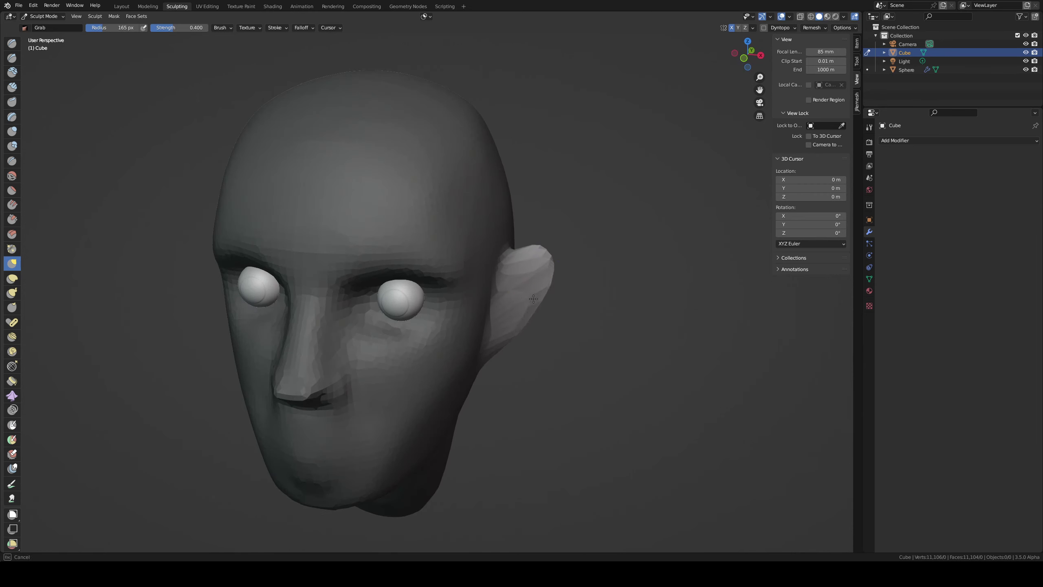
- Reshape the ear outlines from the front view, undoing a jagged deformation
{"action": "key", "text": "KP_1"}
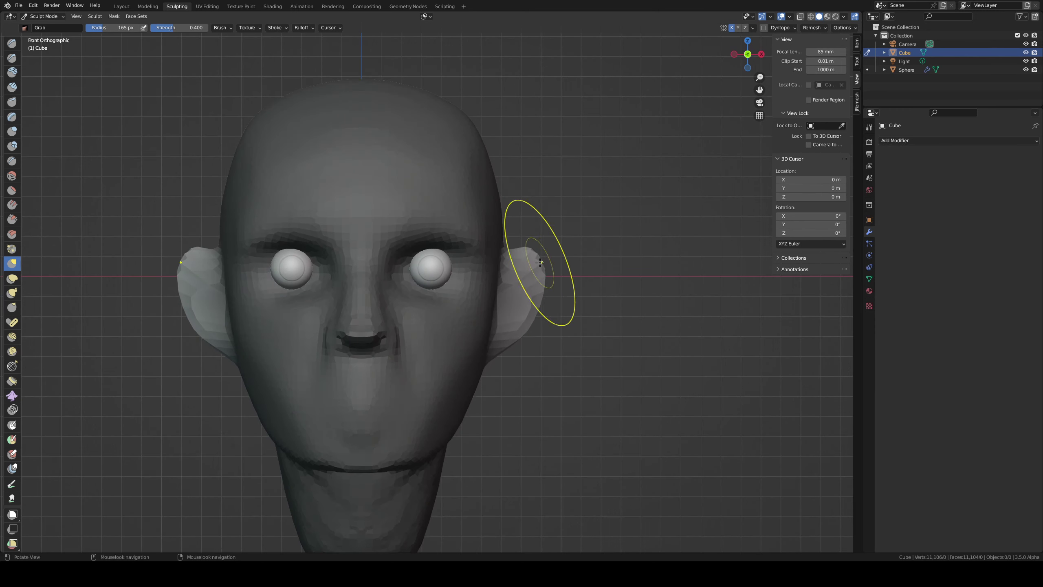
{"action": "mouse_move", "coordinate": [533, 275]}
{"action": "left_mouse_down"}
{"action": "mouse_move", "coordinate": [540, 296]}
{"action": "mouse_move", "coordinate": [529, 319]}
{"action": "left_mouse_up"}
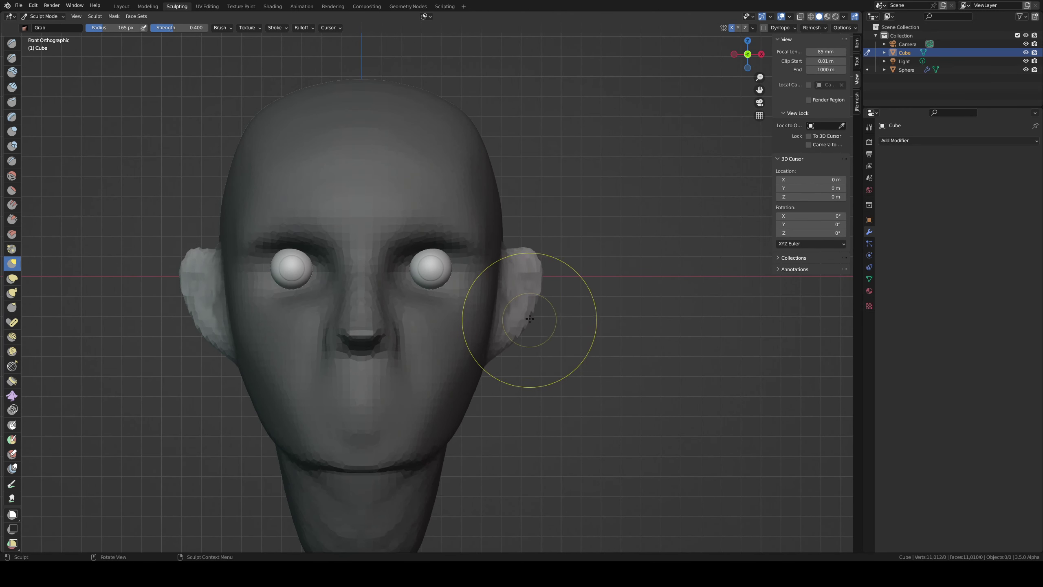
{"action": "key", "text": "ctrl+z"}
{"action": "middle_click_drag", "start_coordinate": [522, 290], "coordinate": [516, 296]}
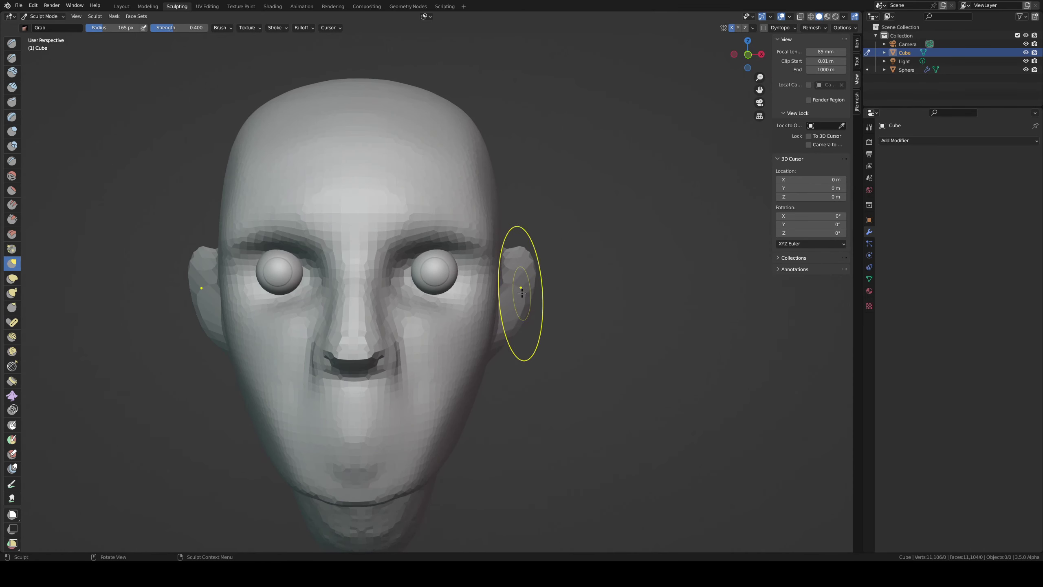
{"action": "left_click_drag", "start_coordinate": [514, 295], "coordinate": [513, 296]}
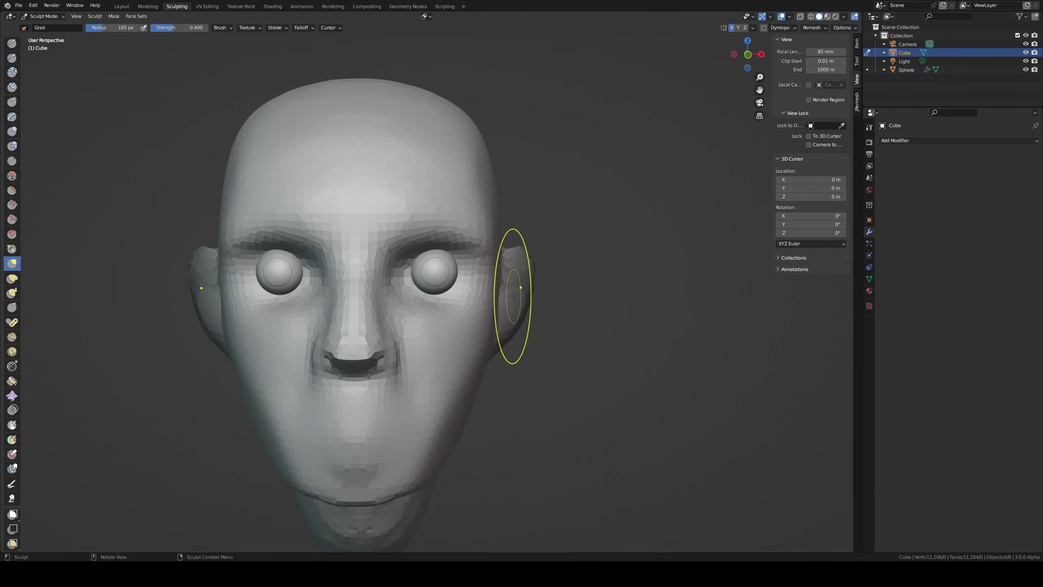
{"action": "middle_click_drag", "start_coordinate": [496, 306], "coordinate": [402, 337]}
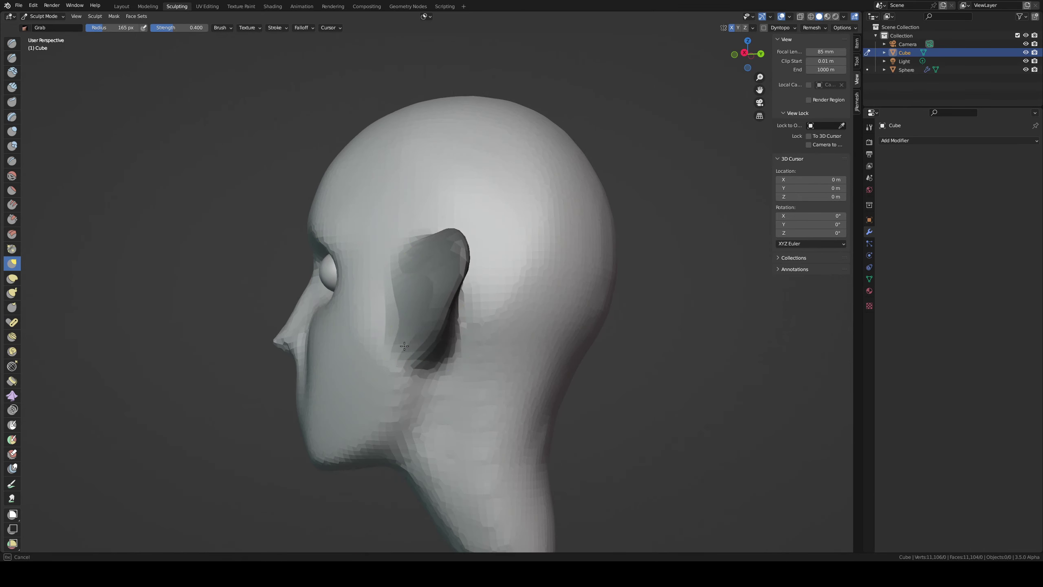
- Sharpen the ear's upper ridge with Draw Sharp, resized from 104 to 139 px
{"action": "key", "text": "f"}
{"action": "left_click", "coordinate": [409, 346]}
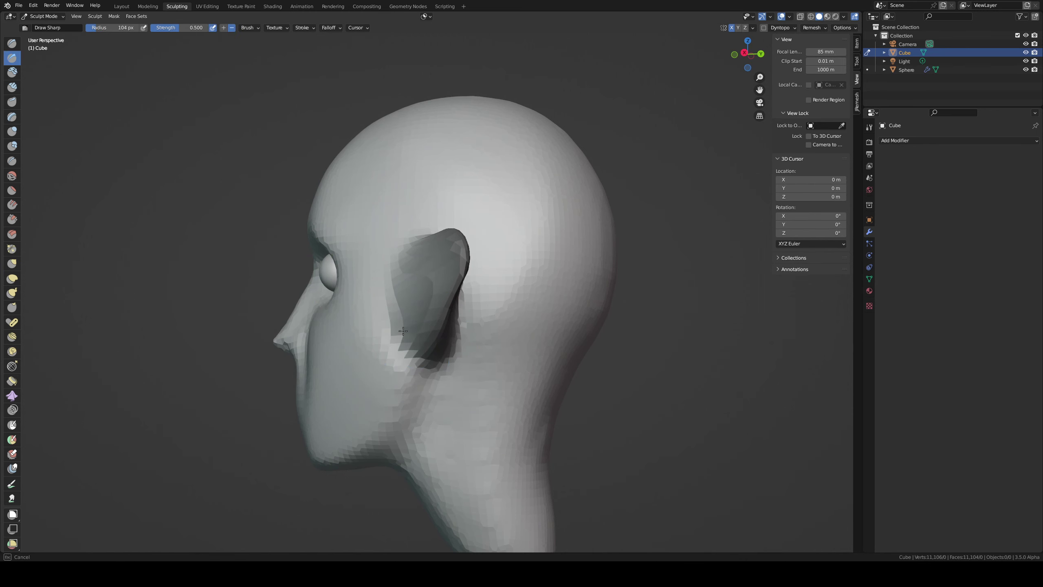
{"action": "middle_click_drag", "start_coordinate": [444, 283], "coordinate": [496, 284]}
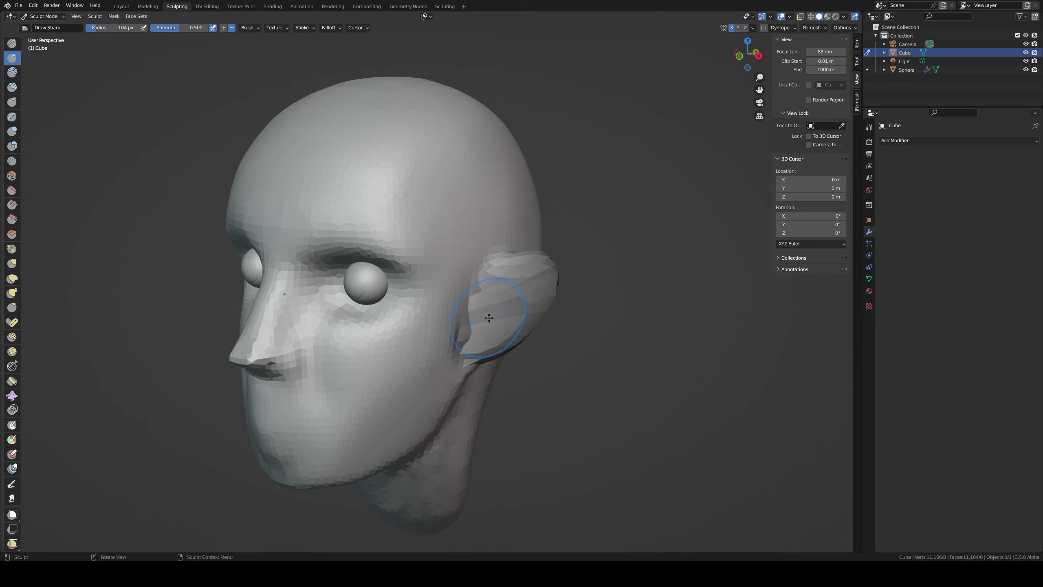
{"action": "middle_click_drag", "start_coordinate": [489, 317], "coordinate": [466, 240]}
{"action": "key", "text": "f"}
{"action": "left_click", "coordinate": [469, 261]}
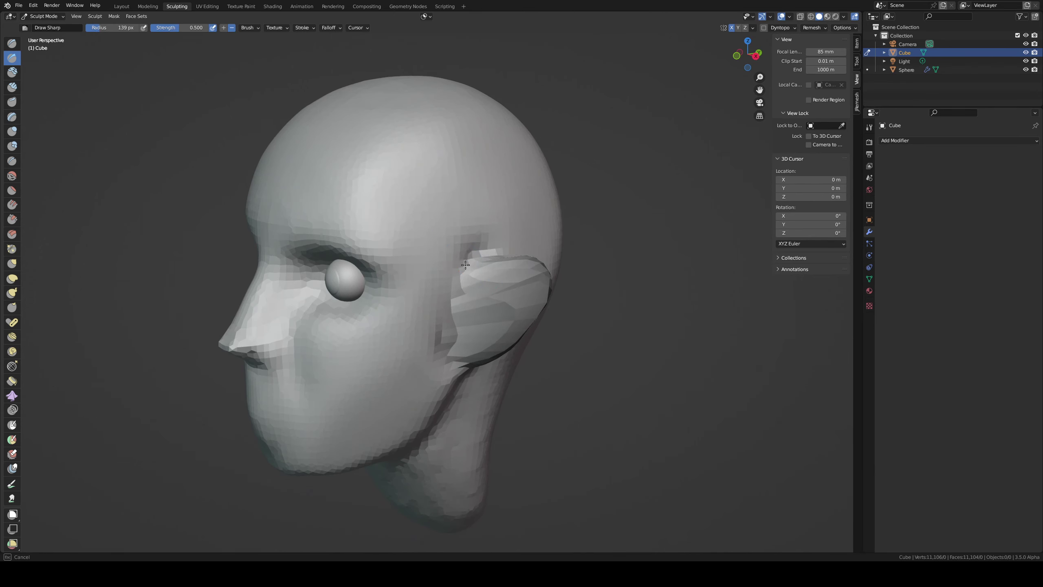
{"action": "mouse_move", "coordinate": [465, 264]}
{"action": "left_mouse_down"}
{"action": "mouse_move", "coordinate": [505, 261]}
{"action": "mouse_move", "coordinate": [470, 261]}
{"action": "mouse_move", "coordinate": [494, 261]}
{"action": "mouse_move", "coordinate": [492, 249]}
{"action": "left_mouse_up"}
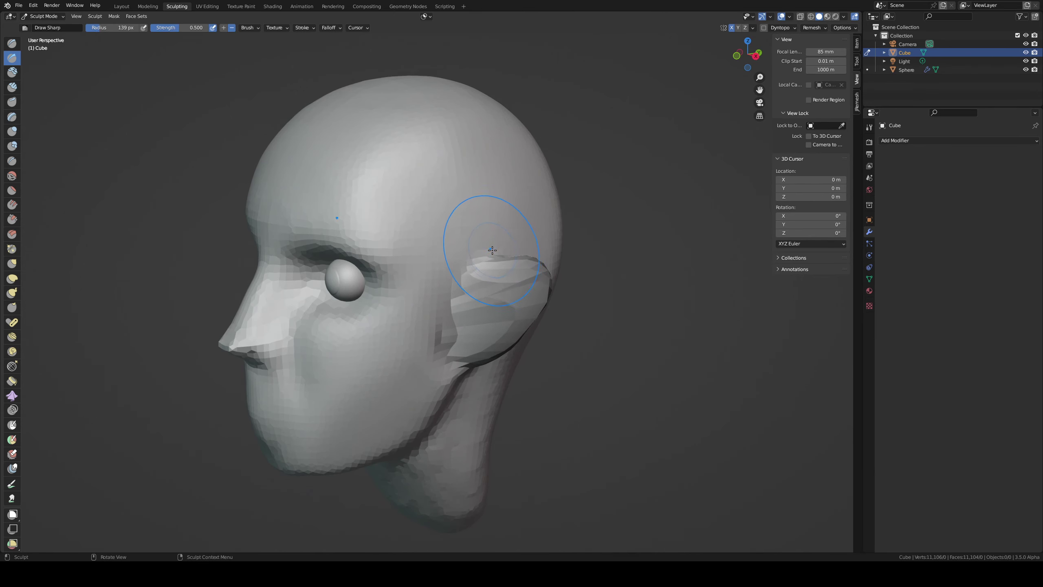
- Grab the side of the head in front of the ear so it blends in
{"action": "middle_click_drag", "start_coordinate": [492, 249], "coordinate": [549, 230]}
{"action": "key", "text": "g"}
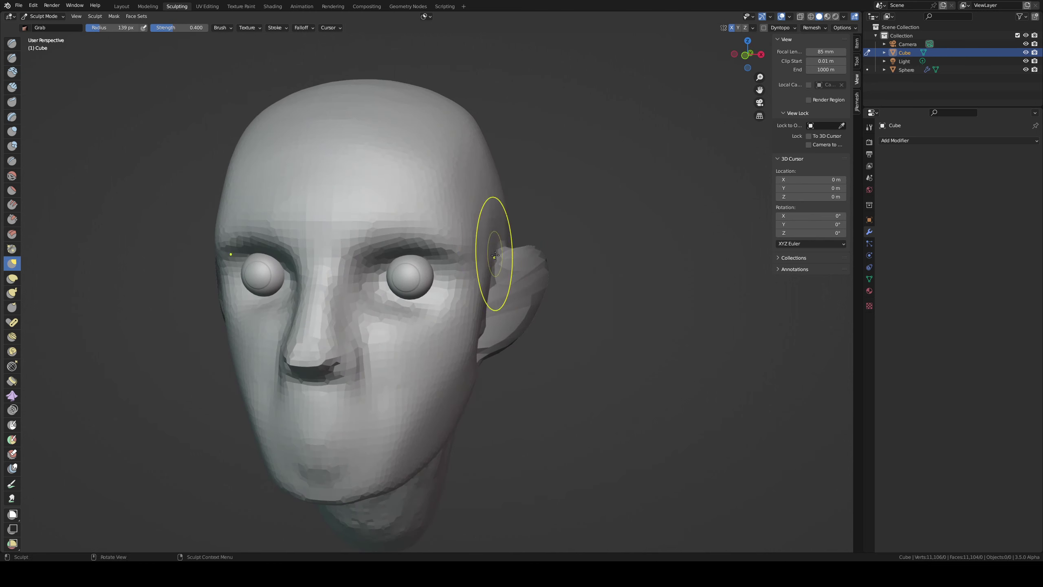
{"action": "left_click_drag", "start_coordinate": [495, 255], "coordinate": [477, 310]}
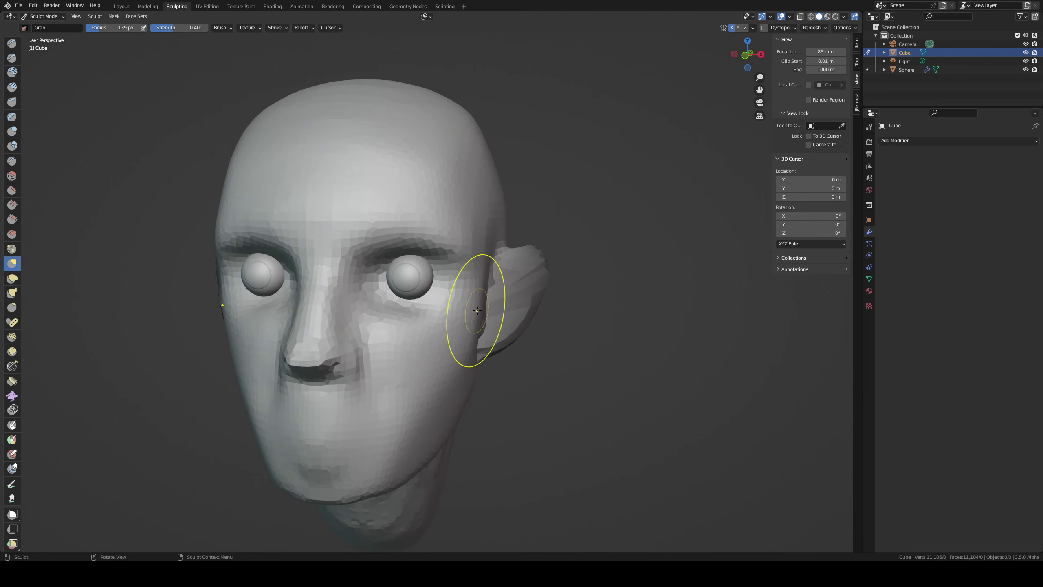
- Build eyelid mass around both eyes with a 95 px Clay Strips brush
{"action": "middle_click_drag", "start_coordinate": [430, 314], "coordinate": [431, 243]}
{"action": "key", "text": "c"}
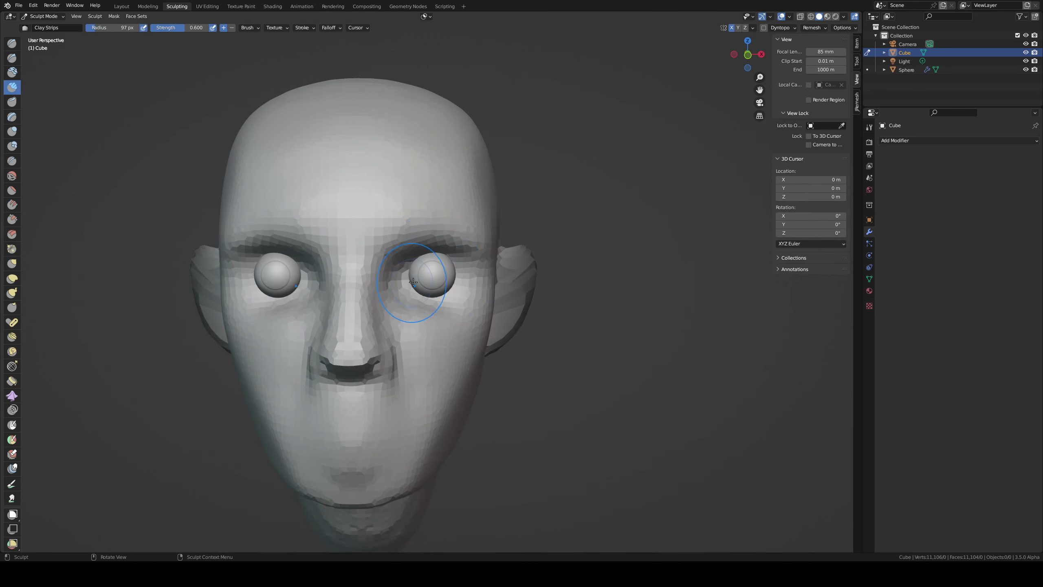
{"action": "key", "text": "f"}
{"action": "left_click", "coordinate": [424, 272]}
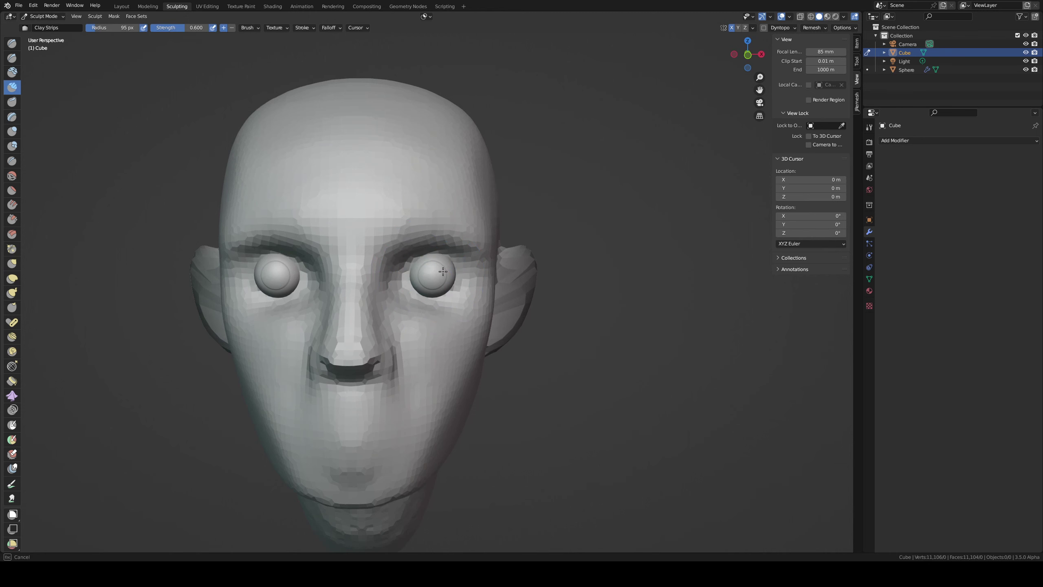
{"action": "mouse_move", "coordinate": [442, 271]}
{"action": "left_mouse_down"}
{"action": "mouse_move", "coordinate": [433, 279]}
{"action": "mouse_move", "coordinate": [443, 287]}
{"action": "mouse_move", "coordinate": [436, 282]}
{"action": "left_mouse_up"}
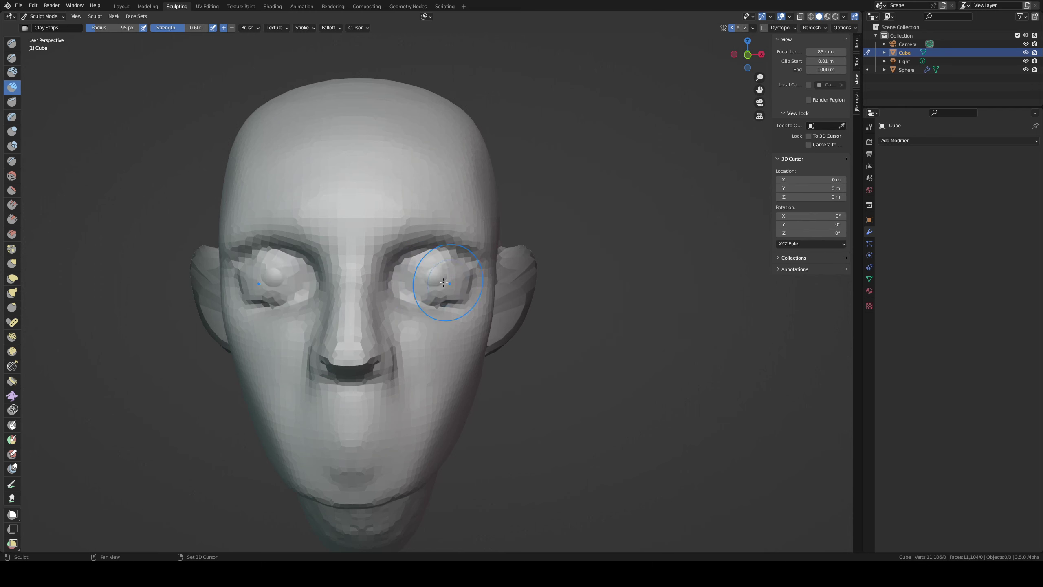
- Carve eyelid creases around both eyes with Draw Sharp, then shrink it to 36 px
{"action": "key", "text": "shift+space"}
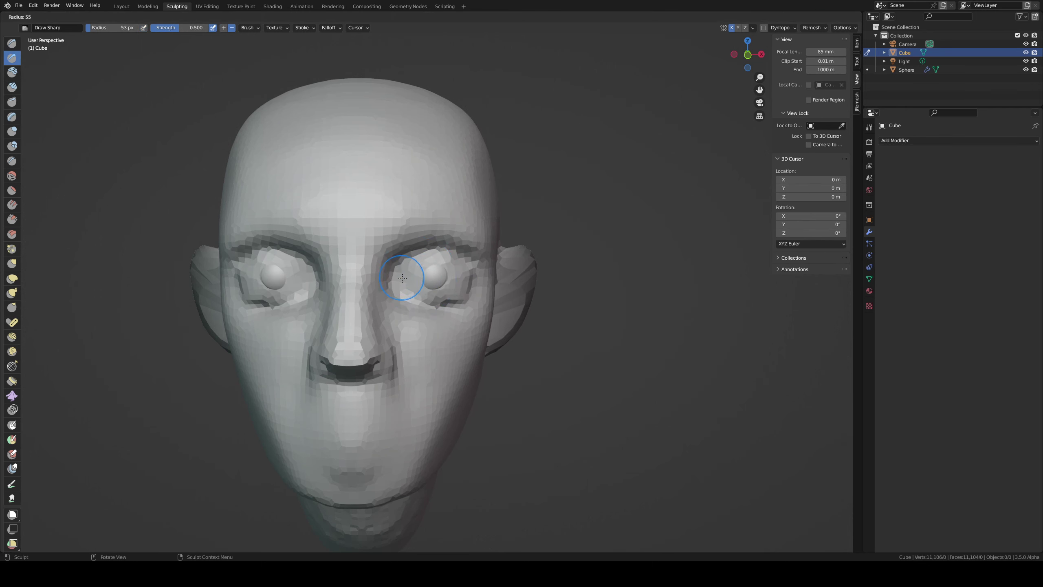
{"action": "mouse_move", "coordinate": [414, 273]}
{"action": "left_mouse_down"}
{"action": "mouse_move", "coordinate": [407, 278]}
{"action": "mouse_move", "coordinate": [454, 272]}
{"action": "left_mouse_up"}
{"action": "key", "text": "f"}
{"action": "left_click", "coordinate": [420, 271]}
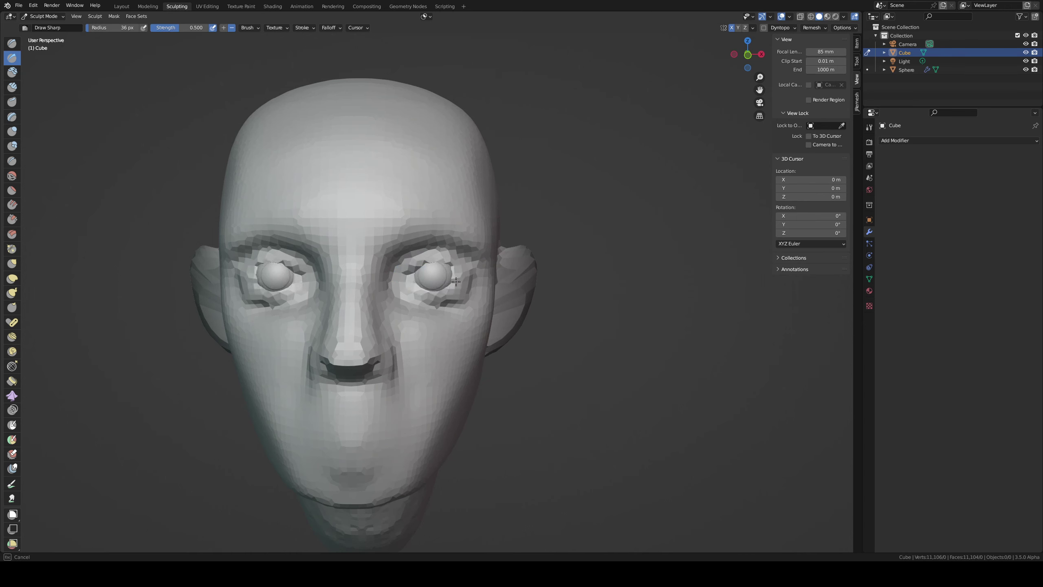
- In front orthographic view, enlarge the Draw Sharp brush to 71 px
{"action": "key", "text": "KP_1"}
{"action": "key", "text": "g"}
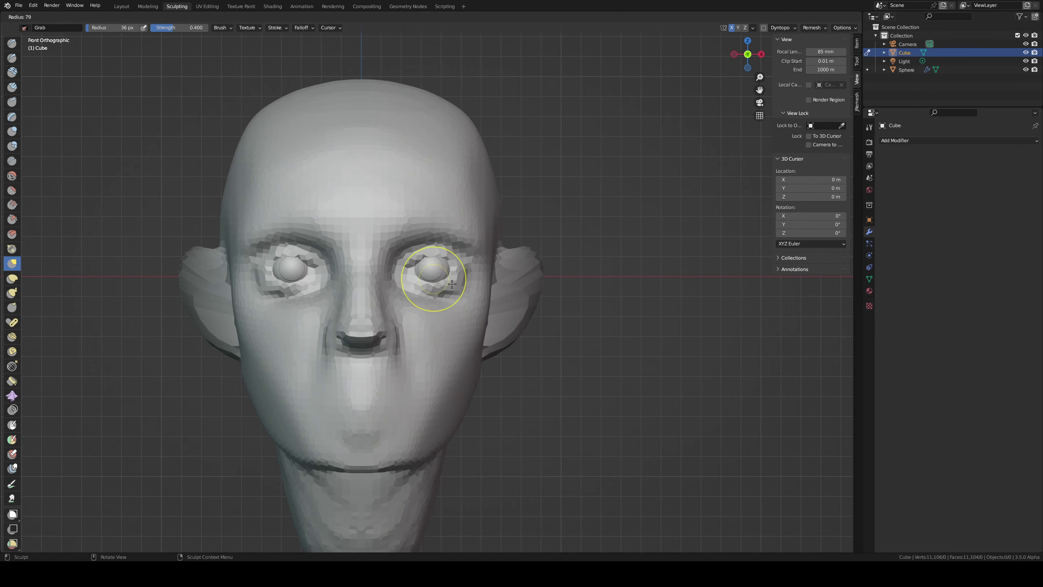
{"action": "key", "text": "shift+space"}
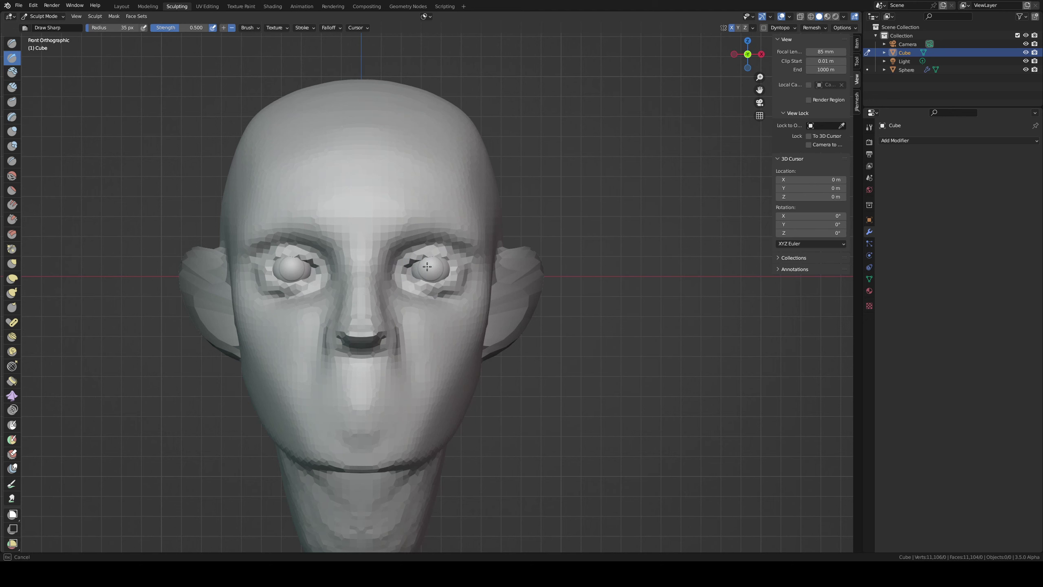
{"action": "left_click", "coordinate": [444, 266]}
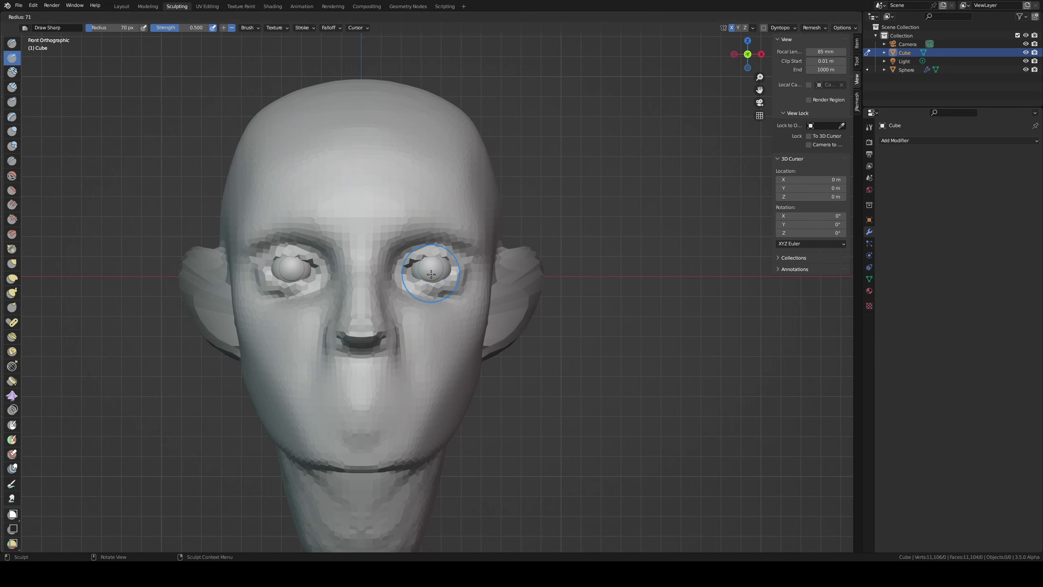
- Pull the lid around the right eye with a 105 px Grab brush, then reduce it to 92 px
{"action": "key", "text": "g"}
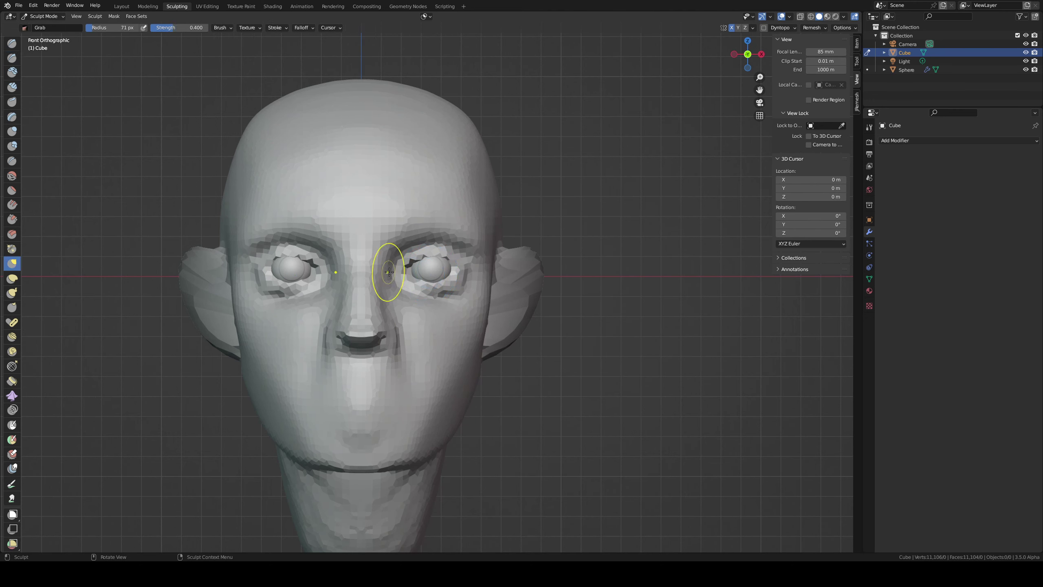
{"action": "key", "text": "f"}
{"action": "left_click", "coordinate": [442, 274]}
{"action": "left_click_drag", "start_coordinate": [411, 270], "coordinate": [399, 273]}
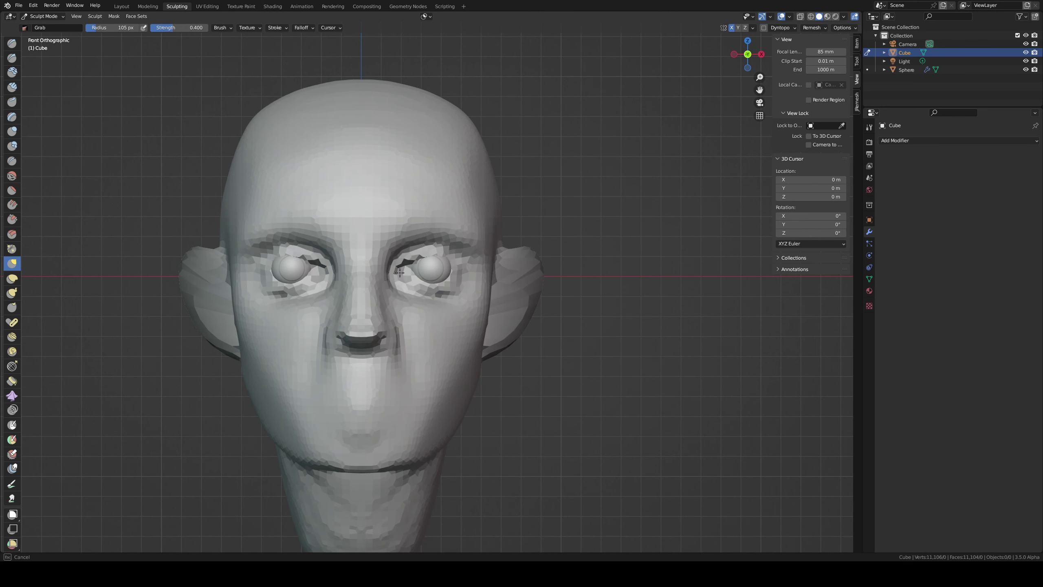
{"action": "key", "text": "f"}
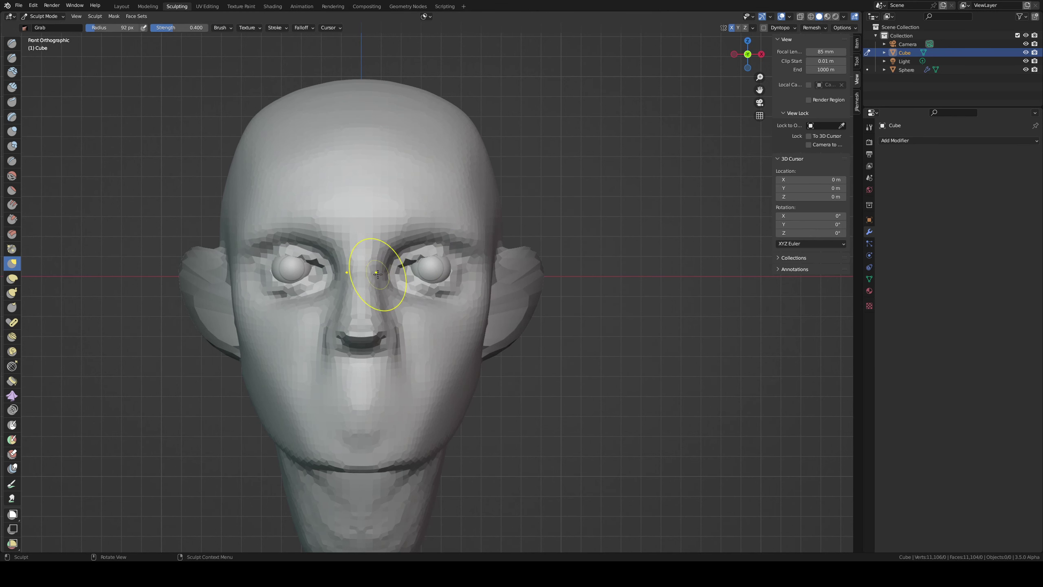
{"action": "left_click", "coordinate": [371, 274]}
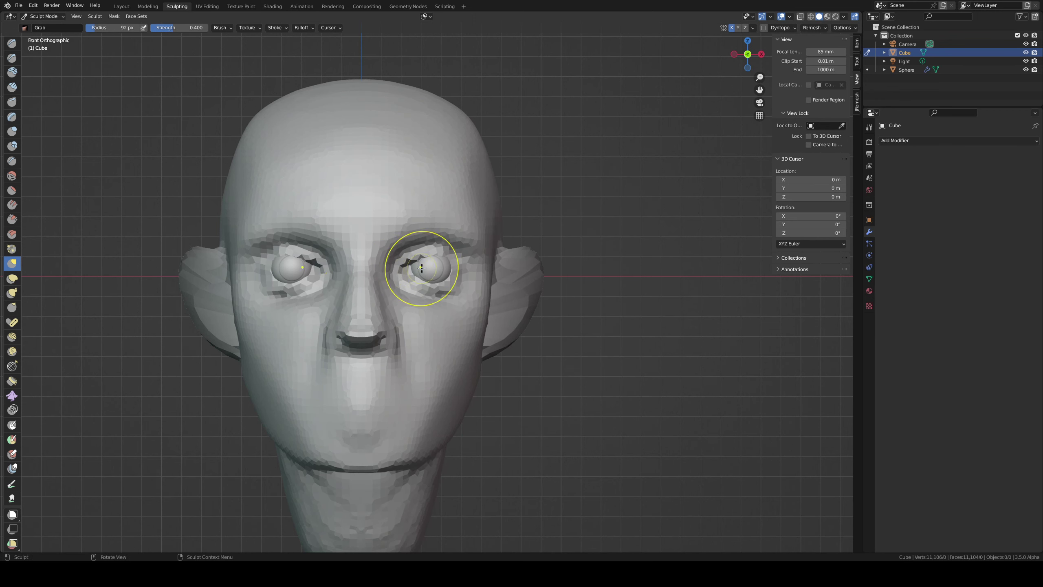
- Shift the right eyeball slightly along X in Edit Mode, then return to sculpting
{"action": "key", "text": "alt+q"}
{"action": "key", "text": "Tab"}
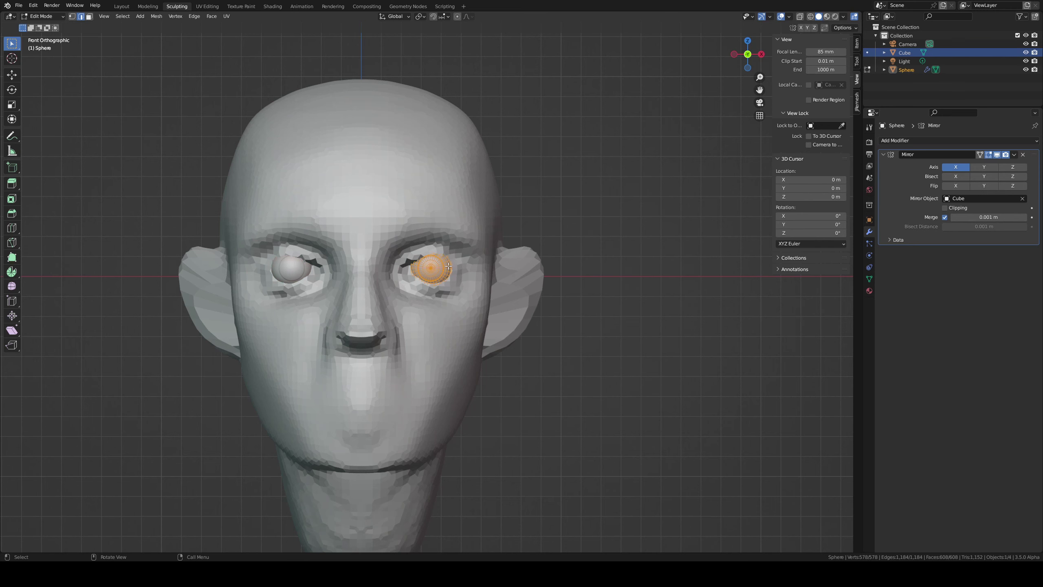
{"action": "key", "text": "g"}
{"action": "key", "text": "x"}
{"action": "left_click", "coordinate": [450, 268]}
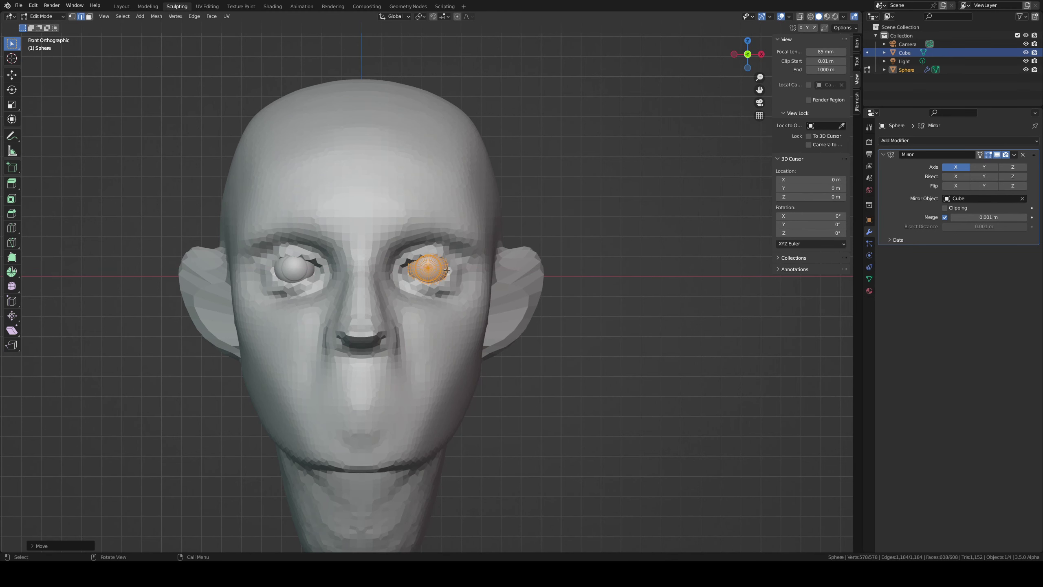
{"action": "key", "text": "Tab"}
{"action": "key", "text": "alt+q"}
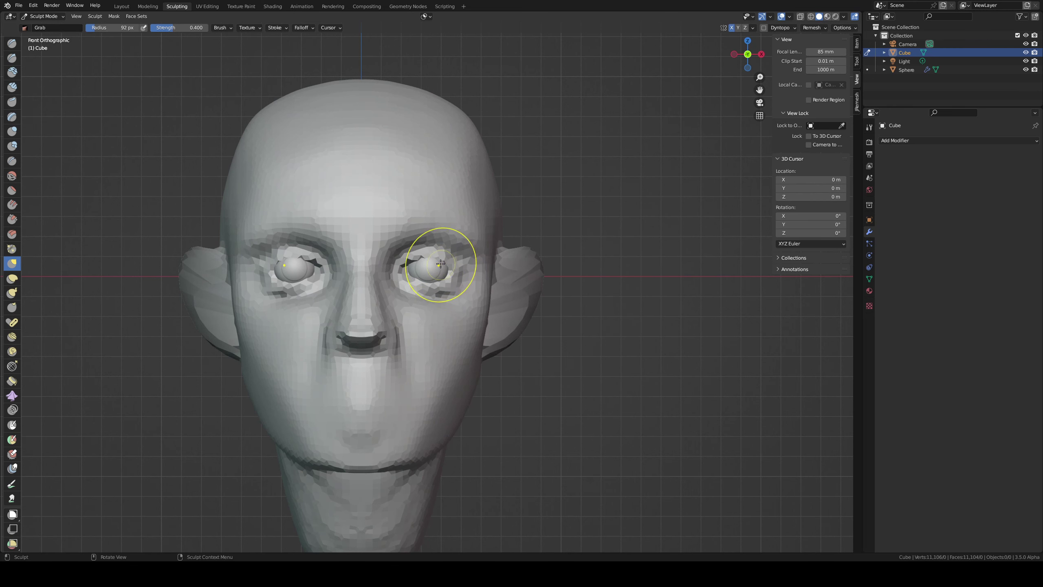
- Pull up the lid above the right eye and sharpen its crease with Draw Sharp
{"action": "mouse_move", "coordinate": [442, 257]}
{"action": "left_mouse_down"}
{"action": "mouse_move", "coordinate": [441, 235]}
{"action": "mouse_move", "coordinate": [425, 255]}
{"action": "left_mouse_up"}
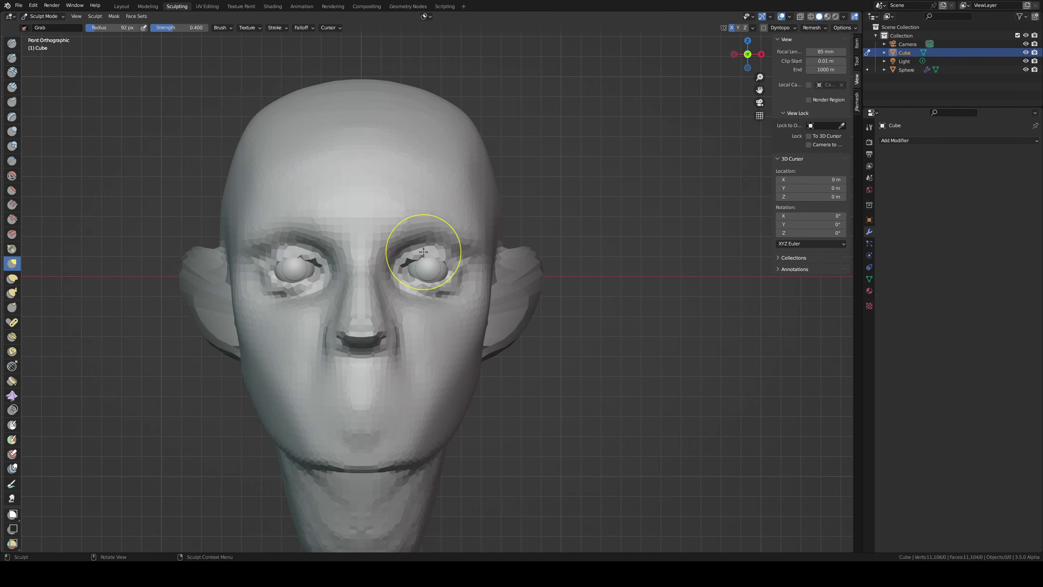
{"action": "key", "text": "shift+space"}
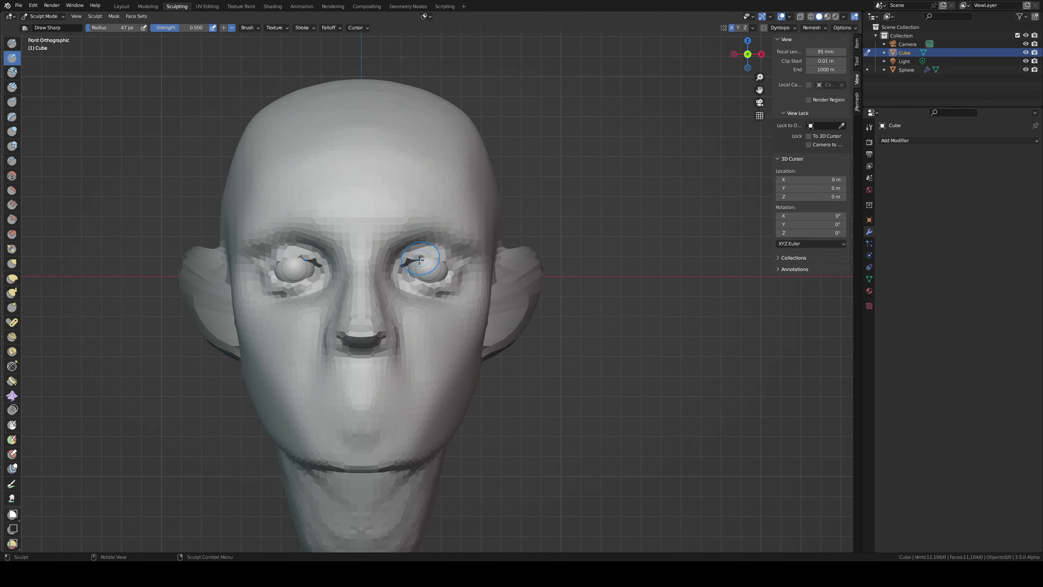
{"action": "left_click_drag", "start_coordinate": [414, 258], "coordinate": [433, 248]}
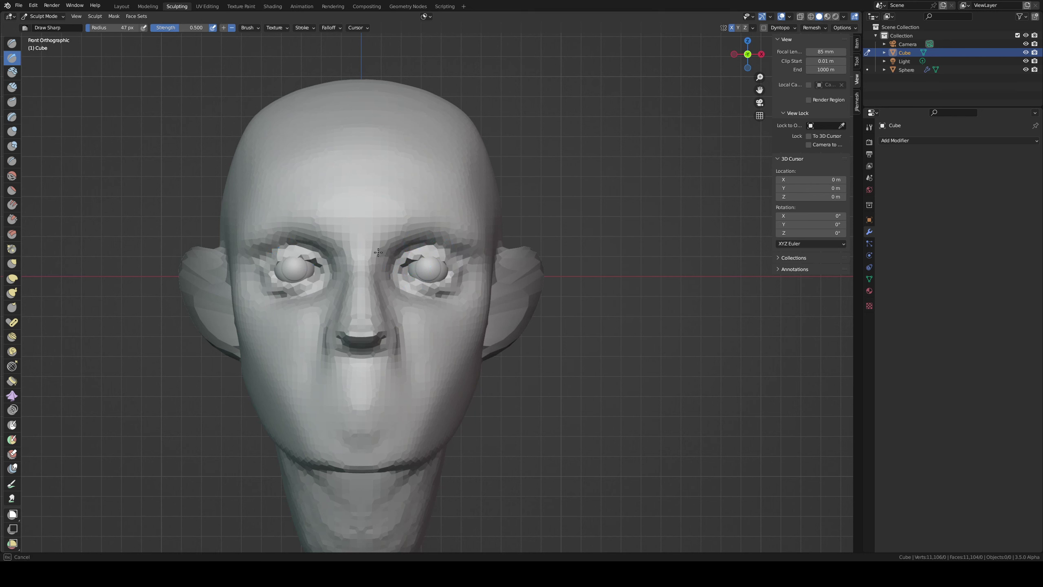
- Build a brow ridge above the eyes and mirrored forehead ridges with 68 px Clay Strips
{"action": "key", "text": "c"}
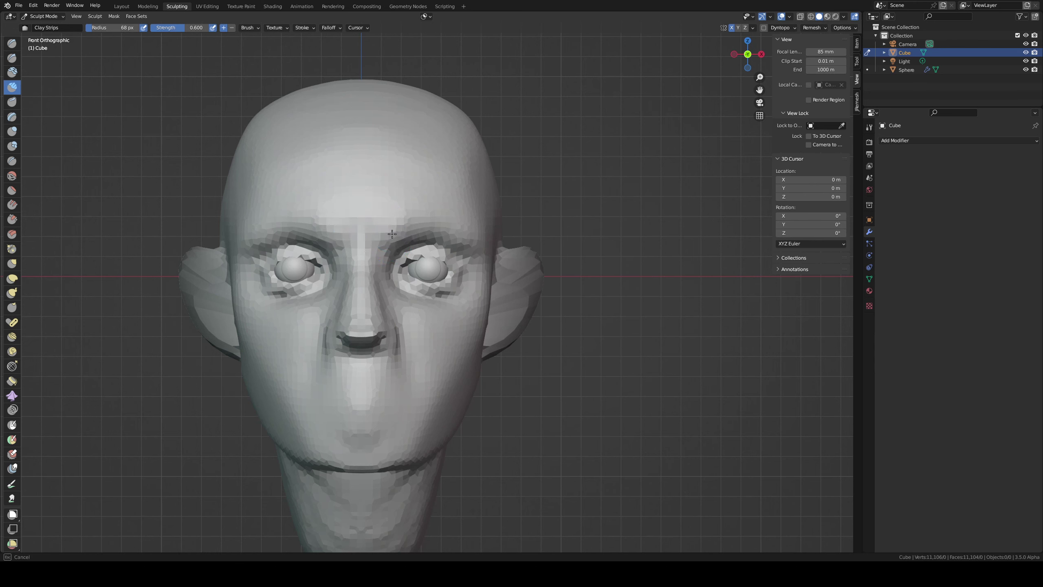
{"action": "mouse_move", "coordinate": [392, 233]}
{"action": "left_mouse_down"}
{"action": "mouse_move", "coordinate": [439, 222]}
{"action": "mouse_move", "coordinate": [390, 209]}
{"action": "mouse_move", "coordinate": [410, 230]}
{"action": "left_mouse_up"}
{"action": "mouse_move", "coordinate": [423, 189]}
{"action": "left_mouse_down"}
{"action": "mouse_move", "coordinate": [396, 198]}
{"action": "mouse_move", "coordinate": [435, 193]}
{"action": "mouse_move", "coordinate": [431, 175]}
{"action": "mouse_move", "coordinate": [402, 158]}
{"action": "mouse_move", "coordinate": [414, 142]}
{"action": "left_mouse_up"}
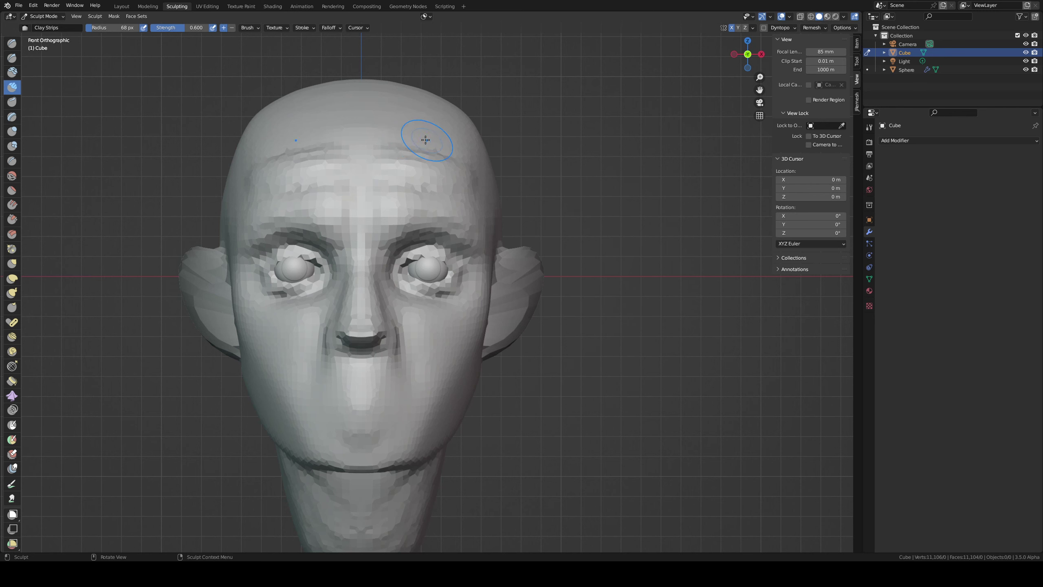
{"action": "left_click_drag", "start_coordinate": [385, 137], "coordinate": [493, 140]}
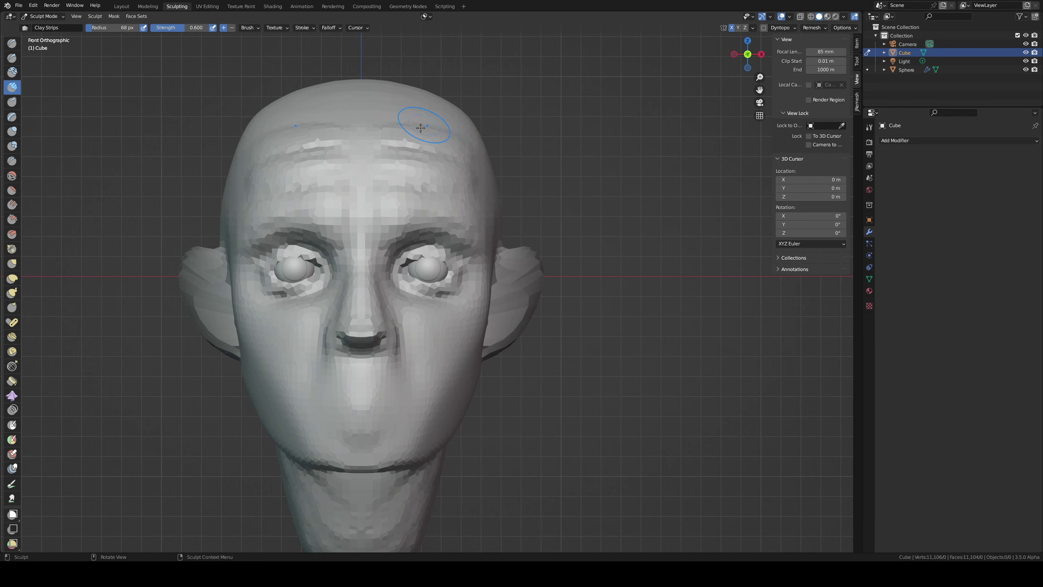
{"action": "key", "text": "g"}
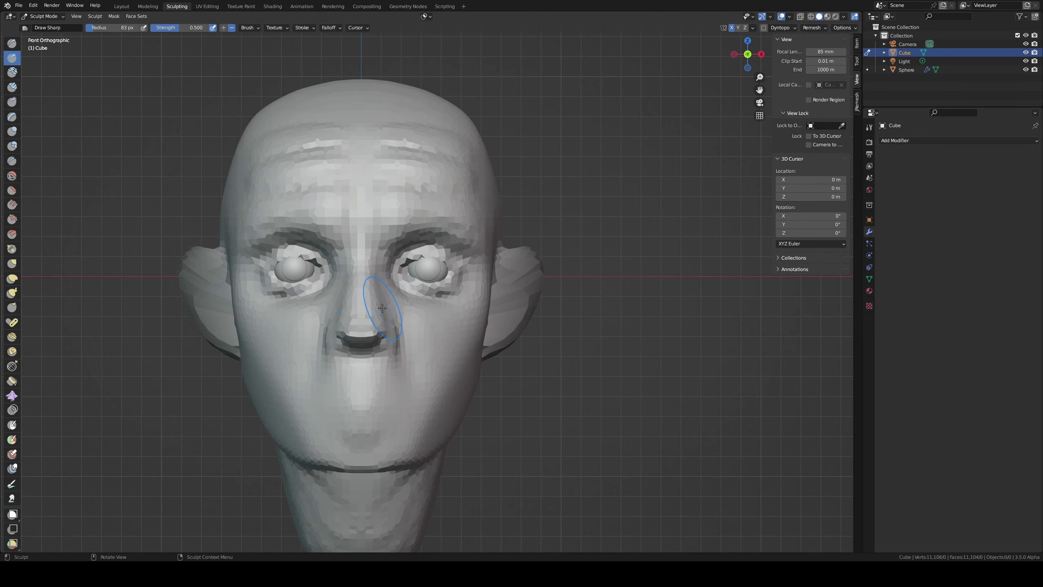
- Flatten the side of the nose with Draw Sharp, then shape the nostril and bridge with Grab
{"action": "key", "text": "shift+space"}
{"action": "key", "text": "shift+space"}
{"action": "left_click_drag", "start_coordinate": [360, 280], "coordinate": [360, 265]}
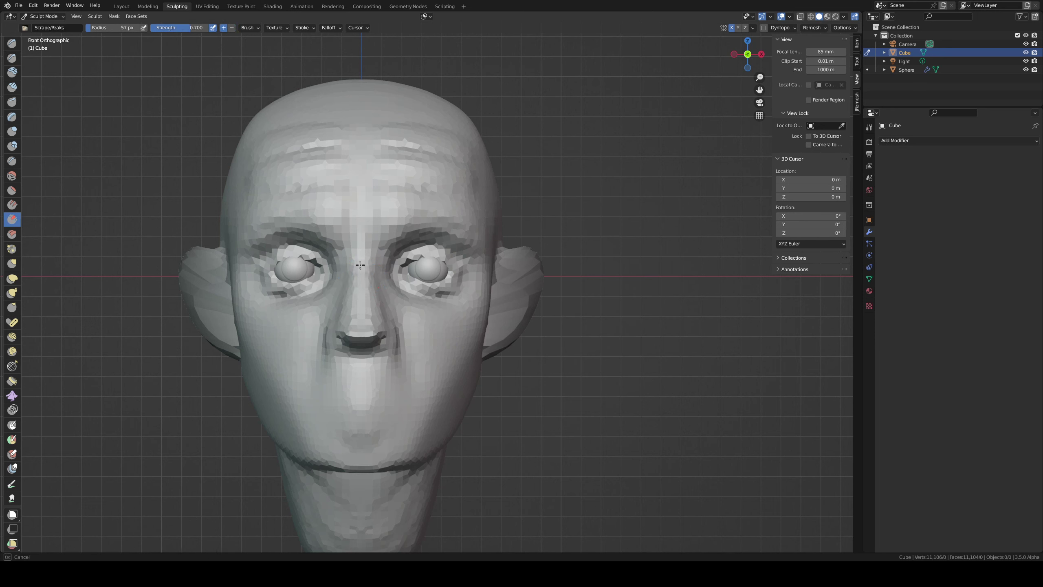
{"action": "left_click_drag", "start_coordinate": [363, 329], "coordinate": [338, 335]}
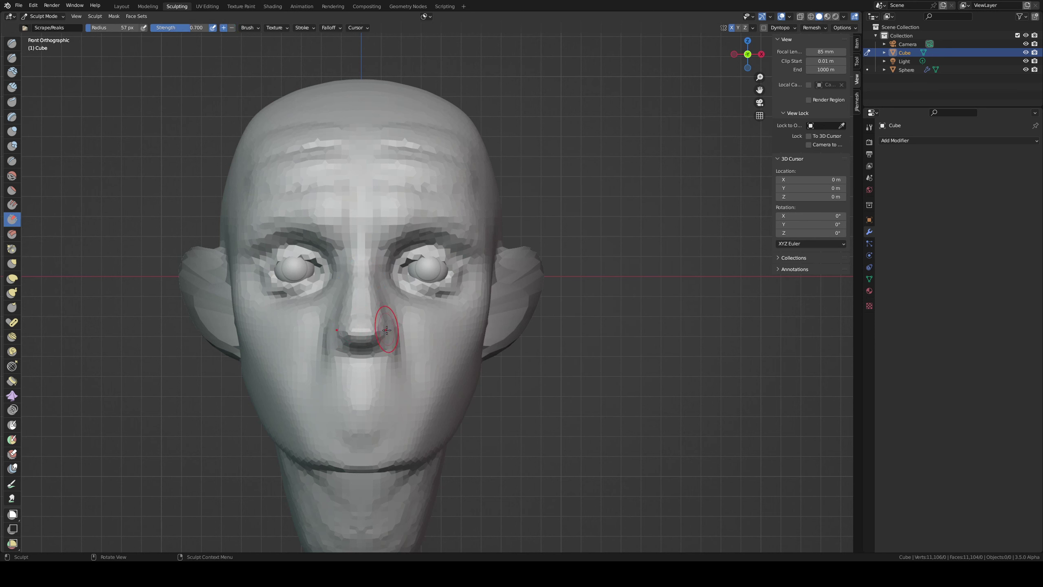
{"action": "key", "text": "g"}
{"action": "key", "text": "f"}
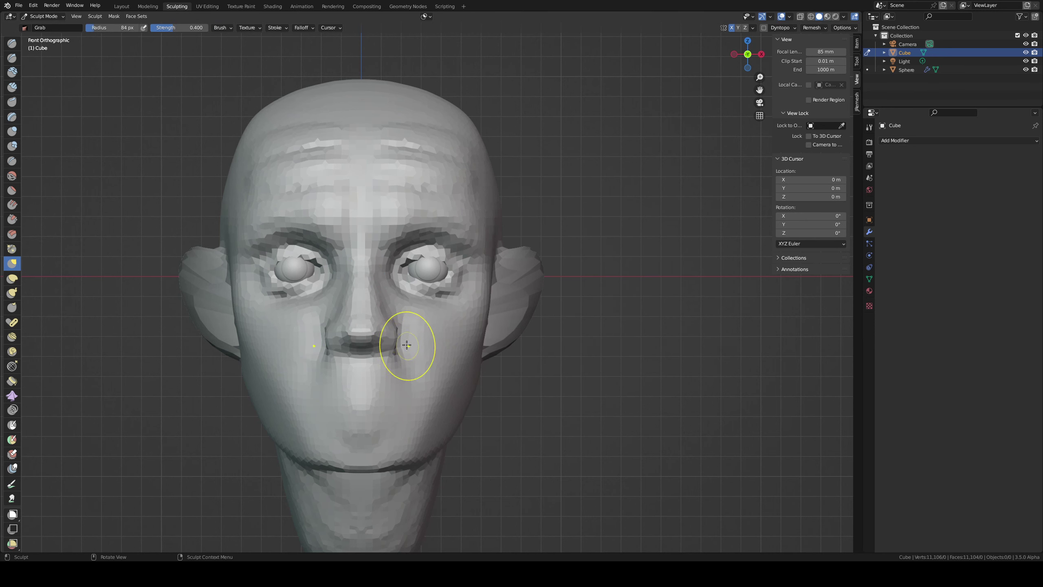
{"action": "left_click_drag", "start_coordinate": [384, 334], "coordinate": [395, 329]}
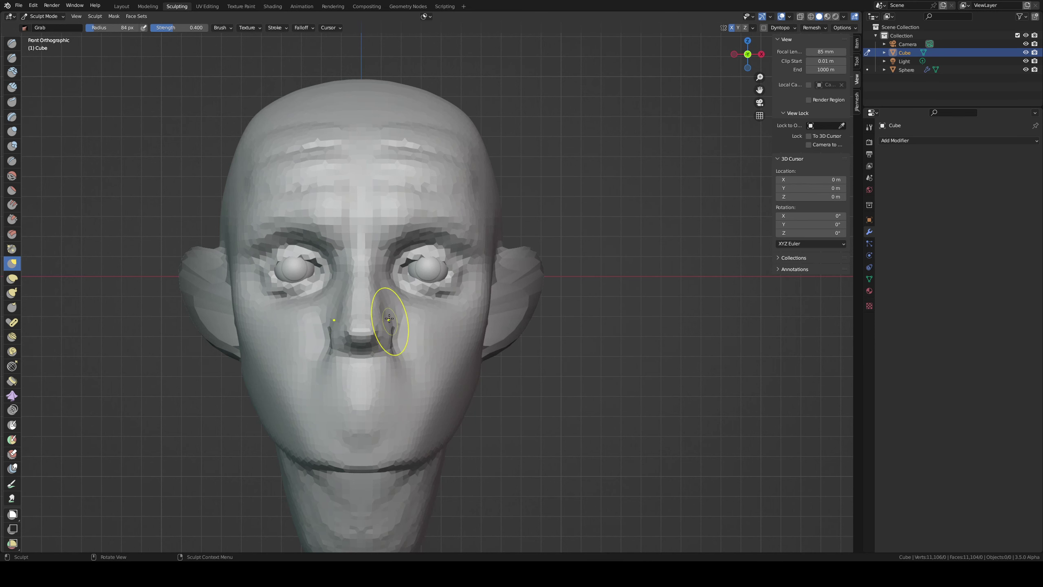
{"action": "mouse_move", "coordinate": [378, 287]}
{"action": "left_mouse_down"}
{"action": "mouse_move", "coordinate": [396, 338]}
{"action": "mouse_move", "coordinate": [404, 334]}
{"action": "left_mouse_up"}
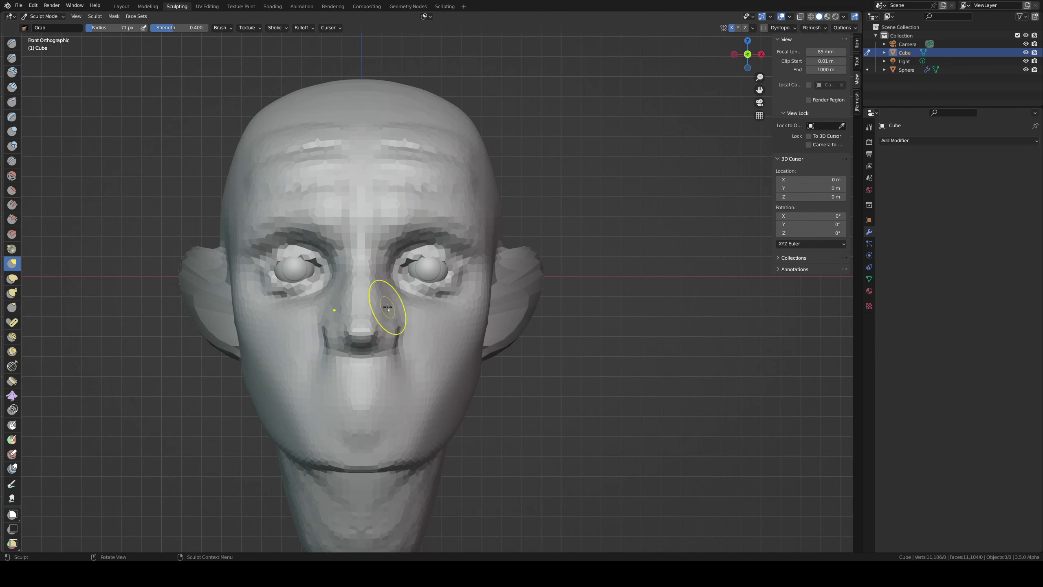
- From the side profile, reshape the nose and pull the brow forward over the eye
{"action": "middle_click_drag", "start_coordinate": [390, 302], "coordinate": [273, 293]}
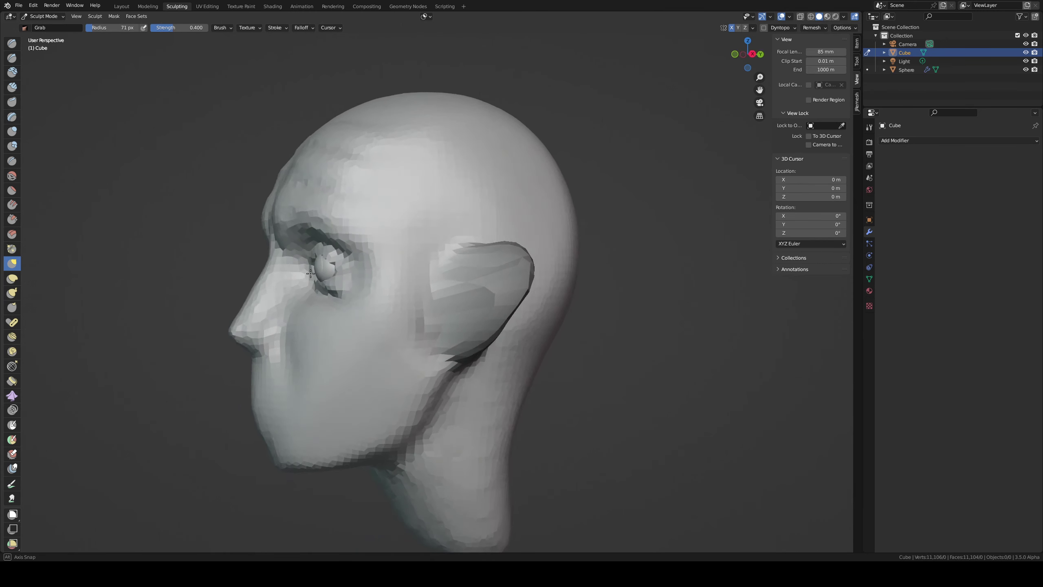
{"action": "mouse_move", "coordinate": [273, 293]}
{"action": "left_mouse_down"}
{"action": "mouse_move", "coordinate": [280, 263]}
{"action": "mouse_move", "coordinate": [279, 273]}
{"action": "left_mouse_up"}
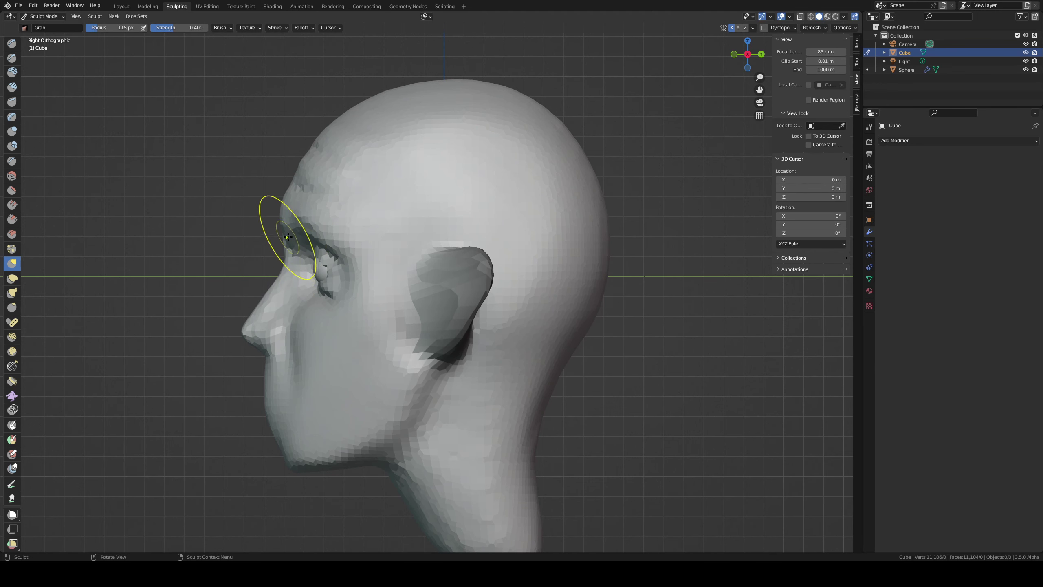
{"action": "mouse_move", "coordinate": [284, 233]}
{"action": "left_mouse_down"}
{"action": "mouse_move", "coordinate": [341, 246]}
{"action": "mouse_move", "coordinate": [312, 326]}
{"action": "mouse_move", "coordinate": [362, 276]}
{"action": "left_mouse_up"}
- Back in front view, set up a smaller Draw Sharp brush for the nasolabial crease
{"action": "key", "text": "KP_1"}
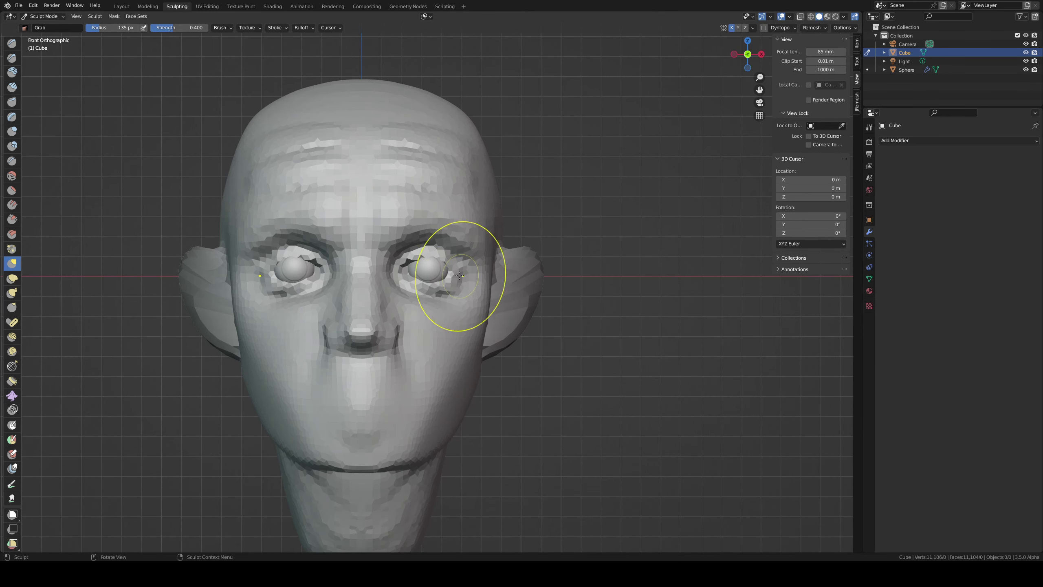
{"action": "key", "text": "c"}
{"action": "key", "text": "shift+x"}
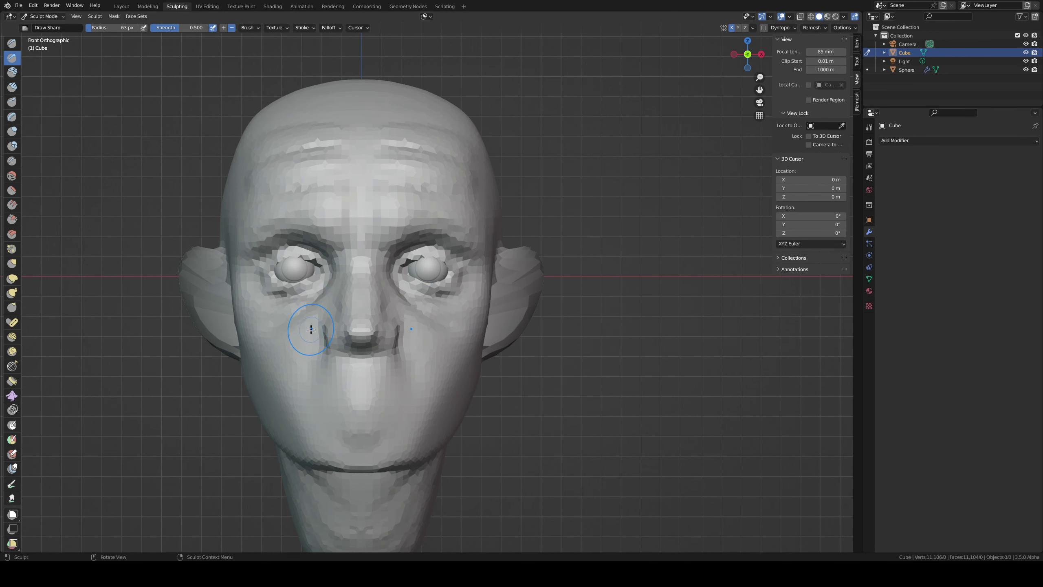
{"action": "key", "text": "bracketleft"}
{"action": "key", "text": "bracketleft"}
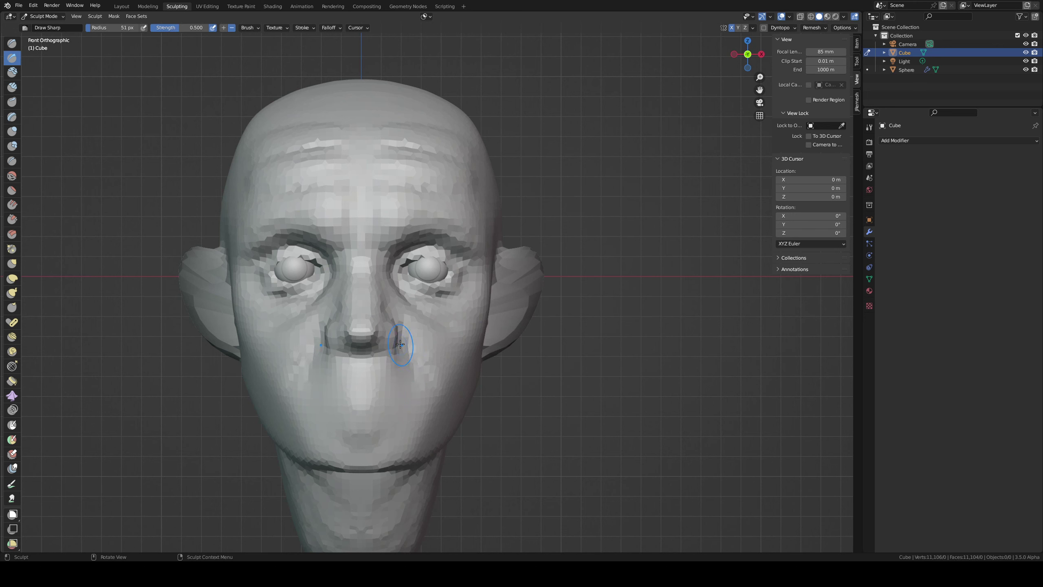
- Carve the nasolabial creases and a horizontal mouth slit with Draw Sharp strokes
{"action": "mouse_move", "coordinate": [401, 344]}
{"action": "left_mouse_down"}
{"action": "mouse_move", "coordinate": [414, 390]}
{"action": "mouse_move", "coordinate": [407, 438]}
{"action": "left_mouse_up"}
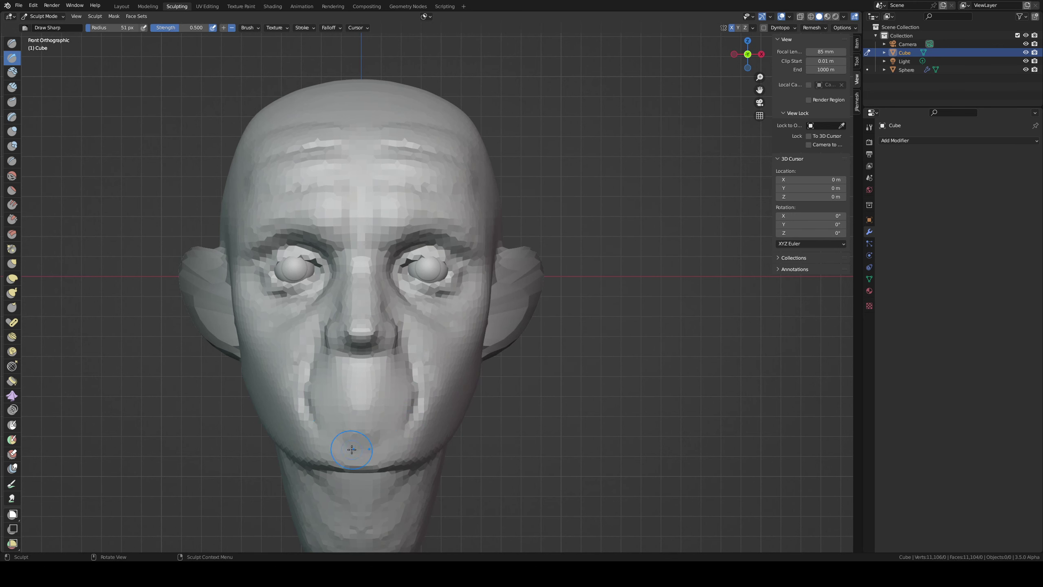
{"action": "left_click_drag", "start_coordinate": [326, 431], "coordinate": [332, 427]}
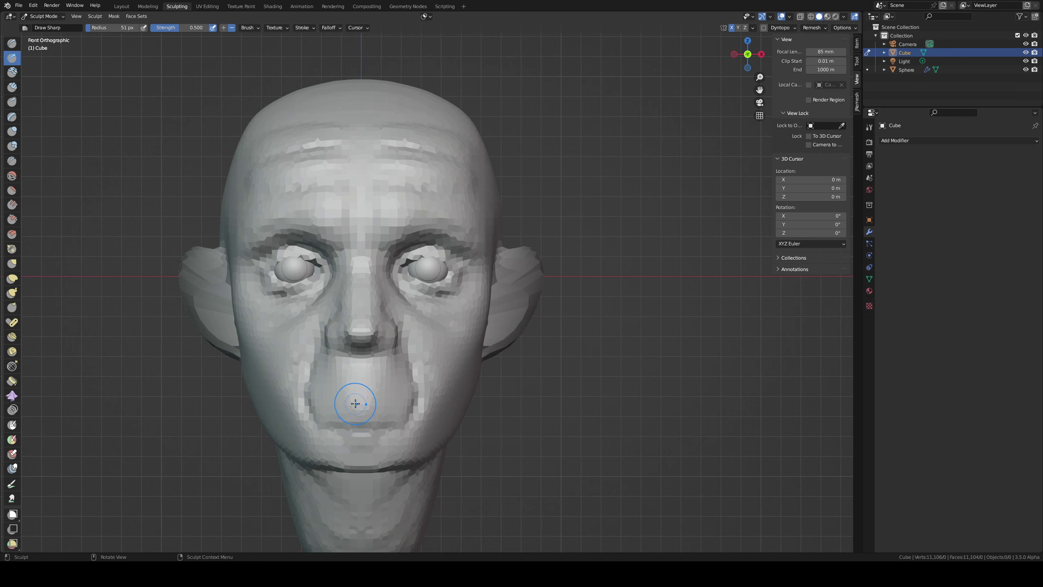
{"action": "key", "text": "shift+t"}
{"action": "key", "text": "f"}
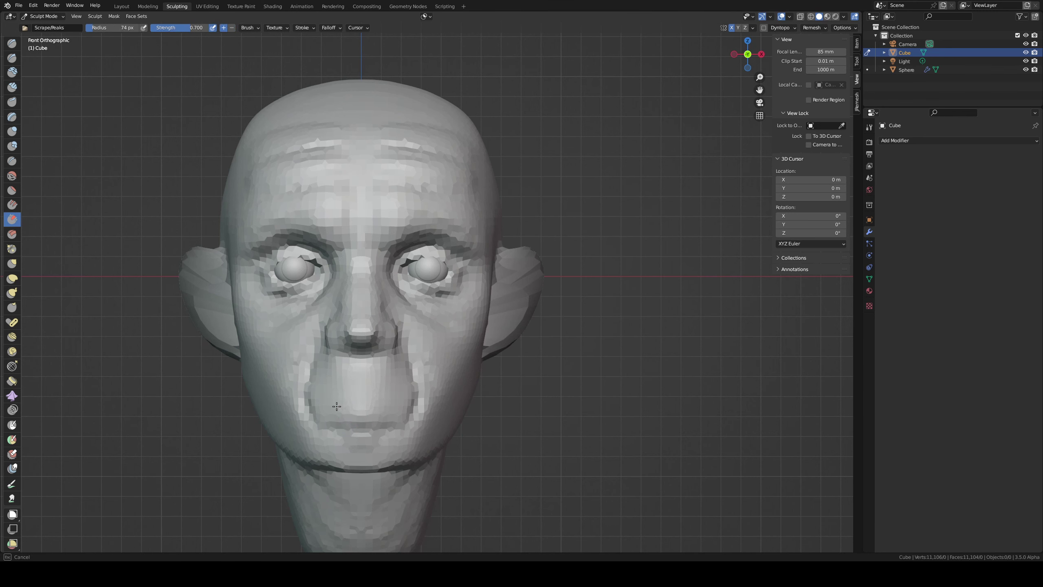
{"action": "key", "text": "shift+space"}
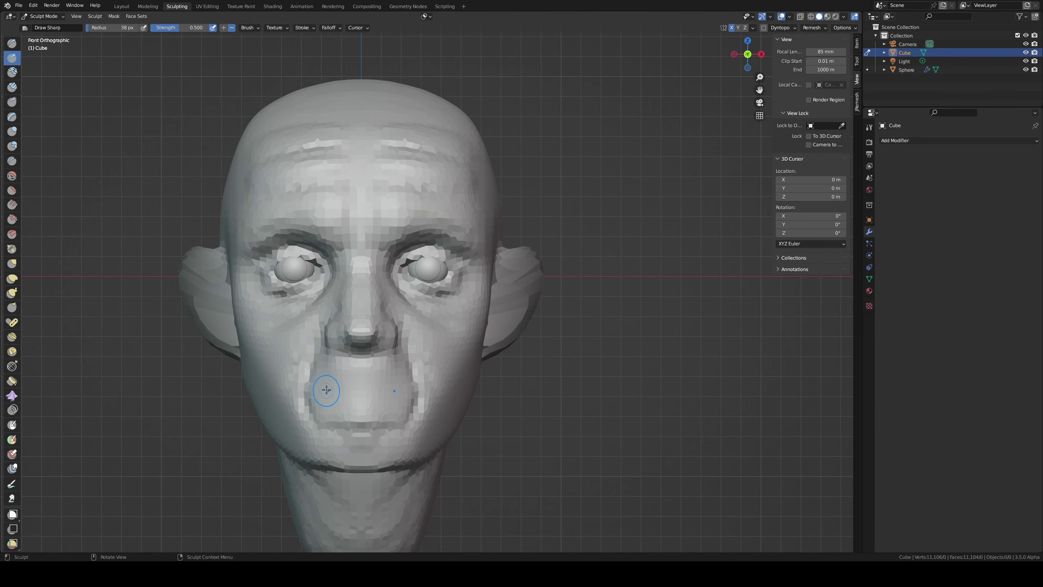
- Pull the mouth corner, chin and lips into shape with the Grab brush
{"action": "key", "text": "g"}
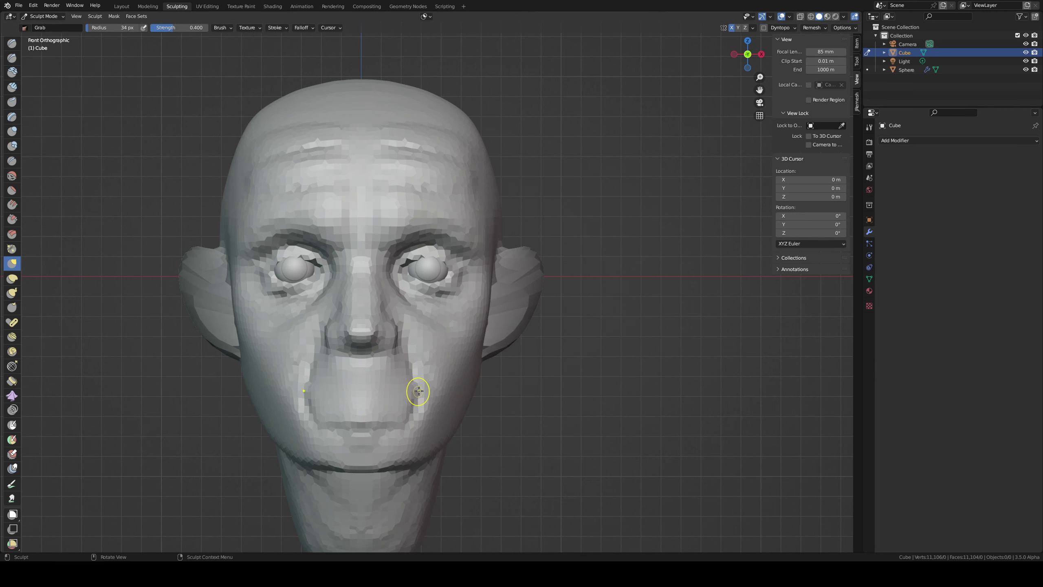
{"action": "left_click_drag", "start_coordinate": [419, 391], "coordinate": [428, 397]}
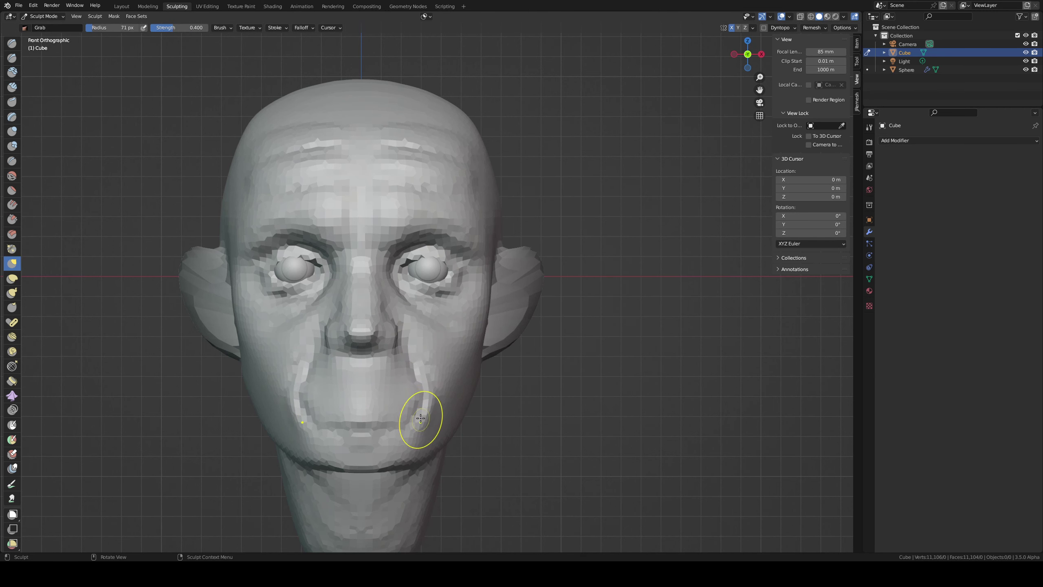
{"action": "middle_click_drag", "start_coordinate": [419, 419], "coordinate": [323, 393]}
{"action": "key", "text": "f"}
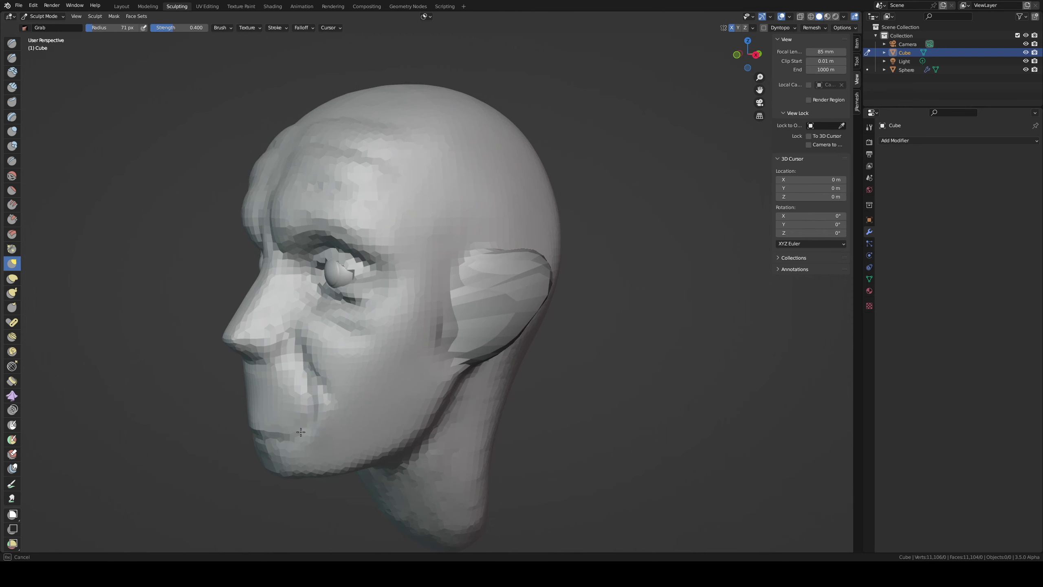
{"action": "left_click", "coordinate": [257, 431]}
{"action": "left_click_drag", "start_coordinate": [268, 453], "coordinate": [281, 466]}
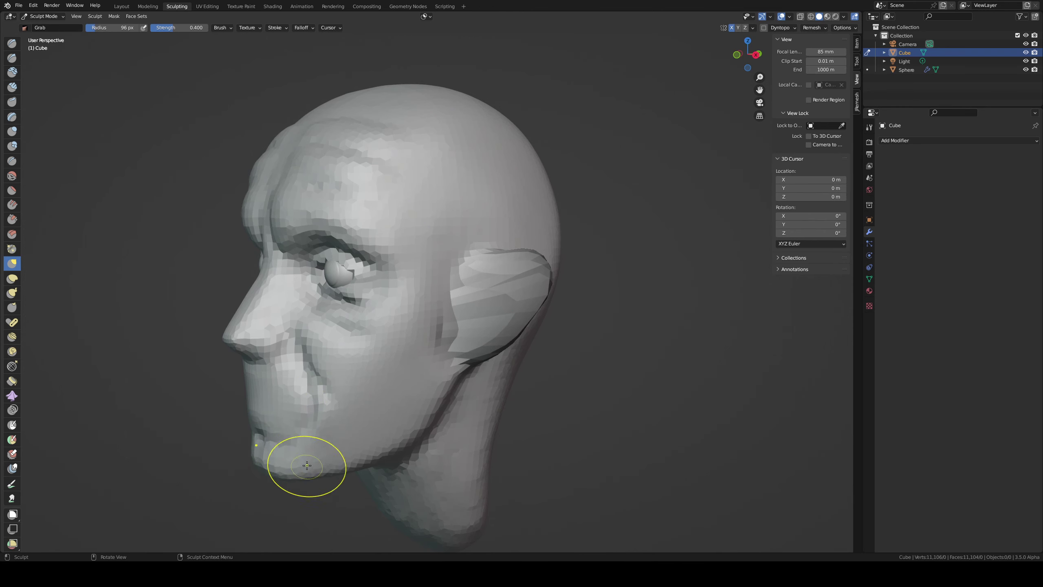
{"action": "middle_click_drag", "start_coordinate": [302, 466], "coordinate": [379, 403]}
{"action": "mouse_move", "coordinate": [372, 463]}
{"action": "left_mouse_down"}
{"action": "mouse_move", "coordinate": [372, 443]}
{"action": "mouse_move", "coordinate": [402, 443]}
{"action": "mouse_move", "coordinate": [401, 419]}
{"action": "left_mouse_up"}
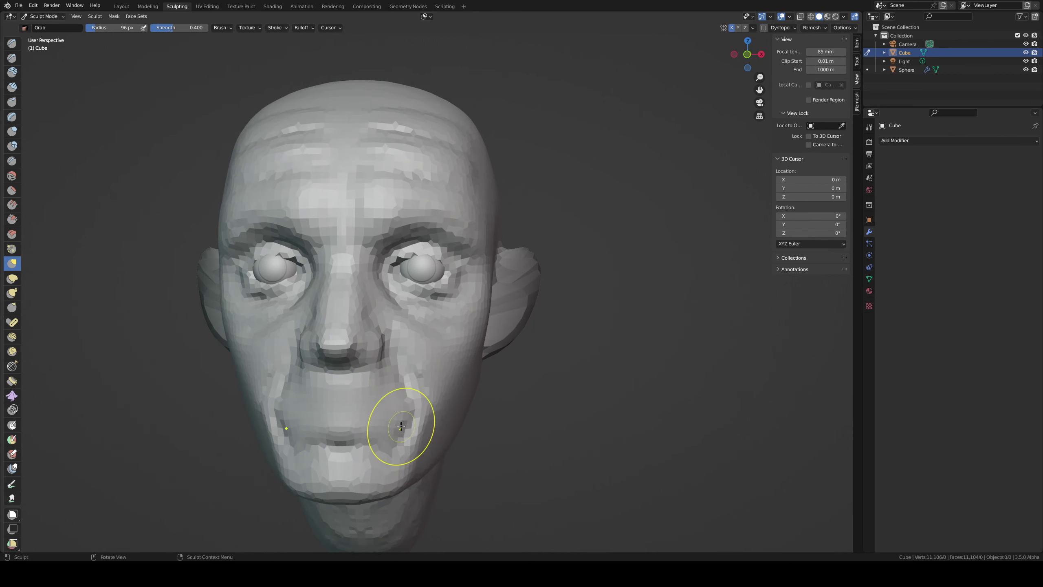
- In front view, carve the mouth opening wider and deeper with a smaller Draw Sharp brush
{"action": "key", "text": "shift+space"}
{"action": "key", "text": "KP_1"}
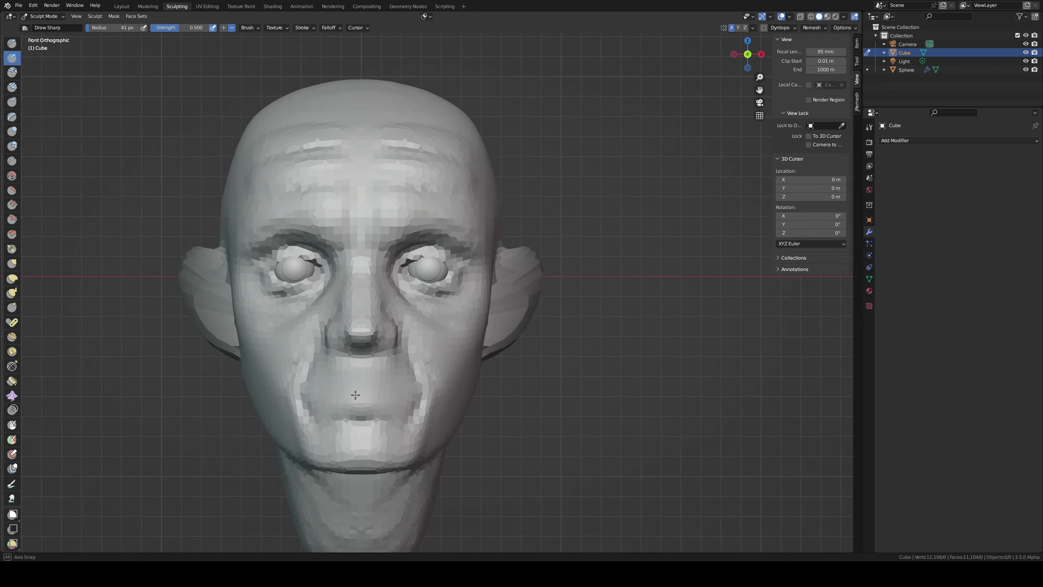
{"action": "key", "text": "f"}
{"action": "left_click", "coordinate": [358, 388]}
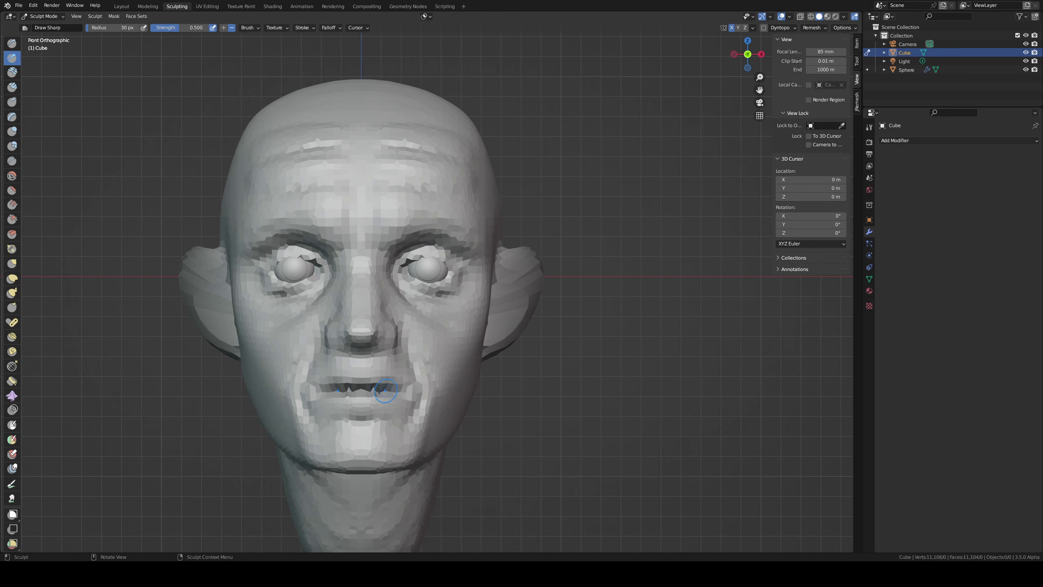
{"action": "mouse_move", "coordinate": [379, 389]}
{"action": "left_mouse_down"}
{"action": "mouse_move", "coordinate": [370, 390]}
{"action": "mouse_move", "coordinate": [385, 388]}
{"action": "left_mouse_up"}
{"action": "key", "text": "f"}
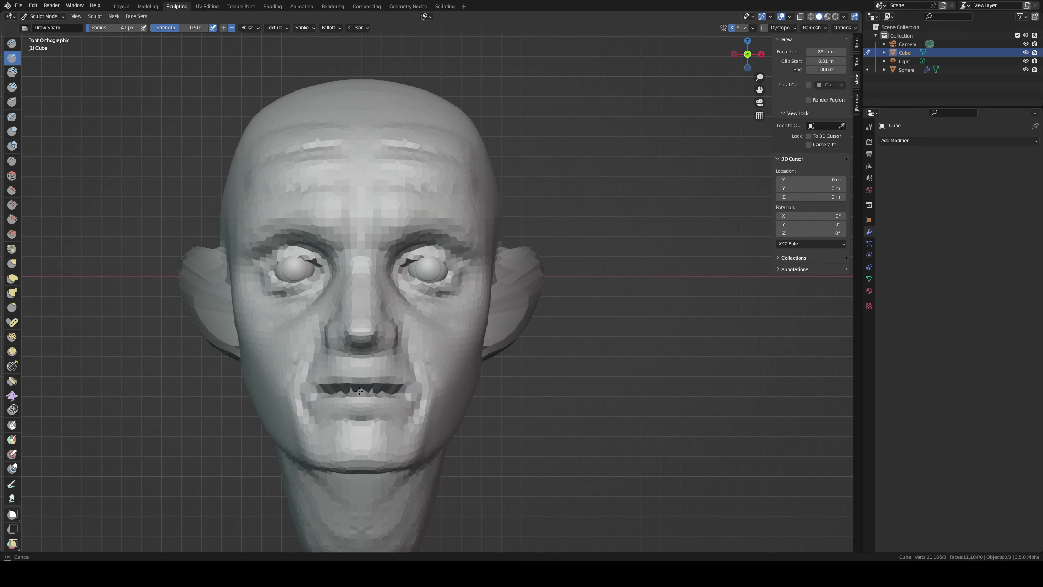
- Reshape the left mouth corner and the upper lip beside it with the Grab brush
{"action": "key", "text": "g"}
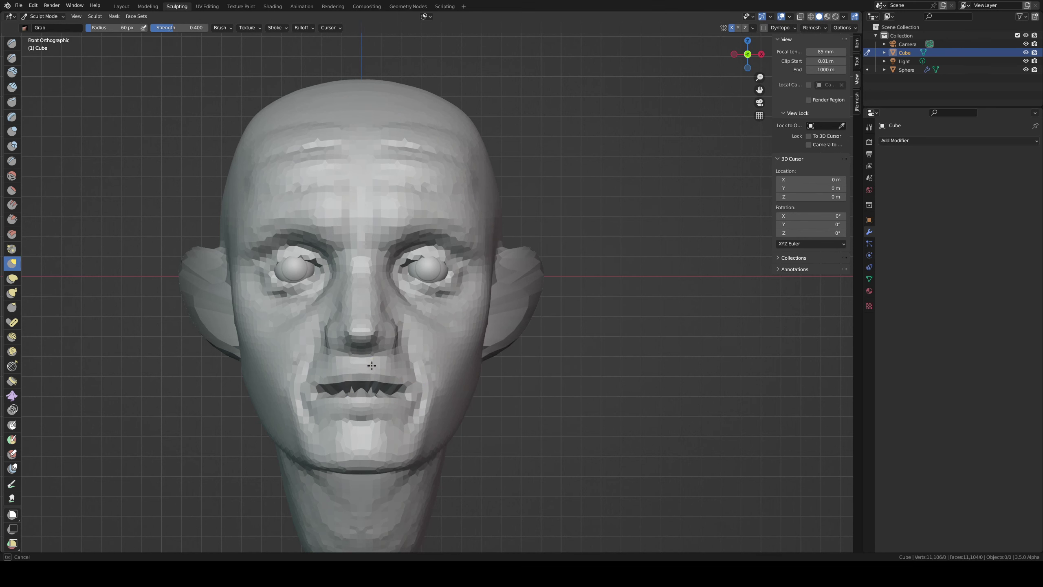
{"action": "key", "text": "f"}
{"action": "left_click", "coordinate": [372, 375]}
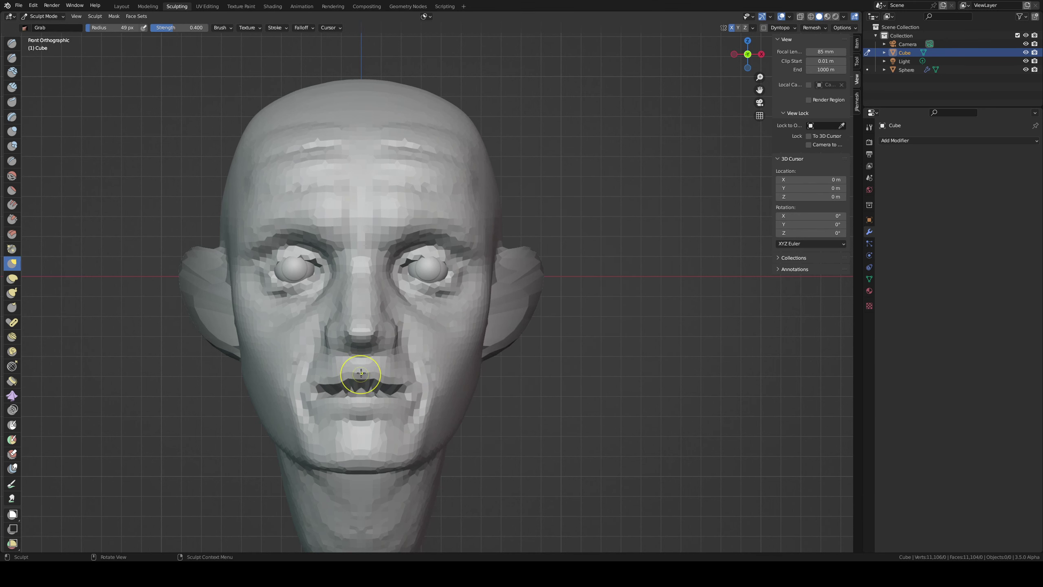
{"action": "key", "text": "f"}
{"action": "left_click", "coordinate": [389, 382]}
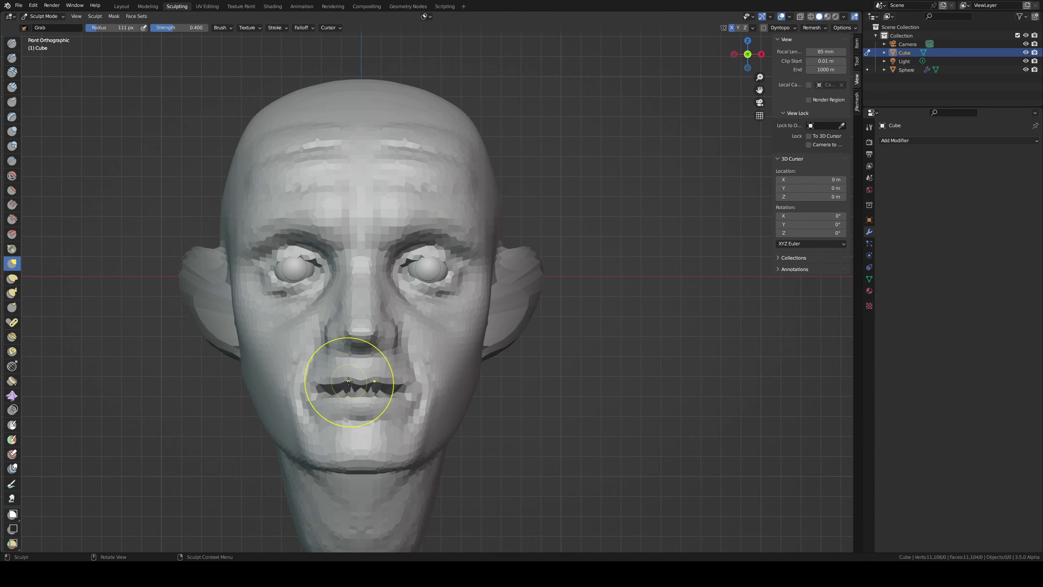
{"action": "mouse_move", "coordinate": [328, 388]}
{"action": "left_mouse_down"}
{"action": "mouse_move", "coordinate": [320, 395]}
{"action": "mouse_move", "coordinate": [329, 382]}
{"action": "left_mouse_up"}
{"action": "key", "text": "f"}
{"action": "left_click", "coordinate": [306, 396]}
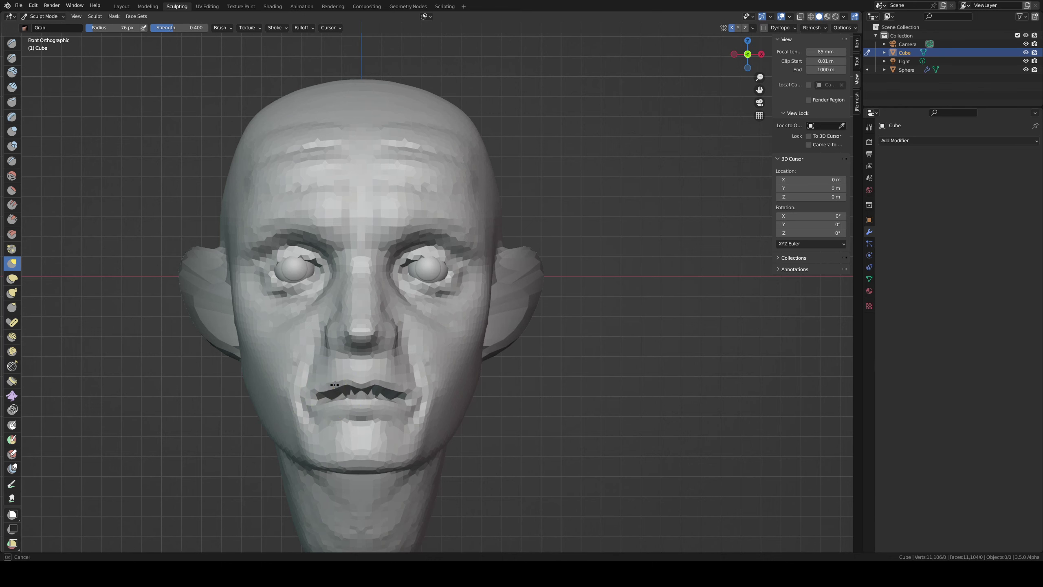
{"action": "key", "text": "f"}
{"action": "left_click", "coordinate": [322, 402]}
- Check the lips from the side profile and three-quarter views with a smaller brush
{"action": "middle_click_drag", "start_coordinate": [345, 403], "coordinate": [246, 360], "text": "alt"}
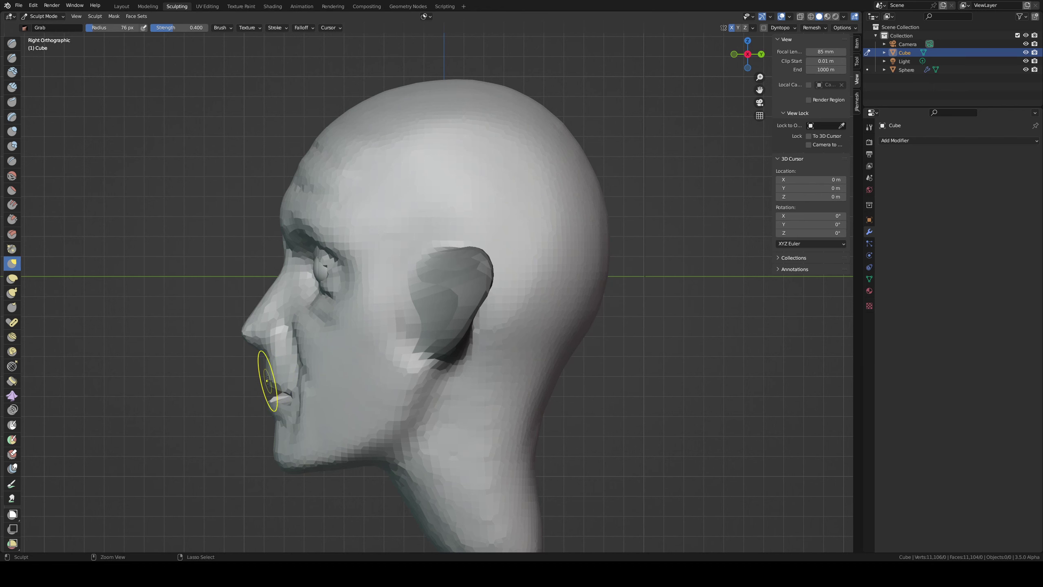
{"action": "mouse_move", "coordinate": [268, 380]}
{"action": "middle_mouse_down"}
{"action": "mouse_move", "coordinate": [304, 374]}
{"action": "mouse_move", "coordinate": [260, 383]}
{"action": "middle_mouse_up"}
{"action": "key", "text": "KP_3"}
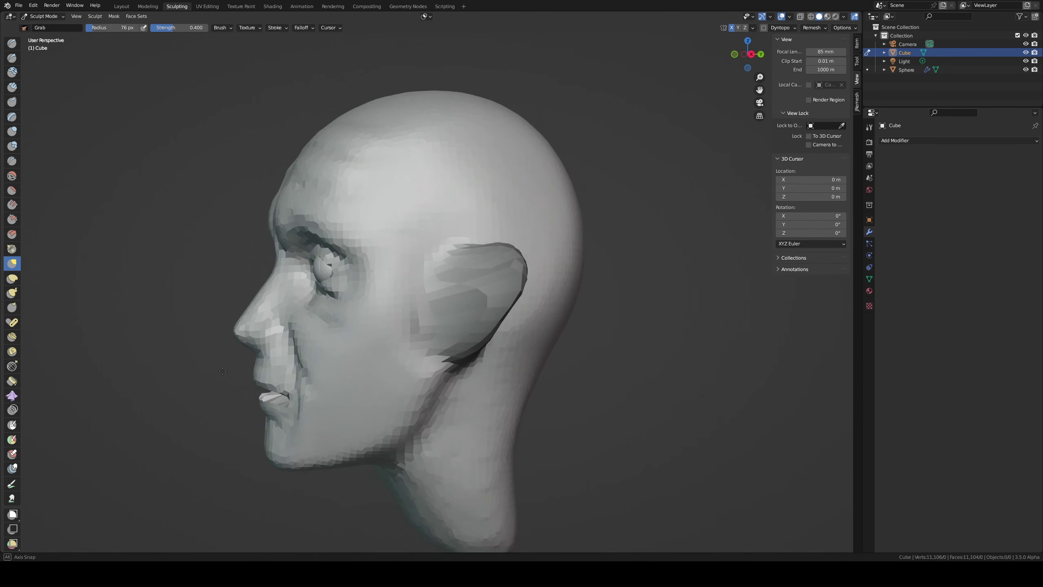
{"action": "key", "text": "f"}
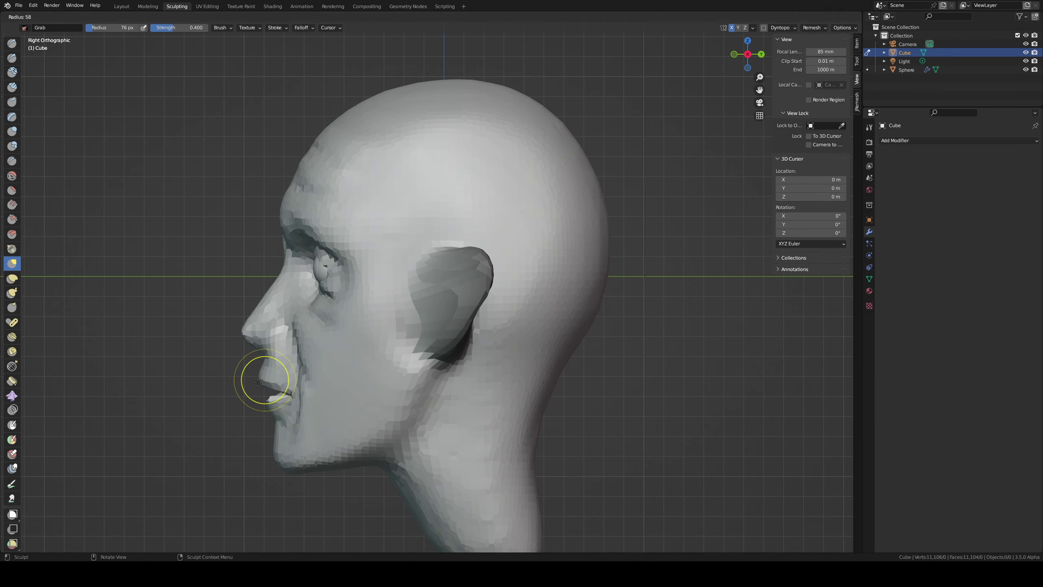
{"action": "left_click", "coordinate": [267, 375]}
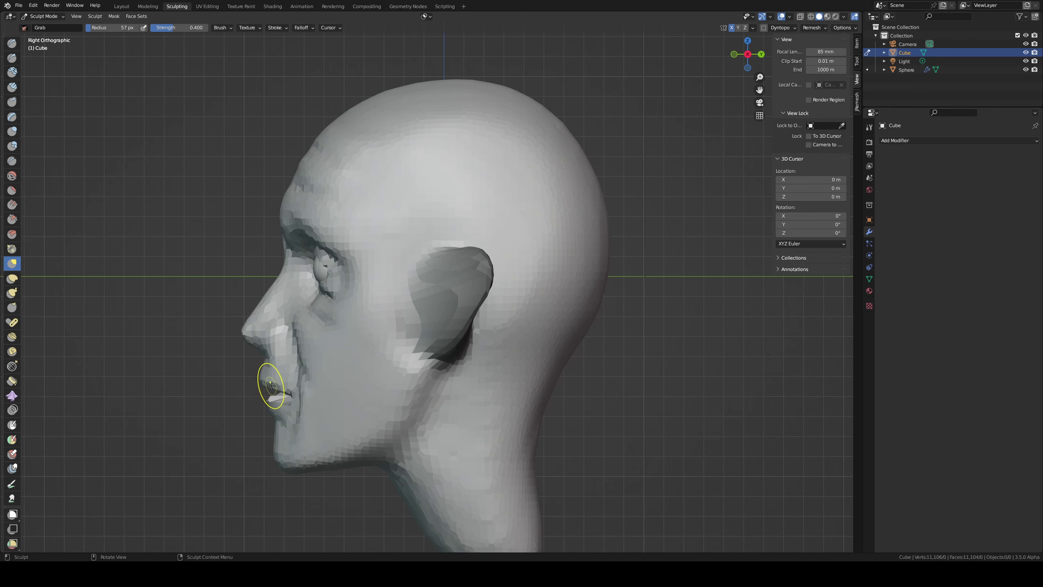
{"action": "mouse_move", "coordinate": [299, 356]}
{"action": "middle_mouse_down"}
{"action": "mouse_move", "coordinate": [556, 380]}
{"action": "mouse_move", "coordinate": [497, 361]}
{"action": "mouse_move", "coordinate": [347, 363]}
{"action": "middle_mouse_up"}
{"action": "left_click", "coordinate": [11, 57]}
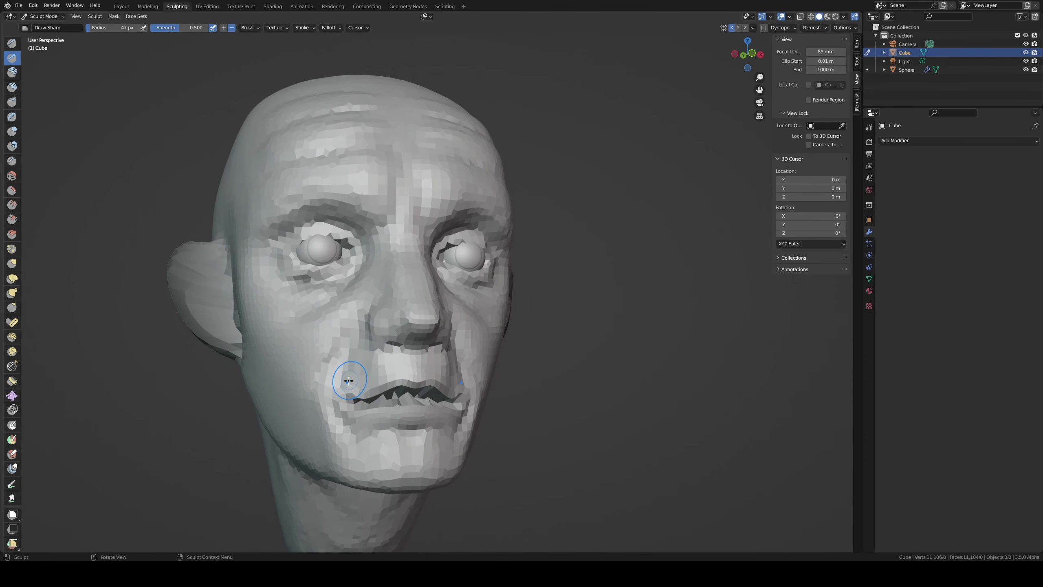
- Build up the mouth corners with a slightly larger Clay Strips brush
{"action": "key", "text": "c"}
{"action": "key", "text": "bracketright"}
{"action": "key", "text": "bracketright"}
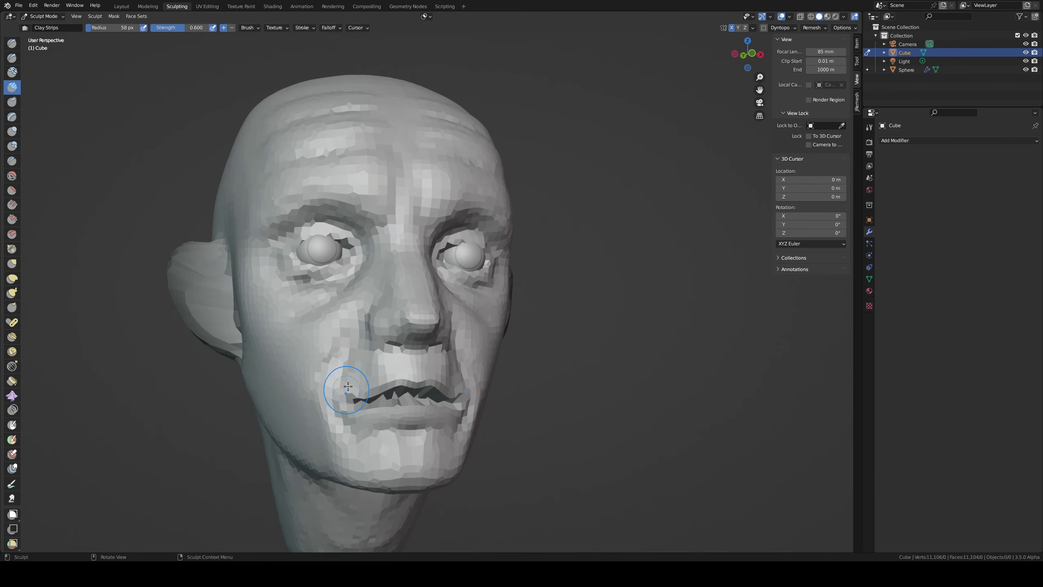
{"action": "mouse_move", "coordinate": [348, 386]}
{"action": "left_mouse_down"}
{"action": "mouse_move", "coordinate": [361, 368]}
{"action": "mouse_move", "coordinate": [349, 396]}
{"action": "mouse_move", "coordinate": [349, 377]}
{"action": "mouse_move", "coordinate": [346, 454]}
{"action": "mouse_move", "coordinate": [363, 476]}
{"action": "mouse_move", "coordinate": [332, 445]}
{"action": "left_mouse_up"}
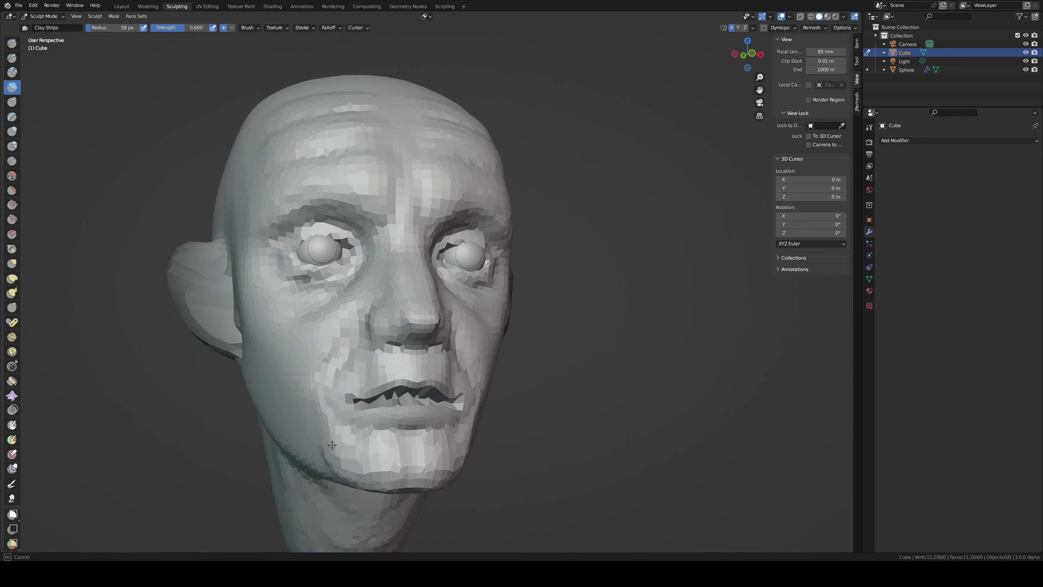
{"action": "middle_click_drag", "start_coordinate": [352, 394], "coordinate": [344, 385]}
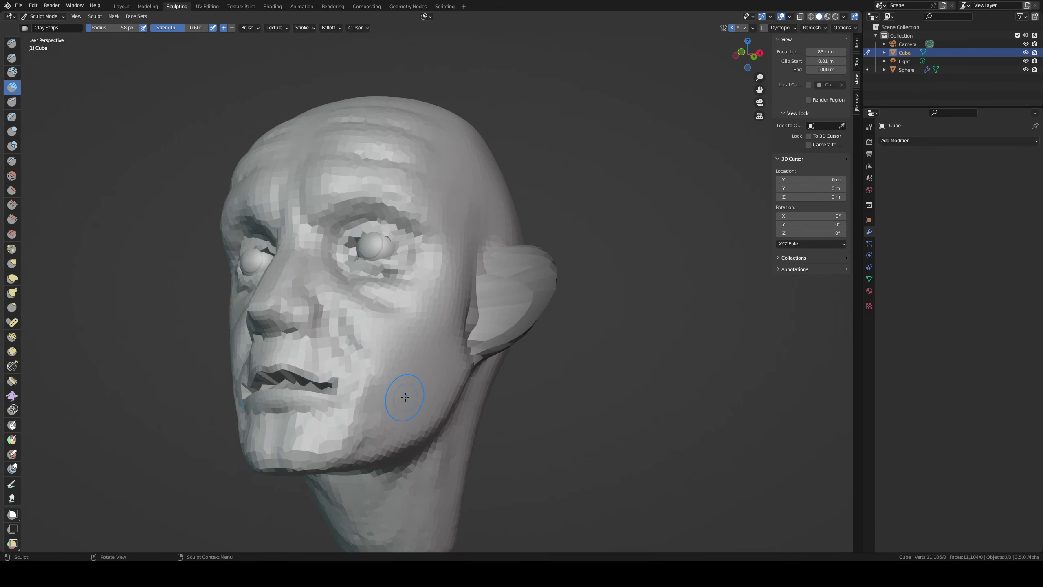
- Sculpt a crease down the cheek and build up the cheek with Clay Strips strokes
{"action": "key", "text": "shift+x"}
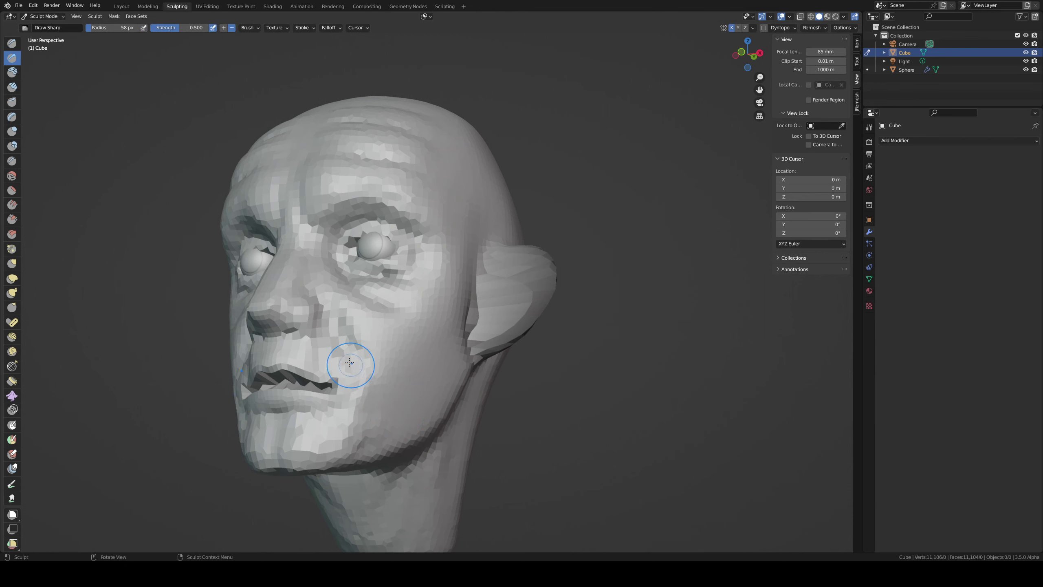
{"action": "key", "text": "c"}
{"action": "left_click_drag", "start_coordinate": [416, 448], "coordinate": [411, 361]}
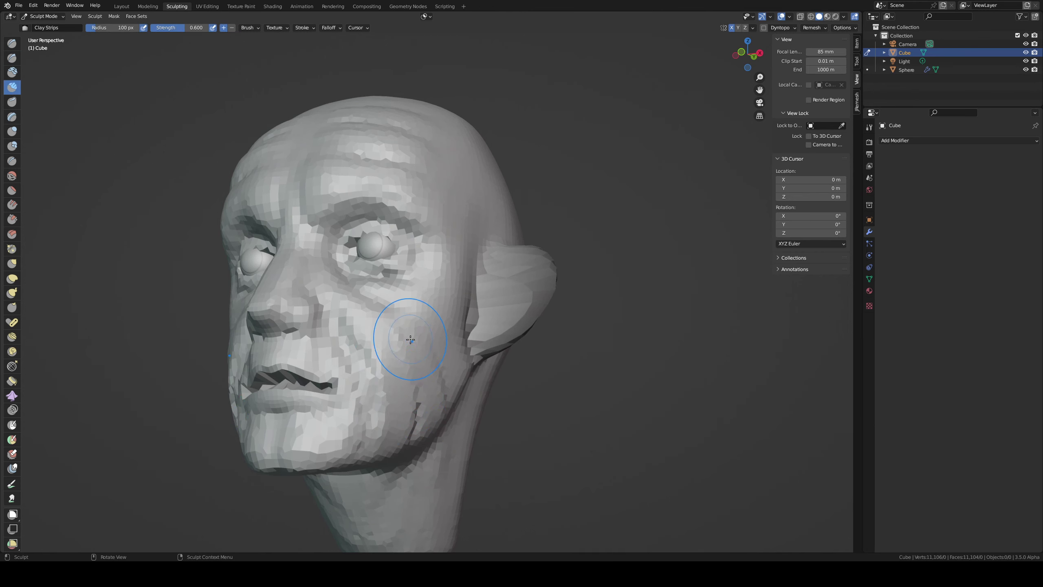
{"action": "mouse_move", "coordinate": [410, 339]}
{"action": "middle_mouse_down"}
{"action": "mouse_move", "coordinate": [397, 388]}
{"action": "mouse_move", "coordinate": [344, 370]}
{"action": "middle_mouse_up"}
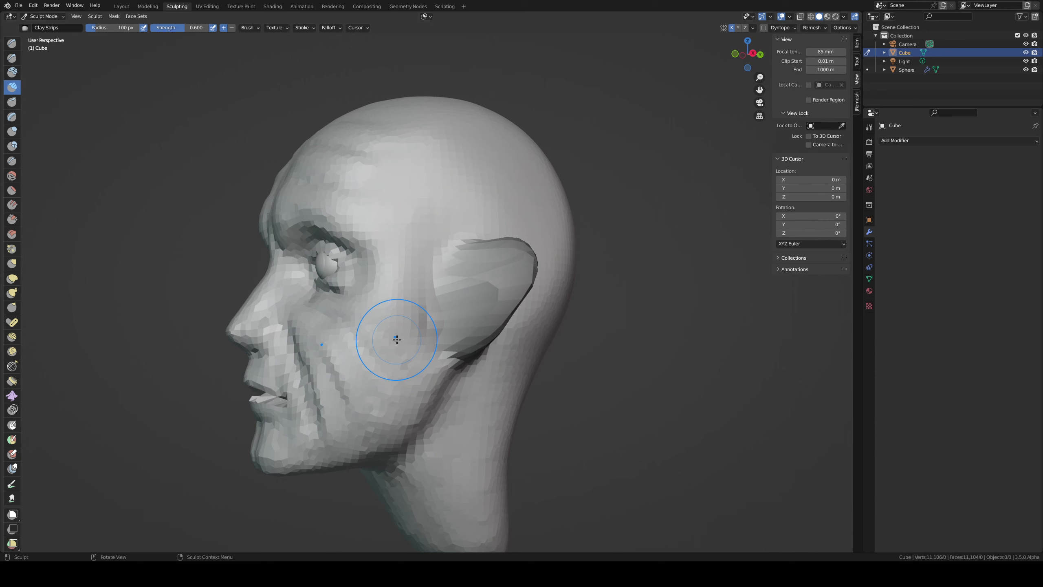
{"action": "key", "text": "shift+x"}
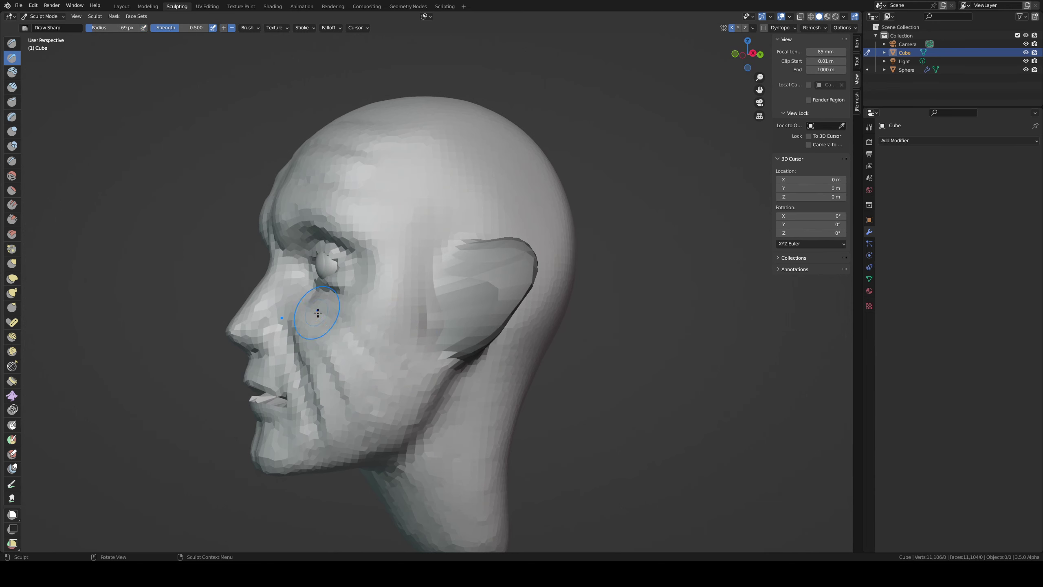
{"action": "key", "text": "c"}
{"action": "mouse_move", "coordinate": [381, 332]}
{"action": "left_mouse_down"}
{"action": "mouse_move", "coordinate": [341, 316]}
{"action": "mouse_move", "coordinate": [417, 360]}
{"action": "left_mouse_up"}
- Carve sharp Draw Sharp lines along the jawline
{"action": "key", "text": "shift+x"}
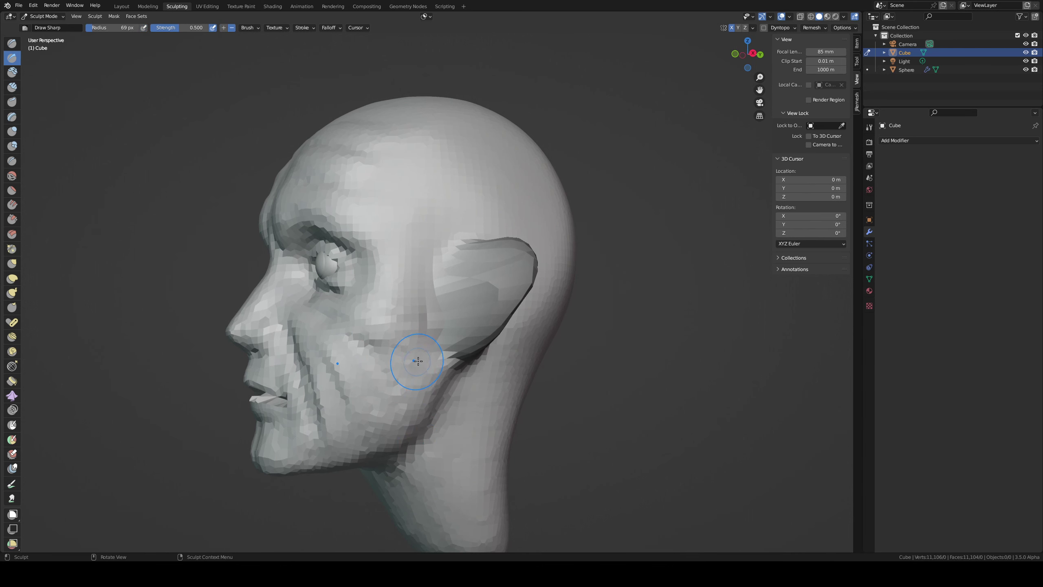
{"action": "left_click_drag", "start_coordinate": [425, 415], "coordinate": [427, 440]}
{"action": "mouse_move", "coordinate": [423, 394]}
{"action": "left_mouse_down"}
{"action": "mouse_move", "coordinate": [429, 443]}
{"action": "mouse_move", "coordinate": [390, 456]}
{"action": "mouse_move", "coordinate": [394, 485]}
{"action": "left_mouse_up"}
{"action": "key", "text": "KP_3"}
- Pull the jaw downward below the cheek with the Grab brush
{"action": "key", "text": "g"}
{"action": "left_click_drag", "start_coordinate": [395, 360], "coordinate": [408, 349]}
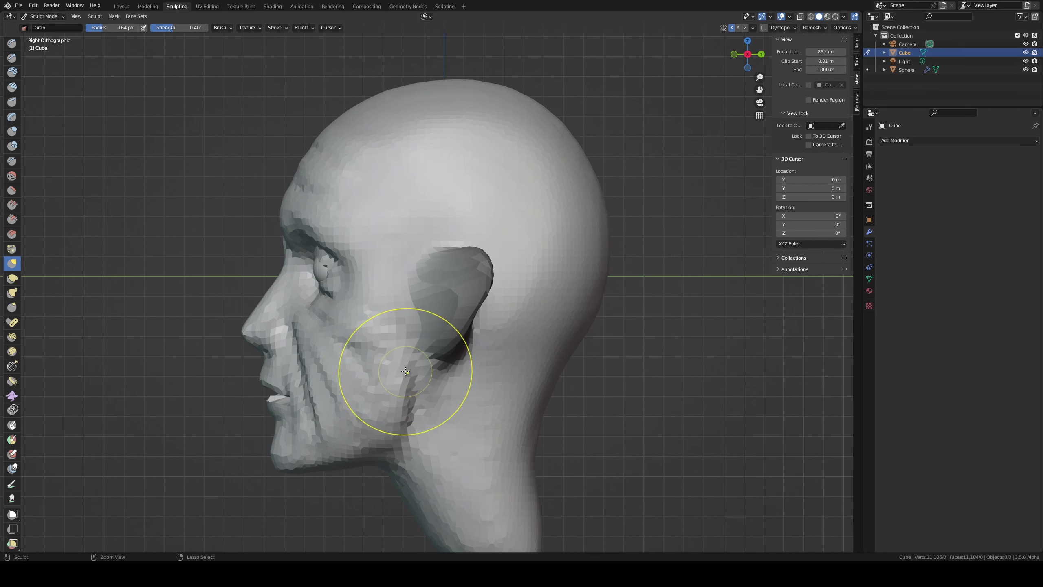
{"action": "middle_click_drag", "start_coordinate": [407, 349], "coordinate": [437, 270], "text": "shift"}
{"action": "mouse_move", "coordinate": [411, 384]}
{"action": "left_mouse_down"}
{"action": "mouse_move", "coordinate": [397, 394]}
{"action": "mouse_move", "coordinate": [442, 454]}
{"action": "mouse_move", "coordinate": [442, 489]}
{"action": "mouse_move", "coordinate": [466, 478]}
{"action": "mouse_move", "coordinate": [485, 490]}
{"action": "mouse_move", "coordinate": [443, 556]}
{"action": "mouse_move", "coordinate": [497, 514]}
{"action": "mouse_move", "coordinate": [562, 534]}
{"action": "left_mouse_up"}
{"action": "key", "text": "f"}
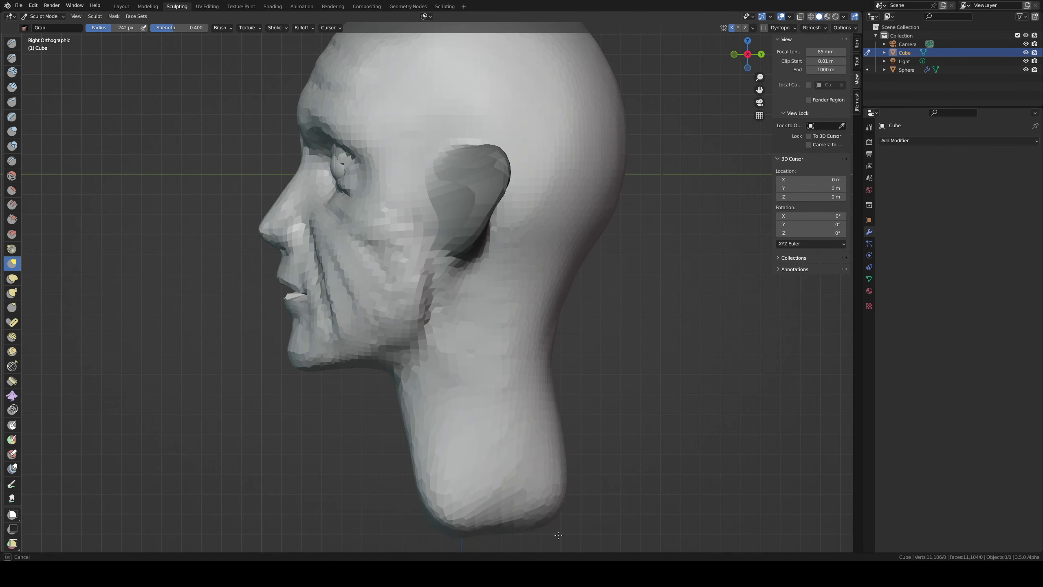
- Shape the bottom of the neck and pull the chin down, filling its underside
{"action": "middle_click_drag", "start_coordinate": [432, 418], "coordinate": [405, 438]}
{"action": "mouse_move", "coordinate": [405, 438]}
{"action": "left_mouse_down"}
{"action": "mouse_move", "coordinate": [376, 468]}
{"action": "mouse_move", "coordinate": [372, 419]}
{"action": "left_mouse_up"}
{"action": "middle_click_drag", "start_coordinate": [372, 419], "coordinate": [353, 375]}
{"action": "key", "text": "f"}
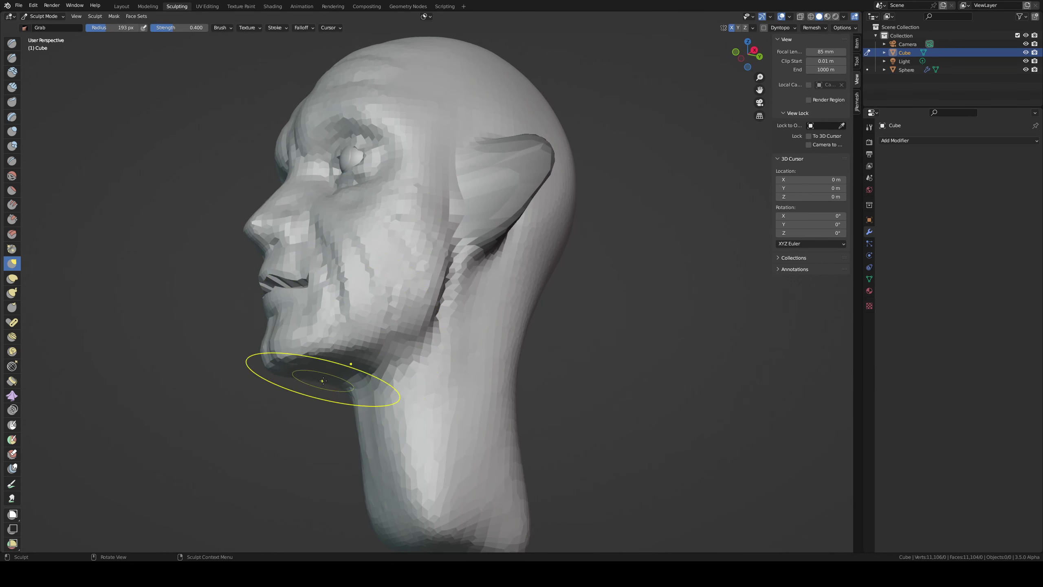
{"action": "left_click", "coordinate": [354, 374]}
{"action": "mouse_move", "coordinate": [354, 375]}
{"action": "left_mouse_down"}
{"action": "mouse_move", "coordinate": [329, 382]}
{"action": "mouse_move", "coordinate": [419, 373]}
{"action": "left_mouse_up"}
{"action": "mouse_move", "coordinate": [418, 372]}
{"action": "middle_mouse_down"}
{"action": "mouse_move", "coordinate": [430, 338]}
{"action": "mouse_move", "coordinate": [422, 354]}
{"action": "mouse_move", "coordinate": [396, 338]}
{"action": "mouse_move", "coordinate": [423, 363]}
{"action": "mouse_move", "coordinate": [344, 315]}
{"action": "mouse_move", "coordinate": [326, 222]}
{"action": "middle_mouse_up"}
{"action": "scroll", "coordinate": [396, 338], "scroll_direction": "down", "scroll_amount": 3}
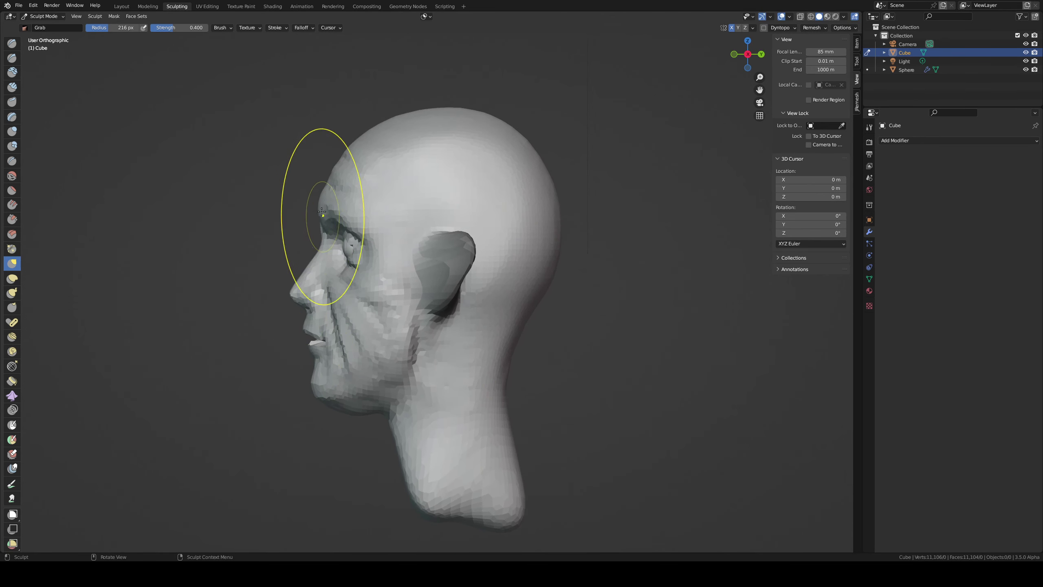
- Enlarge the Grab brush step by step through 189 and 251 px to 280 px
{"action": "key", "text": "f"}
{"action": "left_click", "coordinate": [339, 209]}
{"action": "key", "text": "f"}
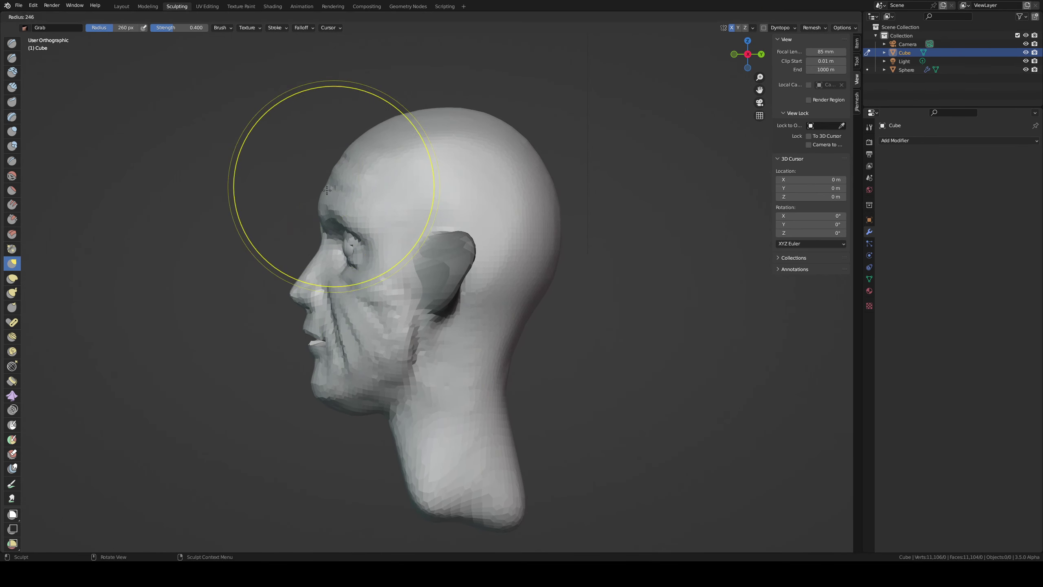
{"action": "left_click", "coordinate": [305, 209]}
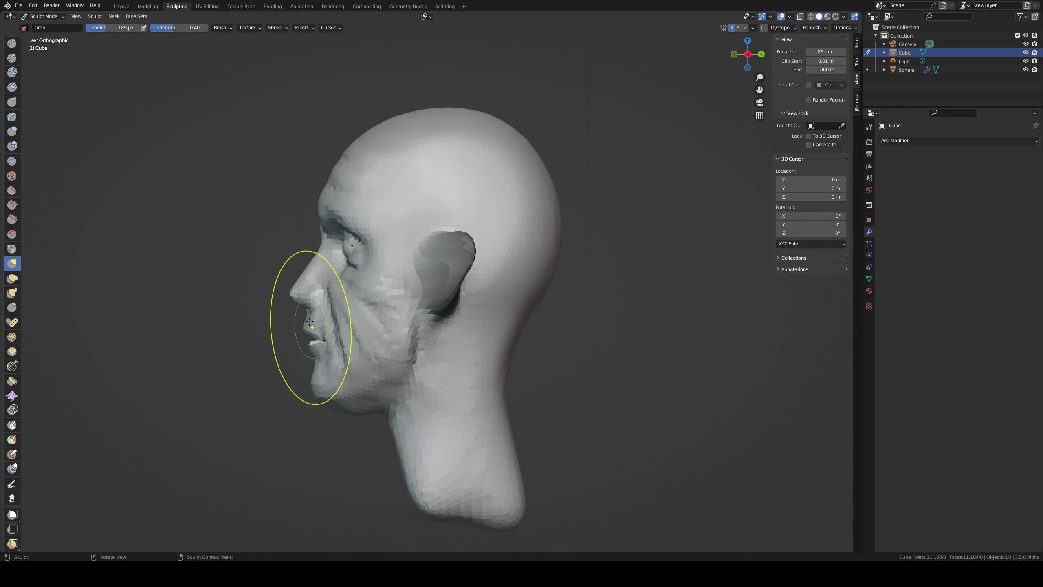
{"action": "key", "text": "f"}
{"action": "left_click", "coordinate": [325, 259]}
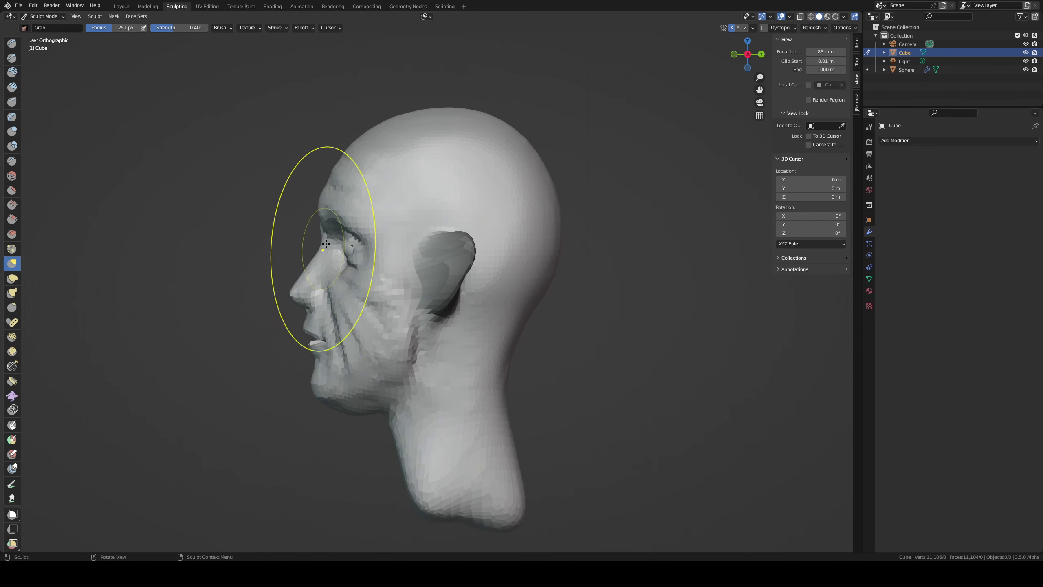
{"action": "key", "text": "f"}
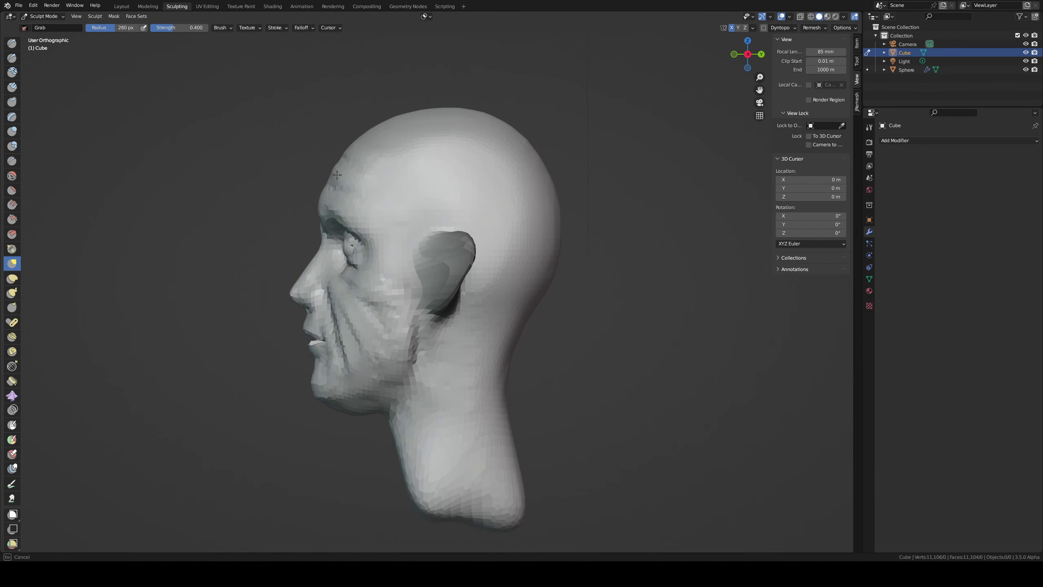
{"action": "left_click", "coordinate": [337, 174]}
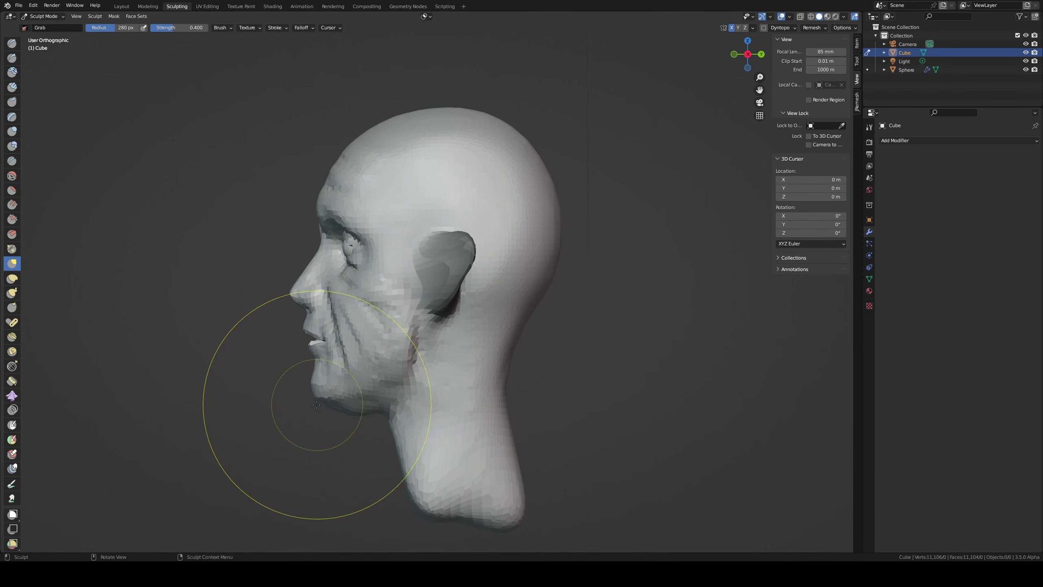
- In right side view, pull the chin down and back with 349 px then 259 px brushes
{"action": "key", "text": "KP_3"}
{"action": "key", "text": "f"}
{"action": "left_click", "coordinate": [296, 349]}
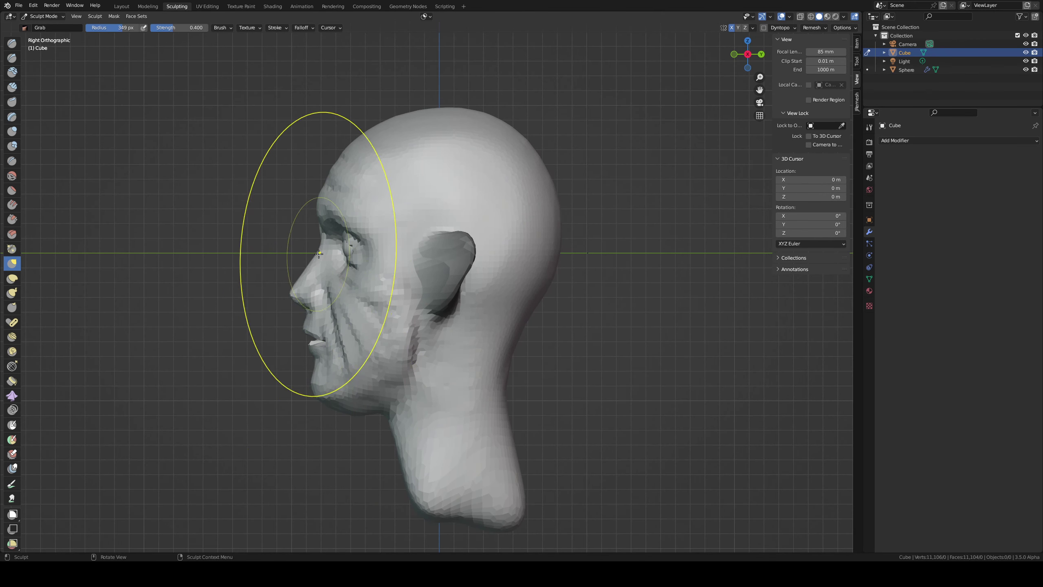
{"action": "left_click_drag", "start_coordinate": [339, 396], "coordinate": [345, 402]}
{"action": "key", "text": "f"}
{"action": "left_click", "coordinate": [409, 426]}
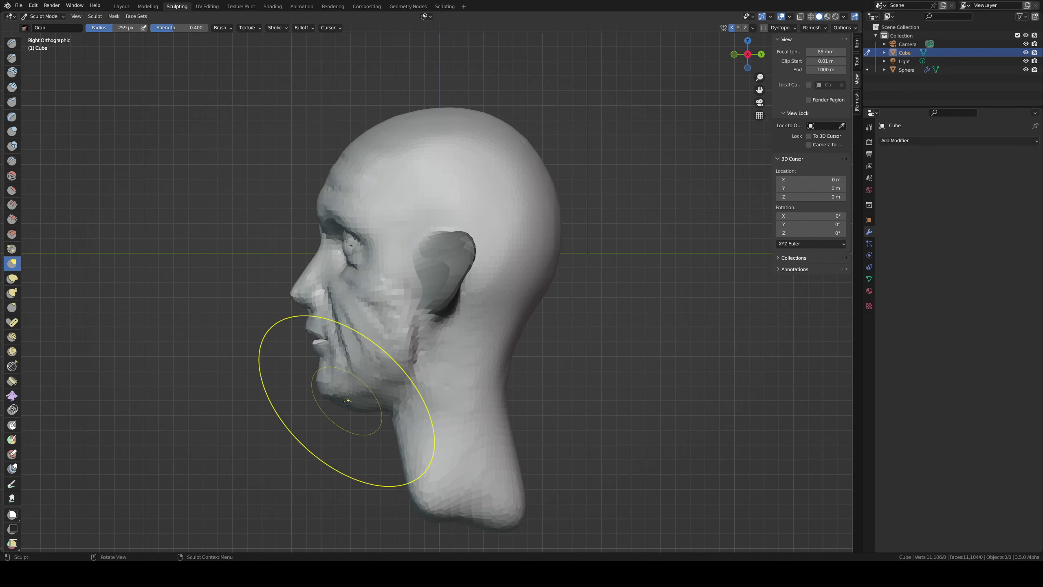
{"action": "left_click_drag", "start_coordinate": [338, 397], "coordinate": [333, 398]}
{"action": "mouse_move", "coordinate": [349, 267]}
{"action": "middle_mouse_down"}
{"action": "mouse_move", "coordinate": [482, 259]}
{"action": "mouse_move", "coordinate": [465, 257]}
{"action": "middle_mouse_up"}
- Add Clay Strips ridges along the right jaw and down the neck with a 76 px brush
{"action": "middle_click_drag", "start_coordinate": [391, 345], "coordinate": [386, 345]}
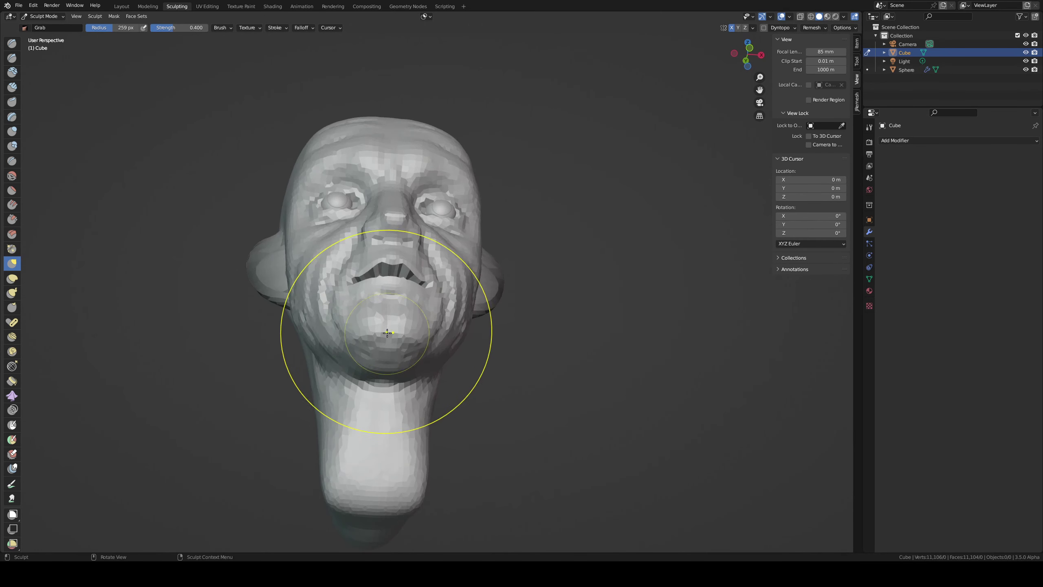
{"action": "key", "text": "f"}
{"action": "left_click", "coordinate": [360, 335]}
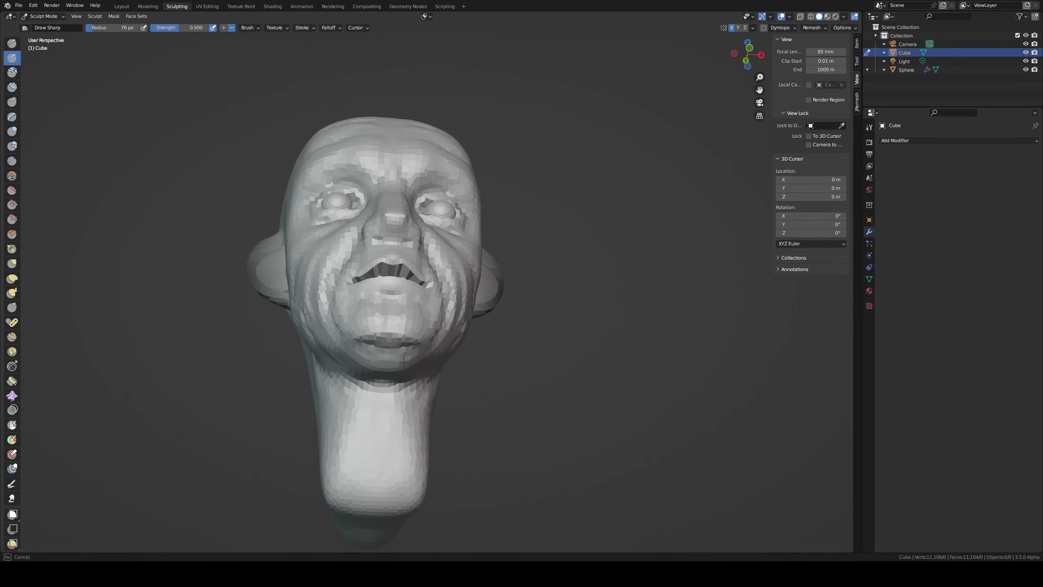
{"action": "middle_click_drag", "start_coordinate": [320, 361], "coordinate": [318, 373]}
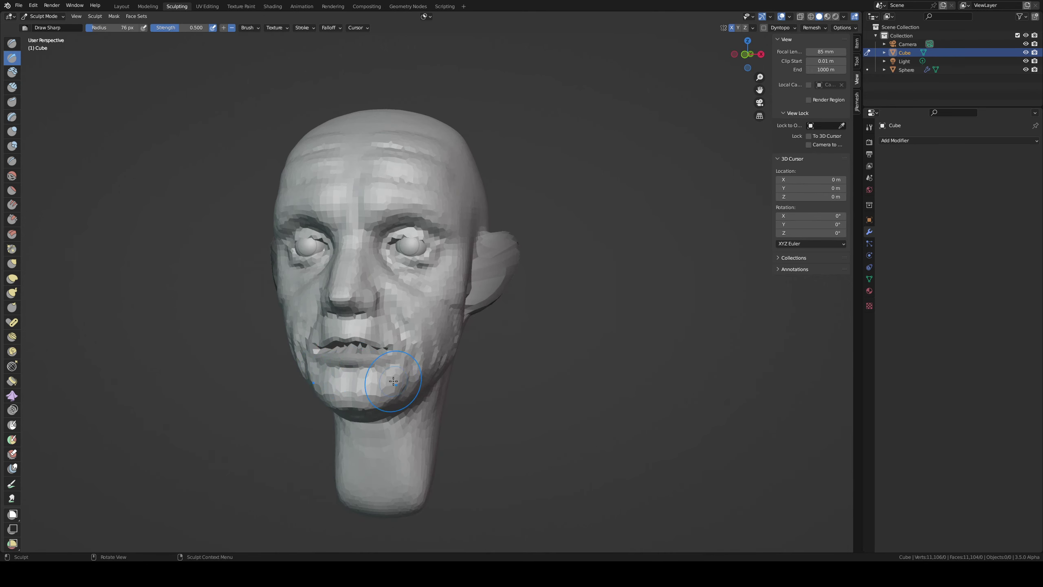
{"action": "middle_click_drag", "start_coordinate": [393, 381], "coordinate": [368, 364]}
{"action": "key", "text": "c"}
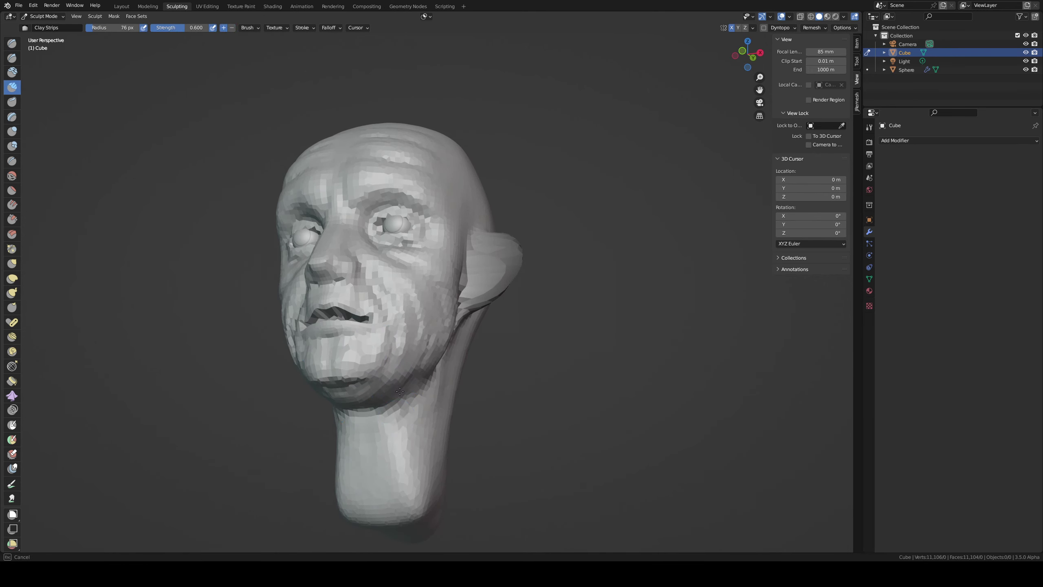
{"action": "left_click_drag", "start_coordinate": [400, 390], "coordinate": [434, 462]}
{"action": "left_click_drag", "start_coordinate": [369, 408], "coordinate": [381, 493]}
{"action": "mouse_move", "coordinate": [353, 436]}
{"action": "left_mouse_down"}
{"action": "mouse_move", "coordinate": [349, 505]}
{"action": "mouse_move", "coordinate": [339, 510]}
{"action": "left_mouse_up"}
{"action": "left_click_drag", "start_coordinate": [394, 444], "coordinate": [415, 519]}
- Enlarge the brush to 110 px and return to a zoomed front view of the face
{"action": "key", "text": "f"}
{"action": "left_click", "coordinate": [408, 423]}
{"action": "middle_click_drag", "start_coordinate": [407, 424], "coordinate": [459, 384]}
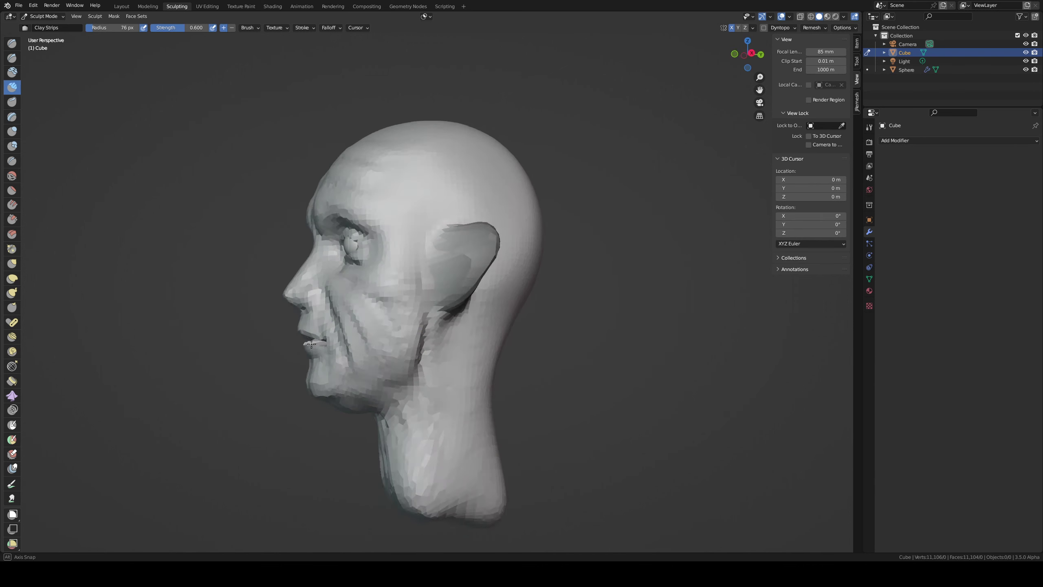
{"action": "middle_click_drag", "start_coordinate": [471, 347], "coordinate": [457, 322]}
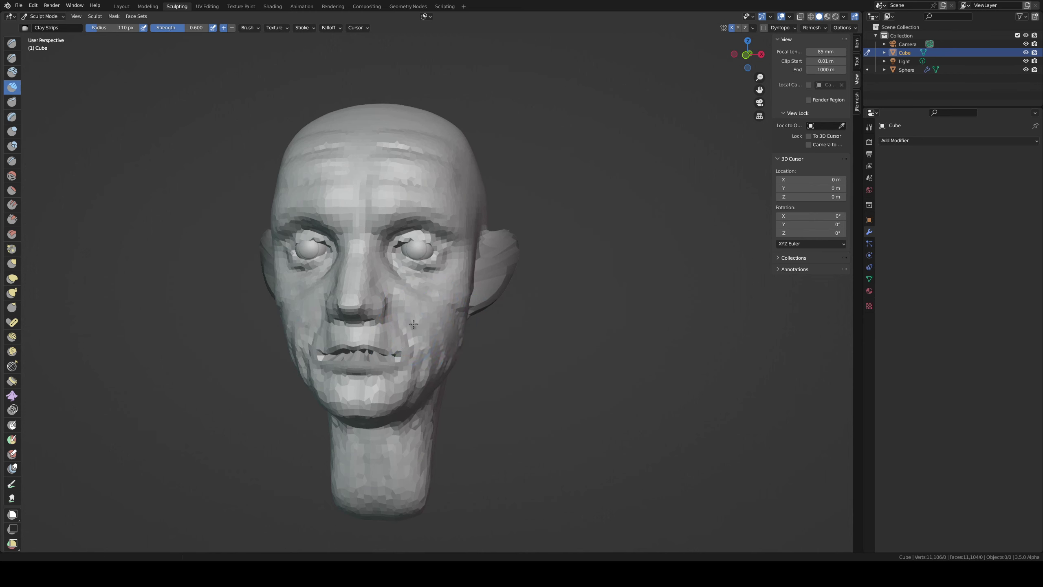
{"action": "scroll", "coordinate": [421, 314], "scroll_direction": "up", "scroll_amount": 2}
- Nudge the nose bridge and eye-socket area into shape with a smaller Grab brush
{"action": "key", "text": "g"}
{"action": "key", "text": "f"}
{"action": "left_click", "coordinate": [374, 299]}
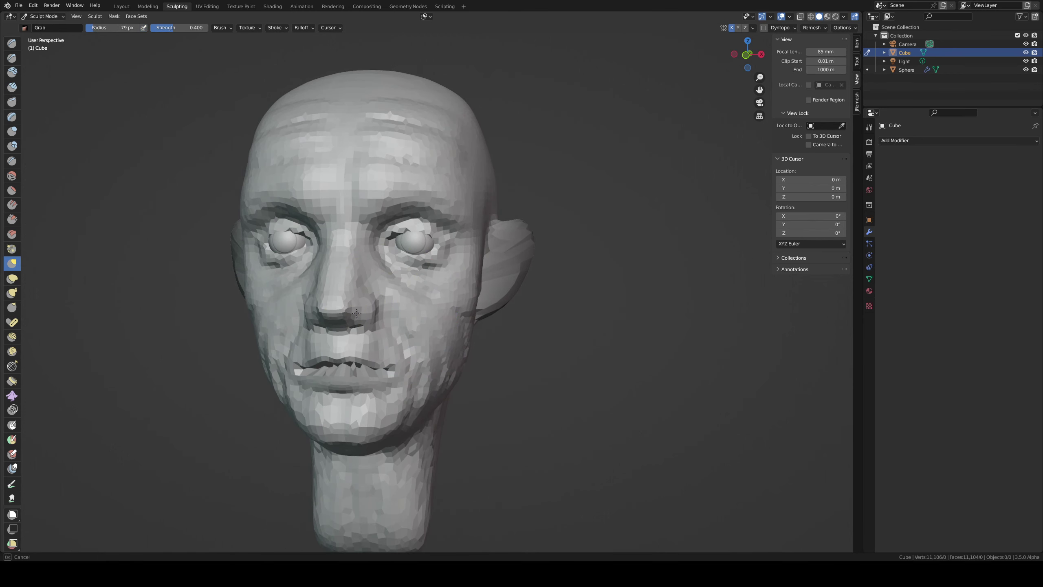
{"action": "mouse_move", "coordinate": [374, 299]}
{"action": "left_mouse_down"}
{"action": "mouse_move", "coordinate": [366, 316]}
{"action": "mouse_move", "coordinate": [371, 307]}
{"action": "left_mouse_up"}
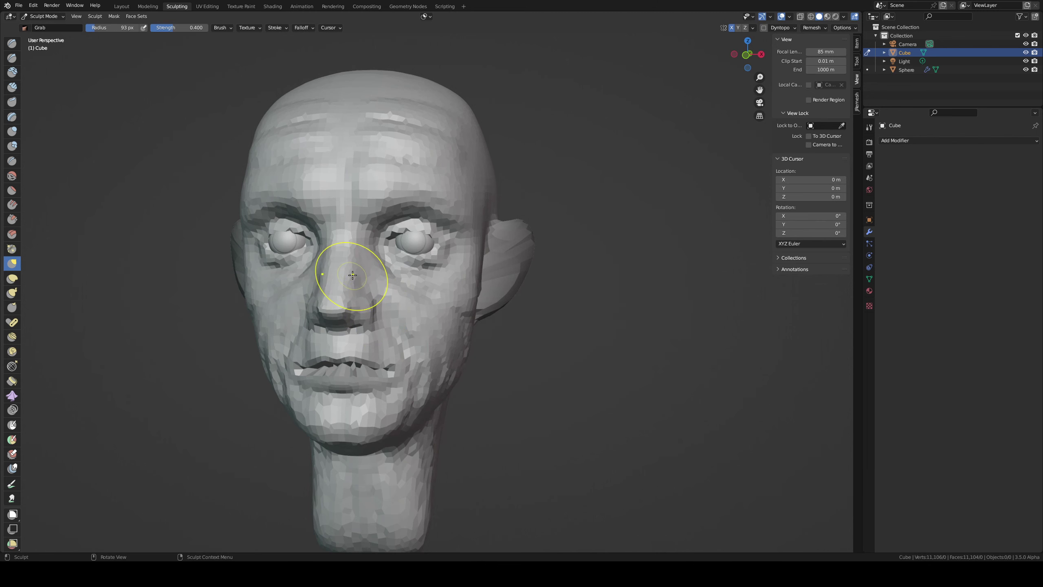
{"action": "middle_click_drag", "start_coordinate": [355, 246], "coordinate": [296, 238]}
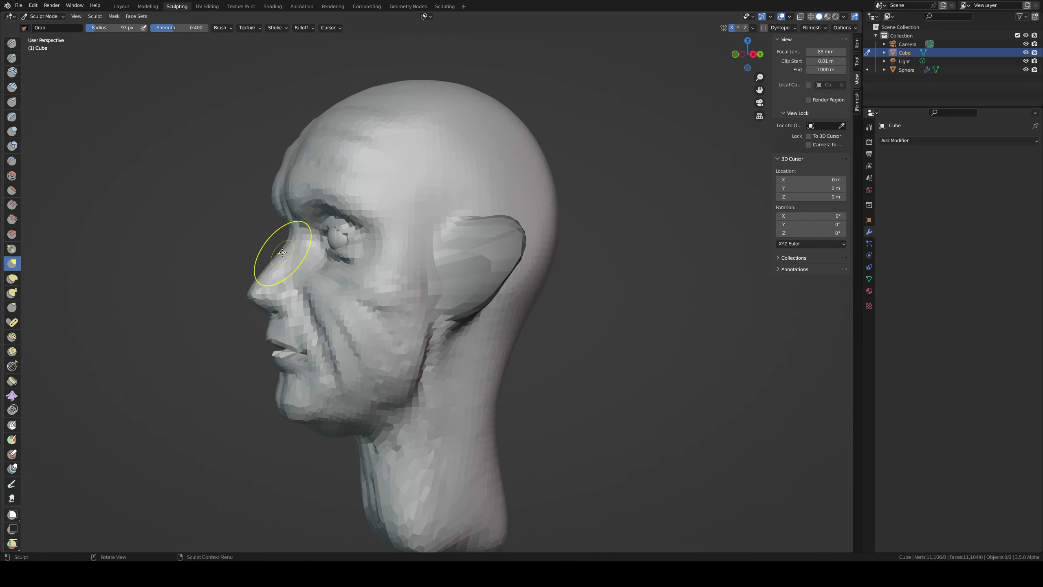
{"action": "mouse_move", "coordinate": [303, 233]}
{"action": "middle_mouse_down"}
{"action": "mouse_move", "coordinate": [353, 252]}
{"action": "mouse_move", "coordinate": [396, 245]}
{"action": "mouse_move", "coordinate": [357, 237]}
{"action": "middle_mouse_up"}
{"action": "left_click", "coordinate": [12, 58]}
{"action": "key", "text": "g"}
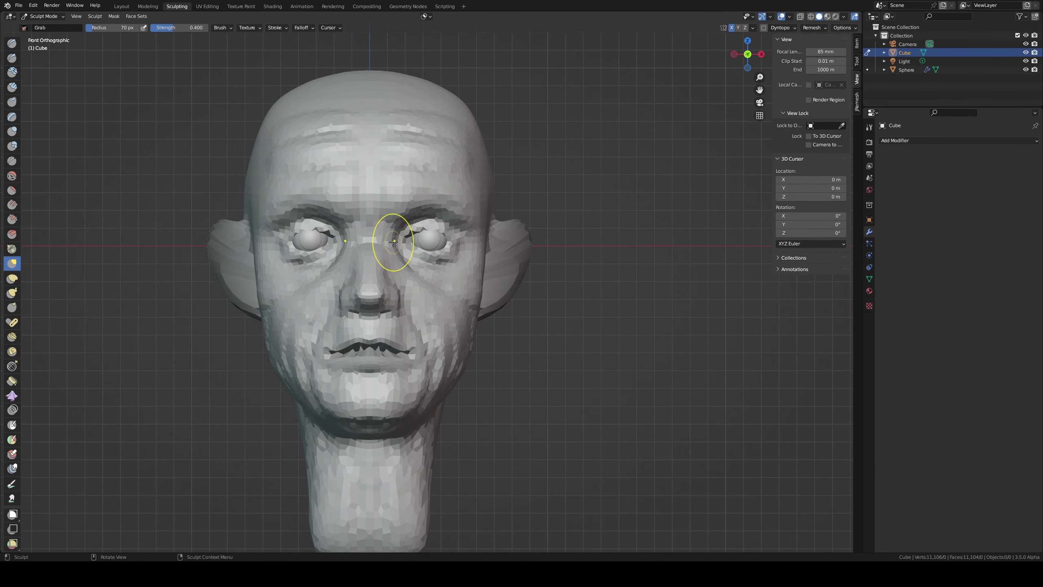
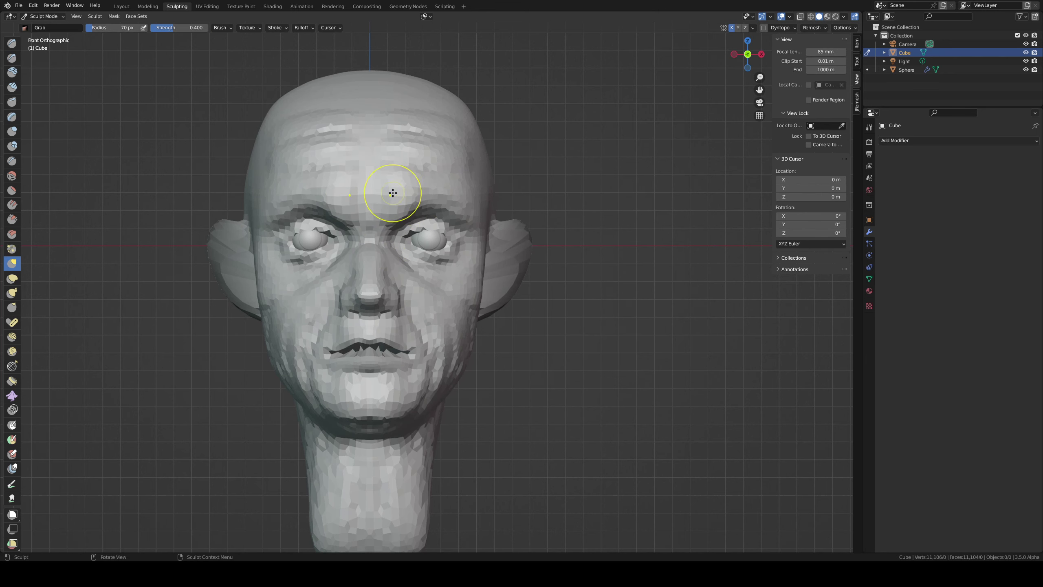
- Switch to the Clay Strips brush and shrink it to a 63 px radius
{"action": "middle_click_drag", "start_coordinate": [393, 192], "coordinate": [342, 252]}
{"action": "key", "text": "i"}
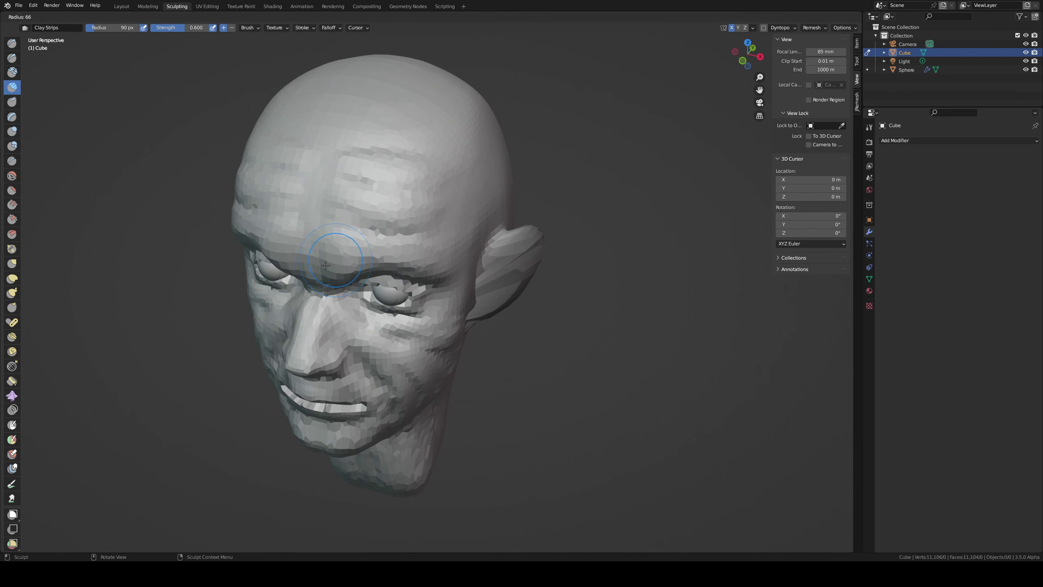
{"action": "key", "text": "f"}
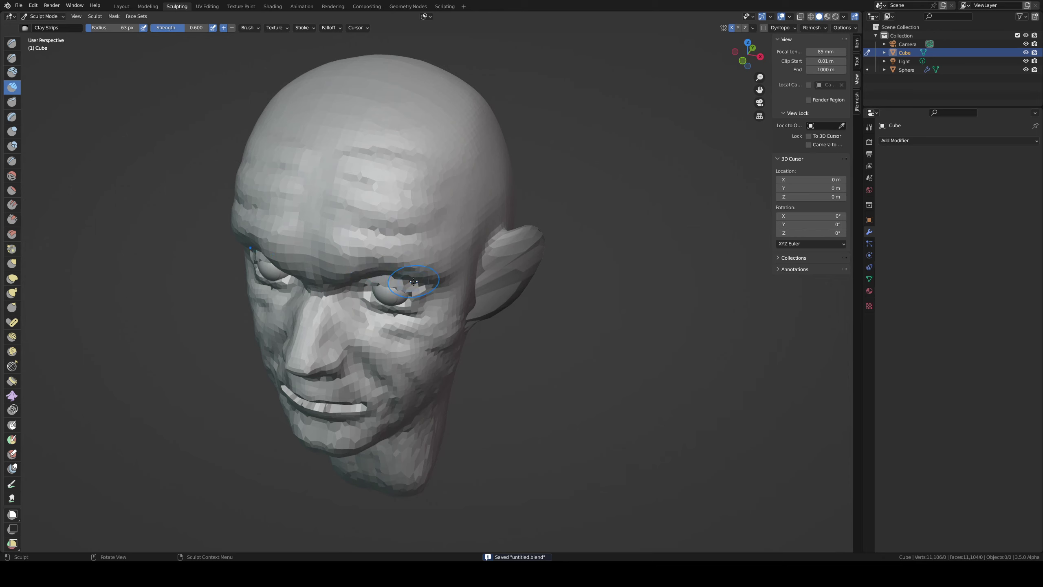
- Voxel remesh the head, then undo it to keep the smoother sculpt
{"action": "mouse_move", "coordinate": [413, 281]}
{"action": "middle_mouse_down"}
{"action": "mouse_move", "coordinate": [394, 287]}
{"action": "mouse_move", "coordinate": [435, 300]}
{"action": "mouse_move", "coordinate": [415, 309]}
{"action": "middle_mouse_up"}
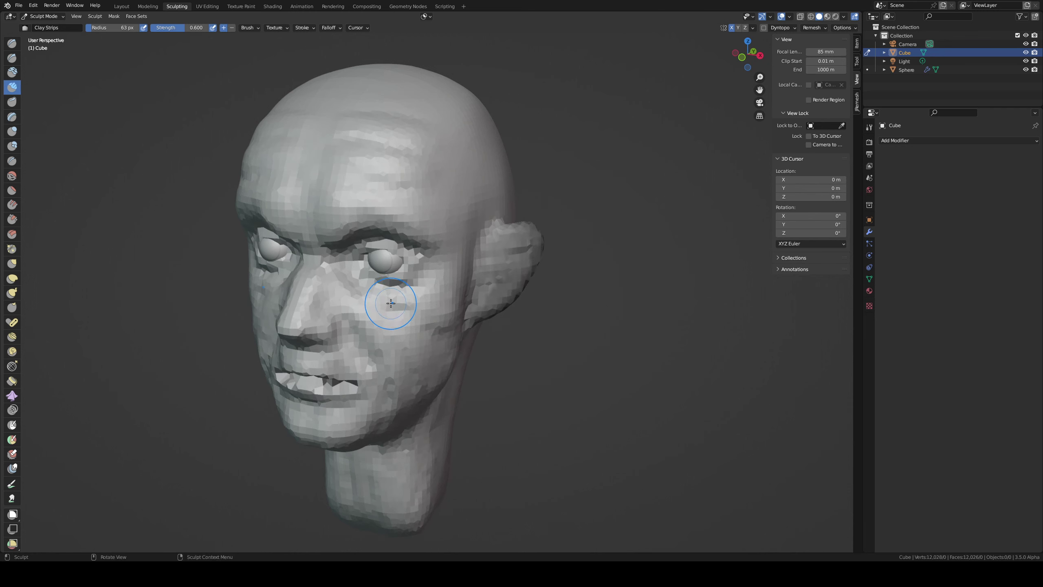
{"action": "middle_click_drag", "start_coordinate": [392, 300], "coordinate": [367, 272]}
{"action": "key", "text": "ctrl+r"}
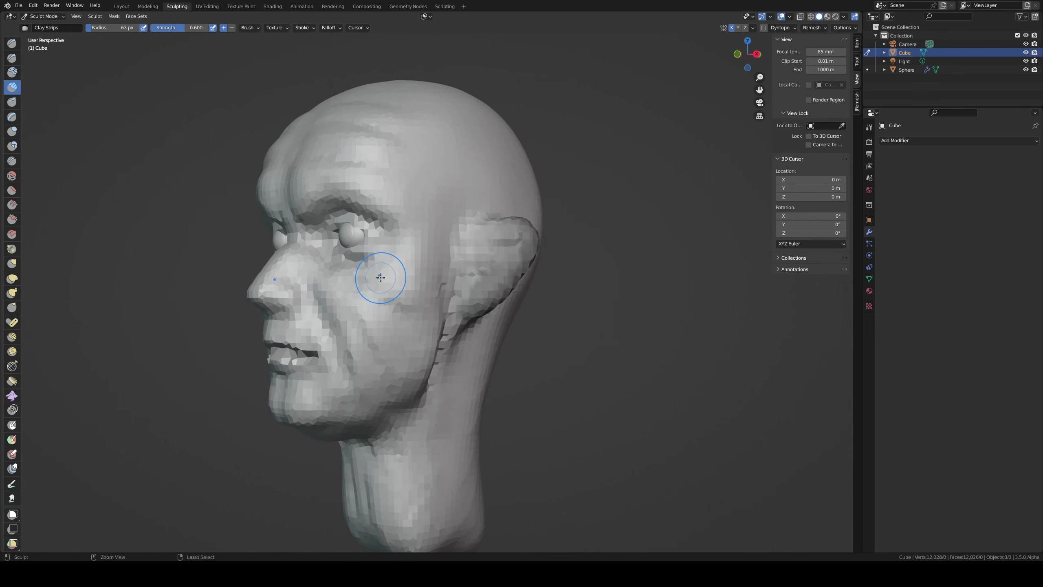
{"action": "key", "text": "ctrl+z"}
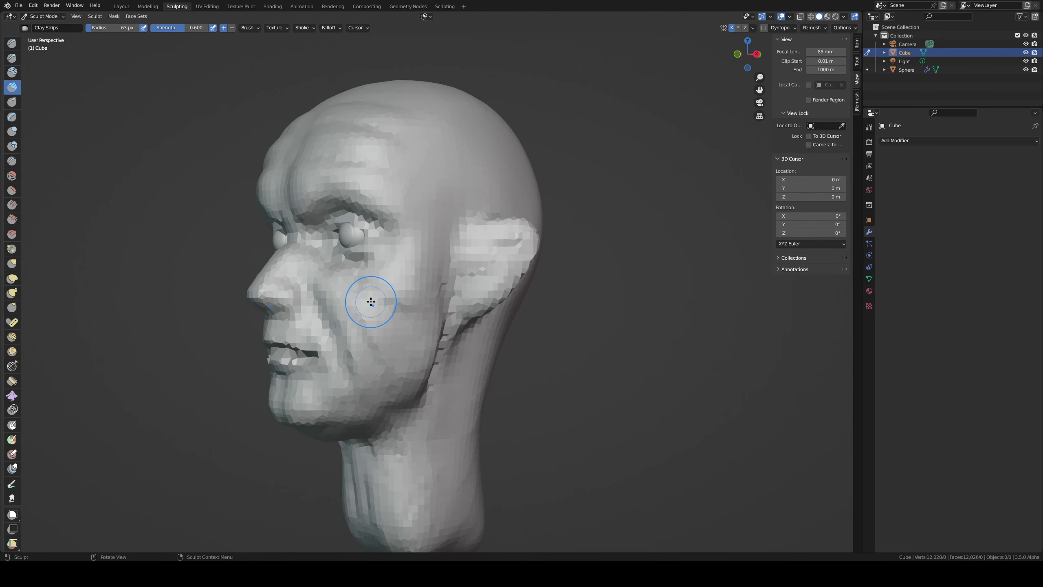
- Set the voxel size to about 0.016 m and remesh the head to 84,402 vertices
{"action": "key", "text": "r"}
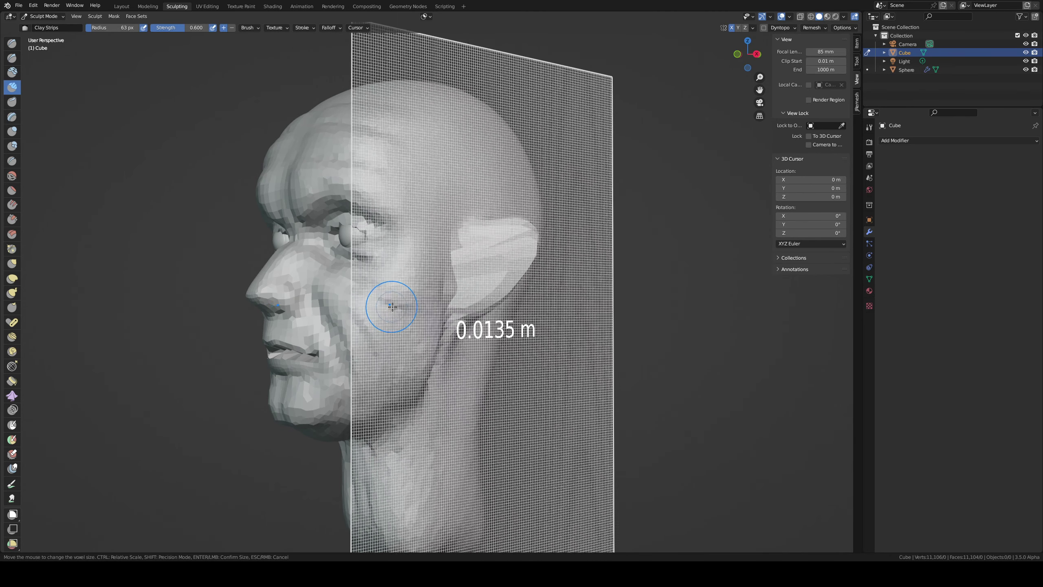
{"action": "left_click", "coordinate": [401, 310]}
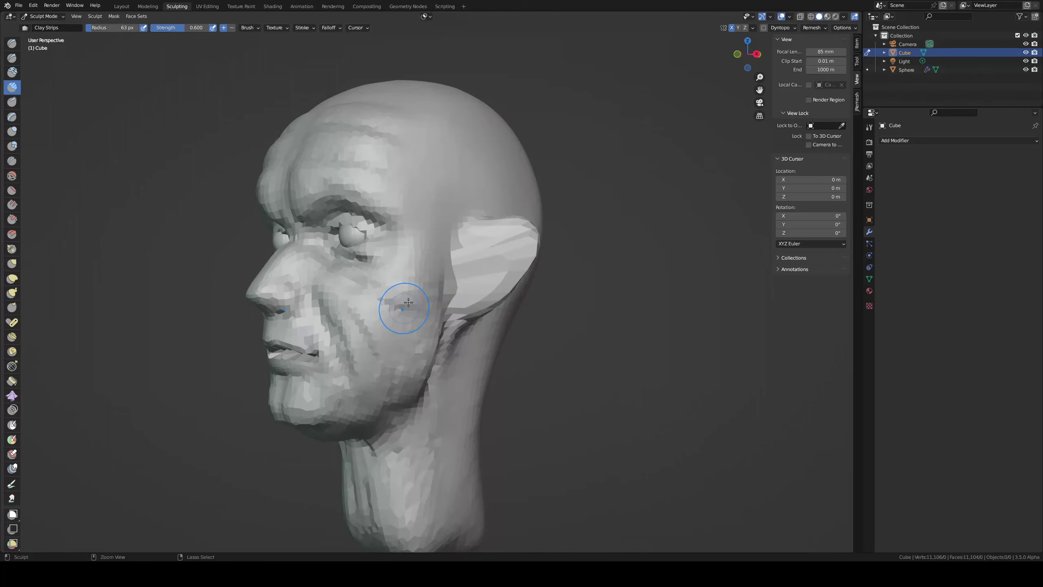
{"action": "middle_click_drag", "start_coordinate": [421, 287], "coordinate": [457, 288]}
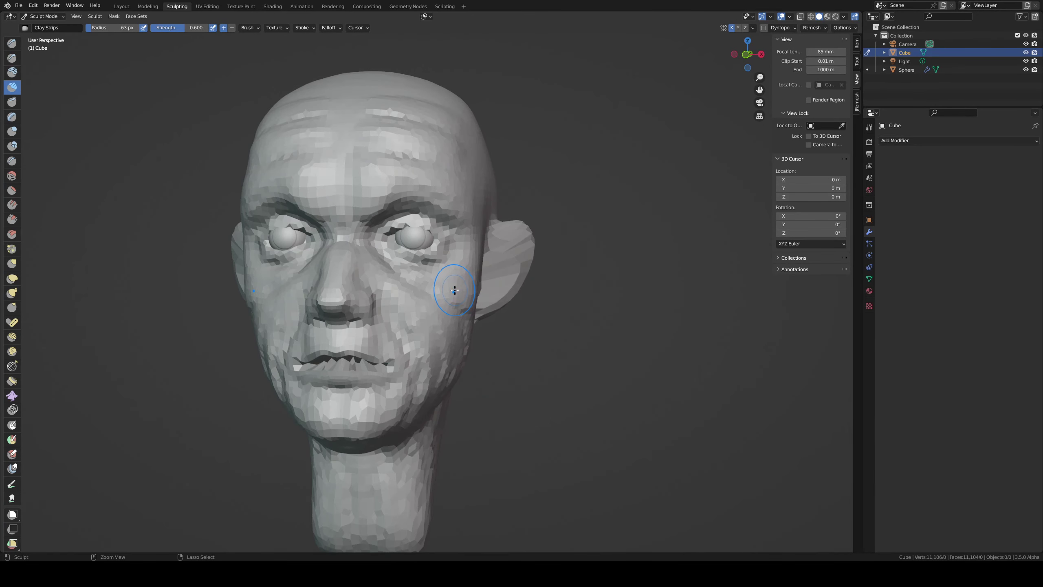
{"action": "key", "text": "r"}
{"action": "left_click", "coordinate": [439, 300]}
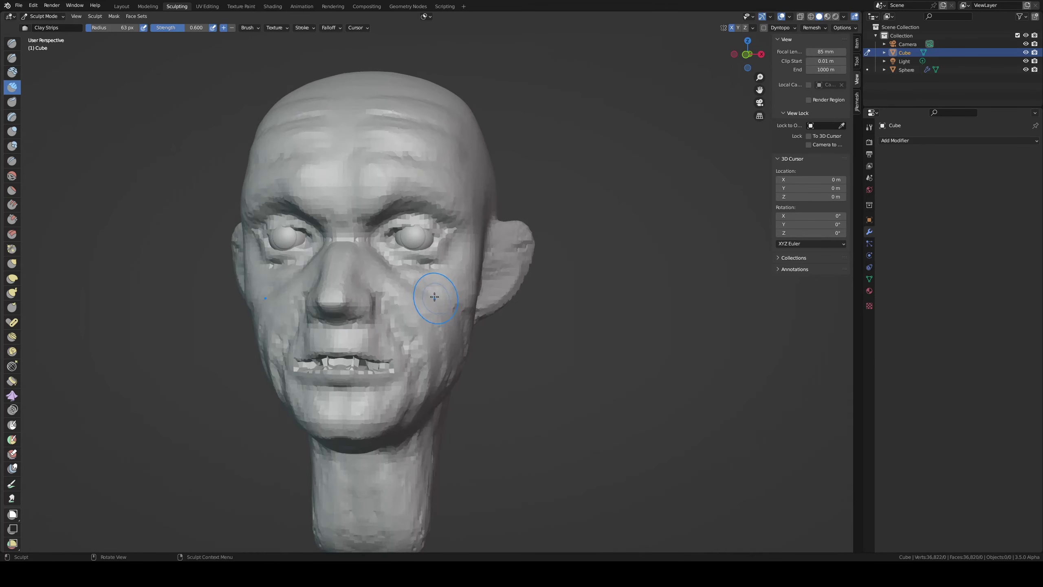
{"action": "key", "text": "r"}
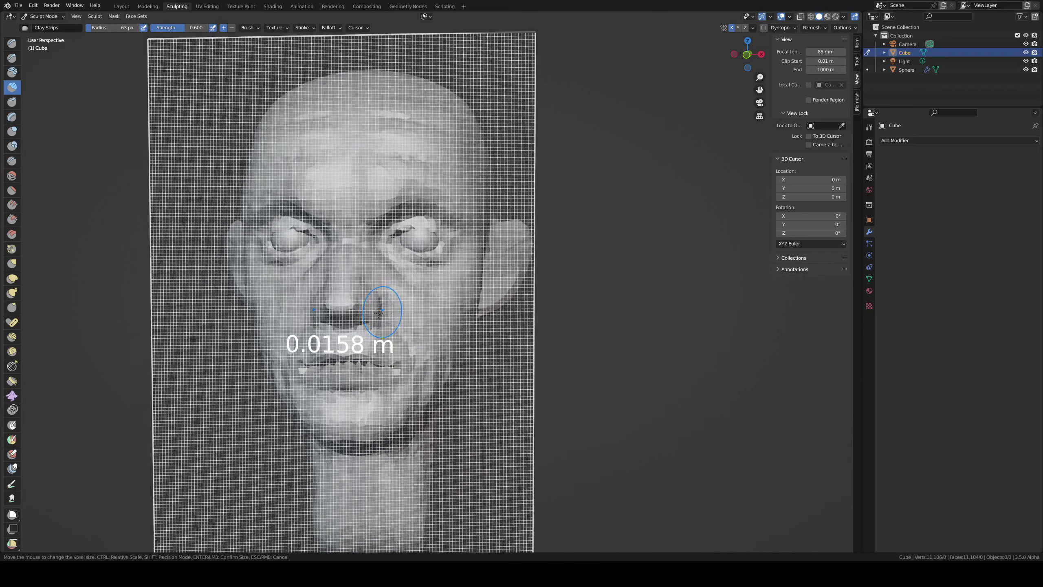
{"action": "left_click", "coordinate": [407, 303]}
- Zoom in on the head and shrink the brush to 43 px
{"action": "scroll", "coordinate": [387, 325], "scroll_direction": "up", "scroll_amount": 2}
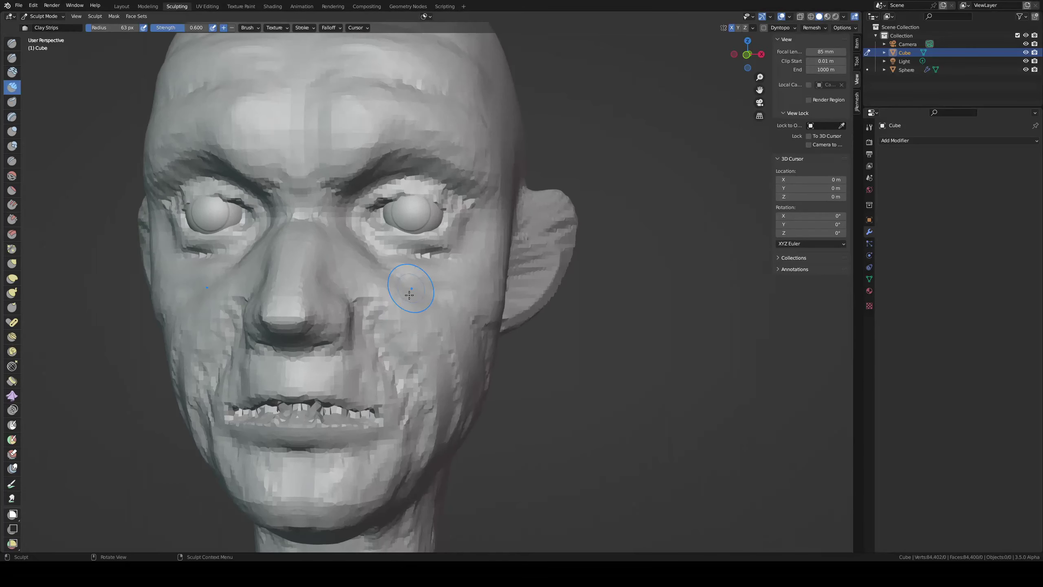
{"action": "scroll", "coordinate": [408, 279], "scroll_direction": "up", "scroll_amount": 2}
{"action": "key", "text": "bracketleft"}
{"action": "key", "text": "bracketleft"}
{"action": "key", "text": "bracketleft"}
- With Draw Sharp, crease between the lips, the groove under the nose, and beside it
{"action": "key", "text": "x"}
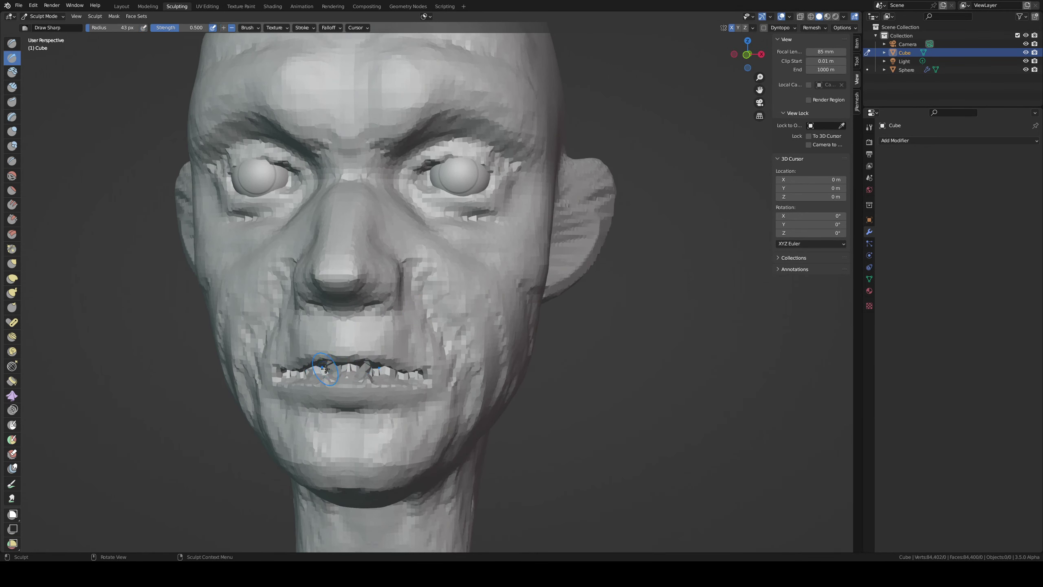
{"action": "mouse_move", "coordinate": [325, 371]}
{"action": "left_mouse_down"}
{"action": "mouse_move", "coordinate": [305, 373]}
{"action": "mouse_move", "coordinate": [389, 376]}
{"action": "left_mouse_up"}
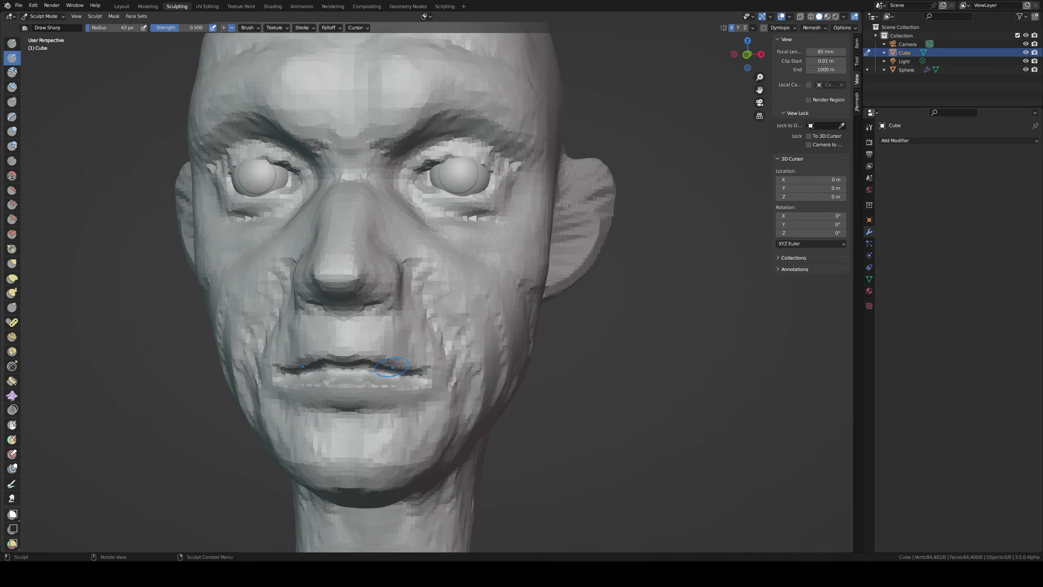
{"action": "middle_click_drag", "start_coordinate": [387, 363], "coordinate": [430, 332]}
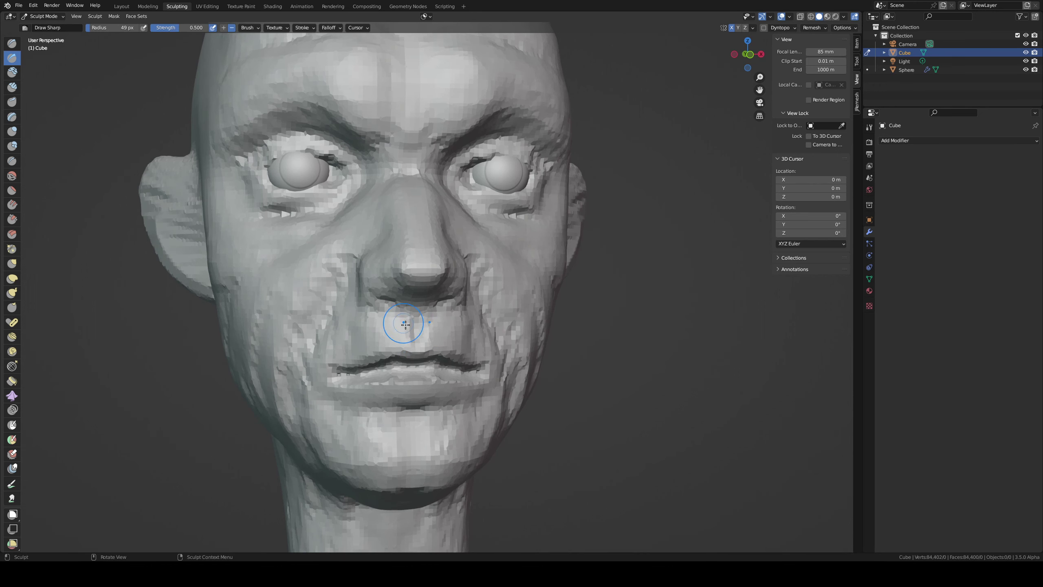
{"action": "left_click_drag", "start_coordinate": [415, 339], "coordinate": [420, 299]}
{"action": "middle_click_drag", "start_coordinate": [420, 299], "coordinate": [349, 291]}
{"action": "mouse_move", "coordinate": [350, 291]}
{"action": "left_mouse_down"}
{"action": "mouse_move", "coordinate": [344, 332]}
{"action": "mouse_move", "coordinate": [345, 319]}
{"action": "left_mouse_up"}
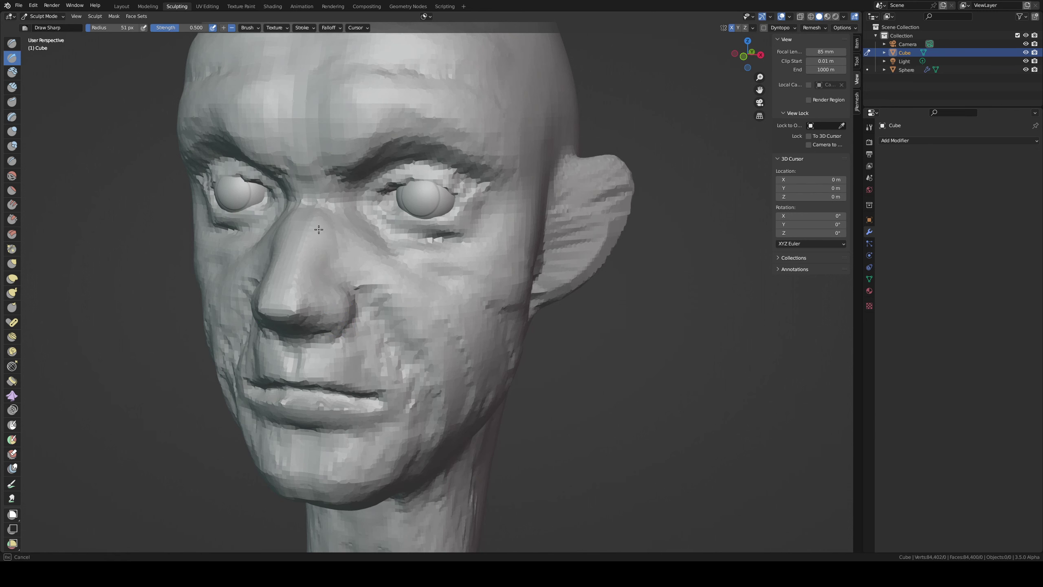
- Enlarge the brush to 108 px and reshape the right side of the nose bridge
{"action": "left_click_drag", "start_coordinate": [319, 229], "coordinate": [314, 244]}
{"action": "key", "text": "f"}
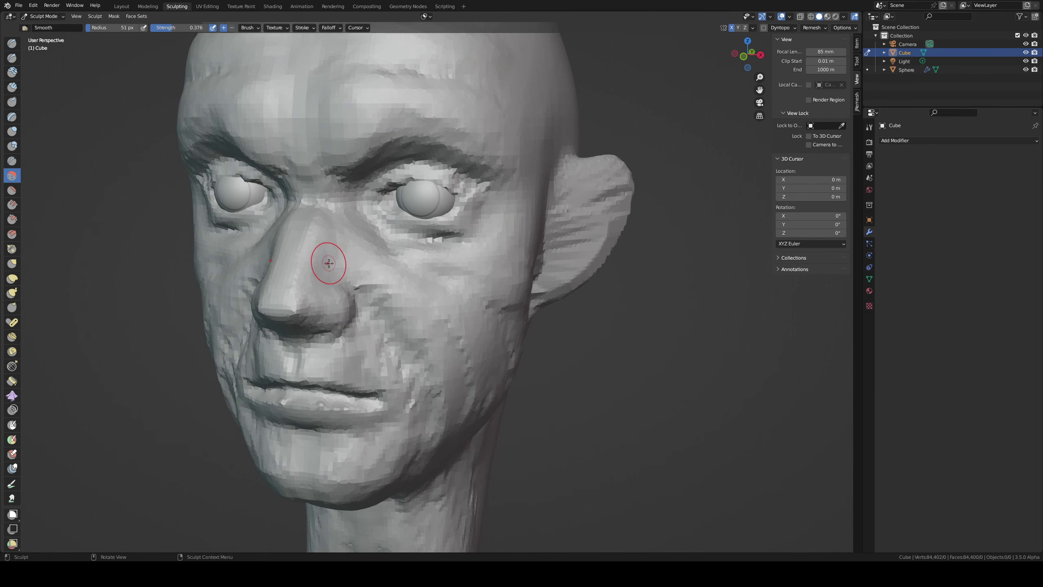
{"action": "left_click", "coordinate": [344, 232]}
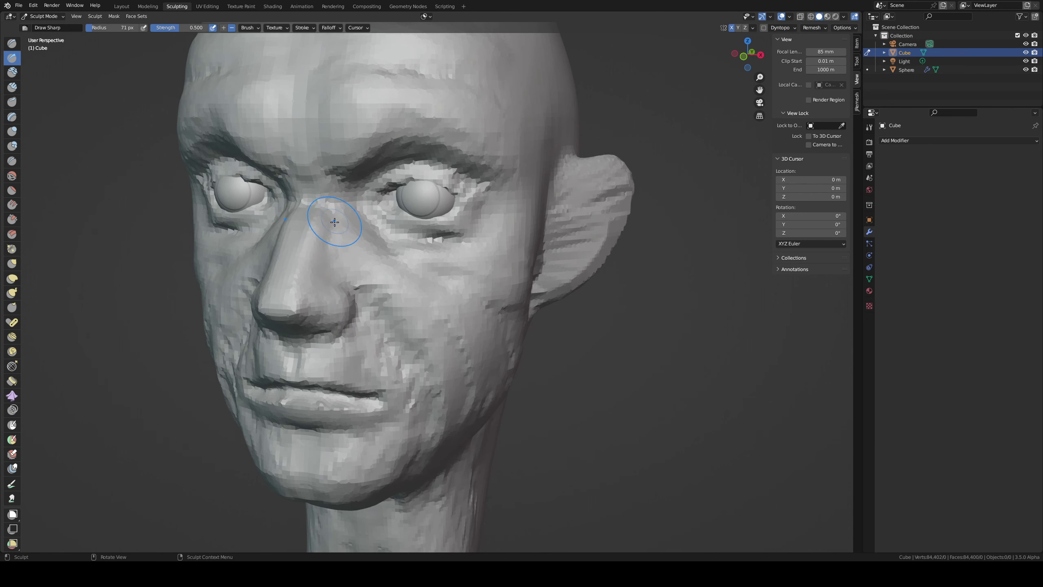
{"action": "middle_click_drag", "start_coordinate": [322, 232], "coordinate": [334, 221]}
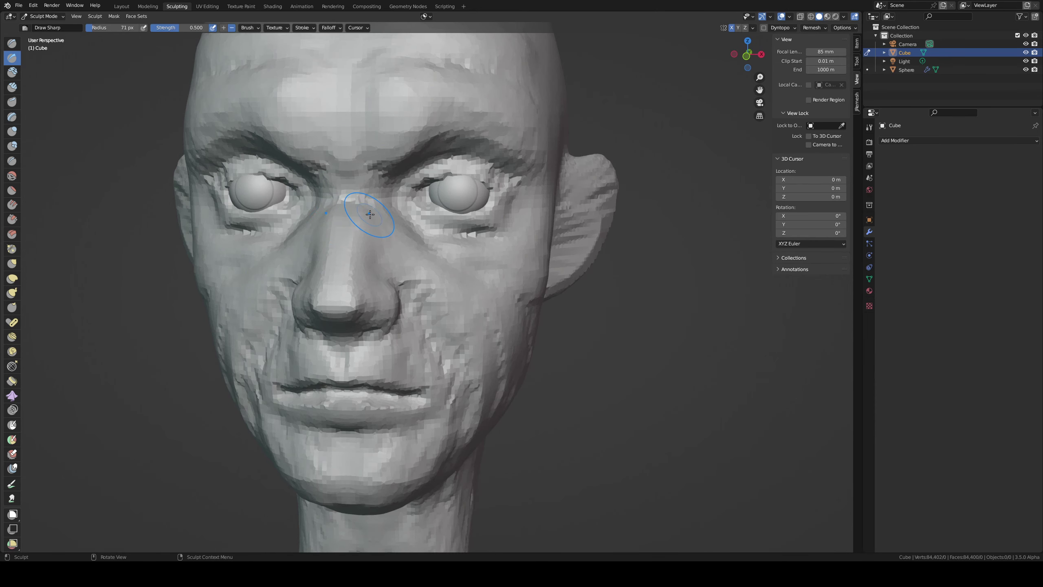
{"action": "key", "text": "f"}
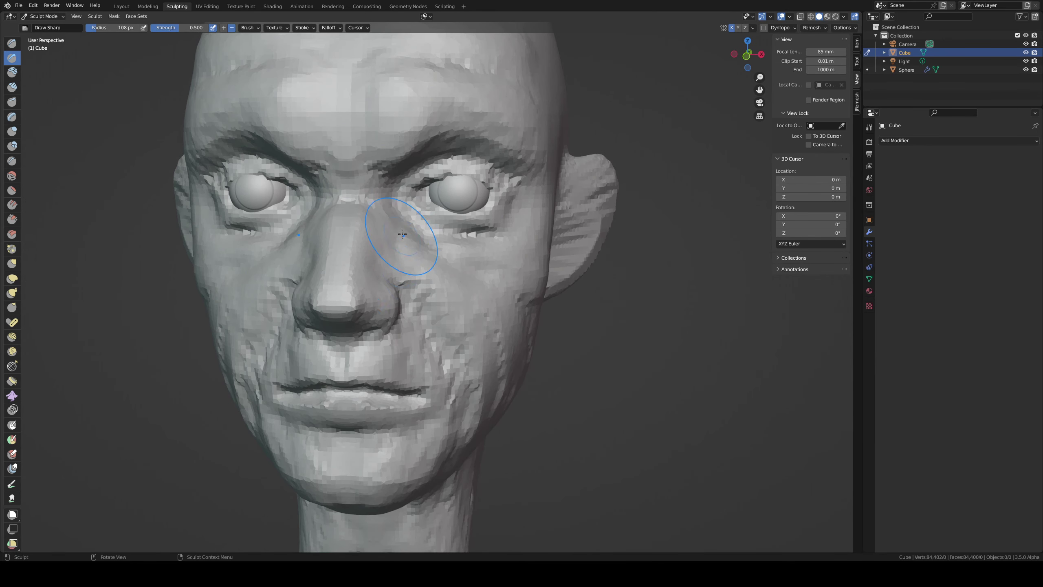
{"action": "left_click", "coordinate": [388, 222]}
{"action": "left_click_drag", "start_coordinate": [385, 215], "coordinate": [373, 261]}
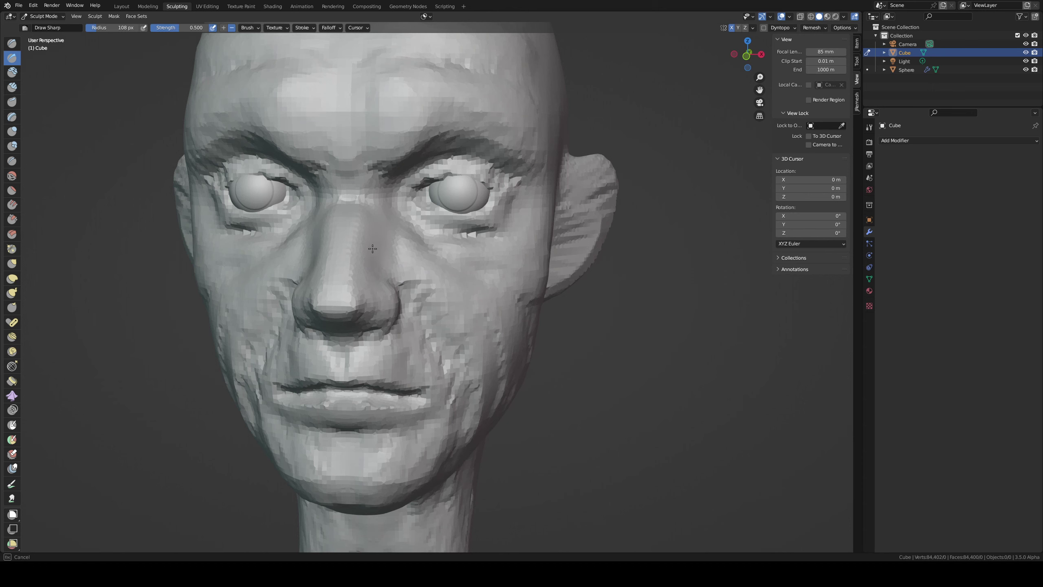
{"action": "key", "text": "shift+t"}
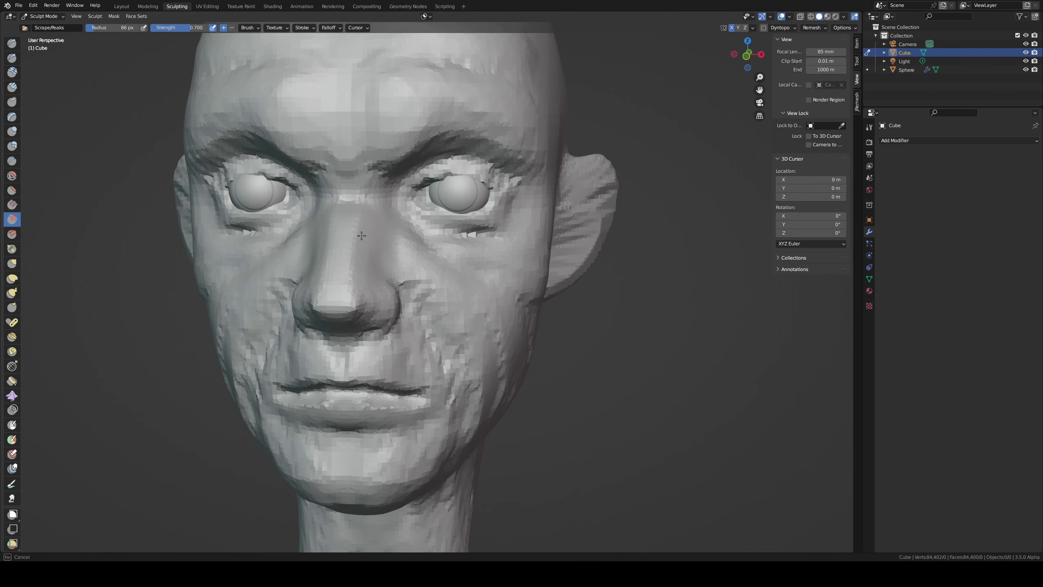
- Scrape the cheek beside the nose smoother with the Scrape/Peaks brush
{"action": "left_click_drag", "start_coordinate": [384, 244], "coordinate": [454, 319]}
{"action": "left_click_drag", "start_coordinate": [414, 267], "coordinate": [458, 324]}
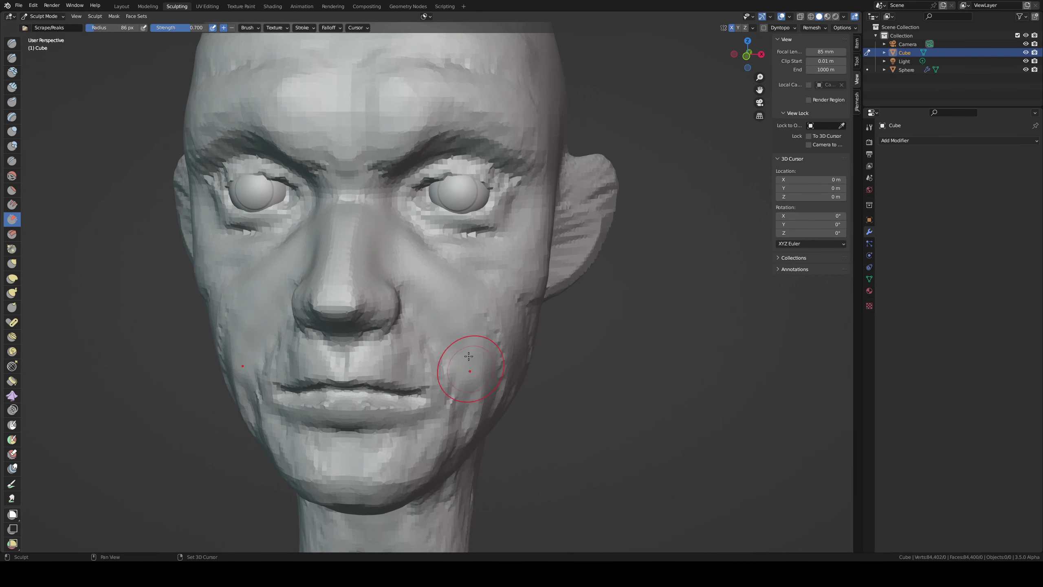
{"action": "middle_click_drag", "start_coordinate": [468, 356], "coordinate": [384, 308]}
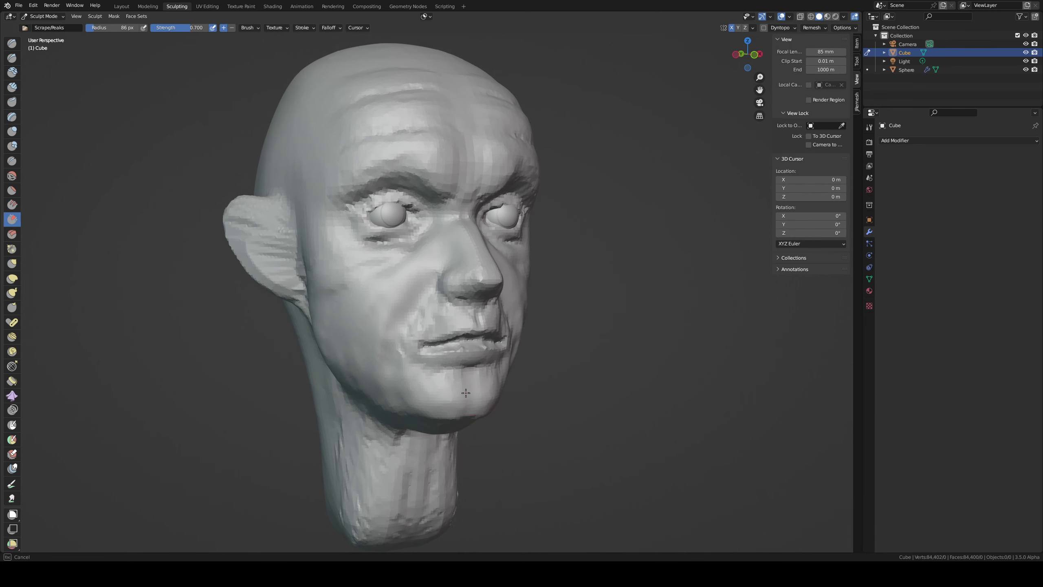
{"action": "mouse_move", "coordinate": [466, 392]}
{"action": "middle_mouse_down"}
{"action": "mouse_move", "coordinate": [430, 277]}
{"action": "mouse_move", "coordinate": [452, 278]}
{"action": "middle_mouse_up"}
{"action": "key", "text": "KP_1"}
- Scrape the cheek up toward the eye corner and flatten the forehead creases
{"action": "left_click_drag", "start_coordinate": [446, 333], "coordinate": [464, 239]}
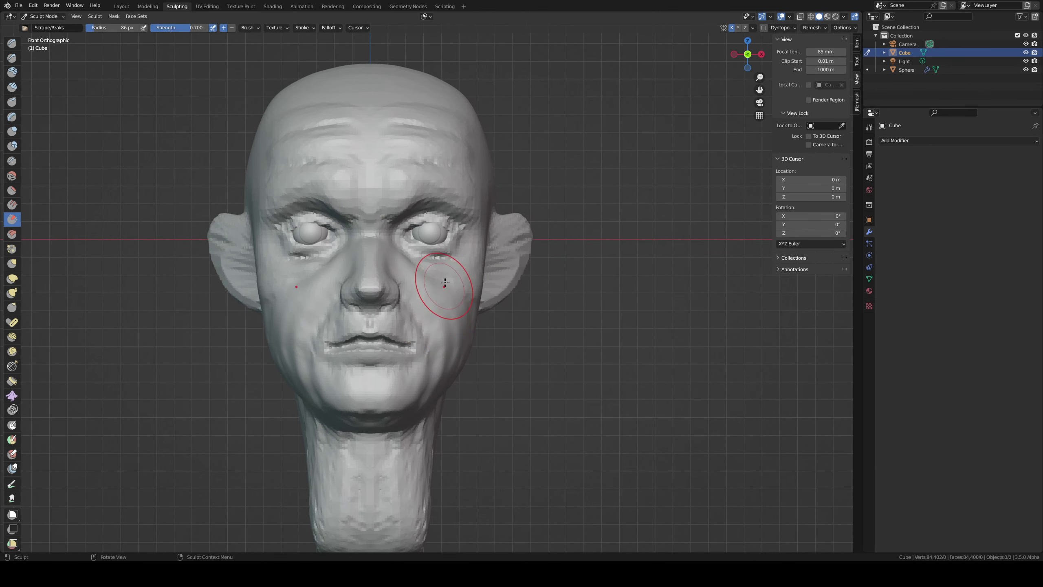
{"action": "middle_click_drag", "start_coordinate": [464, 239], "coordinate": [401, 293]}
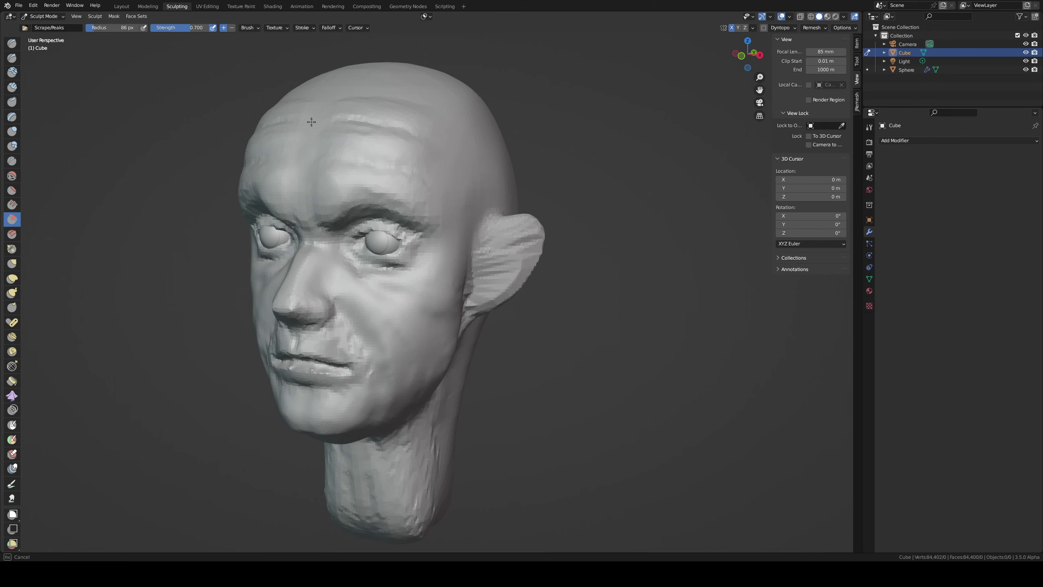
{"action": "left_click_drag", "start_coordinate": [311, 122], "coordinate": [377, 167]}
{"action": "scroll", "coordinate": [412, 209], "scroll_direction": "up", "scroll_amount": 5}
{"action": "mouse_move", "coordinate": [411, 210]}
{"action": "middle_mouse_down"}
{"action": "mouse_move", "coordinate": [496, 247]}
{"action": "mouse_move", "coordinate": [500, 269]}
{"action": "mouse_move", "coordinate": [517, 235]}
{"action": "mouse_move", "coordinate": [499, 240]}
{"action": "middle_mouse_up"}
- Move the eyeball sphere vertically in Edit Mode to sit higher in its socket
{"action": "key", "text": "alt+q"}
{"action": "key", "text": "Tab"}
{"action": "key", "text": "g"}
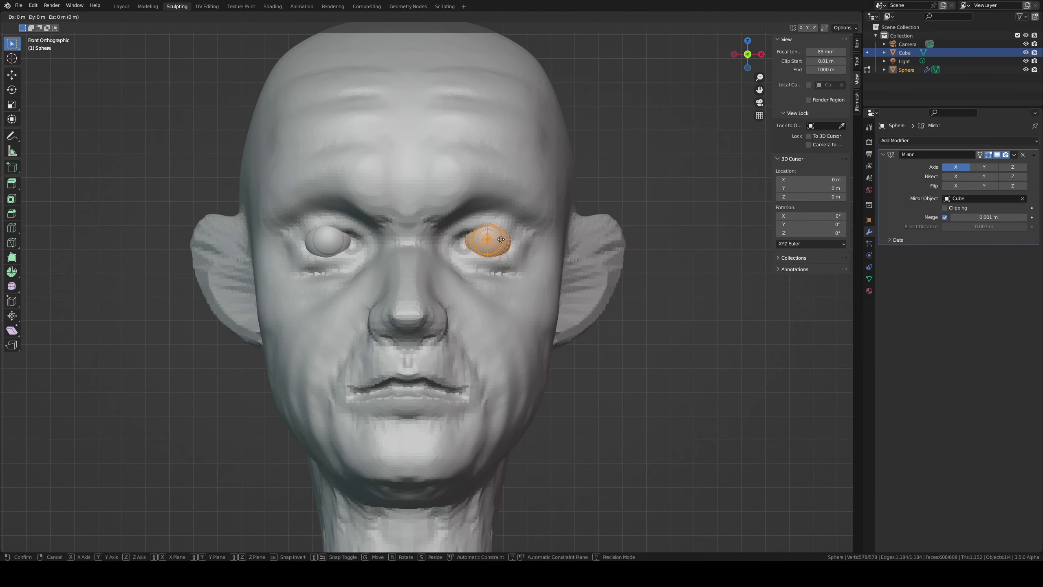
{"action": "key", "text": "z"}
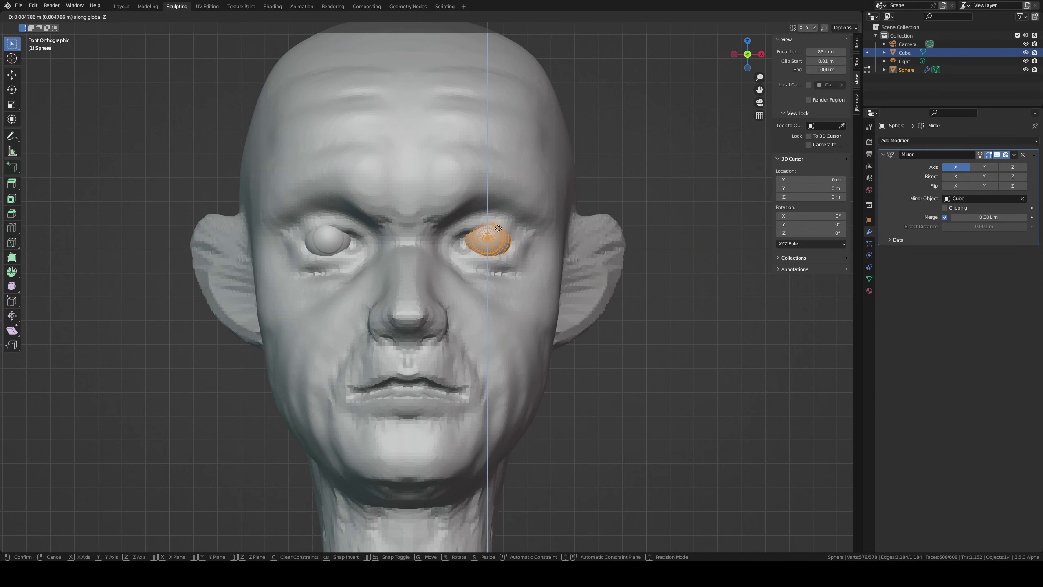
{"action": "left_click", "coordinate": [491, 237]}
{"action": "mouse_move", "coordinate": [491, 236]}
{"action": "middle_mouse_down"}
{"action": "mouse_move", "coordinate": [486, 221]}
{"action": "mouse_move", "coordinate": [398, 223]}
{"action": "mouse_move", "coordinate": [525, 224]}
{"action": "middle_mouse_up"}
{"action": "key", "text": "g"}
{"action": "left_click", "coordinate": [434, 212]}
- Return to the head Cube in Sculpt Mode
{"action": "key", "text": "alt+q"}
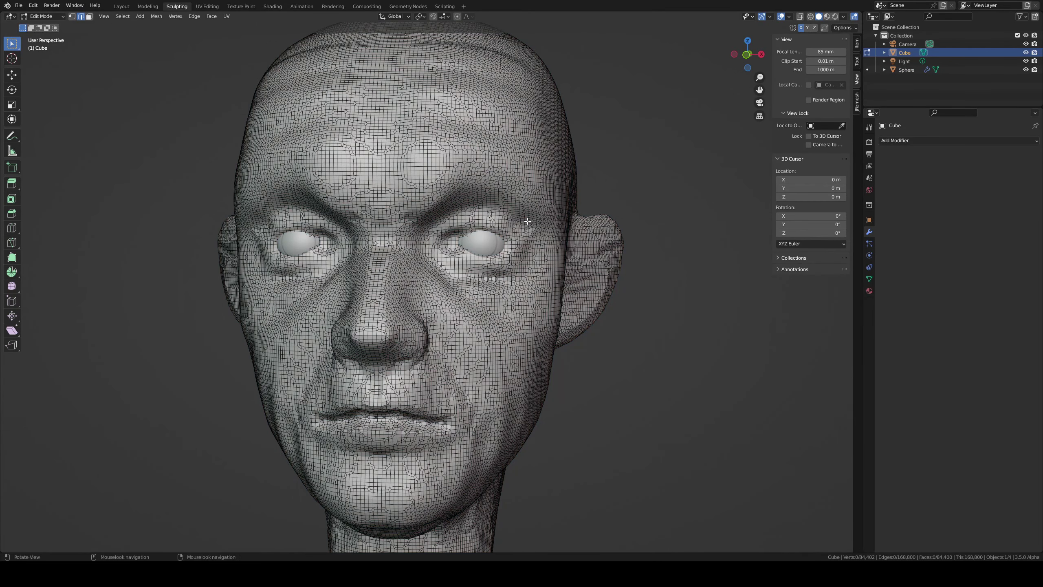
{"action": "key", "text": "ctrl+Tab"}
{"action": "left_click", "coordinate": [521, 265]}
- Crease the upper eyelid with Draw Sharp and Grab it around the right eyeball
{"action": "key", "text": "KP_1"}
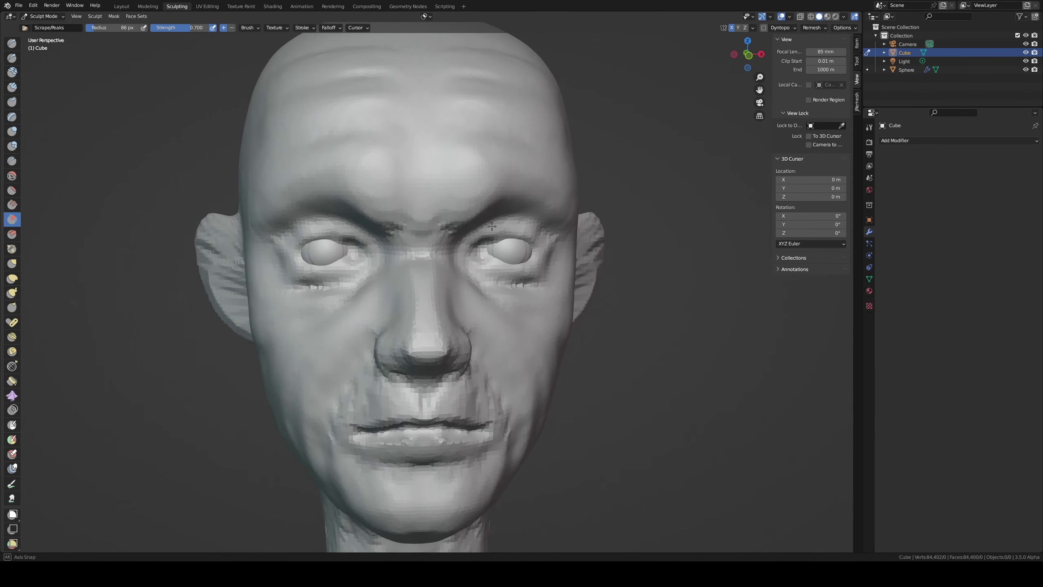
{"action": "key", "text": "shift+c"}
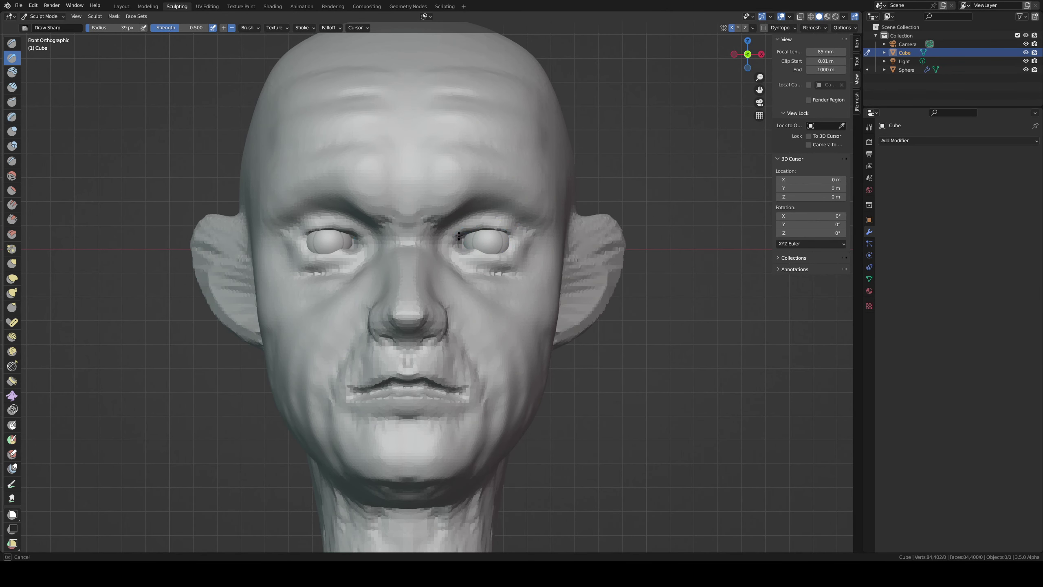
{"action": "left_click_drag", "start_coordinate": [459, 235], "coordinate": [521, 240]}
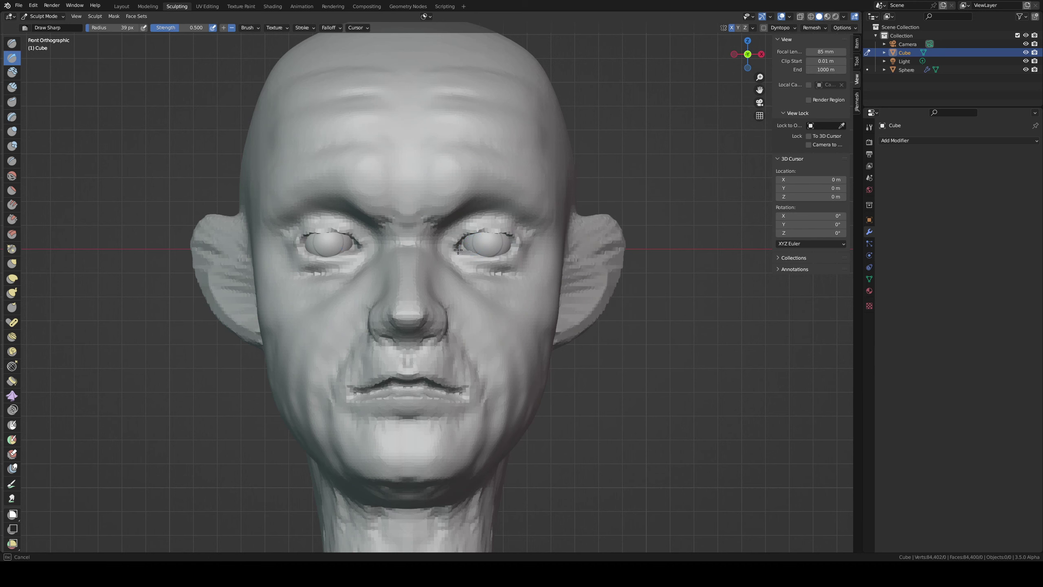
{"action": "key", "text": "g"}
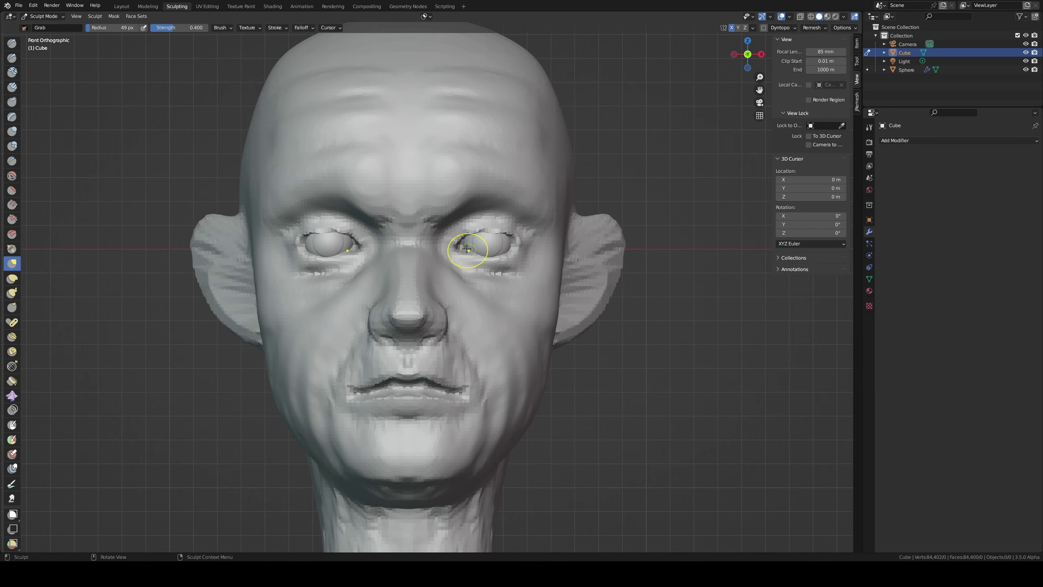
{"action": "key", "text": "f"}
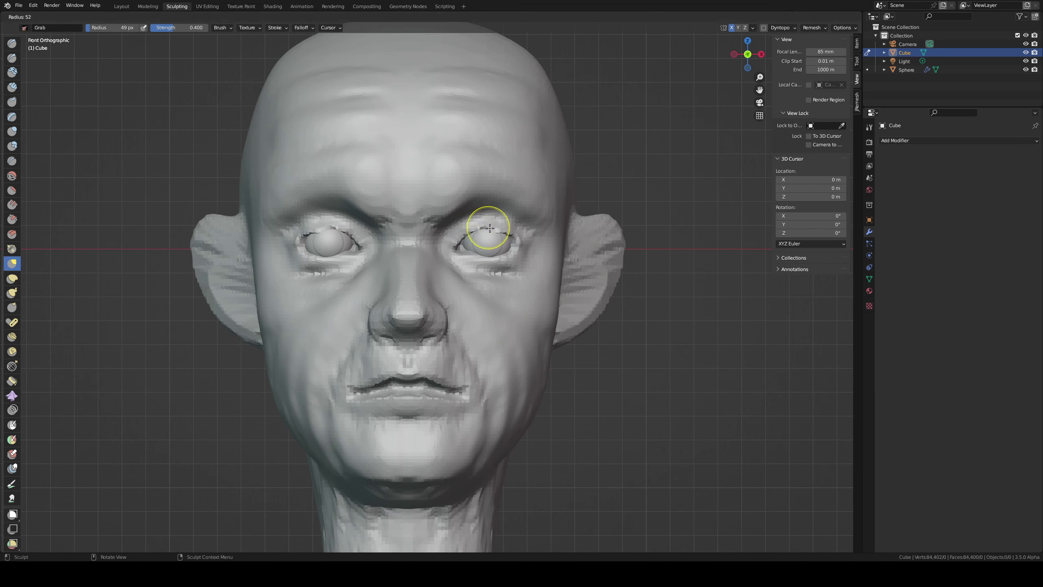
{"action": "left_click", "coordinate": [489, 224]}
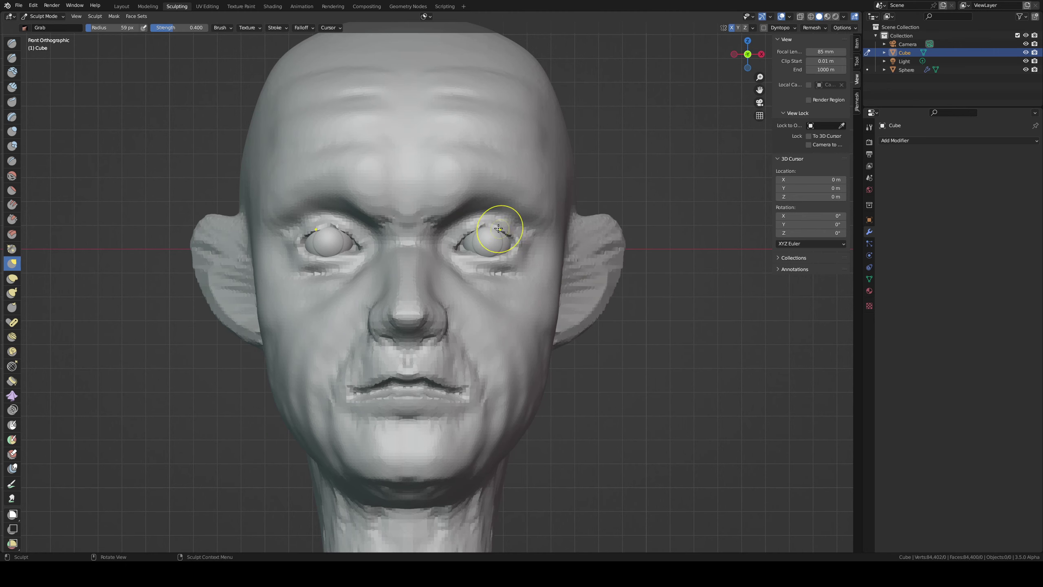
{"action": "mouse_move", "coordinate": [491, 227]}
{"action": "middle_mouse_down"}
{"action": "mouse_move", "coordinate": [353, 213]}
{"action": "mouse_move", "coordinate": [455, 228]}
{"action": "middle_mouse_up"}
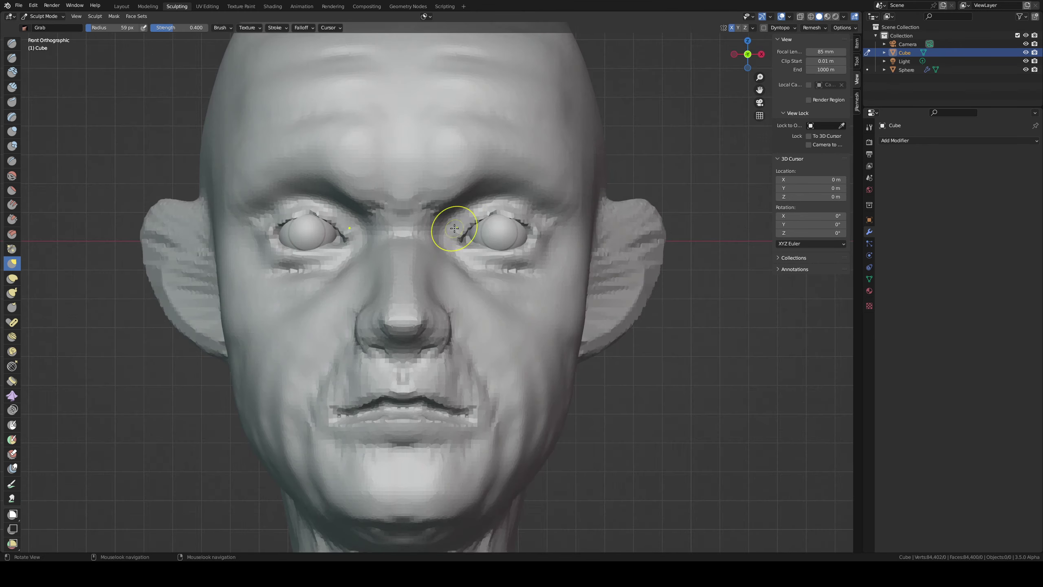
- Carve Draw Sharp creases along the lower eyelid toward the eye's outer corner
{"action": "key", "text": "shift+space"}
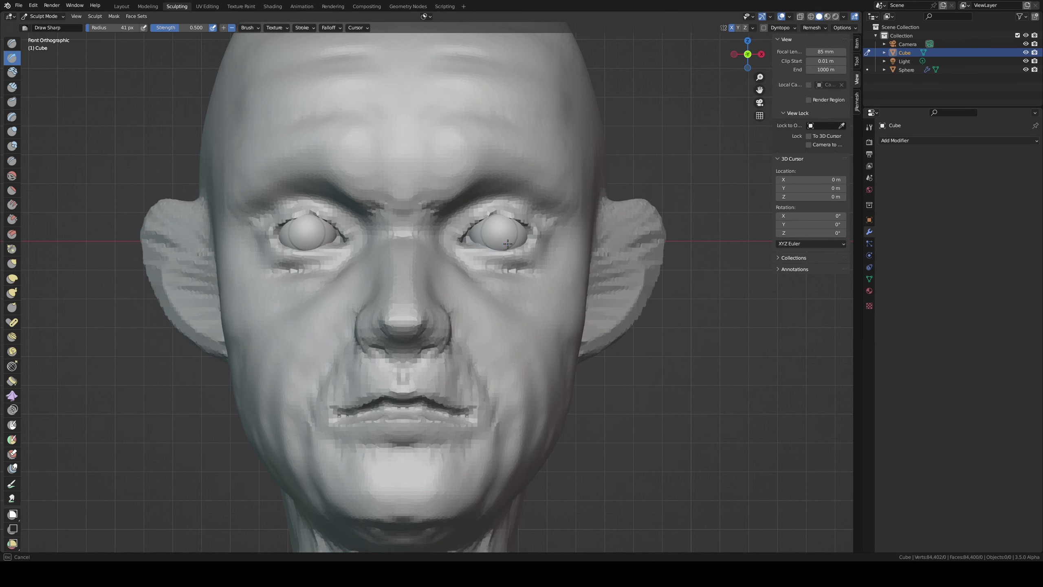
{"action": "left_click", "coordinate": [543, 230]}
{"action": "mouse_move", "coordinate": [537, 242]}
{"action": "left_mouse_down"}
{"action": "mouse_move", "coordinate": [465, 256]}
{"action": "mouse_move", "coordinate": [476, 265]}
{"action": "left_mouse_up"}
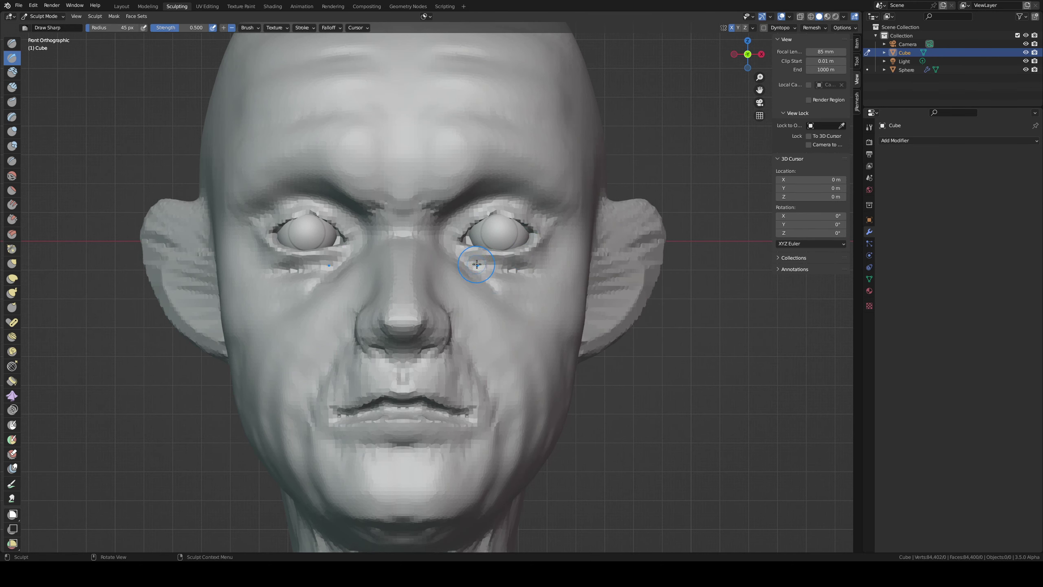
{"action": "key", "text": "f"}
{"action": "left_click", "coordinate": [464, 269]}
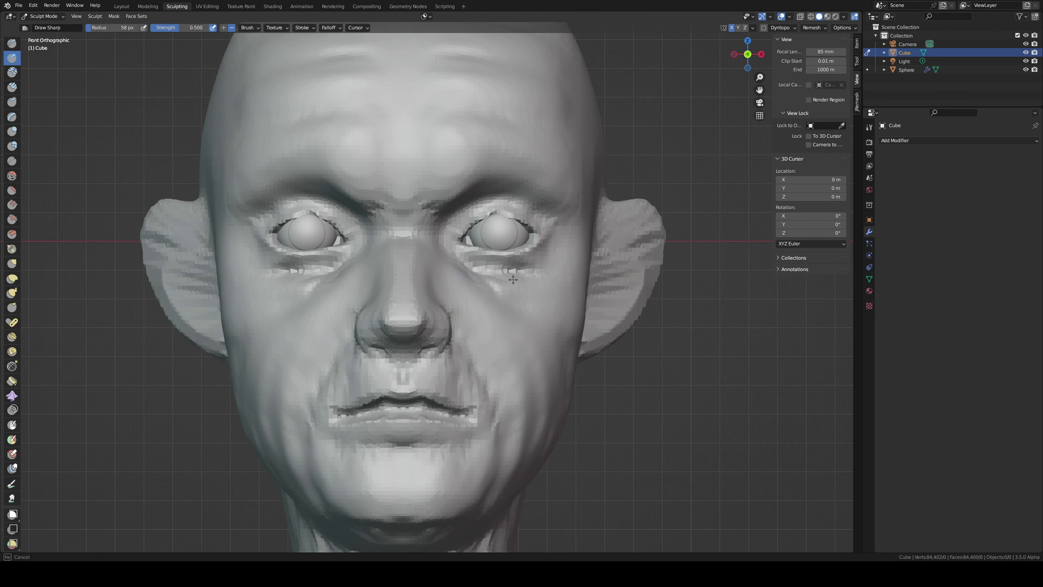
{"action": "left_click_drag", "start_coordinate": [533, 269], "coordinate": [558, 247]}
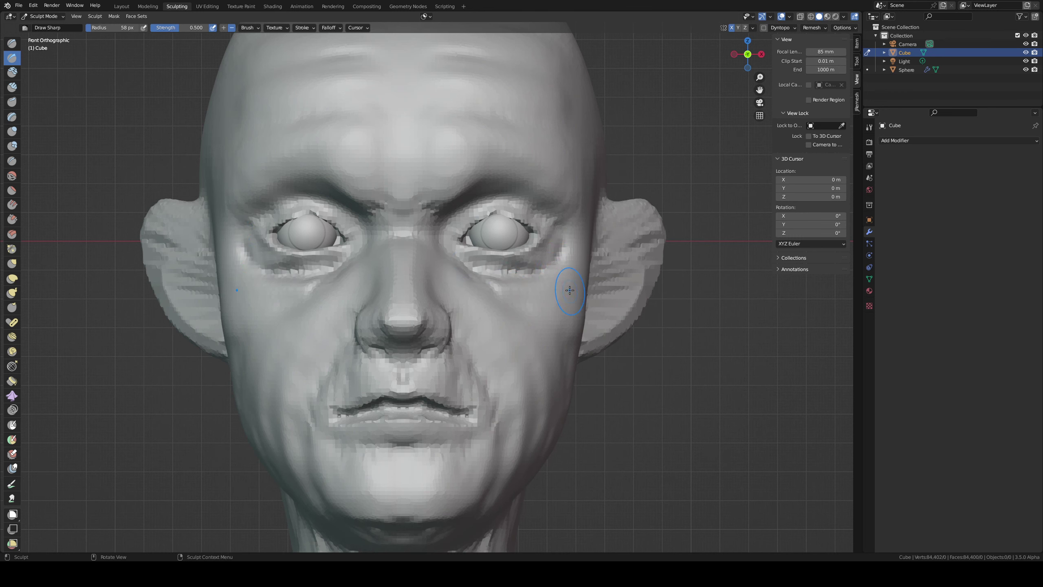
- Pull in the right cheek contour with a large Grab brush
{"action": "key", "text": "g"}
{"action": "key", "text": "f"}
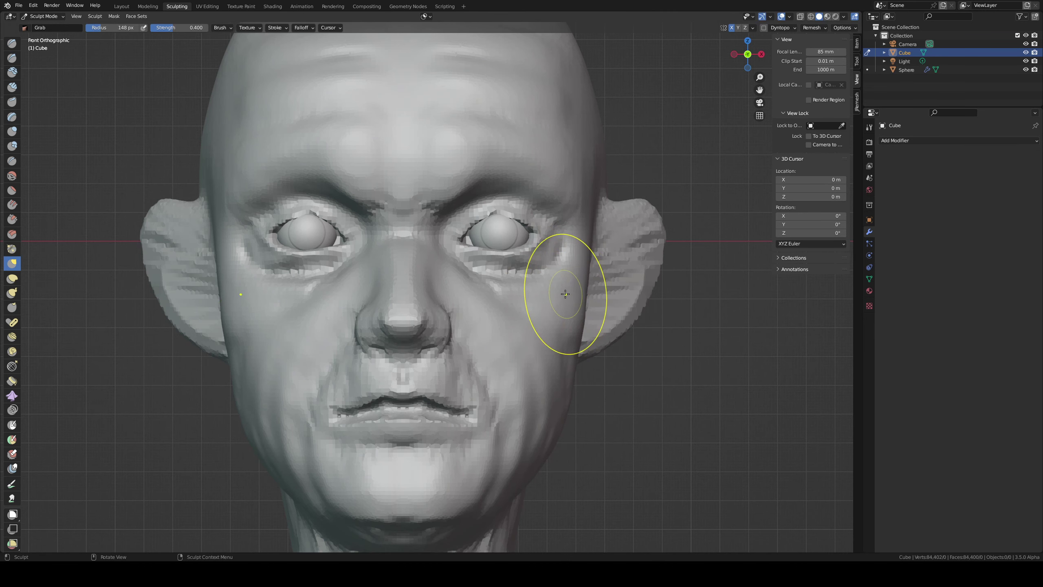
{"action": "left_click", "coordinate": [557, 309]}
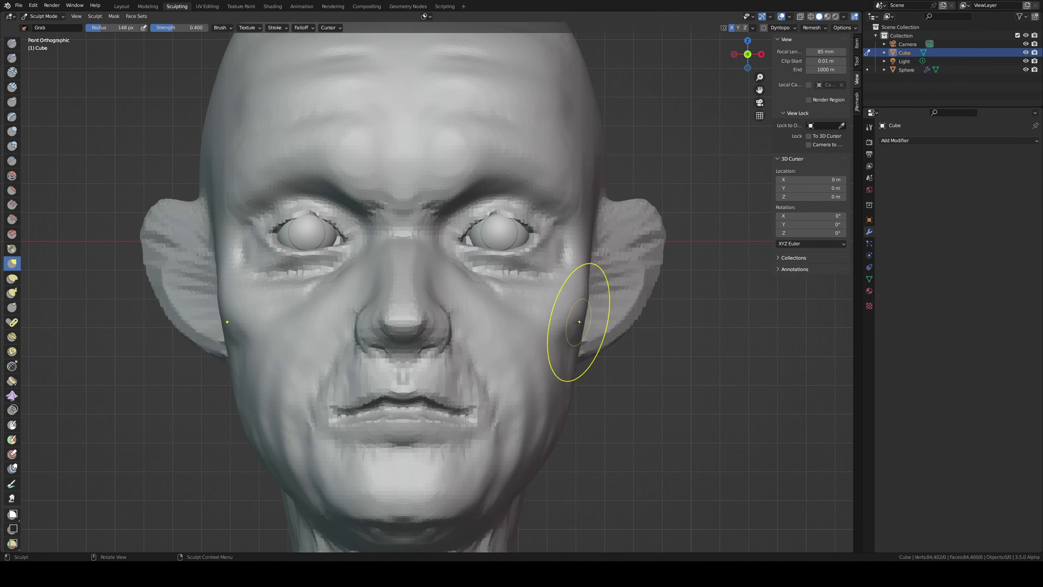
{"action": "left_click_drag", "start_coordinate": [578, 319], "coordinate": [592, 268]}
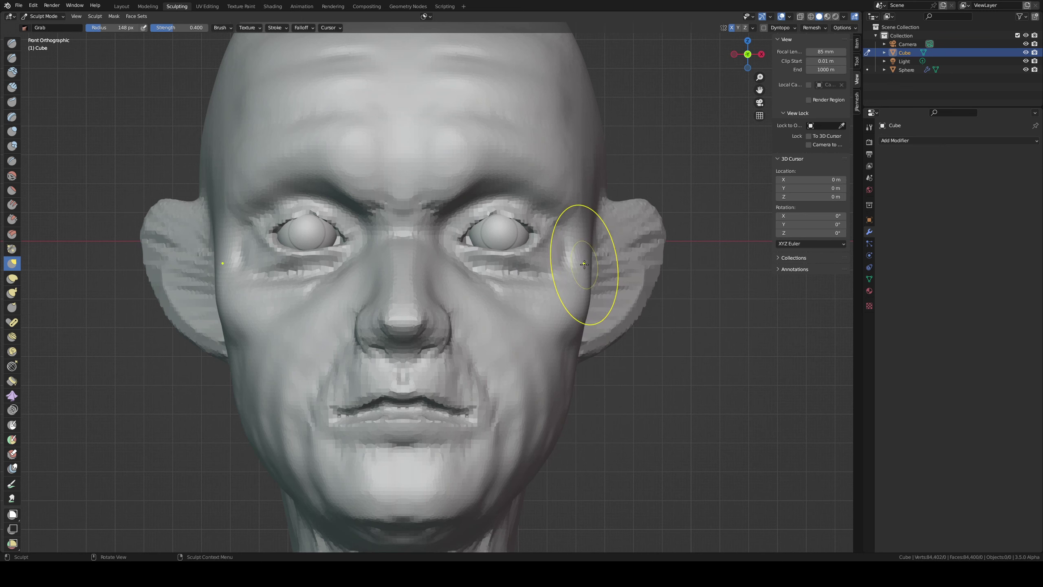
- Carve a diagonal crease from nose bridge down the cheek, then soften it with Clay Strips
{"action": "key", "text": "c"}
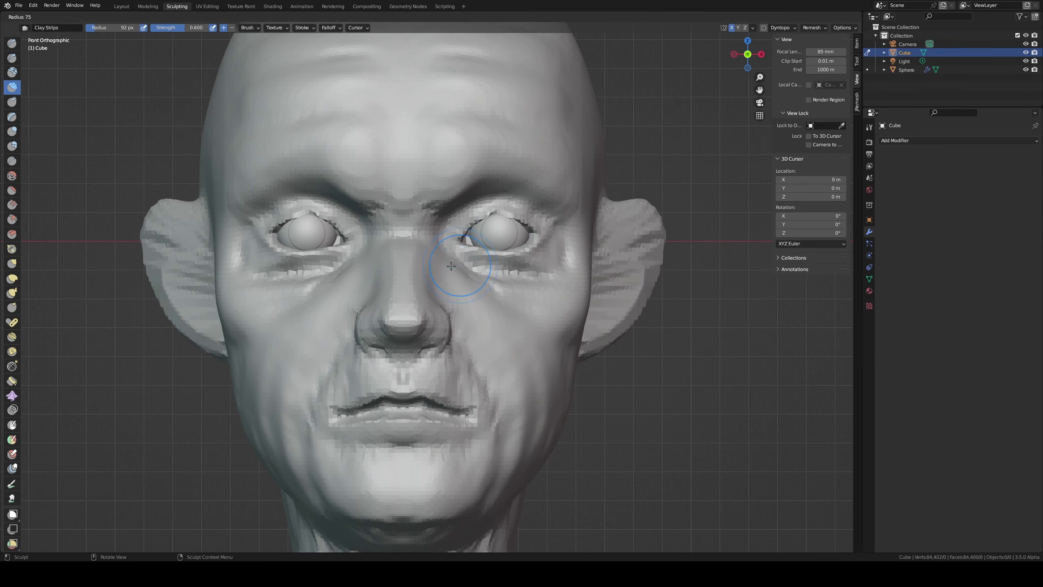
{"action": "key", "text": "shift+x"}
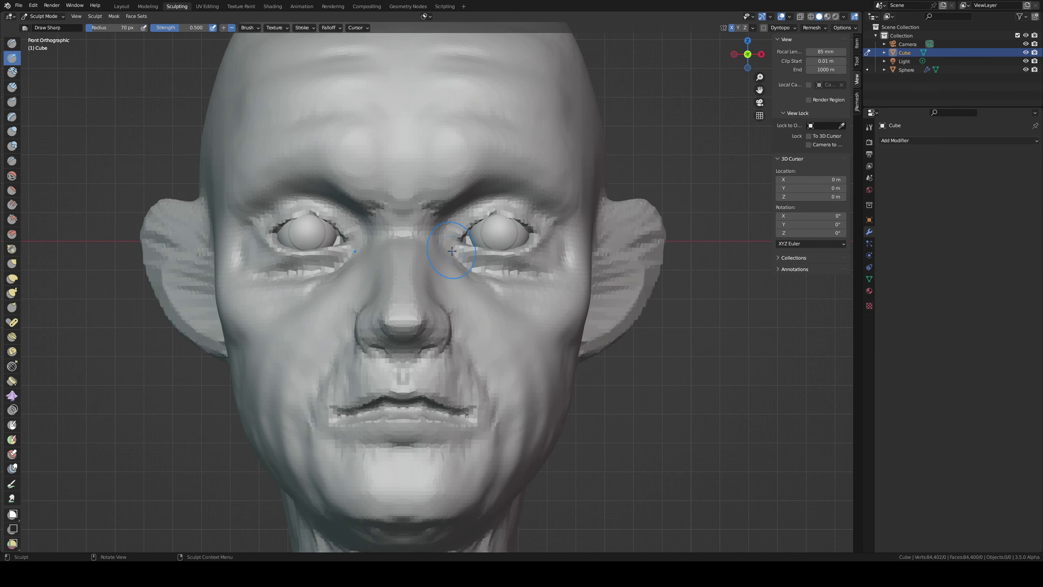
{"action": "left_click_drag", "start_coordinate": [434, 251], "coordinate": [501, 304]}
{"action": "left_click_drag", "start_coordinate": [445, 269], "coordinate": [512, 324]}
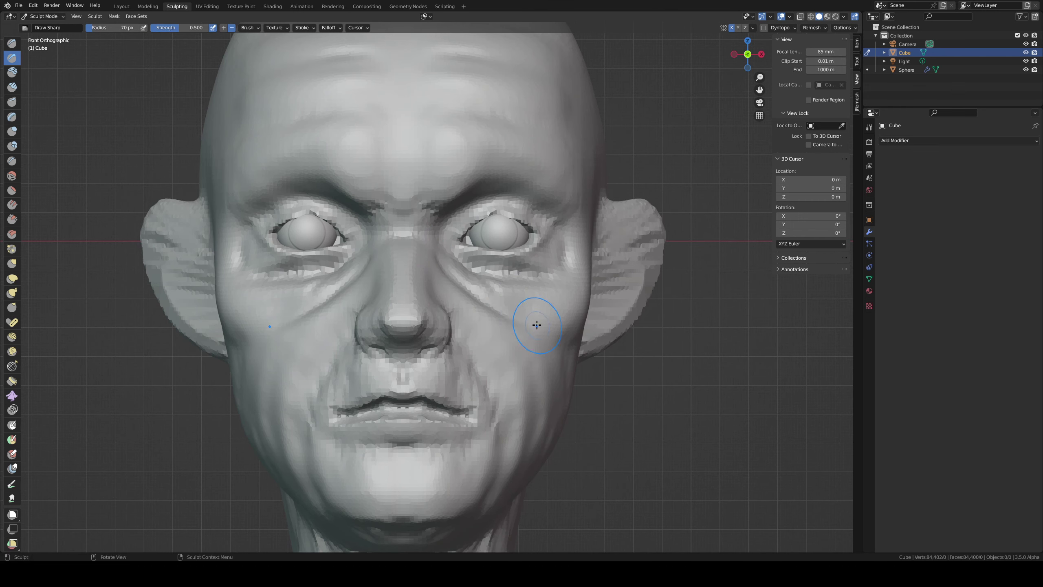
{"action": "key", "text": "c"}
{"action": "mouse_move", "coordinate": [485, 272]}
{"action": "left_mouse_down"}
{"action": "mouse_move", "coordinate": [550, 325]}
{"action": "mouse_move", "coordinate": [505, 285]}
{"action": "left_mouse_up"}
- Grab the cheek below the eye and reshape the eye socket from side view
{"action": "middle_click_drag", "start_coordinate": [546, 290], "coordinate": [361, 292]}
{"action": "key", "text": "g"}
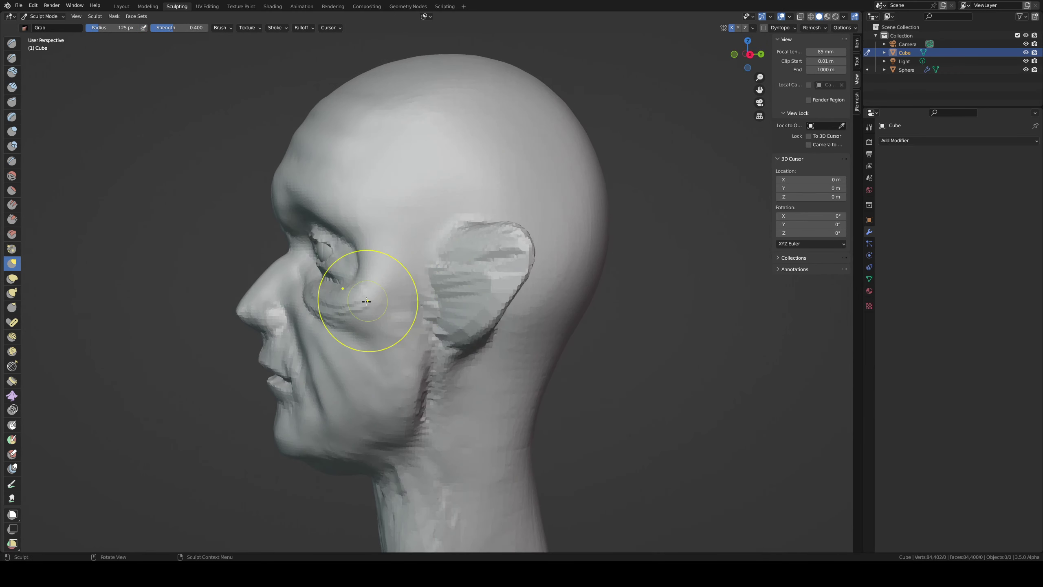
{"action": "mouse_move", "coordinate": [365, 291]}
{"action": "left_mouse_down"}
{"action": "mouse_move", "coordinate": [328, 308]}
{"action": "mouse_move", "coordinate": [326, 291]}
{"action": "mouse_move", "coordinate": [344, 275]}
{"action": "mouse_move", "coordinate": [344, 254]}
{"action": "mouse_move", "coordinate": [328, 247]}
{"action": "left_mouse_up"}
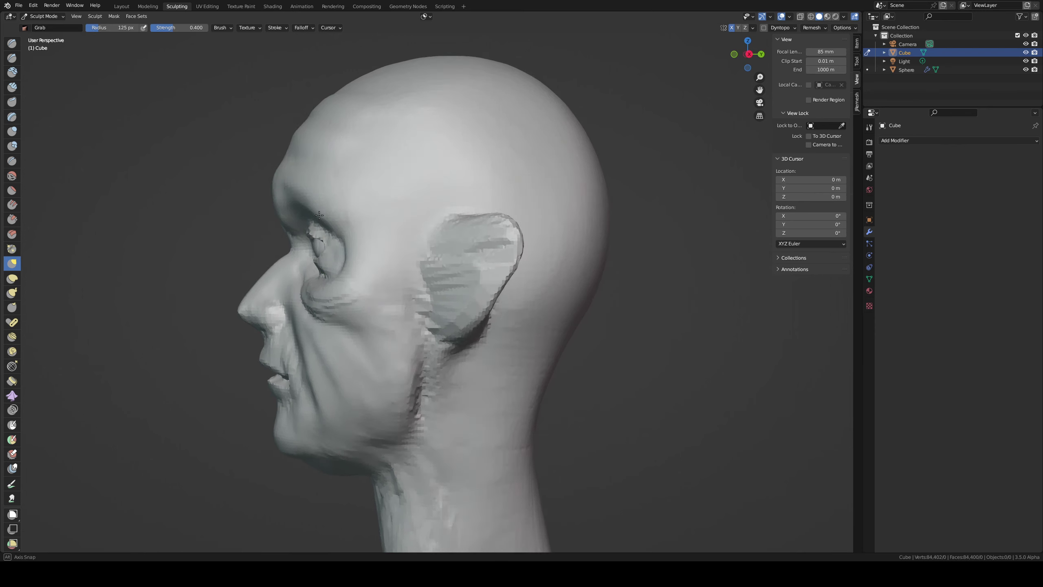
{"action": "key", "text": "KP_3"}
{"action": "left_click_drag", "start_coordinate": [314, 207], "coordinate": [337, 255]}
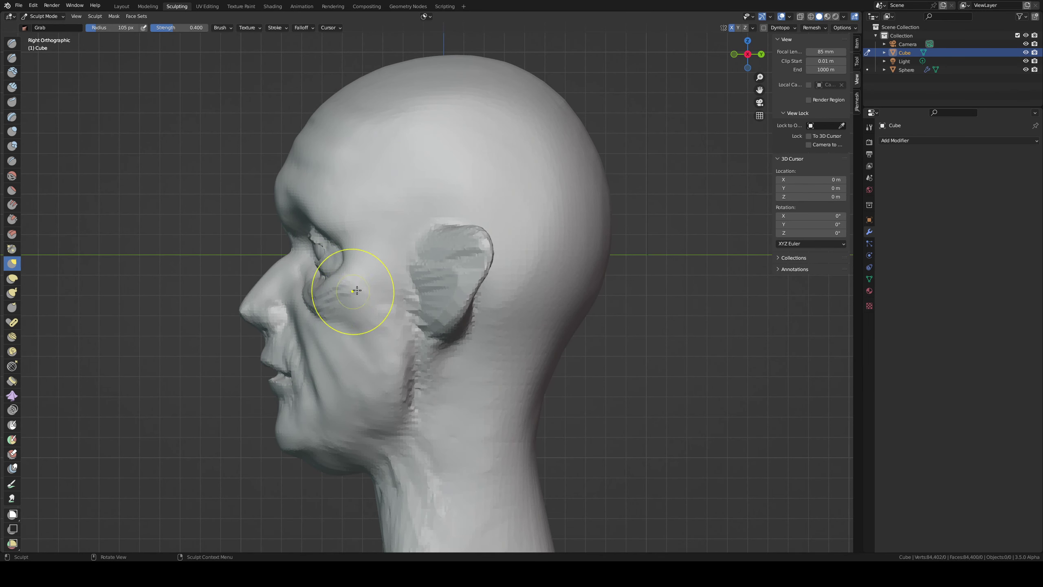
{"action": "middle_click_drag", "start_coordinate": [356, 290], "coordinate": [408, 281]}
- Build up the bag under the right eye and carve wrinkle lines beneath it
{"action": "key", "text": "c"}
{"action": "key", "text": "f"}
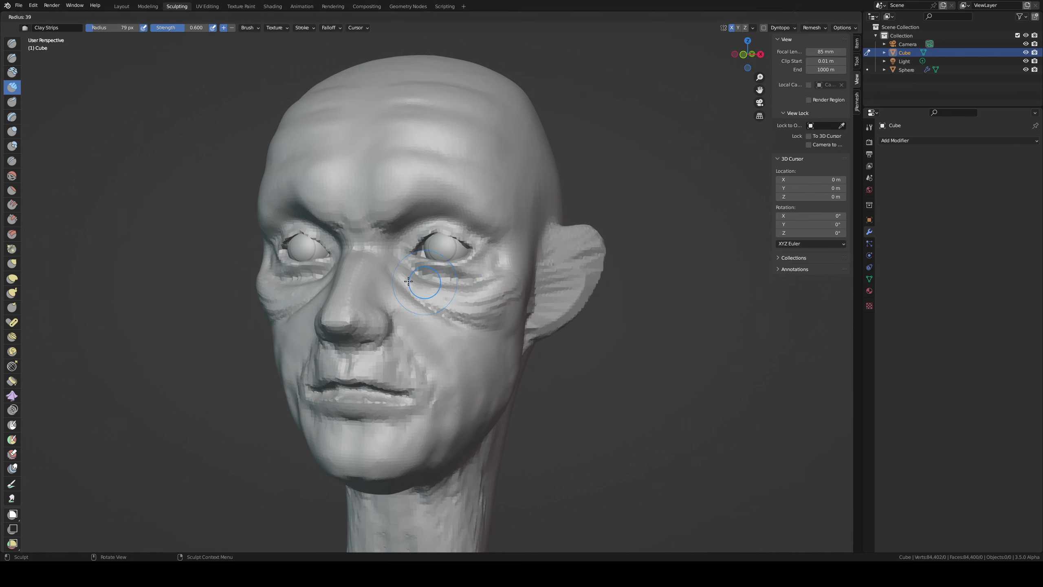
{"action": "left_click", "coordinate": [408, 281]}
{"action": "left_click_drag", "start_coordinate": [427, 284], "coordinate": [488, 300]}
{"action": "key", "text": "shift+space"}
{"action": "left_click_drag", "start_coordinate": [476, 263], "coordinate": [467, 273]}
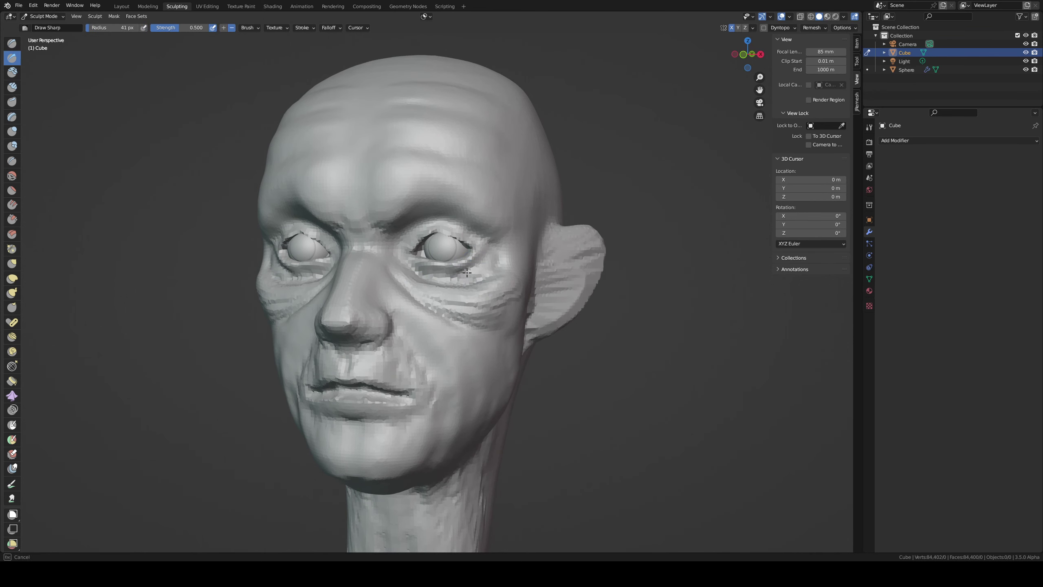
- From Right Ortho view, Grab the under-eye area down into a sagging cheek fold
{"action": "middle_click_drag", "start_coordinate": [429, 250], "coordinate": [298, 280]}
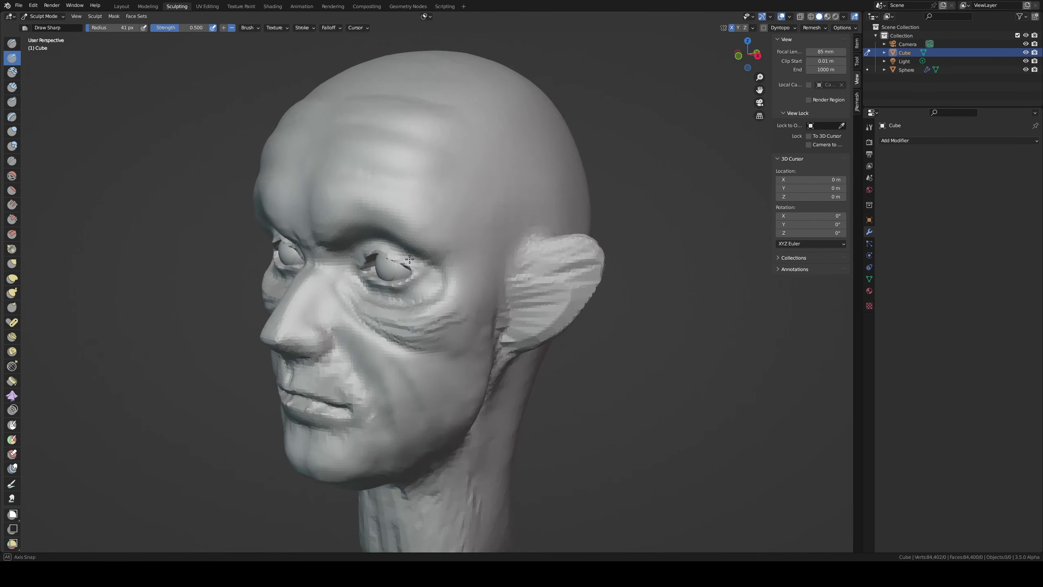
{"action": "key", "text": "KP_3"}
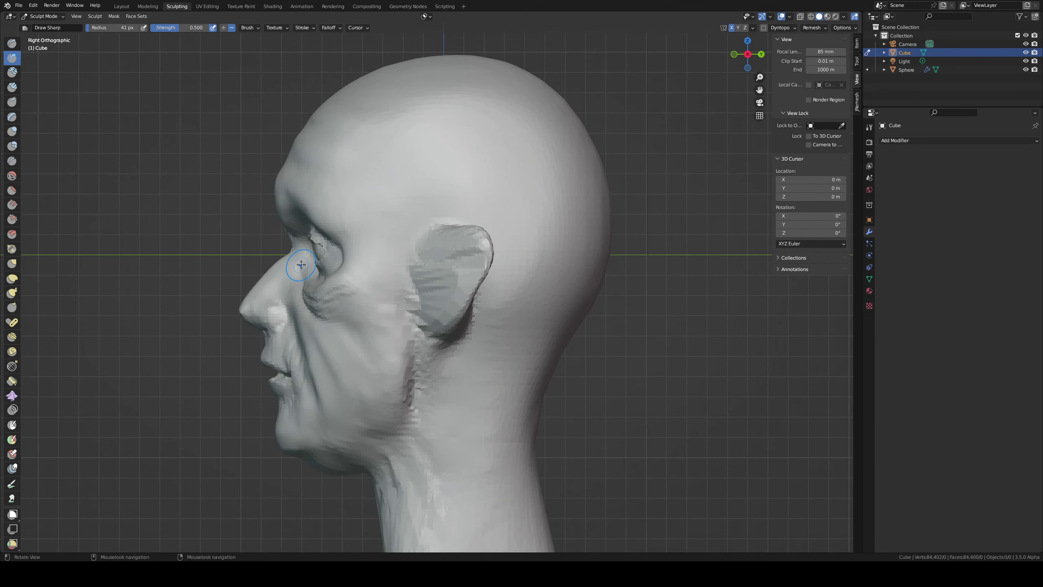
{"action": "key", "text": "g"}
{"action": "key", "text": "f"}
{"action": "left_click", "coordinate": [315, 295]}
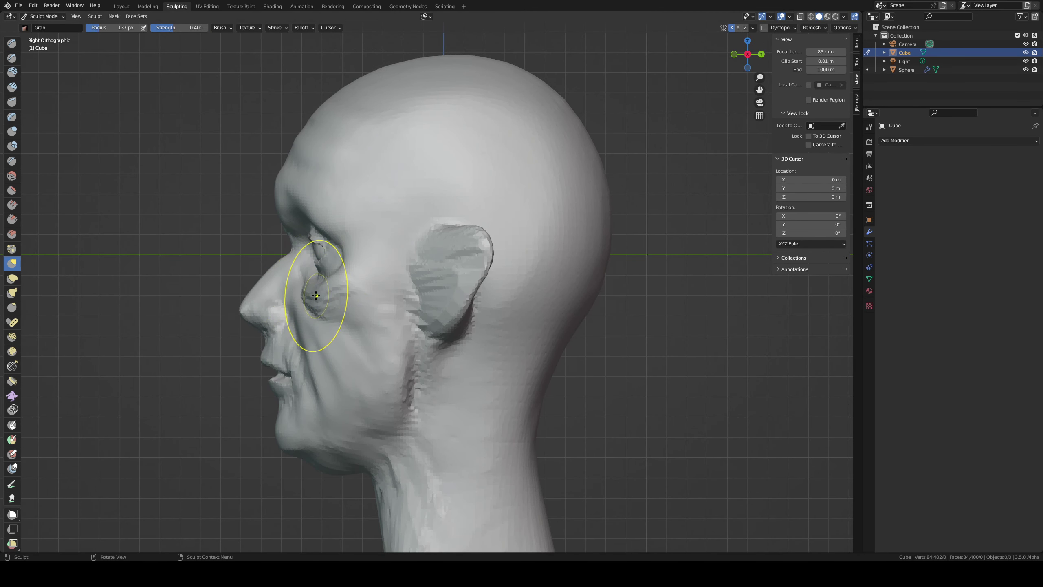
{"action": "left_click_drag", "start_coordinate": [317, 295], "coordinate": [321, 334]}
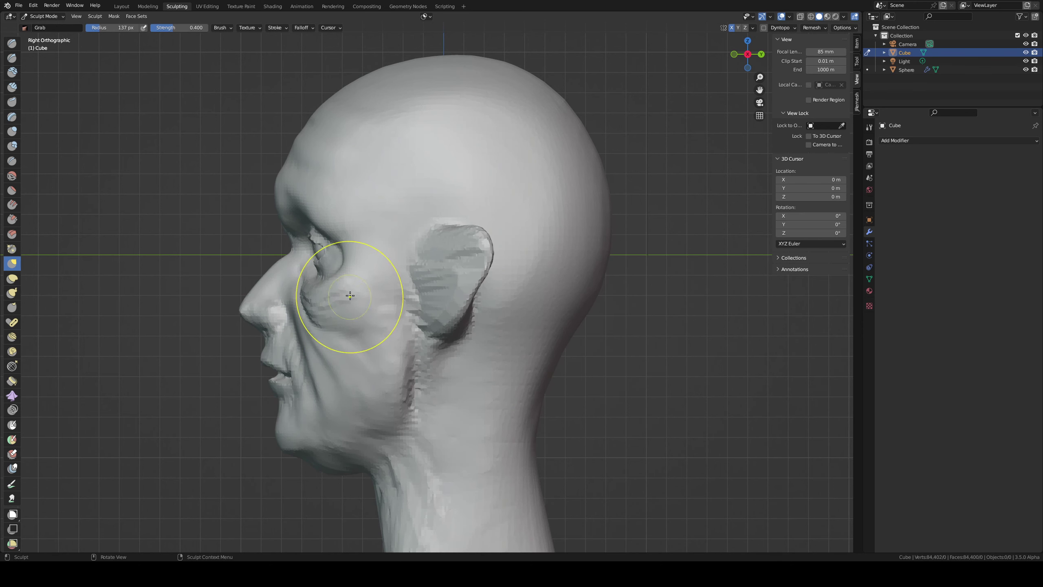
- Carve a crease under the right eye with a smaller Draw Sharp brush
{"action": "mouse_move", "coordinate": [361, 304]}
{"action": "middle_mouse_down"}
{"action": "mouse_move", "coordinate": [450, 292]}
{"action": "mouse_move", "coordinate": [489, 303]}
{"action": "middle_mouse_up"}
{"action": "key", "text": "shift+space"}
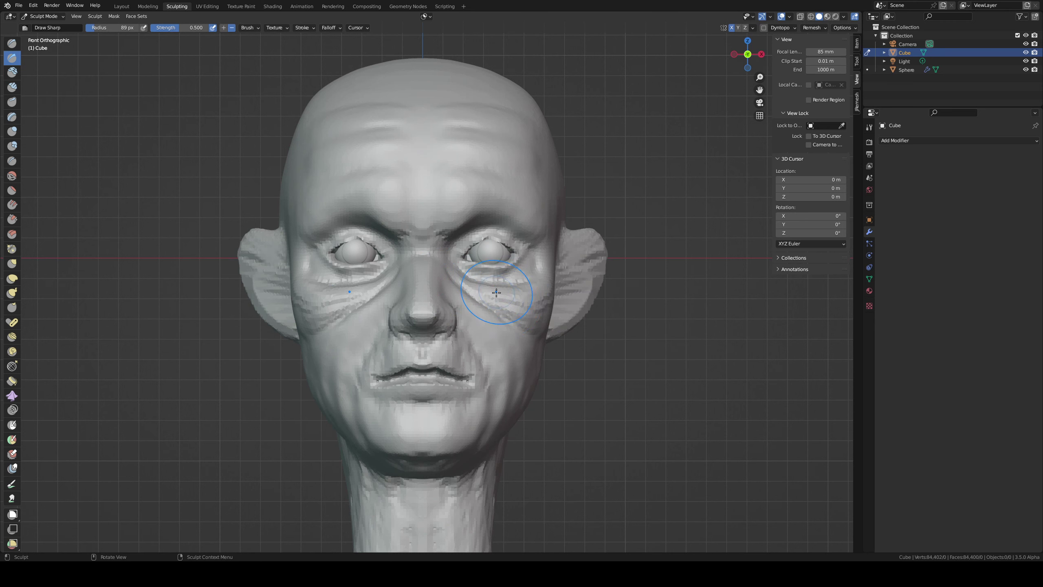
{"action": "key", "text": "bracketleft"}
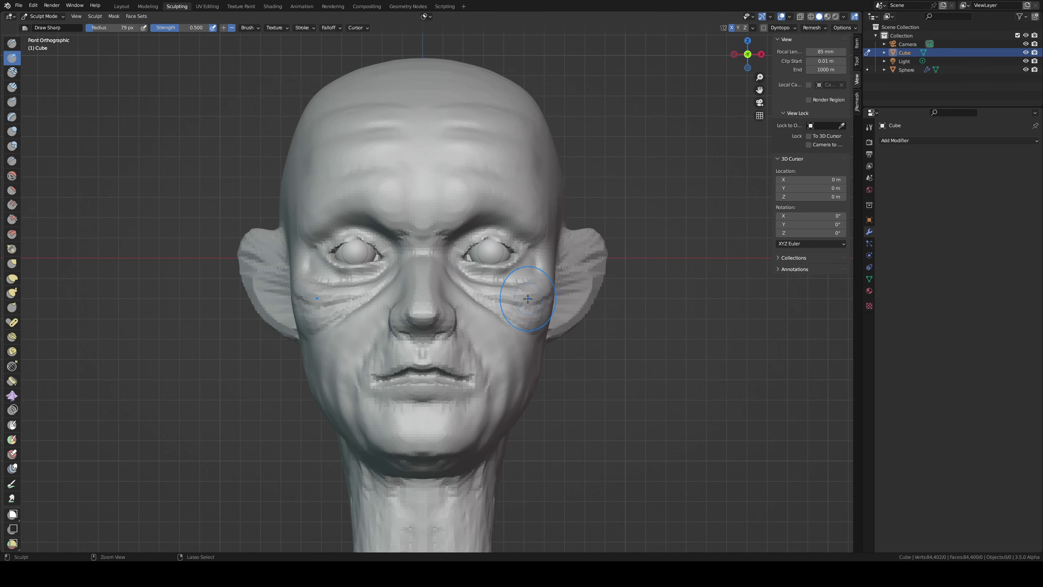
{"action": "key", "text": "bracketleft"}
{"action": "key", "text": "bracketleft"}
{"action": "key", "text": "bracketleft"}
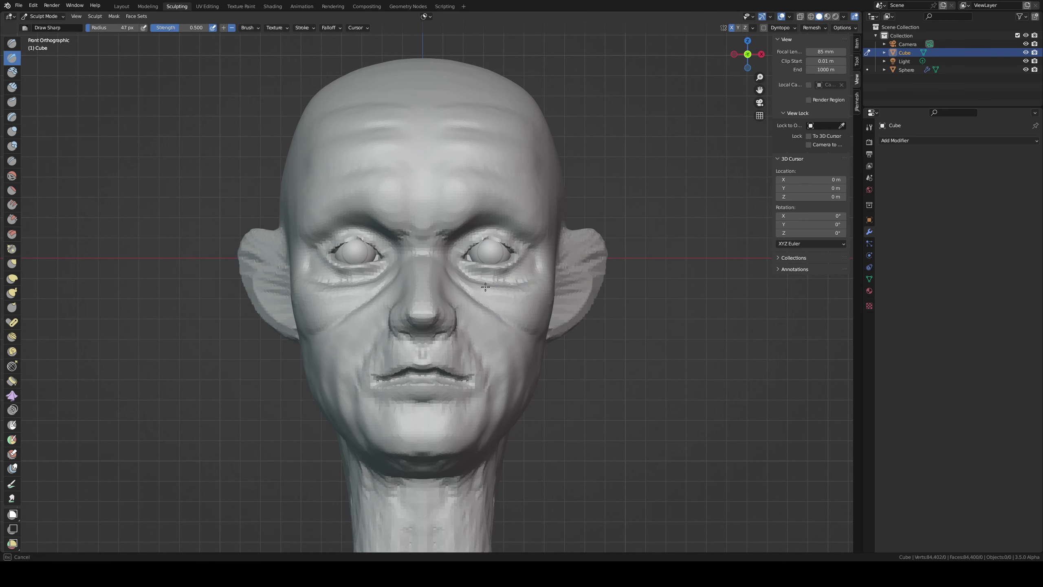
{"action": "left_click_drag", "start_coordinate": [497, 298], "coordinate": [532, 308]}
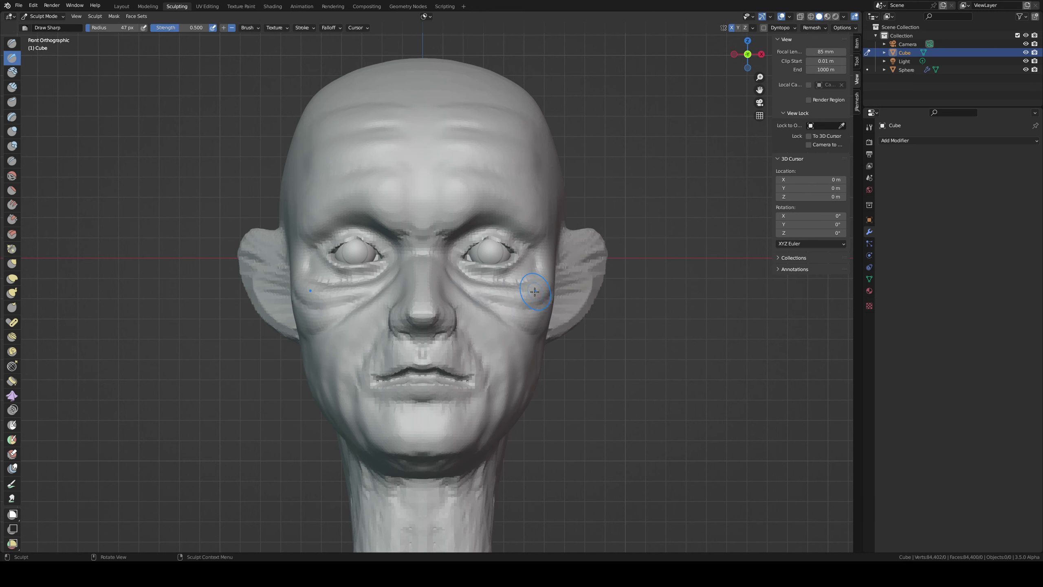
- Refine the right upper eyelid with a slightly smaller Grab brush
{"action": "key", "text": "g"}
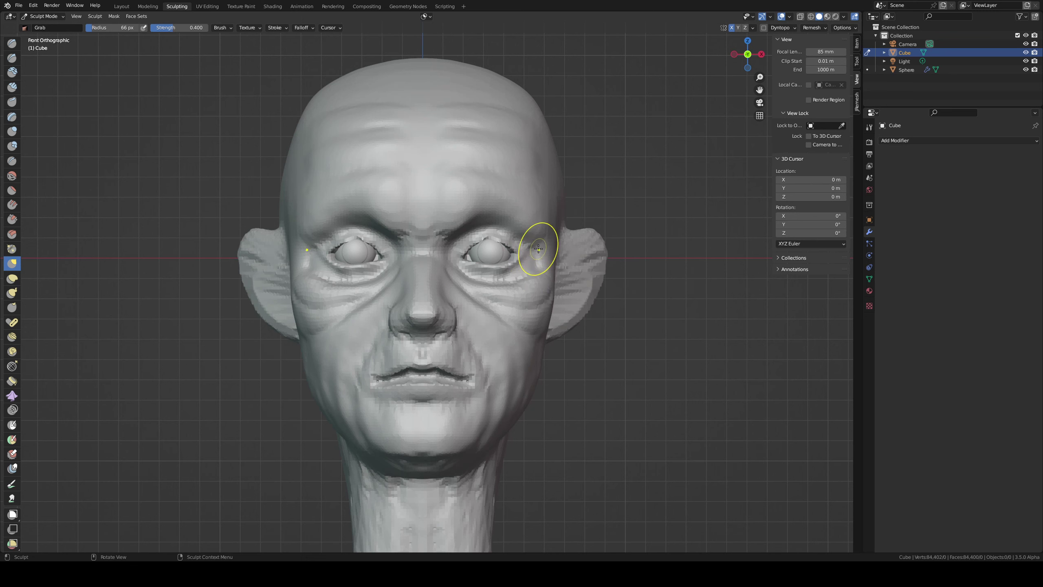
{"action": "key", "text": "bracketleft"}
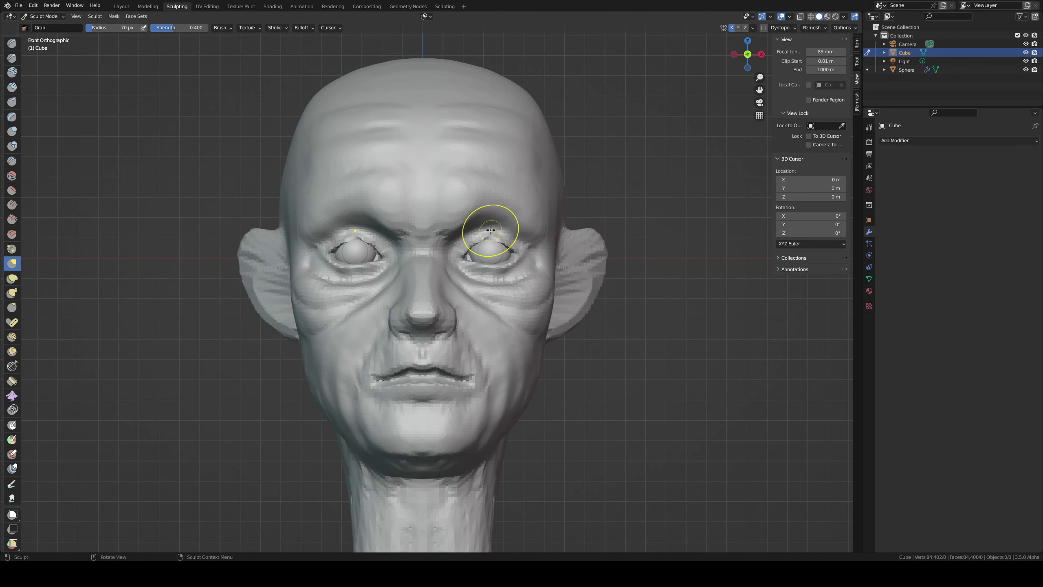
{"action": "left_click_drag", "start_coordinate": [488, 233], "coordinate": [481, 236]}
{"action": "key", "text": "c"}
{"action": "key", "text": "bracketleft"}
{"action": "key", "text": "bracketleft"}
{"action": "key", "text": "bracketleft"}
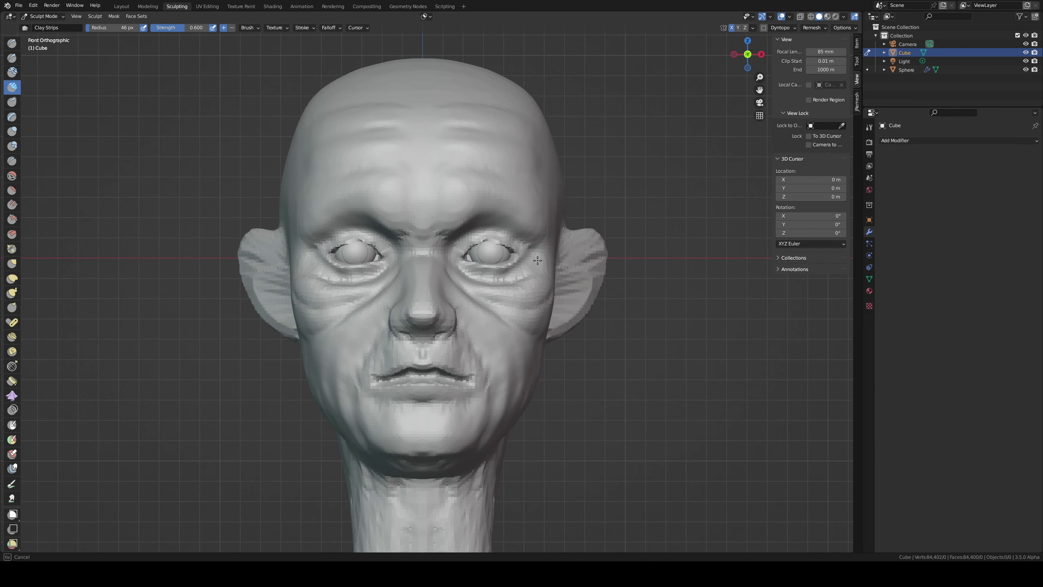
- Deepen a Clay Strips crease along the outer lower eyelid and save the file
{"action": "key", "text": "bracketleft"}
{"action": "key", "text": "bracketleft"}
{"action": "middle_click_drag", "start_coordinate": [536, 249], "coordinate": [424, 262]}
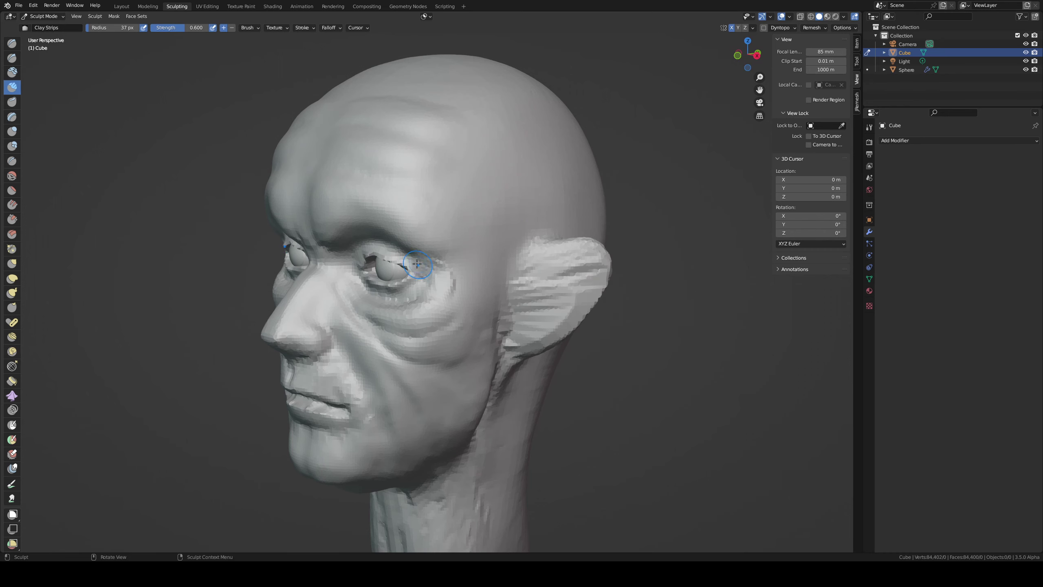
{"action": "left_click_drag", "start_coordinate": [409, 262], "coordinate": [418, 304]}
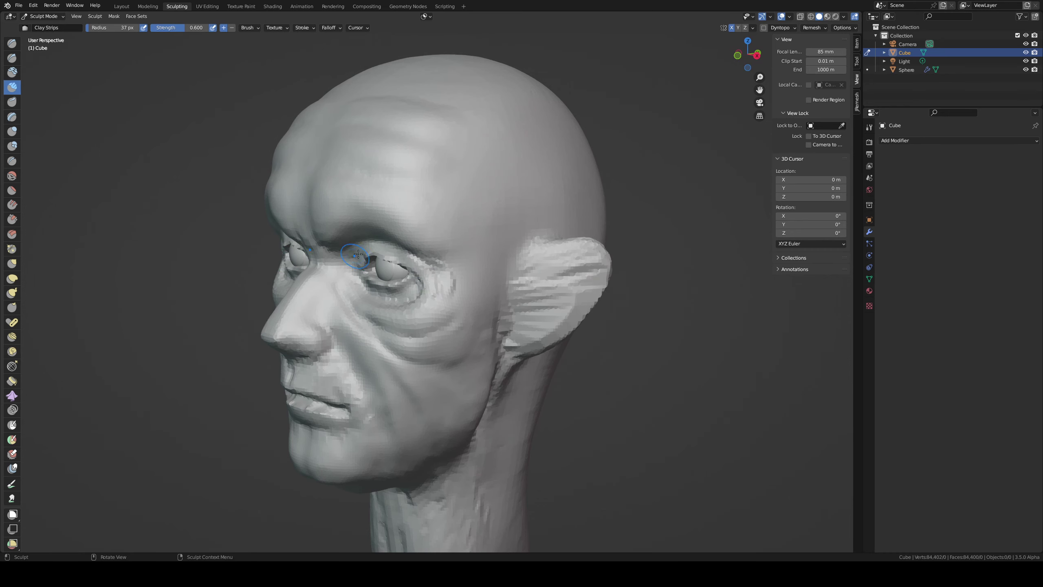
{"action": "middle_click_drag", "start_coordinate": [400, 258], "coordinate": [507, 236]}
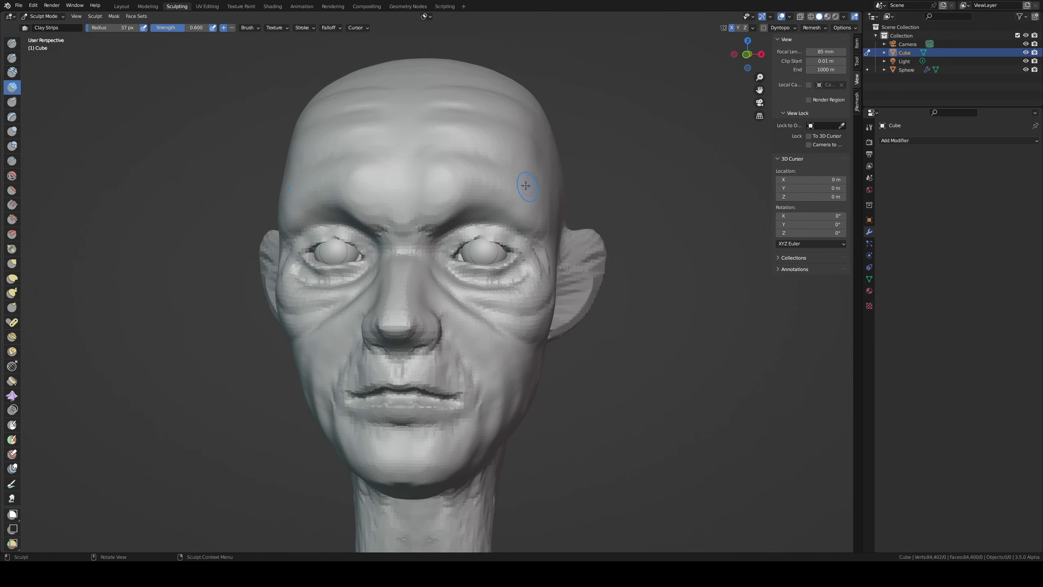
{"action": "key", "text": "ctrl+s"}
- Set up the Draw Sharp brush at an 81 px radius
{"action": "middle_click_drag", "start_coordinate": [447, 236], "coordinate": [465, 233]}
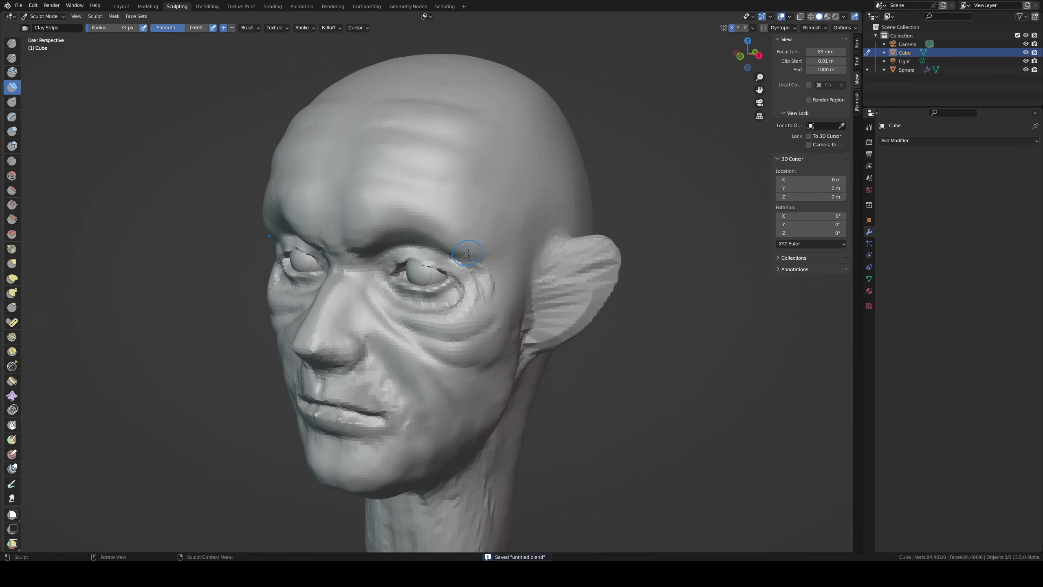
{"action": "key", "text": "f"}
{"action": "left_click", "coordinate": [466, 233]}
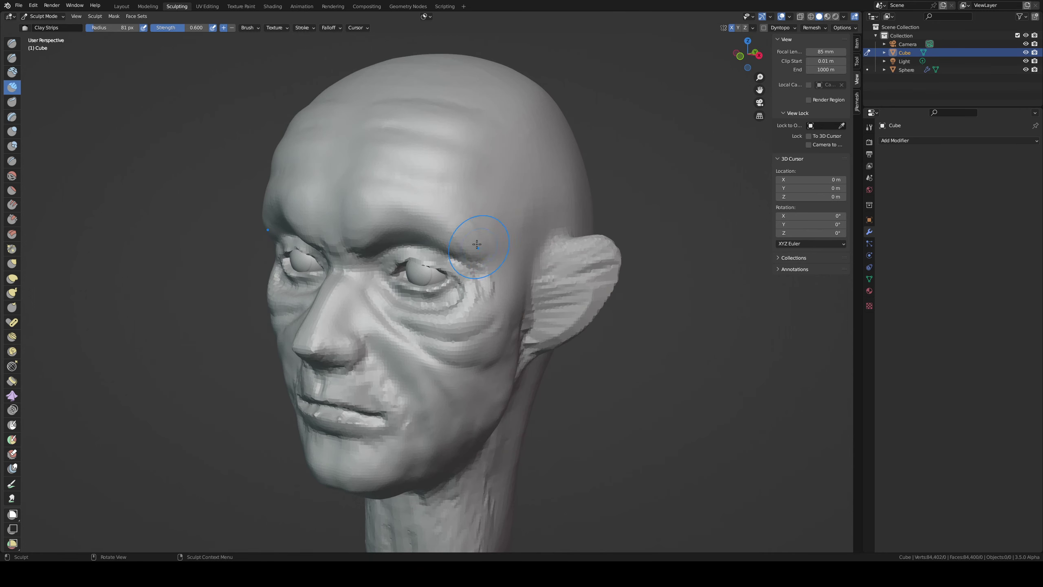
{"action": "key", "text": "shift+x"}
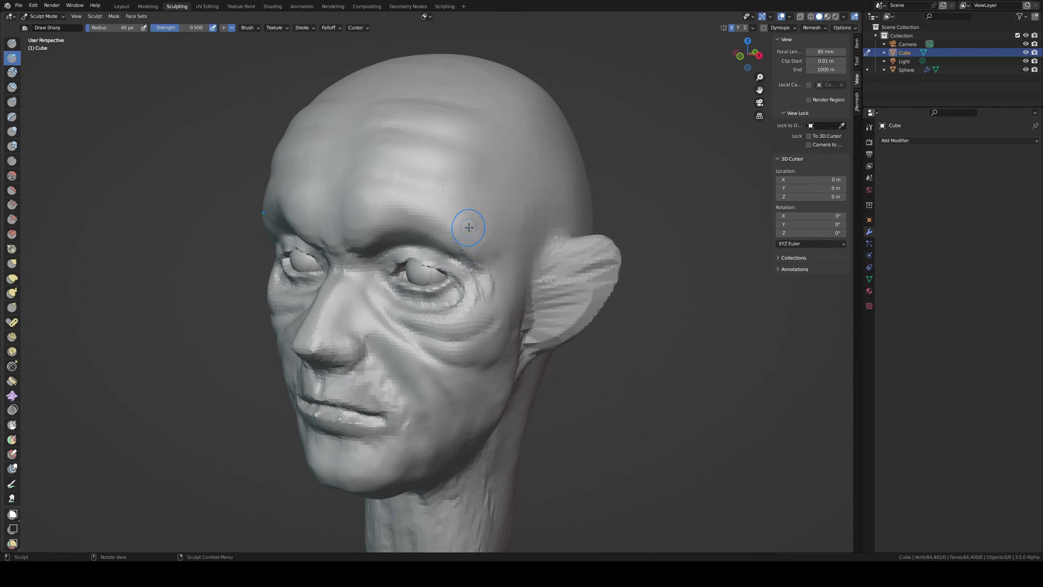
{"action": "mouse_move", "coordinate": [359, 220]}
{"action": "middle_mouse_down"}
{"action": "mouse_move", "coordinate": [415, 175]}
{"action": "mouse_move", "coordinate": [407, 228]}
{"action": "middle_mouse_up"}
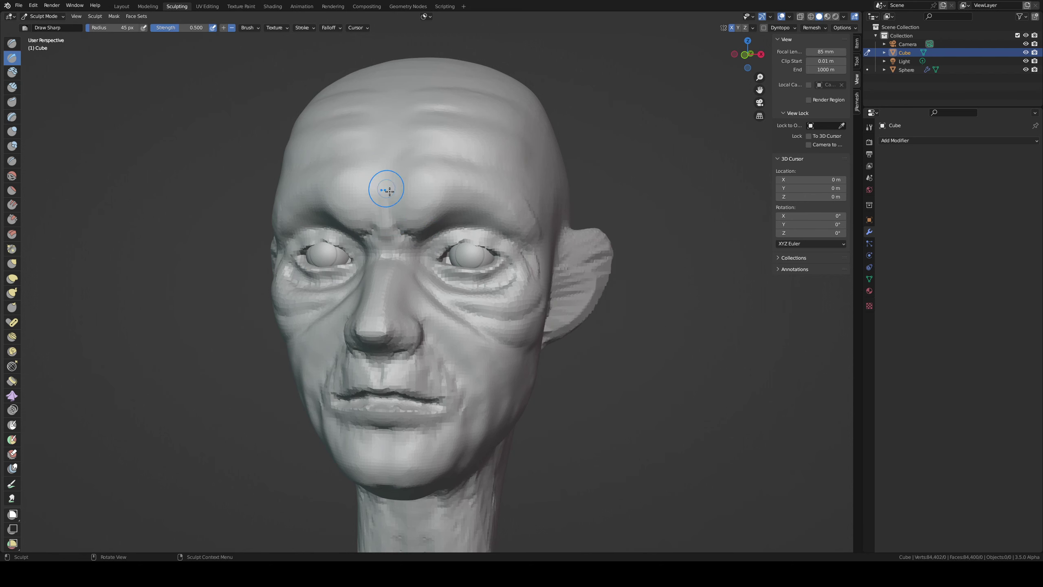
- Carve a ridge up the middle of the forehead and a brow ridge above the right eye
{"action": "key", "text": "f"}
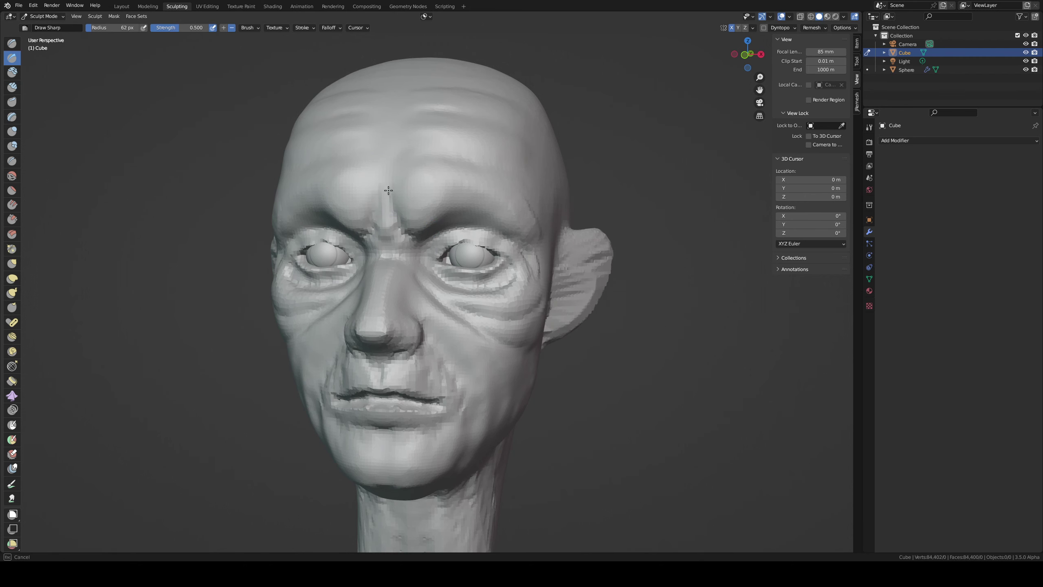
{"action": "left_click_drag", "start_coordinate": [388, 190], "coordinate": [386, 163]}
{"action": "middle_click_drag", "start_coordinate": [388, 139], "coordinate": [407, 185]}
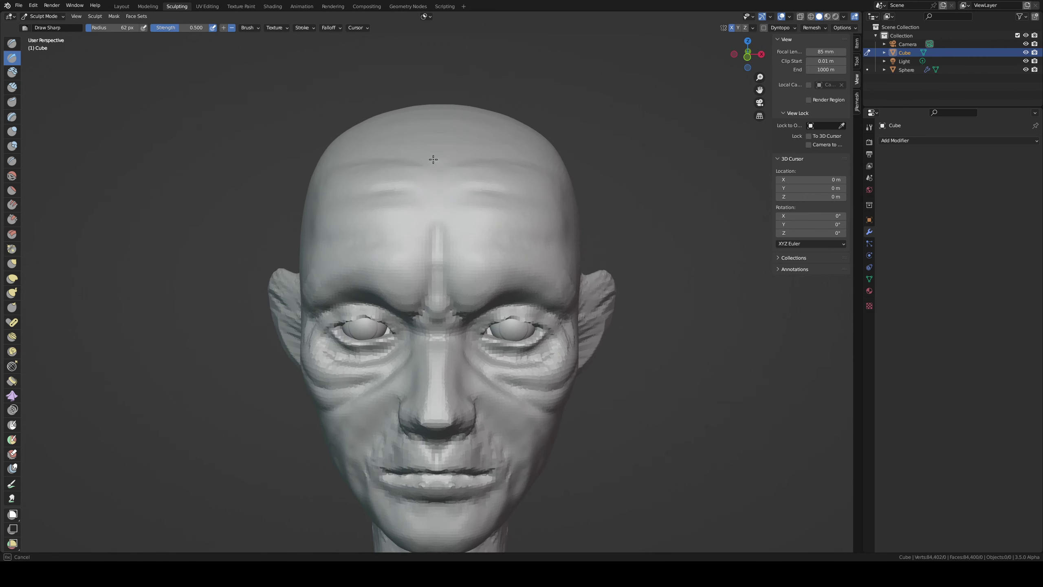
{"action": "middle_click_drag", "start_coordinate": [436, 261], "coordinate": [427, 222]}
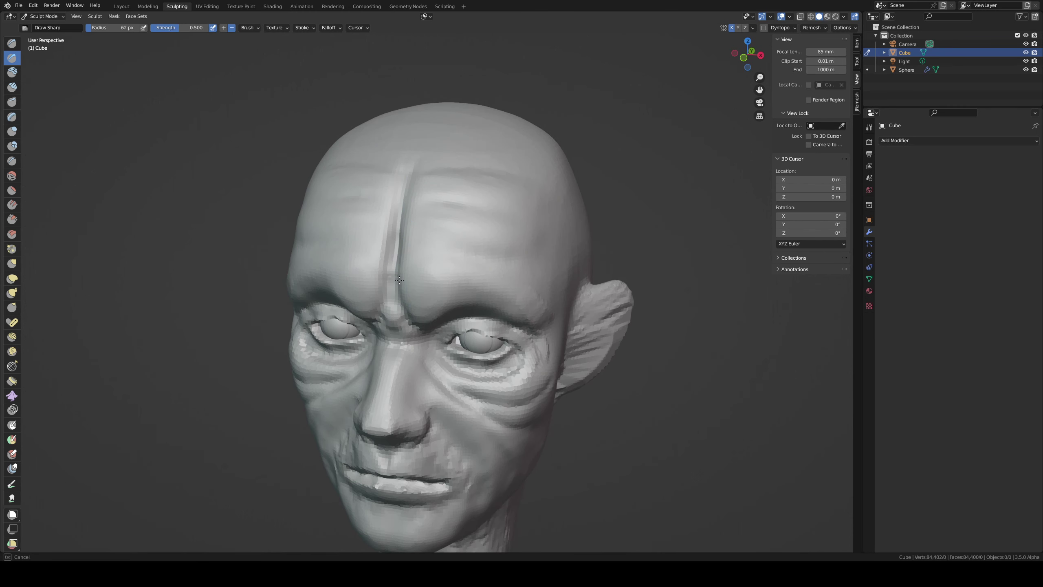
{"action": "left_click_drag", "start_coordinate": [406, 263], "coordinate": [493, 263]}
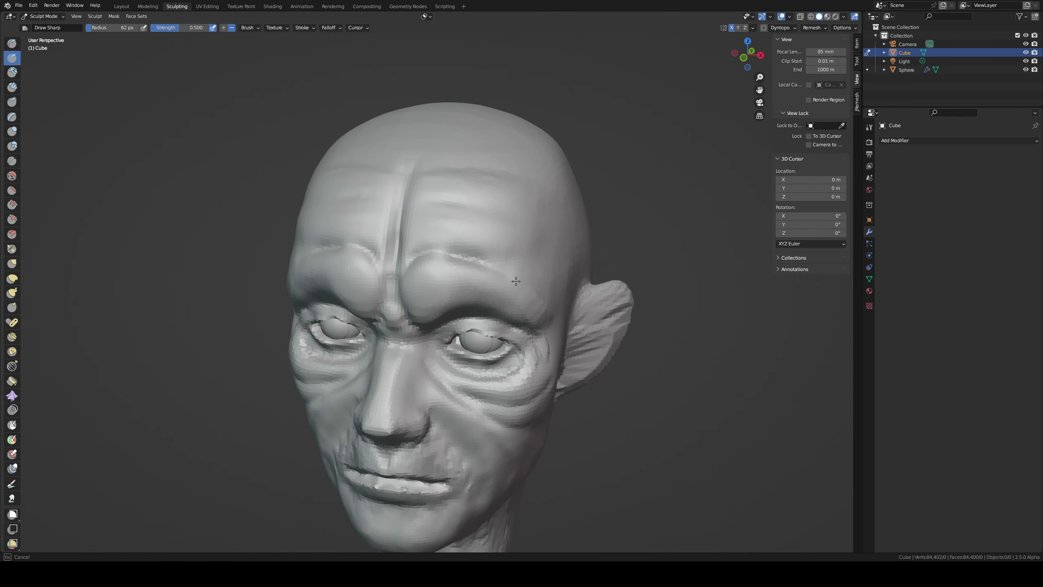
- Inspect the brow from front and left profile, then enlarge the brush to 101 px
{"action": "mouse_move", "coordinate": [534, 291]}
{"action": "middle_mouse_down"}
{"action": "mouse_move", "coordinate": [506, 236]}
{"action": "mouse_move", "coordinate": [441, 265]}
{"action": "middle_mouse_up"}
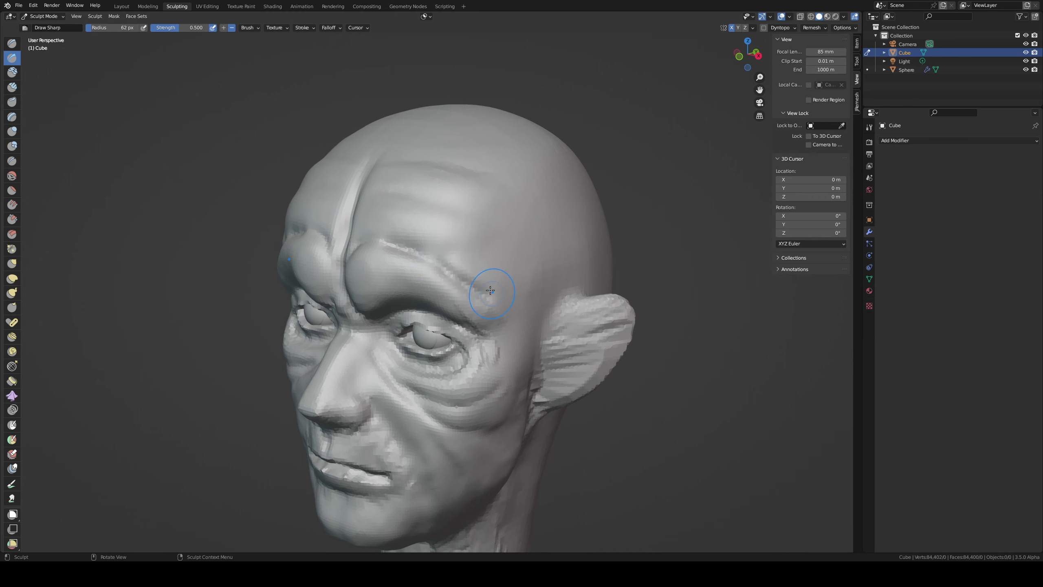
{"action": "mouse_move", "coordinate": [489, 291]}
{"action": "middle_mouse_down"}
{"action": "mouse_move", "coordinate": [509, 222]}
{"action": "mouse_move", "coordinate": [424, 217]}
{"action": "middle_mouse_up"}
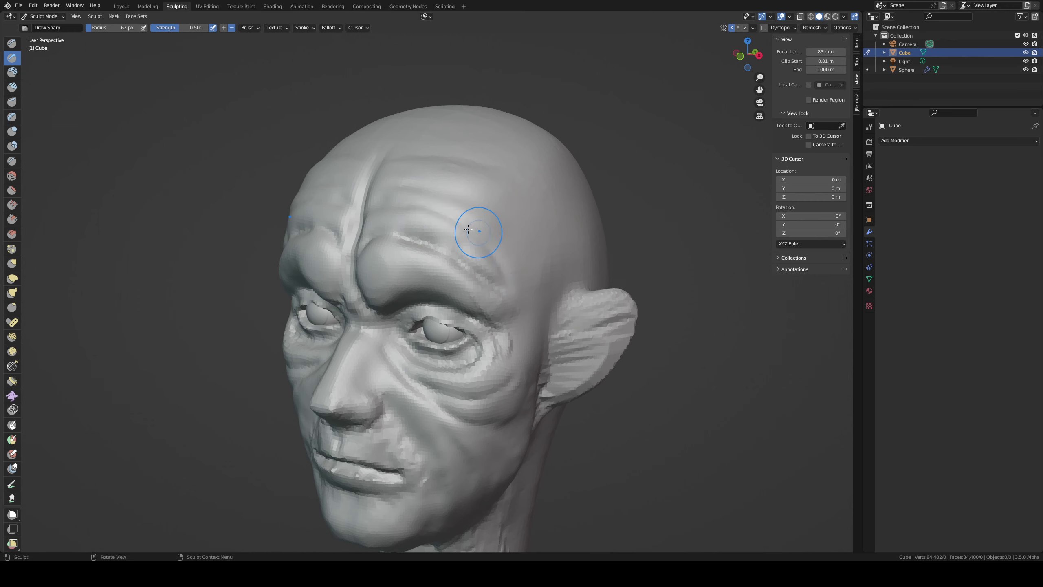
{"action": "mouse_move", "coordinate": [469, 229]}
{"action": "middle_mouse_down"}
{"action": "mouse_move", "coordinate": [419, 224]}
{"action": "mouse_move", "coordinate": [500, 232]}
{"action": "middle_mouse_up"}
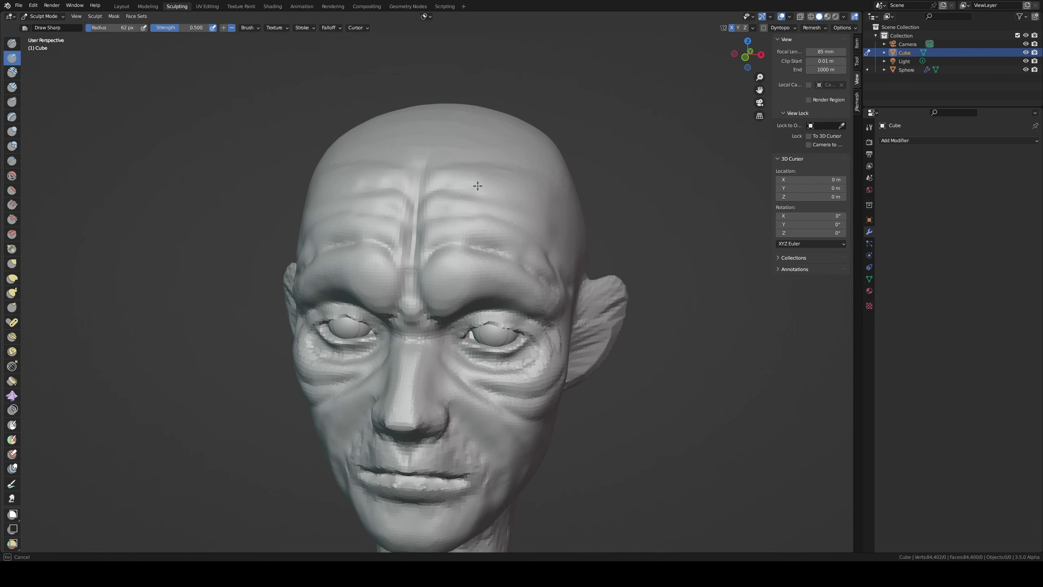
{"action": "middle_click_drag", "start_coordinate": [516, 191], "coordinate": [405, 168]}
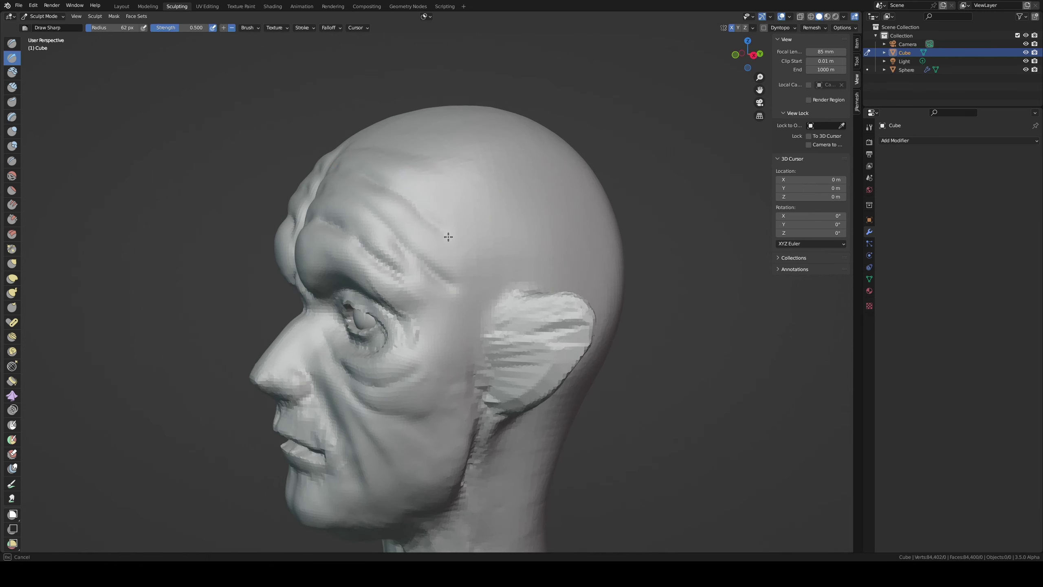
{"action": "left_click", "coordinate": [475, 258]}
{"action": "key", "text": "f"}
{"action": "left_click", "coordinate": [460, 279]}
{"action": "key", "text": "shift+t"}
- Scrape a groove down the middle of the forehead
{"action": "middle_click_drag", "start_coordinate": [419, 214], "coordinate": [494, 205]}
{"action": "left_click_drag", "start_coordinate": [412, 247], "coordinate": [414, 177]}
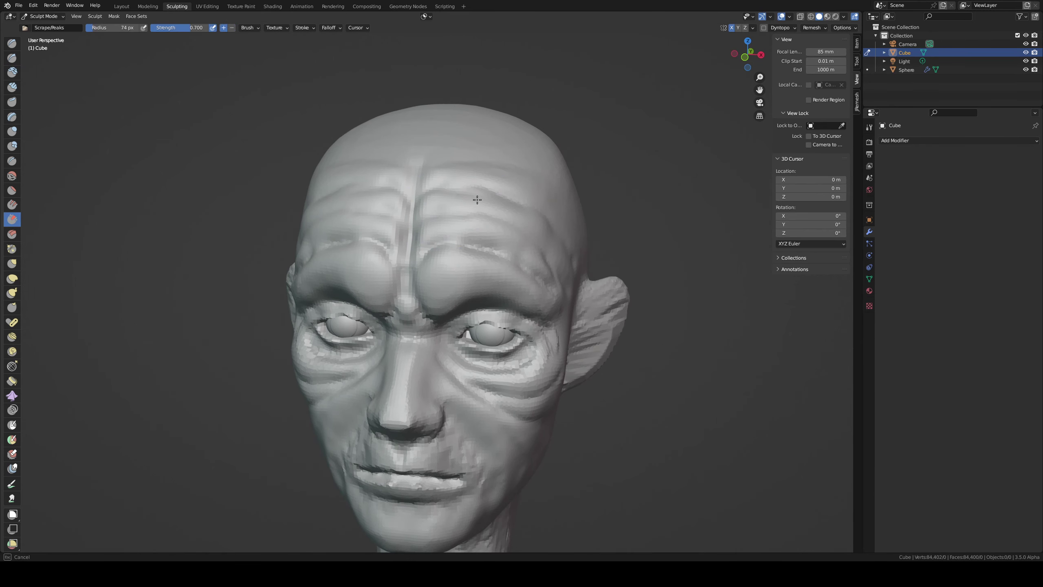
{"action": "key", "text": "i"}
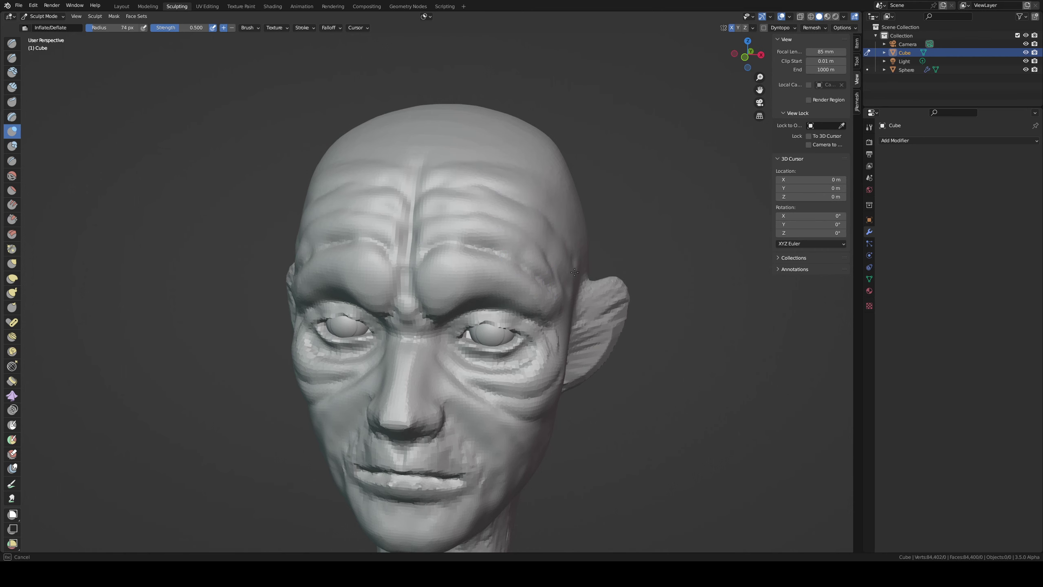
{"action": "middle_click_drag", "start_coordinate": [574, 272], "coordinate": [473, 247]}
{"action": "scroll", "coordinate": [452, 230], "scroll_direction": "down", "scroll_amount": 4}
{"action": "scroll", "coordinate": [452, 218], "scroll_direction": "up", "scroll_amount": 2}
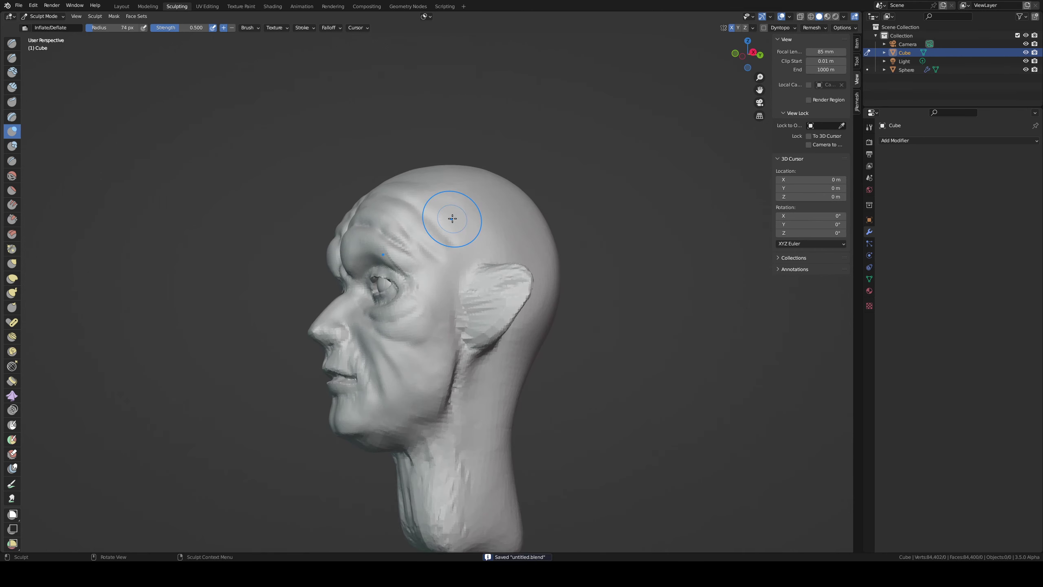
- In Front Ortho view, Grab the ears inward toward the sides of the head
{"action": "key", "text": "KP_1"}
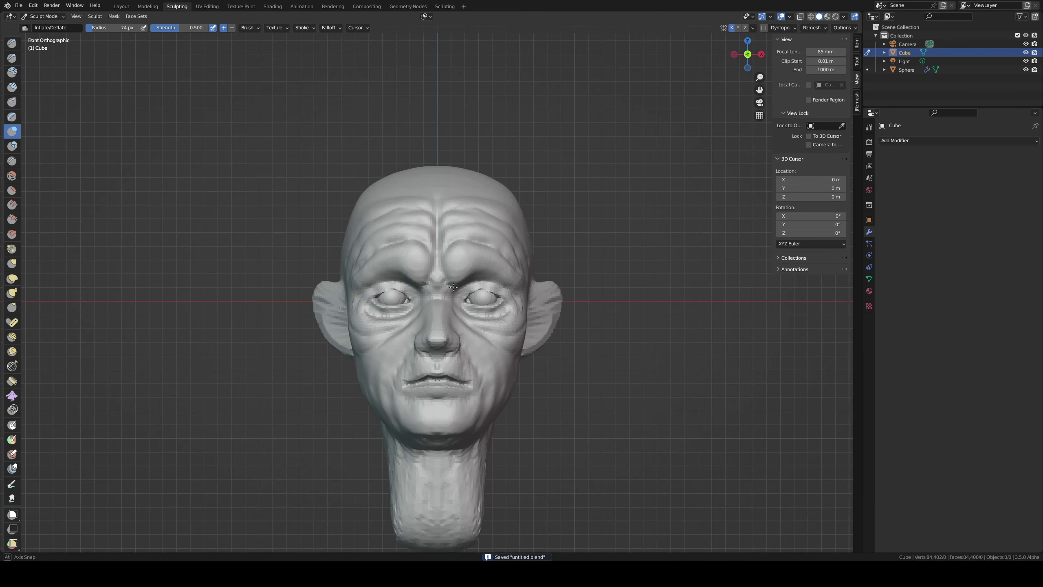
{"action": "key", "text": "g"}
{"action": "mouse_move", "coordinate": [547, 298]}
{"action": "left_mouse_down"}
{"action": "mouse_move", "coordinate": [555, 336]}
{"action": "mouse_move", "coordinate": [559, 291]}
{"action": "left_mouse_up"}
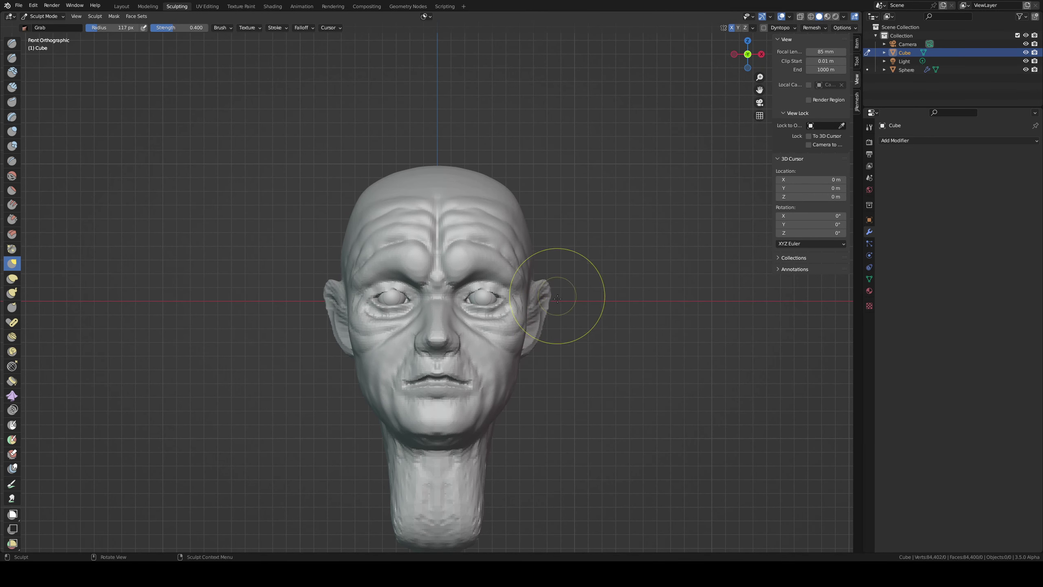
{"action": "scroll", "coordinate": [559, 291], "scroll_direction": "up", "scroll_amount": 2}
{"action": "middle_click_drag", "start_coordinate": [559, 292], "coordinate": [532, 295]}
- In right side view, pull the ear down and carve its inner crease with 73 px Draw Sharp
{"action": "key", "text": "KP_3"}
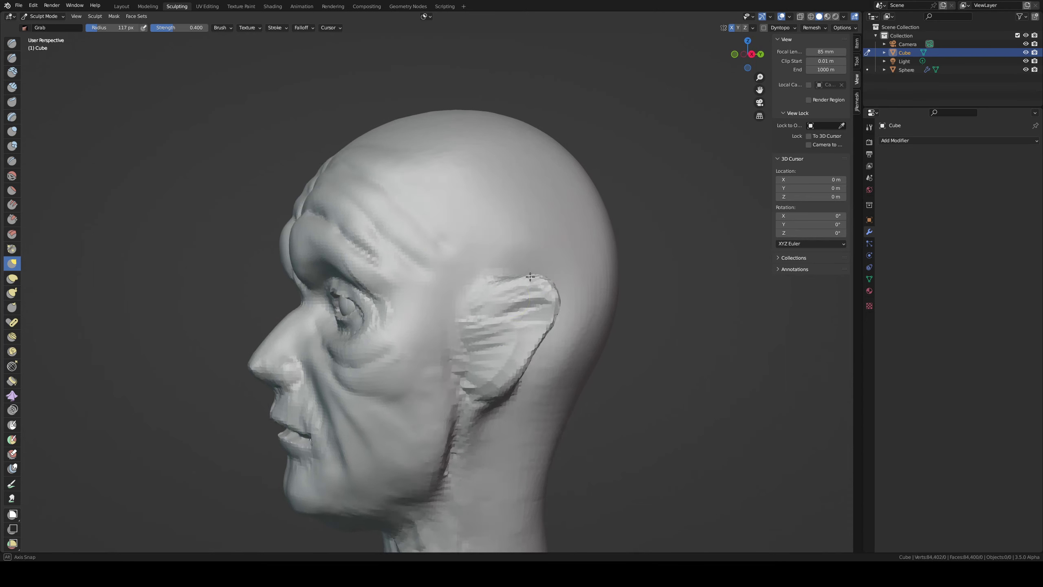
{"action": "scroll", "coordinate": [476, 286], "scroll_direction": "up", "scroll_amount": 1}
{"action": "mouse_move", "coordinate": [476, 287]}
{"action": "left_mouse_down"}
{"action": "mouse_move", "coordinate": [463, 347]}
{"action": "mouse_move", "coordinate": [465, 326]}
{"action": "left_mouse_up"}
{"action": "left_click", "coordinate": [12, 57]}
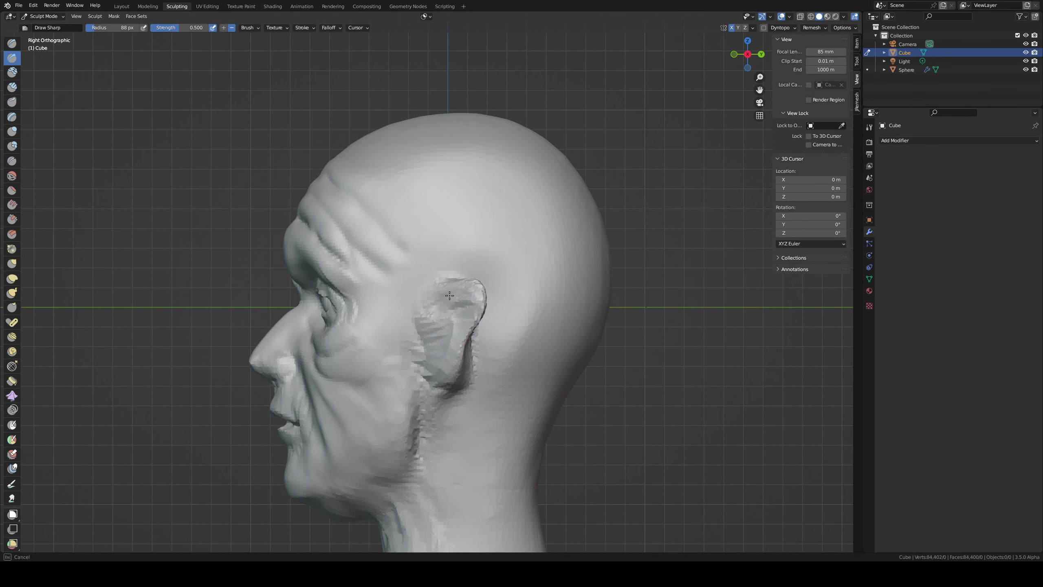
{"action": "key", "text": "f"}
{"action": "left_click", "coordinate": [458, 305]}
{"action": "left_click_drag", "start_coordinate": [465, 298], "coordinate": [442, 368]}
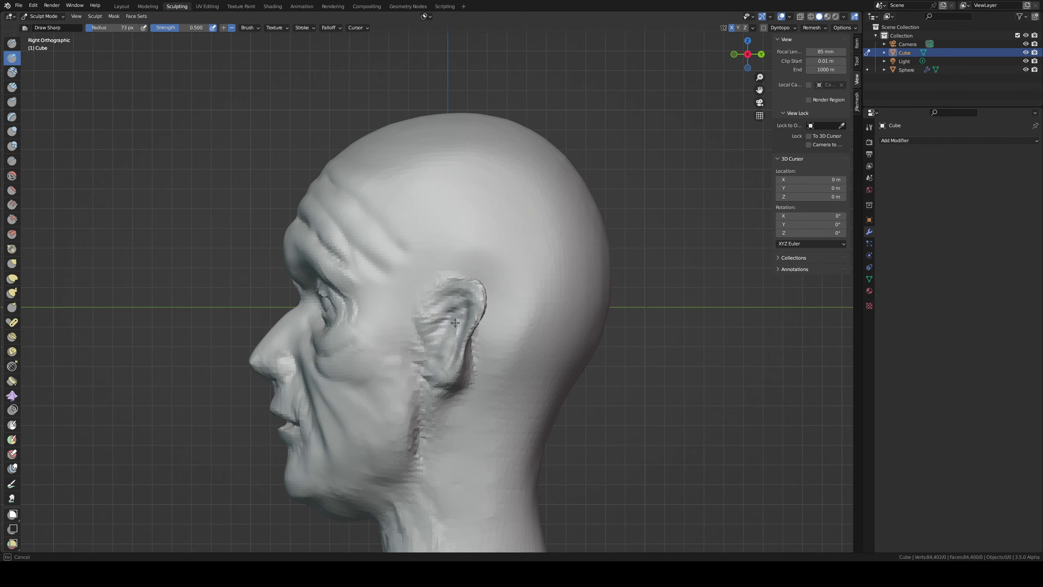
{"action": "mouse_move", "coordinate": [455, 322]}
{"action": "left_mouse_down"}
{"action": "mouse_move", "coordinate": [438, 337]}
{"action": "mouse_move", "coordinate": [454, 349]}
{"action": "left_mouse_up"}
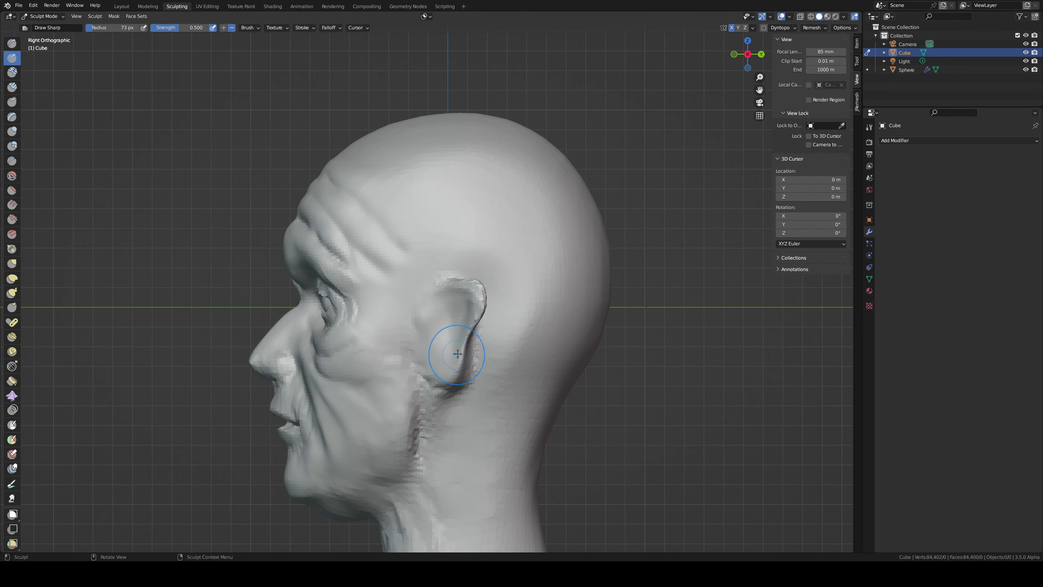
- Reshape the ear upward from the lobe and deepen its hollow with a 46 px brush
{"action": "key", "text": "g"}
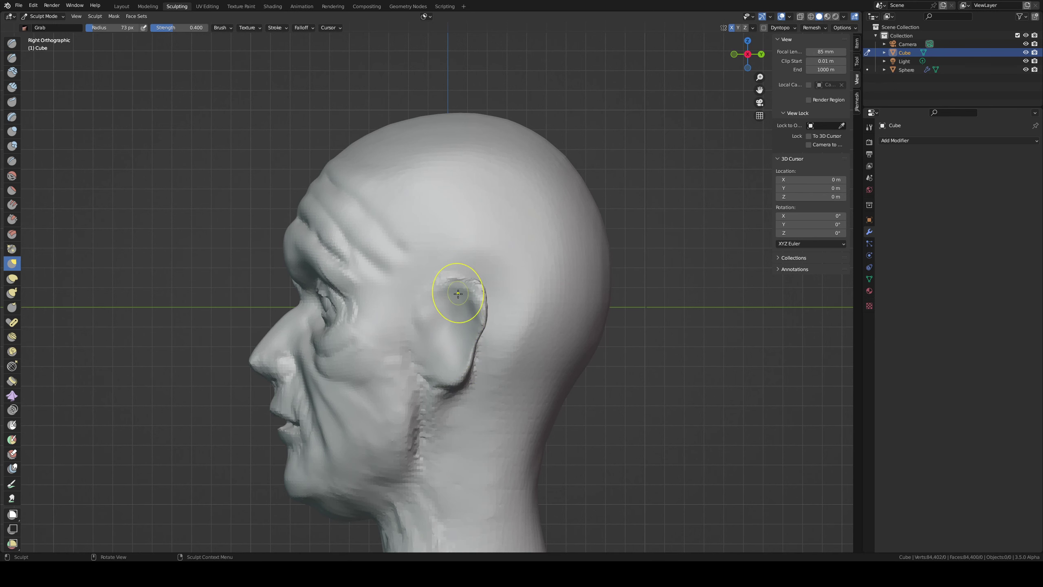
{"action": "key", "text": "x"}
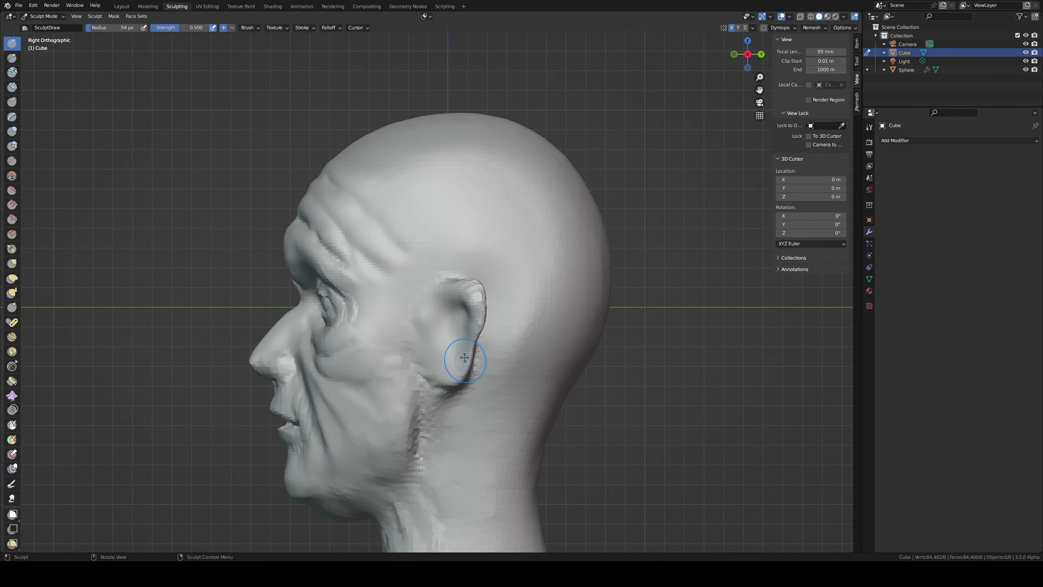
{"action": "middle_click_drag", "start_coordinate": [442, 349], "coordinate": [533, 394]}
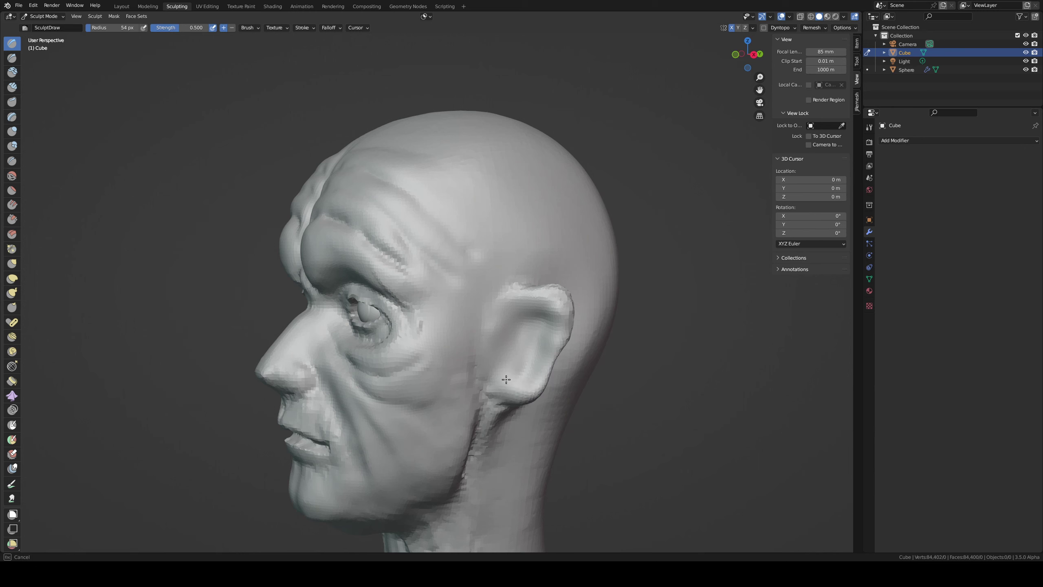
{"action": "mouse_move", "coordinate": [529, 392]}
{"action": "left_mouse_down"}
{"action": "mouse_move", "coordinate": [546, 307]}
{"action": "mouse_move", "coordinate": [537, 290]}
{"action": "left_mouse_up"}
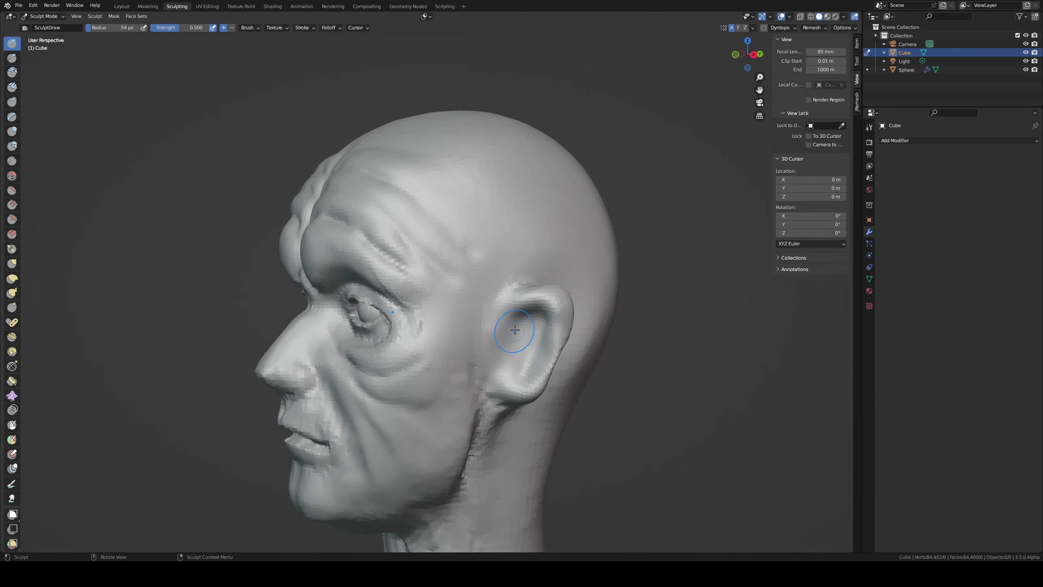
{"action": "left_click_drag", "start_coordinate": [527, 318], "coordinate": [518, 341], "text": "ctrl"}
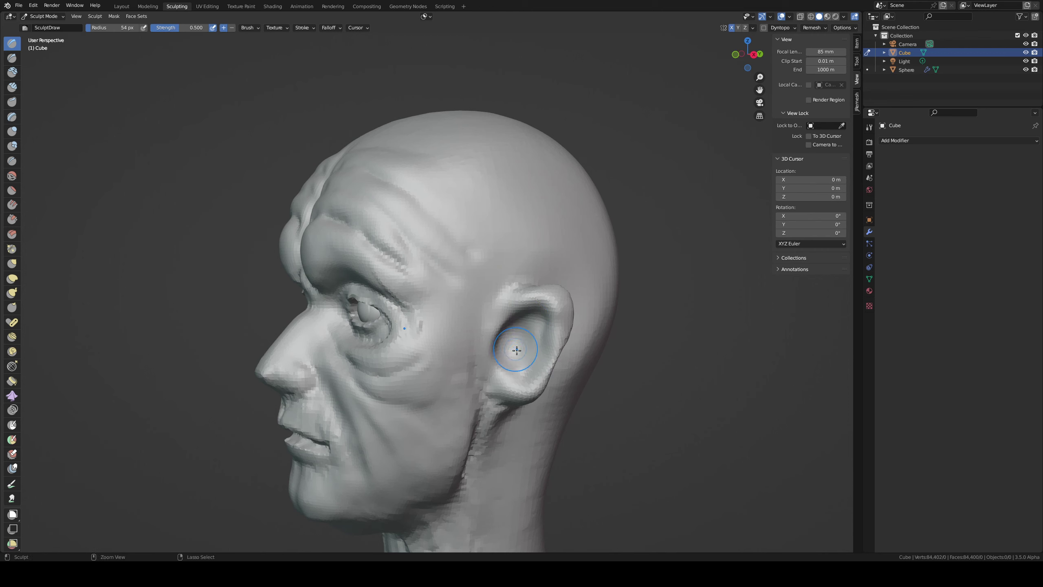
{"action": "mouse_move", "coordinate": [479, 316]}
{"action": "middle_mouse_down"}
{"action": "mouse_move", "coordinate": [444, 345]}
{"action": "mouse_move", "coordinate": [561, 335]}
{"action": "middle_mouse_up"}
{"action": "key", "text": "f"}
{"action": "left_click", "coordinate": [561, 336]}
{"action": "left_click_drag", "start_coordinate": [561, 336], "coordinate": [568, 349]}
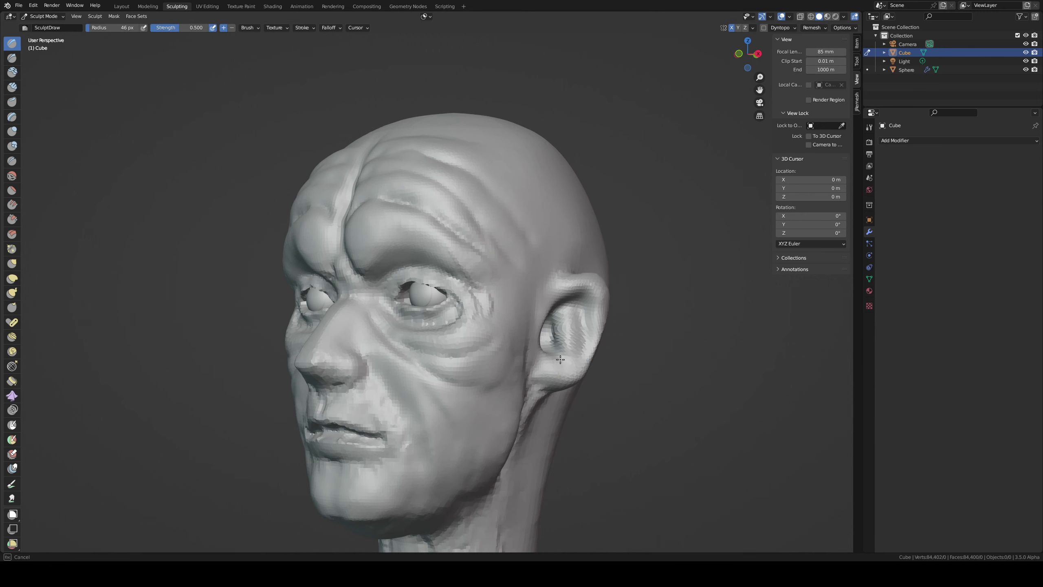
- With a 111 px Grab brush, pull the ear into place and round off its top
{"action": "left_click_drag", "start_coordinate": [560, 359], "coordinate": [581, 319]}
{"action": "mouse_move", "coordinate": [581, 318]}
{"action": "middle_mouse_down"}
{"action": "mouse_move", "coordinate": [615, 367]}
{"action": "mouse_move", "coordinate": [610, 337]}
{"action": "middle_mouse_up"}
{"action": "key", "text": "g"}
{"action": "key", "text": "f"}
{"action": "left_click", "coordinate": [615, 367]}
{"action": "left_click_drag", "start_coordinate": [610, 338], "coordinate": [581, 372]}
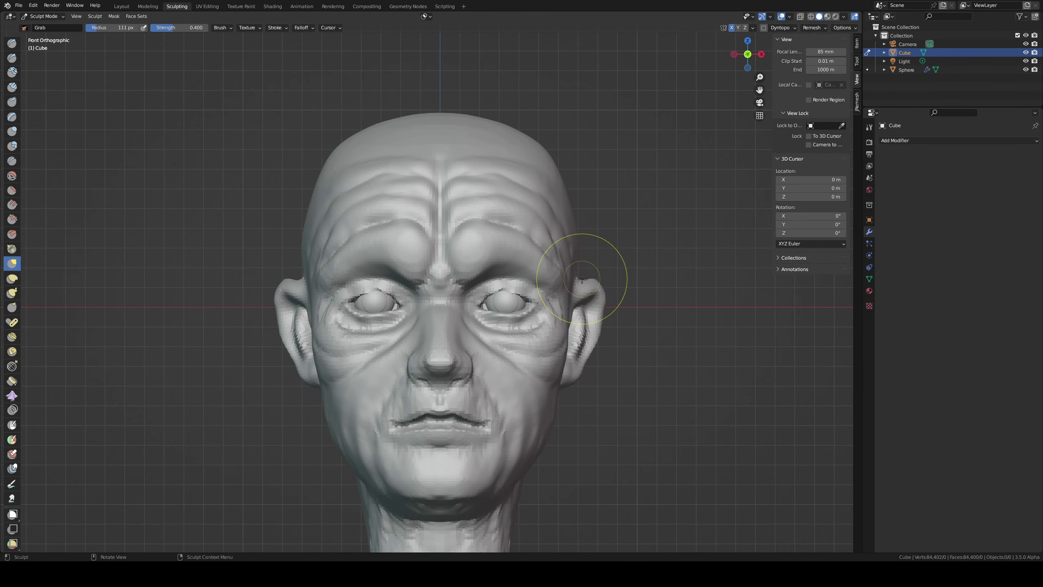
{"action": "left_click_drag", "start_coordinate": [582, 279], "coordinate": [592, 270]}
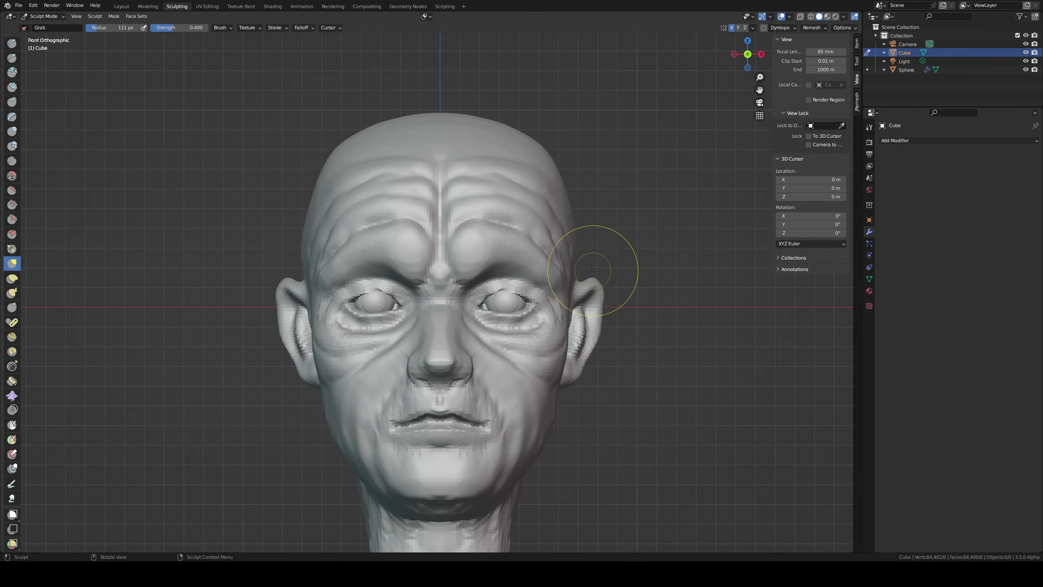
- Pull the front of the ear into shape from the side and reshape it from behind
{"action": "middle_click_drag", "start_coordinate": [592, 270], "coordinate": [442, 326], "text": "alt"}
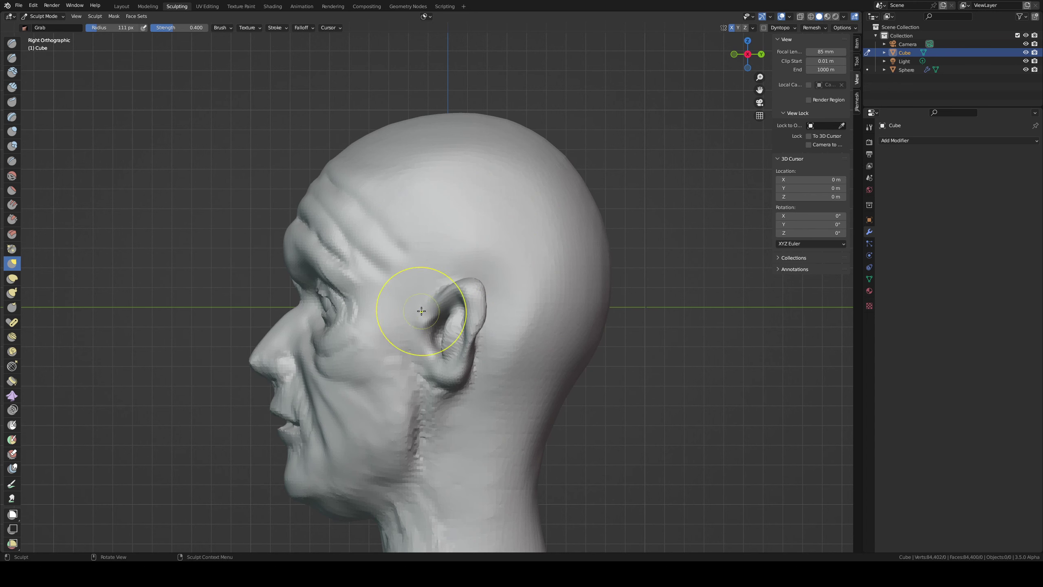
{"action": "left_click_drag", "start_coordinate": [421, 311], "coordinate": [452, 304]}
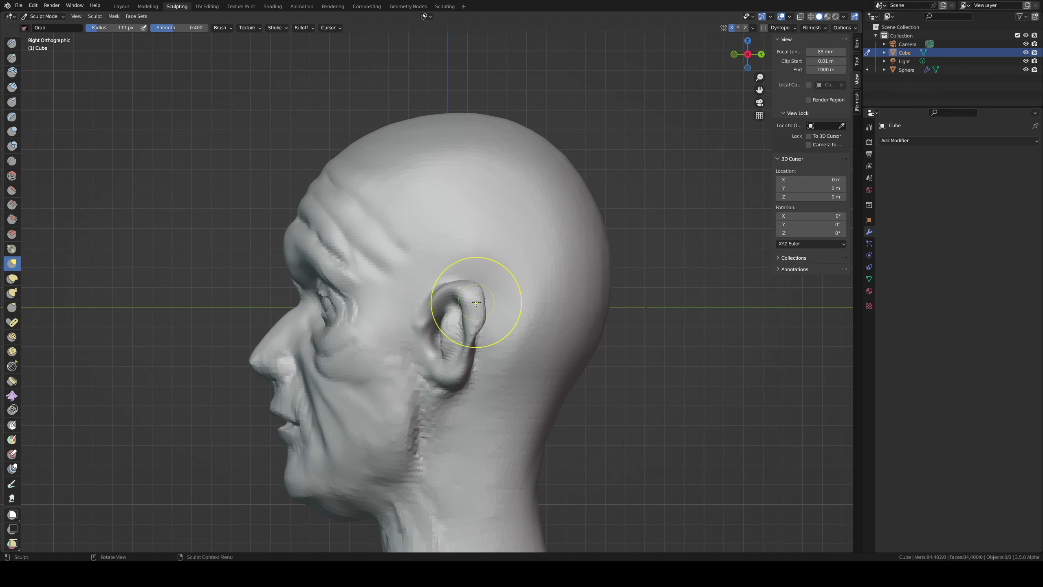
{"action": "middle_click_drag", "start_coordinate": [465, 338], "coordinate": [327, 343]}
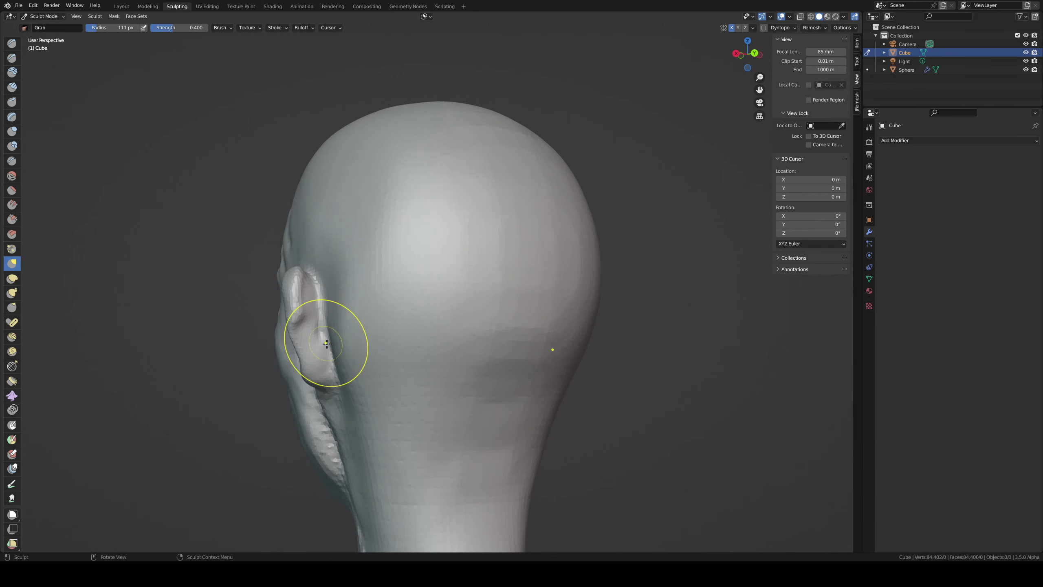
{"action": "left_click_drag", "start_coordinate": [326, 344], "coordinate": [319, 326]}
{"action": "key", "text": "x"}
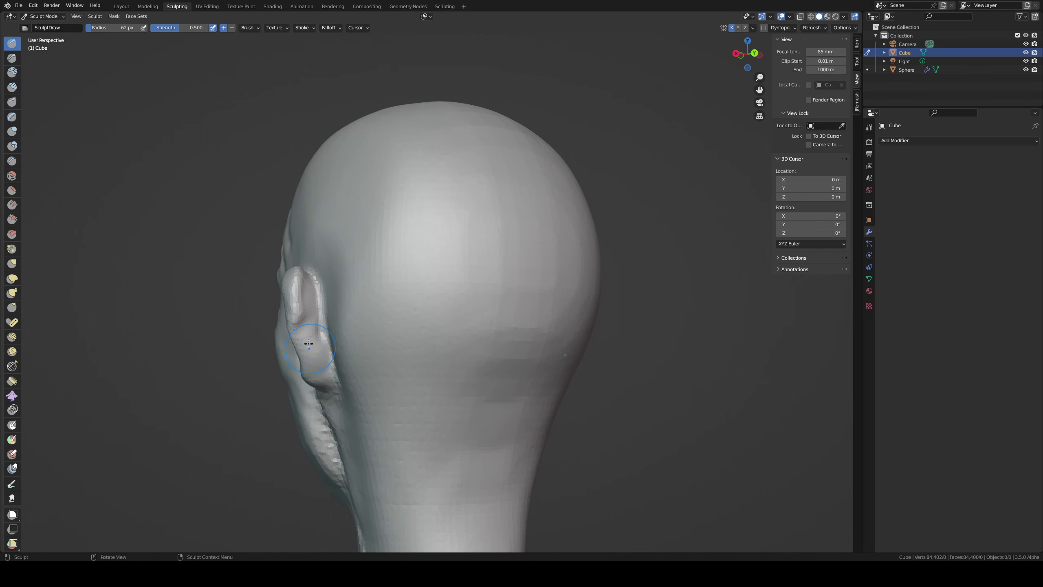
{"action": "middle_click_drag", "start_coordinate": [323, 371], "coordinate": [446, 268]}
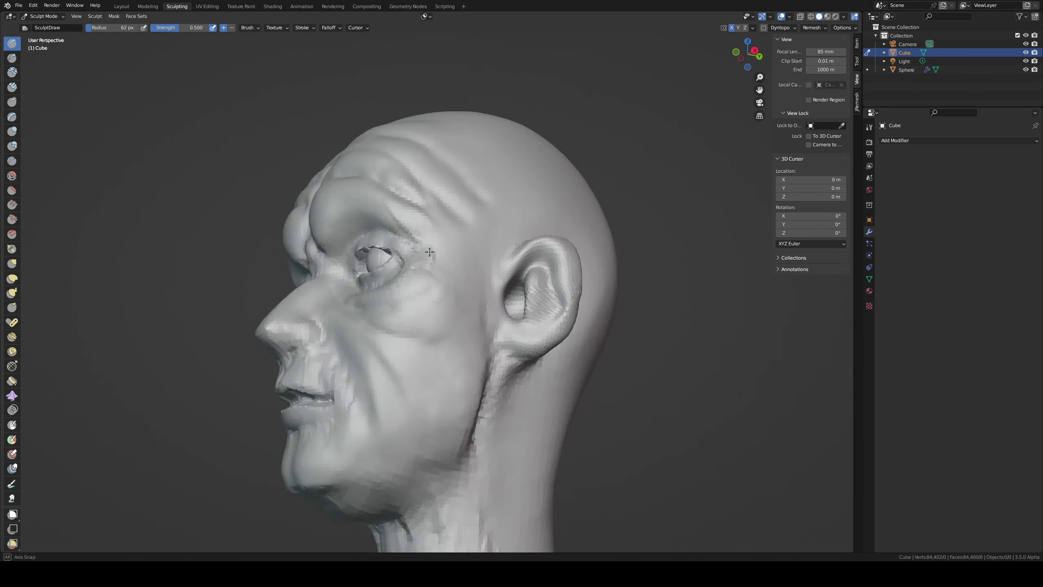
{"action": "middle_click_drag", "start_coordinate": [560, 369], "coordinate": [503, 343], "text": "alt"}
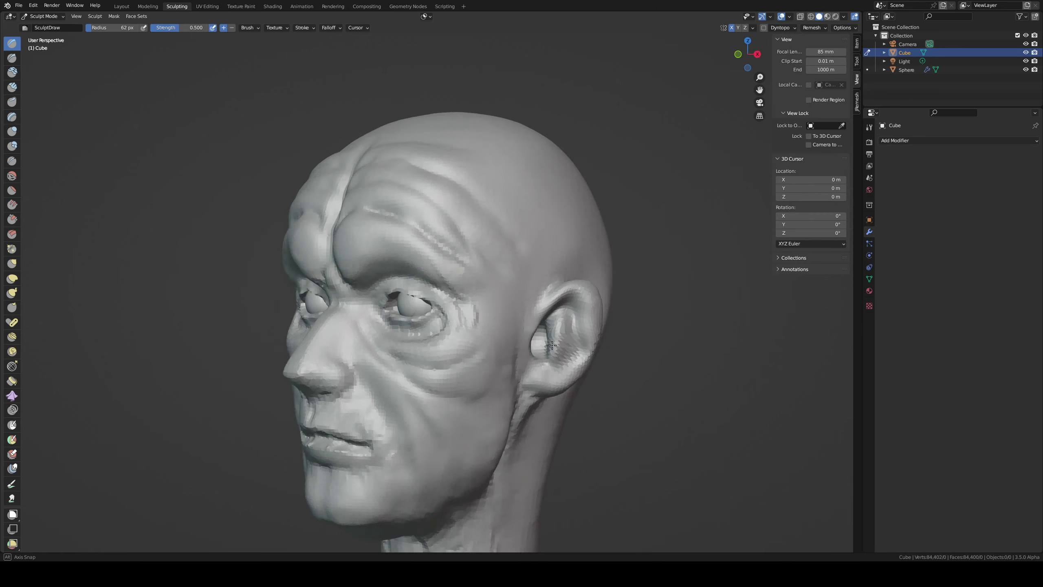
- Grab the nose bridge into shape, check it from the front, and set a 58 px sharp brush
{"action": "key", "text": "g"}
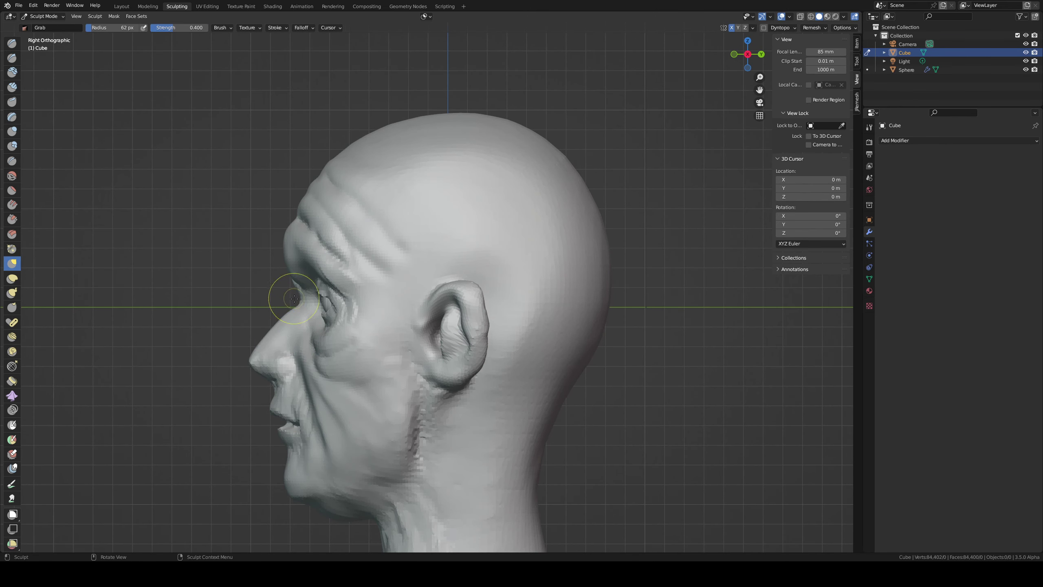
{"action": "mouse_move", "coordinate": [281, 298]}
{"action": "left_mouse_down"}
{"action": "mouse_move", "coordinate": [296, 303]}
{"action": "mouse_move", "coordinate": [315, 290]}
{"action": "left_mouse_up"}
{"action": "middle_click_drag", "start_coordinate": [314, 291], "coordinate": [445, 328]}
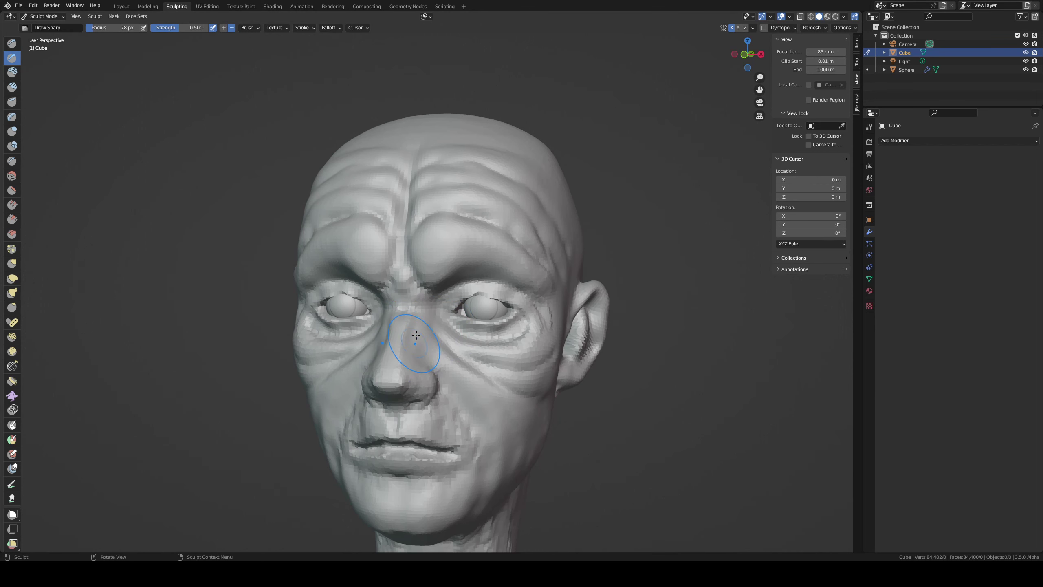
{"action": "mouse_move", "coordinate": [421, 332]}
{"action": "middle_mouse_down"}
{"action": "mouse_move", "coordinate": [448, 296]}
{"action": "mouse_move", "coordinate": [433, 331]}
{"action": "middle_mouse_up"}
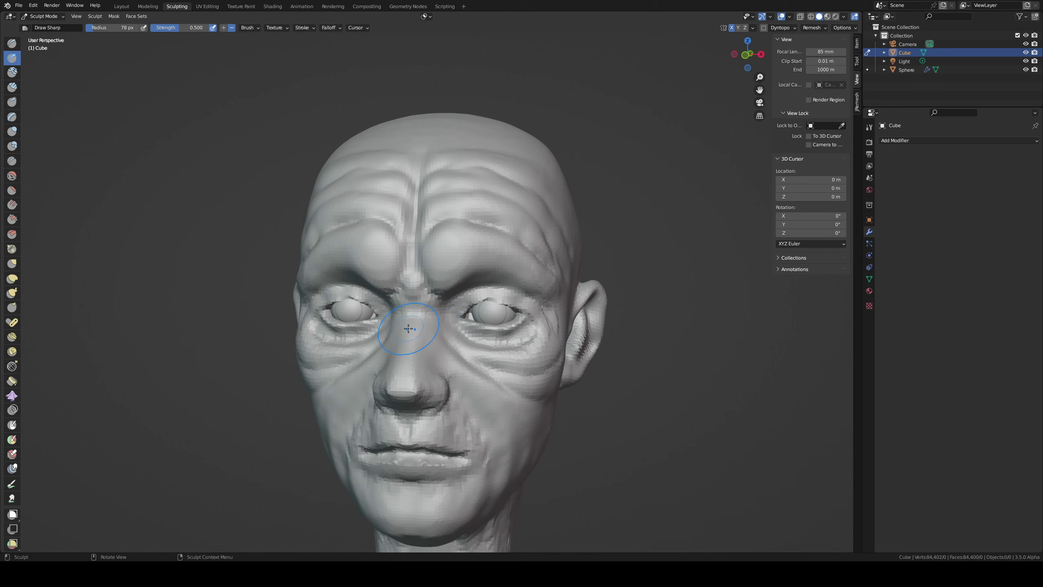
{"action": "key", "text": "shift+t"}
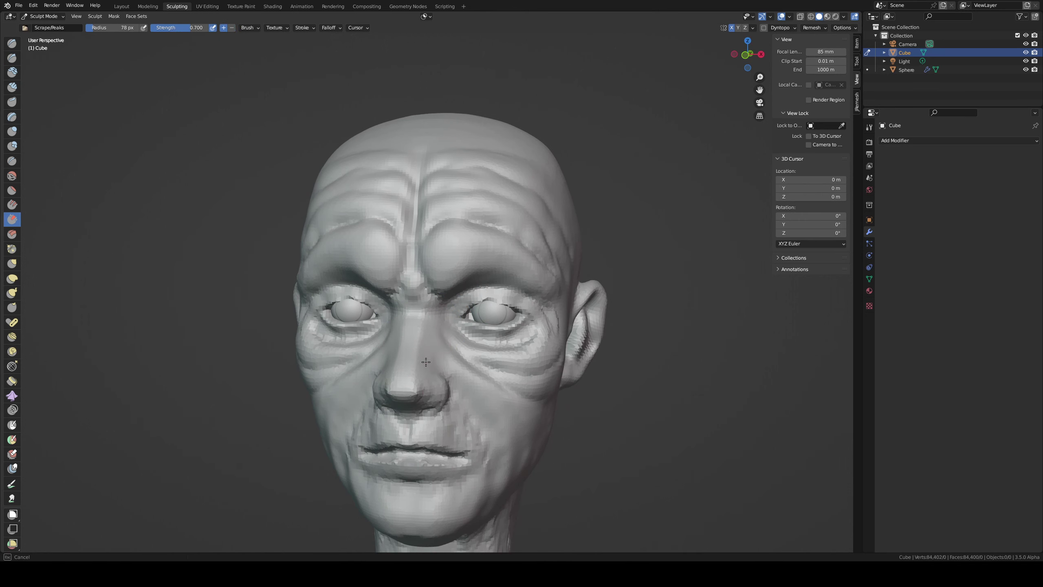
{"action": "key", "text": "shift+x"}
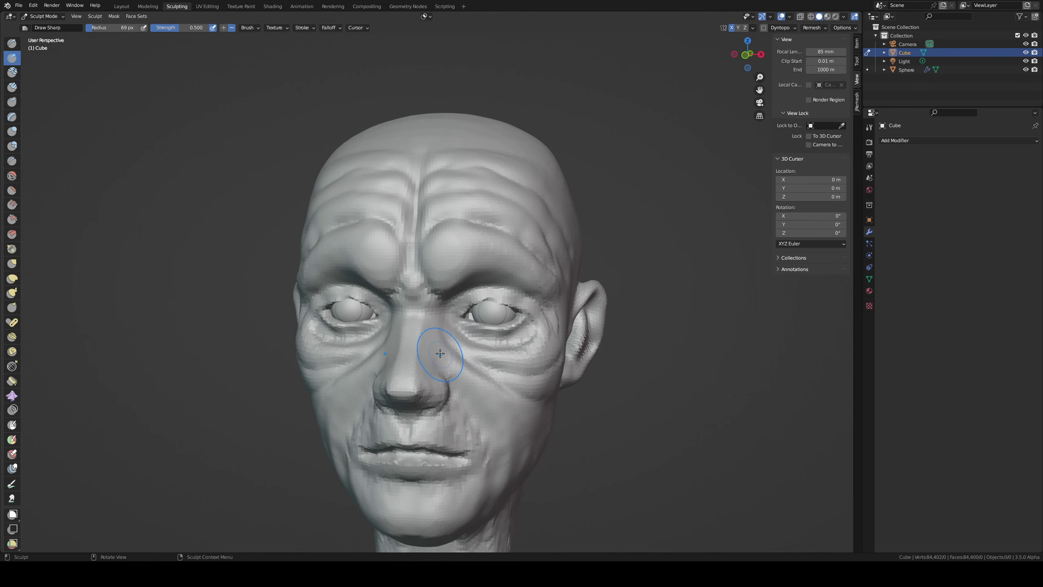
{"action": "key", "text": "f"}
{"action": "left_click", "coordinate": [431, 355]}
- With 48 px Clay Strips, deepen the crease under the eye and carve one down from the nose
{"action": "key", "text": "c"}
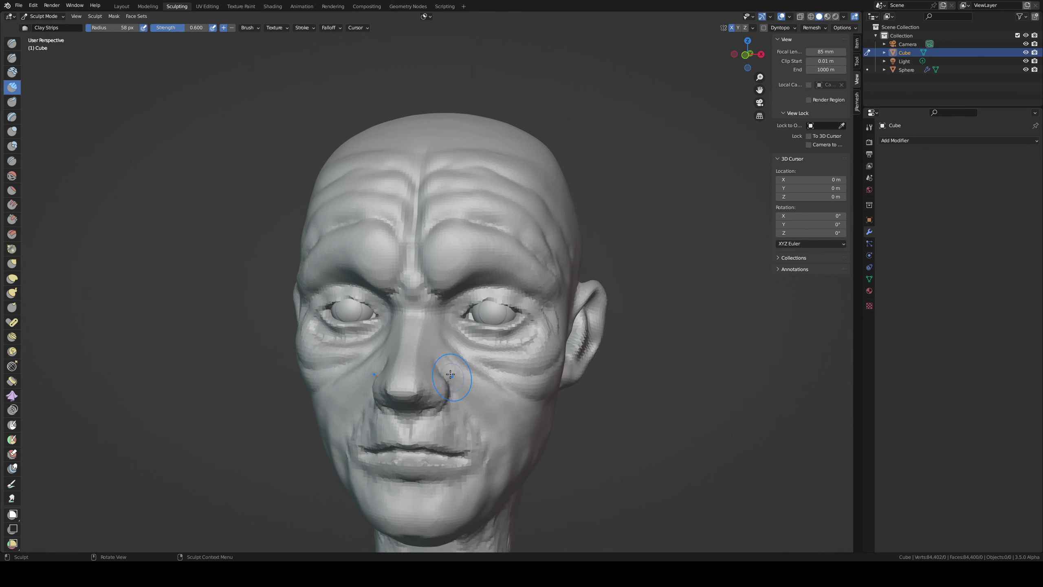
{"action": "middle_click_drag", "start_coordinate": [501, 327], "coordinate": [437, 314]}
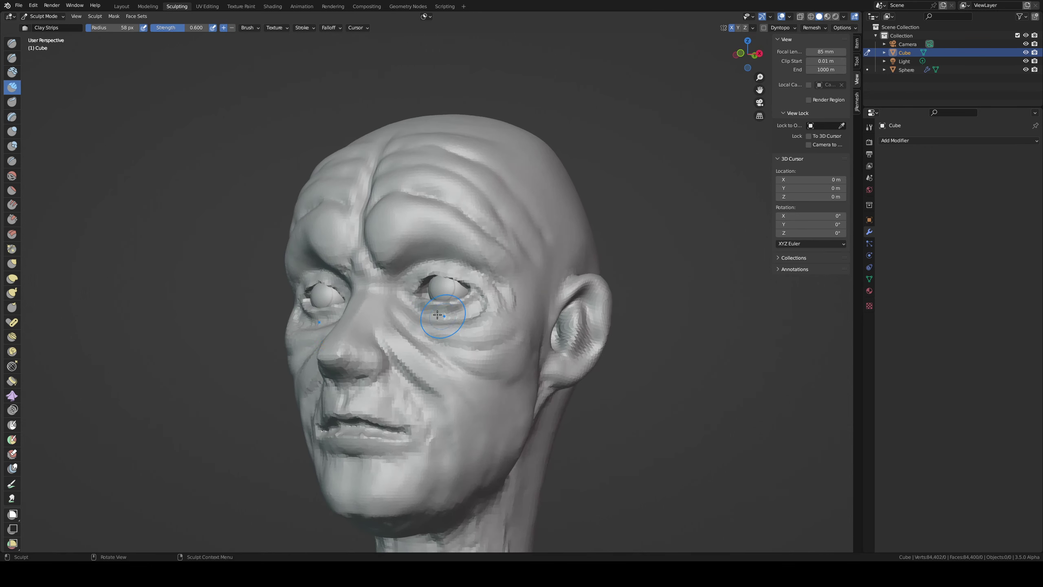
{"action": "key", "text": "f"}
{"action": "left_click", "coordinate": [394, 319]}
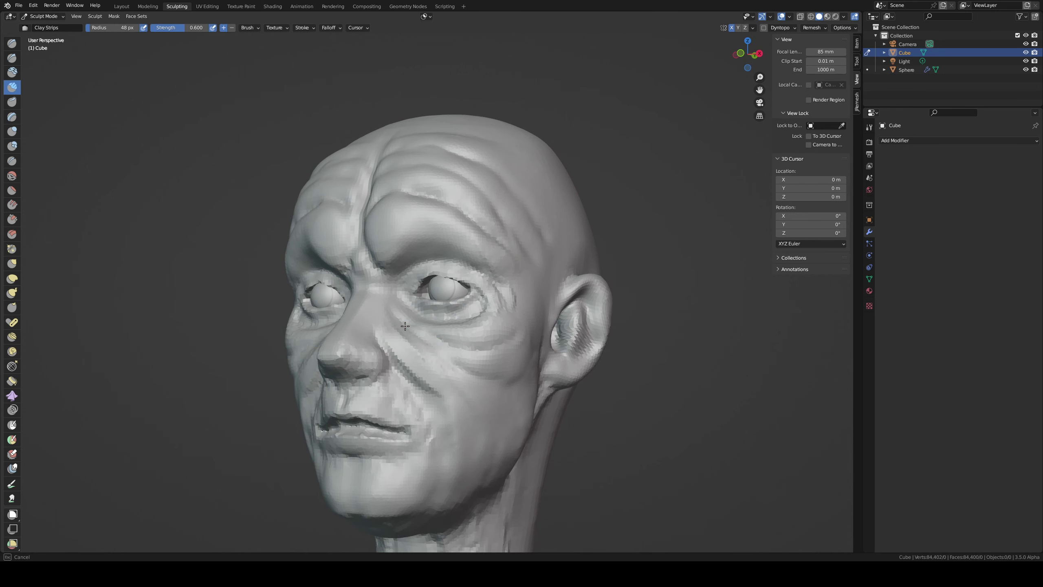
{"action": "left_click_drag", "start_coordinate": [442, 346], "coordinate": [533, 354]}
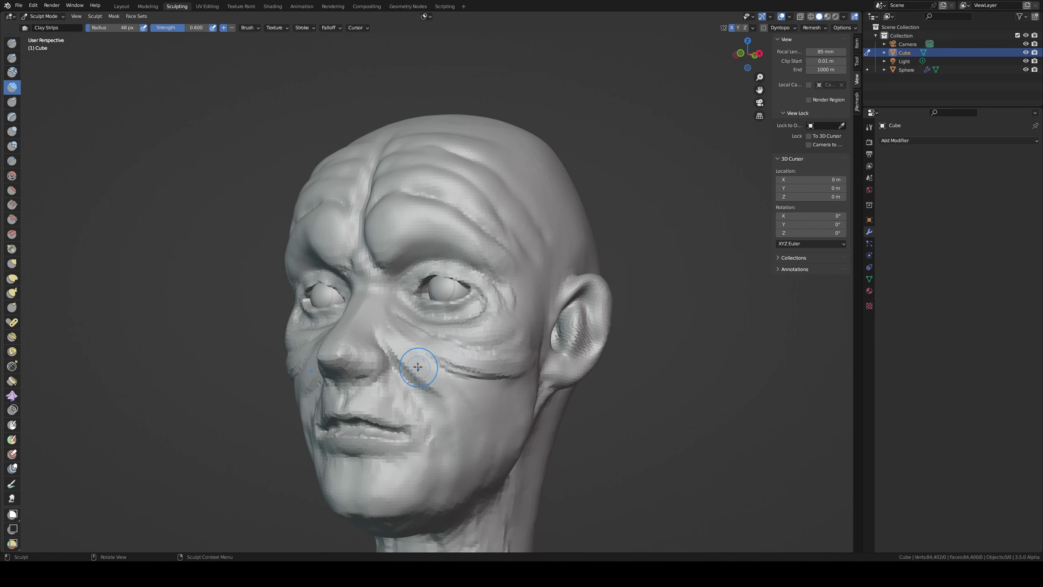
{"action": "mouse_move", "coordinate": [417, 367]}
{"action": "left_mouse_down"}
{"action": "mouse_move", "coordinate": [465, 393]}
{"action": "mouse_move", "coordinate": [476, 452]}
{"action": "mouse_move", "coordinate": [441, 388]}
{"action": "mouse_move", "coordinate": [495, 480]}
{"action": "left_mouse_up"}
- Build up the cheek crease, then sharpen and extend it down the cheek with 41 px Draw Sharp
{"action": "key", "text": "f"}
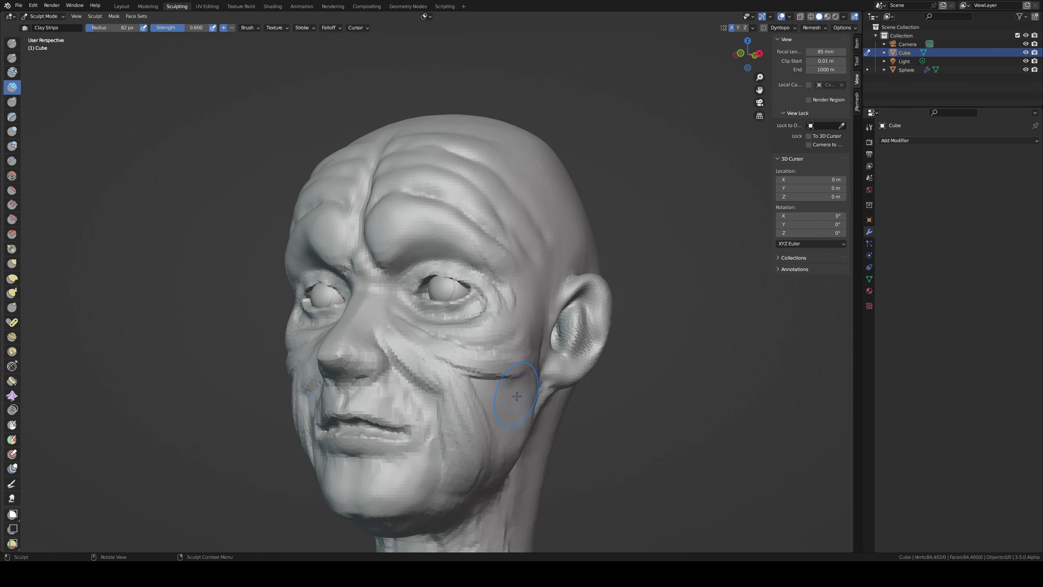
{"action": "key", "text": "shift+x"}
{"action": "key", "text": "c"}
{"action": "left_click_drag", "start_coordinate": [491, 393], "coordinate": [521, 431]}
{"action": "key", "text": "shift+x"}
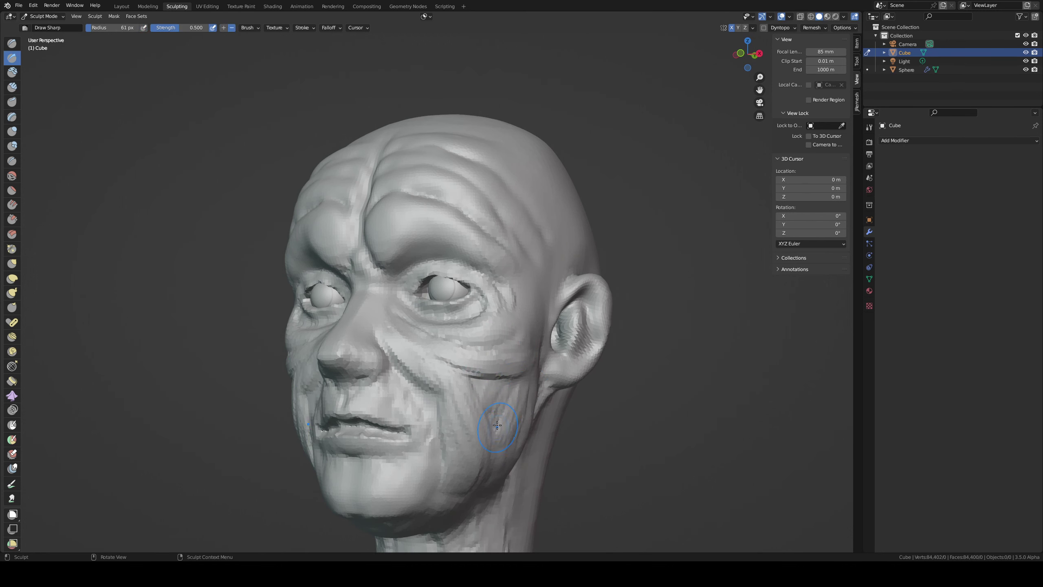
{"action": "key", "text": "f"}
{"action": "left_click", "coordinate": [485, 393]}
{"action": "left_click_drag", "start_coordinate": [487, 388], "coordinate": [486, 378]}
{"action": "middle_click_drag", "start_coordinate": [517, 460], "coordinate": [435, 354]}
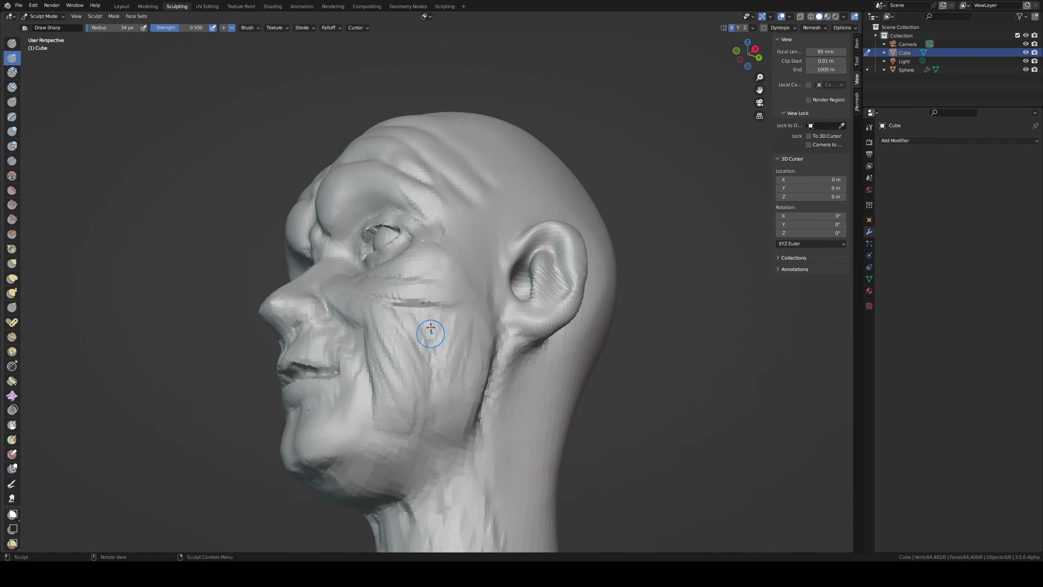
{"action": "left_click_drag", "start_coordinate": [451, 312], "coordinate": [471, 391]}
{"action": "middle_click_drag", "start_coordinate": [470, 391], "coordinate": [501, 377]}
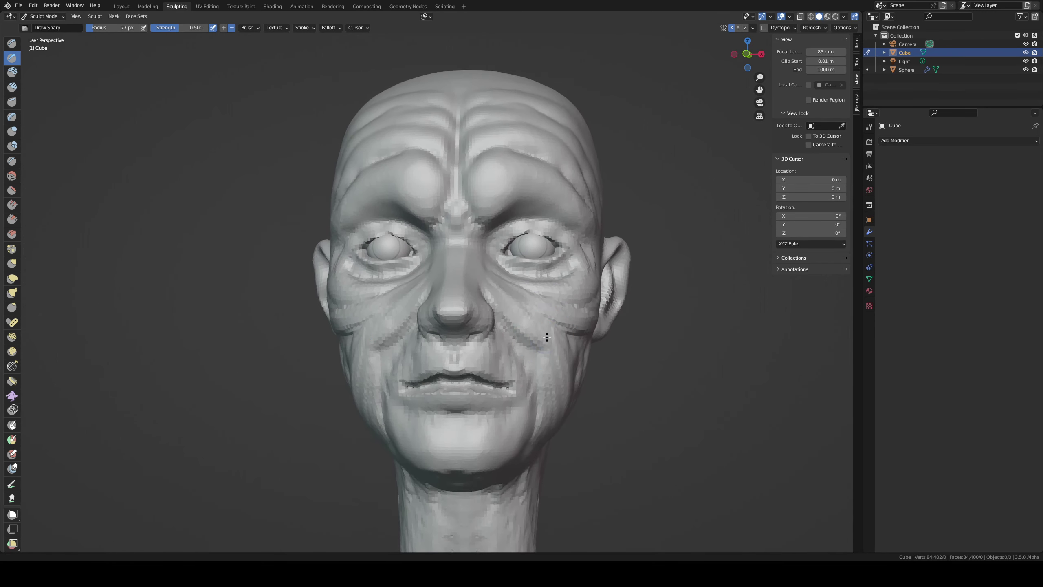
- Pull the lower lip into shape with an 88 px Grab brush and sharpen the upper lip edge
{"action": "key", "text": "g"}
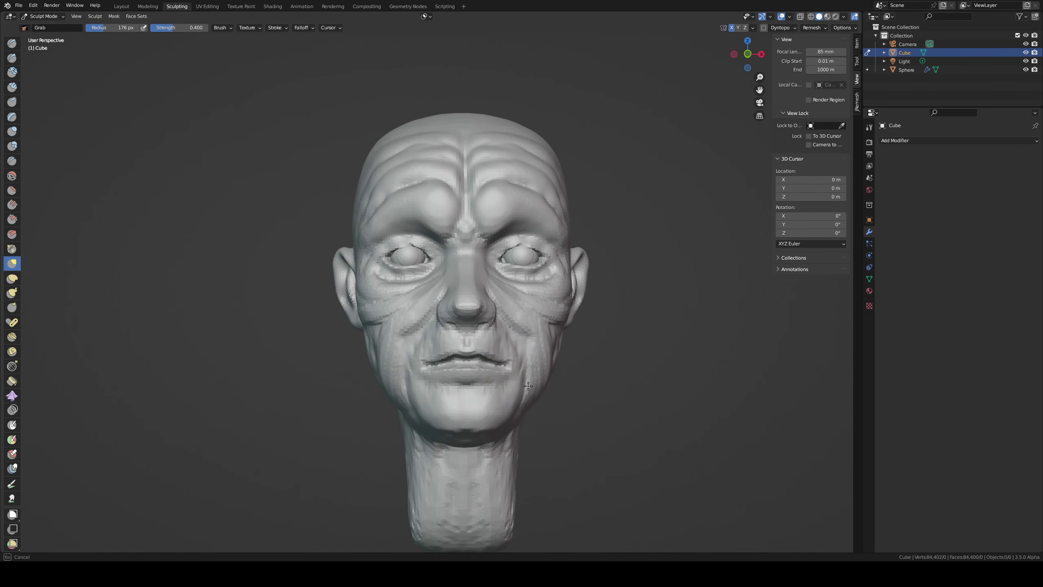
{"action": "key", "text": "f"}
{"action": "scroll", "coordinate": [501, 328], "scroll_direction": "up", "scroll_amount": 2}
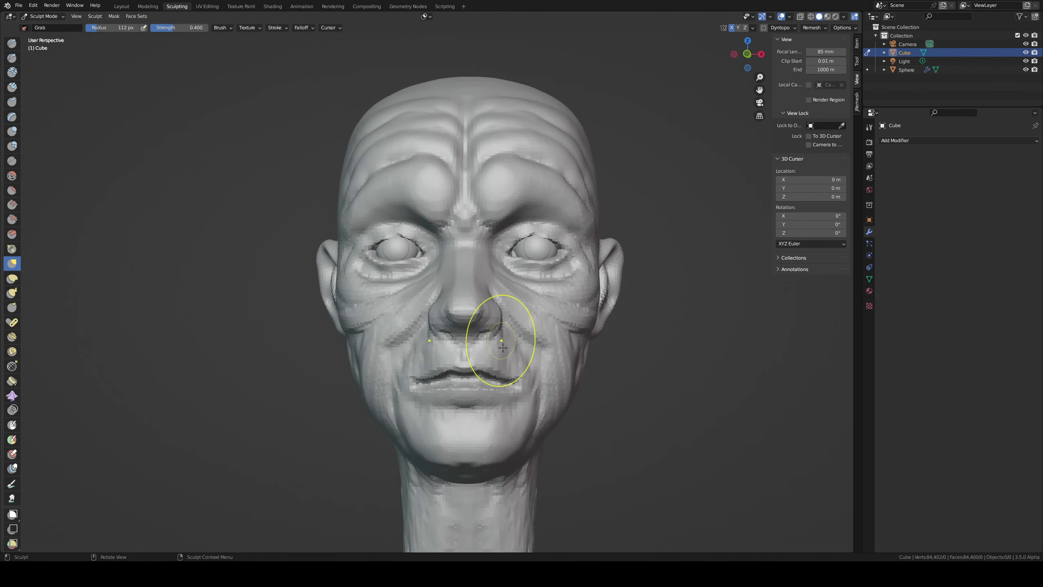
{"action": "scroll", "coordinate": [505, 333], "scroll_direction": "up", "scroll_amount": 2}
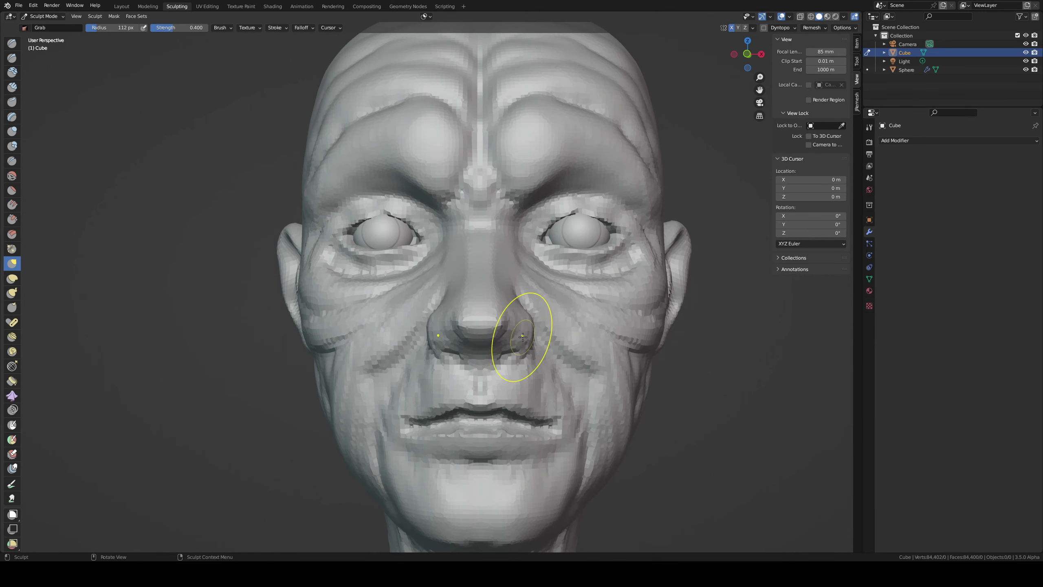
{"action": "key", "text": "f"}
{"action": "left_click", "coordinate": [541, 416]}
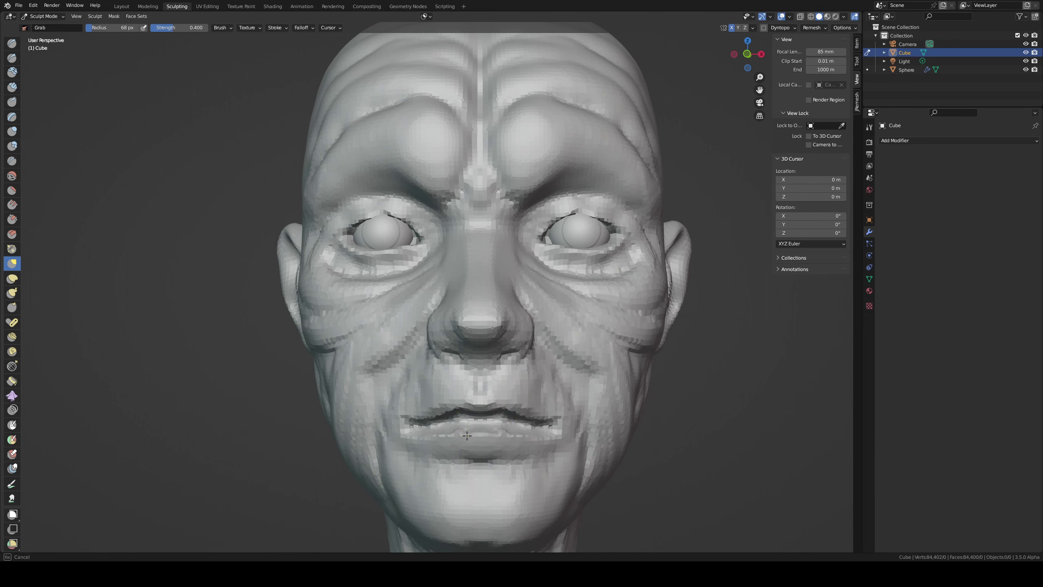
{"action": "mouse_move", "coordinate": [459, 438]}
{"action": "left_mouse_down"}
{"action": "mouse_move", "coordinate": [445, 438]}
{"action": "mouse_move", "coordinate": [462, 395]}
{"action": "mouse_move", "coordinate": [461, 419]}
{"action": "mouse_move", "coordinate": [546, 421]}
{"action": "left_mouse_up"}
{"action": "key", "text": "f"}
{"action": "key", "text": "shift+space"}
{"action": "middle_click_drag", "start_coordinate": [546, 421], "coordinate": [514, 373]}
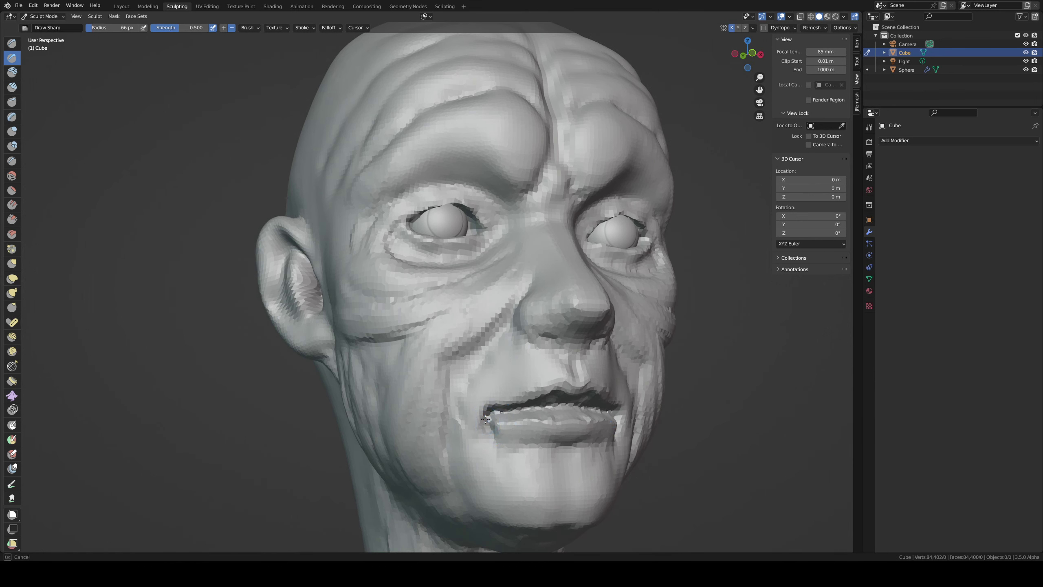
- Shape the lips with an enlarged Grab brush from profile and front, then enlarge Draw Sharp
{"action": "key", "text": "bracketleft"}
{"action": "key", "text": "bracketleft"}
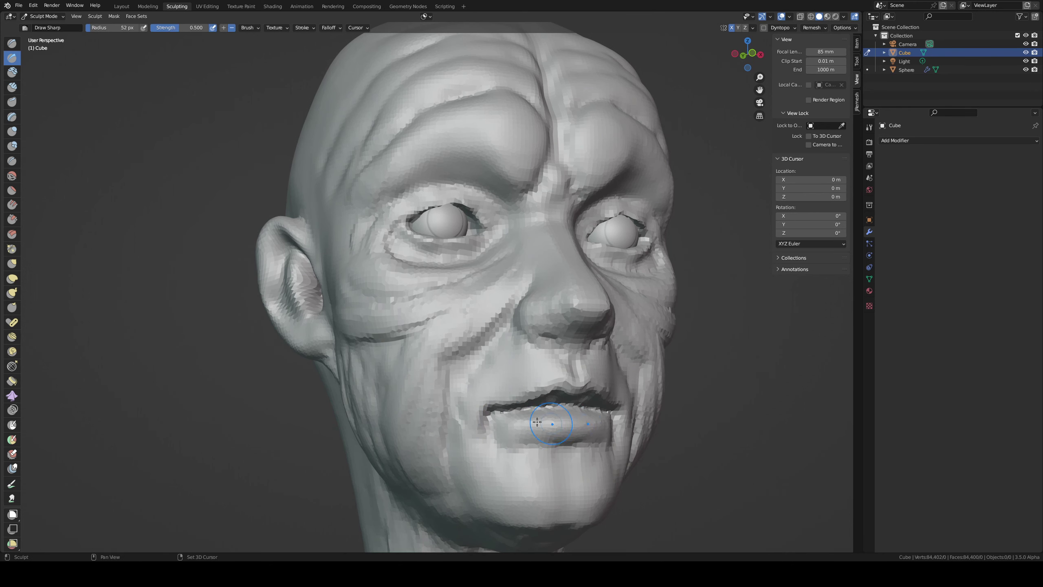
{"action": "middle_click_drag", "start_coordinate": [536, 422], "coordinate": [656, 393]}
{"action": "key", "text": "g"}
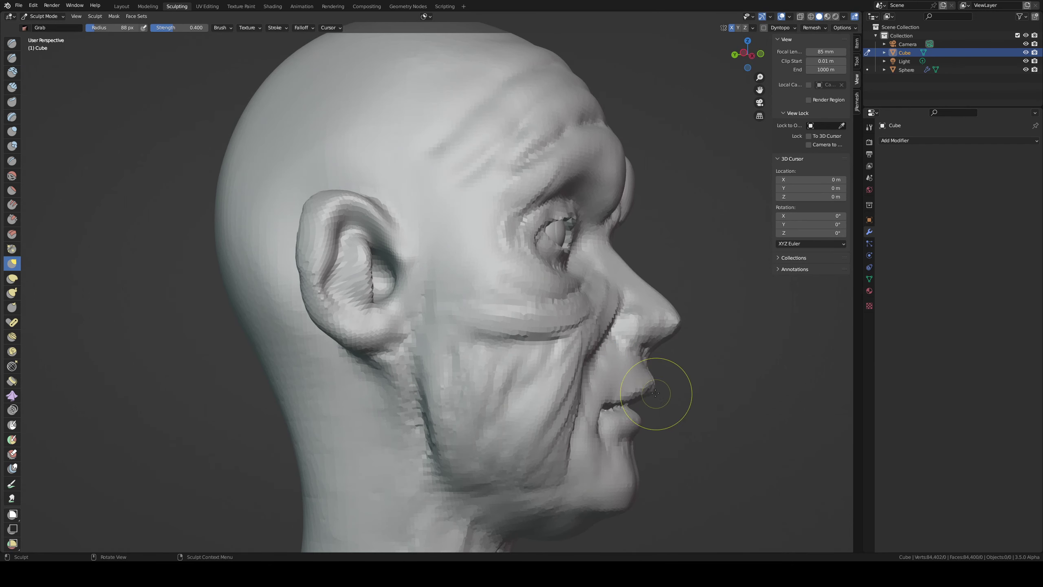
{"action": "key", "text": "bracketright"}
{"action": "key", "text": "bracketright"}
{"action": "key", "text": "bracketright"}
{"action": "mouse_move", "coordinate": [641, 384]}
{"action": "middle_mouse_down"}
{"action": "mouse_move", "coordinate": [603, 372]}
{"action": "mouse_move", "coordinate": [487, 429]}
{"action": "middle_mouse_up"}
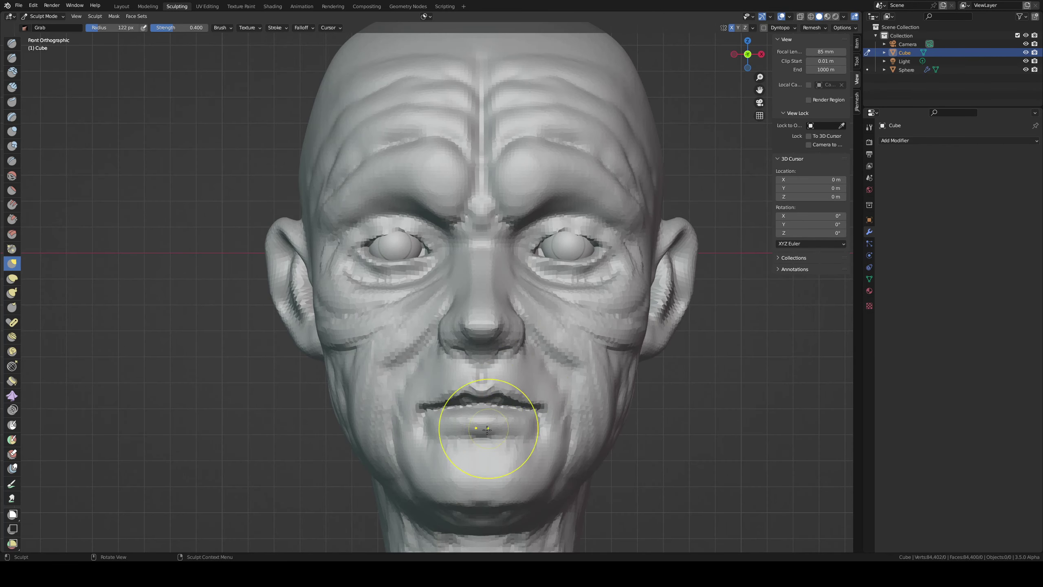
{"action": "key", "text": "shift+space"}
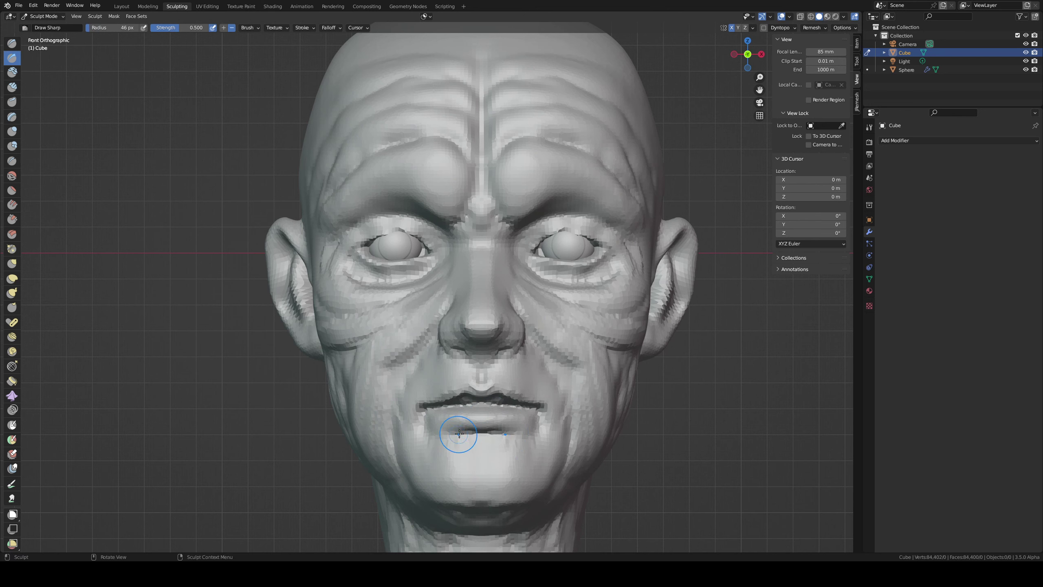
{"action": "key", "text": "bracketright"}
{"action": "key", "text": "bracketright"}
{"action": "key", "text": "bracketright"}
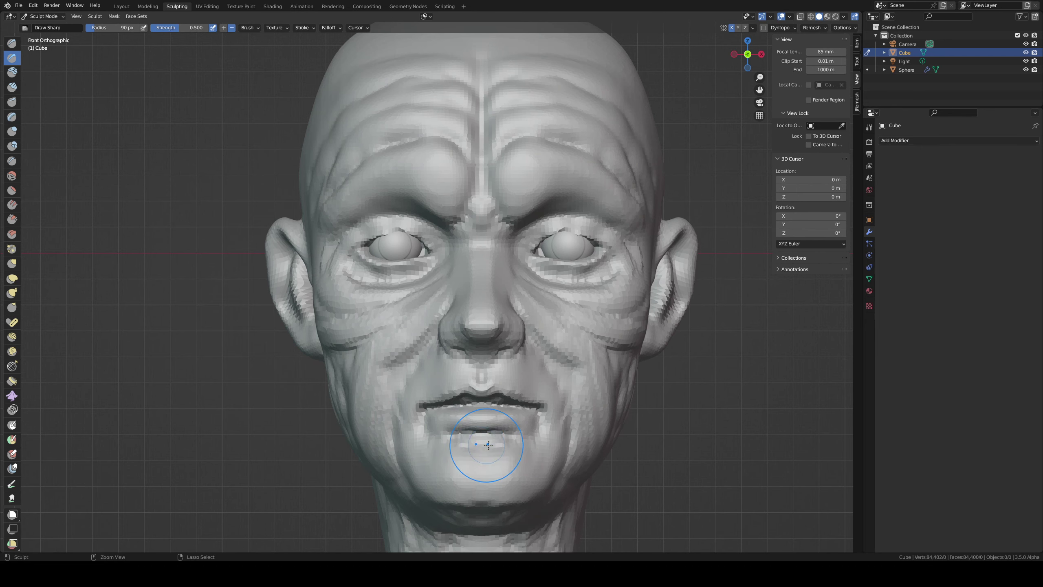
{"action": "mouse_move", "coordinate": [505, 448]}
{"action": "middle_mouse_down"}
{"action": "mouse_move", "coordinate": [527, 431]}
{"action": "mouse_move", "coordinate": [639, 456]}
{"action": "middle_mouse_up"}
- Build up the chin symmetrically with enlarged Clay Strips, then switch to Grab from the front
{"action": "key", "text": "bracketleft"}
{"action": "key", "text": "bracketleft"}
{"action": "key", "text": "bracketleft"}
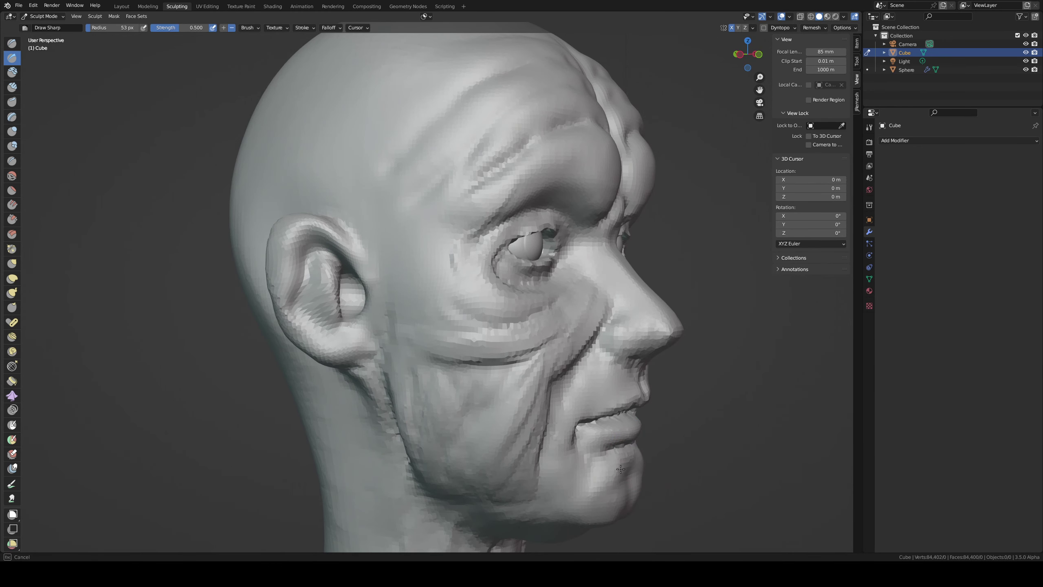
{"action": "key", "text": "c"}
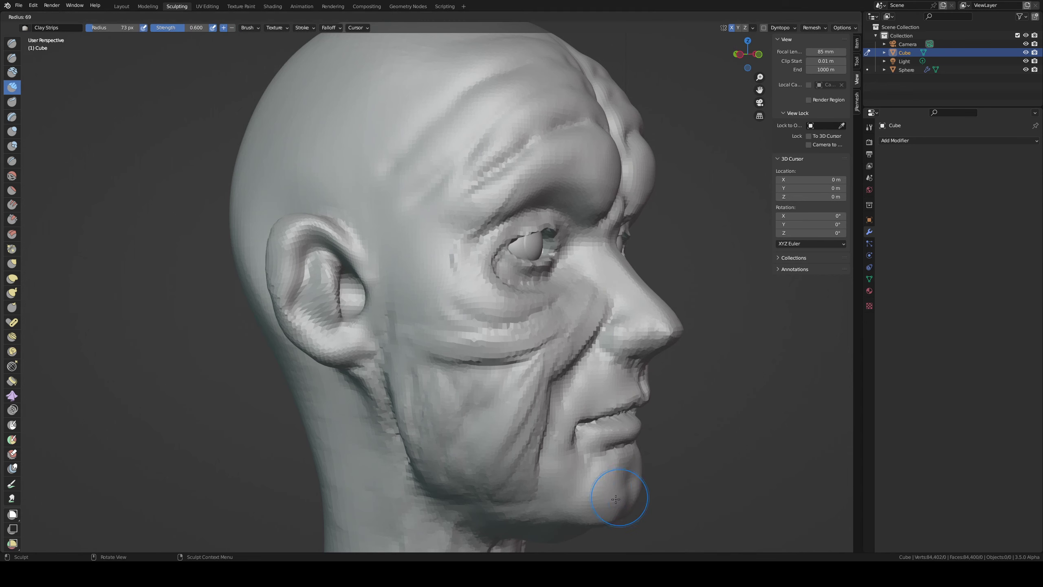
{"action": "mouse_move", "coordinate": [618, 478]}
{"action": "middle_mouse_down"}
{"action": "mouse_move", "coordinate": [580, 458]}
{"action": "mouse_move", "coordinate": [531, 454]}
{"action": "middle_mouse_up"}
{"action": "key", "text": "bracketright"}
{"action": "key", "text": "bracketright"}
{"action": "key", "text": "bracketright"}
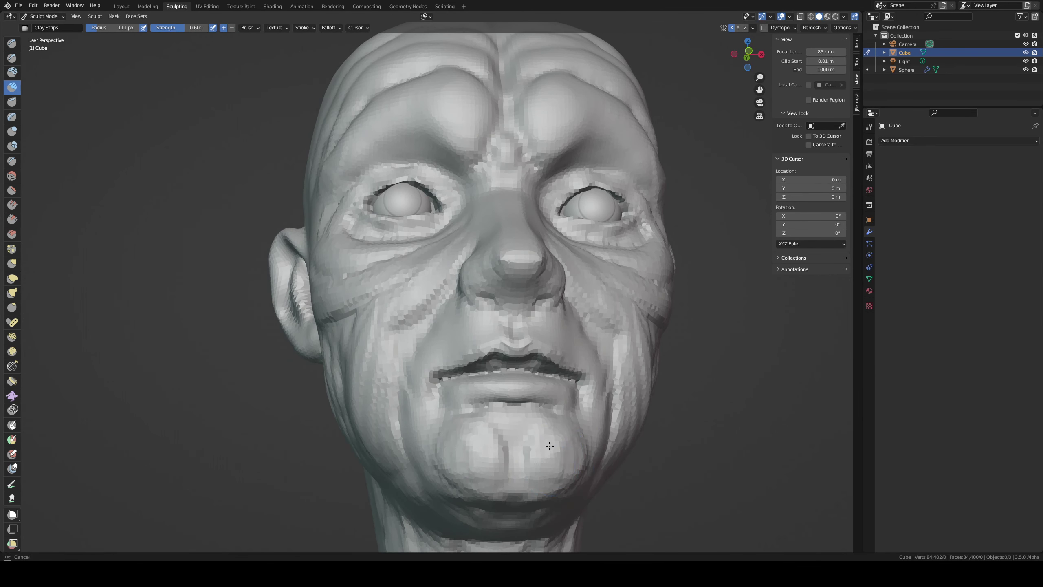
{"action": "left_click_drag", "start_coordinate": [555, 472], "coordinate": [571, 464]}
{"action": "middle_click_drag", "start_coordinate": [560, 455], "coordinate": [543, 437], "text": "alt"}
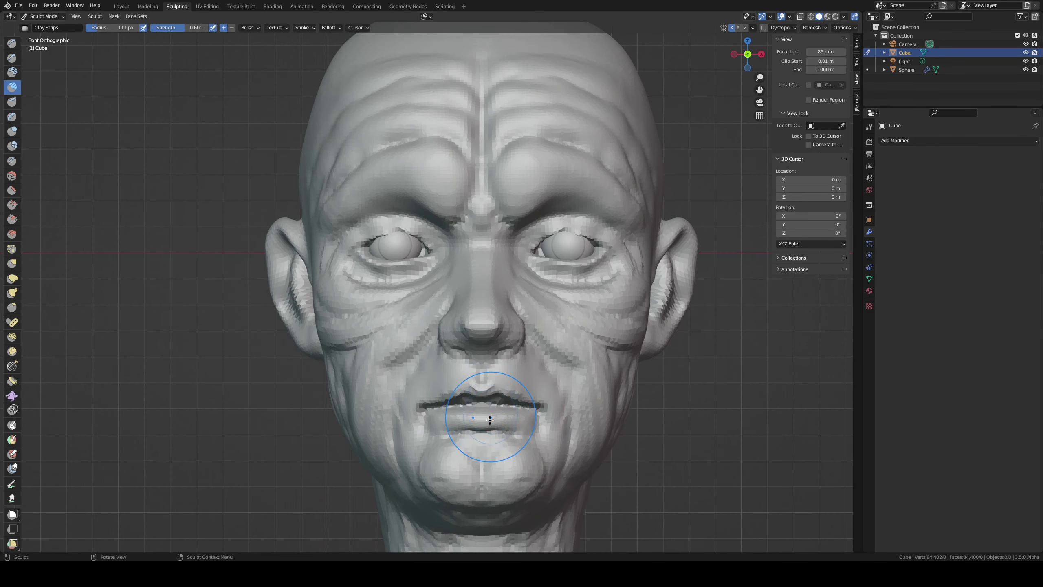
{"action": "key", "text": "g"}
{"action": "scroll", "coordinate": [517, 436], "scroll_direction": "down", "scroll_amount": 2}
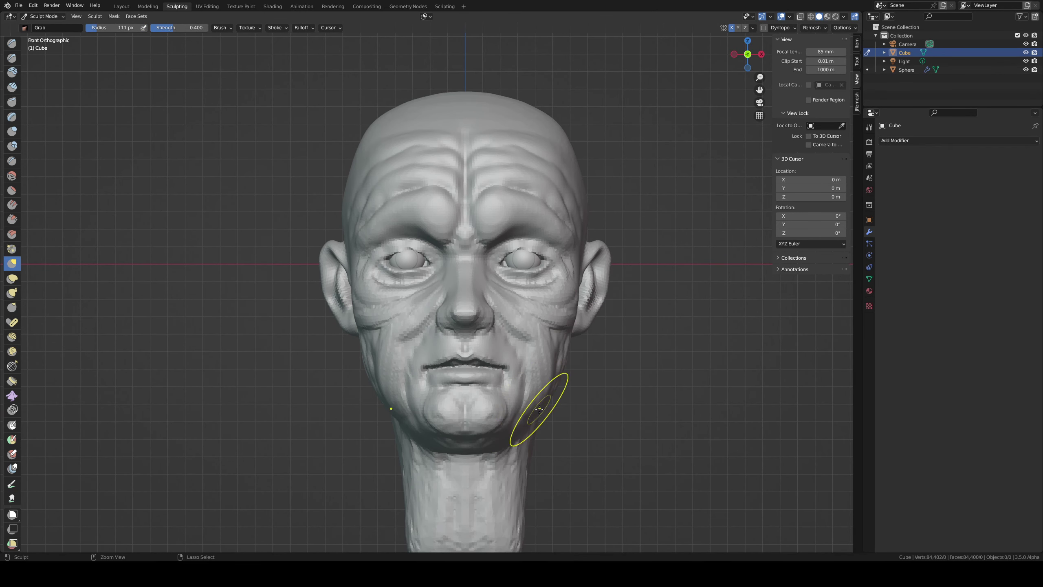
- Shrink the brush and cycle through Clay Strips, Draw and Draw Sharp around the chin
{"action": "key", "text": "c"}
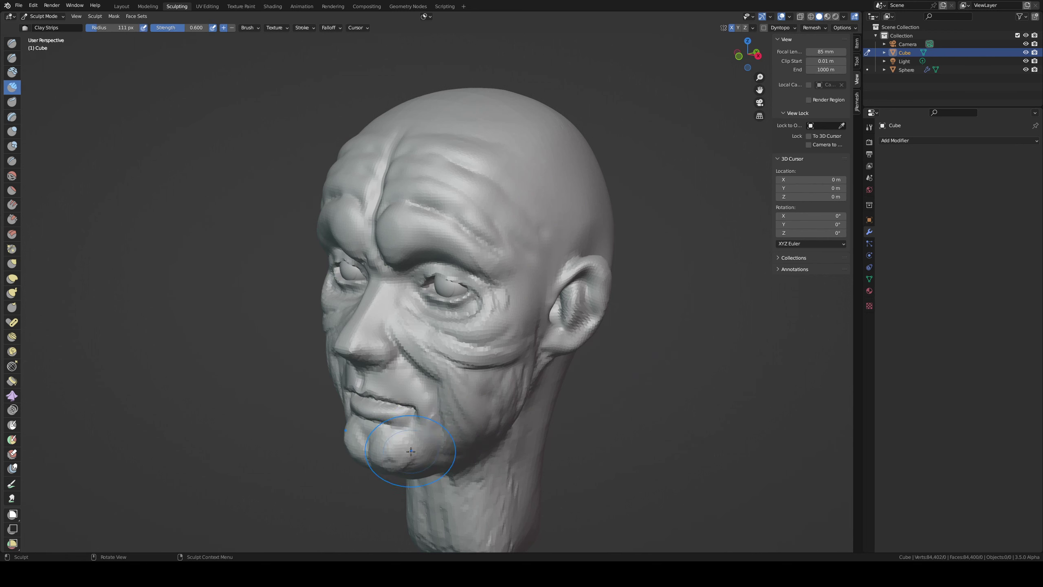
{"action": "middle_click_drag", "start_coordinate": [371, 410], "coordinate": [375, 397]}
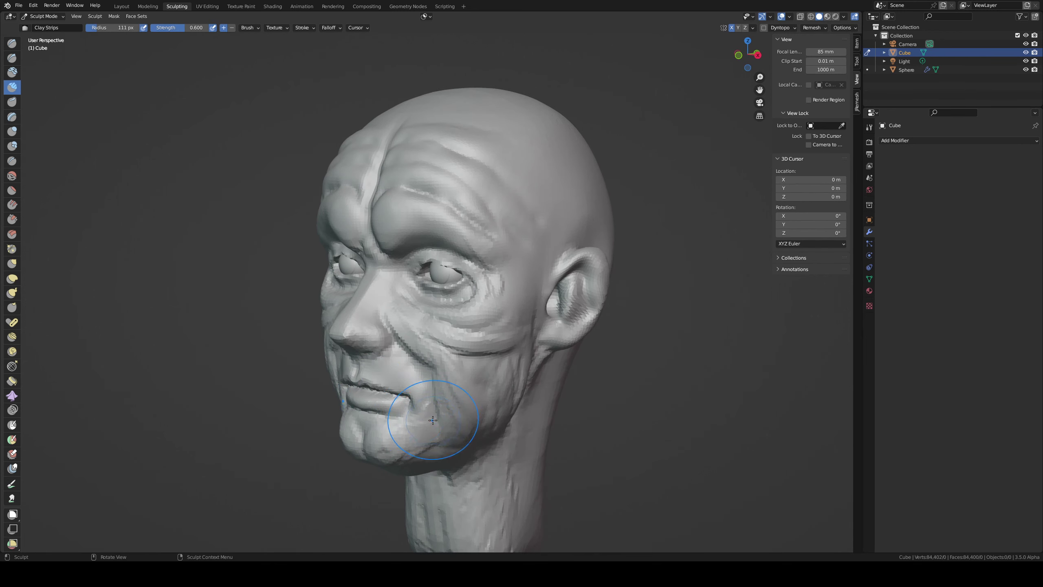
{"action": "key", "text": "f"}
{"action": "left_click", "coordinate": [407, 439]}
{"action": "key", "text": "f"}
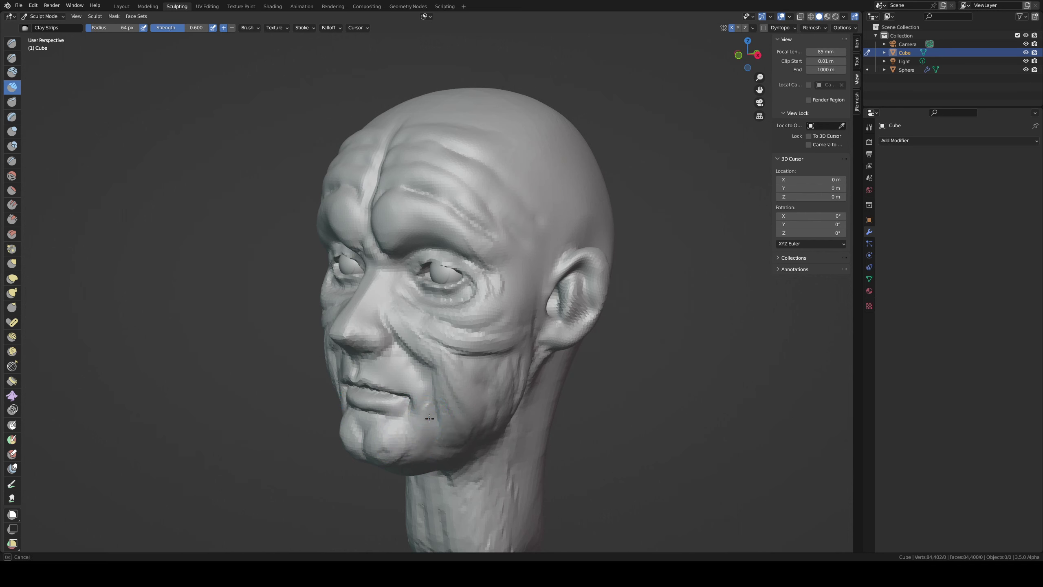
{"action": "key", "text": "x"}
{"action": "key", "text": "z"}
{"action": "left_click", "coordinate": [494, 420]}
{"action": "key", "text": "shift+x"}
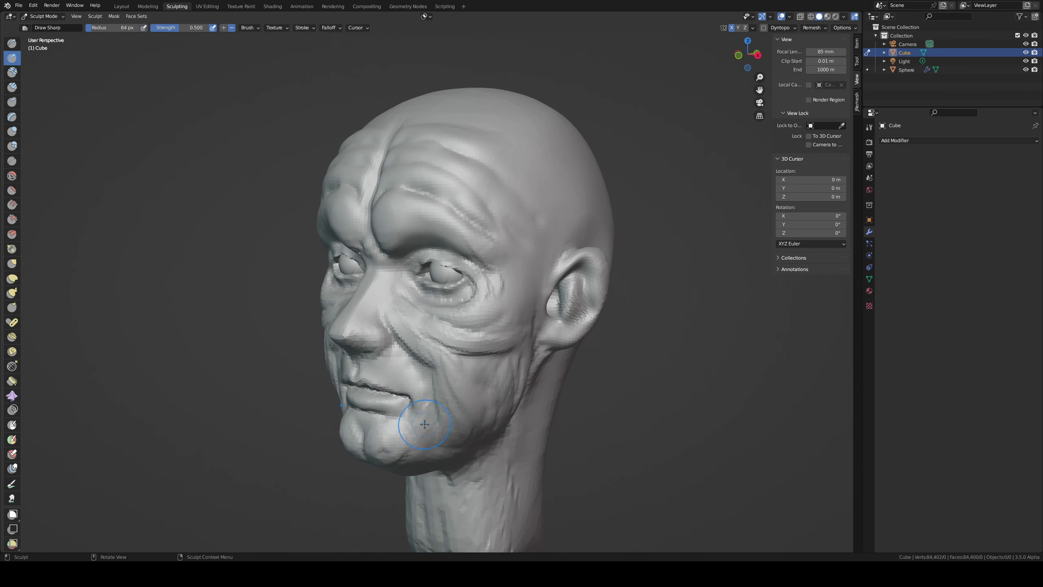
{"action": "key", "text": "f"}
- Add Clay Strips material along the jaw down toward the neck
{"action": "key", "text": "c"}
{"action": "key", "text": "f"}
{"action": "left_click", "coordinate": [448, 442]}
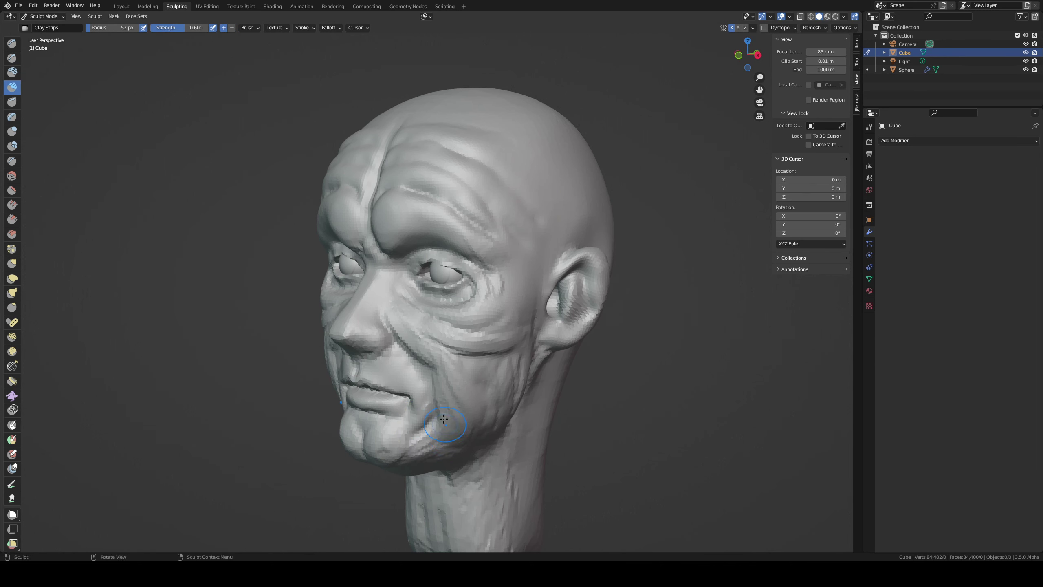
{"action": "middle_click_drag", "start_coordinate": [447, 441], "coordinate": [404, 360]}
{"action": "left_click_drag", "start_coordinate": [404, 360], "coordinate": [490, 422]}
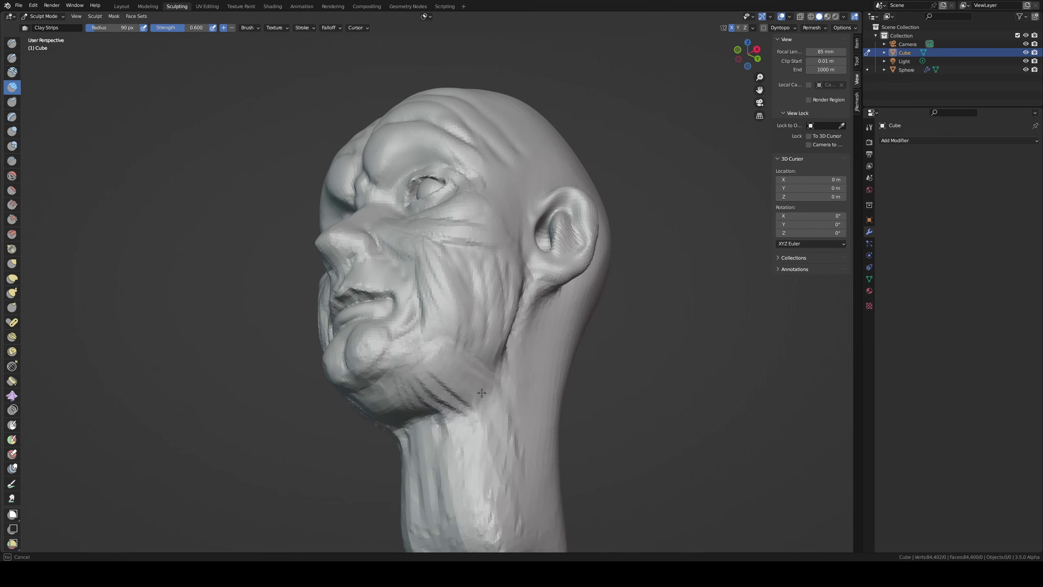
{"action": "mouse_move", "coordinate": [490, 422]}
{"action": "middle_mouse_down"}
{"action": "mouse_move", "coordinate": [477, 349]}
{"action": "mouse_move", "coordinate": [515, 306]}
{"action": "middle_mouse_up"}
{"action": "scroll", "coordinate": [477, 349], "scroll_direction": "down", "scroll_amount": 3}
{"action": "scroll", "coordinate": [515, 306], "scroll_direction": "up", "scroll_amount": 3}
{"action": "scroll", "coordinate": [514, 307], "scroll_direction": "up", "scroll_amount": 2}
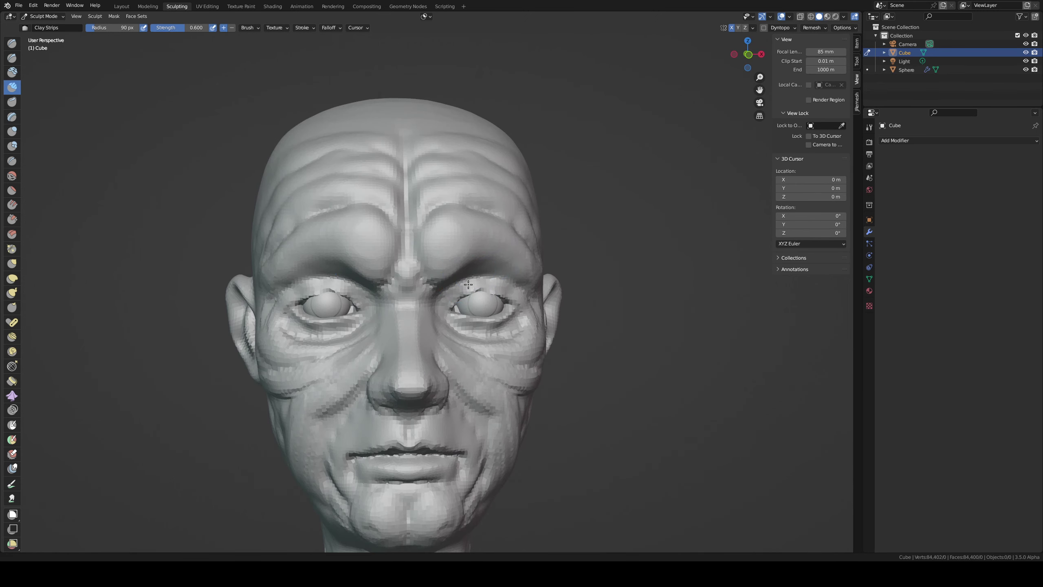
{"action": "scroll", "coordinate": [505, 288], "scroll_direction": "up", "scroll_amount": 3}
{"action": "key", "text": "shift+x"}
- In right side view, pull the upper eyelid into shape with an enlarged Grab brush
{"action": "key", "text": "f"}
{"action": "left_click", "coordinate": [482, 275]}
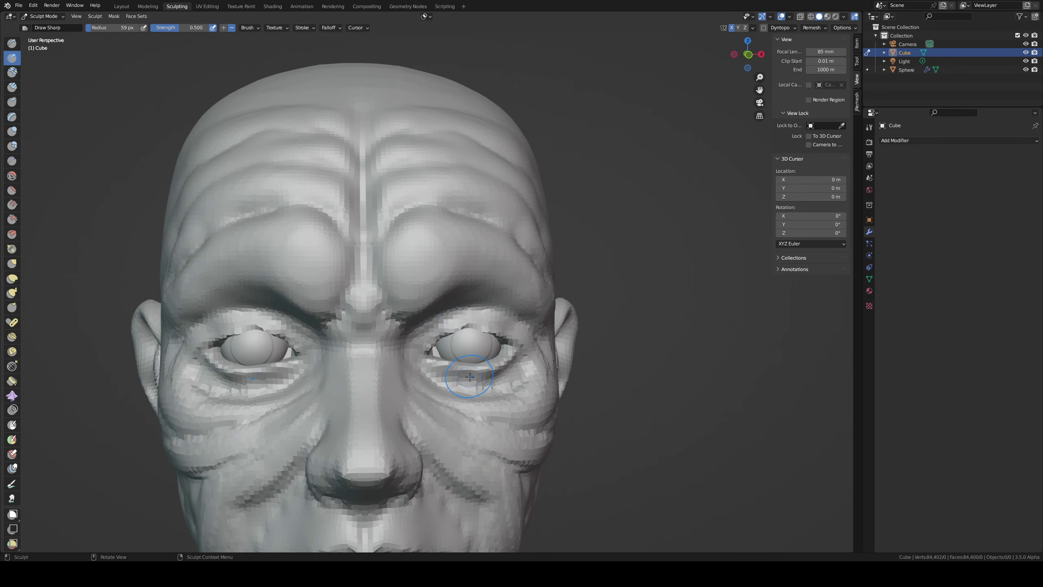
{"action": "key", "text": "g"}
{"action": "middle_click_drag", "start_coordinate": [484, 386], "coordinate": [338, 360]}
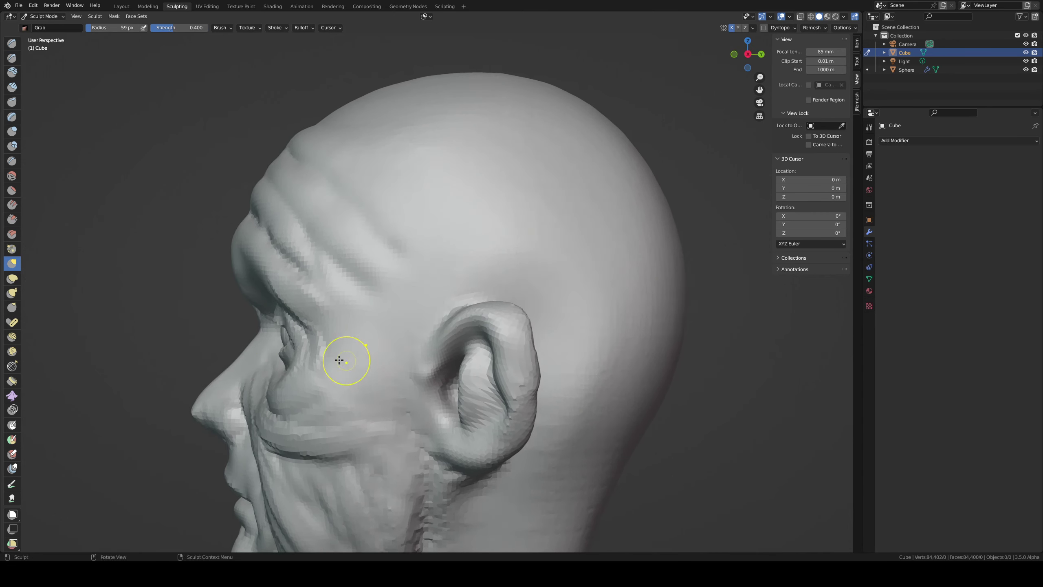
{"action": "key", "text": "KP_3"}
{"action": "key", "text": "f"}
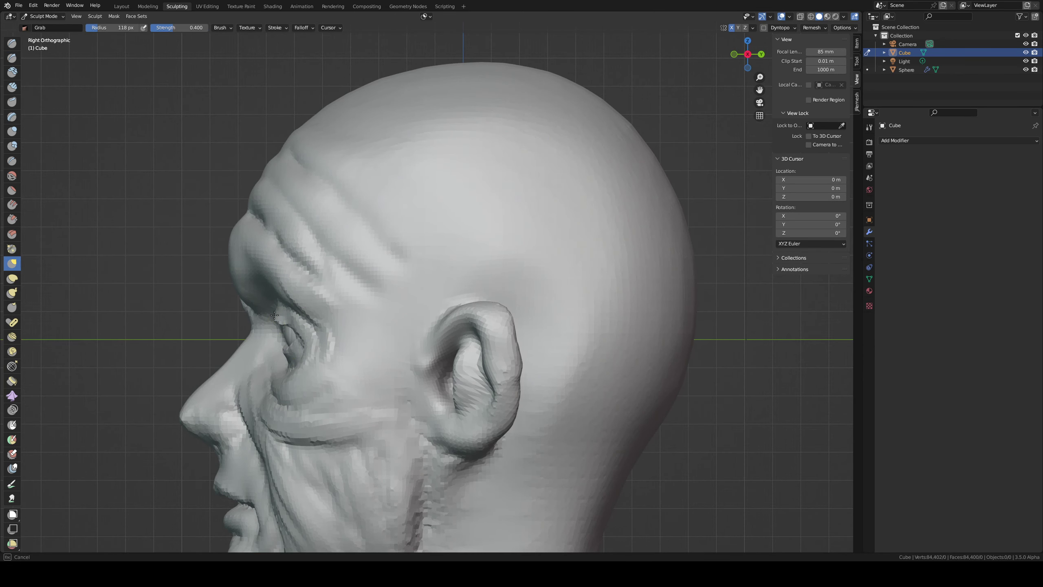
{"action": "mouse_move", "coordinate": [274, 320]}
{"action": "middle_mouse_down"}
{"action": "mouse_move", "coordinate": [501, 349]}
{"action": "mouse_move", "coordinate": [343, 302]}
{"action": "mouse_move", "coordinate": [298, 303]}
{"action": "middle_mouse_up"}
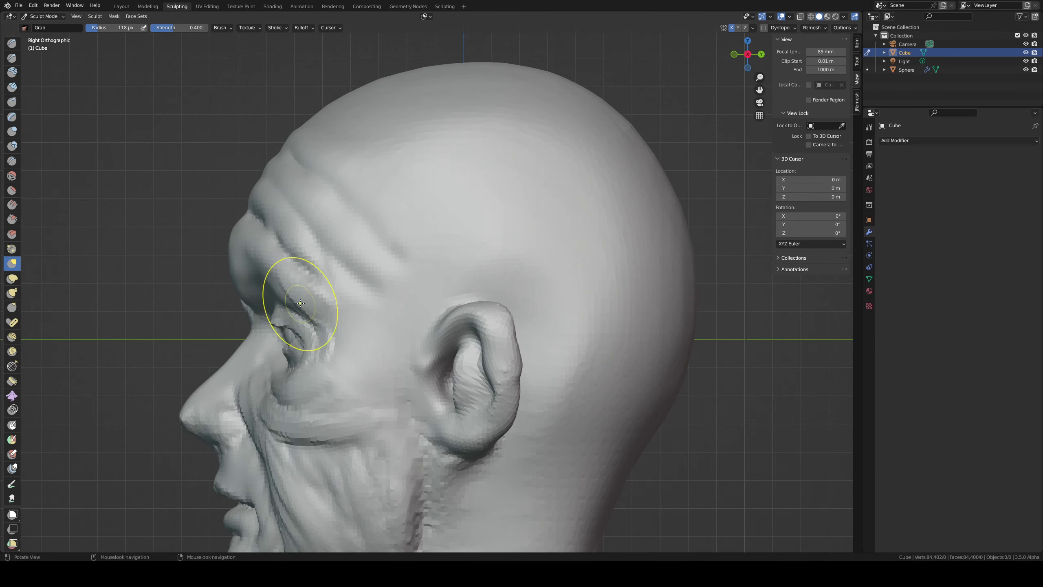
{"action": "key", "text": "f"}
{"action": "left_click", "coordinate": [276, 325]}
- Crease the right eyelid, carve short creases around the eye, and deepen its inner corner
{"action": "mouse_move", "coordinate": [276, 324]}
{"action": "middle_mouse_down"}
{"action": "mouse_move", "coordinate": [309, 289]}
{"action": "mouse_move", "coordinate": [447, 320]}
{"action": "middle_mouse_up"}
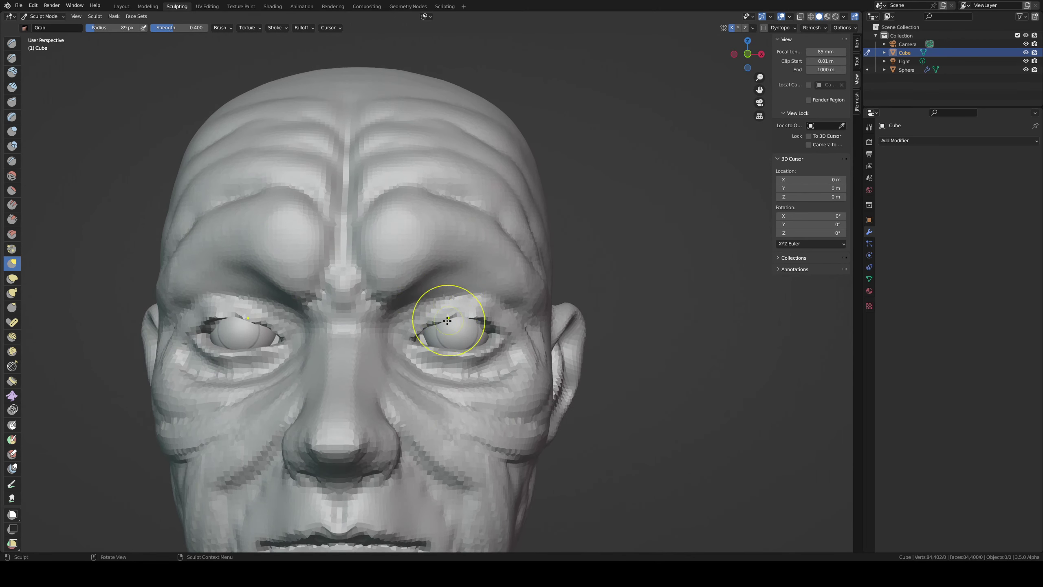
{"action": "key", "text": "shift+x"}
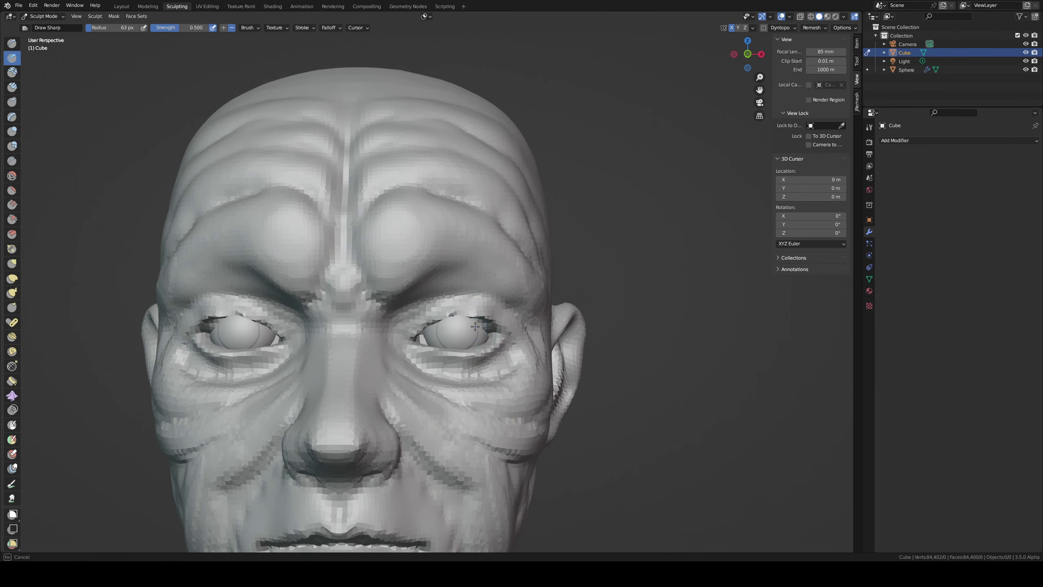
{"action": "mouse_move", "coordinate": [485, 334]}
{"action": "left_mouse_down"}
{"action": "mouse_move", "coordinate": [446, 321]}
{"action": "mouse_move", "coordinate": [473, 353]}
{"action": "mouse_move", "coordinate": [441, 356]}
{"action": "left_mouse_up"}
{"action": "key", "text": "g"}
{"action": "key", "text": "i"}
{"action": "middle_click_drag", "start_coordinate": [427, 359], "coordinate": [442, 366]}
{"action": "left_click", "coordinate": [12, 57]}
{"action": "left_click_drag", "start_coordinate": [455, 353], "coordinate": [390, 372]}
{"action": "left_click_drag", "start_coordinate": [363, 330], "coordinate": [472, 292]}
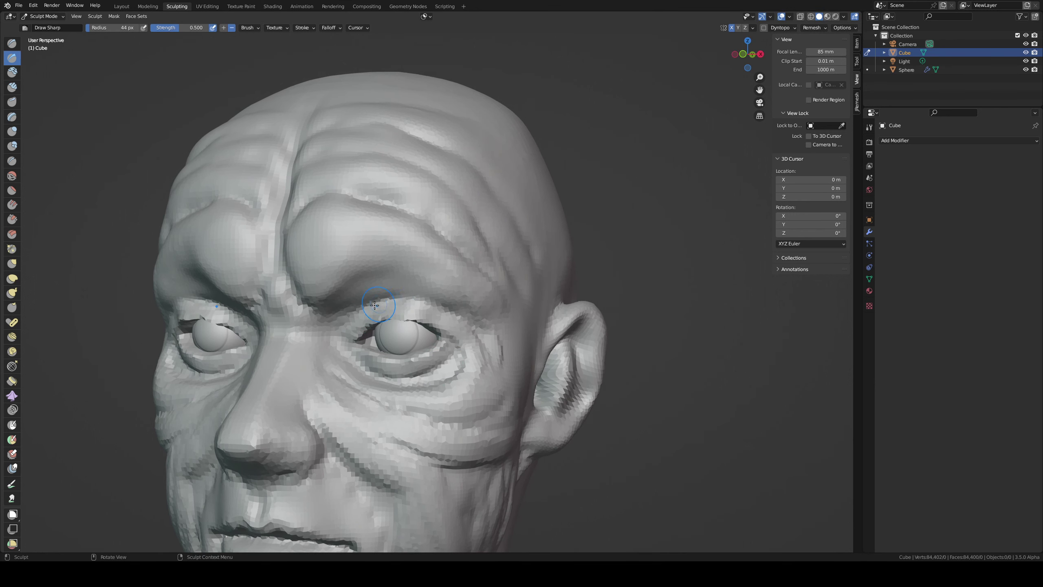
{"action": "scroll", "coordinate": [472, 292], "scroll_direction": "down", "scroll_amount": 3}
{"action": "middle_click_drag", "start_coordinate": [472, 292], "coordinate": [464, 312]}
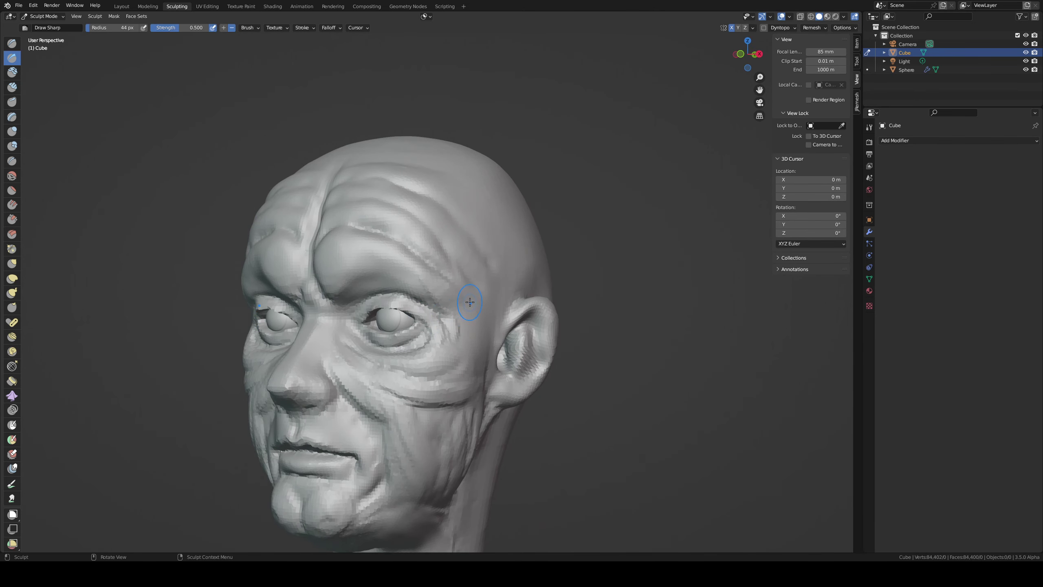
- Carve a Clay Strips groove from the eye corner toward the temple
{"action": "key", "text": "c"}
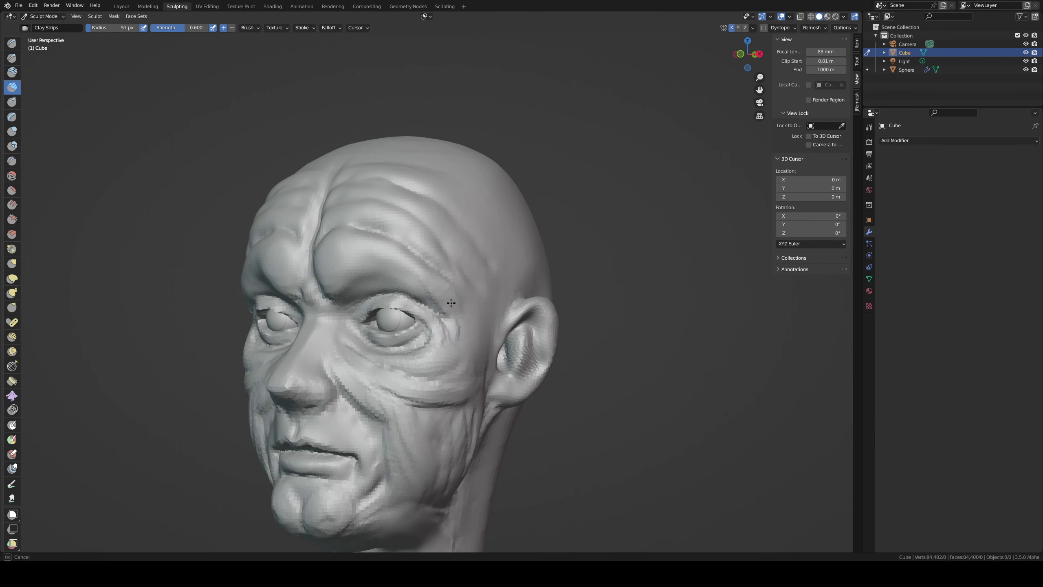
{"action": "middle_click_drag", "start_coordinate": [460, 316], "coordinate": [414, 325]}
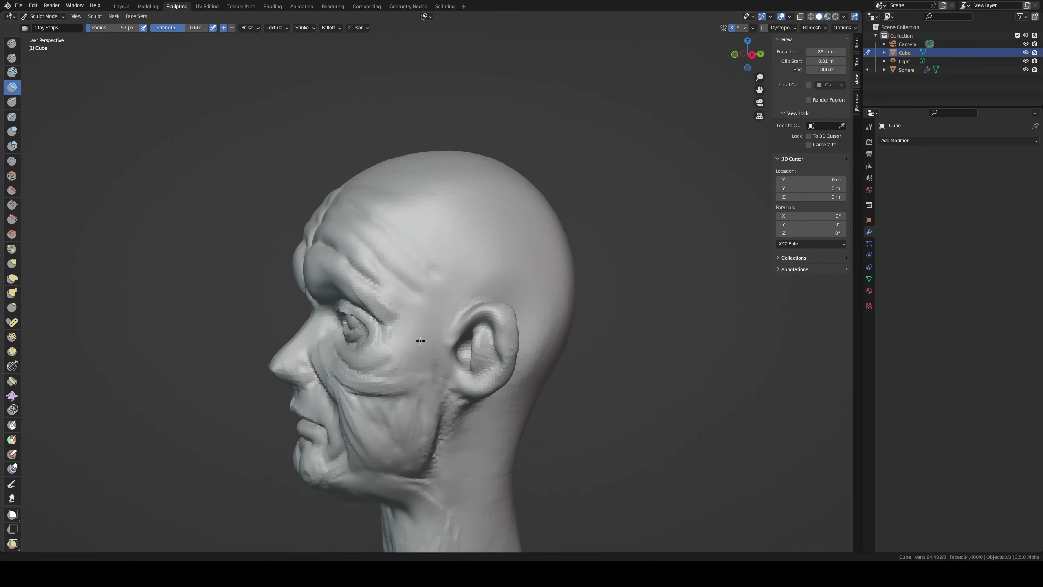
{"action": "key", "text": "f"}
{"action": "left_click", "coordinate": [414, 325]}
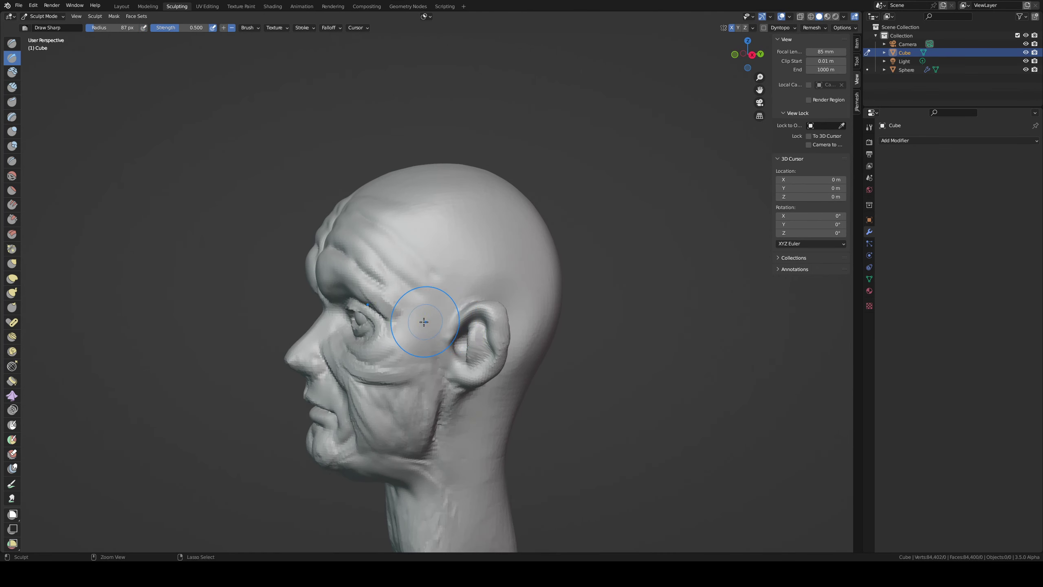
{"action": "left_click_drag", "start_coordinate": [405, 328], "coordinate": [446, 317]}
{"action": "scroll", "coordinate": [446, 318], "scroll_direction": "down", "scroll_amount": 5}
{"action": "middle_click_drag", "start_coordinate": [446, 317], "coordinate": [461, 279]}
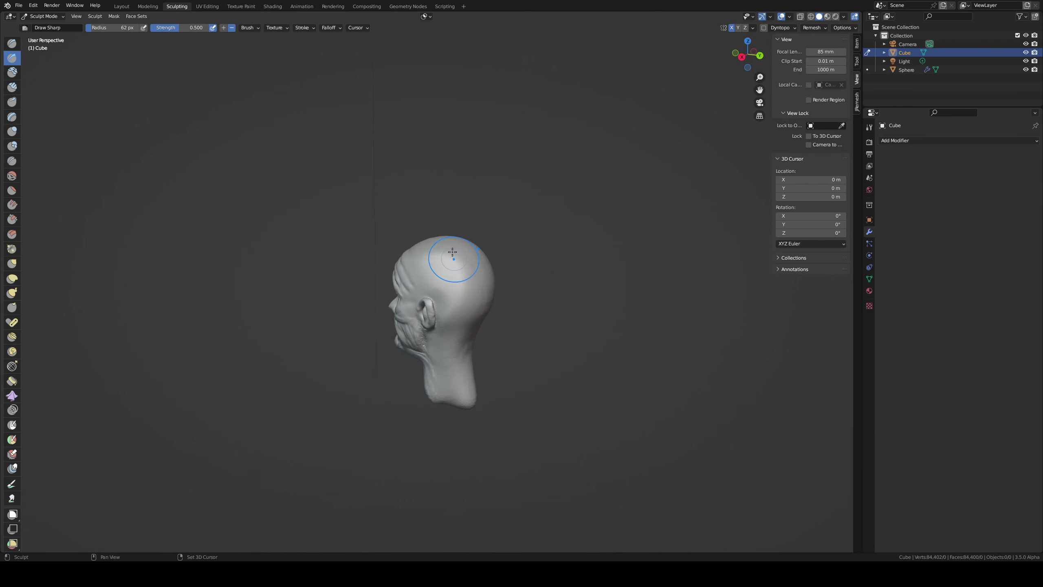
- Save the sculpt with Ctrl+S and turn the head back to a zoomed front view
{"action": "key", "text": "b"}
{"action": "key", "text": "ctrl+s"}
{"action": "middle_click_drag", "start_coordinate": [473, 299], "coordinate": [660, 303]}
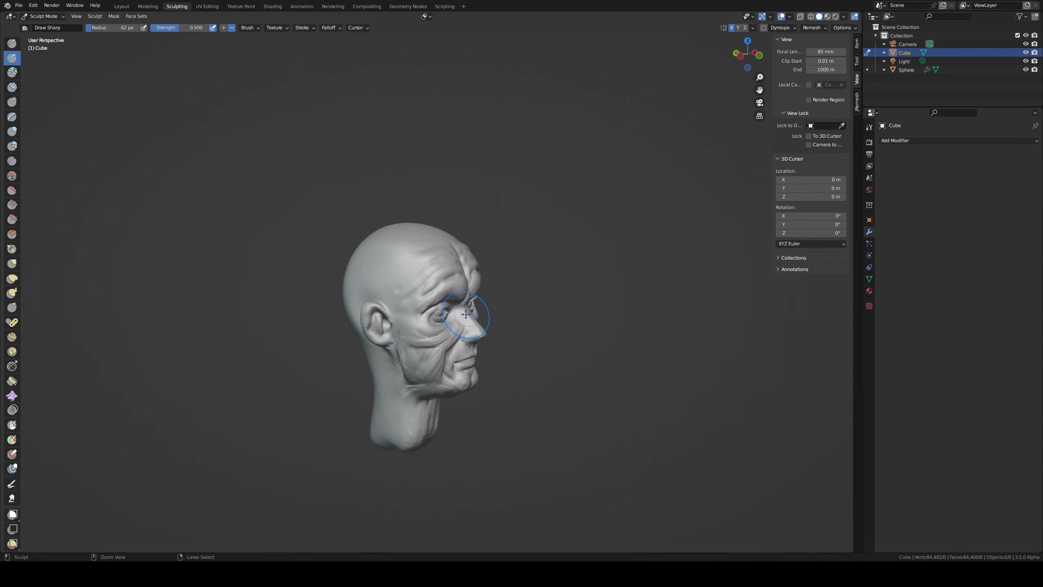
{"action": "mouse_move", "coordinate": [469, 313]}
{"action": "middle_mouse_down"}
{"action": "mouse_move", "coordinate": [392, 291]}
{"action": "mouse_move", "coordinate": [422, 292]}
{"action": "middle_mouse_up"}
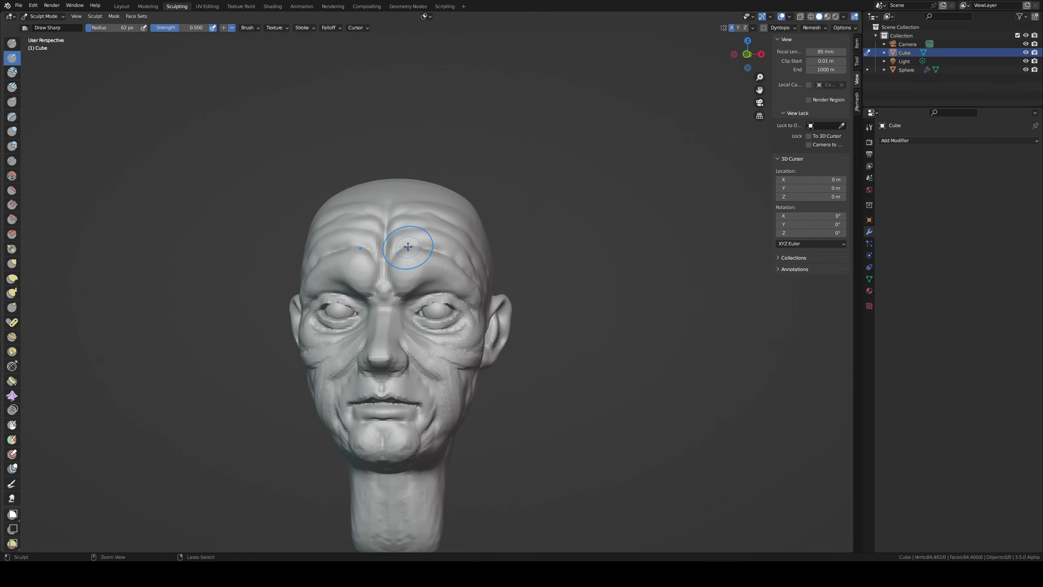
{"action": "middle_click_drag", "start_coordinate": [369, 284], "coordinate": [423, 309]}
{"action": "scroll", "coordinate": [422, 307], "scroll_direction": "up", "scroll_amount": 4}
{"action": "scroll", "coordinate": [422, 307], "scroll_direction": "up", "scroll_amount": 3}
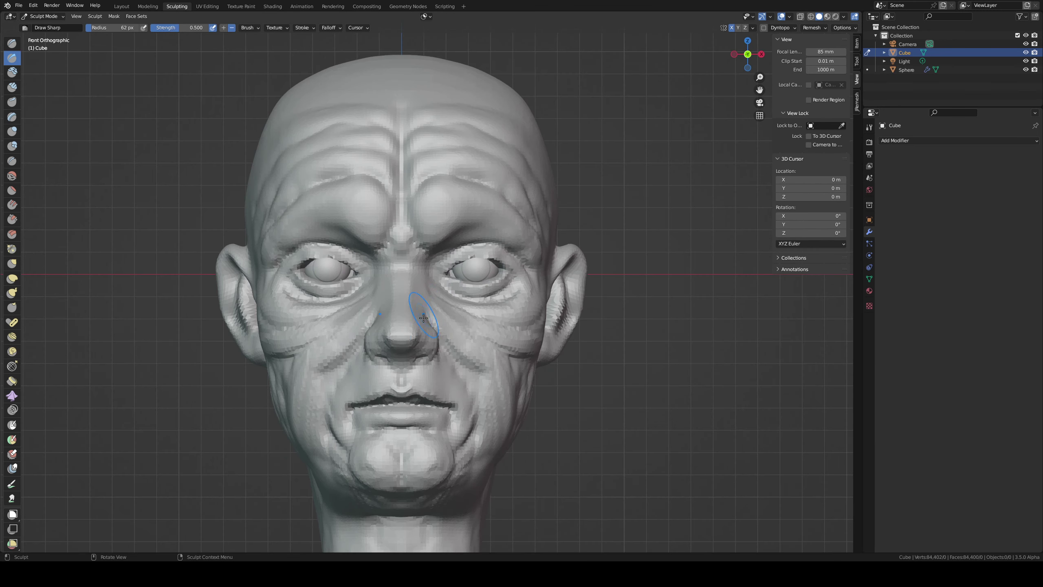
- In front view, reshape the nostril area and pull the nose tip slightly downward with Draw Sharp
{"action": "key", "text": "g"}
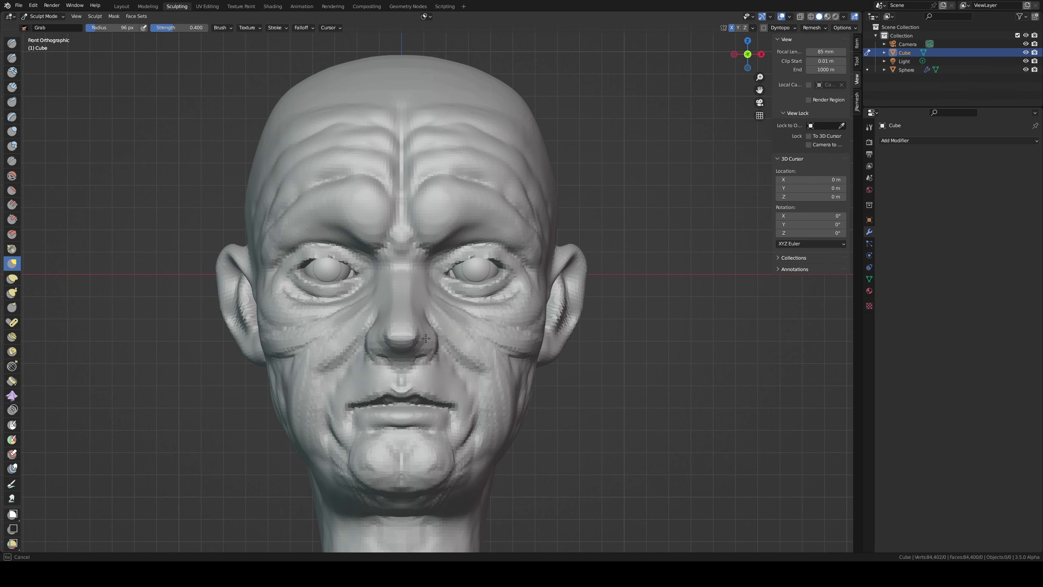
{"action": "left_click_drag", "start_coordinate": [434, 341], "coordinate": [434, 344]}
{"action": "key", "text": "f"}
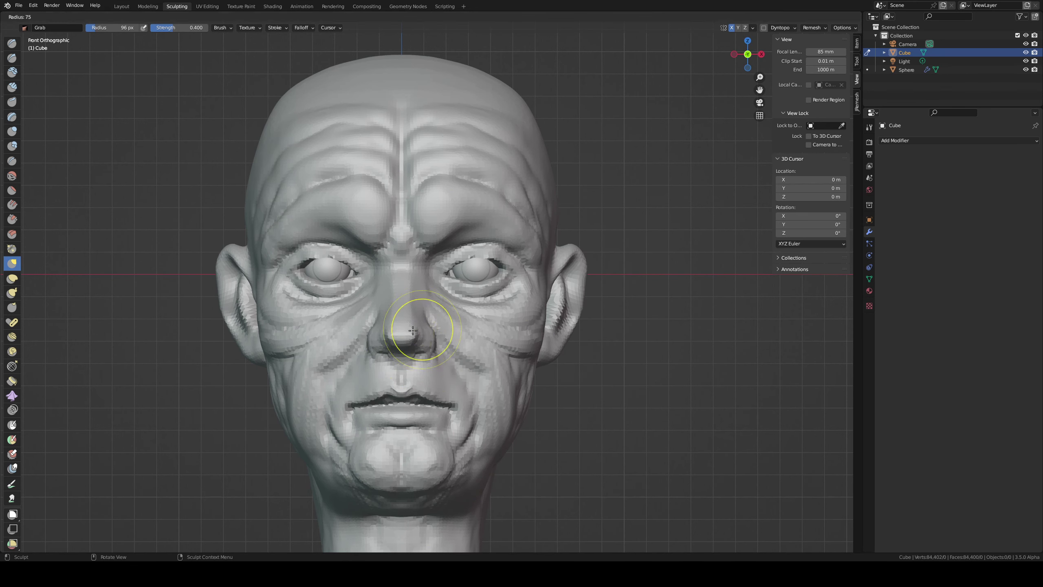
{"action": "left_click", "coordinate": [414, 330]}
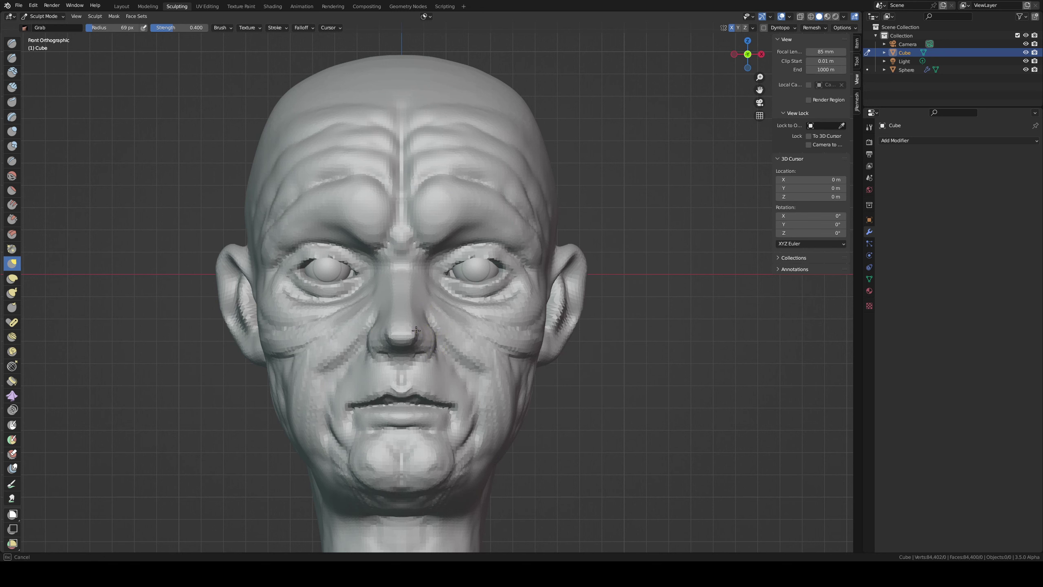
{"action": "left_click_drag", "start_coordinate": [409, 333], "coordinate": [406, 341]}
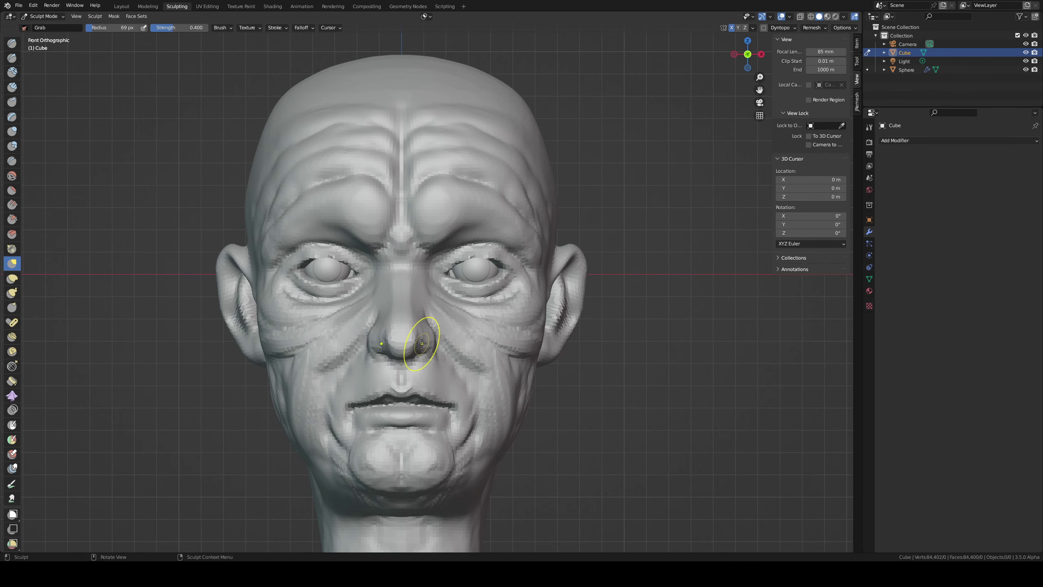
- Deepen the creases beside both nostrils from below, then set Draw Sharp to 30 px
{"action": "mouse_move", "coordinate": [427, 342]}
{"action": "middle_mouse_down"}
{"action": "mouse_move", "coordinate": [487, 296]}
{"action": "mouse_move", "coordinate": [386, 224]}
{"action": "middle_mouse_up"}
{"action": "left_click_drag", "start_coordinate": [388, 231], "coordinate": [400, 233]}
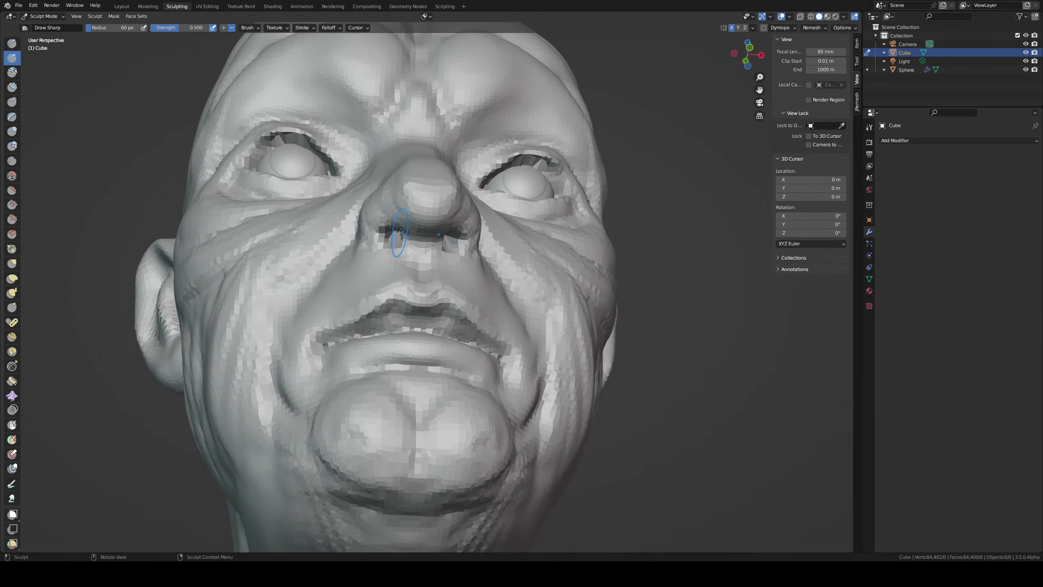
{"action": "mouse_move", "coordinate": [400, 233]}
{"action": "middle_mouse_down"}
{"action": "mouse_move", "coordinate": [291, 349]}
{"action": "mouse_move", "coordinate": [304, 414]}
{"action": "middle_mouse_up"}
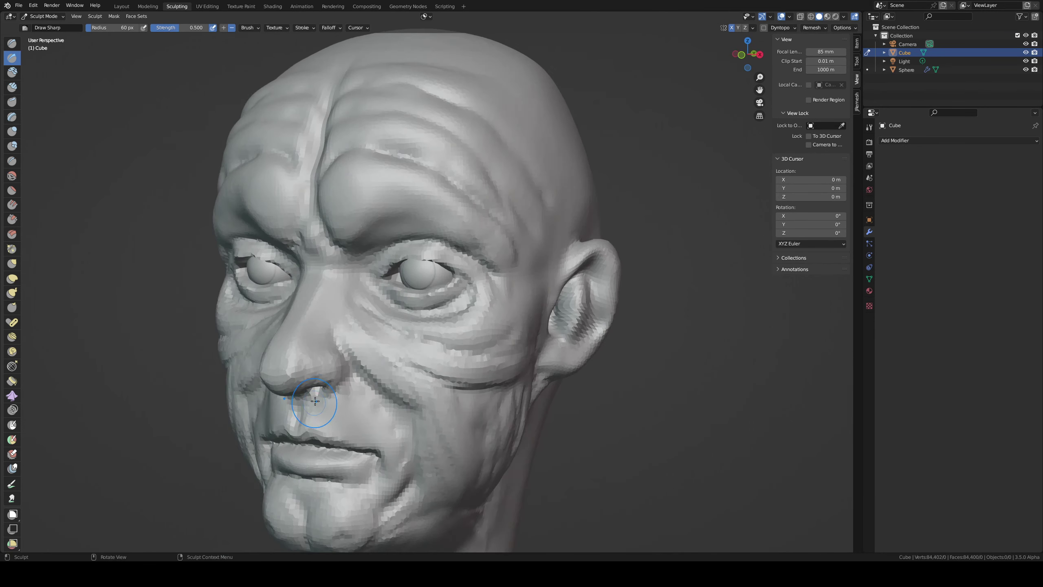
{"action": "key", "text": "f"}
{"action": "left_click", "coordinate": [313, 411]}
- Orbit around the head and set the brush radius to 44 px
{"action": "scroll", "coordinate": [363, 441], "scroll_direction": "down", "scroll_amount": 3}
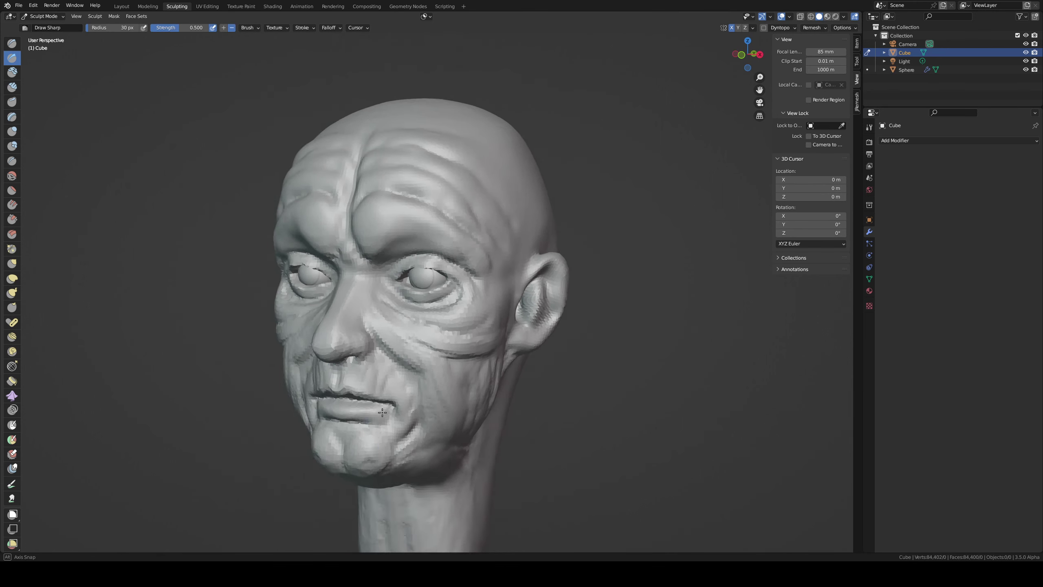
{"action": "mouse_move", "coordinate": [363, 441]}
{"action": "middle_mouse_down"}
{"action": "mouse_move", "coordinate": [493, 349]}
{"action": "mouse_move", "coordinate": [441, 354]}
{"action": "mouse_move", "coordinate": [513, 341]}
{"action": "mouse_move", "coordinate": [388, 330]}
{"action": "middle_mouse_up"}
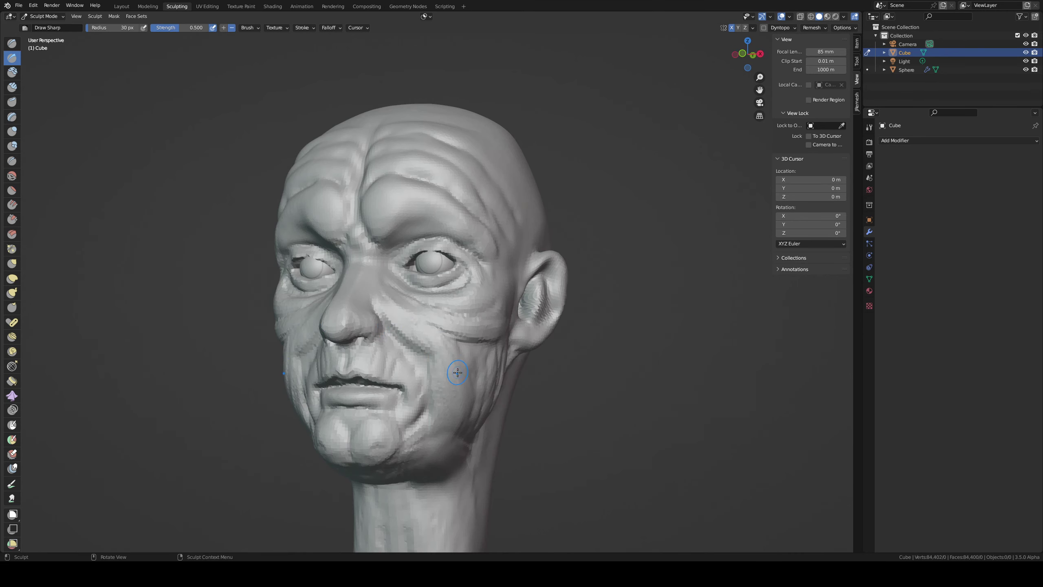
{"action": "middle_click_drag", "start_coordinate": [457, 372], "coordinate": [387, 320]}
{"action": "key", "text": "f"}
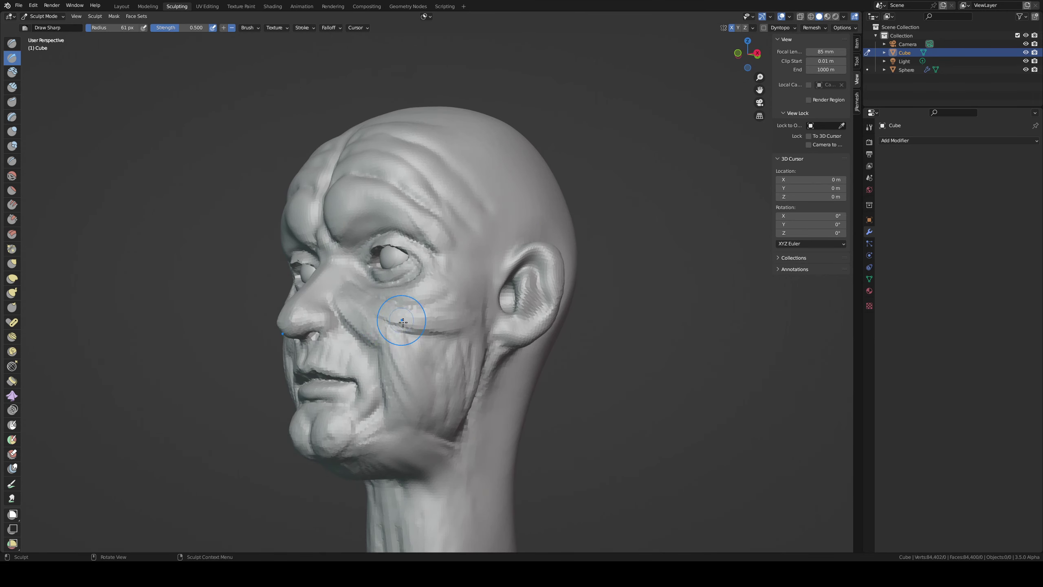
{"action": "middle_click_drag", "start_coordinate": [406, 331], "coordinate": [434, 330]}
{"action": "key", "text": "f"}
{"action": "left_click", "coordinate": [426, 345]}
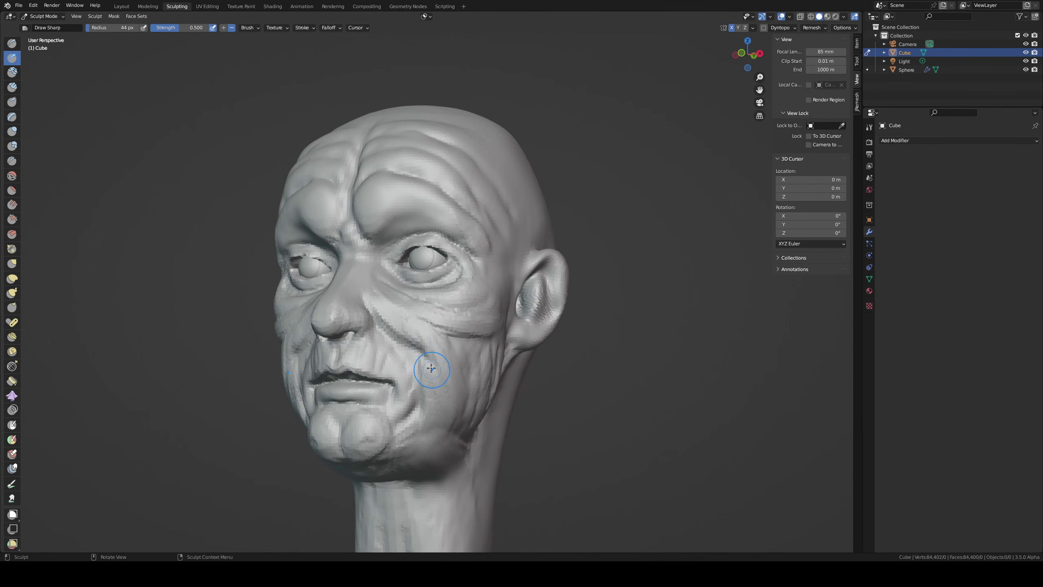
- Build up the cheek folds with Clay Strips, then shrink the brush to 32 px
{"action": "key", "text": "c"}
{"action": "left_click_drag", "start_coordinate": [431, 369], "coordinate": [427, 374]}
{"action": "left_click_drag", "start_coordinate": [419, 429], "coordinate": [434, 347]}
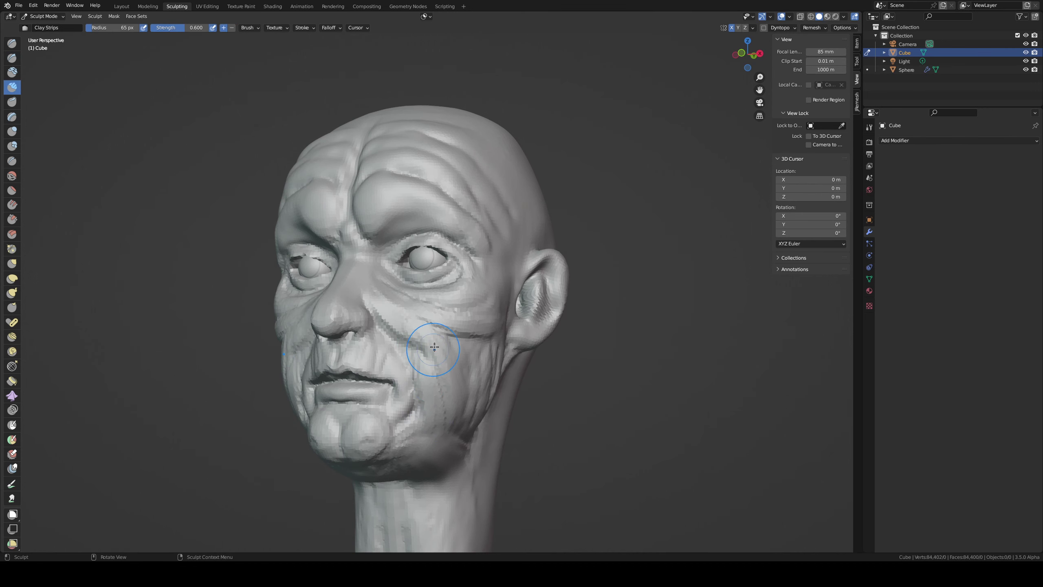
{"action": "scroll", "coordinate": [435, 347], "scroll_direction": "down", "scroll_amount": 3}
{"action": "mouse_move", "coordinate": [435, 346]}
{"action": "middle_mouse_down"}
{"action": "mouse_move", "coordinate": [444, 316]}
{"action": "mouse_move", "coordinate": [424, 234]}
{"action": "middle_mouse_up"}
{"action": "scroll", "coordinate": [431, 287], "scroll_direction": "up", "scroll_amount": 3}
{"action": "key", "text": "f"}
{"action": "left_click", "coordinate": [441, 234]}
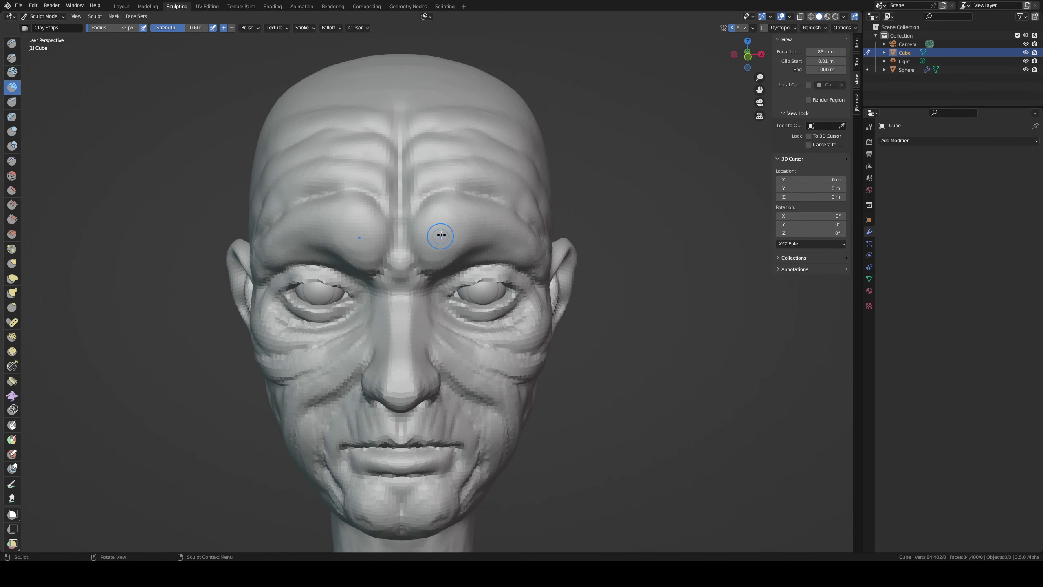
- With Grab in front view, pull the flesh beside the nose and the nose side into shape
{"action": "mouse_move", "coordinate": [468, 326]}
{"action": "middle_mouse_down"}
{"action": "mouse_move", "coordinate": [407, 291]}
{"action": "mouse_move", "coordinate": [392, 316]}
{"action": "mouse_move", "coordinate": [401, 304]}
{"action": "middle_mouse_up"}
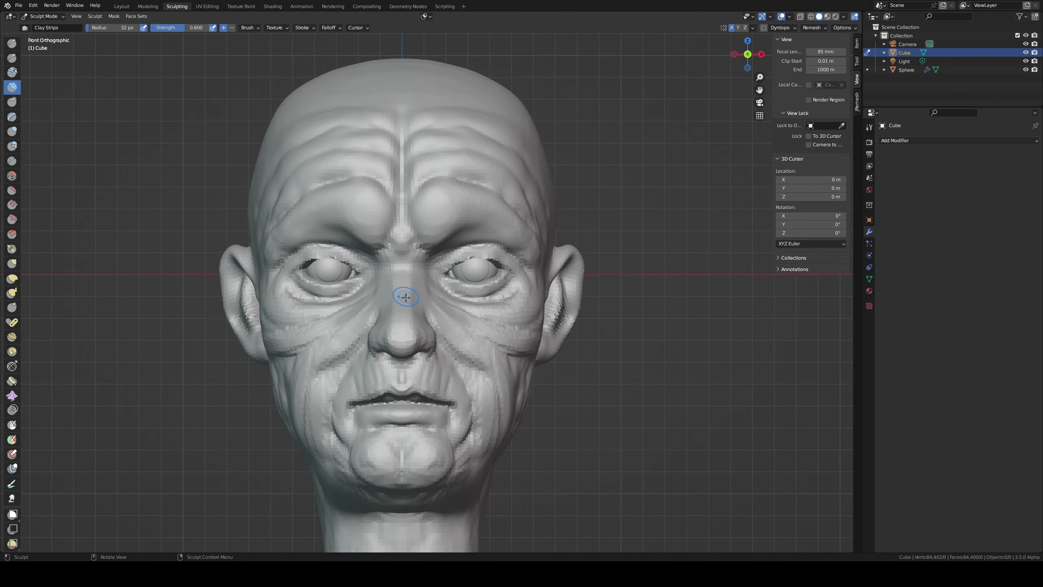
{"action": "key", "text": "g"}
{"action": "mouse_move", "coordinate": [405, 347]}
{"action": "left_mouse_down"}
{"action": "mouse_move", "coordinate": [414, 358]}
{"action": "mouse_move", "coordinate": [434, 342]}
{"action": "left_mouse_up"}
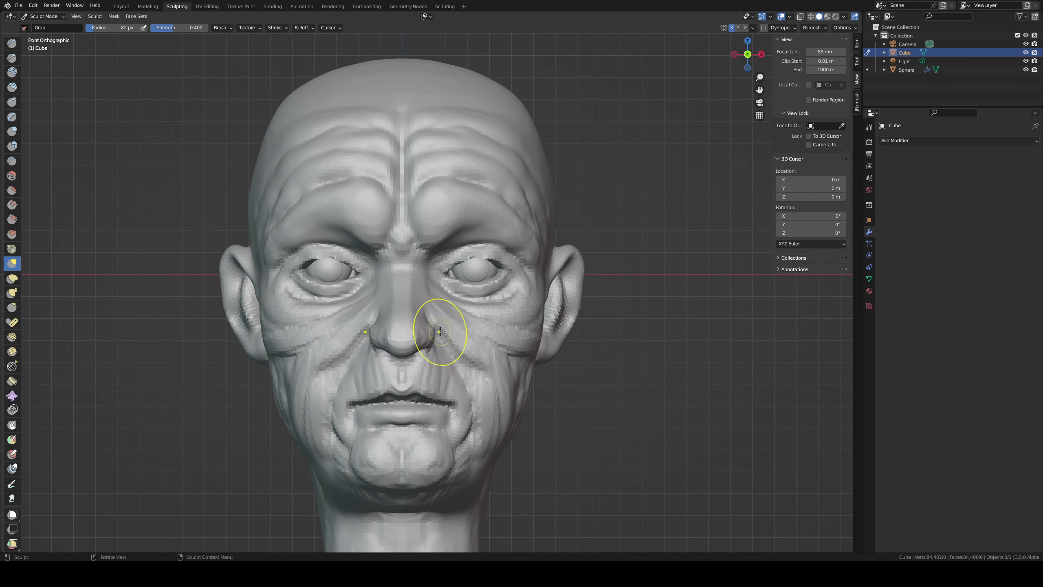
{"action": "left_click_drag", "start_coordinate": [437, 296], "coordinate": [431, 308]}
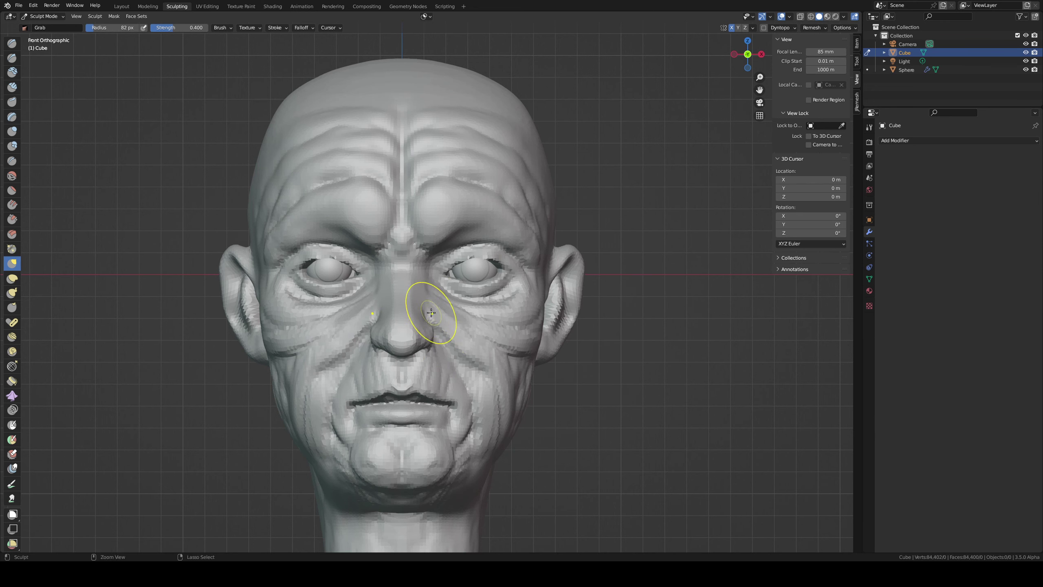
- Pull the side of the nose and the nose profile into shape with Grab
{"action": "key", "text": "f"}
{"action": "left_click", "coordinate": [420, 302]}
{"action": "mouse_move", "coordinate": [420, 291]}
{"action": "left_mouse_down"}
{"action": "mouse_move", "coordinate": [410, 290]}
{"action": "mouse_move", "coordinate": [423, 309]}
{"action": "left_mouse_up"}
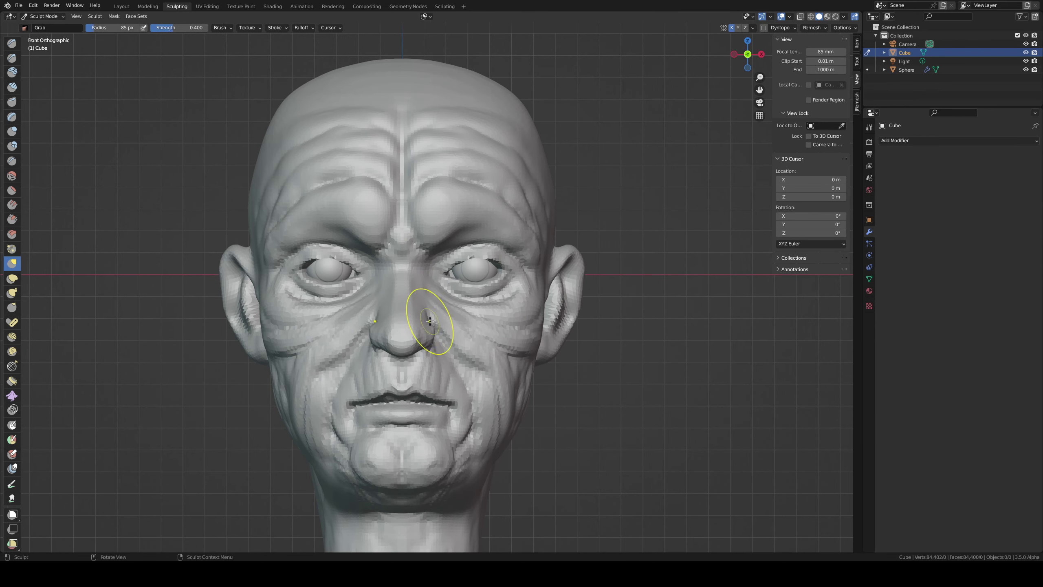
{"action": "mouse_move", "coordinate": [431, 319]}
{"action": "middle_mouse_down"}
{"action": "mouse_move", "coordinate": [508, 285]}
{"action": "mouse_move", "coordinate": [593, 302]}
{"action": "middle_mouse_up"}
{"action": "key", "text": "f"}
{"action": "left_click", "coordinate": [632, 341]}
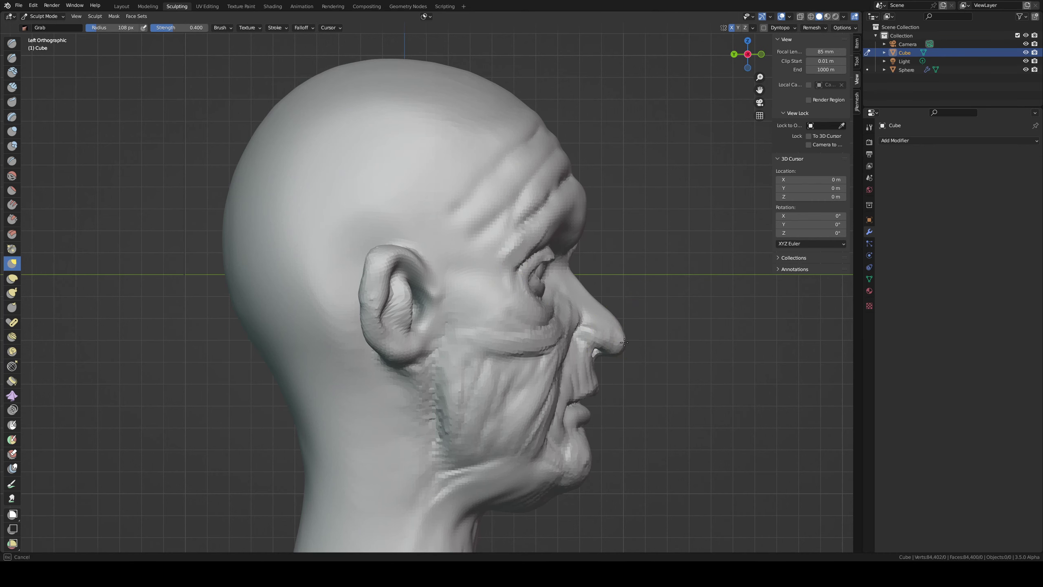
{"action": "left_click_drag", "start_coordinate": [612, 337], "coordinate": [597, 300]}
- From the opposite side view, pull the lower face toward the chin and set the brush to 68 px
{"action": "key", "text": "f"}
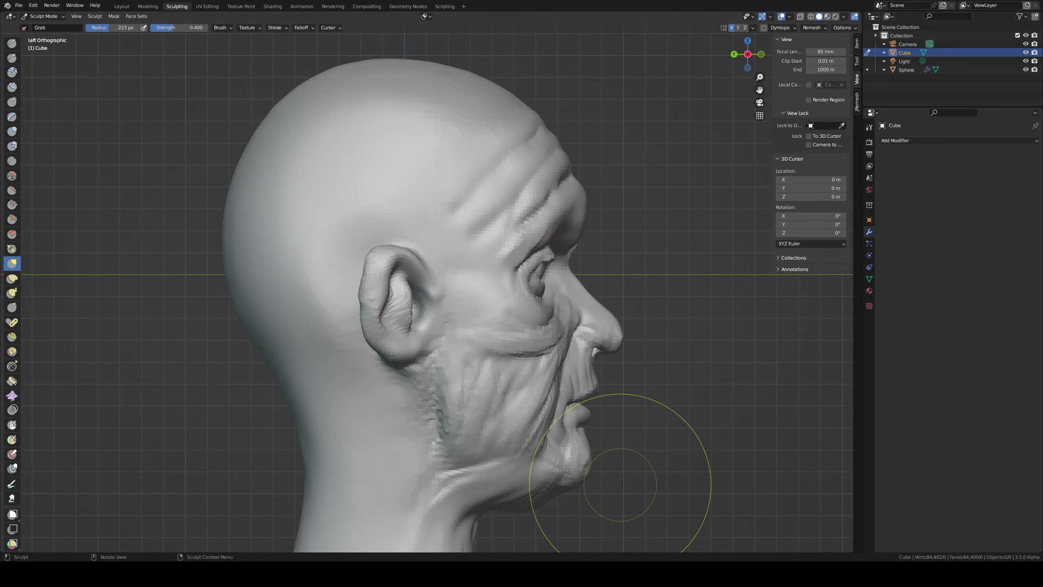
{"action": "left_click", "coordinate": [682, 421]}
{"action": "scroll", "coordinate": [682, 421], "scroll_direction": "down", "scroll_amount": 3}
{"action": "key", "text": "ctrl+KP_3"}
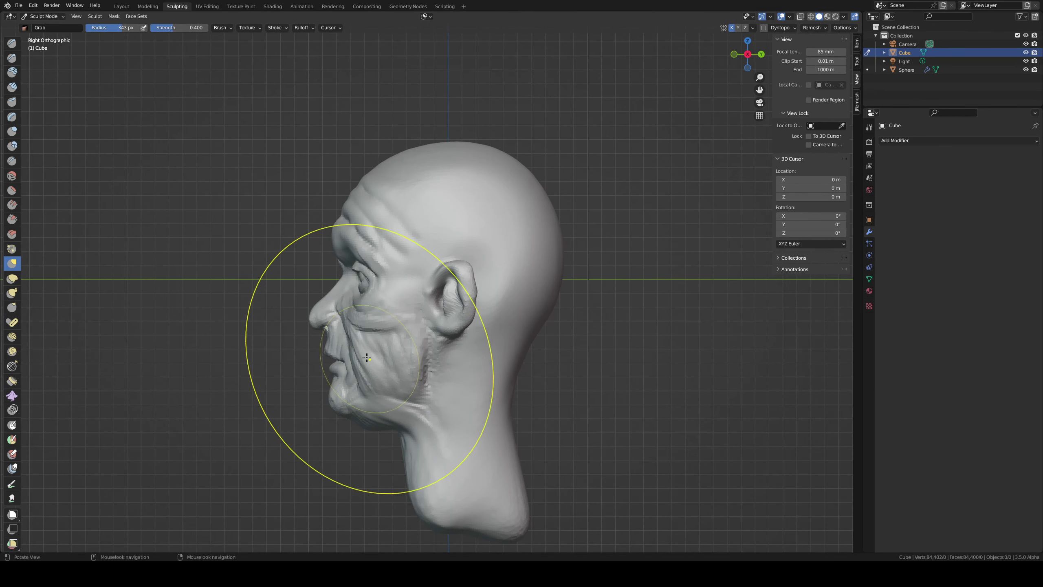
{"action": "mouse_move", "coordinate": [340, 265]}
{"action": "left_mouse_down"}
{"action": "mouse_move", "coordinate": [332, 410]}
{"action": "mouse_move", "coordinate": [348, 417]}
{"action": "left_mouse_up"}
{"action": "key", "text": "f"}
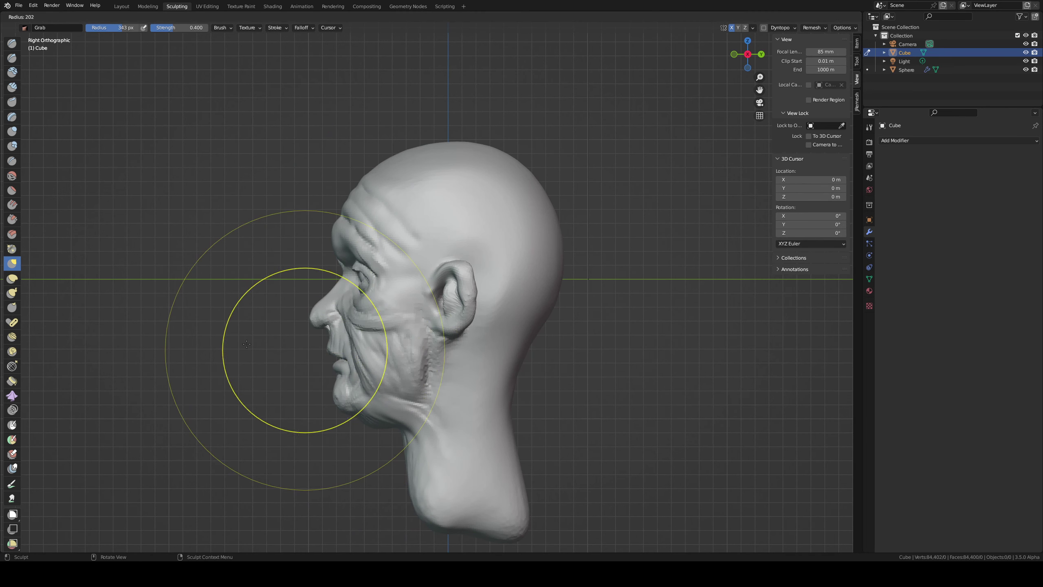
{"action": "left_click", "coordinate": [287, 324]}
{"action": "key", "text": "f"}
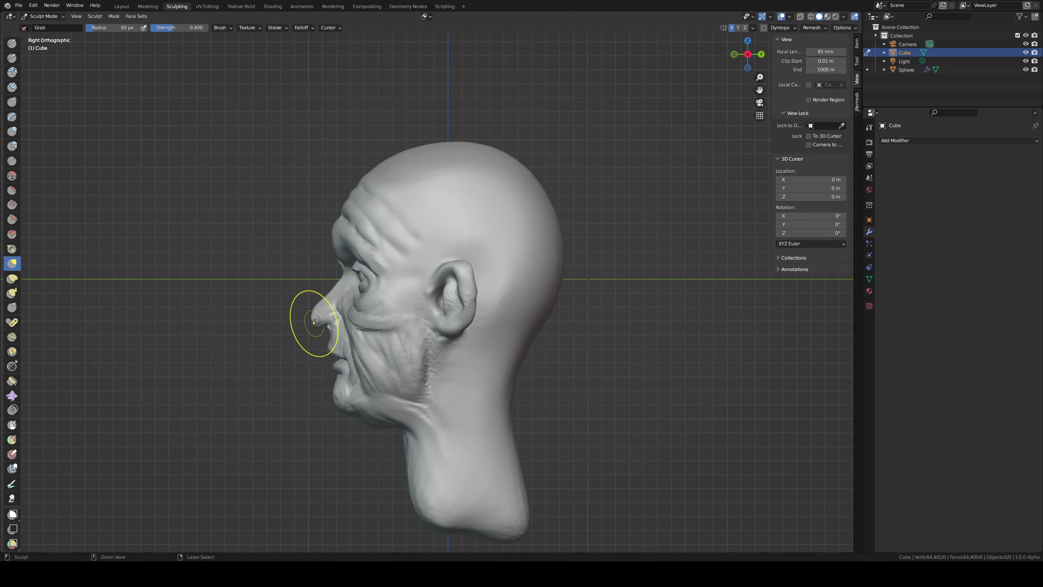
{"action": "left_click", "coordinate": [307, 324]}
- Orbit to a three-quarter view of the face and switch to Draw Sharp at 52 px
{"action": "mouse_move", "coordinate": [326, 280]}
{"action": "middle_mouse_down"}
{"action": "mouse_move", "coordinate": [455, 293]}
{"action": "mouse_move", "coordinate": [427, 312]}
{"action": "middle_mouse_up"}
{"action": "scroll", "coordinate": [414, 335], "scroll_direction": "up", "scroll_amount": 1}
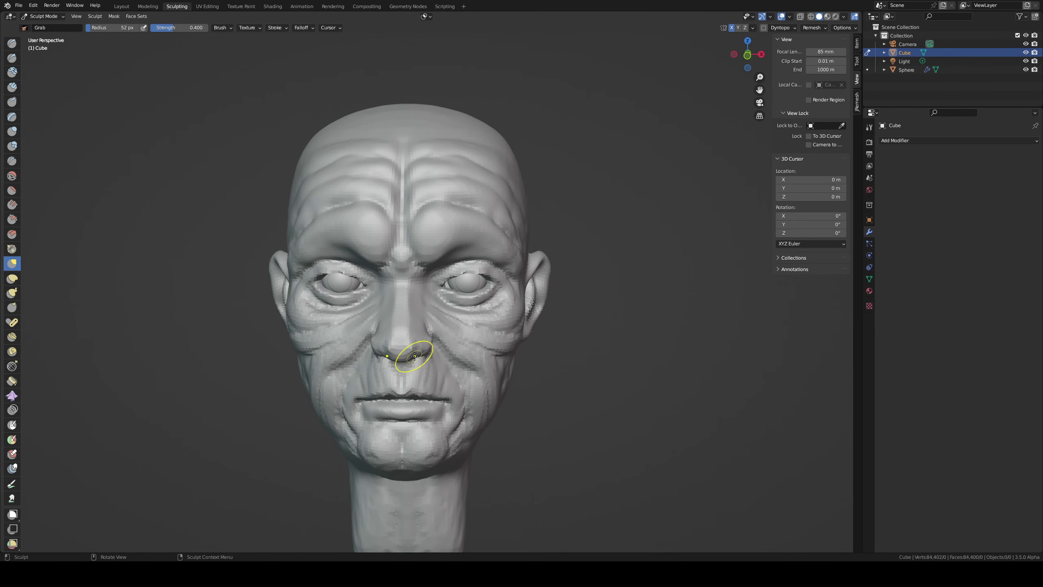
{"action": "mouse_move", "coordinate": [416, 354]}
{"action": "middle_mouse_down"}
{"action": "mouse_move", "coordinate": [303, 326]}
{"action": "mouse_move", "coordinate": [421, 307]}
{"action": "middle_mouse_up"}
{"action": "scroll", "coordinate": [421, 308], "scroll_direction": "up", "scroll_amount": 1}
{"action": "scroll", "coordinate": [417, 315], "scroll_direction": "up", "scroll_amount": 1}
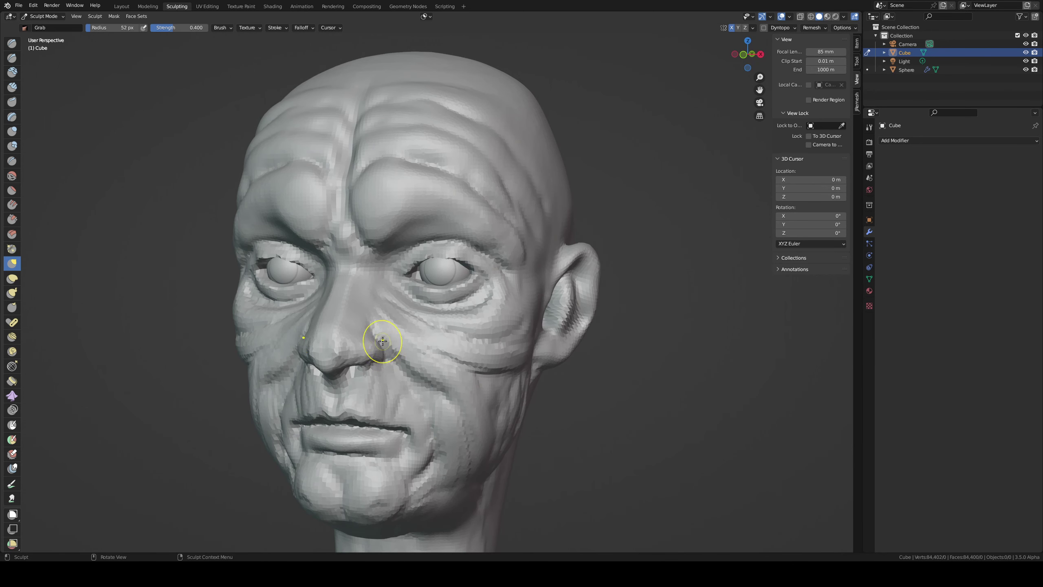
{"action": "key", "text": "shift+space"}
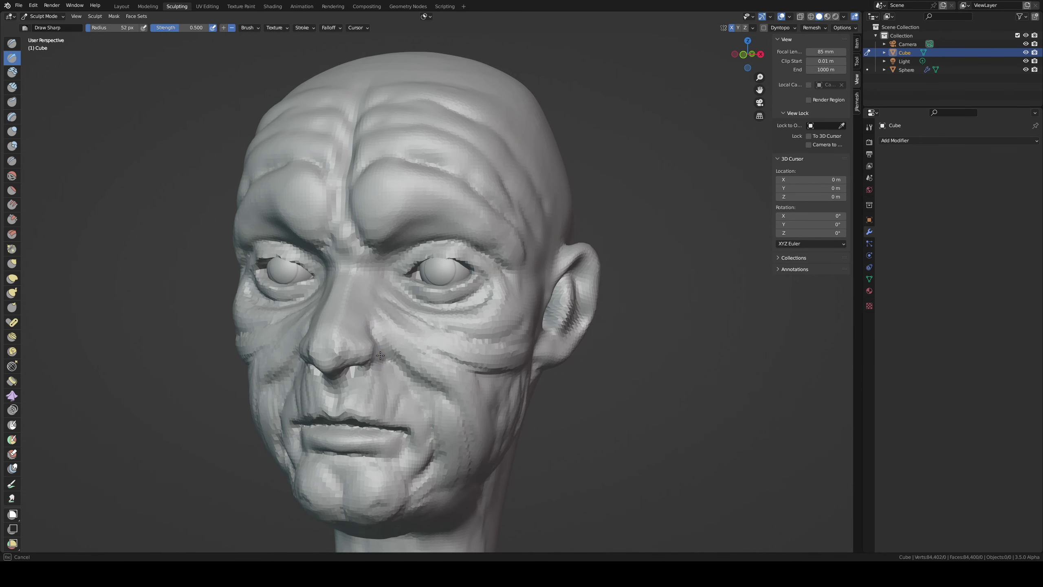
- Shrink Draw Sharp to 34 px, switch via Inflate to Clay Strips, and orbit to a side view
{"action": "key", "text": "bracketleft"}
{"action": "key", "text": "bracketleft"}
{"action": "key", "text": "bracketleft"}
{"action": "middle_click_drag", "start_coordinate": [377, 350], "coordinate": [443, 286]}
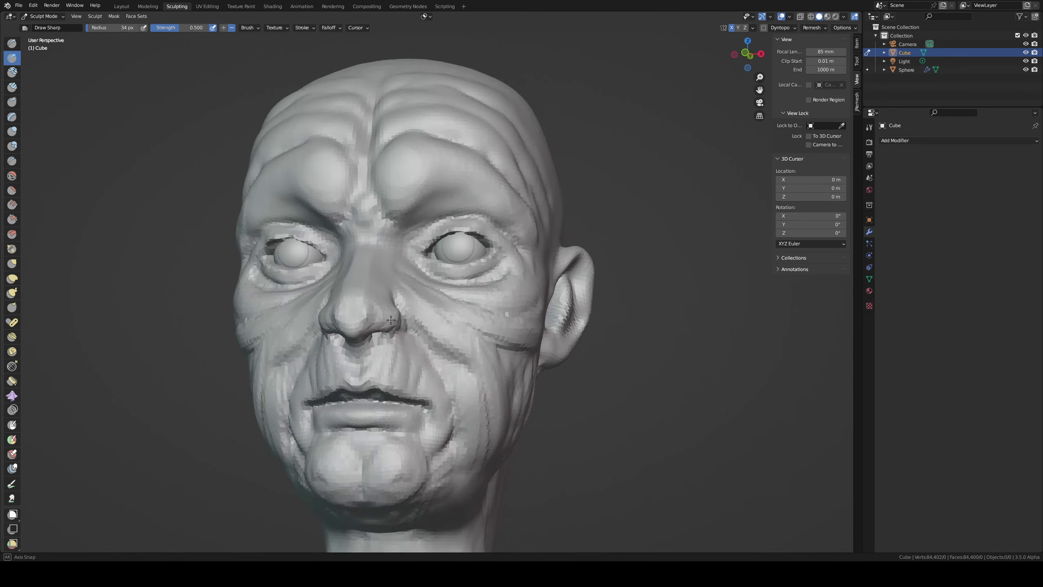
{"action": "key", "text": "i"}
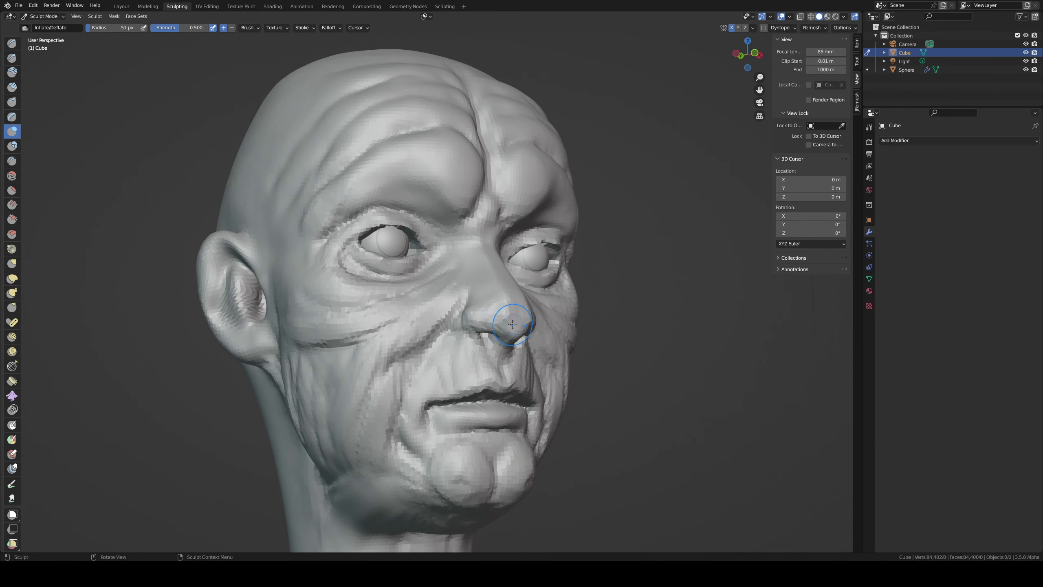
{"action": "key", "text": "c"}
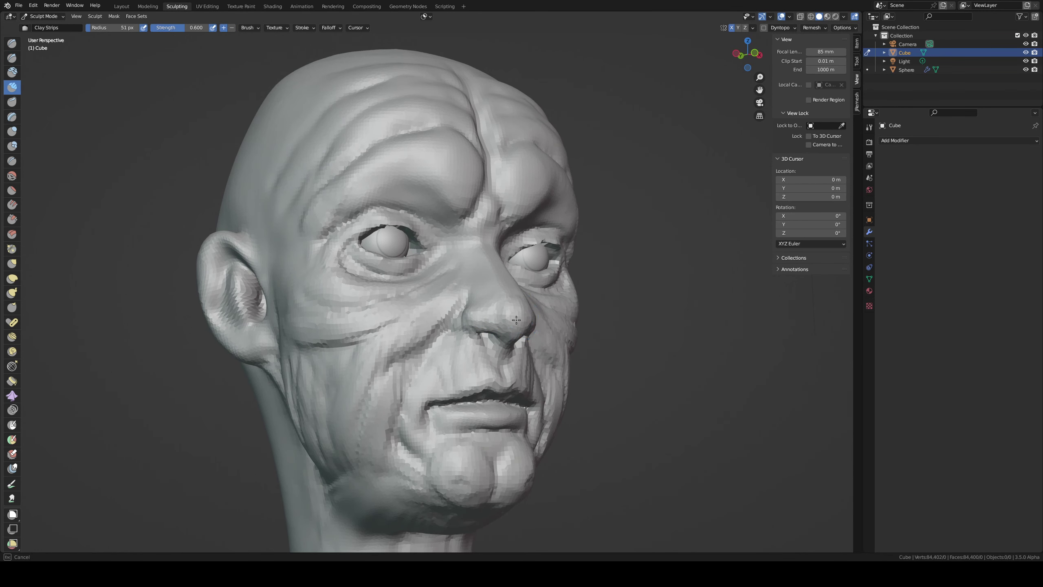
{"action": "middle_click_drag", "start_coordinate": [504, 352], "coordinate": [579, 309], "text": "alt"}
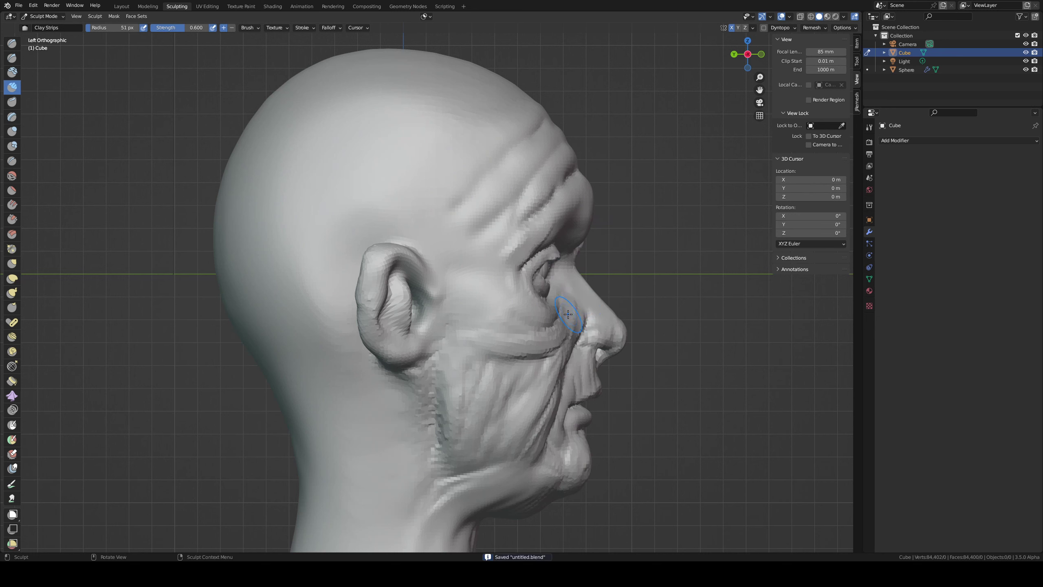
- Pull the brow ridge upward with an enlarged Grab brush, then save
{"action": "key", "text": "g"}
{"action": "key", "text": "f"}
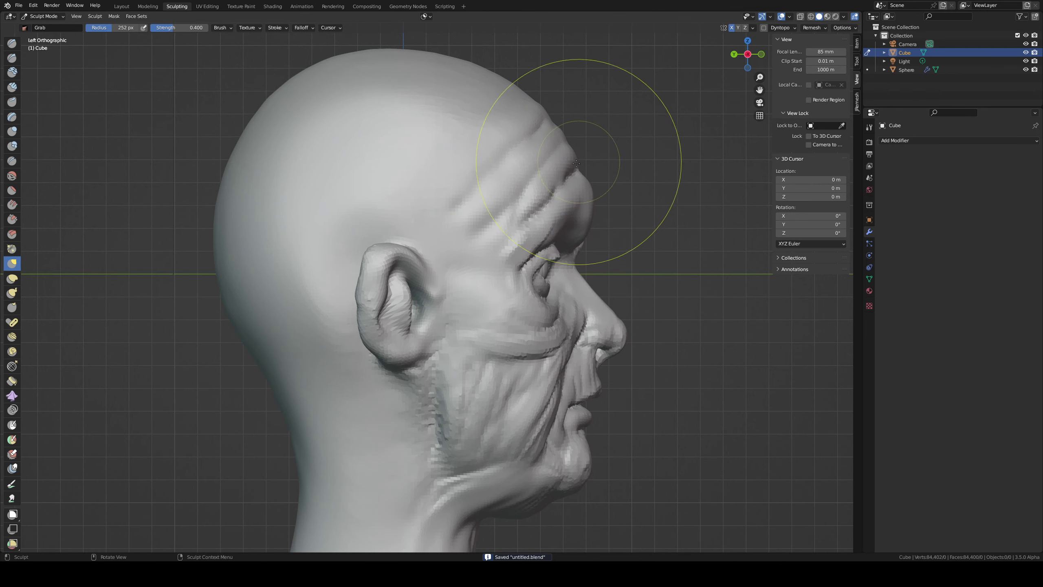
{"action": "left_click_drag", "start_coordinate": [583, 181], "coordinate": [569, 136]}
{"action": "middle_click_drag", "start_coordinate": [569, 136], "coordinate": [558, 222]}
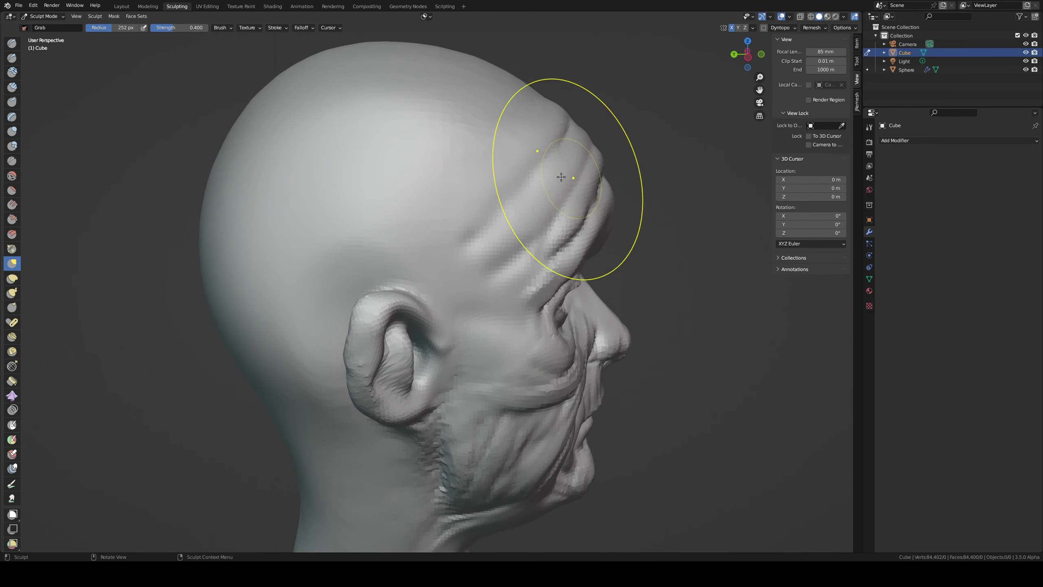
{"action": "mouse_move", "coordinate": [559, 175]}
{"action": "middle_mouse_down"}
{"action": "mouse_move", "coordinate": [450, 169]}
{"action": "mouse_move", "coordinate": [493, 131]}
{"action": "mouse_move", "coordinate": [501, 165]}
{"action": "middle_mouse_up"}
{"action": "scroll", "coordinate": [454, 244], "scroll_direction": "down", "scroll_amount": 4}
{"action": "middle_click_drag", "start_coordinate": [454, 244], "coordinate": [453, 191]}
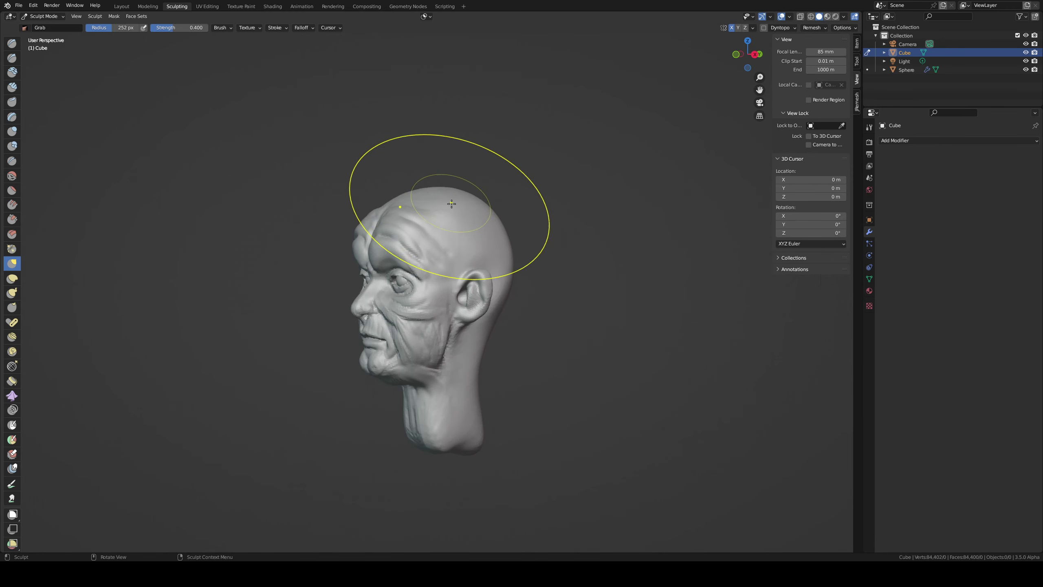
{"action": "mouse_move", "coordinate": [476, 225]}
{"action": "middle_mouse_down"}
{"action": "mouse_move", "coordinate": [512, 222]}
{"action": "mouse_move", "coordinate": [517, 244]}
{"action": "mouse_move", "coordinate": [473, 254]}
{"action": "mouse_move", "coordinate": [508, 252]}
{"action": "mouse_move", "coordinate": [477, 373]}
{"action": "mouse_move", "coordinate": [459, 348]}
{"action": "middle_mouse_up"}
{"action": "key", "text": "ctrl+s"}
- Orbit to a level front view and save untitled.blend again
{"action": "scroll", "coordinate": [507, 252], "scroll_direction": "up", "scroll_amount": 3}
{"action": "scroll", "coordinate": [459, 348], "scroll_direction": "down", "scroll_amount": 3}
{"action": "mouse_move", "coordinate": [372, 302]}
{"action": "middle_mouse_down"}
{"action": "mouse_move", "coordinate": [424, 287]}
{"action": "mouse_move", "coordinate": [468, 290]}
{"action": "middle_mouse_up"}
{"action": "scroll", "coordinate": [424, 287], "scroll_direction": "up", "scroll_amount": 3}
{"action": "key", "text": "ctrl+s"}
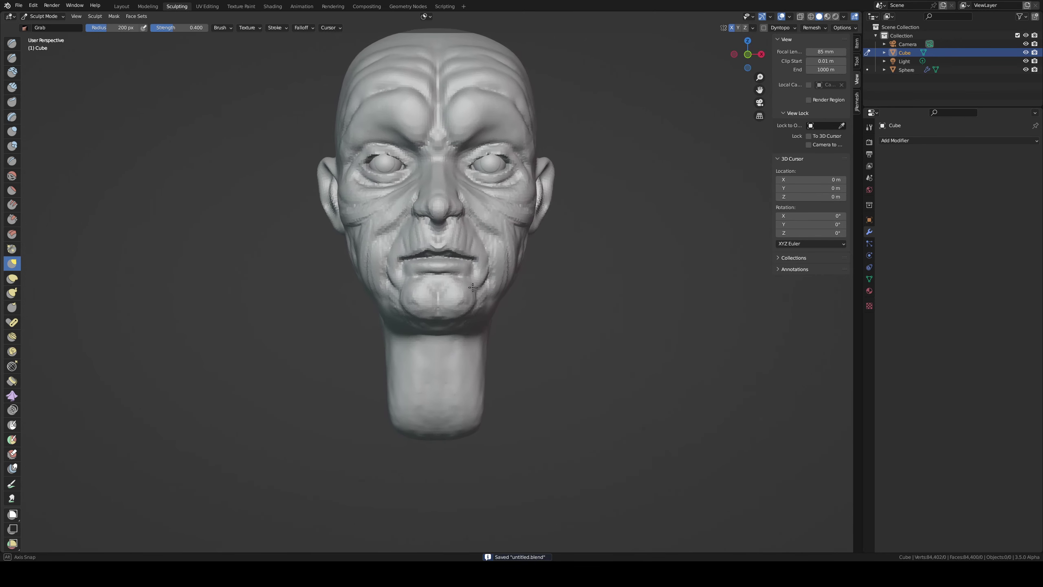
{"action": "scroll", "coordinate": [468, 291], "scroll_direction": "up", "scroll_amount": 3}
{"action": "scroll", "coordinate": [477, 222], "scroll_direction": "up", "scroll_amount": 3}
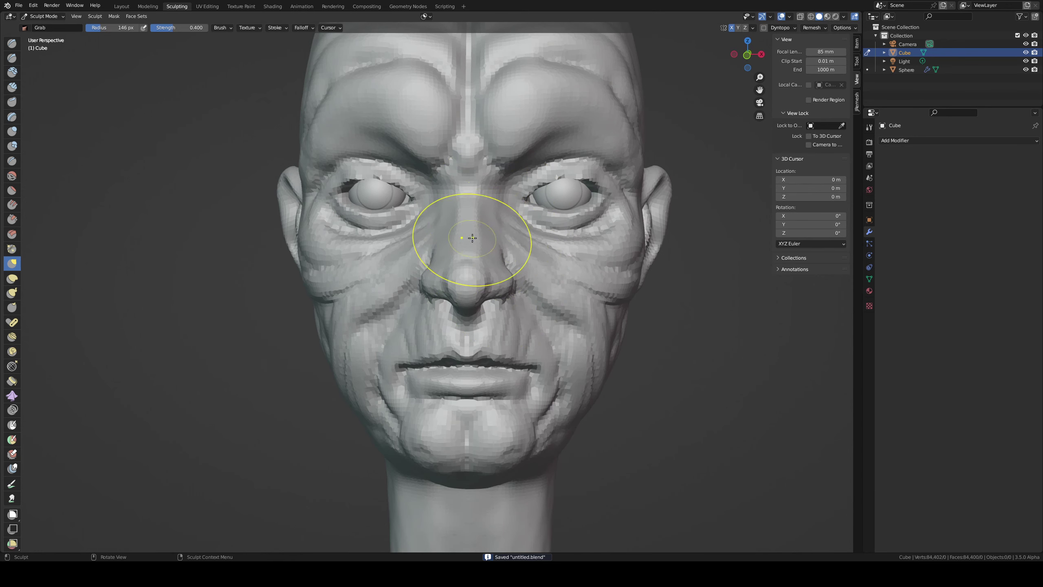
- Shape the cheek below the eye and beside the nose bridge, enlarge Grab to 144 px, and save
{"action": "middle_click_drag", "start_coordinate": [506, 237], "coordinate": [442, 244]}
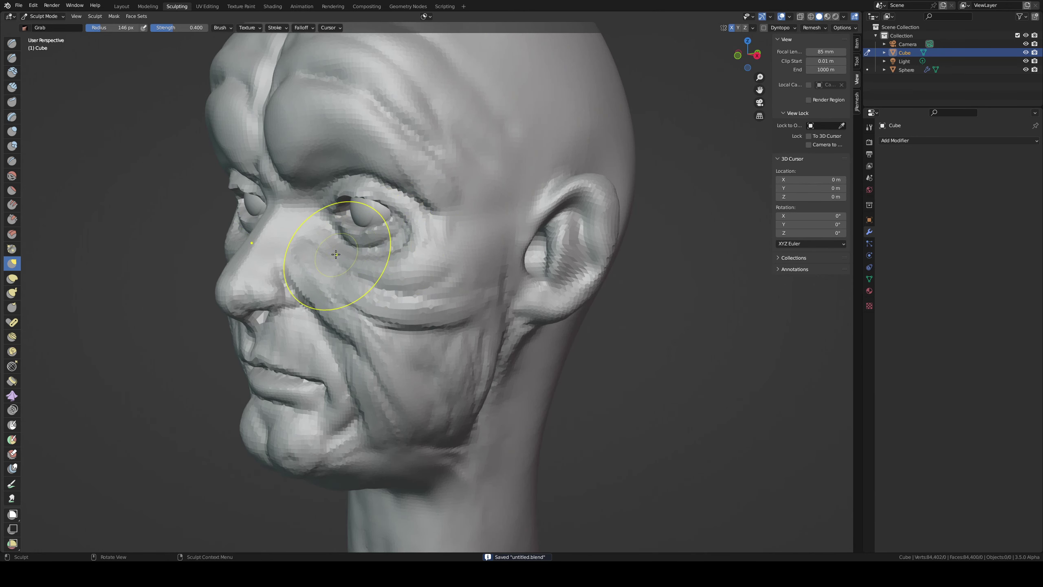
{"action": "left_click_drag", "start_coordinate": [325, 256], "coordinate": [291, 239]}
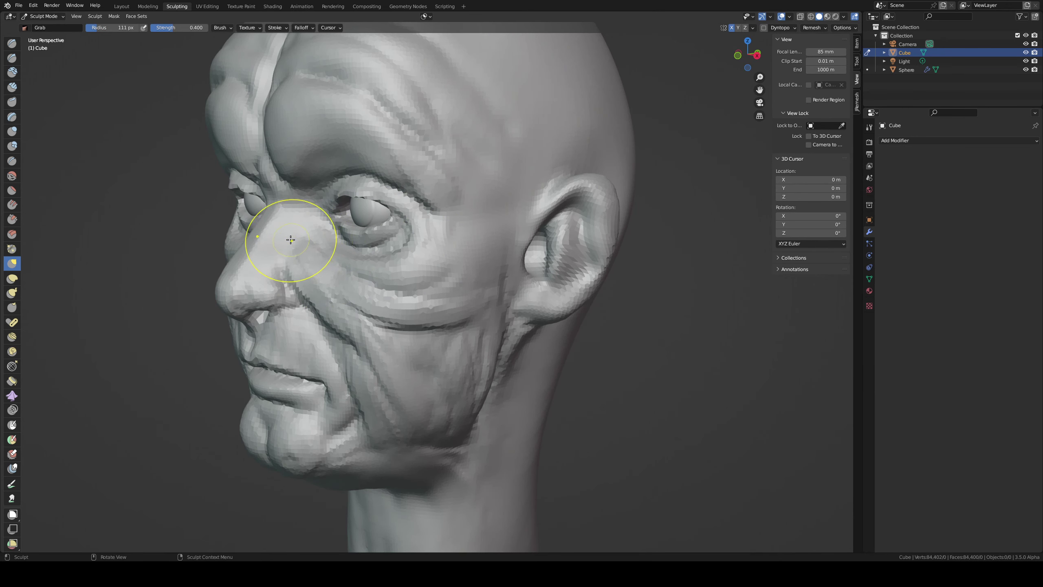
{"action": "middle_click_drag", "start_coordinate": [291, 241], "coordinate": [443, 230]}
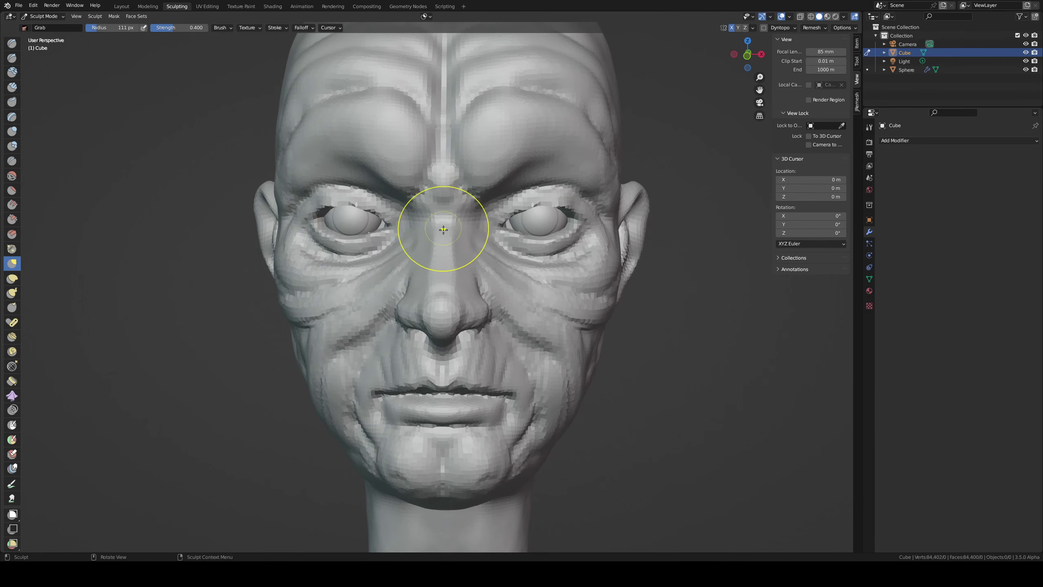
{"action": "key", "text": "f"}
{"action": "left_click", "coordinate": [472, 269]}
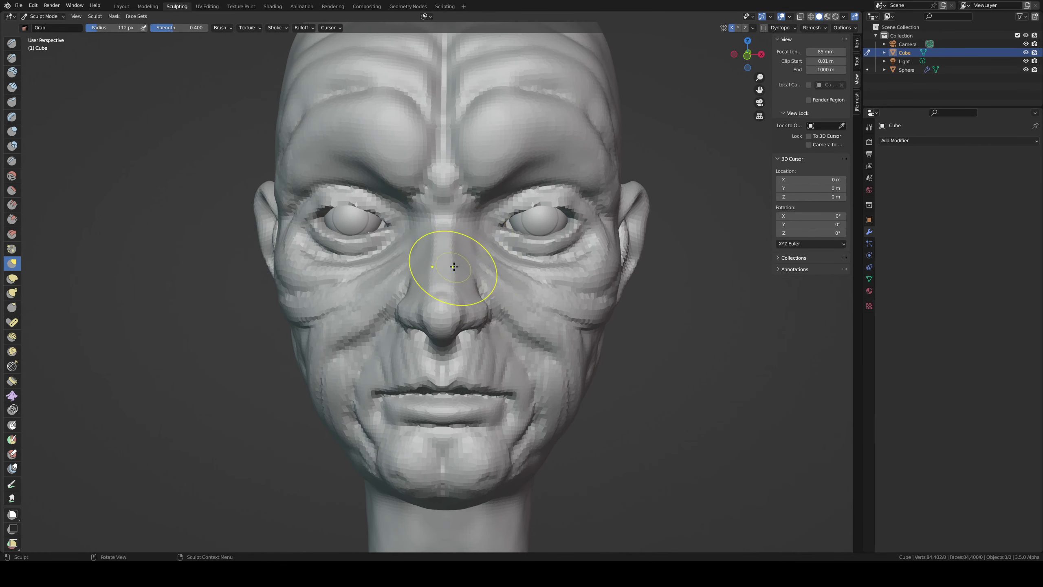
{"action": "middle_click_drag", "start_coordinate": [472, 248], "coordinate": [489, 246]}
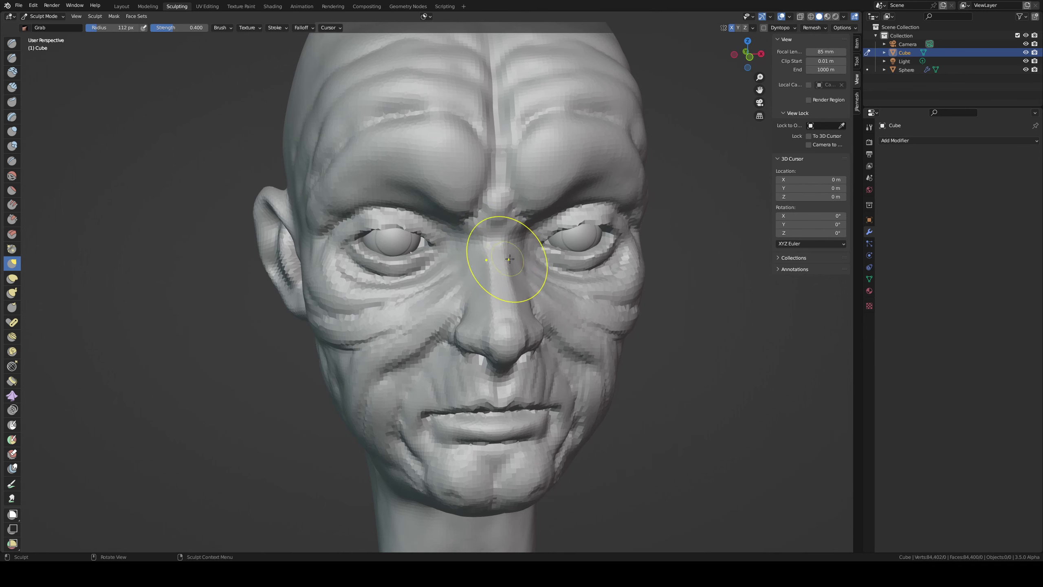
{"action": "key", "text": "KP_1"}
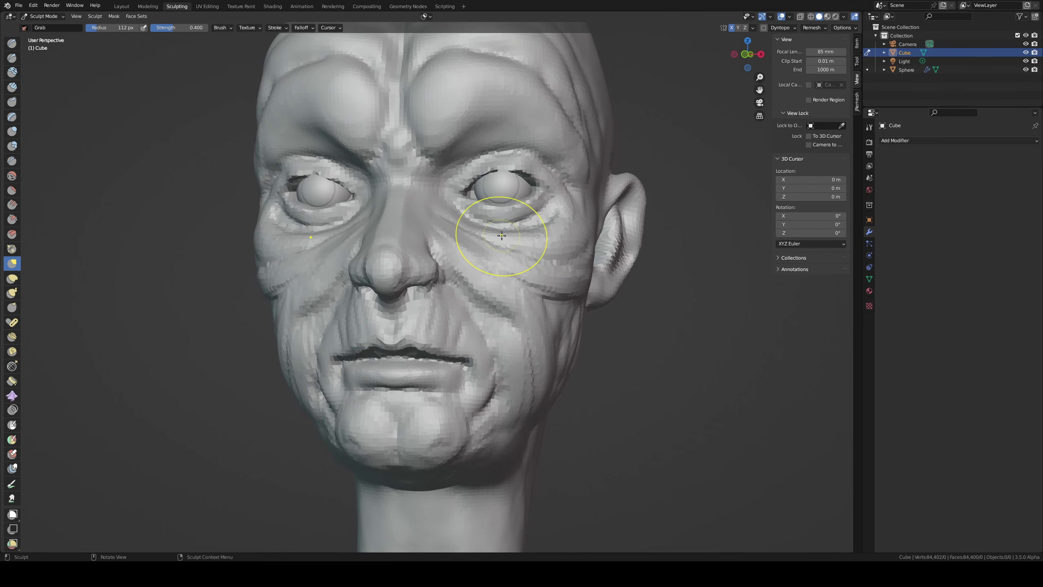
{"action": "key", "text": "ctrl+s"}
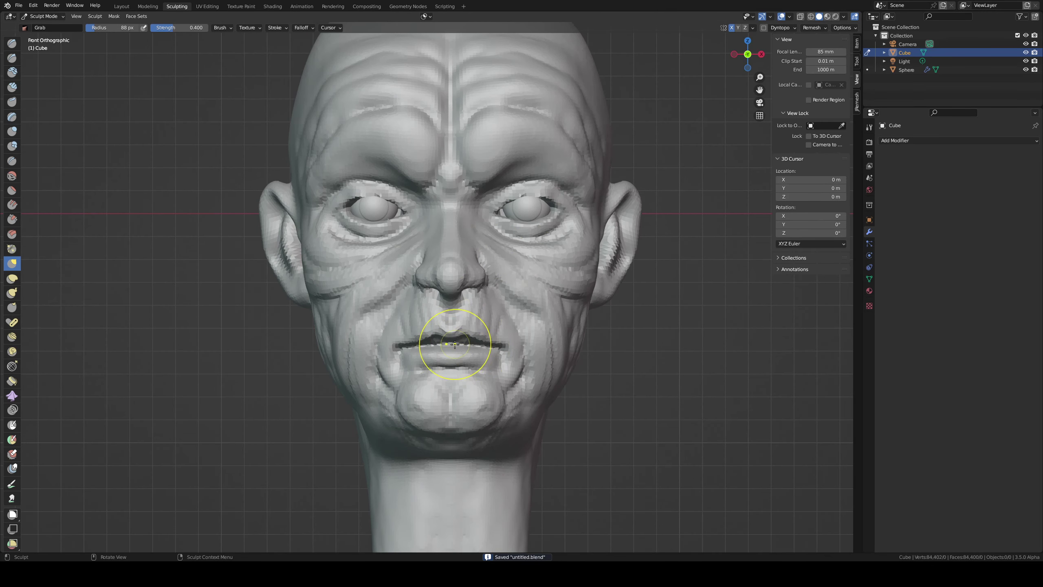
{"action": "key", "text": "shift+x"}
- Shrink the brush to 59 px and build up the upper lip with Clay Strips
{"action": "key", "text": "f"}
{"action": "left_click", "coordinate": [444, 349]}
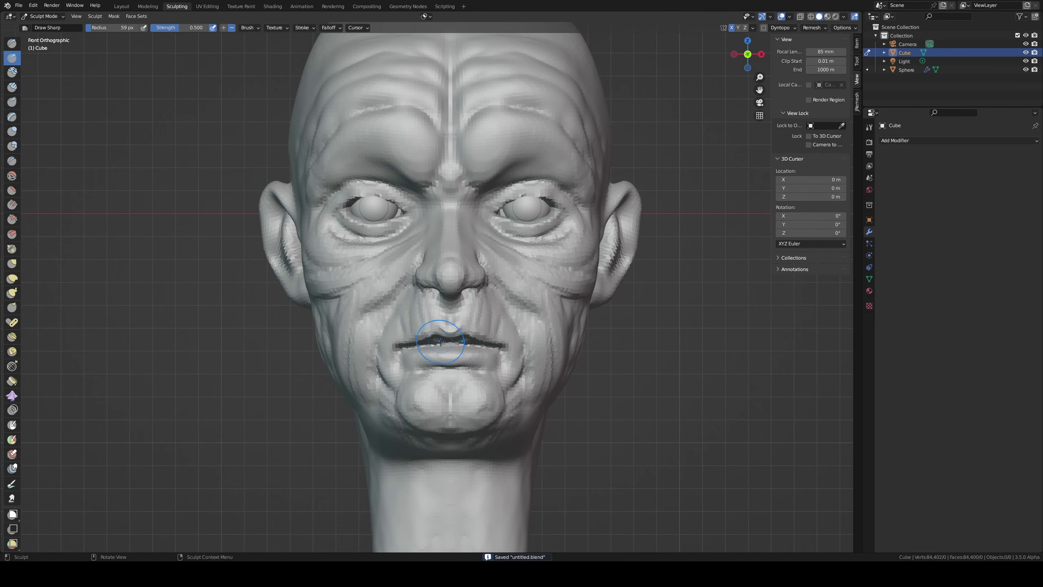
{"action": "scroll", "coordinate": [452, 332], "scroll_direction": "up", "scroll_amount": 4}
{"action": "mouse_move", "coordinate": [453, 333]}
{"action": "middle_mouse_down"}
{"action": "mouse_move", "coordinate": [675, 354]}
{"action": "mouse_move", "coordinate": [609, 282]}
{"action": "middle_mouse_up"}
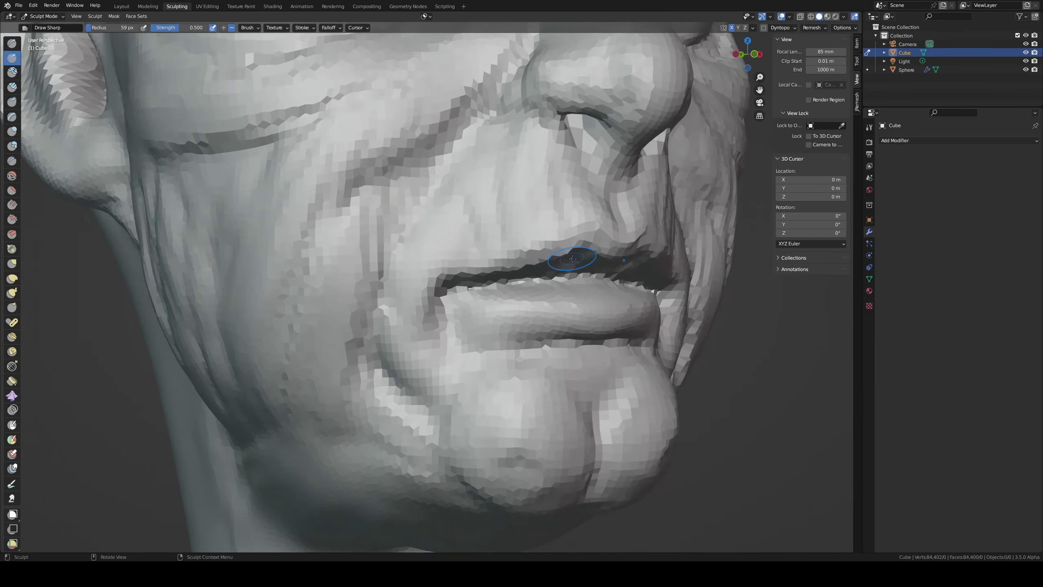
{"action": "scroll", "coordinate": [609, 283], "scroll_direction": "up", "scroll_amount": 2}
{"action": "key", "text": "i"}
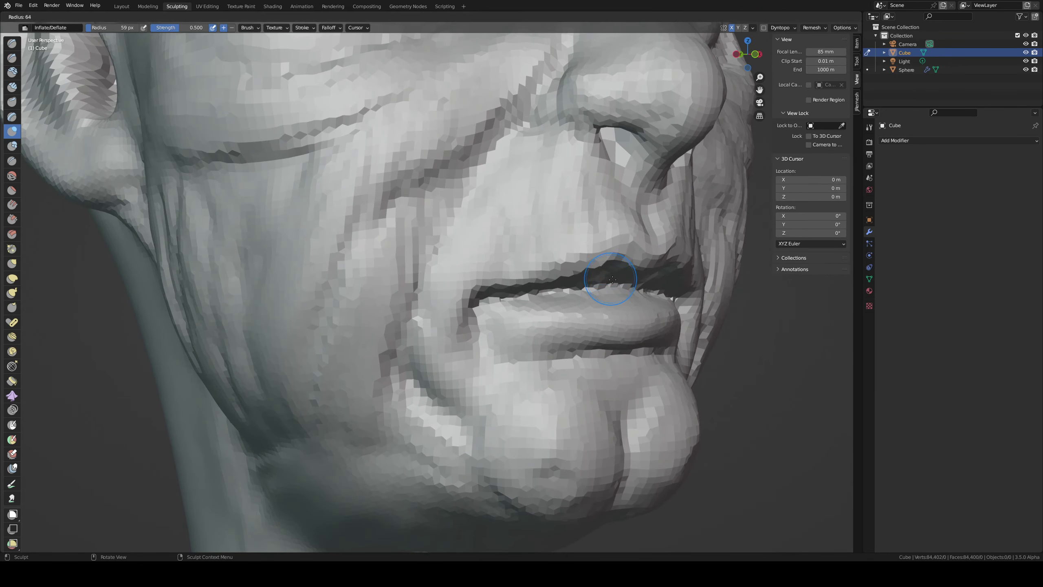
{"action": "key", "text": "shift+c"}
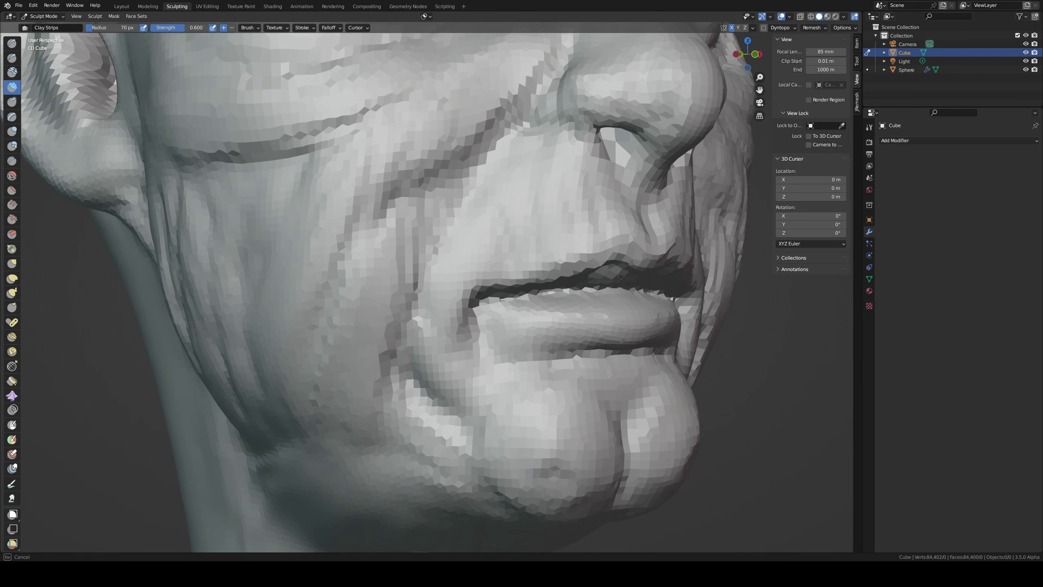
{"action": "left_click_drag", "start_coordinate": [610, 275], "coordinate": [657, 273]}
- Carve a crease above the upper lip and deepen the line between the lips with Draw Sharp
{"action": "mouse_move", "coordinate": [657, 273]}
{"action": "middle_mouse_down"}
{"action": "mouse_move", "coordinate": [452, 246]}
{"action": "mouse_move", "coordinate": [487, 265]}
{"action": "middle_mouse_up"}
{"action": "key", "text": "shift+x"}
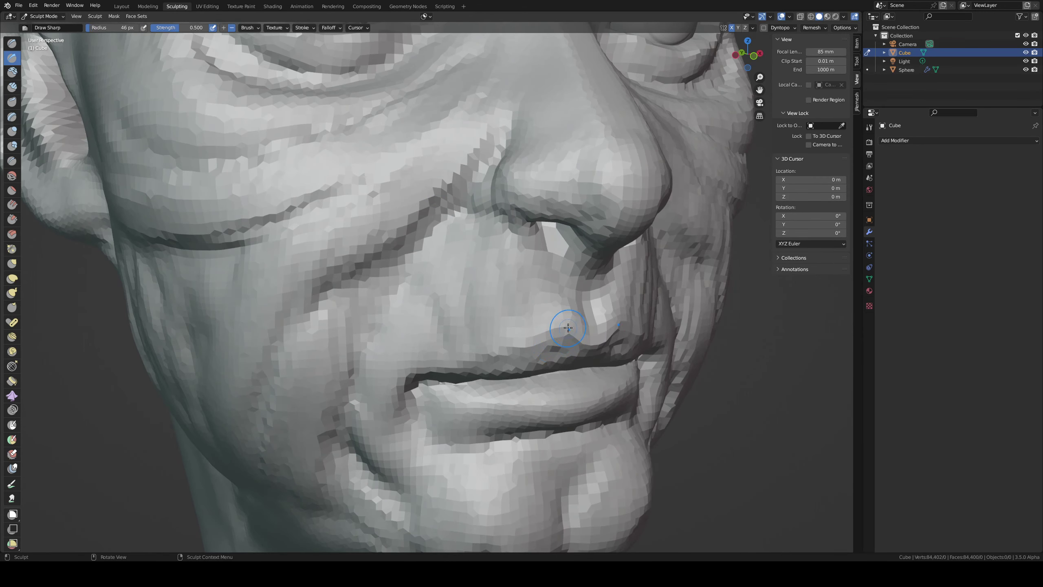
{"action": "left_click_drag", "start_coordinate": [566, 315], "coordinate": [386, 368]}
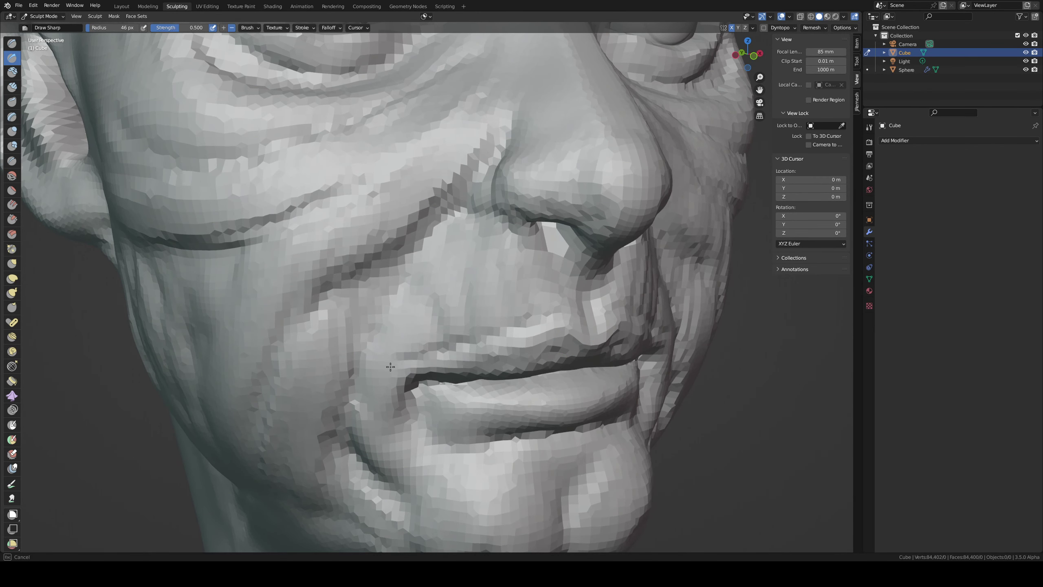
{"action": "mouse_move", "coordinate": [386, 368]}
{"action": "middle_mouse_down"}
{"action": "mouse_move", "coordinate": [367, 305]}
{"action": "mouse_move", "coordinate": [415, 295]}
{"action": "middle_mouse_up"}
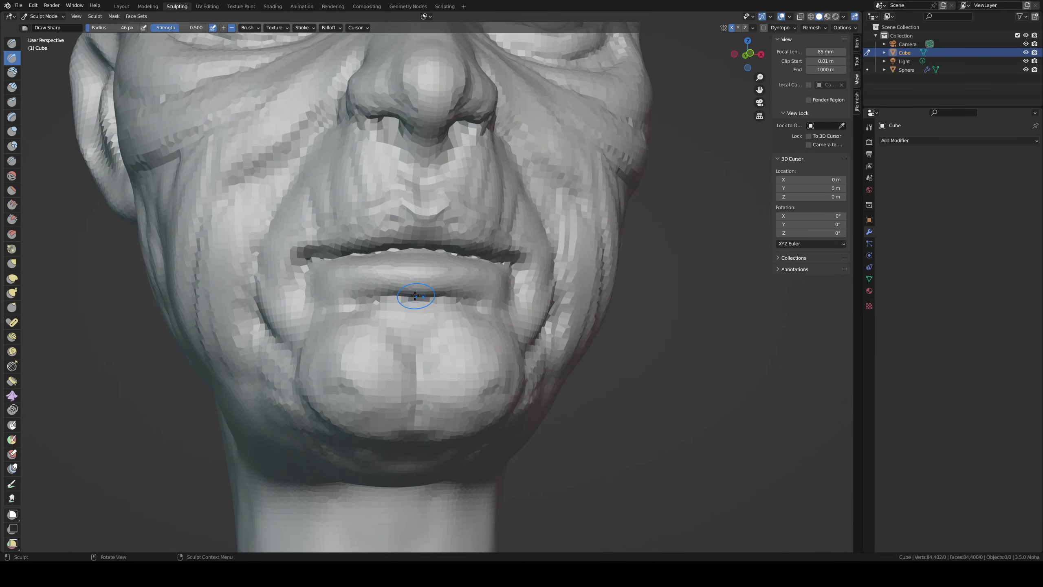
{"action": "left_click_drag", "start_coordinate": [414, 290], "coordinate": [499, 274]}
{"action": "left_click_drag", "start_coordinate": [444, 295], "coordinate": [363, 294]}
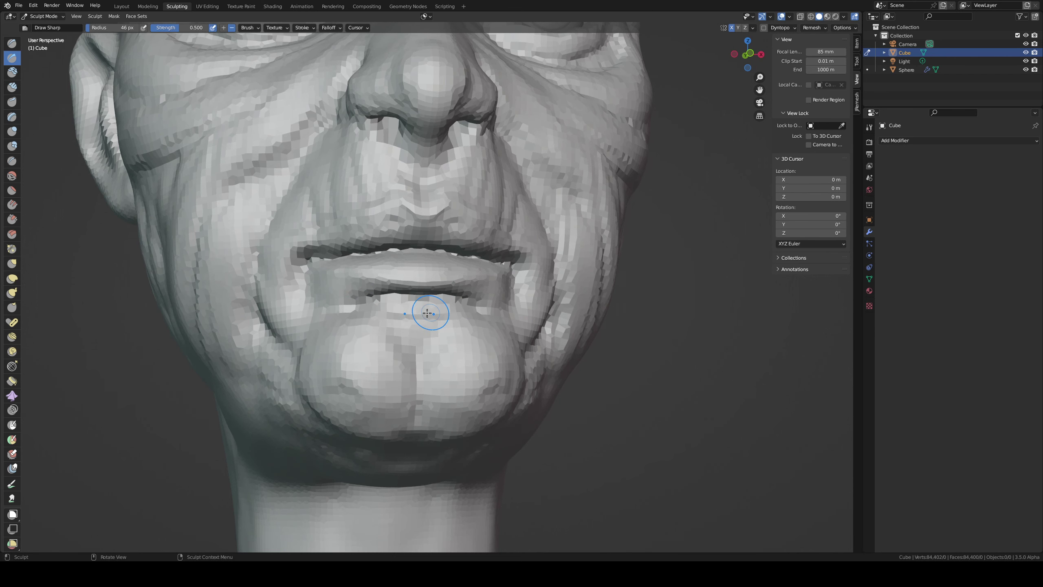
- Enlarge the brush to 87 px and carve a cleft into the chin
{"action": "middle_click_drag", "start_coordinate": [435, 319], "coordinate": [434, 324], "text": "ctrl"}
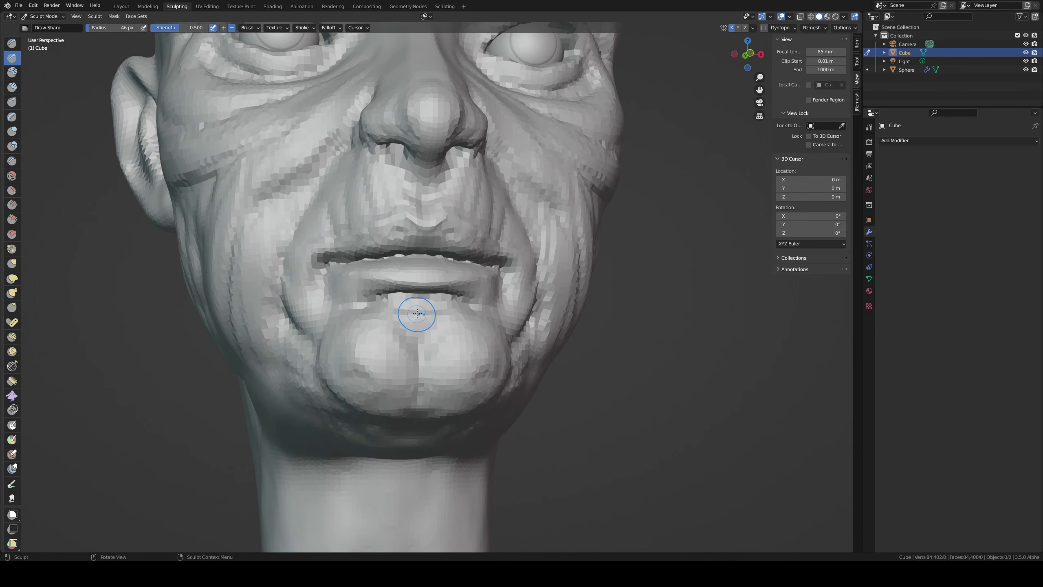
{"action": "key", "text": "f"}
{"action": "left_click", "coordinate": [406, 325]}
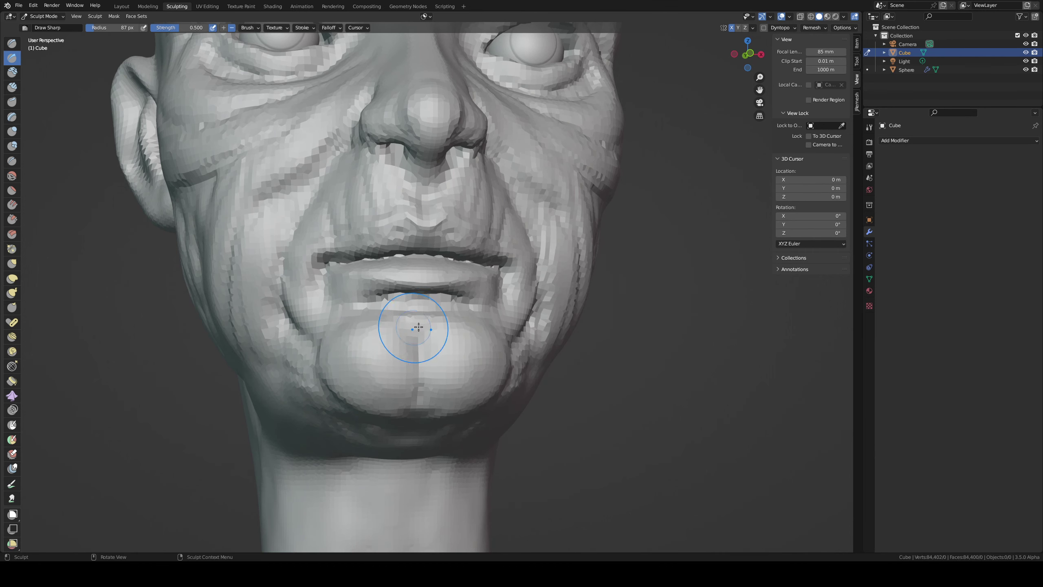
{"action": "scroll", "coordinate": [419, 327], "scroll_direction": "down", "scroll_amount": 4}
{"action": "middle_click_drag", "start_coordinate": [419, 328], "coordinate": [279, 350]}
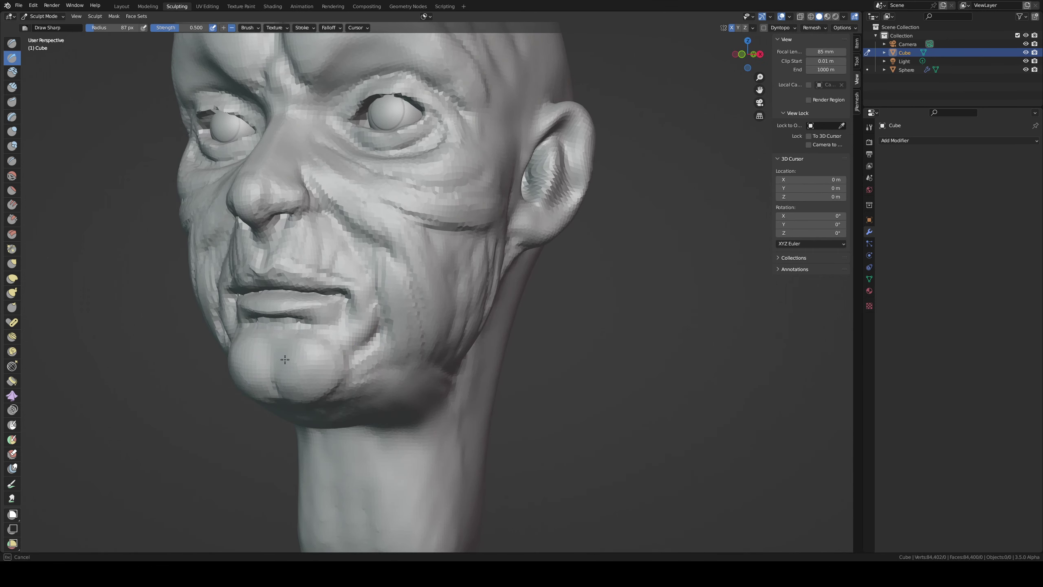
{"action": "left_click_drag", "start_coordinate": [293, 365], "coordinate": [336, 357]}
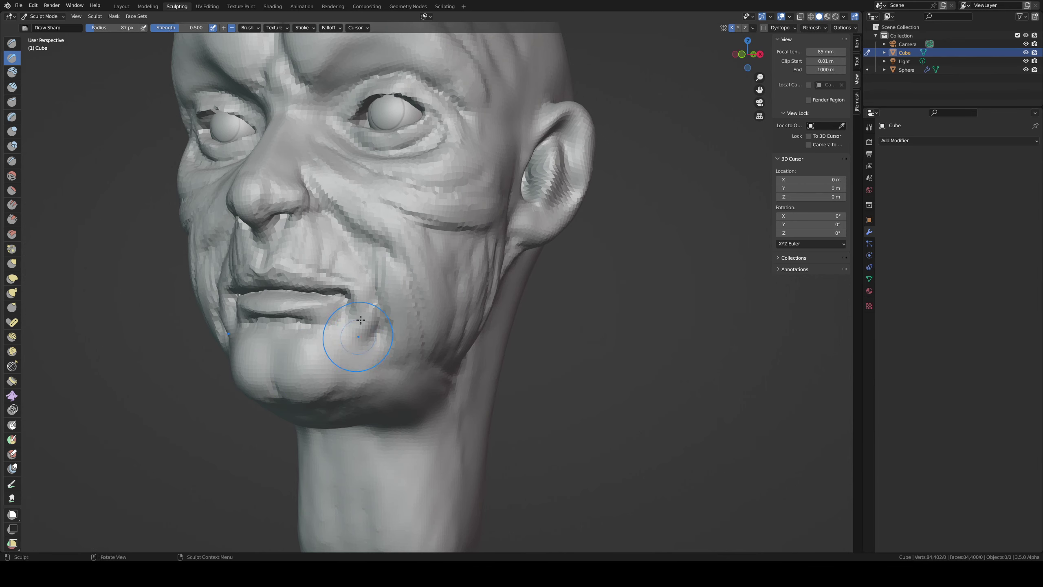
- Set the remesh voxel size to 0.007 m and return to a front view
{"action": "middle_click_drag", "start_coordinate": [360, 320], "coordinate": [553, 264]}
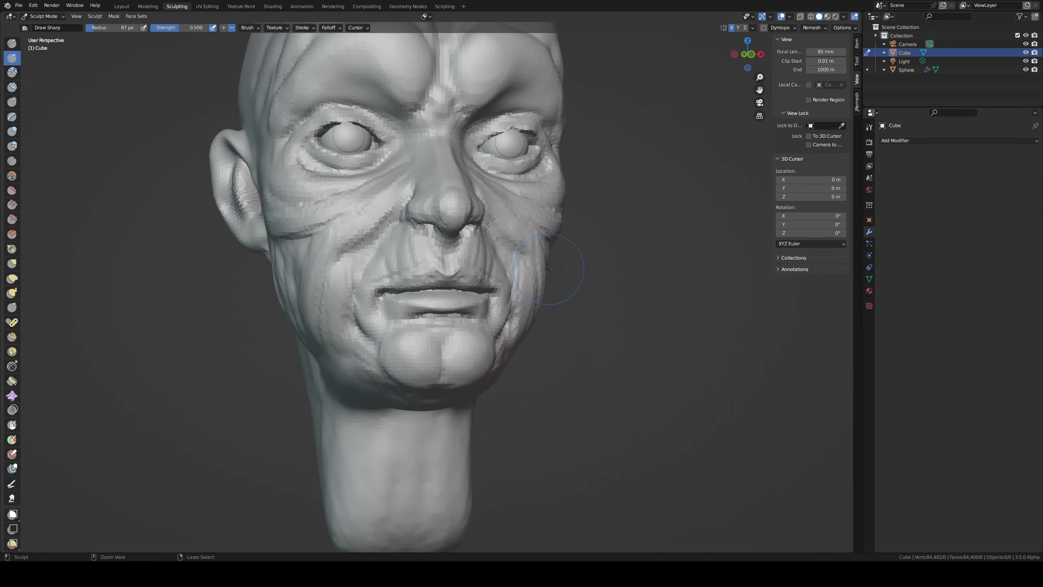
{"action": "middle_click_drag", "start_coordinate": [529, 271], "coordinate": [492, 276]}
{"action": "key", "text": "r"}
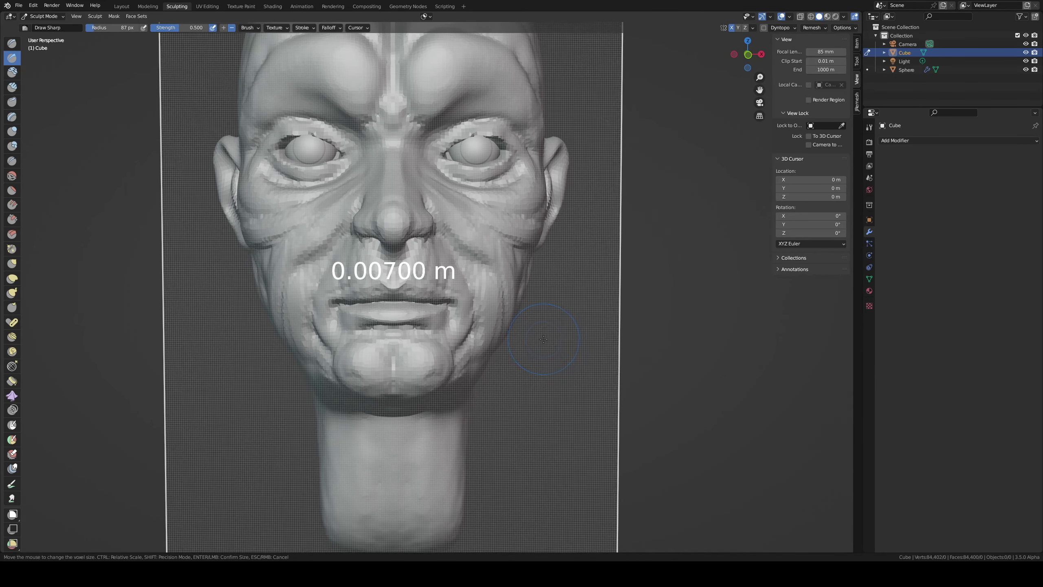
{"action": "left_click", "coordinate": [543, 339]}
{"action": "scroll", "coordinate": [541, 289], "scroll_direction": "down", "scroll_amount": 3}
{"action": "mouse_move", "coordinate": [517, 303]}
{"action": "middle_mouse_down"}
{"action": "mouse_move", "coordinate": [442, 280]}
{"action": "mouse_move", "coordinate": [418, 257]}
{"action": "middle_mouse_up"}
{"action": "scroll", "coordinate": [456, 295], "scroll_direction": "up", "scroll_amount": 4}
{"action": "scroll", "coordinate": [455, 294], "scroll_direction": "down", "scroll_amount": 3}
{"action": "middle_click_drag", "start_coordinate": [458, 298], "coordinate": [468, 309], "text": "alt"}
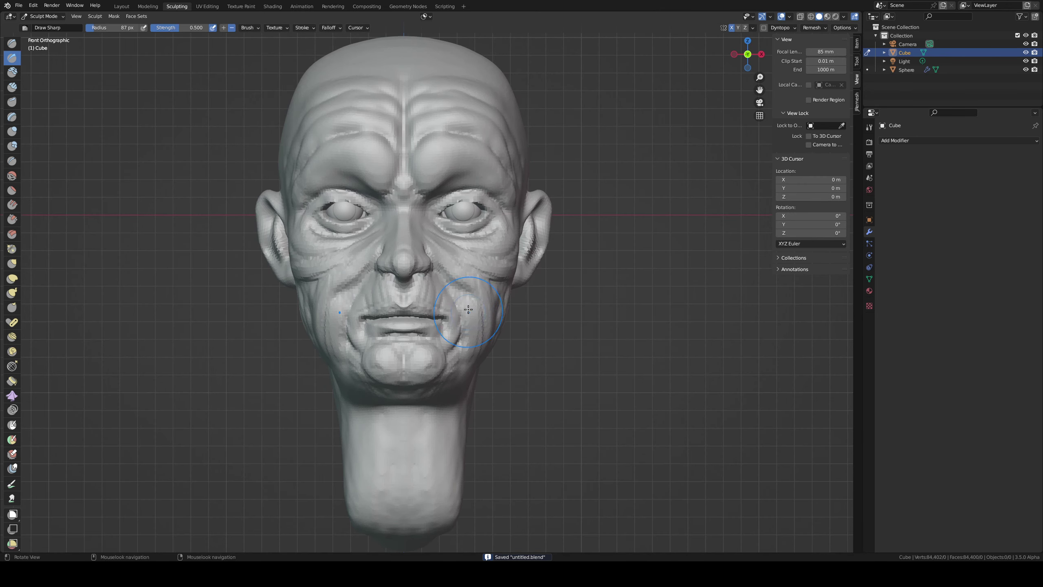
- Set Grab to 334 px and pull the neck in under the jaw from the side
{"action": "key", "text": "g"}
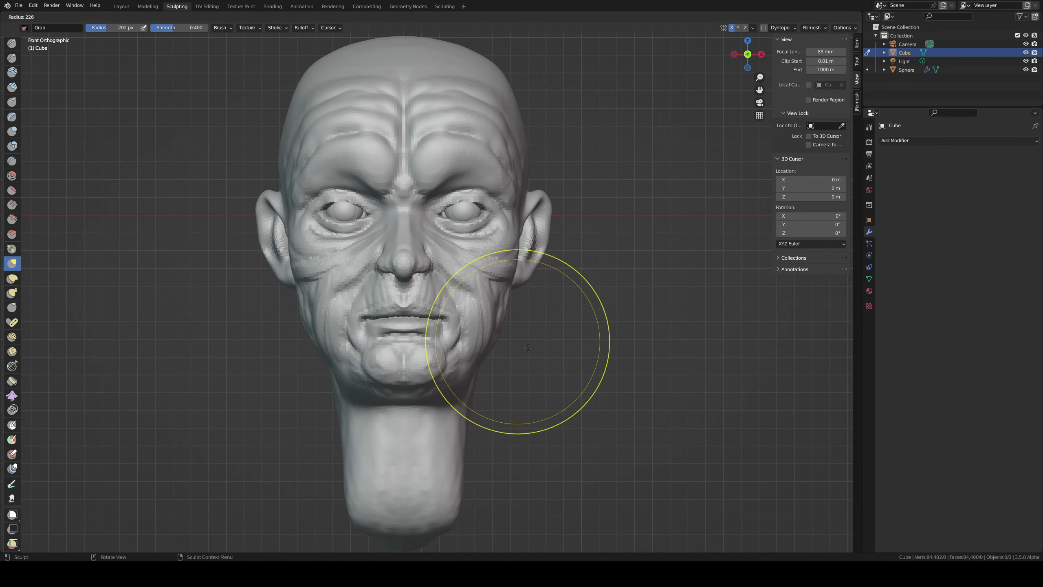
{"action": "key", "text": "f"}
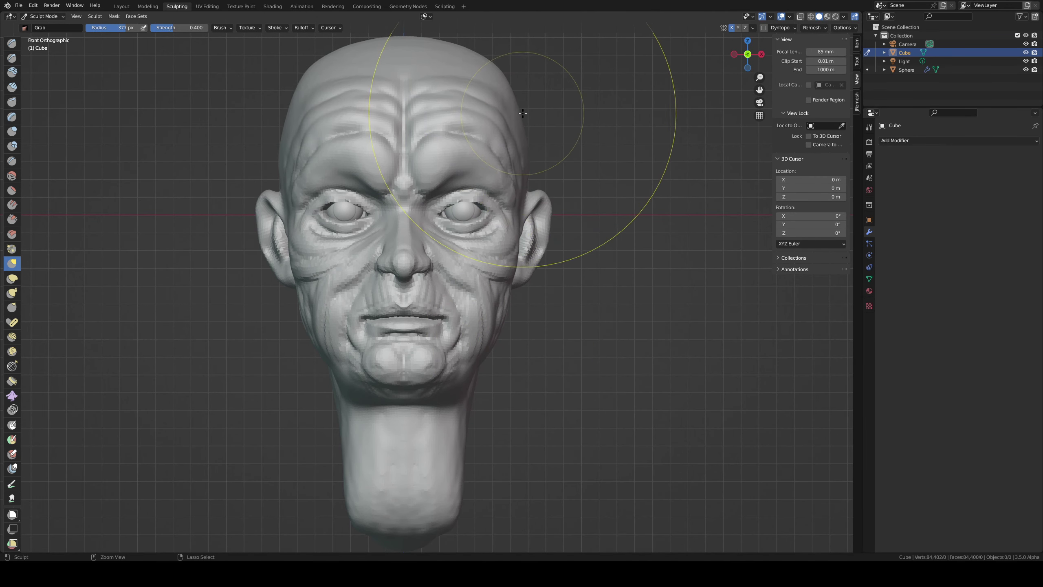
{"action": "left_click", "coordinate": [511, 119]}
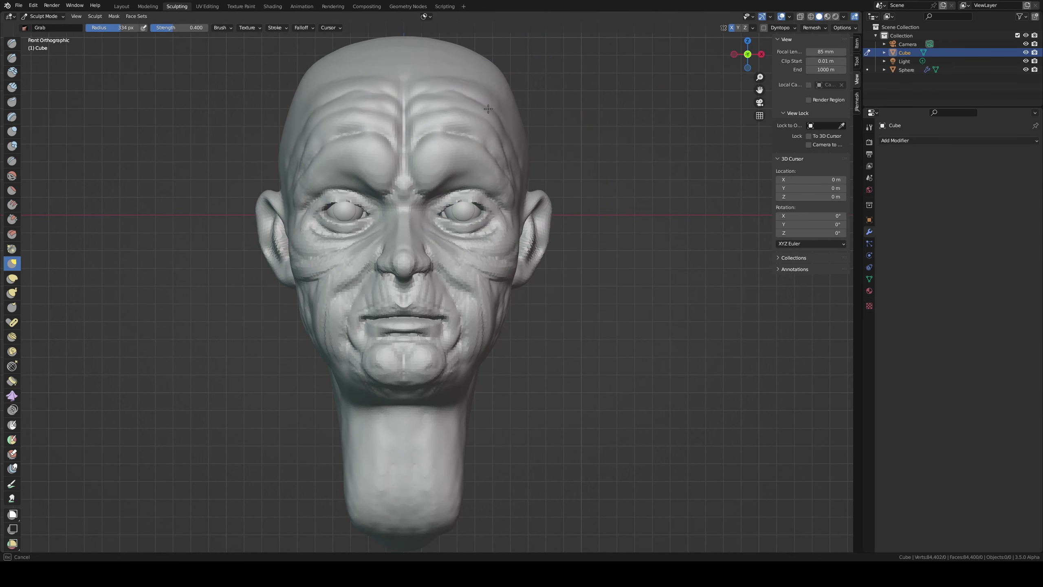
{"action": "mouse_move", "coordinate": [517, 83]}
{"action": "middle_mouse_down"}
{"action": "mouse_move", "coordinate": [493, 170]}
{"action": "mouse_move", "coordinate": [461, 156]}
{"action": "middle_mouse_up"}
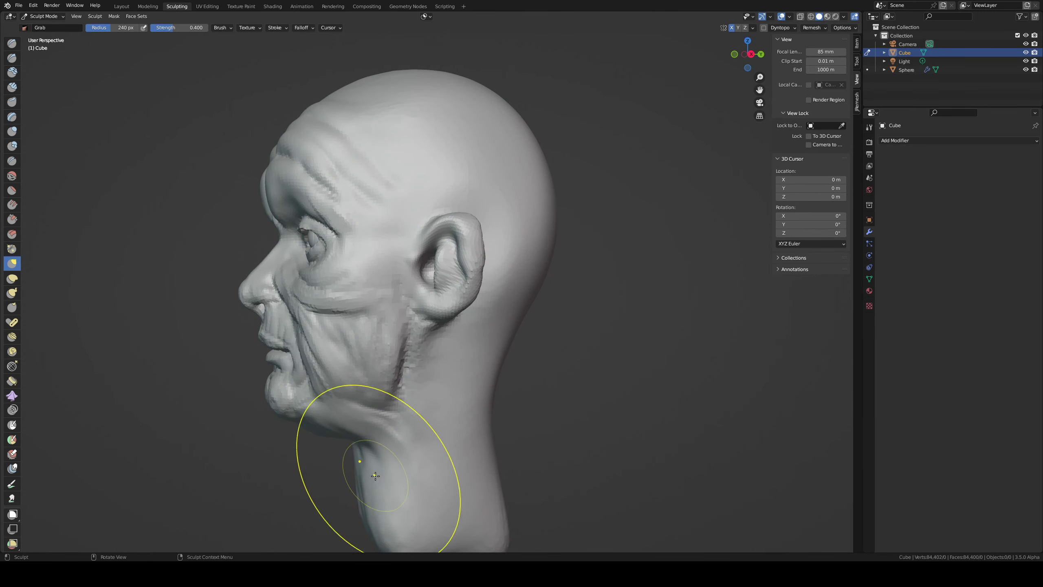
{"action": "left_click_drag", "start_coordinate": [372, 477], "coordinate": [421, 522]}
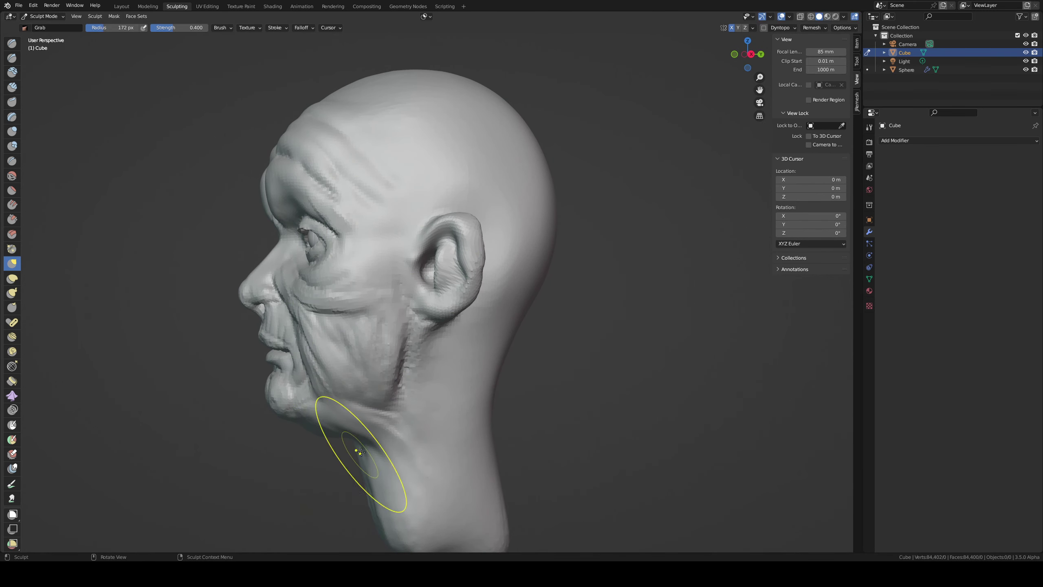
{"action": "left_click_drag", "start_coordinate": [377, 471], "coordinate": [373, 430]}
{"action": "mouse_move", "coordinate": [373, 430]}
{"action": "middle_mouse_down"}
{"action": "mouse_move", "coordinate": [489, 386]}
{"action": "mouse_move", "coordinate": [504, 401]}
{"action": "middle_mouse_up"}
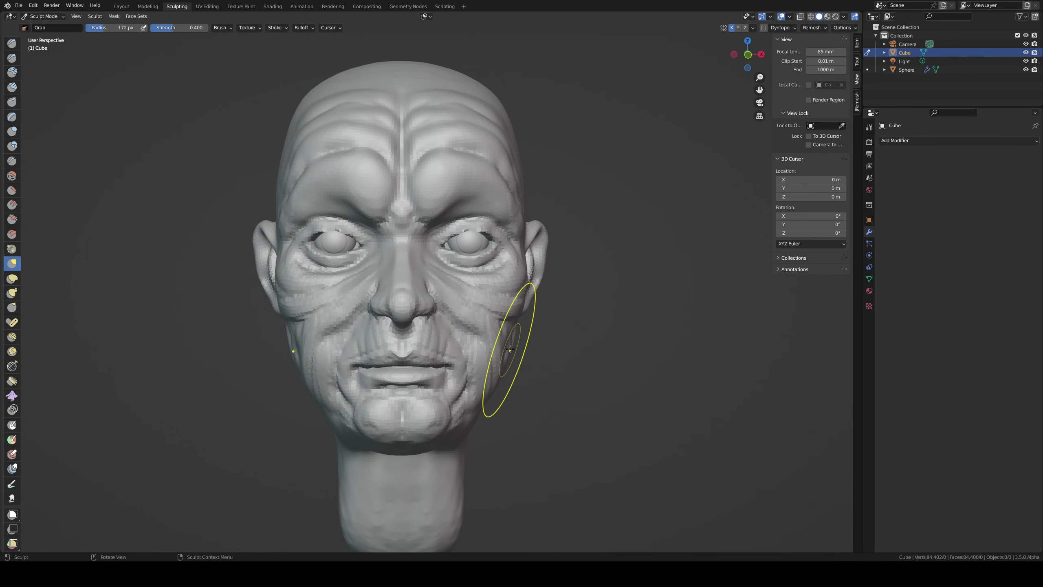
- At 199 px, pull the cheek near the ear down and in
{"action": "key", "text": "f"}
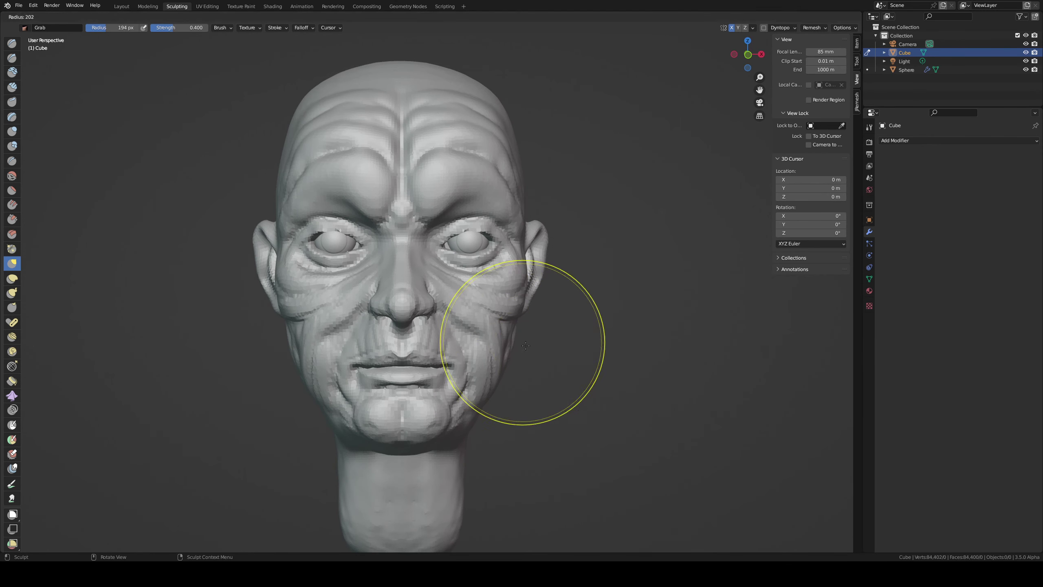
{"action": "left_click", "coordinate": [520, 345]}
{"action": "middle_click_drag", "start_coordinate": [520, 346], "coordinate": [516, 330]}
{"action": "left_click_drag", "start_coordinate": [507, 319], "coordinate": [498, 336]}
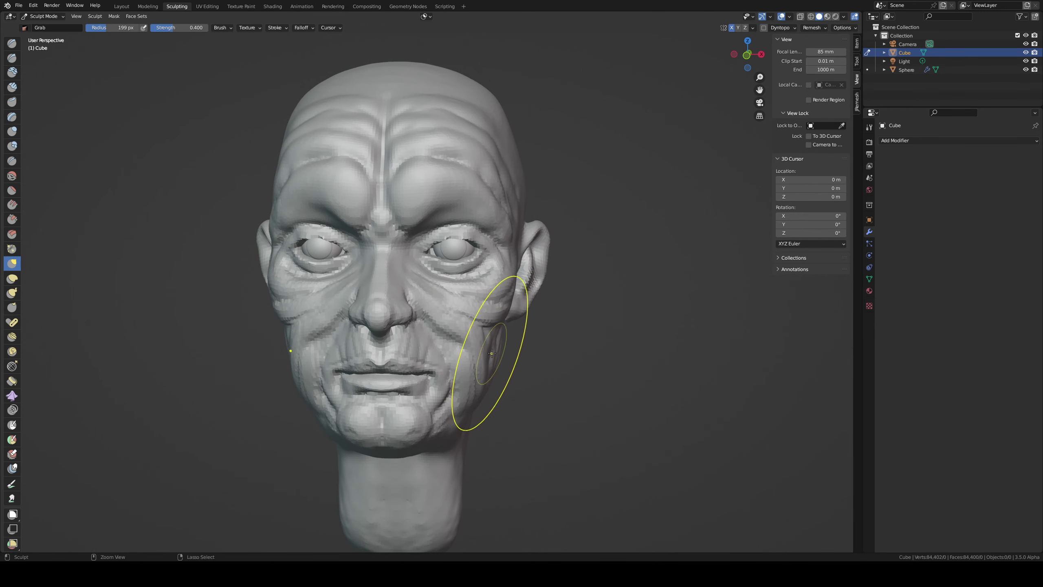
{"action": "middle_click_drag", "start_coordinate": [478, 349], "coordinate": [483, 316]}
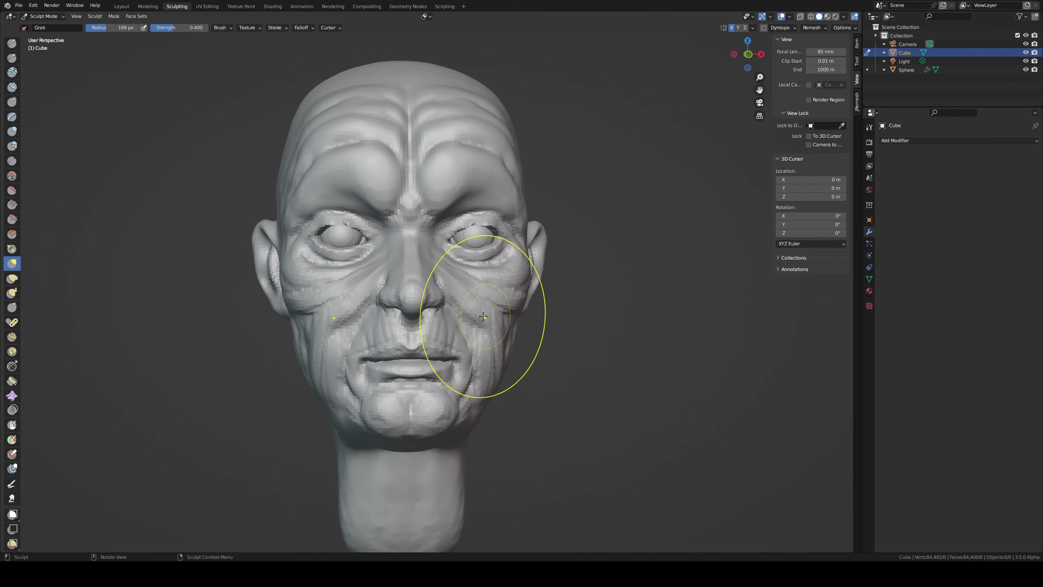
- Resize Grab through 114 and 118 px down to 77 px and orbit to the eye
{"action": "key", "text": "f"}
{"action": "left_click", "coordinate": [441, 353]}
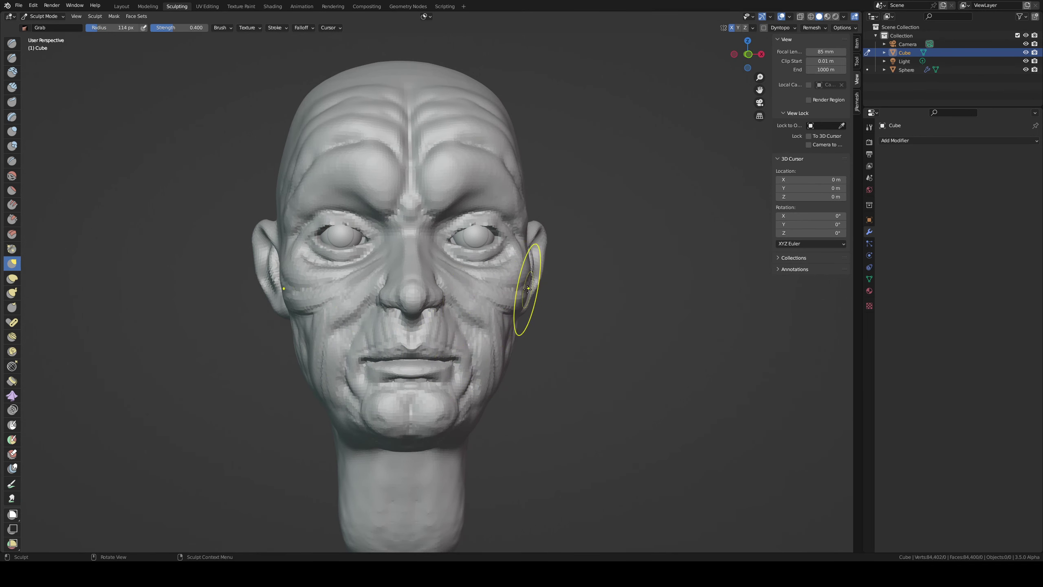
{"action": "key", "text": "f"}
{"action": "left_click", "coordinate": [521, 270]}
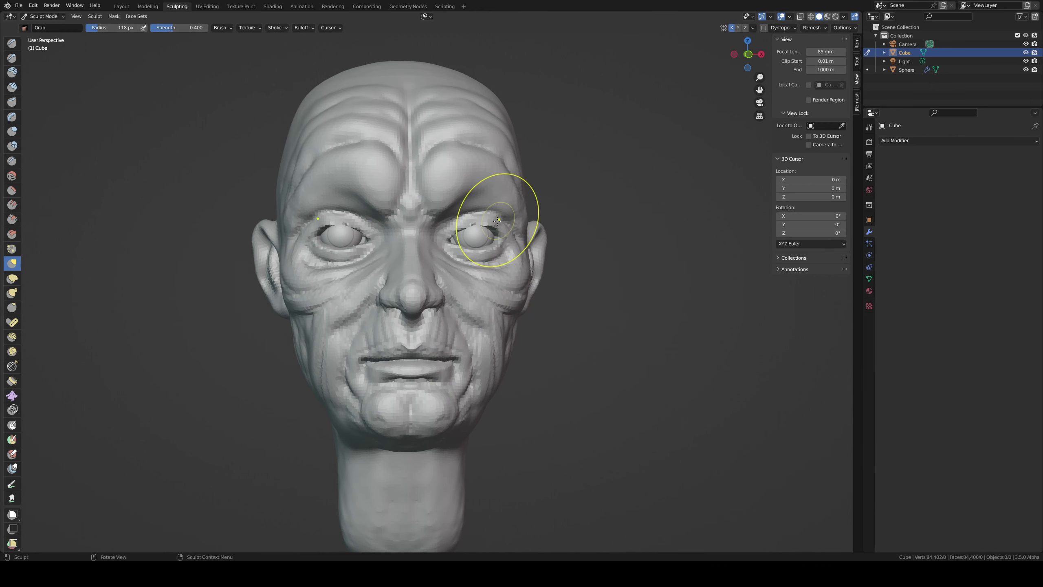
{"action": "mouse_move", "coordinate": [477, 214]}
{"action": "middle_mouse_down"}
{"action": "mouse_move", "coordinate": [514, 250]}
{"action": "mouse_move", "coordinate": [477, 226]}
{"action": "mouse_move", "coordinate": [309, 202]}
{"action": "mouse_move", "coordinate": [442, 345]}
{"action": "middle_mouse_up"}
{"action": "key", "text": "f"}
{"action": "left_click", "coordinate": [498, 249]}
- Reshape the right eyelid with the Grab brush at 63 px, then resize it to 58 px
{"action": "key", "text": "f"}
{"action": "left_click", "coordinate": [460, 228]}
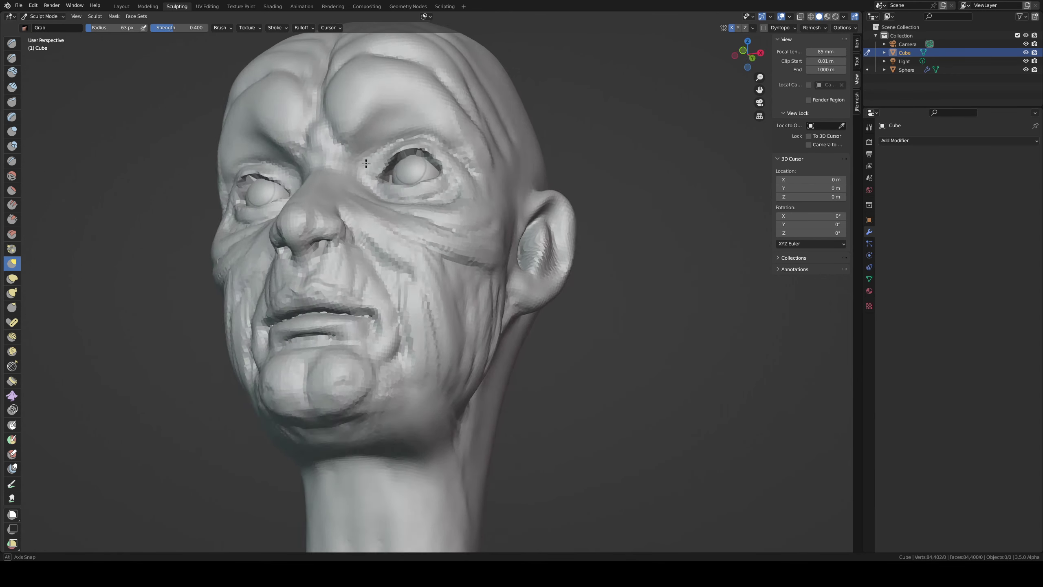
{"action": "left_click_drag", "start_coordinate": [442, 345], "coordinate": [450, 360]}
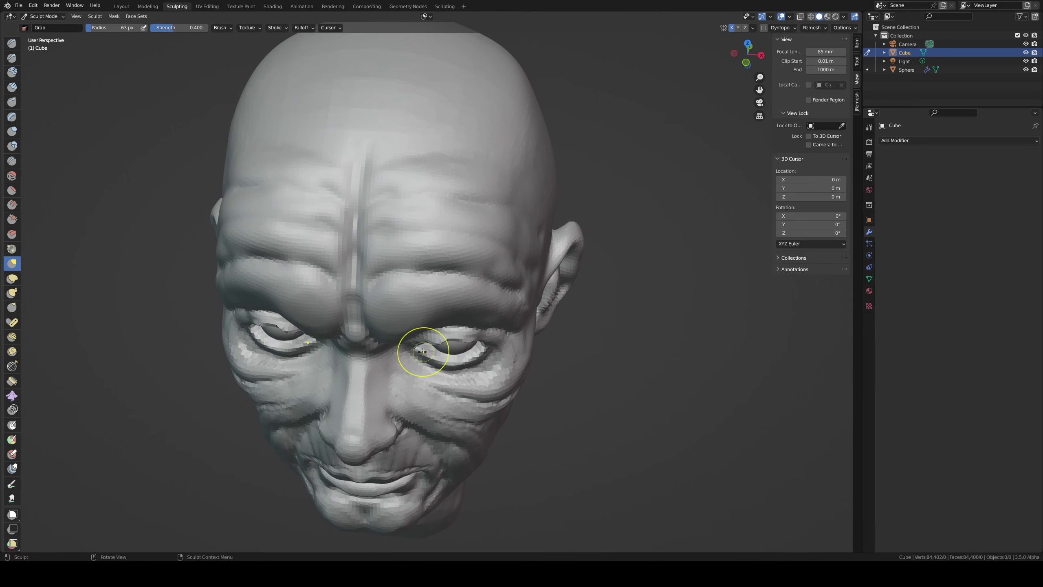
{"action": "mouse_move", "coordinate": [384, 307]}
{"action": "middle_mouse_down"}
{"action": "mouse_move", "coordinate": [291, 233]}
{"action": "mouse_move", "coordinate": [446, 220]}
{"action": "mouse_move", "coordinate": [553, 239]}
{"action": "middle_mouse_up"}
{"action": "key", "text": "f"}
{"action": "left_click", "coordinate": [281, 235]}
{"action": "key", "text": "f"}
{"action": "left_click", "coordinate": [553, 238]}
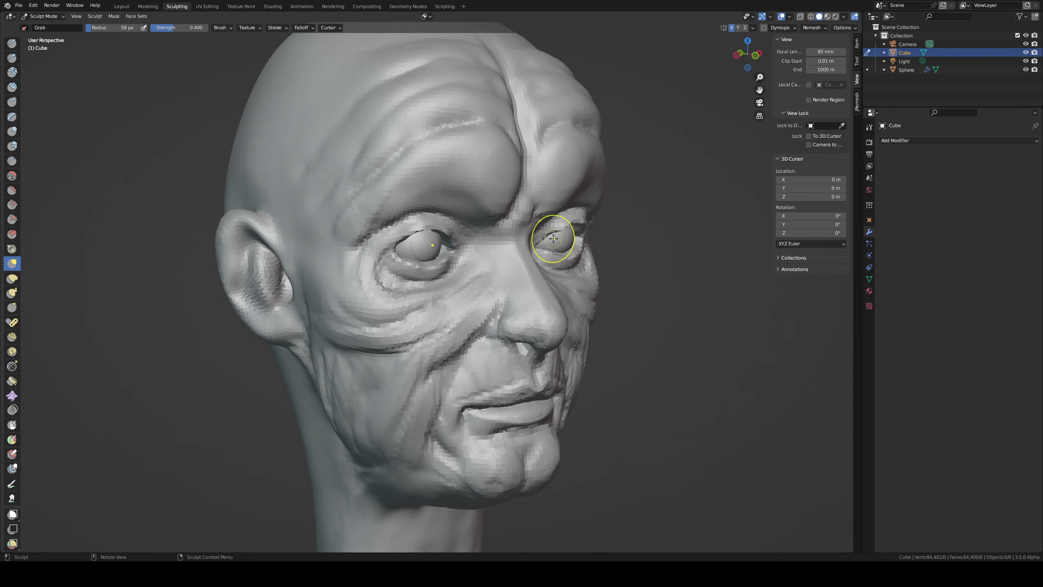
{"action": "scroll", "coordinate": [593, 206], "scroll_direction": "up", "scroll_amount": 3}
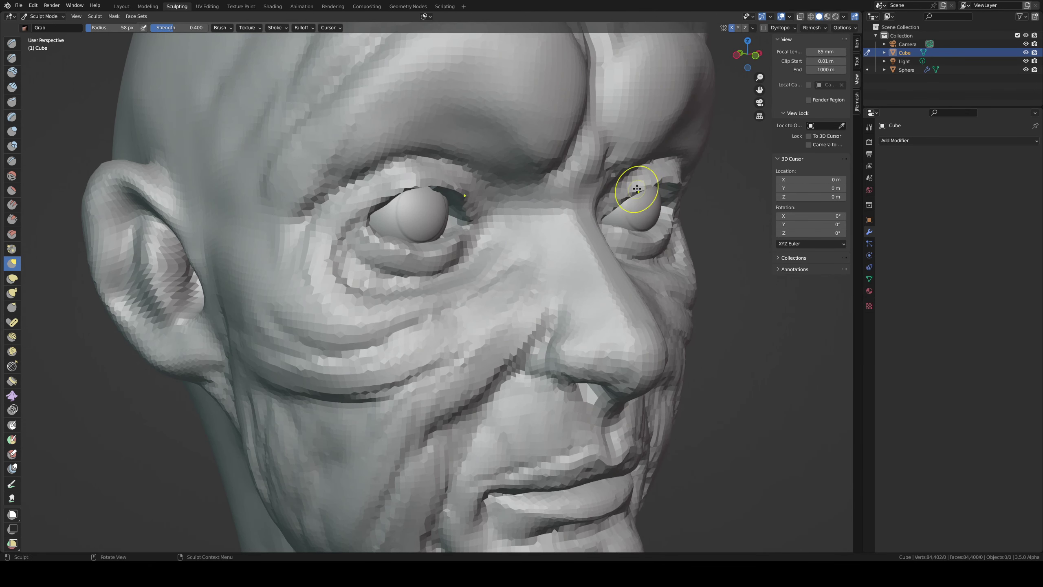
- Switch to Draw Sharp in front view with a 70 px brush, then select the eyeball
{"action": "mouse_move", "coordinate": [647, 189]}
{"action": "middle_mouse_down"}
{"action": "mouse_move", "coordinate": [494, 178]}
{"action": "mouse_move", "coordinate": [377, 200]}
{"action": "middle_mouse_up"}
{"action": "key", "text": "shift+x"}
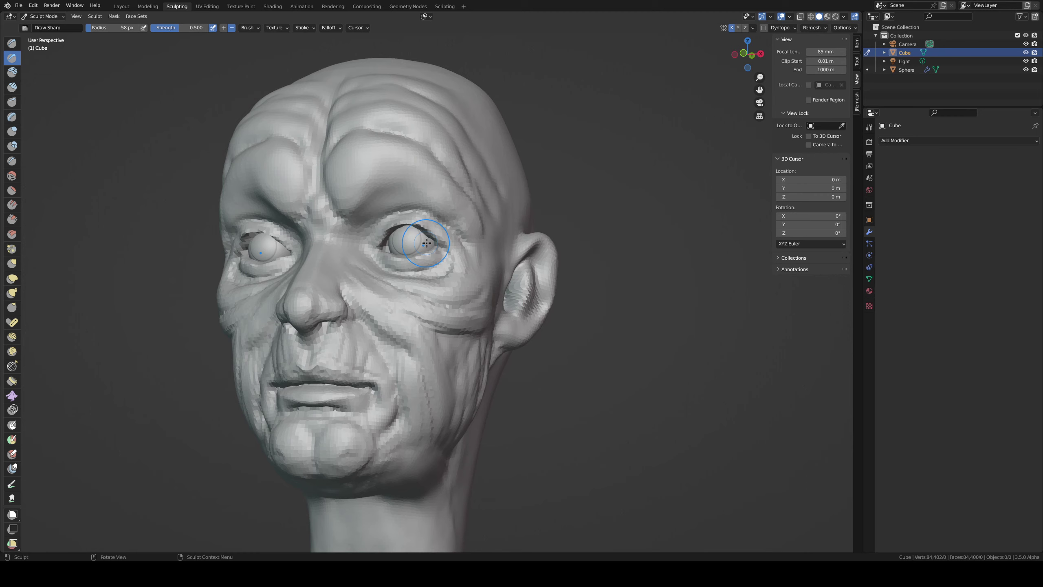
{"action": "scroll", "coordinate": [428, 203], "scroll_direction": "down", "scroll_amount": 5}
{"action": "mouse_move", "coordinate": [429, 203]}
{"action": "middle_mouse_down"}
{"action": "mouse_move", "coordinate": [445, 251]}
{"action": "mouse_move", "coordinate": [431, 223]}
{"action": "middle_mouse_up"}
{"action": "key", "text": "KP_1"}
{"action": "key", "text": "f"}
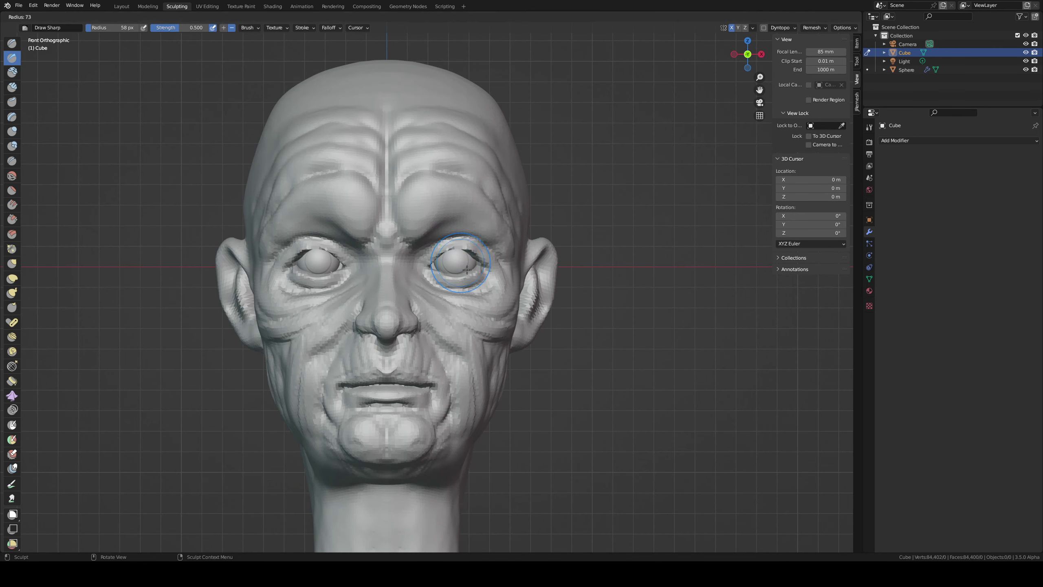
{"action": "left_click", "coordinate": [452, 266]}
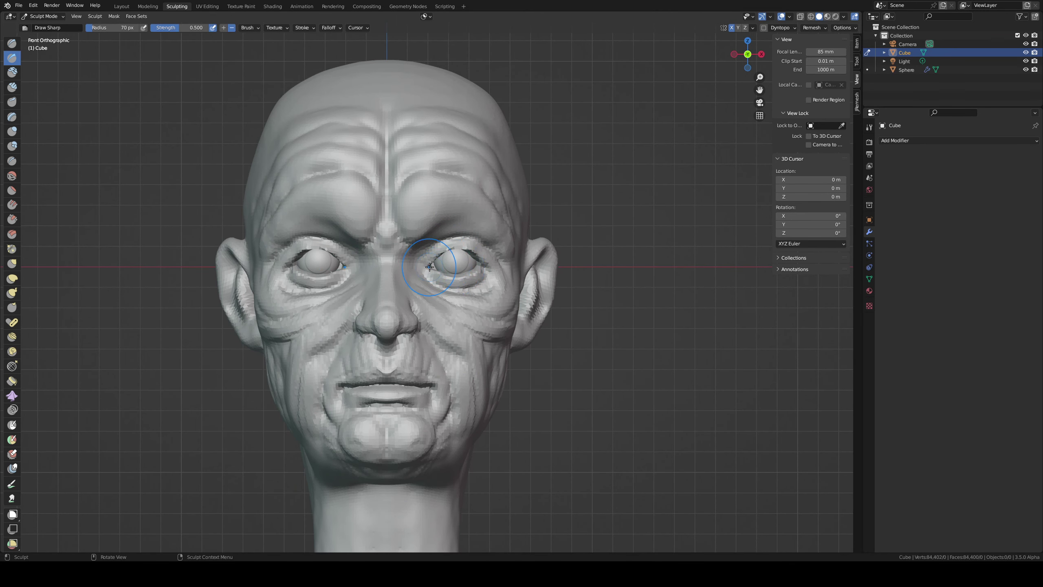
{"action": "middle_click_drag", "start_coordinate": [393, 244], "coordinate": [395, 255]}
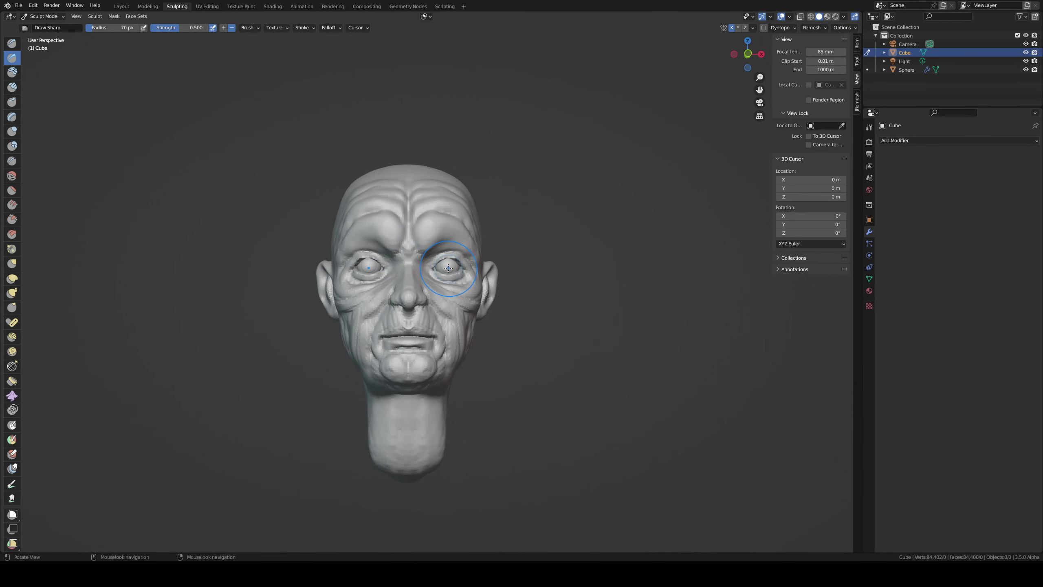
{"action": "key", "text": "alt+q"}
- Move the eyeball along the X axis in Edit Mode, then return to sculpting the head
{"action": "key", "text": "Tab"}
{"action": "key", "text": "g"}
{"action": "key", "text": "x"}
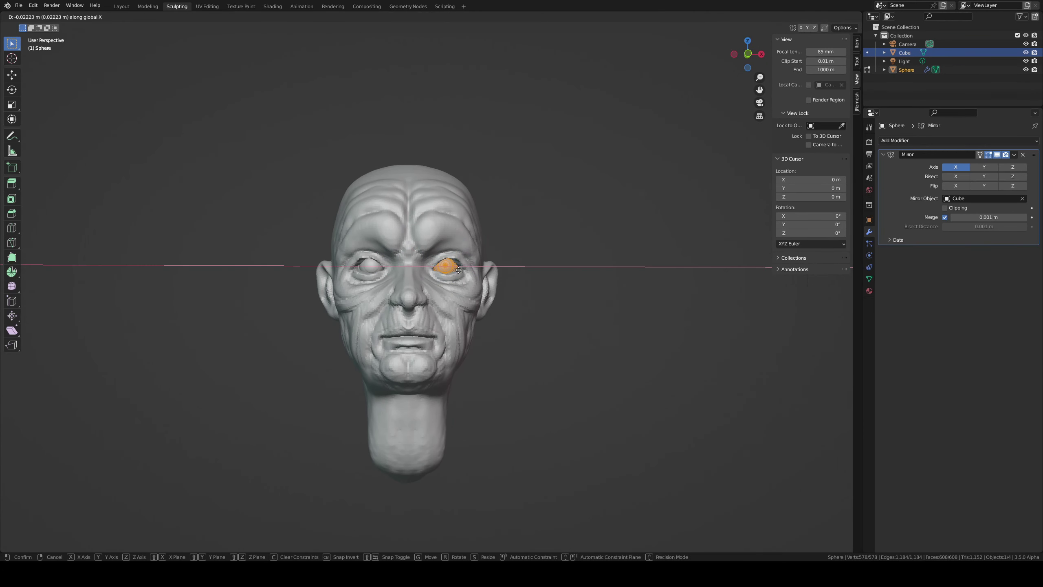
{"action": "left_click", "coordinate": [459, 267]}
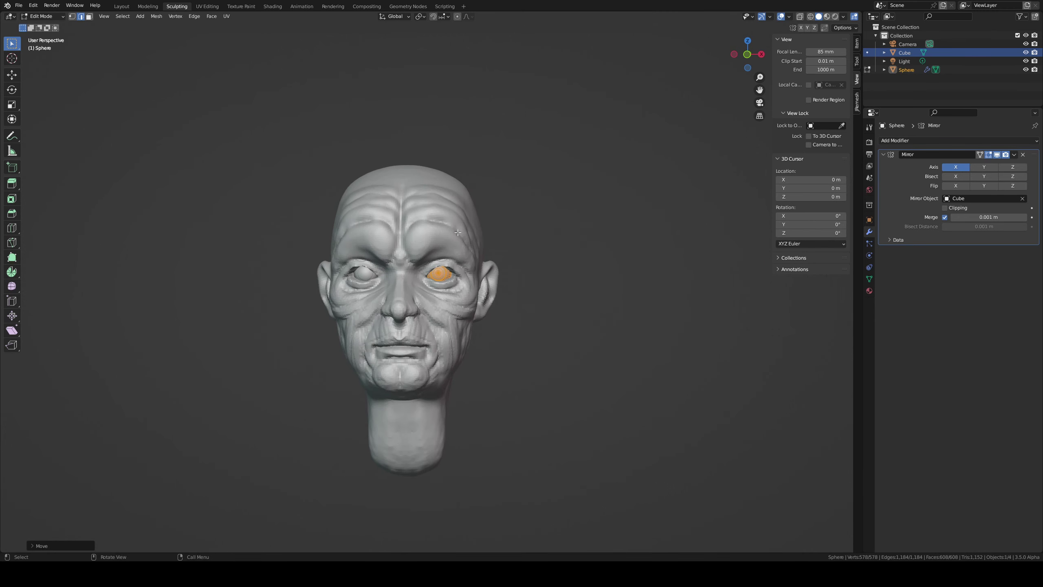
{"action": "key", "text": "alt+q"}
{"action": "key", "text": "Tab"}
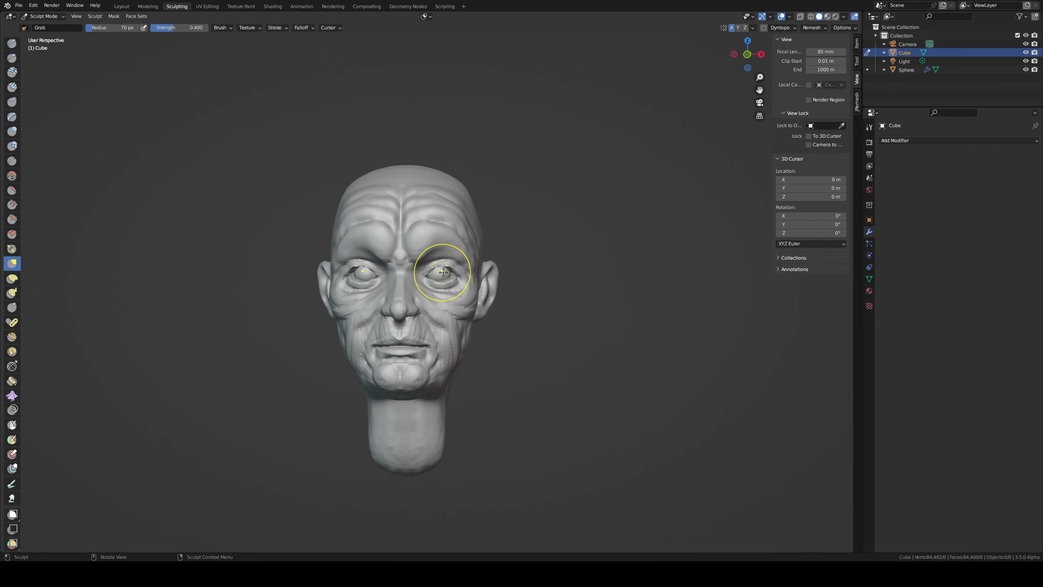
- Snap to front view and shrink the sculpt brush from 63 px to 55 px
{"action": "middle_click_drag", "start_coordinate": [438, 272], "coordinate": [466, 240]}
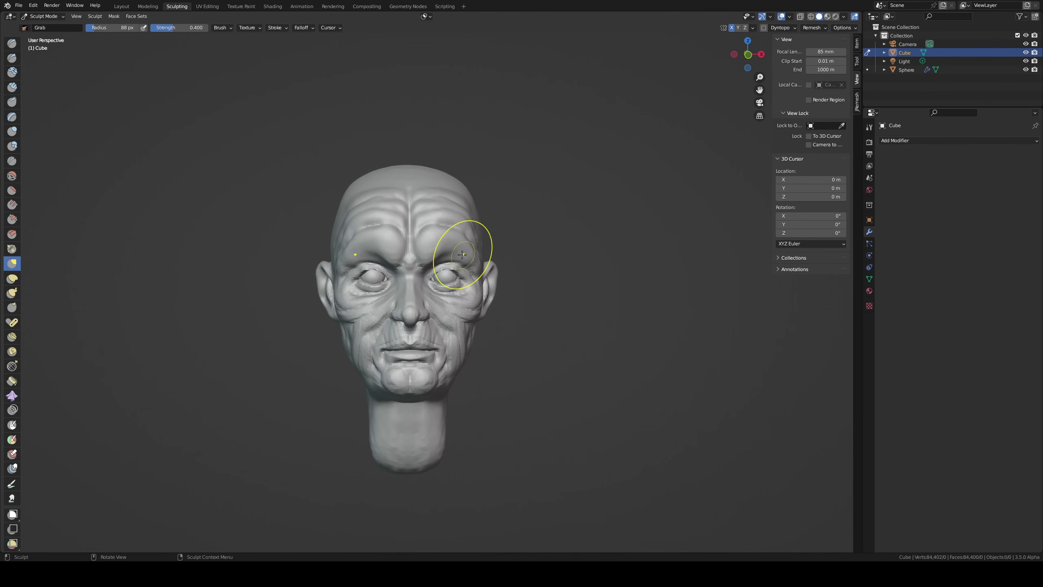
{"action": "scroll", "coordinate": [458, 261], "scroll_direction": "up", "scroll_amount": 1}
{"action": "key", "text": "KP_1"}
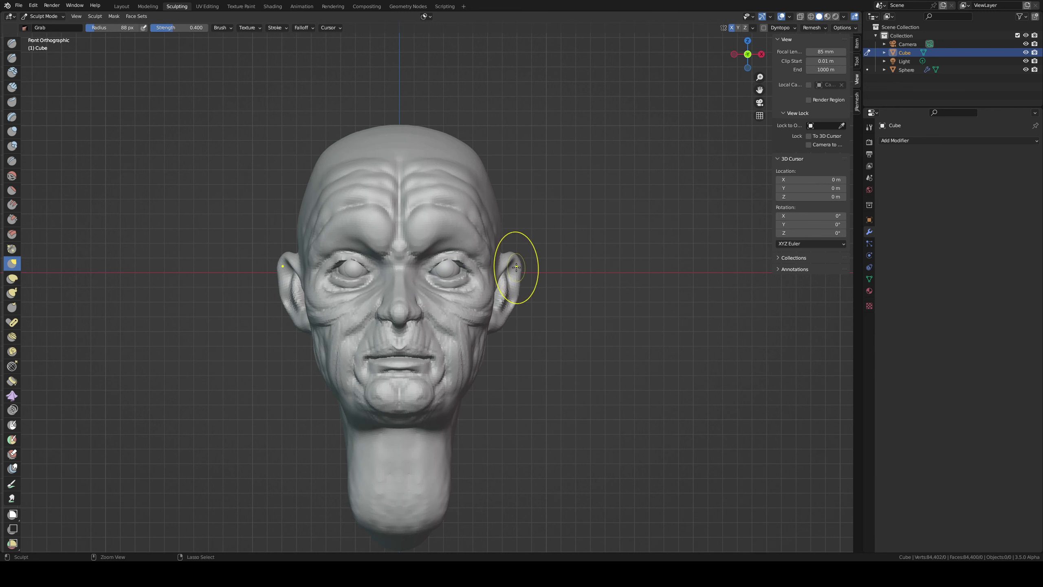
{"action": "key", "text": "f"}
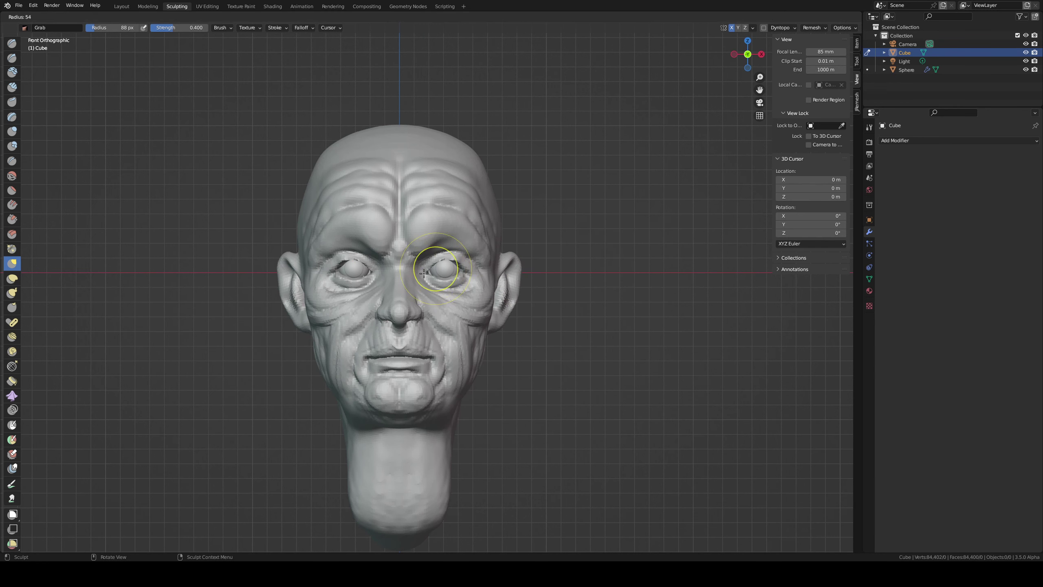
{"action": "left_click", "coordinate": [445, 270]}
{"action": "key", "text": "bracketleft"}
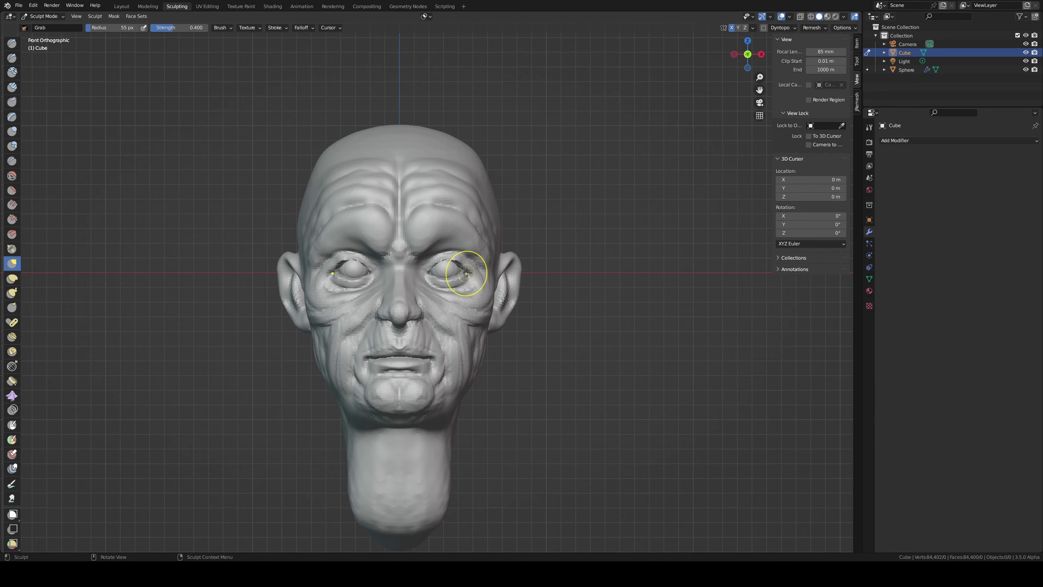
- Select the eyeball again and shift it twice along the X axis
{"action": "key", "text": "alt+q"}
{"action": "key", "text": "Tab"}
{"action": "key", "text": "g"}
{"action": "key", "text": "x"}
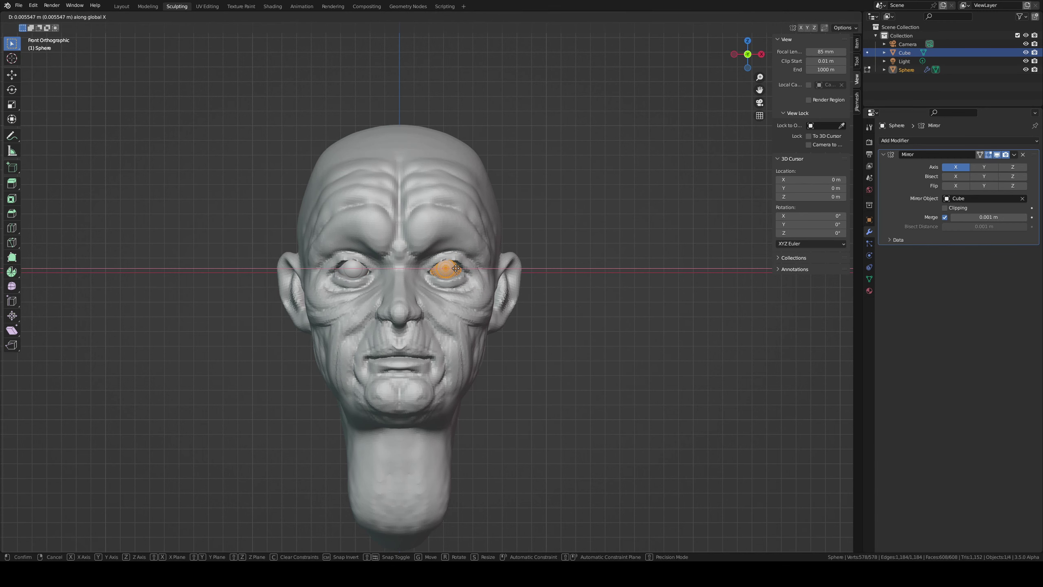
{"action": "left_click", "coordinate": [457, 269]}
{"action": "key", "text": "g"}
{"action": "key", "text": "x"}
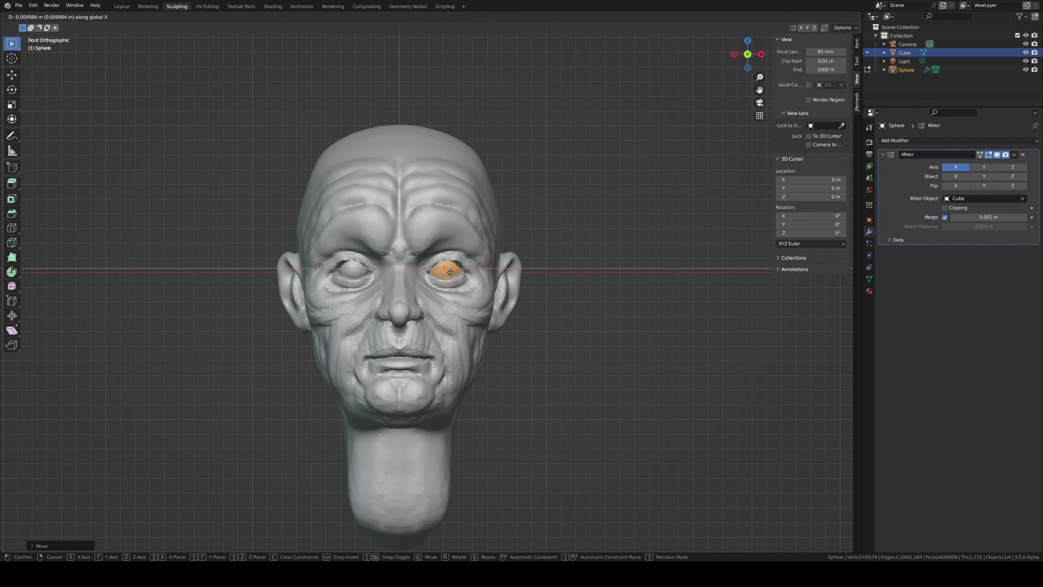
{"action": "left_click", "coordinate": [451, 272]}
- Scale the eyeball and move it along X to fit the socket
{"action": "key", "text": "s"}
{"action": "left_click", "coordinate": [501, 274]}
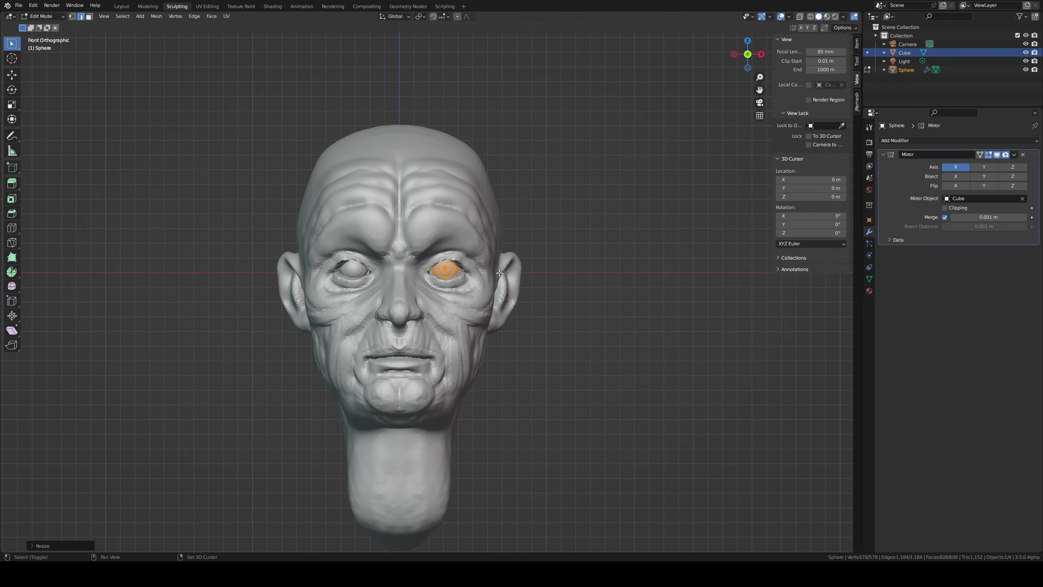
{"action": "key", "text": "g"}
{"action": "key", "text": "x"}
{"action": "left_click", "coordinate": [513, 273]}
{"action": "key", "text": "Tab"}
{"action": "mouse_move", "coordinate": [533, 247]}
{"action": "middle_mouse_down"}
{"action": "mouse_move", "coordinate": [466, 232]}
{"action": "mouse_move", "coordinate": [474, 229]}
{"action": "mouse_move", "coordinate": [464, 254]}
{"action": "mouse_move", "coordinate": [486, 249]}
{"action": "middle_mouse_up"}
{"action": "key", "text": "Tab"}
{"action": "key", "text": "Tab"}
- Select an edge loop on the eyeball and slide it into the iris position
{"action": "key", "text": "Tab"}
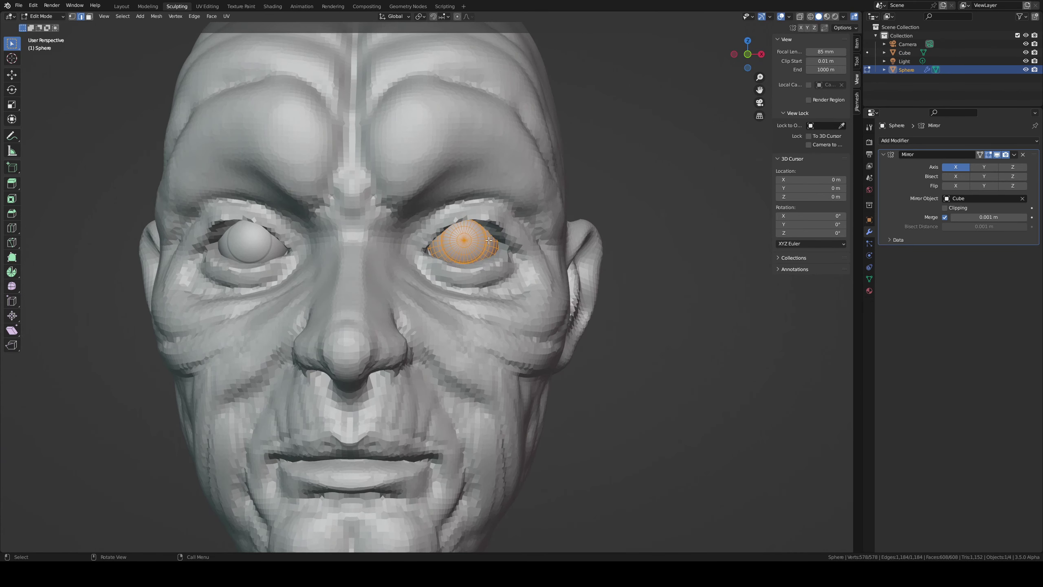
{"action": "key", "text": "Tab"}
{"action": "key", "text": "Tab"}
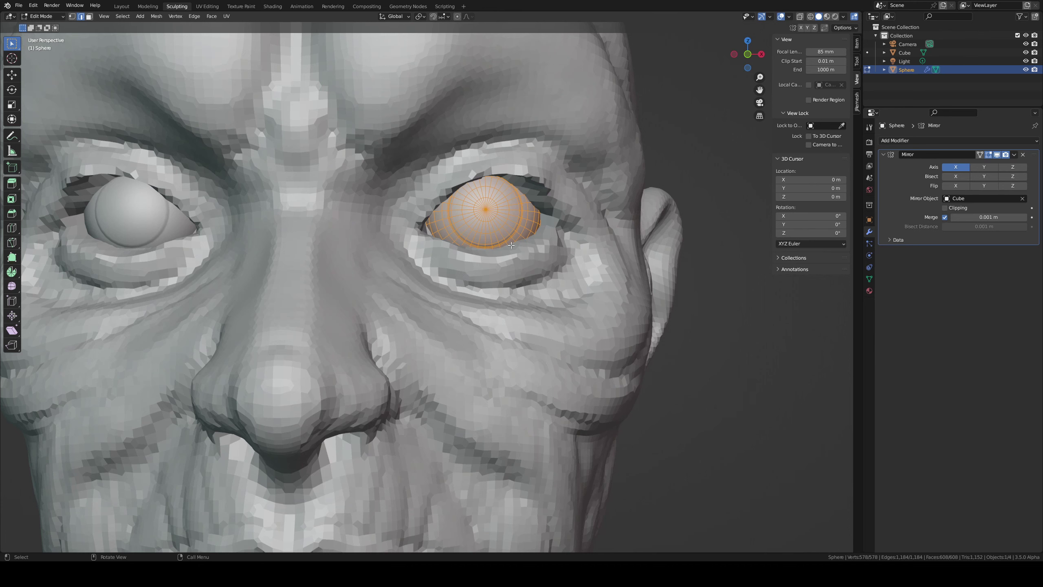
{"action": "left_click", "coordinate": [510, 237]}
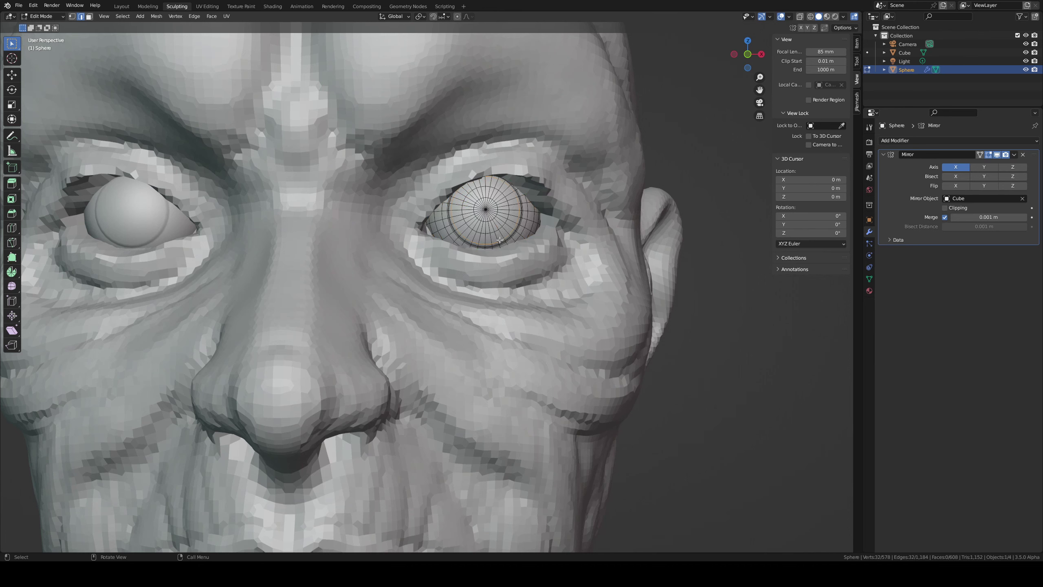
{"action": "key", "text": "g"}
{"action": "key", "text": "g"}
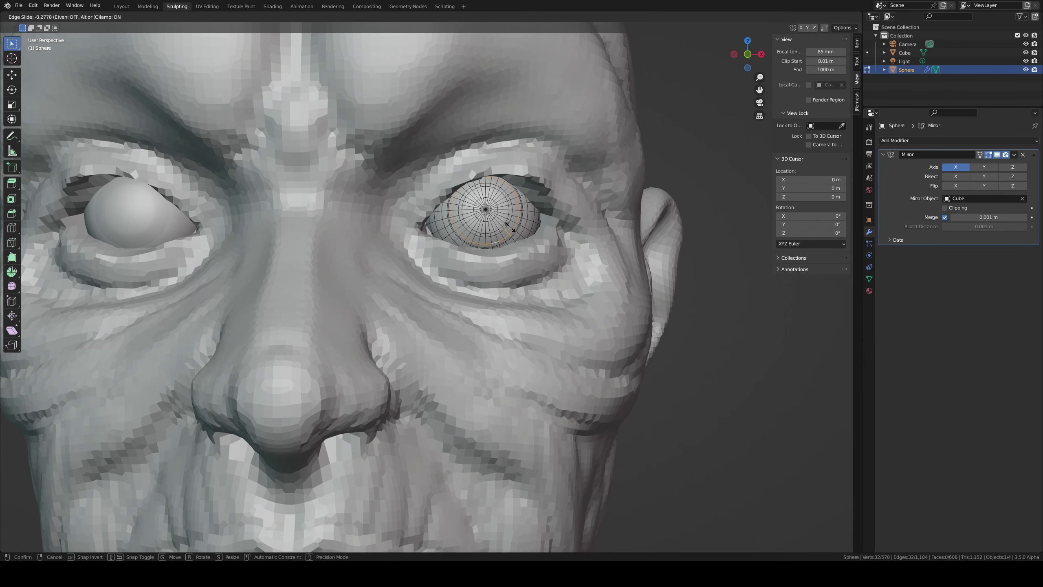
{"action": "left_click", "coordinate": [499, 208]}
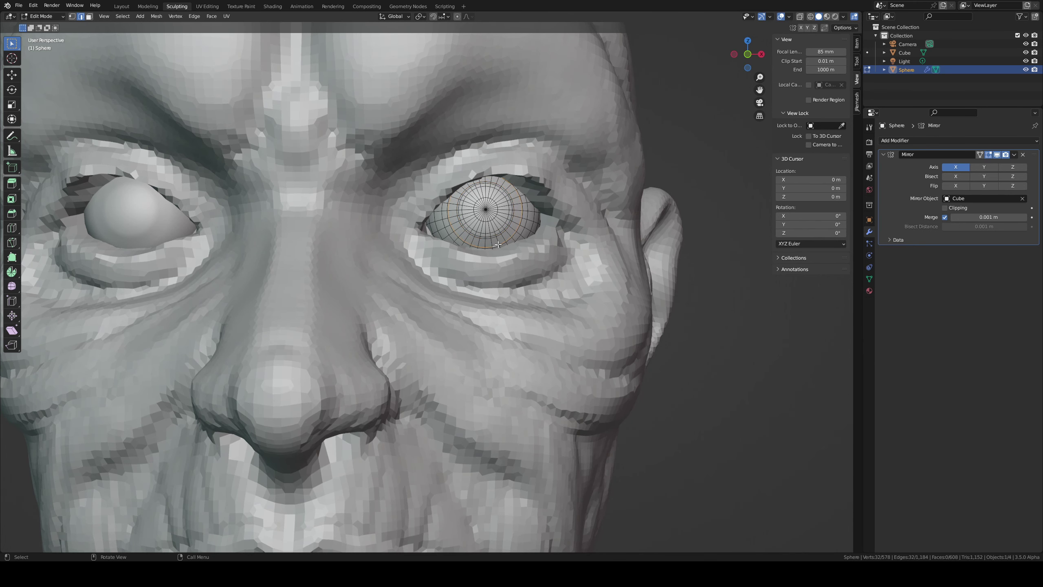
{"action": "key", "text": "g"}
{"action": "key", "text": "g"}
{"action": "left_click", "coordinate": [498, 222]}
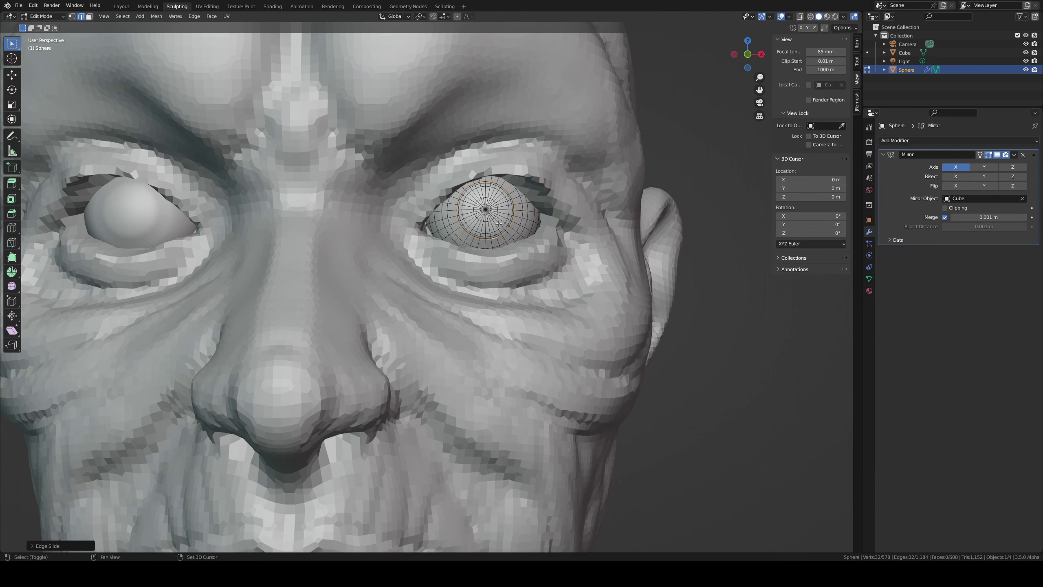
- Scale the edge loop into a circular iris ring and inspect the head
{"action": "key", "text": "s"}
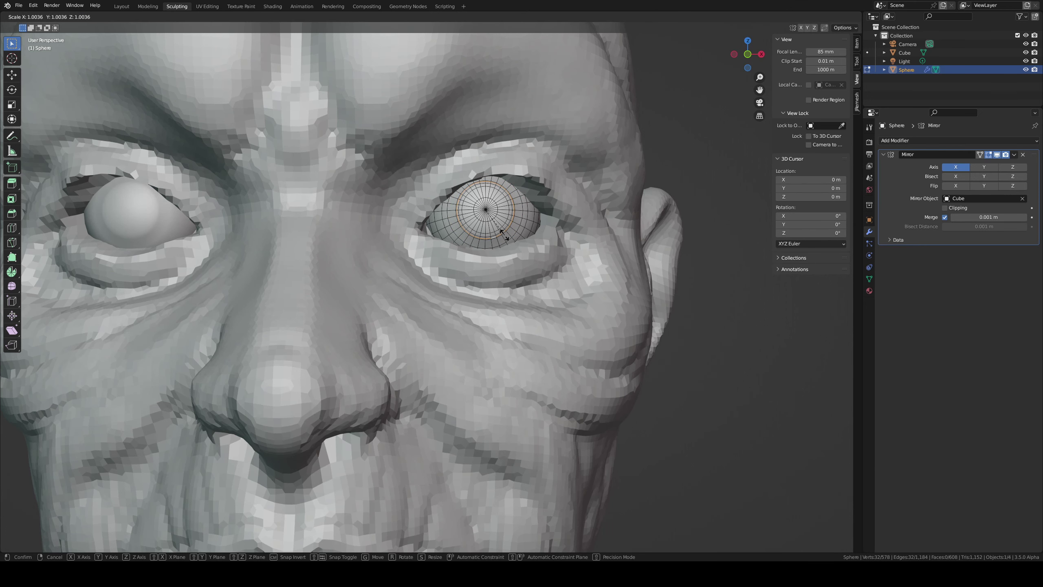
{"action": "left_click", "coordinate": [559, 228]}
{"action": "key", "text": "s"}
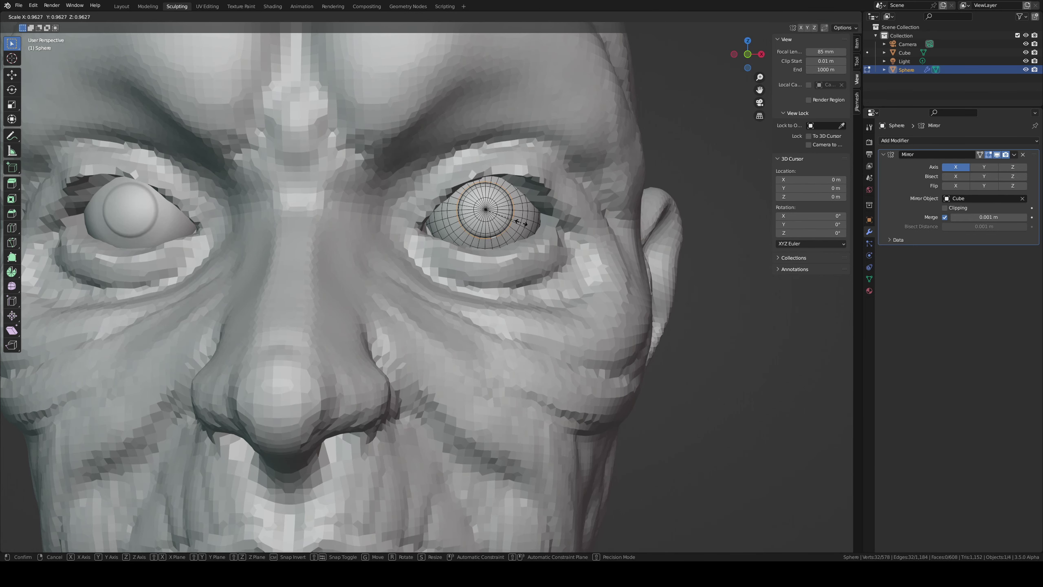
{"action": "left_click", "coordinate": [525, 224]}
{"action": "key", "text": "Tab"}
{"action": "scroll", "coordinate": [517, 221], "scroll_direction": "down", "scroll_amount": 6}
{"action": "mouse_move", "coordinate": [472, 246]}
{"action": "middle_mouse_down"}
{"action": "mouse_move", "coordinate": [435, 250]}
{"action": "mouse_move", "coordinate": [464, 254]}
{"action": "middle_mouse_up"}
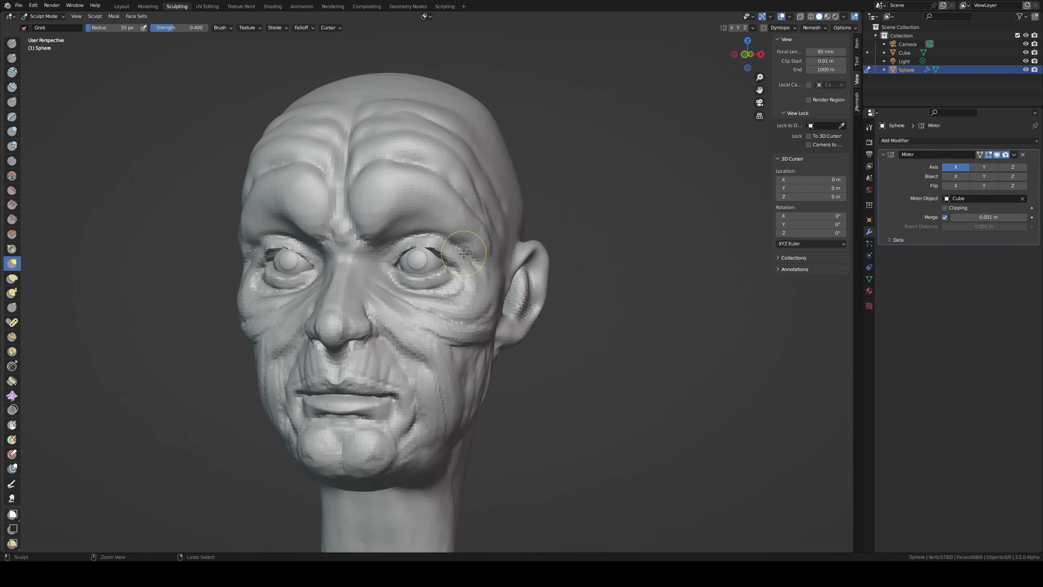
{"action": "key", "text": "Tab"}
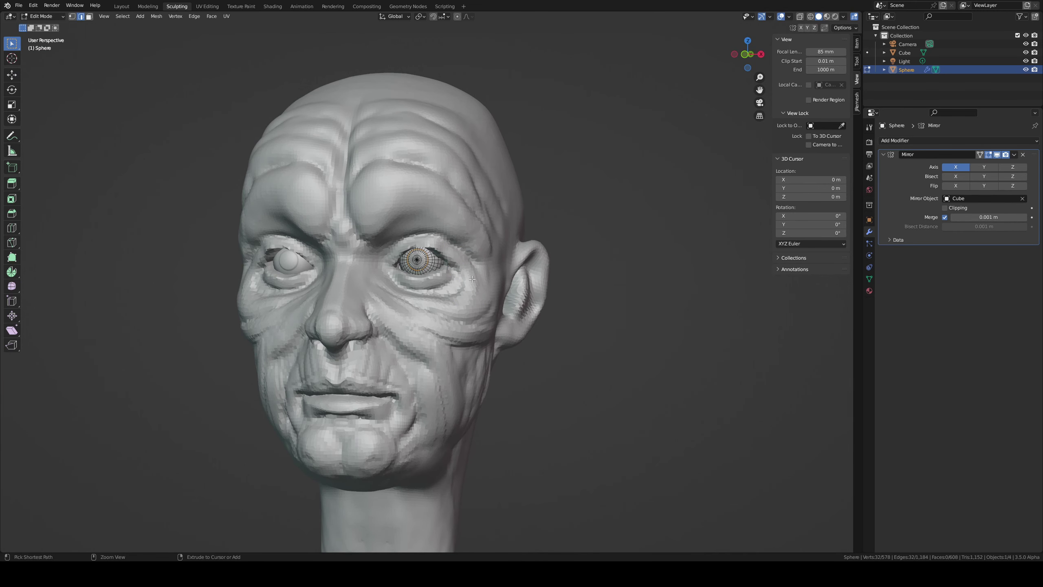
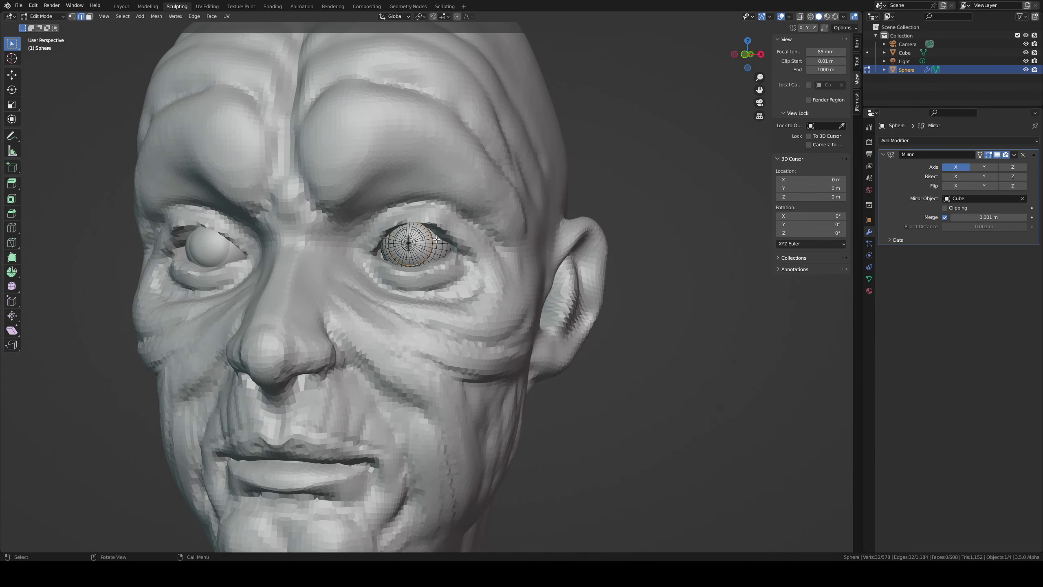
- Shrink the eyeball sphere slightly and hide, then restore, the selected eye vertices
{"action": "middle_click_drag", "start_coordinate": [445, 280], "coordinate": [530, 223], "text": "ctrl"}
{"action": "key", "text": "s"}
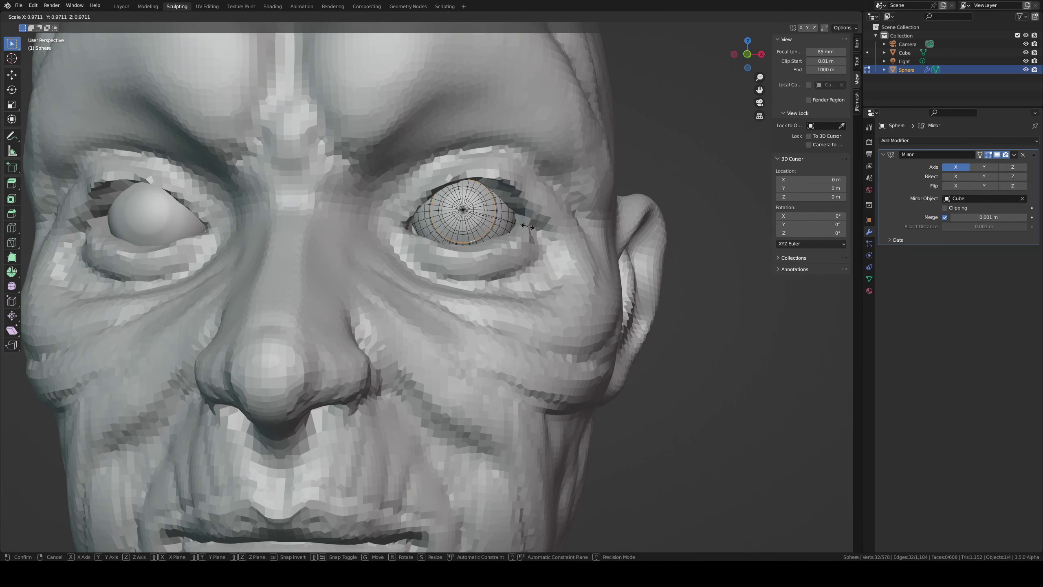
{"action": "left_click", "coordinate": [535, 234]}
{"action": "key", "text": "h"}
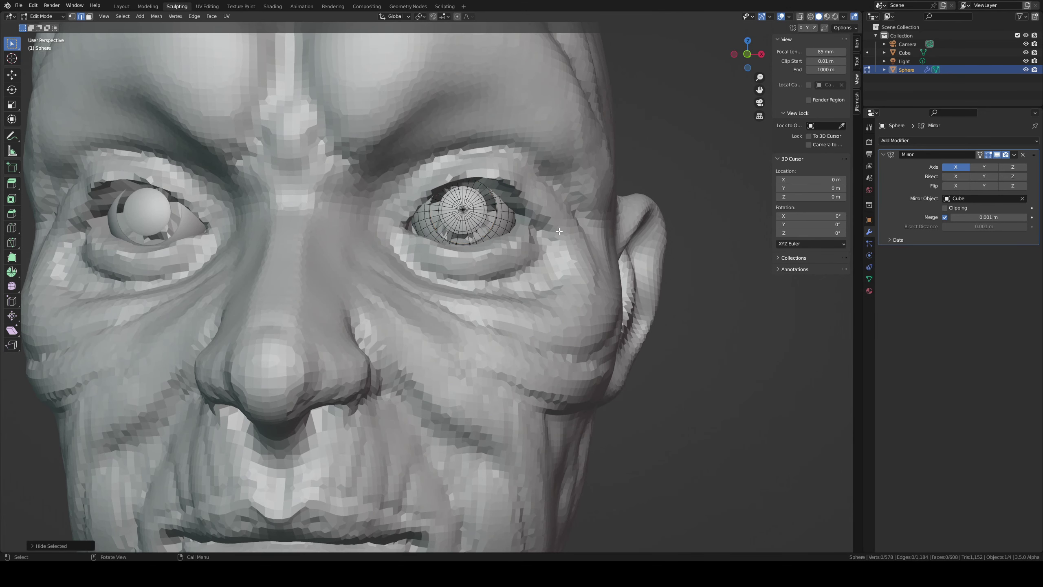
{"action": "key", "text": "ctrl+z"}
- Slide and scale the edge loops around the iris, then return to Sculpt Mode
{"action": "key", "text": "g"}
{"action": "key", "text": "g"}
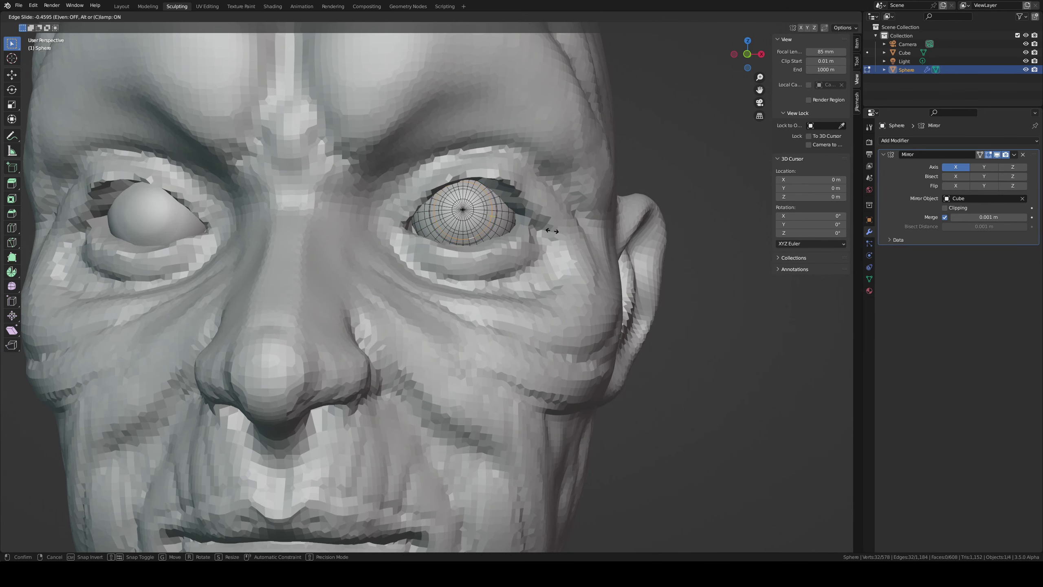
{"action": "left_click", "coordinate": [509, 235]}
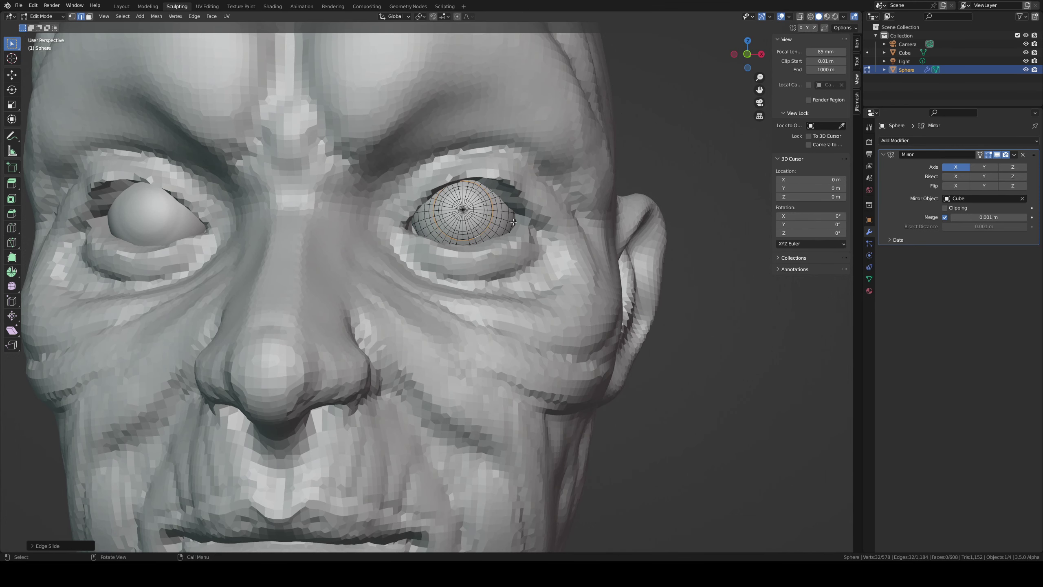
{"action": "key", "text": "s"}
{"action": "left_click", "coordinate": [509, 222]}
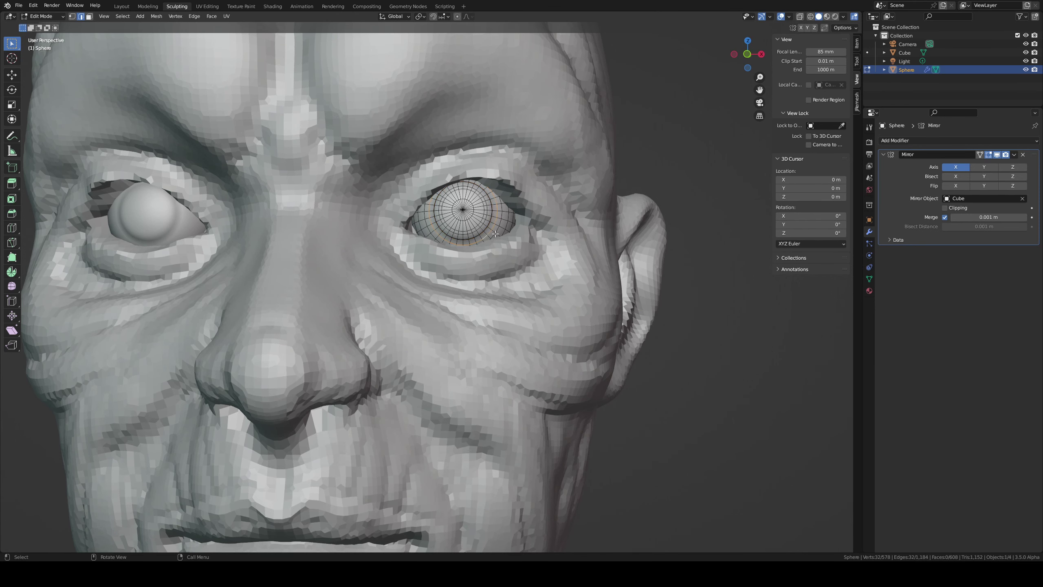
{"action": "key", "text": "g"}
{"action": "key", "text": "g"}
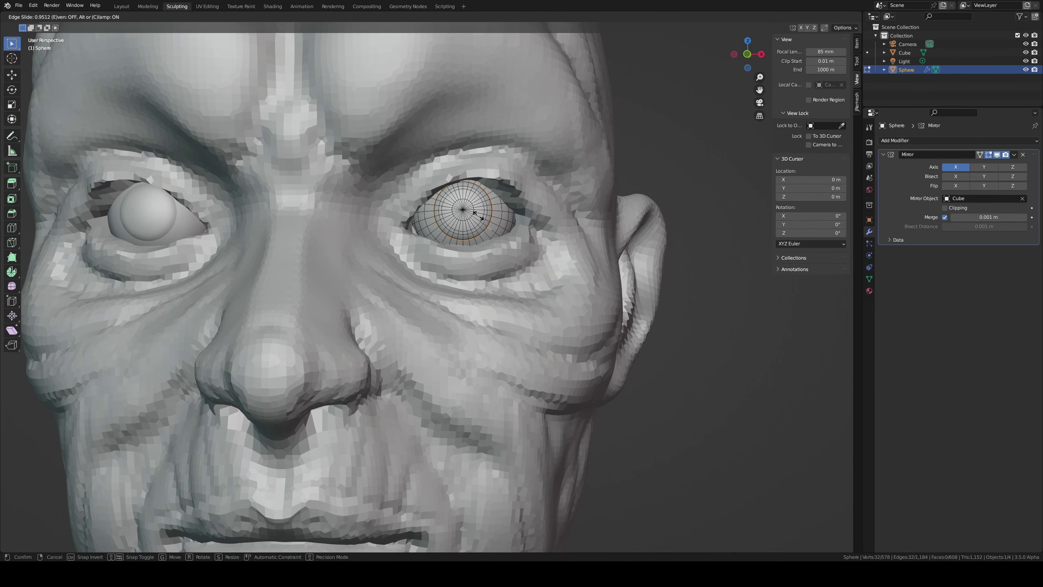
{"action": "left_click", "coordinate": [476, 215]}
{"action": "key", "text": "Tab"}
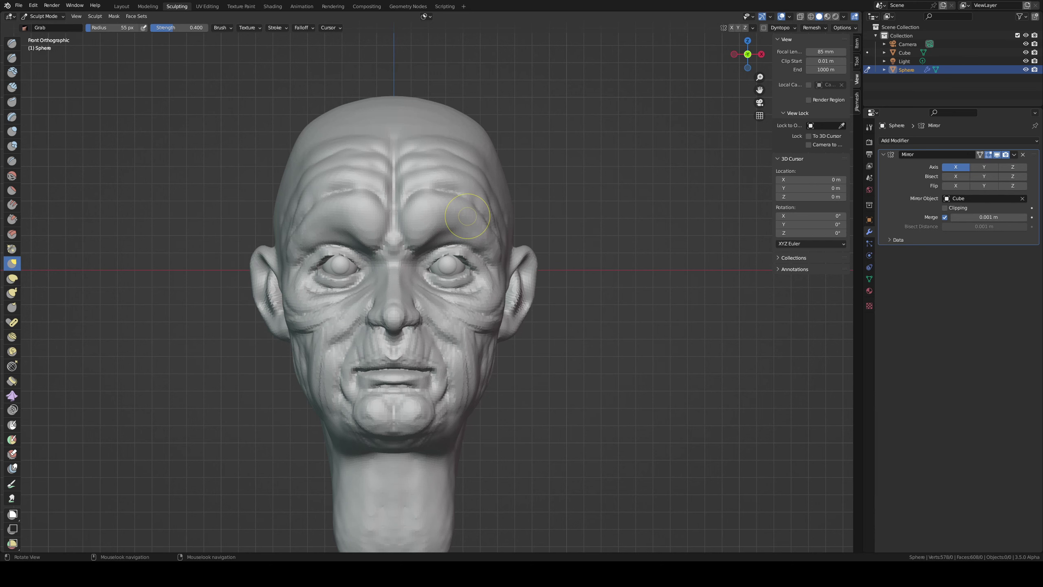
- Use an enlarged Grab brush to pull the cheek below the eye into a fold
{"action": "key", "text": "alt+q"}
{"action": "key", "text": "f"}
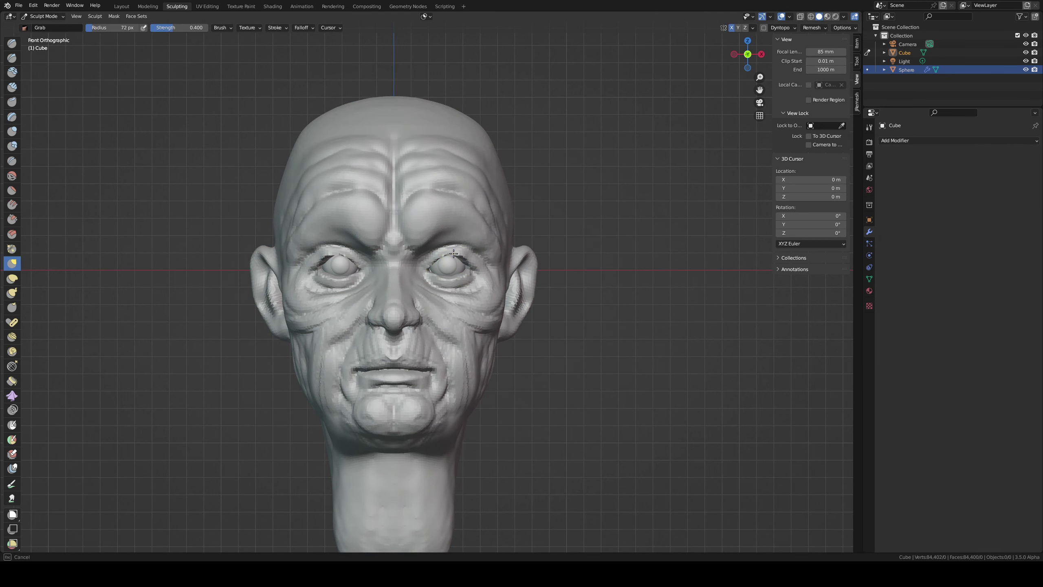
{"action": "key", "text": "f"}
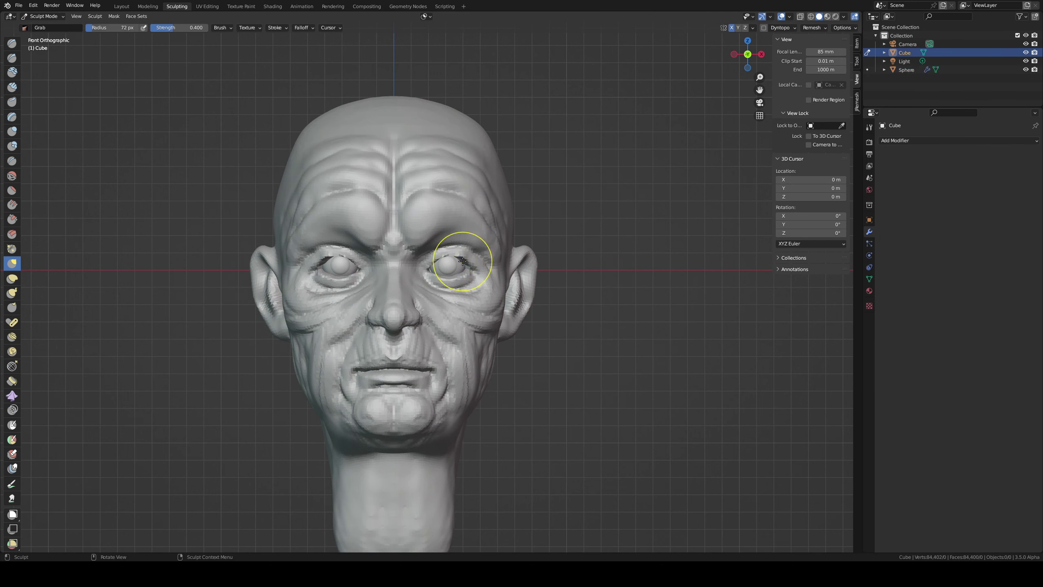
{"action": "left_click", "coordinate": [517, 288]}
{"action": "mouse_move", "coordinate": [518, 288]}
{"action": "middle_mouse_down"}
{"action": "mouse_move", "coordinate": [486, 247]}
{"action": "mouse_move", "coordinate": [376, 286]}
{"action": "middle_mouse_up"}
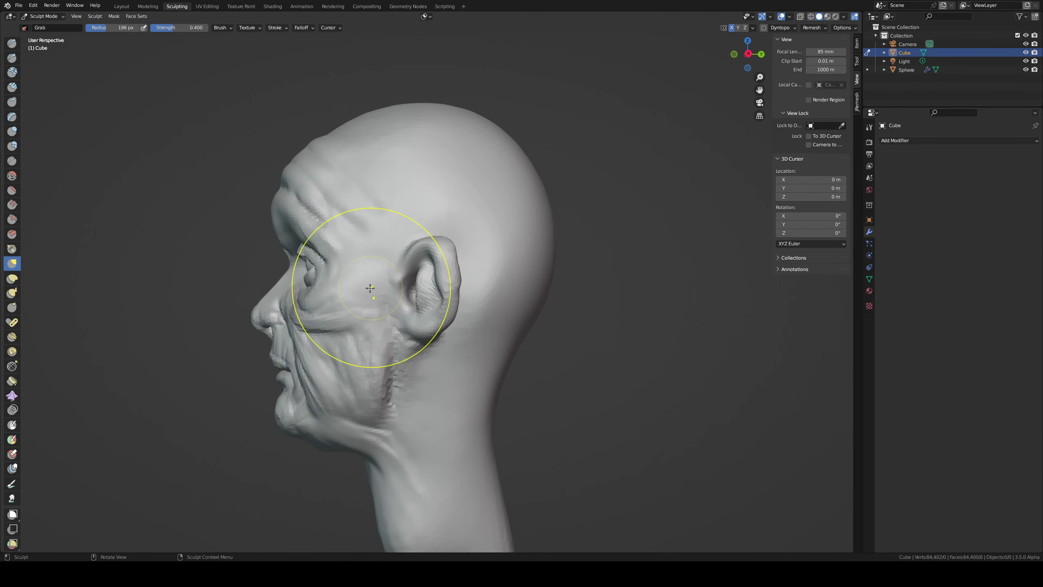
{"action": "left_click_drag", "start_coordinate": [359, 292], "coordinate": [330, 312]}
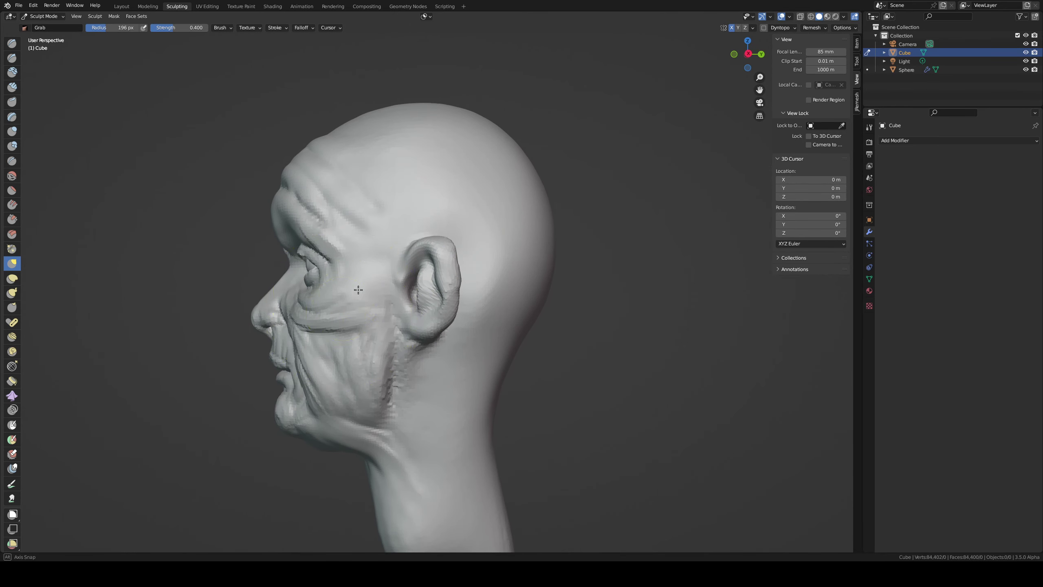
{"action": "middle_click_drag", "start_coordinate": [331, 312], "coordinate": [466, 370]}
{"action": "left_click_drag", "start_coordinate": [466, 370], "coordinate": [456, 382]}
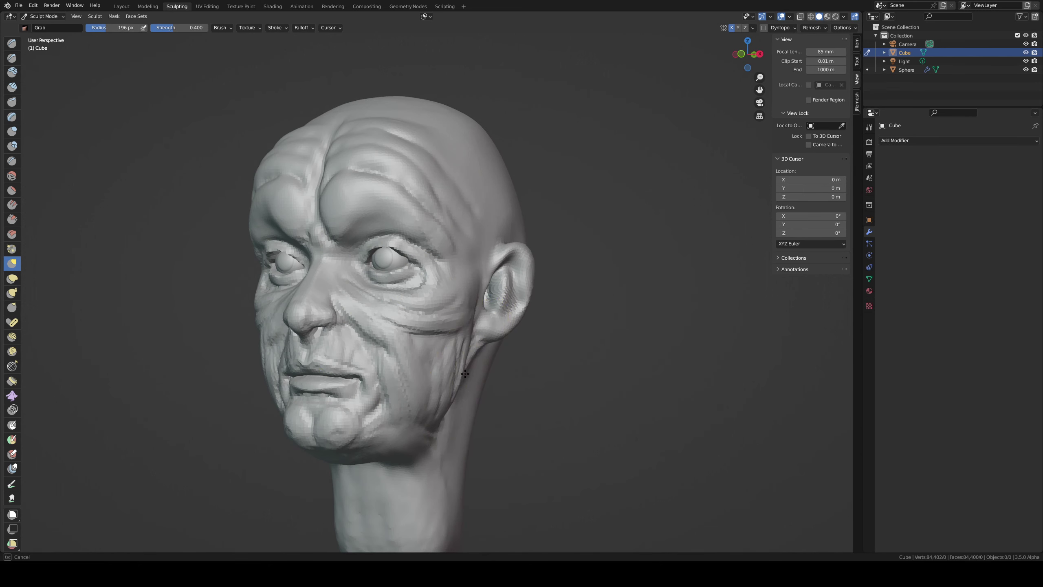
{"action": "mouse_move", "coordinate": [448, 377]}
{"action": "middle_mouse_down"}
{"action": "mouse_move", "coordinate": [469, 334]}
{"action": "mouse_move", "coordinate": [419, 372]}
{"action": "mouse_move", "coordinate": [431, 396]}
{"action": "mouse_move", "coordinate": [354, 327]}
{"action": "middle_mouse_up"}
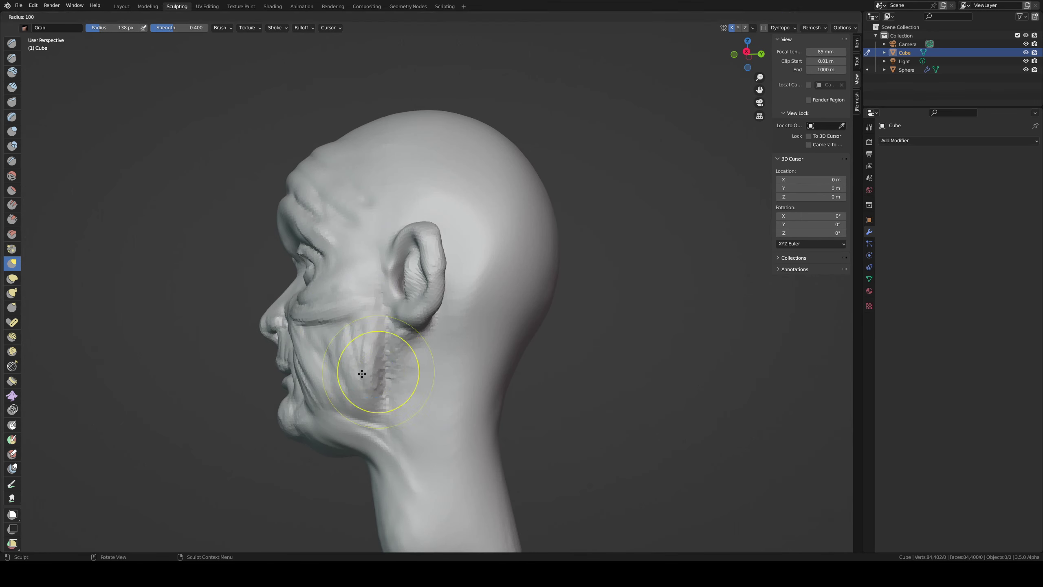
- Build up Clay Strips along the jaw, neck and sagging jowls
{"action": "key", "text": "c"}
{"action": "mouse_move", "coordinate": [402, 425]}
{"action": "left_mouse_down"}
{"action": "mouse_move", "coordinate": [412, 480]}
{"action": "mouse_move", "coordinate": [384, 407]}
{"action": "left_mouse_up"}
{"action": "middle_click_drag", "start_coordinate": [384, 407], "coordinate": [410, 333]}
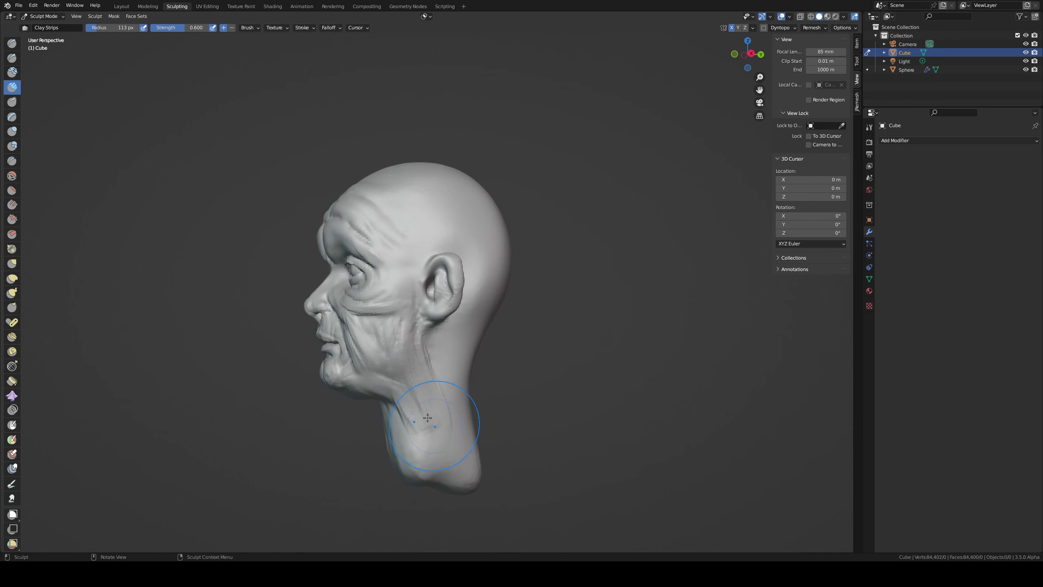
{"action": "middle_click_drag", "start_coordinate": [429, 345], "coordinate": [465, 337]}
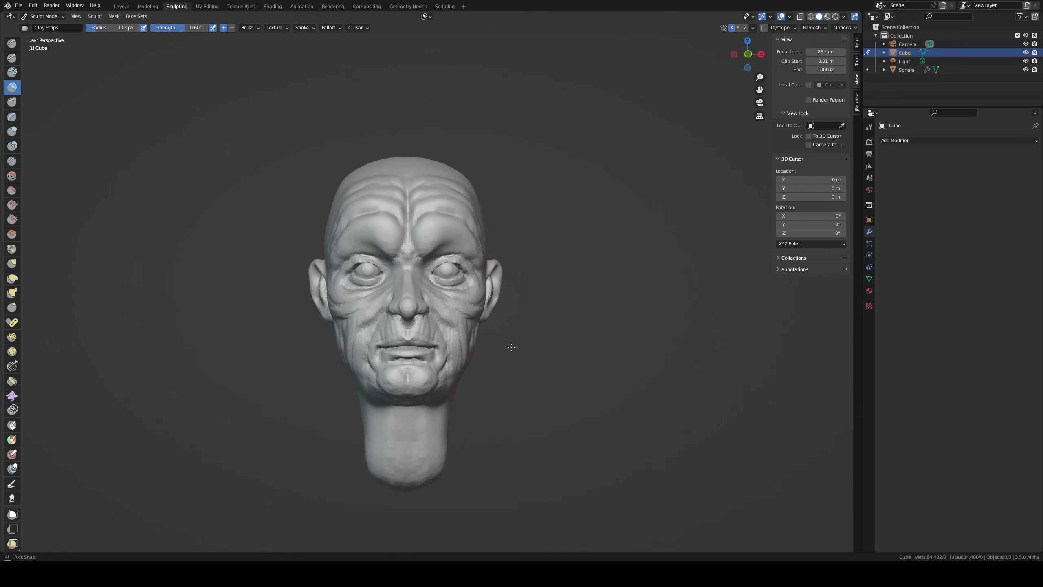
{"action": "scroll", "coordinate": [465, 337], "scroll_direction": "up", "scroll_amount": 2}
{"action": "scroll", "coordinate": [465, 337], "scroll_direction": "up", "scroll_amount": 3}
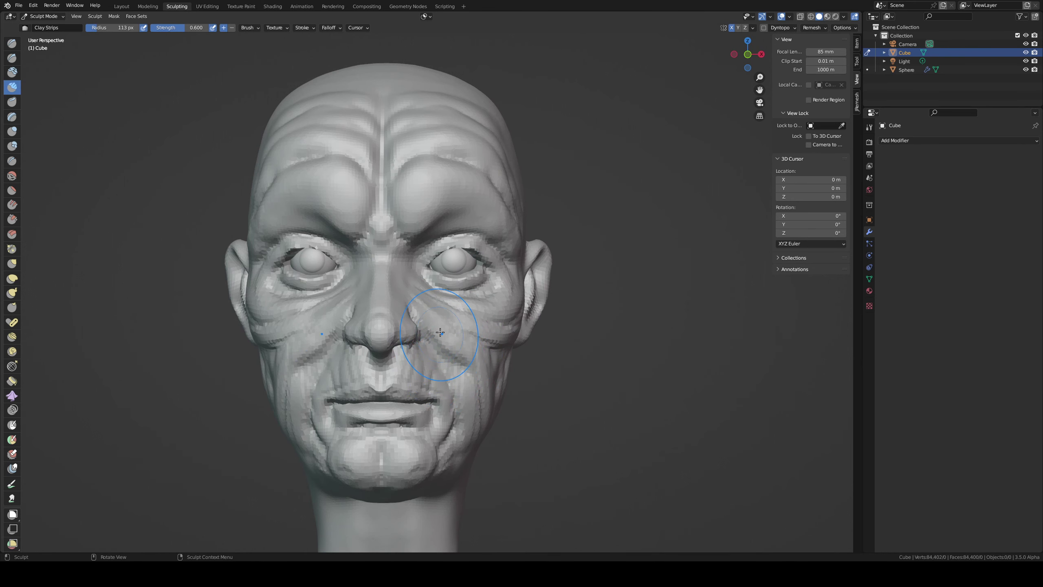
{"action": "middle_click_drag", "start_coordinate": [450, 340], "coordinate": [489, 292], "text": "shift"}
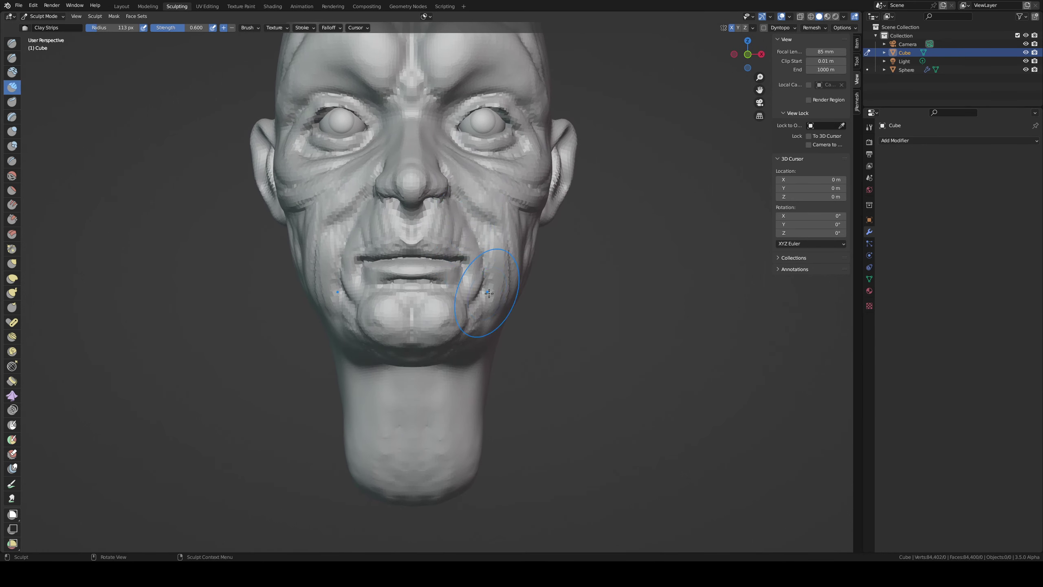
{"action": "key", "text": "bracketleft"}
{"action": "key", "text": "bracketleft"}
{"action": "key", "text": "bracketleft"}
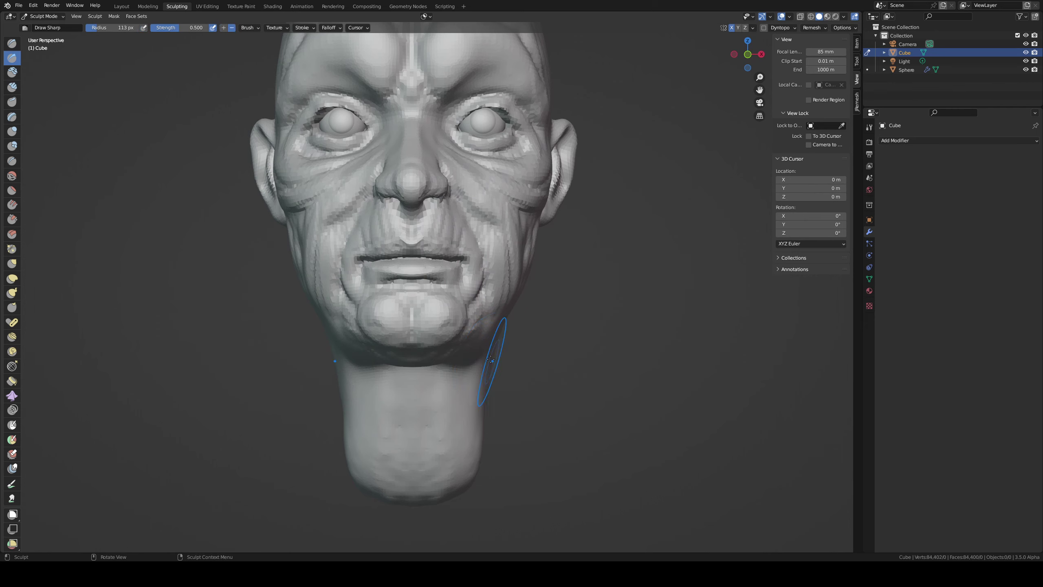
{"action": "middle_click_drag", "start_coordinate": [453, 290], "coordinate": [435, 287]}
{"action": "left_click_drag", "start_coordinate": [435, 288], "coordinate": [455, 281]}
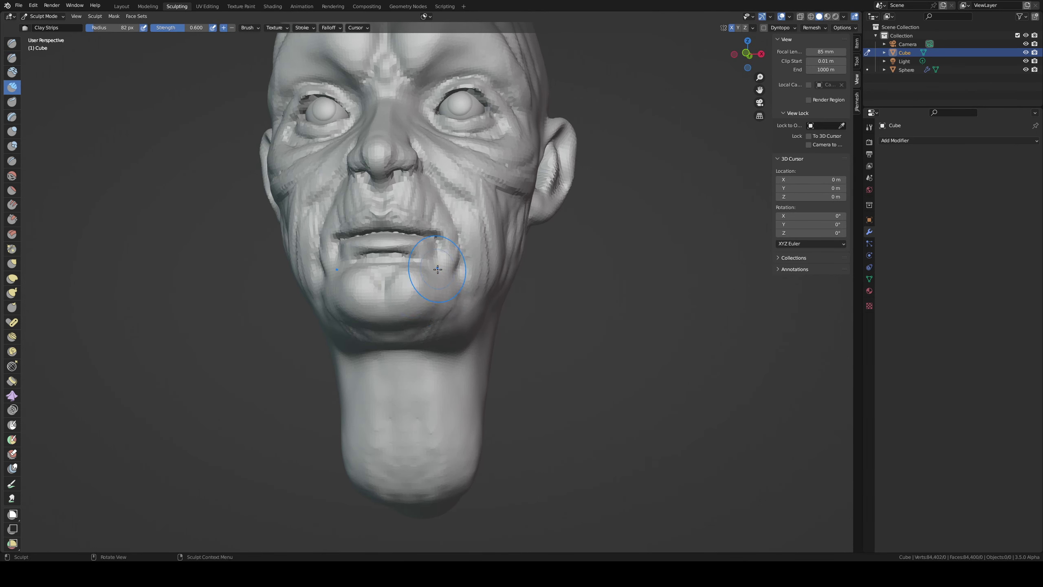
{"action": "middle_click_drag", "start_coordinate": [437, 270], "coordinate": [417, 216]}
- Smooth and scrape down raised areas around the mouth and chin, with a larger Grab brush
{"action": "key", "text": "shift+s"}
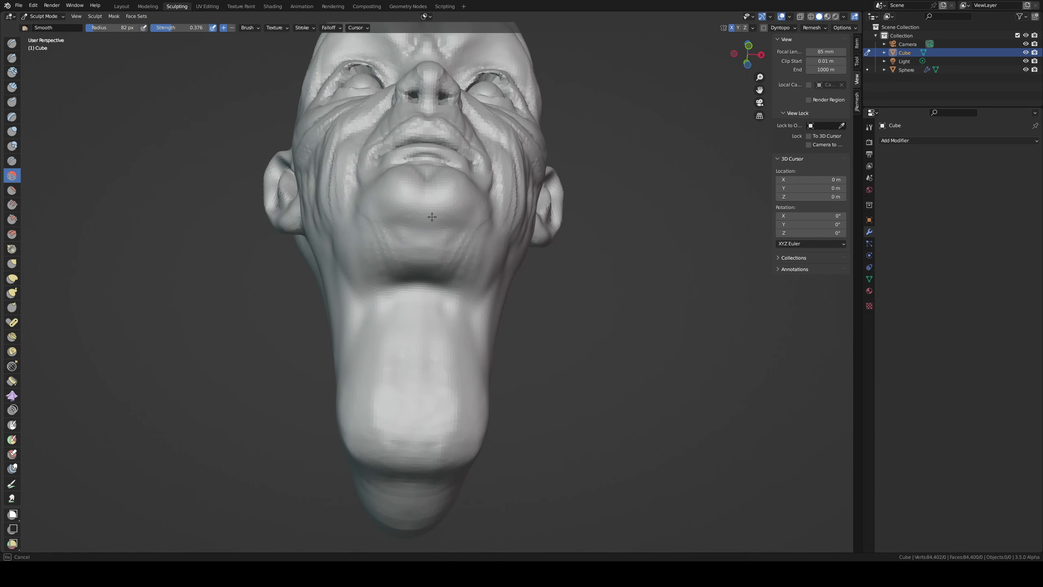
{"action": "key", "text": "shift+t"}
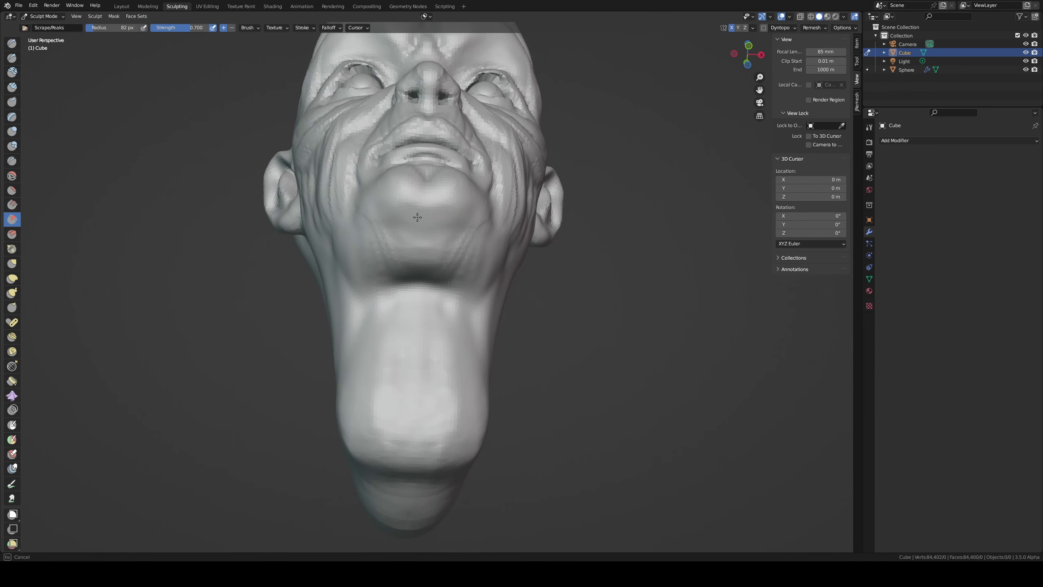
{"action": "middle_click_drag", "start_coordinate": [422, 227], "coordinate": [407, 240]}
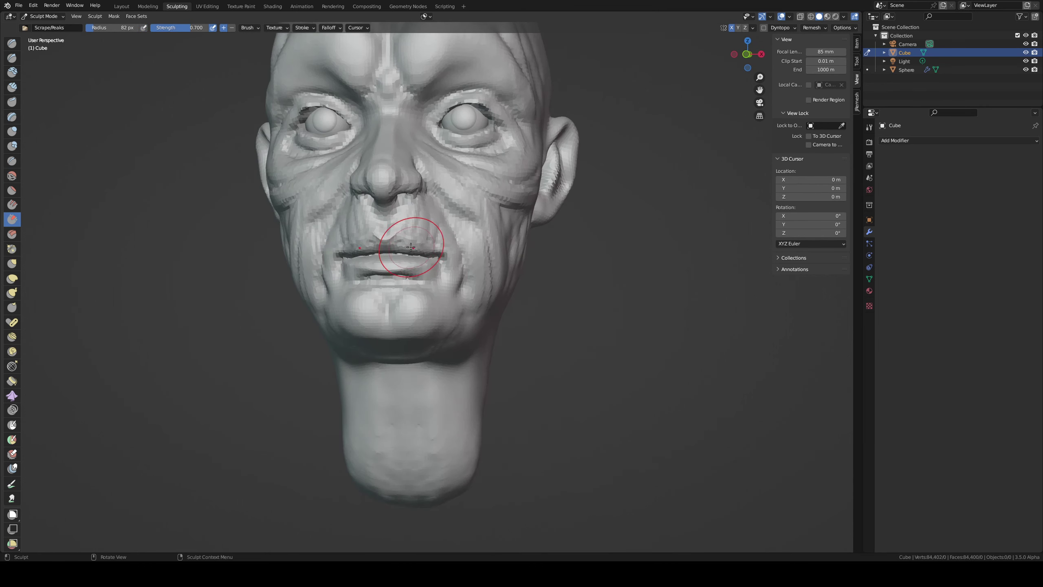
{"action": "key", "text": "g"}
{"action": "mouse_move", "coordinate": [396, 321]}
{"action": "middle_mouse_down"}
{"action": "mouse_move", "coordinate": [314, 333]}
{"action": "mouse_move", "coordinate": [519, 312]}
{"action": "middle_mouse_up"}
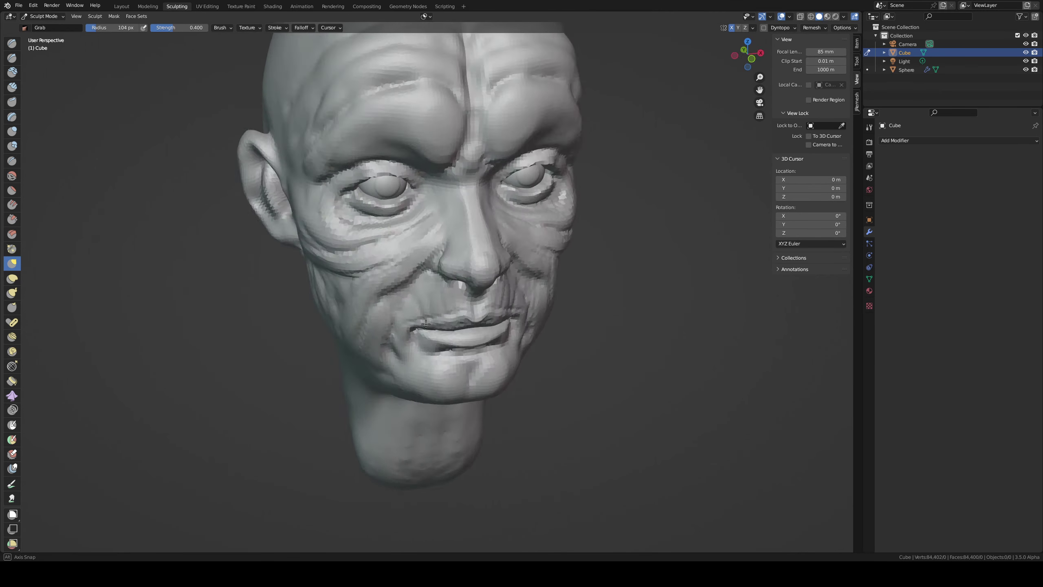
{"action": "key", "text": "f"}
{"action": "mouse_move", "coordinate": [607, 344]}
{"action": "middle_mouse_down"}
{"action": "mouse_move", "coordinate": [567, 304]}
{"action": "mouse_move", "coordinate": [392, 303]}
{"action": "mouse_move", "coordinate": [309, 233]}
{"action": "middle_mouse_up"}
{"action": "scroll", "coordinate": [309, 234], "scroll_direction": "up", "scroll_amount": 2}
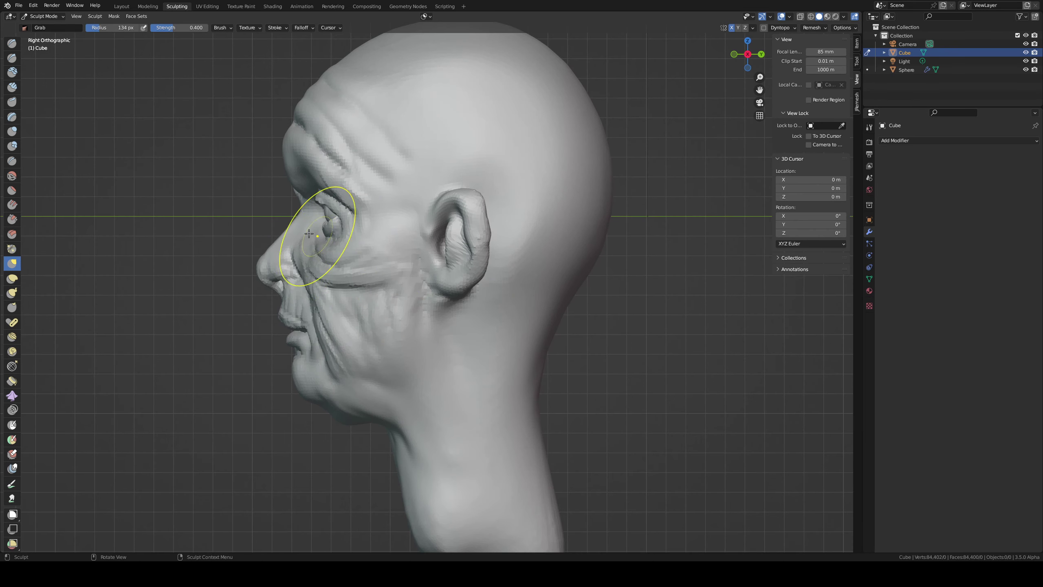
- Pull the chin and lower lip outward and push the nose-lips-chin profile forward
{"action": "key", "text": "f"}
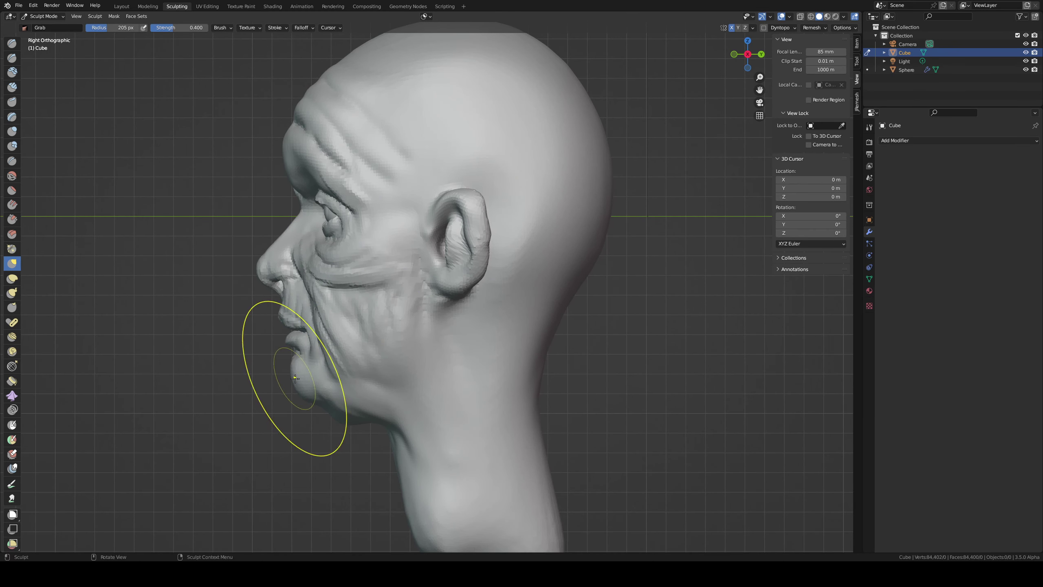
{"action": "left_click_drag", "start_coordinate": [298, 357], "coordinate": [314, 376]}
{"action": "key", "text": "f"}
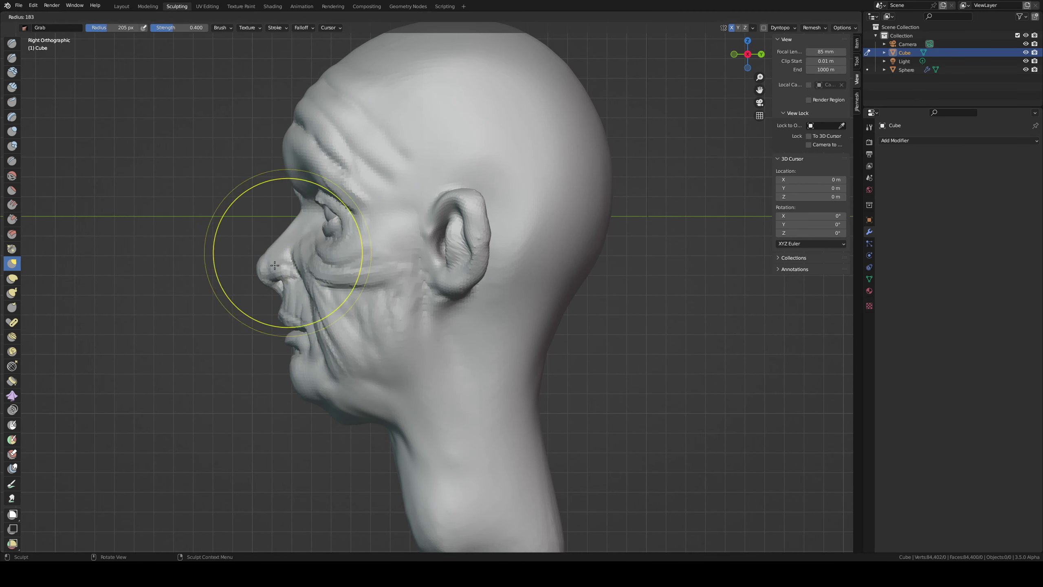
{"action": "left_click", "coordinate": [294, 224]}
{"action": "middle_click_drag", "start_coordinate": [303, 217], "coordinate": [328, 228]}
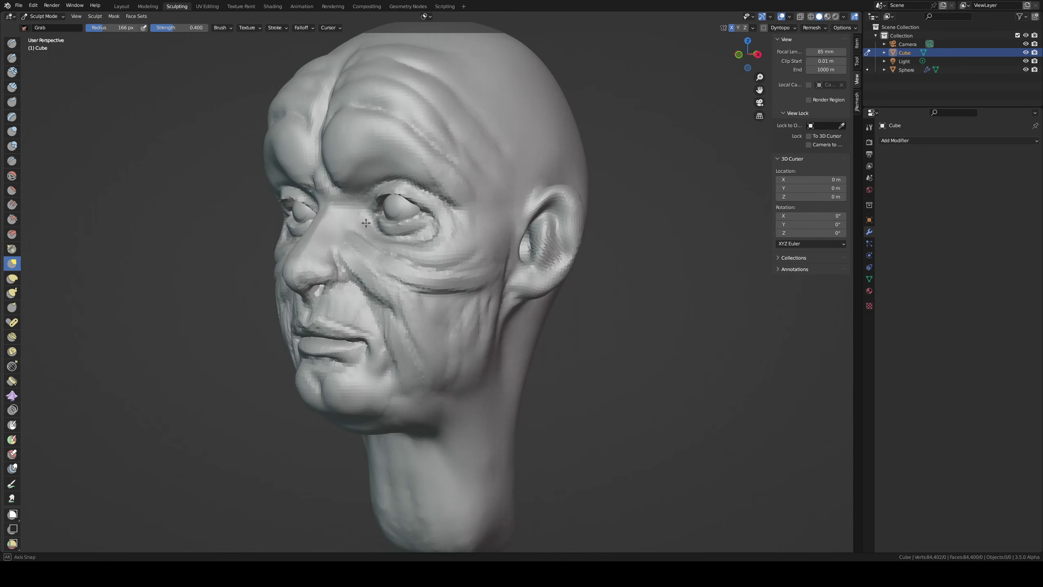
{"action": "key", "text": "f"}
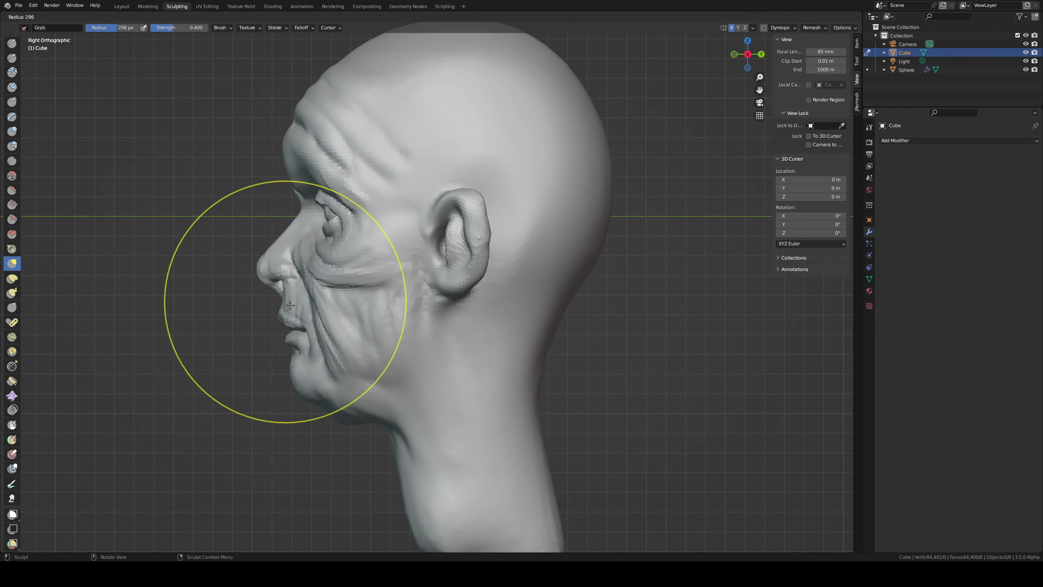
{"action": "left_click_drag", "start_coordinate": [271, 308], "coordinate": [357, 283]}
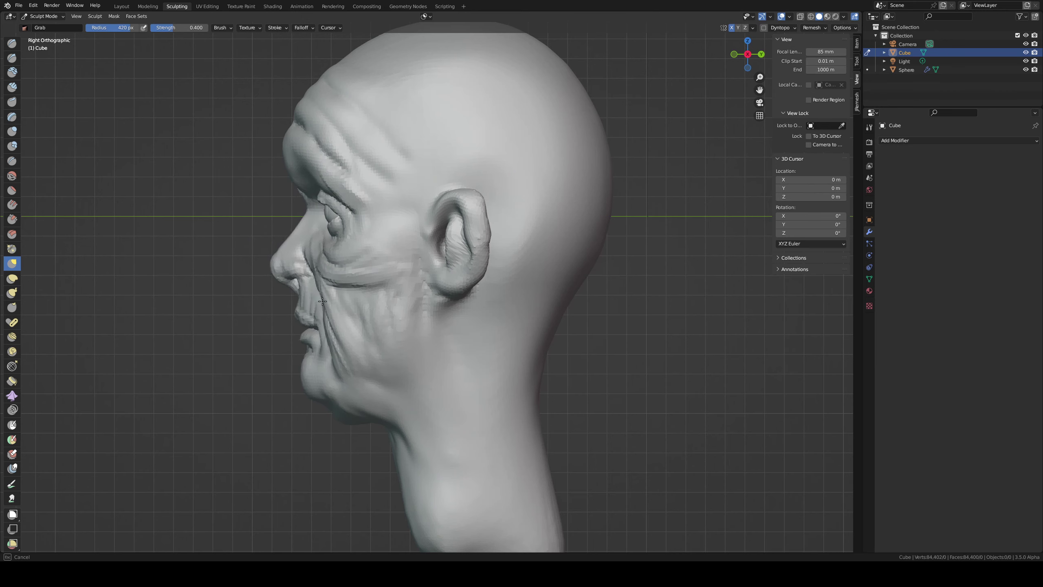
{"action": "mouse_move", "coordinate": [361, 279]}
{"action": "middle_mouse_down"}
{"action": "mouse_move", "coordinate": [570, 244]}
{"action": "mouse_move", "coordinate": [542, 279]}
{"action": "mouse_move", "coordinate": [575, 242]}
{"action": "mouse_move", "coordinate": [657, 268]}
{"action": "middle_mouse_up"}
- Build up ridges along both brows with Clay Strips
{"action": "key", "text": "f"}
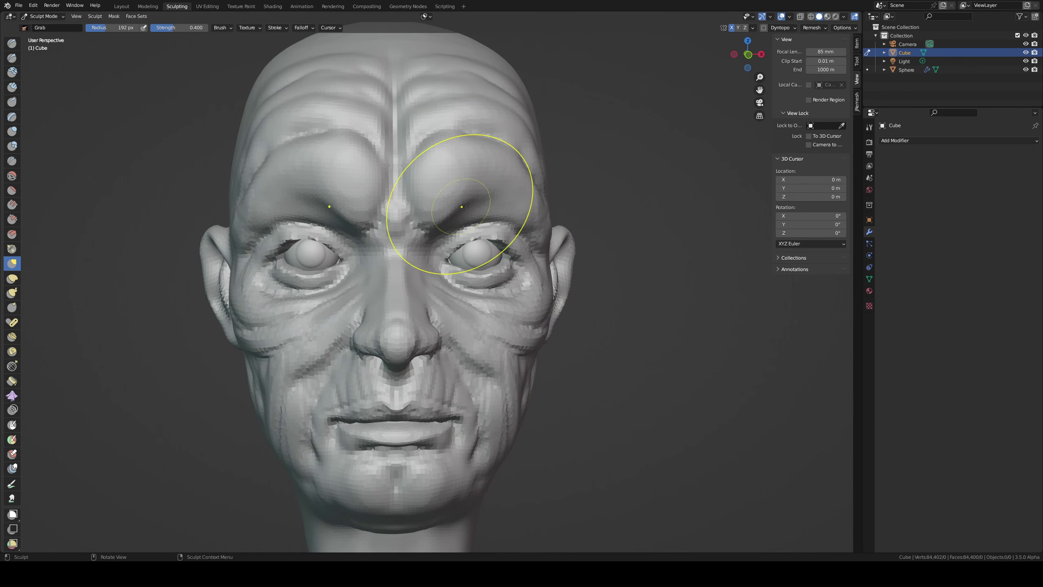
{"action": "left_click", "coordinate": [427, 218]}
{"action": "key", "text": "c"}
{"action": "middle_click_drag", "start_coordinate": [427, 218], "coordinate": [434, 205]}
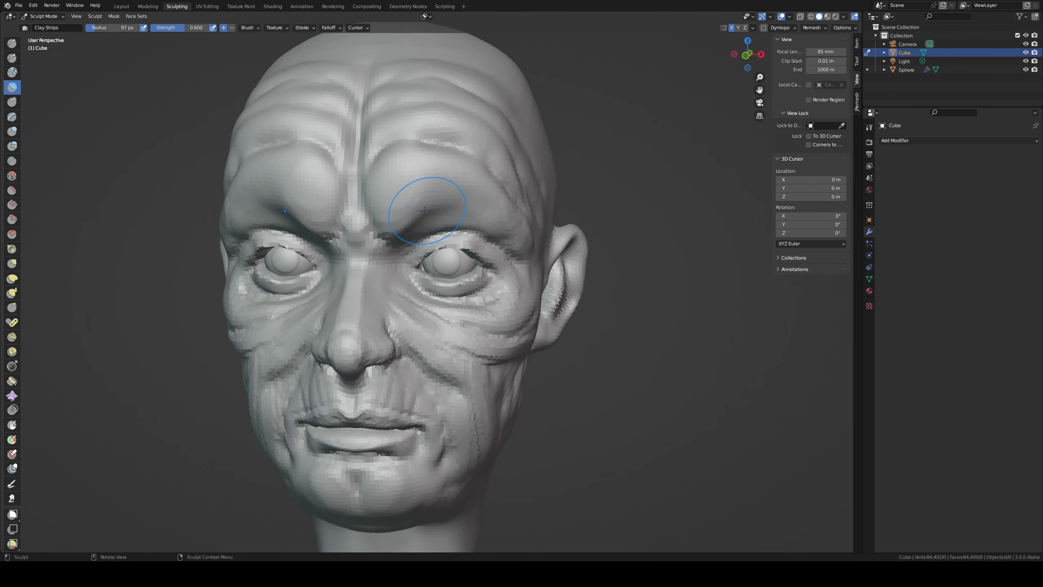
{"action": "mouse_move", "coordinate": [411, 195]}
{"action": "left_mouse_down"}
{"action": "mouse_move", "coordinate": [472, 203]}
{"action": "mouse_move", "coordinate": [460, 220]}
{"action": "mouse_move", "coordinate": [505, 233]}
{"action": "left_mouse_up"}
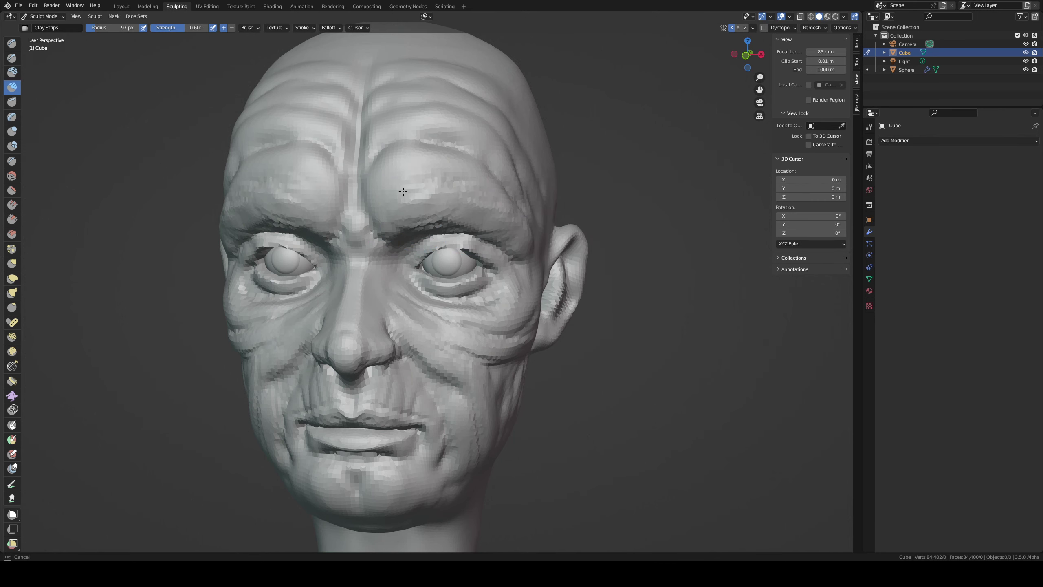
{"action": "middle_click_drag", "start_coordinate": [505, 233], "coordinate": [411, 237]}
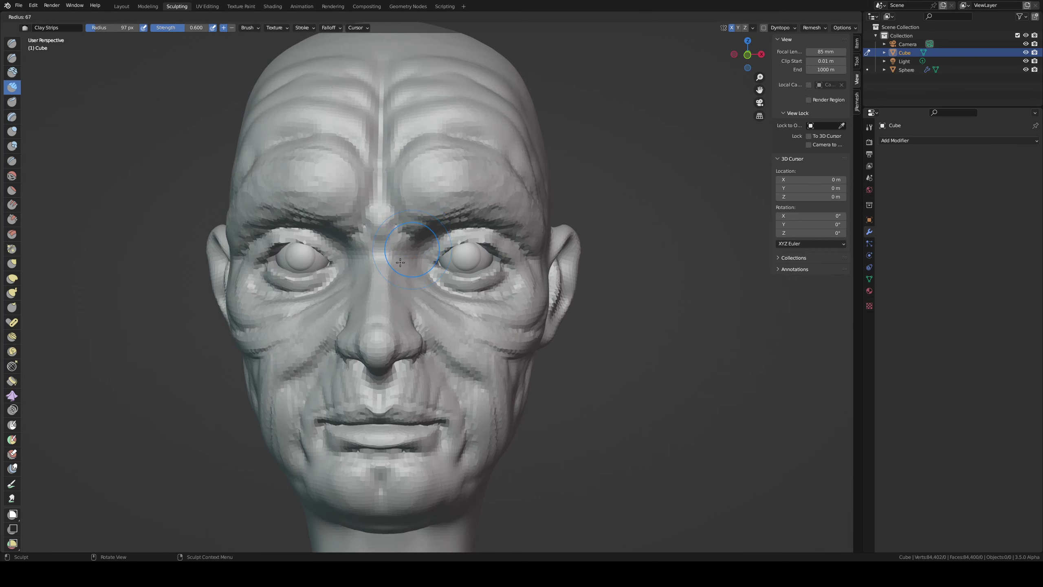
{"action": "middle_click_drag", "start_coordinate": [411, 237], "coordinate": [556, 309]}
- Reshape the nose tip with the Grab brush, then shrink the brush to 30 px
{"action": "key", "text": "g"}
{"action": "key", "text": "f"}
{"action": "left_click", "coordinate": [570, 327]}
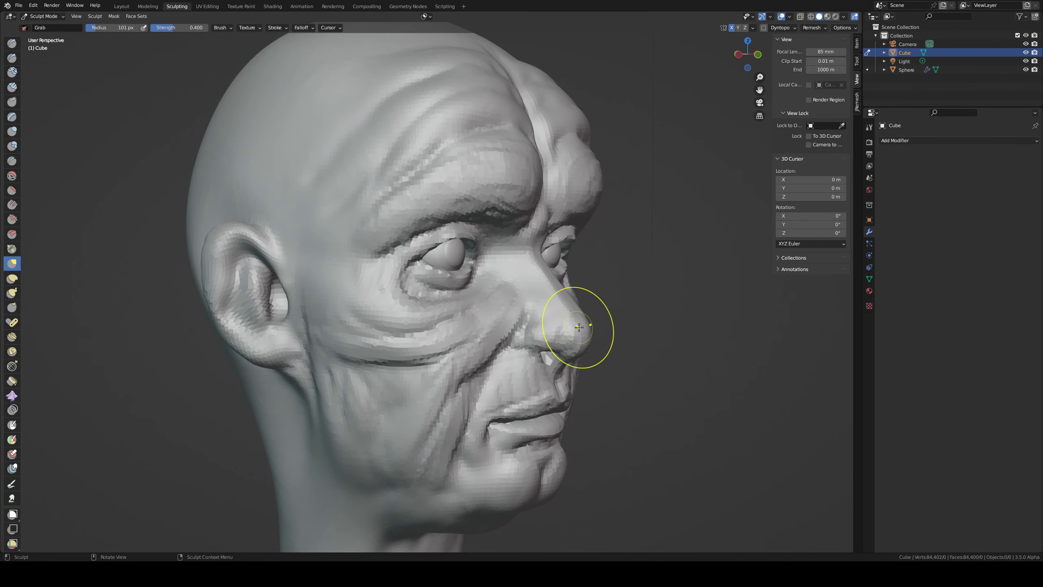
{"action": "left_click_drag", "start_coordinate": [570, 327], "coordinate": [573, 339]}
{"action": "middle_click_drag", "start_coordinate": [572, 340], "coordinate": [349, 334]}
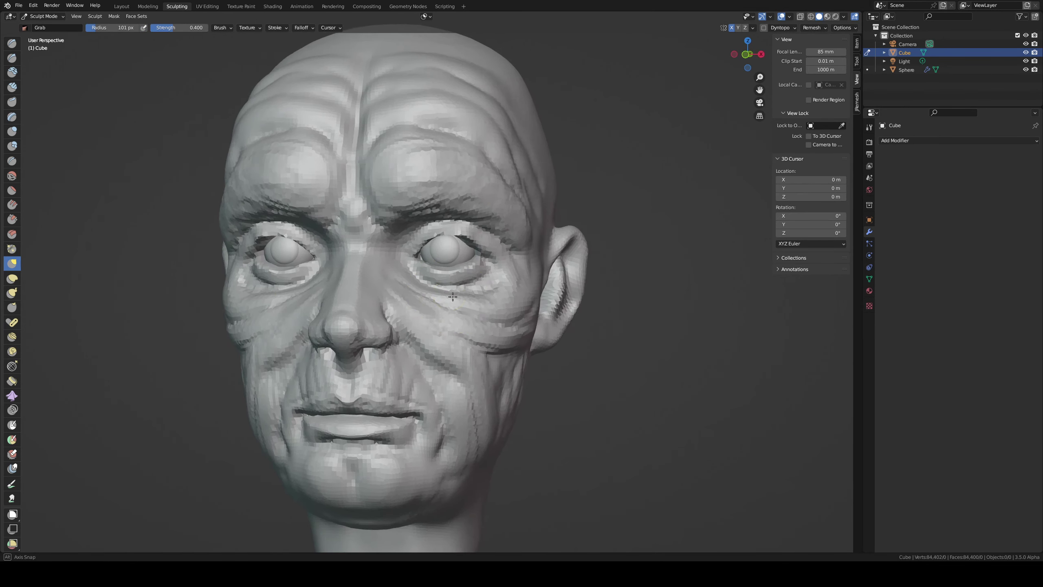
{"action": "key", "text": "f"}
{"action": "left_click", "coordinate": [348, 334]}
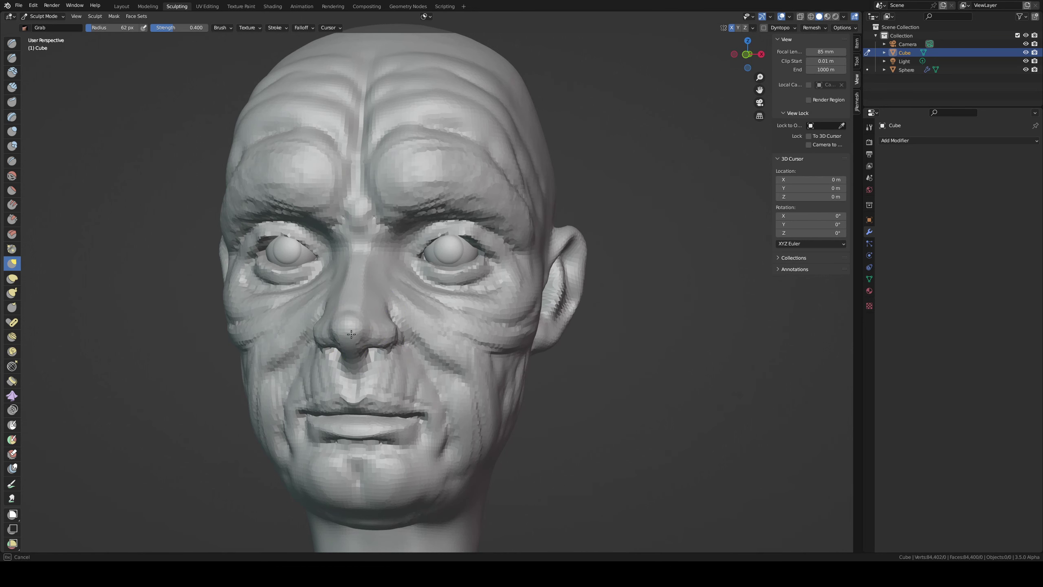
{"action": "middle_click_drag", "start_coordinate": [375, 330], "coordinate": [314, 291]}
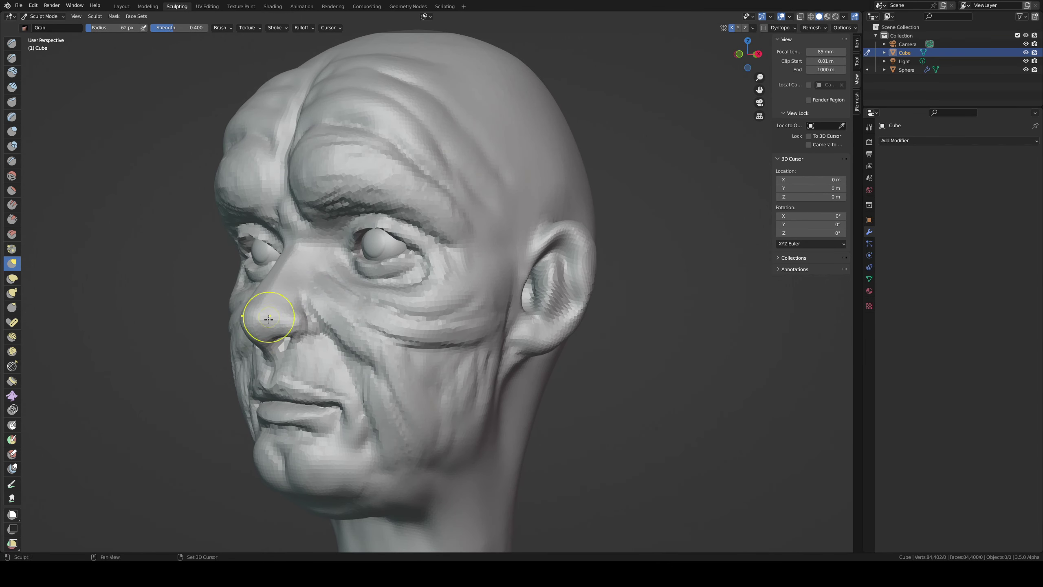
{"action": "middle_click_drag", "start_coordinate": [296, 317], "coordinate": [391, 284]}
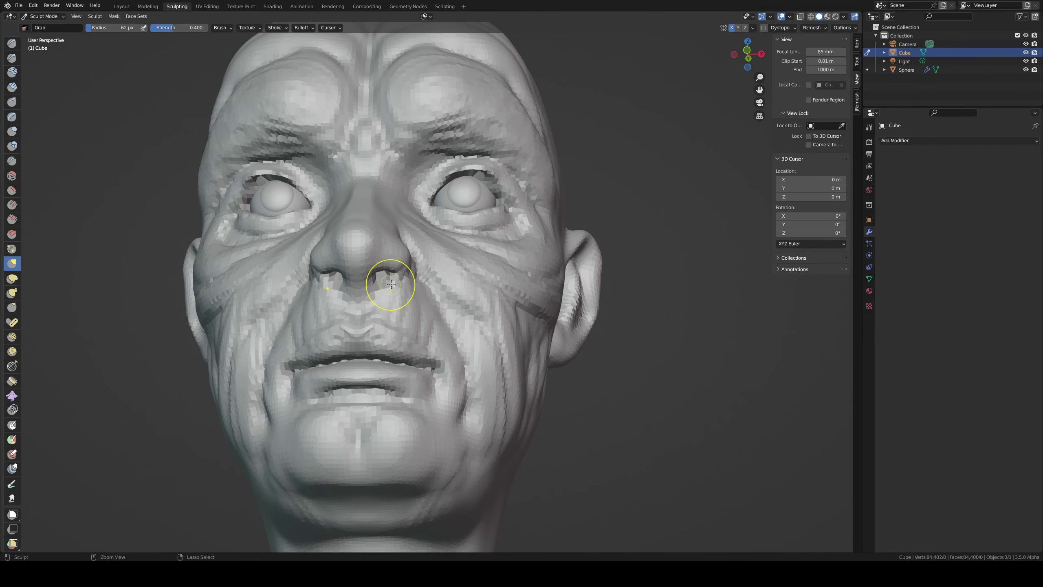
{"action": "key", "text": "f"}
{"action": "left_click", "coordinate": [394, 287]}
- Pull the nostril and upper lip down and back from the right profile
{"action": "key", "text": "shift+x"}
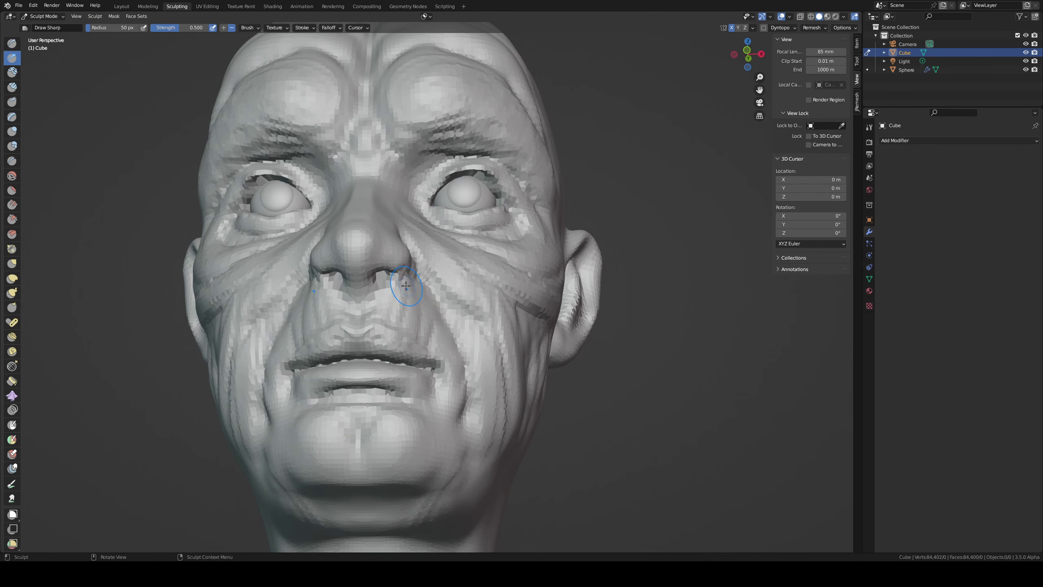
{"action": "middle_click_drag", "start_coordinate": [404, 288], "coordinate": [350, 310]}
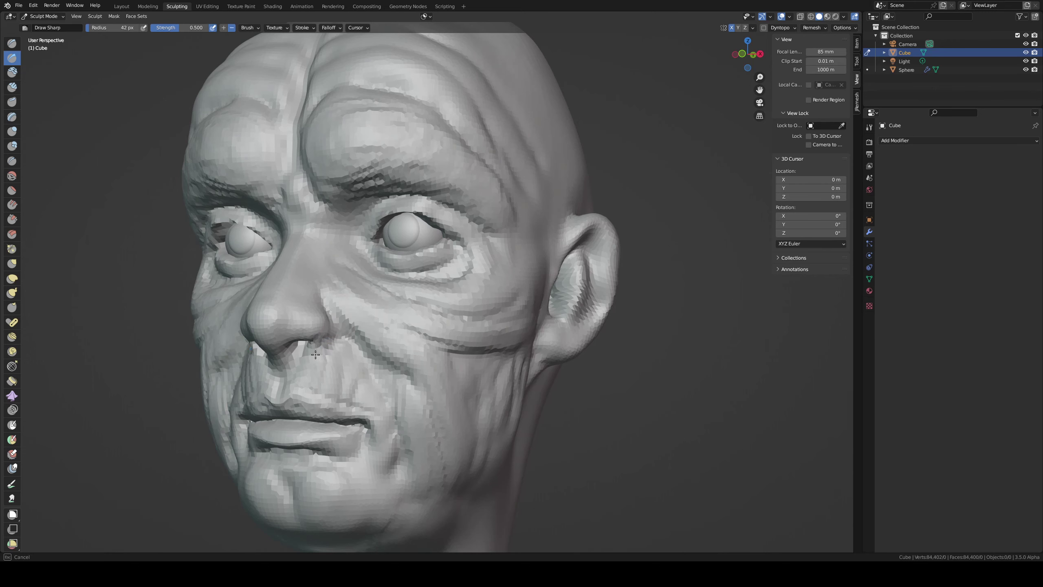
{"action": "mouse_move", "coordinate": [315, 353]}
{"action": "middle_mouse_down"}
{"action": "mouse_move", "coordinate": [395, 314]}
{"action": "mouse_move", "coordinate": [620, 377]}
{"action": "middle_mouse_up"}
{"action": "key", "text": "g"}
{"action": "left_click_drag", "start_coordinate": [620, 377], "coordinate": [604, 390]}
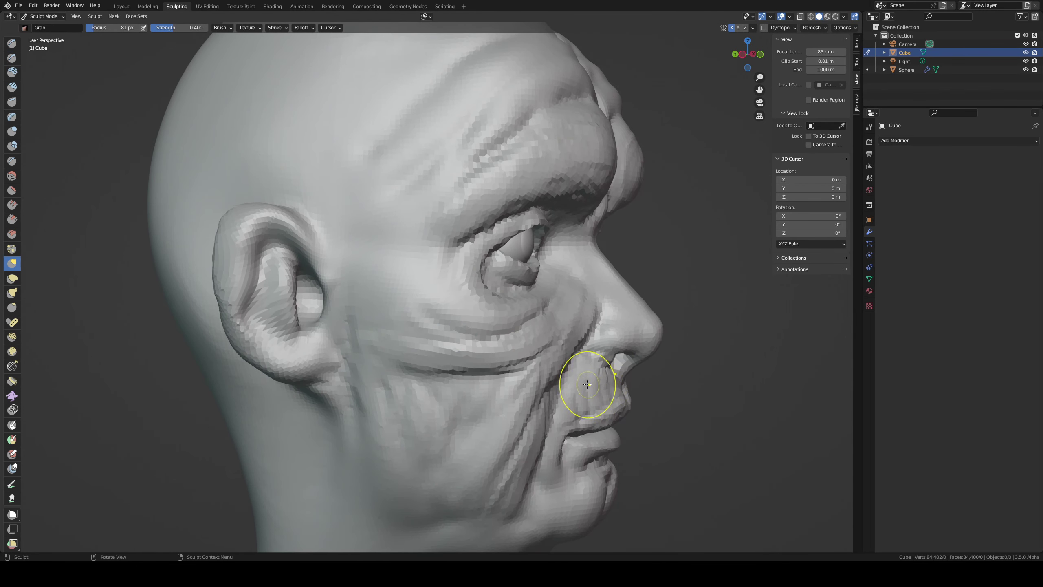
- Orbit under the chin and back to front, resizing the brush to 90 then 68 px
{"action": "middle_click_drag", "start_coordinate": [587, 384], "coordinate": [456, 187]}
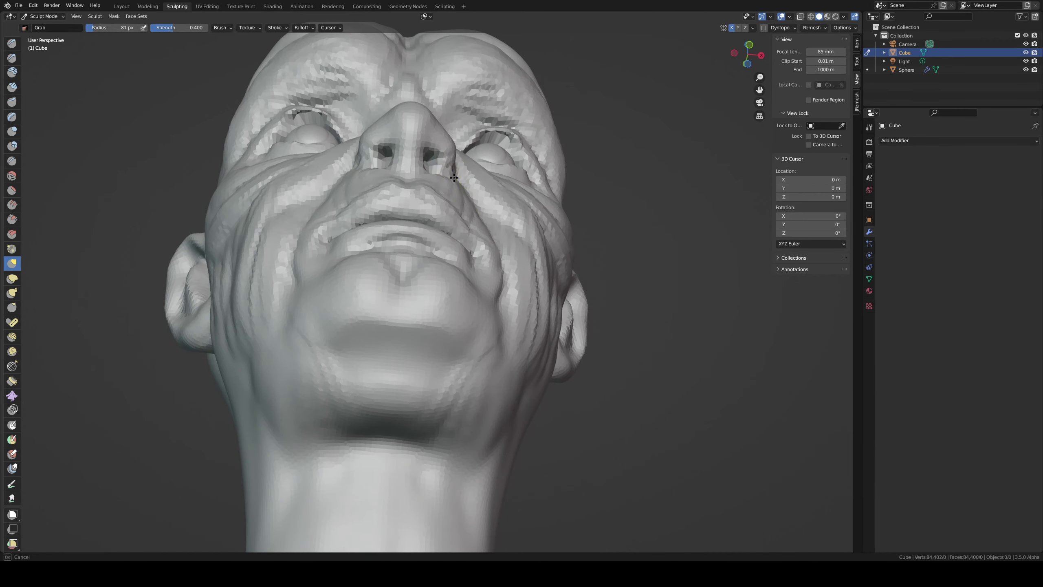
{"action": "key", "text": "f"}
{"action": "left_click", "coordinate": [452, 163]}
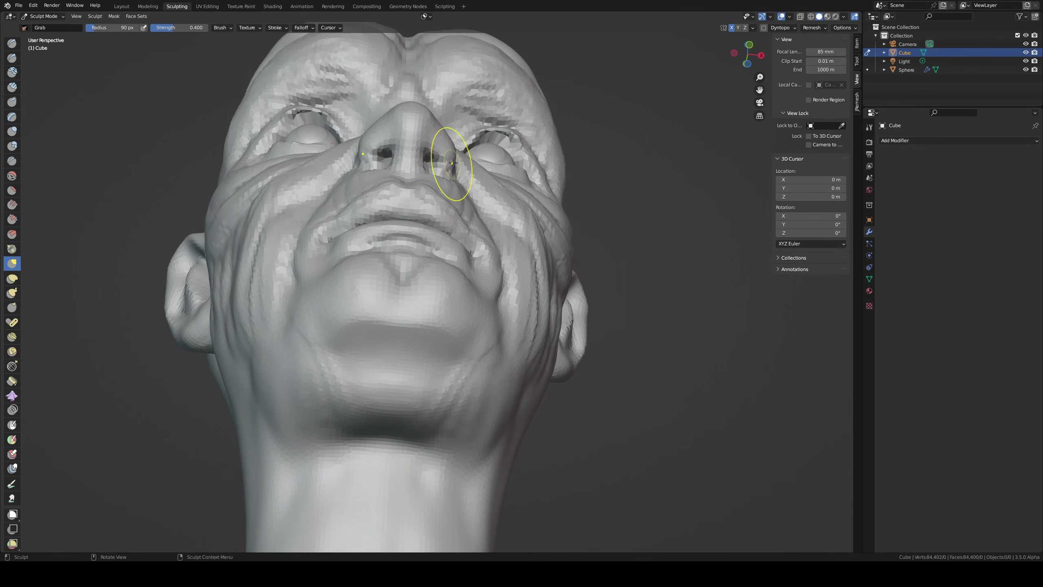
{"action": "mouse_move", "coordinate": [442, 198]}
{"action": "middle_mouse_down"}
{"action": "mouse_move", "coordinate": [527, 316]}
{"action": "mouse_move", "coordinate": [520, 364]}
{"action": "middle_mouse_up"}
{"action": "middle_click_drag", "start_coordinate": [483, 310], "coordinate": [429, 290]}
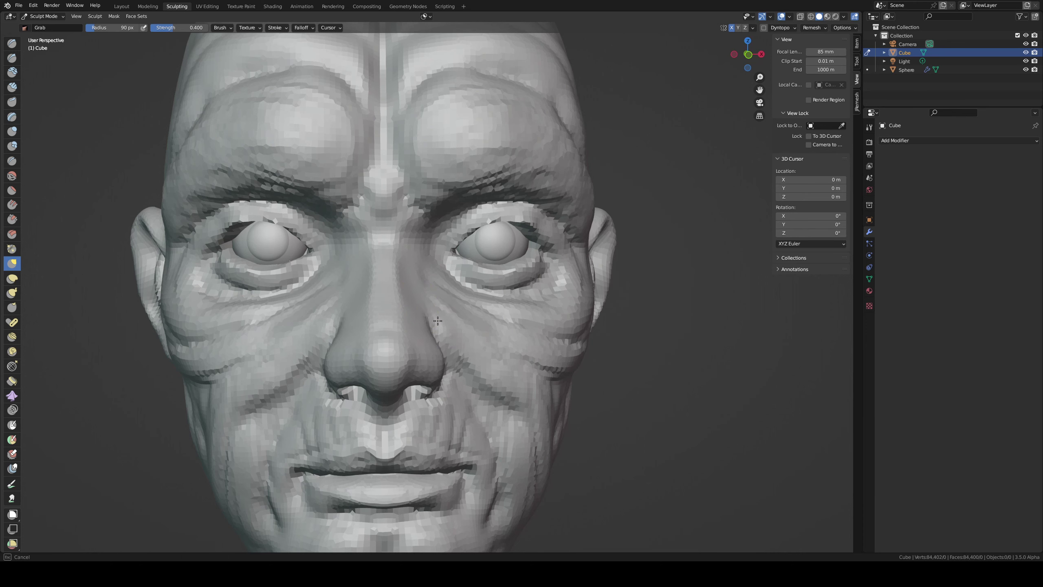
{"action": "key", "text": "f"}
{"action": "left_click", "coordinate": [425, 323]}
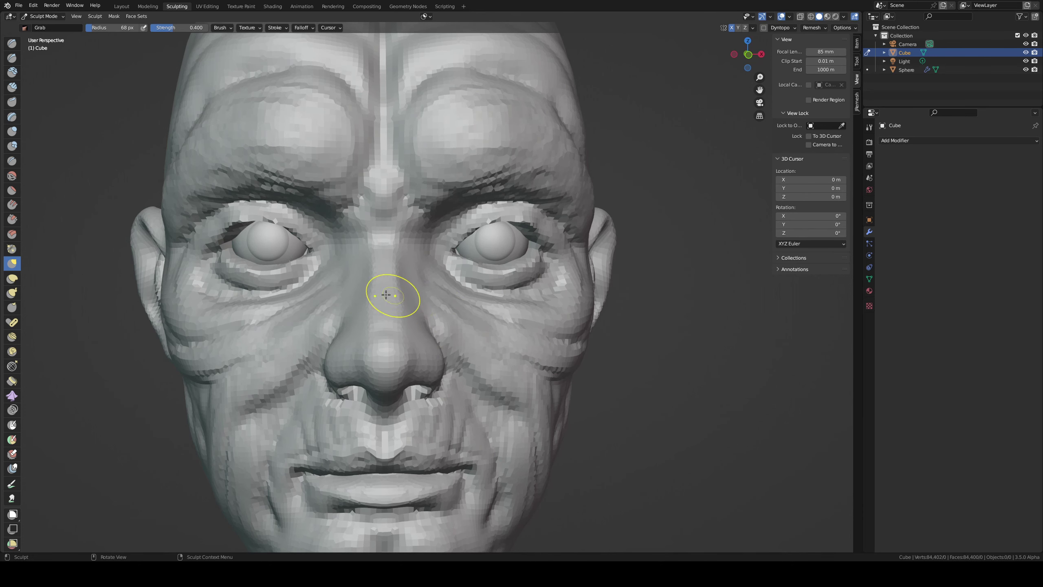
{"action": "key", "text": "c"}
{"action": "middle_click_drag", "start_coordinate": [386, 295], "coordinate": [386, 305]}
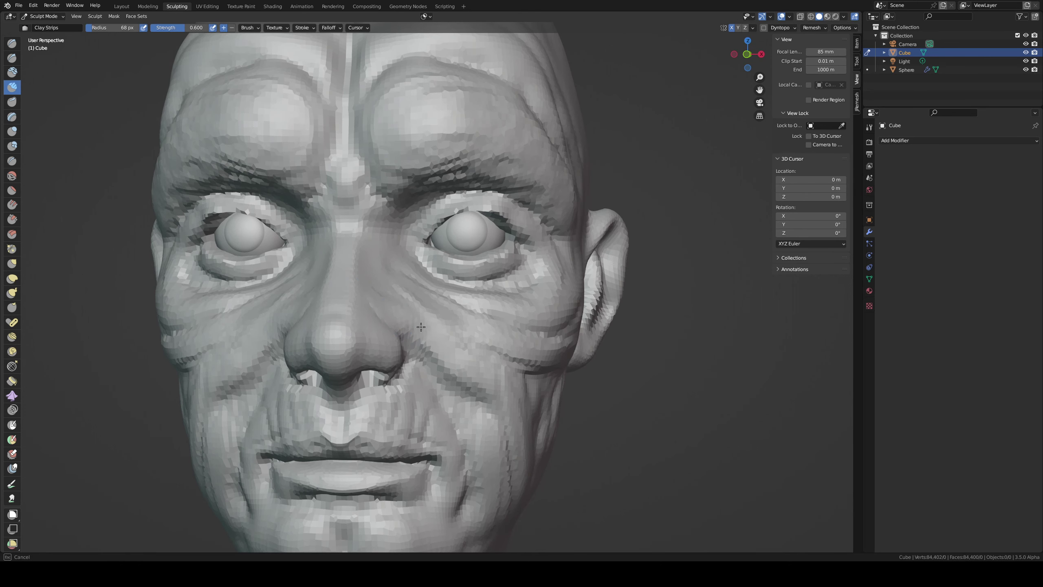
- Smooth the cheek beside the nostril and save the sculpt as untitled.blend
{"action": "middle_click_drag", "start_coordinate": [387, 296], "coordinate": [300, 322]}
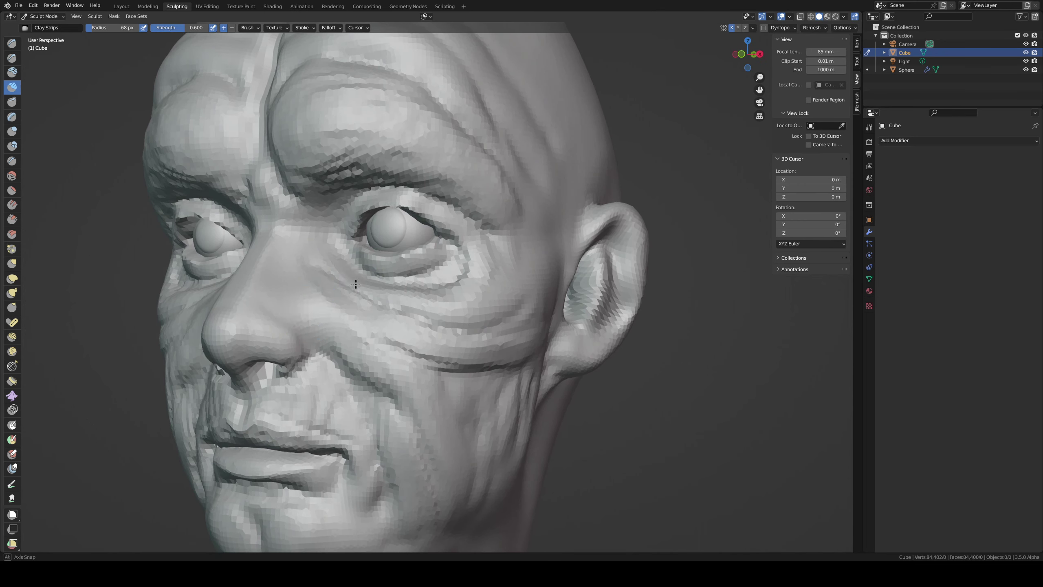
{"action": "key", "text": "shift+x"}
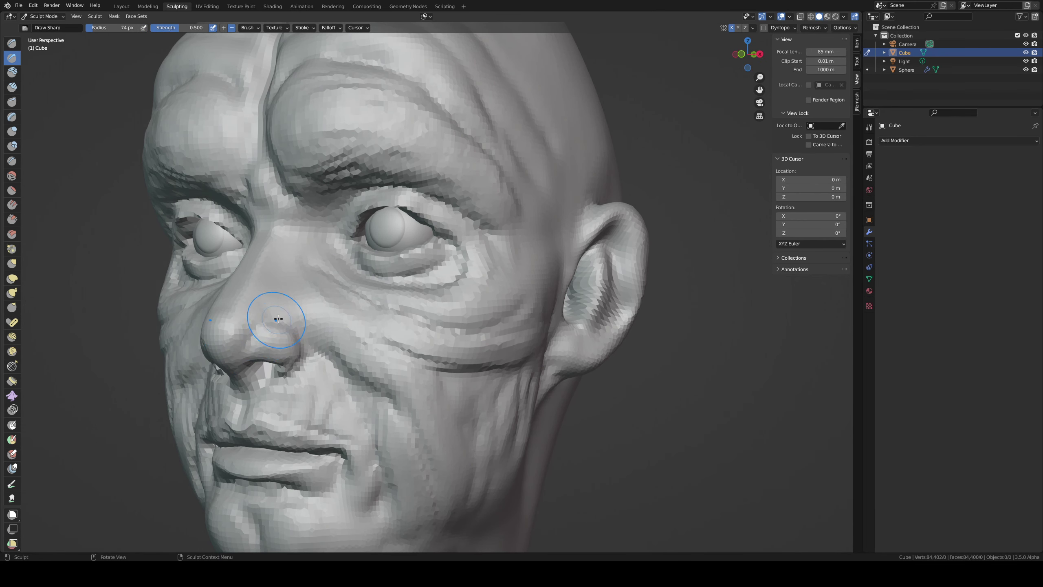
{"action": "middle_click_drag", "start_coordinate": [278, 319], "coordinate": [378, 307]}
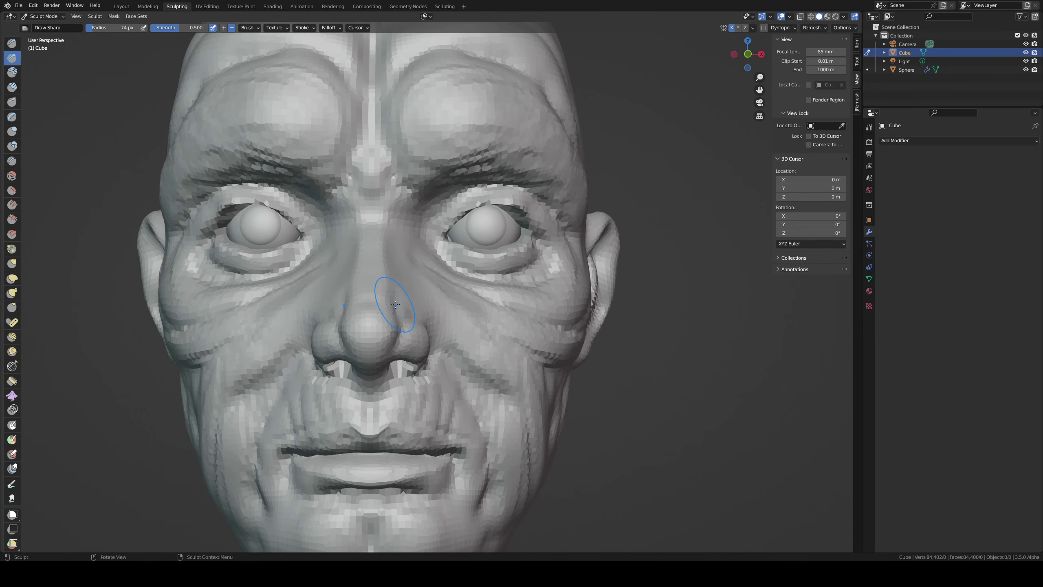
{"action": "middle_click_drag", "start_coordinate": [369, 302], "coordinate": [456, 314]}
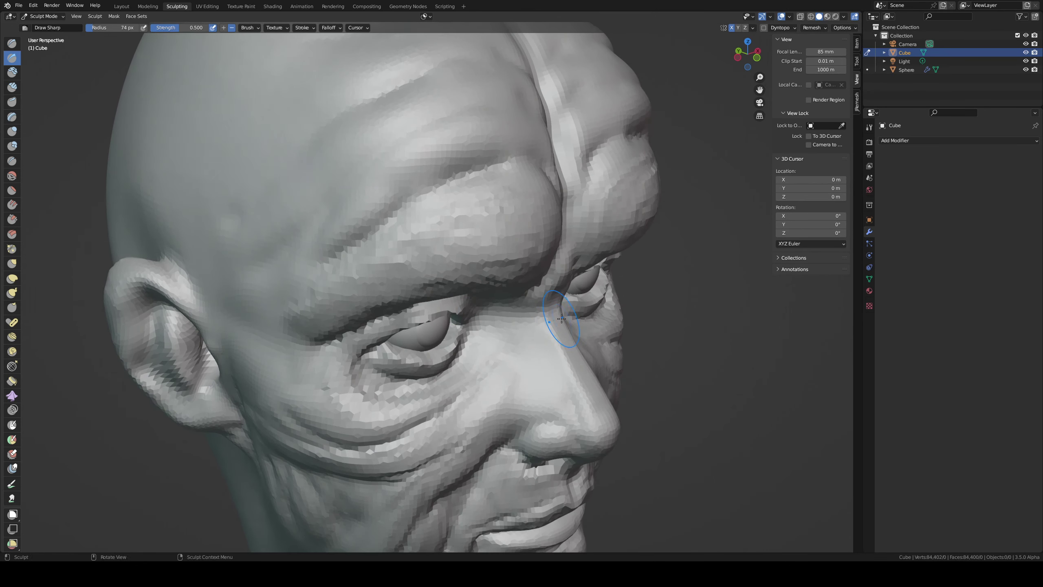
{"action": "key", "text": "shift+s"}
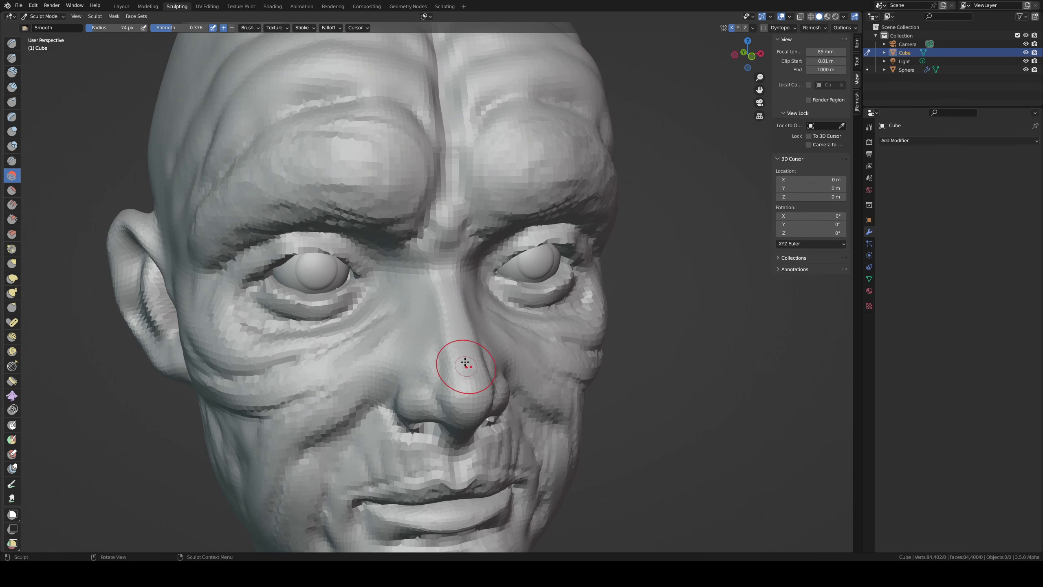
{"action": "middle_click_drag", "start_coordinate": [449, 350], "coordinate": [303, 282]}
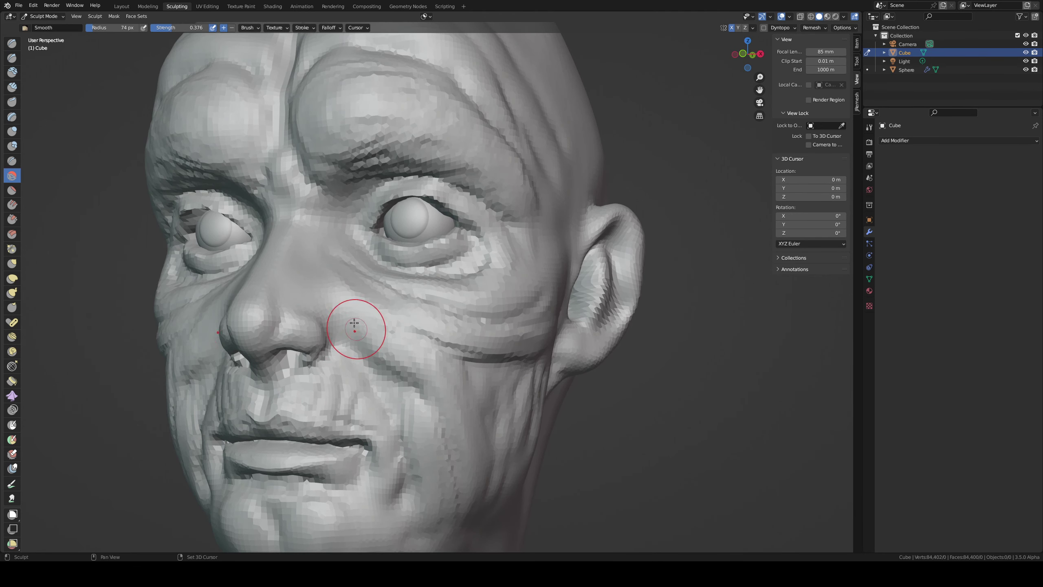
{"action": "left_click_drag", "start_coordinate": [351, 333], "coordinate": [357, 326]}
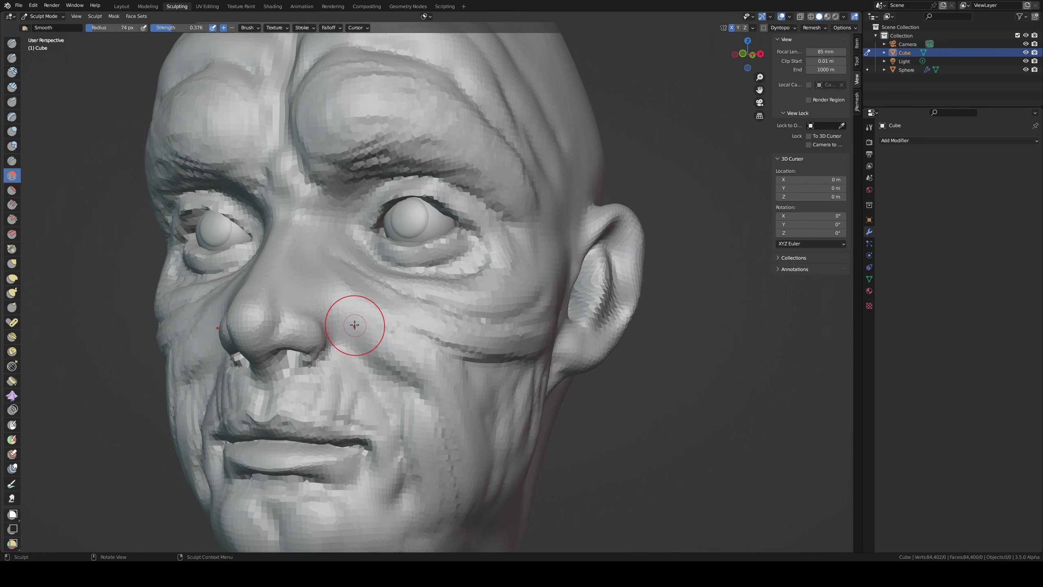
{"action": "key", "text": "ctrl+s"}
- Deepen the cheek folds on both sides of the mouth using a 100 px brush
{"action": "middle_click_drag", "start_coordinate": [338, 298], "coordinate": [361, 294]}
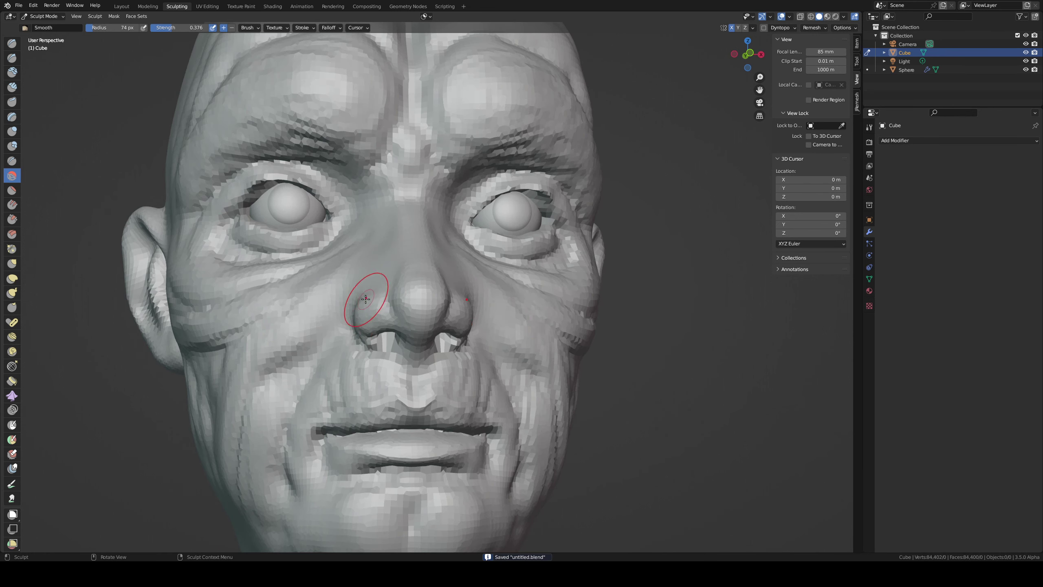
{"action": "left_click", "coordinate": [348, 349]}
{"action": "left_click_drag", "start_coordinate": [328, 325], "coordinate": [309, 415]}
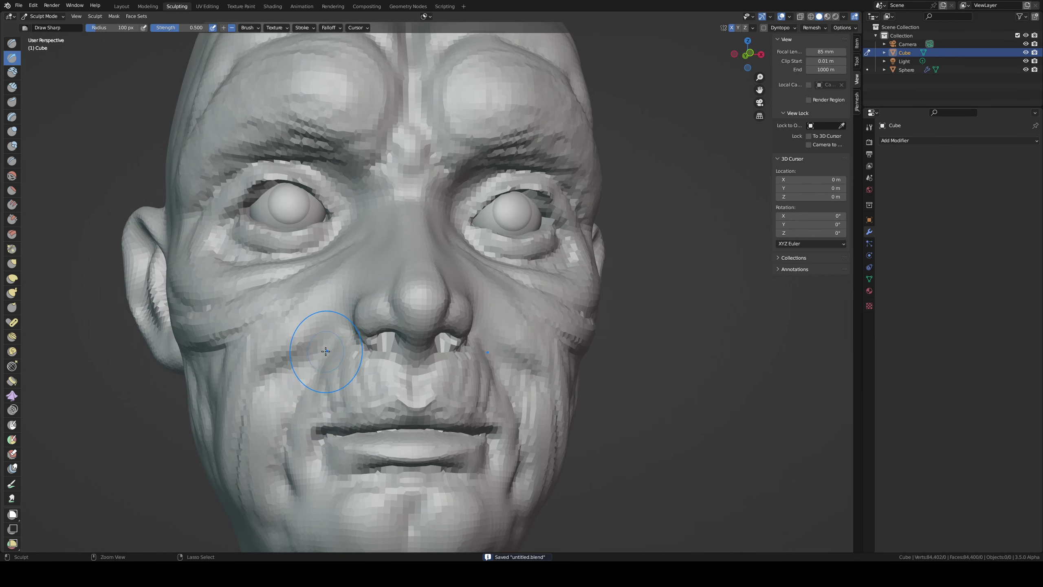
{"action": "left_click_drag", "start_coordinate": [325, 351], "coordinate": [309, 406]}
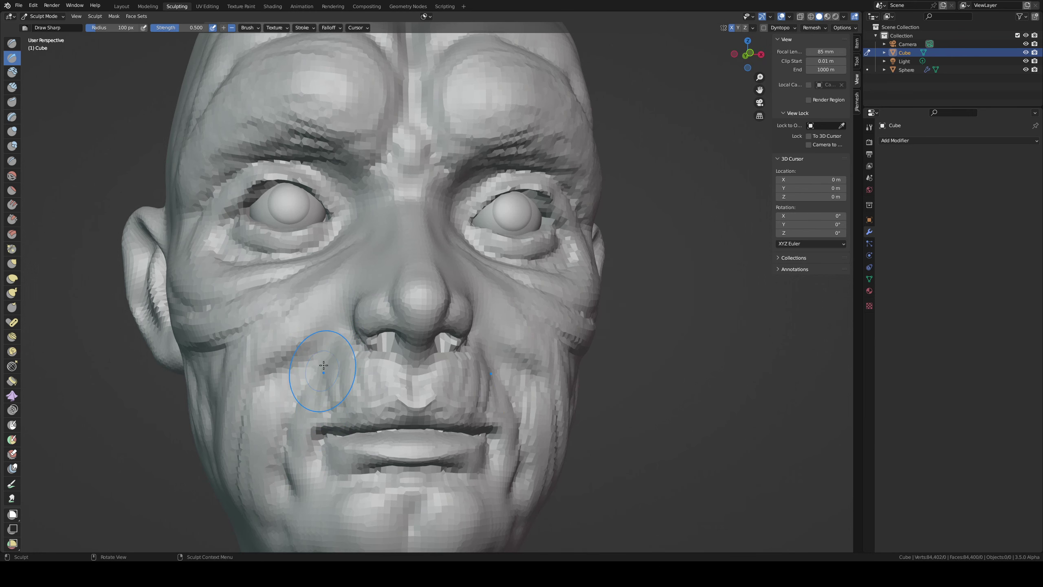
{"action": "middle_click_drag", "start_coordinate": [326, 380], "coordinate": [396, 400]}
{"action": "key", "text": "c"}
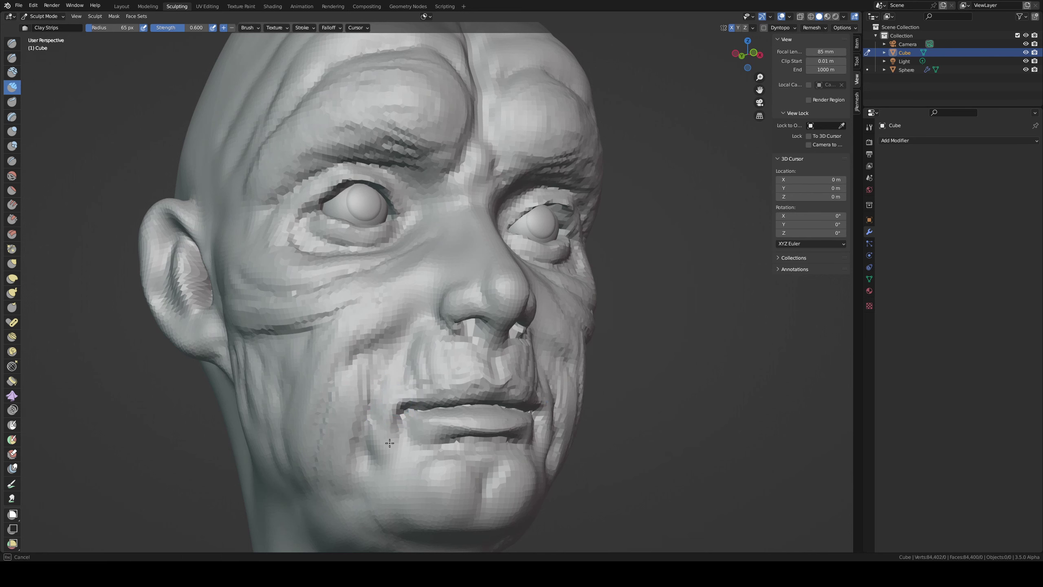
{"action": "key", "text": "shift+x"}
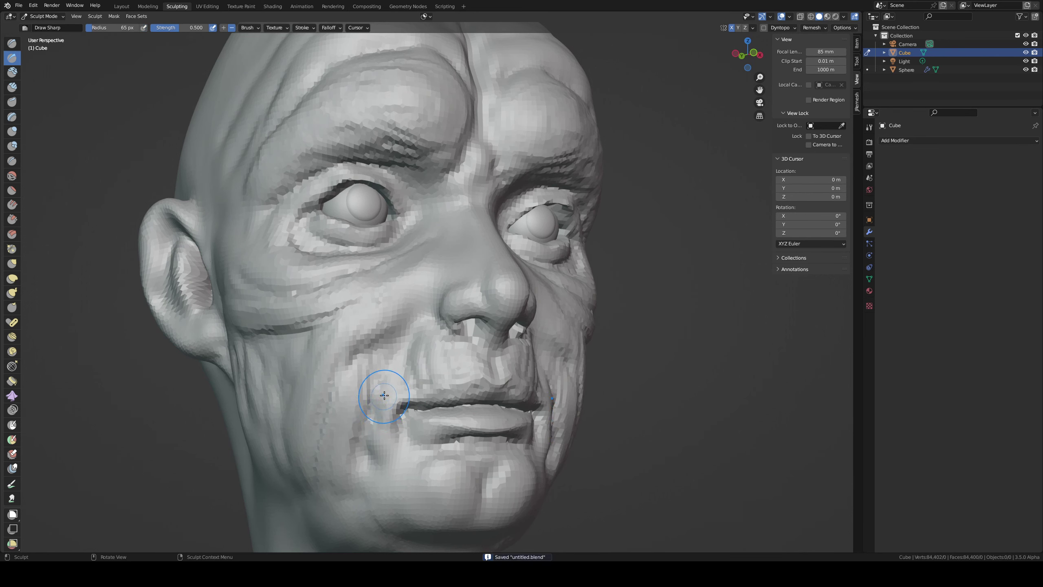
{"action": "mouse_move", "coordinate": [416, 350]}
{"action": "middle_mouse_down"}
{"action": "mouse_move", "coordinate": [263, 382]}
{"action": "mouse_move", "coordinate": [243, 397]}
{"action": "middle_mouse_up"}
{"action": "key", "text": "g"}
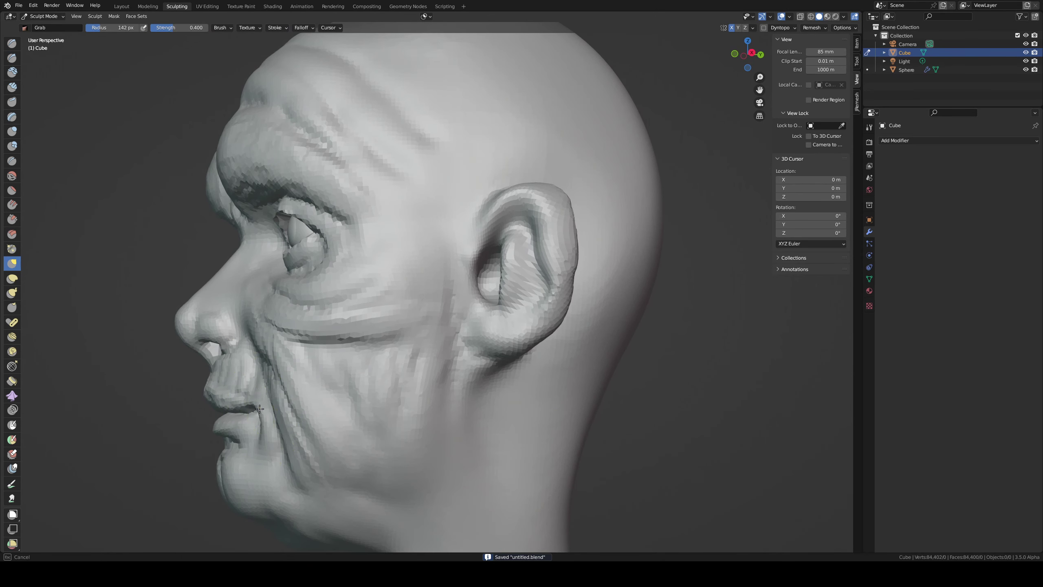
- From the front view, pull the upper lip up and shape the mouth corner
{"action": "key", "text": "KP_1"}
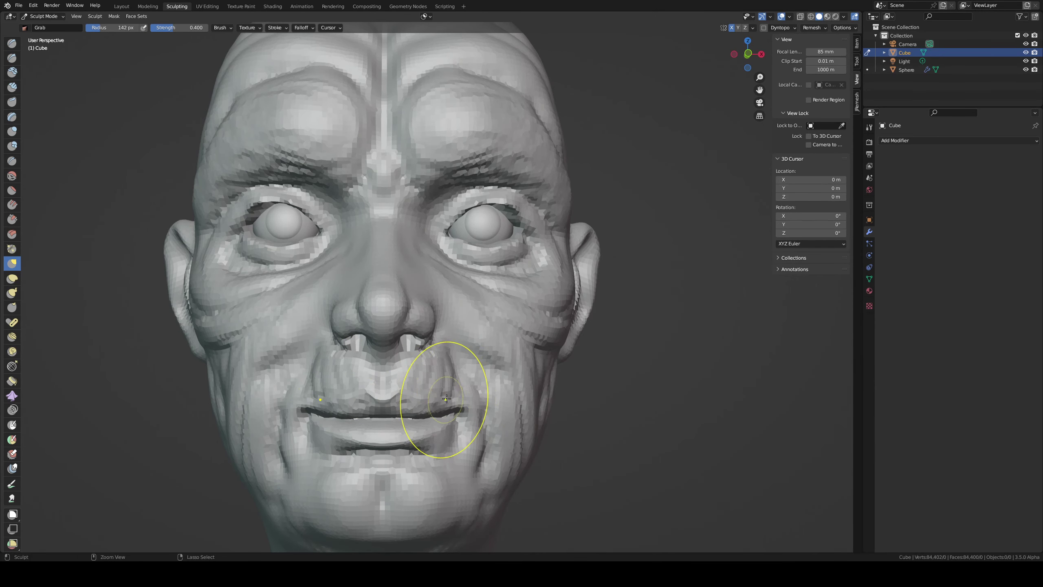
{"action": "middle_click_drag", "start_coordinate": [442, 396], "coordinate": [431, 396], "text": "ctrl"}
{"action": "mouse_move", "coordinate": [415, 378]}
{"action": "left_mouse_down"}
{"action": "mouse_move", "coordinate": [413, 367]}
{"action": "mouse_move", "coordinate": [449, 385]}
{"action": "left_mouse_up"}
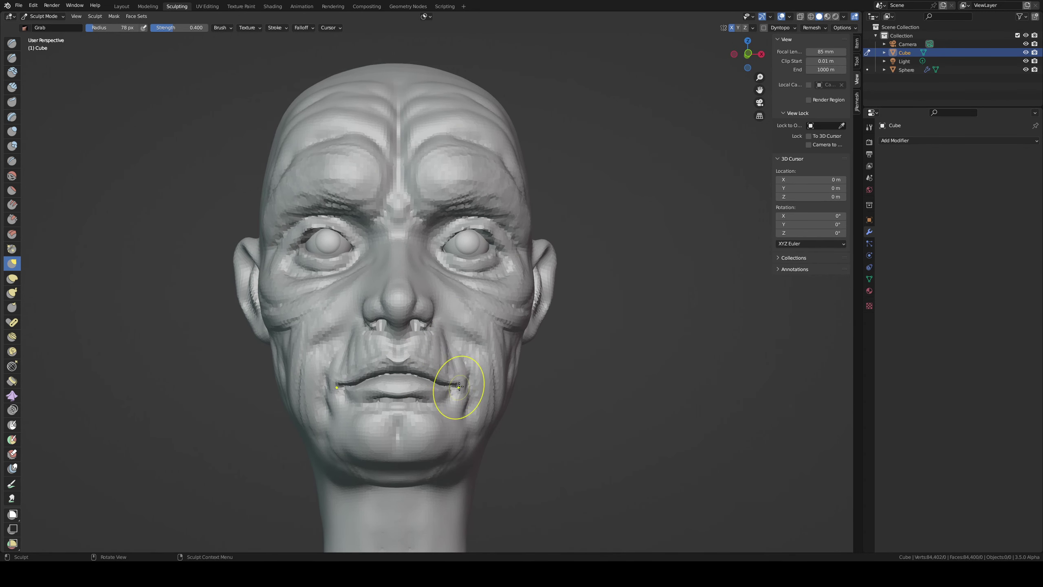
{"action": "middle_click_drag", "start_coordinate": [449, 384], "coordinate": [407, 344]}
{"action": "left_click_drag", "start_coordinate": [402, 355], "coordinate": [373, 354]}
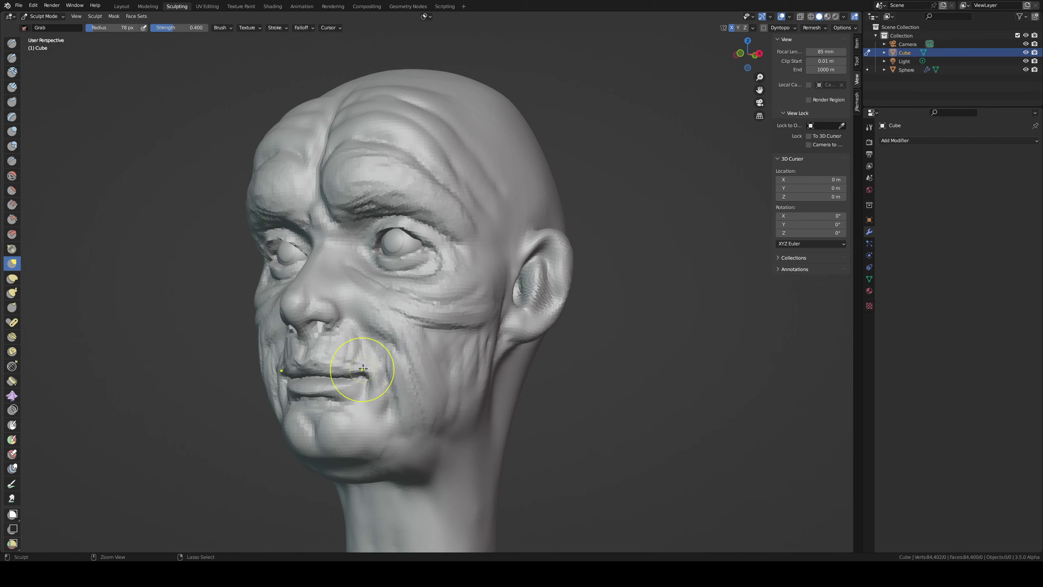
{"action": "mouse_move", "coordinate": [385, 357]}
{"action": "middle_mouse_down"}
{"action": "mouse_move", "coordinate": [432, 322]}
{"action": "mouse_move", "coordinate": [428, 291]}
{"action": "middle_mouse_up"}
- Shape the lips from the side and pull the lower lip and mouth corner from below
{"action": "key", "text": "bracketleft"}
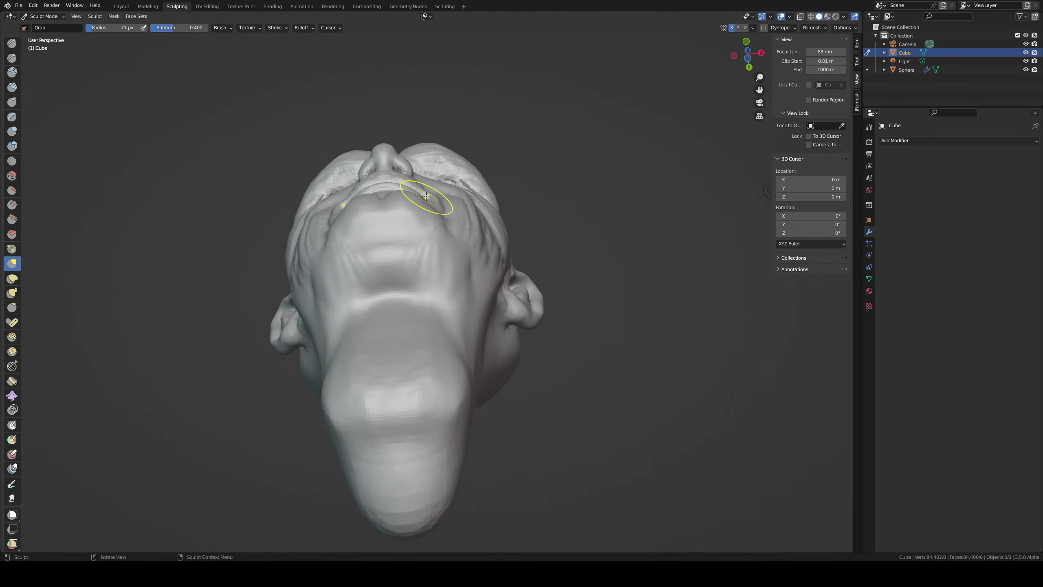
{"action": "middle_click_drag", "start_coordinate": [430, 196], "coordinate": [288, 427]}
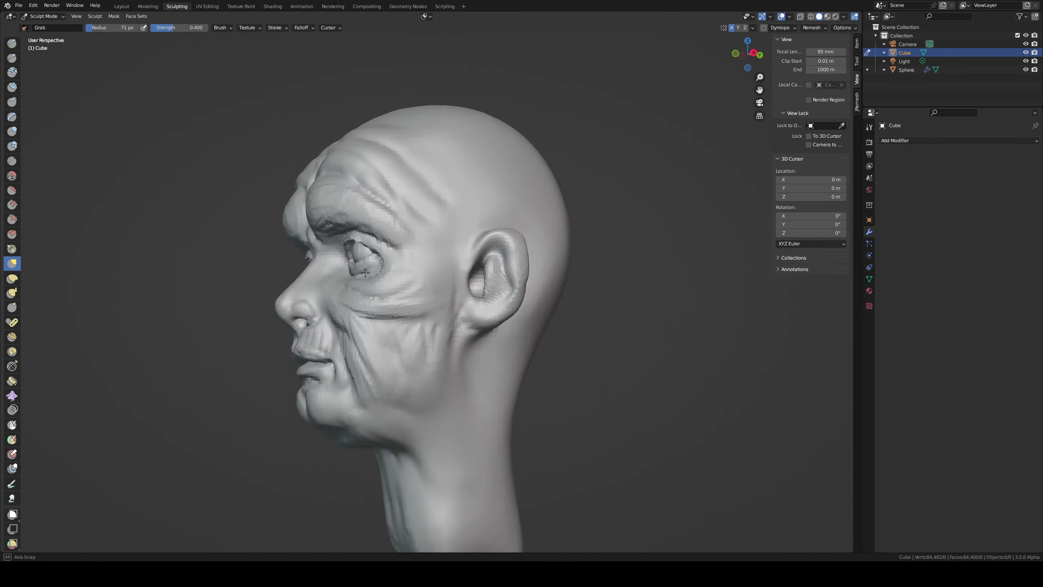
{"action": "left_click_drag", "start_coordinate": [291, 424], "coordinate": [298, 411]}
{"action": "key", "text": "KP_1"}
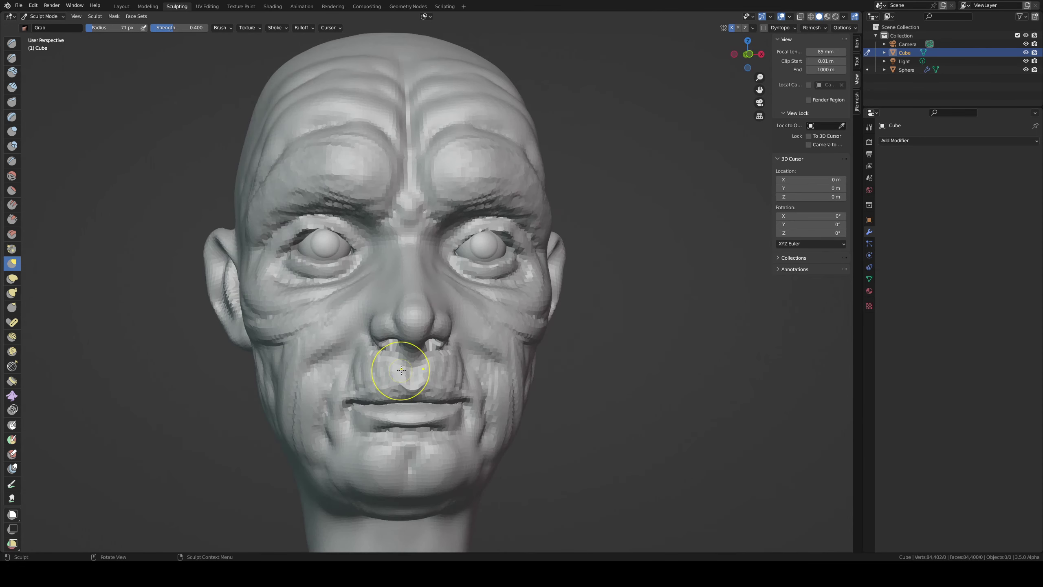
{"action": "key", "text": "f"}
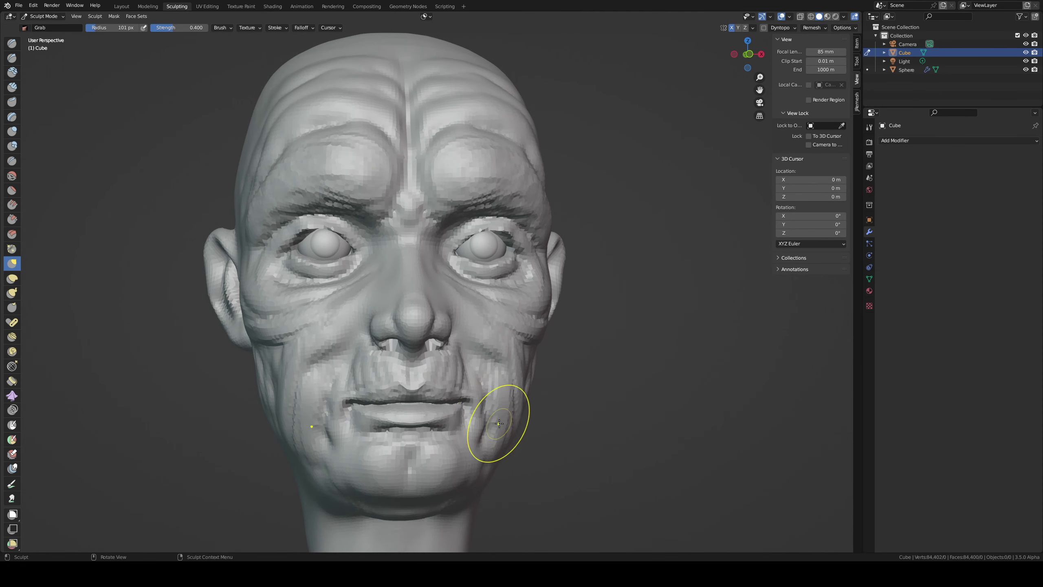
{"action": "left_click", "coordinate": [521, 423]}
{"action": "middle_click_drag", "start_coordinate": [522, 423], "coordinate": [465, 222]}
{"action": "key", "text": "f"}
{"action": "left_click", "coordinate": [501, 275]}
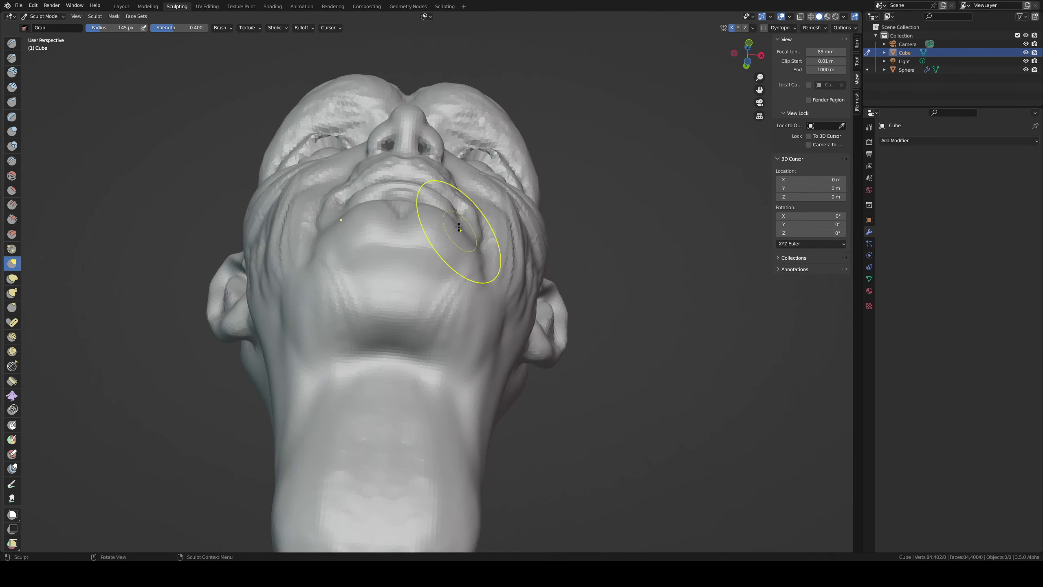
{"action": "mouse_move", "coordinate": [466, 222]}
{"action": "left_mouse_down"}
{"action": "mouse_move", "coordinate": [461, 190]}
{"action": "mouse_move", "coordinate": [461, 201]}
{"action": "left_mouse_up"}
- Resize the brush around 116 px while orbiting the face, then save the sculpt
{"action": "key", "text": "f"}
{"action": "left_click", "coordinate": [459, 201]}
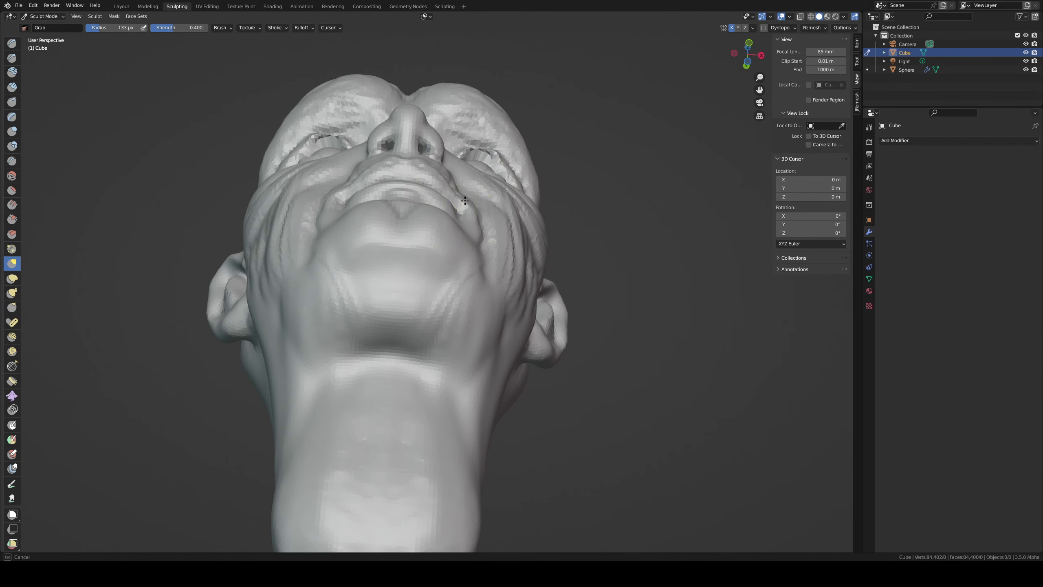
{"action": "middle_click_drag", "start_coordinate": [458, 201], "coordinate": [610, 392]}
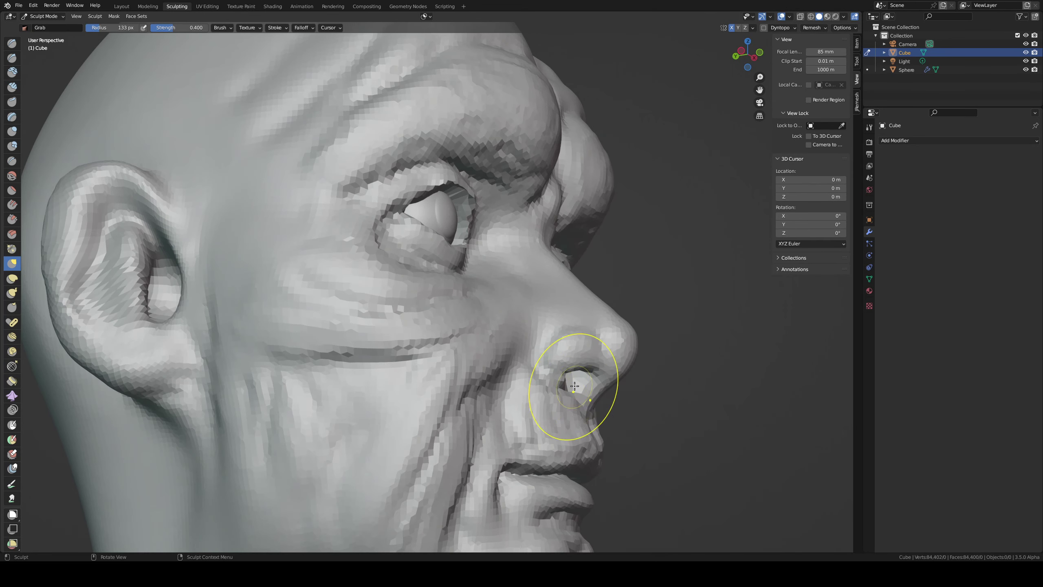
{"action": "mouse_move", "coordinate": [570, 400]}
{"action": "middle_mouse_down"}
{"action": "mouse_move", "coordinate": [485, 395]}
{"action": "mouse_move", "coordinate": [418, 327]}
{"action": "mouse_move", "coordinate": [523, 350]}
{"action": "mouse_move", "coordinate": [559, 316]}
{"action": "middle_mouse_up"}
{"action": "key", "text": "f"}
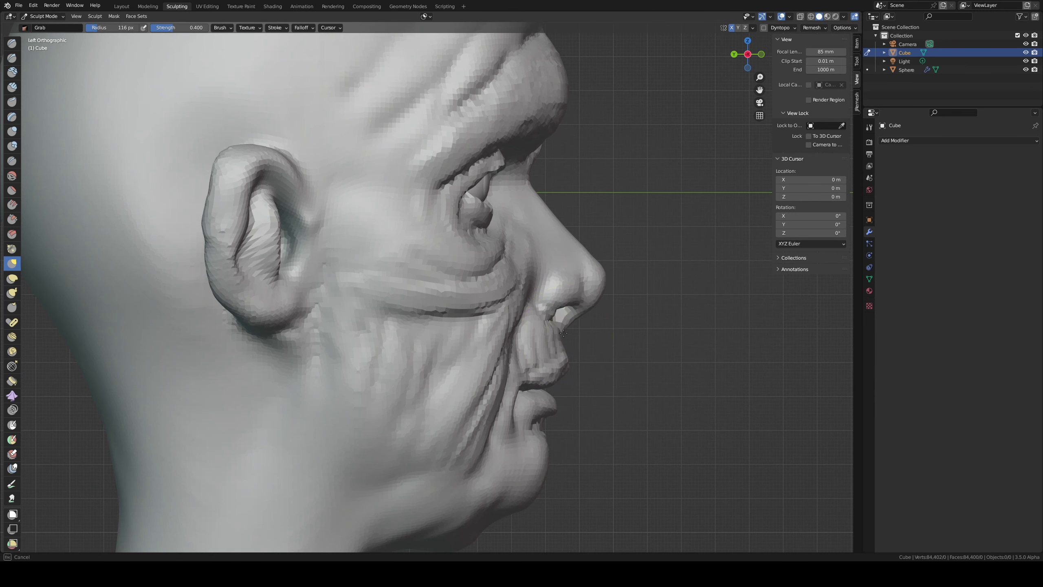
{"action": "left_click", "coordinate": [570, 333]}
{"action": "key", "text": "f"}
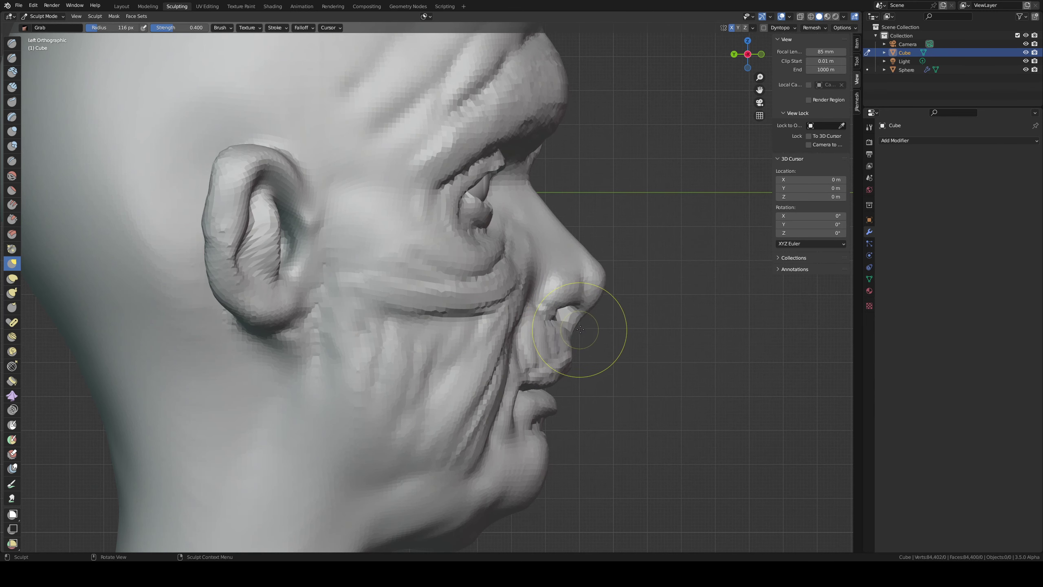
{"action": "left_click", "coordinate": [571, 323]}
{"action": "mouse_move", "coordinate": [540, 337]}
{"action": "middle_mouse_down"}
{"action": "mouse_move", "coordinate": [500, 303]}
{"action": "mouse_move", "coordinate": [443, 312]}
{"action": "mouse_move", "coordinate": [396, 337]}
{"action": "middle_mouse_up"}
{"action": "key", "text": "f"}
{"action": "left_click", "coordinate": [534, 296]}
{"action": "key", "text": "ctrl+s"}
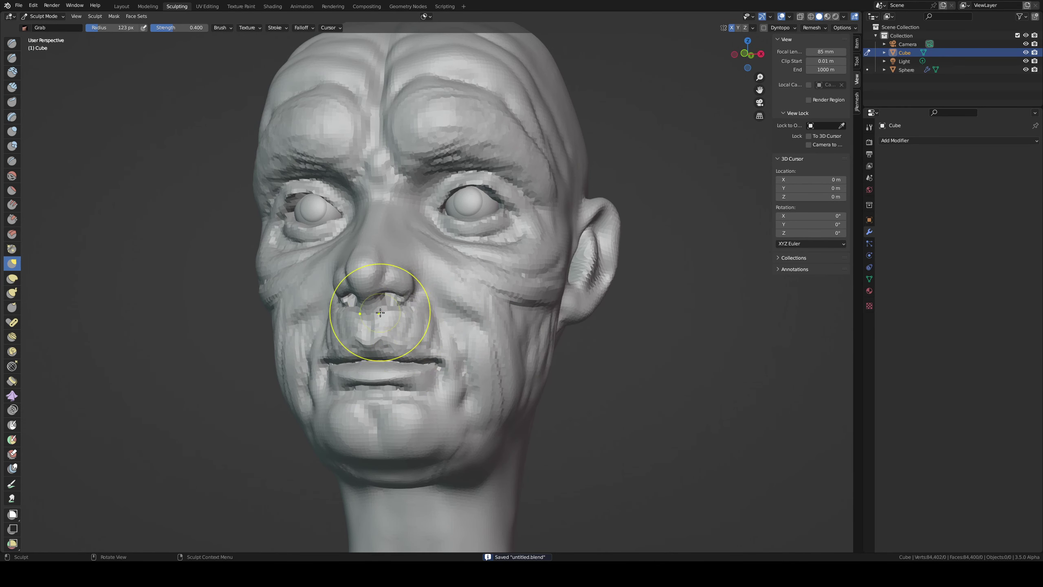
- Pull the cheek fold beside the mouth corner and build up the nose-to-mouth fold with clay
{"action": "key", "text": "shift+t"}
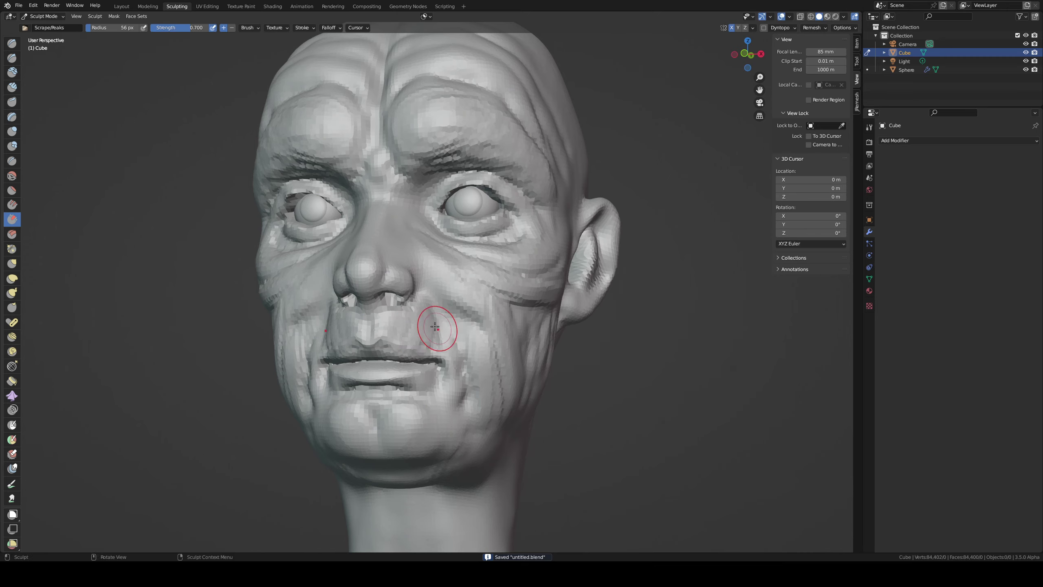
{"action": "middle_click_drag", "start_coordinate": [430, 327], "coordinate": [502, 303]}
{"action": "middle_click_drag", "start_coordinate": [438, 326], "coordinate": [477, 314]}
{"action": "key", "text": "g"}
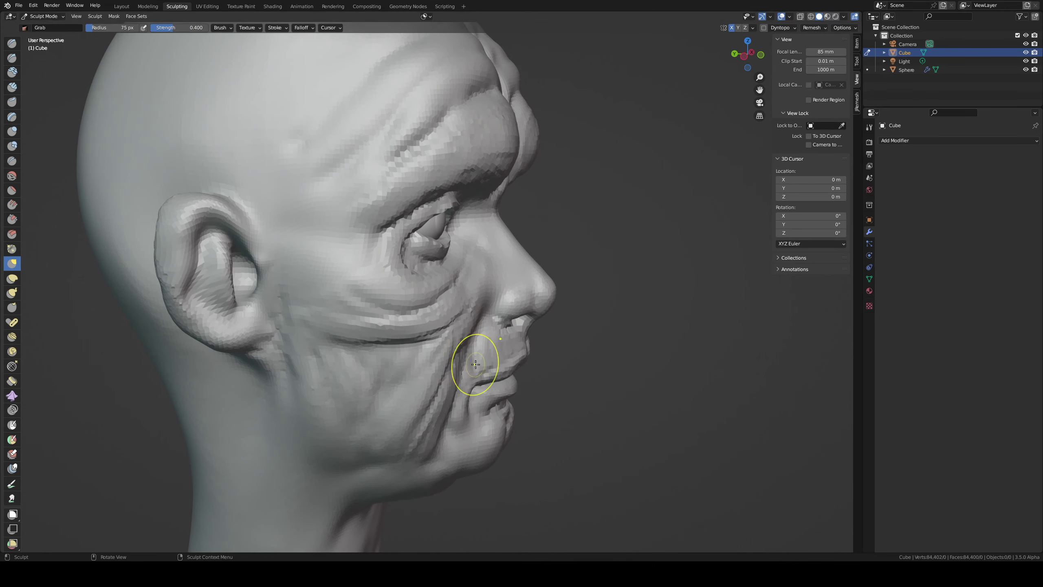
{"action": "left_click_drag", "start_coordinate": [477, 350], "coordinate": [442, 396]}
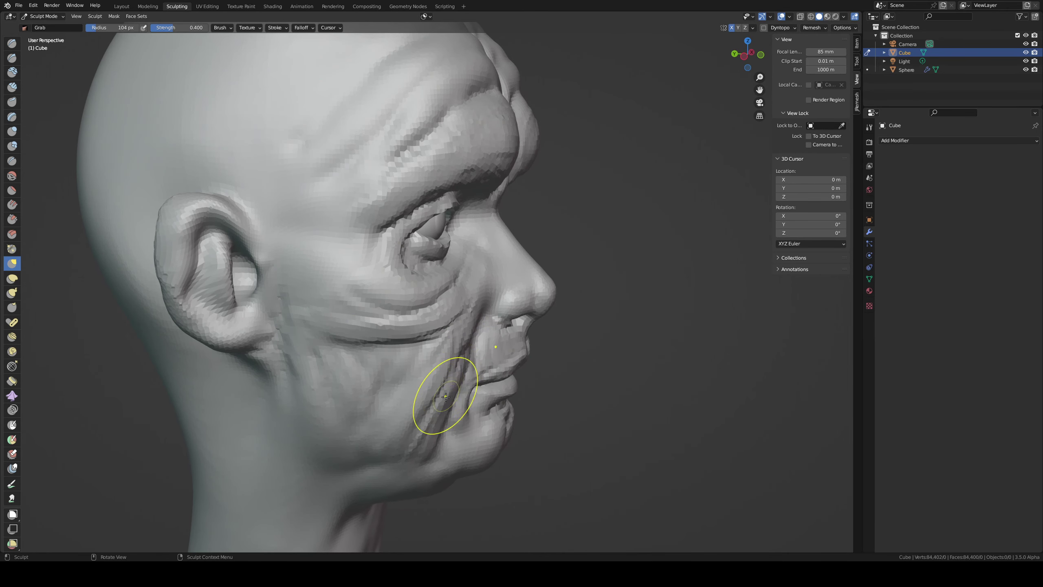
{"action": "middle_click_drag", "start_coordinate": [466, 348], "coordinate": [384, 291]}
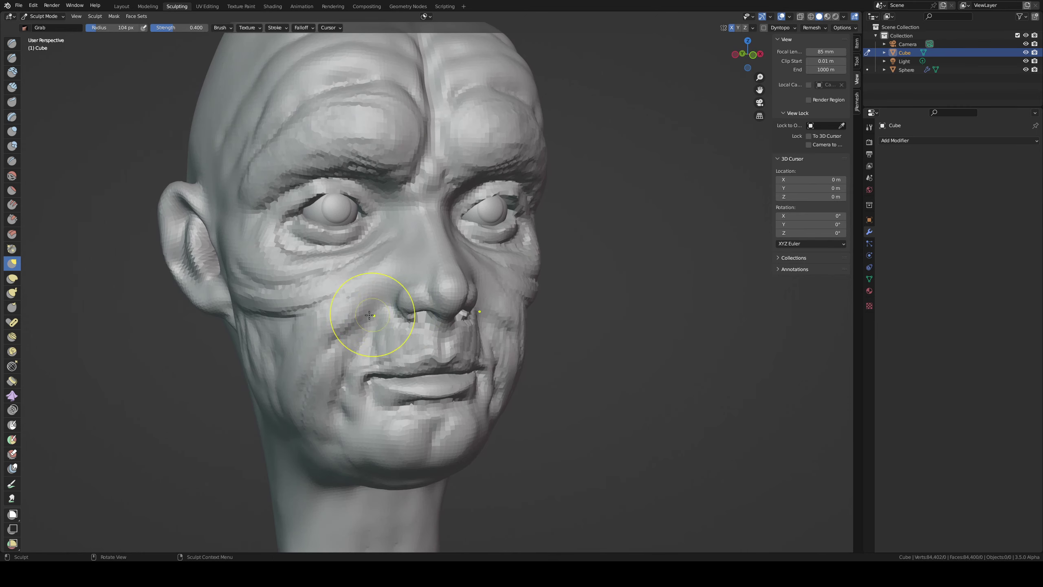
{"action": "key", "text": "c"}
{"action": "left_click_drag", "start_coordinate": [371, 303], "coordinate": [295, 433]}
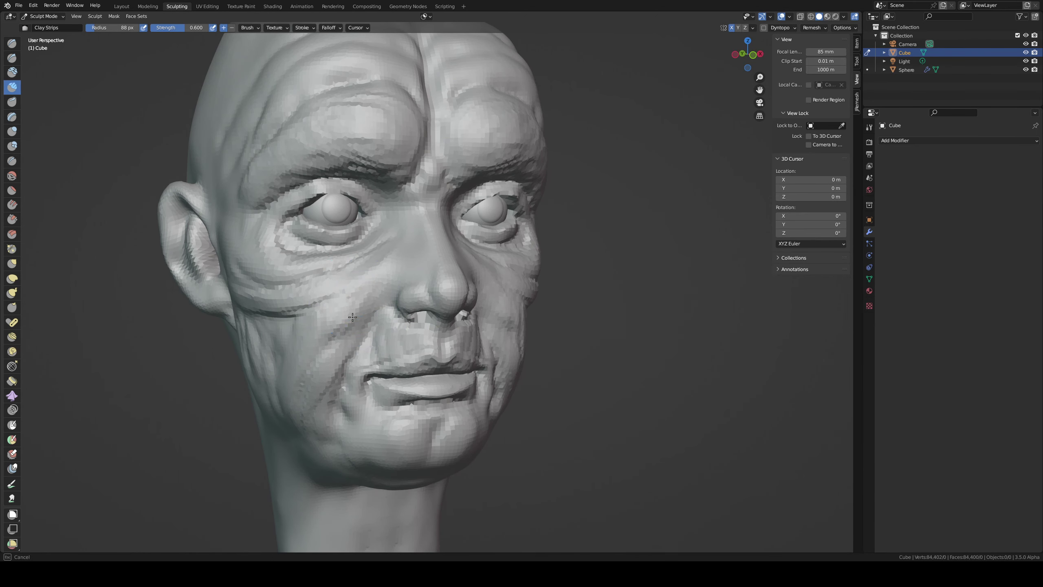
- Face the head front-on, switch to Draw Sharp and adjust its brush size
{"action": "mouse_move", "coordinate": [338, 336]}
{"action": "middle_mouse_down"}
{"action": "mouse_move", "coordinate": [431, 279]}
{"action": "mouse_move", "coordinate": [426, 294]}
{"action": "middle_mouse_up"}
{"action": "key", "text": "ctrl+s"}
{"action": "key", "text": "shift+x"}
{"action": "key", "text": "f"}
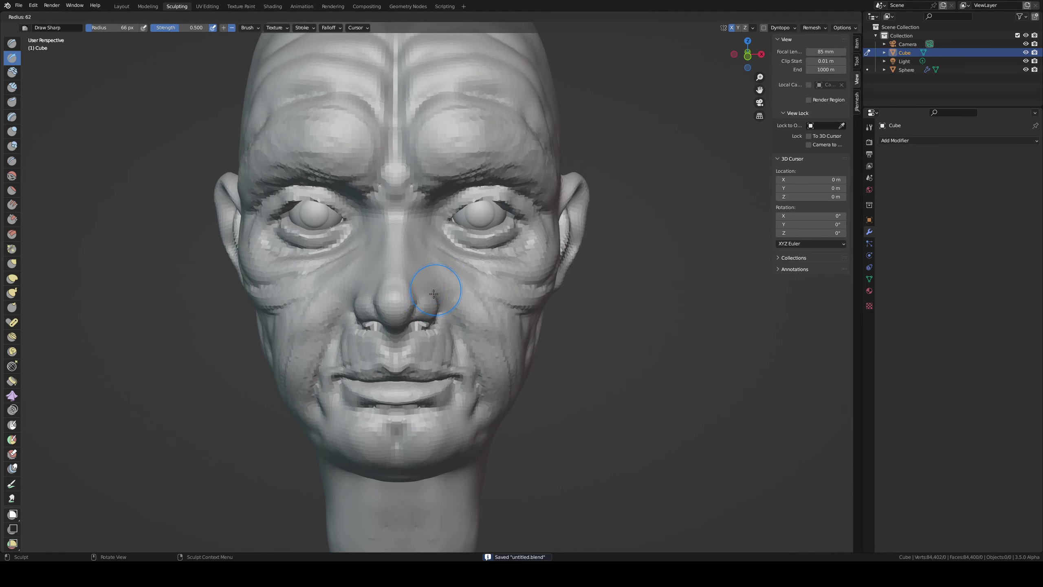
{"action": "left_click", "coordinate": [429, 290]}
{"action": "key", "text": "f"}
{"action": "left_click", "coordinate": [437, 276]}
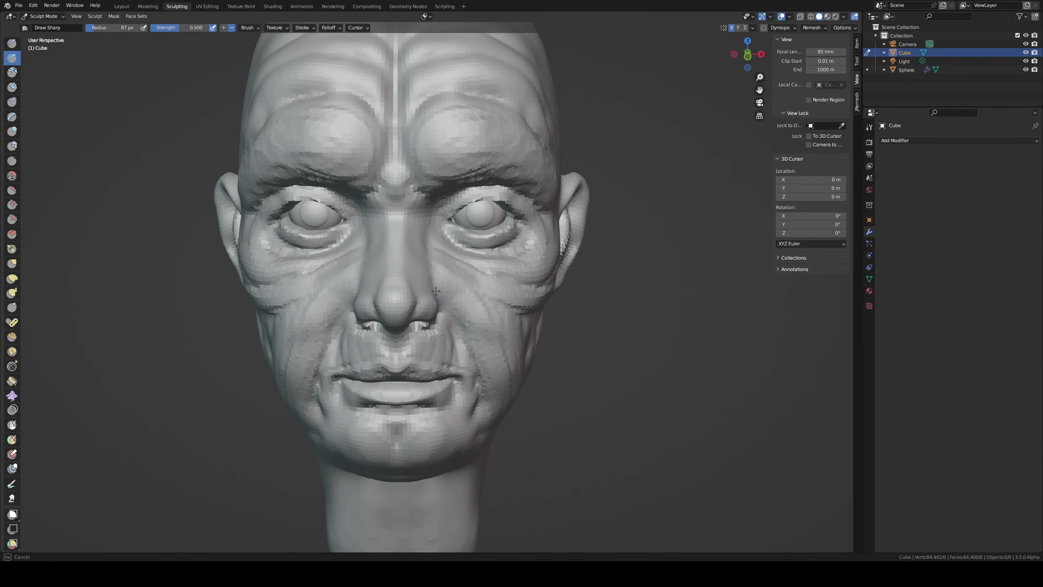
- Carve two fine creases under the eye on the cheek and save untitled.blend
{"action": "mouse_move", "coordinate": [435, 273]}
{"action": "middle_mouse_down"}
{"action": "mouse_move", "coordinate": [483, 242]}
{"action": "mouse_move", "coordinate": [448, 224]}
{"action": "mouse_move", "coordinate": [405, 292]}
{"action": "middle_mouse_up"}
{"action": "key", "text": "c"}
{"action": "key", "text": "x"}
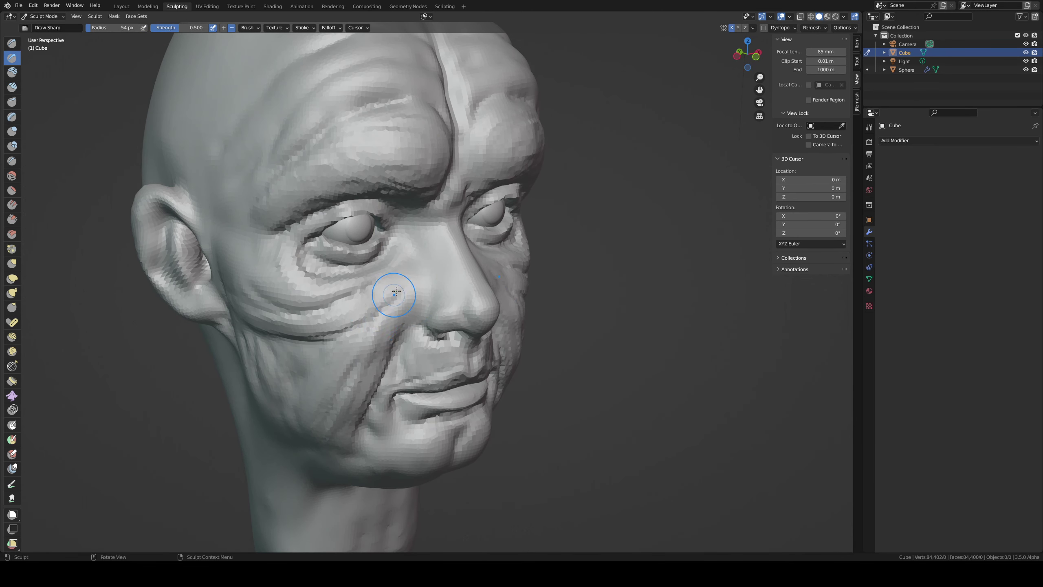
{"action": "left_click_drag", "start_coordinate": [401, 265], "coordinate": [354, 295]}
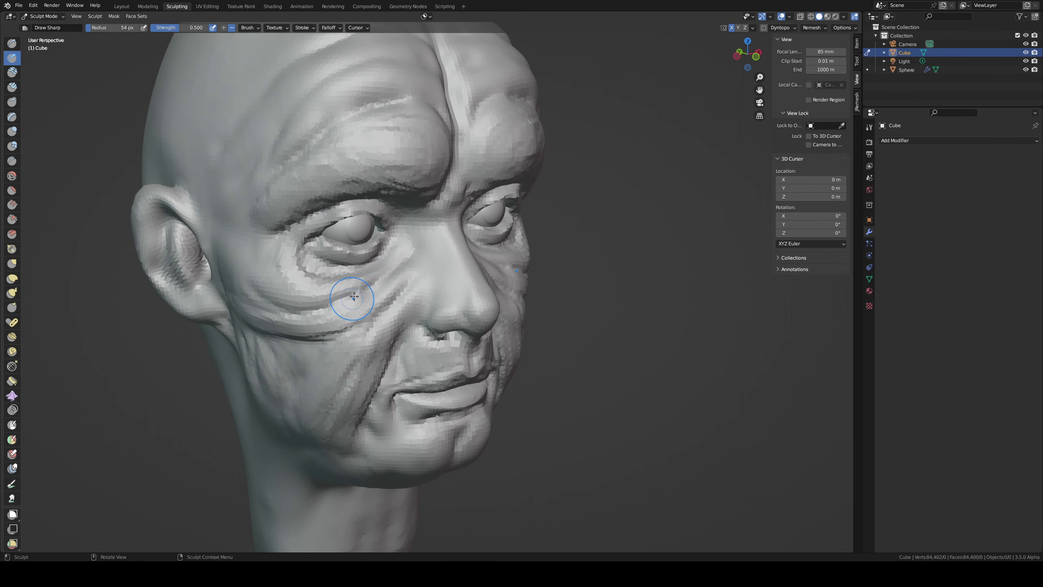
{"action": "left_click_drag", "start_coordinate": [402, 242], "coordinate": [392, 248], "text": "ctrl"}
{"action": "middle_click_drag", "start_coordinate": [409, 228], "coordinate": [353, 248]}
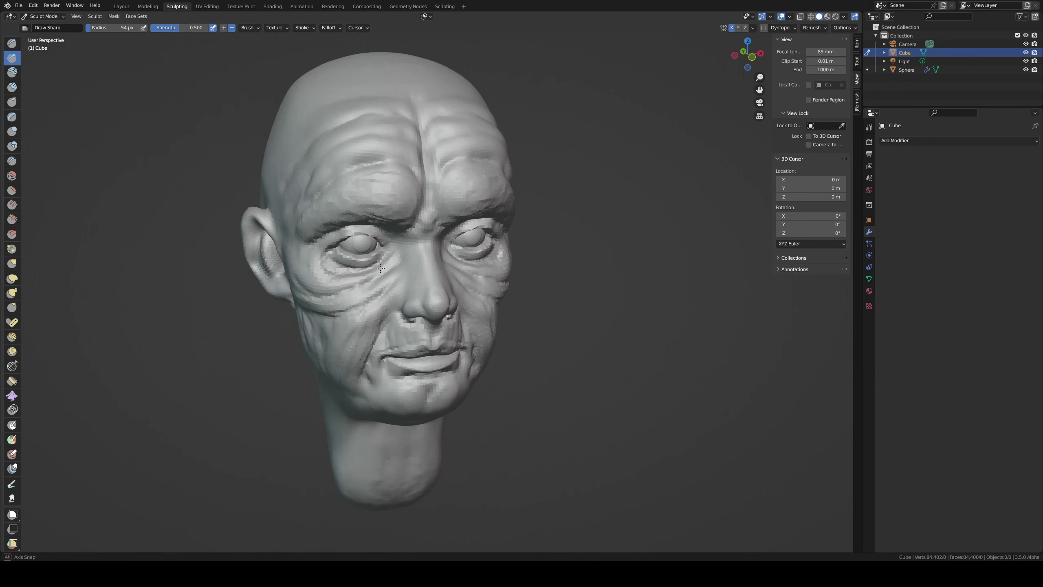
{"action": "key", "text": "ctrl+s"}
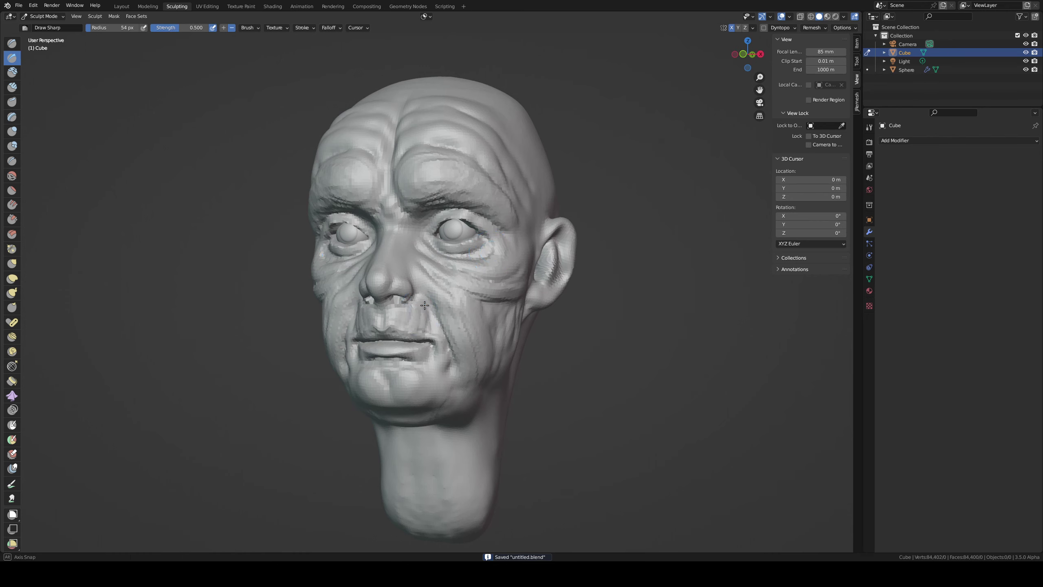
{"action": "middle_click_drag", "start_coordinate": [425, 305], "coordinate": [431, 310]}
- Voxel-remesh the head to about 381,000 vertices and zoom in on the face
{"action": "key", "text": "ctrl+r"}
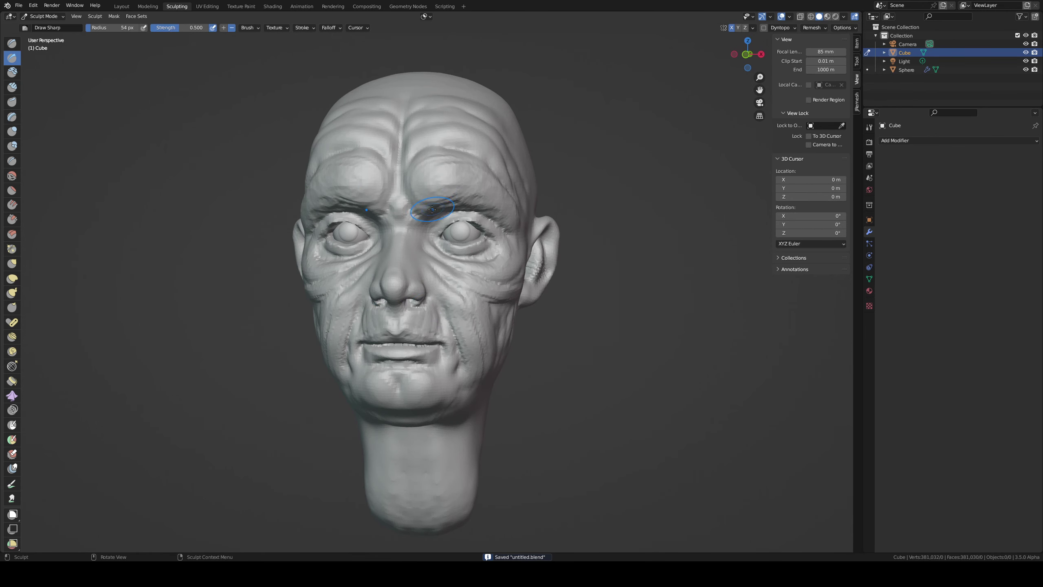
{"action": "middle_click_drag", "start_coordinate": [441, 205], "coordinate": [423, 151], "text": "ctrl"}
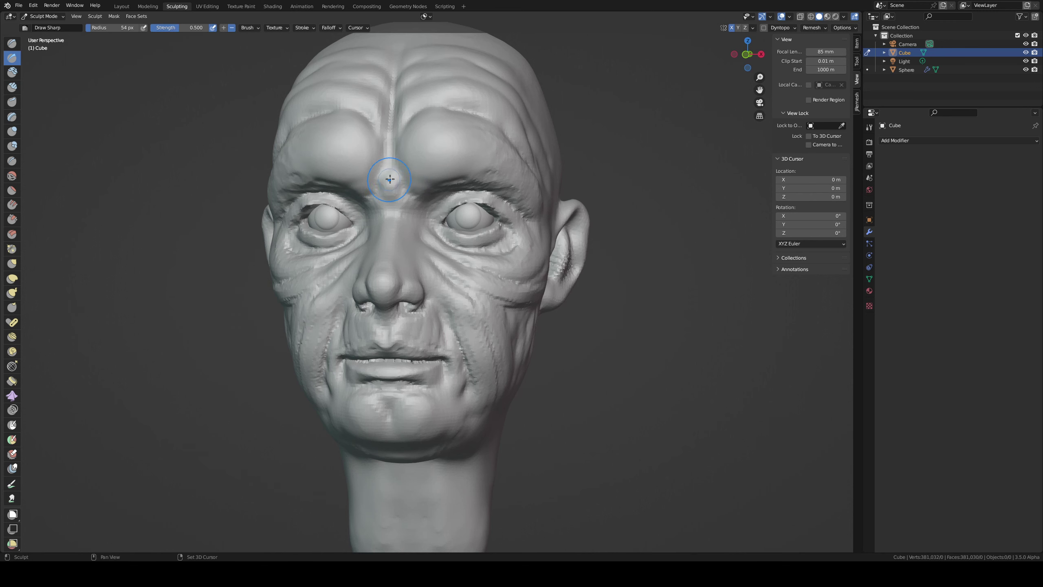
{"action": "key", "text": "c"}
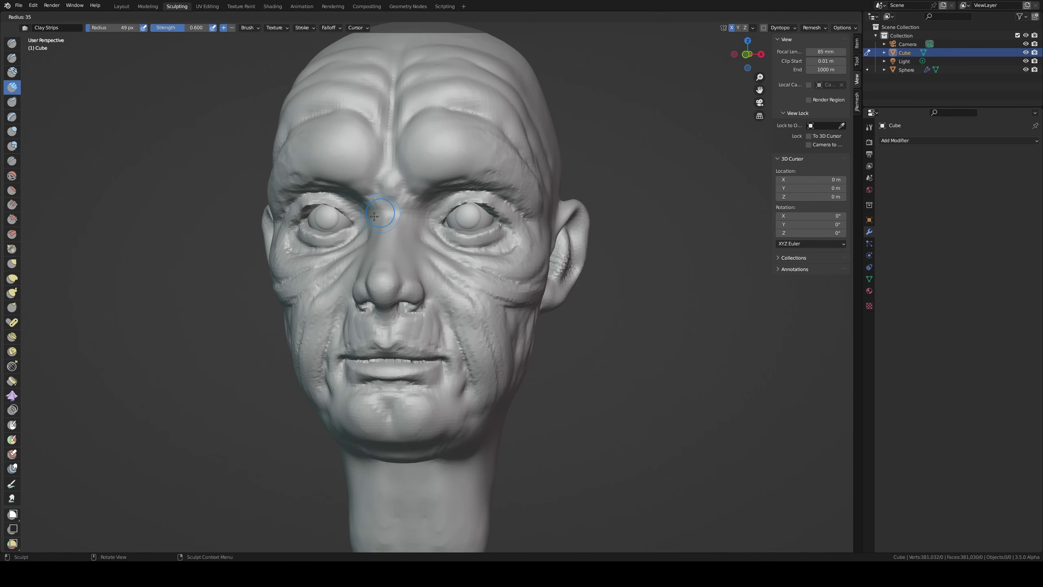
{"action": "key", "text": "ctrl+z"}
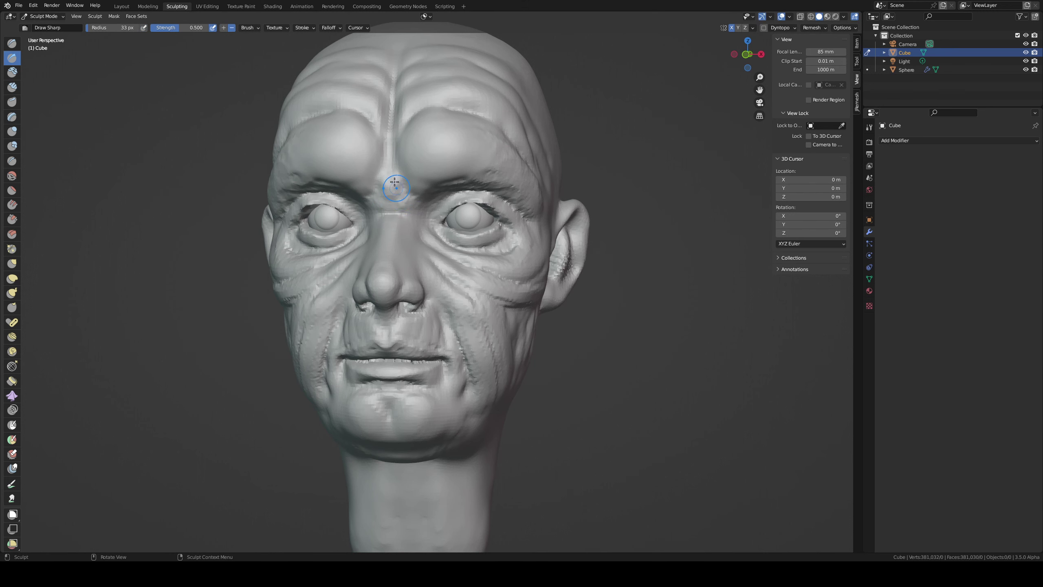
- Try Clay Strips strokes across the forehead, then undo them
{"action": "key", "text": "c"}
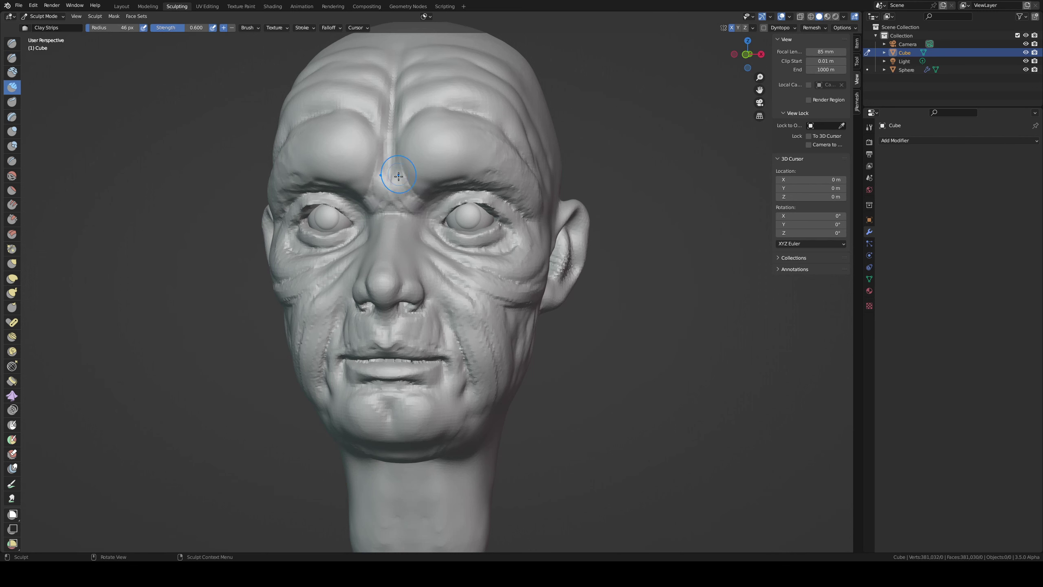
{"action": "left_click_drag", "start_coordinate": [409, 171], "coordinate": [490, 169]}
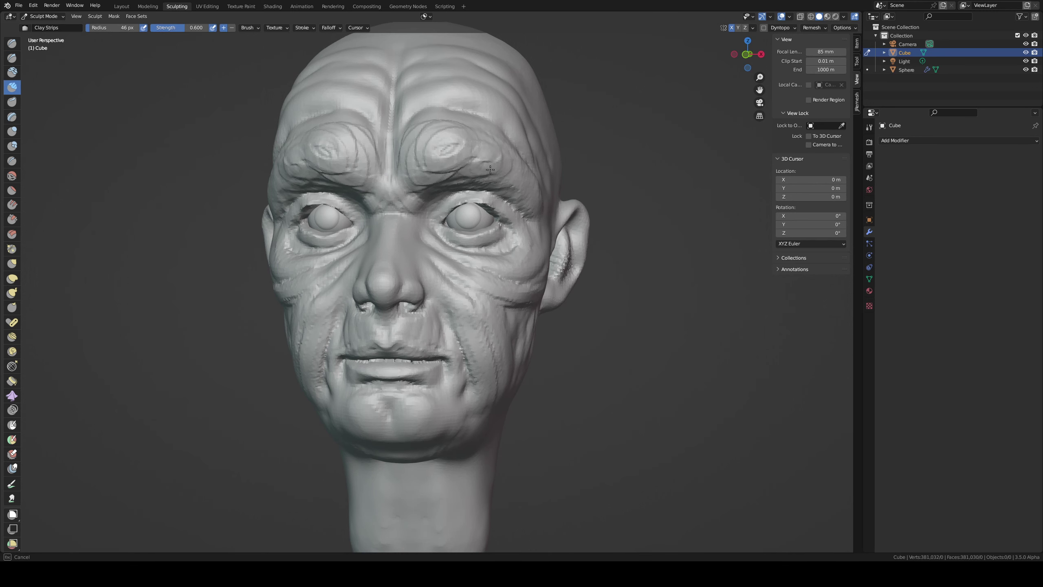
{"action": "middle_click_drag", "start_coordinate": [490, 170], "coordinate": [436, 126]}
{"action": "key", "text": "ctrl+z"}
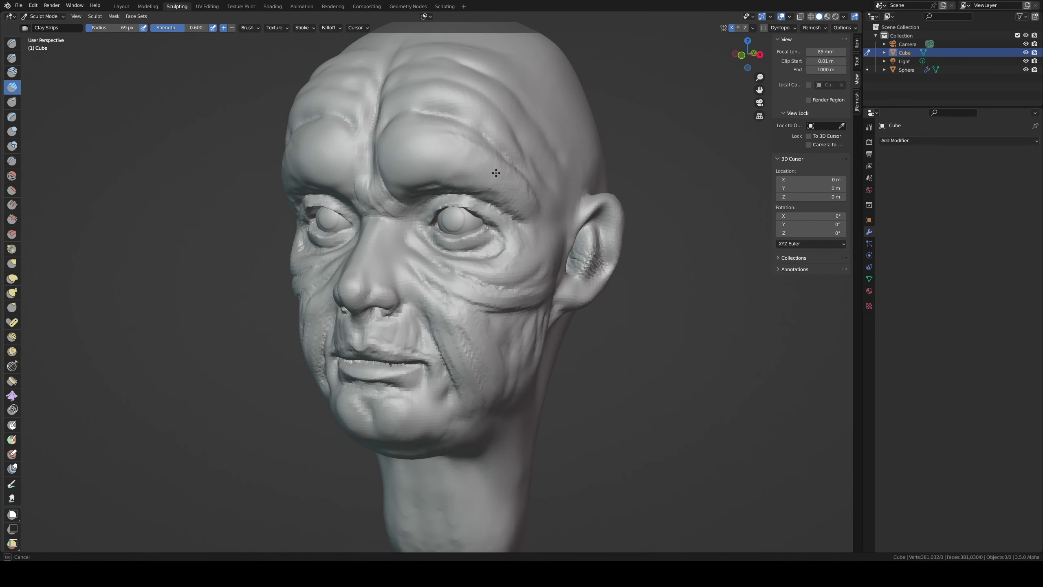
- Orbit and zoom to a close front view of the forehead
{"action": "middle_click_drag", "start_coordinate": [527, 191], "coordinate": [434, 212]}
{"action": "scroll", "coordinate": [433, 212], "scroll_direction": "down", "scroll_amount": 3}
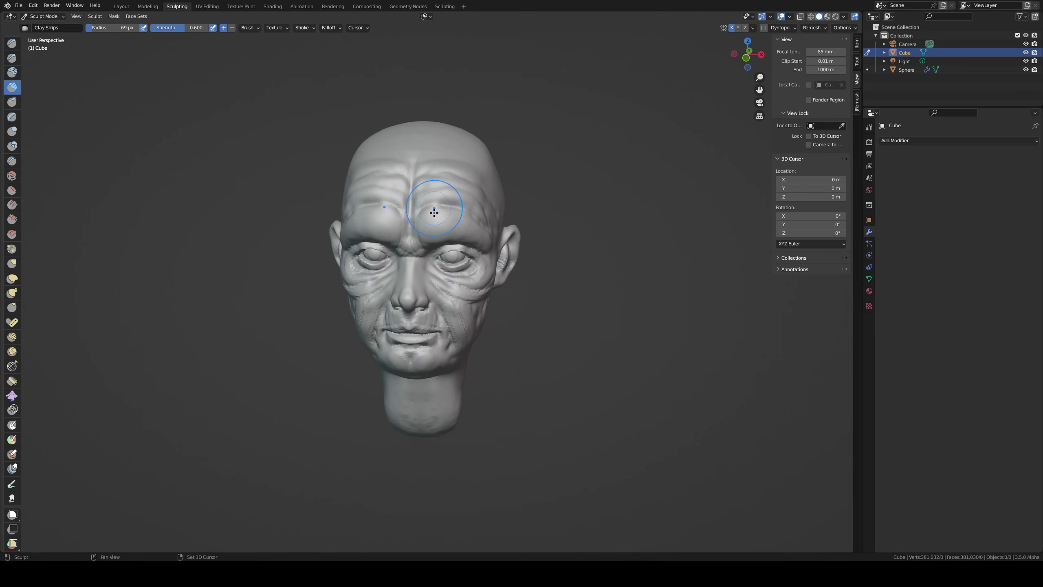
{"action": "middle_click_drag", "start_coordinate": [330, 212], "coordinate": [451, 151]}
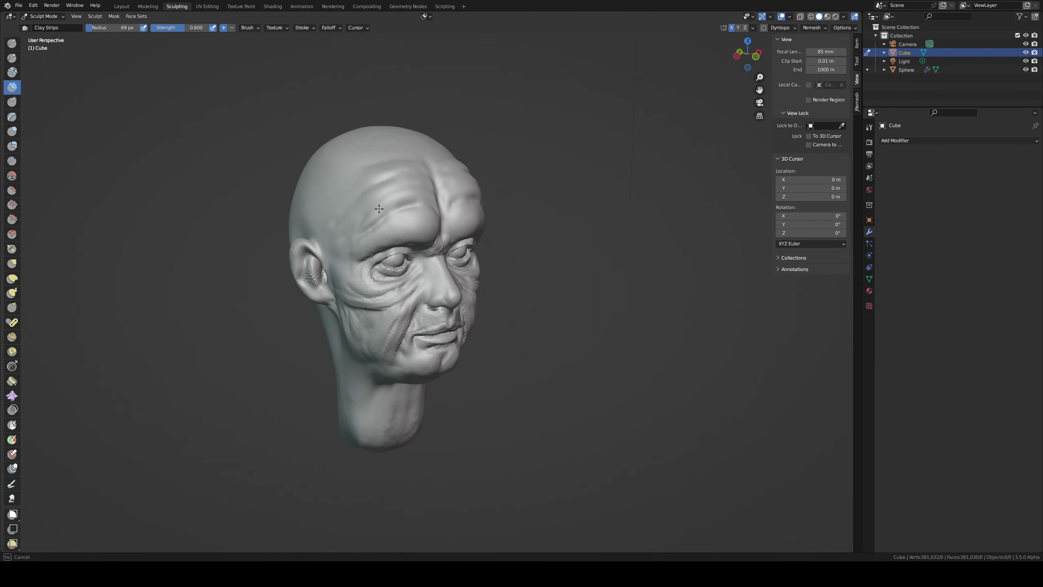
{"action": "middle_click_drag", "start_coordinate": [316, 235], "coordinate": [410, 185]}
{"action": "scroll", "coordinate": [453, 144], "scroll_direction": "up", "scroll_amount": 5}
{"action": "middle_click_drag", "start_coordinate": [454, 145], "coordinate": [531, 271]}
- Select Draw Sharp and check the head from front and three-quarter angles
{"action": "key", "text": "shift+x"}
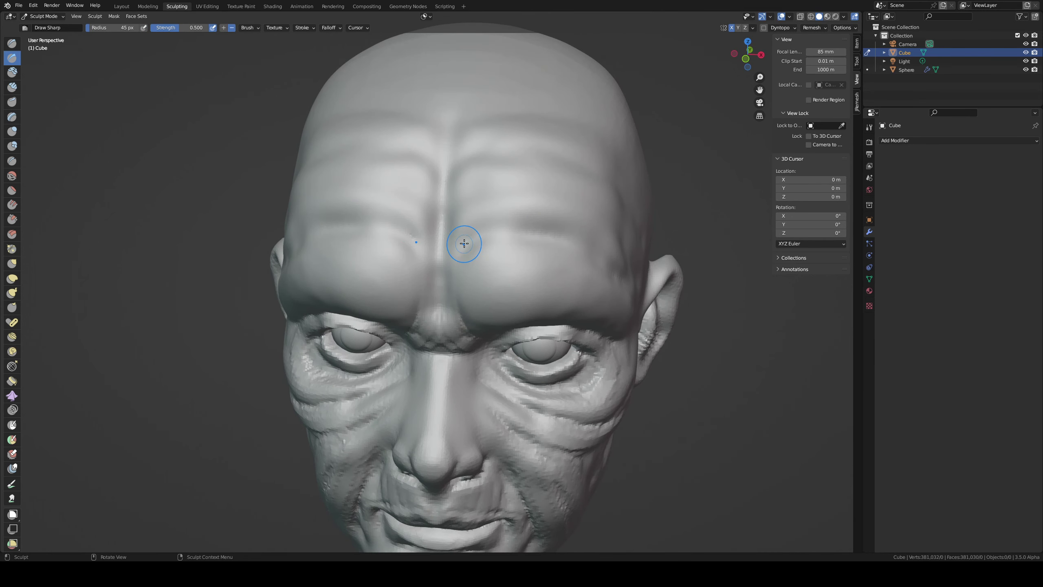
{"action": "middle_click_drag", "start_coordinate": [542, 233], "coordinate": [421, 193]}
{"action": "middle_click_drag", "start_coordinate": [356, 199], "coordinate": [443, 208]}
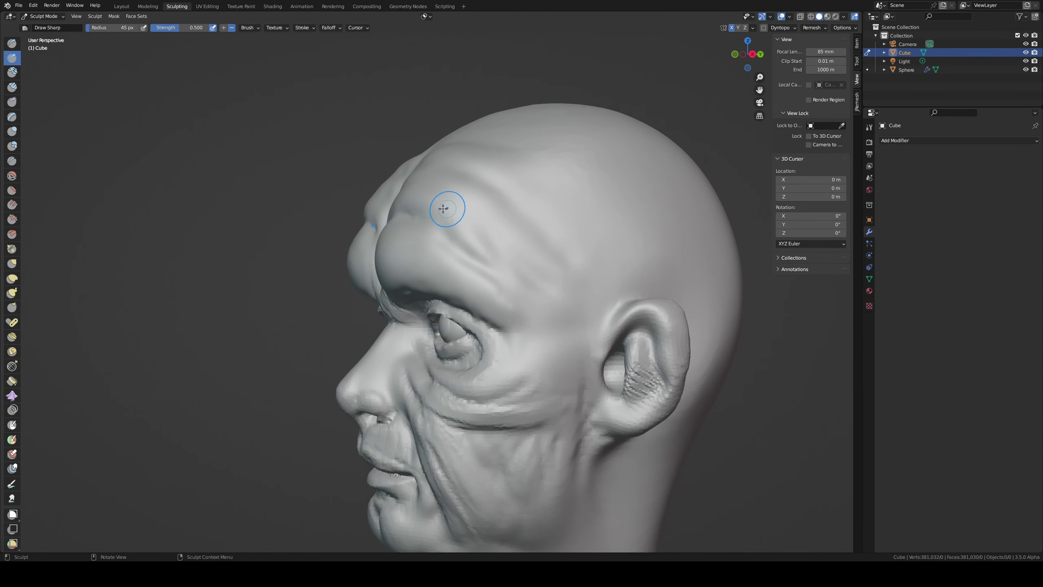
{"action": "middle_click_drag", "start_coordinate": [530, 267], "coordinate": [451, 215]}
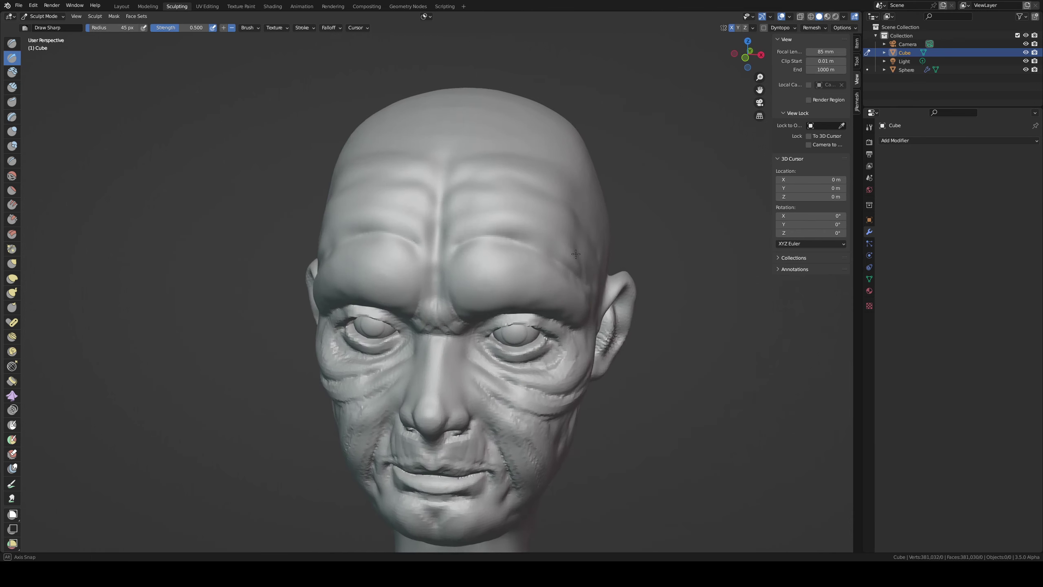
{"action": "middle_click_drag", "start_coordinate": [515, 202], "coordinate": [439, 210]}
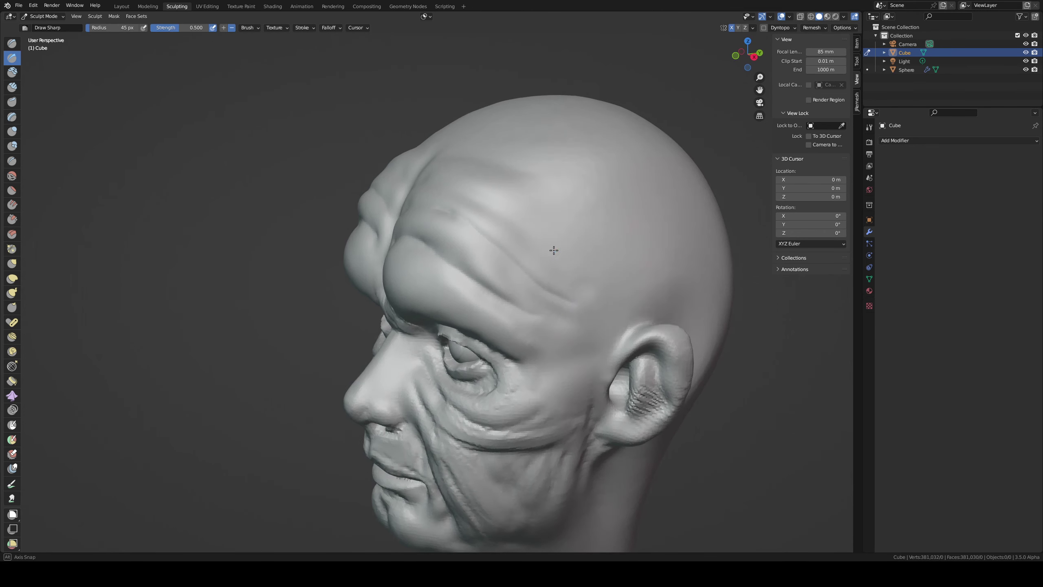
{"action": "middle_click_drag", "start_coordinate": [528, 289], "coordinate": [531, 205]}
{"action": "middle_click_drag", "start_coordinate": [566, 174], "coordinate": [459, 190]}
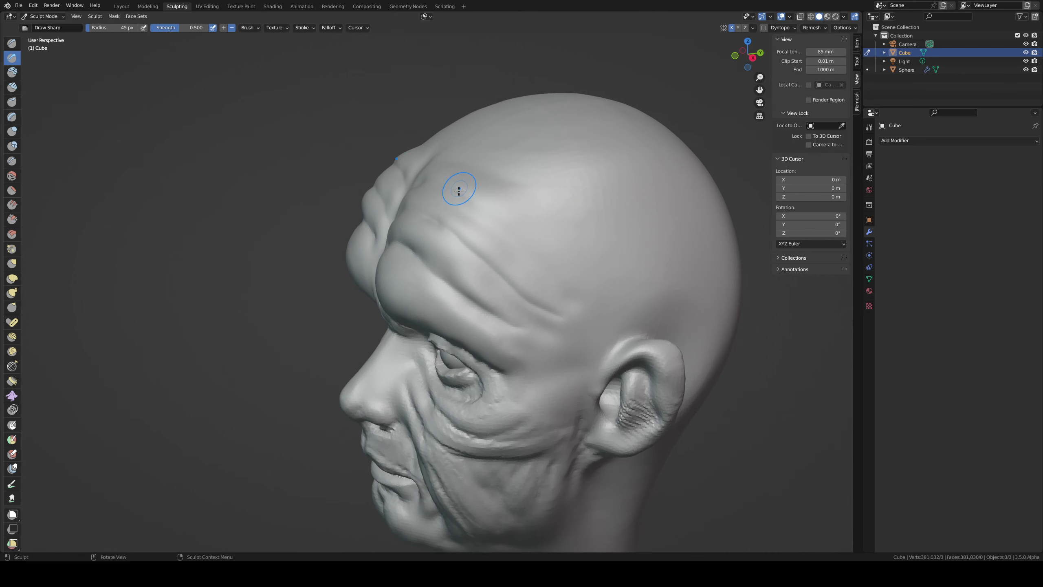
{"action": "middle_click_drag", "start_coordinate": [570, 240], "coordinate": [453, 157]}
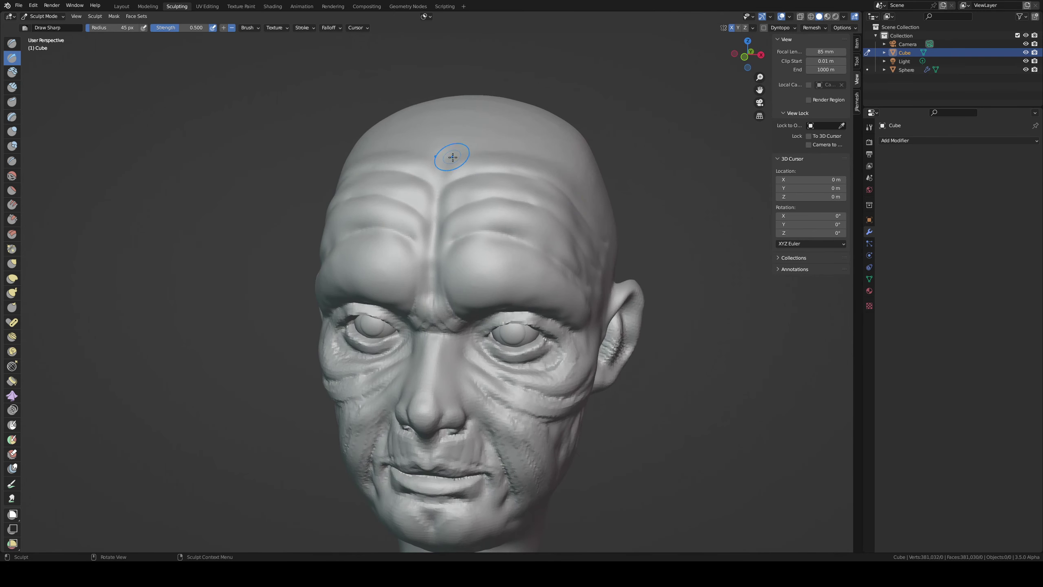
- Pinch the forehead creases tighter with the Pinch/Magnify brush
{"action": "key", "text": "p"}
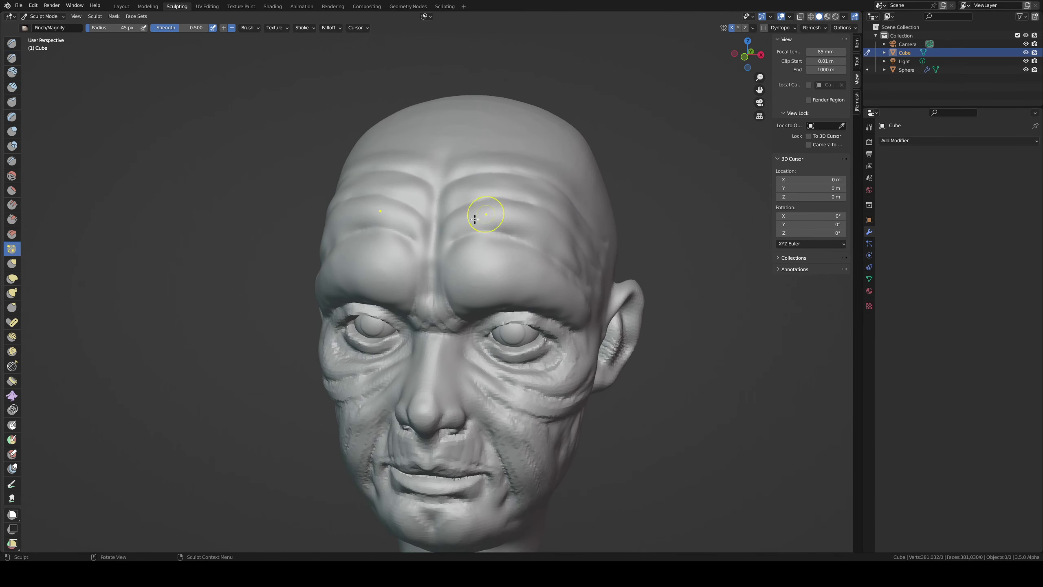
{"action": "left_click_drag", "start_coordinate": [466, 237], "coordinate": [496, 230]}
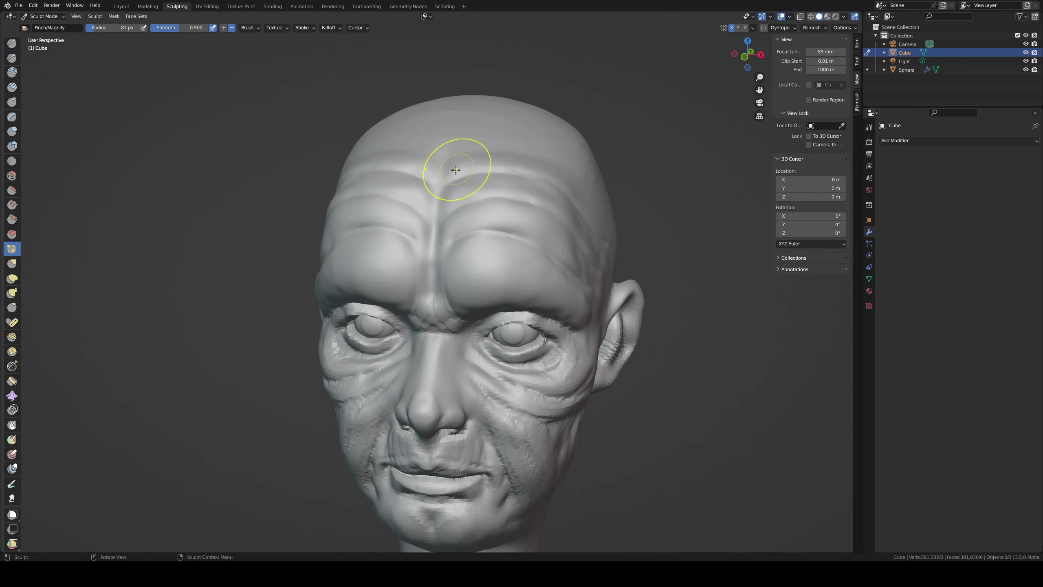
{"action": "left_click_drag", "start_coordinate": [458, 163], "coordinate": [545, 177]}
{"action": "middle_click_drag", "start_coordinate": [522, 163], "coordinate": [476, 197]}
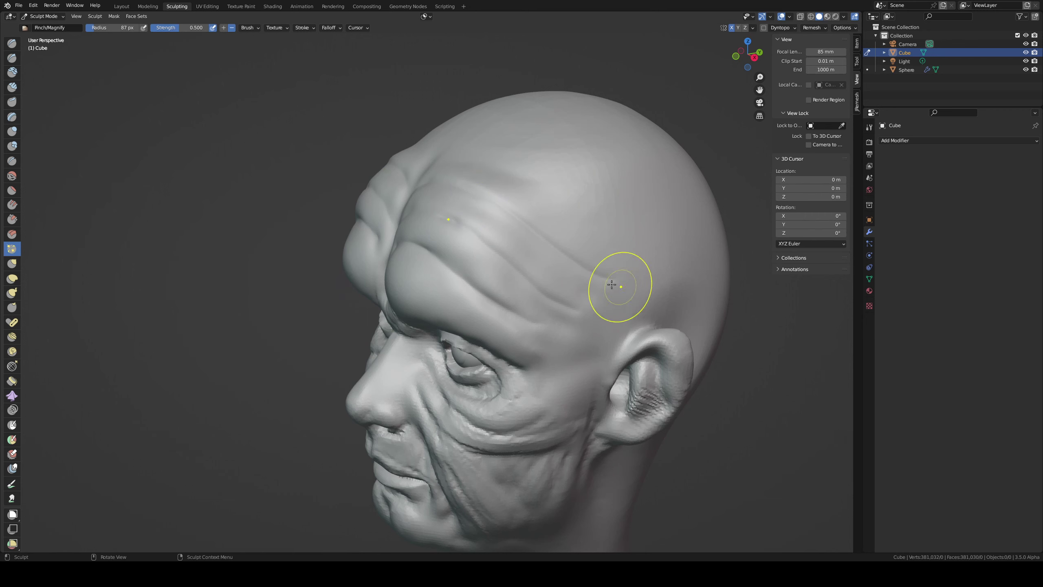
{"action": "left_click_drag", "start_coordinate": [619, 287], "coordinate": [525, 271]}
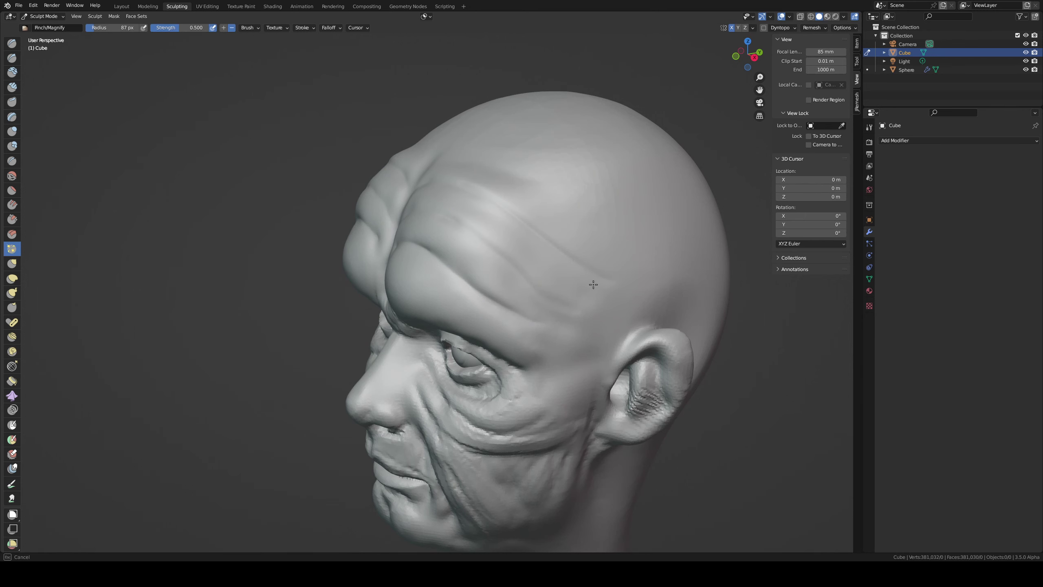
{"action": "middle_click_drag", "start_coordinate": [599, 298], "coordinate": [575, 233]}
- Switch to Inflate/Deflate at a 142 px radius and view the head's left side
{"action": "key", "text": "i"}
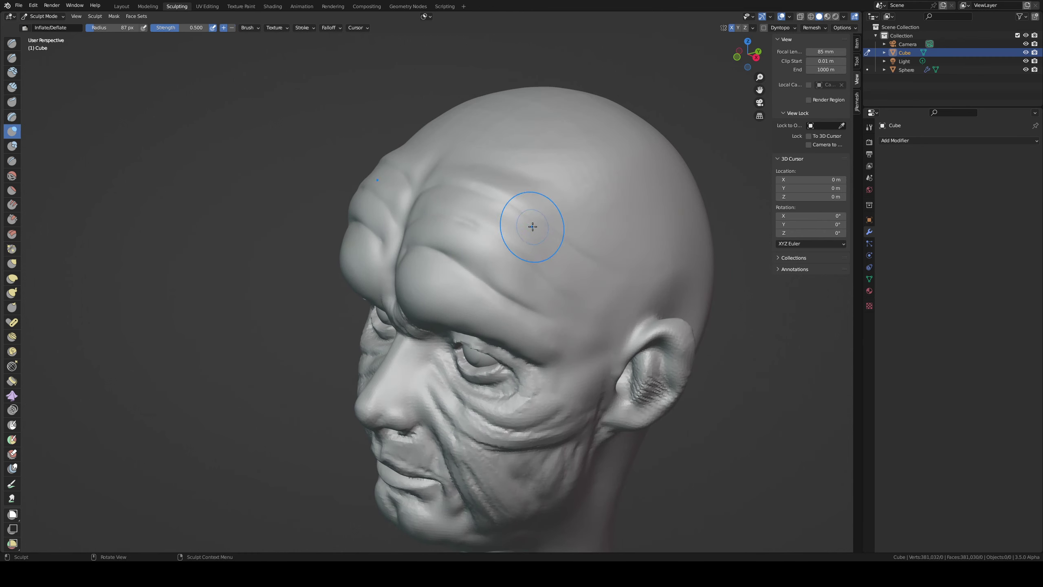
{"action": "key", "text": "f"}
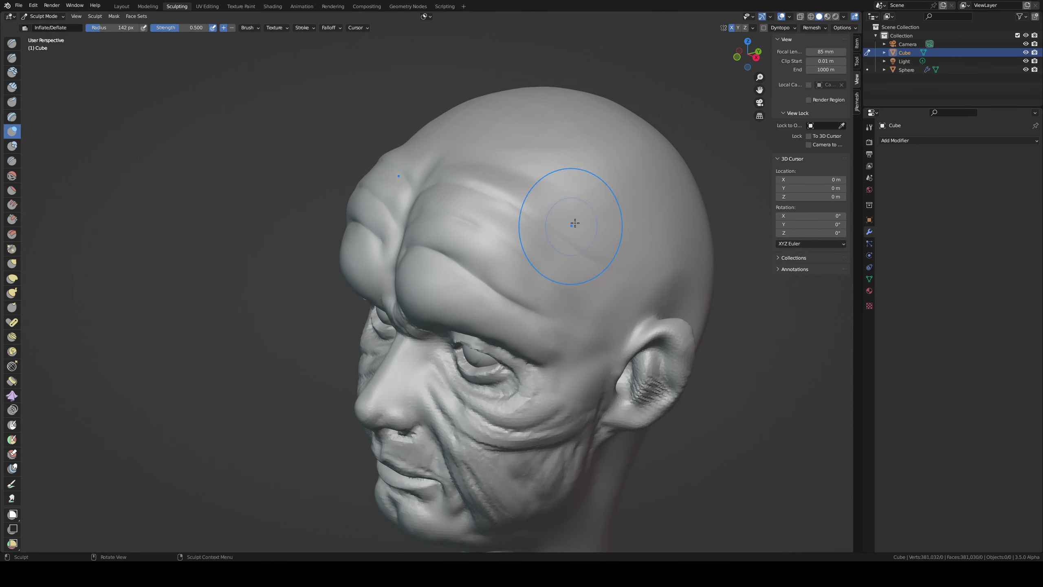
{"action": "middle_click_drag", "start_coordinate": [559, 209], "coordinate": [531, 198]}
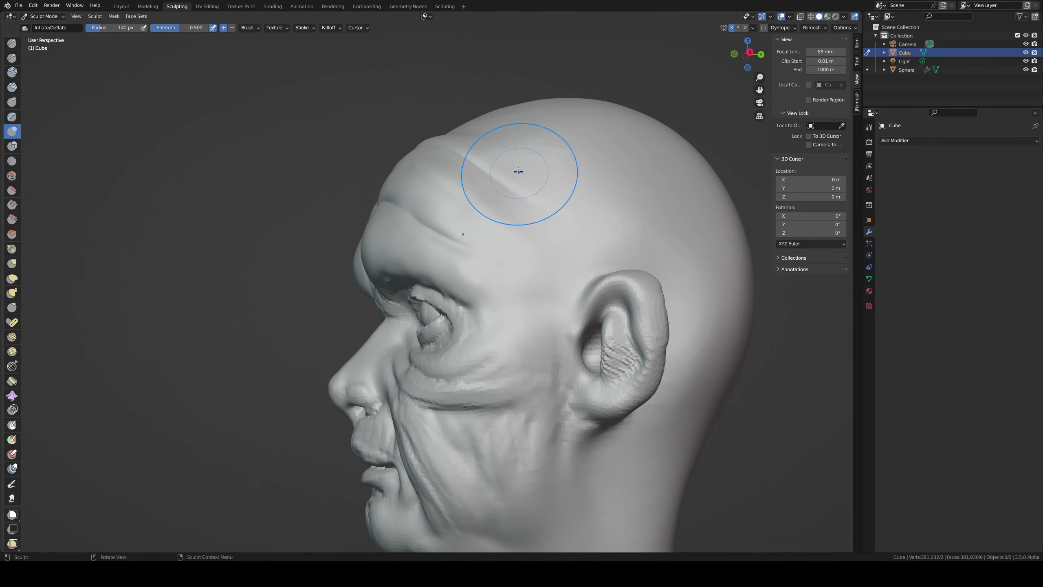
{"action": "scroll", "coordinate": [512, 185], "scroll_direction": "down", "scroll_amount": 5}
- Snap to a side view and try Grab and Inflate while framing the head
{"action": "key", "text": "KP_3"}
{"action": "key", "text": "g"}
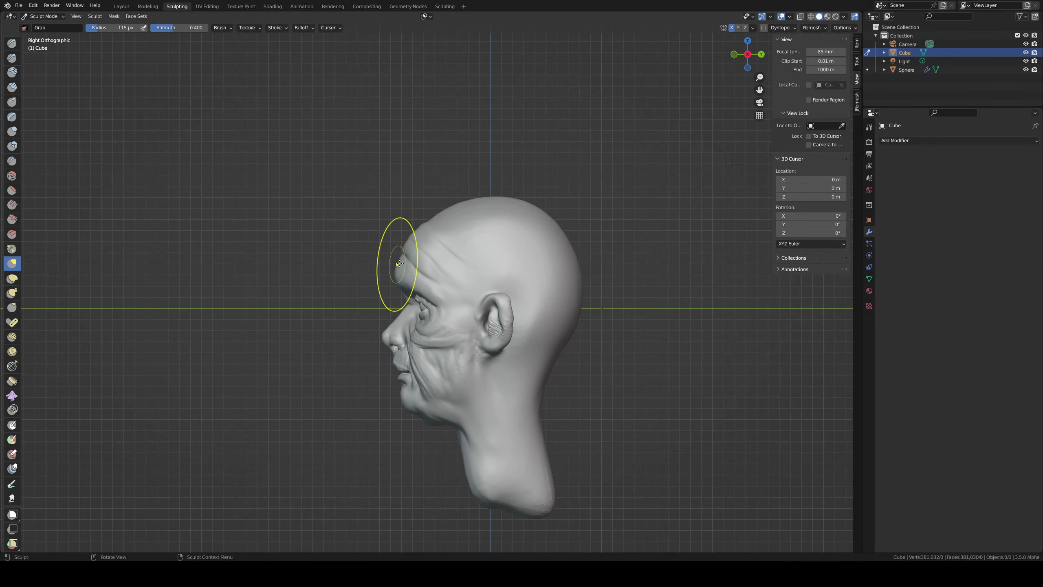
{"action": "key", "text": "i"}
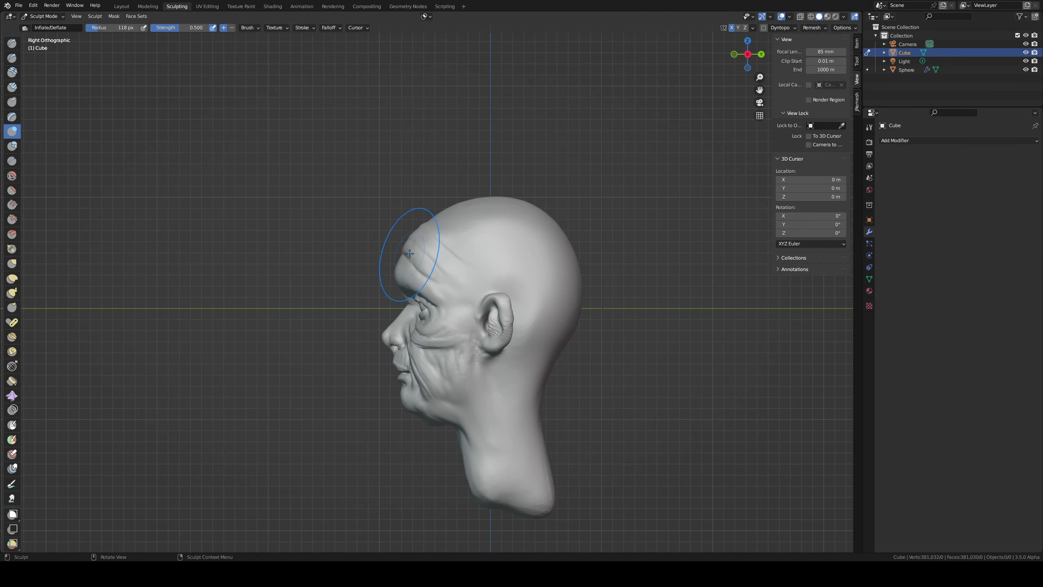
{"action": "mouse_move", "coordinate": [410, 255]}
{"action": "middle_mouse_down"}
{"action": "mouse_move", "coordinate": [508, 245]}
{"action": "mouse_move", "coordinate": [494, 266]}
{"action": "middle_mouse_up"}
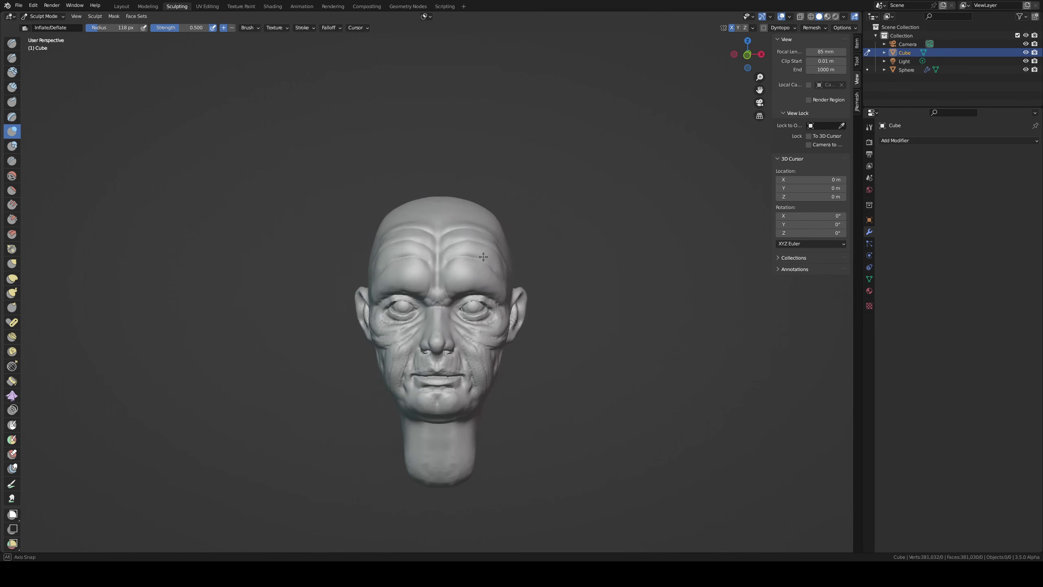
{"action": "key", "text": "g"}
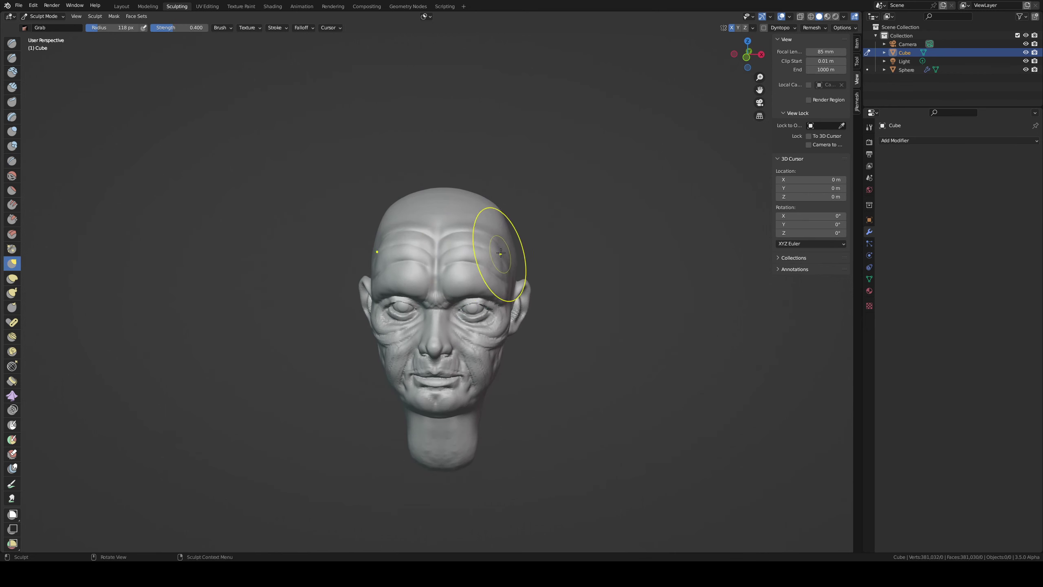
{"action": "mouse_move", "coordinate": [492, 246]}
{"action": "middle_mouse_down"}
{"action": "mouse_move", "coordinate": [434, 226]}
{"action": "mouse_move", "coordinate": [465, 221]}
{"action": "mouse_move", "coordinate": [499, 268]}
{"action": "middle_mouse_up"}
{"action": "scroll", "coordinate": [466, 221], "scroll_direction": "up", "scroll_amount": 3}
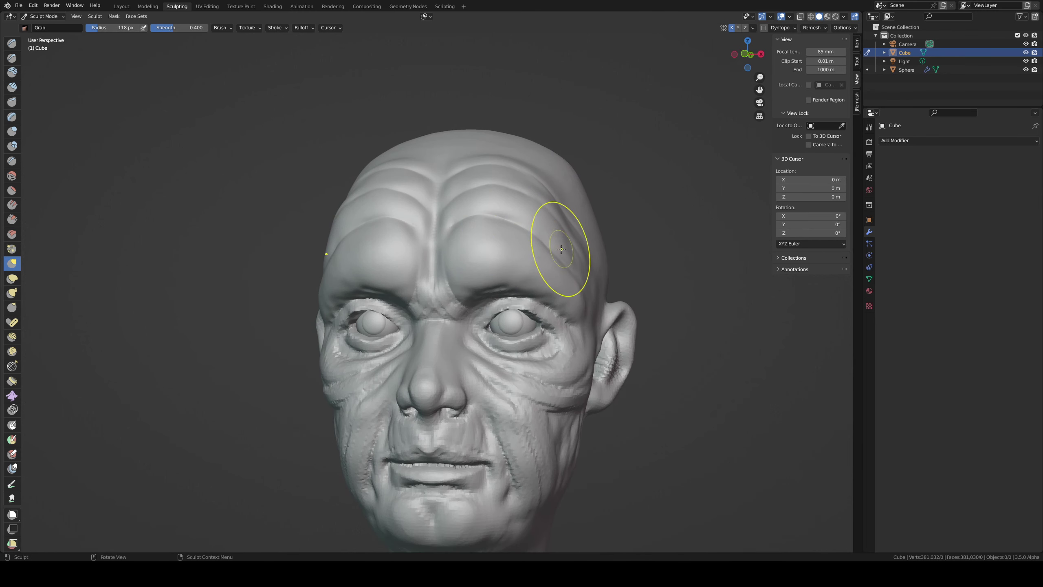
{"action": "scroll", "coordinate": [533, 283], "scroll_direction": "up", "scroll_amount": 2}
- Carve a sharp groove up the forehead midline with Draw Sharp at 49 px
{"action": "key", "text": "f"}
{"action": "left_click", "coordinate": [486, 294]}
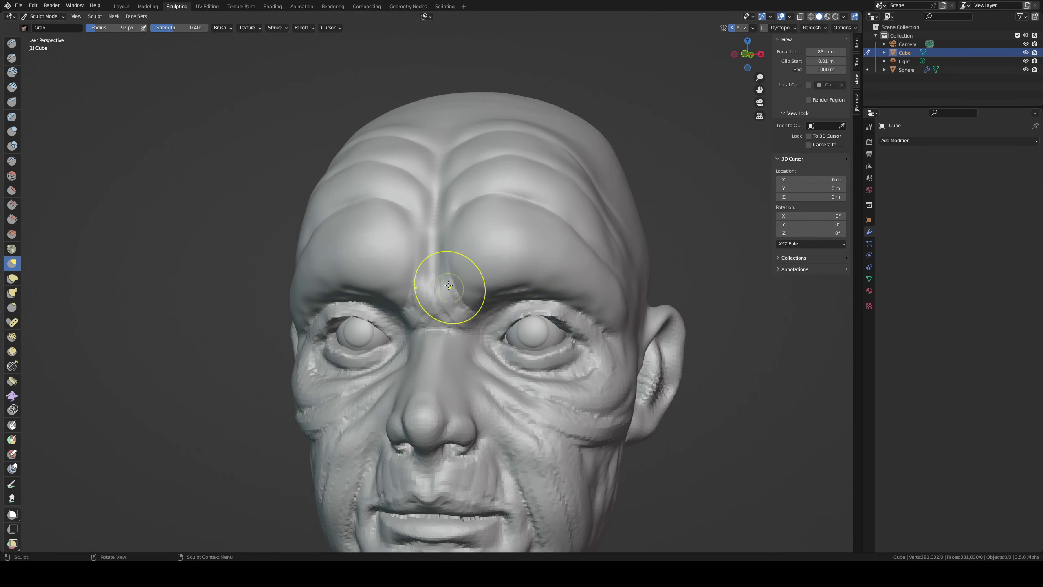
{"action": "key", "text": "shift+x"}
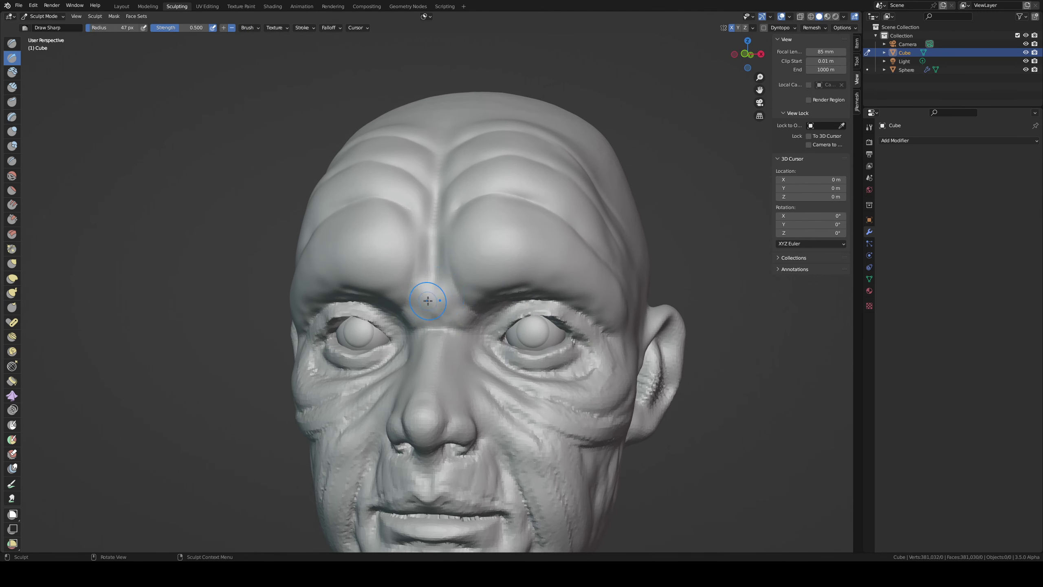
{"action": "key", "text": "f"}
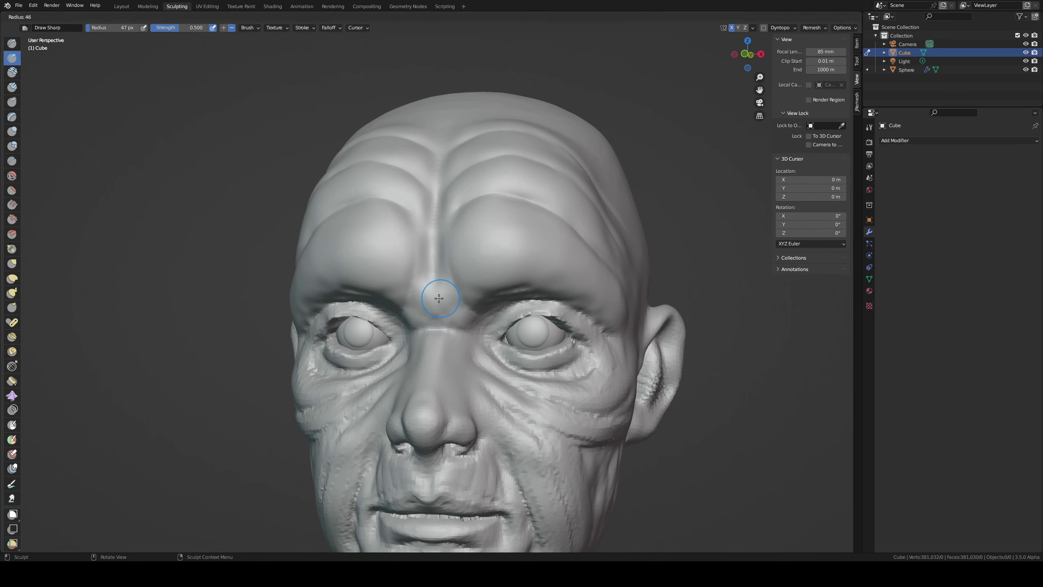
{"action": "left_click", "coordinate": [433, 315]}
{"action": "key", "text": "f"}
{"action": "left_click", "coordinate": [451, 297]}
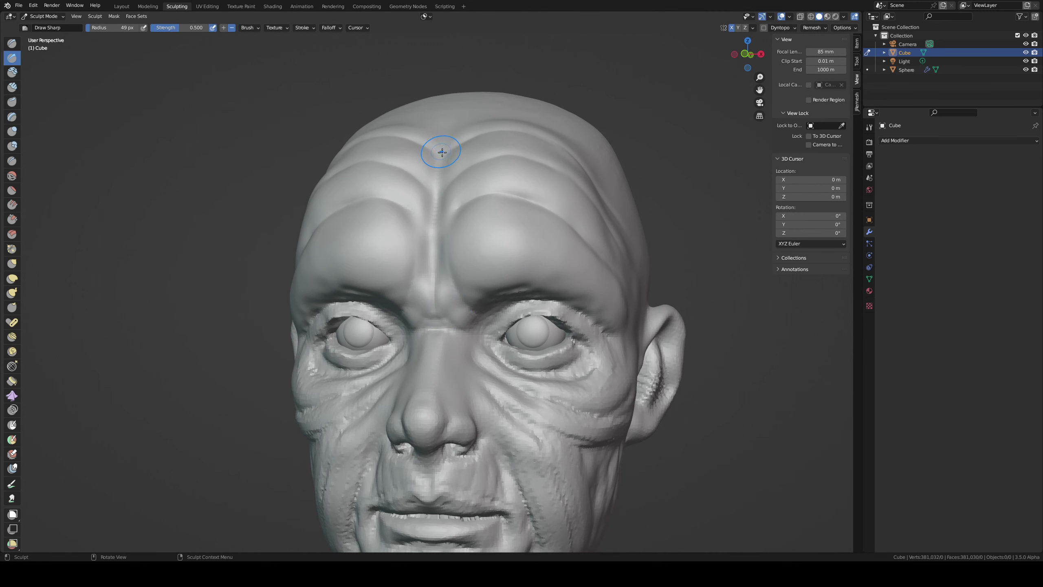
{"action": "middle_click_drag", "start_coordinate": [442, 152], "coordinate": [466, 210]}
{"action": "left_click_drag", "start_coordinate": [448, 279], "coordinate": [450, 121]}
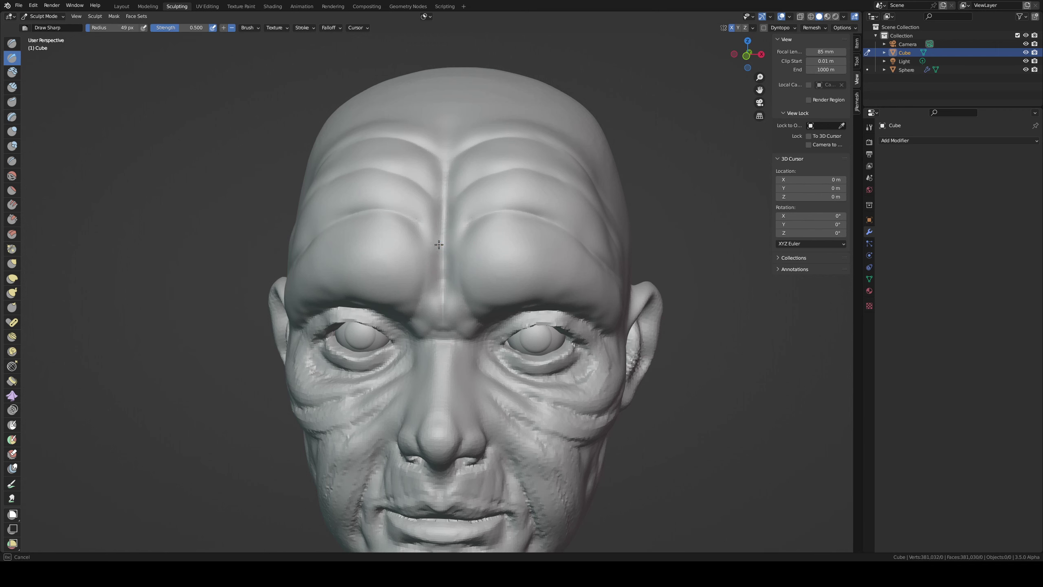
- Pinch the forehead midline groove sharper using a wider Pinch/Magnify radius
{"action": "key", "text": "p"}
{"action": "key", "text": "f"}
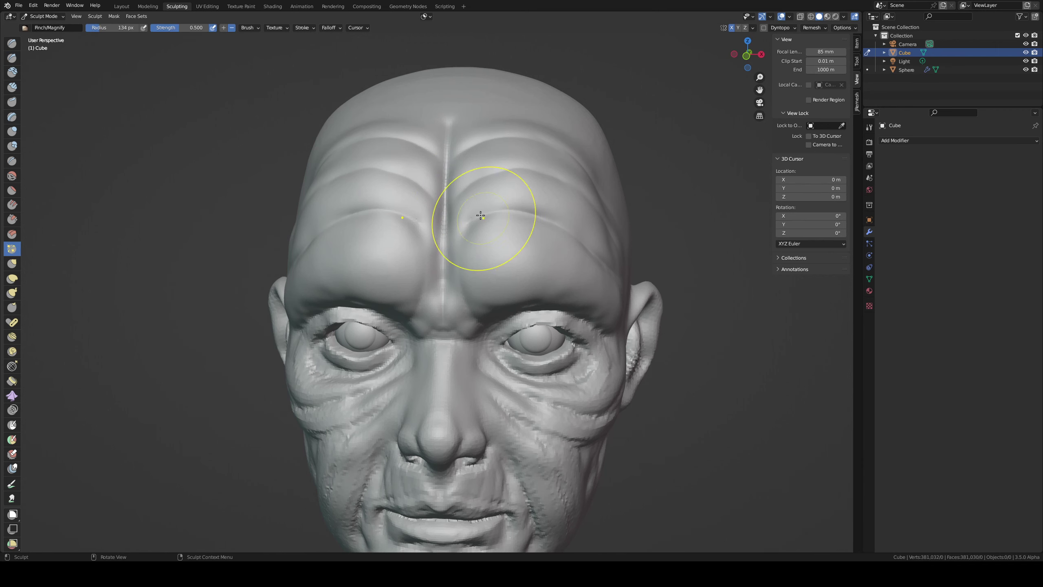
{"action": "left_click", "coordinate": [448, 245]}
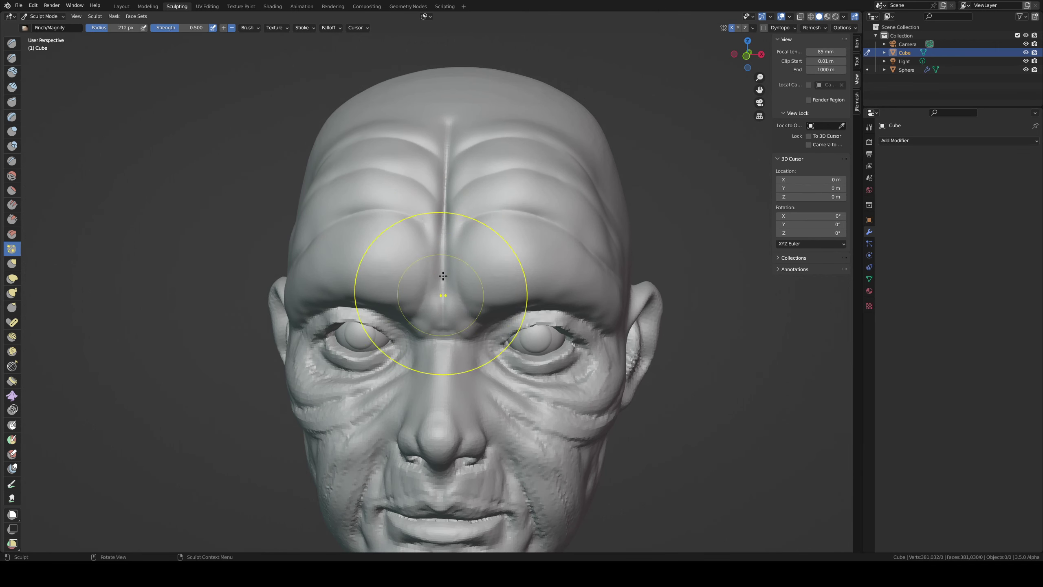
{"action": "left_click_drag", "start_coordinate": [442, 314], "coordinate": [438, 146]}
{"action": "mouse_move", "coordinate": [438, 146]}
{"action": "middle_mouse_down"}
{"action": "mouse_move", "coordinate": [489, 198]}
{"action": "mouse_move", "coordinate": [475, 234]}
{"action": "mouse_move", "coordinate": [438, 261]}
{"action": "middle_mouse_up"}
{"action": "key", "text": "c"}
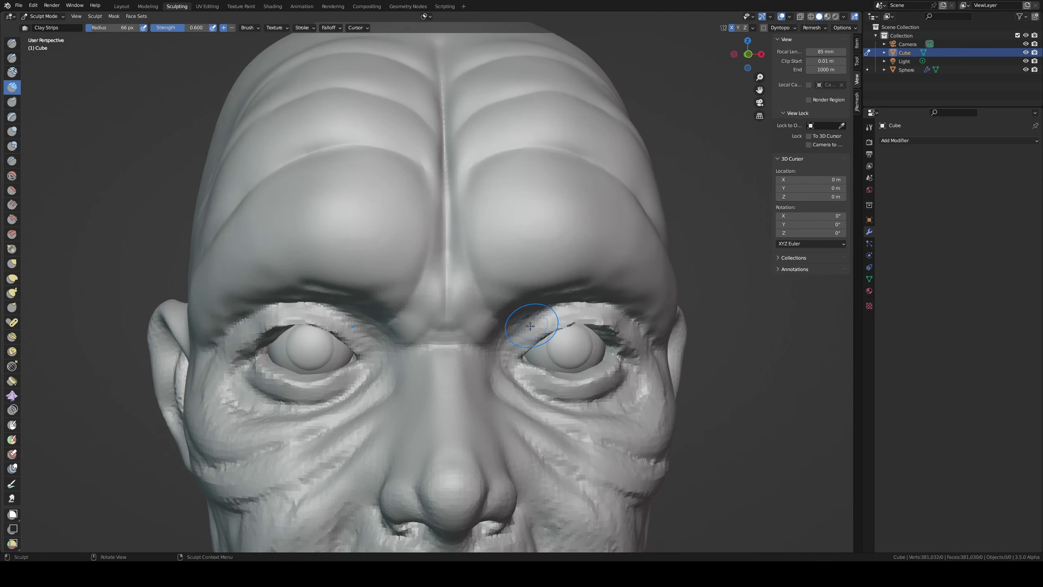
- Carve the upper eyelid crease and an outer-corner crease with Draw Sharp at 34 px
{"action": "middle_click_drag", "start_coordinate": [537, 341], "coordinate": [483, 302]}
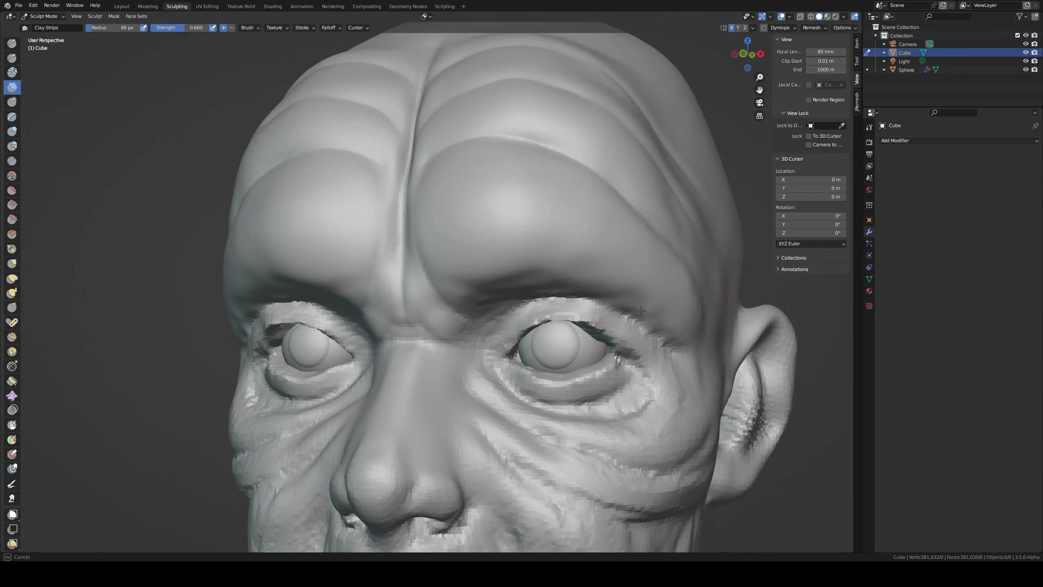
{"action": "key", "text": "f"}
{"action": "left_click", "coordinate": [496, 344]}
{"action": "key", "text": "shift+x"}
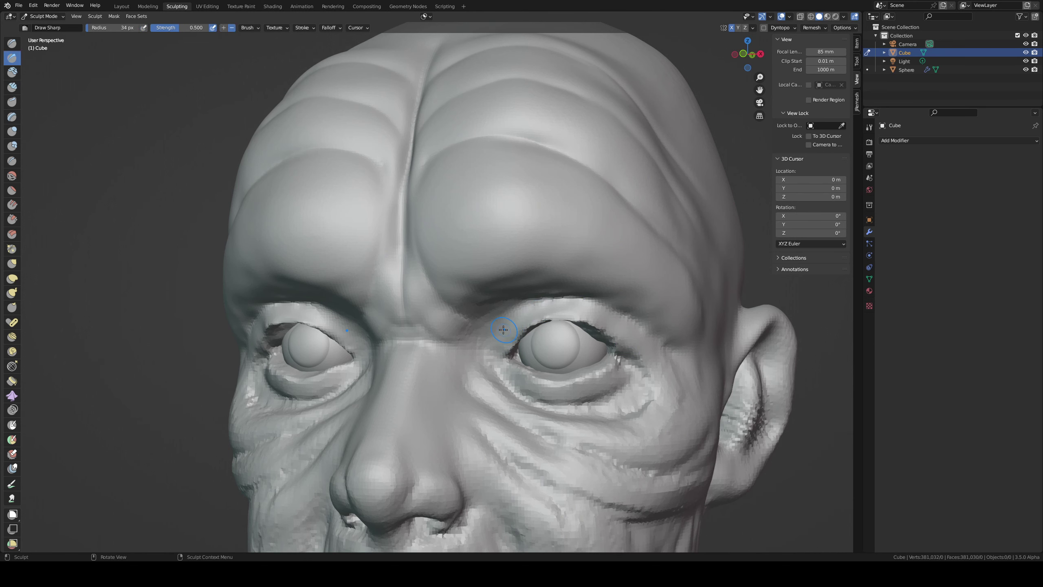
{"action": "left_click_drag", "start_coordinate": [496, 347], "coordinate": [646, 332]}
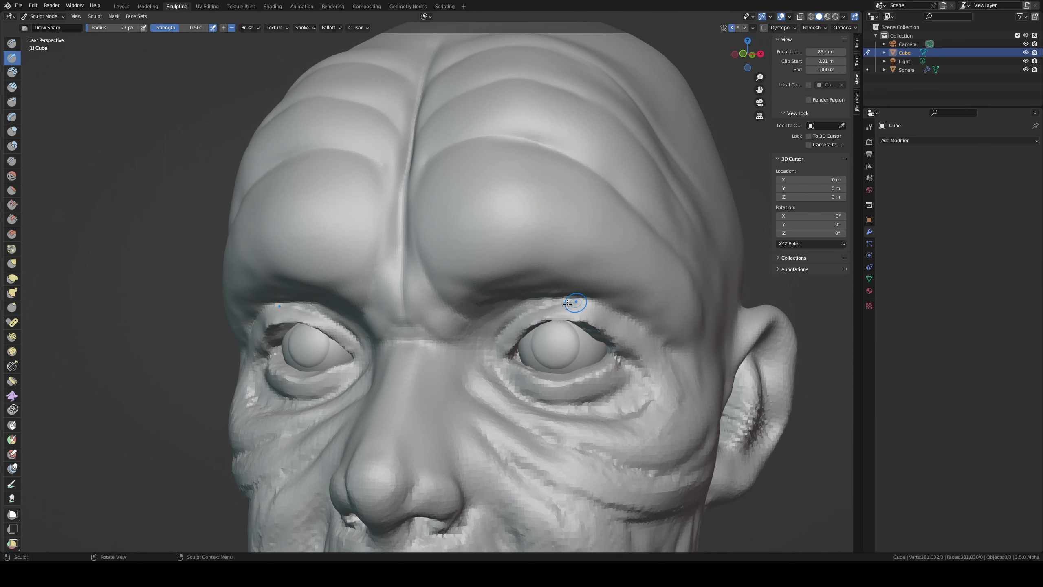
{"action": "middle_click_drag", "start_coordinate": [650, 342], "coordinate": [583, 285]}
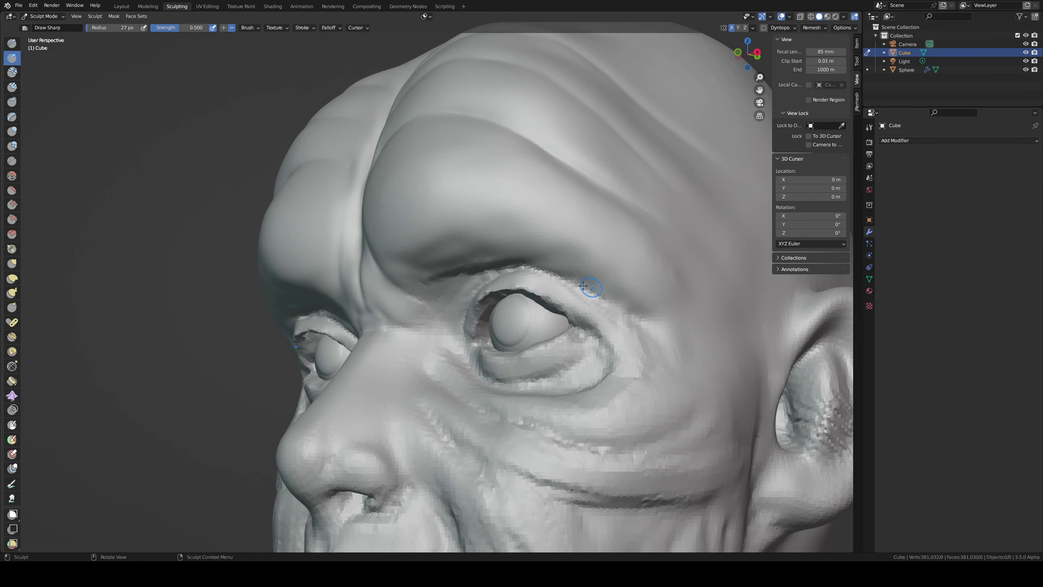
{"action": "left_click_drag", "start_coordinate": [584, 295], "coordinate": [630, 321]}
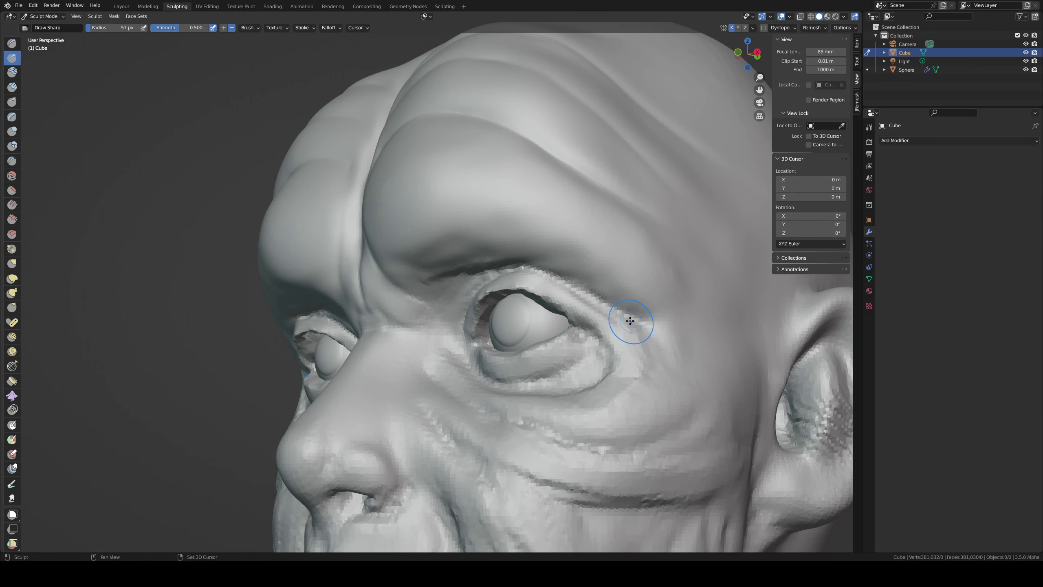
- Set the radius to 35 px, then switch to Grab with a 59 px radius
{"action": "key", "text": "f"}
{"action": "left_click", "coordinate": [557, 315]}
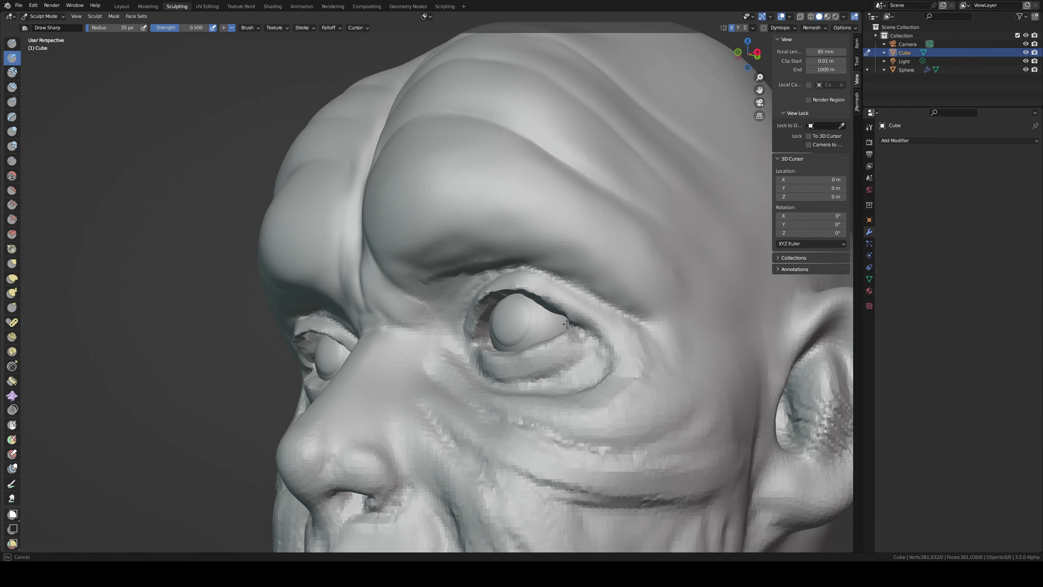
{"action": "middle_click_drag", "start_coordinate": [567, 324], "coordinate": [558, 282]}
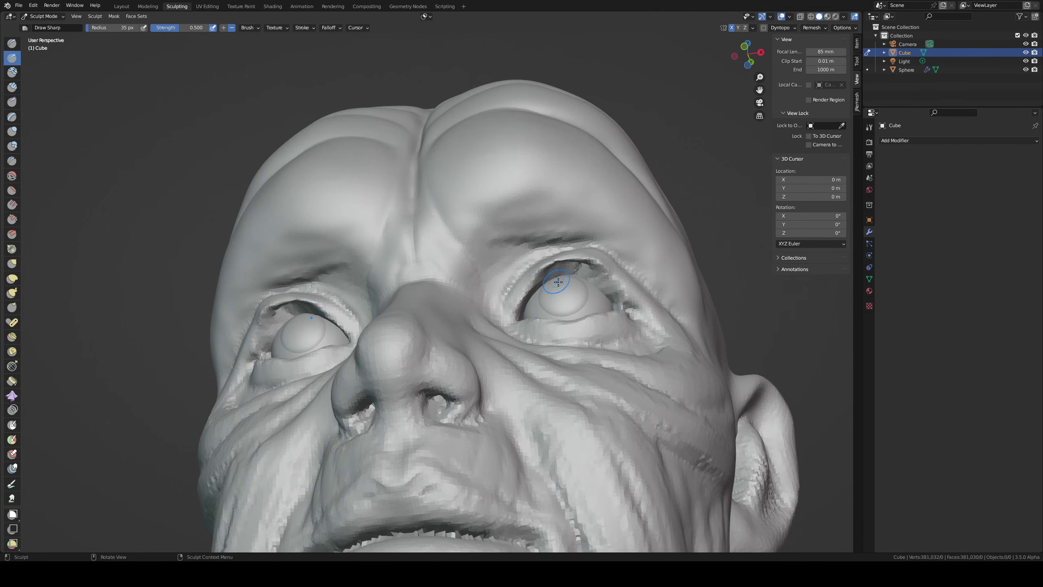
{"action": "key", "text": "f"}
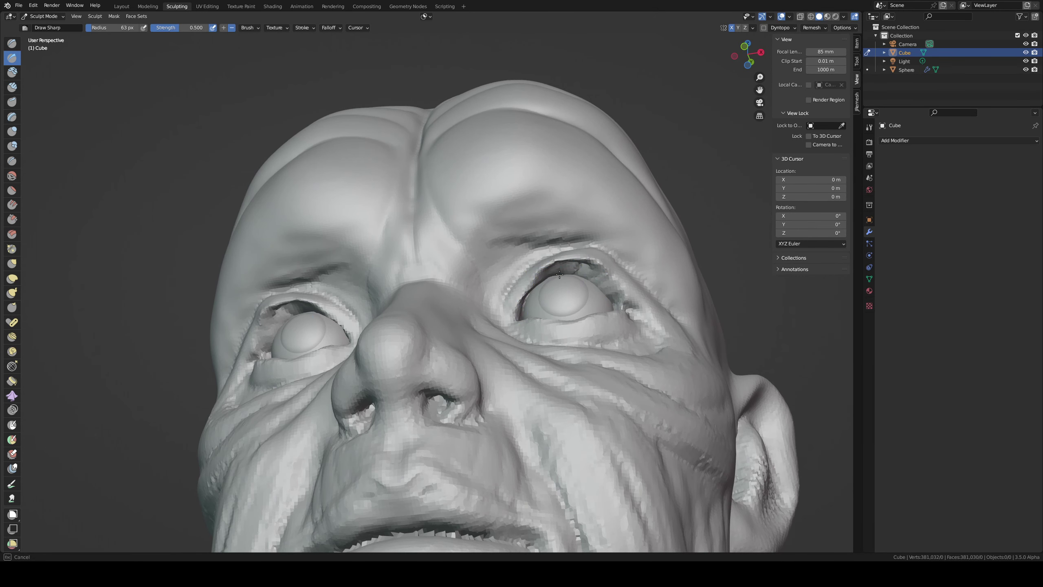
{"action": "key", "text": "Escape"}
{"action": "key", "text": "i"}
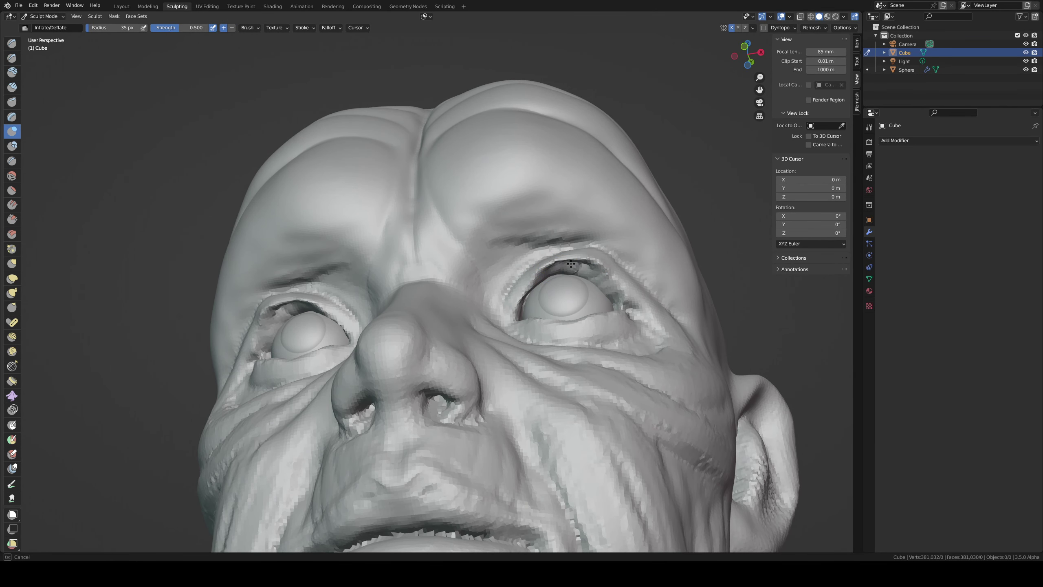
{"action": "key", "text": "g"}
{"action": "middle_click_drag", "start_coordinate": [593, 256], "coordinate": [593, 239]}
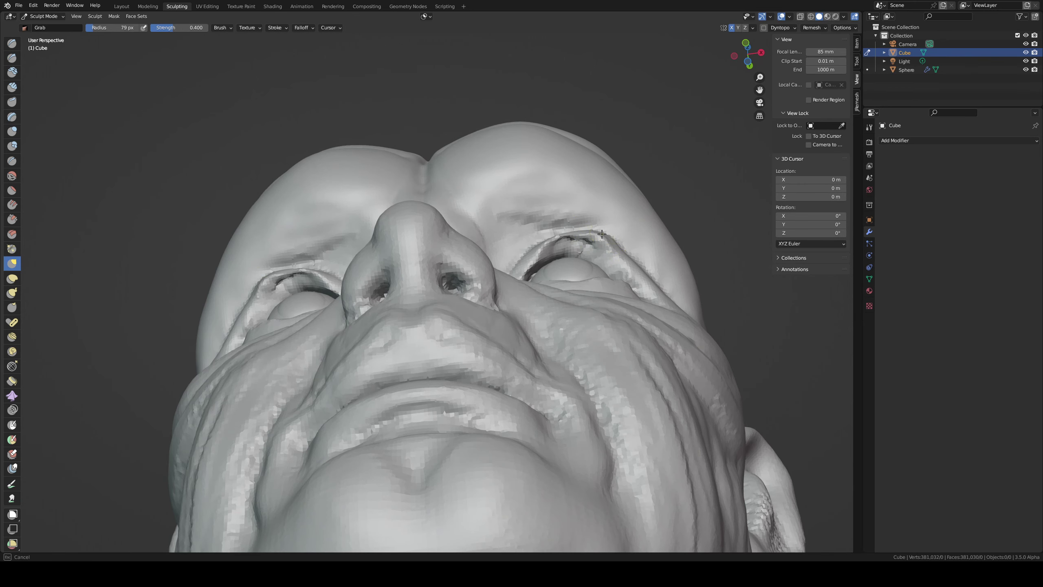
{"action": "key", "text": "f"}
{"action": "left_click", "coordinate": [565, 255]}
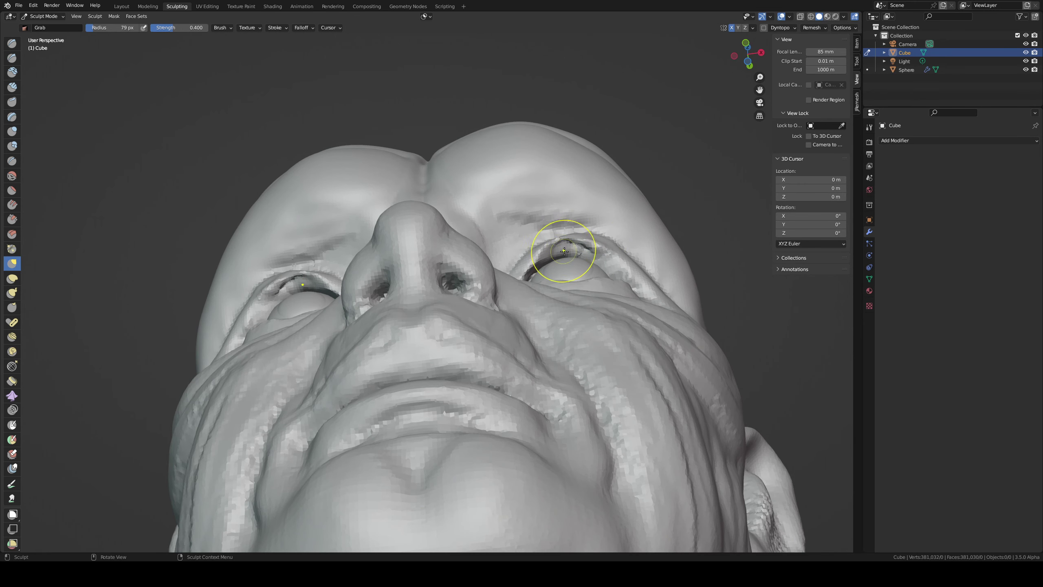
- Soften the upper eyelid creases with Inflate, then resharpen the right one with Draw Sharp
{"action": "key", "text": "i"}
{"action": "key", "text": "f"}
{"action": "left_click_drag", "start_coordinate": [554, 249], "coordinate": [574, 252]}
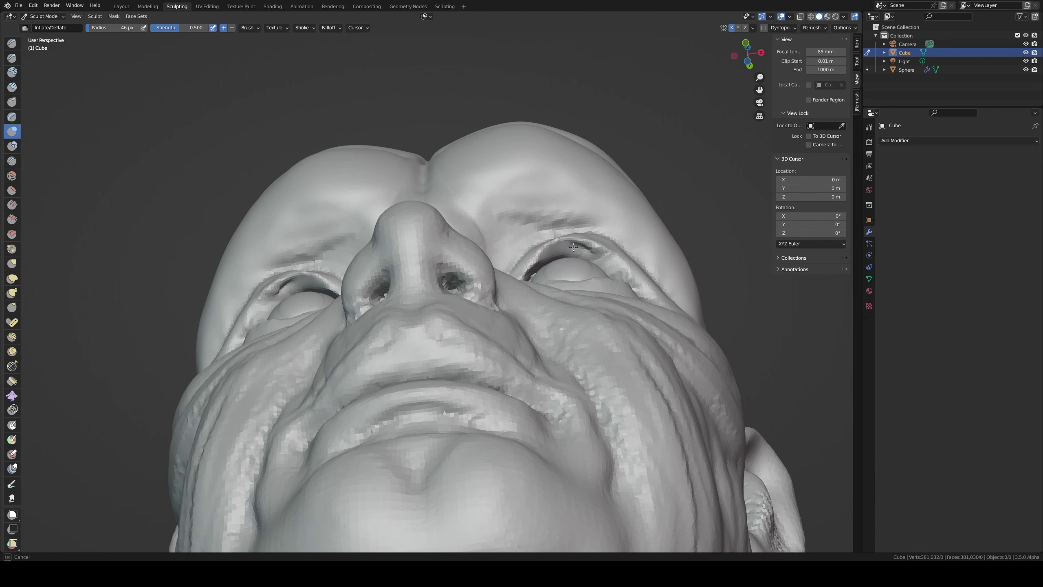
{"action": "middle_click_drag", "start_coordinate": [539, 261], "coordinate": [607, 326]}
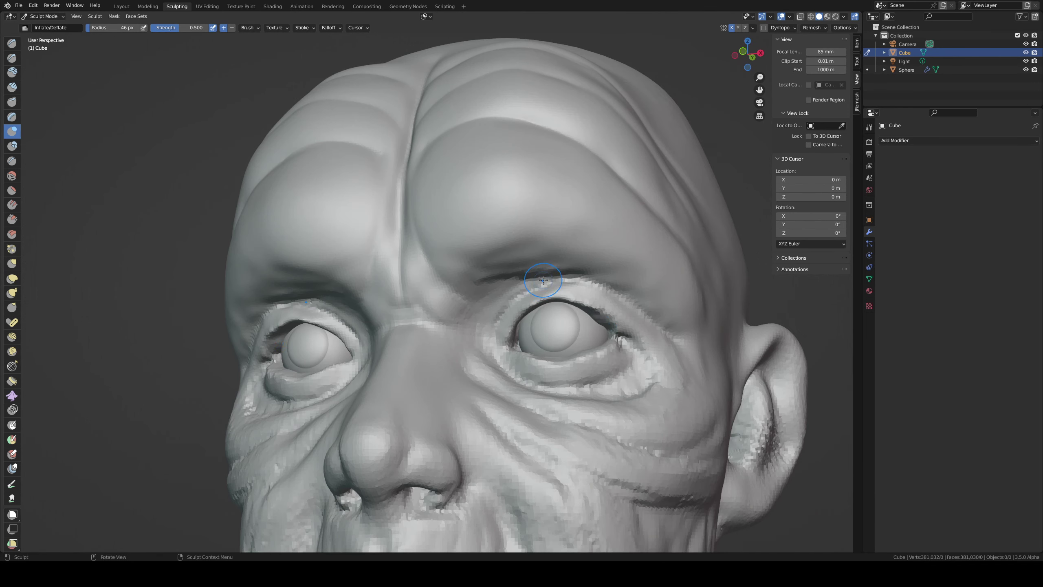
{"action": "key", "text": "shift+x"}
{"action": "left_click_drag", "start_coordinate": [608, 326], "coordinate": [575, 316]}
- From front view, pull the lower eyelids with Grab at 123 px, then shrink it to 58 px
{"action": "key", "text": "KP_1"}
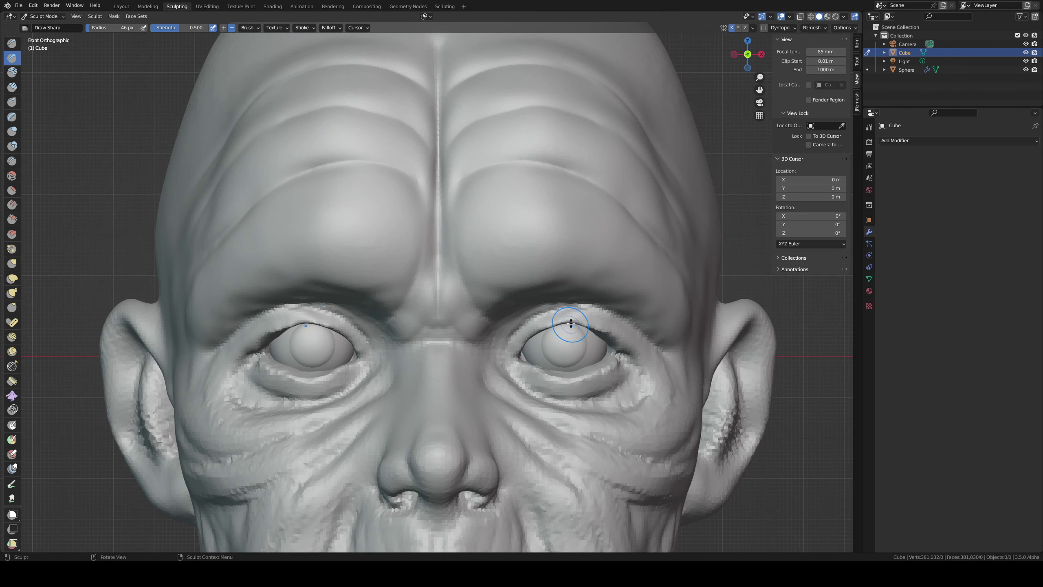
{"action": "key", "text": "g"}
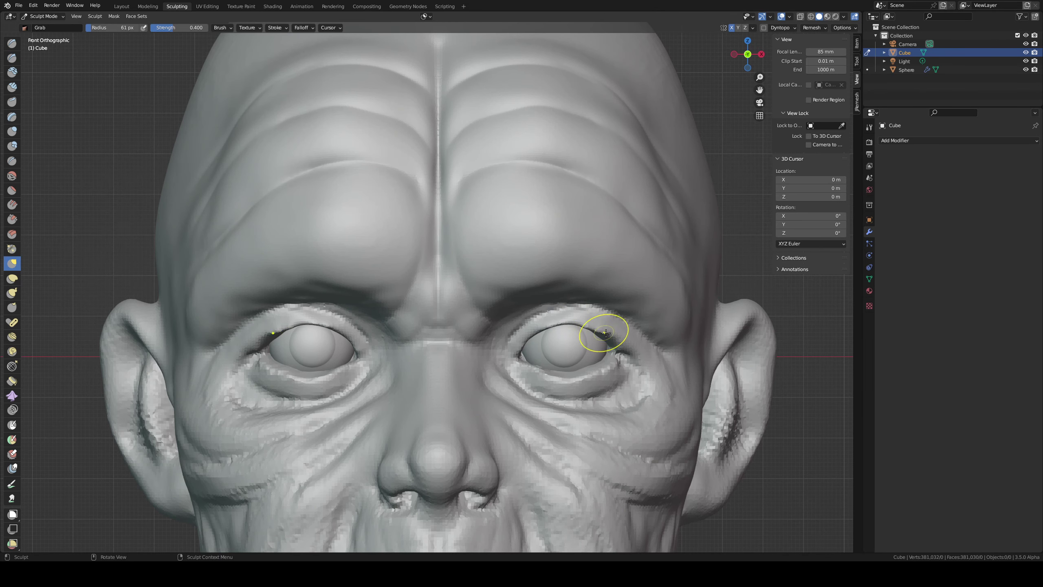
{"action": "key", "text": "f"}
{"action": "left_click", "coordinate": [640, 395]}
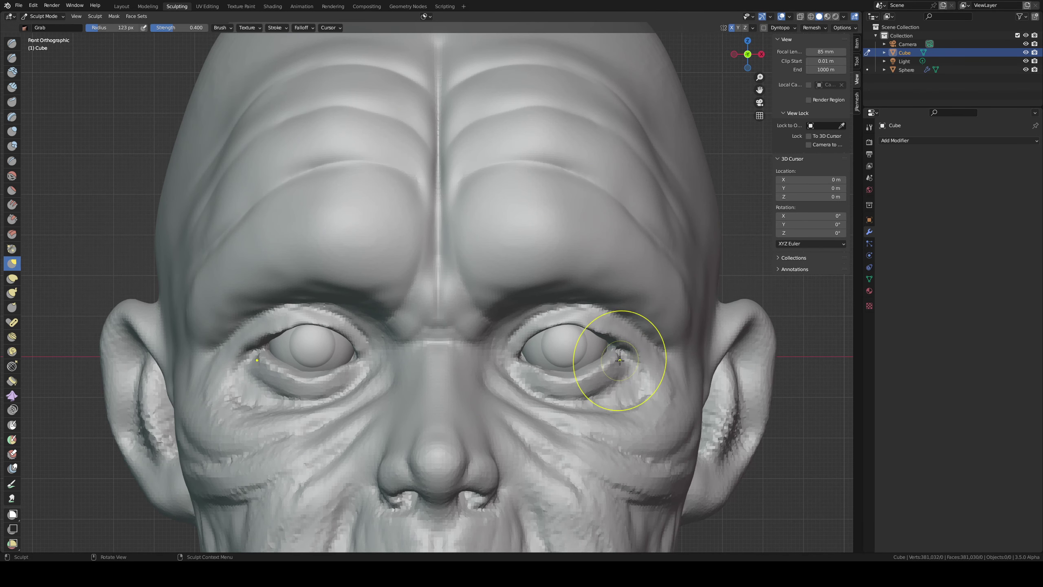
{"action": "left_click_drag", "start_coordinate": [574, 378], "coordinate": [549, 384]}
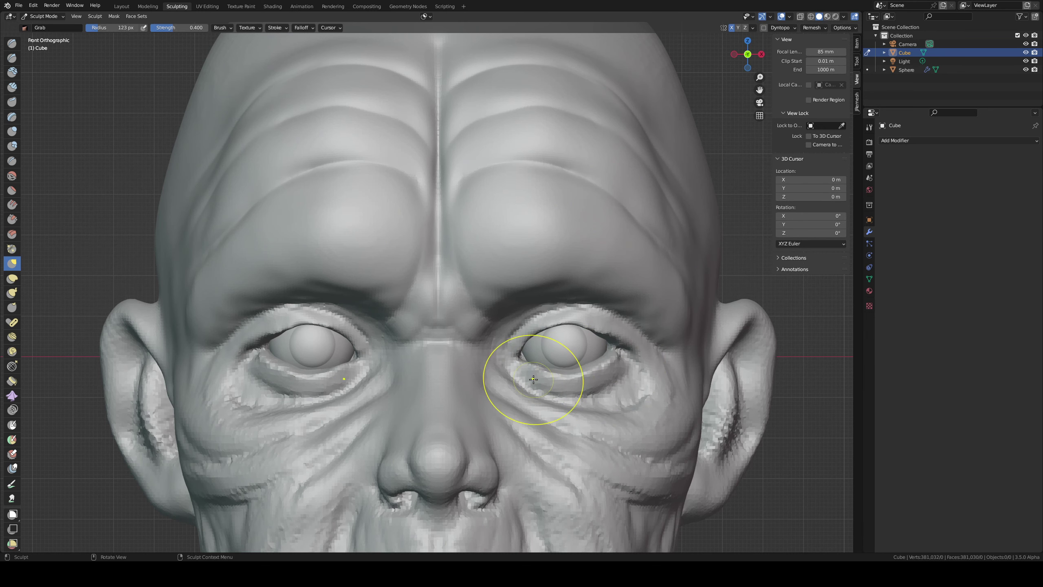
{"action": "key", "text": "f"}
{"action": "left_click", "coordinate": [510, 353]}
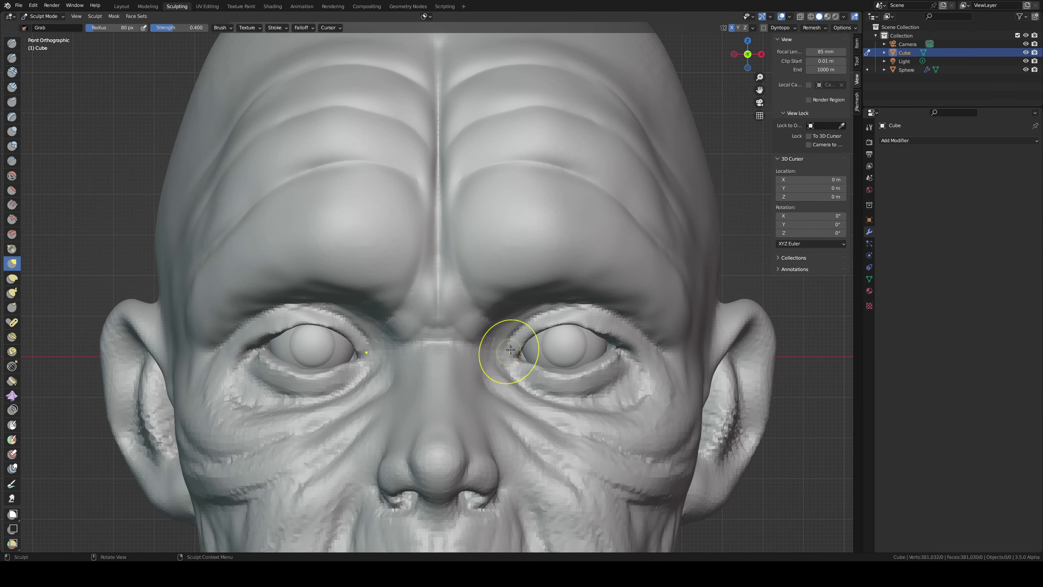
{"action": "key", "text": "f"}
{"action": "left_click", "coordinate": [529, 361]}
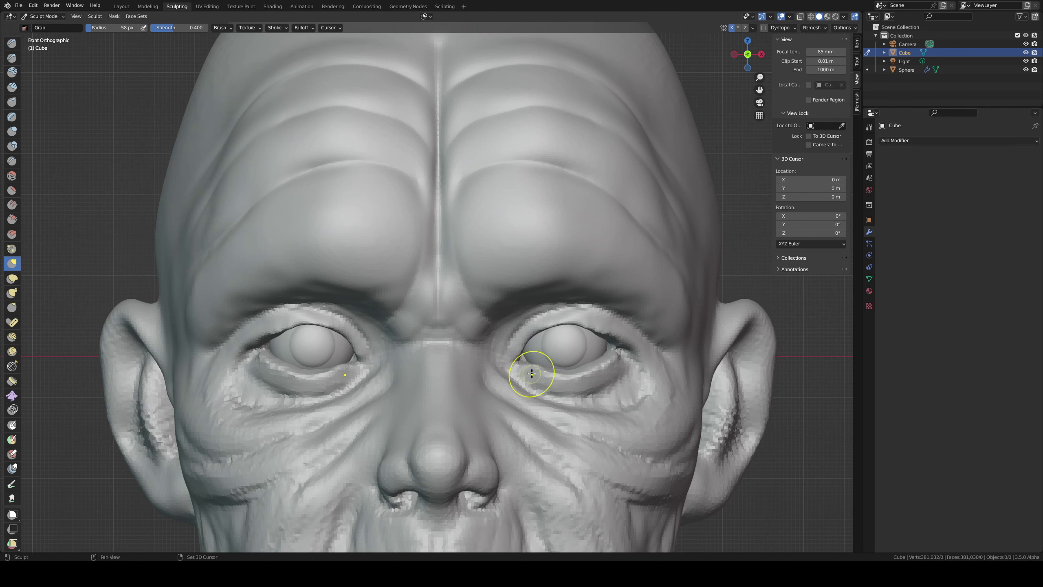
- Carve Draw Sharp creases at the outer eye corner and along the lower eyelids
{"action": "key", "text": "shift+x"}
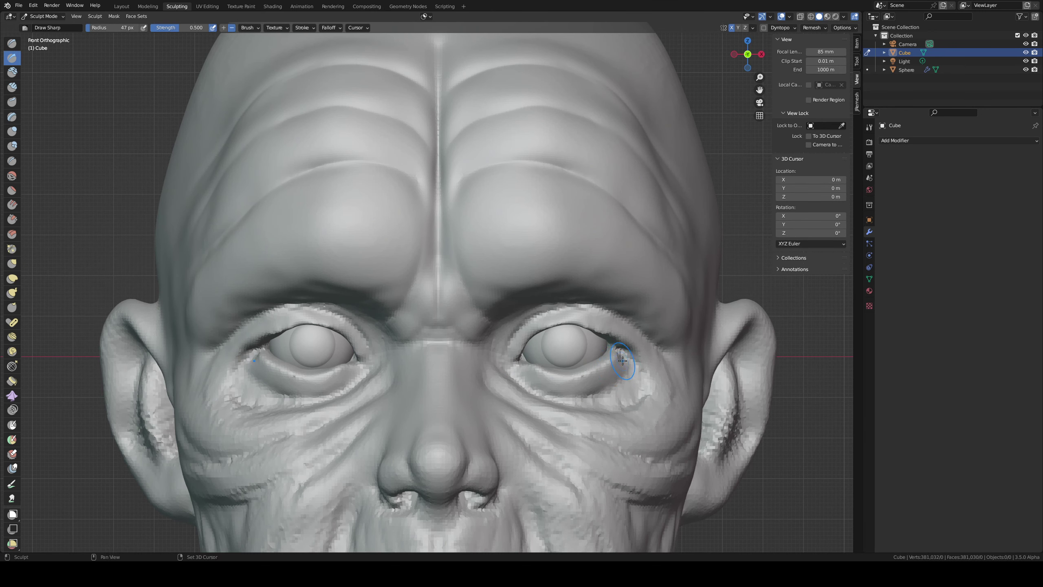
{"action": "left_click_drag", "start_coordinate": [622, 360], "coordinate": [593, 389]}
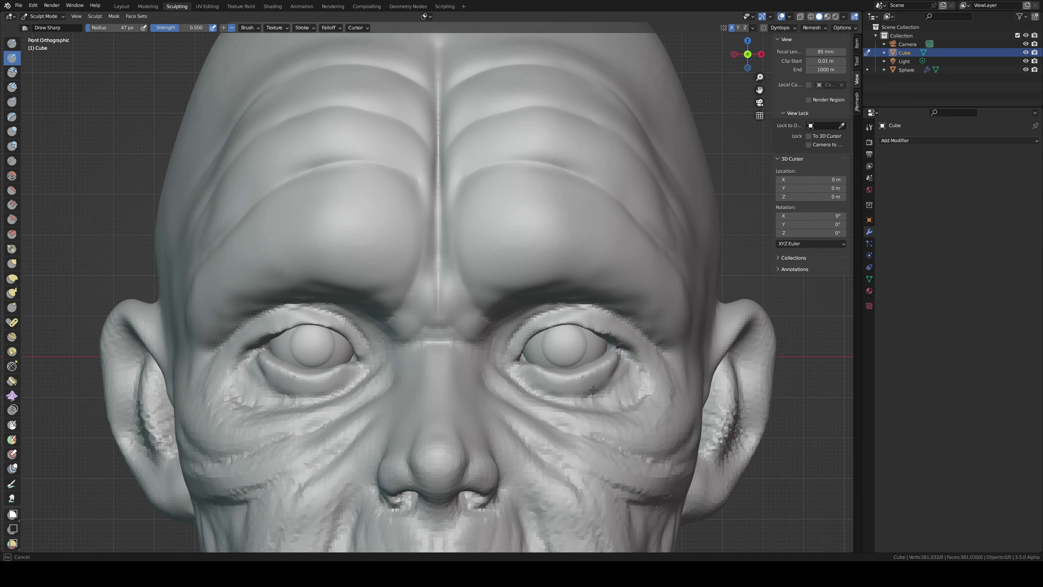
{"action": "left_click_drag", "start_coordinate": [593, 390], "coordinate": [606, 394]}
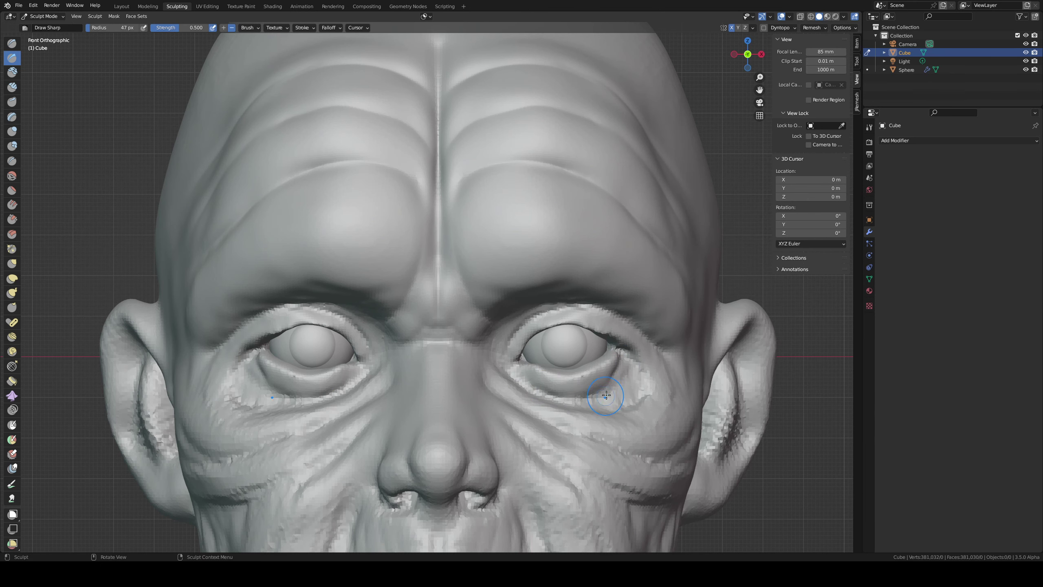
{"action": "left_click_drag", "start_coordinate": [532, 386], "coordinate": [628, 363]}
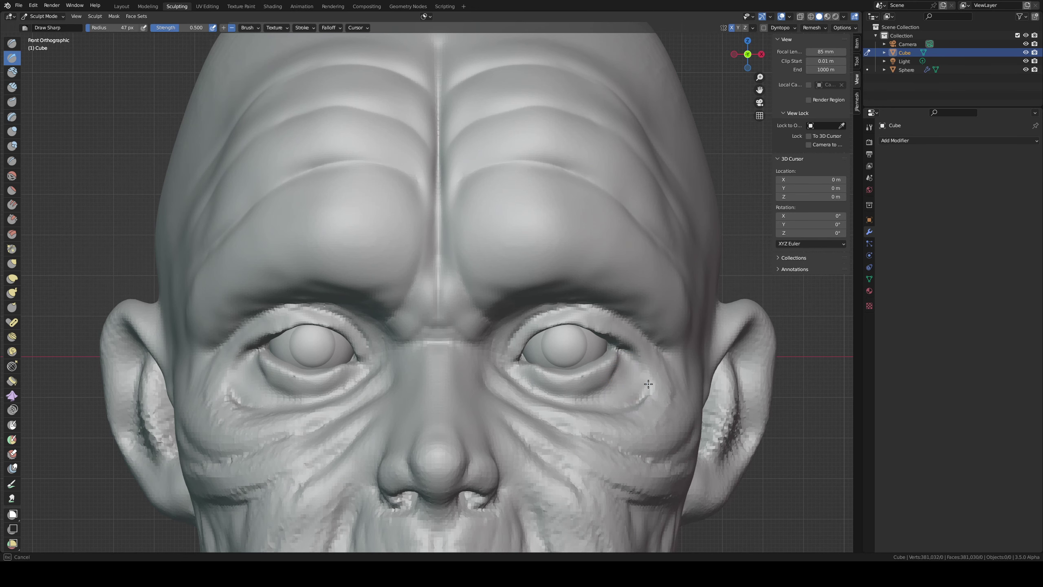
{"action": "mouse_move", "coordinate": [608, 405]}
{"action": "left_mouse_down"}
{"action": "mouse_move", "coordinate": [593, 380]}
{"action": "mouse_move", "coordinate": [655, 364]}
{"action": "left_mouse_up"}
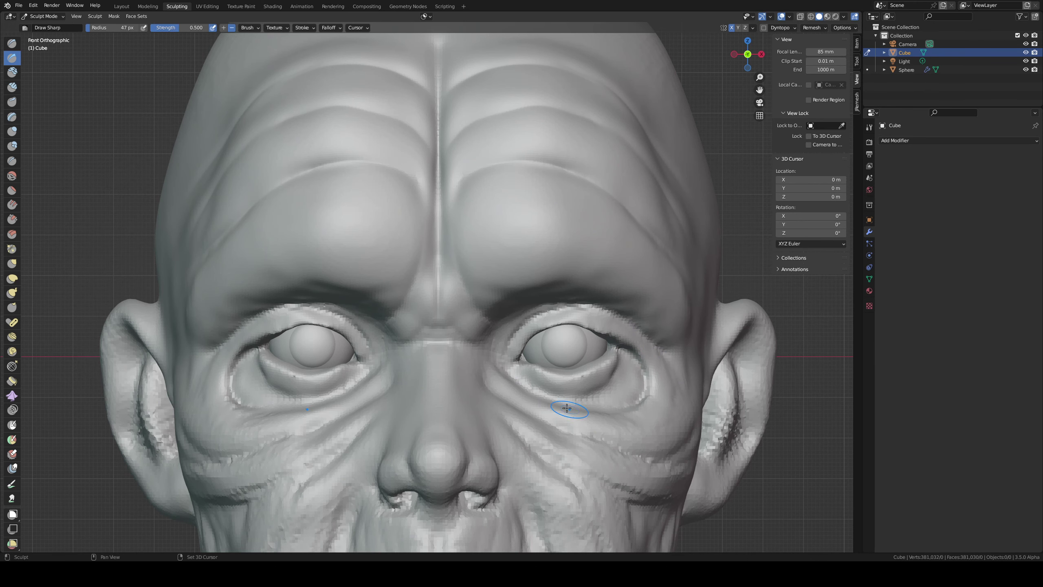
- Reshape the cheek below the right eye with the Grab brush
{"action": "scroll", "coordinate": [631, 390], "scroll_direction": "down", "scroll_amount": 2}
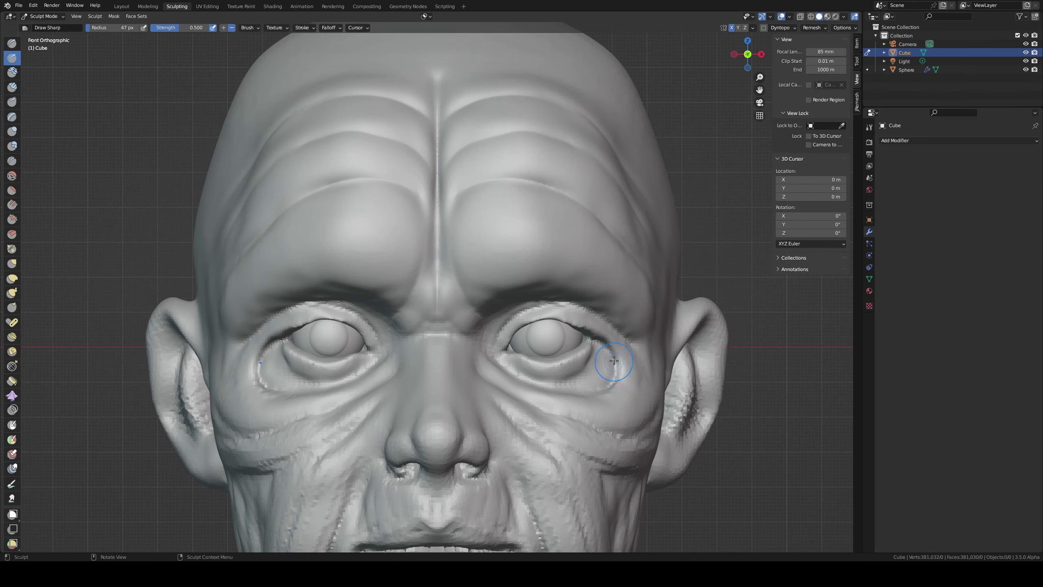
{"action": "key", "text": "g"}
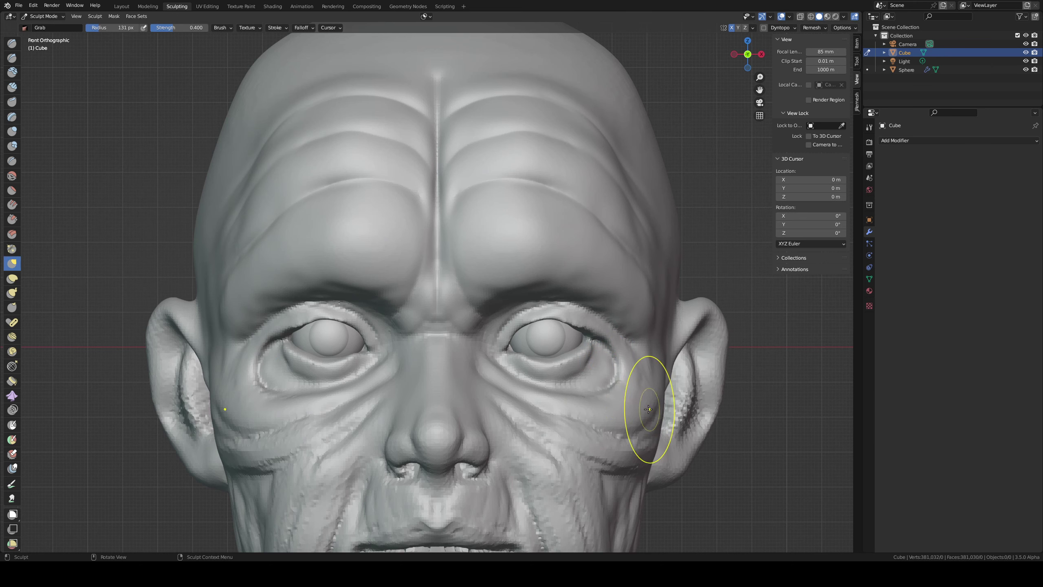
{"action": "mouse_move", "coordinate": [625, 404]}
{"action": "left_mouse_down"}
{"action": "mouse_move", "coordinate": [615, 416]}
{"action": "mouse_move", "coordinate": [594, 408]}
{"action": "mouse_move", "coordinate": [646, 384]}
{"action": "left_mouse_up"}
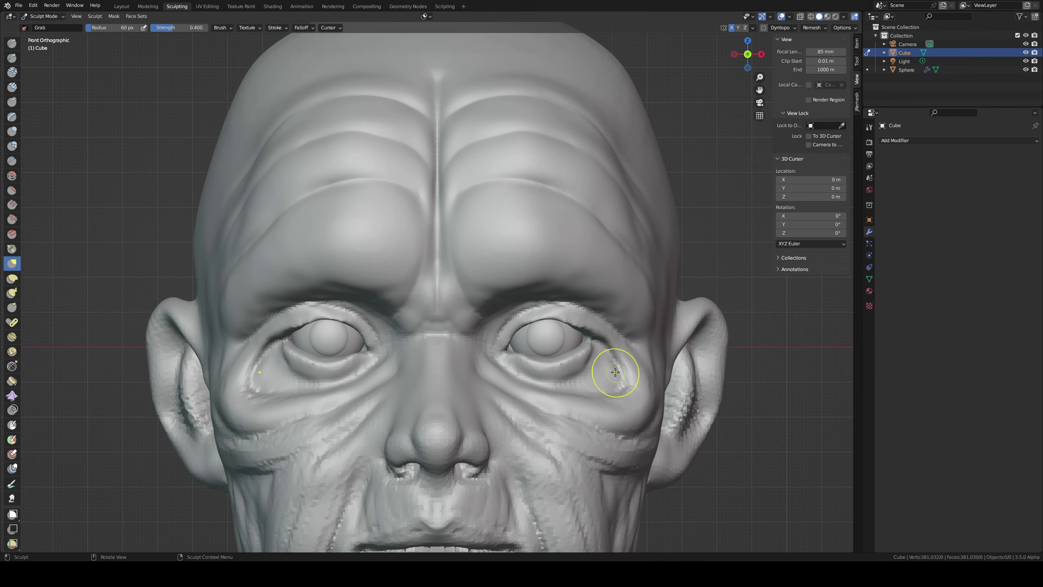
{"action": "key", "text": "shift+x"}
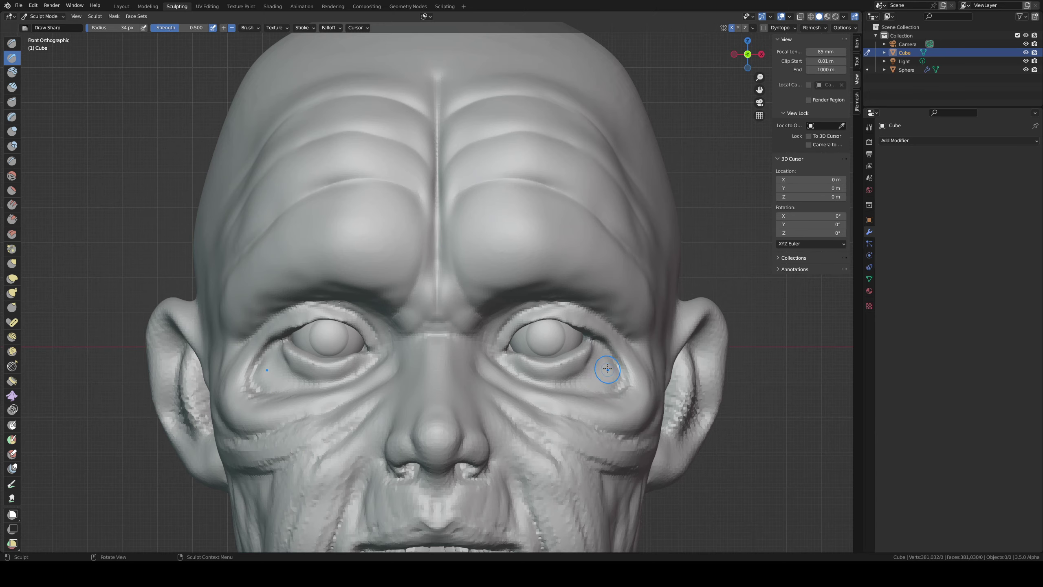
{"action": "mouse_move", "coordinate": [607, 369]}
{"action": "middle_mouse_down"}
{"action": "mouse_move", "coordinate": [617, 401]}
{"action": "mouse_move", "coordinate": [546, 370]}
{"action": "mouse_move", "coordinate": [507, 338]}
{"action": "mouse_move", "coordinate": [595, 372]}
{"action": "middle_mouse_up"}
- Pull the cheek near the ear up, then build a cheek fold below the eye with 56 px Clay Strips
{"action": "key", "text": "c"}
{"action": "key", "text": "g"}
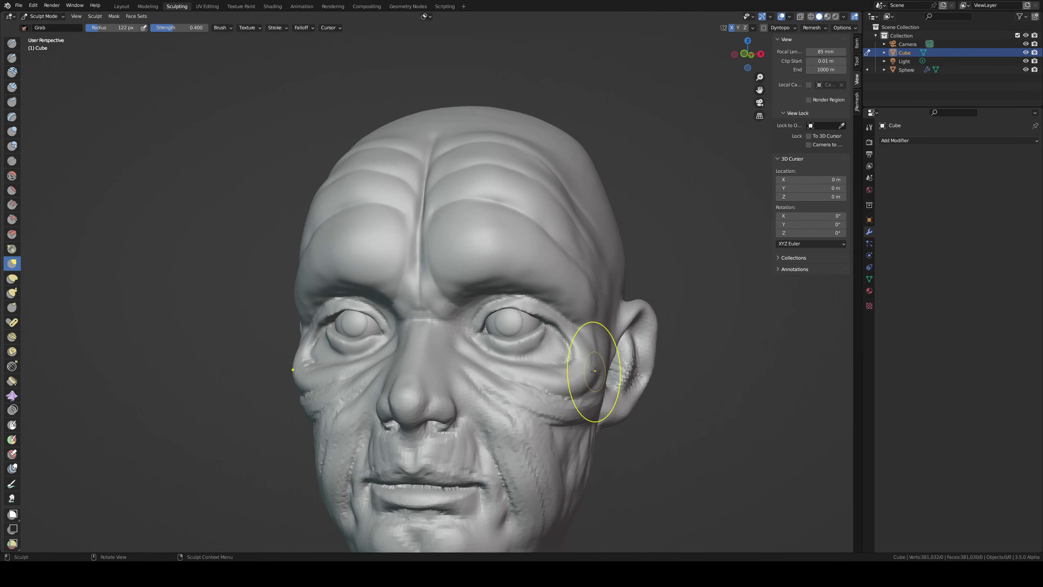
{"action": "left_click_drag", "start_coordinate": [594, 371], "coordinate": [569, 365]}
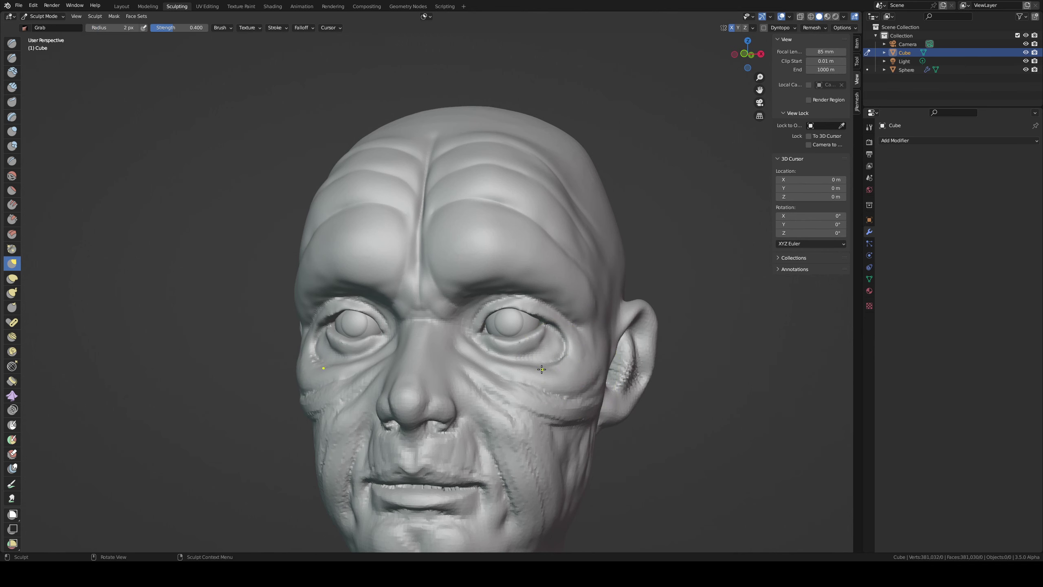
{"action": "key", "text": "c"}
{"action": "key", "text": "f"}
{"action": "left_click", "coordinate": [586, 385]}
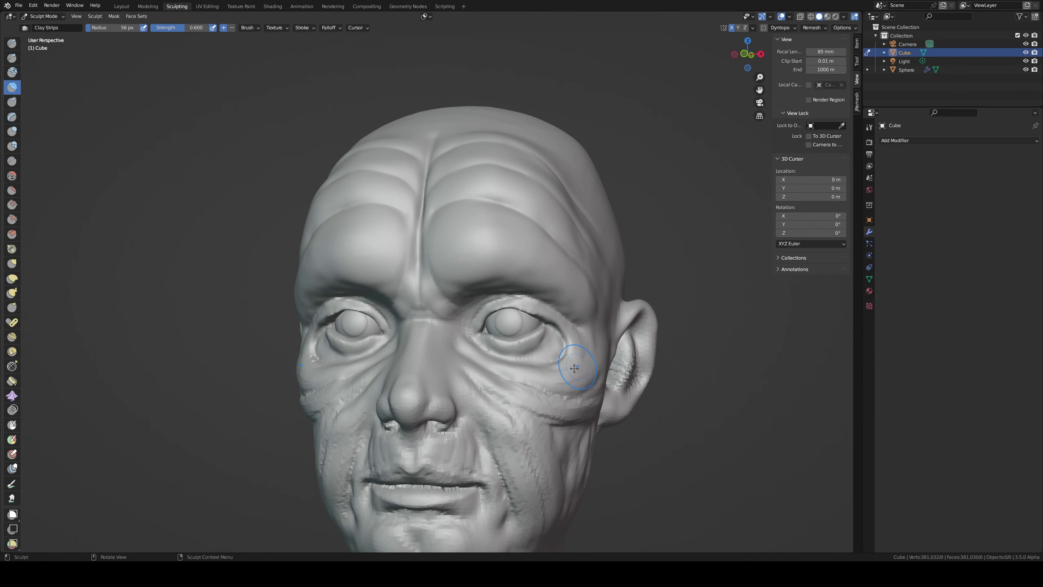
{"action": "mouse_move", "coordinate": [575, 361]}
{"action": "left_mouse_down"}
{"action": "mouse_move", "coordinate": [567, 372]}
{"action": "mouse_move", "coordinate": [585, 380]}
{"action": "mouse_move", "coordinate": [587, 371]}
{"action": "left_mouse_up"}
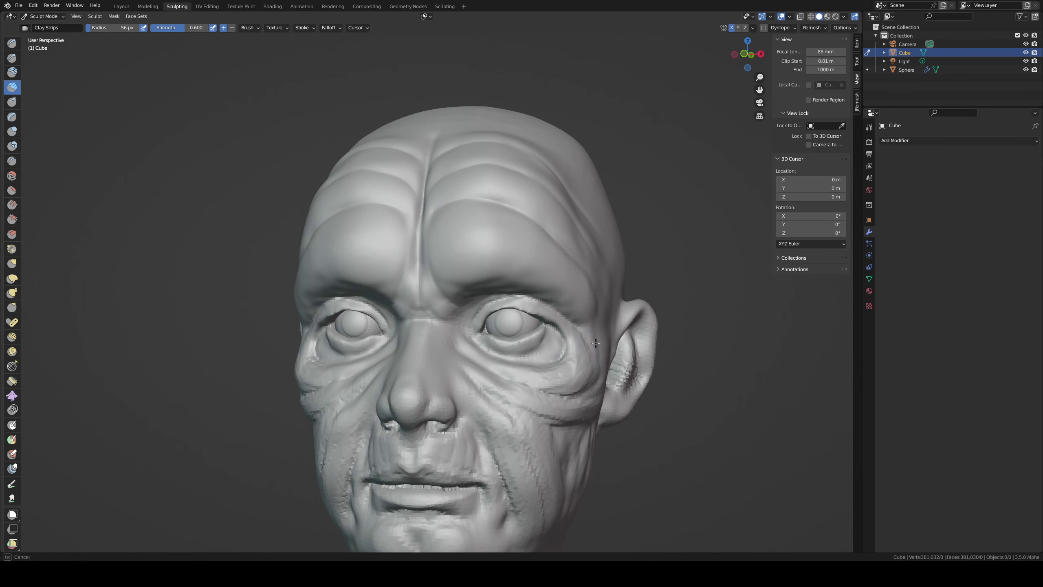
- Set Draw Sharp to 69 px while viewing the cheek and side of the head
{"action": "middle_click_drag", "start_coordinate": [595, 342], "coordinate": [566, 359]}
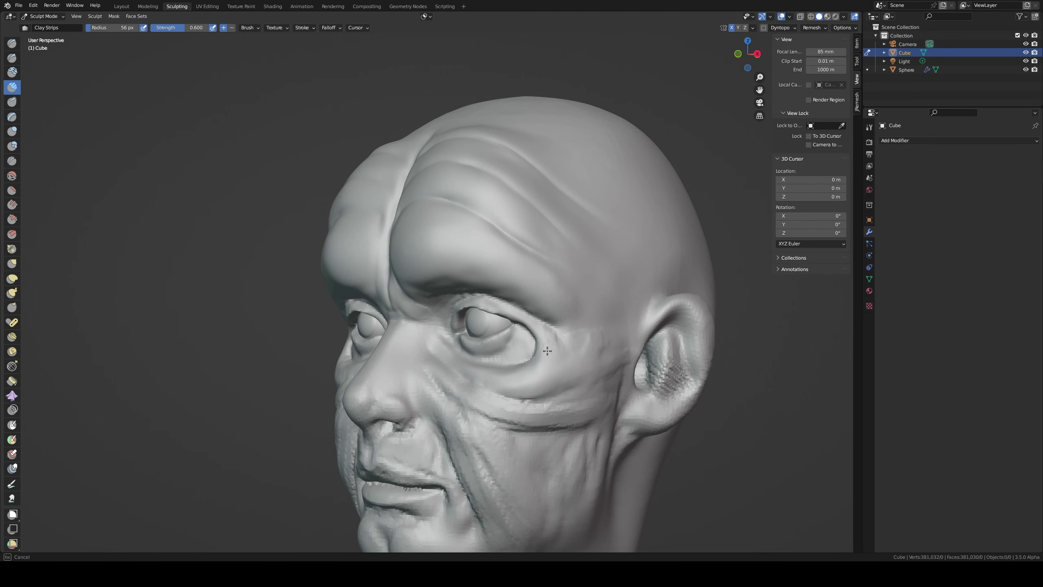
{"action": "middle_click_drag", "start_coordinate": [569, 340], "coordinate": [557, 364]}
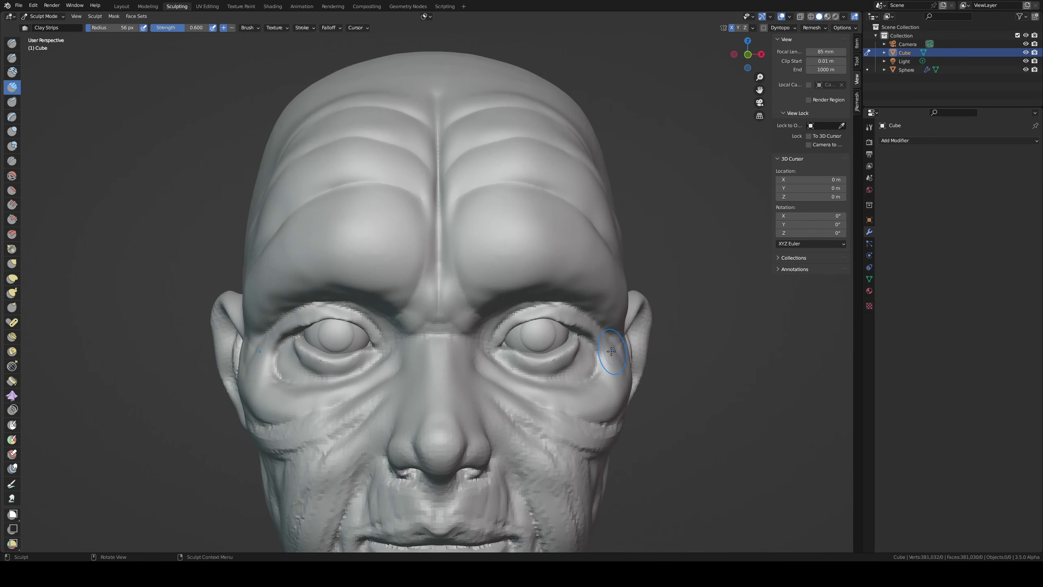
{"action": "key", "text": "shift+x"}
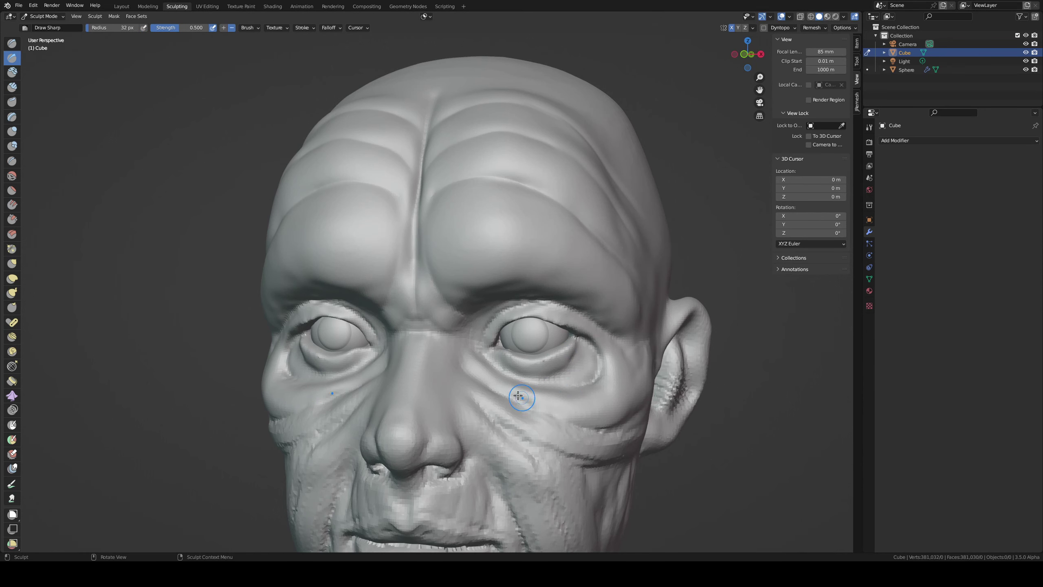
{"action": "middle_click_drag", "start_coordinate": [505, 389], "coordinate": [482, 402]}
{"action": "key", "text": "f"}
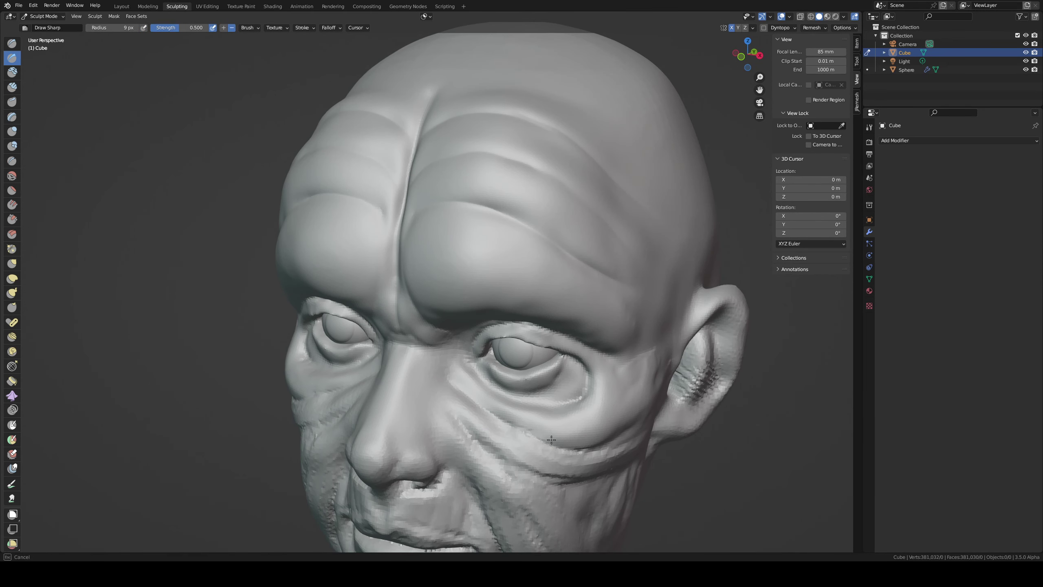
{"action": "middle_click_drag", "start_coordinate": [517, 426], "coordinate": [566, 372]}
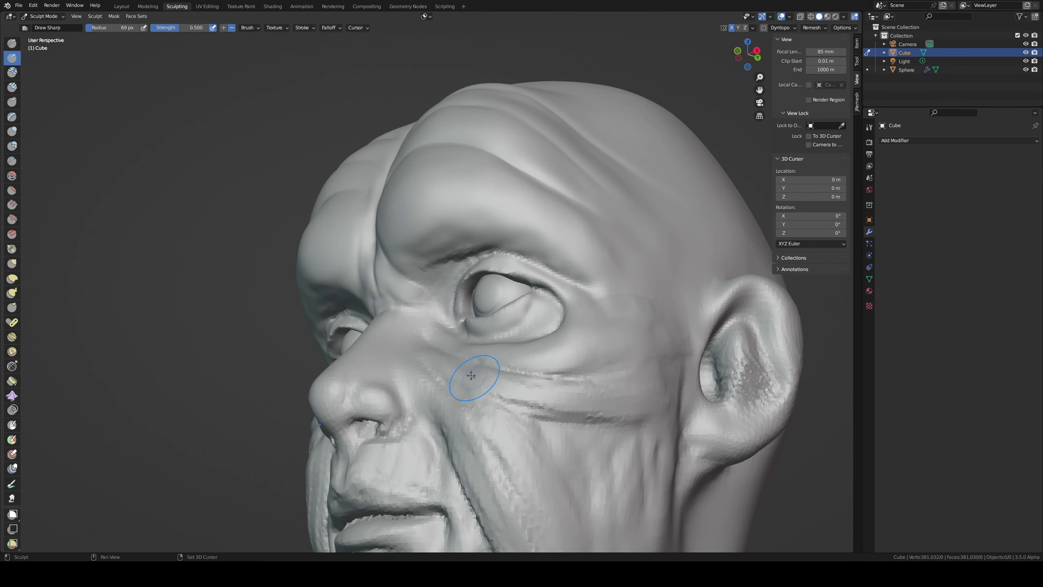
{"action": "key", "text": "f"}
{"action": "left_click", "coordinate": [516, 384]}
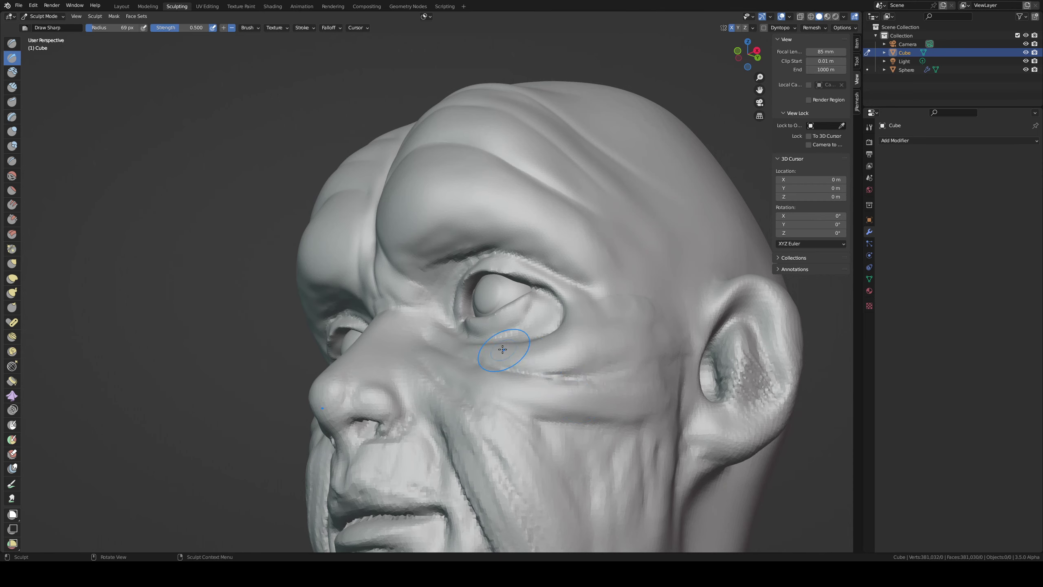
{"action": "middle_click_drag", "start_coordinate": [501, 349], "coordinate": [496, 373]}
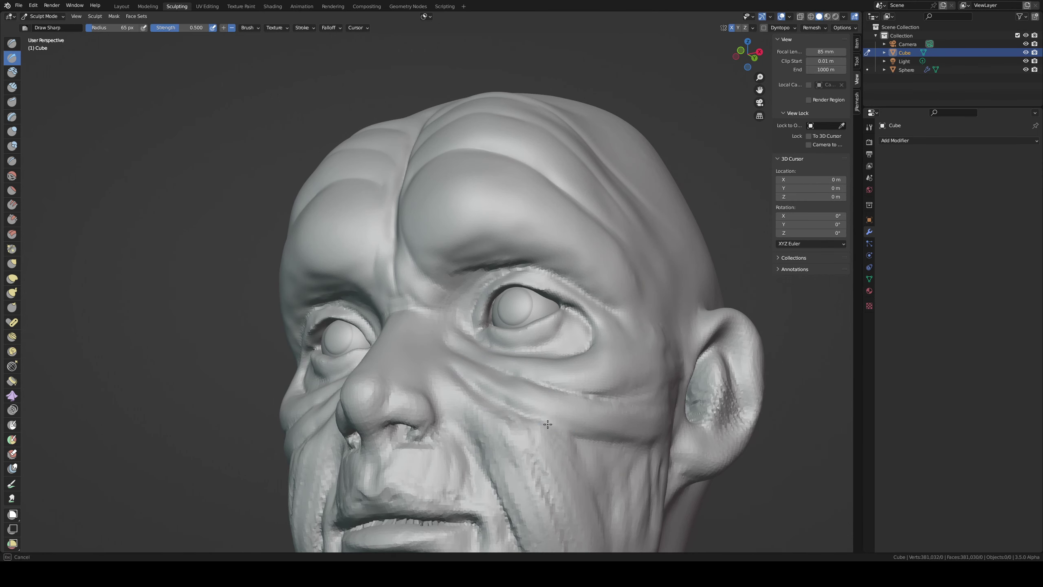
{"action": "mouse_move", "coordinate": [558, 431]}
{"action": "middle_mouse_down"}
{"action": "mouse_move", "coordinate": [560, 453]}
{"action": "mouse_move", "coordinate": [566, 379]}
{"action": "middle_mouse_up"}
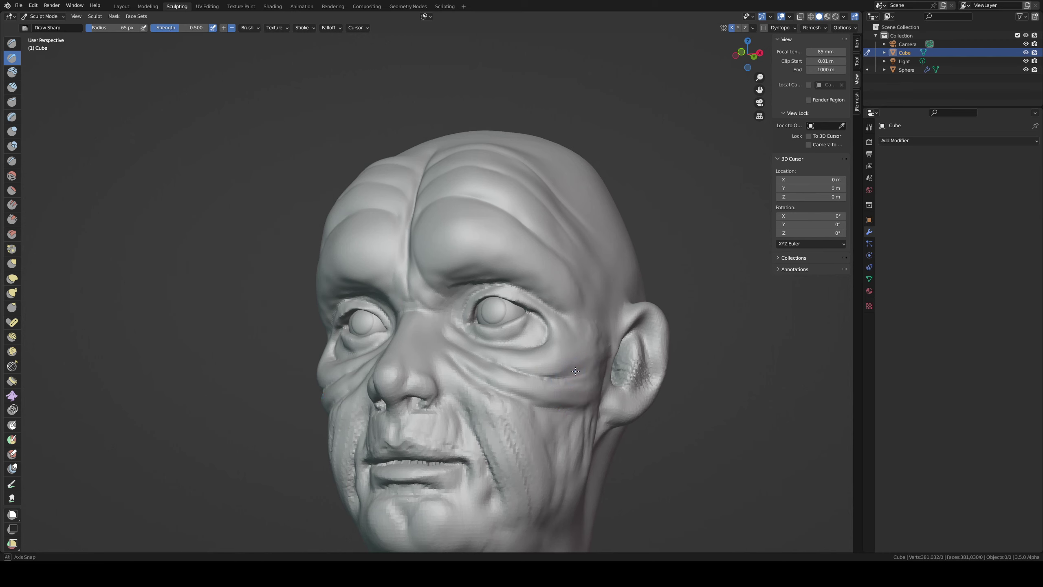
{"action": "middle_click_drag", "start_coordinate": [563, 381], "coordinate": [576, 392]}
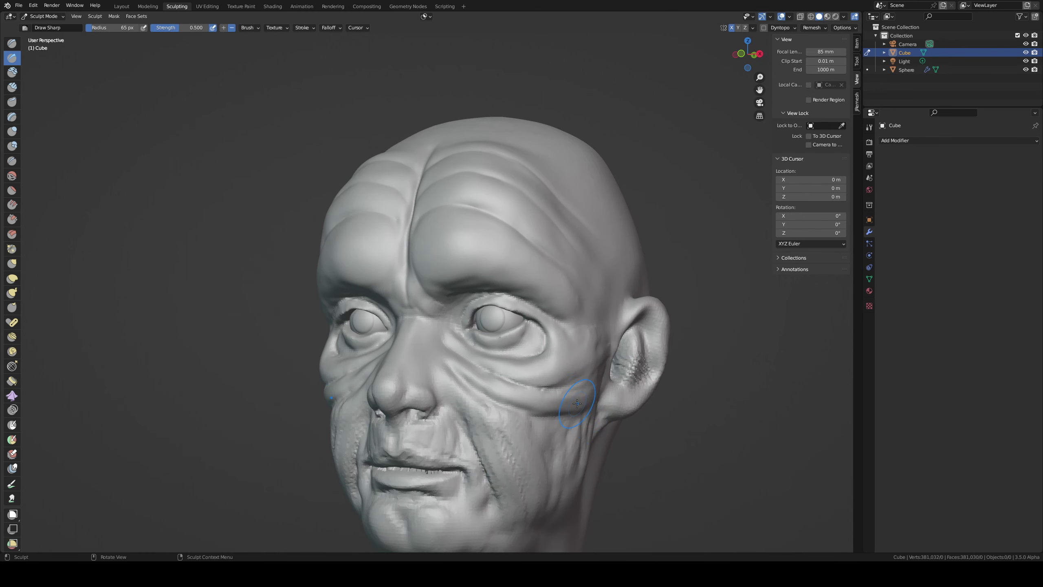
- Build Clay Strips ridges along the lower cheek near the jaw
{"action": "key", "text": "c"}
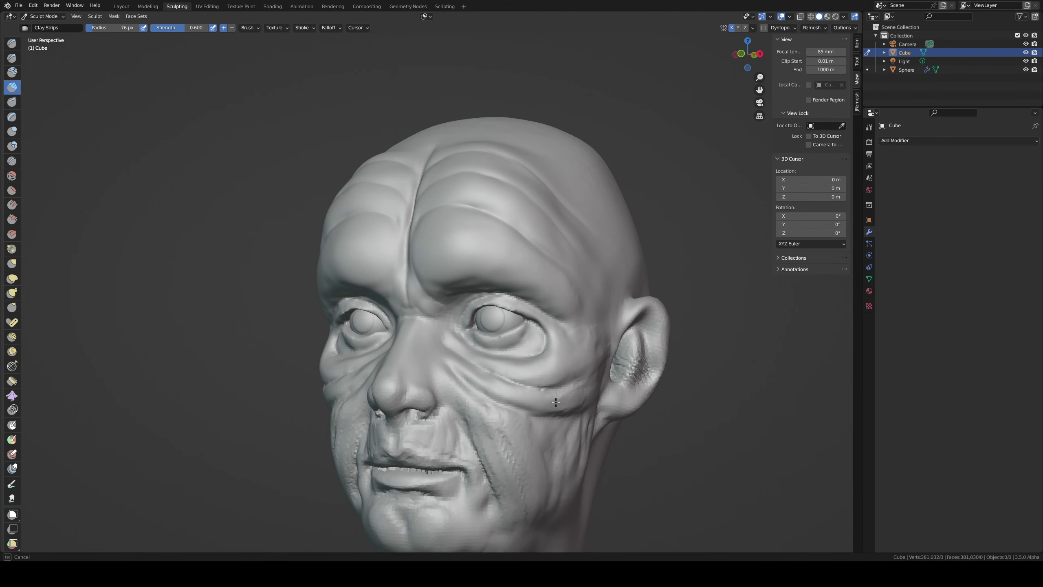
{"action": "mouse_move", "coordinate": [567, 449]}
{"action": "left_mouse_down"}
{"action": "mouse_move", "coordinate": [577, 427]}
{"action": "mouse_move", "coordinate": [570, 501]}
{"action": "left_mouse_up"}
{"action": "mouse_move", "coordinate": [579, 419]}
{"action": "left_mouse_down"}
{"action": "mouse_move", "coordinate": [579, 455]}
{"action": "mouse_move", "coordinate": [551, 439]}
{"action": "mouse_move", "coordinate": [555, 410]}
{"action": "left_mouse_up"}
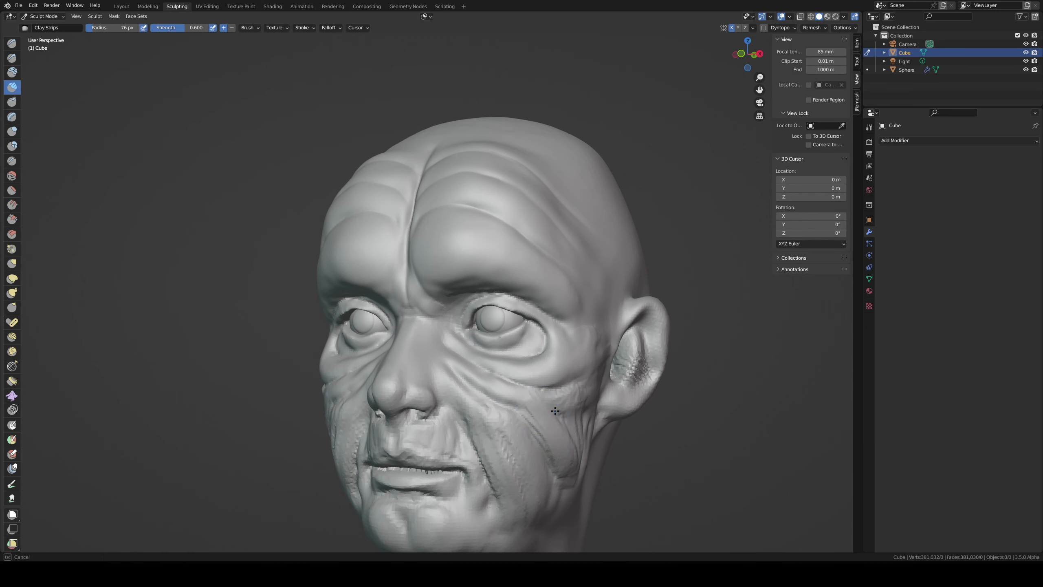
{"action": "middle_click_drag", "start_coordinate": [574, 449], "coordinate": [512, 408]}
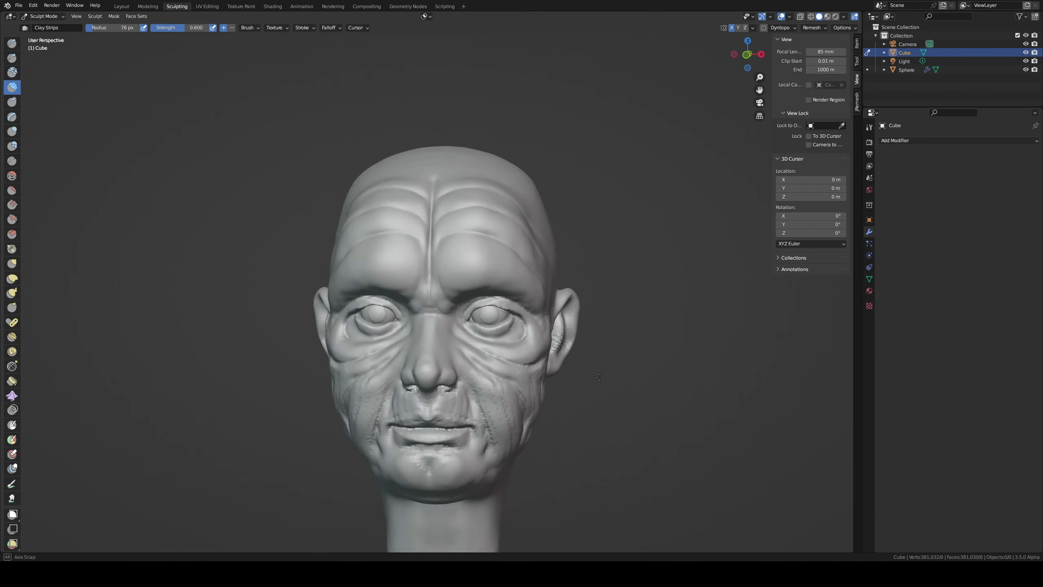
- Set up the Grab brush at 90 px, then 102 px, working from a straight front view
{"action": "middle_click_drag", "start_coordinate": [544, 371], "coordinate": [544, 389]}
{"action": "key", "text": "g"}
{"action": "key", "text": "f"}
{"action": "left_click", "coordinate": [559, 389]}
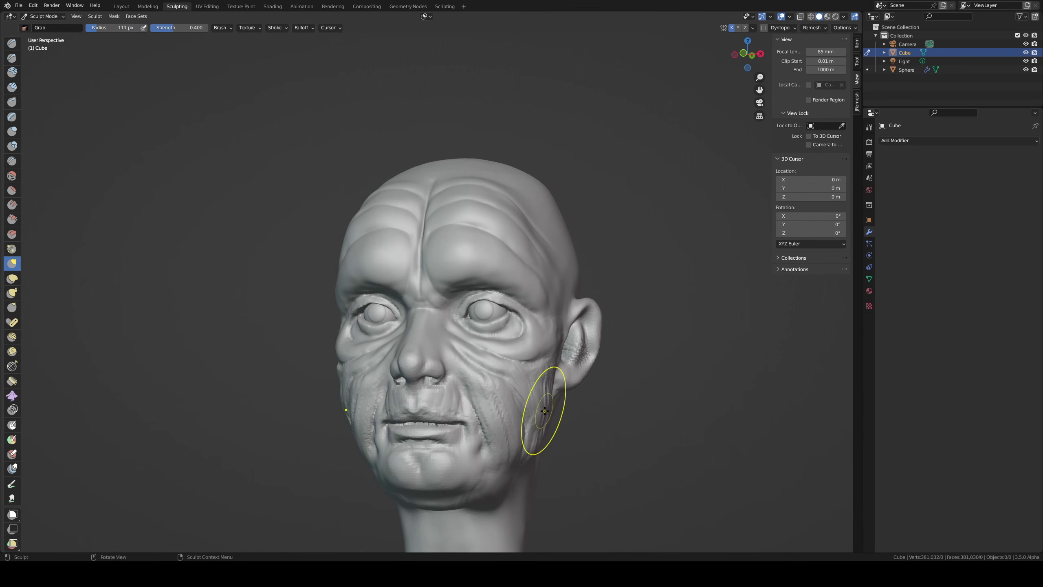
{"action": "left_click", "coordinate": [541, 376]}
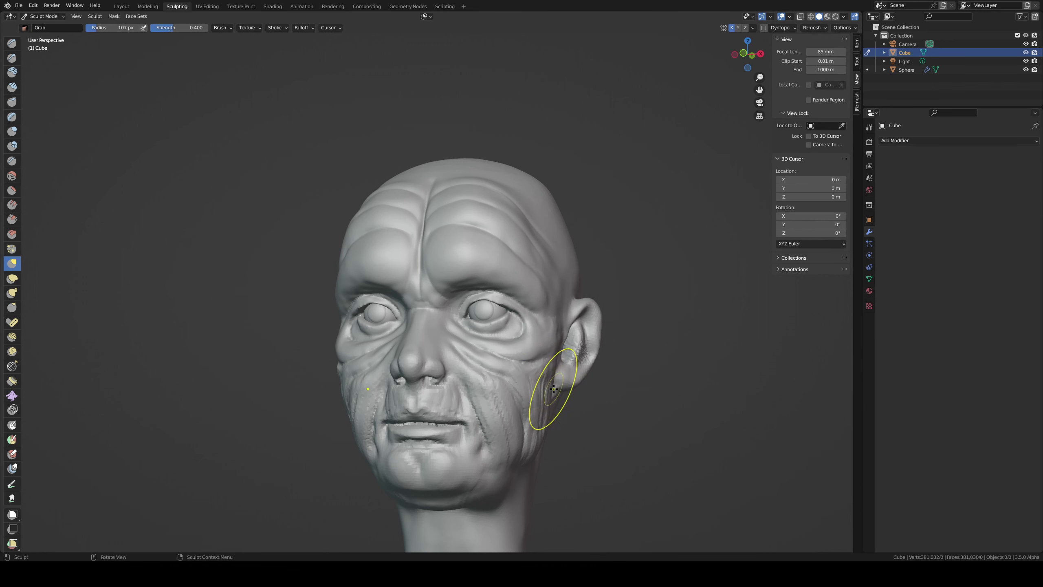
{"action": "middle_click_drag", "start_coordinate": [550, 367], "coordinate": [553, 359]}
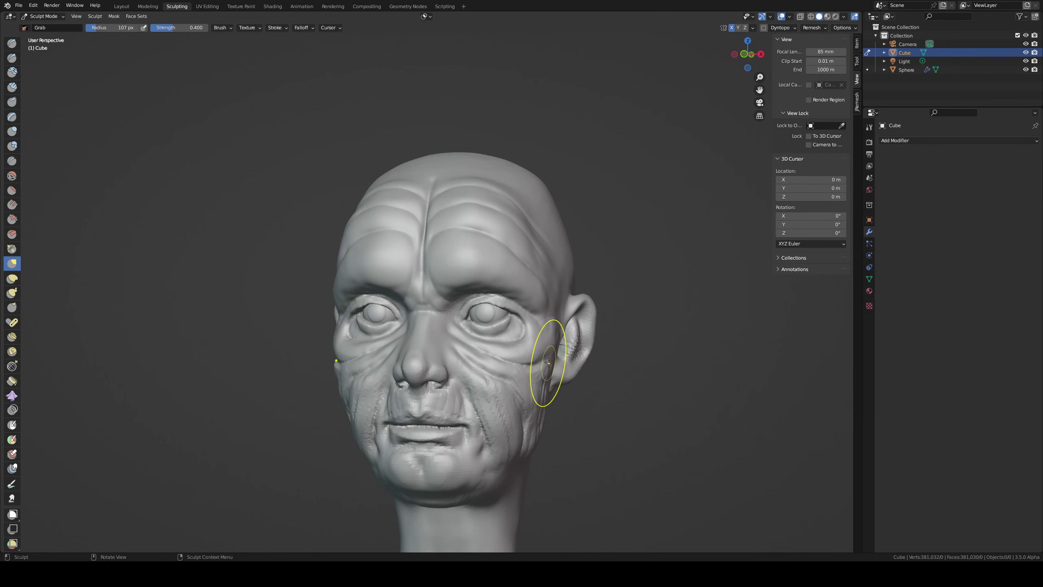
{"action": "key", "text": "KP_1"}
{"action": "key", "text": "f"}
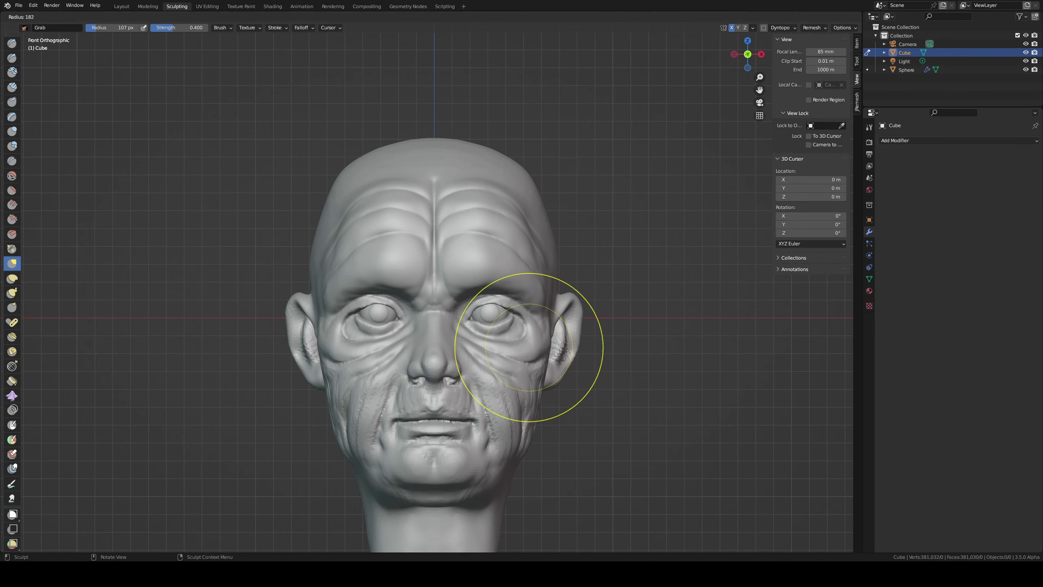
{"action": "key", "text": "f"}
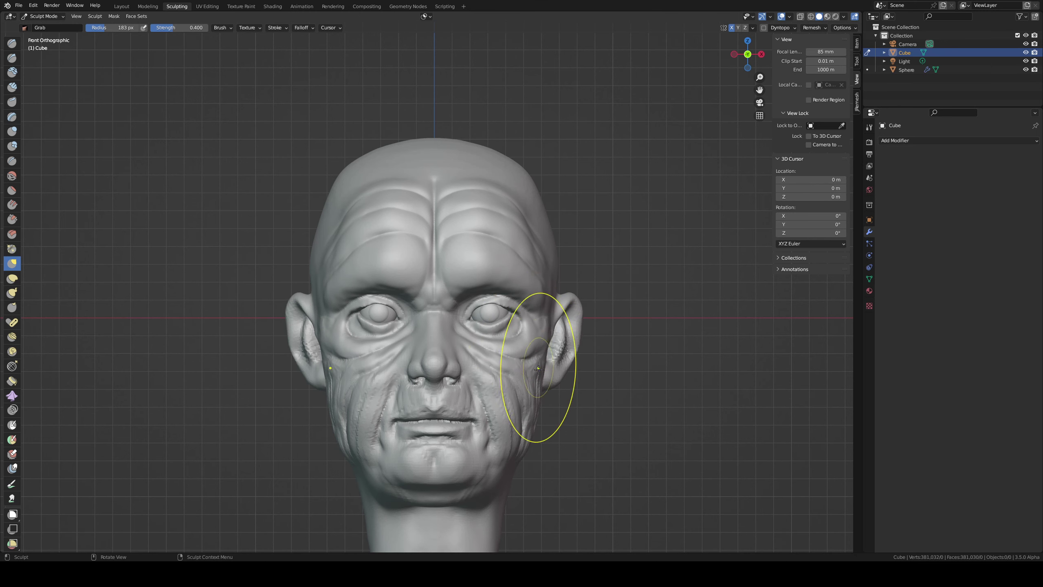
{"action": "left_click", "coordinate": [506, 381]}
- Shrink the Grab brush to 85 then 65 px and shape the outer cheek from three-quarter views
{"action": "middle_click_drag", "start_coordinate": [505, 382], "coordinate": [530, 380]}
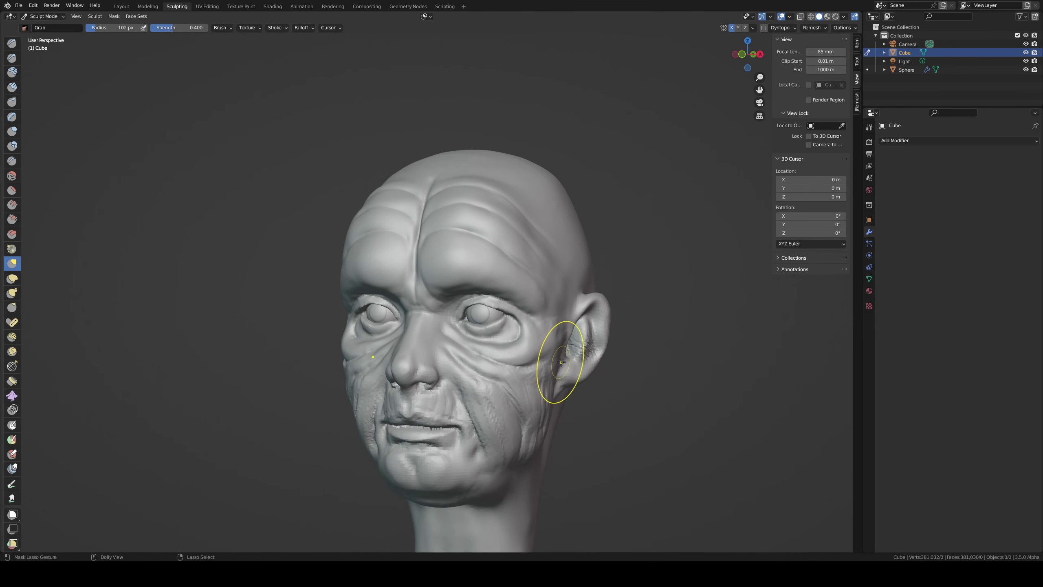
{"action": "key", "text": "f"}
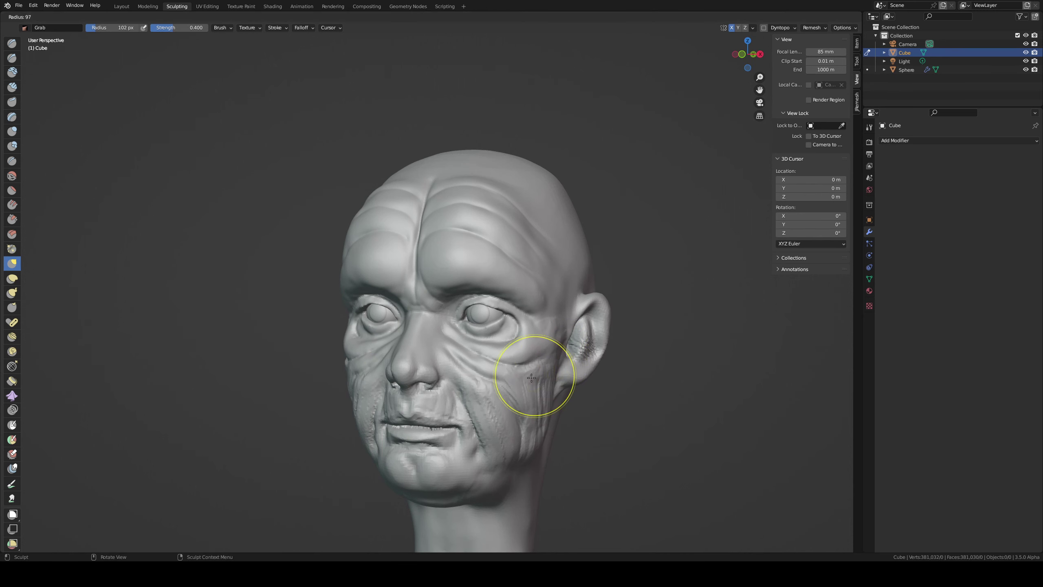
{"action": "left_click", "coordinate": [531, 377]}
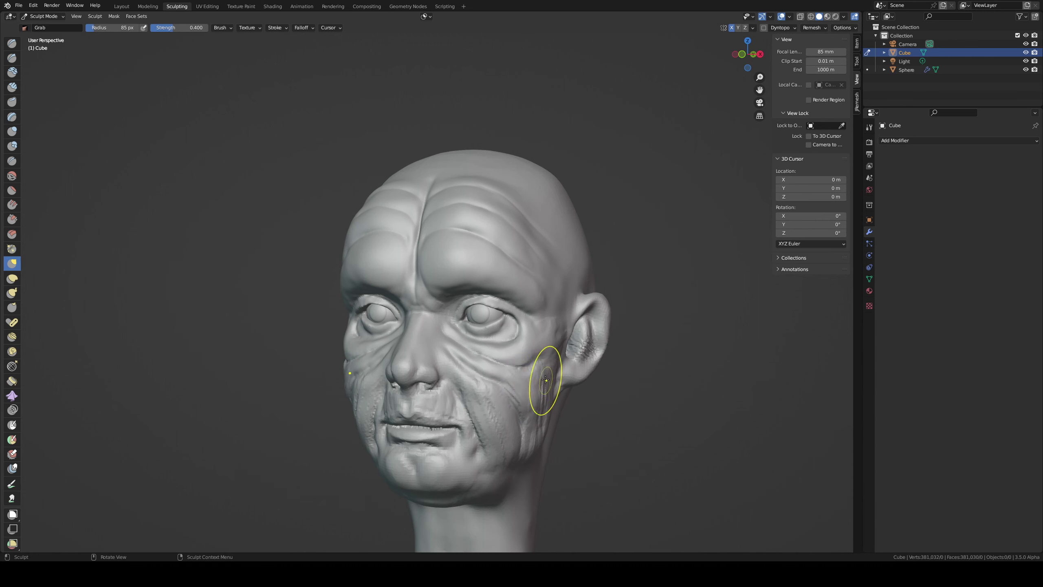
{"action": "middle_click_drag", "start_coordinate": [540, 426], "coordinate": [547, 349]}
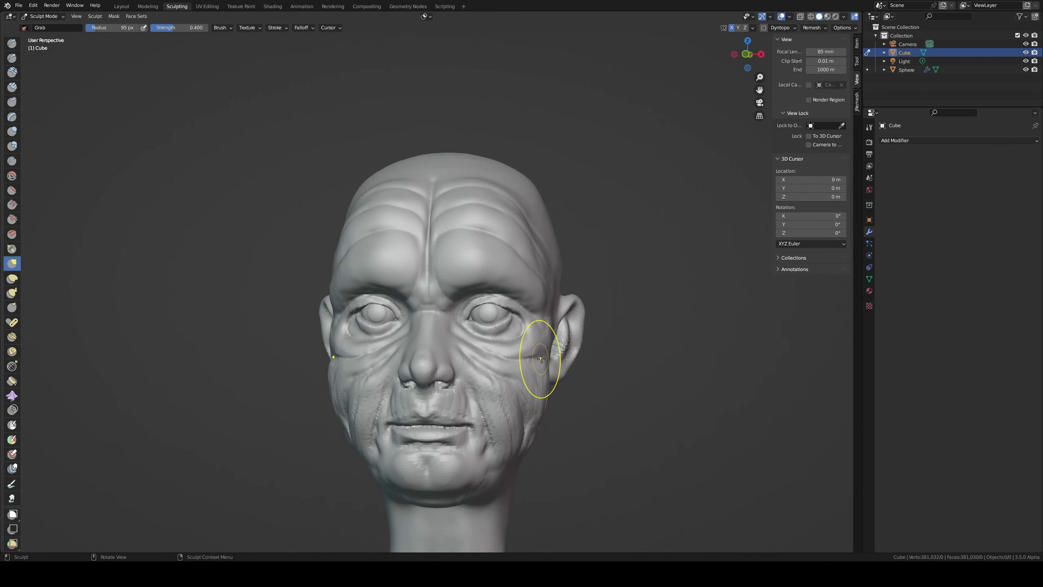
{"action": "mouse_move", "coordinate": [543, 349]}
{"action": "middle_mouse_down"}
{"action": "mouse_move", "coordinate": [524, 375]}
{"action": "mouse_move", "coordinate": [559, 329]}
{"action": "middle_mouse_up"}
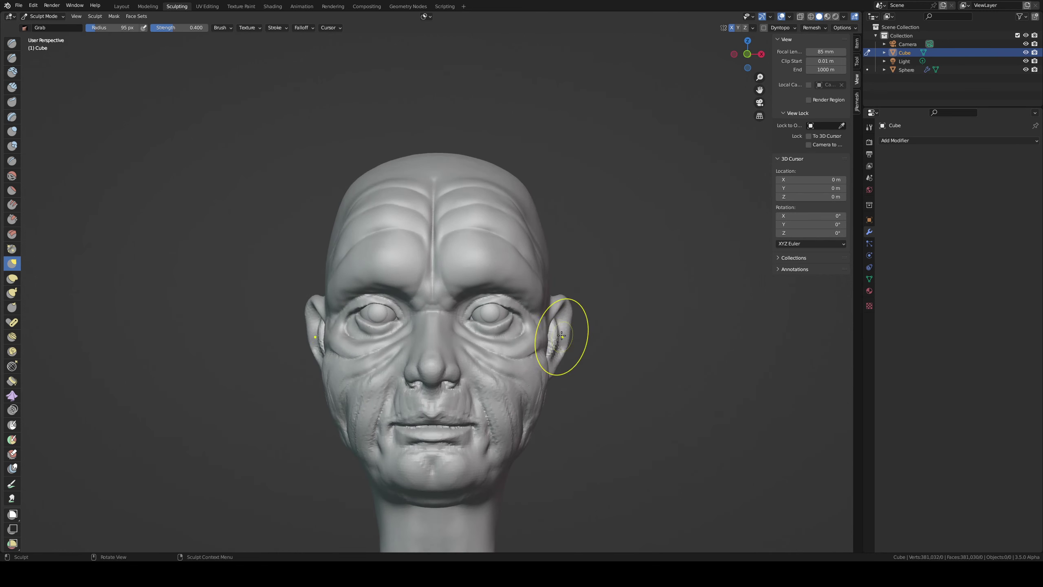
{"action": "key", "text": "f"}
{"action": "left_click", "coordinate": [506, 346]}
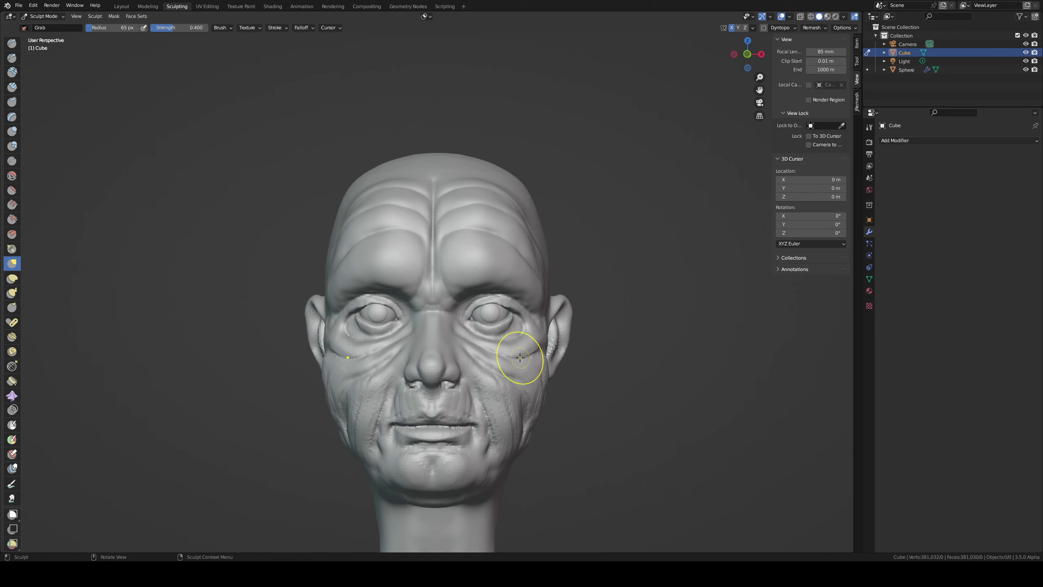
{"action": "middle_click_drag", "start_coordinate": [539, 348], "coordinate": [544, 357]}
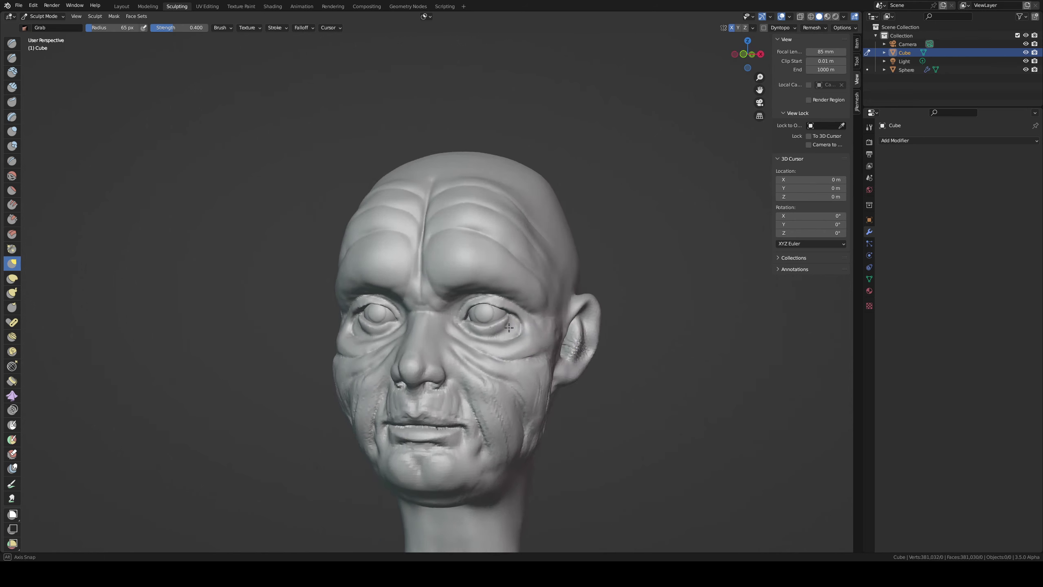
- Build a Clay Strips ridge along the jaw toward the ear
{"action": "key", "text": "shift+x"}
{"action": "key", "text": "bracketleft"}
{"action": "key", "text": "bracketleft"}
{"action": "key", "text": "bracketleft"}
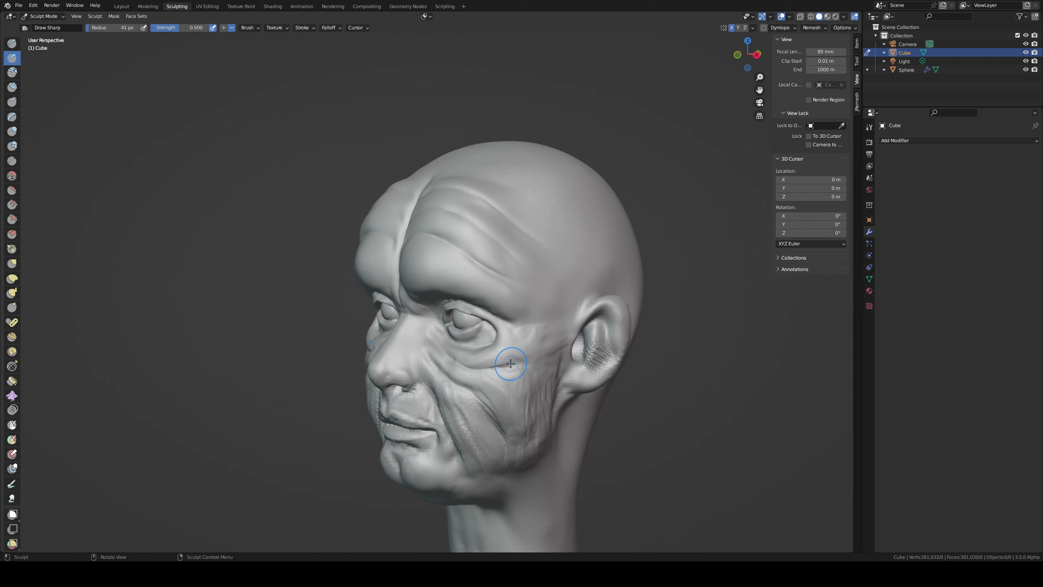
{"action": "mouse_move", "coordinate": [511, 362]}
{"action": "middle_mouse_down"}
{"action": "mouse_move", "coordinate": [556, 313]}
{"action": "mouse_move", "coordinate": [512, 350]}
{"action": "middle_mouse_up"}
{"action": "key", "text": "c"}
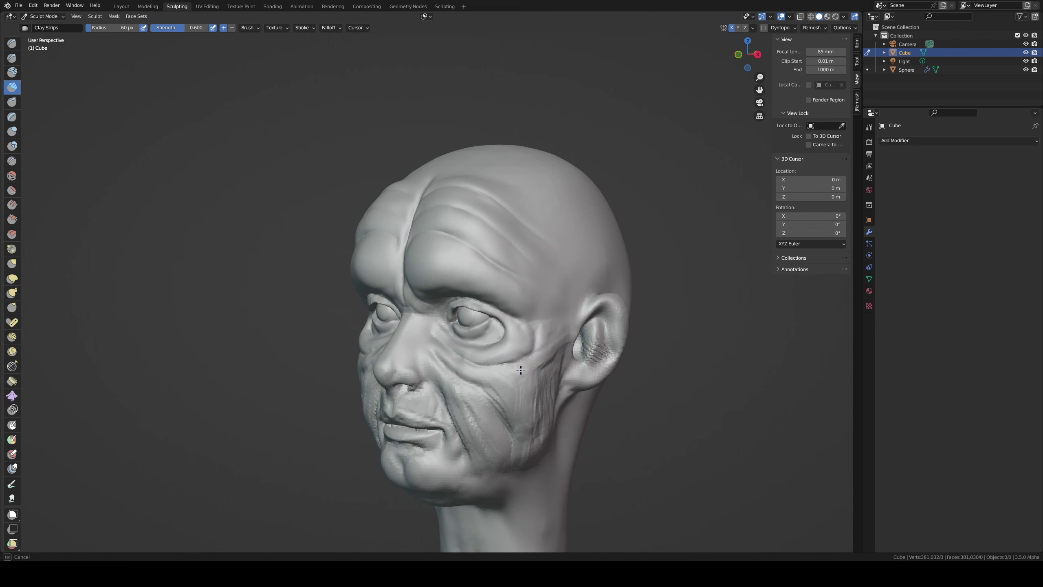
{"action": "left_click_drag", "start_coordinate": [549, 427], "coordinate": [558, 342]}
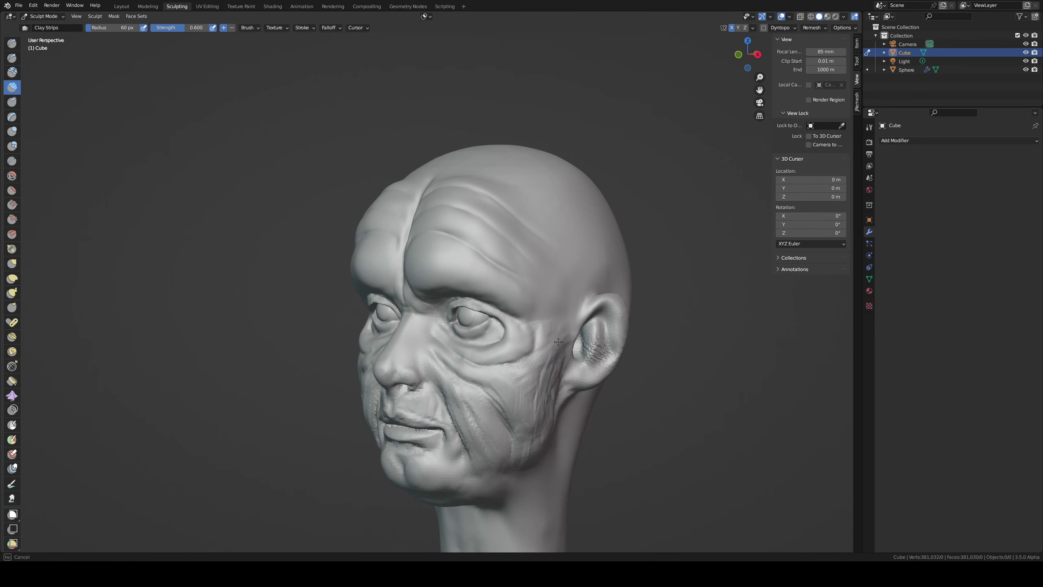
{"action": "mouse_move", "coordinate": [536, 377]}
{"action": "middle_mouse_down"}
{"action": "mouse_move", "coordinate": [556, 354]}
{"action": "mouse_move", "coordinate": [501, 384]}
{"action": "mouse_move", "coordinate": [532, 402]}
{"action": "mouse_move", "coordinate": [509, 382]}
{"action": "mouse_move", "coordinate": [550, 333]}
{"action": "mouse_move", "coordinate": [494, 384]}
{"action": "mouse_move", "coordinate": [532, 346]}
{"action": "middle_mouse_up"}
- Try the Grab, Scrape/Peaks, Clay Strips and Inflate brushes before choosing Draw Sharp
{"action": "key", "text": "g"}
{"action": "key", "text": "shift+t"}
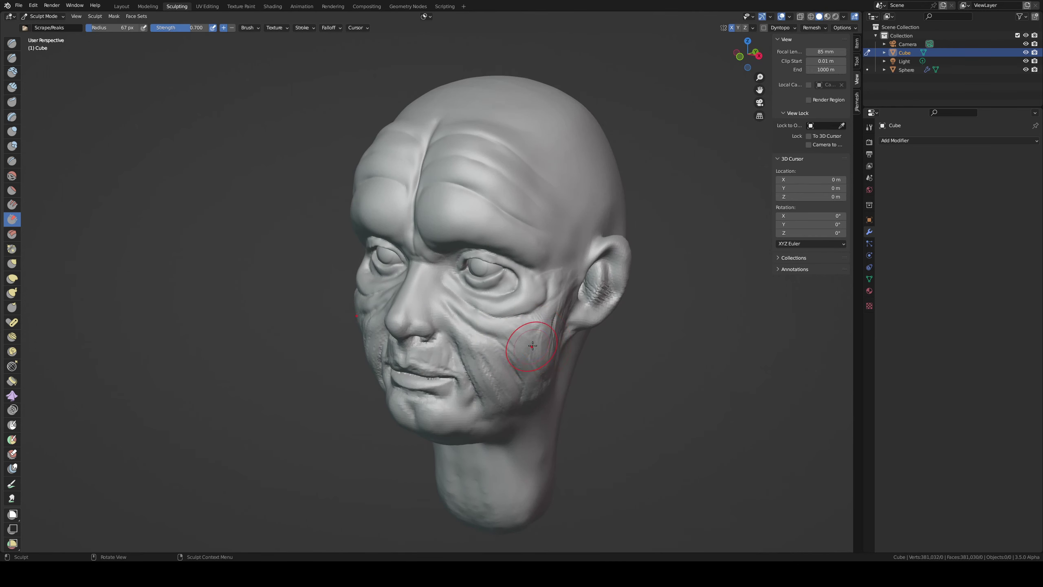
{"action": "key", "text": "c"}
{"action": "key", "text": "i"}
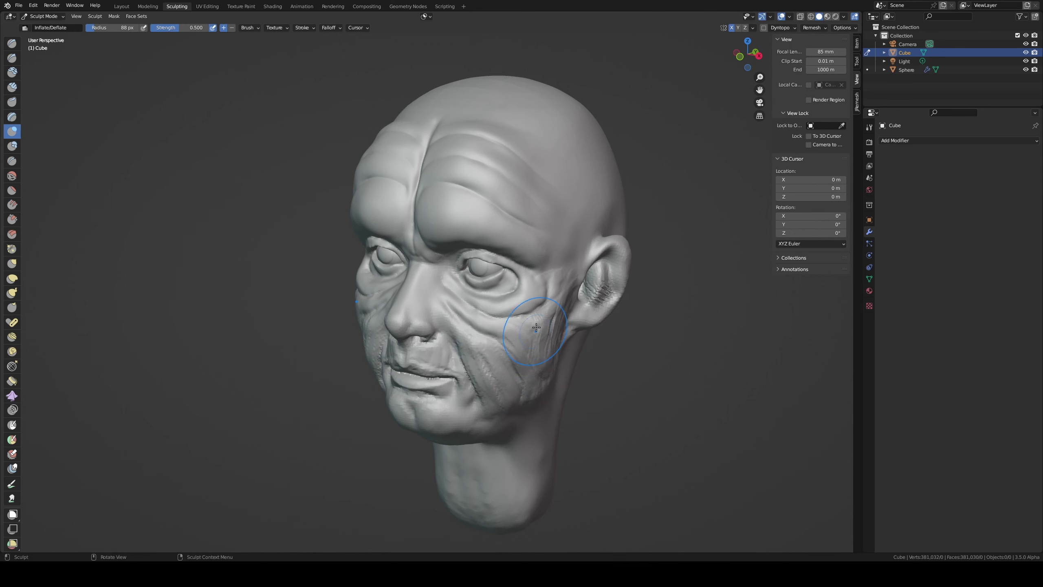
{"action": "middle_click_drag", "start_coordinate": [536, 384], "coordinate": [542, 341]}
{"action": "scroll", "coordinate": [547, 300], "scroll_direction": "up", "scroll_amount": 1}
{"action": "middle_click_drag", "start_coordinate": [546, 301], "coordinate": [535, 326]}
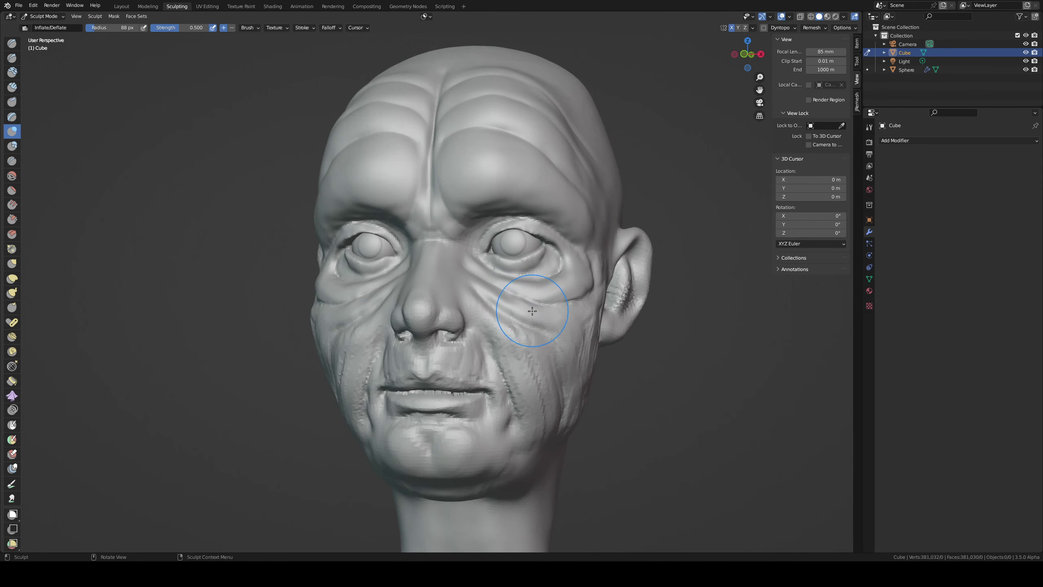
{"action": "key", "text": "shift+x"}
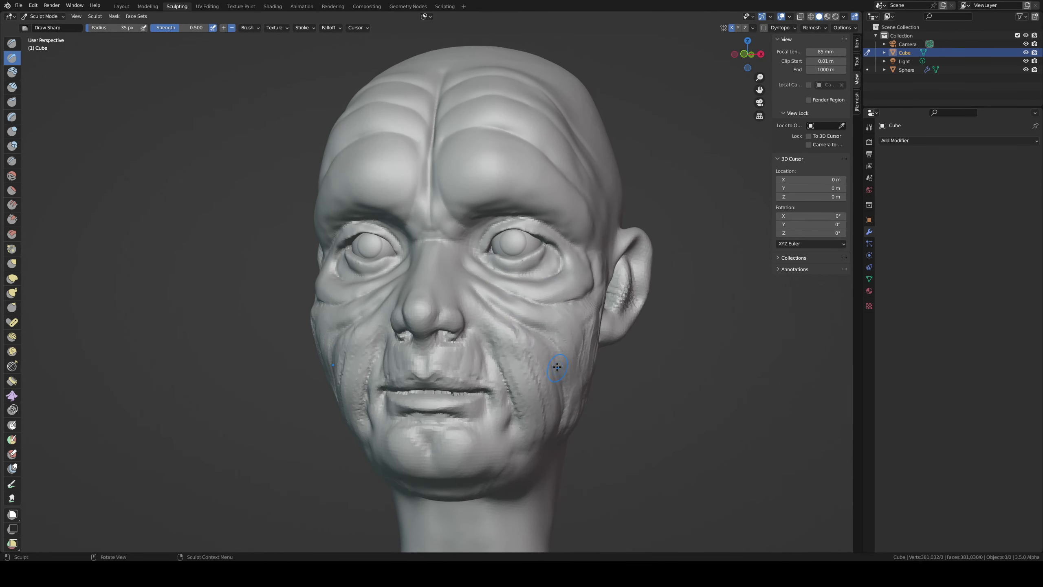
{"action": "middle_click_drag", "start_coordinate": [565, 414], "coordinate": [531, 353]}
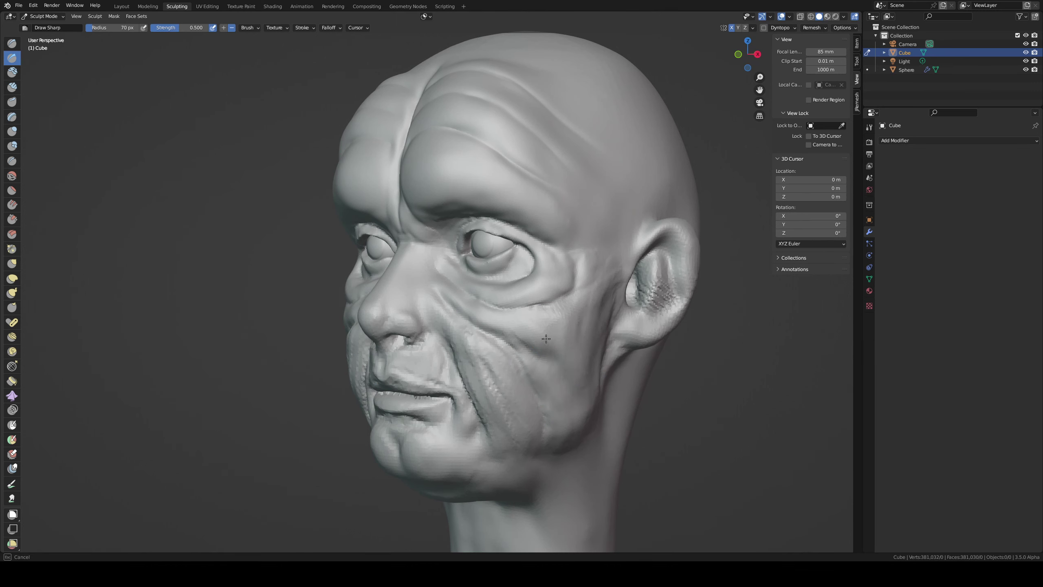
- Reshape the cheek in front of the ear with the Draw brush at 88 px
{"action": "key", "text": "f"}
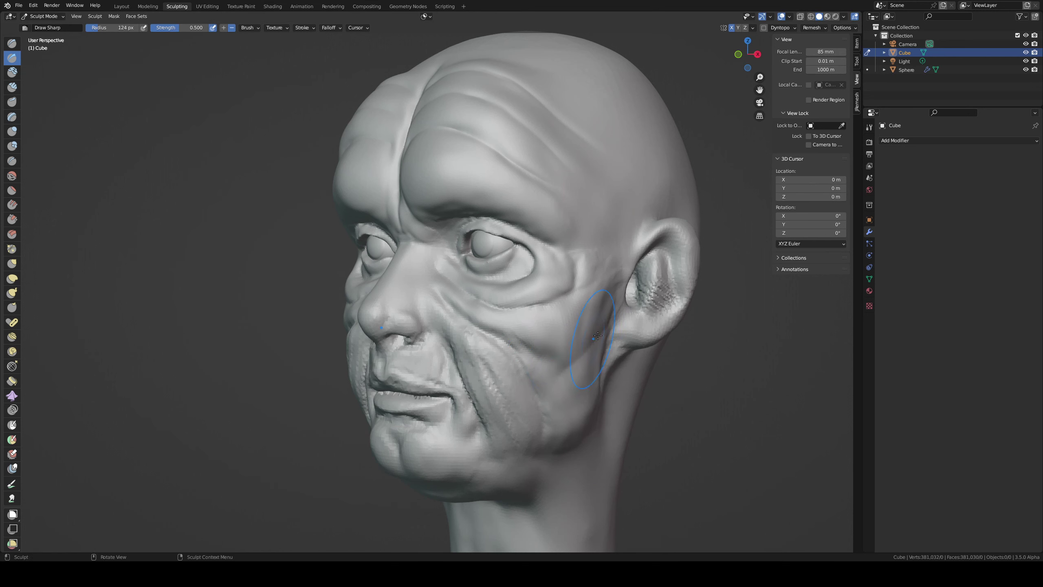
{"action": "left_click", "coordinate": [544, 381]}
{"action": "middle_click_drag", "start_coordinate": [543, 382], "coordinate": [566, 327]}
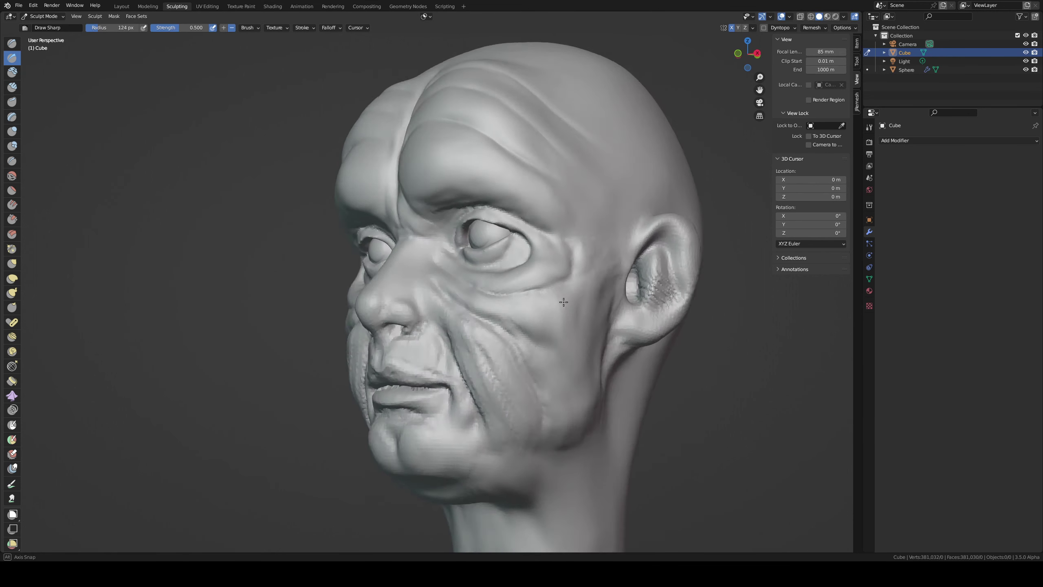
{"action": "key", "text": "x"}
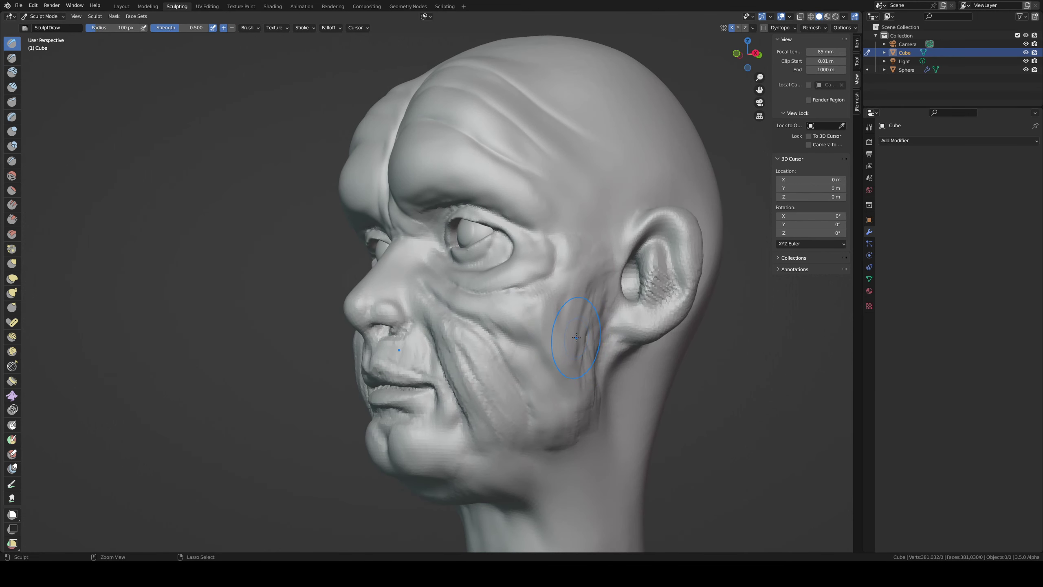
{"action": "key", "text": "f"}
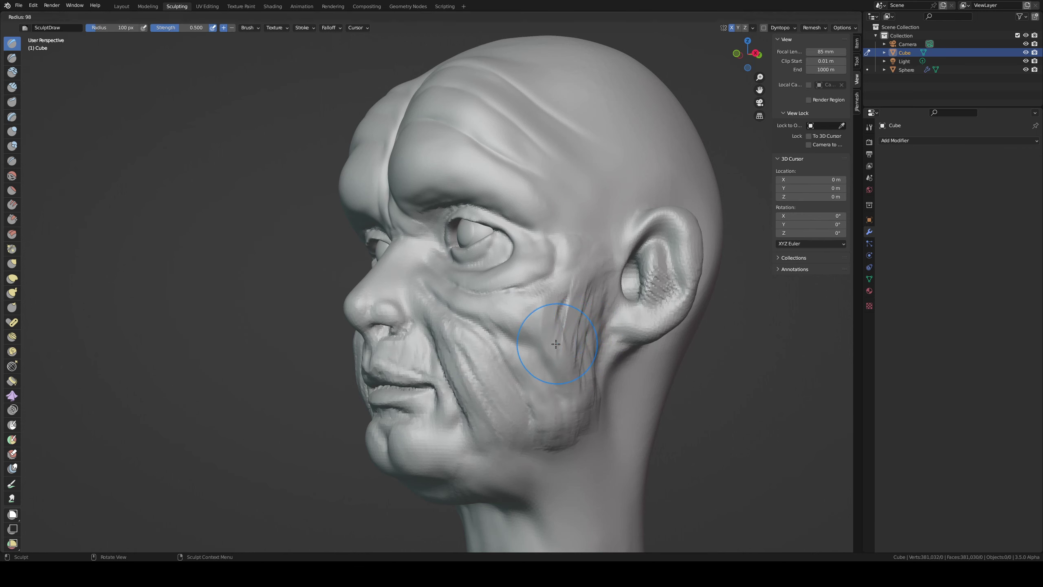
{"action": "left_click", "coordinate": [550, 312]}
{"action": "middle_click_drag", "start_coordinate": [550, 312], "coordinate": [503, 345]}
{"action": "key", "text": "f"}
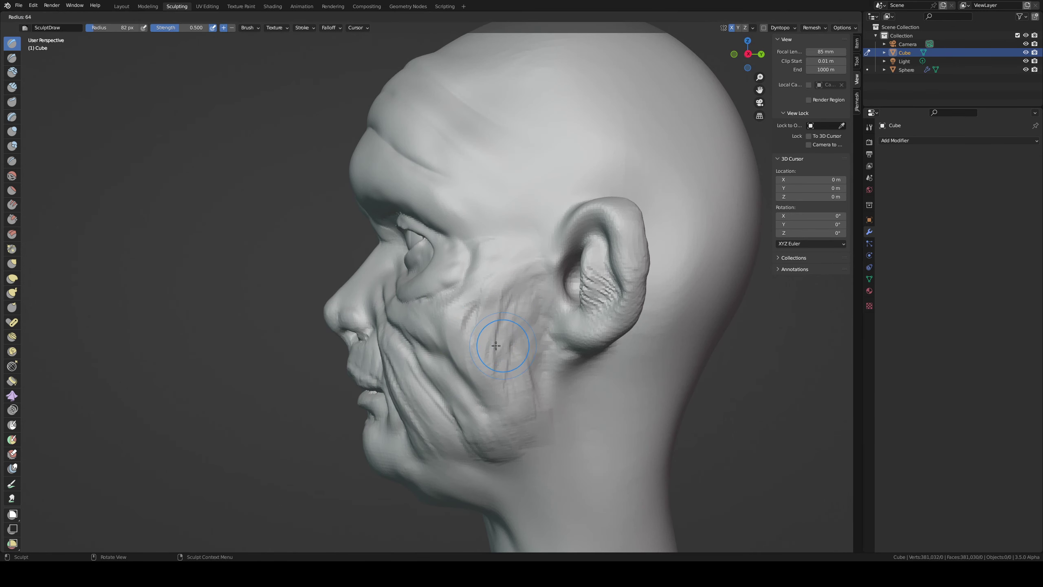
{"action": "left_click", "coordinate": [525, 345]}
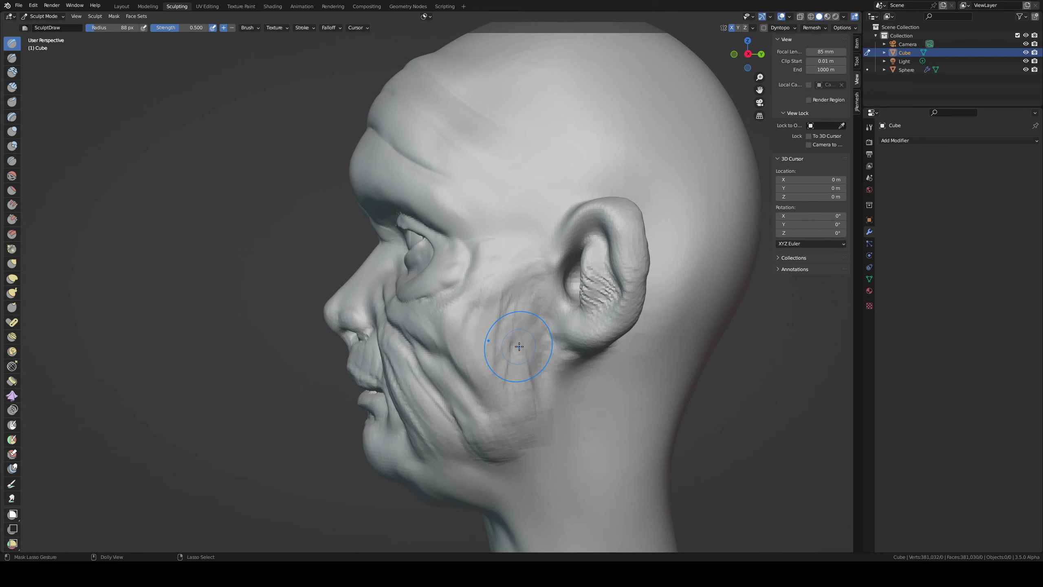
{"action": "left_click_drag", "start_coordinate": [521, 346], "coordinate": [467, 375]}
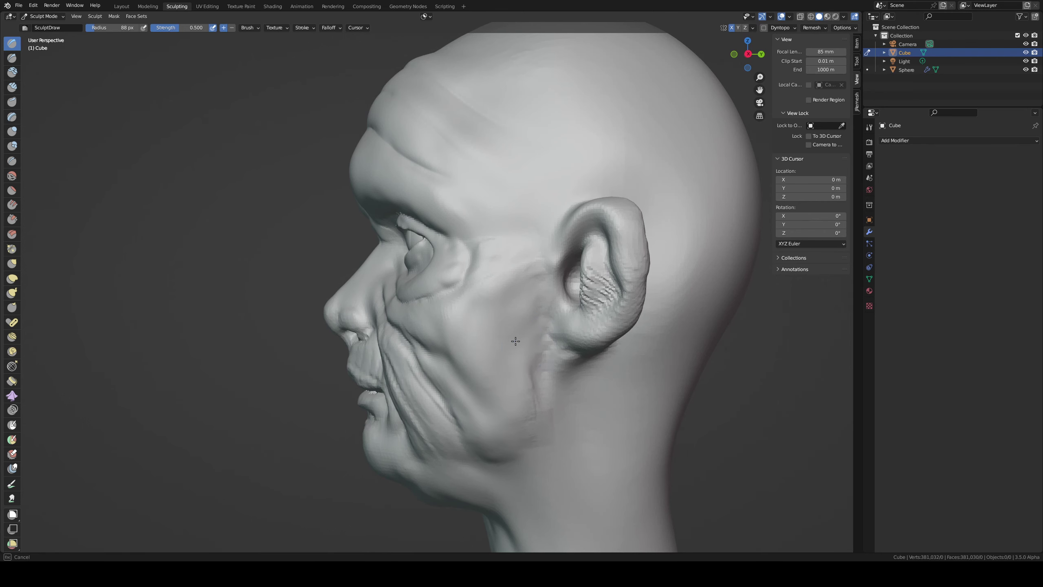
- Layer Clay Strips wrinkle ridges along the cheek fold with a 68 px brush
{"action": "middle_click_drag", "start_coordinate": [468, 376], "coordinate": [578, 341]}
{"action": "middle_click_drag", "start_coordinate": [579, 377], "coordinate": [546, 349]}
{"action": "key", "text": "f"}
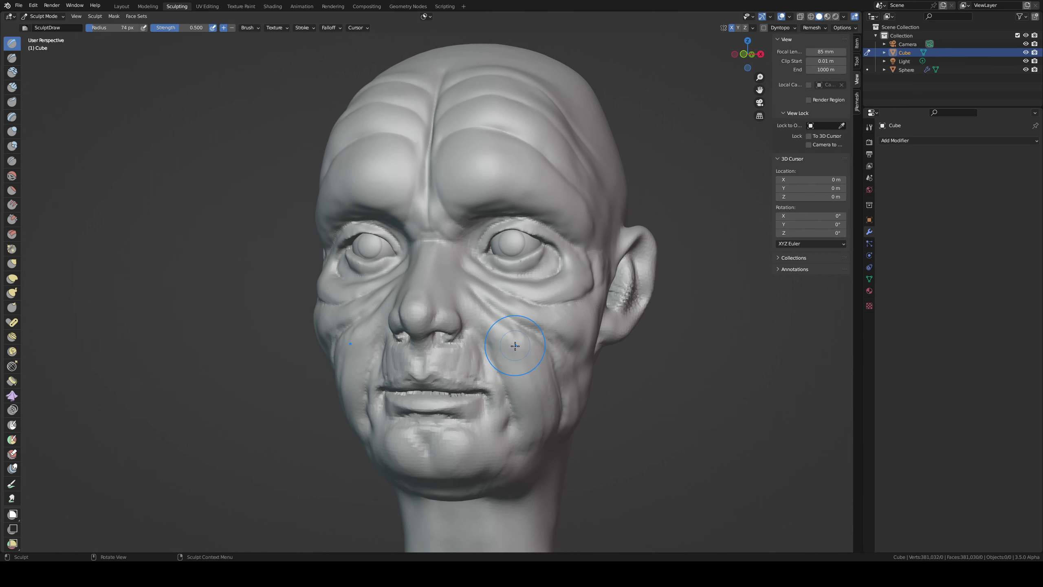
{"action": "mouse_move", "coordinate": [514, 345]}
{"action": "middle_mouse_down"}
{"action": "mouse_move", "coordinate": [406, 385]}
{"action": "mouse_move", "coordinate": [404, 370]}
{"action": "middle_mouse_up"}
{"action": "key", "text": "c"}
{"action": "key", "text": "f"}
{"action": "left_click", "coordinate": [404, 370]}
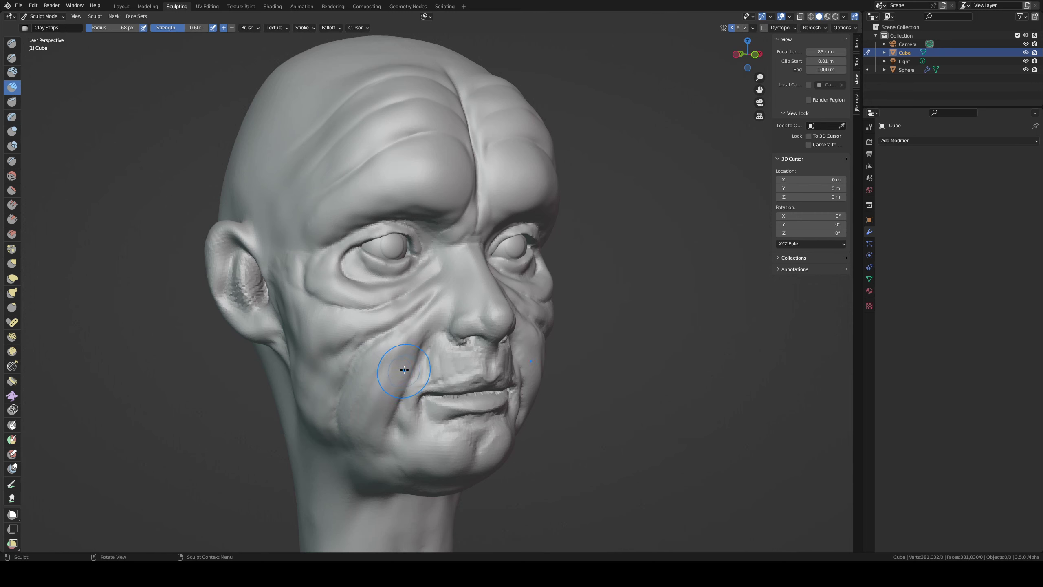
{"action": "left_click_drag", "start_coordinate": [407, 345], "coordinate": [381, 439]}
{"action": "left_click_drag", "start_coordinate": [404, 343], "coordinate": [377, 410]}
{"action": "left_click_drag", "start_coordinate": [427, 316], "coordinate": [394, 403]}
{"action": "mouse_move", "coordinate": [406, 349]}
{"action": "left_mouse_down"}
{"action": "mouse_move", "coordinate": [372, 460]}
{"action": "mouse_move", "coordinate": [373, 443]}
{"action": "left_mouse_up"}
- Sculpt a crease along the lower cheek and jaw, viewed from the lower left
{"action": "middle_click_drag", "start_coordinate": [372, 444], "coordinate": [524, 439]}
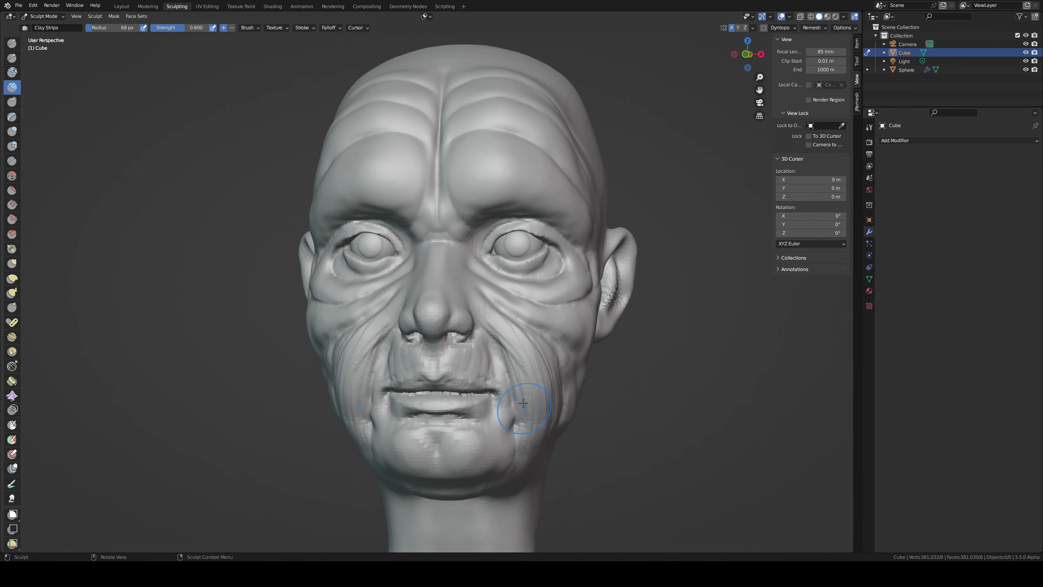
{"action": "middle_click_drag", "start_coordinate": [543, 479], "coordinate": [505, 392]}
{"action": "mouse_move", "coordinate": [519, 419]}
{"action": "left_mouse_down"}
{"action": "mouse_move", "coordinate": [522, 464]}
{"action": "mouse_move", "coordinate": [539, 456]}
{"action": "left_mouse_up"}
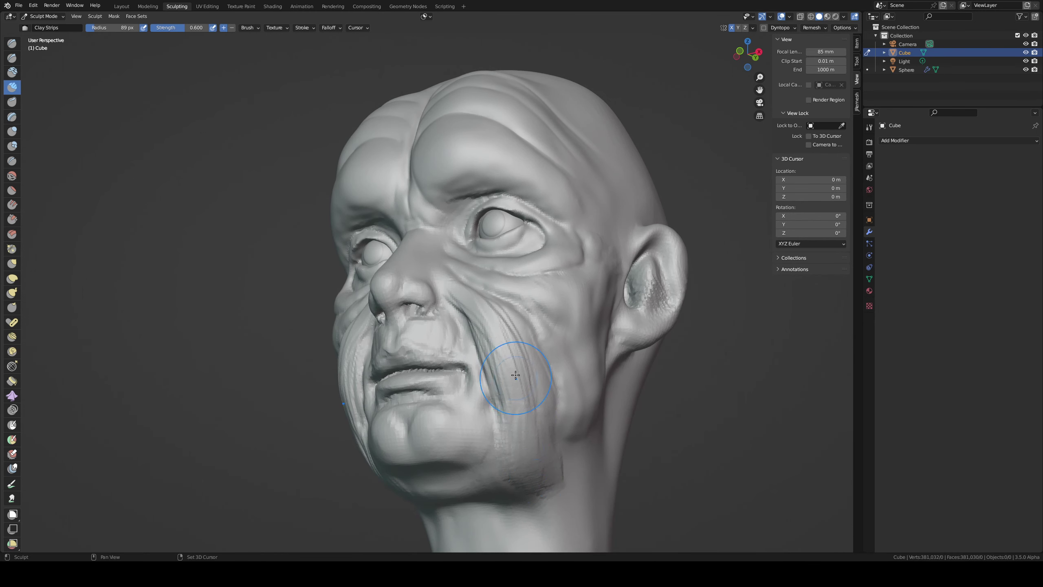
{"action": "middle_click_drag", "start_coordinate": [533, 438], "coordinate": [431, 442]}
{"action": "key", "text": "shift+space"}
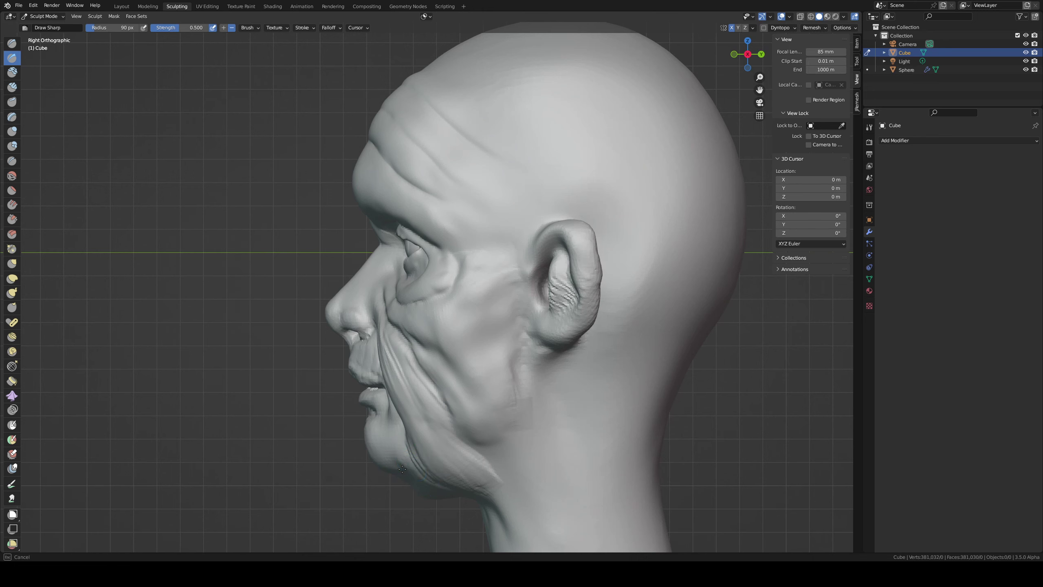
- Carve sharp creases along the jawline and cheek toward the chin at 94 px
{"action": "mouse_move", "coordinate": [503, 419]}
{"action": "left_mouse_down"}
{"action": "mouse_move", "coordinate": [419, 469]}
{"action": "mouse_move", "coordinate": [485, 432]}
{"action": "left_mouse_up"}
{"action": "mouse_move", "coordinate": [484, 432]}
{"action": "middle_mouse_down"}
{"action": "mouse_move", "coordinate": [516, 414]}
{"action": "mouse_move", "coordinate": [493, 430]}
{"action": "mouse_move", "coordinate": [534, 426]}
{"action": "mouse_move", "coordinate": [446, 435]}
{"action": "middle_mouse_up"}
{"action": "key", "text": "f"}
{"action": "left_click", "coordinate": [534, 426]}
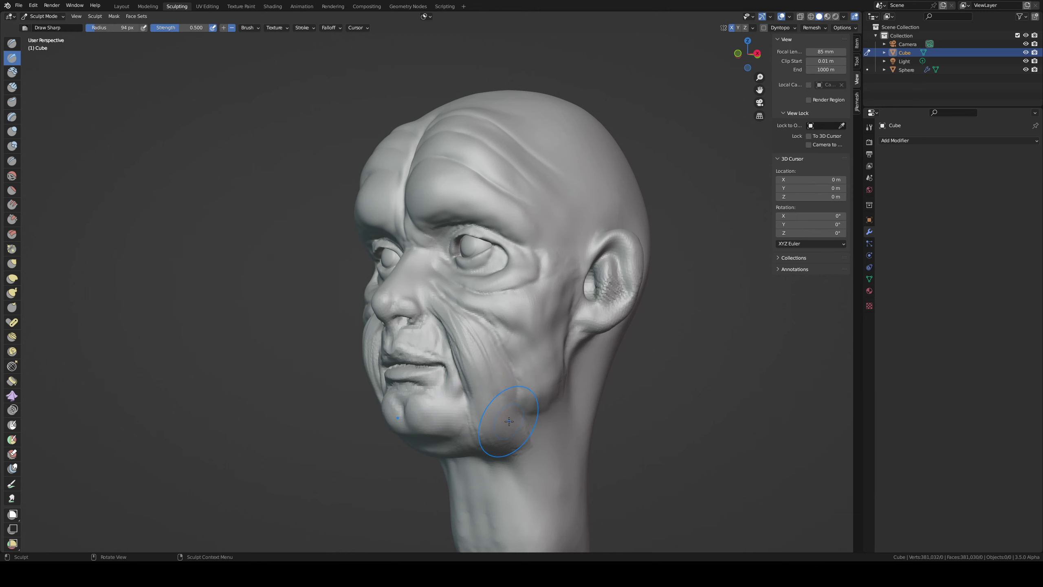
{"action": "left_click_drag", "start_coordinate": [465, 428], "coordinate": [493, 415]}
{"action": "mouse_move", "coordinate": [498, 416]}
{"action": "middle_mouse_down"}
{"action": "mouse_move", "coordinate": [555, 411]}
{"action": "mouse_move", "coordinate": [540, 400]}
{"action": "middle_mouse_up"}
{"action": "left_click_drag", "start_coordinate": [565, 394], "coordinate": [491, 429]}
- Save the sculpt as untitled.blend and shrink the brush to 52 px
{"action": "scroll", "coordinate": [543, 395], "scroll_direction": "down", "scroll_amount": 3}
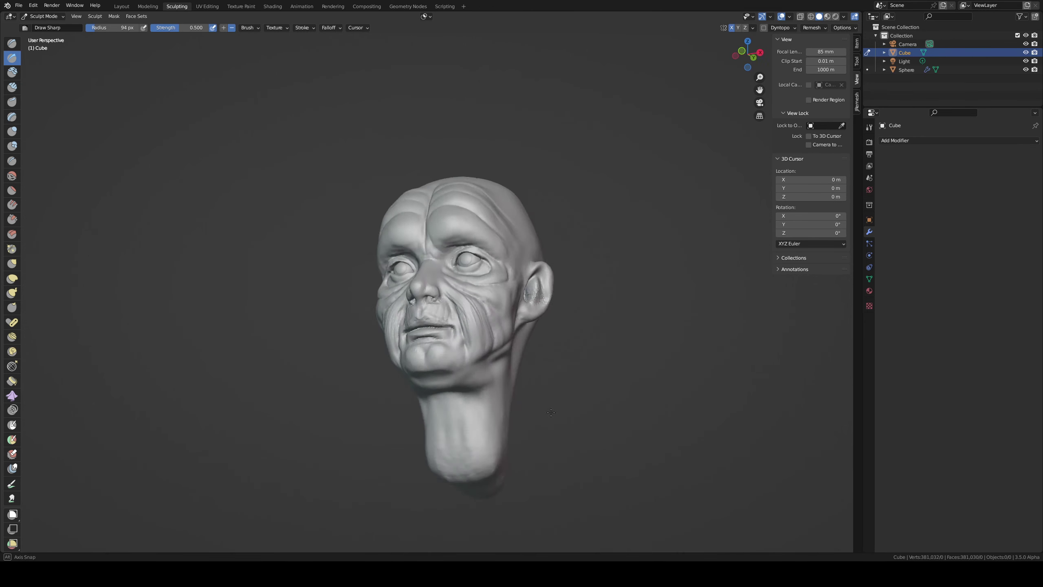
{"action": "mouse_move", "coordinate": [543, 395]}
{"action": "middle_mouse_down"}
{"action": "mouse_move", "coordinate": [565, 420]}
{"action": "mouse_move", "coordinate": [491, 341]}
{"action": "middle_mouse_up"}
{"action": "scroll", "coordinate": [492, 341], "scroll_direction": "up", "scroll_amount": 3}
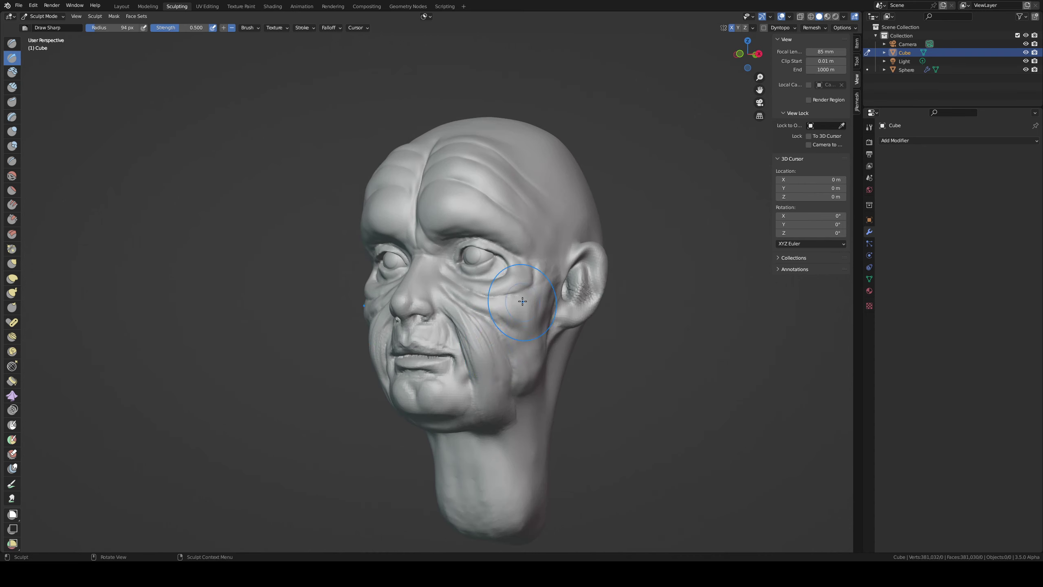
{"action": "key", "text": "ctrl+s"}
{"action": "key", "text": "bracketleft"}
{"action": "key", "text": "bracketleft"}
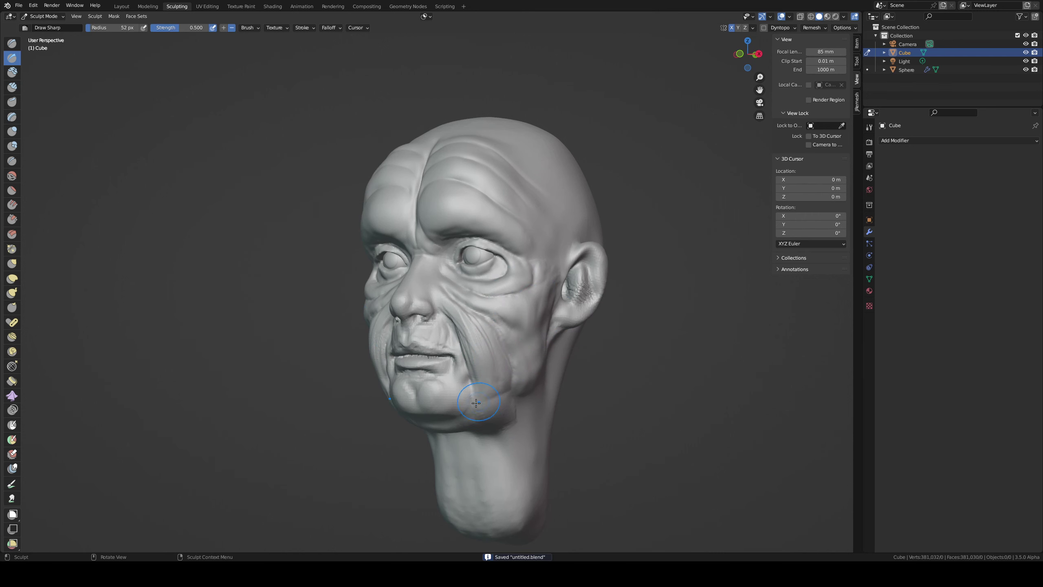
- Pull the underside of the jaw down with the Grab brush, resizing it to 97 px
{"action": "key", "text": "g"}
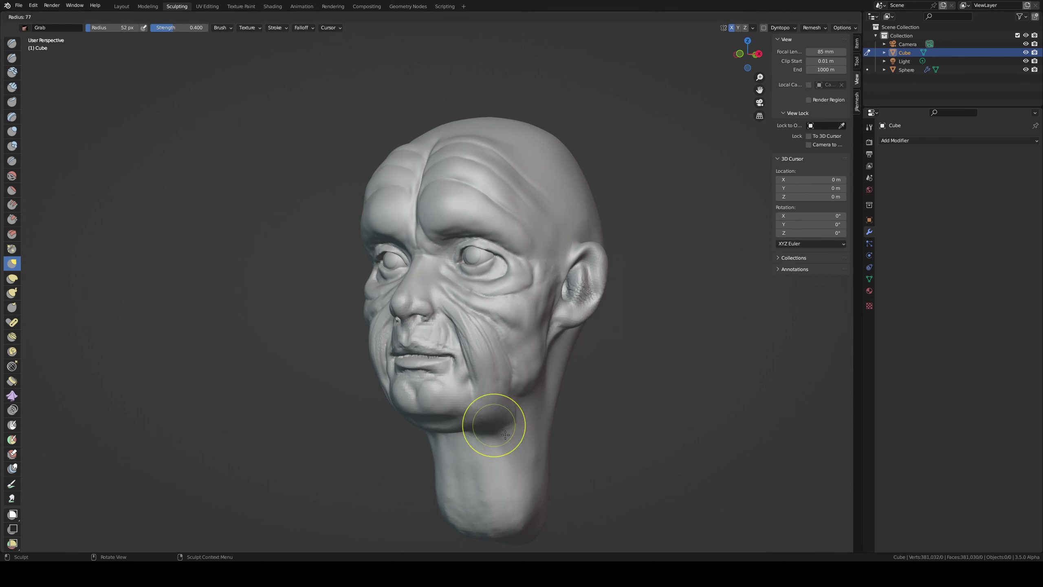
{"action": "left_click_drag", "start_coordinate": [492, 415], "coordinate": [478, 446]}
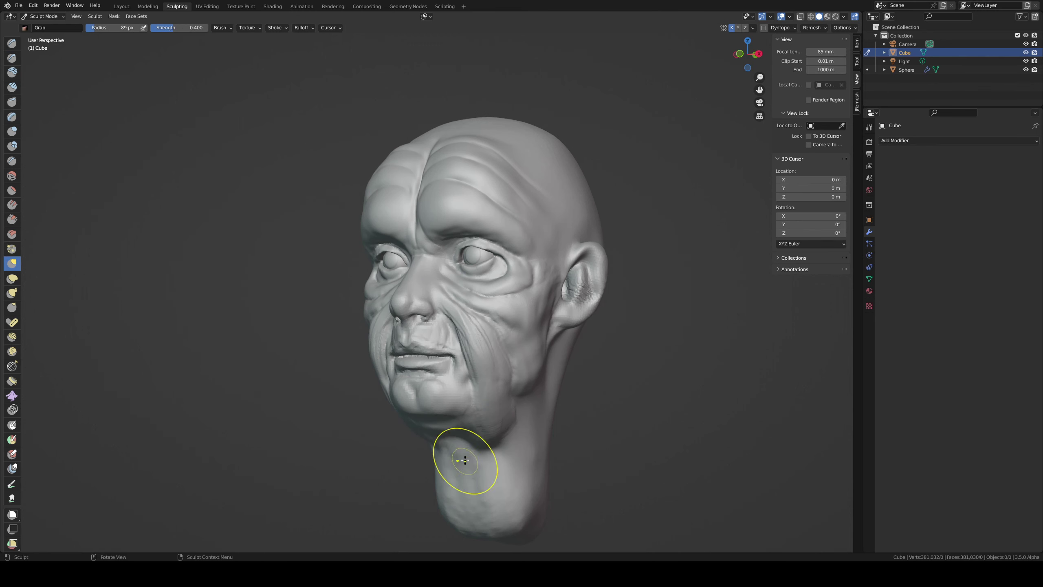
{"action": "mouse_move", "coordinate": [535, 414]}
{"action": "middle_mouse_down"}
{"action": "mouse_move", "coordinate": [535, 372]}
{"action": "mouse_move", "coordinate": [547, 380]}
{"action": "mouse_move", "coordinate": [529, 396]}
{"action": "middle_mouse_up"}
{"action": "key", "text": "f"}
{"action": "left_click", "coordinate": [530, 406]}
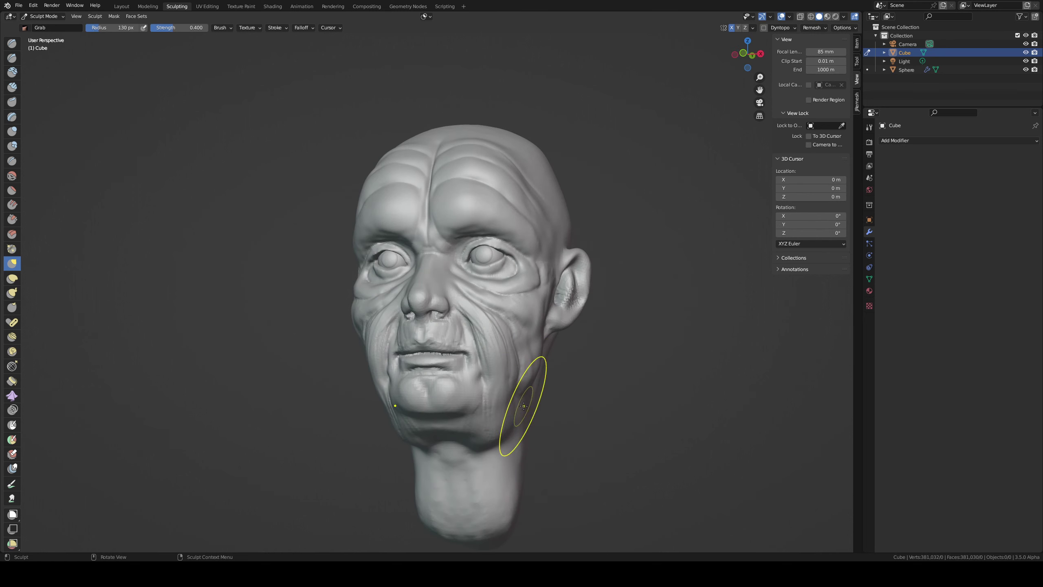
{"action": "middle_click_drag", "start_coordinate": [488, 423], "coordinate": [486, 424]}
{"action": "key", "text": "f"}
{"action": "left_click", "coordinate": [485, 424]}
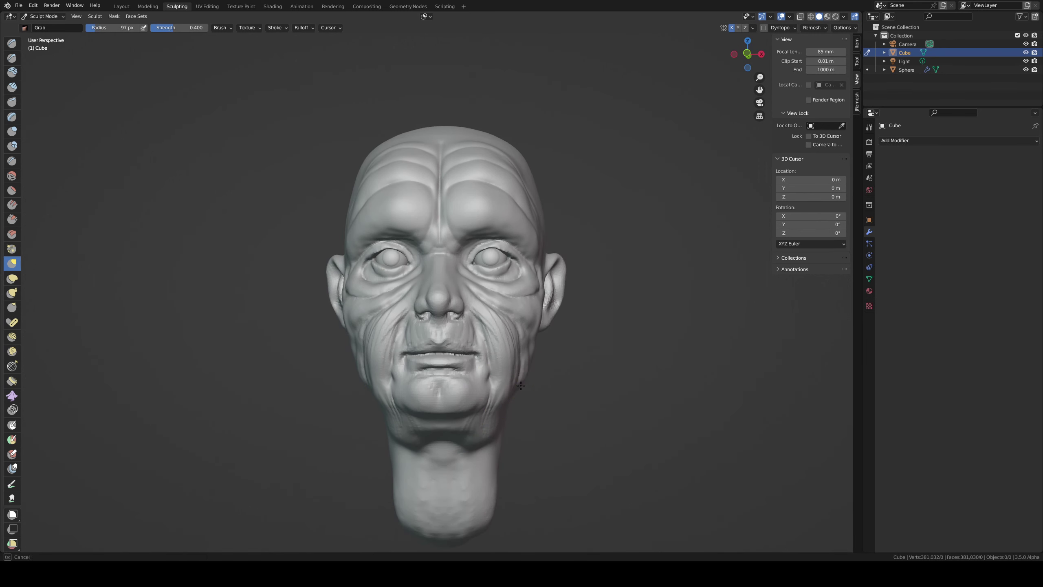
- Shape the cheek undersides and left jaw from below, then reduce the brush size
{"action": "mouse_move", "coordinate": [521, 386]}
{"action": "middle_mouse_down"}
{"action": "mouse_move", "coordinate": [524, 396]}
{"action": "mouse_move", "coordinate": [545, 352]}
{"action": "mouse_move", "coordinate": [534, 371]}
{"action": "mouse_move", "coordinate": [538, 262]}
{"action": "middle_mouse_up"}
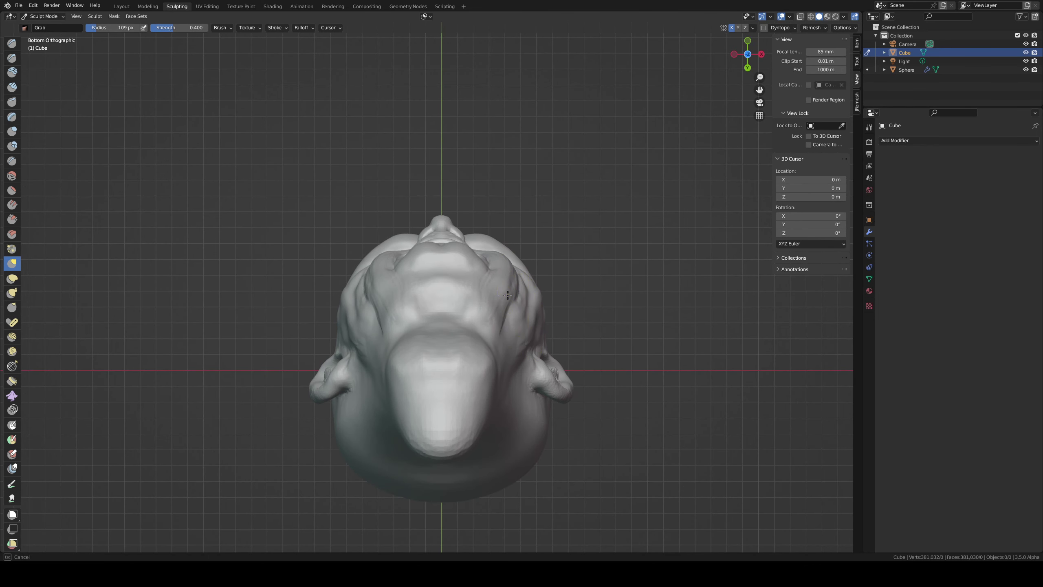
{"action": "left_click_drag", "start_coordinate": [503, 306], "coordinate": [487, 319]}
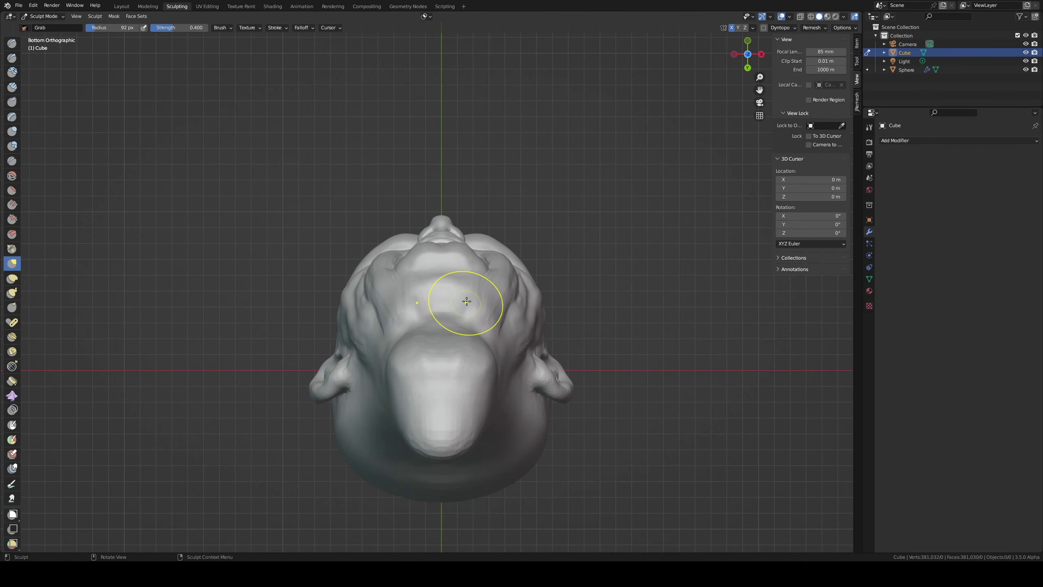
{"action": "mouse_move", "coordinate": [466, 300]}
{"action": "middle_mouse_down"}
{"action": "mouse_move", "coordinate": [460, 335]}
{"action": "mouse_move", "coordinate": [444, 288]}
{"action": "middle_mouse_up"}
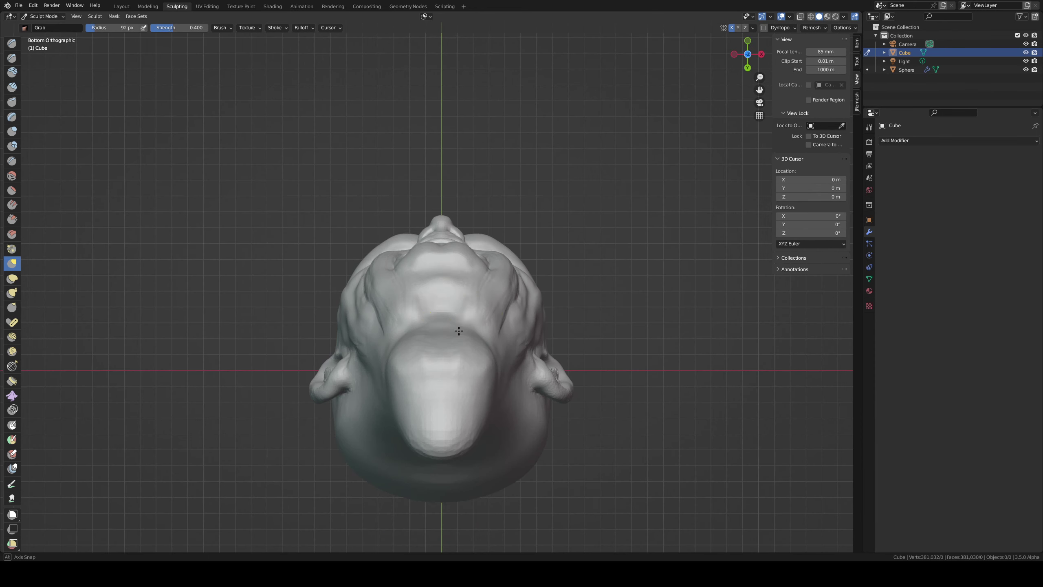
{"action": "left_click_drag", "start_coordinate": [407, 279], "coordinate": [402, 276]}
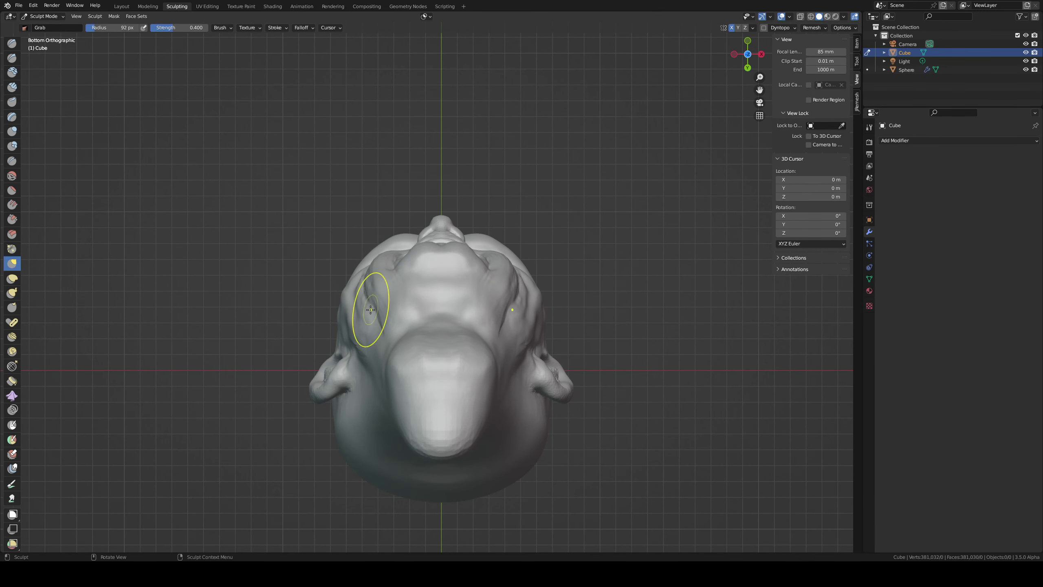
{"action": "mouse_move", "coordinate": [357, 325]}
{"action": "middle_mouse_down"}
{"action": "mouse_move", "coordinate": [383, 304]}
{"action": "mouse_move", "coordinate": [532, 349]}
{"action": "mouse_move", "coordinate": [487, 379]}
{"action": "mouse_move", "coordinate": [499, 353]}
{"action": "middle_mouse_up"}
{"action": "key", "text": "f"}
{"action": "left_click", "coordinate": [538, 349]}
{"action": "key", "text": "f"}
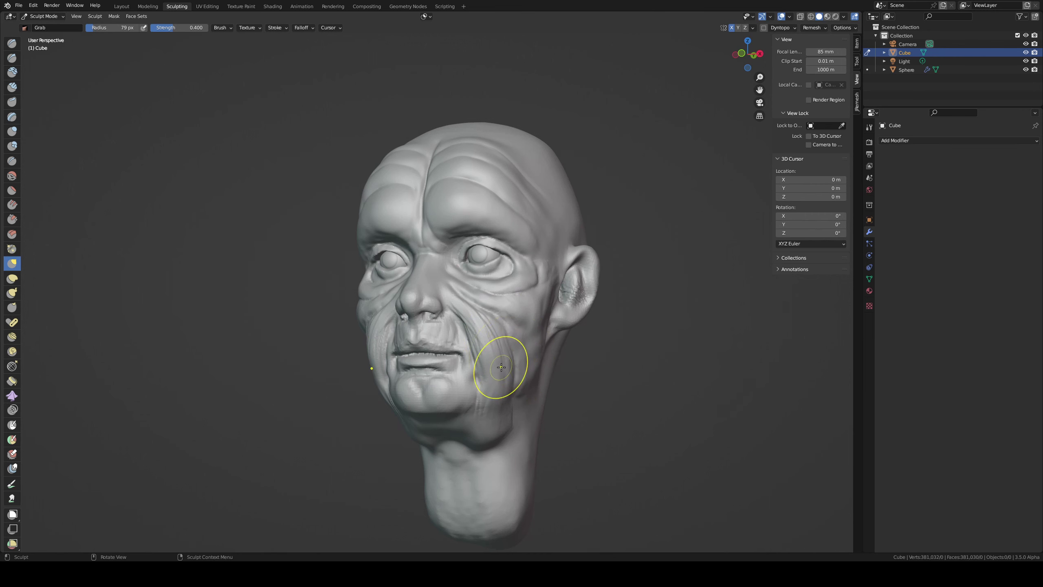
{"action": "left_click", "coordinate": [510, 352]}
{"action": "scroll", "coordinate": [512, 386], "scroll_direction": "up", "scroll_amount": 3}
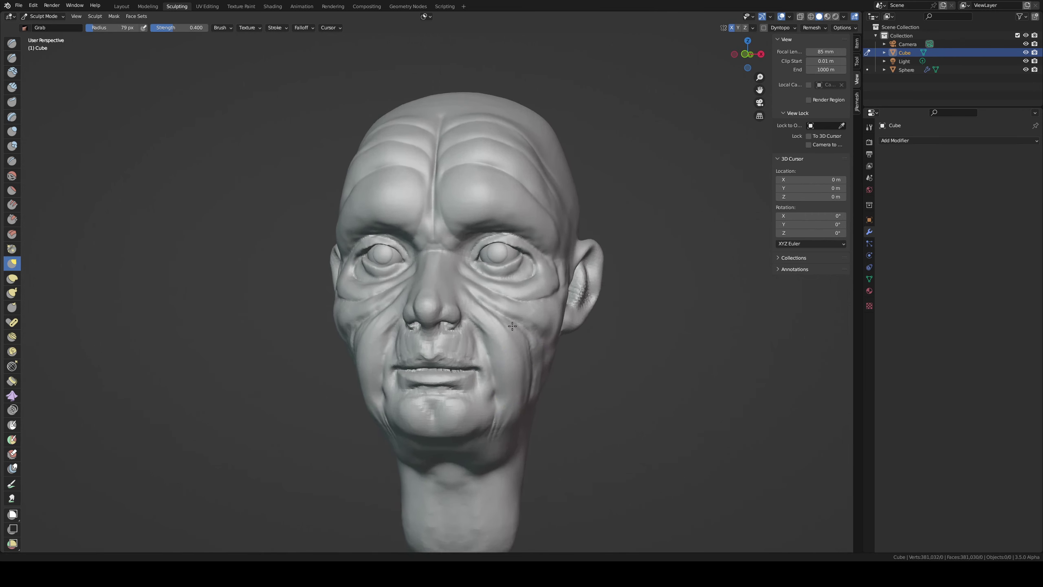
{"action": "key", "text": "shift+x"}
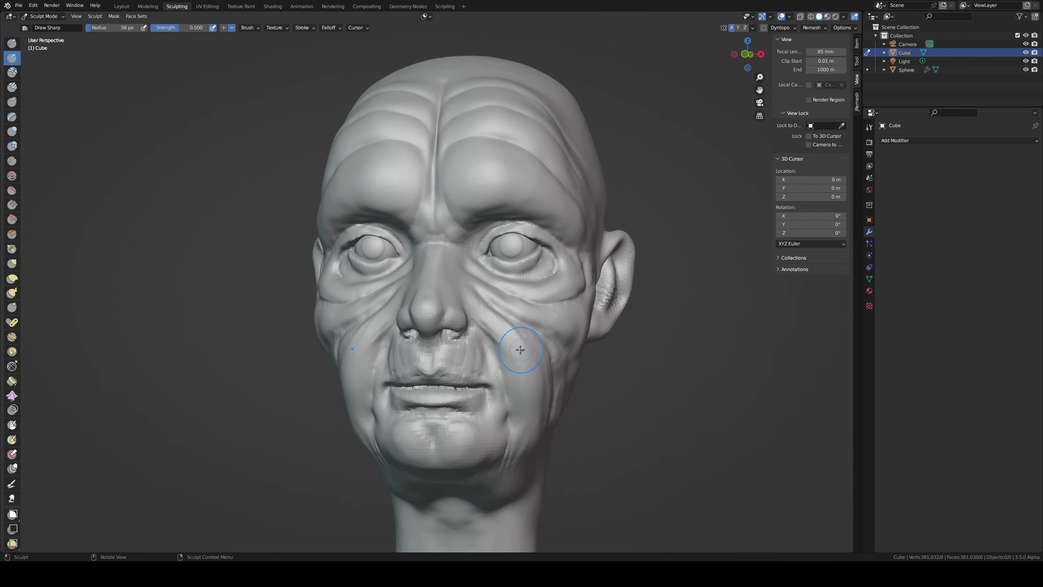
- Adjust the brush size and pull the cheek contour beside the nose with Grab
{"action": "key", "text": "f"}
{"action": "left_click", "coordinate": [509, 353]}
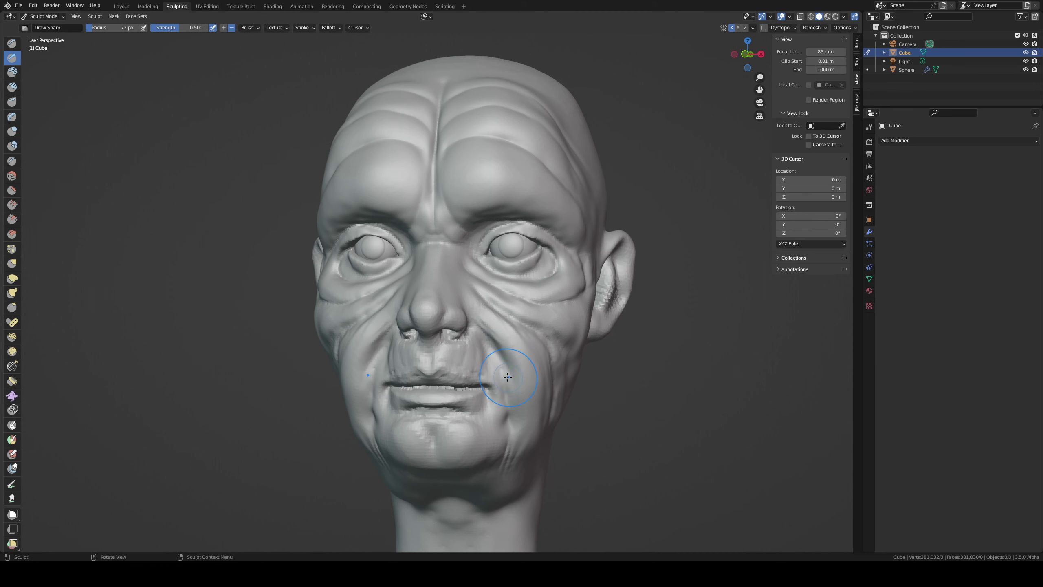
{"action": "key", "text": "f"}
{"action": "left_click", "coordinate": [503, 353]}
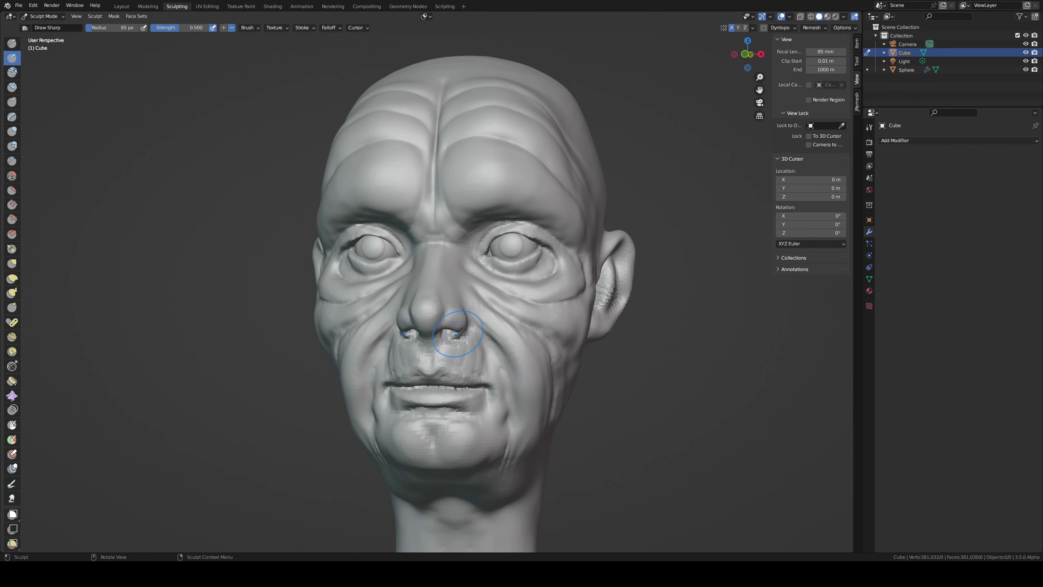
{"action": "middle_click_drag", "start_coordinate": [454, 355], "coordinate": [505, 339]}
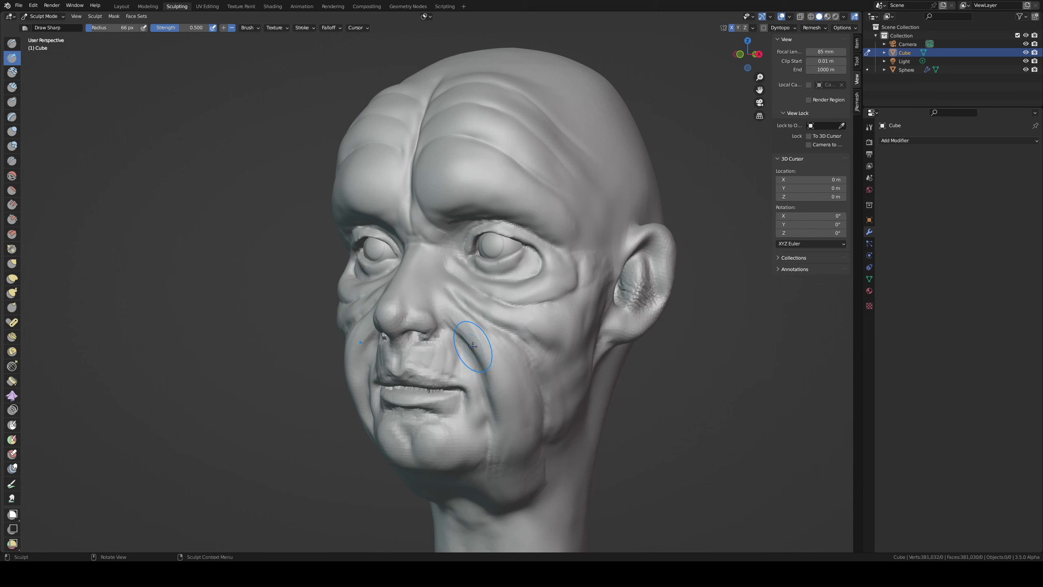
{"action": "key", "text": "i"}
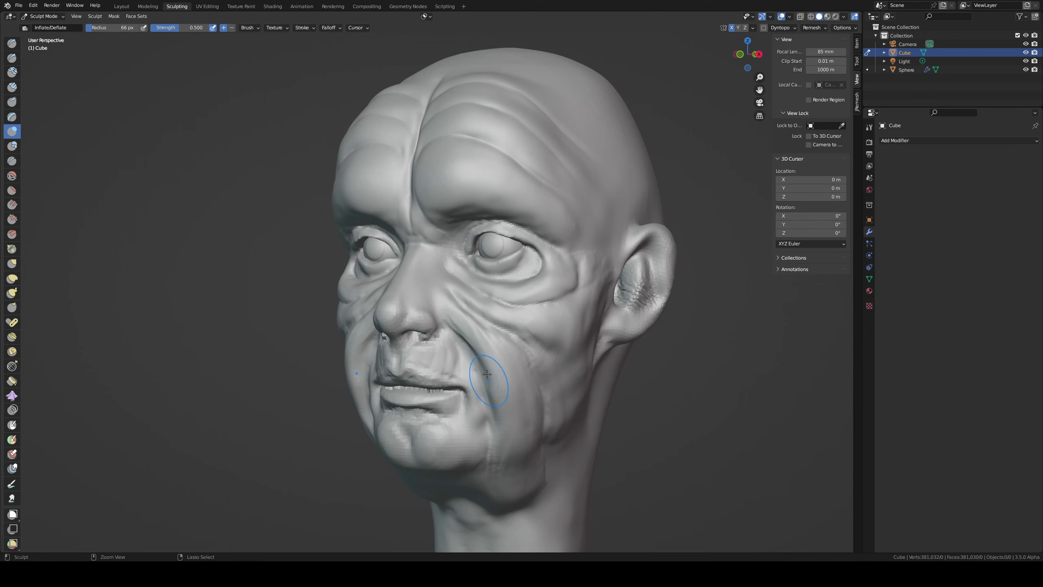
{"action": "middle_click_drag", "start_coordinate": [539, 409], "coordinate": [498, 340]}
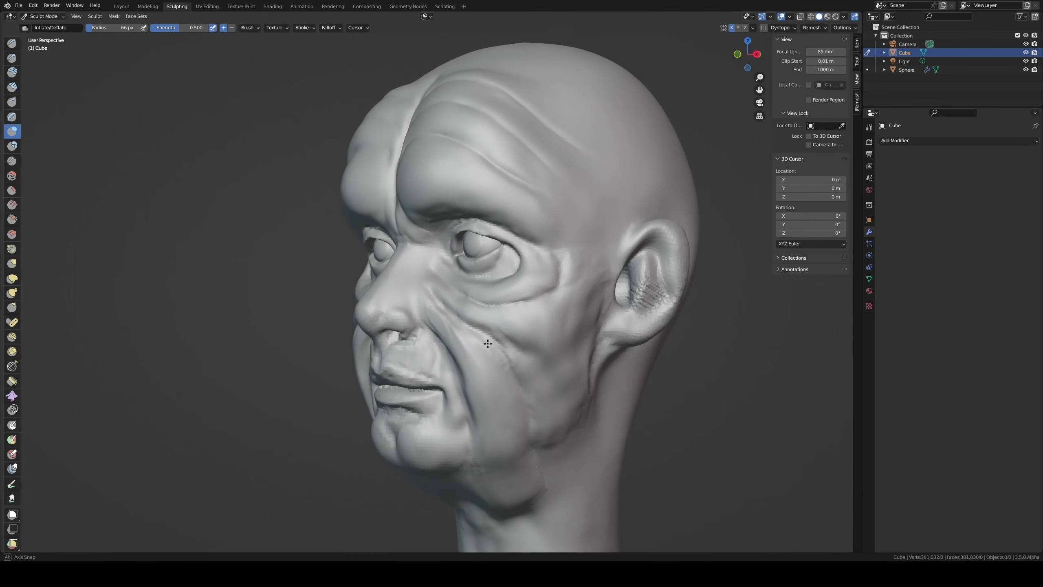
{"action": "key", "text": "g"}
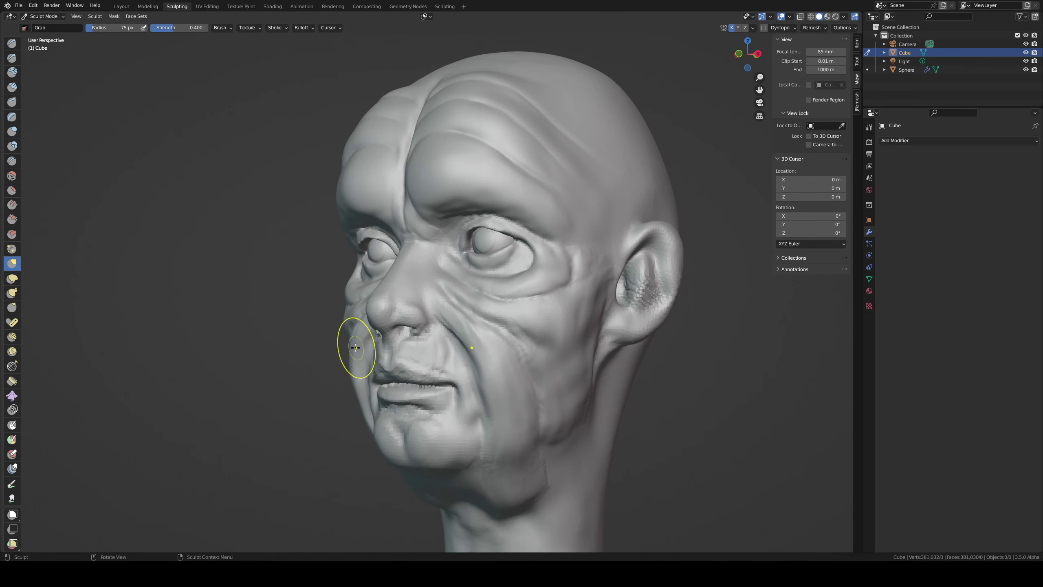
{"action": "left_click_drag", "start_coordinate": [342, 359], "coordinate": [352, 383]}
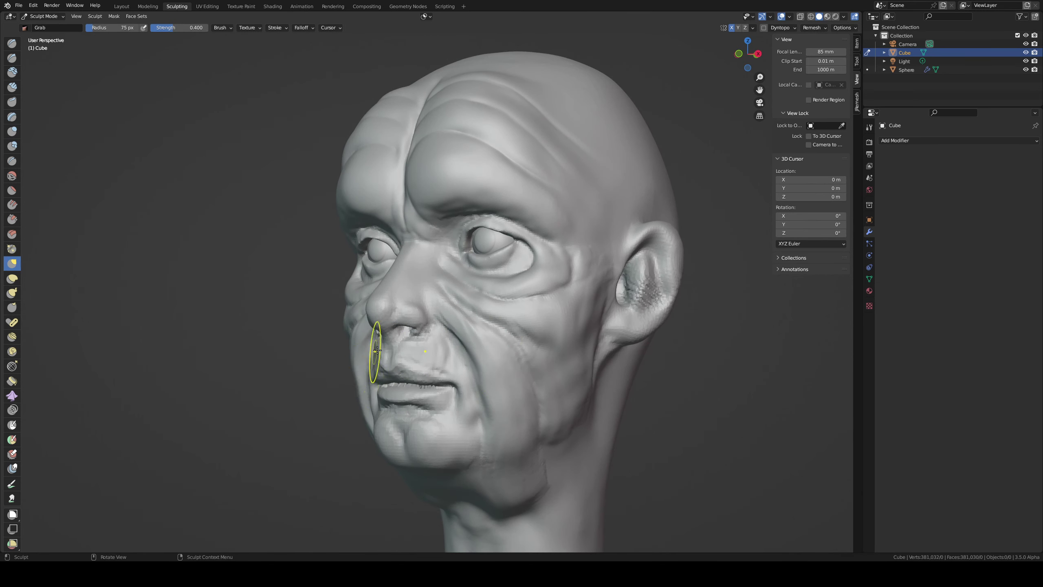
- Shape the cheek-jaw crease and carve a crease on the cheek beside the nose
{"action": "middle_click_drag", "start_coordinate": [375, 343], "coordinate": [420, 419]}
{"action": "mouse_move", "coordinate": [420, 419]}
{"action": "left_mouse_down"}
{"action": "mouse_move", "coordinate": [407, 436]}
{"action": "mouse_move", "coordinate": [411, 454]}
{"action": "mouse_move", "coordinate": [419, 396]}
{"action": "left_mouse_up"}
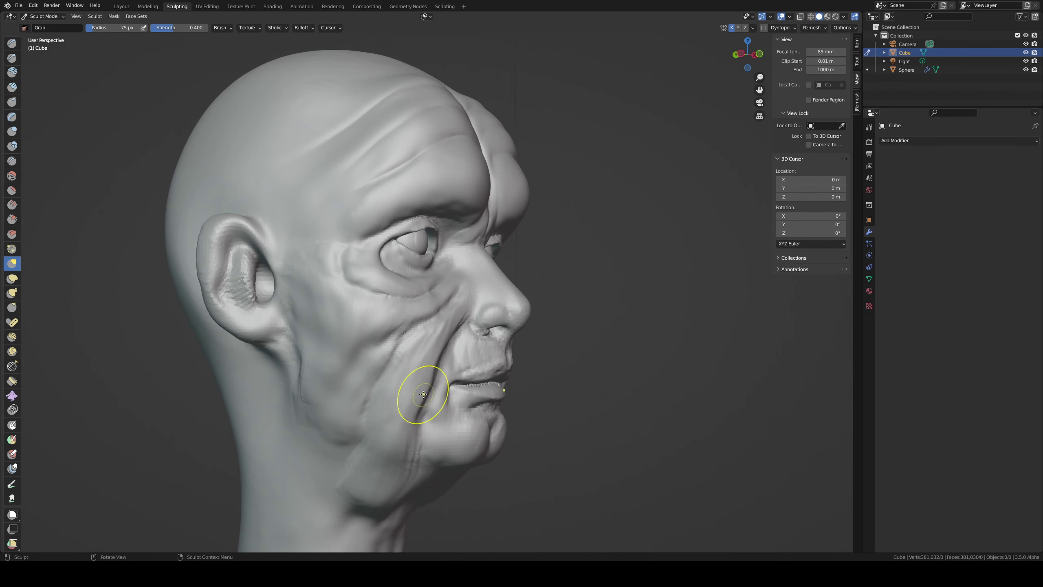
{"action": "middle_click_drag", "start_coordinate": [427, 374], "coordinate": [395, 349]}
{"action": "key", "text": "x"}
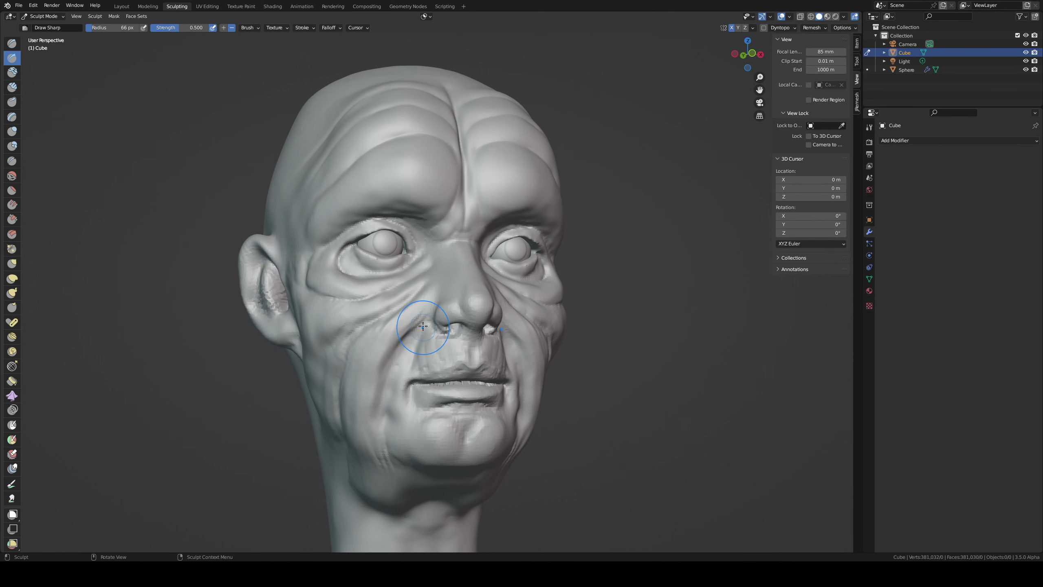
{"action": "left_click_drag", "start_coordinate": [420, 329], "coordinate": [390, 361]}
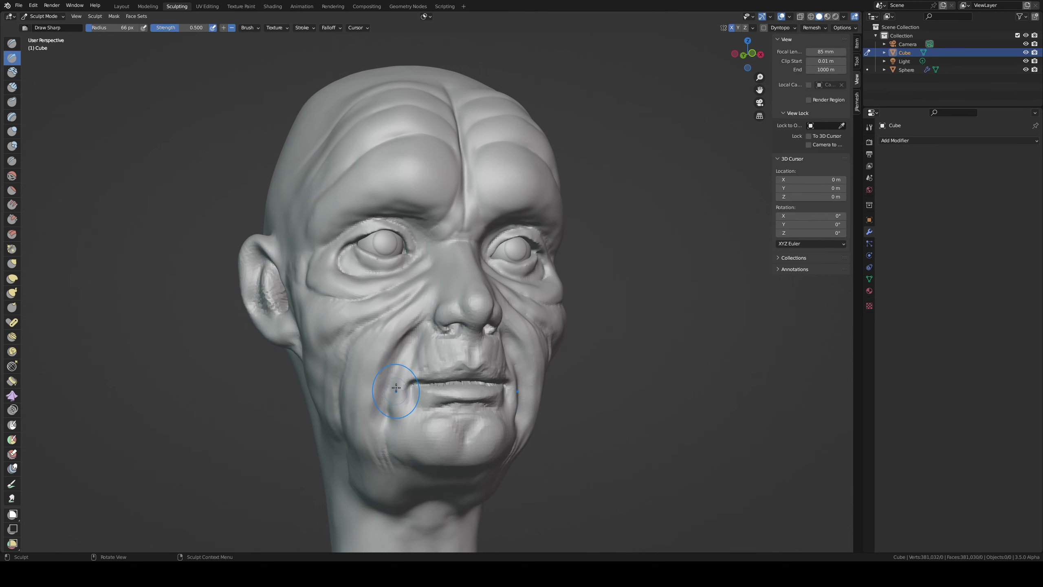
{"action": "scroll", "coordinate": [403, 342], "scroll_direction": "up", "scroll_amount": 2}
- Deepen the mouth corners with Clay Strips and pull the lower lip and chin down
{"action": "key", "text": "c"}
{"action": "left_click_drag", "start_coordinate": [389, 396], "coordinate": [384, 426]}
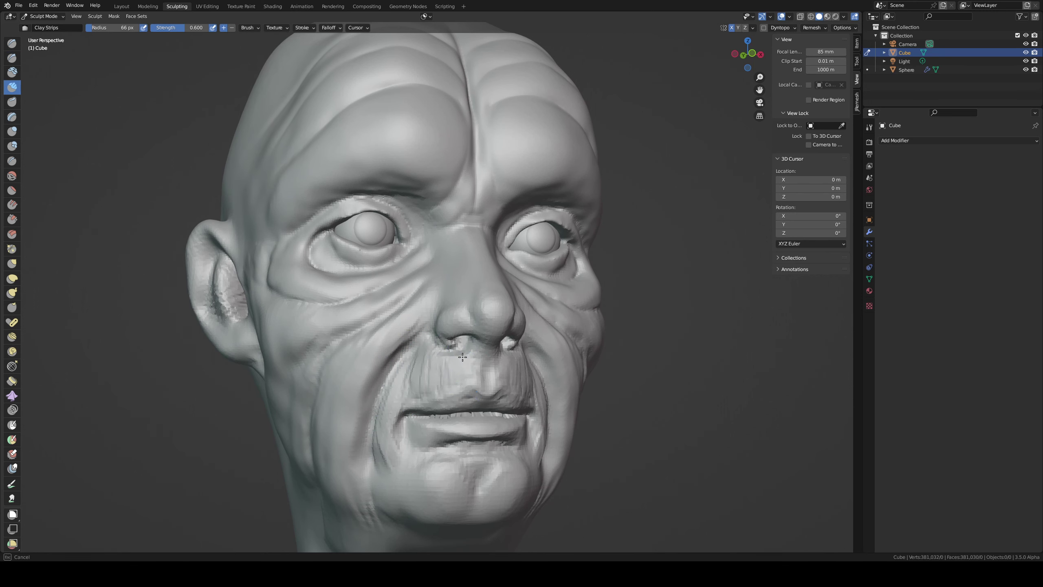
{"action": "mouse_move", "coordinate": [416, 385]}
{"action": "middle_mouse_down"}
{"action": "mouse_move", "coordinate": [418, 401]}
{"action": "mouse_move", "coordinate": [418, 349]}
{"action": "middle_mouse_up"}
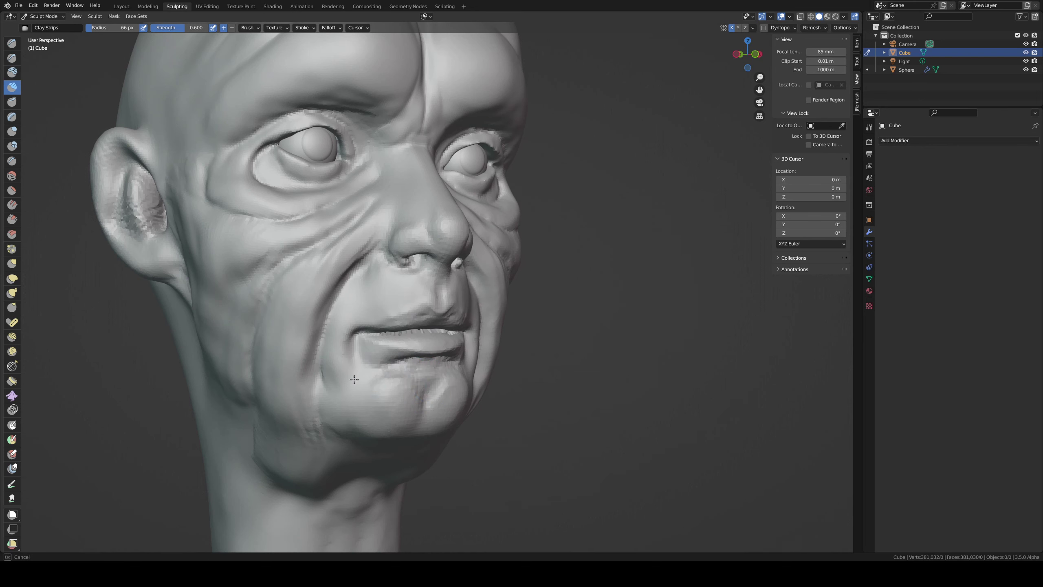
{"action": "key", "text": "KP_1"}
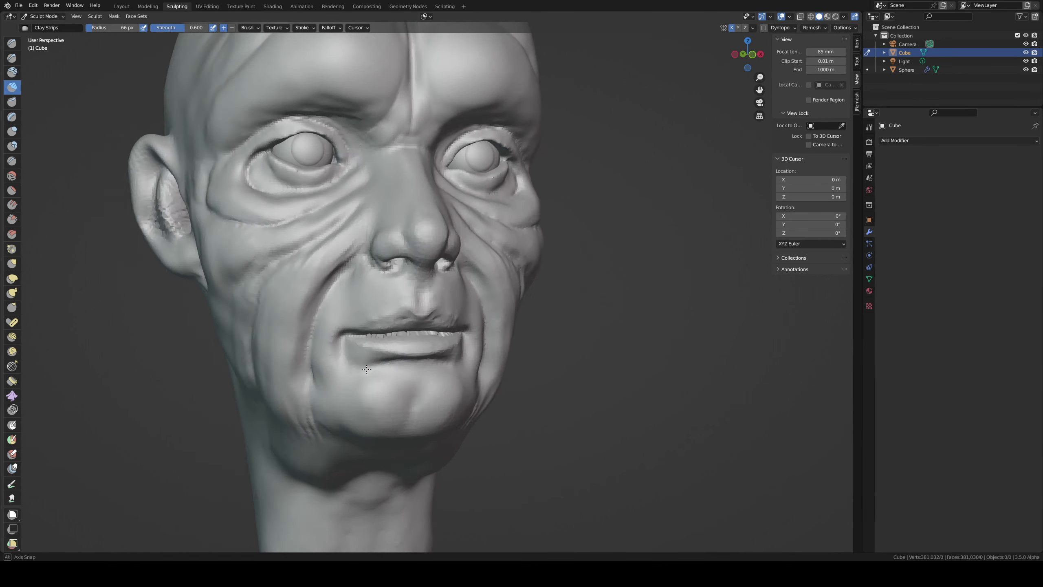
{"action": "key", "text": "g"}
{"action": "left_click_drag", "start_coordinate": [400, 371], "coordinate": [398, 386]}
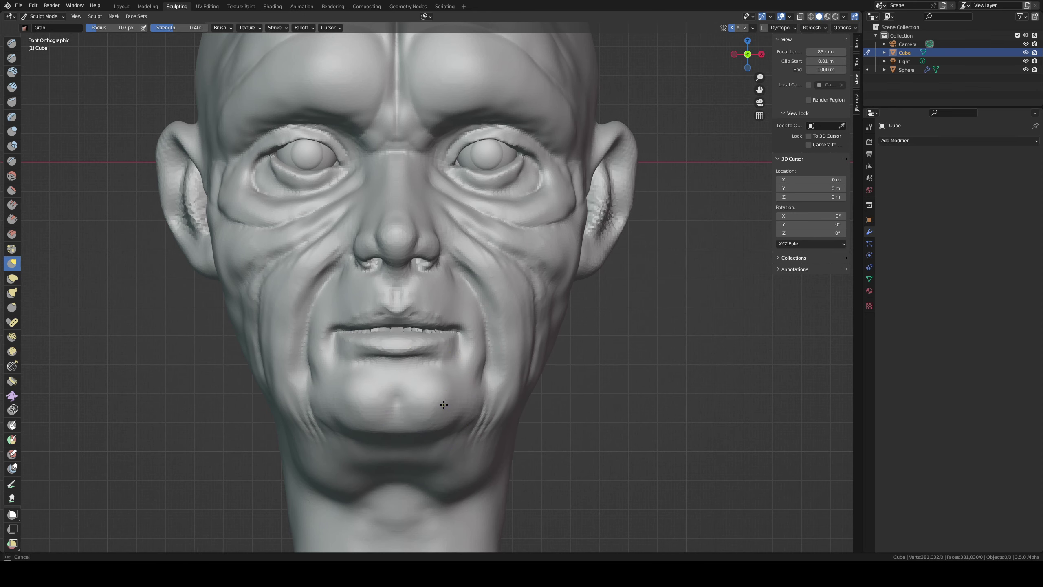
- Pull the right jaw inward with an enlarged Grab brush, then switch to Clay Strips and Draw Sharp for the jowl
{"action": "scroll", "coordinate": [421, 408], "scroll_direction": "down", "scroll_amount": 2}
{"action": "middle_click_drag", "start_coordinate": [421, 408], "coordinate": [429, 395]}
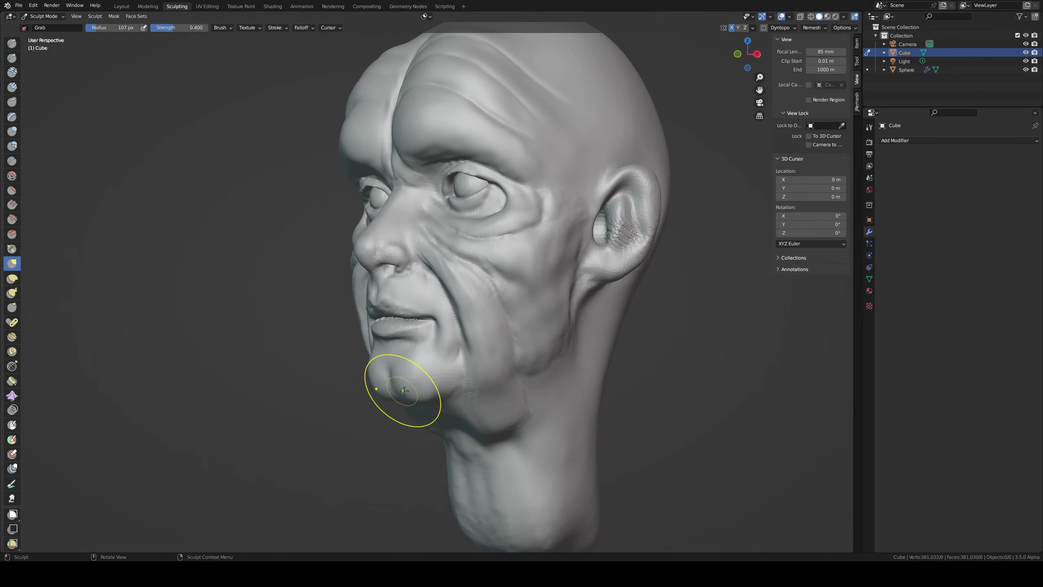
{"action": "middle_click_drag", "start_coordinate": [404, 391], "coordinate": [488, 361]}
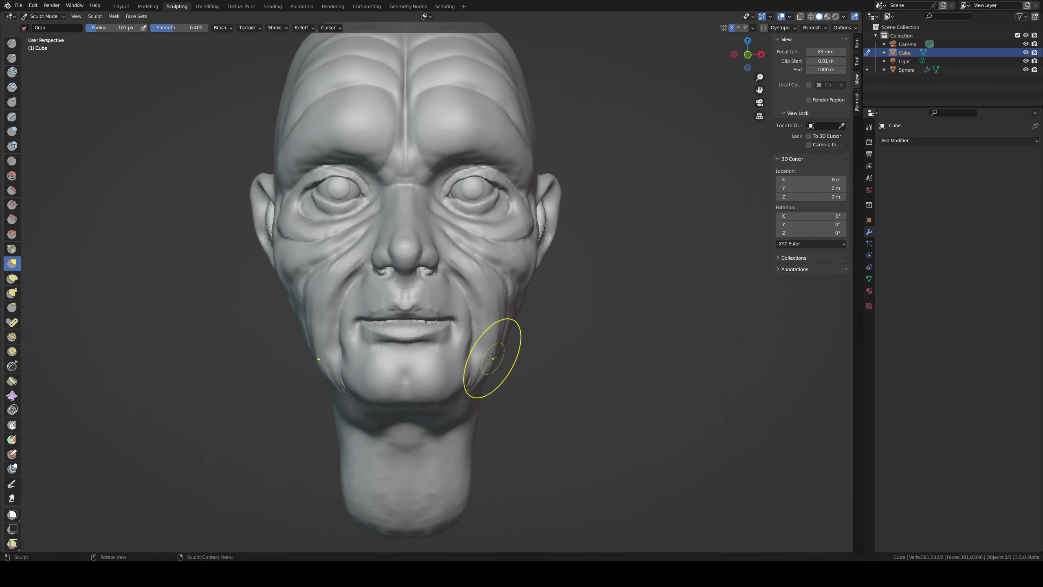
{"action": "key", "text": "f"}
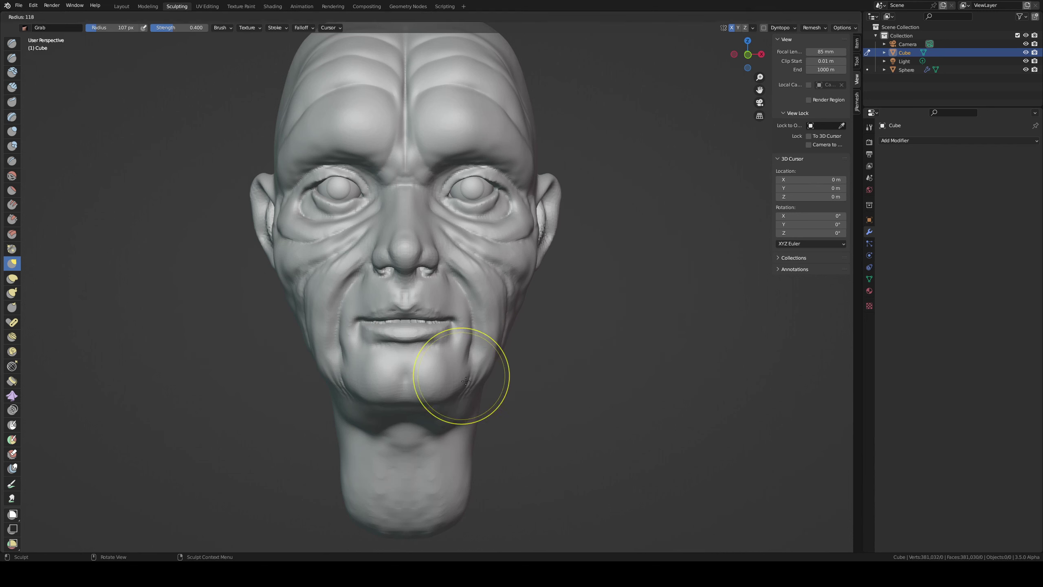
{"action": "left_click_drag", "start_coordinate": [492, 372], "coordinate": [462, 394]}
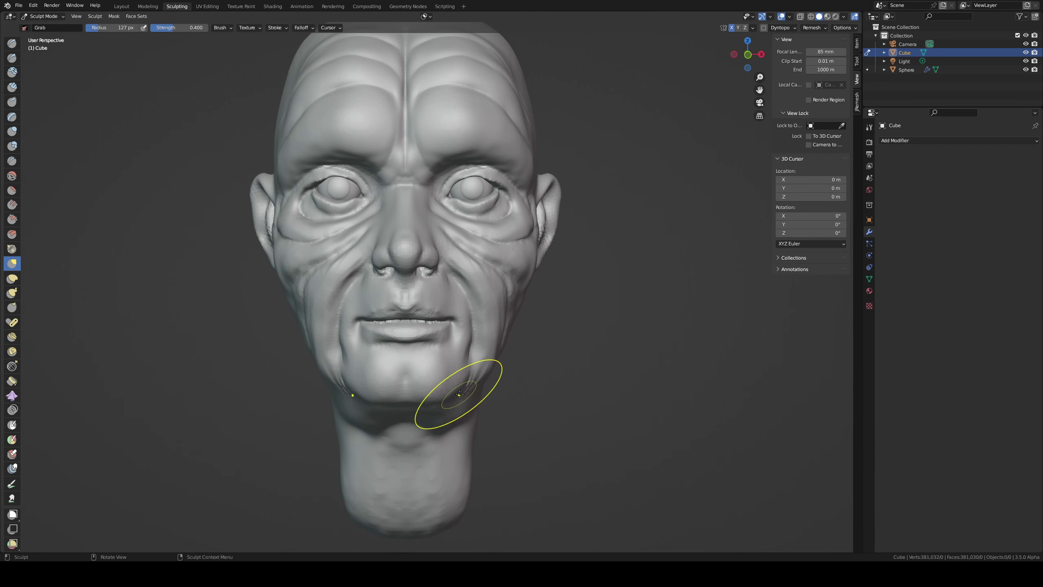
{"action": "key", "text": "f"}
{"action": "left_click", "coordinate": [460, 381]}
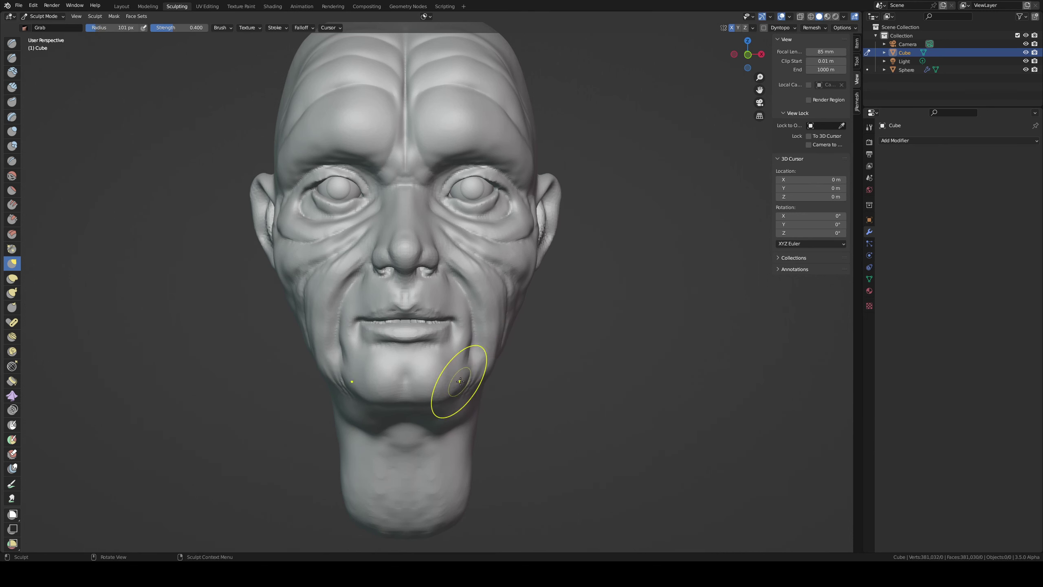
{"action": "key", "text": "c"}
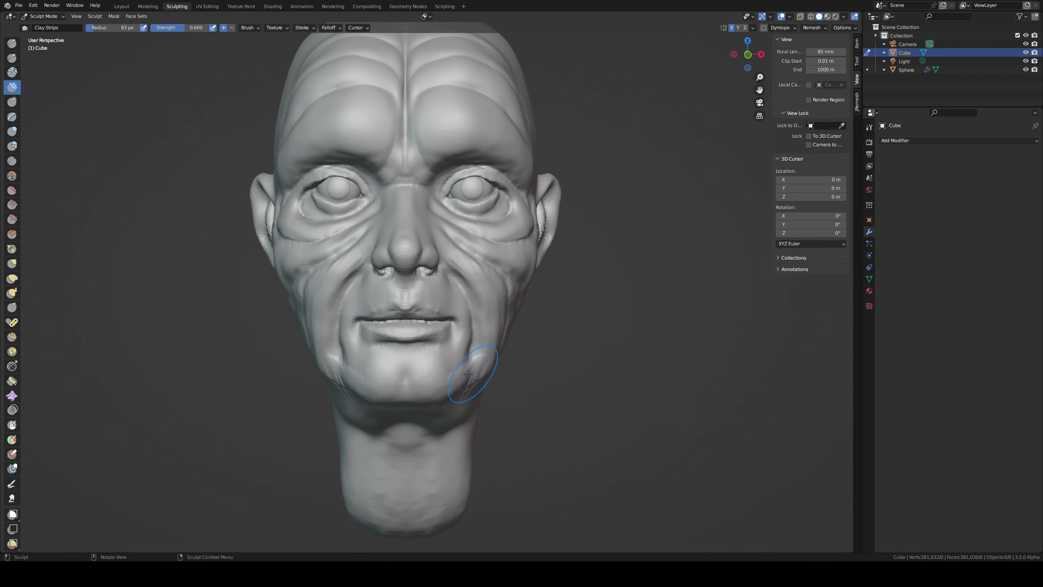
{"action": "middle_click_drag", "start_coordinate": [456, 384], "coordinate": [455, 383]}
{"action": "key", "text": "shift+space"}
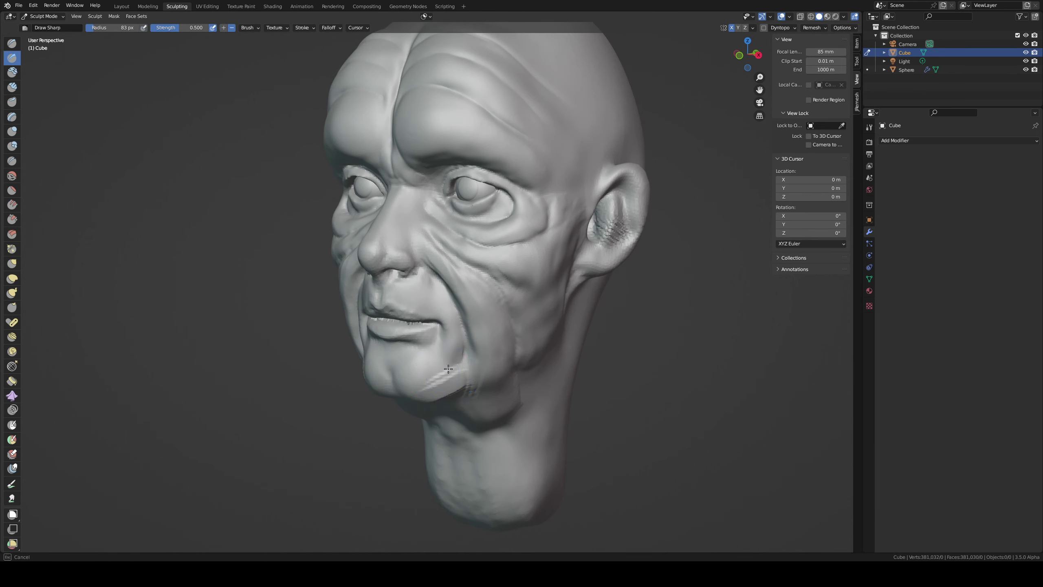
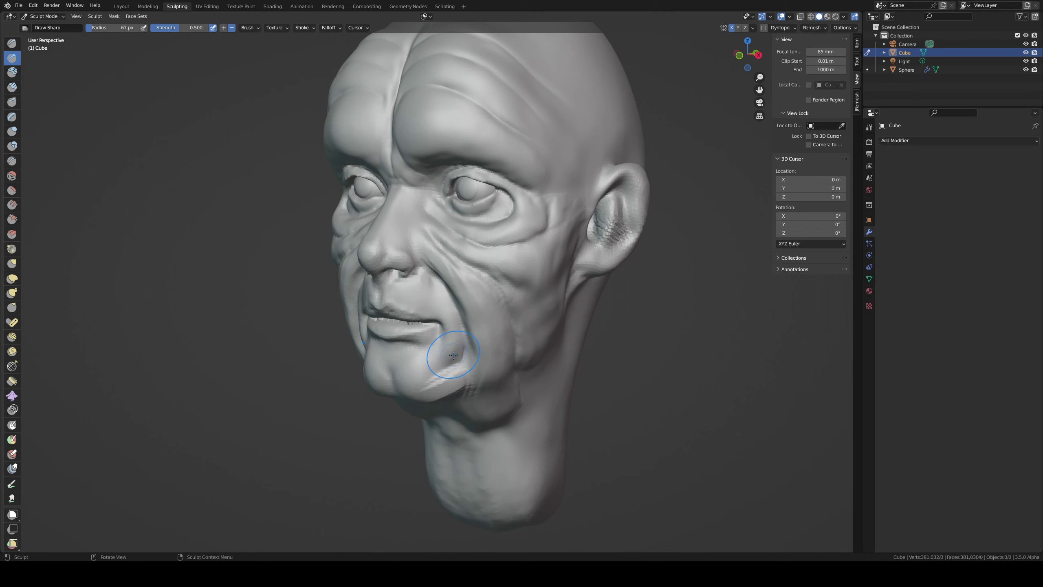
- Sculpt a short stroke on the chin, then turn the head to face forward
{"action": "left_click_drag", "start_coordinate": [448, 362], "coordinate": [416, 362]}
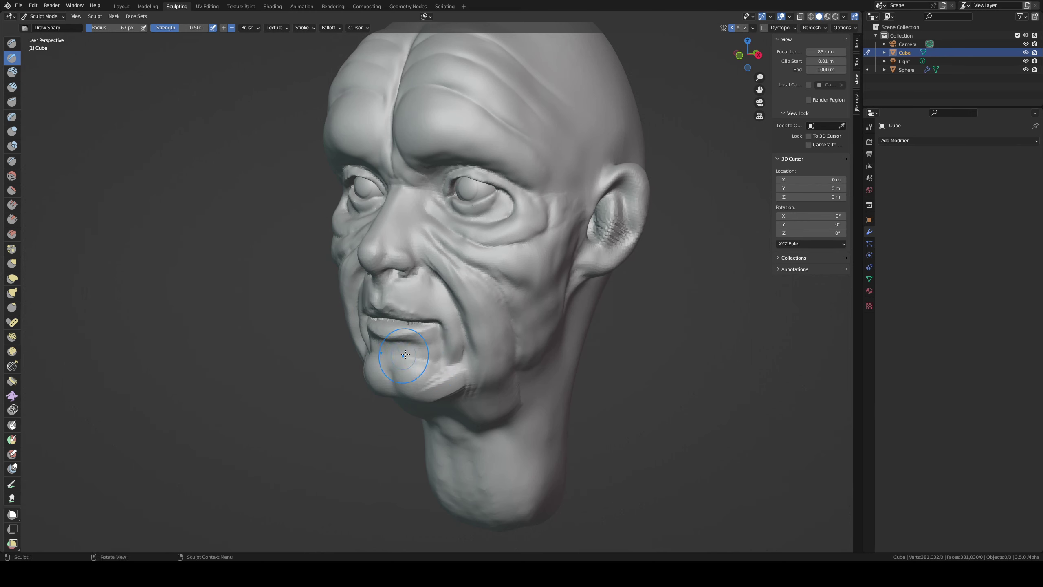
{"action": "middle_click_drag", "start_coordinate": [409, 356], "coordinate": [461, 320]}
{"action": "key", "text": "g"}
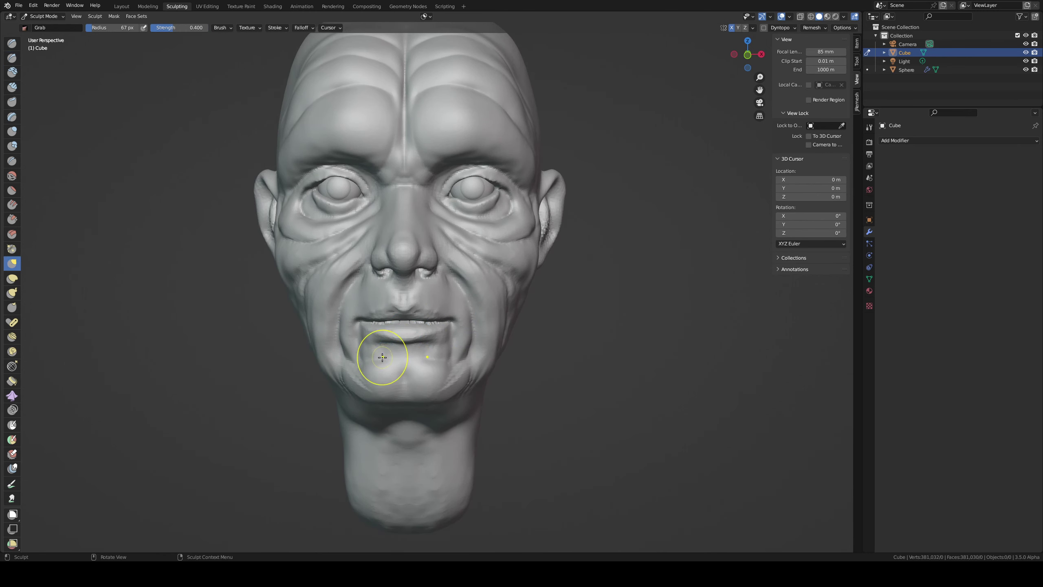
{"action": "key", "text": "f"}
{"action": "left_click", "coordinate": [358, 364]}
- Flatten and reshape the lower lip with a 36 px flatten brush
{"action": "key", "text": "shift+t"}
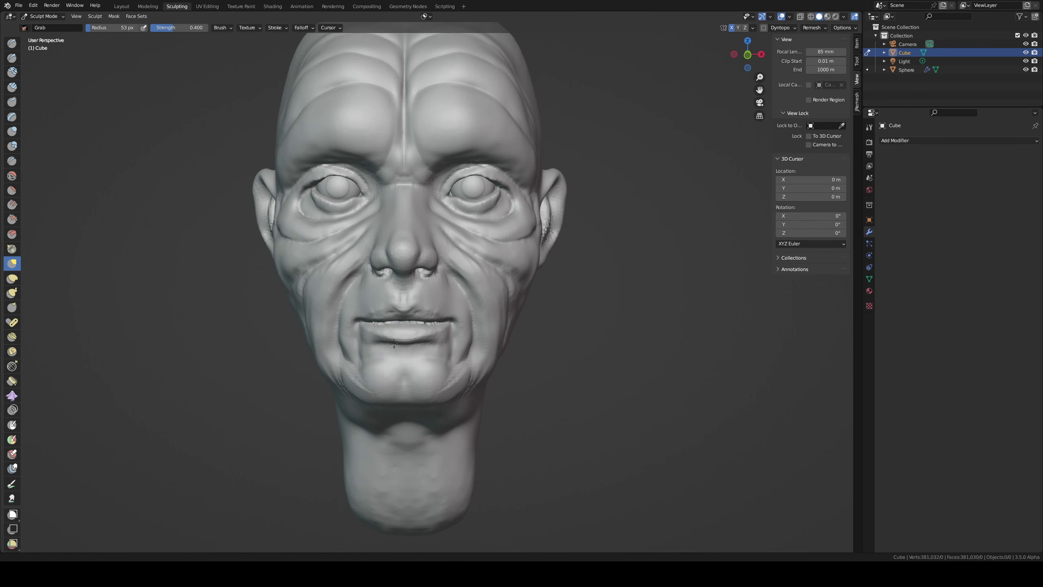
{"action": "scroll", "coordinate": [393, 338], "scroll_direction": "up", "scroll_amount": 2}
{"action": "key", "text": "f"}
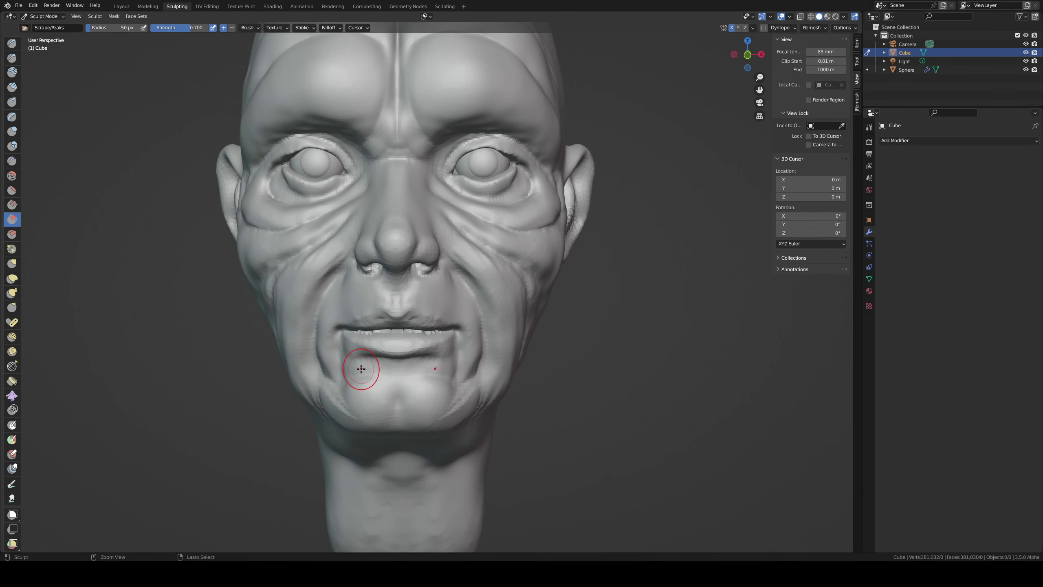
{"action": "left_click", "coordinate": [354, 370]}
{"action": "key", "text": "f"}
{"action": "left_click", "coordinate": [352, 369]}
{"action": "left_click_drag", "start_coordinate": [422, 366], "coordinate": [454, 360]}
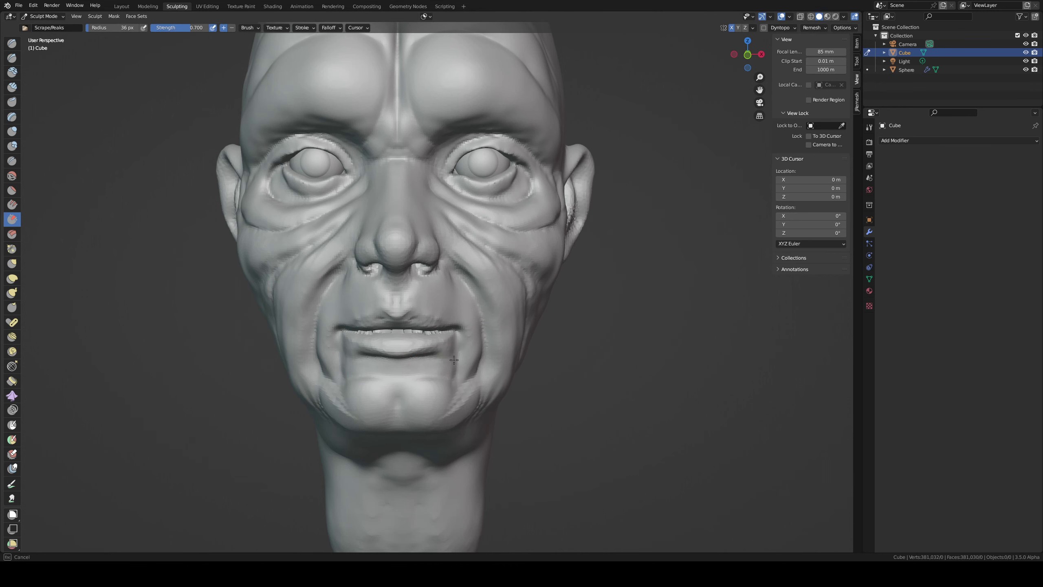
- Nudge the lower lip into shape with Grab in profile, then set Draw Sharp to 55 px
{"action": "key", "text": "c"}
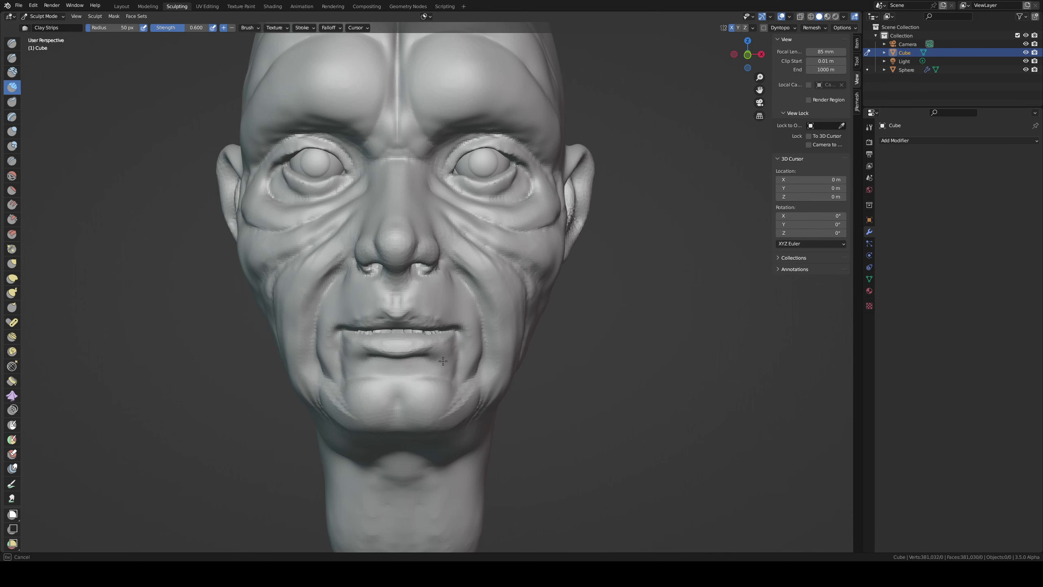
{"action": "key", "text": "shift+x"}
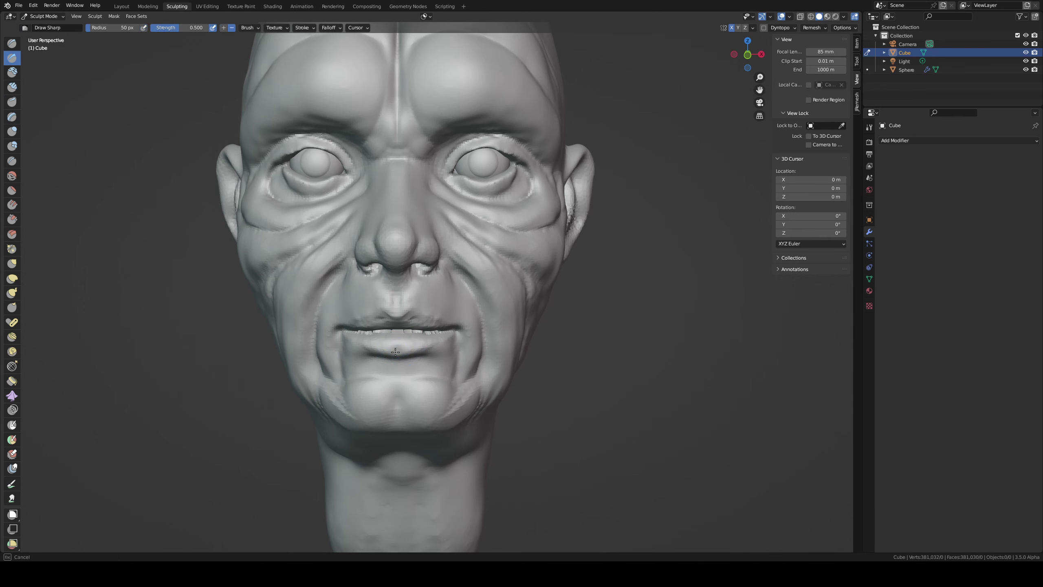
{"action": "mouse_move", "coordinate": [425, 334]}
{"action": "middle_mouse_down"}
{"action": "mouse_move", "coordinate": [464, 341]}
{"action": "mouse_move", "coordinate": [401, 345]}
{"action": "mouse_move", "coordinate": [445, 352]}
{"action": "mouse_move", "coordinate": [376, 334]}
{"action": "mouse_move", "coordinate": [430, 314]}
{"action": "mouse_move", "coordinate": [395, 326]}
{"action": "middle_mouse_up"}
{"action": "key", "text": "g"}
{"action": "scroll", "coordinate": [444, 352], "scroll_direction": "down", "scroll_amount": 3}
{"action": "key", "text": "bracketleft"}
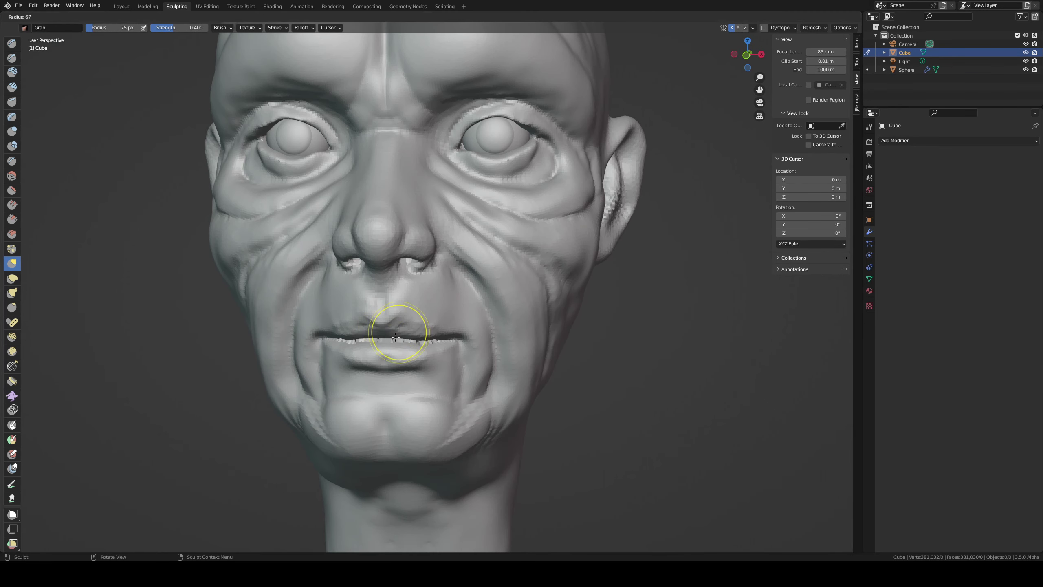
{"action": "left_click_drag", "start_coordinate": [356, 354], "coordinate": [374, 357]}
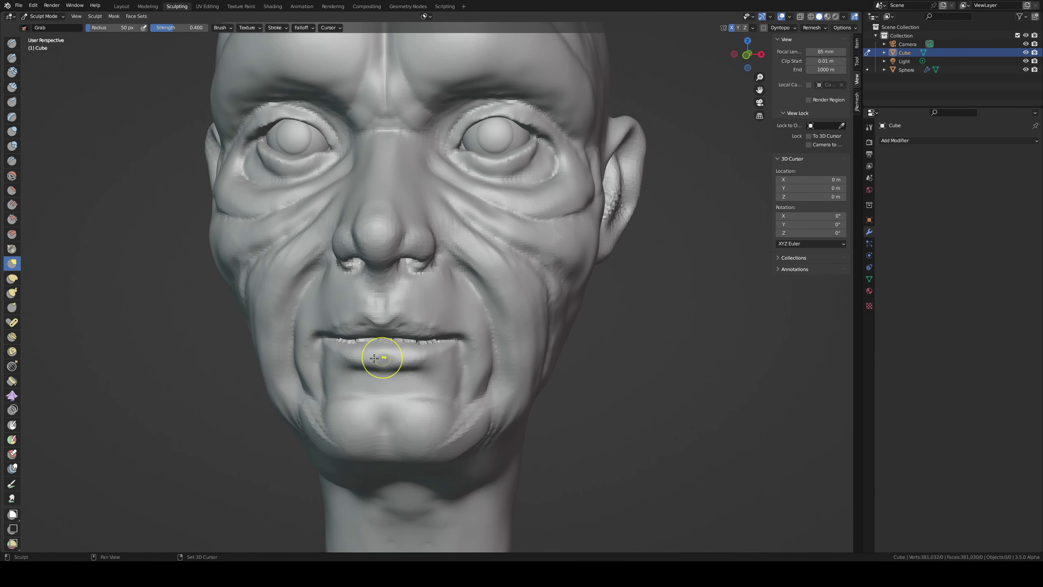
{"action": "key", "text": "x"}
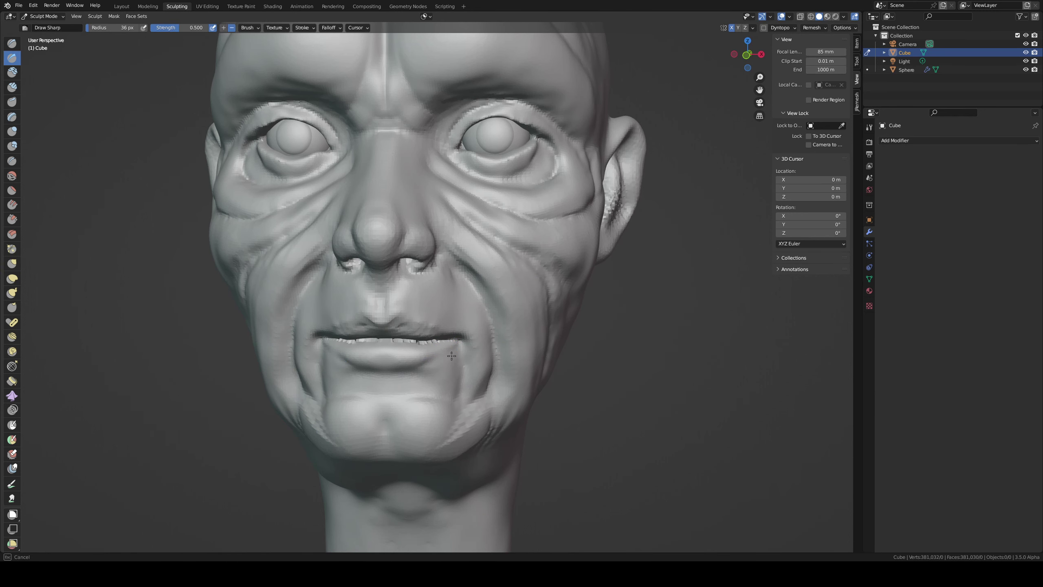
{"action": "left_click", "coordinate": [455, 379]}
- Build up Clay Strips folds on both sides of the mouth, extending them toward the nose
{"action": "key", "text": "c"}
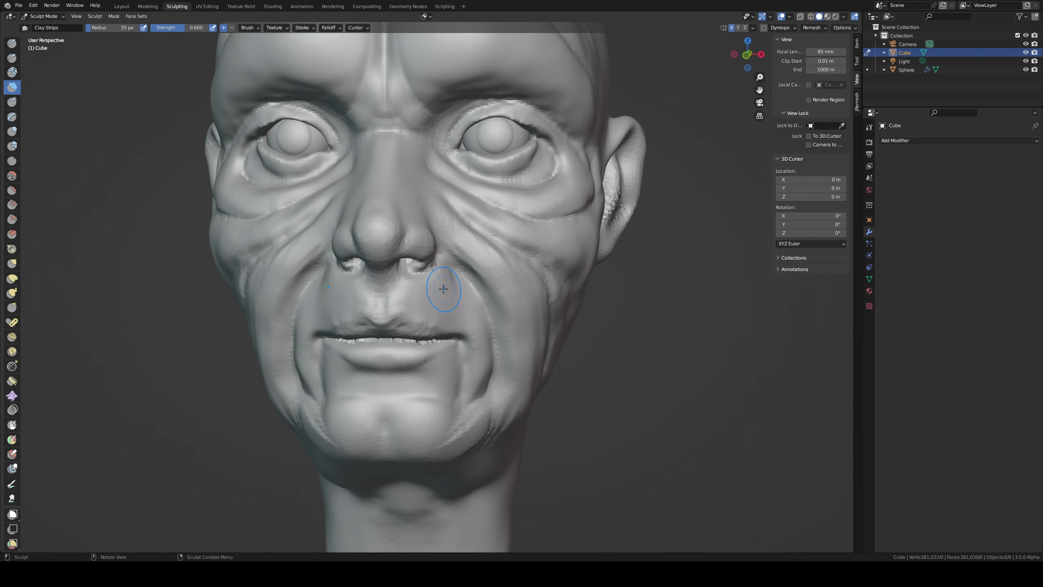
{"action": "key", "text": "x"}
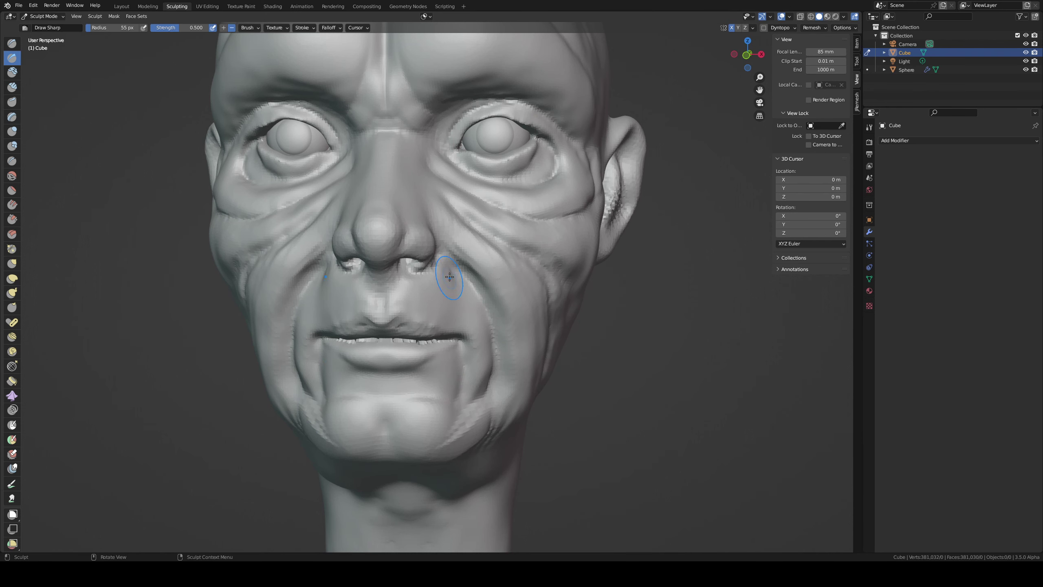
{"action": "key", "text": "c"}
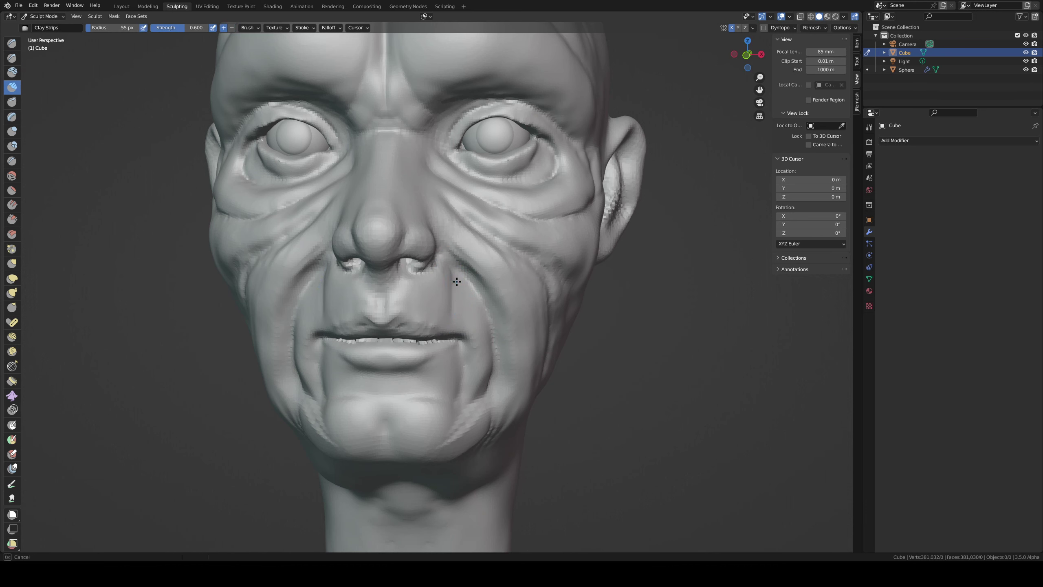
{"action": "left_click_drag", "start_coordinate": [465, 303], "coordinate": [487, 352]}
{"action": "left_click_drag", "start_coordinate": [465, 291], "coordinate": [502, 338]}
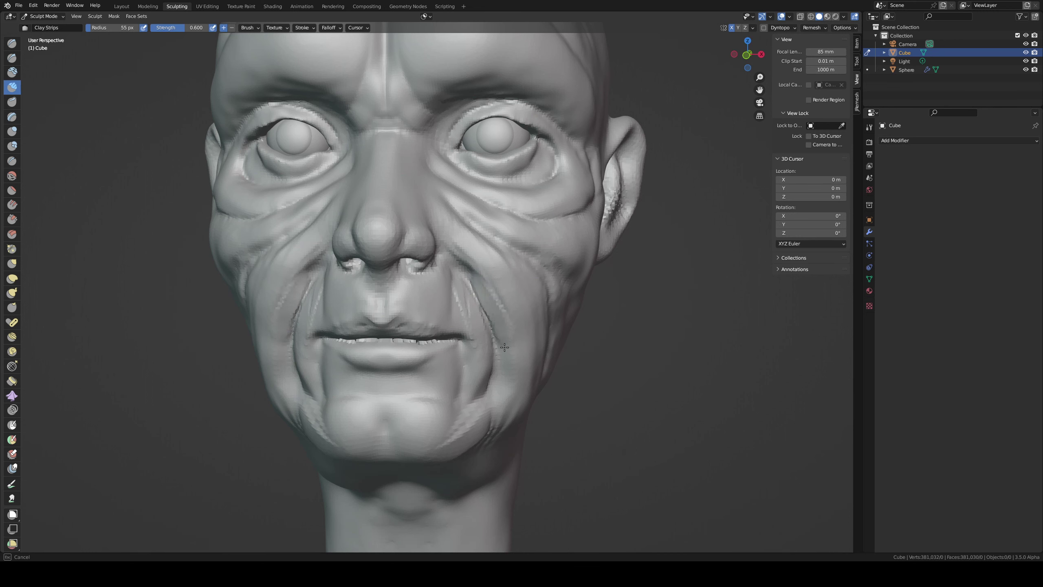
{"action": "key", "text": "bracketleft"}
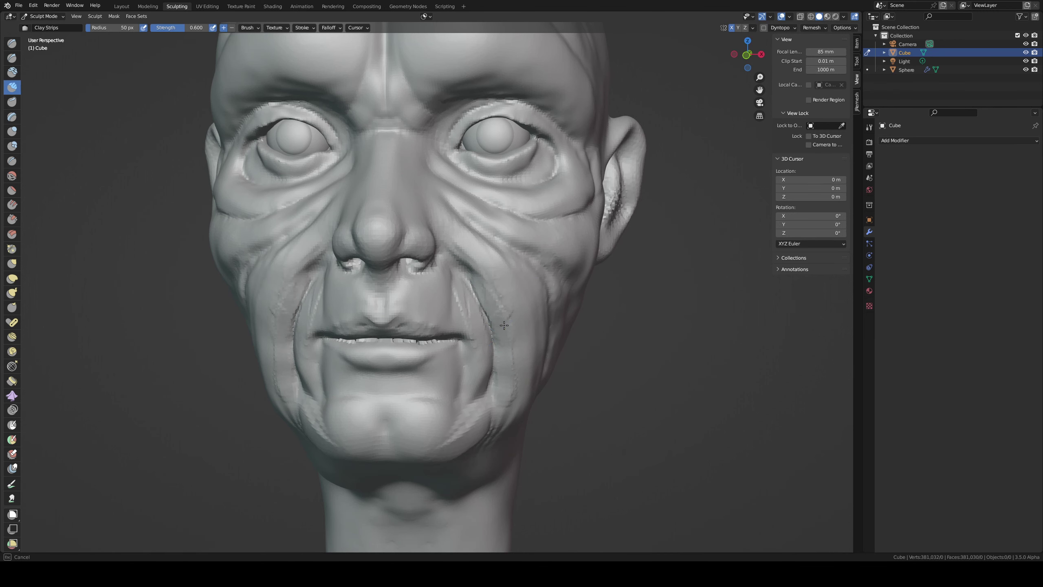
{"action": "left_click_drag", "start_coordinate": [516, 349], "coordinate": [478, 284]}
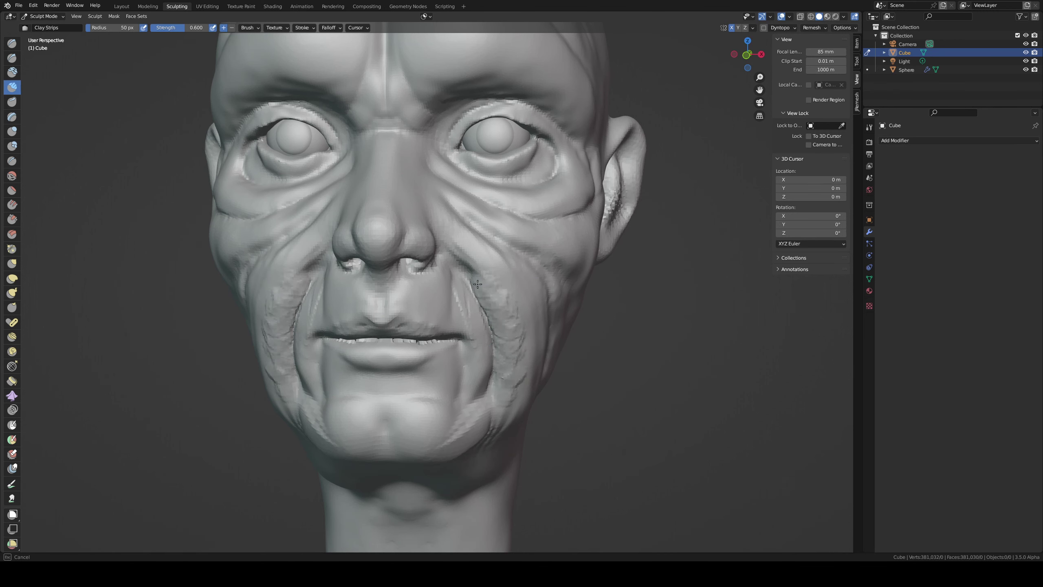
- Pull the cheek beside the nose into a ridge with Grab from a three-quarter view
{"action": "key", "text": "shift+space"}
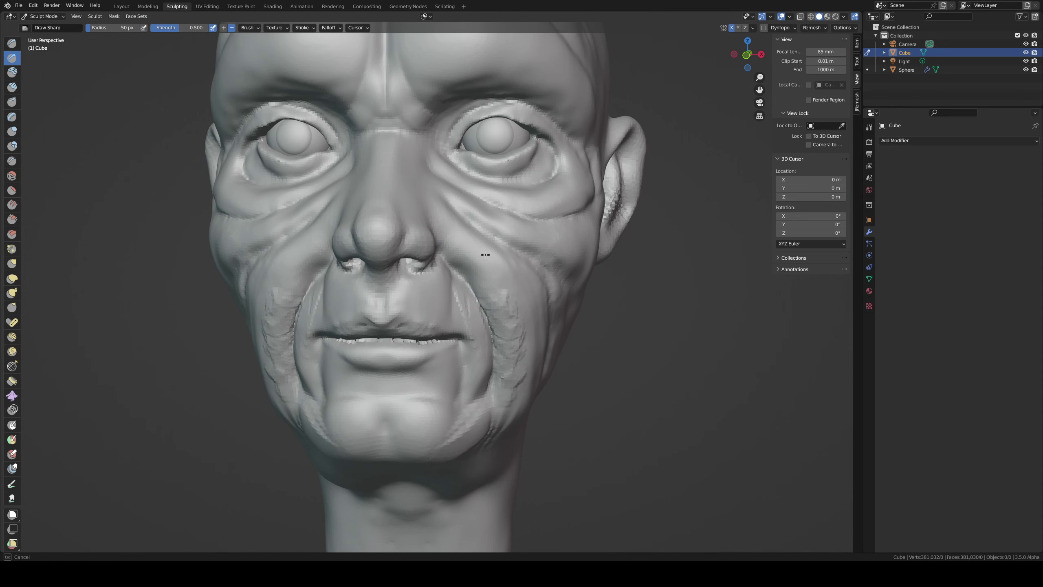
{"action": "mouse_move", "coordinate": [485, 254]}
{"action": "middle_mouse_down"}
{"action": "mouse_move", "coordinate": [394, 263]}
{"action": "mouse_move", "coordinate": [396, 234]}
{"action": "middle_mouse_up"}
{"action": "key", "text": "g"}
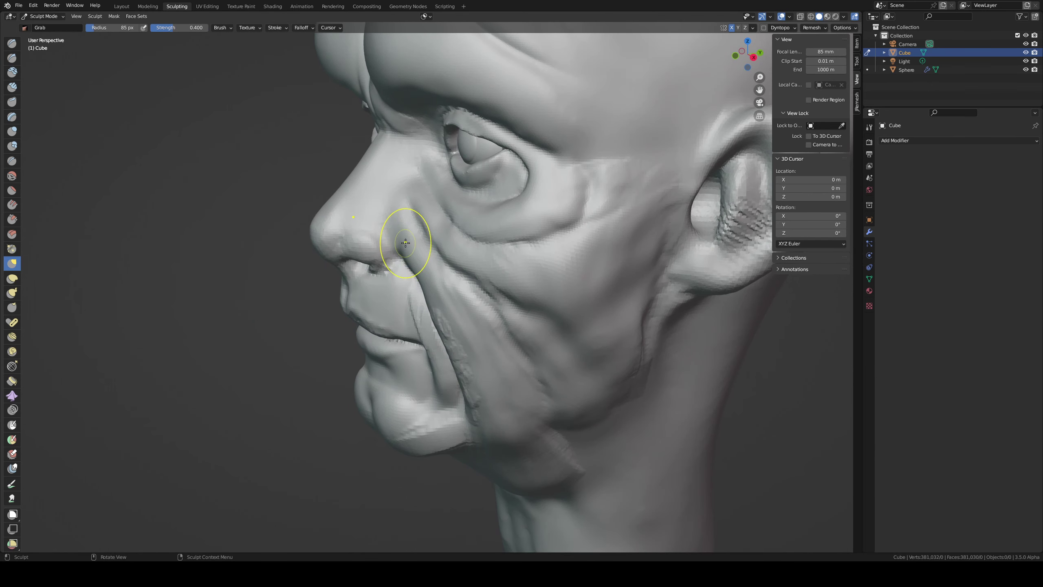
{"action": "left_click_drag", "start_coordinate": [406, 242], "coordinate": [426, 258]}
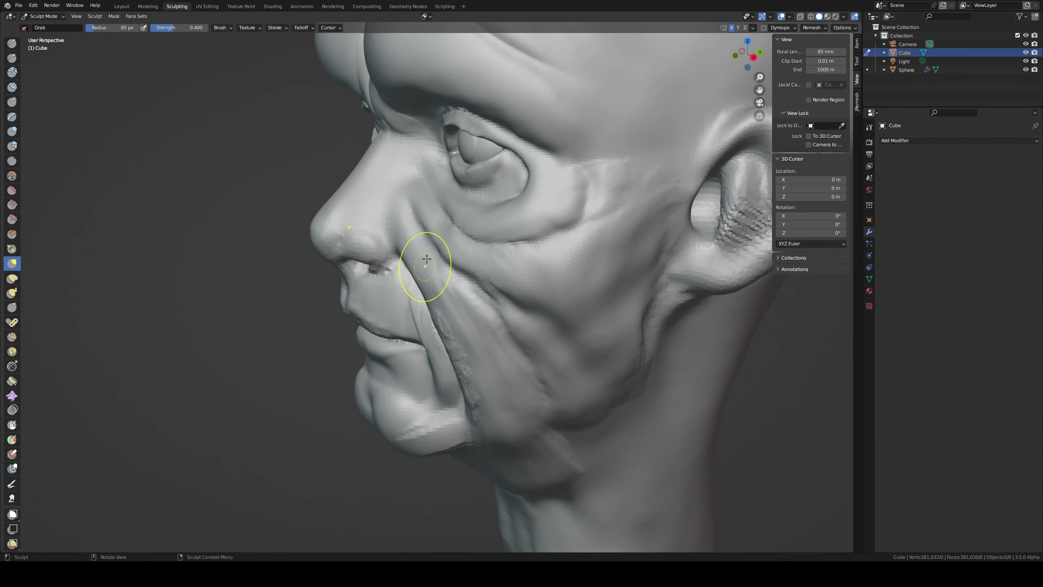
{"action": "mouse_move", "coordinate": [426, 258]}
{"action": "middle_mouse_down"}
{"action": "mouse_move", "coordinate": [484, 263]}
{"action": "mouse_move", "coordinate": [493, 288]}
{"action": "middle_mouse_up"}
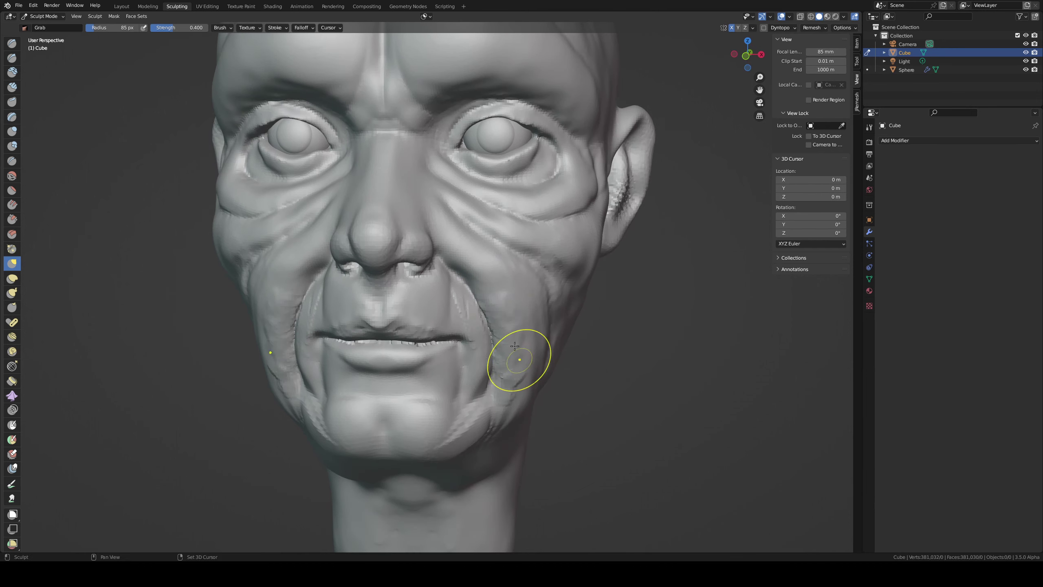
- Drag the right cheek and jaw downward, then set a 72 px Draw Sharp brush
{"action": "left_click_drag", "start_coordinate": [514, 345], "coordinate": [506, 406]}
{"action": "left_click_drag", "start_coordinate": [494, 359], "coordinate": [485, 412]}
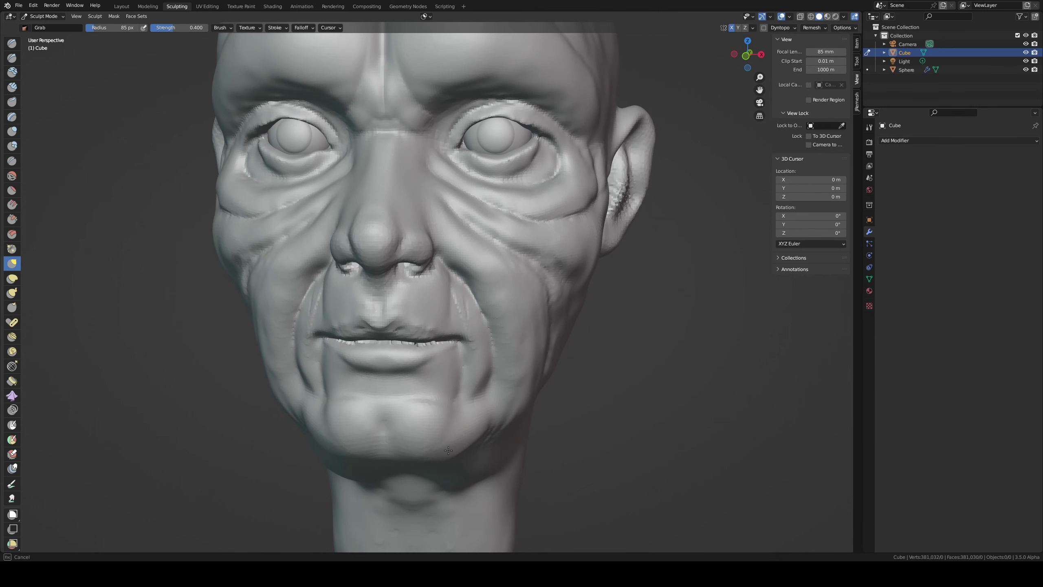
{"action": "middle_click_drag", "start_coordinate": [474, 431], "coordinate": [465, 349]}
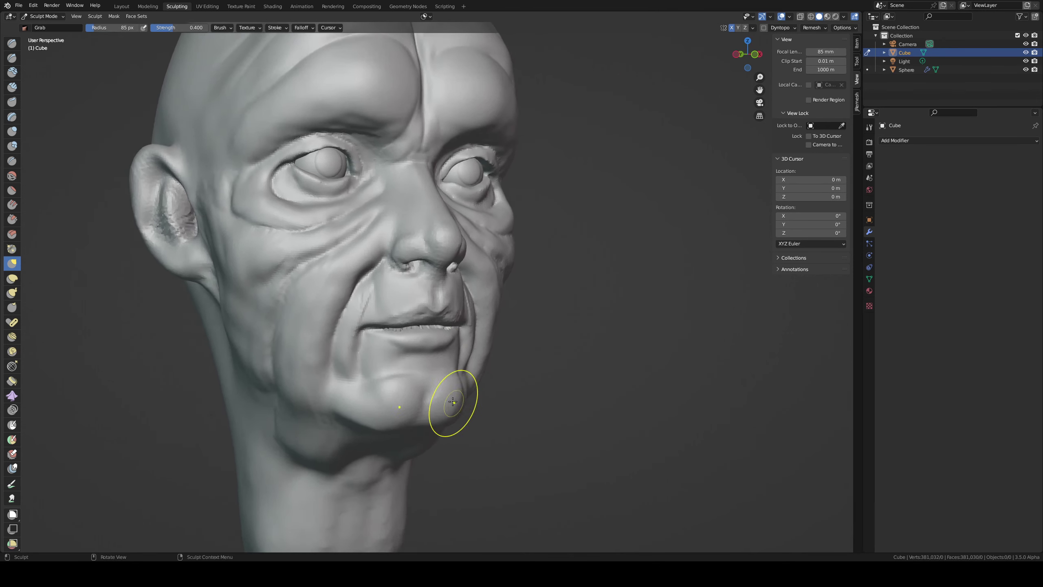
{"action": "left_click", "coordinate": [12, 57]}
{"action": "middle_click_drag", "start_coordinate": [454, 396], "coordinate": [448, 377]}
{"action": "key", "text": "f"}
{"action": "left_click", "coordinate": [456, 382]}
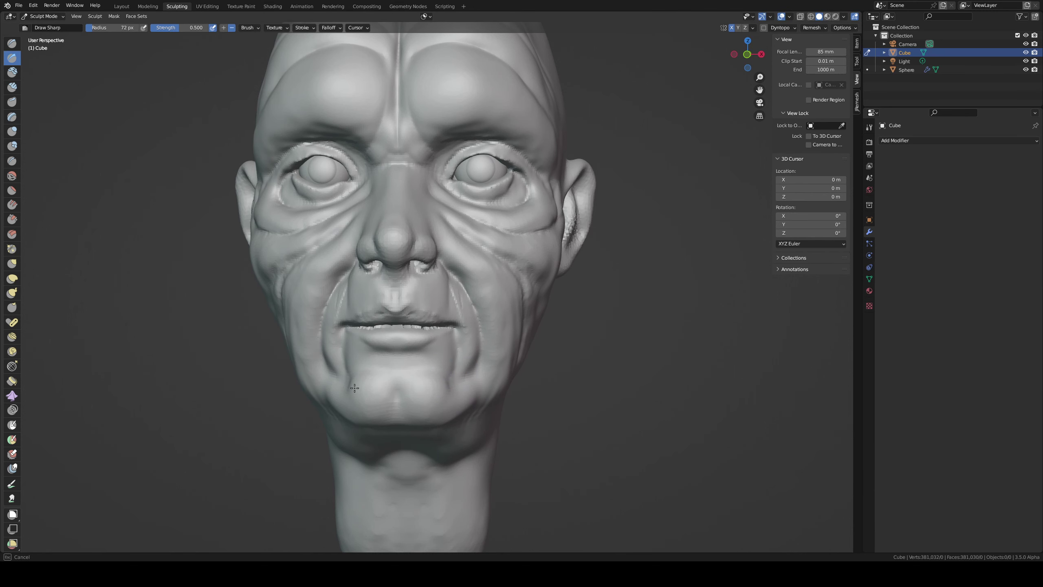
- Build up rounded Clay Strips forms and small strokes around the chin
{"action": "key", "text": "c"}
{"action": "mouse_move", "coordinate": [365, 384]}
{"action": "left_mouse_down"}
{"action": "mouse_move", "coordinate": [371, 420]}
{"action": "mouse_move", "coordinate": [349, 403]}
{"action": "mouse_move", "coordinate": [326, 407]}
{"action": "left_mouse_up"}
{"action": "middle_click_drag", "start_coordinate": [326, 408], "coordinate": [431, 419]}
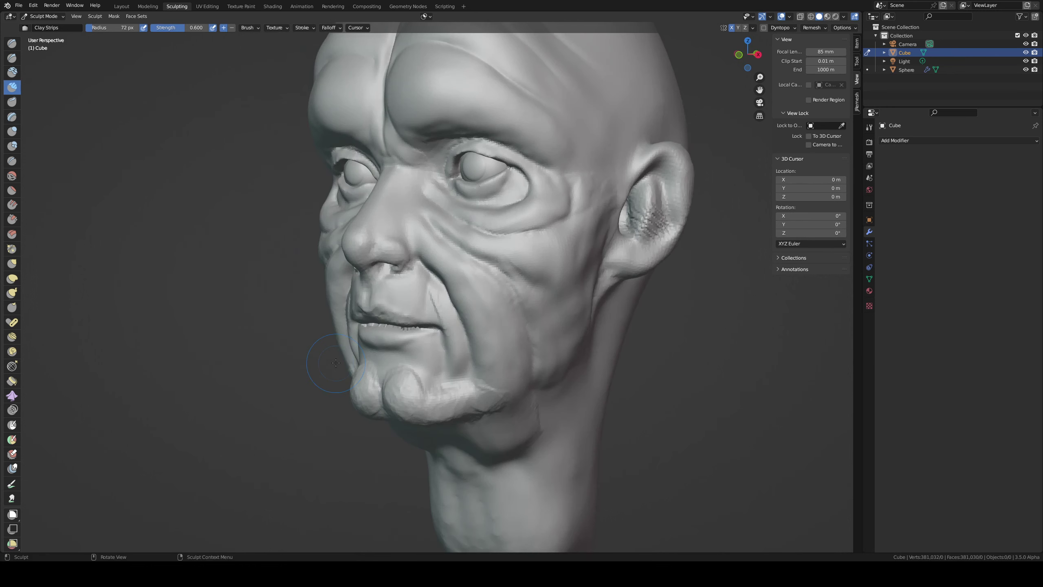
{"action": "left_click_drag", "start_coordinate": [431, 419], "coordinate": [475, 392]}
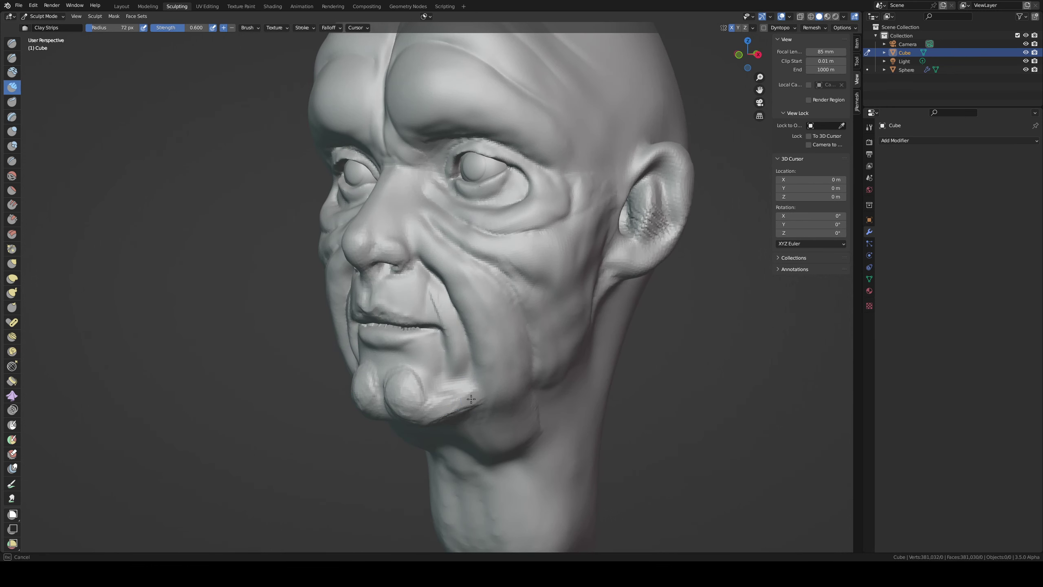
{"action": "left_click_drag", "start_coordinate": [465, 403], "coordinate": [440, 406], "text": "ctrl"}
- Carve a sharp crease under the chin with Draw Sharp, checking it from below
{"action": "key", "text": "shift+t"}
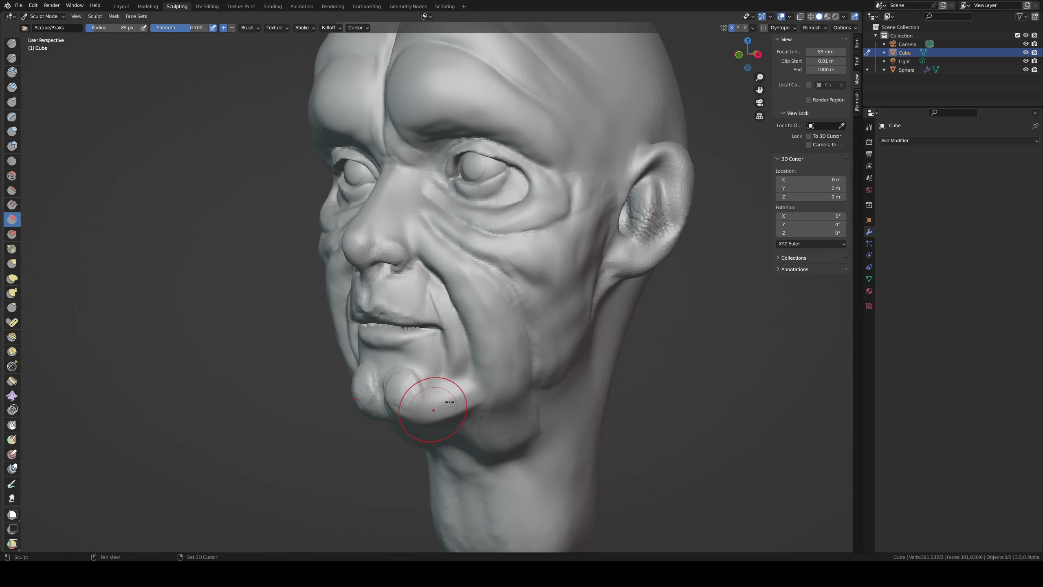
{"action": "mouse_move", "coordinate": [449, 401]}
{"action": "middle_mouse_down"}
{"action": "mouse_move", "coordinate": [454, 344]}
{"action": "mouse_move", "coordinate": [410, 425]}
{"action": "middle_mouse_up"}
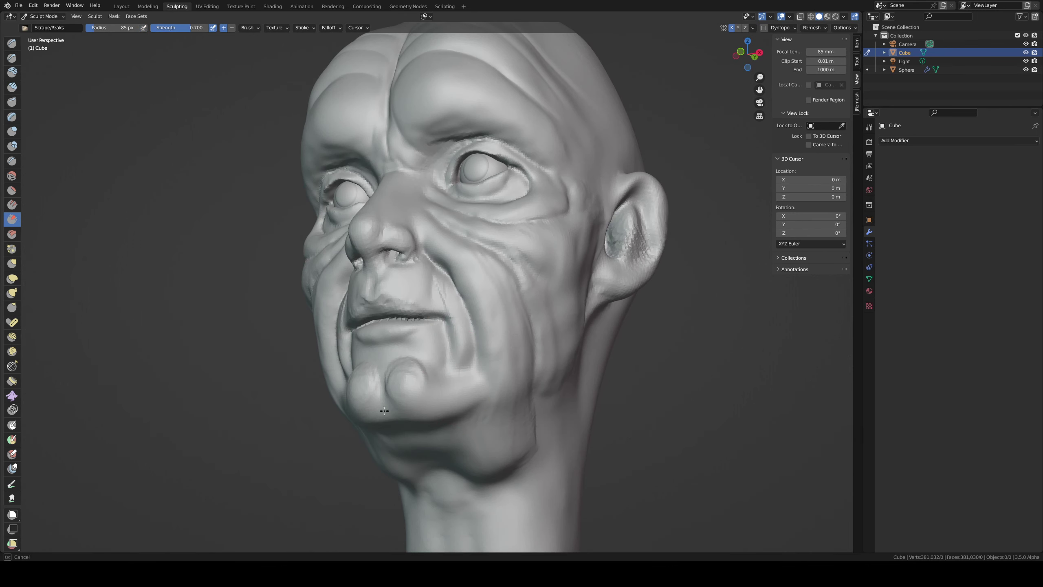
{"action": "middle_click_drag", "start_coordinate": [391, 380], "coordinate": [410, 379]}
{"action": "key", "text": "shift+space"}
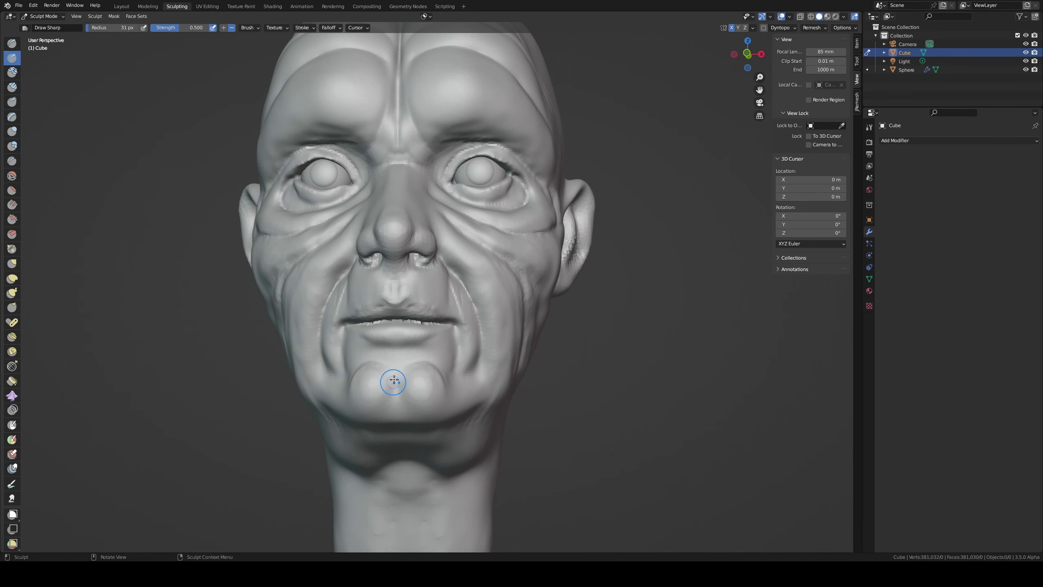
{"action": "left_click_drag", "start_coordinate": [372, 422], "coordinate": [425, 424]}
{"action": "middle_click_drag", "start_coordinate": [394, 419], "coordinate": [402, 421]}
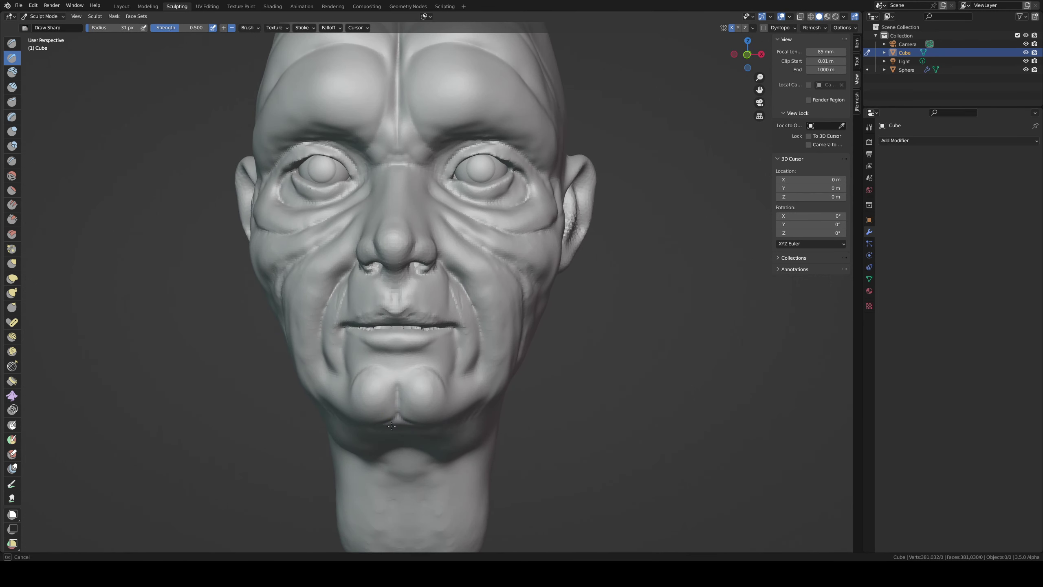
- Pinch the chin's central crease with an enlarged Pinch/Magnify brush and return to Draw Sharp
{"action": "key", "text": "p"}
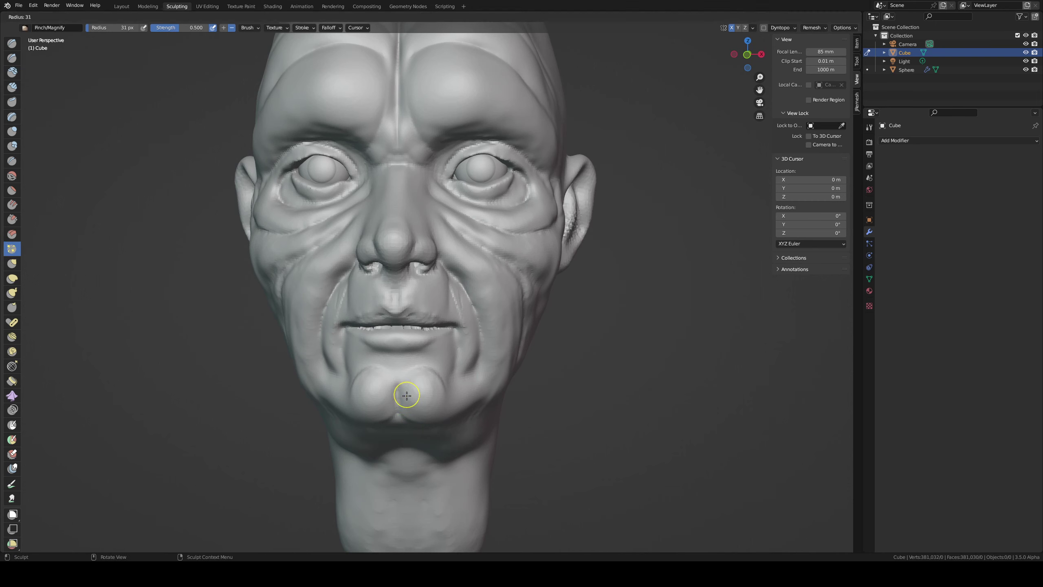
{"action": "key", "text": "f"}
{"action": "left_click", "coordinate": [400, 416]}
{"action": "left_click_drag", "start_coordinate": [394, 388], "coordinate": [398, 397]}
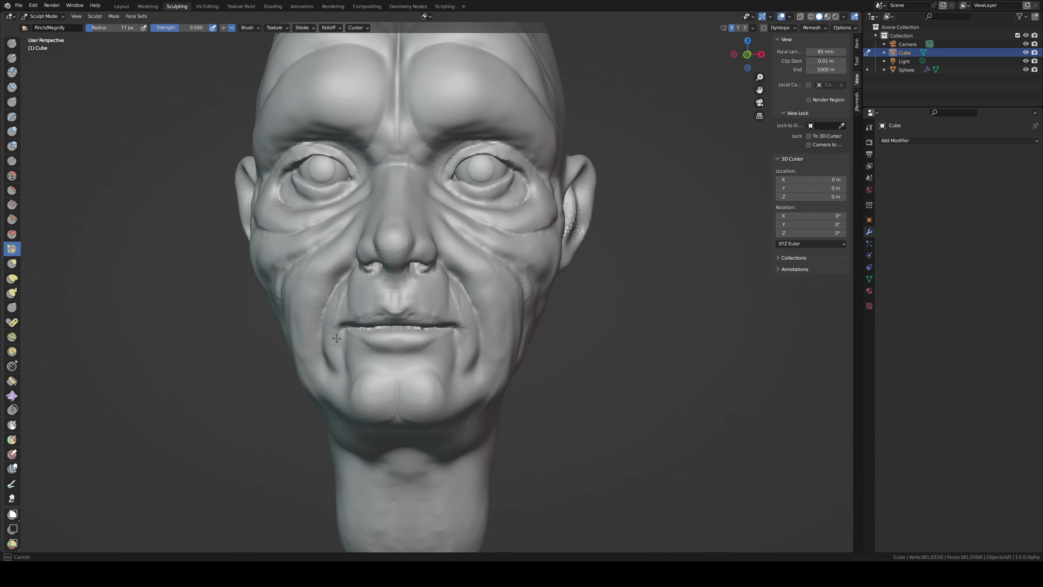
{"action": "mouse_move", "coordinate": [373, 287]}
{"action": "middle_mouse_down"}
{"action": "mouse_move", "coordinate": [442, 284]}
{"action": "mouse_move", "coordinate": [448, 247]}
{"action": "middle_mouse_up"}
{"action": "scroll", "coordinate": [441, 285], "scroll_direction": "up", "scroll_amount": 3}
{"action": "key", "text": "shift+x"}
{"action": "left_click", "coordinate": [429, 271]}
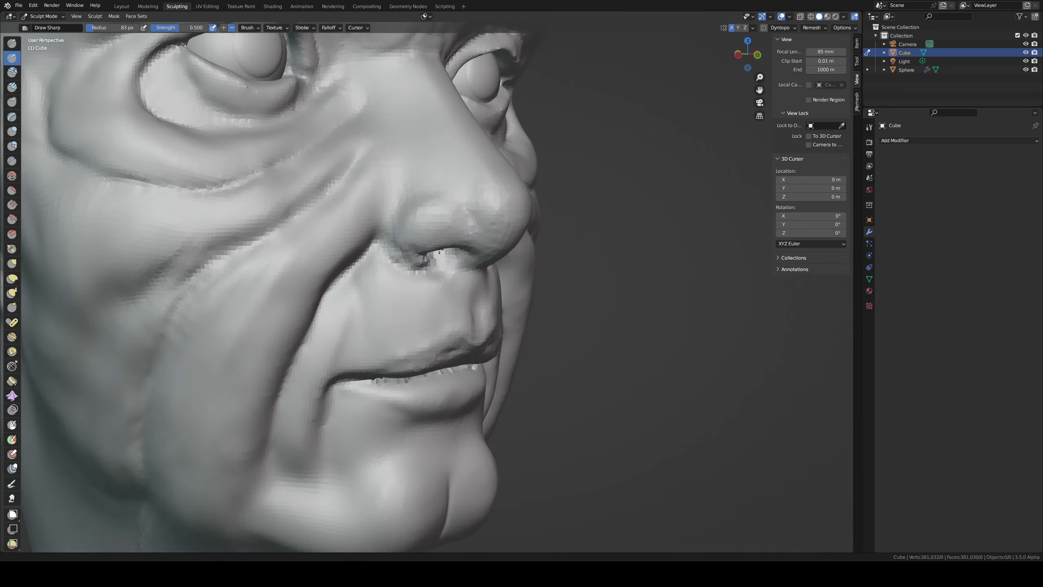
- Carve and deepen the Draw Sharp creases along and above the nostril fold
{"action": "scroll", "coordinate": [447, 246], "scroll_direction": "up", "scroll_amount": 3}
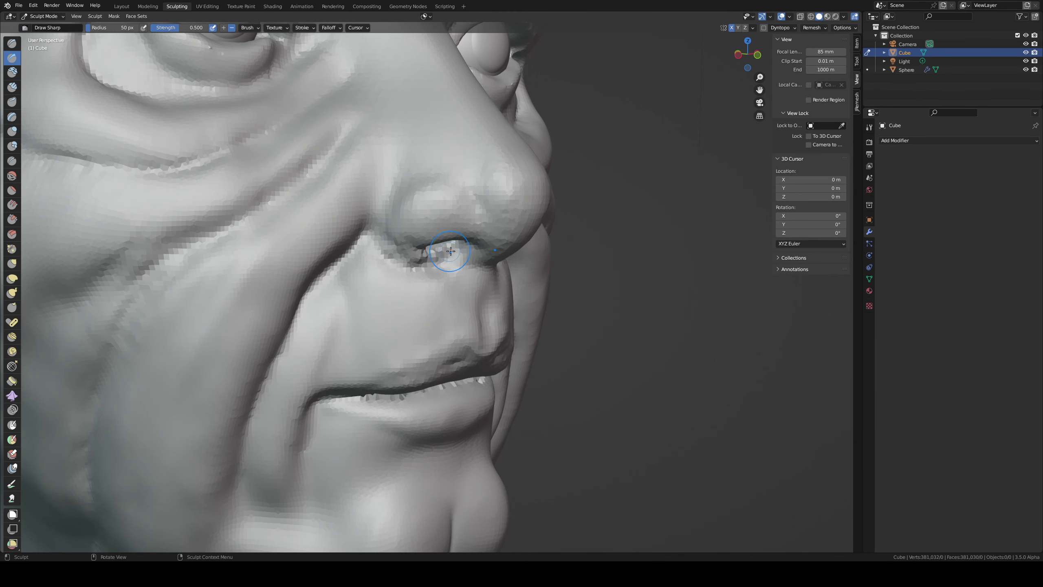
{"action": "left_click_drag", "start_coordinate": [450, 251], "coordinate": [412, 273]}
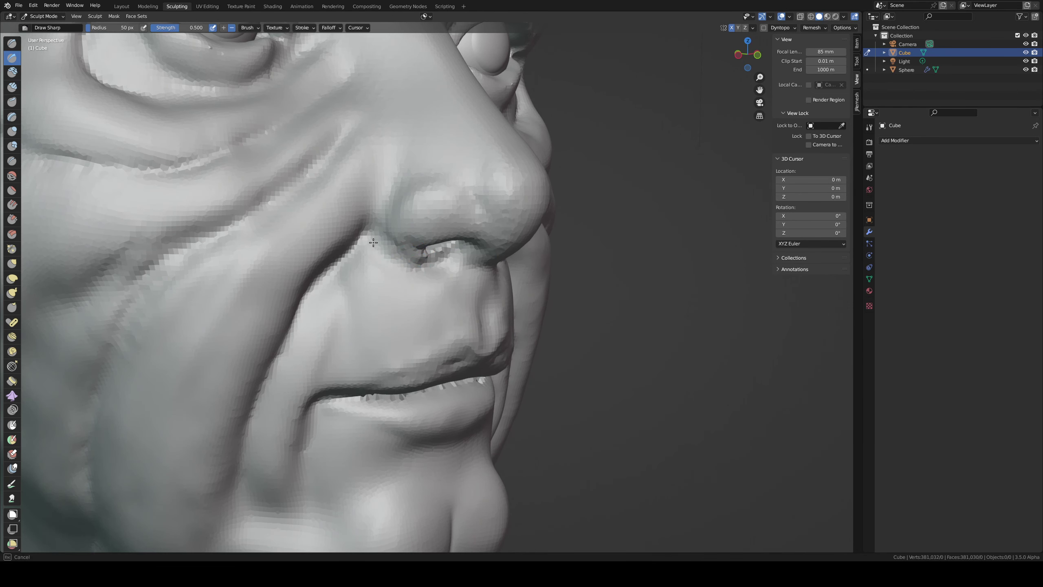
{"action": "left_click_drag", "start_coordinate": [383, 173], "coordinate": [395, 239]}
{"action": "key", "text": "f"}
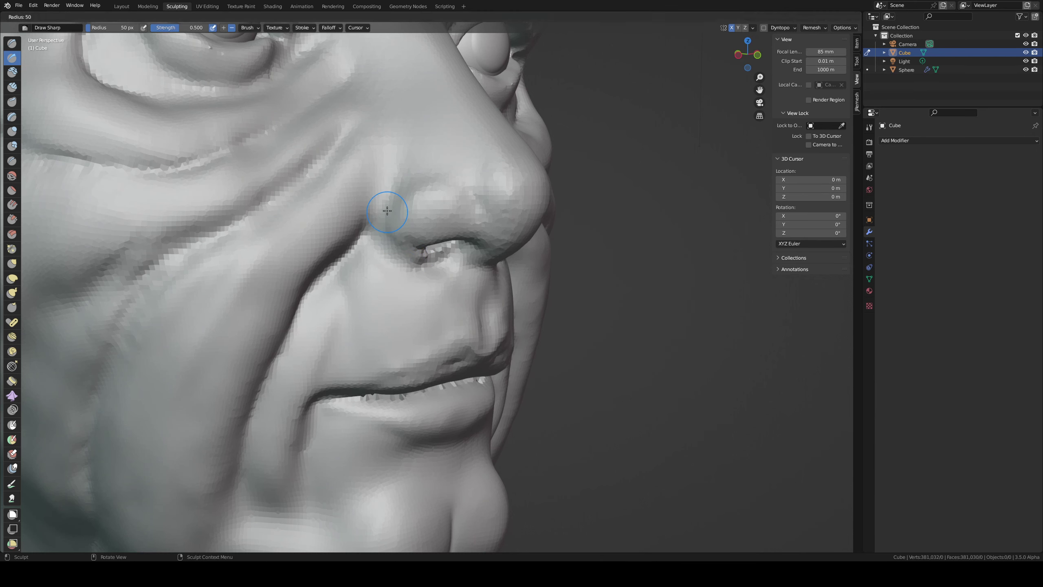
{"action": "left_click", "coordinate": [408, 231]}
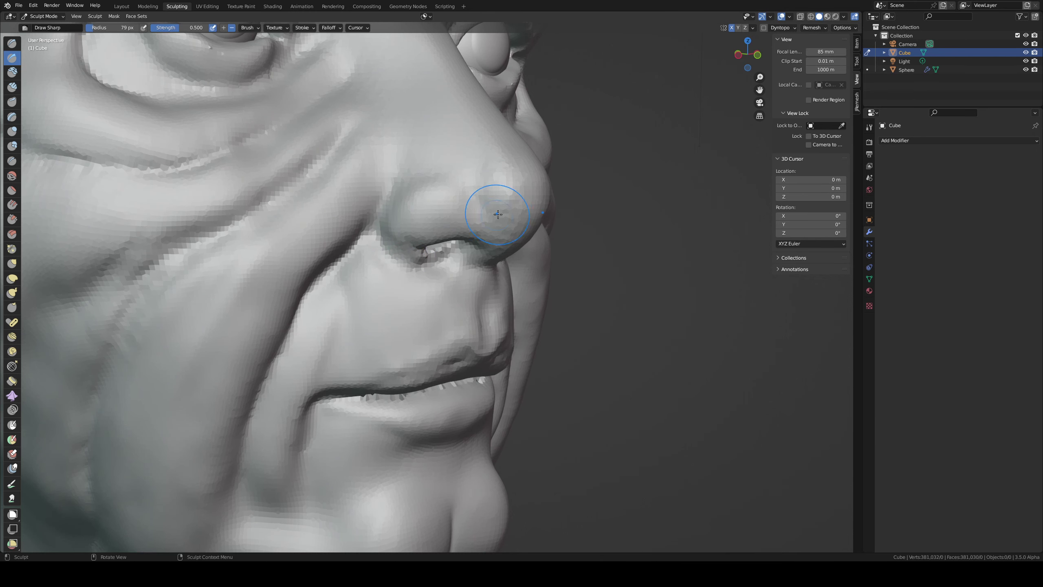
- Lift and round out the nose tip with Grab, checking it from both side profiles
{"action": "mouse_move", "coordinate": [498, 214]}
{"action": "middle_mouse_down"}
{"action": "mouse_move", "coordinate": [390, 207]}
{"action": "mouse_move", "coordinate": [492, 209]}
{"action": "mouse_move", "coordinate": [418, 200]}
{"action": "middle_mouse_up"}
{"action": "key", "text": "f"}
{"action": "left_click", "coordinate": [473, 207]}
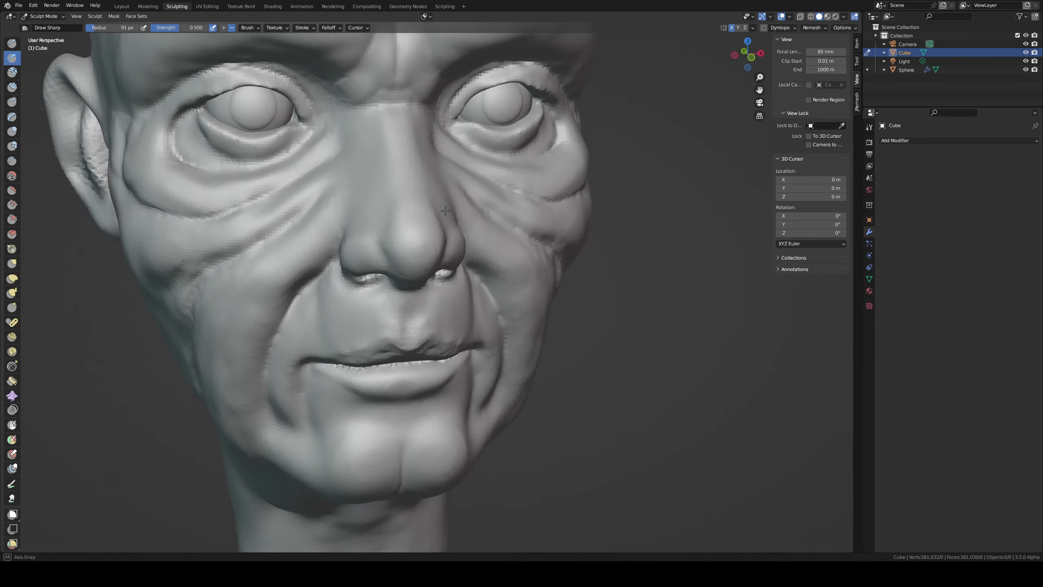
{"action": "key", "text": "g"}
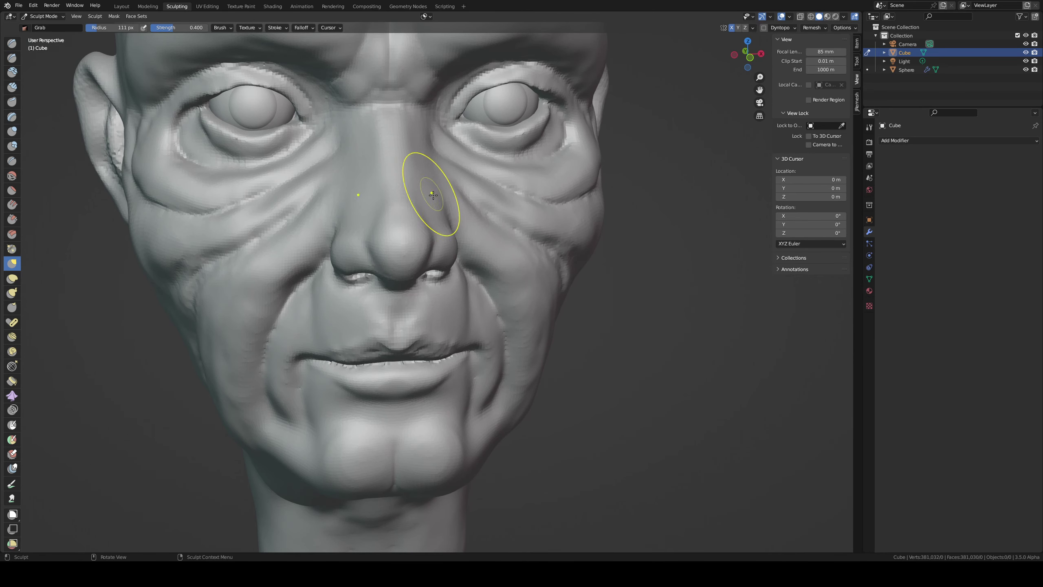
{"action": "middle_click_drag", "start_coordinate": [414, 200], "coordinate": [324, 191]}
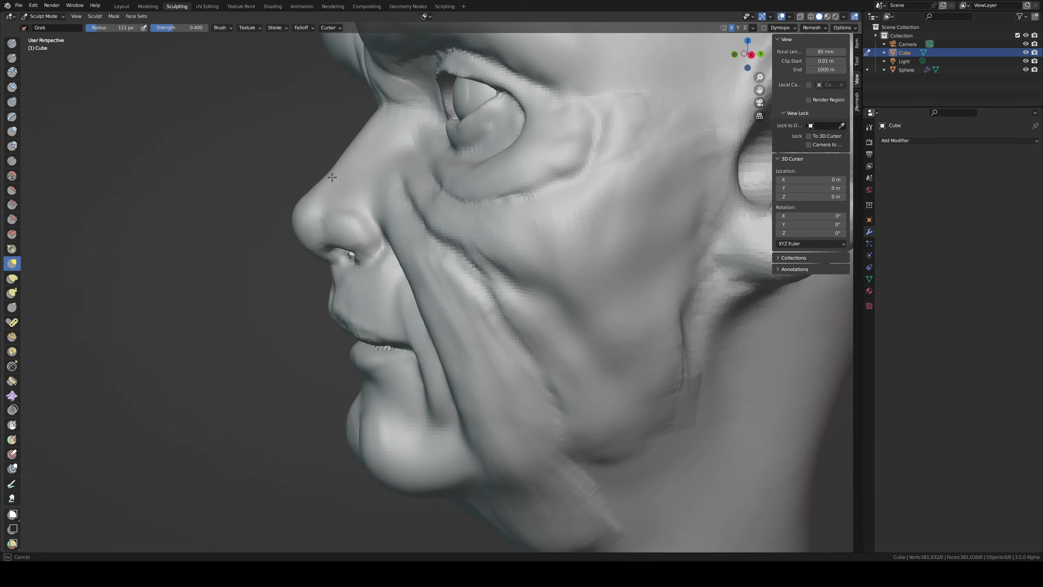
{"action": "middle_click_drag", "start_coordinate": [367, 140], "coordinate": [466, 127]}
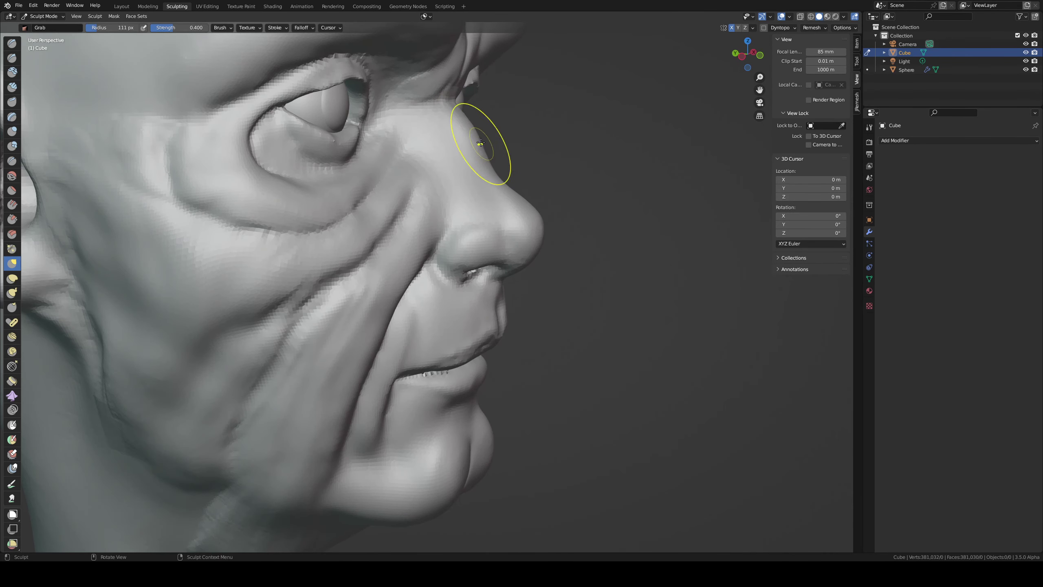
{"action": "mouse_move", "coordinate": [522, 172]}
{"action": "middle_mouse_down"}
{"action": "mouse_move", "coordinate": [559, 171]}
{"action": "mouse_move", "coordinate": [559, 210]}
{"action": "middle_mouse_up"}
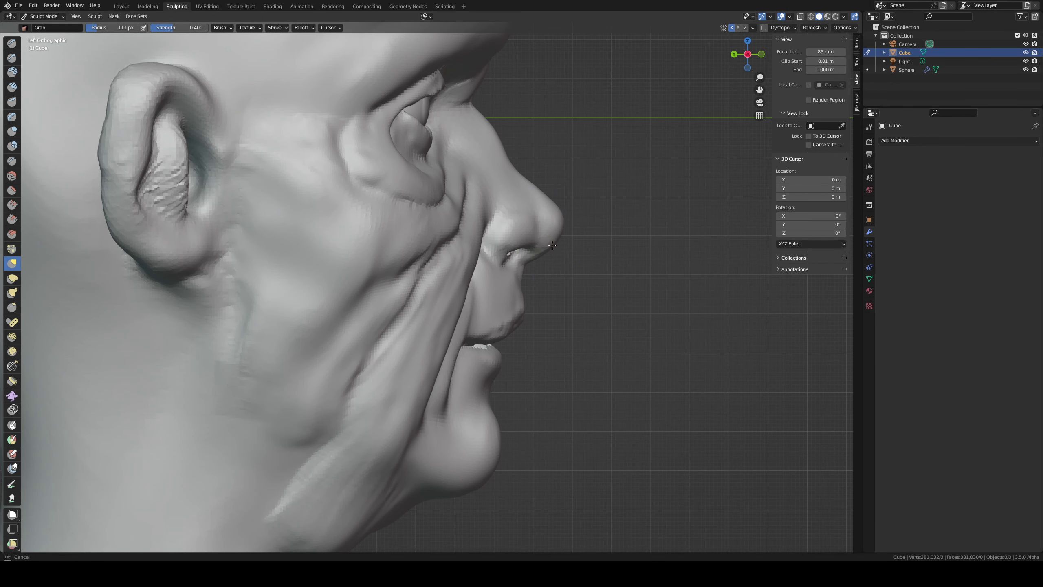
{"action": "left_click_drag", "start_coordinate": [547, 243], "coordinate": [558, 206]}
- Orbit back to a front orthographic view, then to a three-quarter view of the head
{"action": "middle_click_drag", "start_coordinate": [549, 186], "coordinate": [452, 205]}
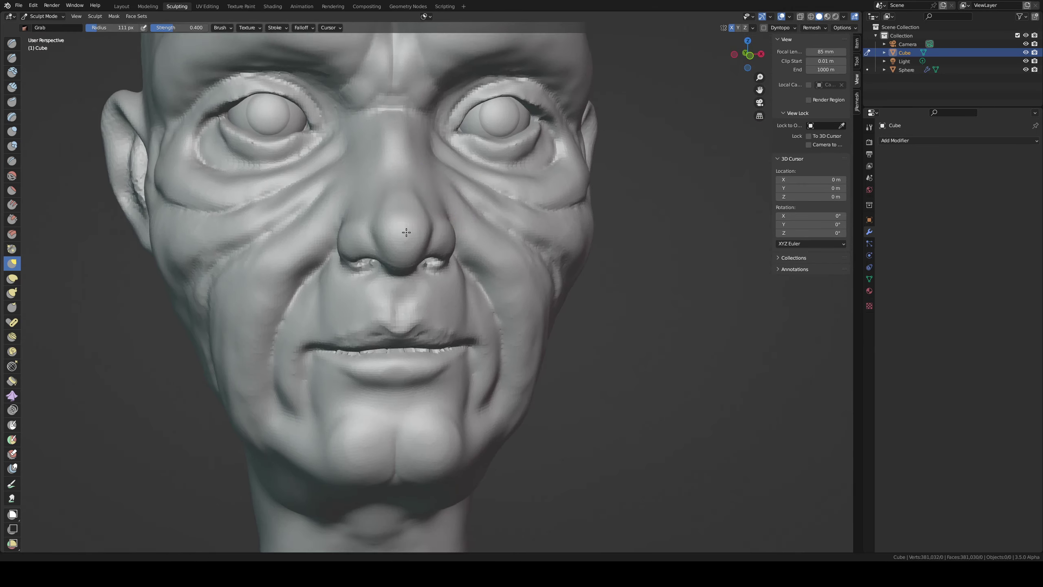
{"action": "scroll", "coordinate": [452, 205], "scroll_direction": "down", "scroll_amount": 3}
{"action": "scroll", "coordinate": [432, 213], "scroll_direction": "up", "scroll_amount": 3}
{"action": "key", "text": "KP_1"}
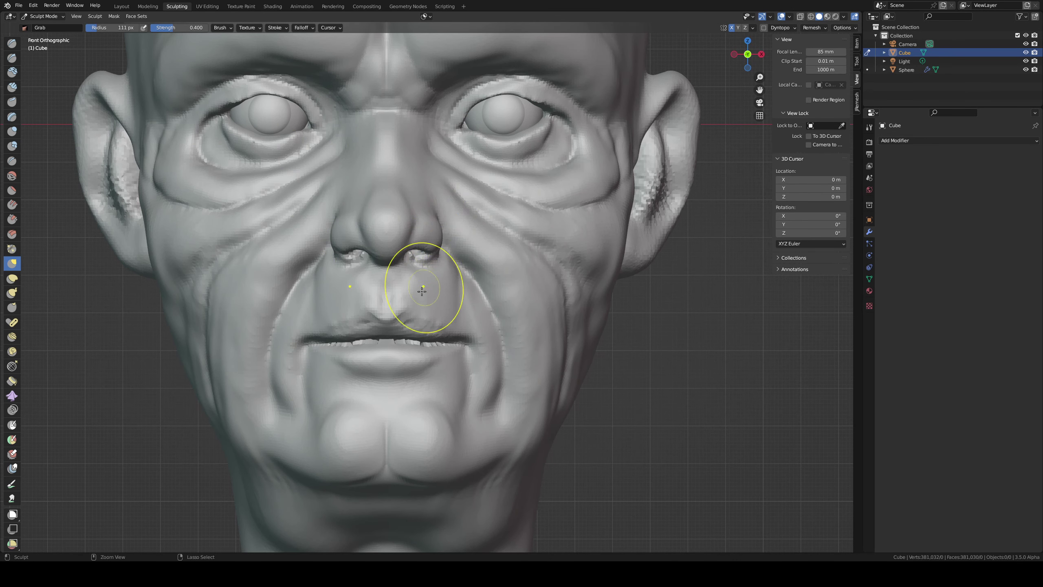
{"action": "scroll", "coordinate": [419, 312], "scroll_direction": "down", "scroll_amount": 3}
{"action": "mouse_move", "coordinate": [419, 338]}
{"action": "middle_mouse_down"}
{"action": "mouse_move", "coordinate": [403, 308]}
{"action": "mouse_move", "coordinate": [433, 362]}
{"action": "middle_mouse_up"}
- Add smaller Clay Strips strokes across the chin and the jowl beside it
{"action": "key", "text": "c"}
{"action": "key", "text": "f"}
{"action": "left_click", "coordinate": [408, 377]}
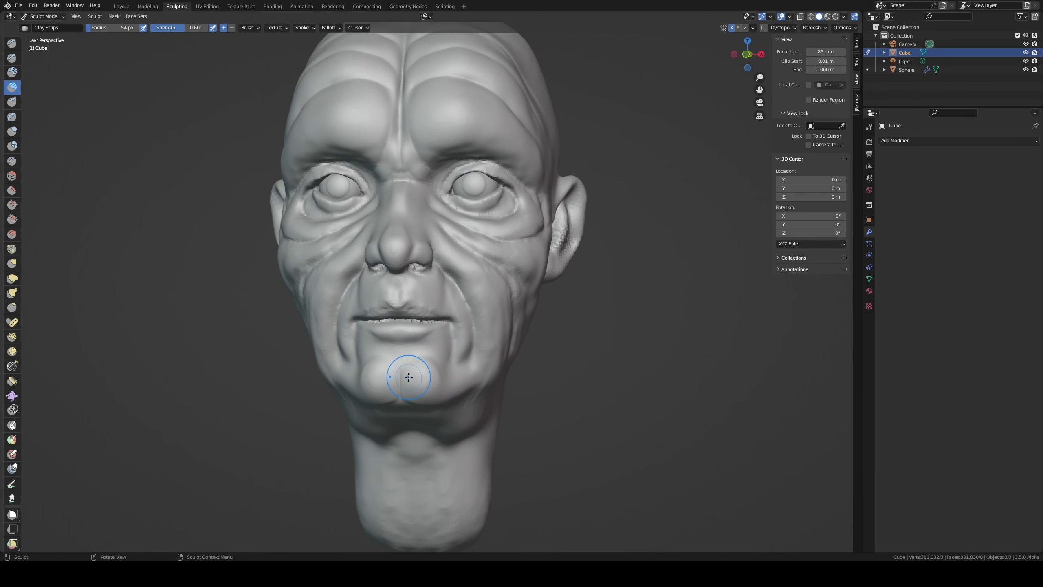
{"action": "mouse_move", "coordinate": [393, 364]}
{"action": "left_mouse_down"}
{"action": "mouse_move", "coordinate": [401, 369]}
{"action": "mouse_move", "coordinate": [372, 370]}
{"action": "left_mouse_up"}
{"action": "middle_click_drag", "start_coordinate": [373, 370], "coordinate": [391, 372]}
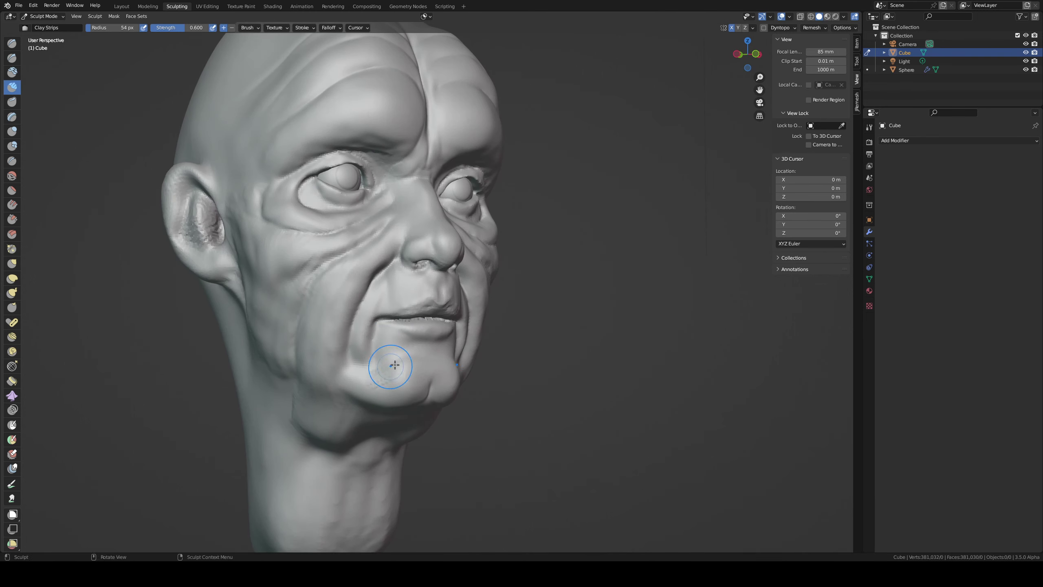
{"action": "mouse_move", "coordinate": [395, 364]}
{"action": "left_mouse_down"}
{"action": "mouse_move", "coordinate": [354, 373]}
{"action": "mouse_move", "coordinate": [360, 355]}
{"action": "left_mouse_up"}
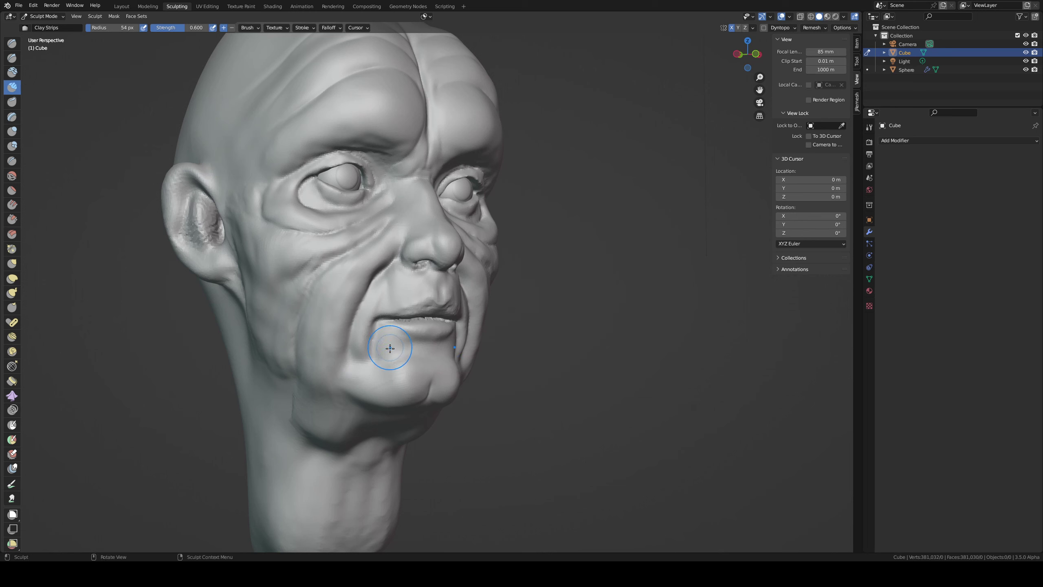
{"action": "middle_click_drag", "start_coordinate": [390, 348], "coordinate": [450, 375]}
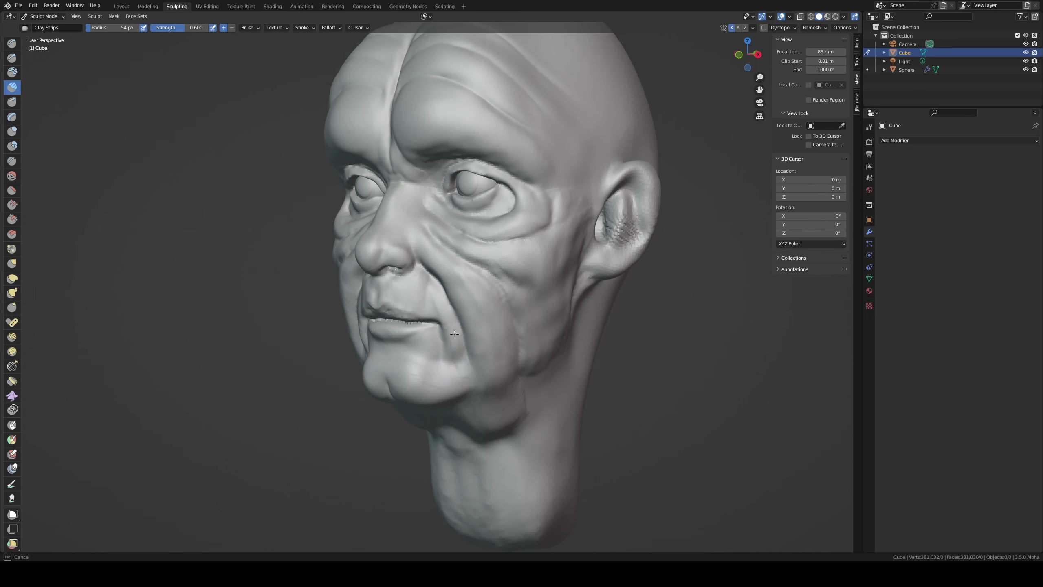
{"action": "middle_click_drag", "start_coordinate": [454, 335], "coordinate": [467, 362]}
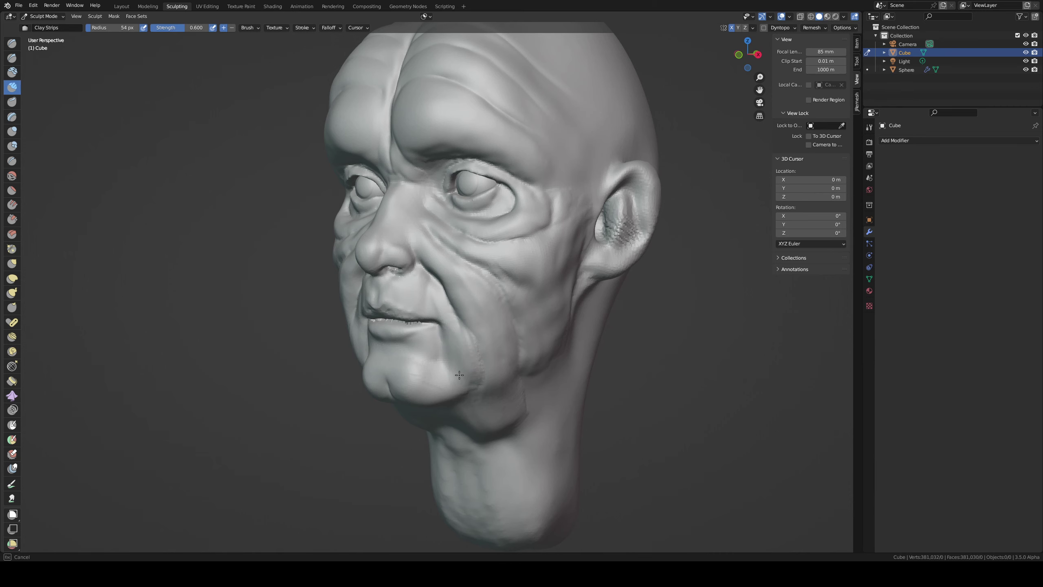
{"action": "mouse_move", "coordinate": [475, 372]}
{"action": "middle_mouse_down"}
{"action": "mouse_move", "coordinate": [475, 333]}
{"action": "mouse_move", "coordinate": [488, 350]}
{"action": "middle_mouse_up"}
- Carve a Draw Sharp crease at the right mouth corner, then enlarge the Grab brush
{"action": "key", "text": "shift+x"}
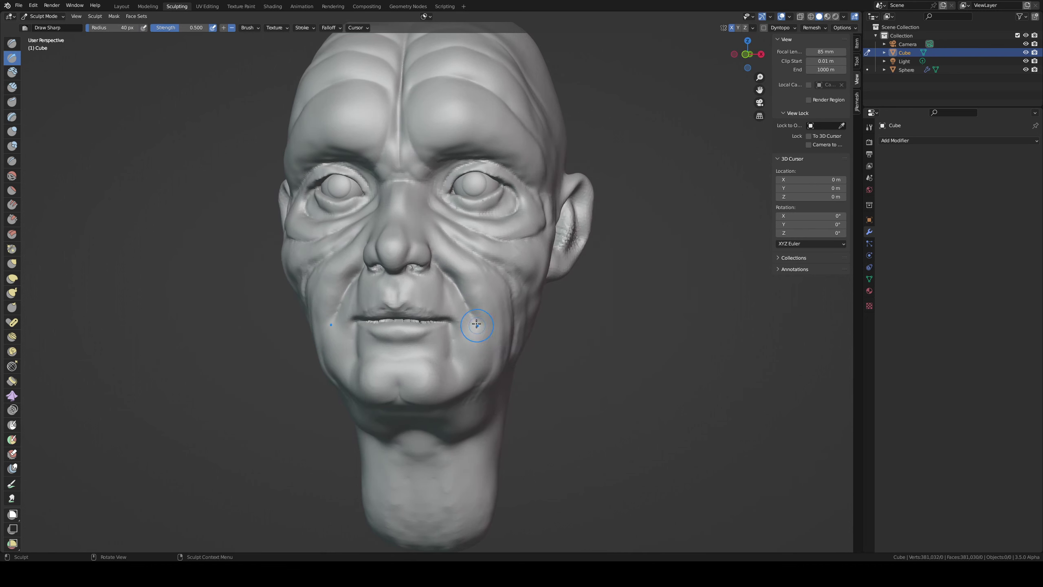
{"action": "mouse_move", "coordinate": [476, 324]}
{"action": "left_mouse_down"}
{"action": "mouse_move", "coordinate": [467, 326]}
{"action": "mouse_move", "coordinate": [470, 309]}
{"action": "left_mouse_up"}
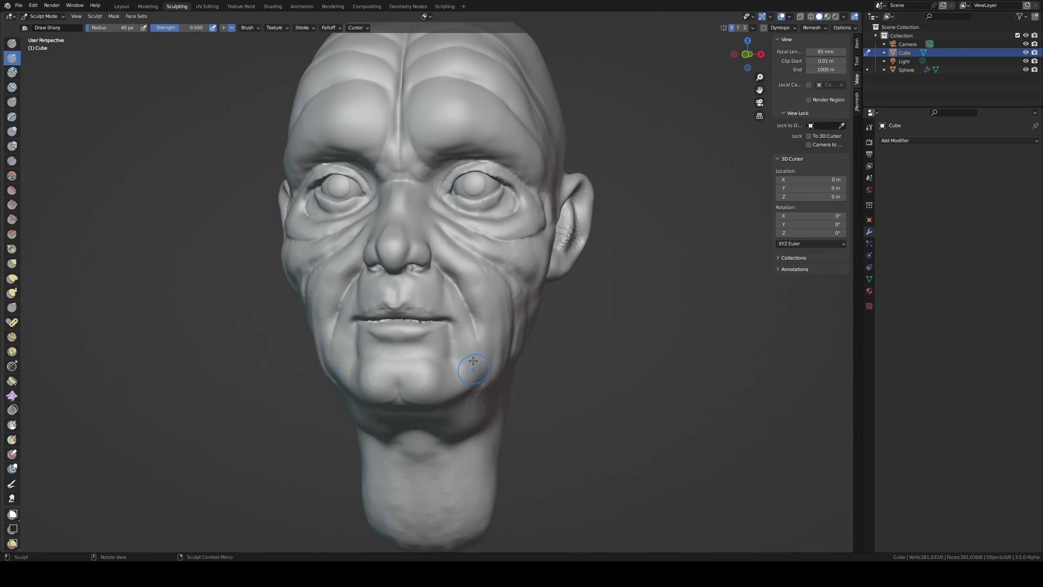
{"action": "mouse_move", "coordinate": [473, 361]}
{"action": "middle_mouse_down"}
{"action": "mouse_move", "coordinate": [479, 378]}
{"action": "mouse_move", "coordinate": [517, 365]}
{"action": "mouse_move", "coordinate": [477, 380]}
{"action": "middle_mouse_up"}
{"action": "key", "text": "g"}
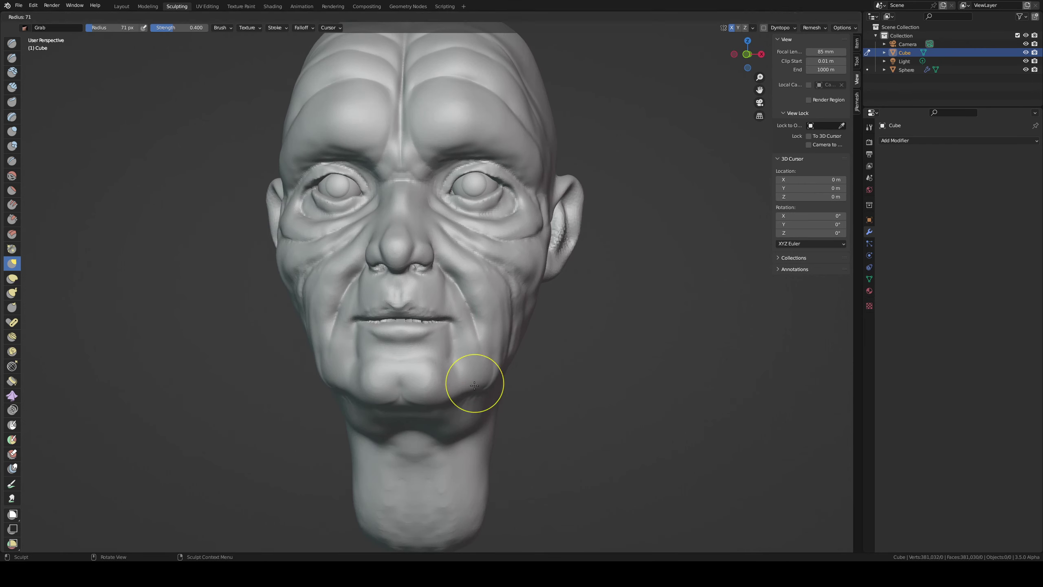
{"action": "key", "text": "f"}
{"action": "left_click", "coordinate": [499, 387]}
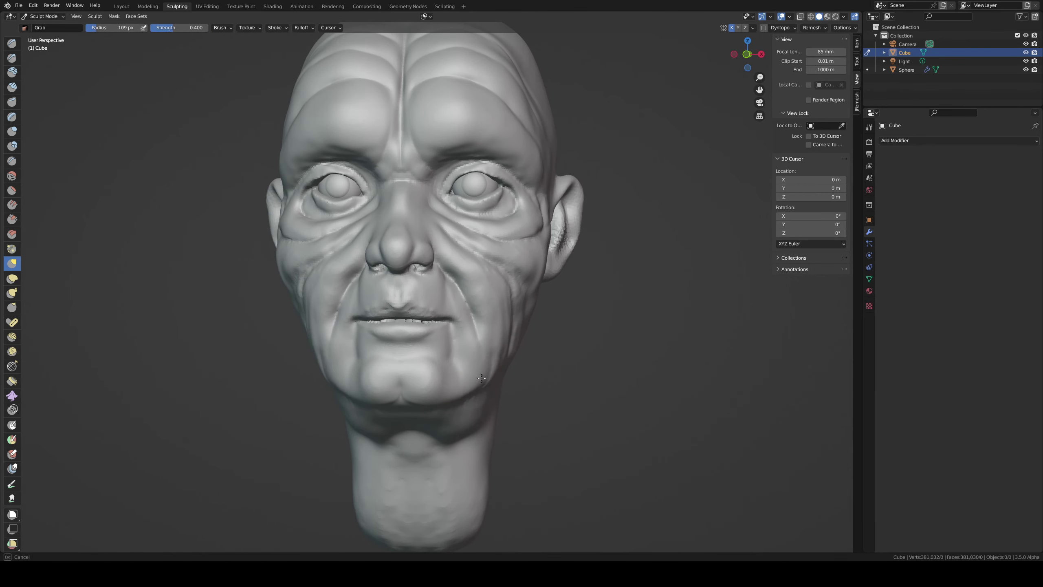
- Undo the jagged Clay Strips strokes beside the chin and orbit toward the front
{"action": "mouse_move", "coordinate": [489, 349]}
{"action": "middle_mouse_down"}
{"action": "mouse_move", "coordinate": [450, 345]}
{"action": "mouse_move", "coordinate": [464, 361]}
{"action": "middle_mouse_up"}
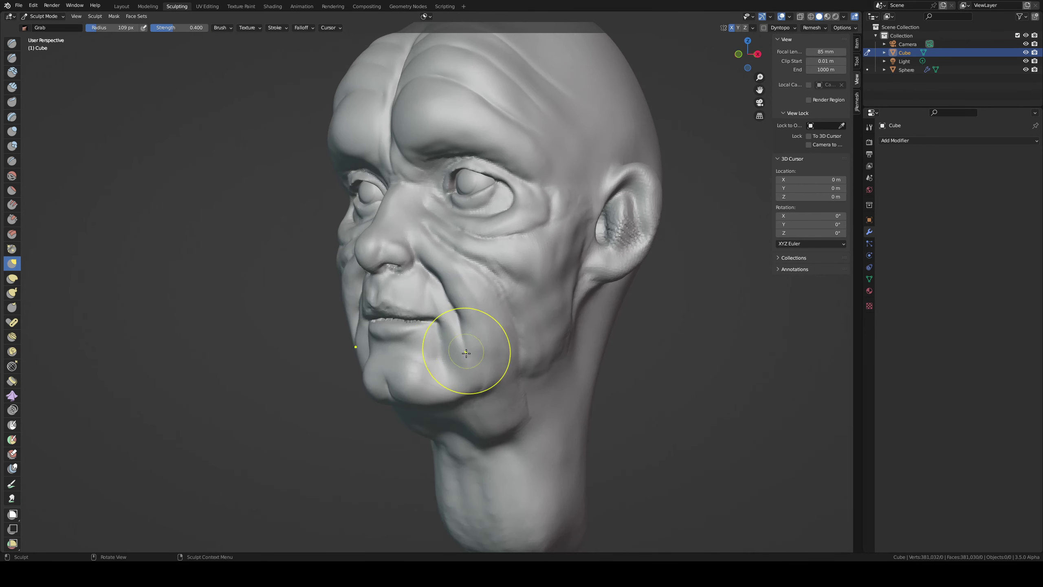
{"action": "key", "text": "shift+x"}
{"action": "key", "text": "c"}
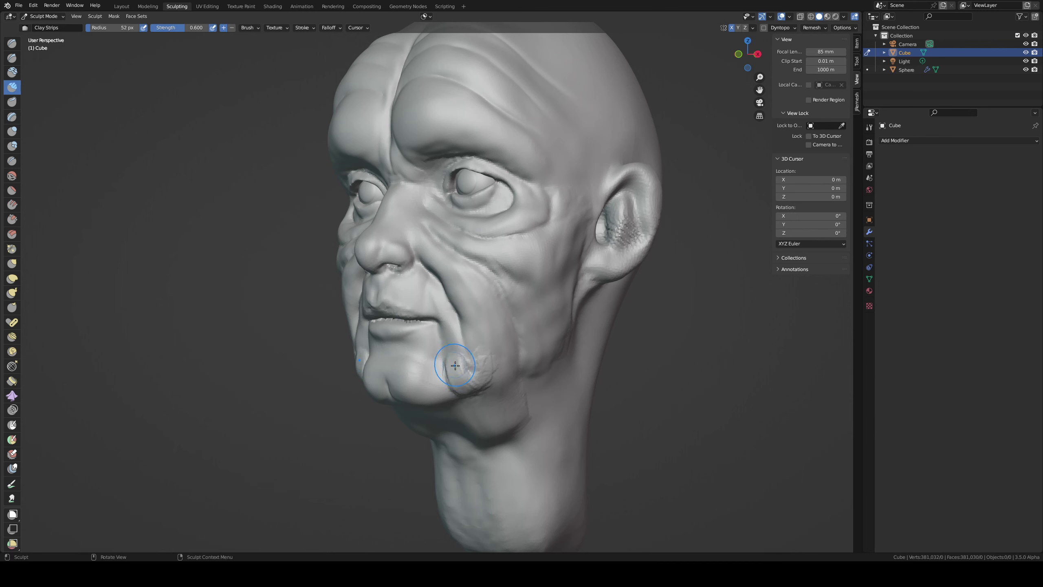
{"action": "key", "text": "ctrl+z"}
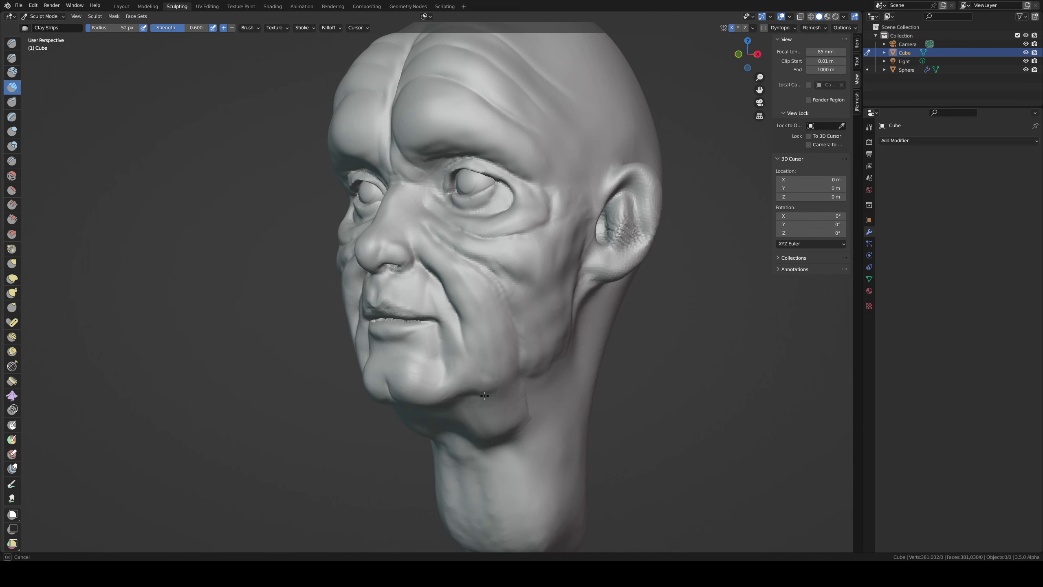
{"action": "mouse_move", "coordinate": [503, 406]}
{"action": "middle_mouse_down"}
{"action": "mouse_move", "coordinate": [443, 368]}
{"action": "mouse_move", "coordinate": [429, 335]}
{"action": "middle_mouse_up"}
- Save the sculpt, then carve creases along the ear's inner rim with Draw Sharp and Draw
{"action": "key", "text": "ctrl+s"}
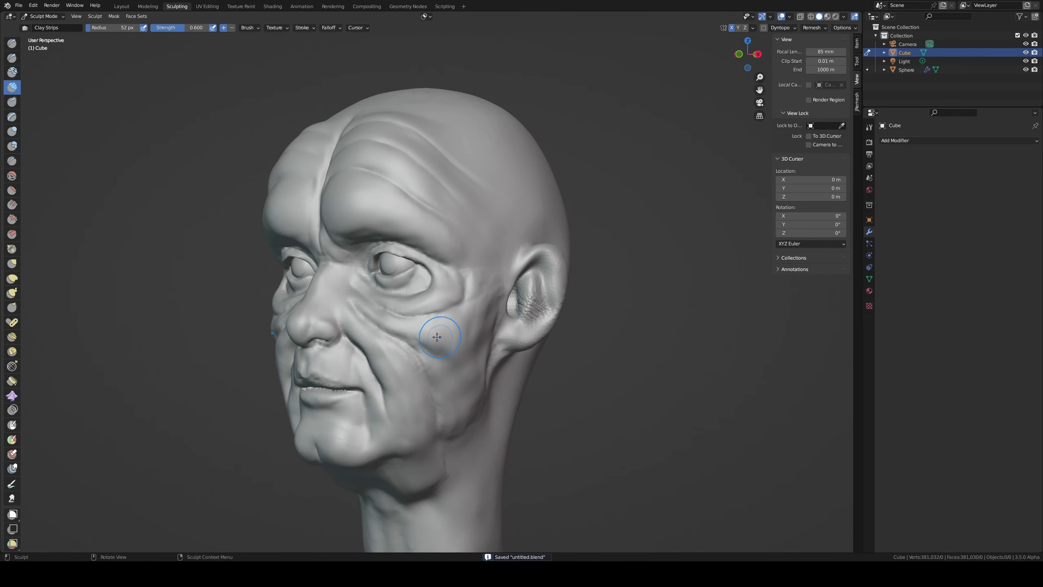
{"action": "left_click_drag", "start_coordinate": [522, 292], "coordinate": [512, 321]}
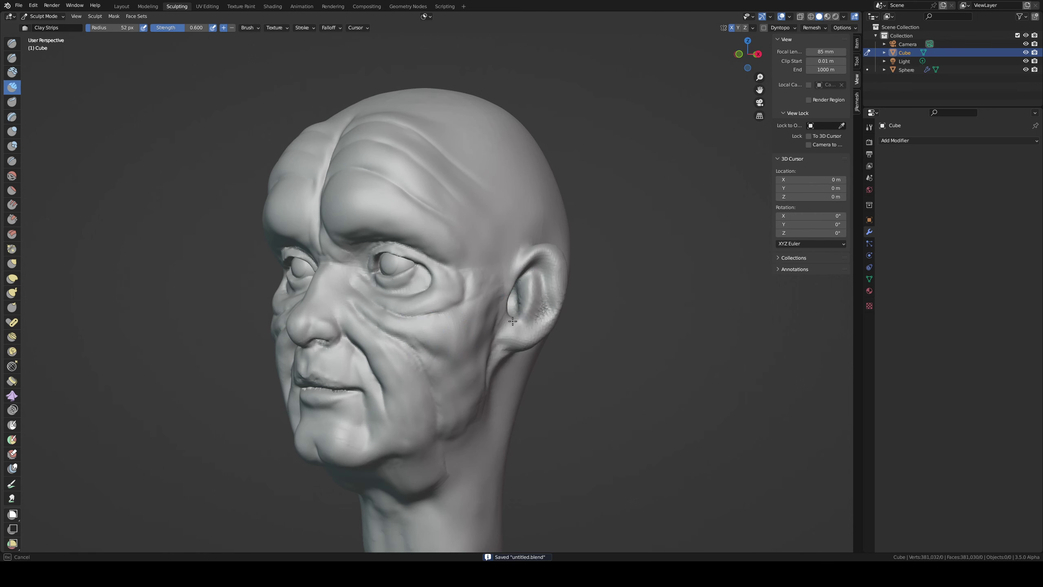
{"action": "middle_click_drag", "start_coordinate": [530, 267], "coordinate": [594, 271]}
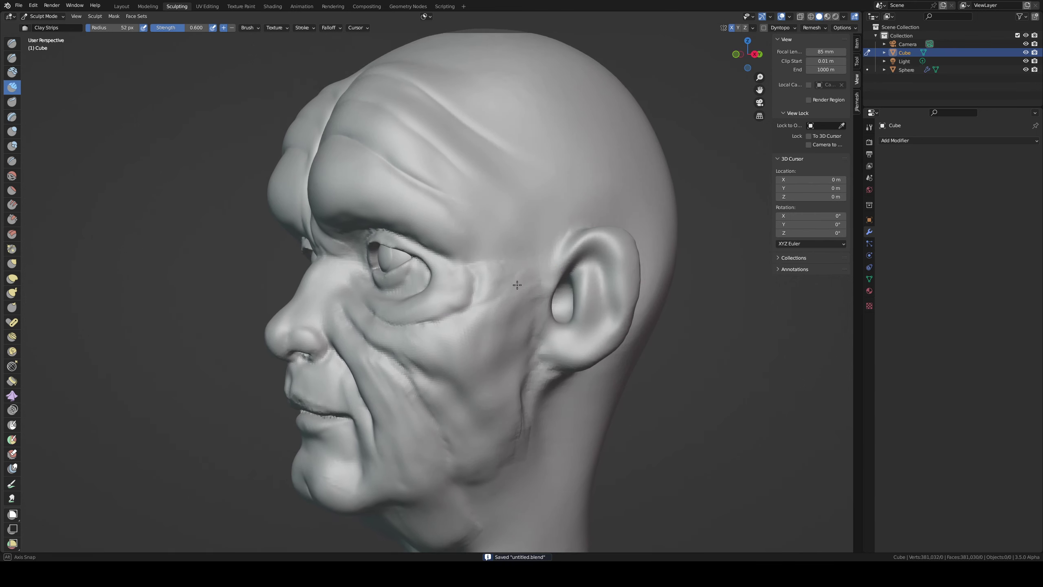
{"action": "left_click", "coordinate": [12, 58]}
{"action": "left_click_drag", "start_coordinate": [596, 249], "coordinate": [593, 344]}
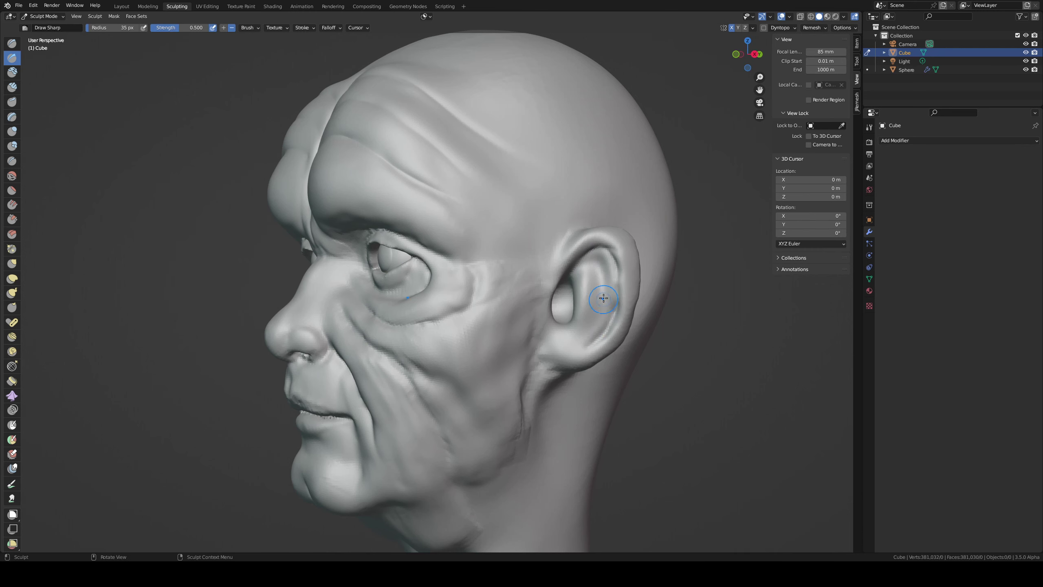
{"action": "key", "text": "x"}
{"action": "mouse_move", "coordinate": [591, 257]}
{"action": "left_mouse_down"}
{"action": "mouse_move", "coordinate": [593, 295]}
{"action": "mouse_move", "coordinate": [573, 350]}
{"action": "left_mouse_up"}
- Deepen the ear's inner hollow with a 45 px Draw Sharp brush, then set Grab to 36 px
{"action": "key", "text": "shift+x"}
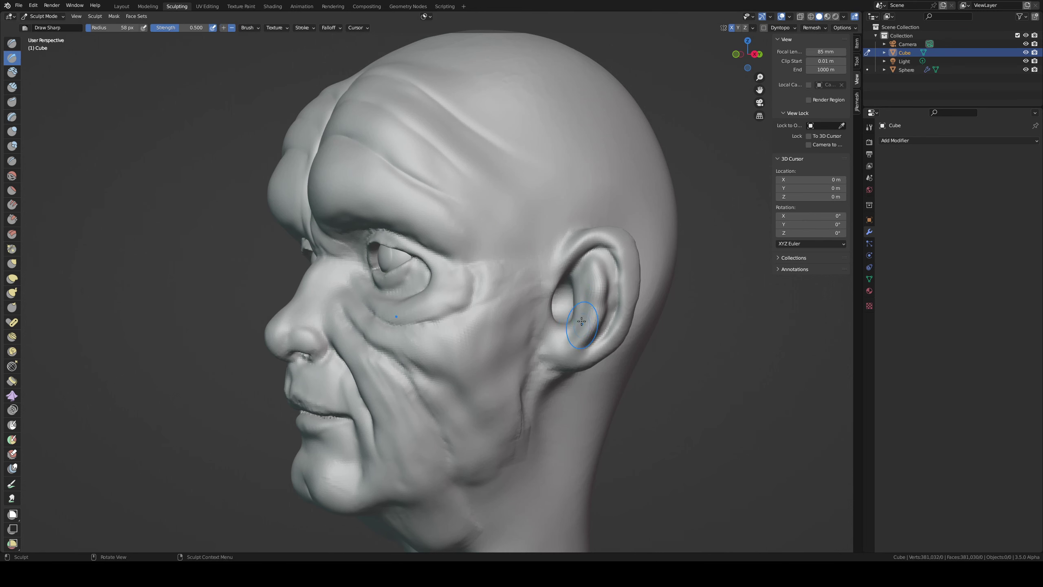
{"action": "key", "text": "bracketleft"}
{"action": "key", "text": "bracketleft"}
{"action": "mouse_move", "coordinate": [577, 275]}
{"action": "left_mouse_down", "text": "ctrl"}
{"action": "mouse_move", "coordinate": [584, 263]}
{"action": "mouse_move", "coordinate": [619, 304]}
{"action": "left_mouse_up", "text": "ctrl"}
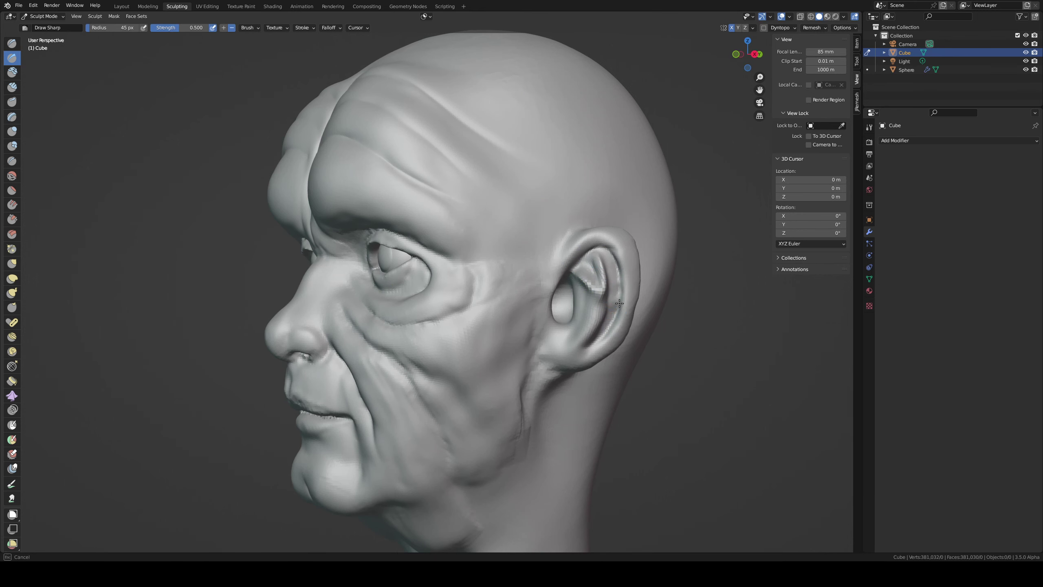
{"action": "key", "text": "g"}
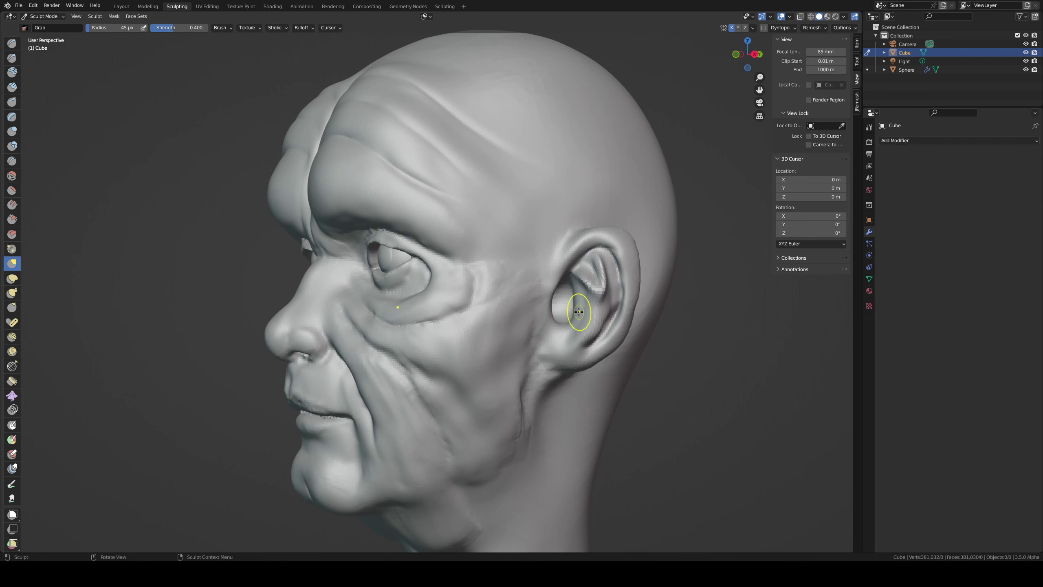
{"action": "key", "text": "f"}
{"action": "left_click", "coordinate": [573, 306]}
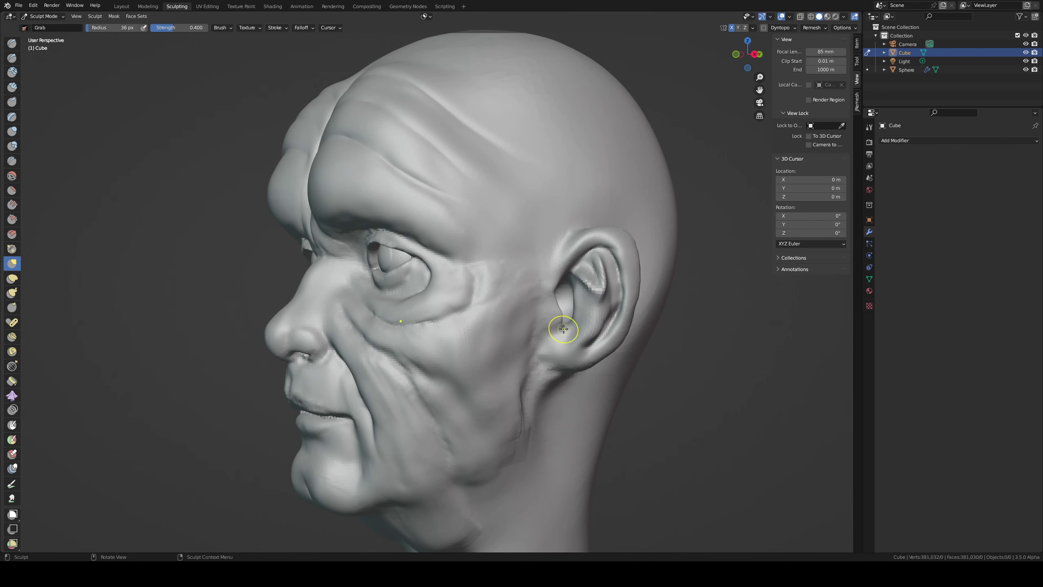
{"action": "middle_click_drag", "start_coordinate": [563, 328], "coordinate": [555, 317]}
- Add a bump on the earlobe with a 31 px Clay Strips brush
{"action": "key", "text": "c"}
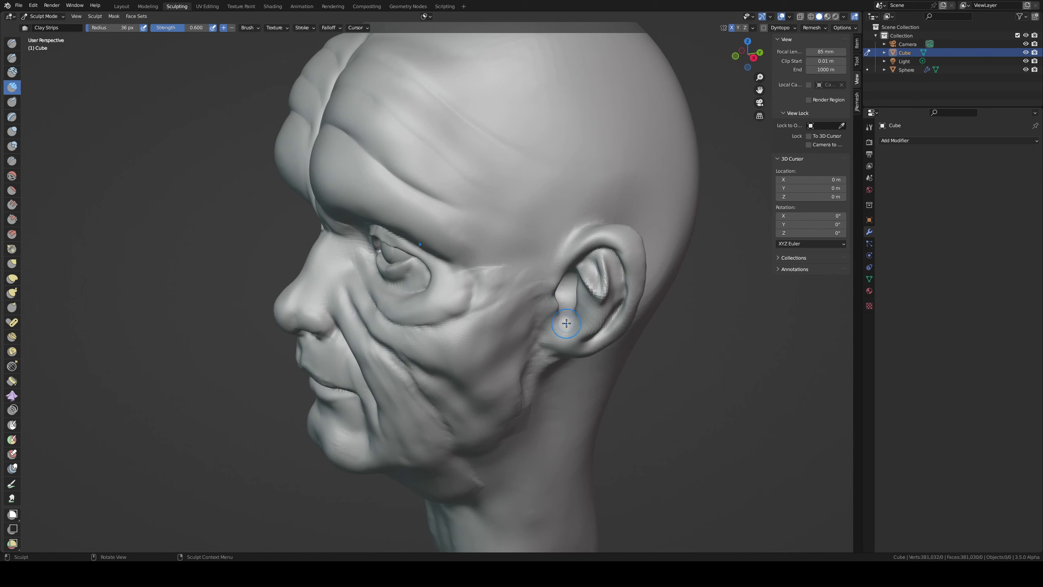
{"action": "key", "text": "i"}
{"action": "left_click", "coordinate": [556, 319]}
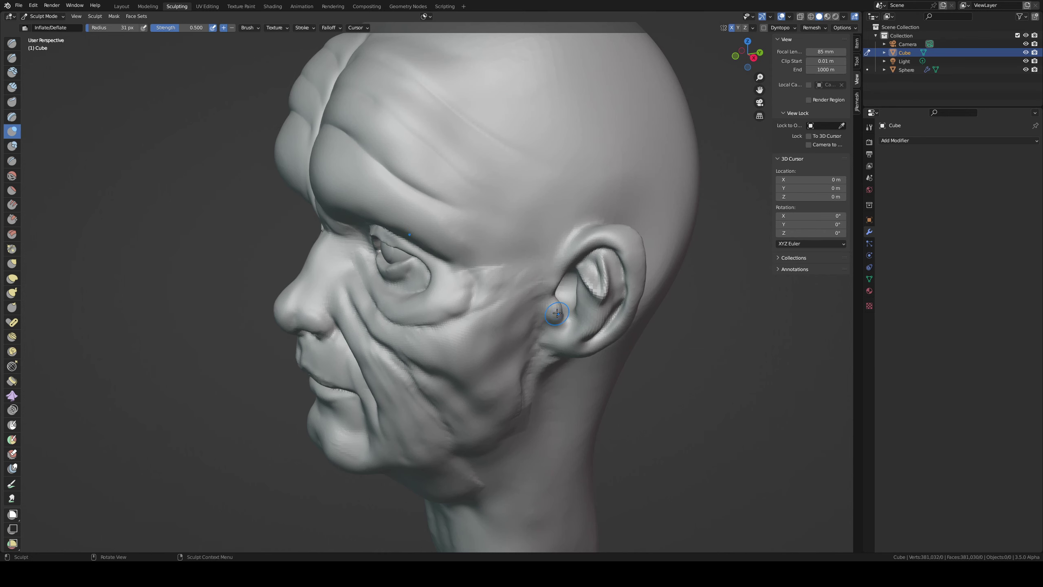
{"action": "key", "text": "c"}
{"action": "left_click_drag", "start_coordinate": [559, 313], "coordinate": [556, 314]}
{"action": "middle_click_drag", "start_coordinate": [564, 307], "coordinate": [528, 287]}
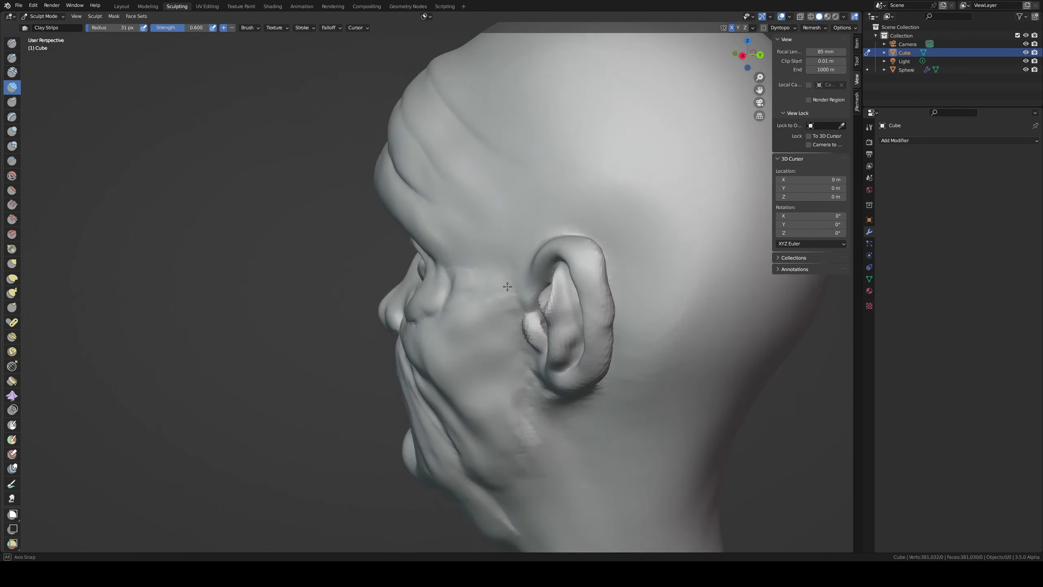
{"action": "middle_click_drag", "start_coordinate": [559, 337], "coordinate": [566, 318]}
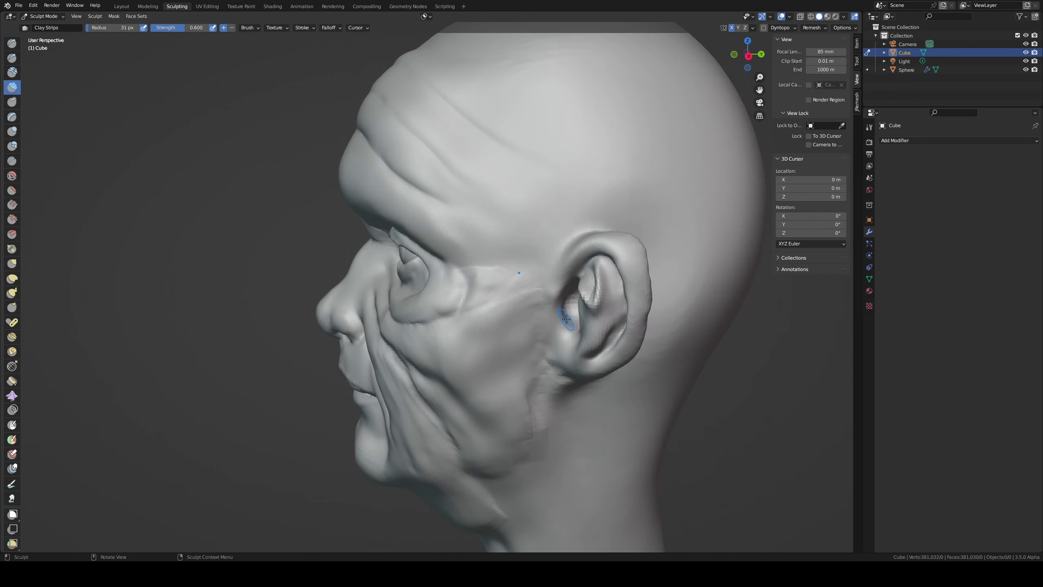
- Set a 40 px brush and orbit around the head to review the ear from several angles
{"action": "key", "text": "f"}
{"action": "left_click", "coordinate": [563, 330]}
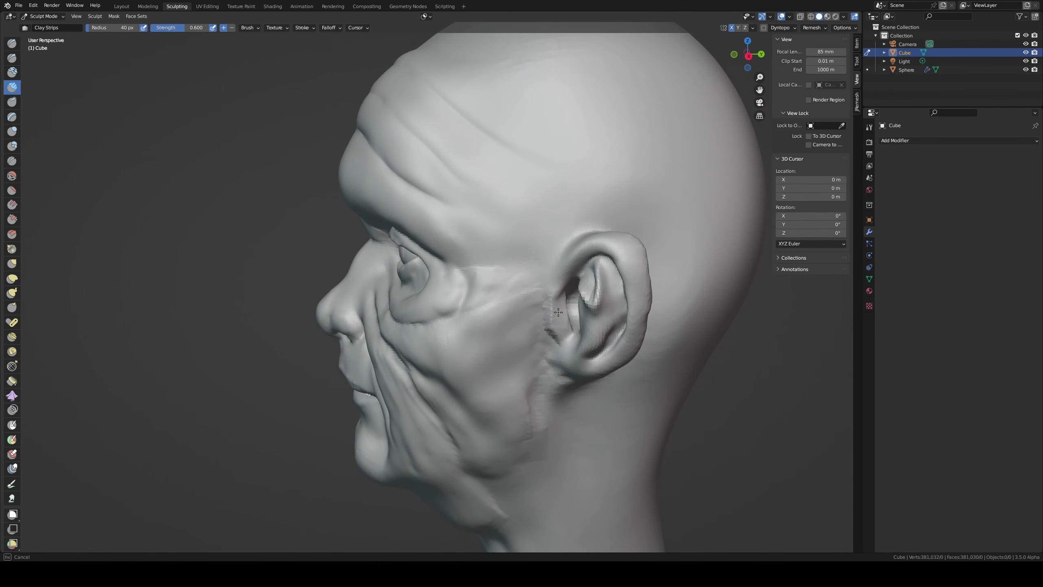
{"action": "middle_click_drag", "start_coordinate": [553, 297], "coordinate": [570, 285]}
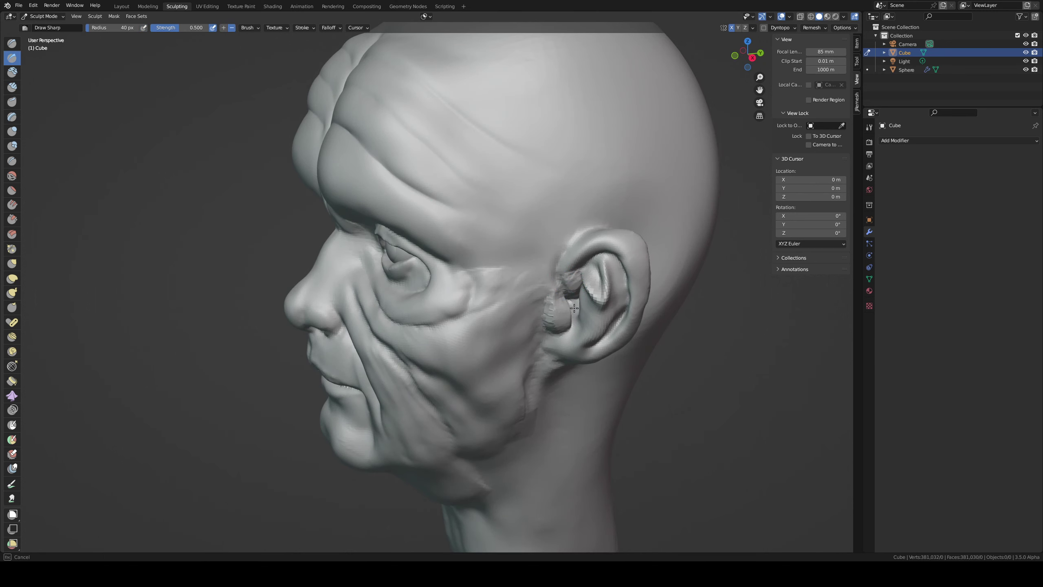
{"action": "middle_click_drag", "start_coordinate": [574, 308], "coordinate": [563, 252]}
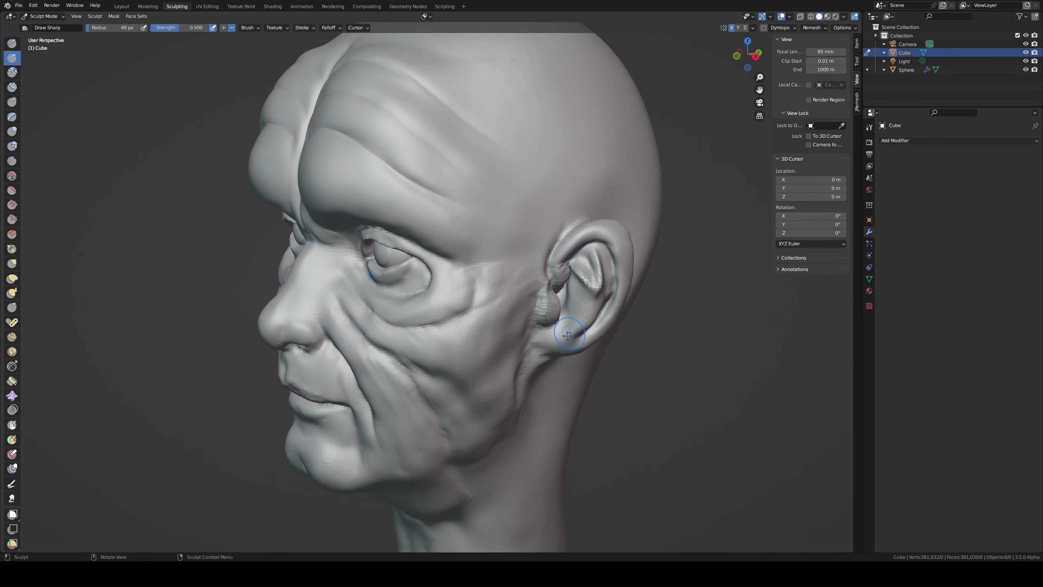
{"action": "key", "text": "g"}
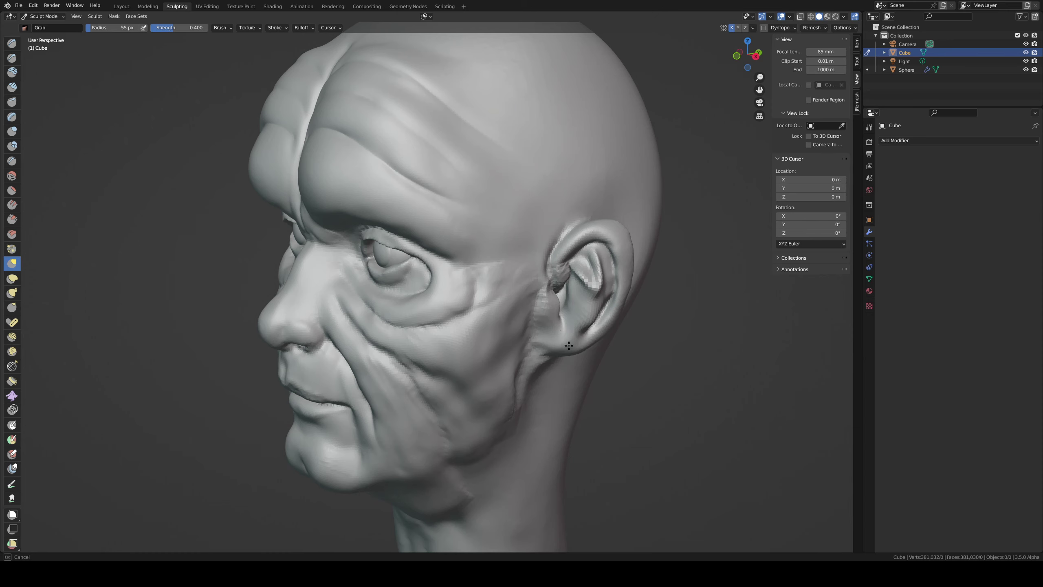
{"action": "middle_click_drag", "start_coordinate": [569, 345], "coordinate": [531, 265]}
{"action": "key", "text": "shift+x"}
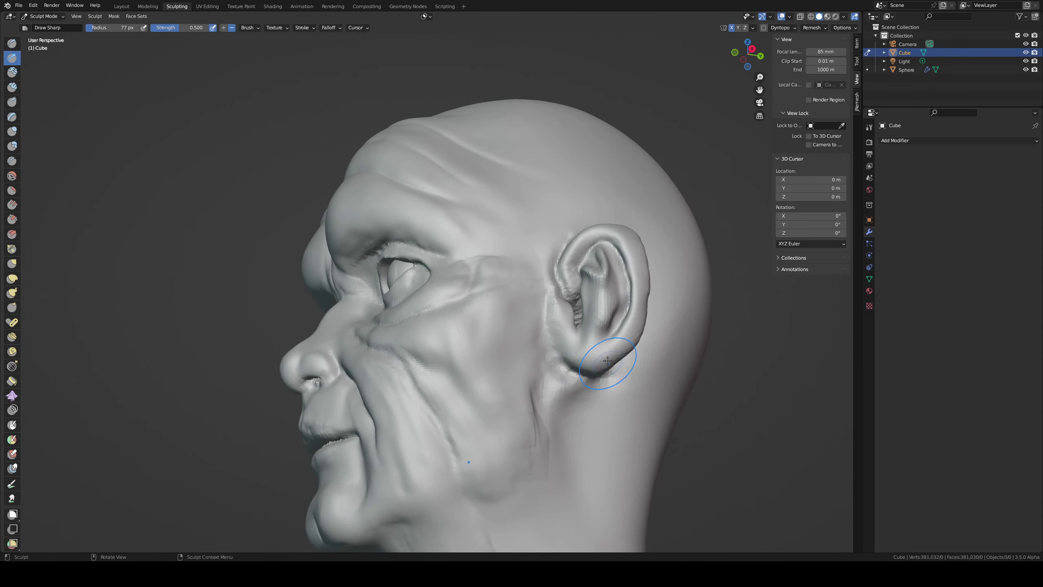
- Orbit behind the ear and sharpen its back rim with Draw Sharp
{"action": "middle_click_drag", "start_coordinate": [607, 360], "coordinate": [601, 321]}
{"action": "middle_click_drag", "start_coordinate": [599, 358], "coordinate": [547, 326]}
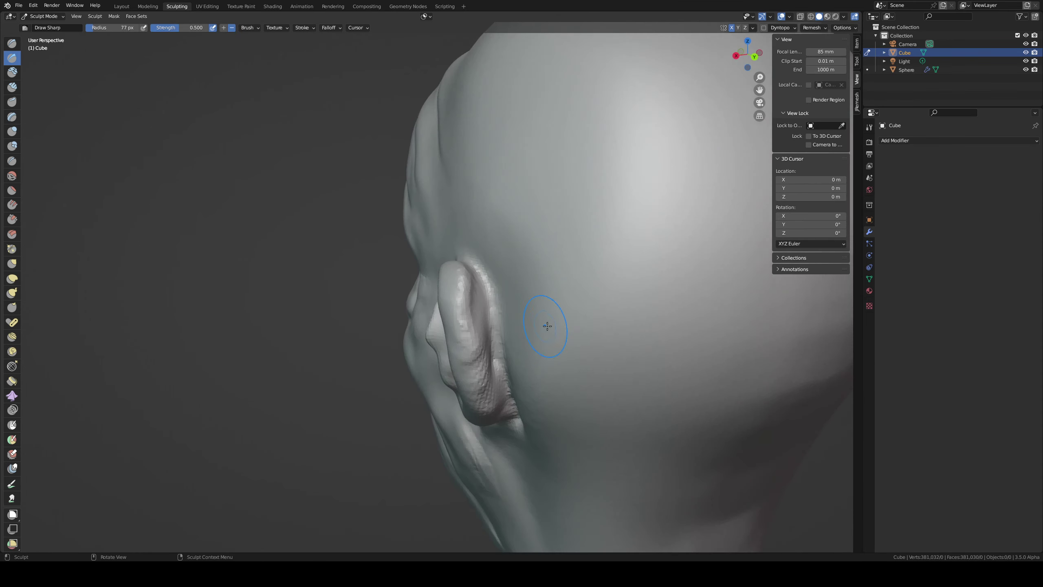
{"action": "left_click_drag", "start_coordinate": [516, 346], "coordinate": [501, 339]}
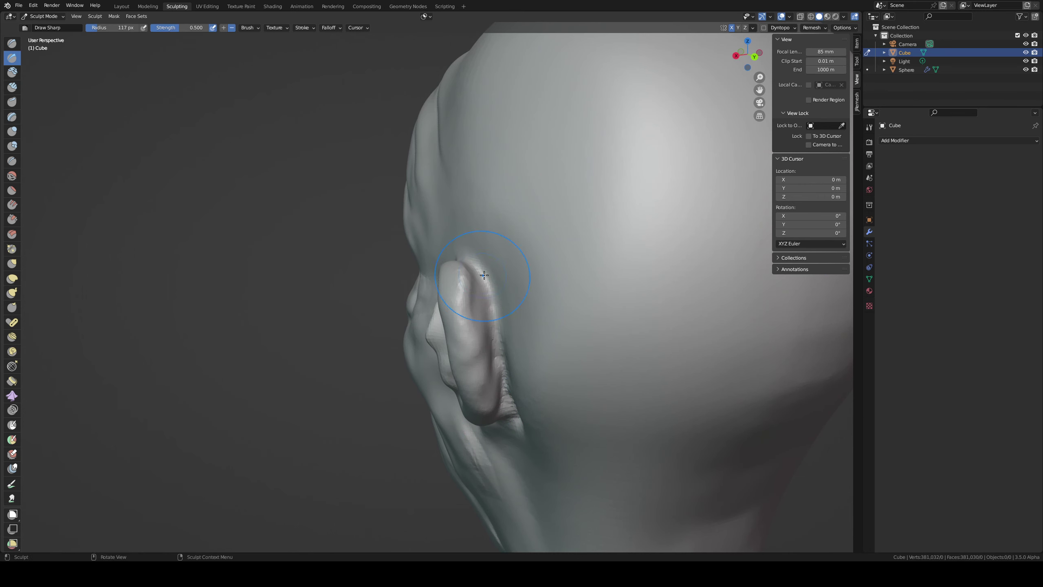
{"action": "scroll", "coordinate": [484, 275], "scroll_direction": "down", "scroll_amount": 5}
- Pull the ear further out from the head with the Grab brush and save
{"action": "middle_click_drag", "start_coordinate": [484, 275], "coordinate": [679, 255]}
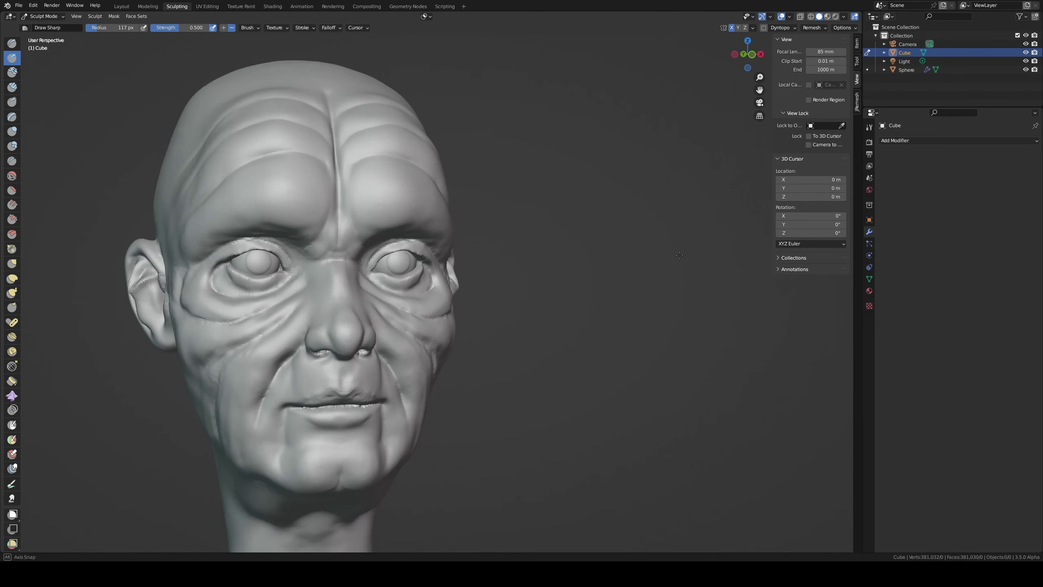
{"action": "scroll", "coordinate": [575, 262], "scroll_direction": "up", "scroll_amount": 3}
{"action": "scroll", "coordinate": [492, 271], "scroll_direction": "up", "scroll_amount": 3}
{"action": "key", "text": "g"}
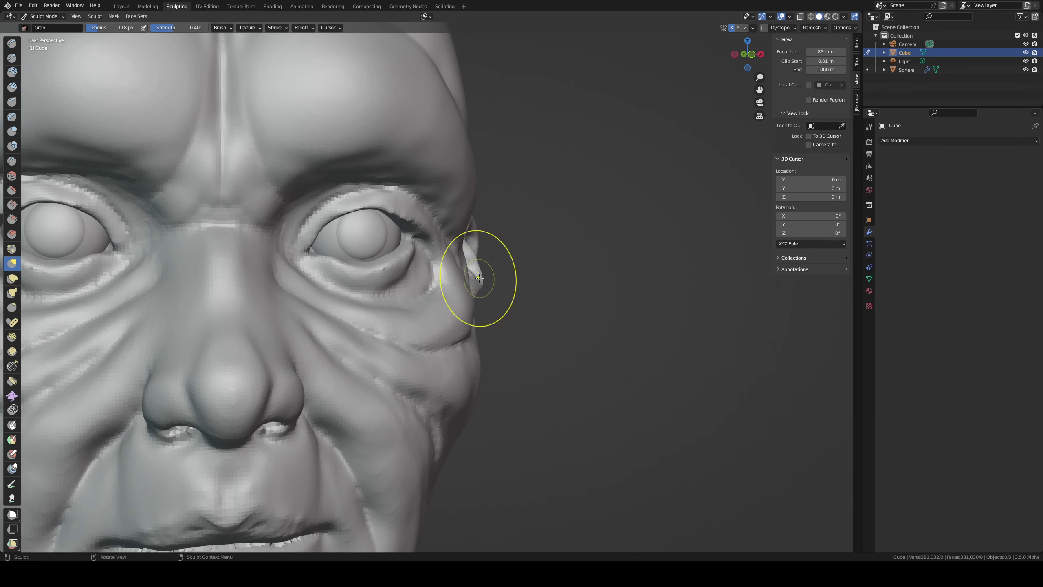
{"action": "mouse_move", "coordinate": [468, 267]}
{"action": "middle_mouse_down"}
{"action": "mouse_move", "coordinate": [512, 303]}
{"action": "mouse_move", "coordinate": [496, 308]}
{"action": "mouse_move", "coordinate": [500, 293]}
{"action": "middle_mouse_up"}
{"action": "left_click_drag", "start_coordinate": [501, 293], "coordinate": [509, 307]}
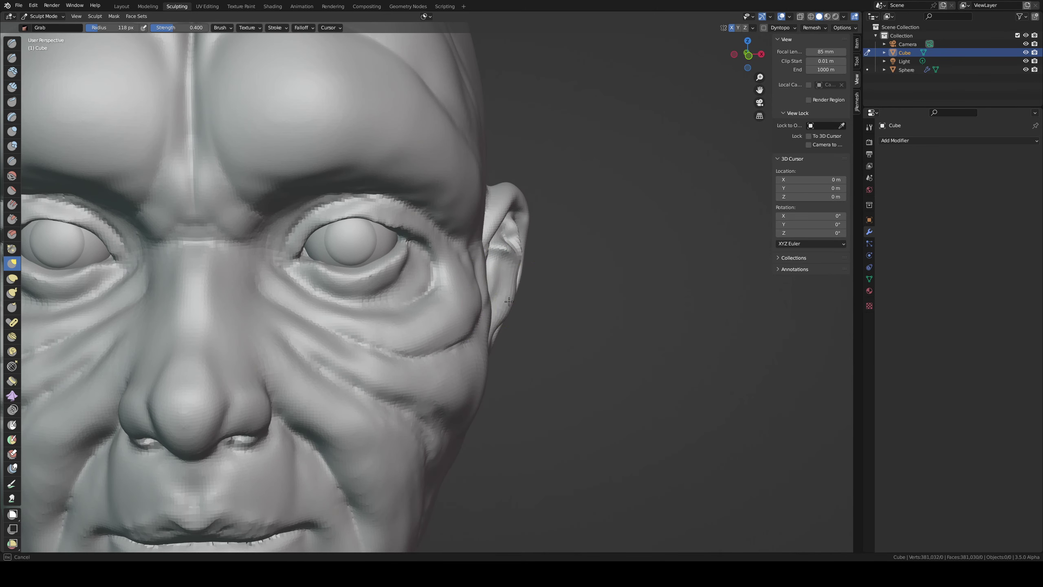
{"action": "scroll", "coordinate": [493, 328], "scroll_direction": "down", "scroll_amount": 5}
{"action": "scroll", "coordinate": [466, 345], "scroll_direction": "down", "scroll_amount": 3}
{"action": "middle_click_drag", "start_coordinate": [465, 344], "coordinate": [501, 268]}
{"action": "key", "text": "ctrl+s"}
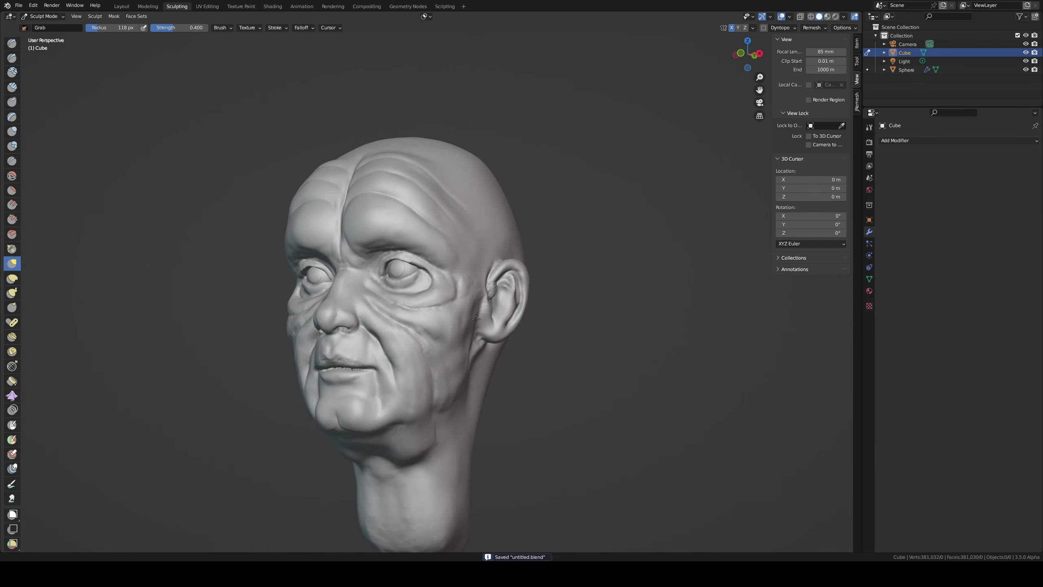
- Select the Clay Strips brush and orbit to a near-frontal view of the face
{"action": "key", "text": "c"}
{"action": "middle_click_drag", "start_coordinate": [489, 338], "coordinate": [462, 373]}
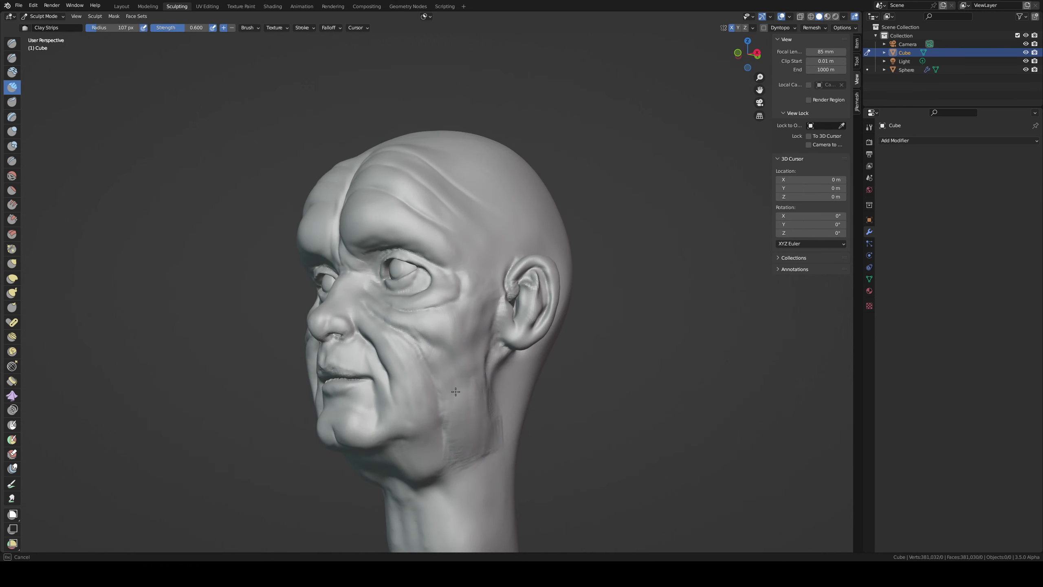
{"action": "mouse_move", "coordinate": [474, 446]}
{"action": "middle_mouse_down"}
{"action": "mouse_move", "coordinate": [513, 390]}
{"action": "mouse_move", "coordinate": [478, 382]}
{"action": "middle_mouse_up"}
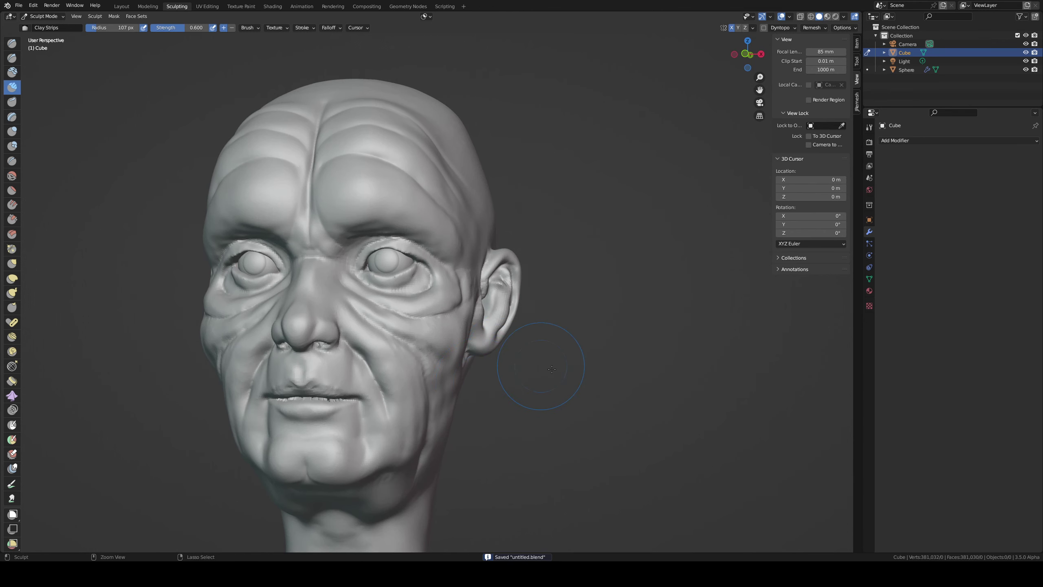
{"action": "key", "text": "ctrl+Tab"}
- Switch to Object Mode and add a plane, viewed in front orthographic view
{"action": "left_click", "coordinate": [469, 331]}
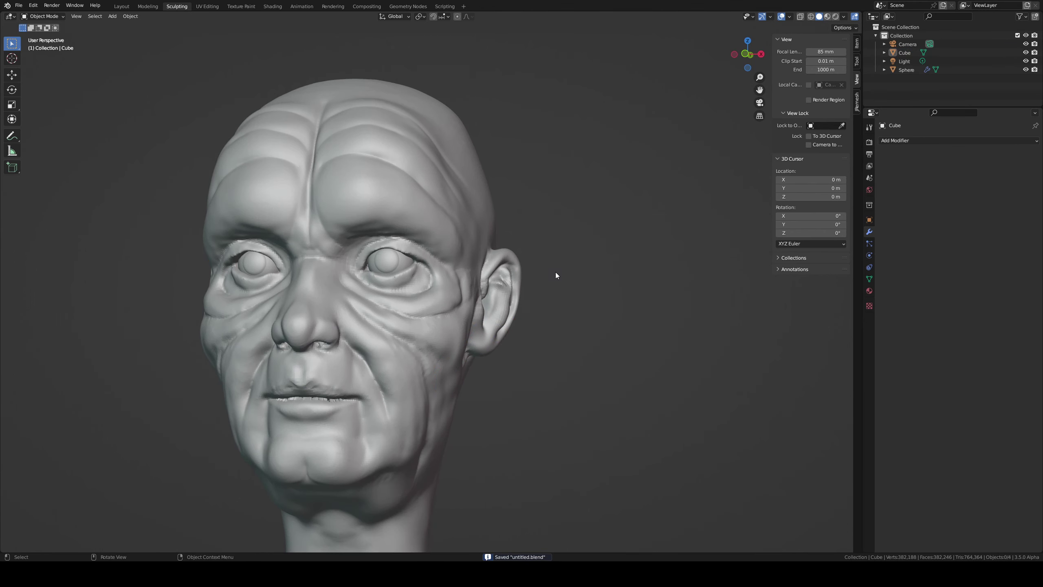
{"action": "key", "text": "shift+a"}
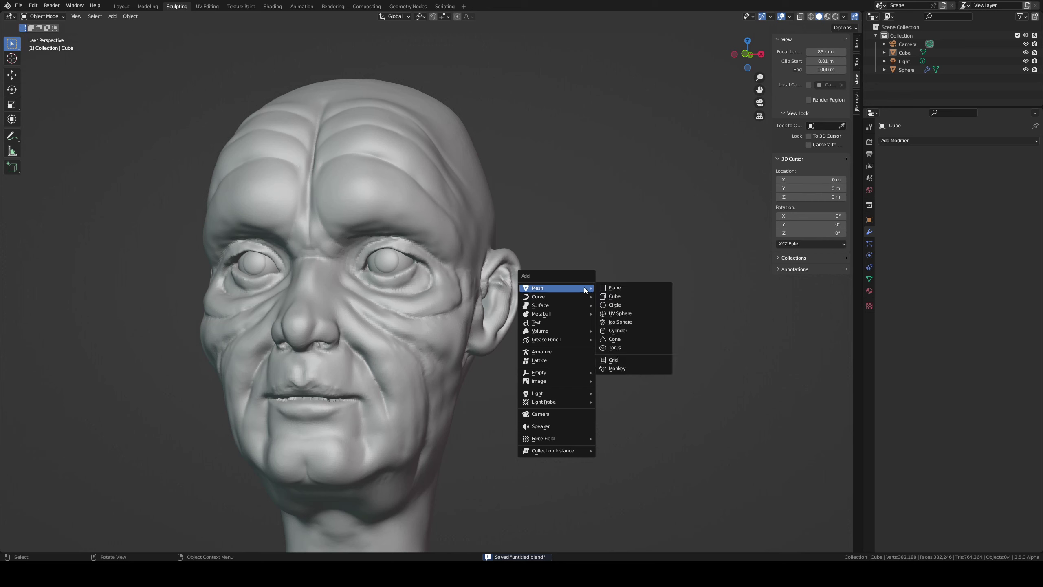
{"action": "mouse_move", "coordinate": [487, 272]}
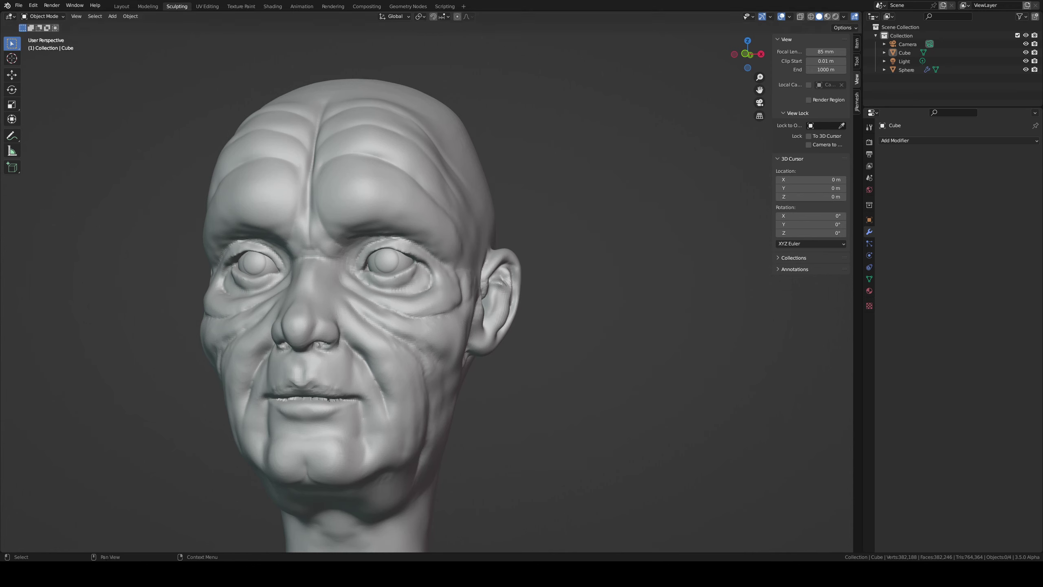
{"action": "key", "text": "shift+a"}
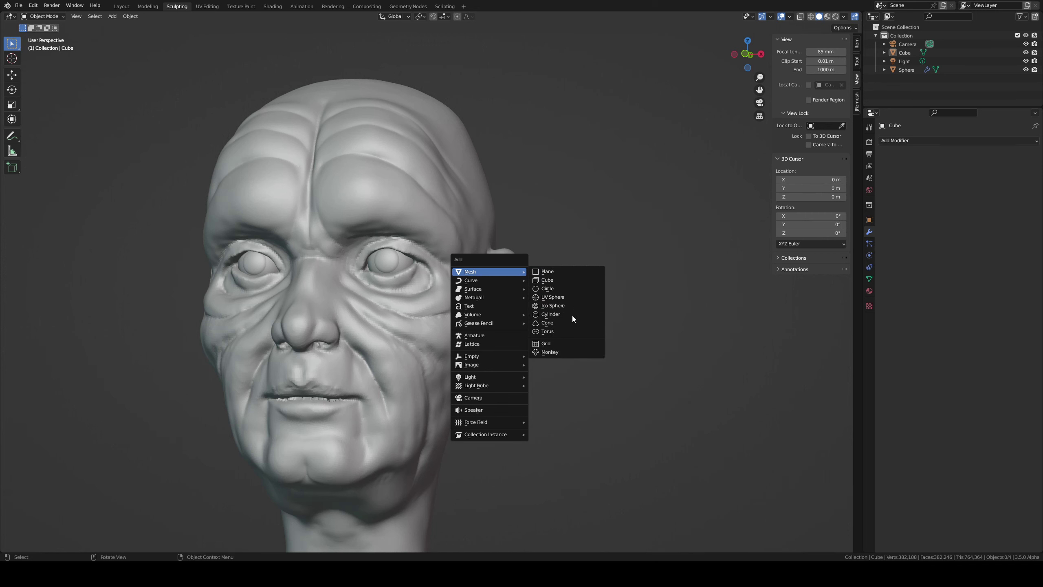
{"action": "left_click", "coordinate": [583, 271]}
{"action": "scroll", "coordinate": [534, 304], "scroll_direction": "down", "scroll_amount": 4}
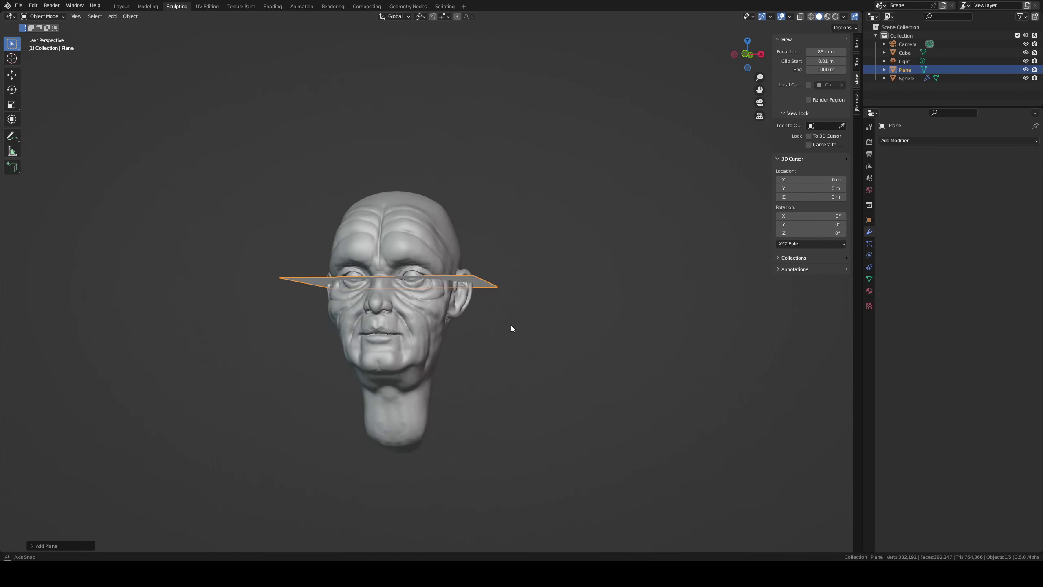
{"action": "middle_click_drag", "start_coordinate": [512, 325], "coordinate": [521, 330]}
{"action": "key", "text": "KP_1"}
- Raise the plane along Z well above the head, scale it larger, and save
{"action": "key", "text": "g"}
{"action": "key", "text": "z"}
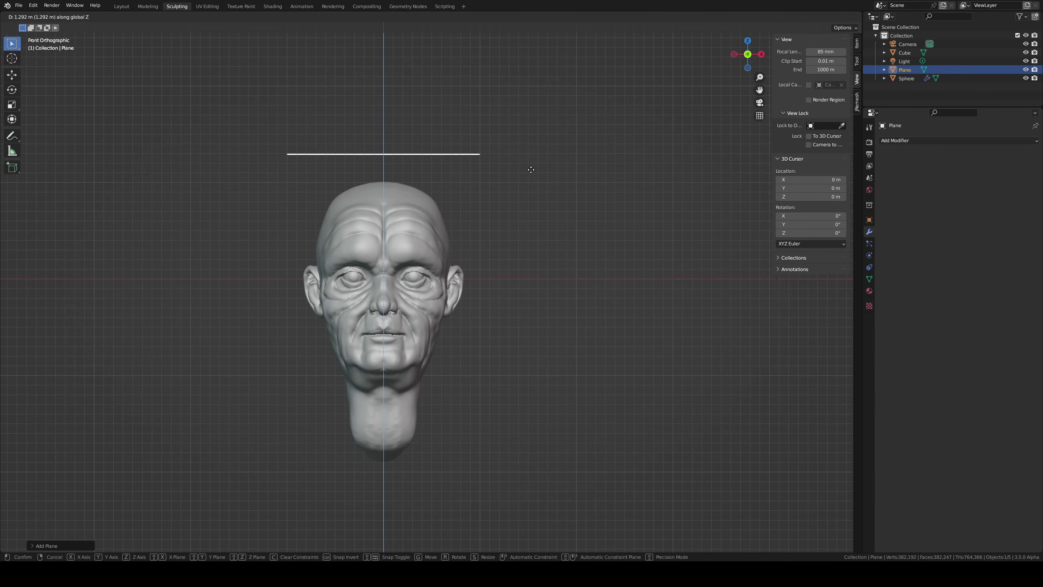
{"action": "left_click", "coordinate": [542, 162]}
{"action": "key", "text": "s"}
{"action": "left_click", "coordinate": [675, 199]}
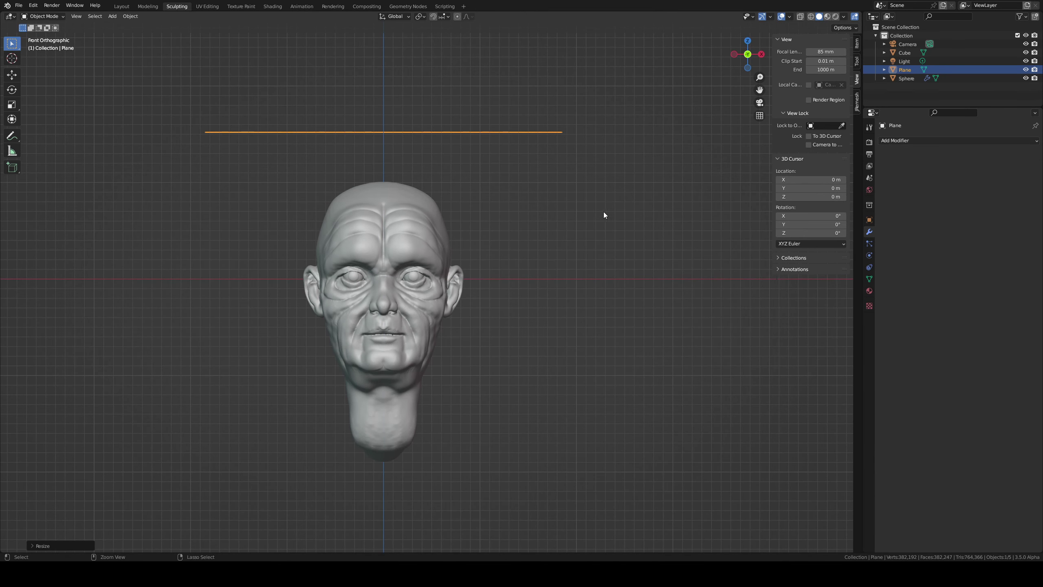
{"action": "key", "text": "ctrl+s"}
{"action": "mouse_move", "coordinate": [602, 212]}
{"action": "middle_mouse_down"}
{"action": "mouse_move", "coordinate": [570, 228]}
{"action": "mouse_move", "coordinate": [578, 225]}
{"action": "mouse_move", "coordinate": [562, 219]}
{"action": "middle_mouse_up"}
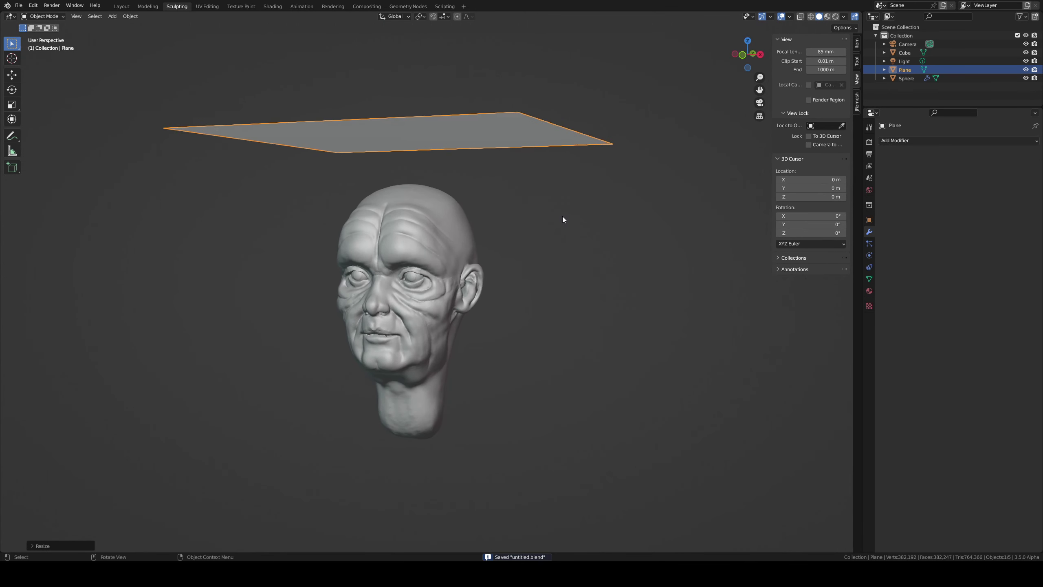
- Delete the plane, add a UV sphere, and raise it along Z above the head
{"action": "key", "text": "x"}
{"action": "left_click", "coordinate": [548, 235]}
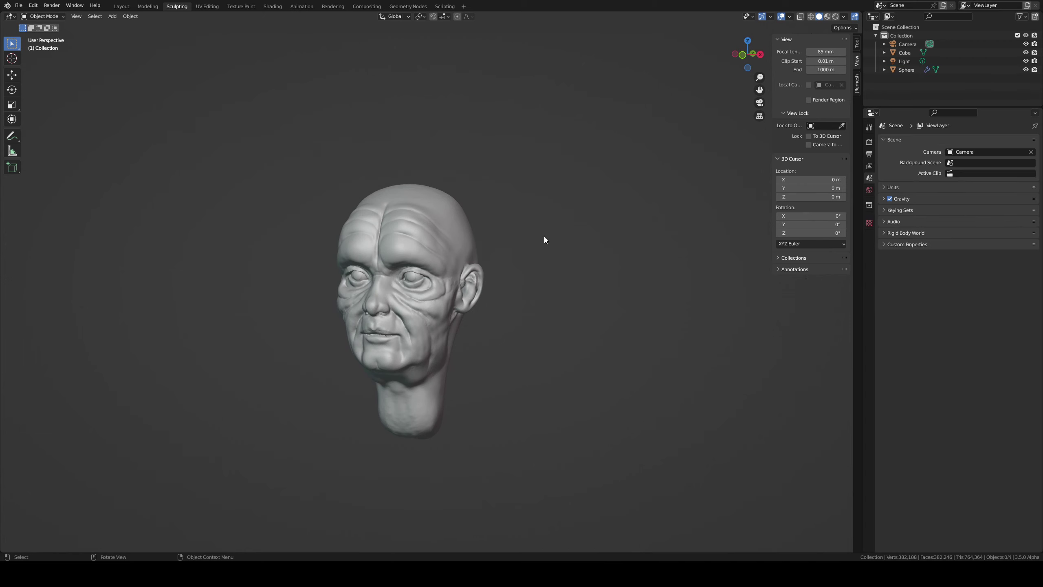
{"action": "key", "text": "shift+a"}
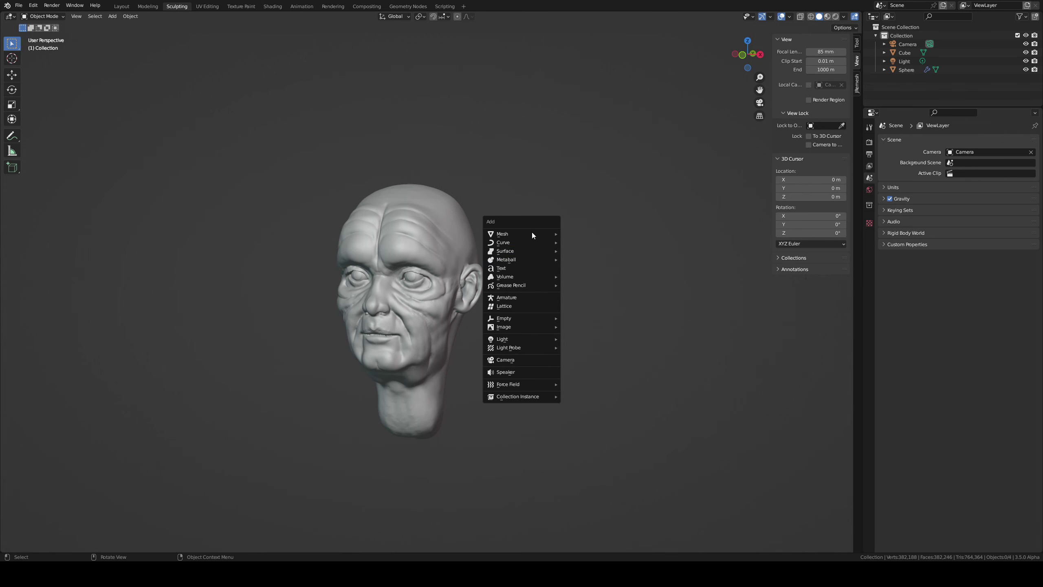
{"action": "mouse_move", "coordinate": [513, 234]}
{"action": "left_click", "coordinate": [598, 260]}
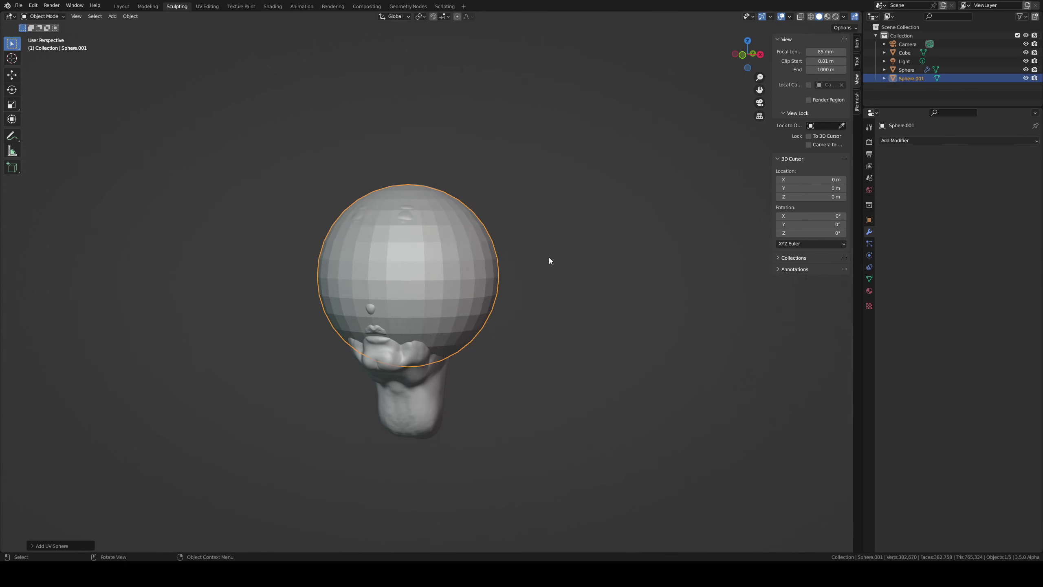
{"action": "key", "text": "KP_1"}
{"action": "key", "text": "g"}
{"action": "key", "text": "z"}
{"action": "left_click", "coordinate": [553, 118]}
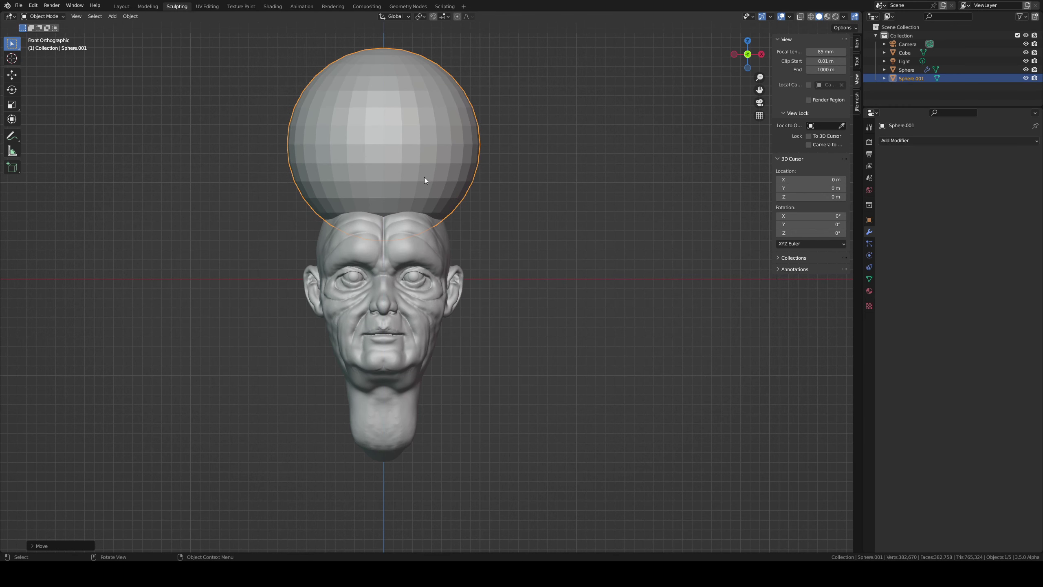
- In Edit Mode, select the sphere's bottom vertices, grow the selection, and delete them
{"action": "key", "text": "Tab"}
{"action": "key", "text": "1"}
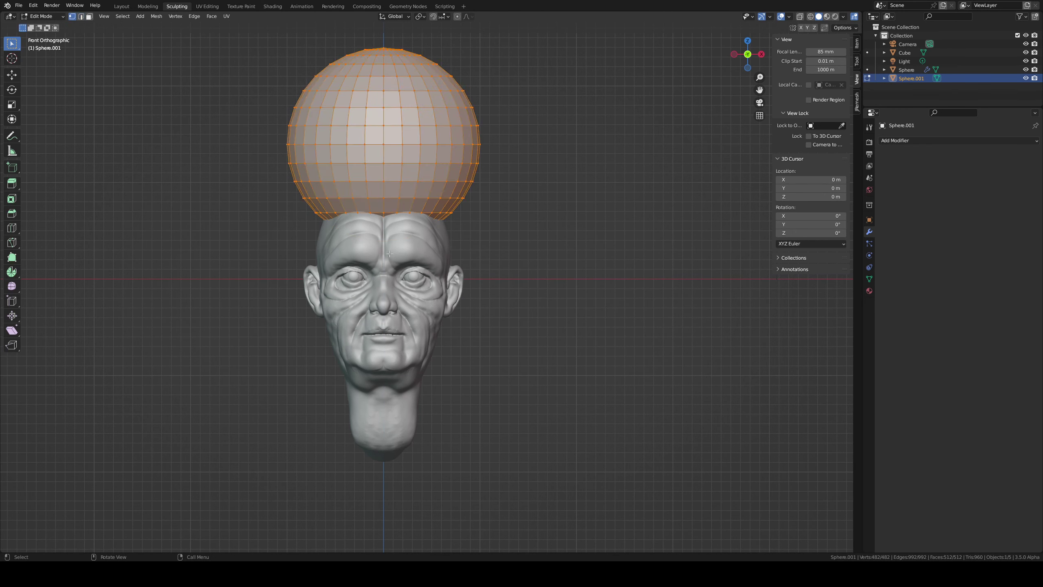
{"action": "left_click_drag", "start_coordinate": [293, 224], "coordinate": [552, 351]}
{"action": "key", "text": "ctrl+KP_Add"}
{"action": "key", "text": "ctrl+KP_Add"}
{"action": "key", "text": "ctrl+KP_Add"}
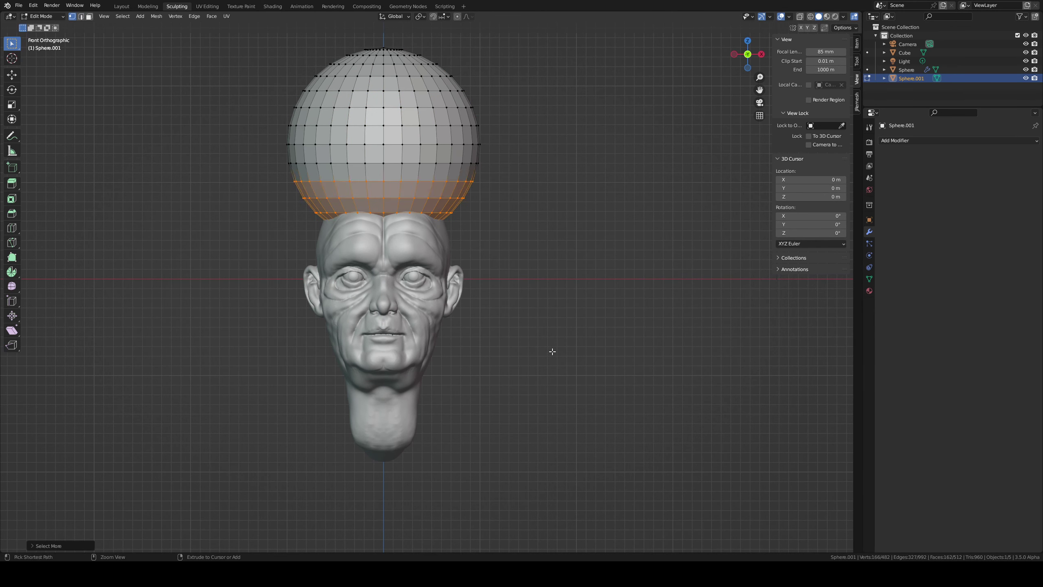
{"action": "key", "text": "x"}
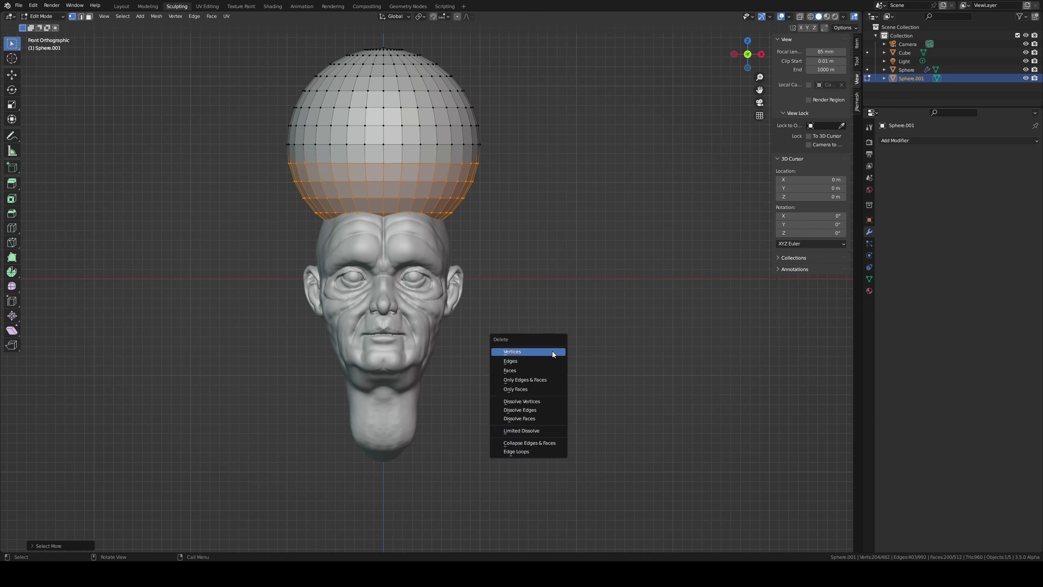
{"action": "key", "text": "x"}
{"action": "left_click", "coordinate": [405, 311]}
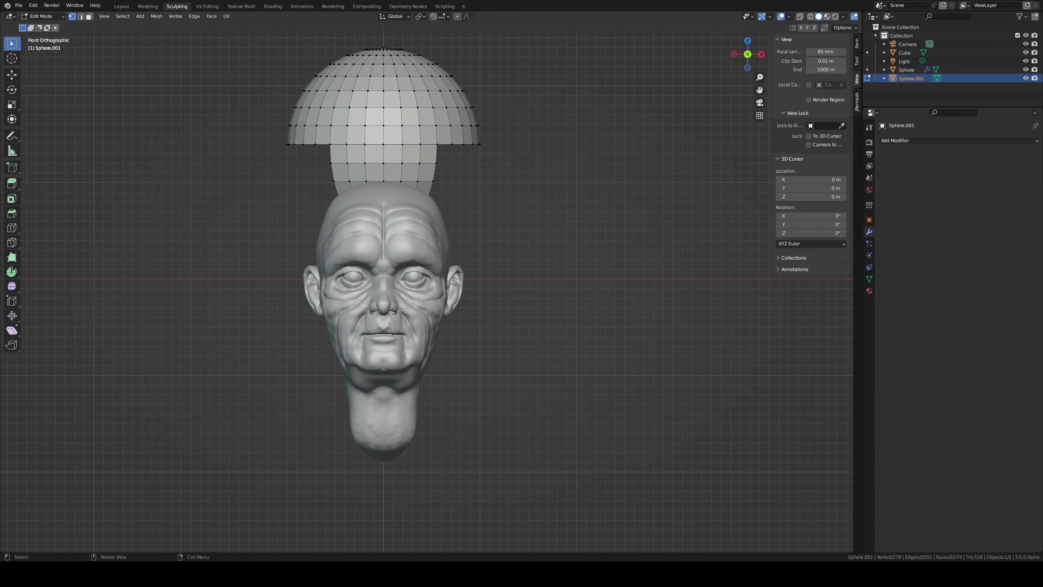
- Delete the remaining lower vertices to leave a dome cap, then return to Object Mode
{"action": "middle_click_drag", "start_coordinate": [435, 32], "coordinate": [357, 137]}
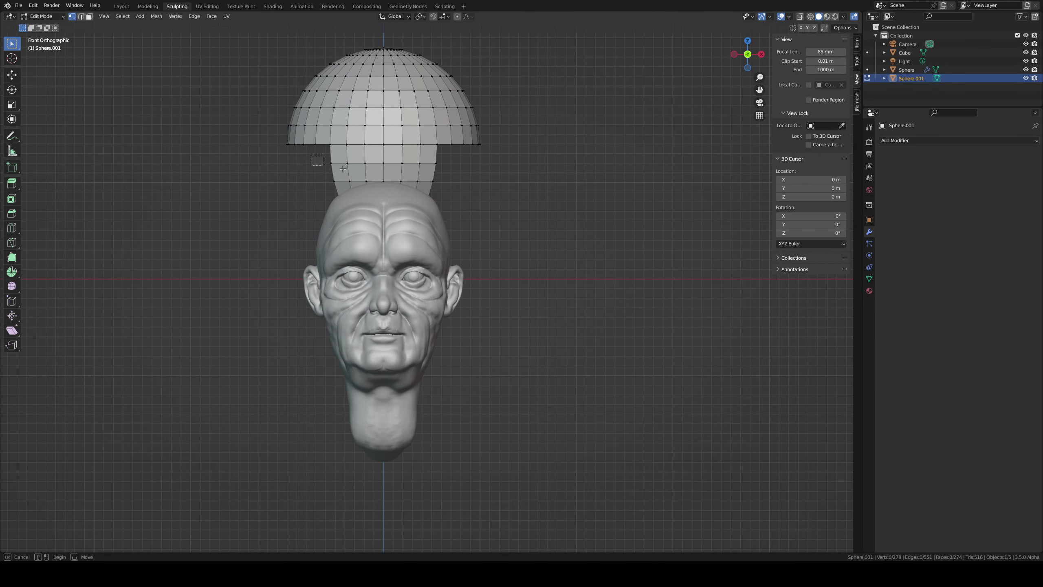
{"action": "left_click_drag", "start_coordinate": [312, 156], "coordinate": [508, 290]}
{"action": "key", "text": "x"}
{"action": "left_click", "coordinate": [497, 293]}
{"action": "mouse_move", "coordinate": [497, 293]}
{"action": "middle_mouse_down"}
{"action": "mouse_move", "coordinate": [525, 176]}
{"action": "mouse_move", "coordinate": [492, 215]}
{"action": "middle_mouse_up"}
{"action": "key", "text": "Tab"}
- Toggle the cap between Sculpt and Object Mode and browse the modifier list
{"action": "key", "text": "ctrl+Tab"}
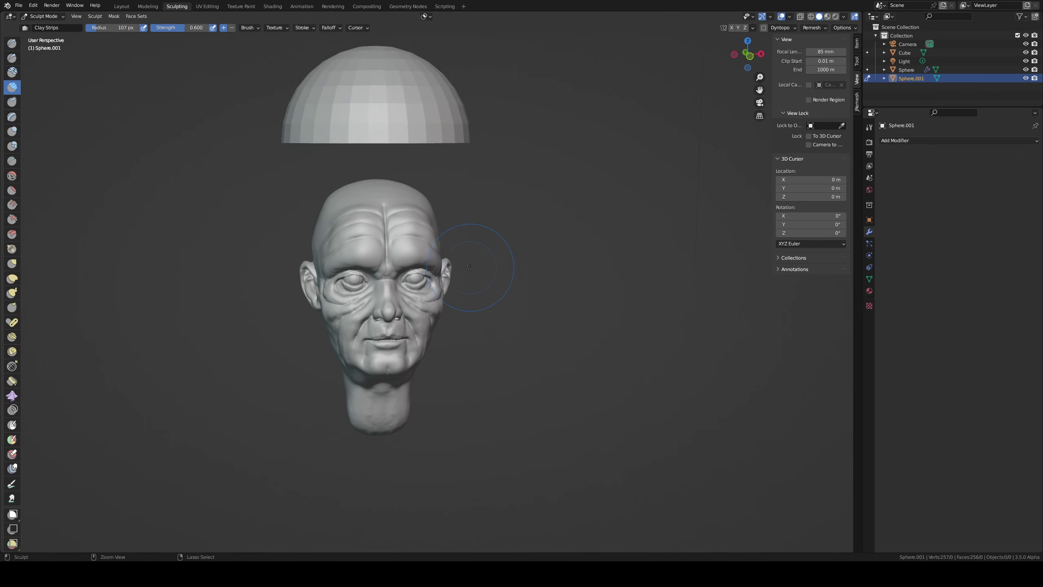
{"action": "key", "text": "ctrl+Tab"}
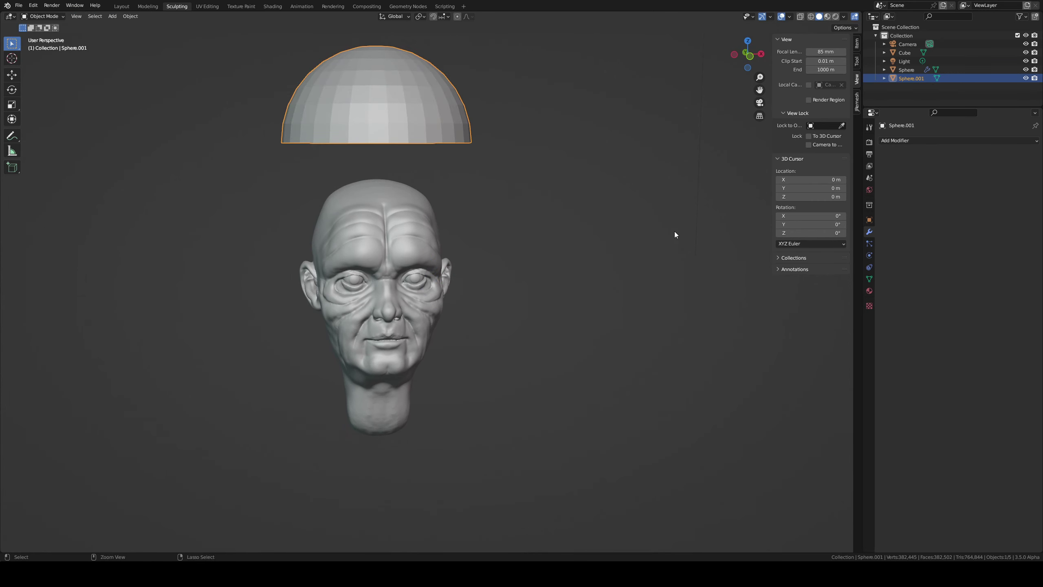
{"action": "left_click", "coordinate": [899, 140]}
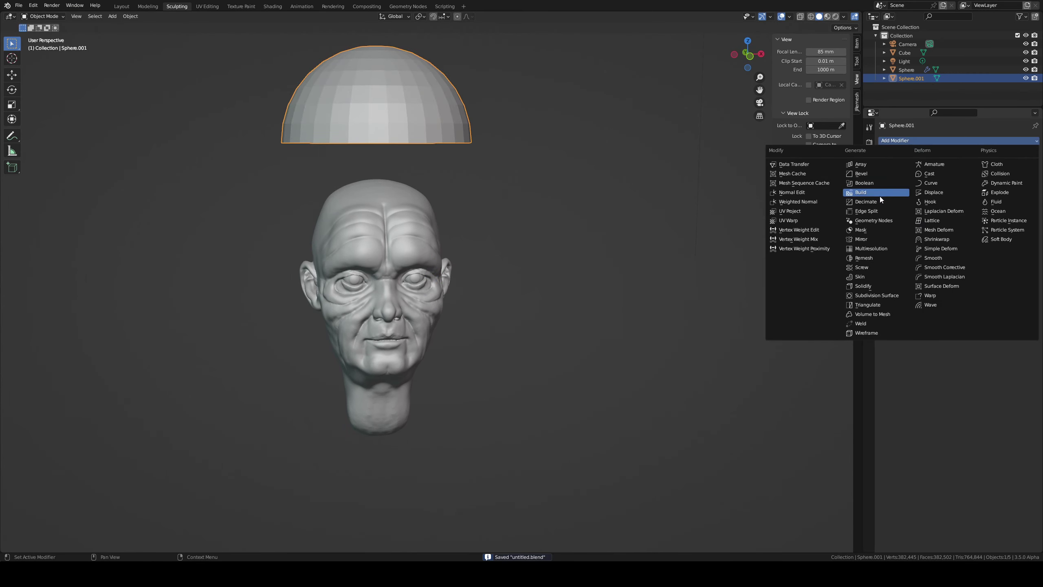
{"action": "key", "text": "Tab"}
{"action": "key", "text": "KP_1"}
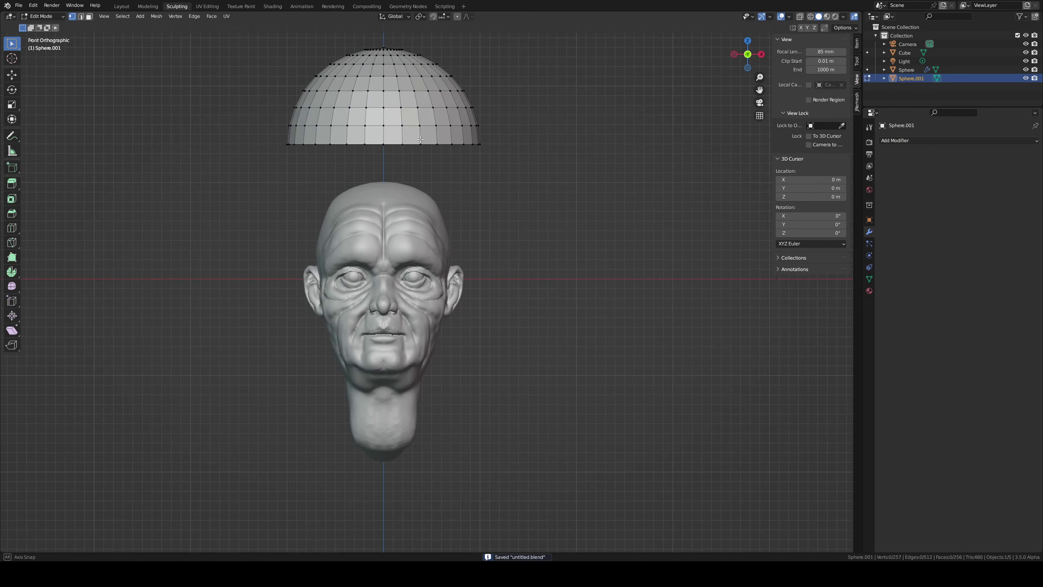
{"action": "key", "text": "Tab"}
{"action": "left_click", "coordinate": [439, 210]}
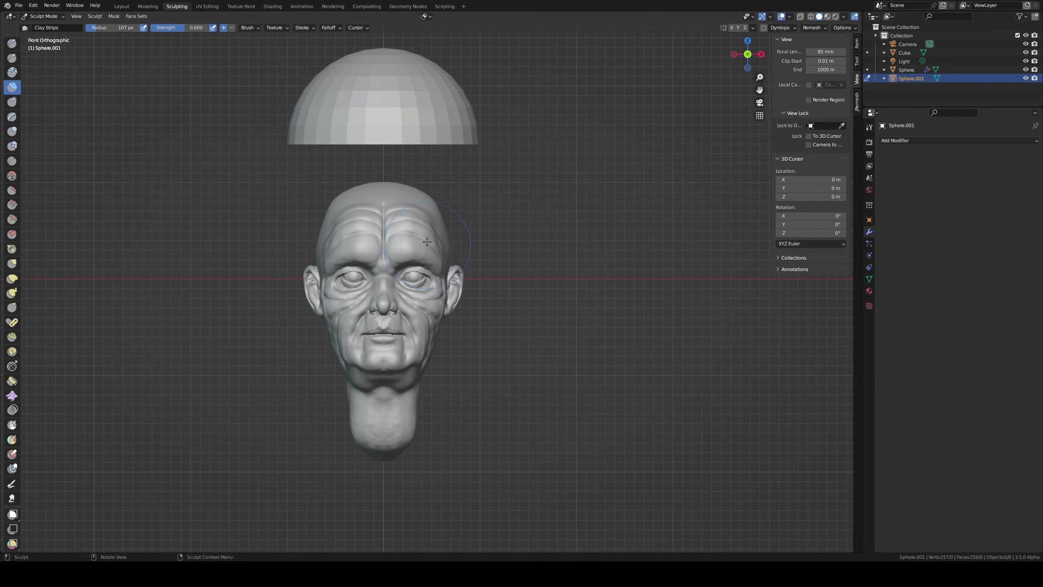
{"action": "key", "text": "ctrl+Tab"}
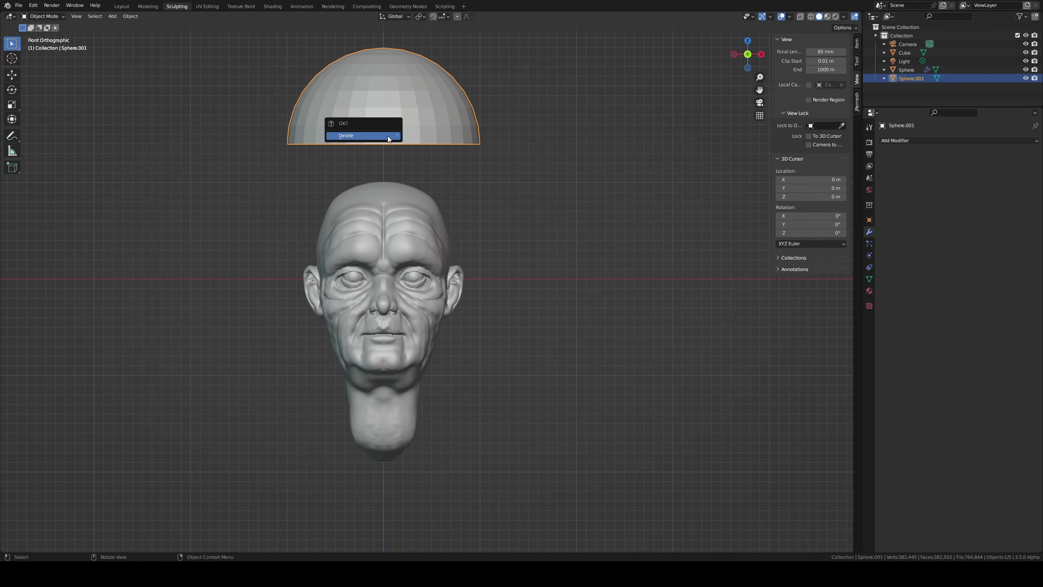
- Delete the sphere cap, add a plane above the head, and switch it to Sculpt Mode
{"action": "left_click", "coordinate": [387, 136]}
{"action": "key", "text": "shift+a"}
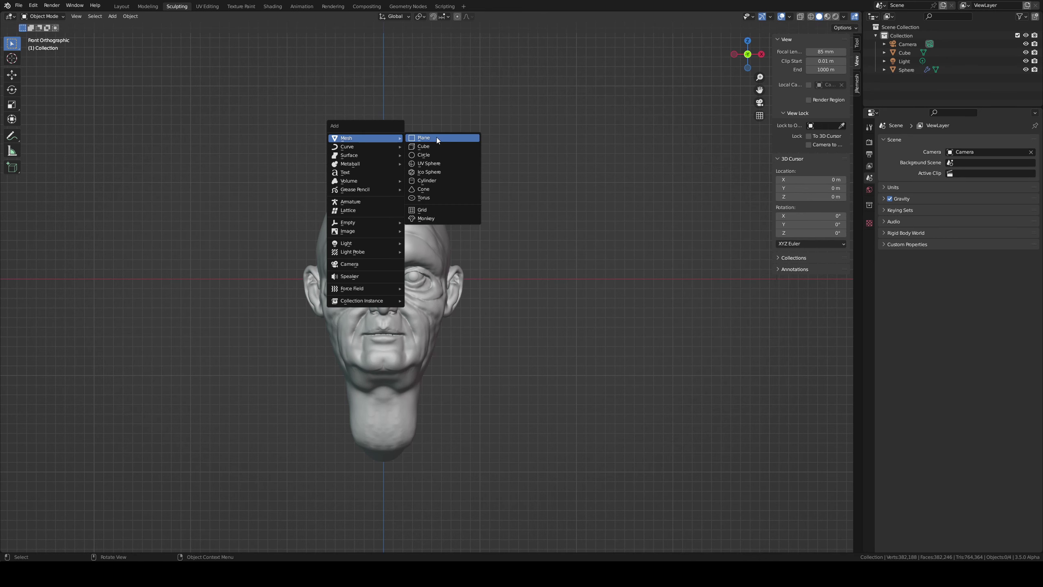
{"action": "left_click", "coordinate": [436, 137]}
{"action": "key", "text": "g"}
{"action": "left_click", "coordinate": [439, 96]}
{"action": "middle_click_drag", "start_coordinate": [444, 107], "coordinate": [437, 158]}
{"action": "key", "text": "ctrl+Tab"}
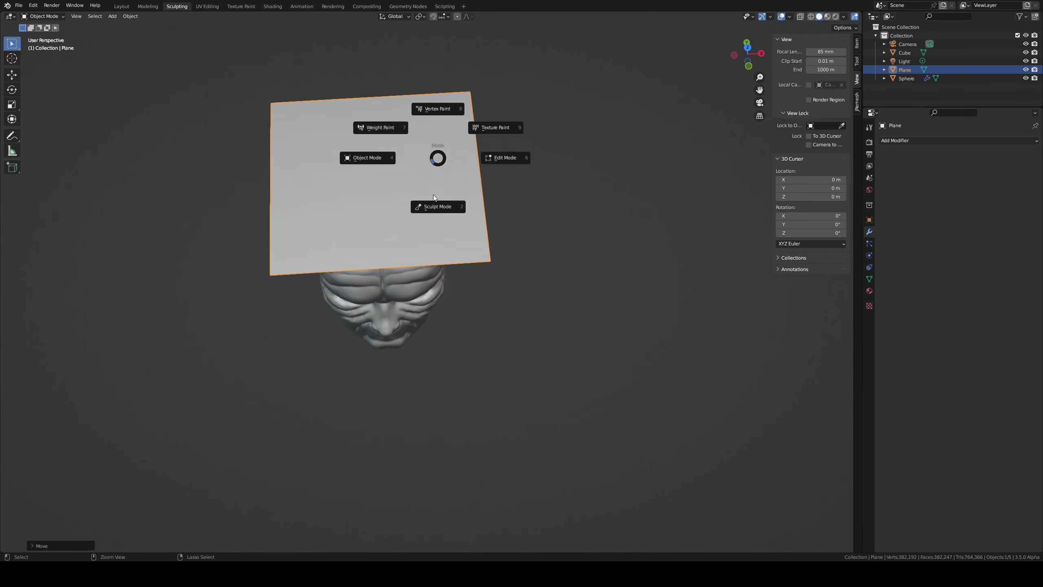
{"action": "left_click", "coordinate": [432, 206]}
- Set a voxel size and remesh the plane, then undo the remesh
{"action": "scroll", "coordinate": [431, 165], "scroll_direction": "up", "scroll_amount": 5}
{"action": "scroll", "coordinate": [438, 116], "scroll_direction": "down", "scroll_amount": 6}
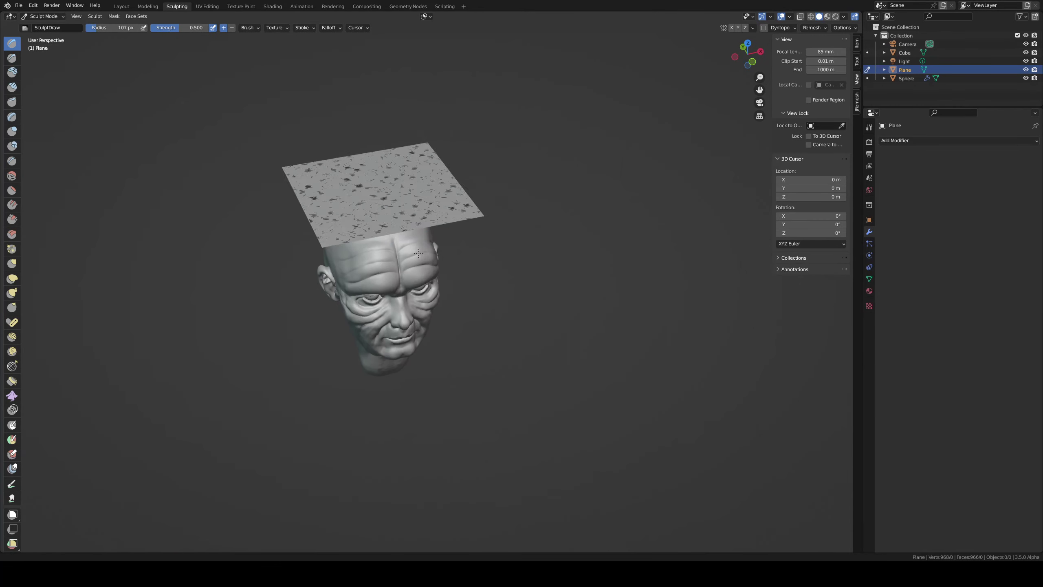
{"action": "mouse_move", "coordinate": [438, 116]}
{"action": "middle_mouse_down"}
{"action": "mouse_move", "coordinate": [461, 186]}
{"action": "mouse_move", "coordinate": [437, 151]}
{"action": "mouse_move", "coordinate": [411, 176]}
{"action": "middle_mouse_up"}
{"action": "key", "text": "shift+r"}
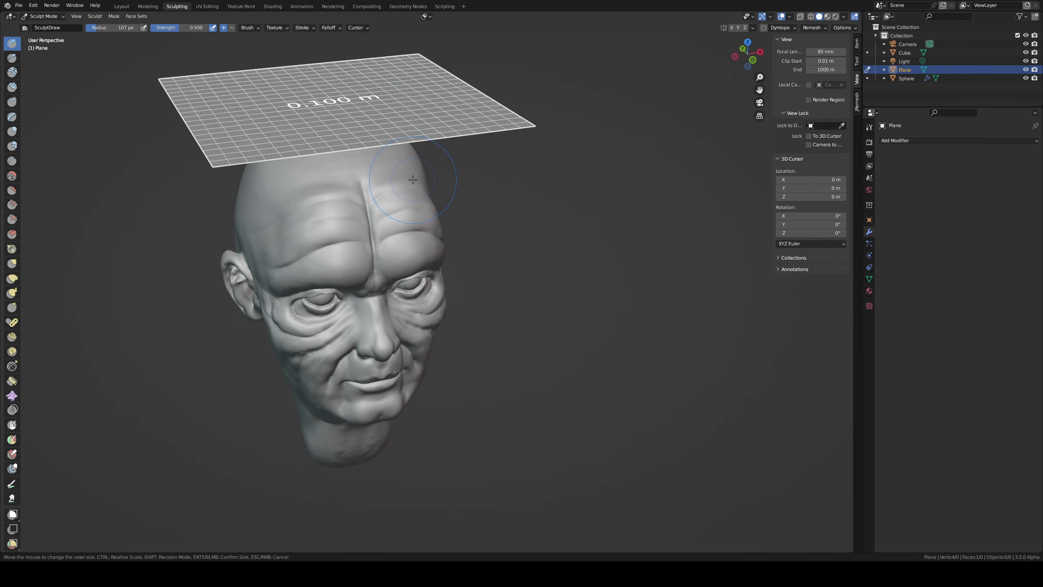
{"action": "left_click", "coordinate": [453, 170]}
{"action": "key", "text": "ctrl+r"}
{"action": "key", "text": "ctrl+z"}
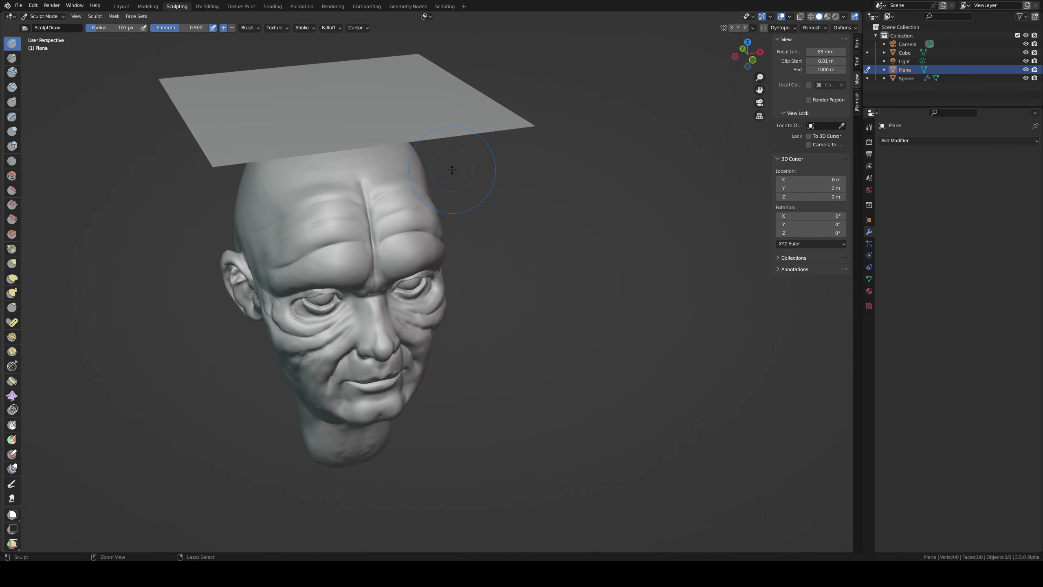
- Subdivide the plane twice in Edit Mode, then remesh it in Sculpt Mode
{"action": "key", "text": "ctrl+Tab"}
{"action": "left_click", "coordinate": [488, 172]}
{"action": "right_click", "coordinate": [488, 171]}
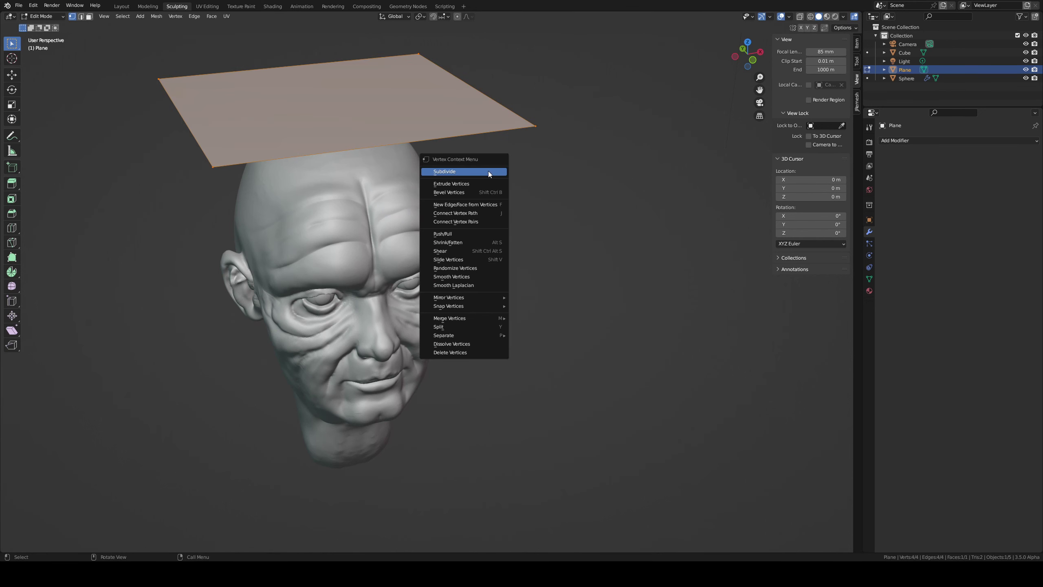
{"action": "left_click", "coordinate": [488, 171]}
{"action": "right_click", "coordinate": [487, 174]}
{"action": "left_click", "coordinate": [487, 173]}
{"action": "right_click", "coordinate": [487, 173]}
{"action": "left_click", "coordinate": [487, 173]}
{"action": "key", "text": "Tab"}
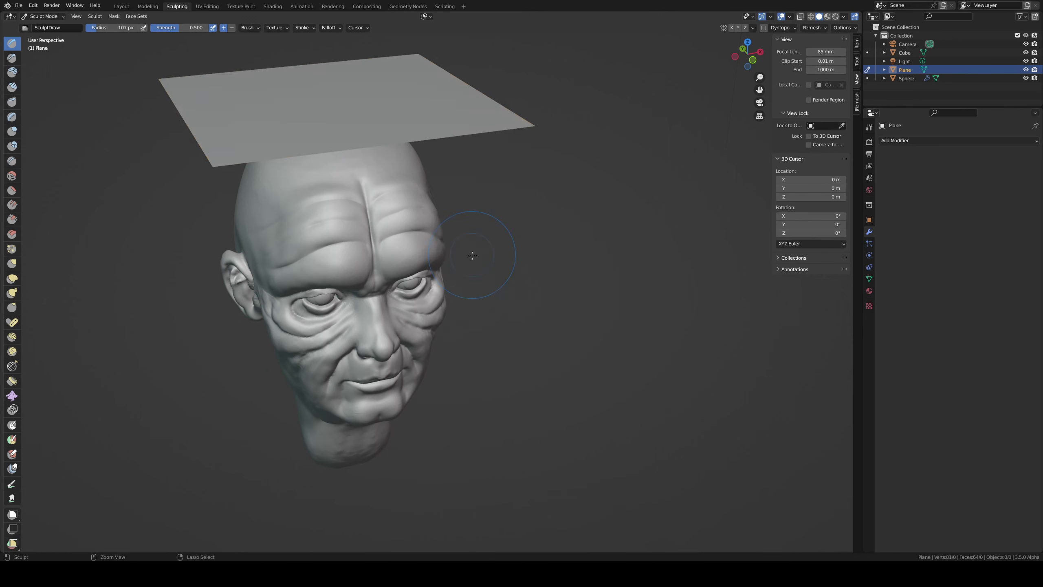
{"action": "key", "text": "ctrl+r"}
- Sculpt clay strips on the plane with a 220 px brush, then undo the bumps
{"action": "middle_click_drag", "start_coordinate": [477, 187], "coordinate": [364, 207]}
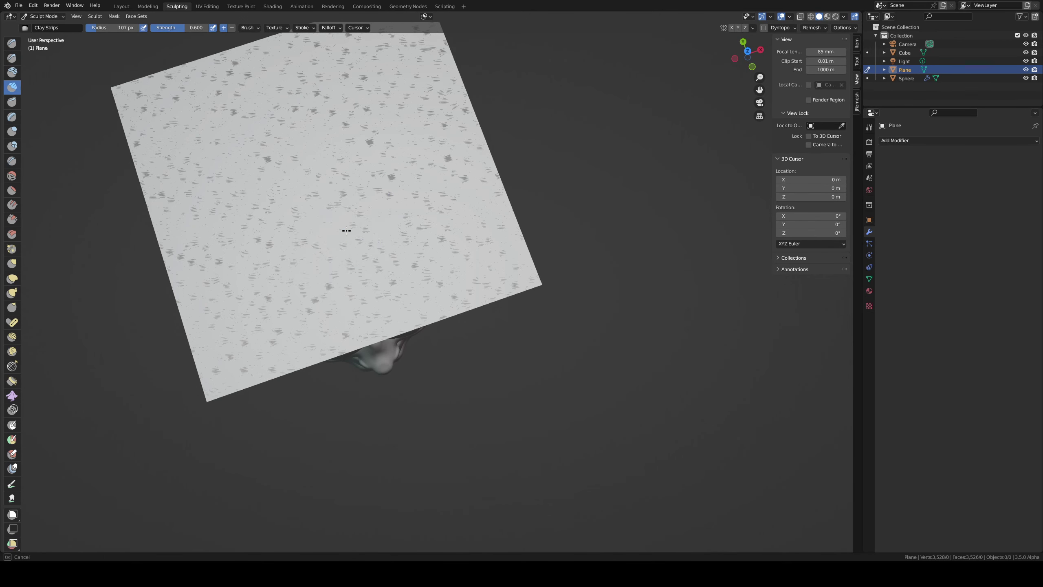
{"action": "key", "text": "c"}
{"action": "left_click_drag", "start_coordinate": [358, 225], "coordinate": [377, 150]}
{"action": "middle_click_drag", "start_coordinate": [377, 150], "coordinate": [375, 188]}
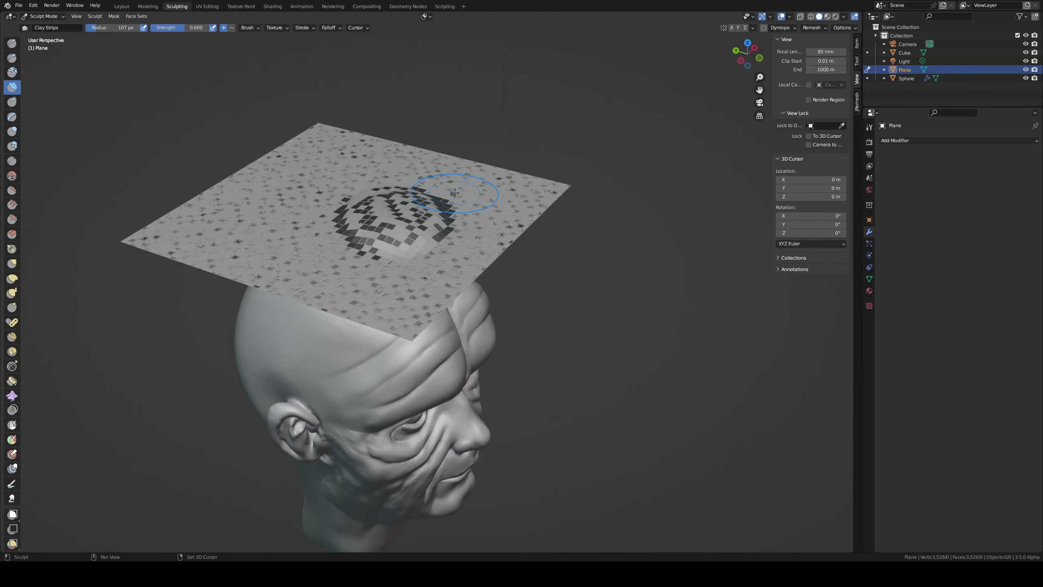
{"action": "scroll", "coordinate": [375, 188], "scroll_direction": "up", "scroll_amount": 3}
{"action": "key", "text": "f"}
{"action": "left_click", "coordinate": [375, 188]}
{"action": "mouse_move", "coordinate": [375, 188]}
{"action": "left_mouse_down"}
{"action": "mouse_move", "coordinate": [359, 213]}
{"action": "mouse_move", "coordinate": [370, 213]}
{"action": "left_mouse_up"}
{"action": "scroll", "coordinate": [360, 213], "scroll_direction": "down", "scroll_amount": 3}
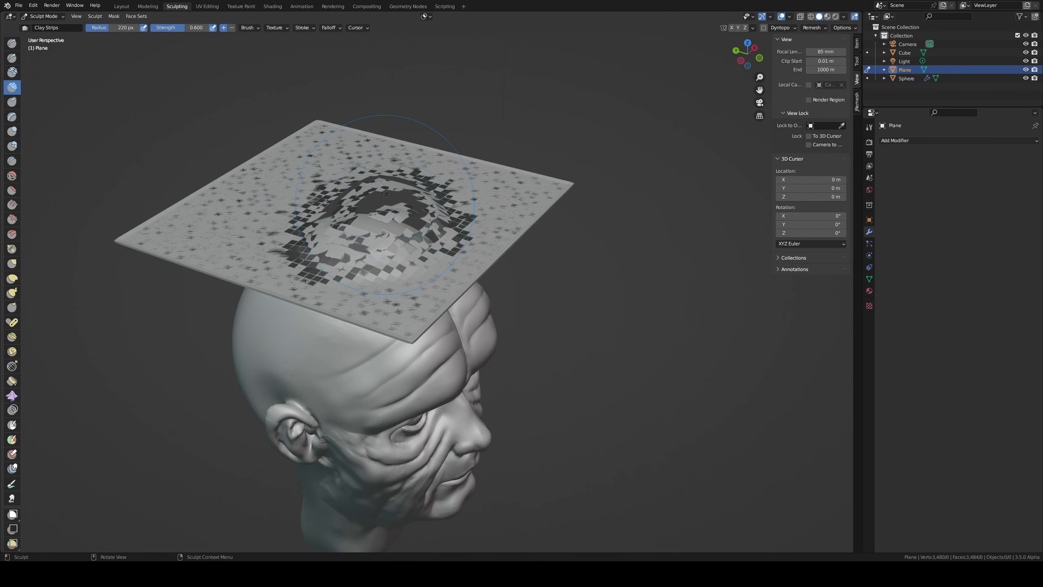
{"action": "key", "text": "ctrl+z"}
{"action": "key", "text": "ctrl+z"}
- Delete all of the plane's vertices in Edit Mode and leave Edit Mode
{"action": "key", "text": "Tab"}
{"action": "mouse_move", "coordinate": [613, 226]}
{"action": "middle_mouse_down"}
{"action": "mouse_move", "coordinate": [605, 209]}
{"action": "mouse_move", "coordinate": [517, 198]}
{"action": "middle_mouse_up"}
{"action": "key", "text": "x"}
{"action": "left_click", "coordinate": [499, 206]}
{"action": "key", "text": "KP_1"}
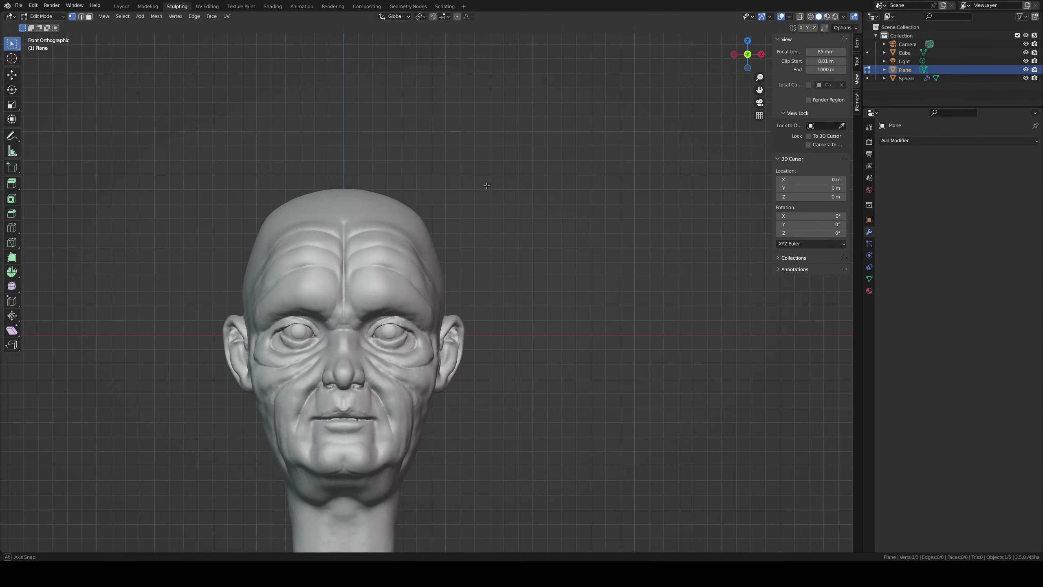
{"action": "key", "text": "ctrl+Tab"}
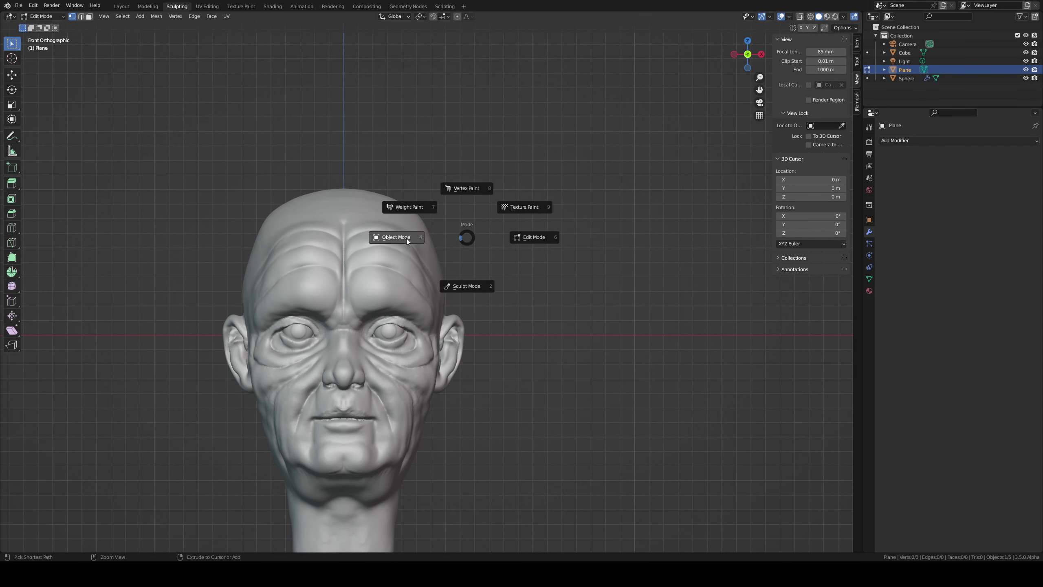
{"action": "left_click", "coordinate": [468, 286]}
- Return to Object Mode, add then undo a cube, and bring up the Add menu
{"action": "scroll", "coordinate": [426, 263], "scroll_direction": "down", "scroll_amount": 3}
{"action": "key", "text": "ctrl+Tab"}
{"action": "left_click", "coordinate": [354, 264]}
{"action": "key", "text": "shift+a"}
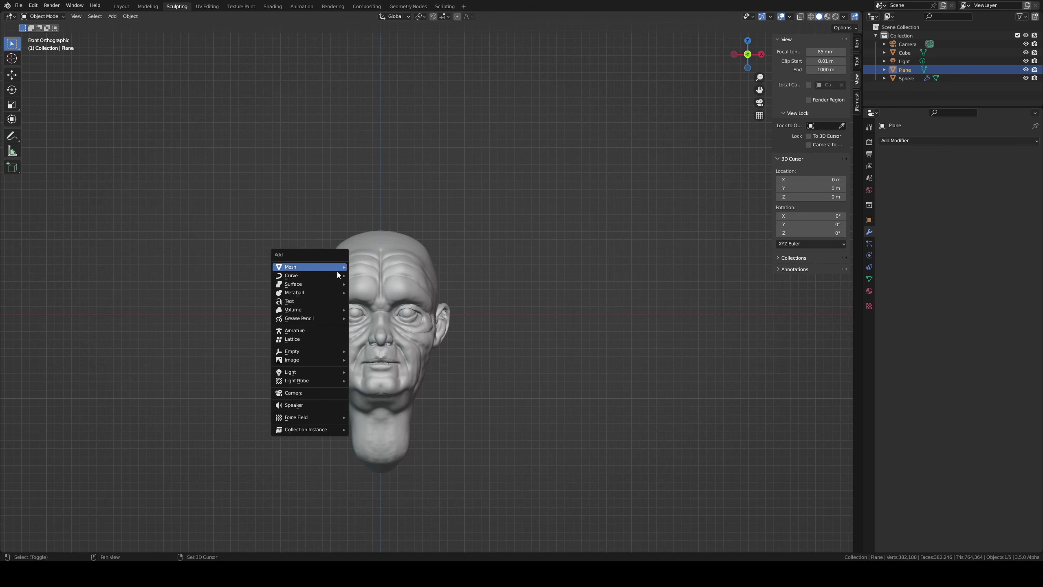
{"action": "mouse_move", "coordinate": [310, 266]}
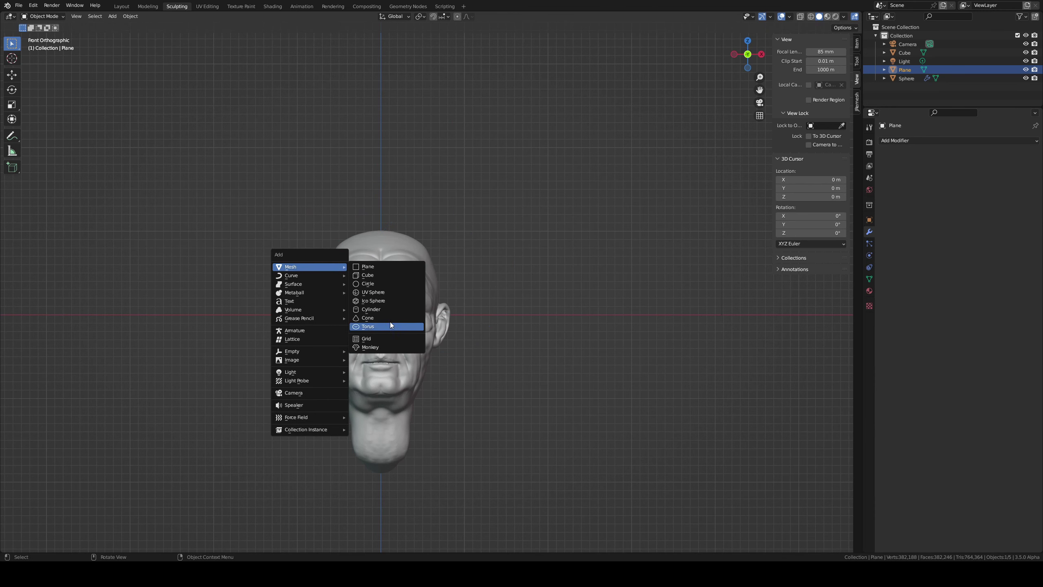
{"action": "left_click", "coordinate": [382, 275]}
{"action": "key", "text": "ctrl+z"}
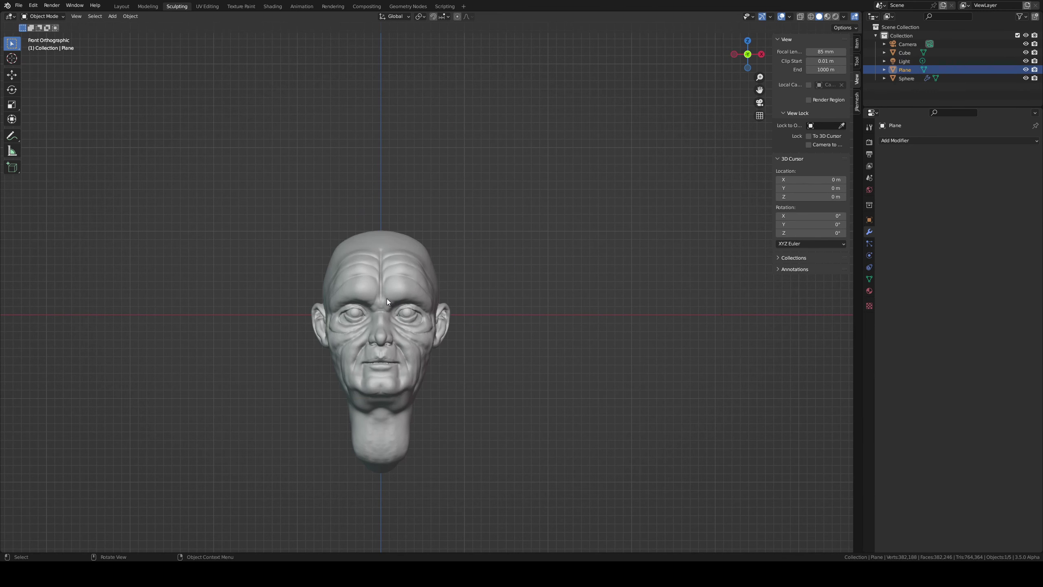
{"action": "key", "text": "ctrl+Tab"}
{"action": "left_click", "coordinate": [380, 353]}
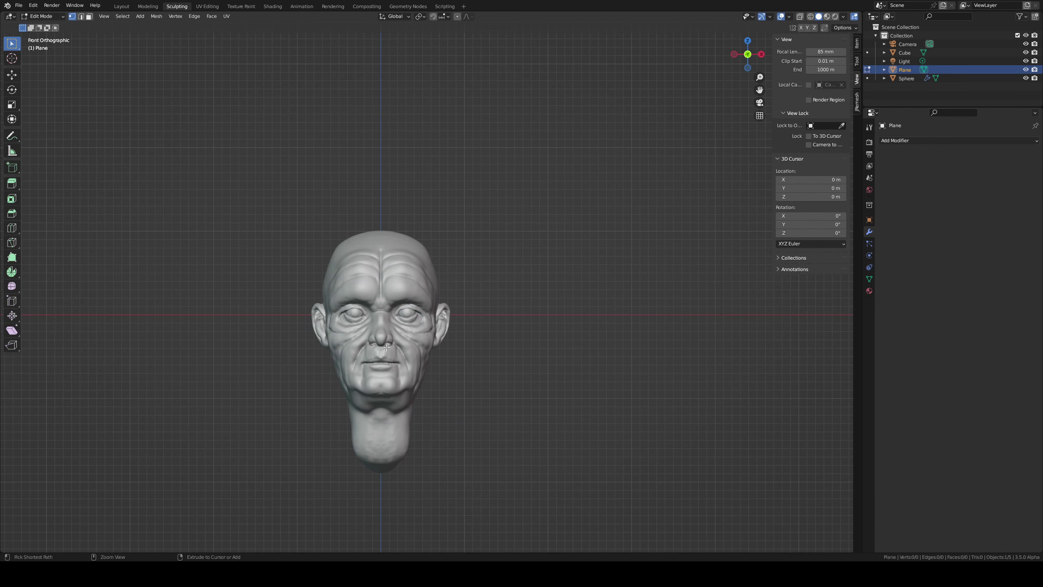
{"action": "key", "text": "Tab"}
{"action": "key", "text": "shift+a"}
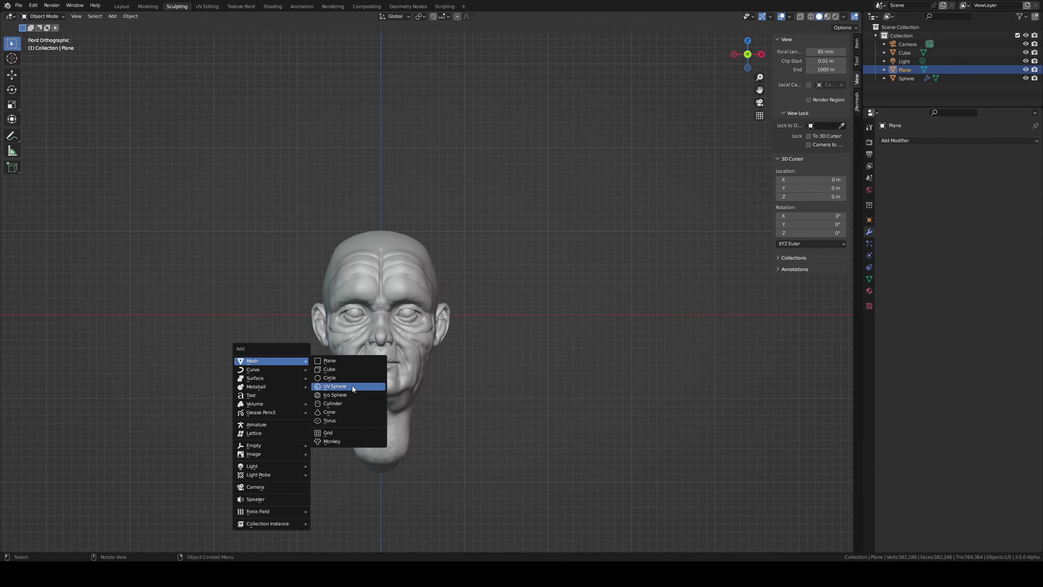
- Add a UV sphere and place it above the head, viewed from the right side
{"action": "left_click", "coordinate": [352, 386]}
{"action": "key", "text": "g"}
{"action": "left_click", "coordinate": [391, 288]}
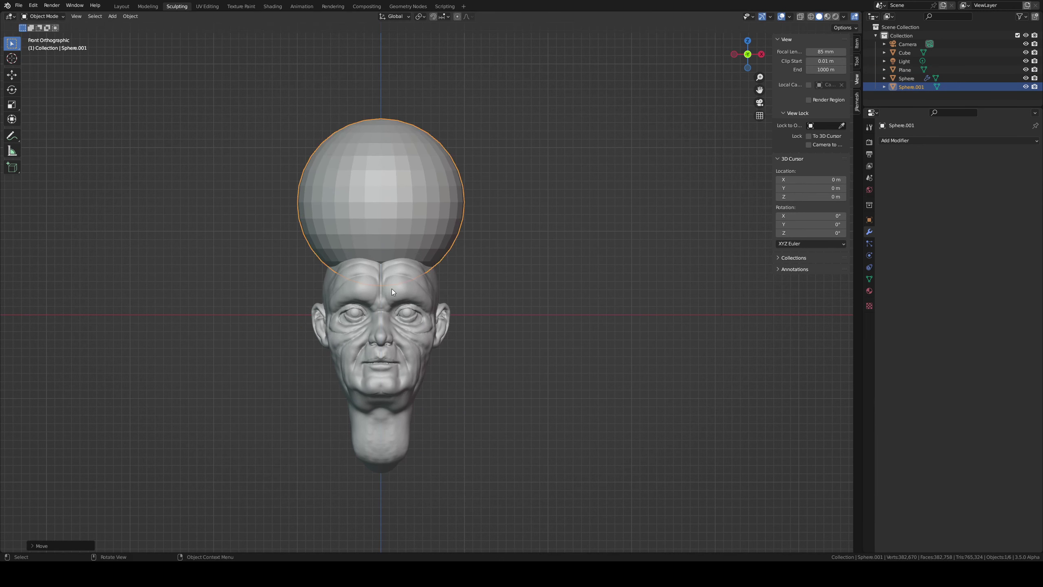
{"action": "key", "text": "KP_3"}
- Try stretching the sphere down over the head in Sculpt Mode, then undo it
{"action": "key", "text": "ctrl+Tab"}
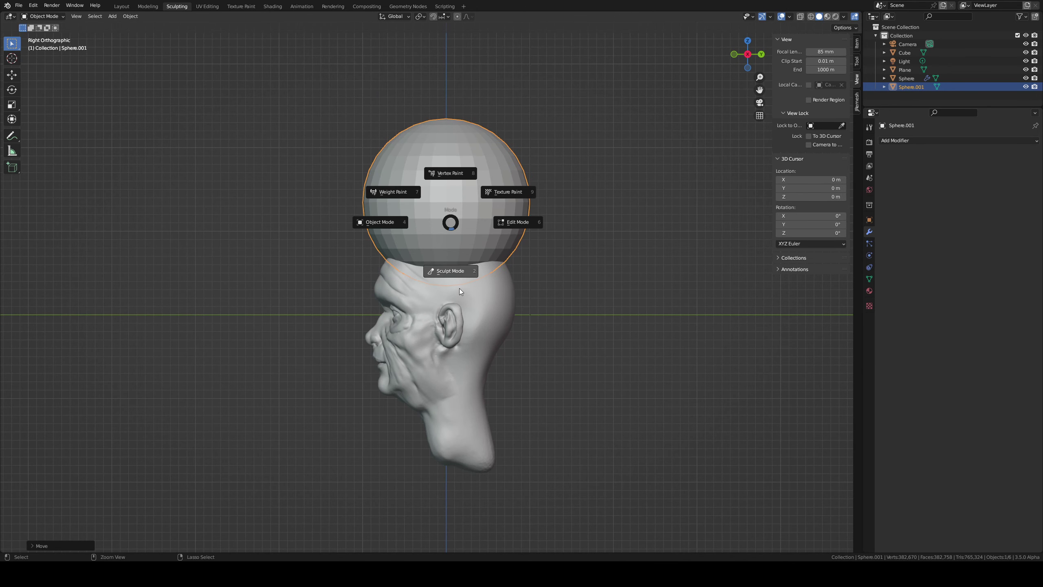
{"action": "left_click", "coordinate": [460, 289]}
{"action": "left_click_drag", "start_coordinate": [489, 230], "coordinate": [497, 444]}
{"action": "left_click_drag", "start_coordinate": [488, 322], "coordinate": [500, 361]}
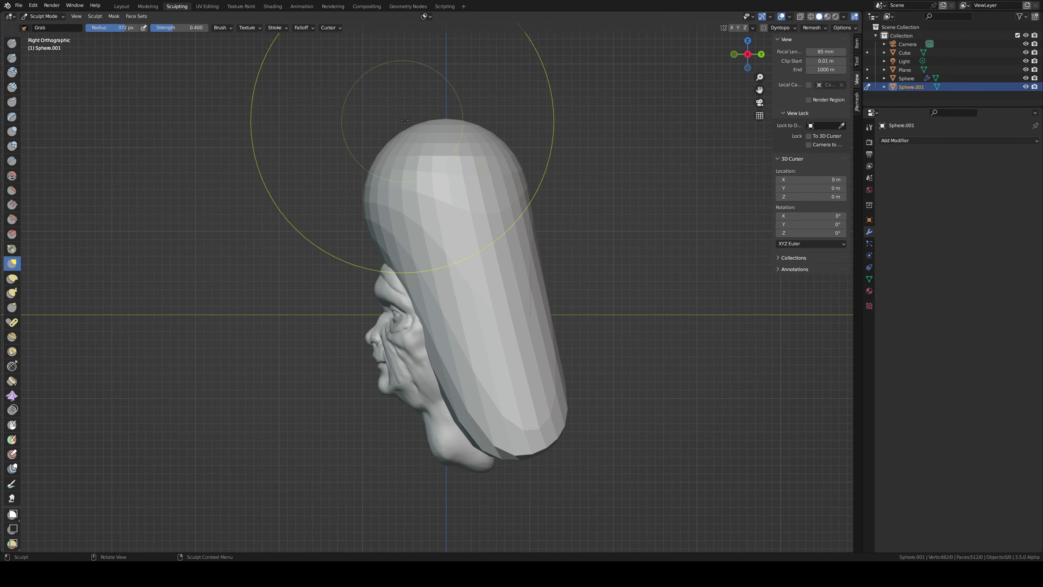
{"action": "middle_click_drag", "start_coordinate": [500, 233], "coordinate": [487, 222]}
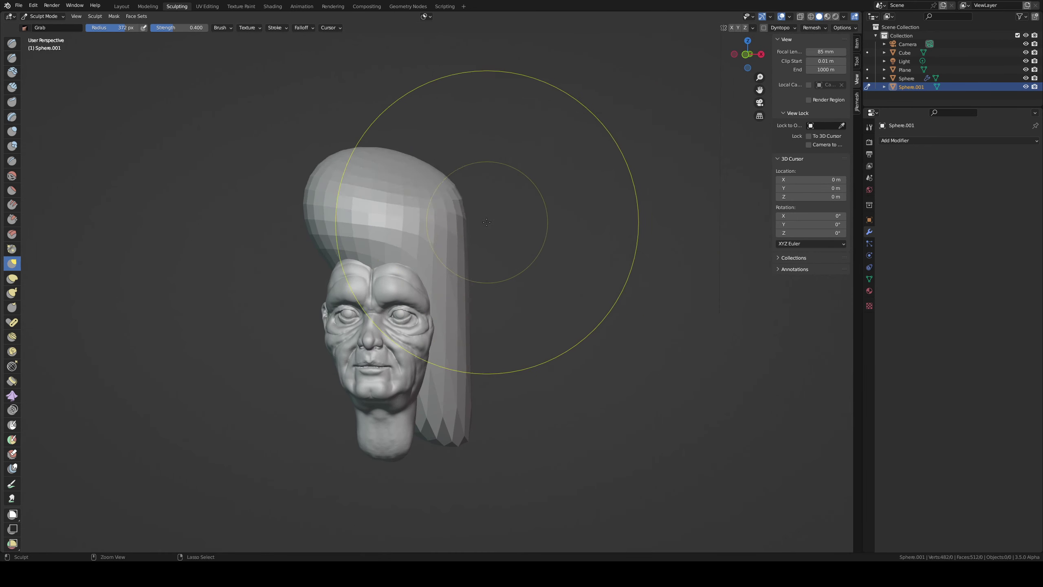
{"action": "key", "text": "ctrl+z"}
{"action": "key", "text": "ctrl+z"}
{"action": "key", "text": "ctrl+z"}
{"action": "key", "text": "ctrl+z"}
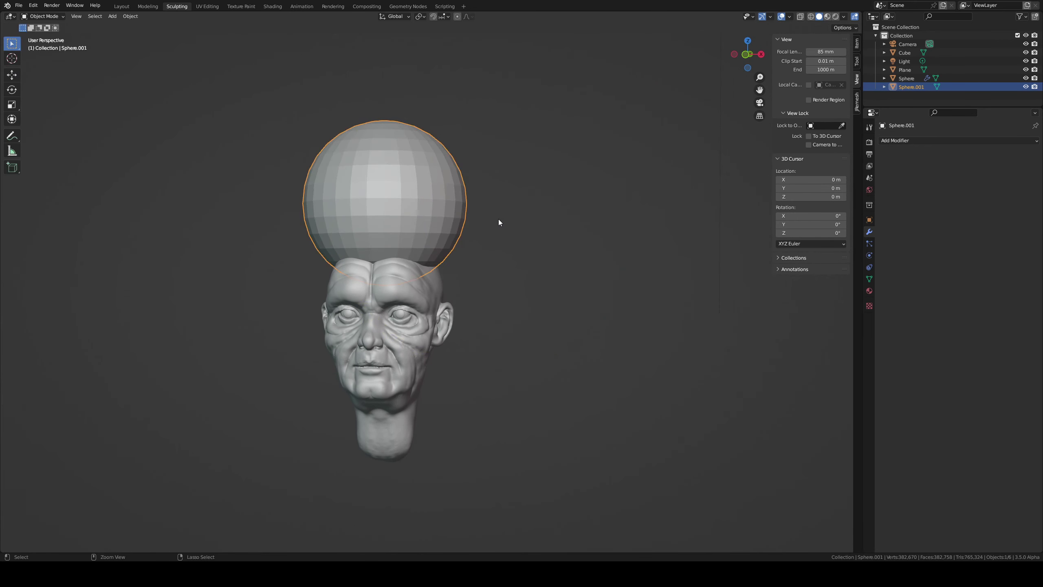
- Lower the sphere along Z onto the head in Edit Mode and apply its transforms
{"action": "key", "text": "Tab"}
{"action": "key", "text": "g"}
{"action": "key", "text": "z"}
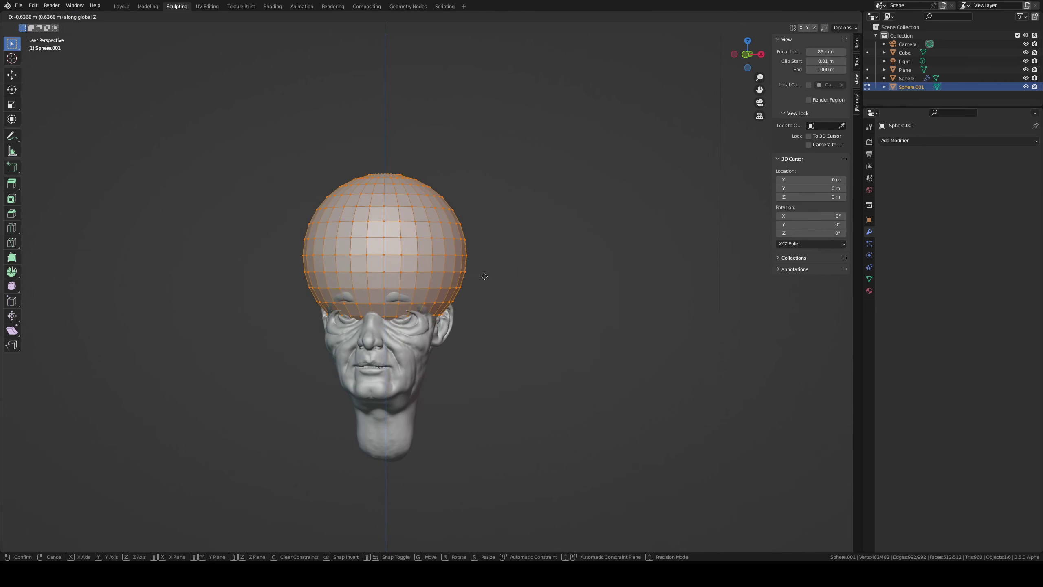
{"action": "left_click", "coordinate": [485, 276]}
{"action": "key", "text": "Tab"}
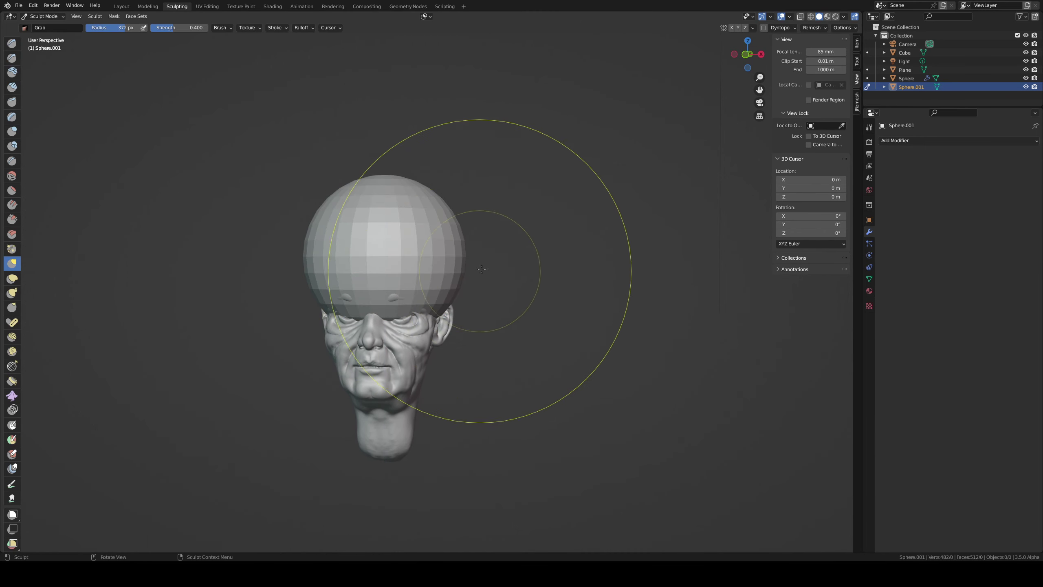
{"action": "key", "text": "ctrl+Tab"}
{"action": "key", "text": "ctrl+a"}
- Apply the sphere's transforms, save, and enter Sculpt Mode in right view with X symmetry on
{"action": "left_click", "coordinate": [337, 264]}
{"action": "key", "text": "ctrl+s"}
{"action": "key", "text": "ctrl+Tab"}
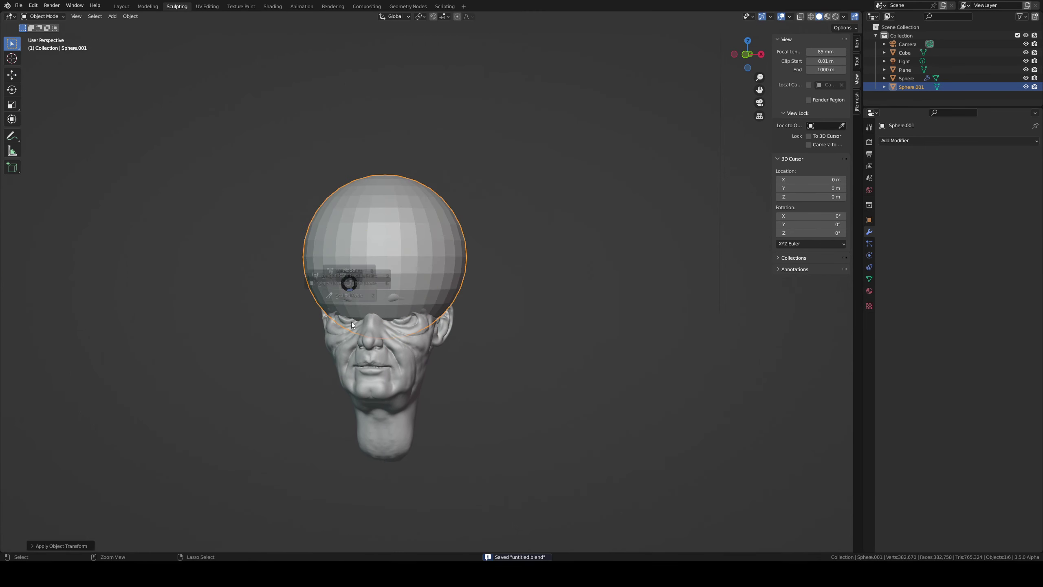
{"action": "left_click", "coordinate": [351, 324]}
{"action": "key", "text": "KP_3"}
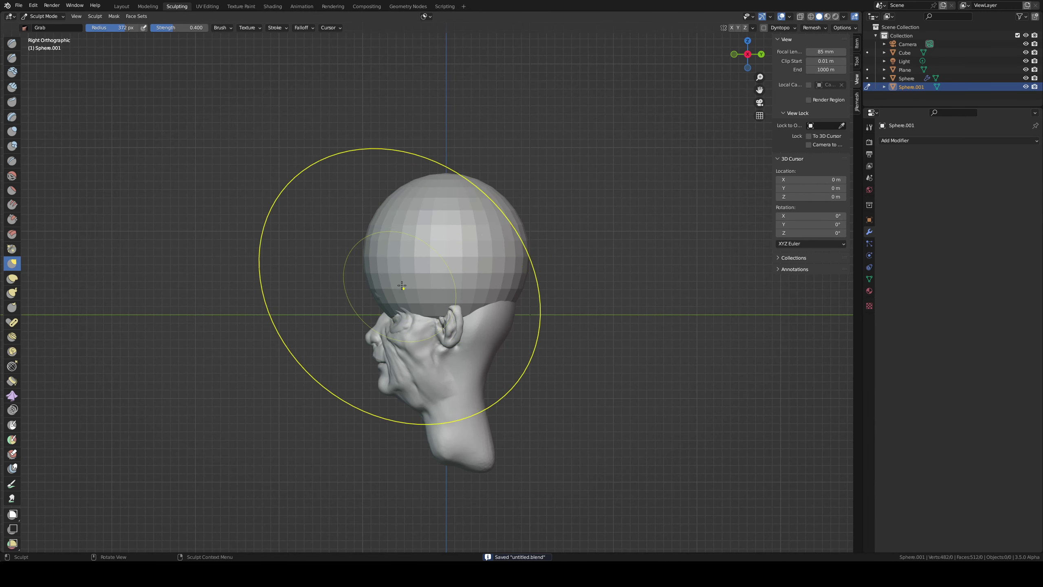
{"action": "left_click", "coordinate": [731, 28]}
- Grab the sphere's lower part down behind the head, then its top over the head at 500 px
{"action": "mouse_move", "coordinate": [466, 296]}
{"action": "left_mouse_down"}
{"action": "mouse_move", "coordinate": [400, 304]}
{"action": "mouse_move", "coordinate": [500, 329]}
{"action": "mouse_move", "coordinate": [496, 368]}
{"action": "mouse_move", "coordinate": [483, 375]}
{"action": "left_mouse_up"}
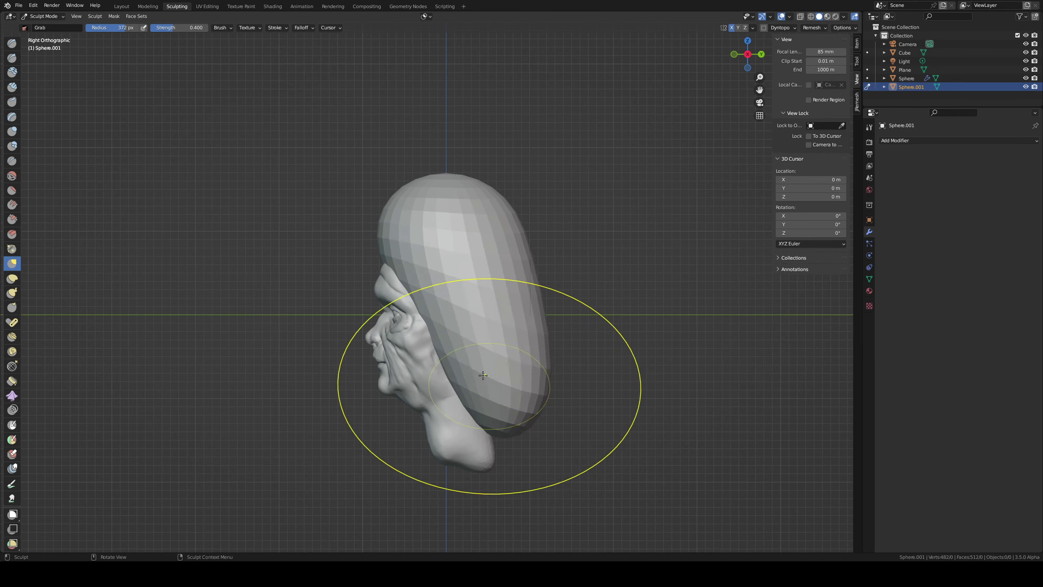
{"action": "middle_click_drag", "start_coordinate": [483, 375], "coordinate": [536, 337]}
{"action": "scroll", "coordinate": [450, 286], "scroll_direction": "up", "scroll_amount": 3}
{"action": "mouse_move", "coordinate": [449, 287]}
{"action": "middle_mouse_down"}
{"action": "mouse_move", "coordinate": [448, 298]}
{"action": "mouse_move", "coordinate": [574, 164]}
{"action": "middle_mouse_up"}
{"action": "key", "text": "f"}
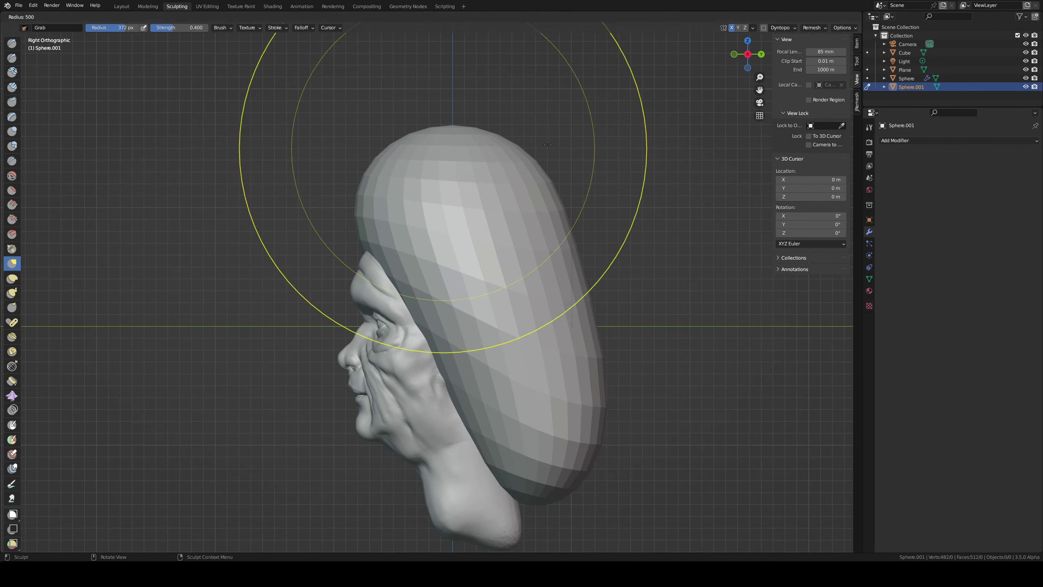
{"action": "left_click", "coordinate": [547, 144]}
{"action": "mouse_move", "coordinate": [459, 205]}
{"action": "left_mouse_down"}
{"action": "mouse_move", "coordinate": [508, 207]}
{"action": "mouse_move", "coordinate": [549, 272]}
{"action": "mouse_move", "coordinate": [523, 244]}
{"action": "mouse_move", "coordinate": [525, 209]}
{"action": "mouse_move", "coordinate": [546, 177]}
{"action": "left_mouse_up"}
- Shrink the brush to 330 px and voxel-remesh the hood into a denser mesh
{"action": "scroll", "coordinate": [533, 460], "scroll_direction": "down", "scroll_amount": 2}
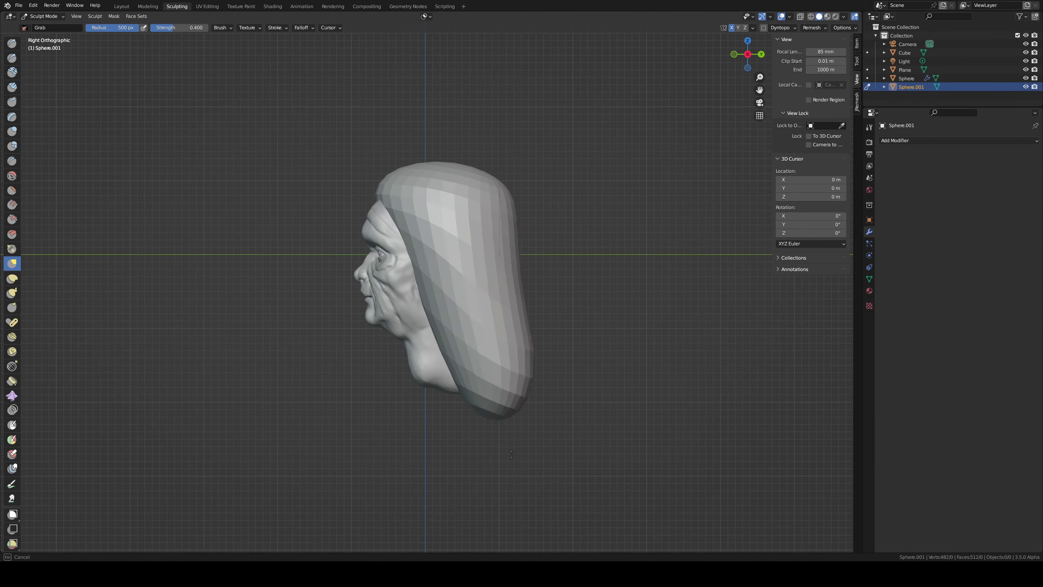
{"action": "mouse_move", "coordinate": [511, 453]}
{"action": "middle_mouse_down"}
{"action": "mouse_move", "coordinate": [505, 373]}
{"action": "mouse_move", "coordinate": [552, 308]}
{"action": "middle_mouse_up"}
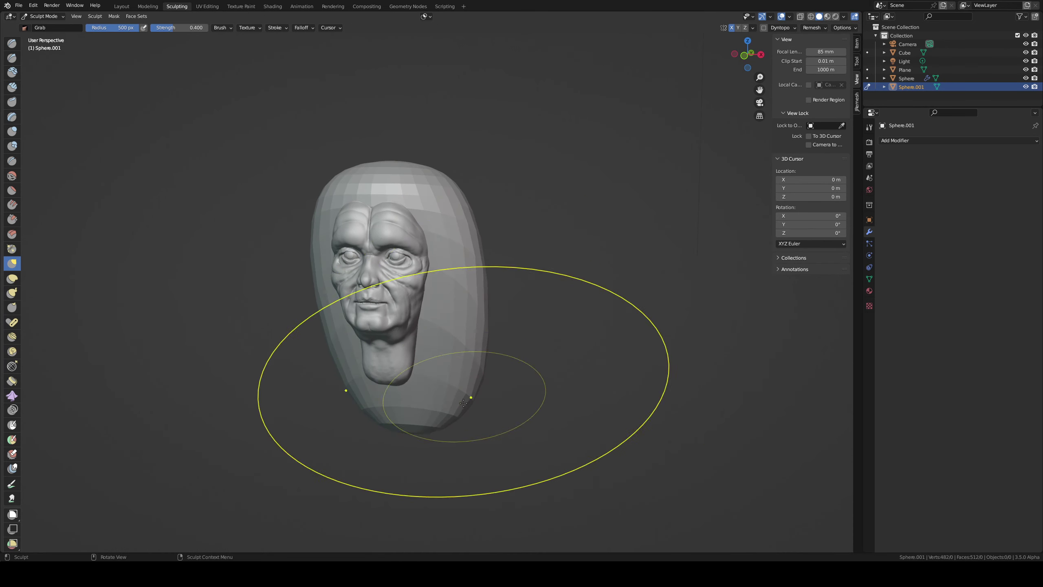
{"action": "middle_click_drag", "start_coordinate": [463, 403], "coordinate": [435, 353]}
{"action": "key", "text": "f"}
{"action": "left_click", "coordinate": [449, 329]}
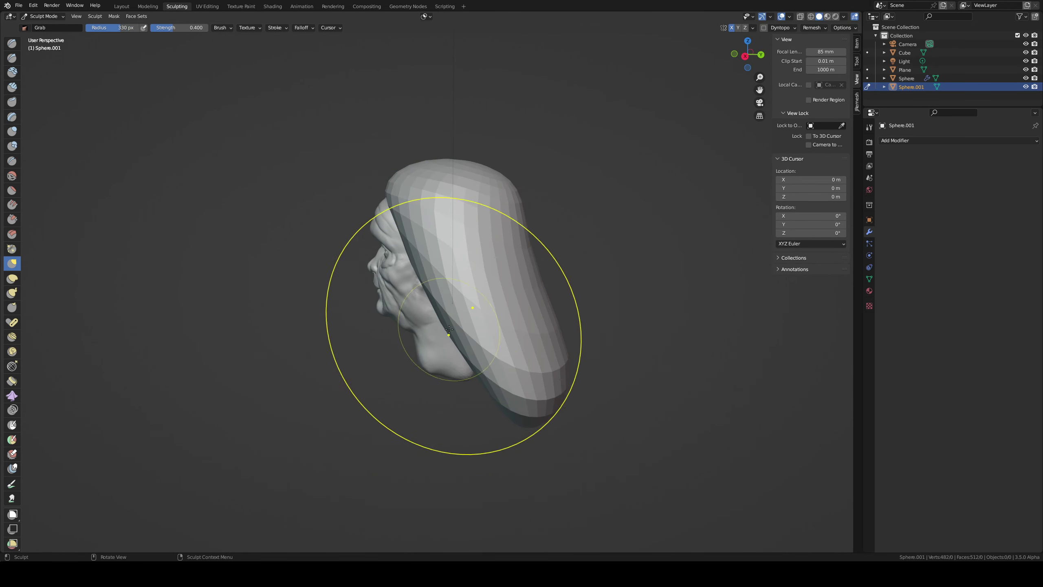
{"action": "key", "text": "ctrl+r"}
{"action": "middle_click_drag", "start_coordinate": [452, 312], "coordinate": [394, 407]}
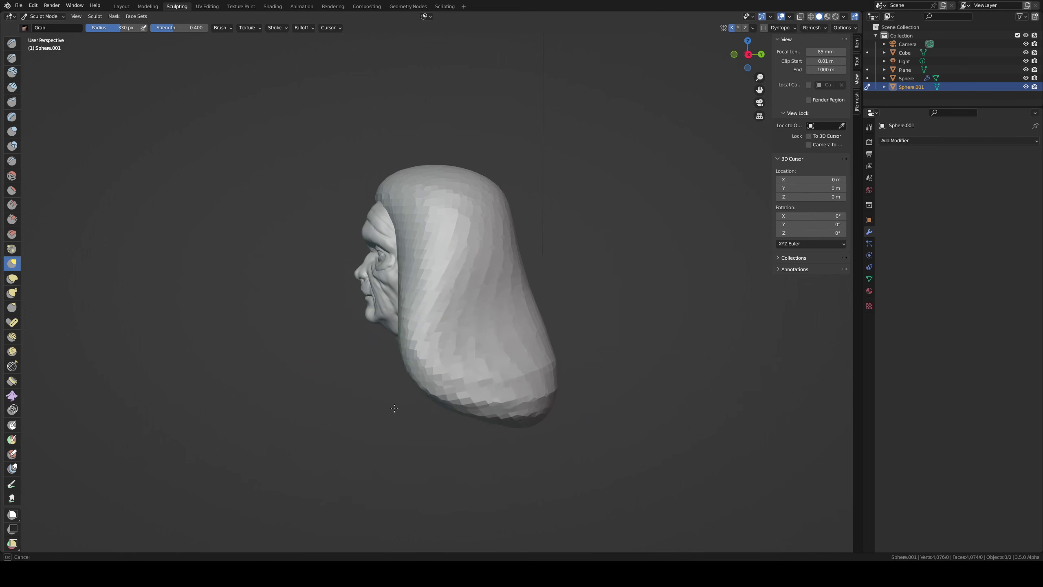
{"action": "middle_click_drag", "start_coordinate": [373, 275], "coordinate": [477, 262]}
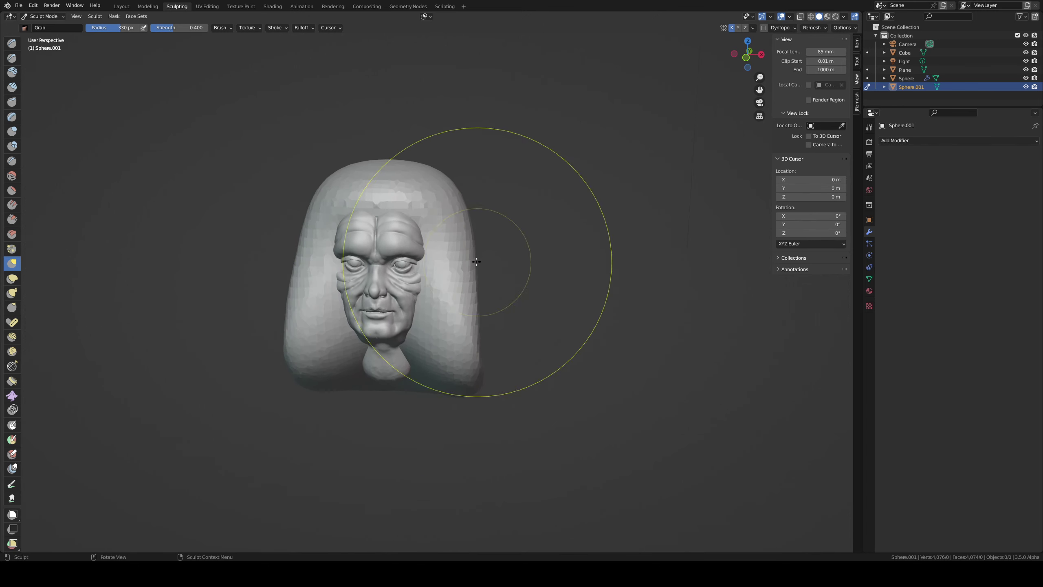
- Carve sharp mirrored grooves down the hood folds beside the face with a 103 px brush
{"action": "key", "text": "f"}
{"action": "left_click", "coordinate": [347, 266]}
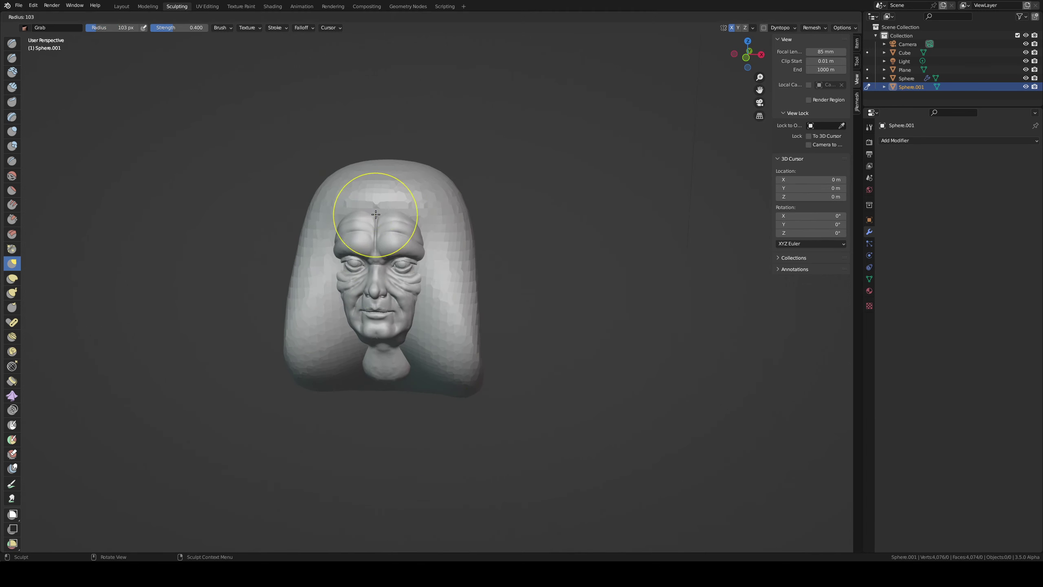
{"action": "left_click", "coordinate": [12, 57]}
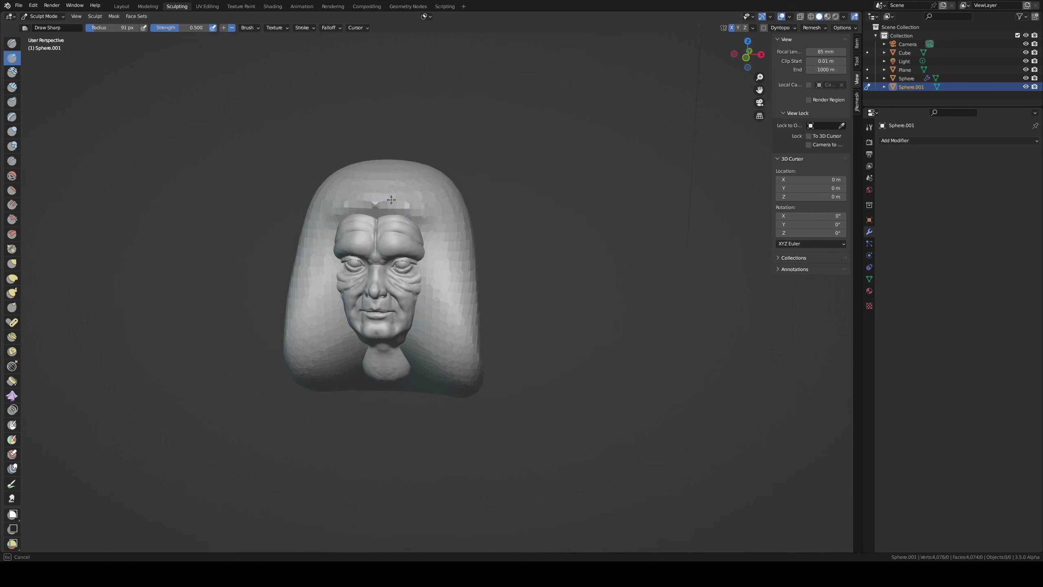
{"action": "middle_click_drag", "start_coordinate": [302, 339], "coordinate": [363, 262]}
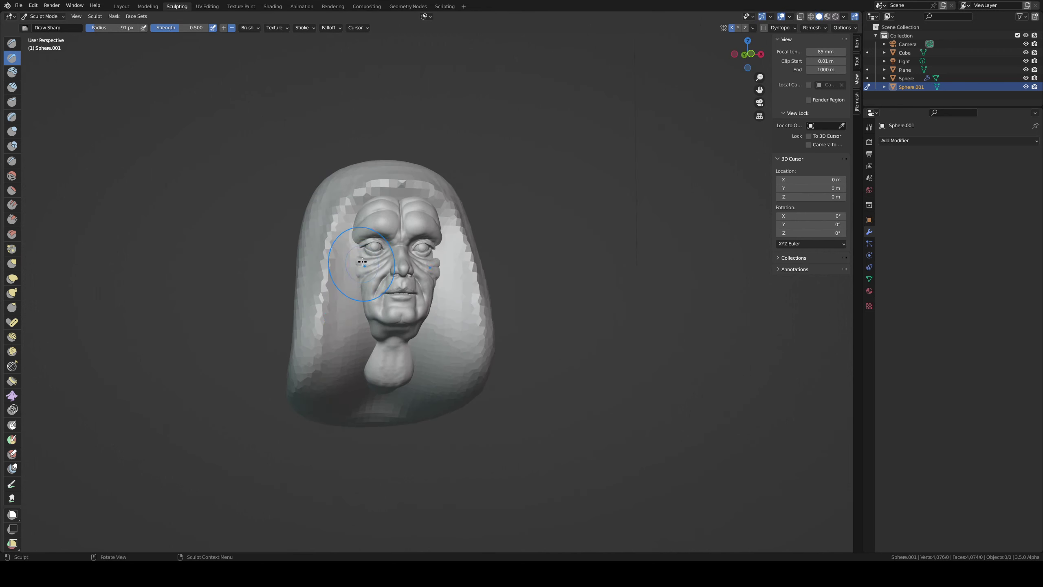
{"action": "left_click_drag", "start_coordinate": [344, 218], "coordinate": [347, 362]}
{"action": "mouse_move", "coordinate": [341, 230]}
{"action": "left_mouse_down"}
{"action": "mouse_move", "coordinate": [343, 339]}
{"action": "mouse_move", "coordinate": [347, 280]}
{"action": "left_mouse_up"}
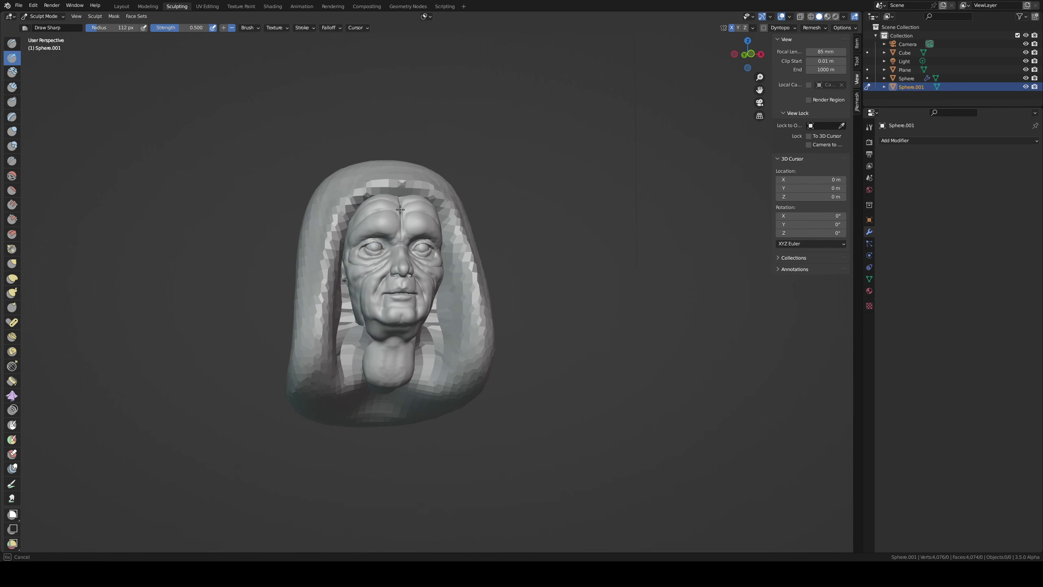
- Undo a Grab stroke that distorted the chin and inspect the hood alone in local view
{"action": "key", "text": "g"}
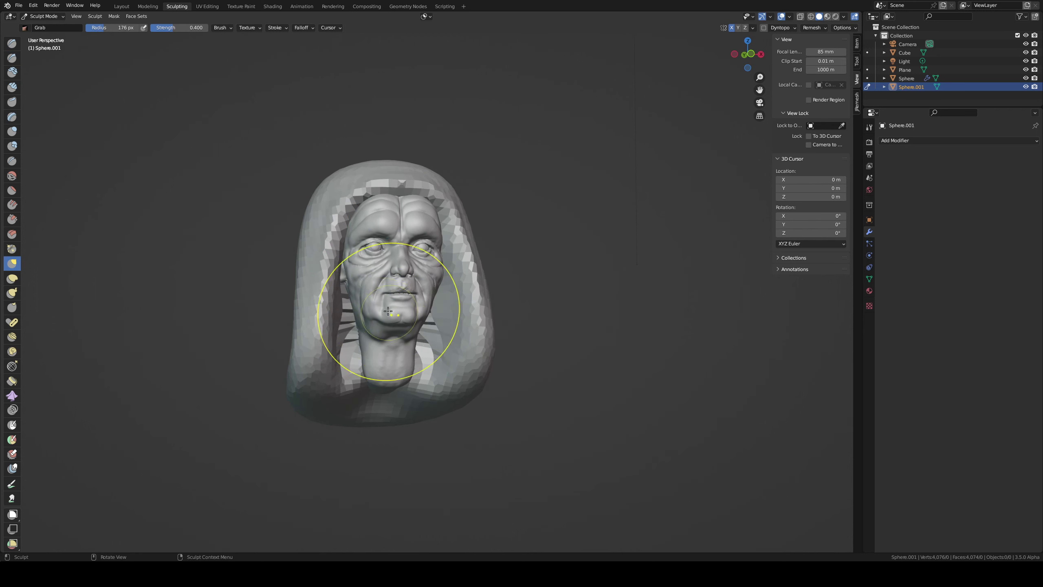
{"action": "key", "text": "ctrl+z"}
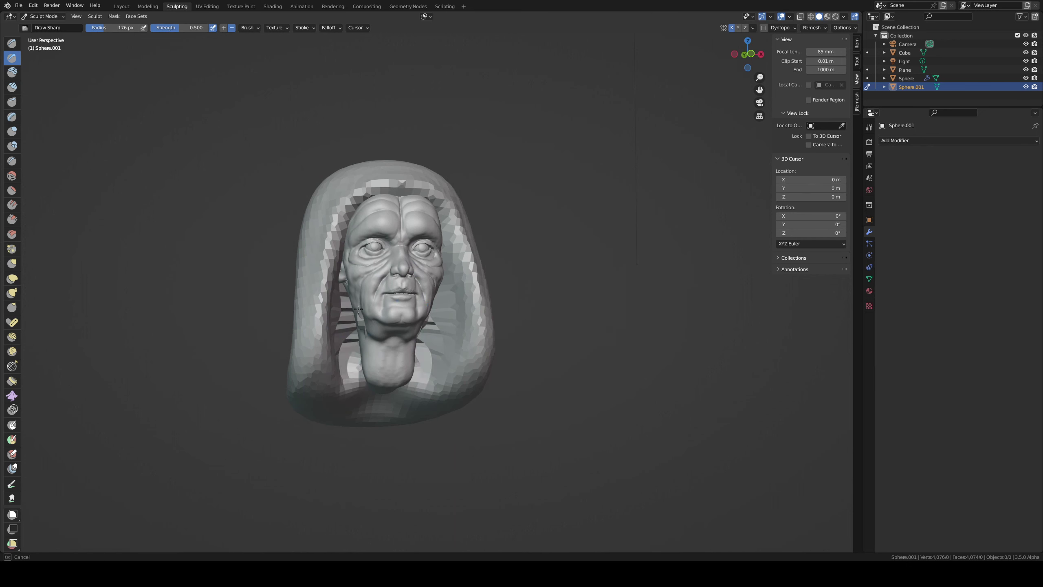
{"action": "key", "text": "KP_Divide"}
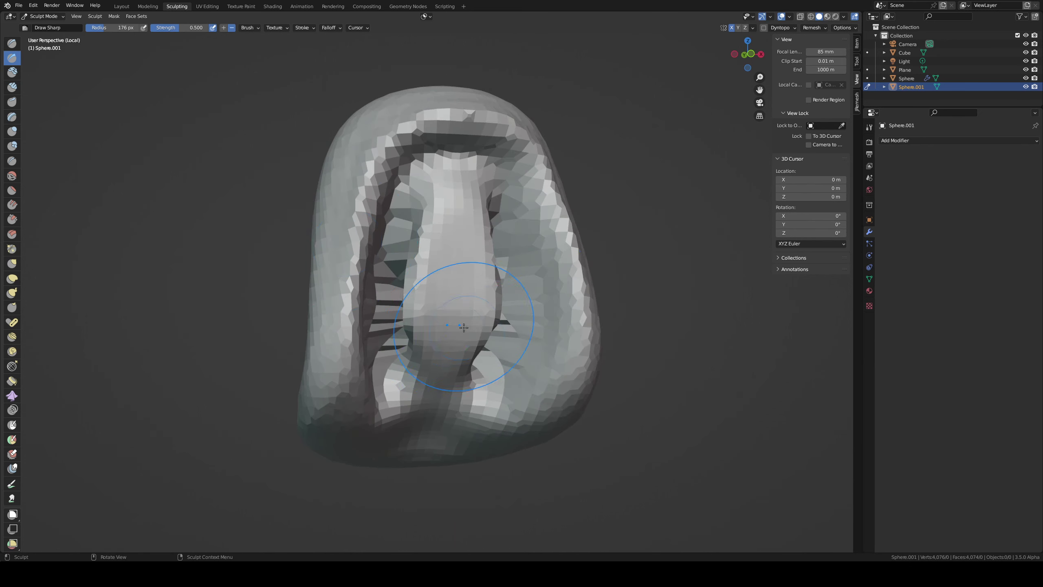
{"action": "middle_click_drag", "start_coordinate": [464, 327], "coordinate": [427, 347], "text": "ctrl"}
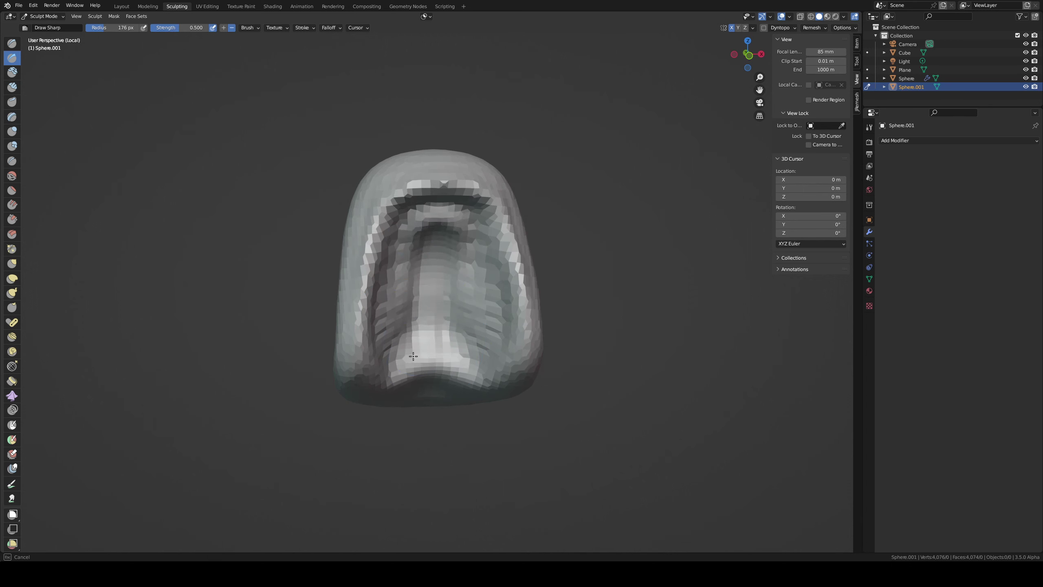
{"action": "key", "text": "KP_Divide"}
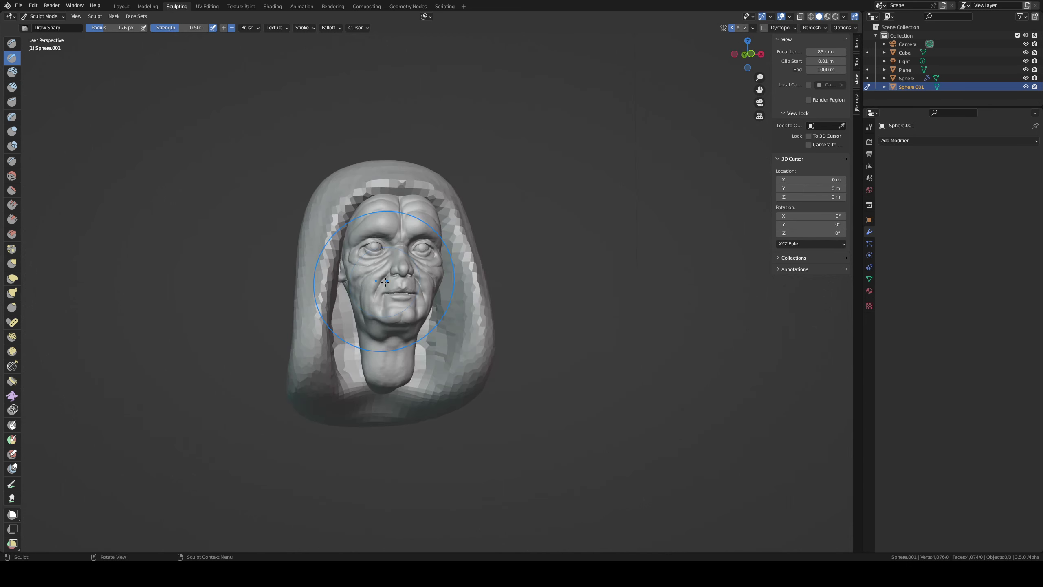
{"action": "middle_click_drag", "start_coordinate": [390, 262], "coordinate": [410, 278]}
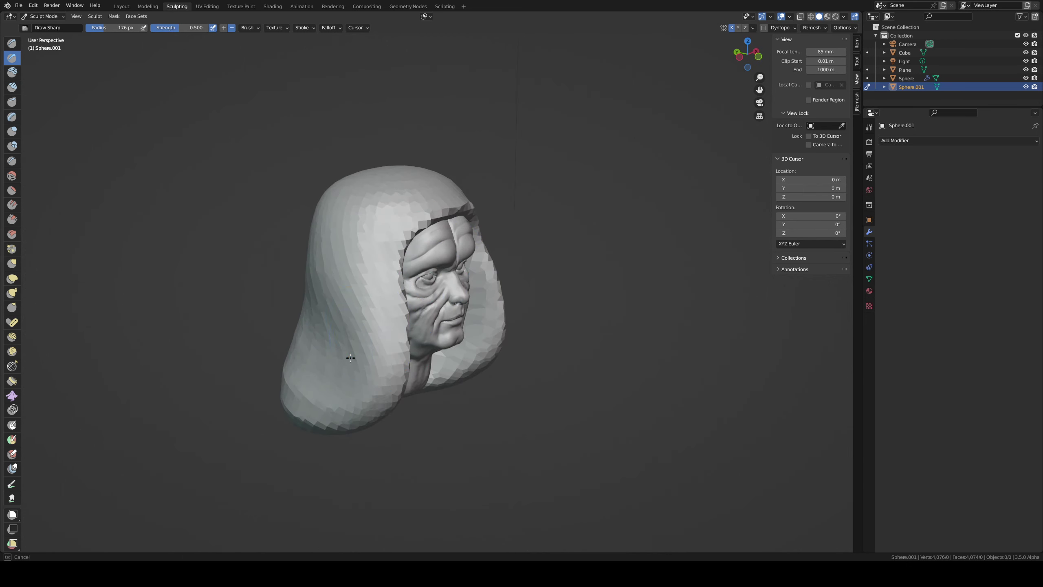
- Pull the back of the hood fuller from the right side with an enlarged Grab brush
{"action": "key", "text": "g"}
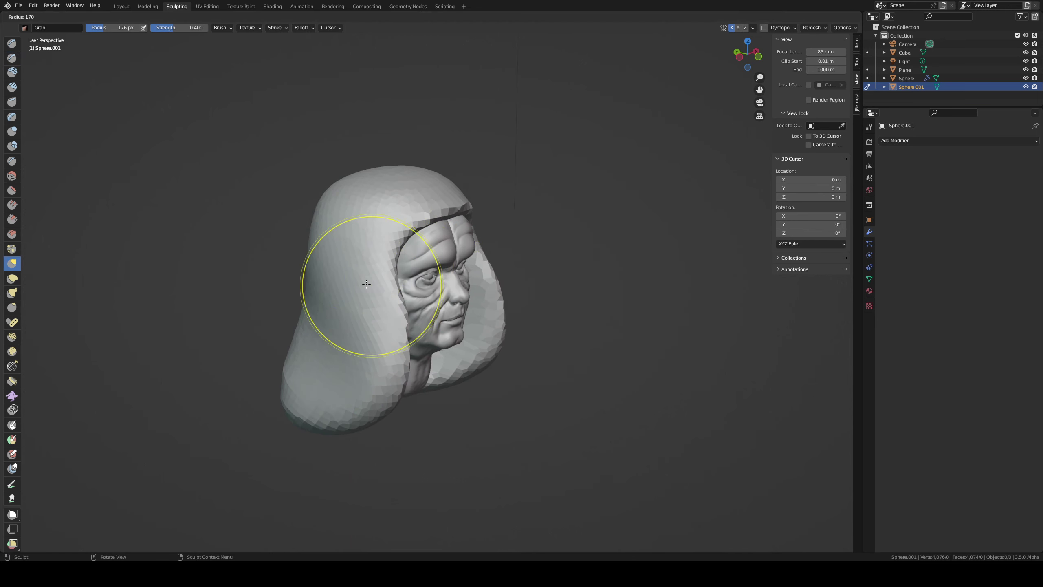
{"action": "middle_click_drag", "start_coordinate": [370, 274], "coordinate": [443, 240]}
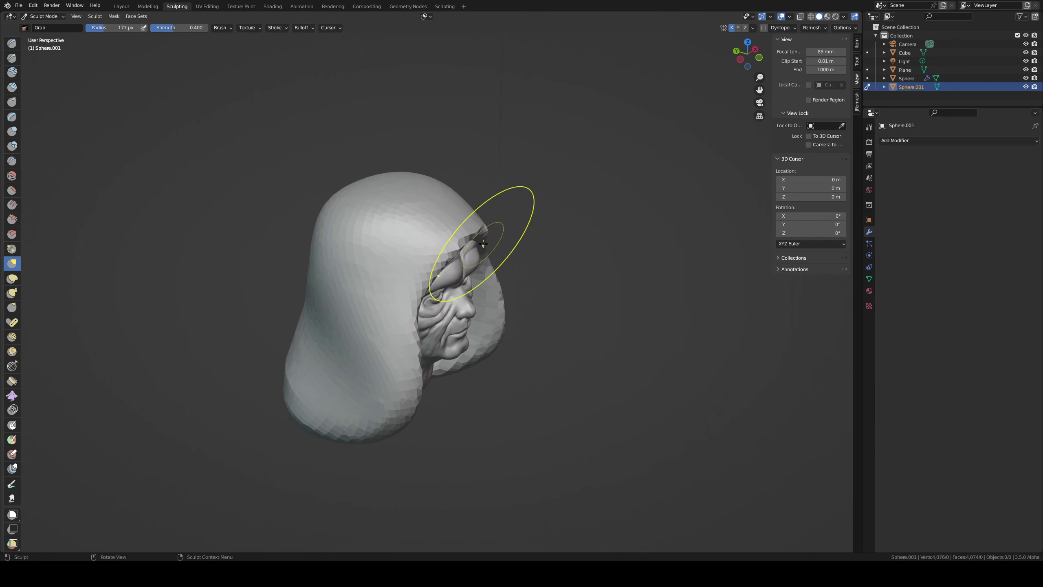
{"action": "middle_click_drag", "start_coordinate": [444, 199], "coordinate": [301, 226]}
{"action": "key", "text": "f"}
{"action": "mouse_move", "coordinate": [420, 349]}
{"action": "left_mouse_down"}
{"action": "mouse_move", "coordinate": [422, 311]}
{"action": "mouse_move", "coordinate": [477, 400]}
{"action": "mouse_move", "coordinate": [459, 295]}
{"action": "left_mouse_up"}
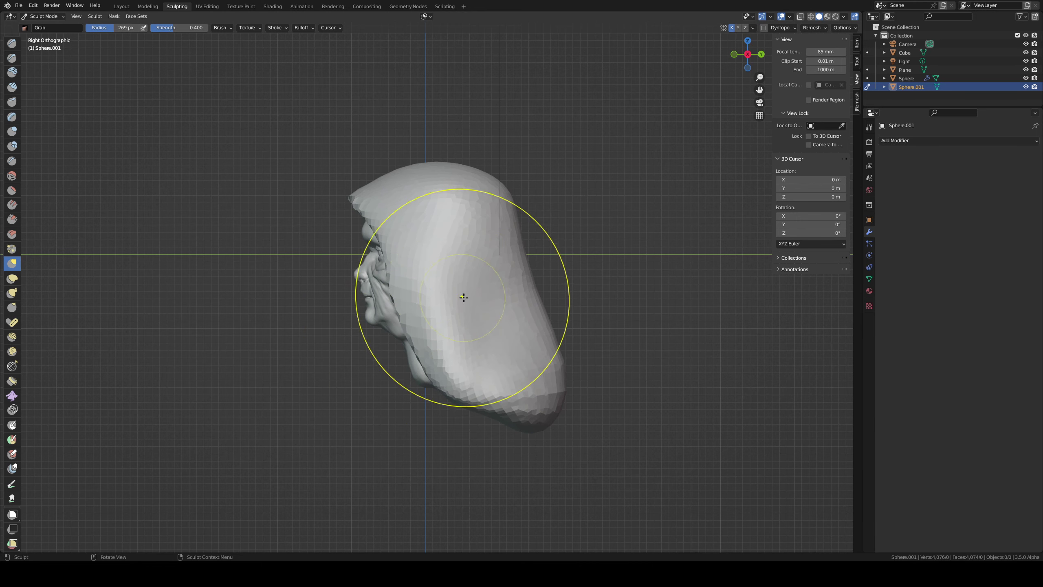
- Scrape the bumpy side of the hood flat with Scrape/Peaks, then orbit to a straight front view
{"action": "key", "text": "shift+t"}
{"action": "mouse_move", "coordinate": [437, 251]}
{"action": "left_mouse_down"}
{"action": "mouse_move", "coordinate": [459, 354]}
{"action": "mouse_move", "coordinate": [477, 314]}
{"action": "mouse_move", "coordinate": [540, 362]}
{"action": "left_mouse_up"}
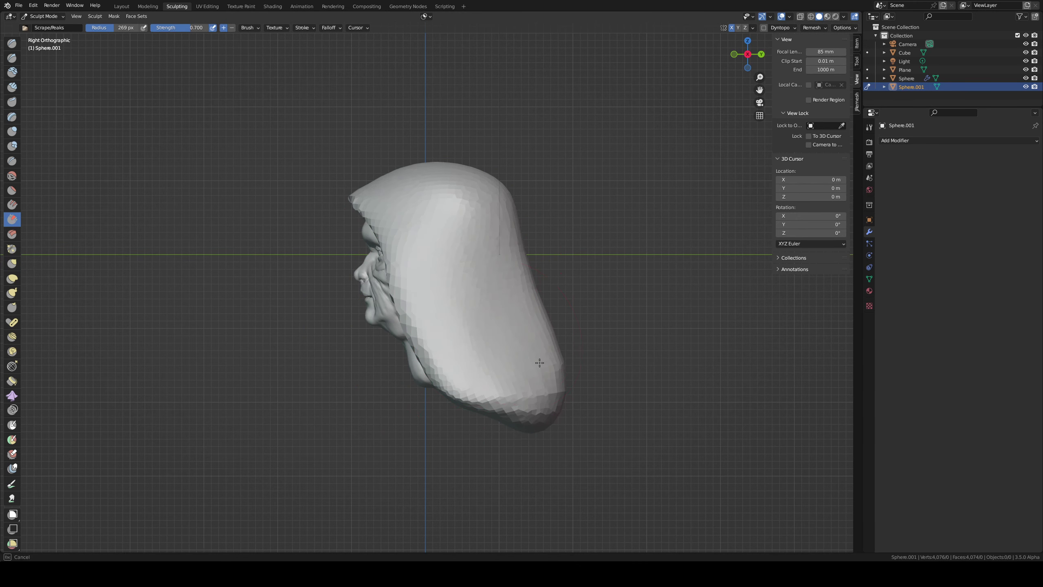
{"action": "middle_click_drag", "start_coordinate": [410, 183], "coordinate": [427, 212]}
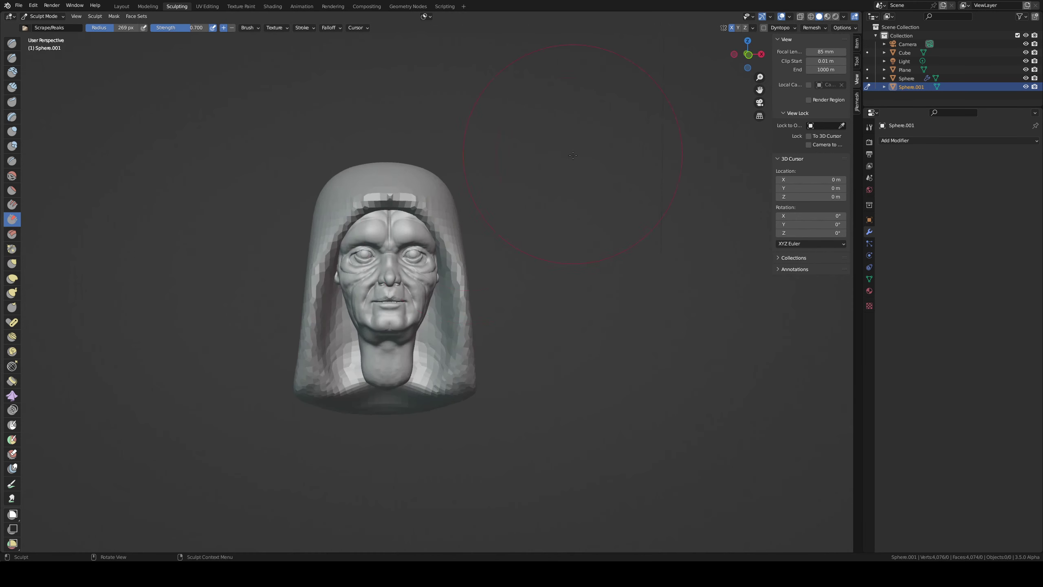
{"action": "mouse_move", "coordinate": [276, 155]}
{"action": "middle_mouse_down"}
{"action": "mouse_move", "coordinate": [338, 153]}
{"action": "mouse_move", "coordinate": [324, 184]}
{"action": "middle_mouse_up"}
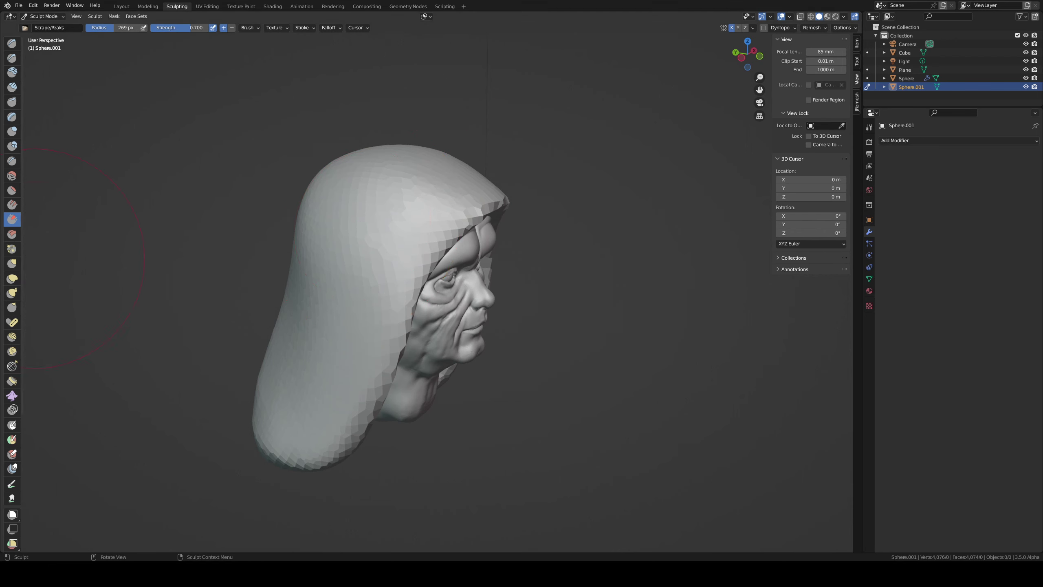
{"action": "middle_click_drag", "start_coordinate": [495, 310], "coordinate": [501, 285]}
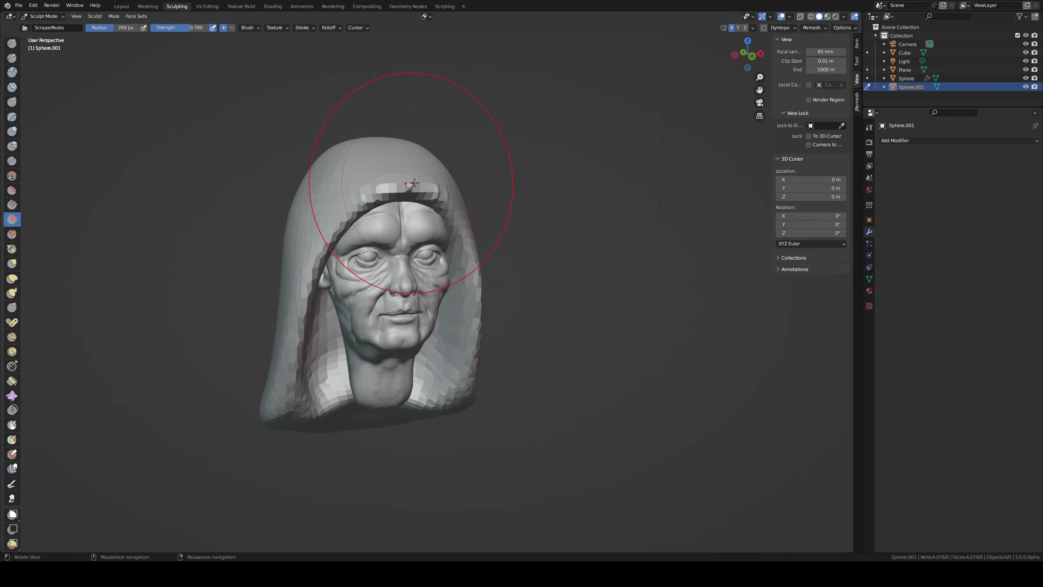
{"action": "middle_click_drag", "start_coordinate": [414, 183], "coordinate": [423, 197]}
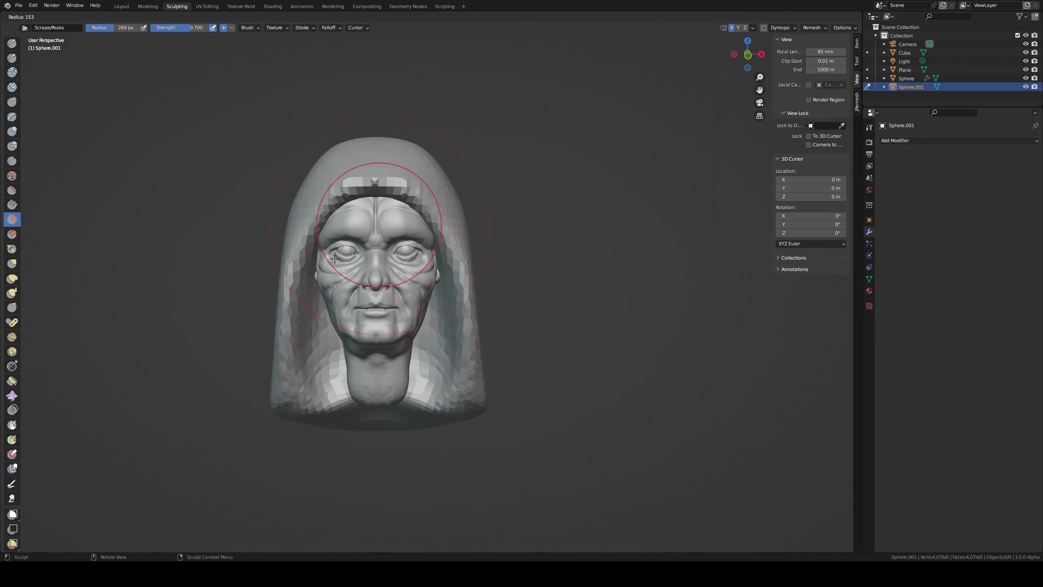
- Grab the hood's lower sides down into lobes and reshape the edge beside the right eye
{"action": "key", "text": "shift+x"}
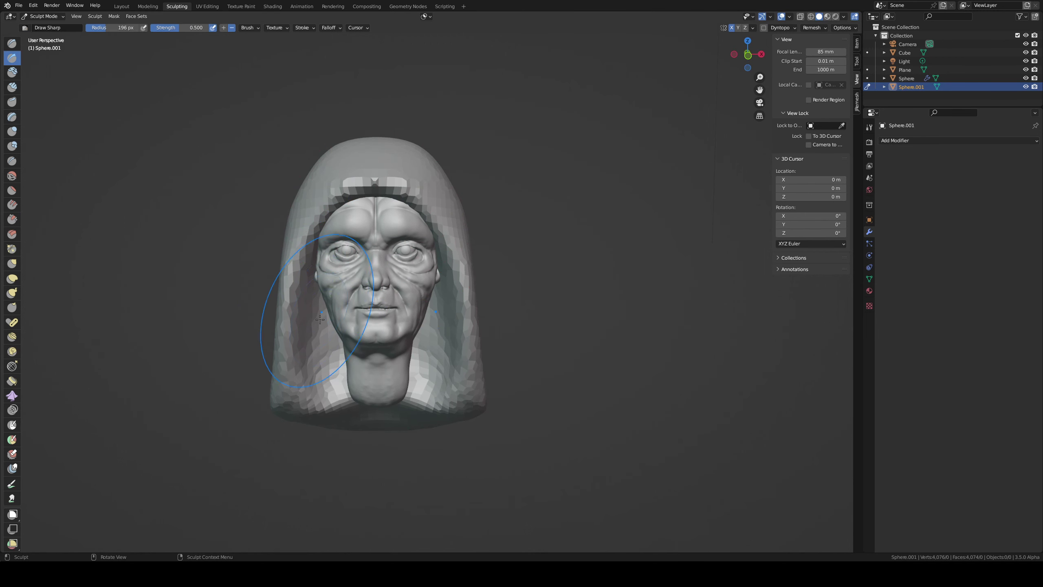
{"action": "key", "text": "g"}
{"action": "left_click_drag", "start_coordinate": [324, 312], "coordinate": [308, 460]}
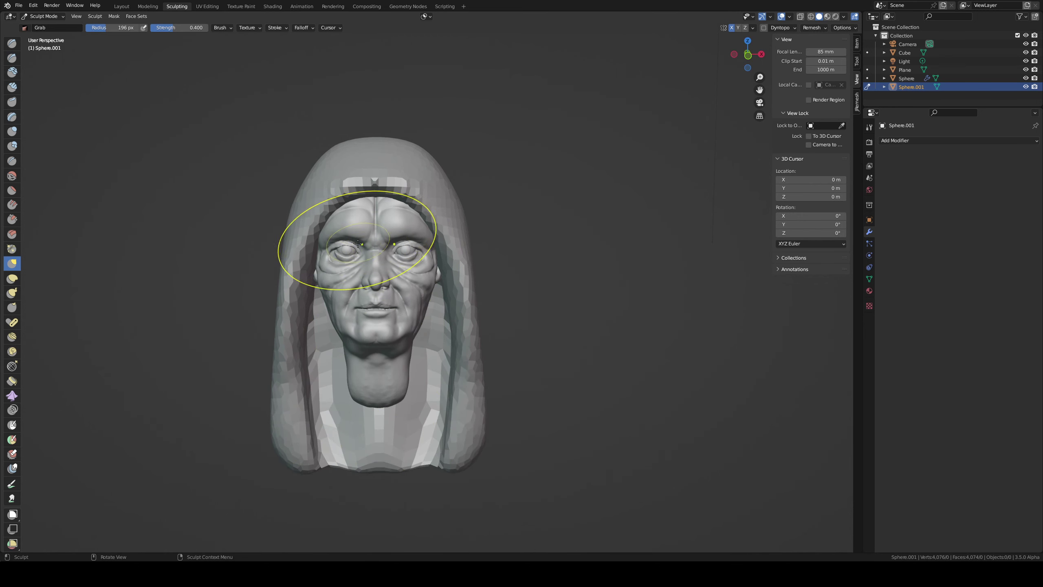
{"action": "mouse_move", "coordinate": [350, 251]}
{"action": "middle_mouse_down"}
{"action": "mouse_move", "coordinate": [473, 223]}
{"action": "mouse_move", "coordinate": [425, 181]}
{"action": "mouse_move", "coordinate": [467, 172]}
{"action": "mouse_move", "coordinate": [379, 206]}
{"action": "middle_mouse_up"}
{"action": "key", "text": "f"}
{"action": "left_click", "coordinate": [435, 181]}
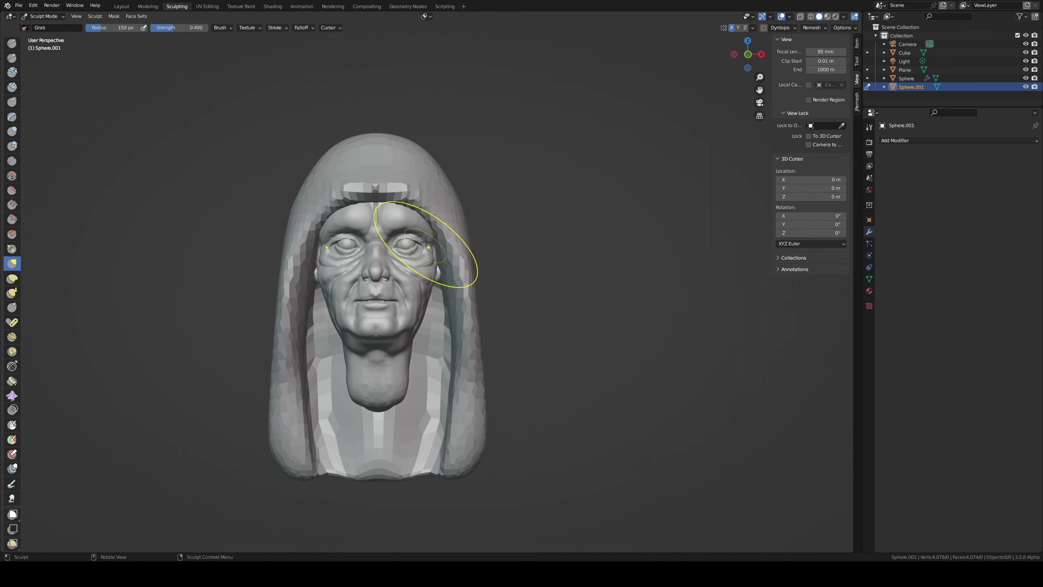
{"action": "middle_click_drag", "start_coordinate": [442, 257], "coordinate": [396, 222]}
{"action": "left_click_drag", "start_coordinate": [460, 296], "coordinate": [462, 294]}
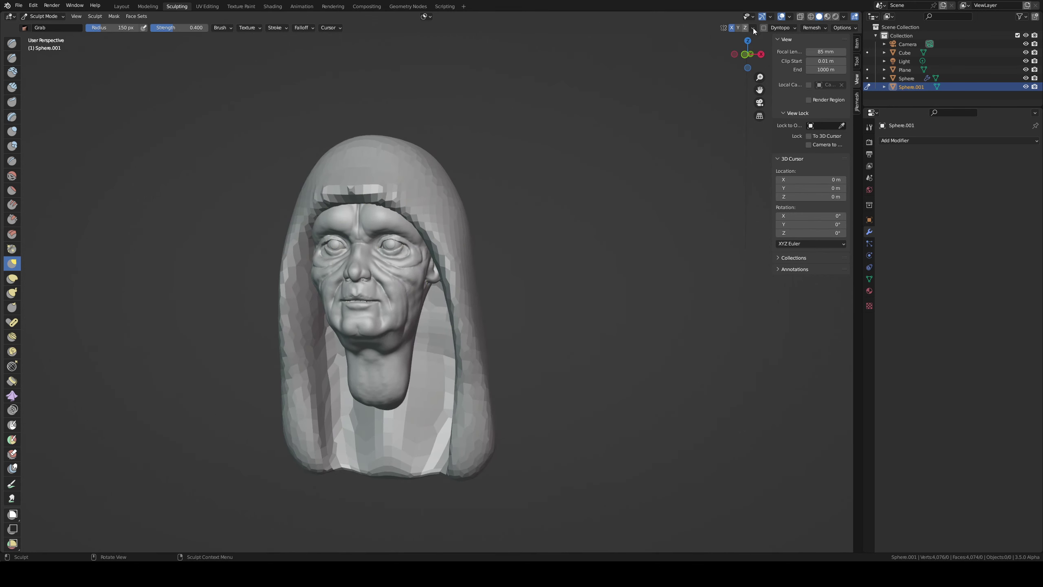
- Reshape the hood beside the left cheek with a larger Grab brush, then select Draw Sharp
{"action": "key", "text": "f"}
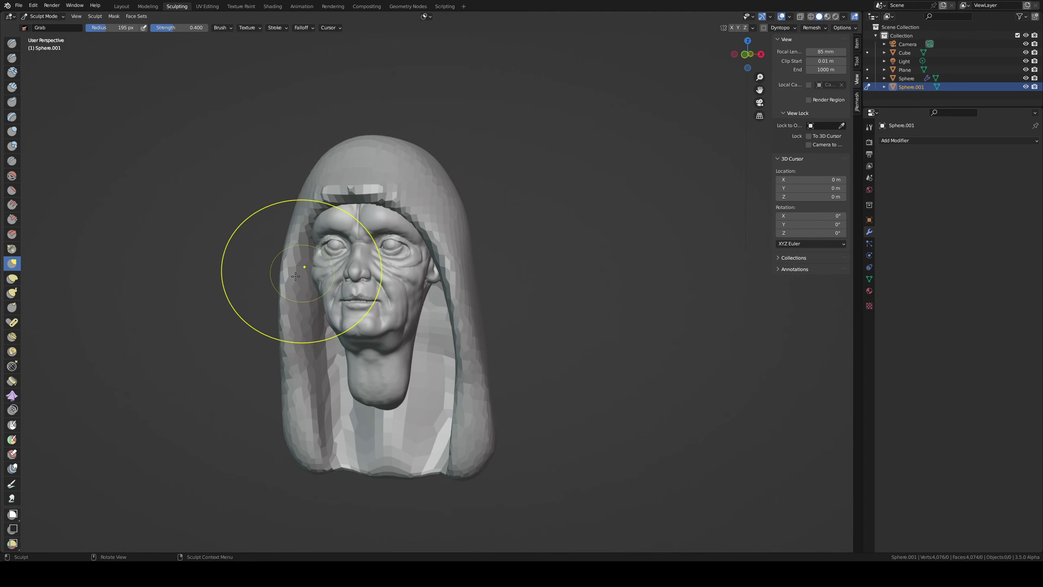
{"action": "left_click", "coordinate": [354, 325]}
{"action": "mouse_move", "coordinate": [353, 325]}
{"action": "middle_mouse_down"}
{"action": "mouse_move", "coordinate": [389, 261]}
{"action": "mouse_move", "coordinate": [384, 291]}
{"action": "middle_mouse_up"}
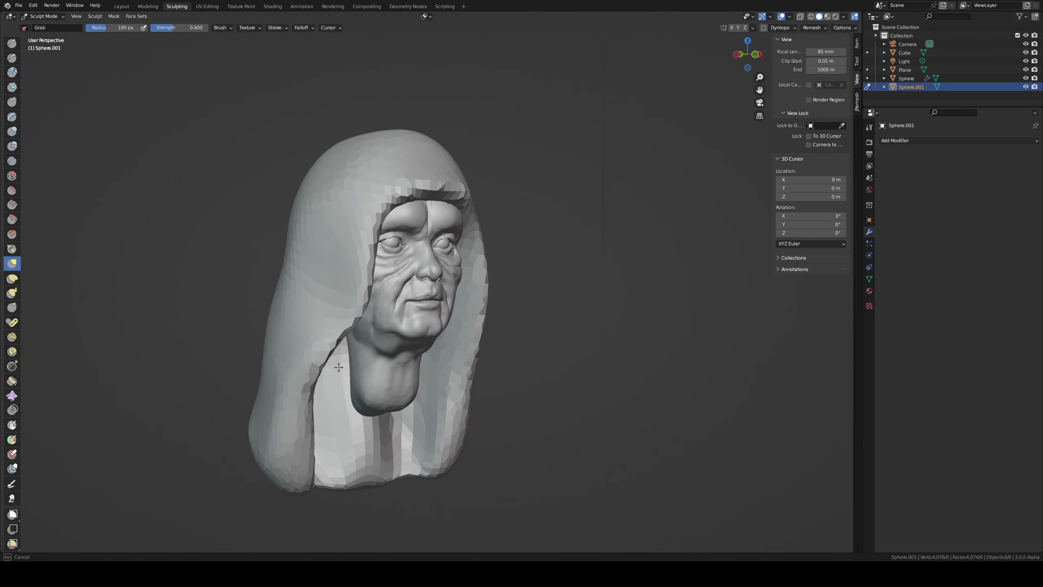
{"action": "middle_click_drag", "start_coordinate": [430, 267], "coordinate": [350, 256]}
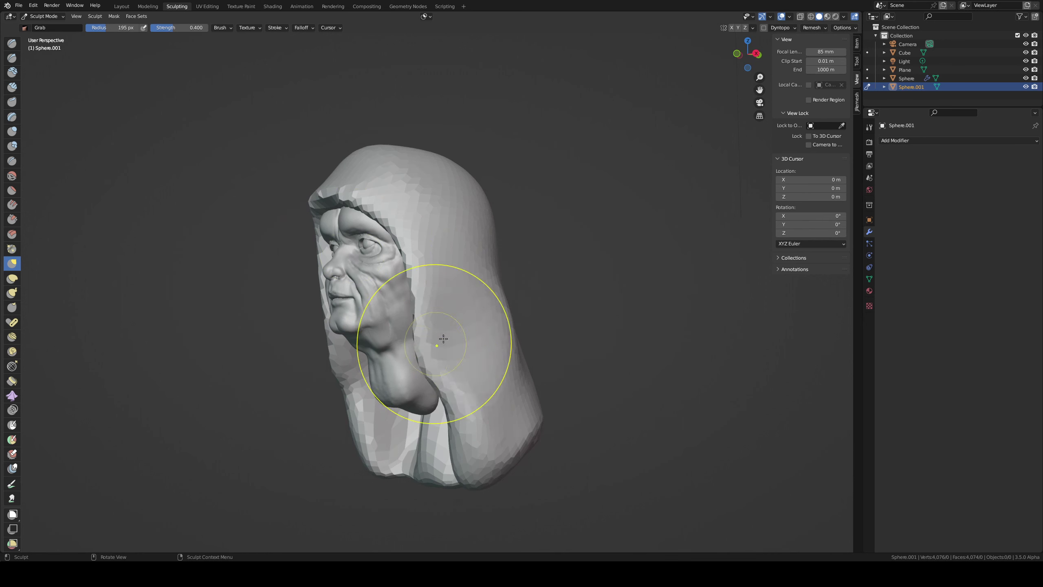
{"action": "middle_click_drag", "start_coordinate": [415, 268], "coordinate": [419, 328]}
{"action": "key", "text": "shift+x"}
{"action": "middle_click_drag", "start_coordinate": [550, 234], "coordinate": [477, 241]}
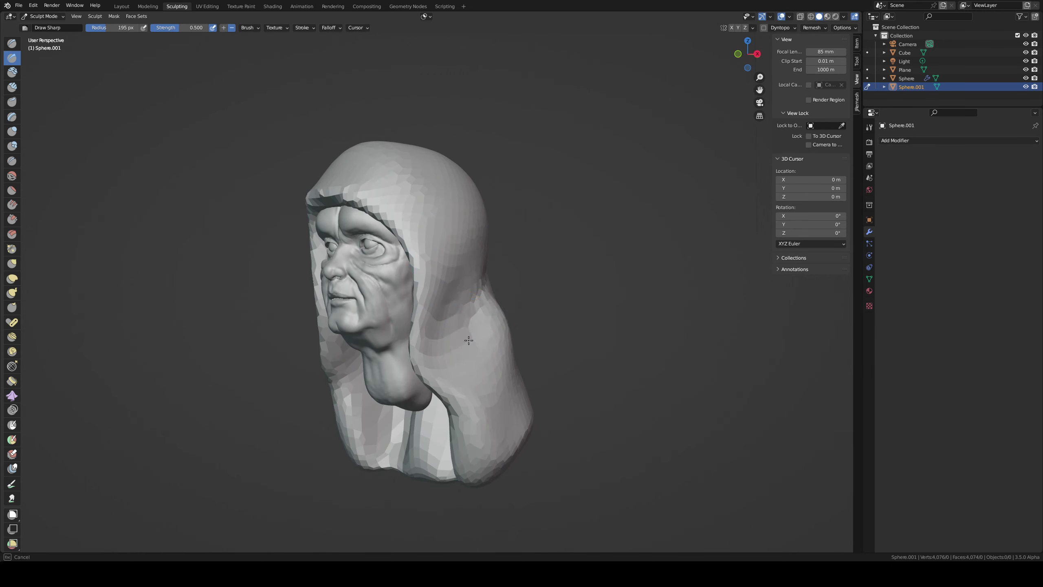
{"action": "mouse_move", "coordinate": [501, 338]}
{"action": "middle_mouse_down"}
{"action": "mouse_move", "coordinate": [528, 257]}
{"action": "mouse_move", "coordinate": [260, 289]}
{"action": "middle_mouse_up"}
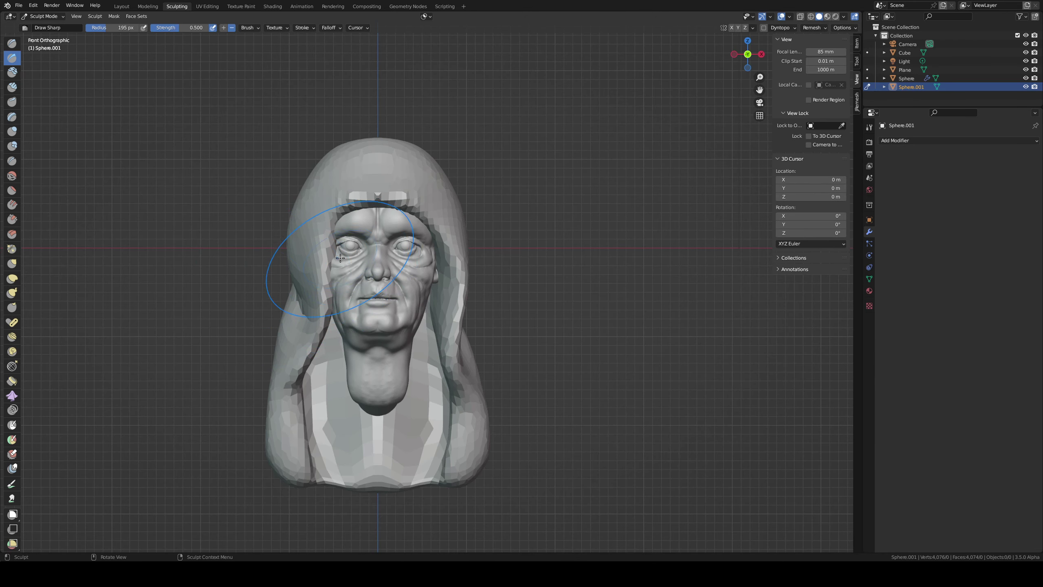
- Zoom in on the face and orbit around the chin and hood rim to inspect them
{"action": "scroll", "coordinate": [335, 252], "scroll_direction": "up", "scroll_amount": 3}
{"action": "middle_click_drag", "start_coordinate": [335, 251], "coordinate": [274, 287]}
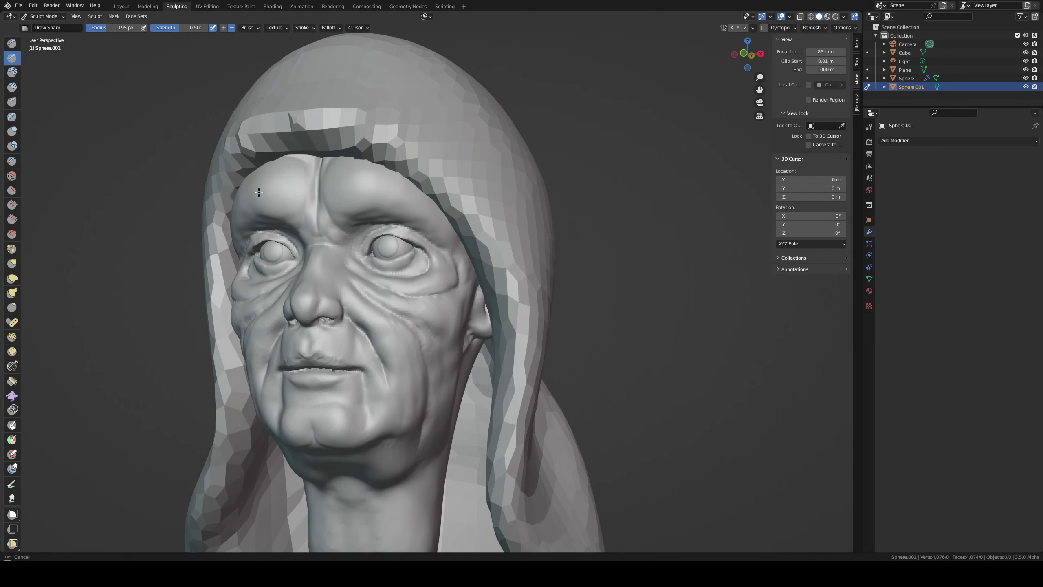
{"action": "mouse_move", "coordinate": [259, 192]}
{"action": "middle_mouse_down"}
{"action": "mouse_move", "coordinate": [302, 144]}
{"action": "mouse_move", "coordinate": [415, 135]}
{"action": "middle_mouse_up"}
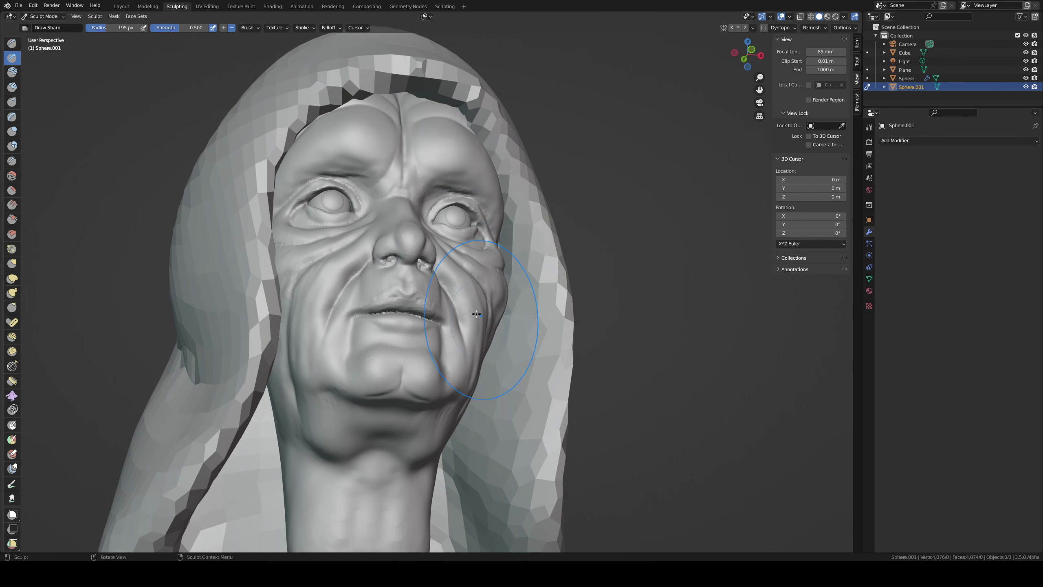
{"action": "scroll", "coordinate": [477, 314], "scroll_direction": "down", "scroll_amount": 3}
{"action": "mouse_move", "coordinate": [476, 314]}
{"action": "middle_mouse_down"}
{"action": "mouse_move", "coordinate": [464, 372]}
{"action": "mouse_move", "coordinate": [408, 351]}
{"action": "mouse_move", "coordinate": [446, 379]}
{"action": "middle_mouse_up"}
{"action": "scroll", "coordinate": [416, 337], "scroll_direction": "down", "scroll_amount": 3}
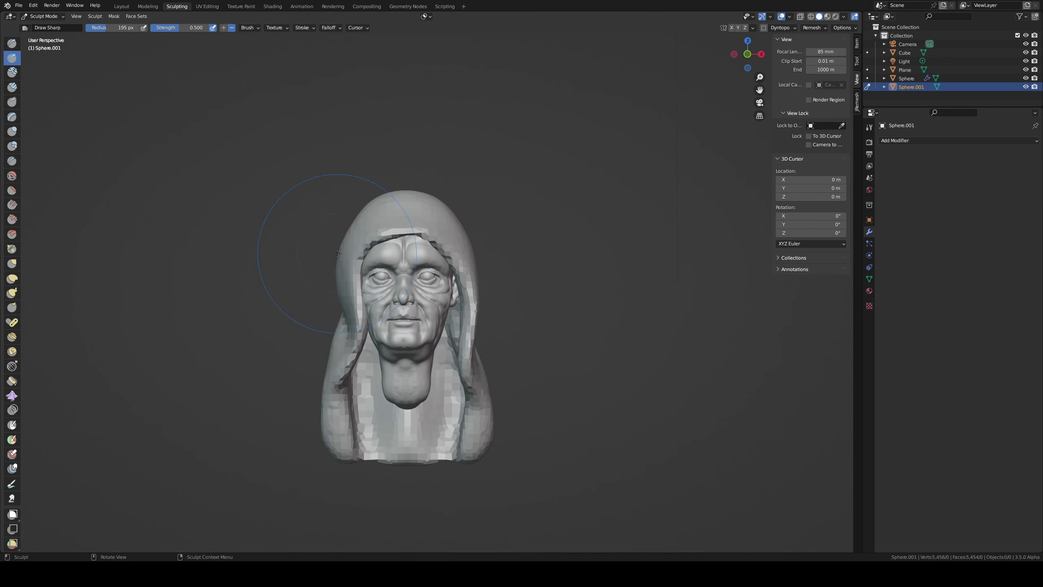
{"action": "mouse_move", "coordinate": [336, 253]}
{"action": "middle_mouse_down"}
{"action": "mouse_move", "coordinate": [344, 264]}
{"action": "mouse_move", "coordinate": [338, 225]}
{"action": "mouse_move", "coordinate": [268, 198]}
{"action": "mouse_move", "coordinate": [416, 253]}
{"action": "middle_mouse_up"}
- From a straight front view, pull the hood's top into shape with a 225 px Grab brush
{"action": "key", "text": "f"}
{"action": "left_click", "coordinate": [404, 251]}
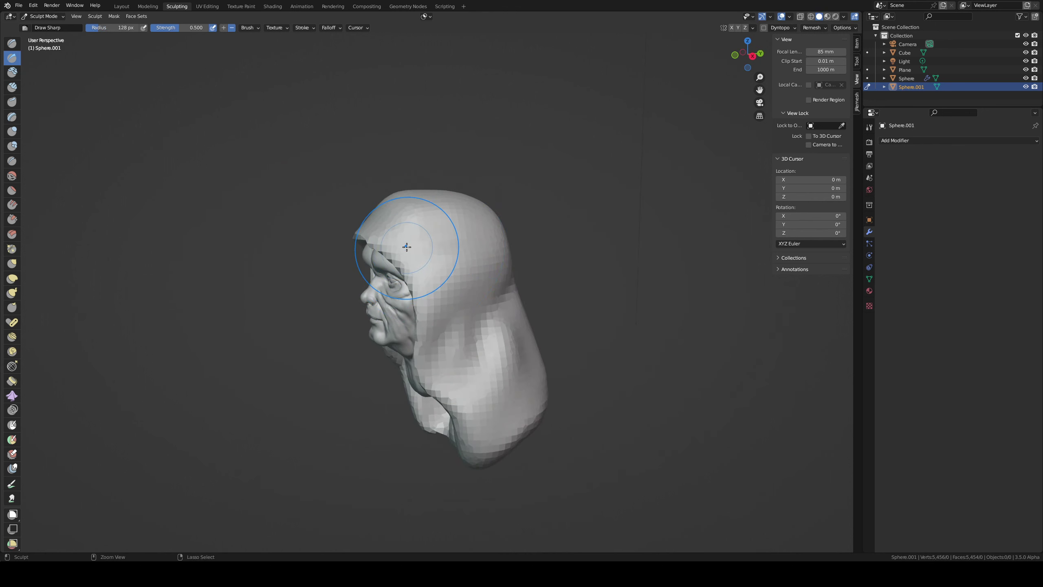
{"action": "mouse_move", "coordinate": [489, 239]}
{"action": "middle_mouse_down"}
{"action": "mouse_move", "coordinate": [436, 236]}
{"action": "mouse_move", "coordinate": [447, 230]}
{"action": "middle_mouse_up"}
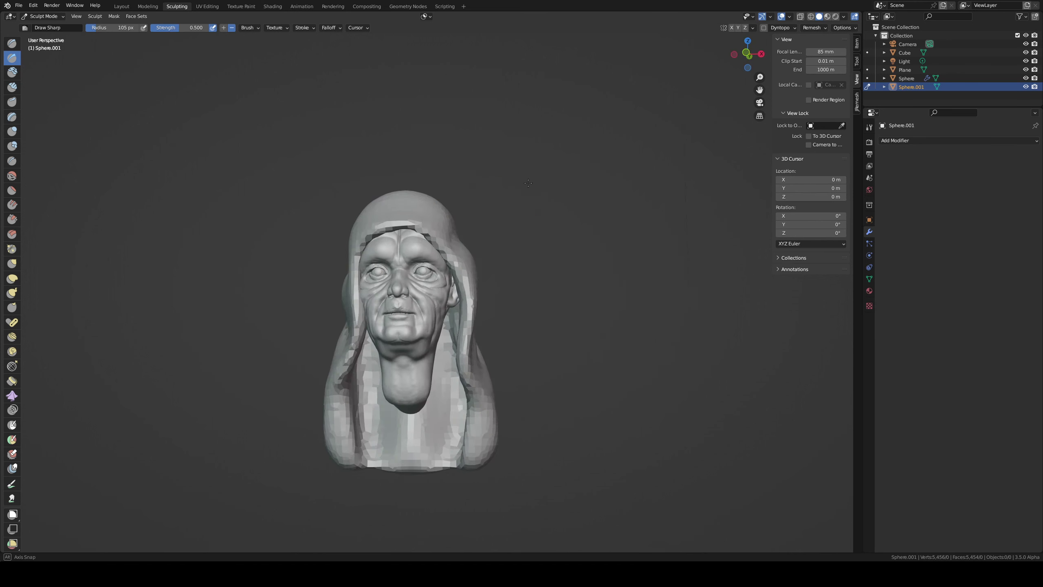
{"action": "key", "text": "KP_1"}
{"action": "key", "text": "g"}
{"action": "key", "text": "f"}
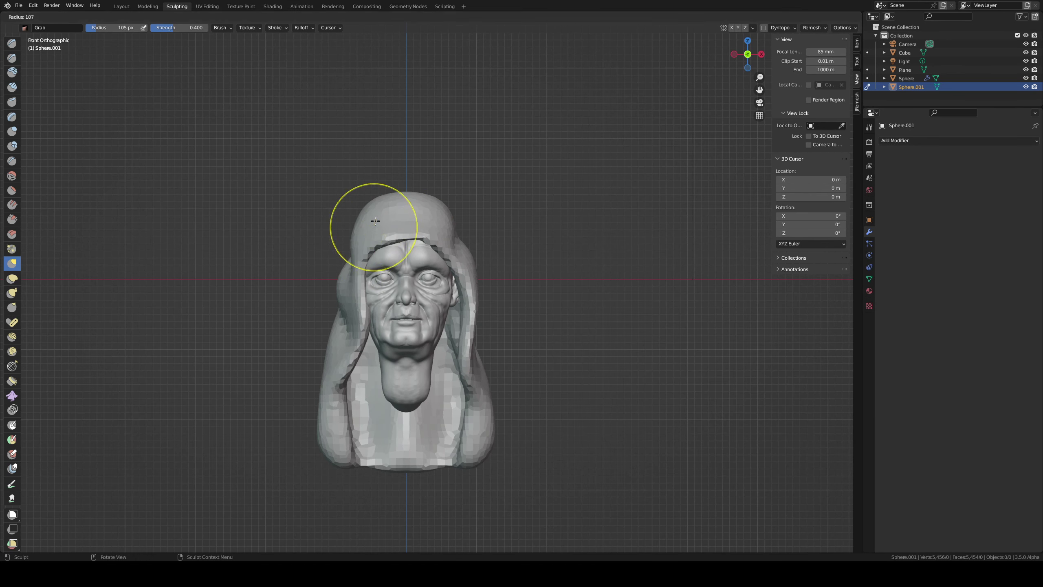
{"action": "left_click", "coordinate": [367, 195]}
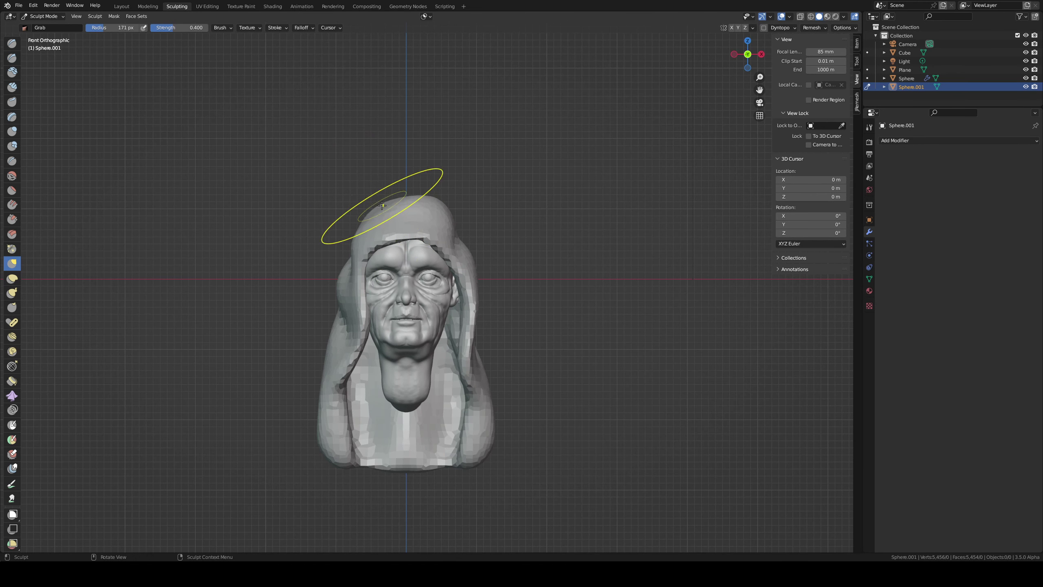
{"action": "middle_click_drag", "start_coordinate": [438, 211], "coordinate": [477, 205]}
- Enlarge the brush to round out the back of the hood, then set a 0.0245 m voxel size
{"action": "key", "text": "f"}
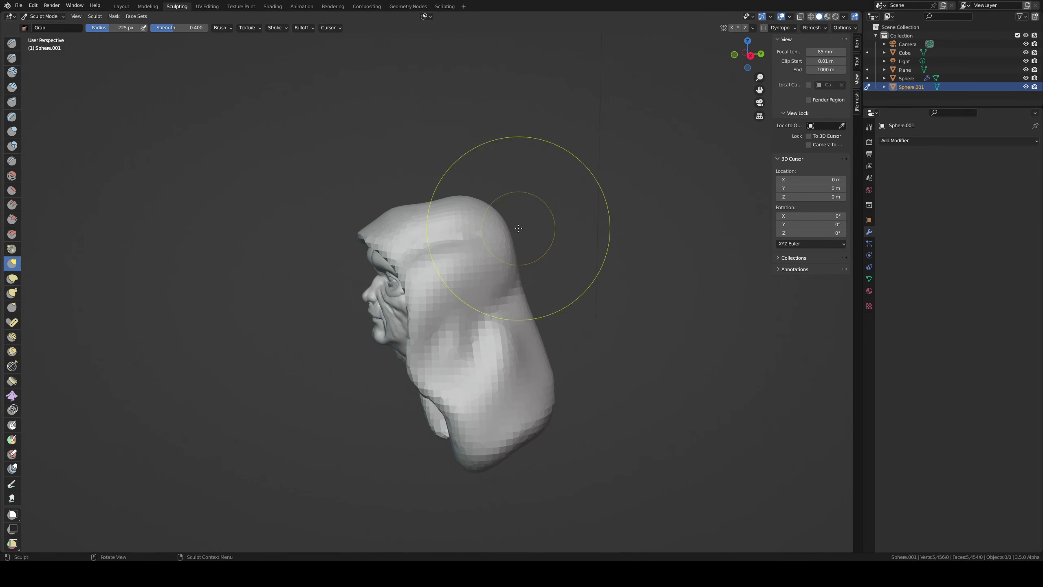
{"action": "left_click", "coordinate": [502, 247]}
{"action": "mouse_move", "coordinate": [512, 281]}
{"action": "middle_mouse_down"}
{"action": "mouse_move", "coordinate": [500, 303]}
{"action": "mouse_move", "coordinate": [559, 256]}
{"action": "mouse_move", "coordinate": [539, 340]}
{"action": "middle_mouse_up"}
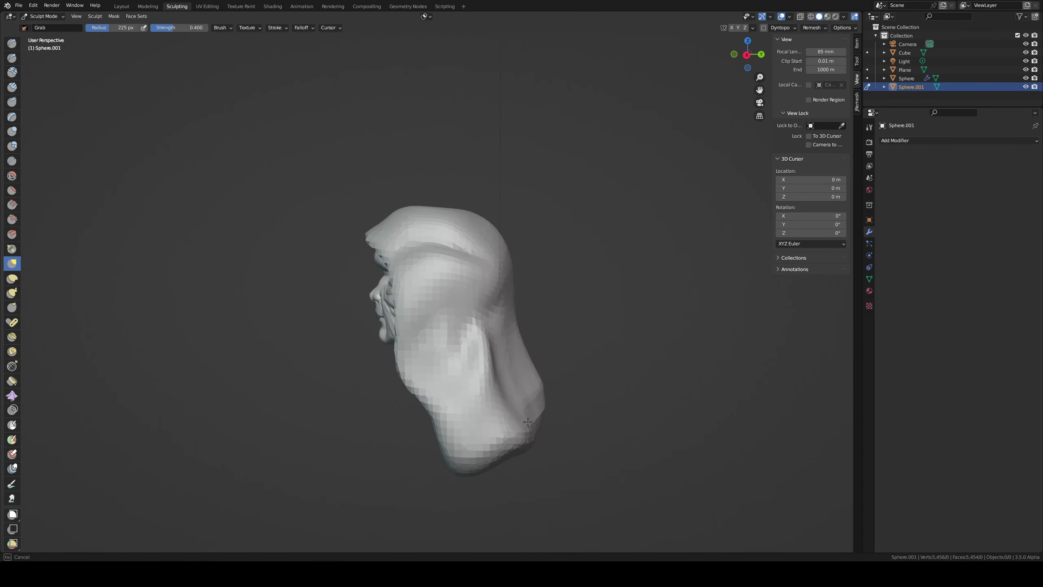
{"action": "mouse_move", "coordinate": [482, 433]}
{"action": "middle_mouse_down"}
{"action": "mouse_move", "coordinate": [577, 365]}
{"action": "mouse_move", "coordinate": [513, 353]}
{"action": "middle_mouse_up"}
{"action": "scroll", "coordinate": [431, 326], "scroll_direction": "up", "scroll_amount": 2}
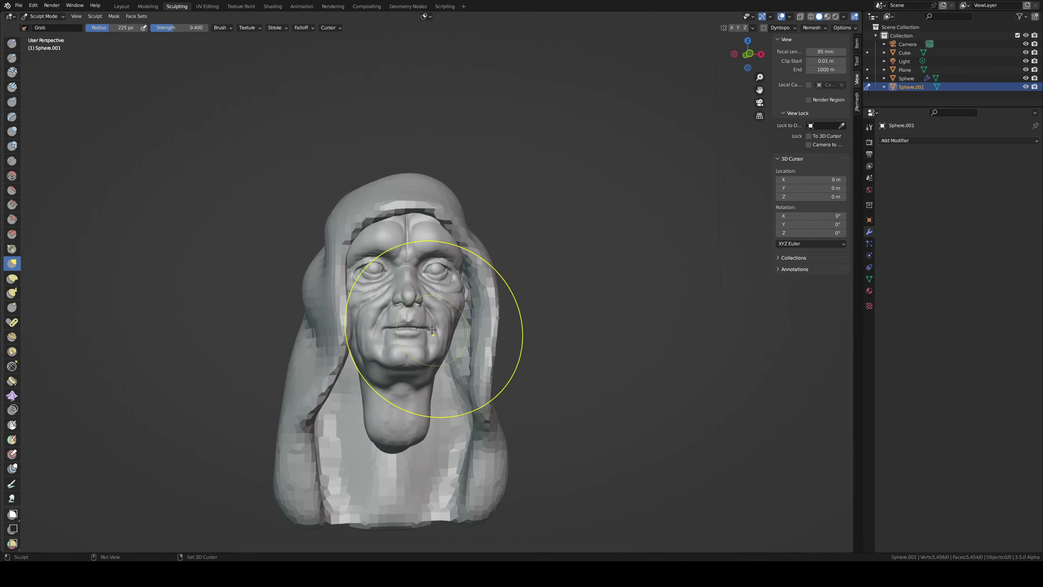
{"action": "scroll", "coordinate": [410, 326], "scroll_direction": "up", "scroll_amount": 1}
{"action": "scroll", "coordinate": [394, 325], "scroll_direction": "up", "scroll_amount": 1}
{"action": "key", "text": "r"}
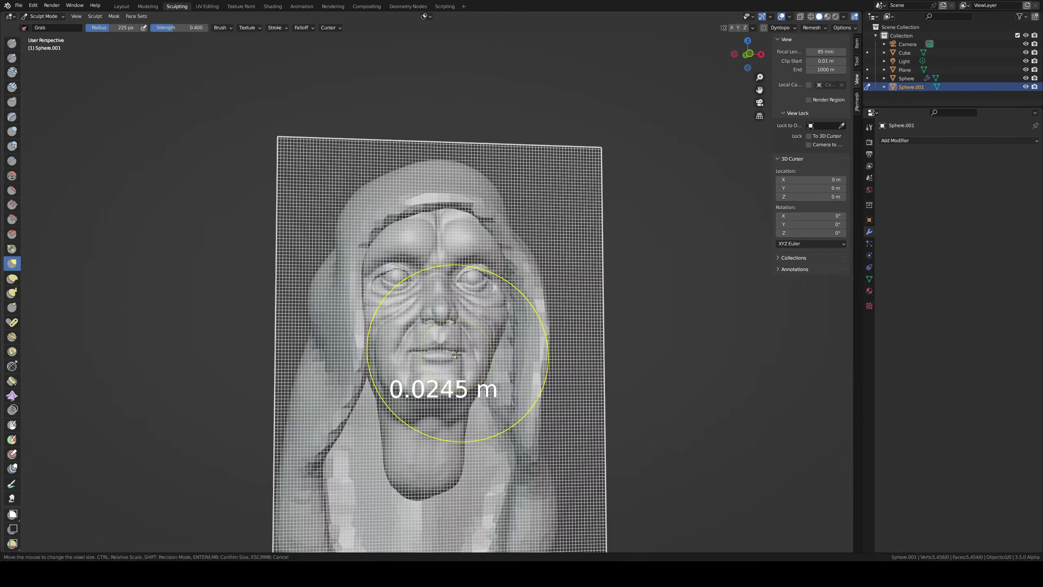
- Remesh the hood at the finer 0.0245 m voxel size and shrink the brush
{"action": "left_click", "coordinate": [513, 363]}
{"action": "key", "text": "ctrl+r"}
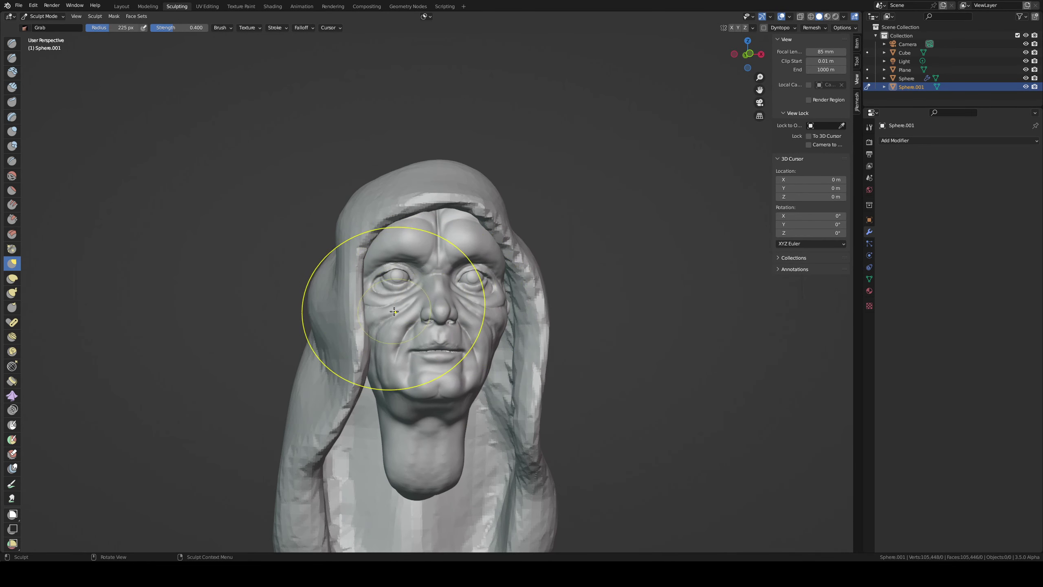
{"action": "key", "text": "f"}
{"action": "left_click", "coordinate": [328, 312]}
{"action": "middle_click_drag", "start_coordinate": [329, 312], "coordinate": [390, 271]}
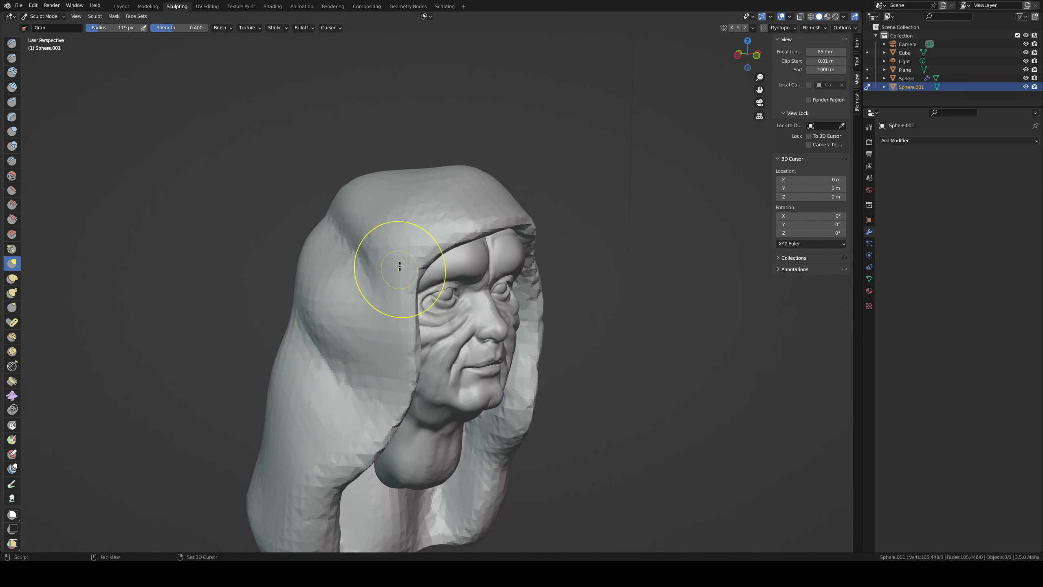
{"action": "scroll", "coordinate": [306, 493], "scroll_direction": "down", "scroll_amount": 2}
{"action": "middle_click_drag", "start_coordinate": [309, 454], "coordinate": [366, 351]}
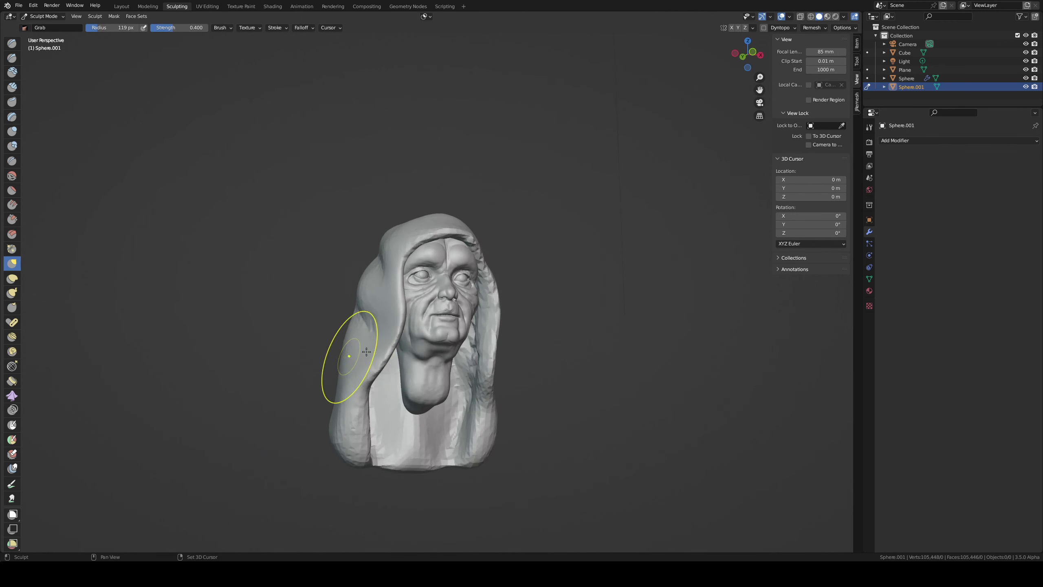
{"action": "middle_click_drag", "start_coordinate": [348, 314], "coordinate": [482, 317]}
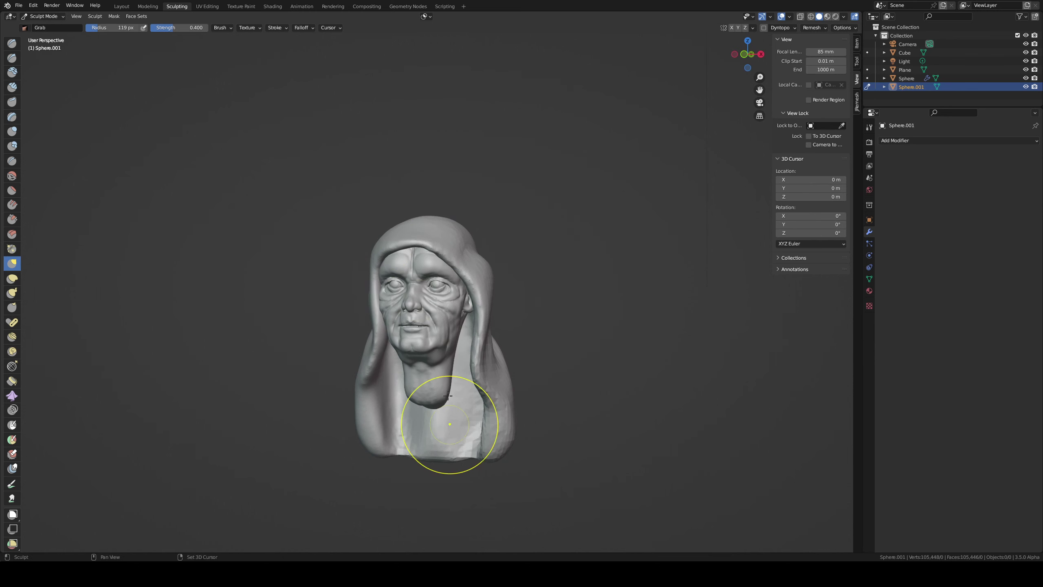
- Pull the hood's right side toward the chin with a 215 px Grab brush, then shrink it
{"action": "mouse_move", "coordinate": [476, 272]}
{"action": "middle_mouse_down"}
{"action": "mouse_move", "coordinate": [476, 257]}
{"action": "mouse_move", "coordinate": [463, 302]}
{"action": "mouse_move", "coordinate": [547, 326]}
{"action": "middle_mouse_up"}
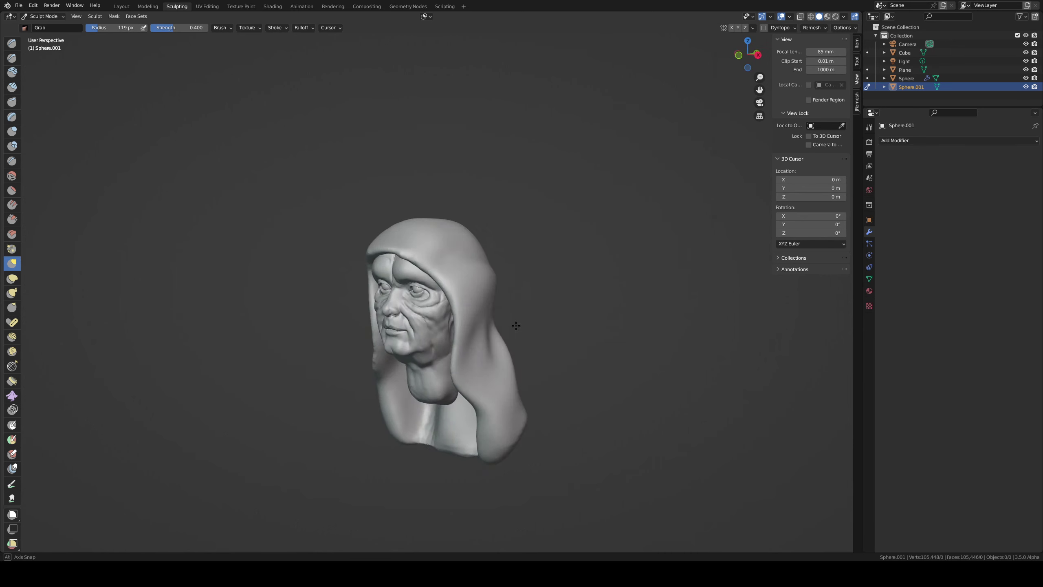
{"action": "key", "text": "f"}
{"action": "left_click", "coordinate": [587, 361]}
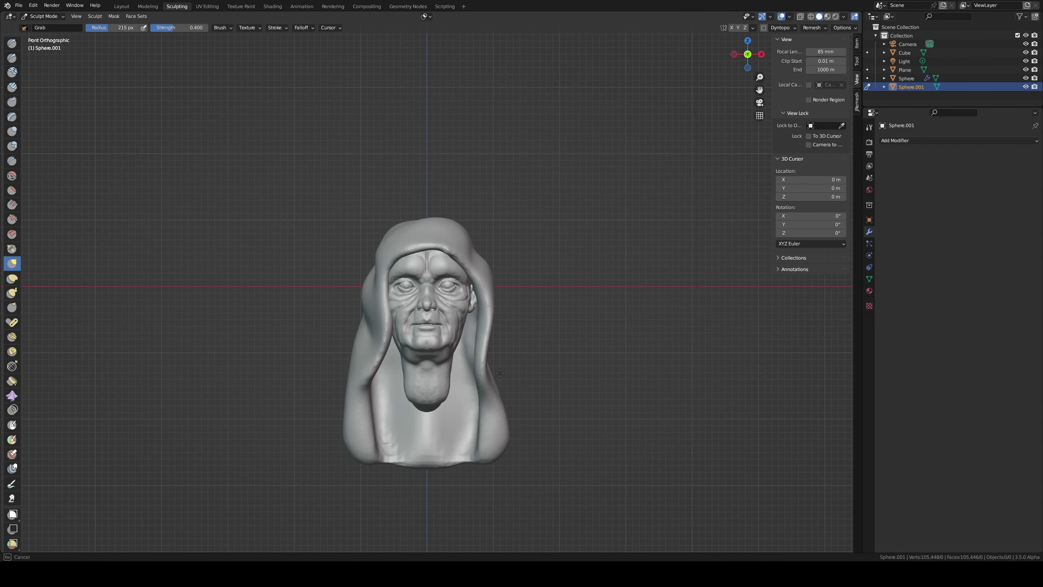
{"action": "left_click_drag", "start_coordinate": [489, 341], "coordinate": [464, 374]}
{"action": "mouse_move", "coordinate": [395, 325]}
{"action": "middle_mouse_down"}
{"action": "mouse_move", "coordinate": [440, 316]}
{"action": "mouse_move", "coordinate": [438, 326]}
{"action": "middle_mouse_up"}
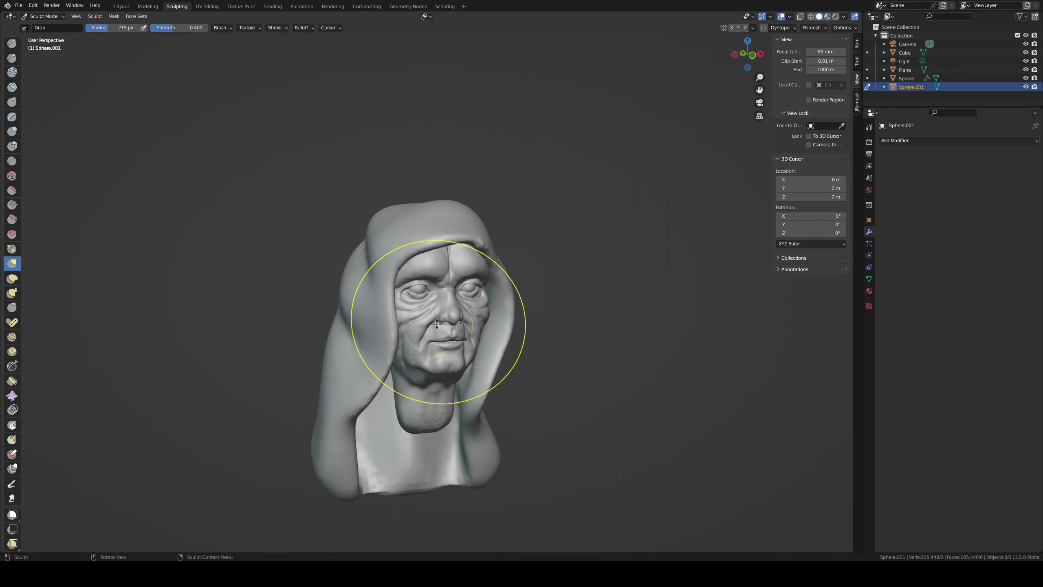
{"action": "middle_click_drag", "start_coordinate": [361, 325], "coordinate": [303, 312]}
{"action": "key", "text": "f"}
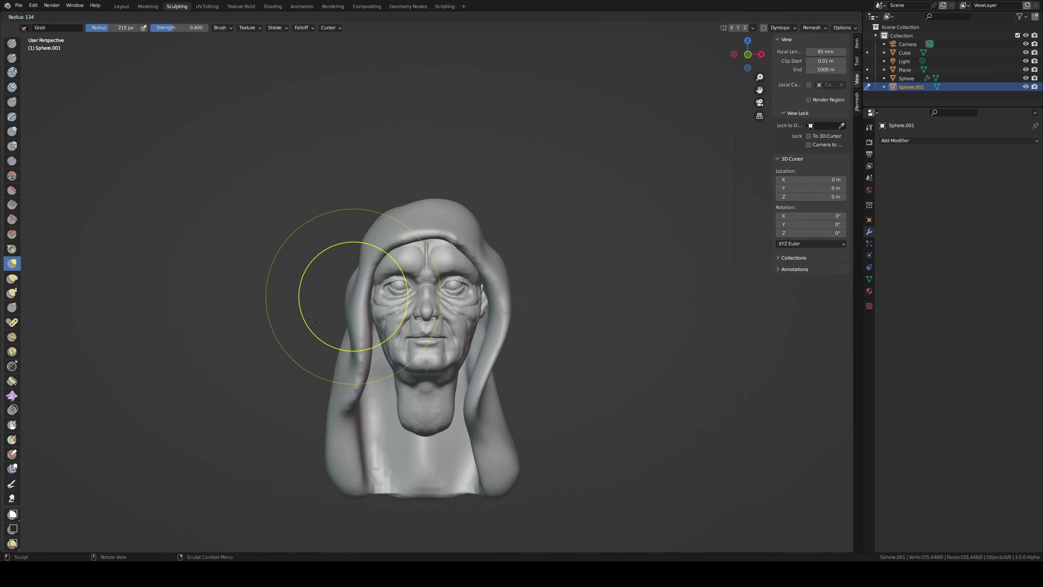
{"action": "left_click", "coordinate": [369, 312]}
- Pinch the left and right hood fold creases sharper and save untitled.blend
{"action": "key", "text": "p"}
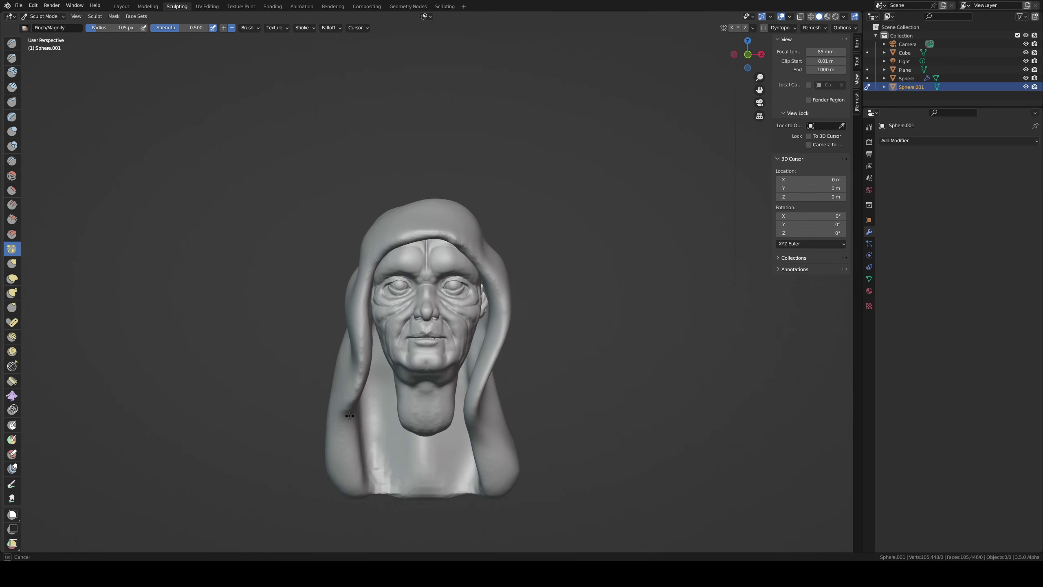
{"action": "left_click_drag", "start_coordinate": [350, 414], "coordinate": [363, 346]}
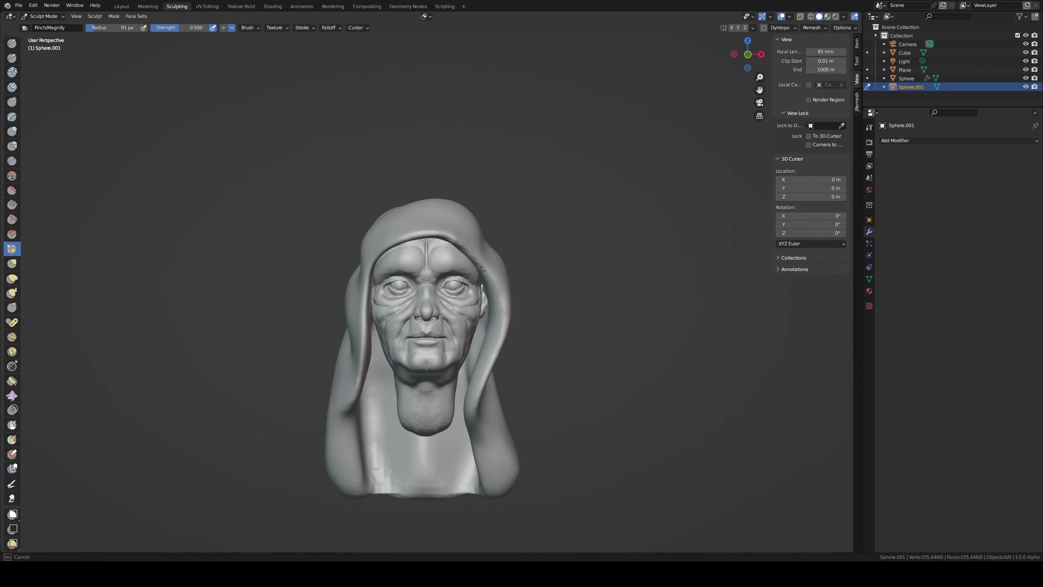
{"action": "left_click_drag", "start_coordinate": [498, 307], "coordinate": [474, 390]}
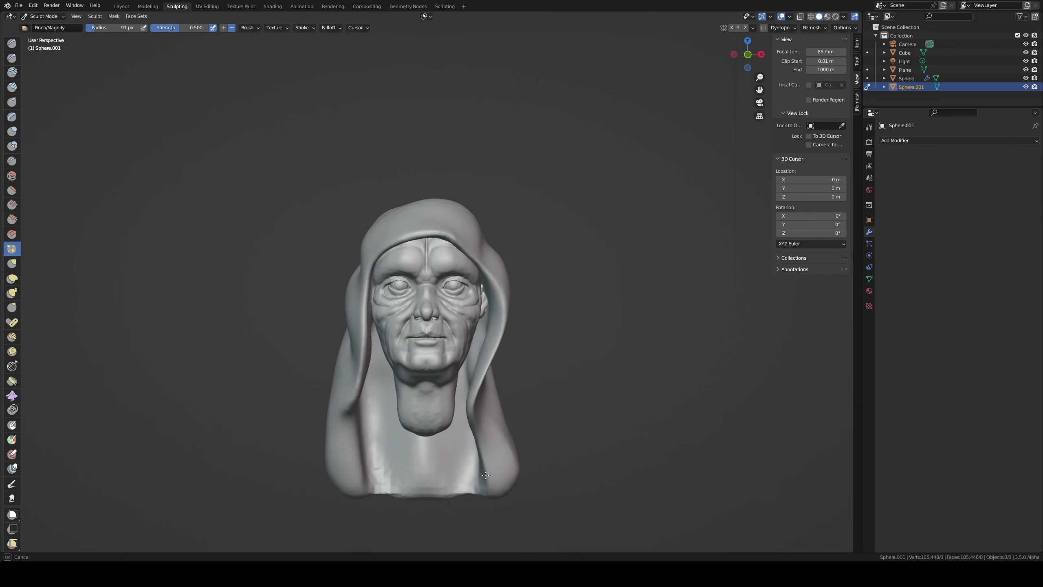
{"action": "middle_click_drag", "start_coordinate": [478, 416], "coordinate": [465, 438]}
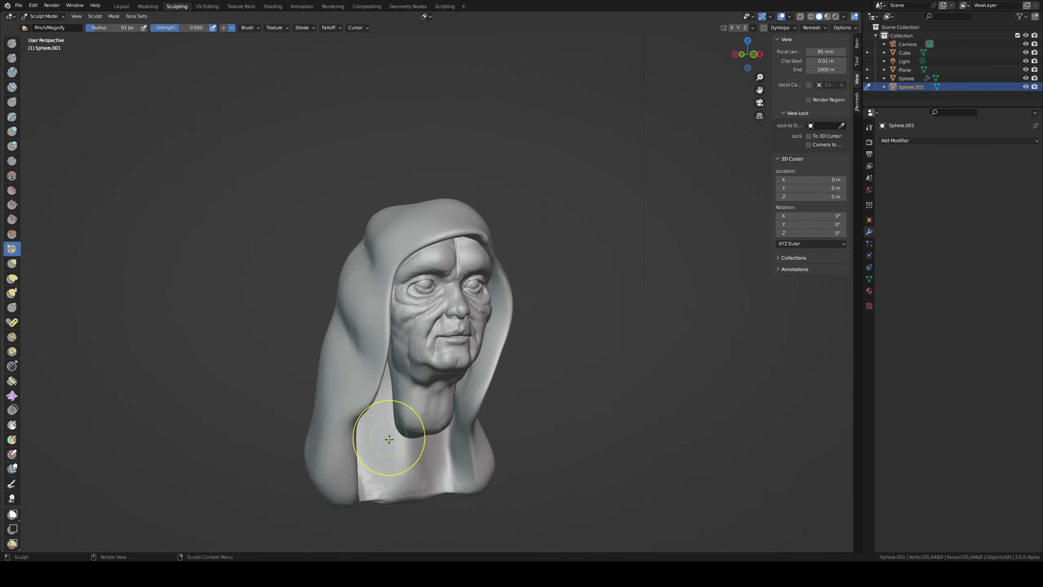
{"action": "mouse_move", "coordinate": [347, 432]}
{"action": "middle_mouse_down"}
{"action": "mouse_move", "coordinate": [375, 345]}
{"action": "mouse_move", "coordinate": [418, 378]}
{"action": "middle_mouse_up"}
{"action": "scroll", "coordinate": [375, 345], "scroll_direction": "up", "scroll_amount": 2}
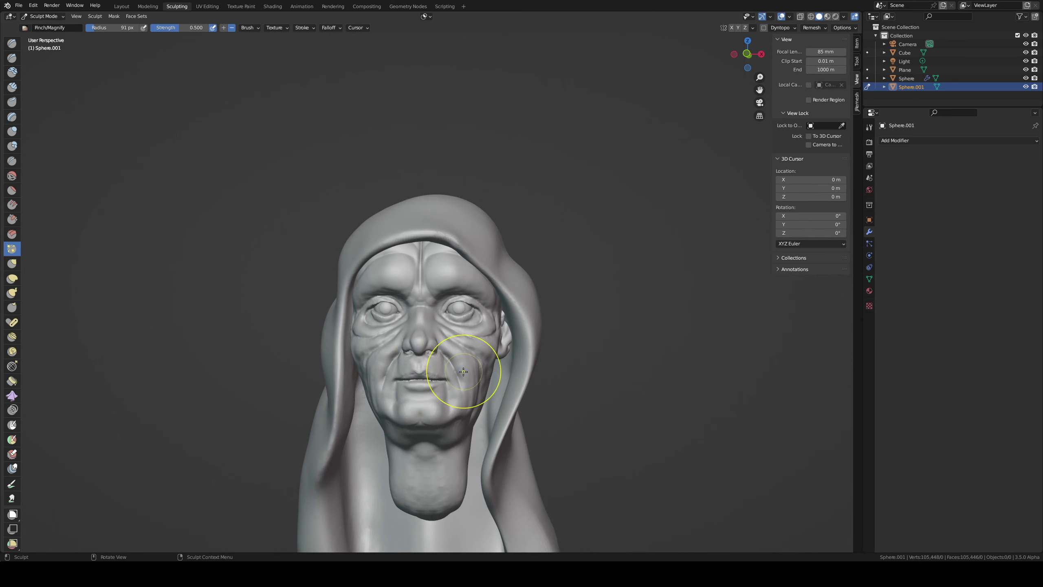
{"action": "key", "text": "ctrl+s"}
- Switch sculpting to the Cube neck block and grab its chin area with a 177 px Grab brush
{"action": "middle_click_drag", "start_coordinate": [442, 442], "coordinate": [396, 424]}
{"action": "key", "text": "g"}
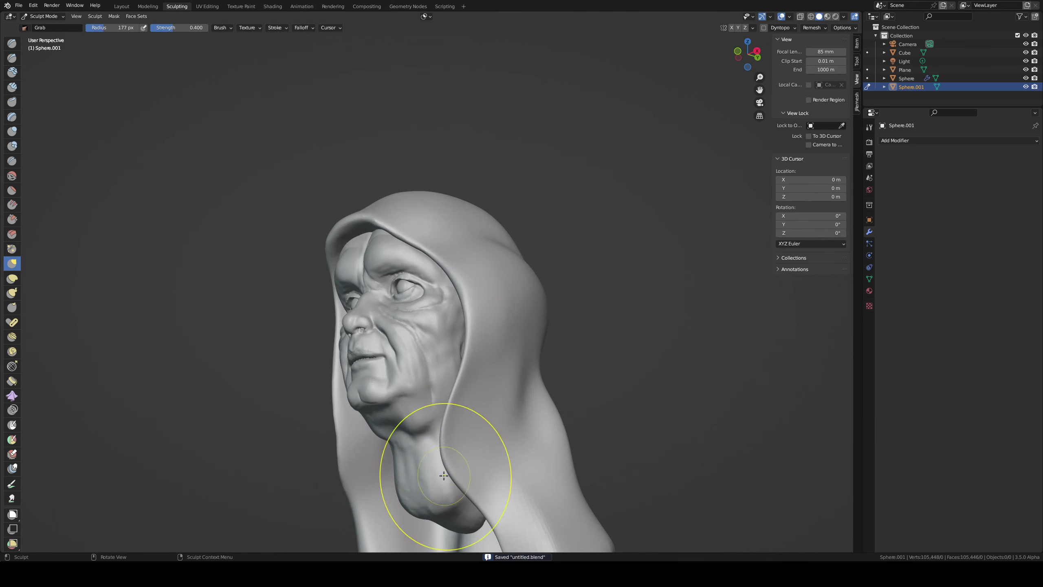
{"action": "key", "text": "alt+q"}
{"action": "left_click", "coordinate": [419, 463]}
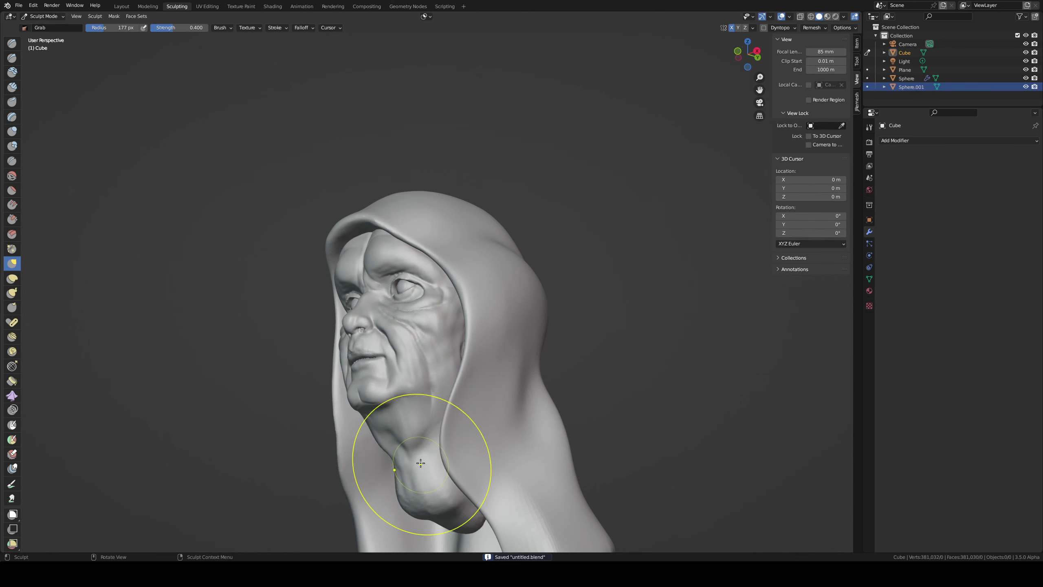
{"action": "left_click_drag", "start_coordinate": [426, 460], "coordinate": [438, 477]}
{"action": "middle_click_drag", "start_coordinate": [438, 477], "coordinate": [503, 512]}
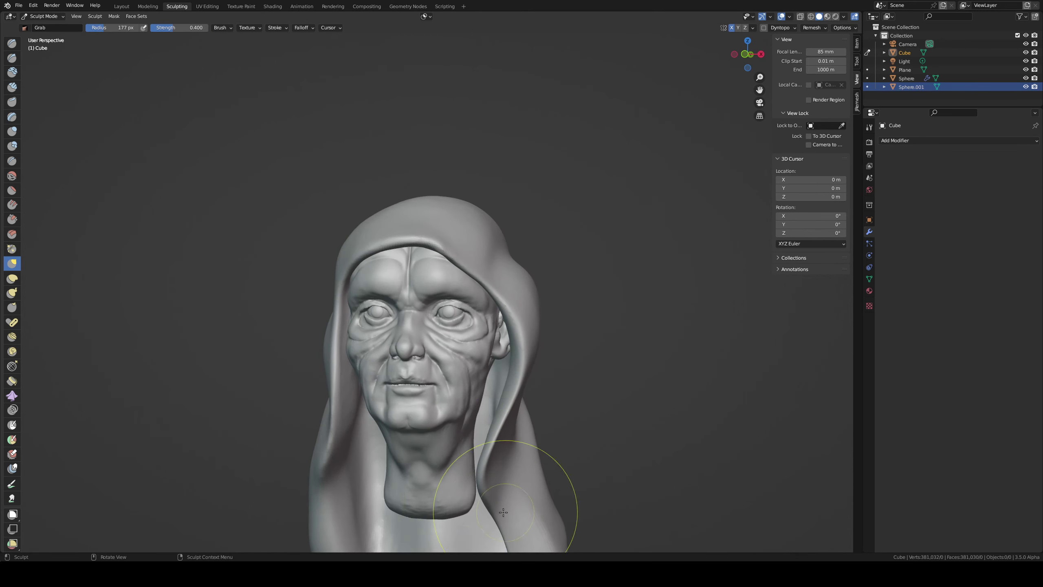
- Grab the neck block's base outward into a broad collar beside the hood
{"action": "left_click_drag", "start_coordinate": [501, 500], "coordinate": [493, 490]}
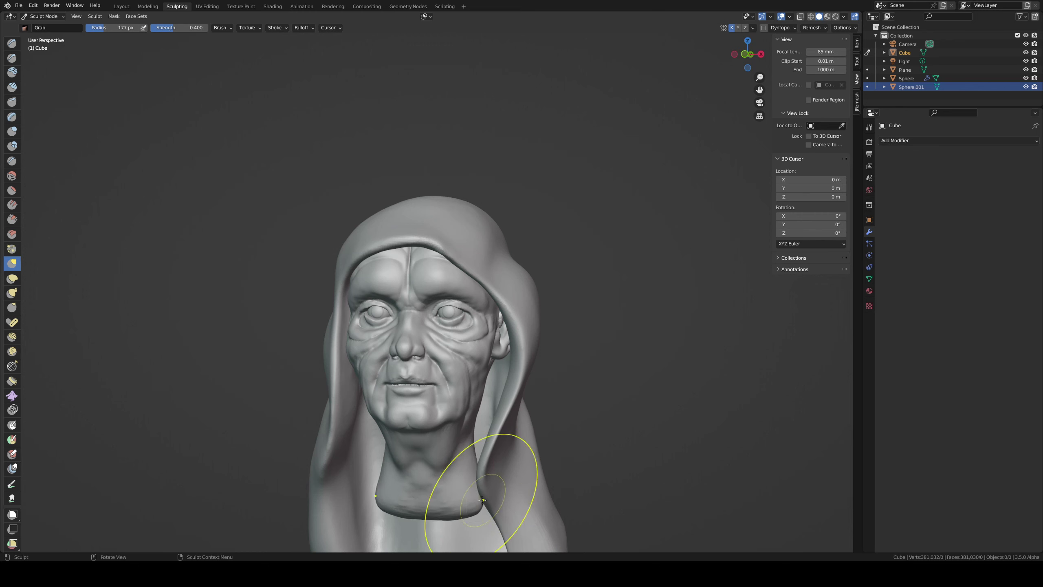
{"action": "mouse_move", "coordinate": [615, 440]}
{"action": "middle_mouse_down"}
{"action": "mouse_move", "coordinate": [514, 488]}
{"action": "mouse_move", "coordinate": [514, 500]}
{"action": "middle_mouse_up"}
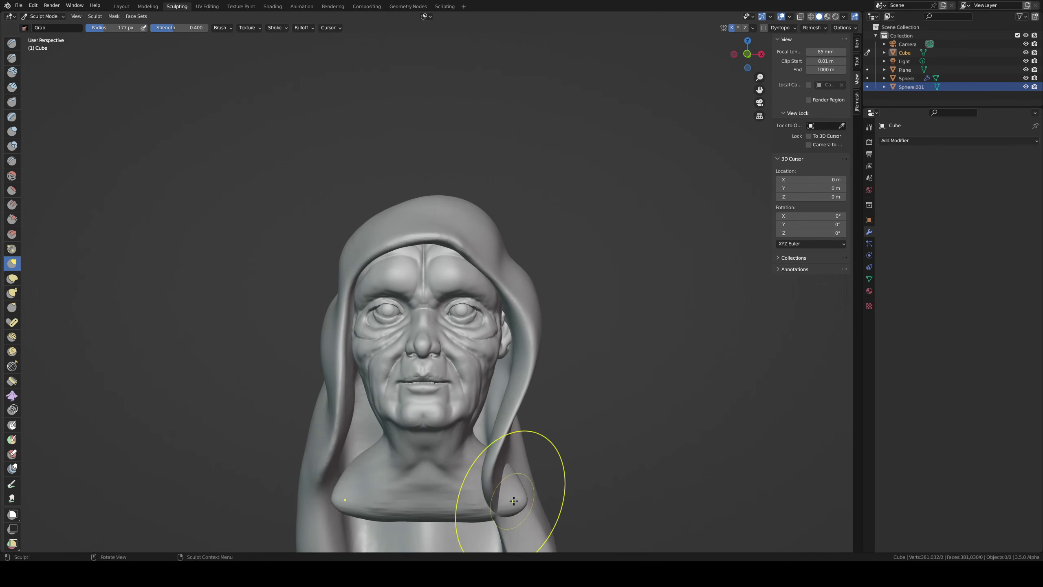
{"action": "left_click_drag", "start_coordinate": [513, 500], "coordinate": [490, 479]}
{"action": "mouse_move", "coordinate": [521, 455]}
{"action": "middle_mouse_down"}
{"action": "mouse_move", "coordinate": [471, 445]}
{"action": "mouse_move", "coordinate": [401, 451]}
{"action": "middle_mouse_up"}
{"action": "key", "text": "f"}
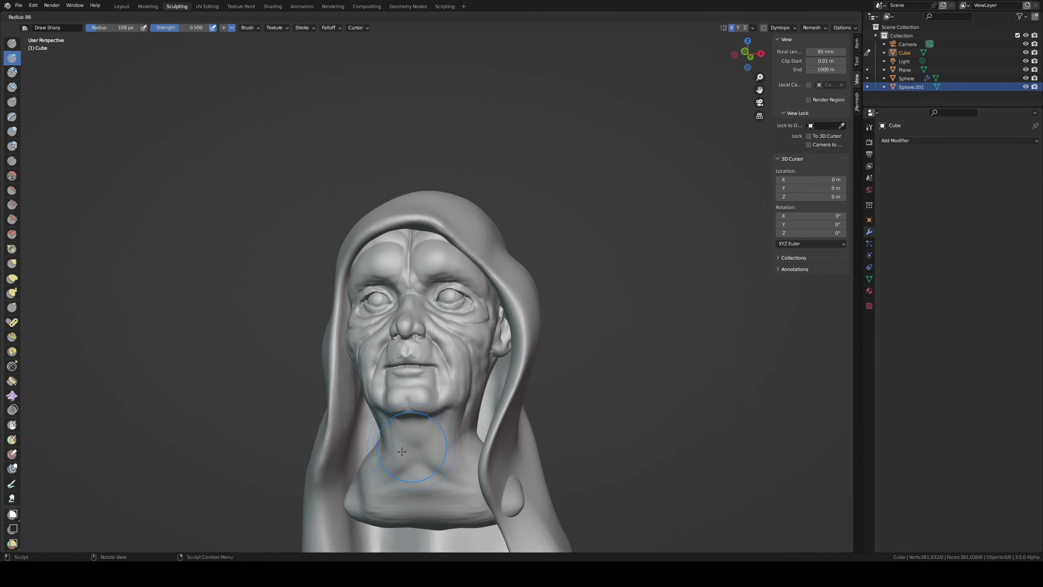
{"action": "left_click", "coordinate": [399, 426]}
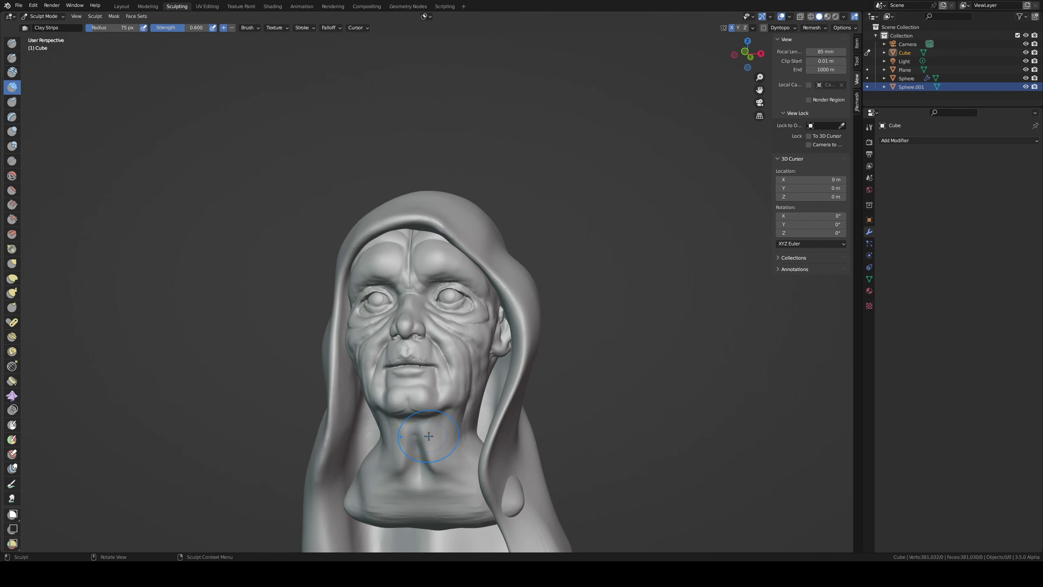
{"action": "middle_click_drag", "start_coordinate": [466, 476], "coordinate": [460, 435]}
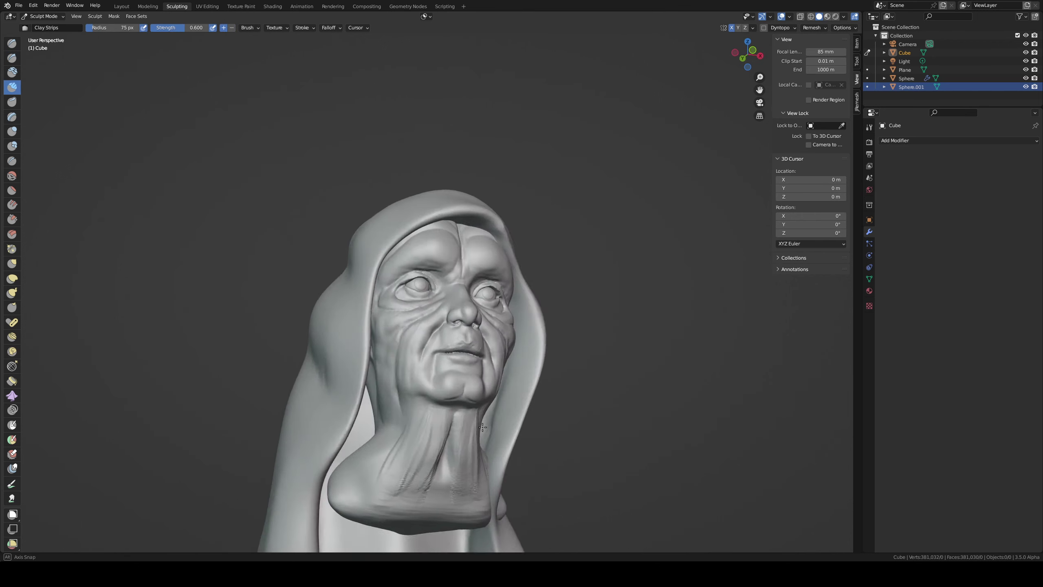
- Undo twice to compare the narrower neck, then redo to restore the wide wrinkled collar
{"action": "key", "text": "g"}
{"action": "mouse_move", "coordinate": [423, 465]}
{"action": "middle_mouse_down"}
{"action": "mouse_move", "coordinate": [475, 476]}
{"action": "mouse_move", "coordinate": [312, 459]}
{"action": "middle_mouse_up"}
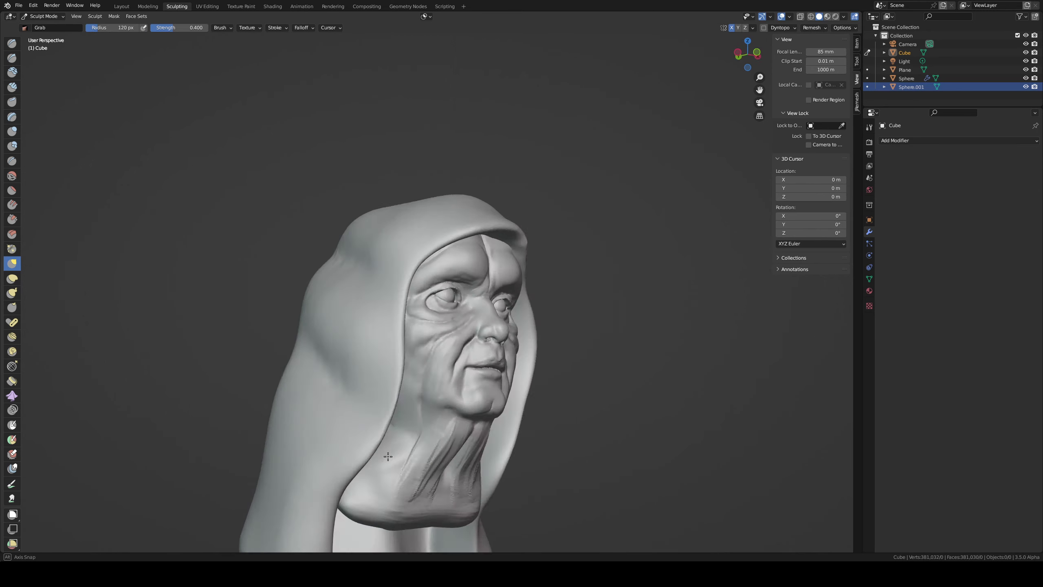
{"action": "mouse_move", "coordinate": [405, 455]}
{"action": "middle_mouse_down"}
{"action": "mouse_move", "coordinate": [461, 448]}
{"action": "mouse_move", "coordinate": [485, 415]}
{"action": "mouse_move", "coordinate": [529, 396]}
{"action": "middle_mouse_up"}
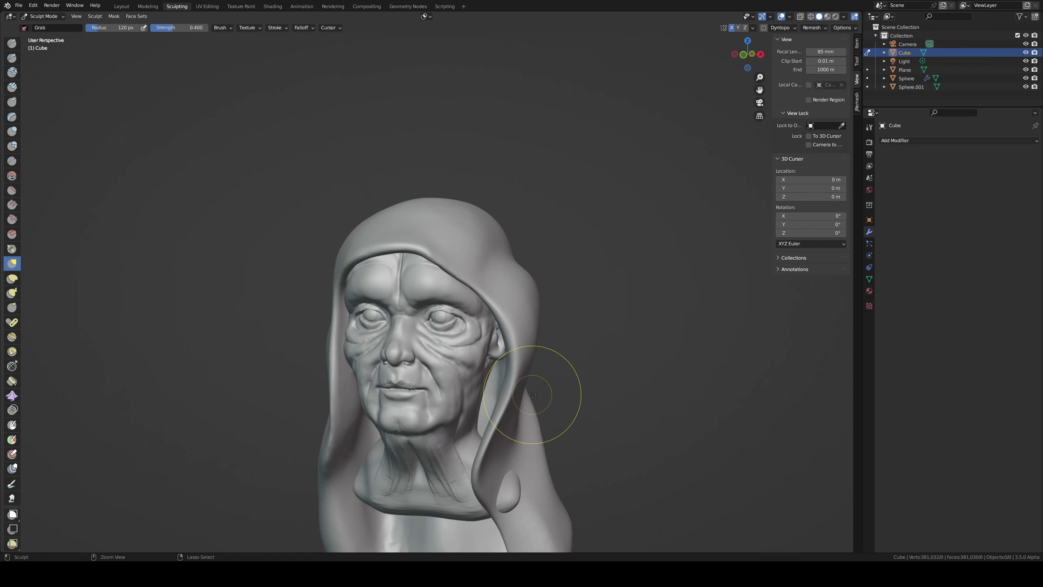
{"action": "key", "text": "ctrl+z"}
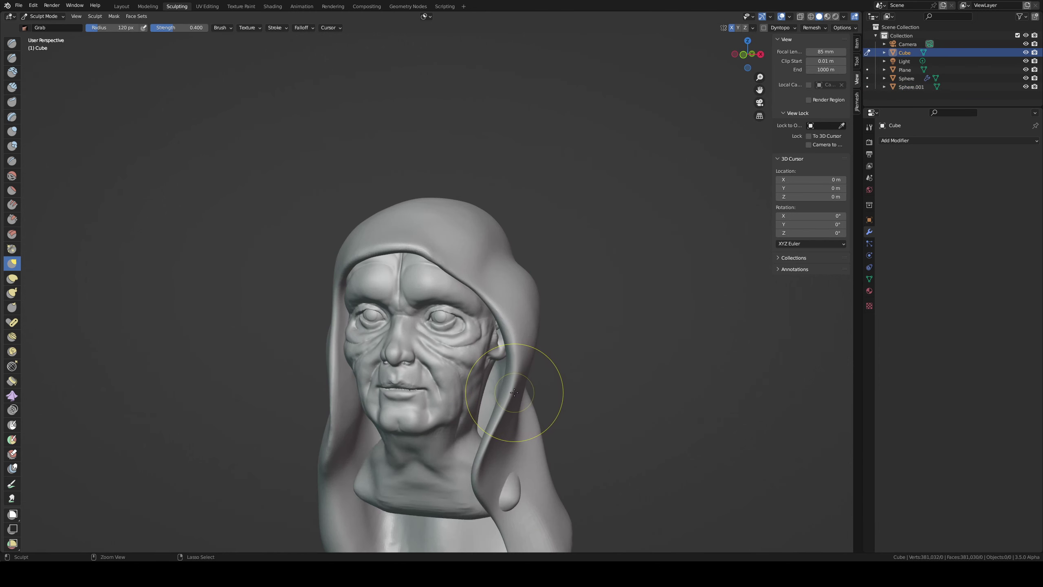
{"action": "key", "text": "ctrl+z"}
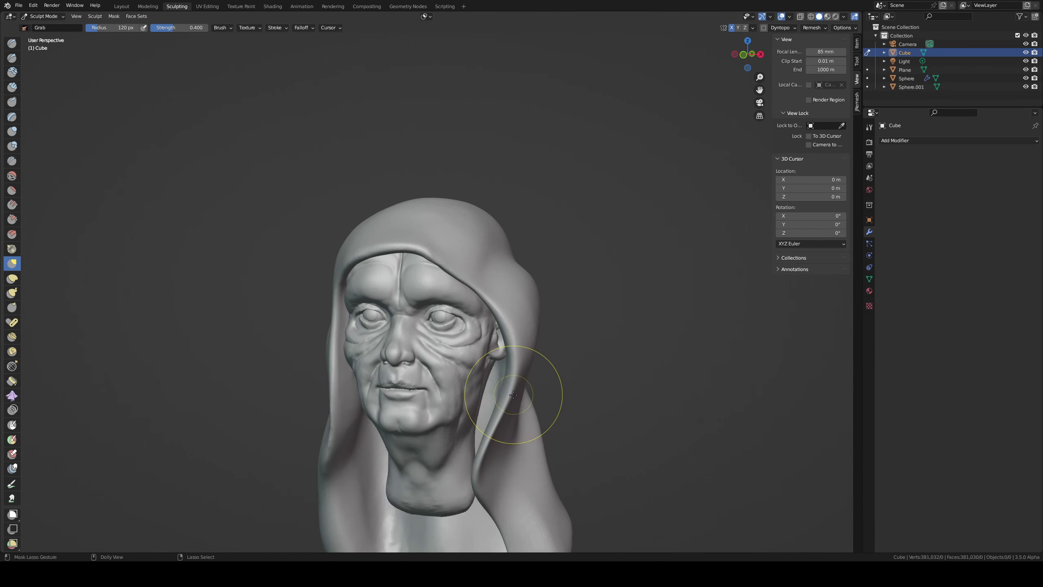
{"action": "key", "text": "ctrl+shift+z"}
{"action": "key", "text": "ctrl+shift+z"}
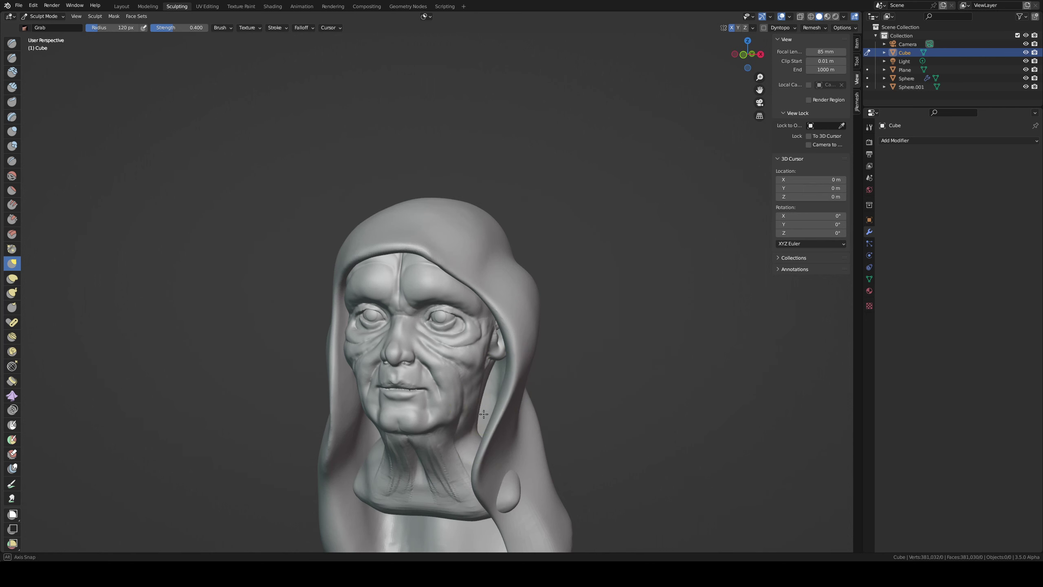
{"action": "middle_click_drag", "start_coordinate": [484, 413], "coordinate": [462, 452]}
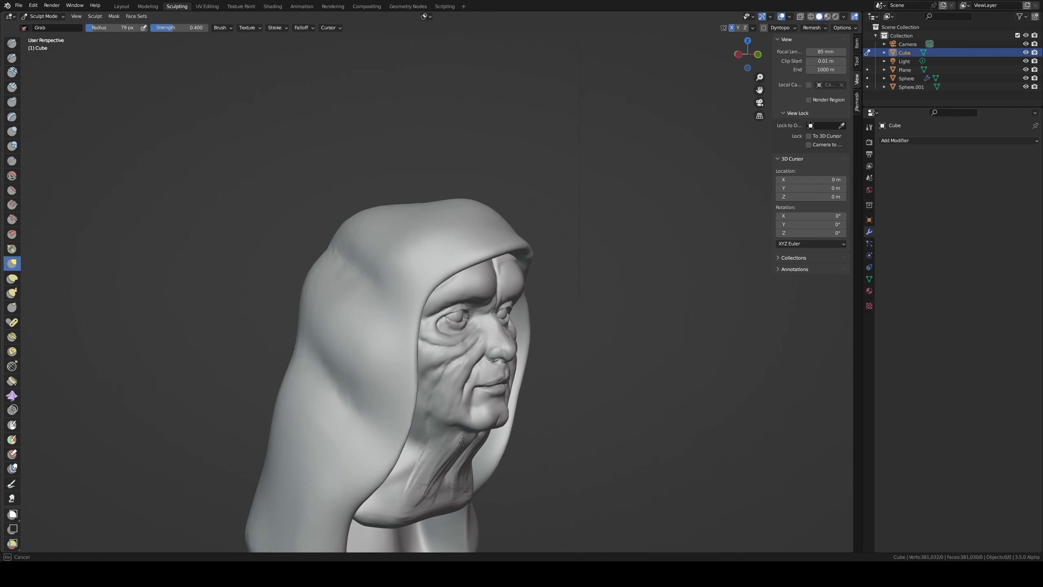
{"action": "middle_click_drag", "start_coordinate": [456, 438], "coordinate": [438, 436]}
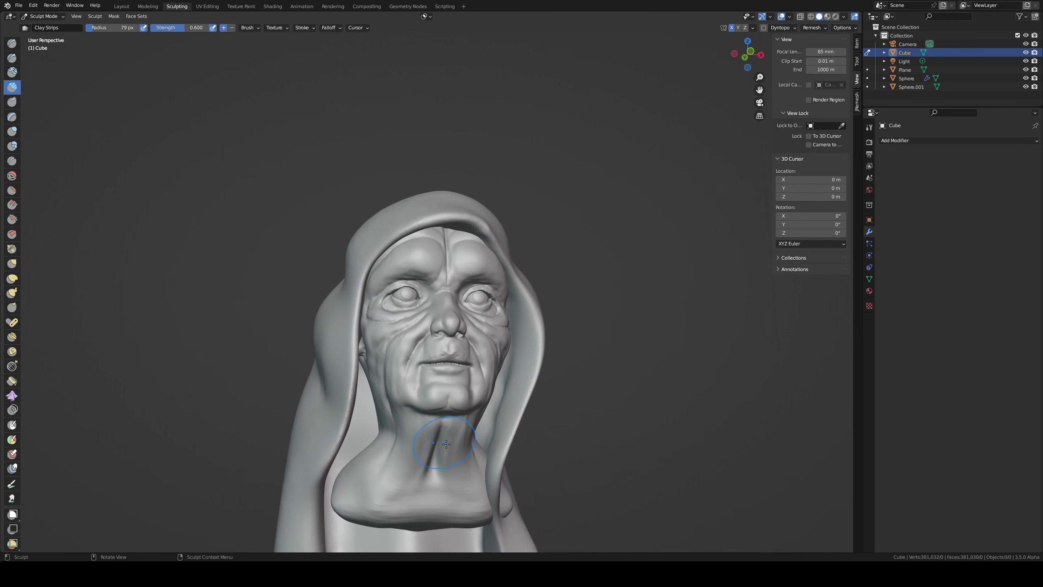
- Work the neck with Clay Strips, then return sculpting to the hood with Draw Sharp
{"action": "key", "text": "c"}
{"action": "left_click", "coordinate": [433, 467]}
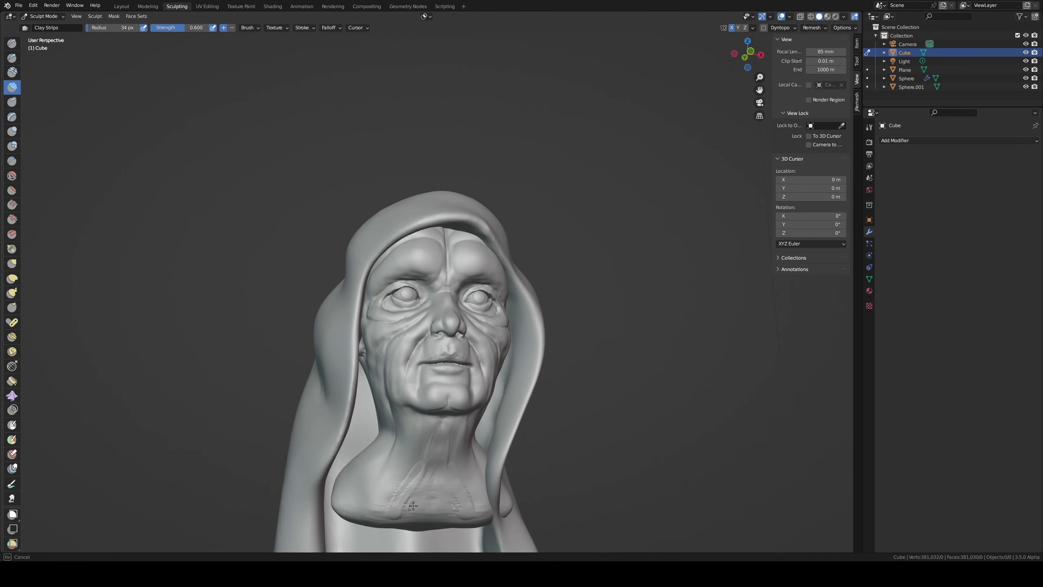
{"action": "middle_click_drag", "start_coordinate": [400, 419], "coordinate": [437, 406]}
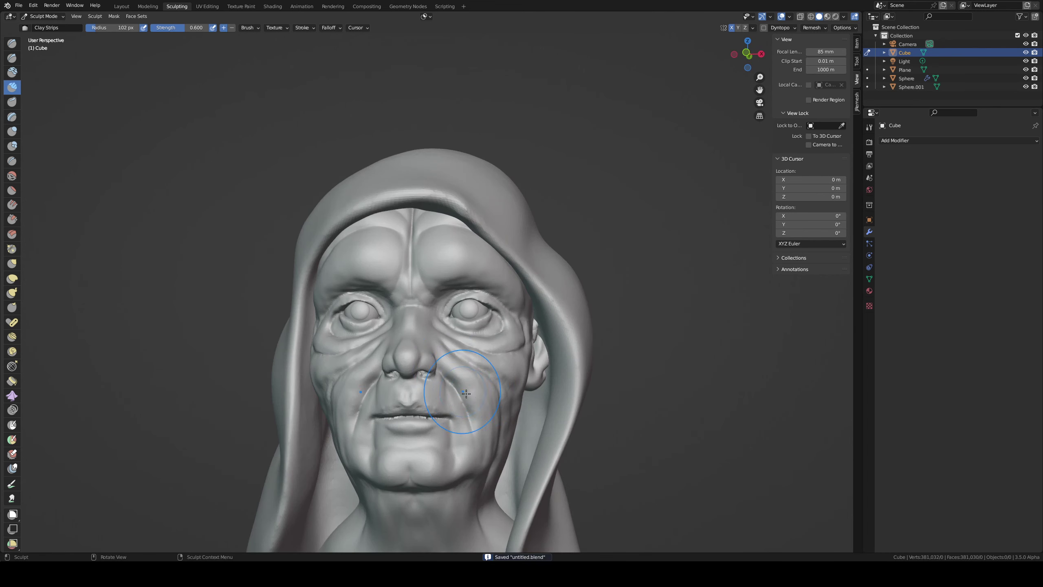
{"action": "mouse_move", "coordinate": [447, 420]}
{"action": "middle_mouse_down", "text": "ctrl"}
{"action": "mouse_move", "coordinate": [460, 386]}
{"action": "mouse_move", "coordinate": [524, 327]}
{"action": "middle_mouse_up", "text": "ctrl"}
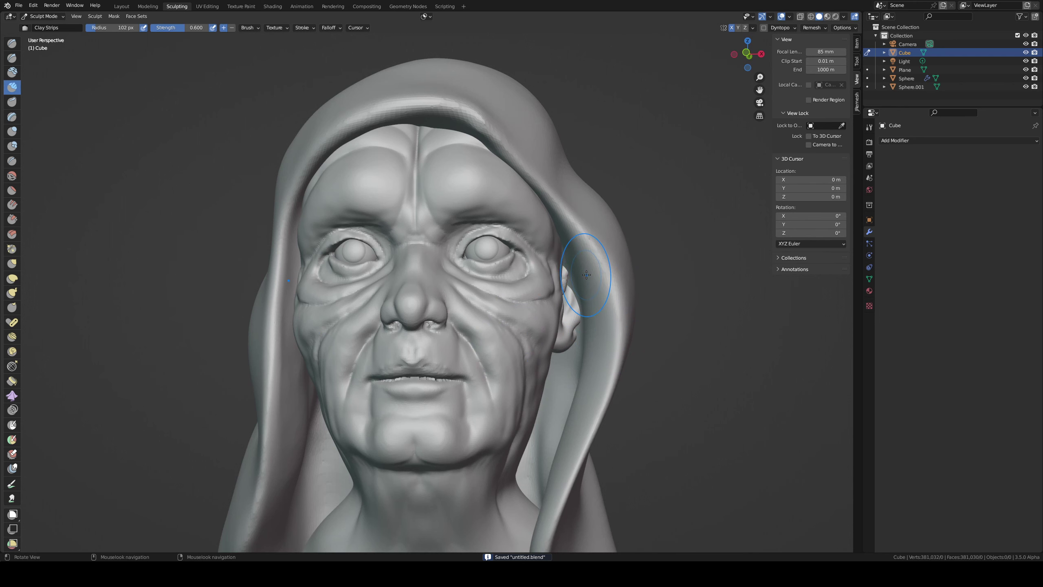
{"action": "key", "text": "alt+q"}
{"action": "middle_click_drag", "start_coordinate": [586, 275], "coordinate": [600, 246]}
{"action": "key", "text": "shift+x"}
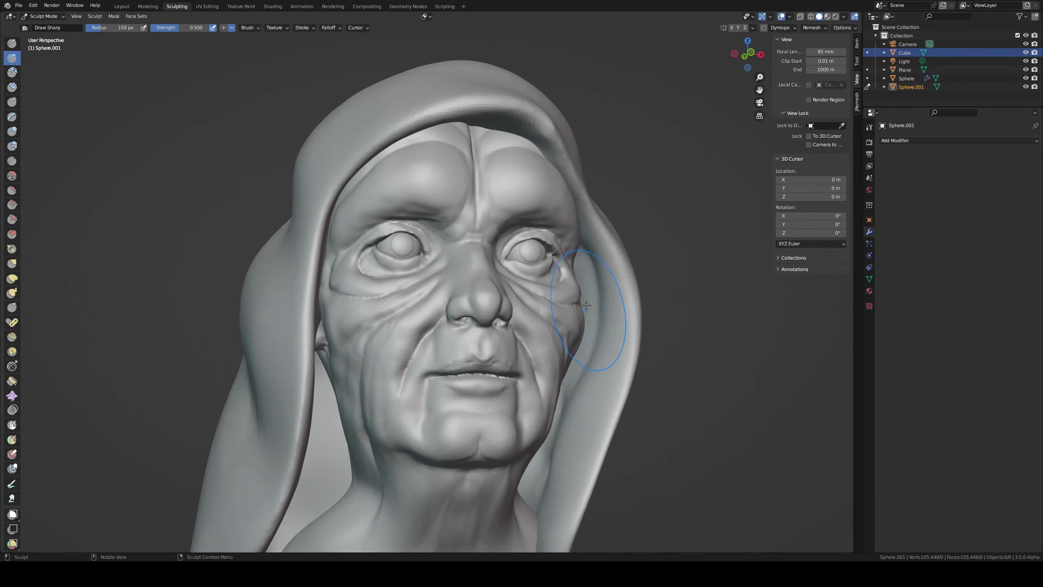
- Inspect the bust from several angles, return to a frontal face view, and pick the Grab brush
{"action": "scroll", "coordinate": [530, 440], "scroll_direction": "down", "scroll_amount": 3}
{"action": "mouse_move", "coordinate": [526, 440]}
{"action": "middle_mouse_down"}
{"action": "mouse_move", "coordinate": [517, 430]}
{"action": "mouse_move", "coordinate": [534, 440]}
{"action": "middle_mouse_up"}
{"action": "left_click_drag", "start_coordinate": [533, 440], "coordinate": [528, 294]}
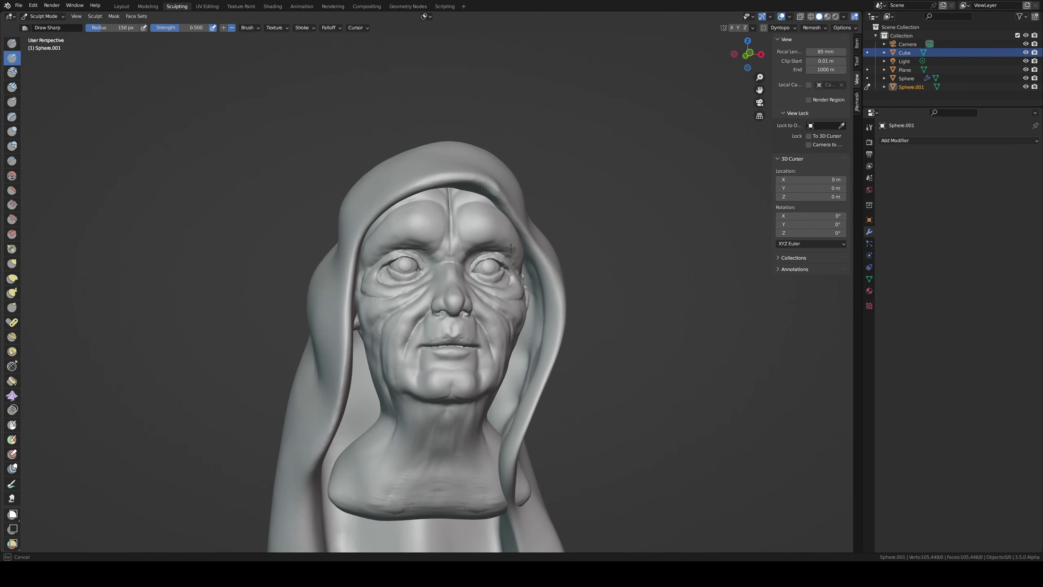
{"action": "middle_click_drag", "start_coordinate": [539, 245], "coordinate": [535, 221]}
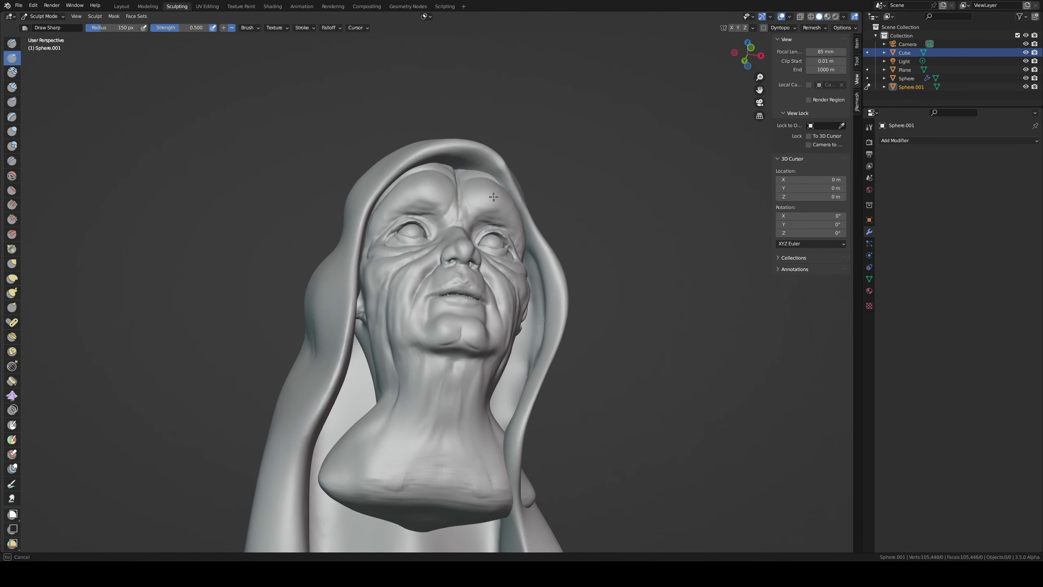
{"action": "middle_click_drag", "start_coordinate": [423, 142], "coordinate": [361, 165]}
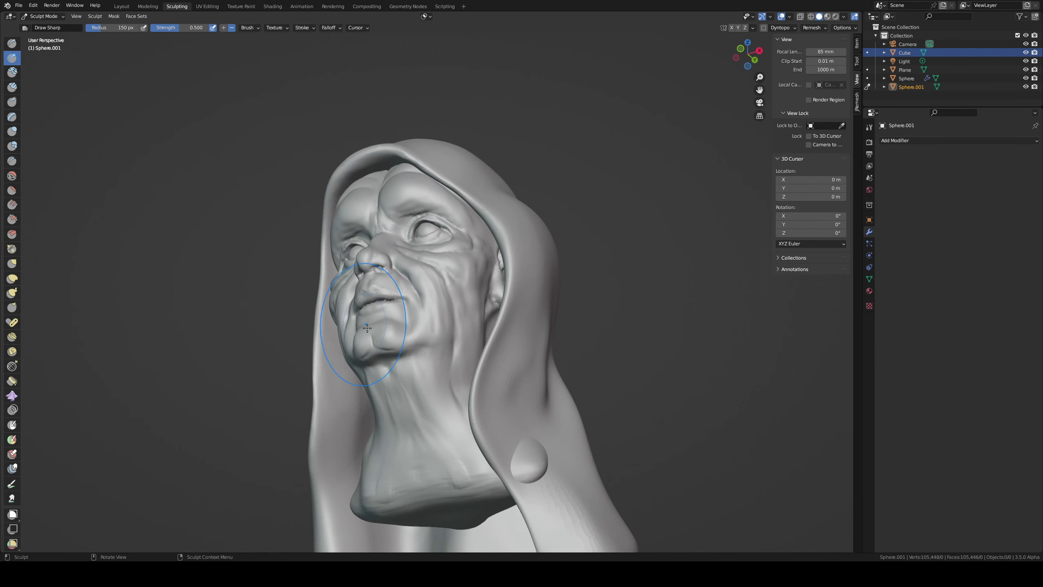
{"action": "middle_click_drag", "start_coordinate": [341, 325], "coordinate": [371, 327]}
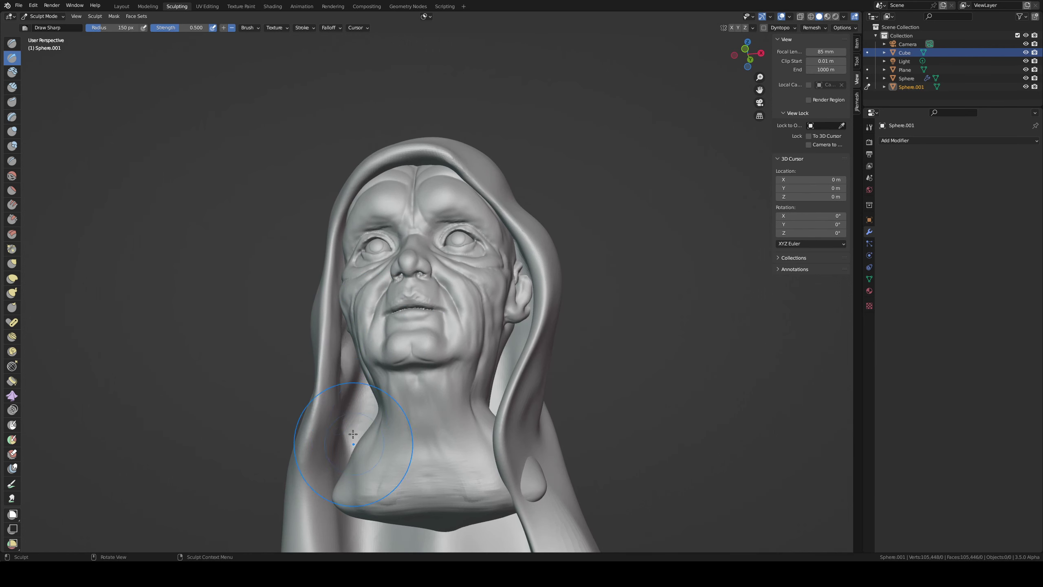
{"action": "middle_click_drag", "start_coordinate": [353, 434], "coordinate": [348, 327], "text": "shift"}
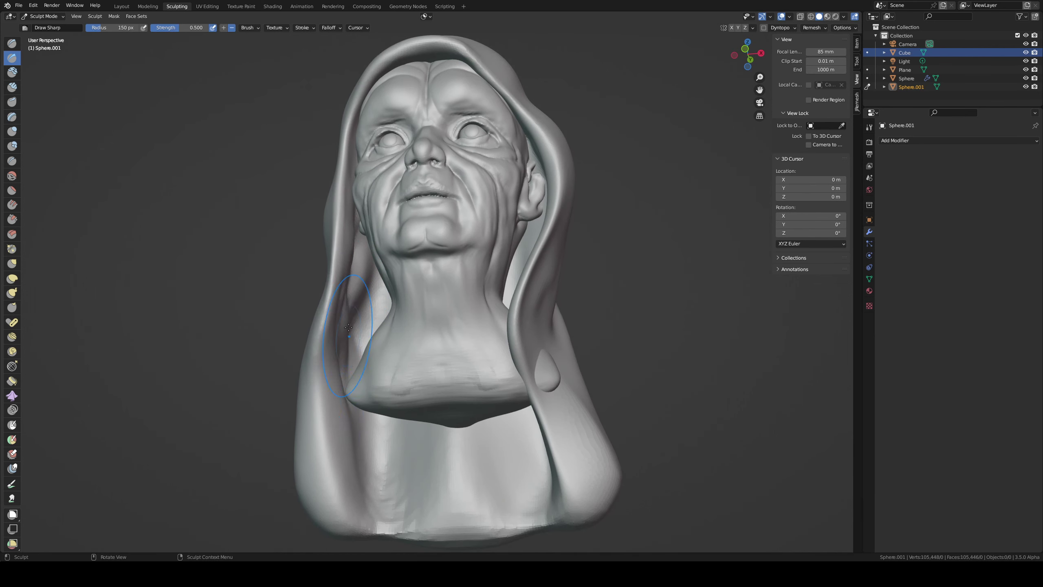
{"action": "middle_click_drag", "start_coordinate": [372, 400], "coordinate": [511, 415]}
{"action": "key", "text": "g"}
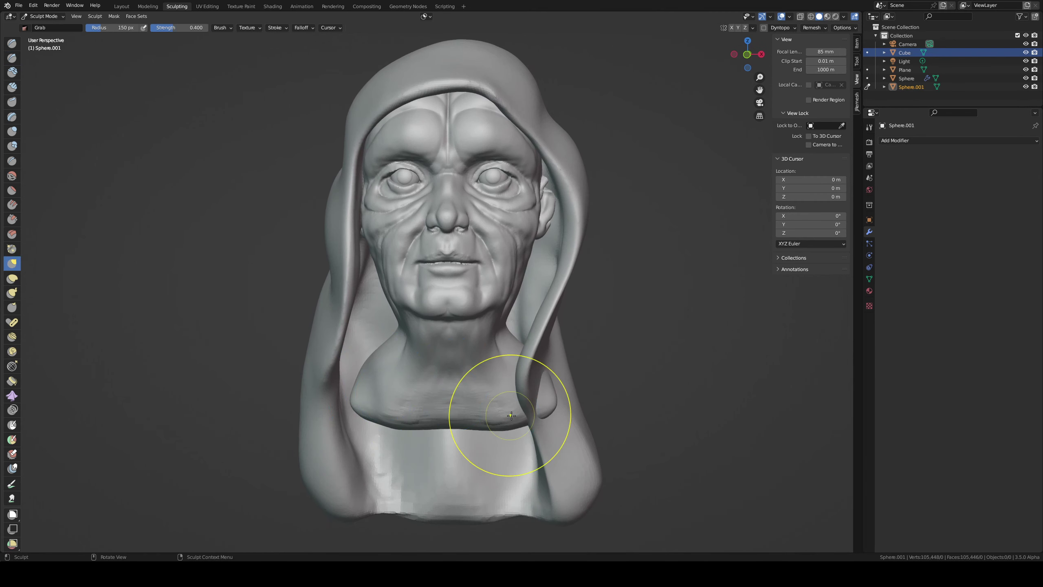
- Enlarge the Grab brush radius in stages to 258 px
{"action": "middle_click_drag", "start_coordinate": [507, 327], "coordinate": [516, 269]}
{"action": "scroll", "coordinate": [515, 269], "scroll_direction": "up", "scroll_amount": 1}
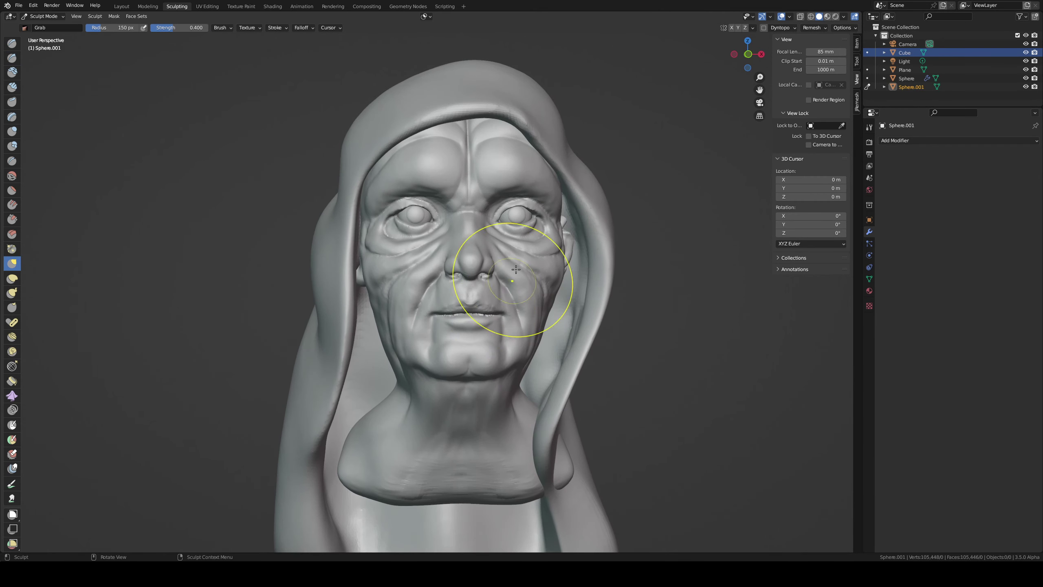
{"action": "key", "text": "f"}
{"action": "left_click", "coordinate": [547, 137]}
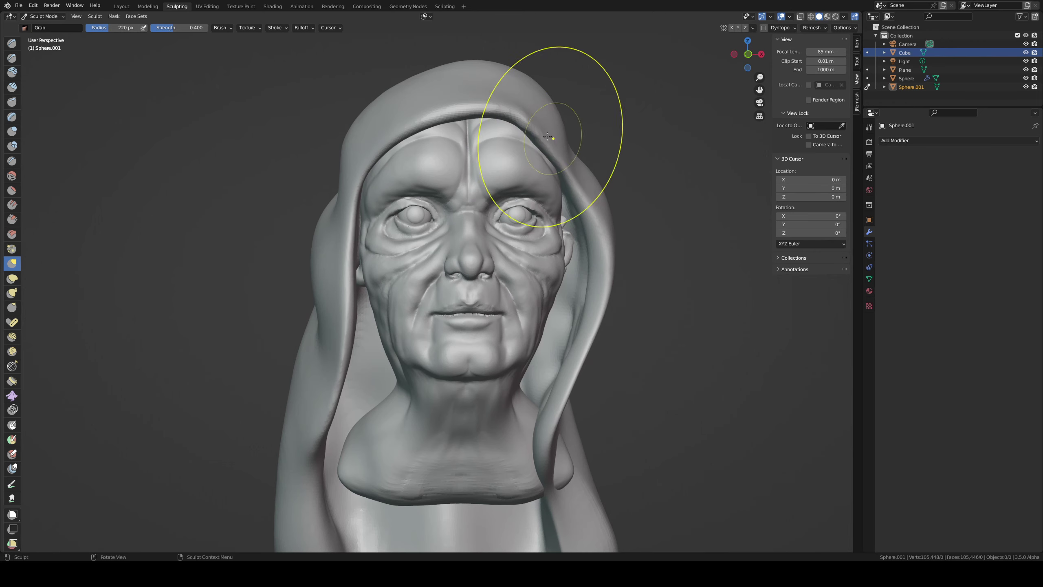
{"action": "mouse_move", "coordinate": [482, 81]}
{"action": "middle_mouse_down"}
{"action": "mouse_move", "coordinate": [541, 94]}
{"action": "mouse_move", "coordinate": [510, 88]}
{"action": "middle_mouse_up"}
{"action": "key", "text": "f"}
{"action": "left_click", "coordinate": [533, 75]}
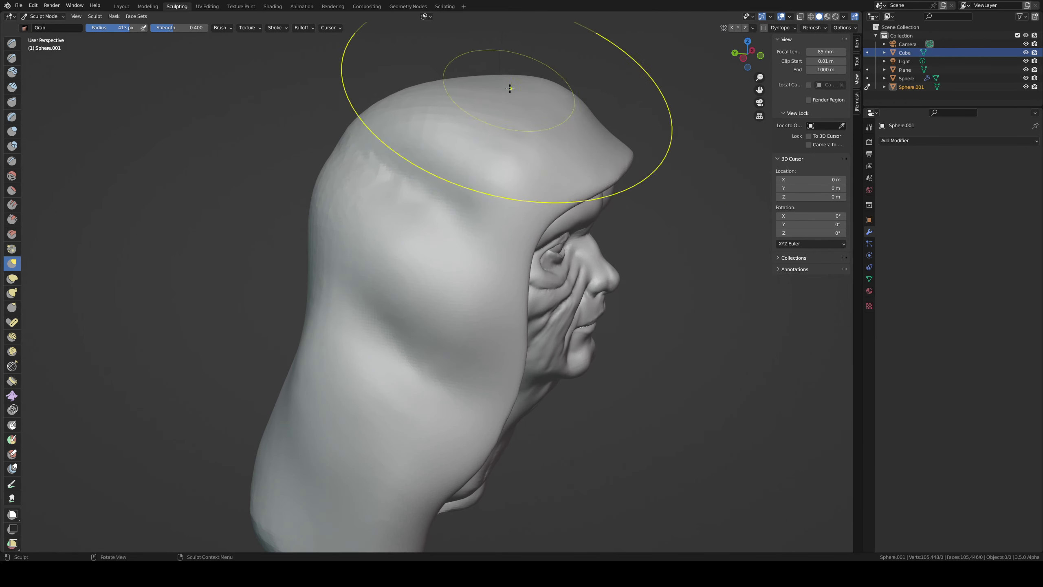
{"action": "key", "text": "f"}
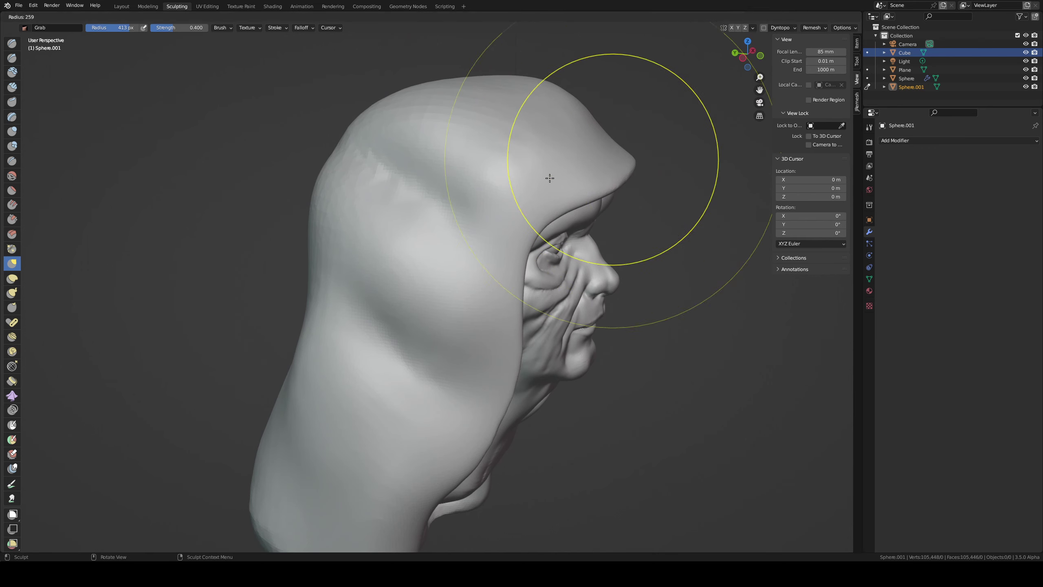
{"action": "left_click", "coordinate": [550, 178]}
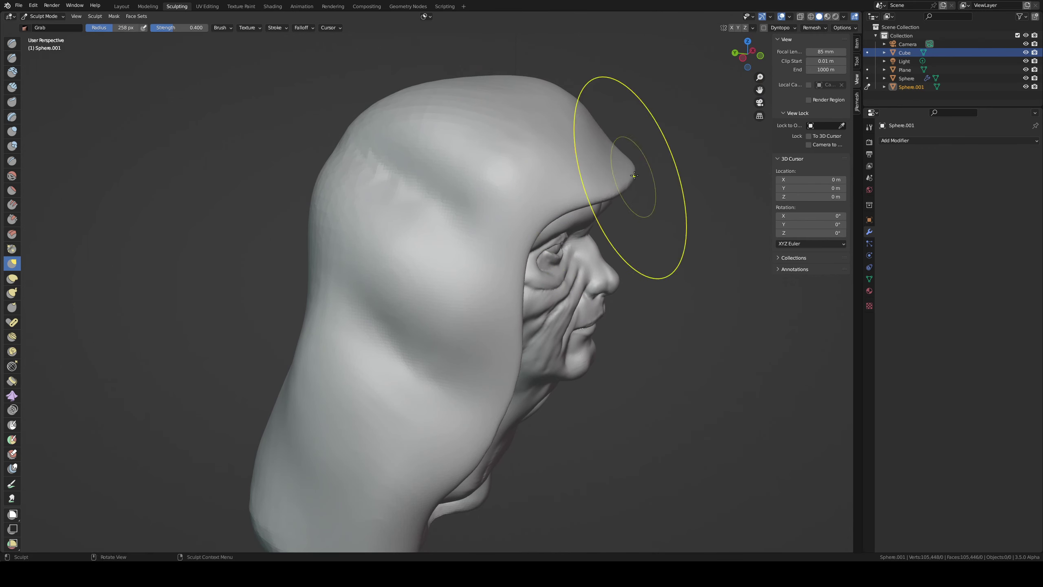
- Pull the hood's front edge lower over the forehead and save untitled.blend
{"action": "middle_click_drag", "start_coordinate": [634, 175], "coordinate": [387, 143]}
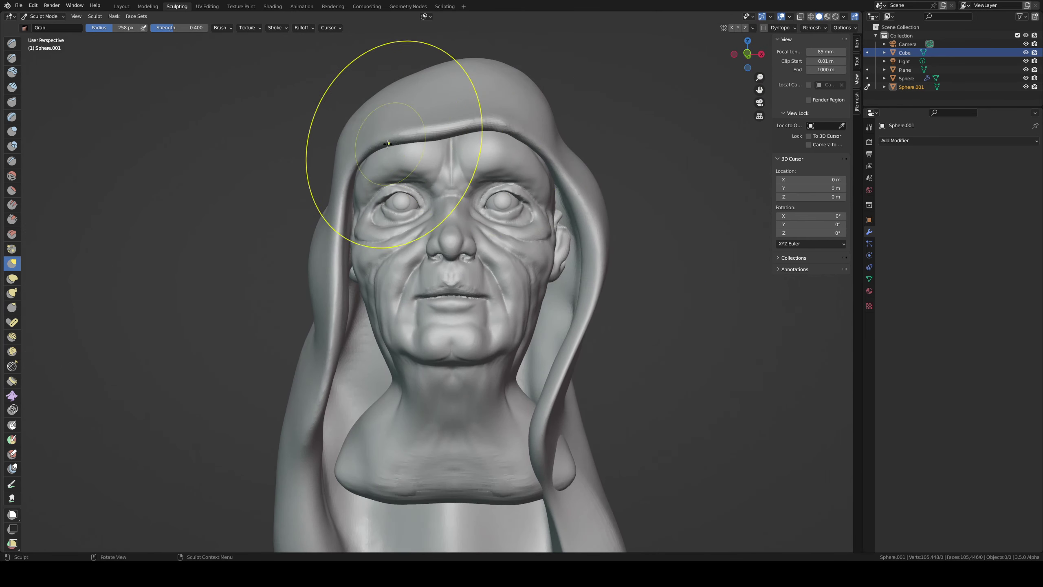
{"action": "left_click_drag", "start_coordinate": [388, 143], "coordinate": [466, 128]}
{"action": "middle_click_drag", "start_coordinate": [466, 128], "coordinate": [454, 174]}
{"action": "key", "text": "ctrl+s"}
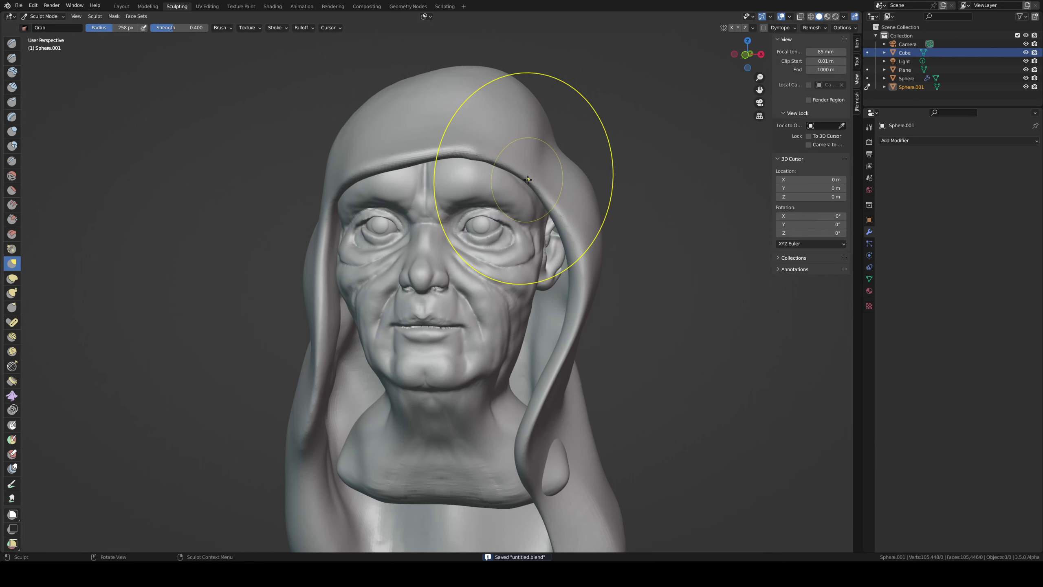
- Make the face the sculpted object and shrink the brush radius to 103 px
{"action": "key", "text": "alt+q"}
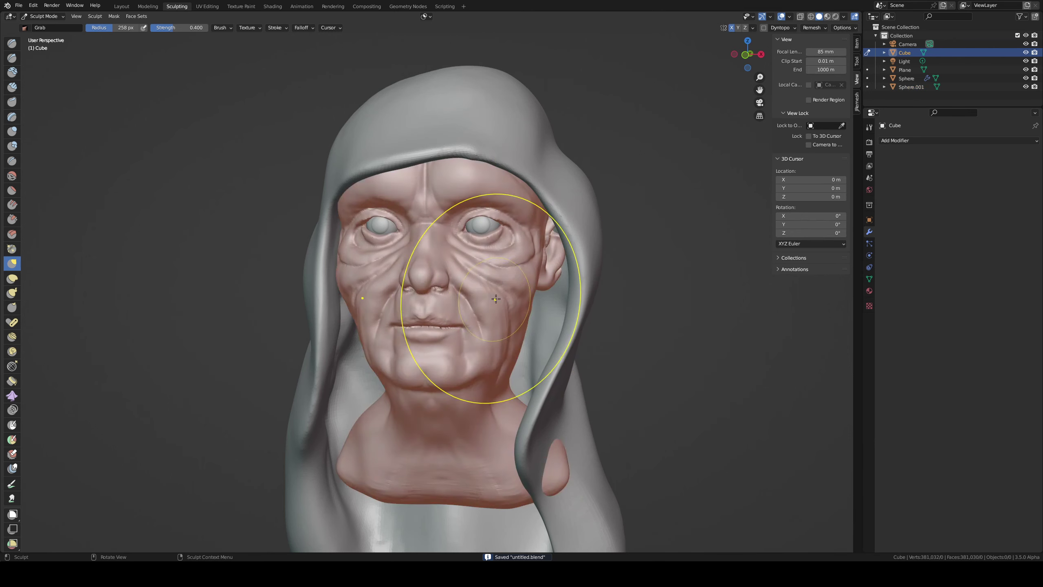
{"action": "scroll", "coordinate": [490, 302], "scroll_direction": "up", "scroll_amount": 2}
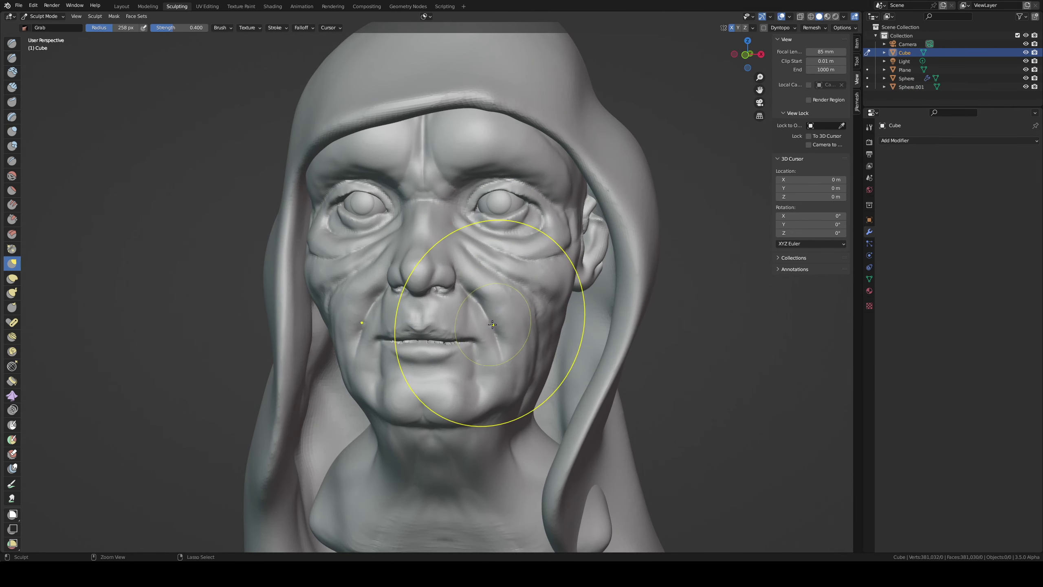
{"action": "scroll", "coordinate": [477, 303], "scroll_direction": "up", "scroll_amount": 1}
{"action": "key", "text": "f"}
{"action": "left_click", "coordinate": [524, 270]}
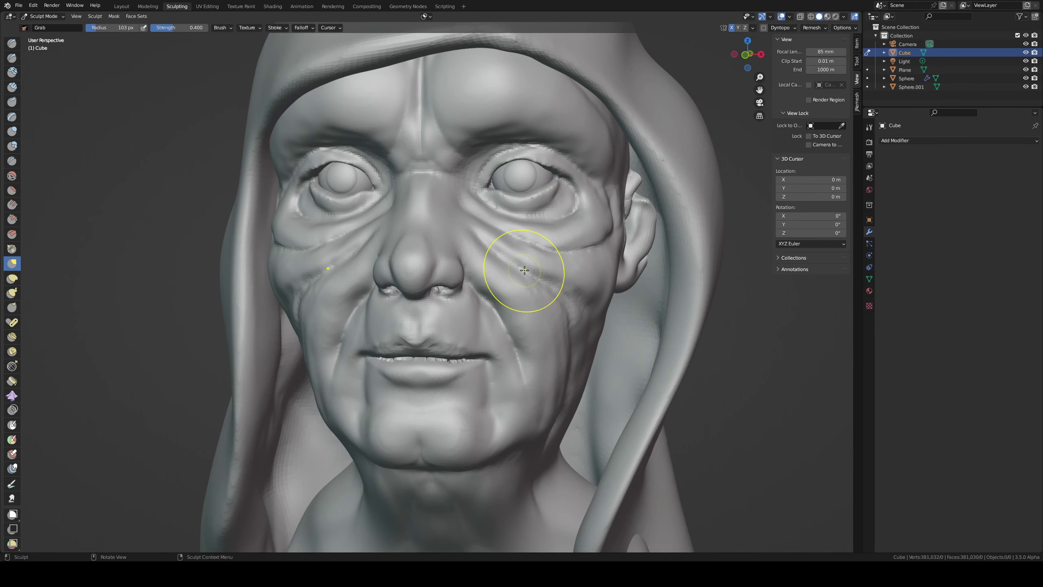
- Set a finer remesh voxel size in the Remesh settings and save the file
{"action": "key", "text": "r"}
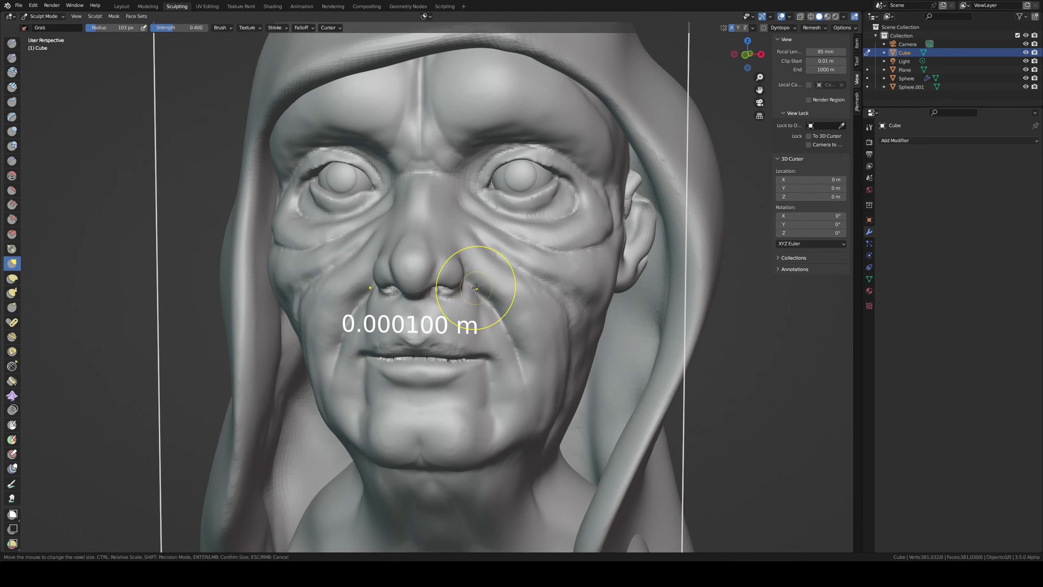
{"action": "left_click", "coordinate": [434, 285]}
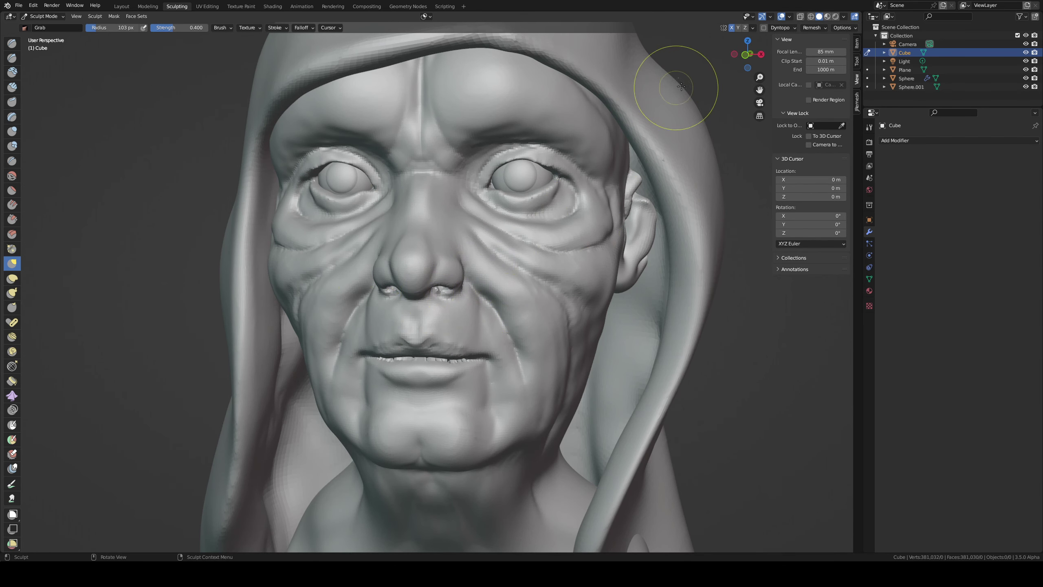
{"action": "key", "text": "ctrl+s"}
{"action": "left_click", "coordinate": [811, 28]}
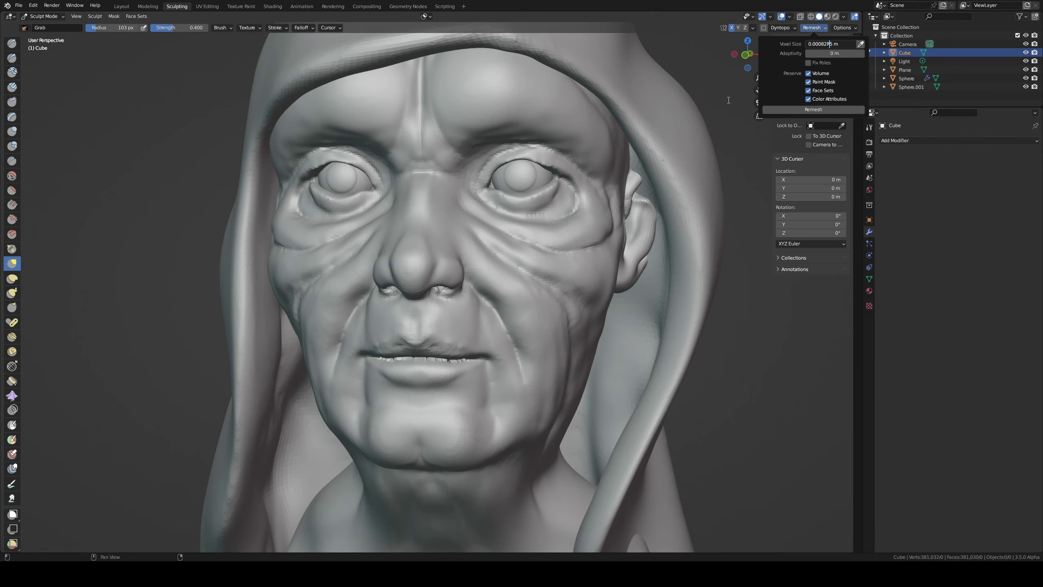
{"action": "key", "text": "Return"}
{"action": "key", "text": "r"}
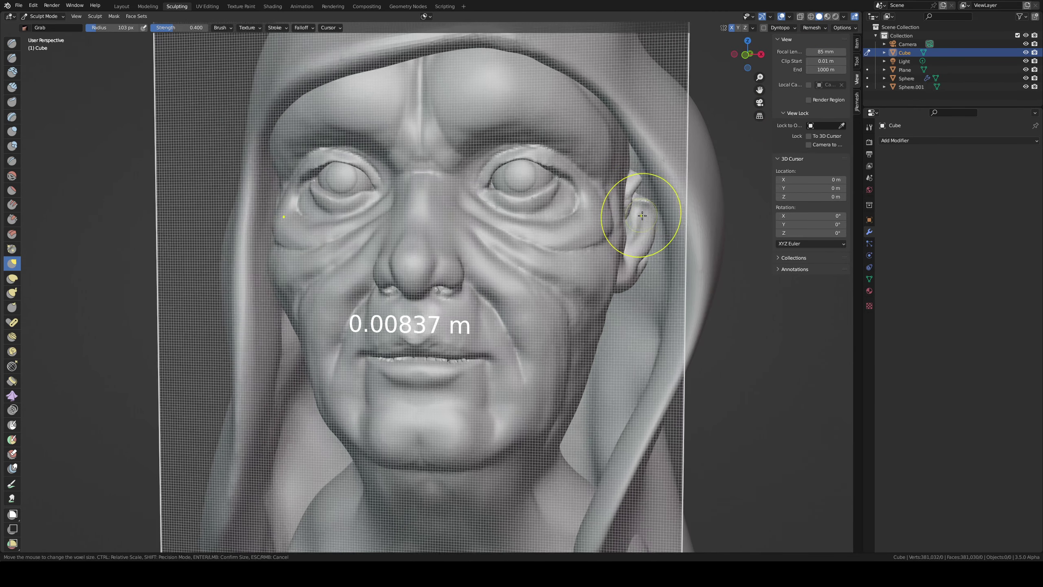
{"action": "left_click", "coordinate": [667, 247]}
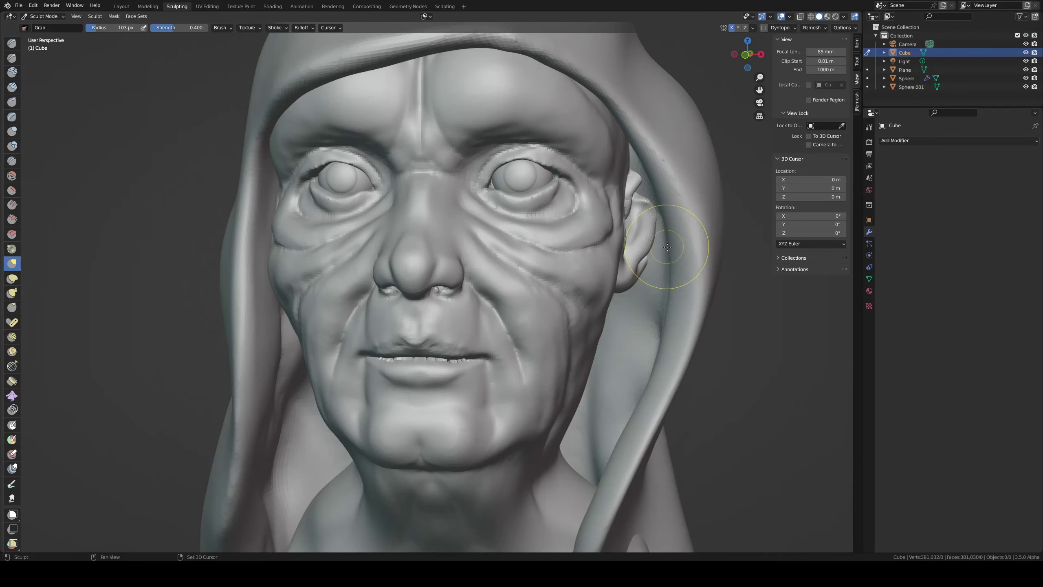
{"action": "left_click", "coordinate": [825, 28]}
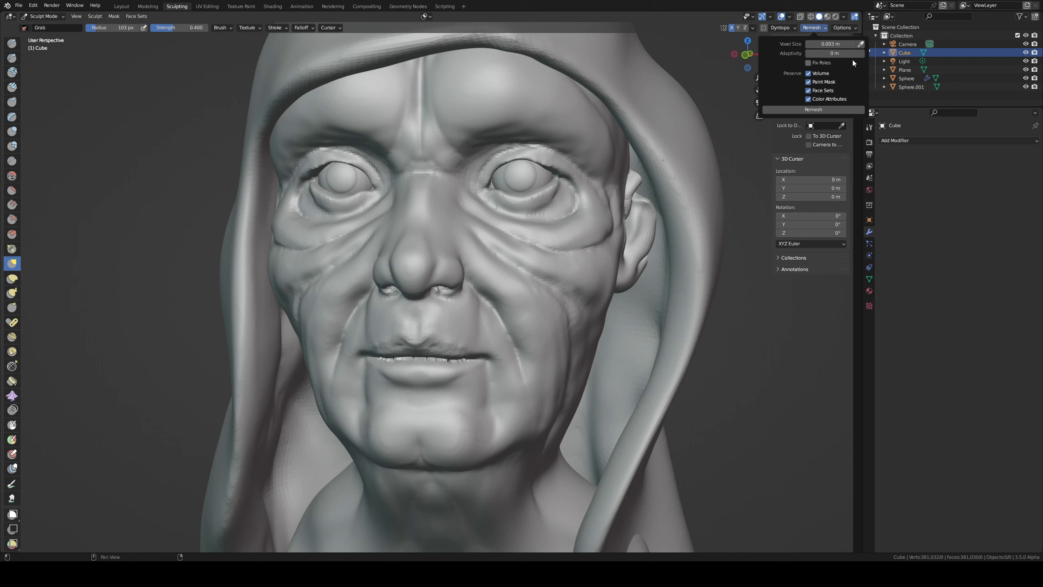
{"action": "key", "text": "ctrl+s"}
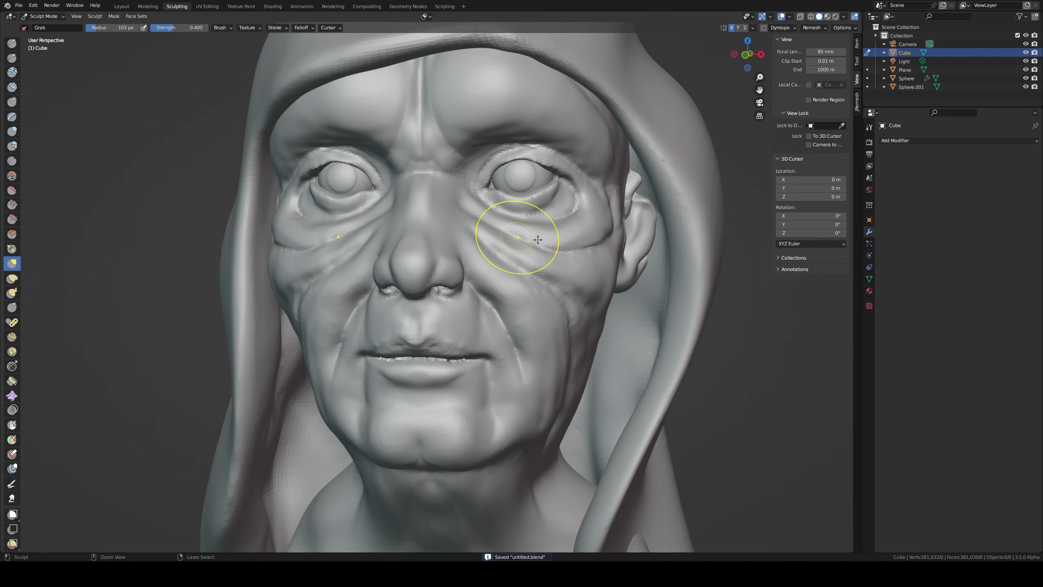
- Run the remesh, then undo and redo to compare against the 381k-vertex version
{"action": "key", "text": "ctrl+r"}
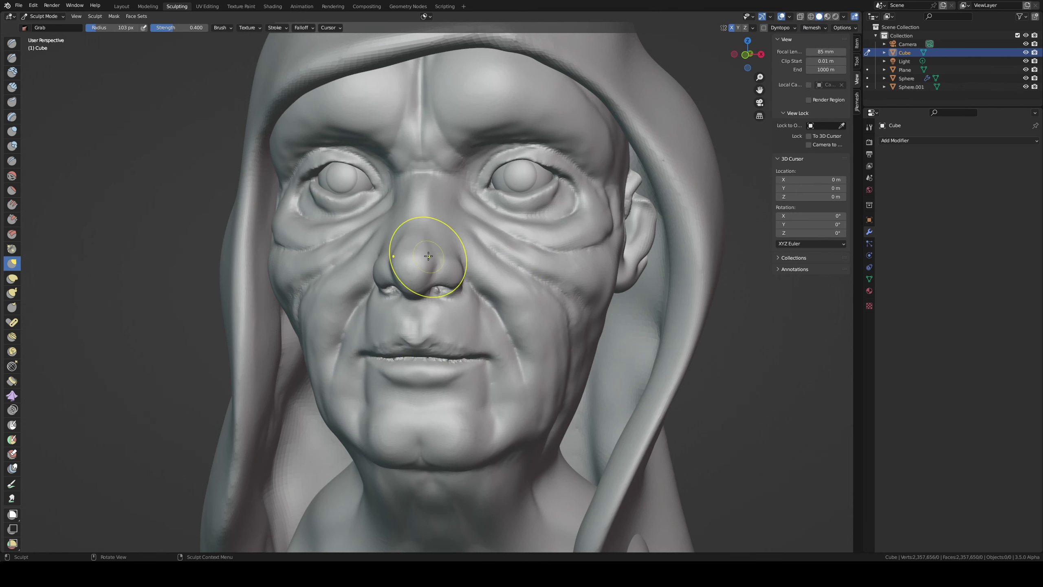
{"action": "middle_click_drag", "start_coordinate": [431, 244], "coordinate": [501, 256]}
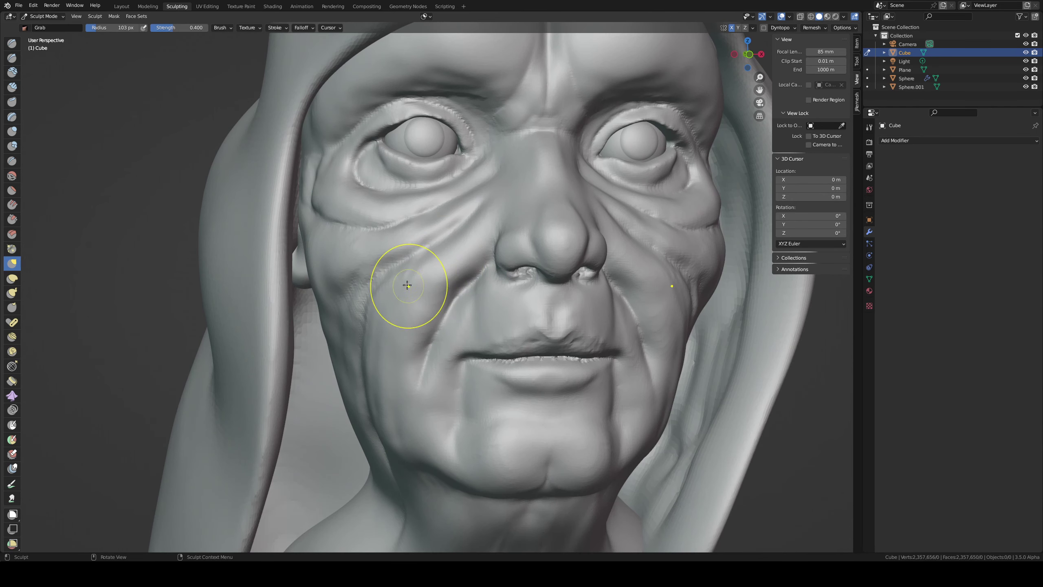
{"action": "middle_click_drag", "start_coordinate": [407, 285], "coordinate": [503, 247]}
{"action": "key", "text": "ctrl+z"}
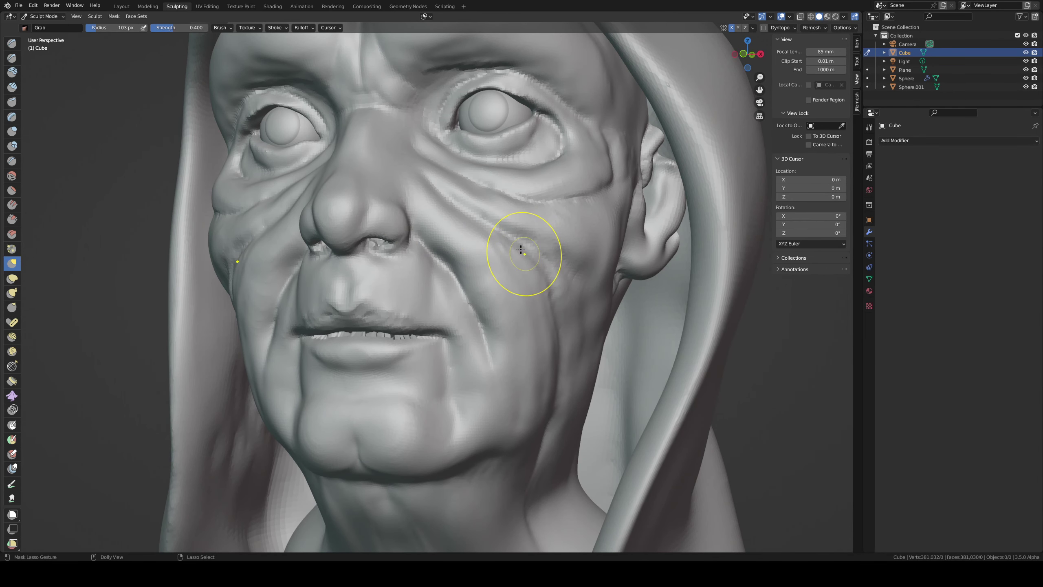
{"action": "key", "text": "ctrl+shift+z"}
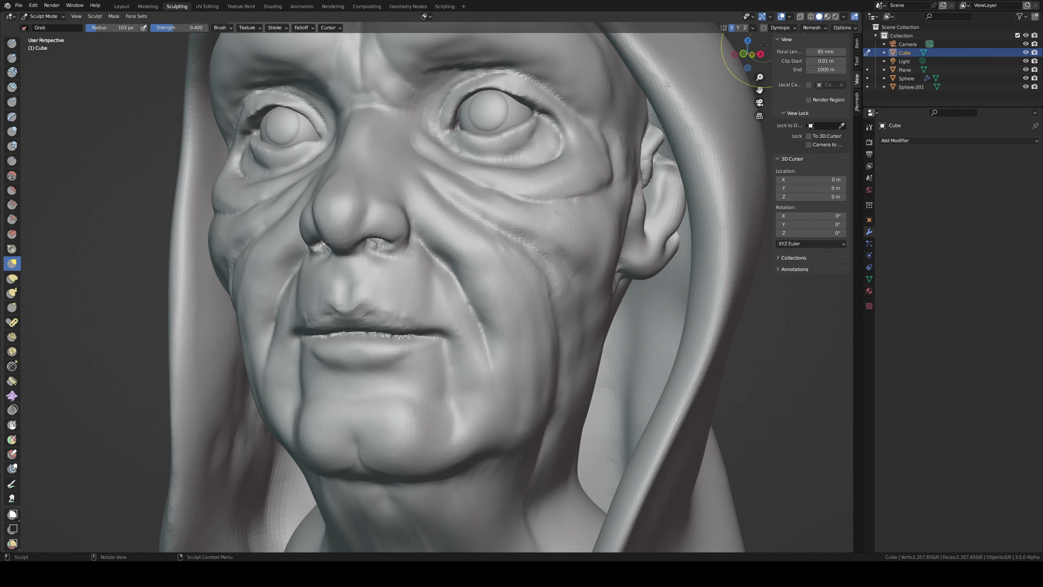
{"action": "left_click", "coordinate": [811, 28]}
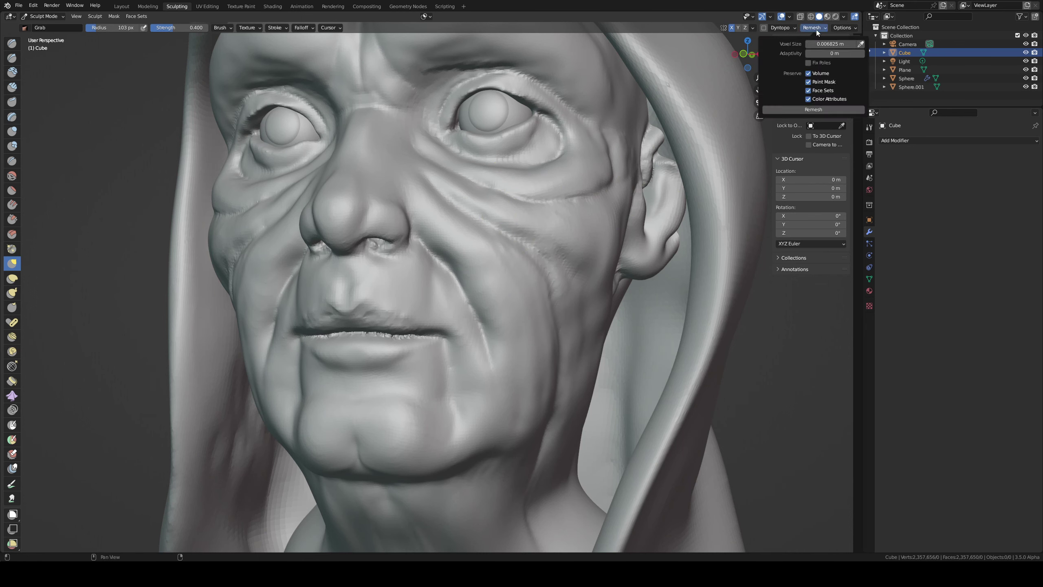
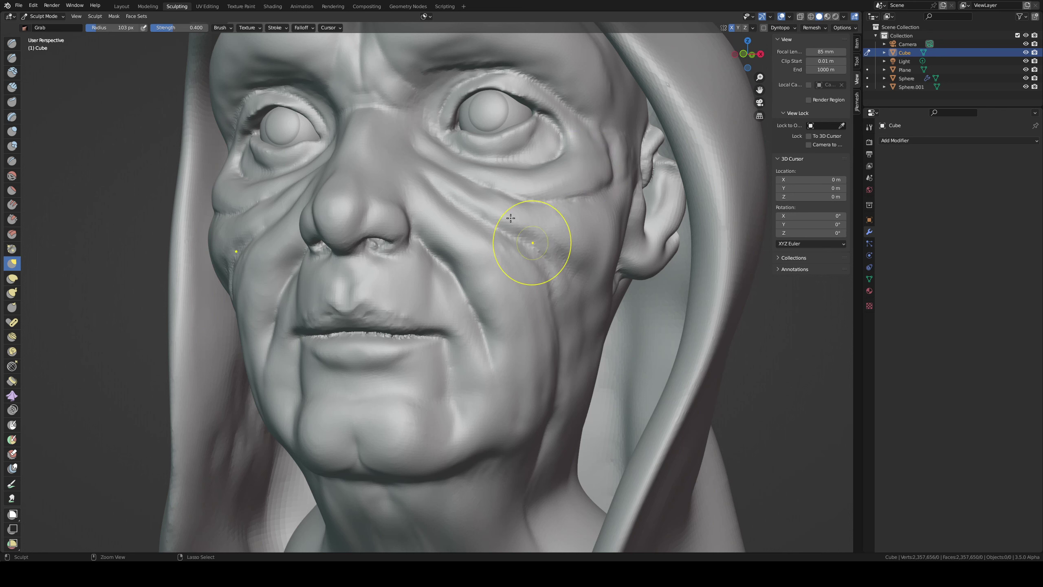
- Undo the coarse remesh and sample a 0.002244 m voxel size from the face surface
{"action": "key", "text": "ctrl+r"}
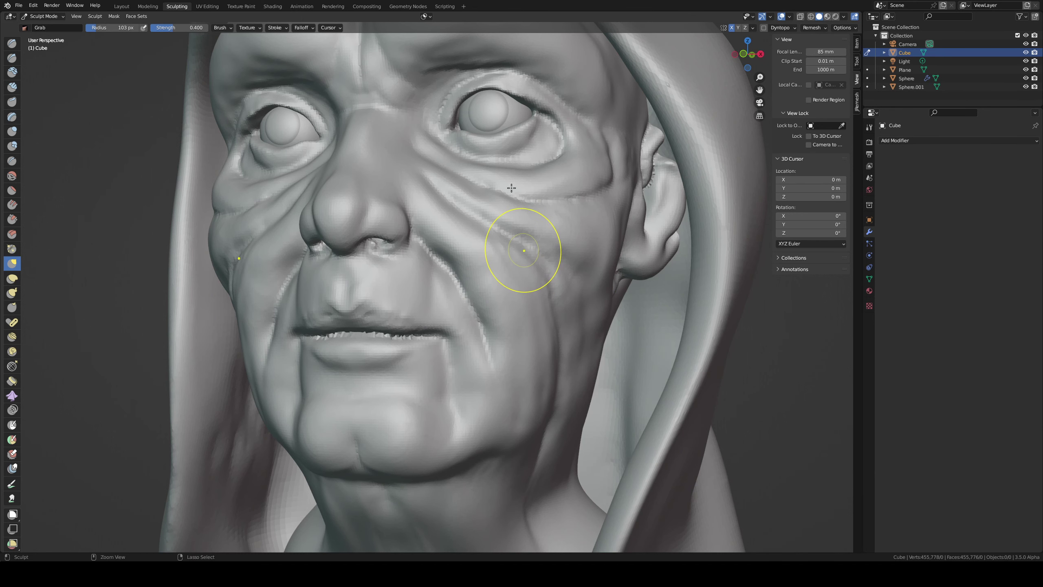
{"action": "key", "text": "ctrl+z"}
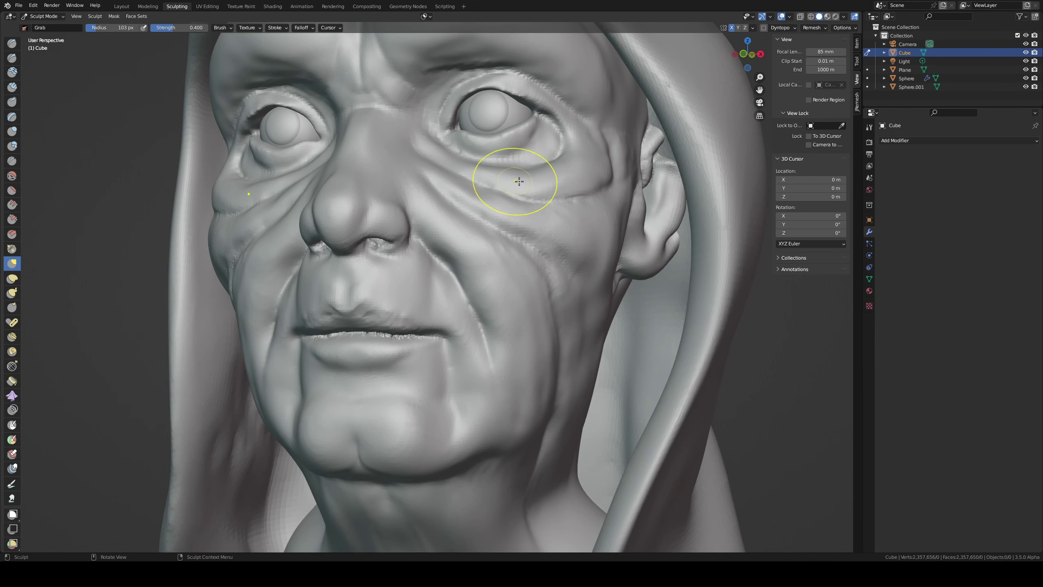
{"action": "left_click", "coordinate": [810, 28]}
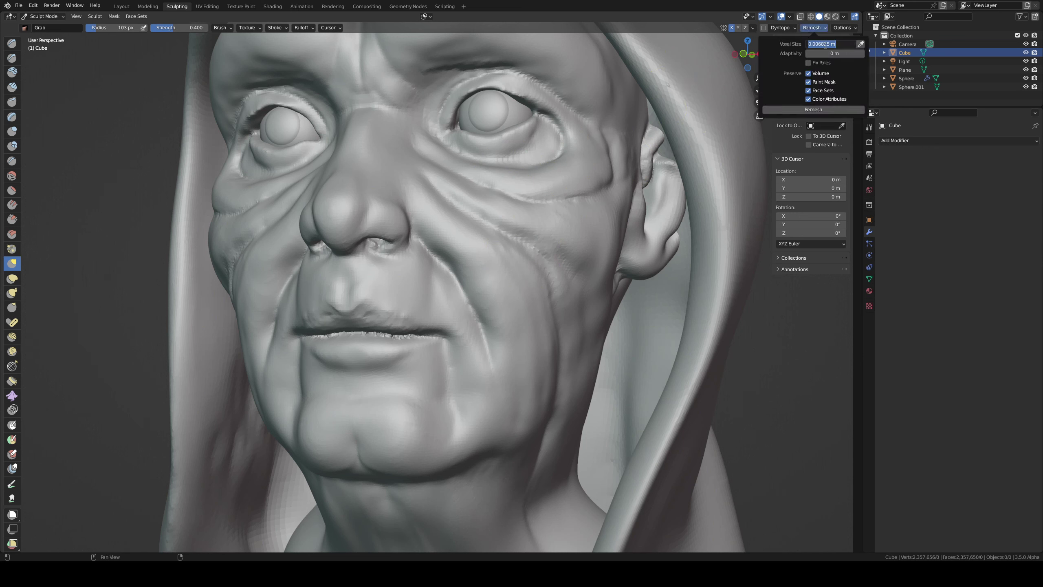
{"action": "left_click", "coordinate": [862, 43]}
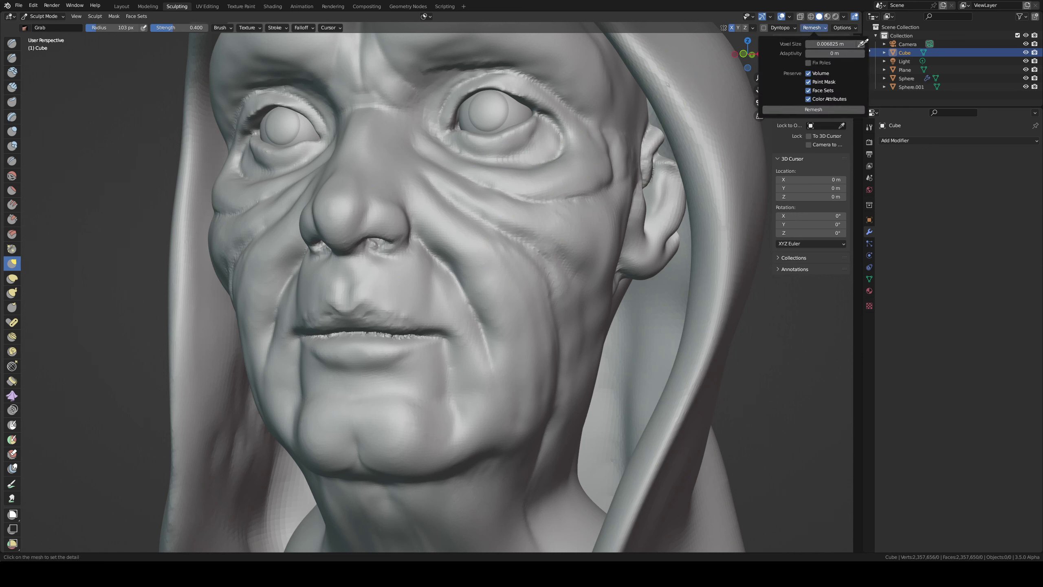
{"action": "left_click", "coordinate": [805, 26]}
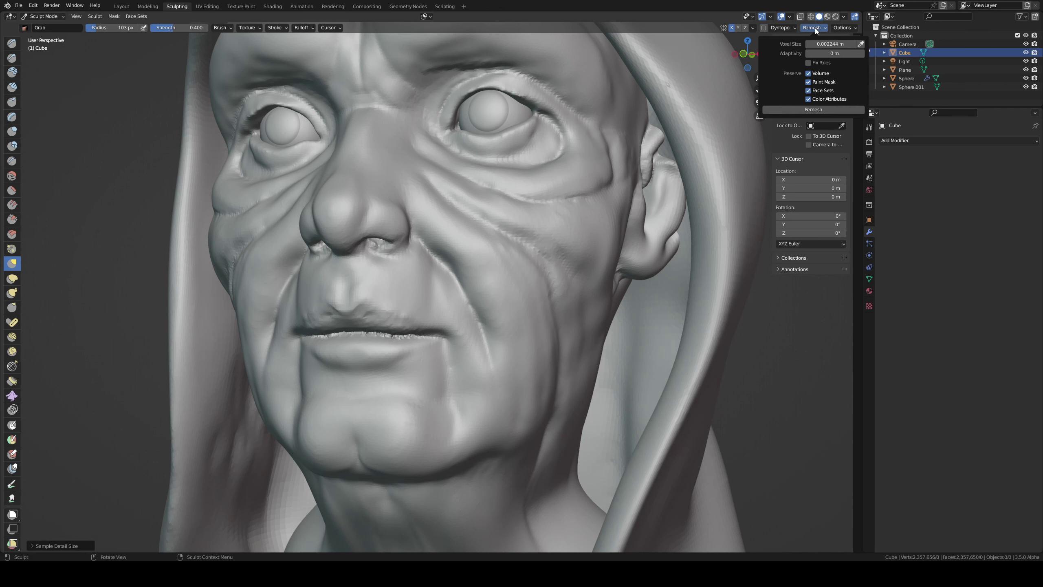
{"action": "left_click", "coordinate": [824, 44]}
{"action": "key", "text": "Return"}
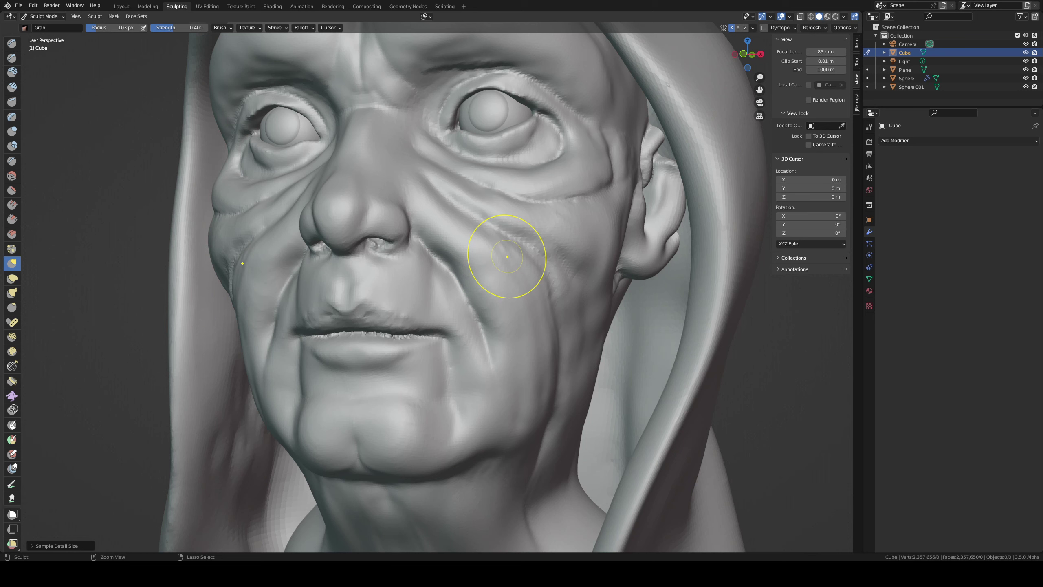
- Remesh the head at the finer voxel size and smooth the ear at 0.218 strength
{"action": "key", "text": "ctrl+r"}
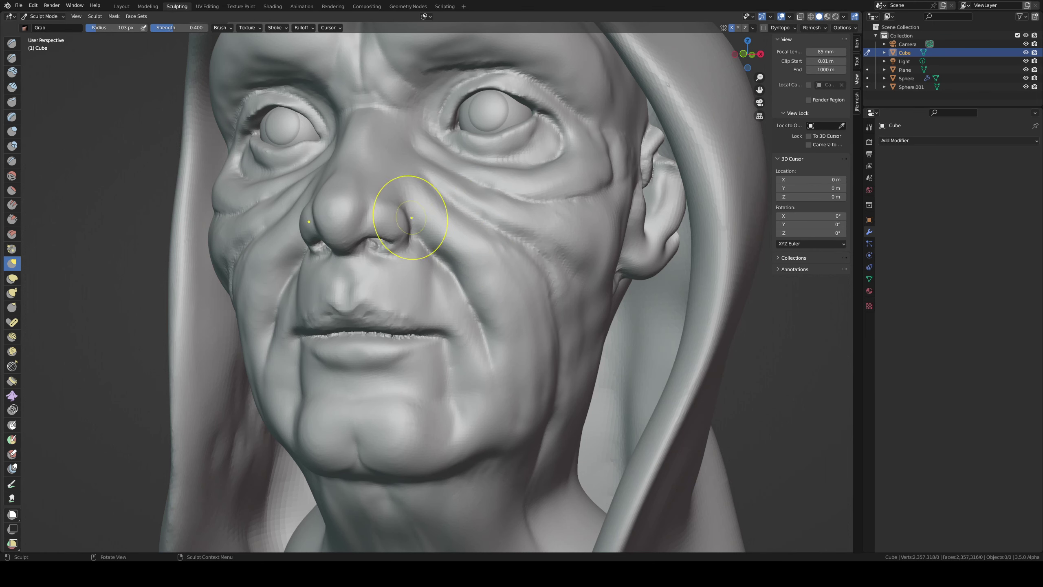
{"action": "key", "text": "bracketleft"}
{"action": "key", "text": "bracketleft"}
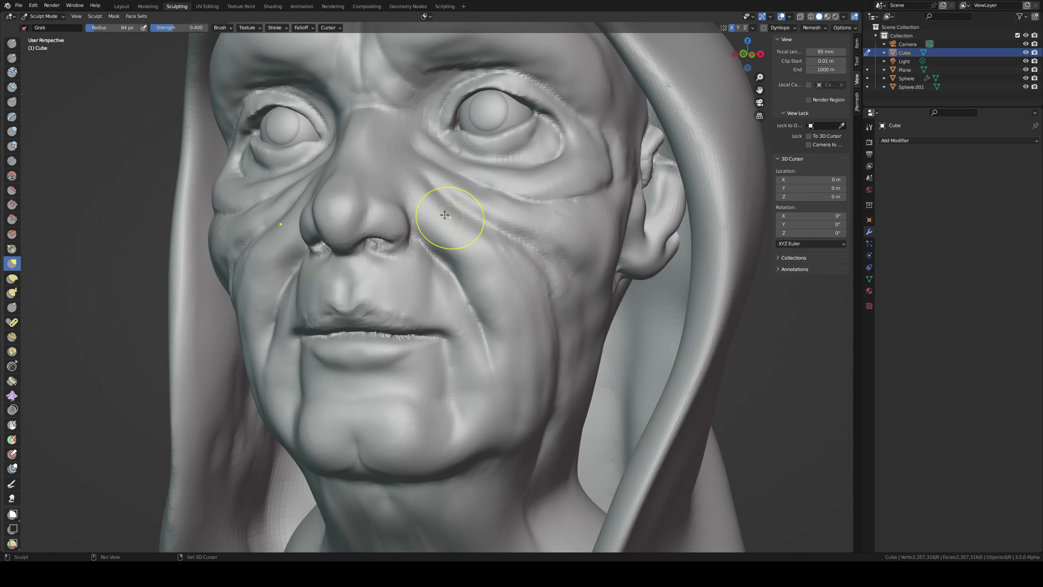
{"action": "left_click_drag", "start_coordinate": [427, 208], "coordinate": [435, 218]}
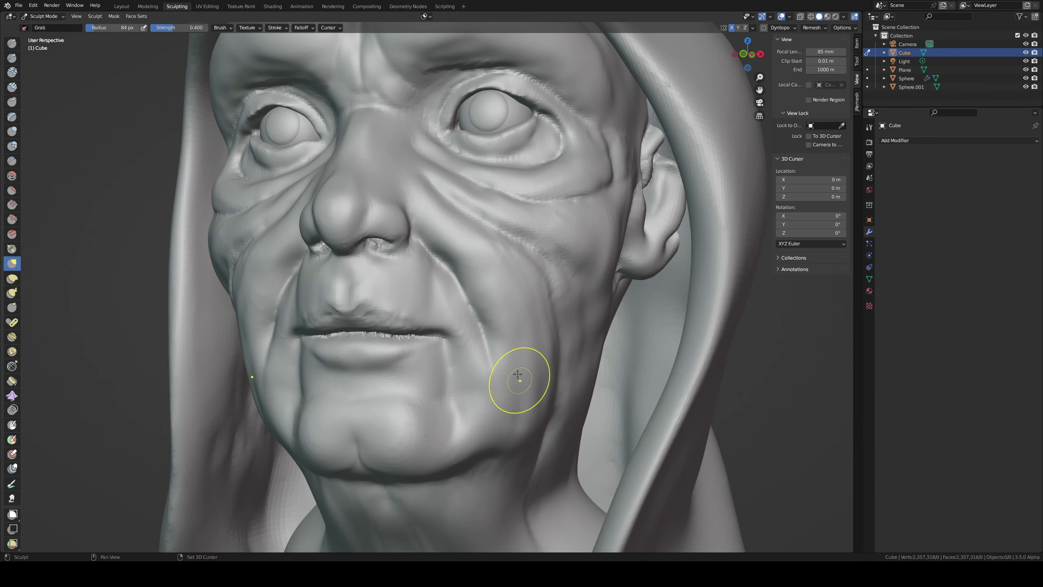
{"action": "key", "text": "s"}
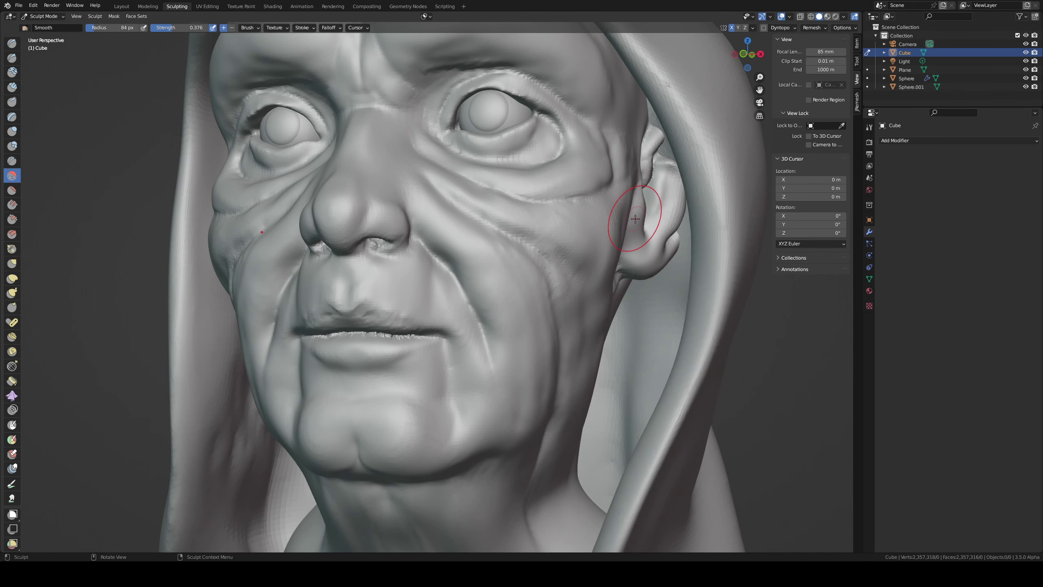
{"action": "key", "text": "shift+f"}
{"action": "left_click", "coordinate": [629, 229]}
{"action": "left_click_drag", "start_coordinate": [667, 228], "coordinate": [674, 248]}
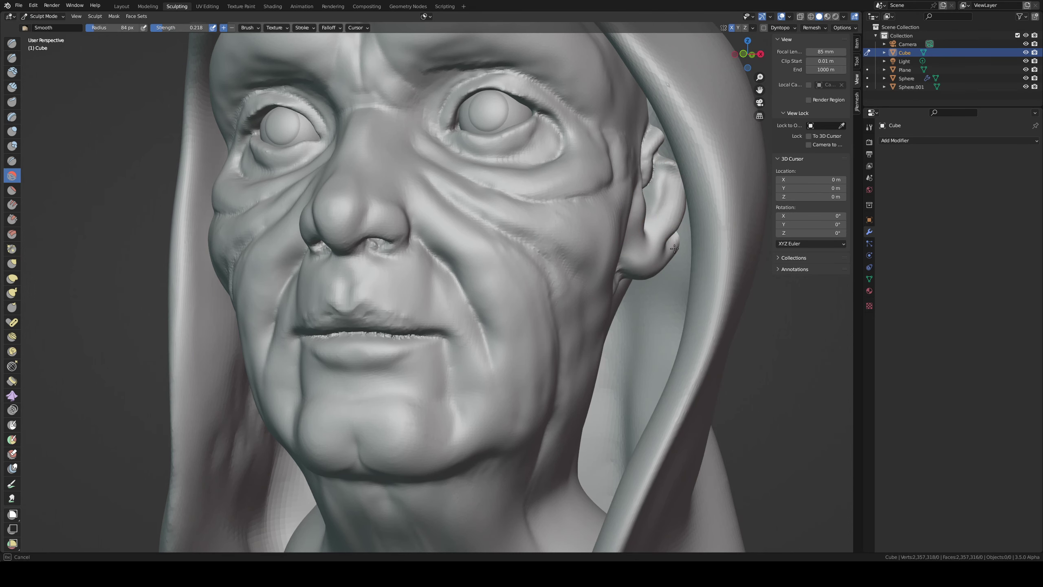
{"action": "middle_click_drag", "start_coordinate": [667, 120], "coordinate": [605, 121]}
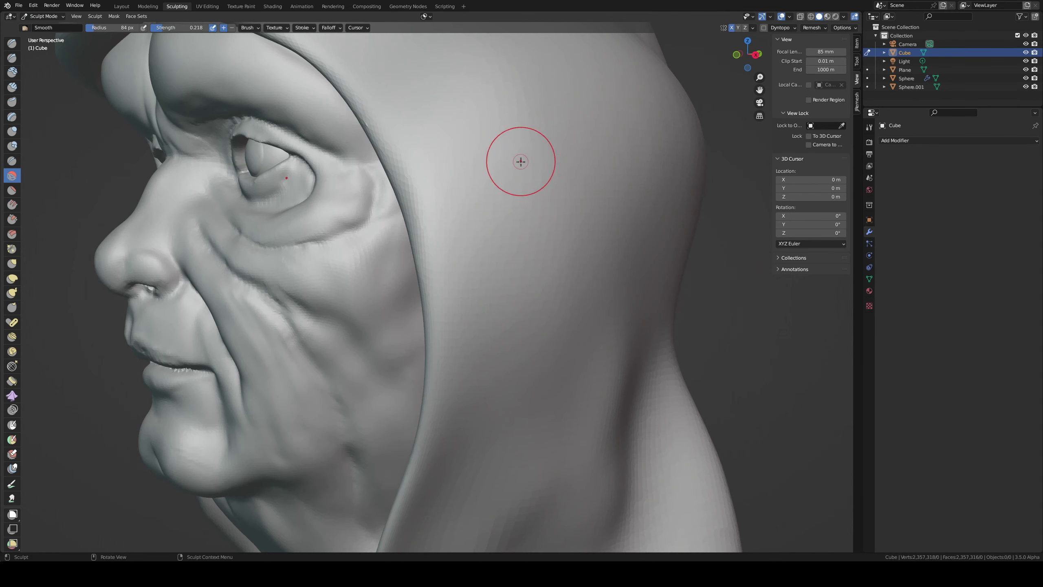
{"action": "middle_click_drag", "start_coordinate": [519, 161], "coordinate": [570, 151]}
{"action": "left_click_drag", "start_coordinate": [693, 169], "coordinate": [680, 166]}
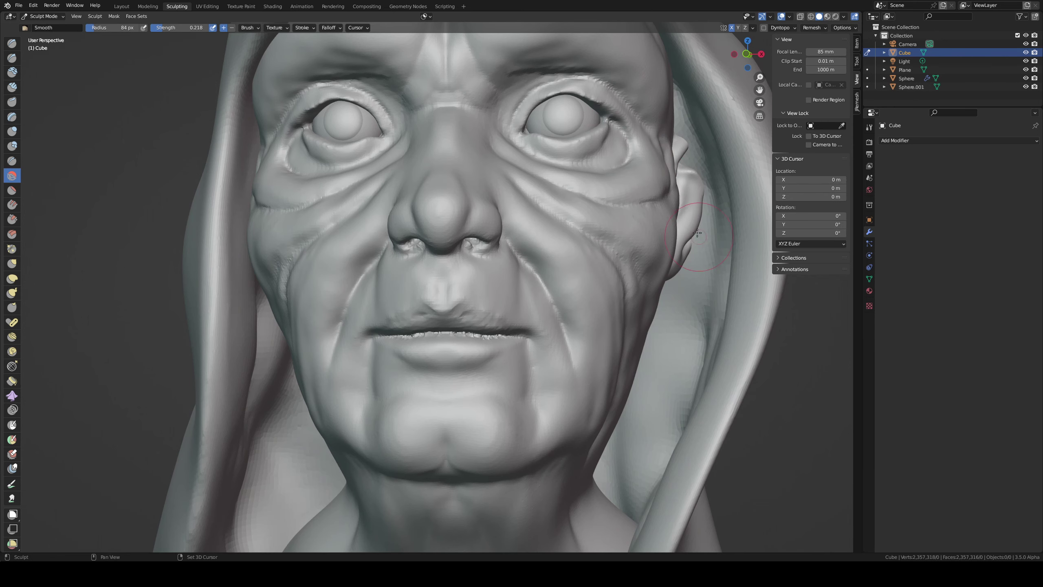
- Shrink the brush to 29 px and build up the nostril rim with Clay Strips
{"action": "middle_click_drag", "start_coordinate": [632, 181], "coordinate": [473, 187]}
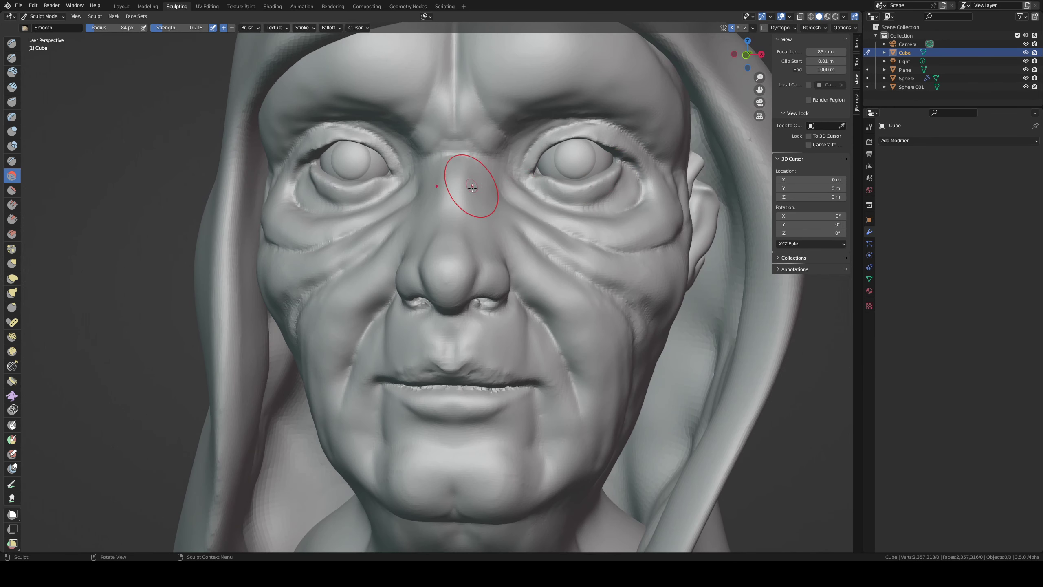
{"action": "key", "text": "f"}
{"action": "left_click", "coordinate": [464, 188]}
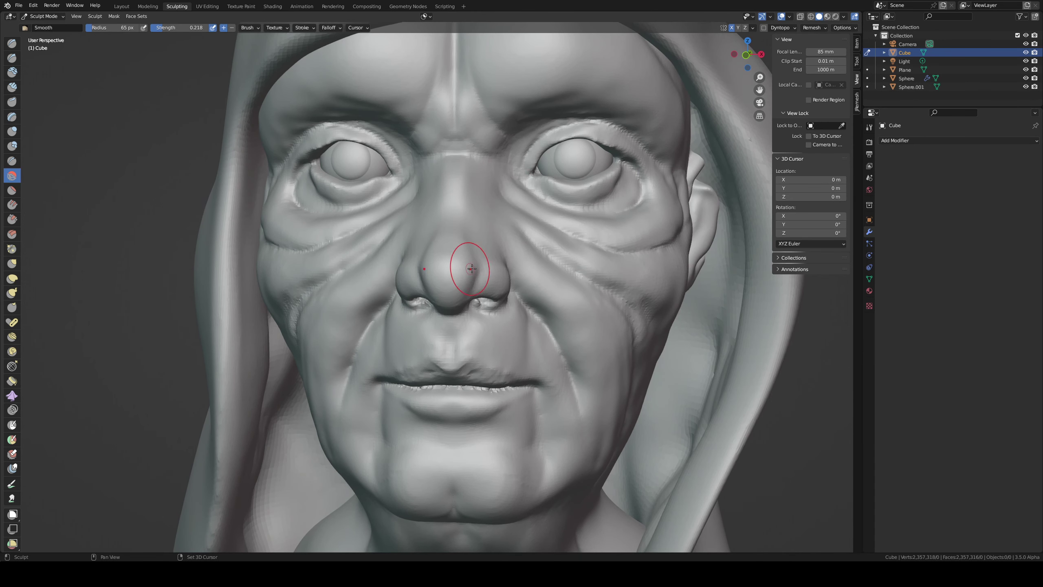
{"action": "mouse_move", "coordinate": [465, 240]}
{"action": "middle_mouse_down"}
{"action": "mouse_move", "coordinate": [517, 228]}
{"action": "mouse_move", "coordinate": [588, 291]}
{"action": "middle_mouse_up"}
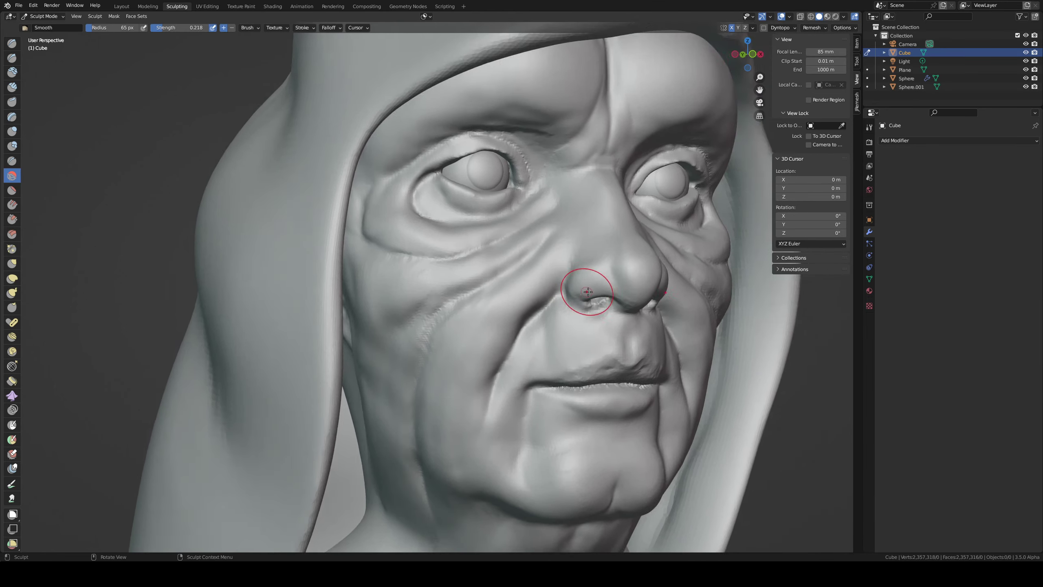
{"action": "scroll", "coordinate": [588, 292], "scroll_direction": "up", "scroll_amount": 2}
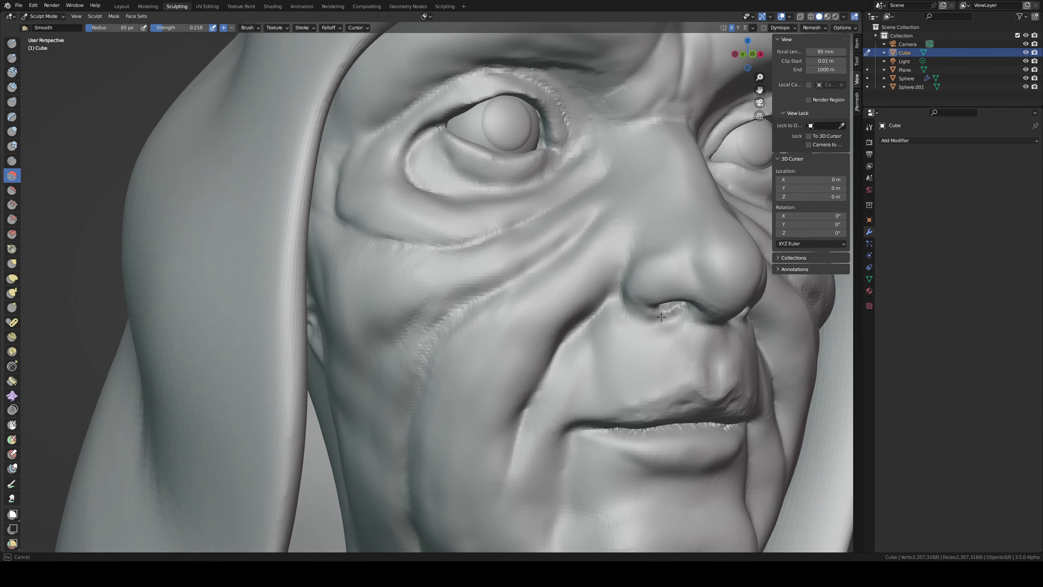
{"action": "left_click", "coordinate": [634, 304]}
{"action": "key", "text": "c"}
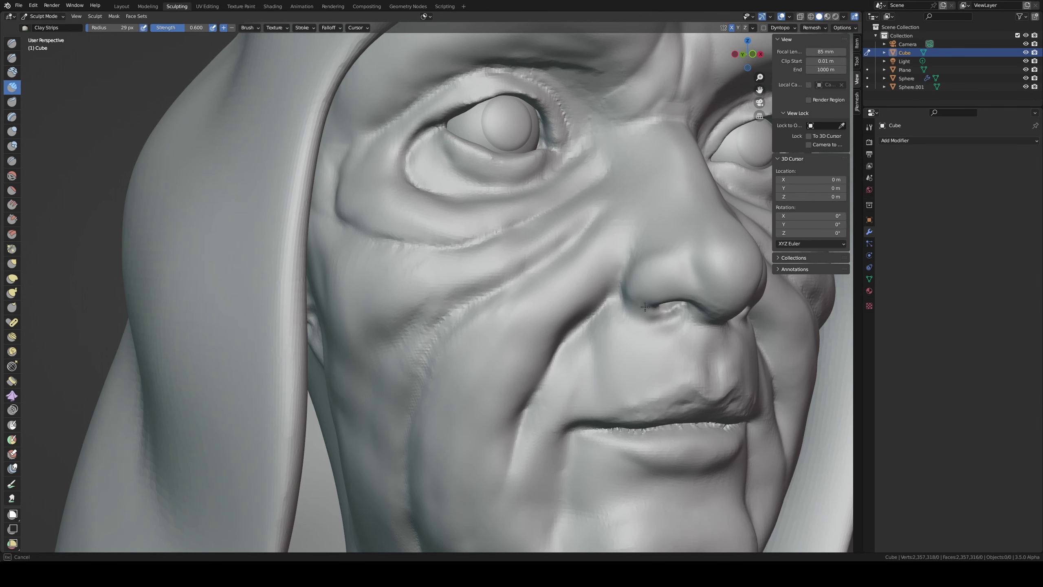
{"action": "left_click_drag", "start_coordinate": [668, 313], "coordinate": [635, 305]}
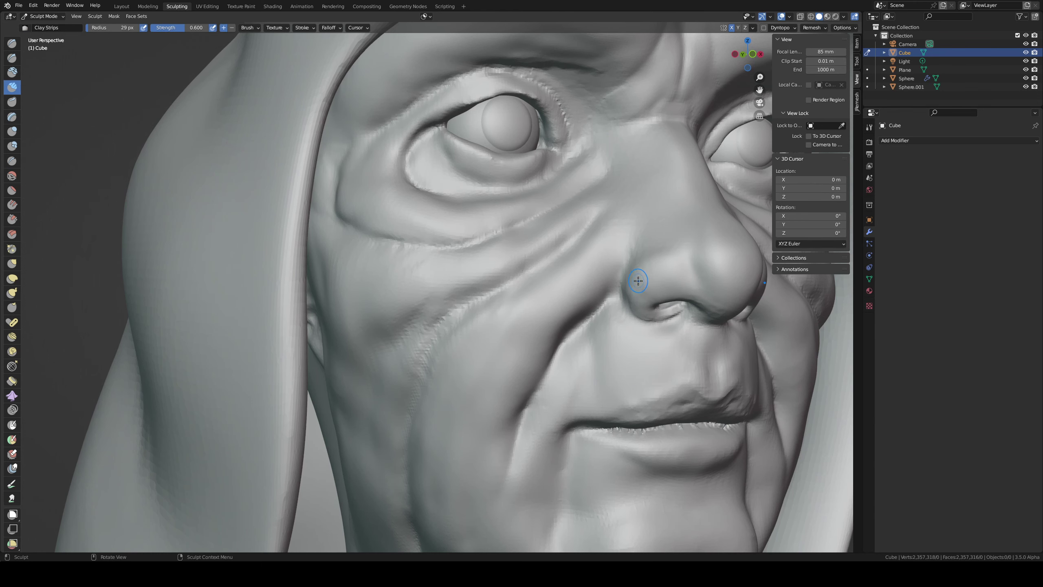
- Smooth beside the nostril at 0.329 strength and carve a sharp crease around its wing
{"action": "key", "text": "shift+s"}
{"action": "key", "text": "shift+f"}
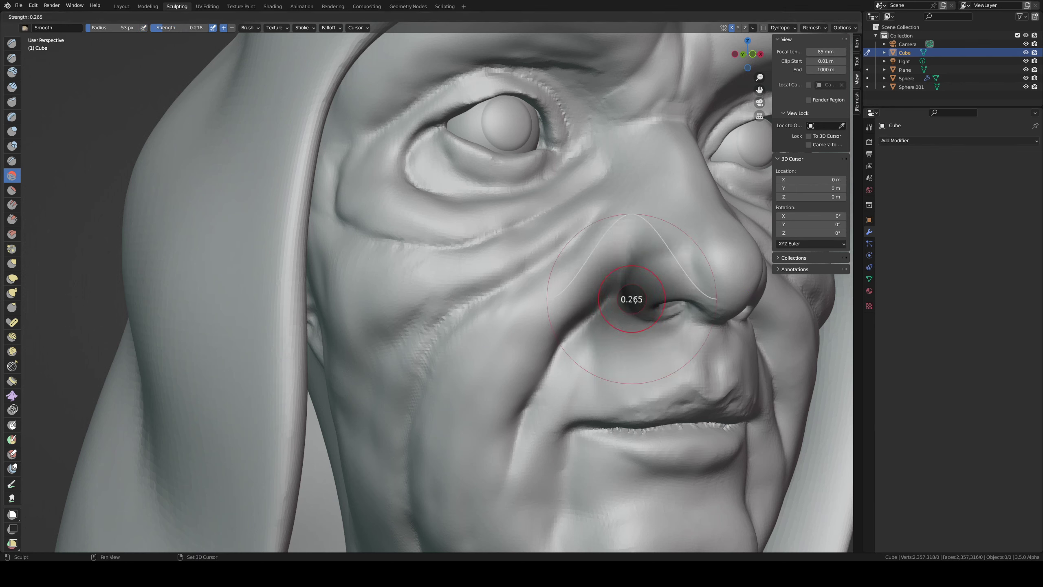
{"action": "left_click", "coordinate": [629, 306]}
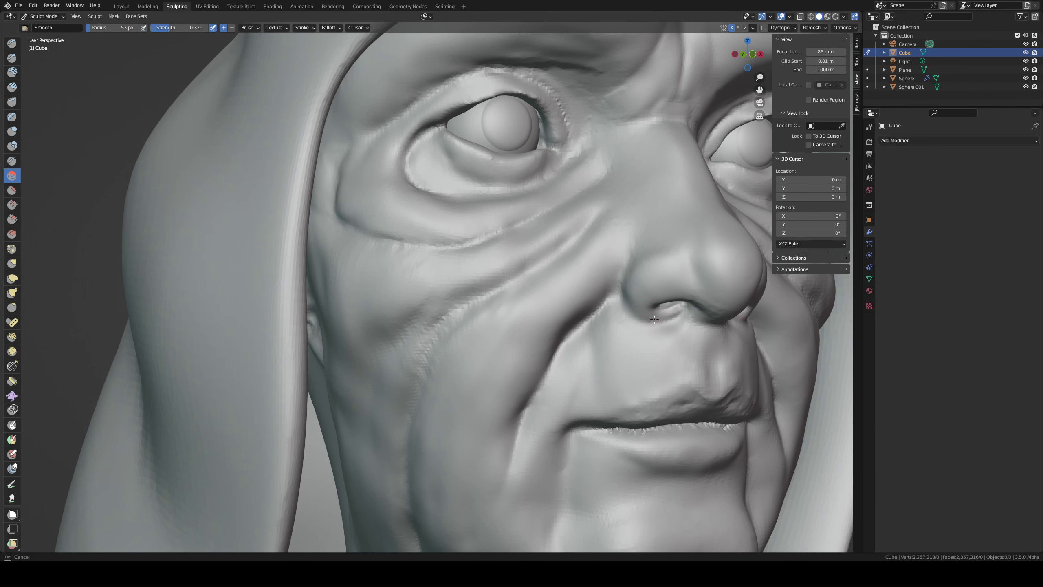
{"action": "left_click_drag", "start_coordinate": [654, 319], "coordinate": [610, 326]}
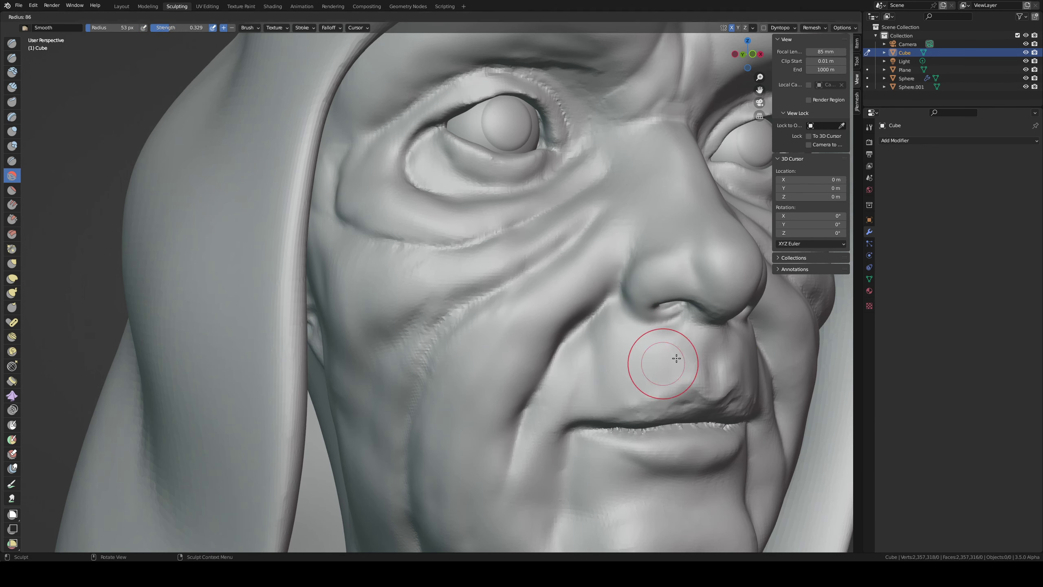
{"action": "key", "text": "shift+x"}
{"action": "mouse_move", "coordinate": [651, 320]}
{"action": "left_mouse_down"}
{"action": "mouse_move", "coordinate": [670, 317]}
{"action": "mouse_move", "coordinate": [629, 308]}
{"action": "left_mouse_up"}
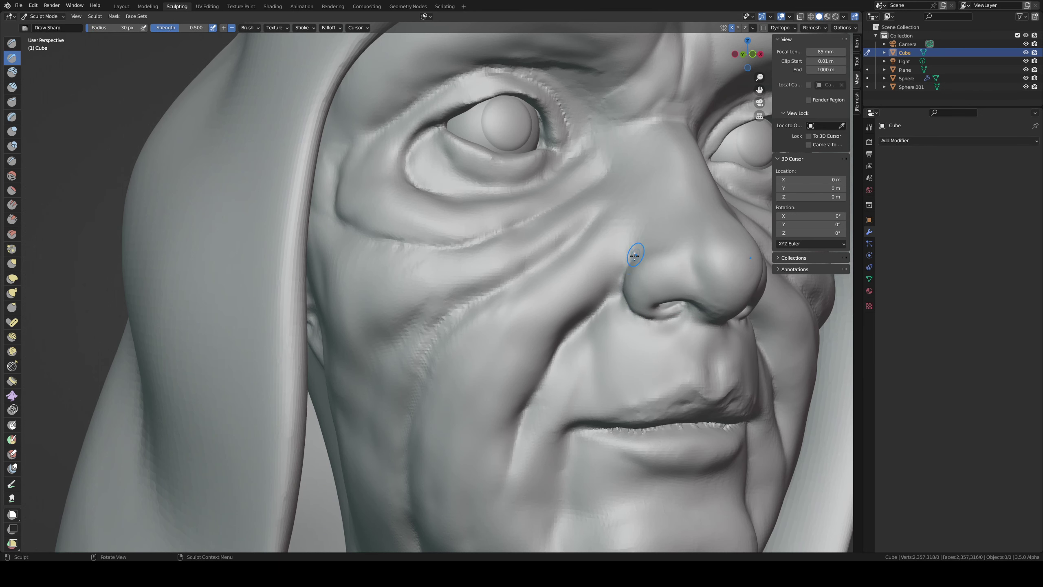
- Sharpen the crease along the nose bridge and smooth the blocky area above the lip
{"action": "key", "text": "f"}
{"action": "left_click", "coordinate": [669, 240]}
{"action": "left_click_drag", "start_coordinate": [647, 233], "coordinate": [670, 228]}
{"action": "mouse_move", "coordinate": [722, 309]}
{"action": "middle_mouse_down"}
{"action": "mouse_move", "coordinate": [616, 198]}
{"action": "mouse_move", "coordinate": [410, 281]}
{"action": "middle_mouse_up"}
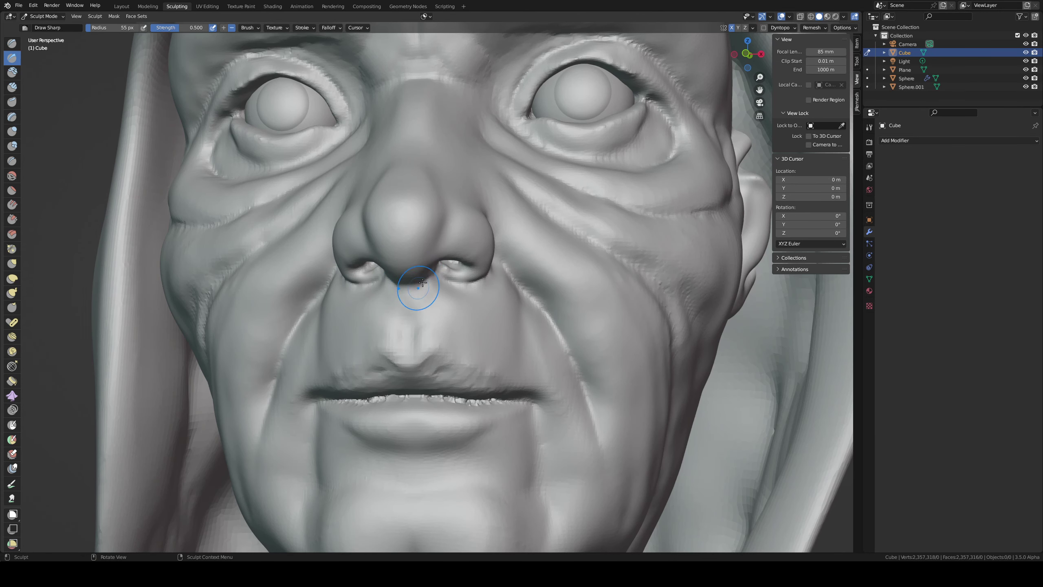
{"action": "left_click_drag", "start_coordinate": [407, 291], "coordinate": [399, 351], "text": "shift"}
- Sharpen the folds running from the mouth corners up to the nose and cheek
{"action": "scroll", "coordinate": [338, 315], "scroll_direction": "down", "scroll_amount": 8}
{"action": "middle_click_drag", "start_coordinate": [338, 316], "coordinate": [500, 314]}
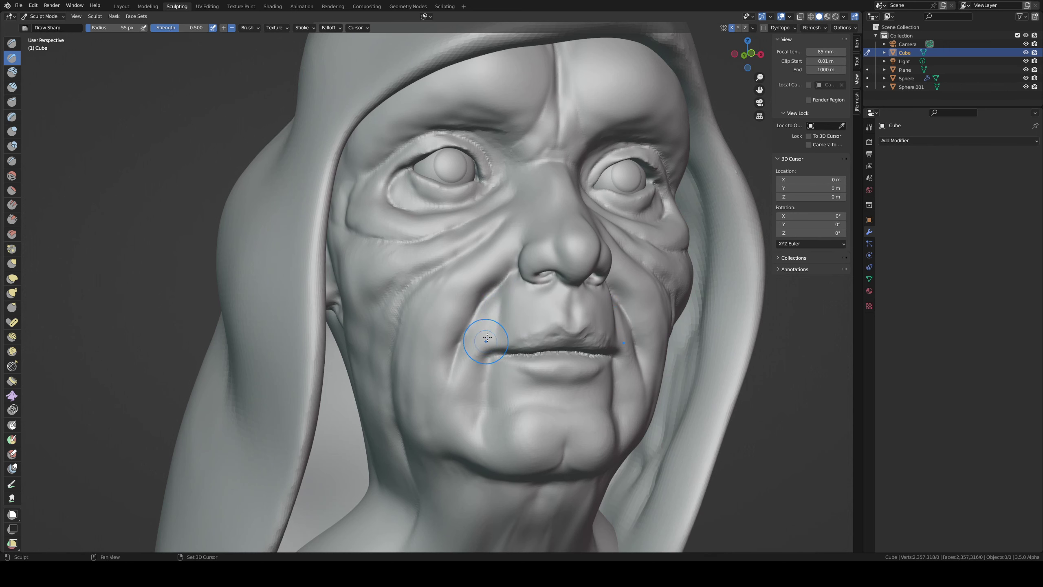
{"action": "left_click_drag", "start_coordinate": [465, 356], "coordinate": [494, 293]}
{"action": "mouse_move", "coordinate": [454, 370]}
{"action": "left_mouse_down"}
{"action": "mouse_move", "coordinate": [488, 280]}
{"action": "mouse_move", "coordinate": [527, 230]}
{"action": "left_mouse_up"}
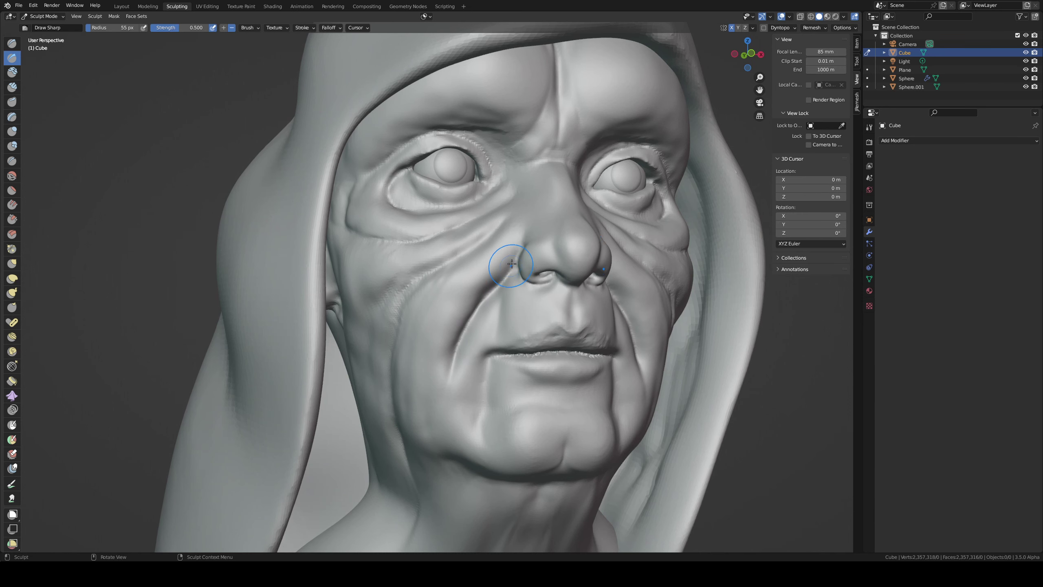
{"action": "middle_click_drag", "start_coordinate": [511, 263], "coordinate": [521, 251]}
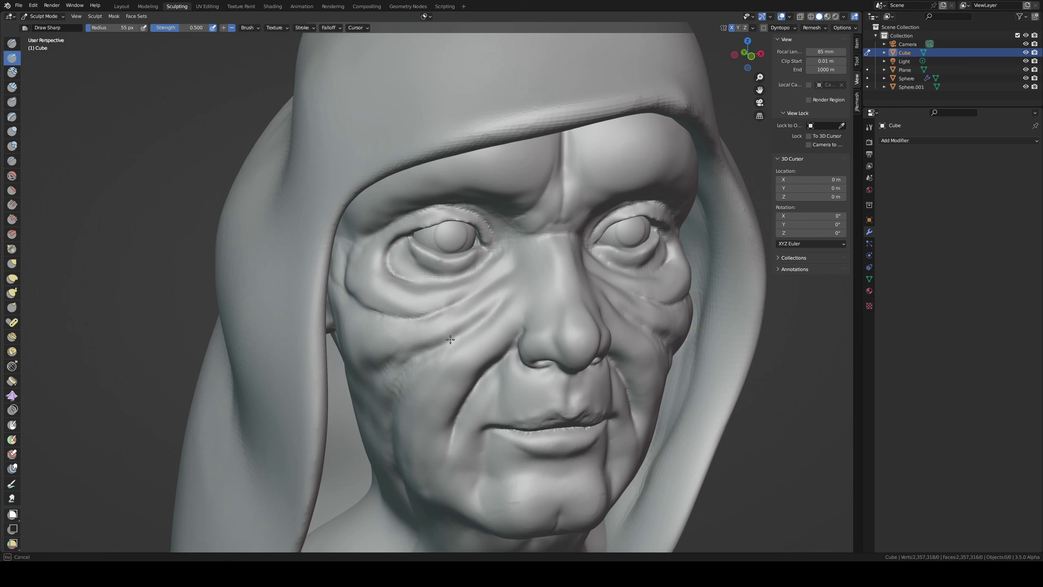
{"action": "mouse_move", "coordinate": [499, 320]}
{"action": "left_mouse_down"}
{"action": "mouse_move", "coordinate": [475, 323]}
{"action": "mouse_move", "coordinate": [524, 275]}
{"action": "left_mouse_up"}
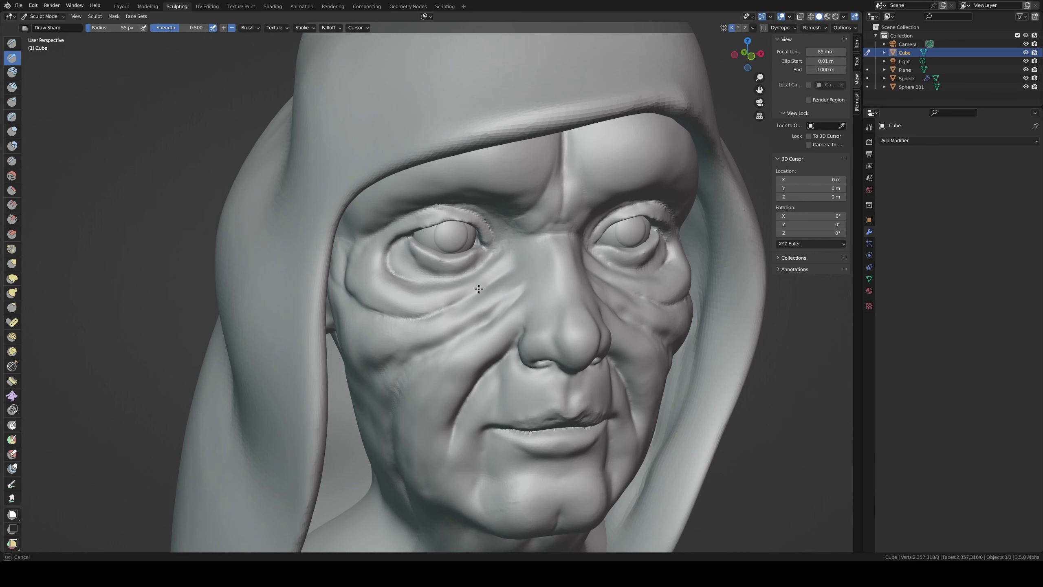
- Soften the under-eye crease and build wrinkles beneath the eye with a 40 px Clay Strips brush
{"action": "key", "text": "c"}
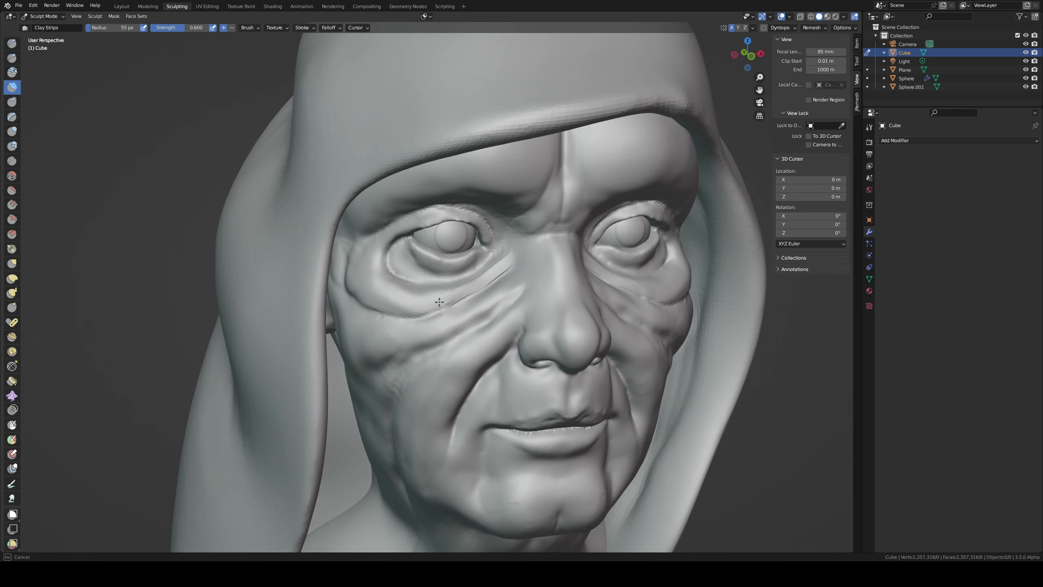
{"action": "left_click_drag", "start_coordinate": [466, 303], "coordinate": [485, 278]}
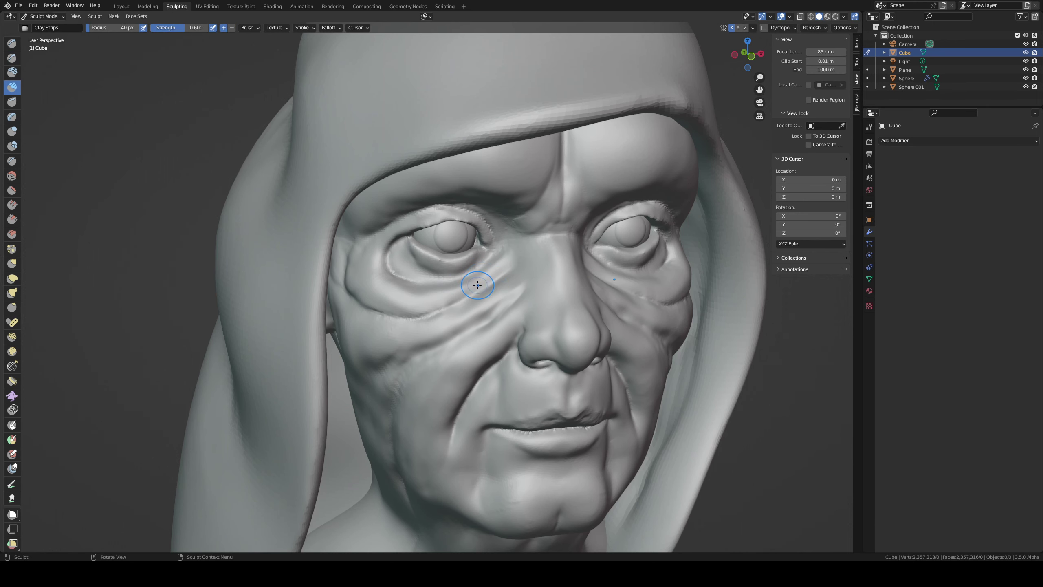
{"action": "key", "text": "f"}
{"action": "left_click", "coordinate": [497, 266]}
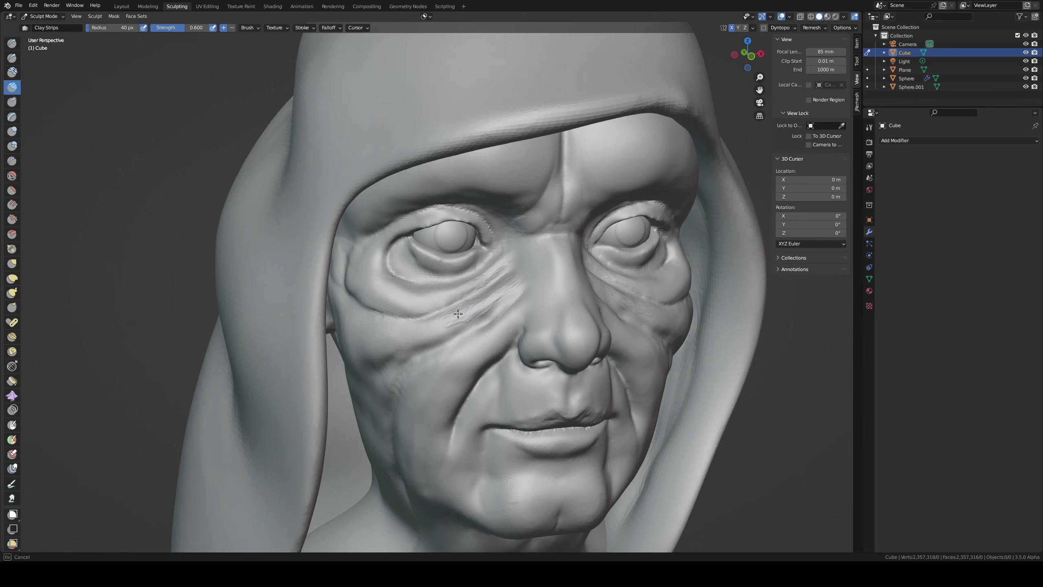
{"action": "middle_click_drag", "start_coordinate": [494, 310], "coordinate": [510, 276]}
{"action": "middle_click_drag", "start_coordinate": [595, 304], "coordinate": [598, 298]}
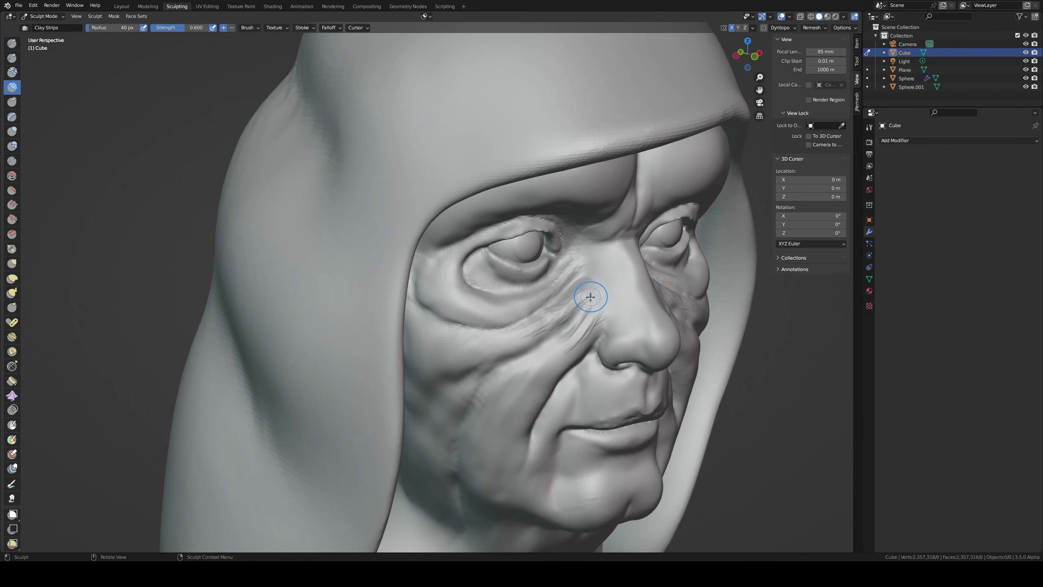
- Carve sharp creases beside the nose and along the upper eyelid
{"action": "key", "text": "shift+x"}
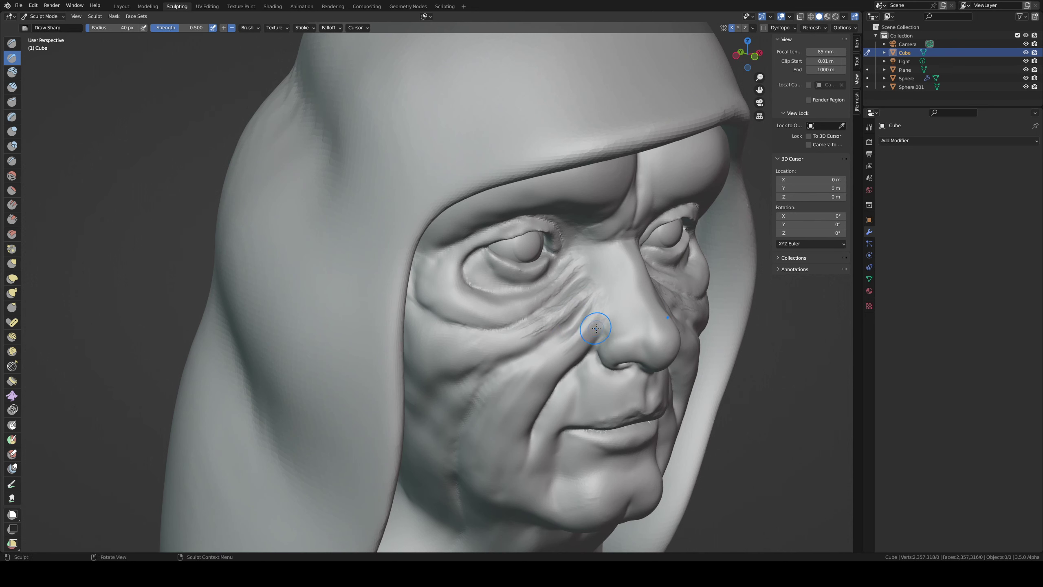
{"action": "middle_click_drag", "start_coordinate": [559, 349], "coordinate": [529, 335]}
{"action": "middle_click_drag", "start_coordinate": [447, 284], "coordinate": [442, 268]}
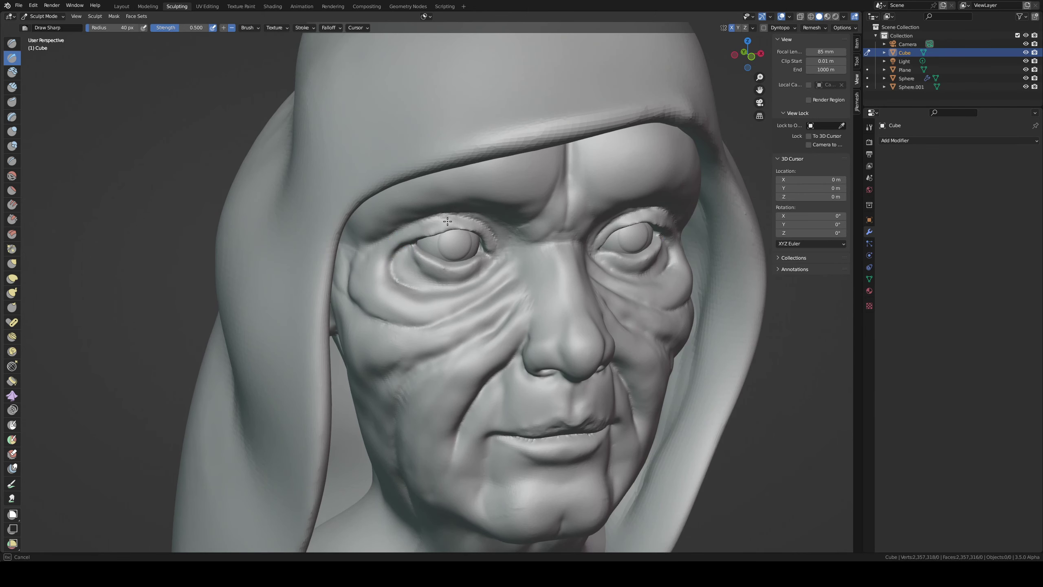
{"action": "middle_click_drag", "start_coordinate": [487, 239], "coordinate": [492, 241]}
{"action": "middle_click_drag", "start_coordinate": [452, 199], "coordinate": [455, 220]}
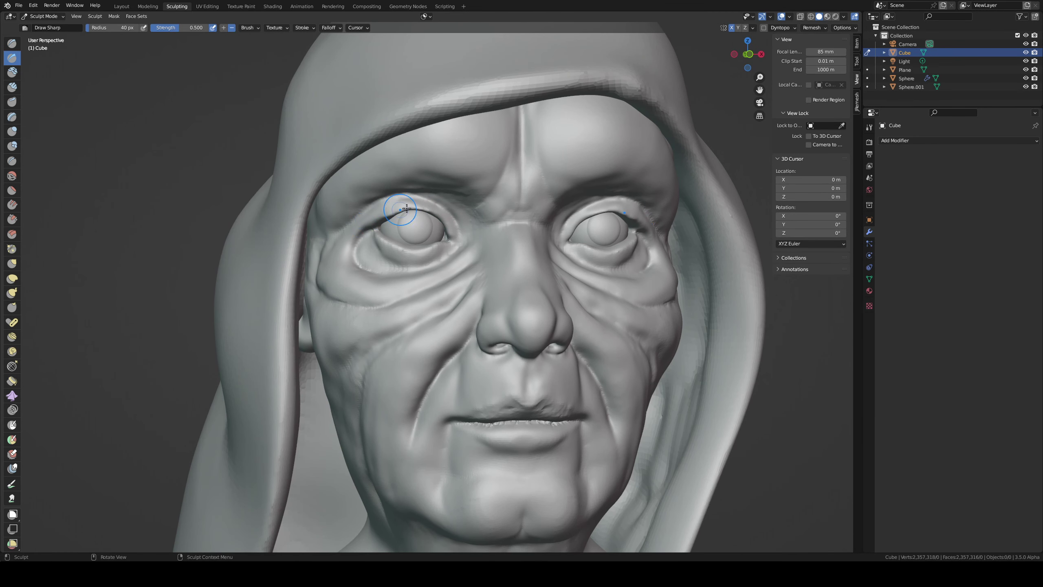
- Set up the Grab brush at 103 px in a straight front orthographic view
{"action": "key", "text": "g"}
{"action": "middle_click_drag", "start_coordinate": [407, 221], "coordinate": [550, 208]}
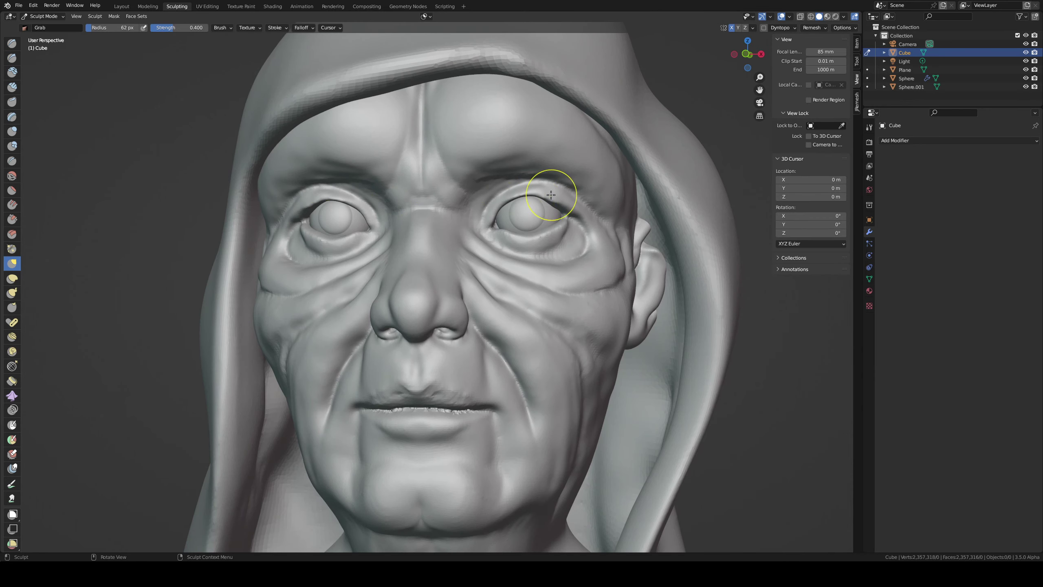
{"action": "scroll", "coordinate": [552, 207], "scroll_direction": "up", "scroll_amount": 2}
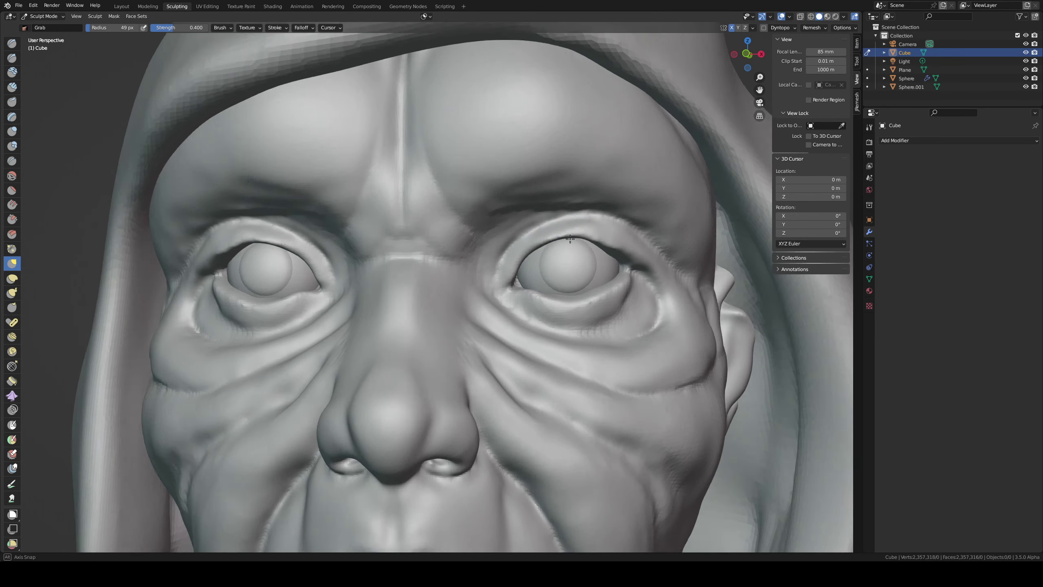
{"action": "scroll", "coordinate": [654, 227], "scroll_direction": "up", "scroll_amount": 1}
{"action": "key", "text": "f"}
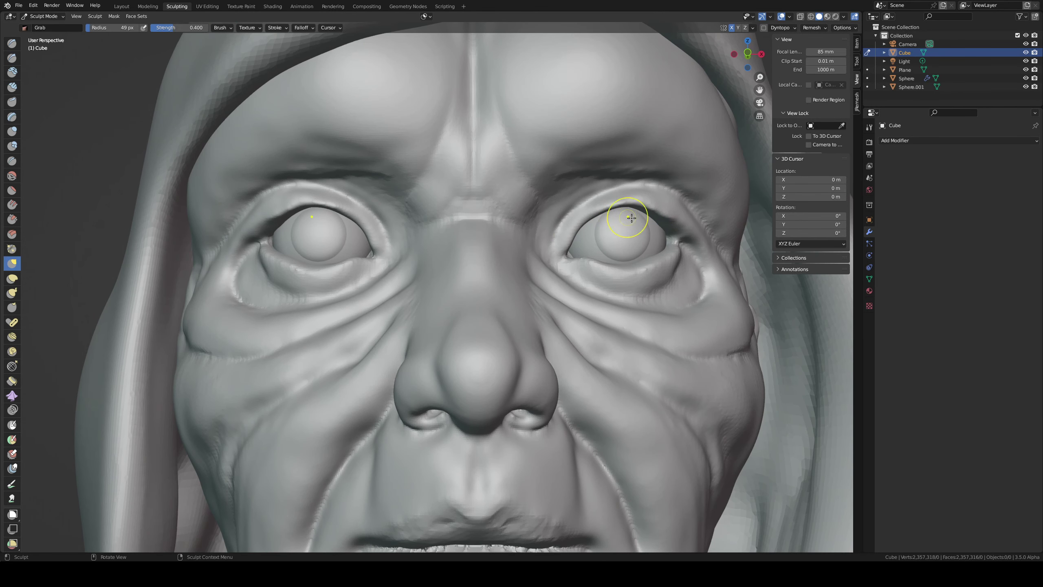
{"action": "left_click", "coordinate": [643, 218]}
{"action": "key", "text": "KP_1"}
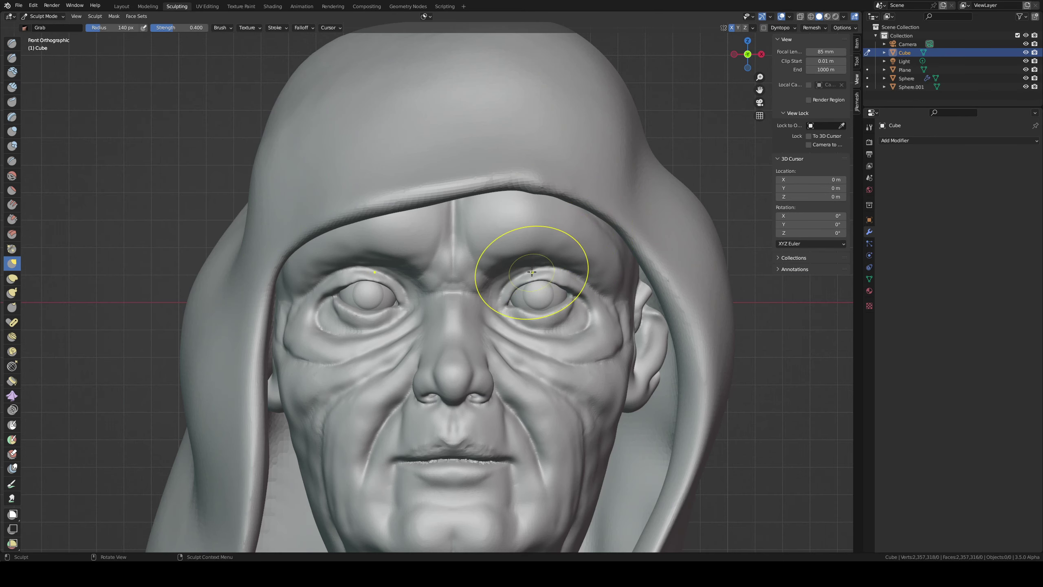
{"action": "key", "text": "f"}
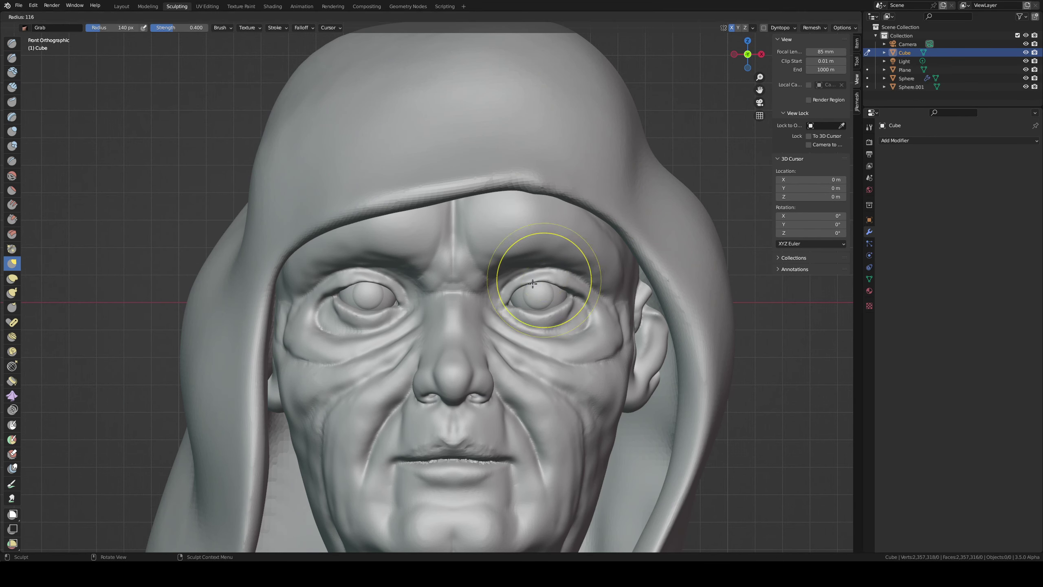
{"action": "left_click", "coordinate": [540, 285]}
{"action": "key", "text": "f"}
{"action": "left_click", "coordinate": [534, 282]}
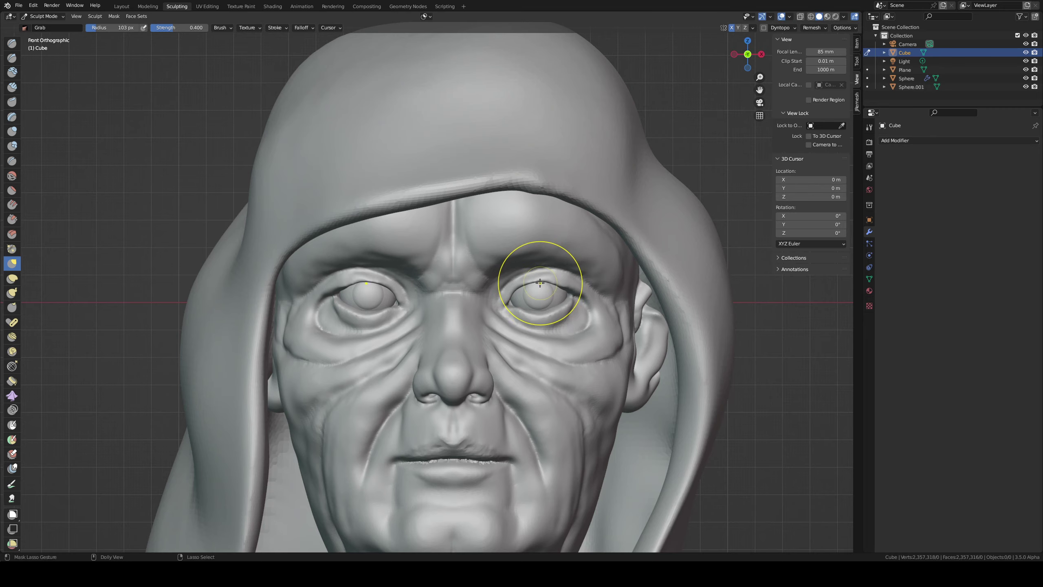
- Enlarge the Grab brush to 164 px and pull the ear up toward the hood
{"action": "mouse_move", "coordinate": [534, 282]}
{"action": "middle_mouse_down"}
{"action": "mouse_move", "coordinate": [455, 280]}
{"action": "mouse_move", "coordinate": [515, 297]}
{"action": "middle_mouse_up"}
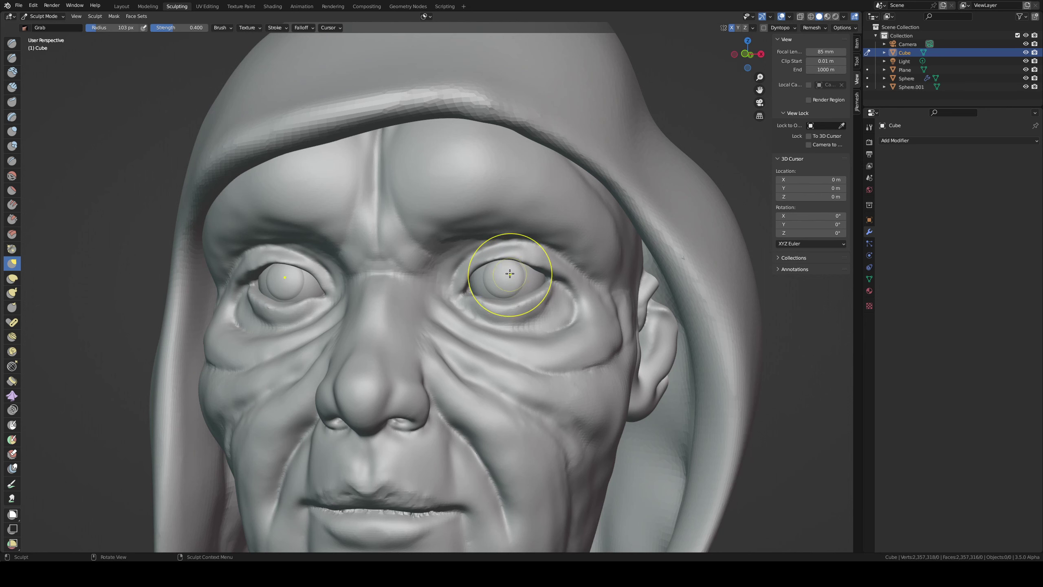
{"action": "key", "text": "f"}
{"action": "left_click", "coordinate": [495, 390]}
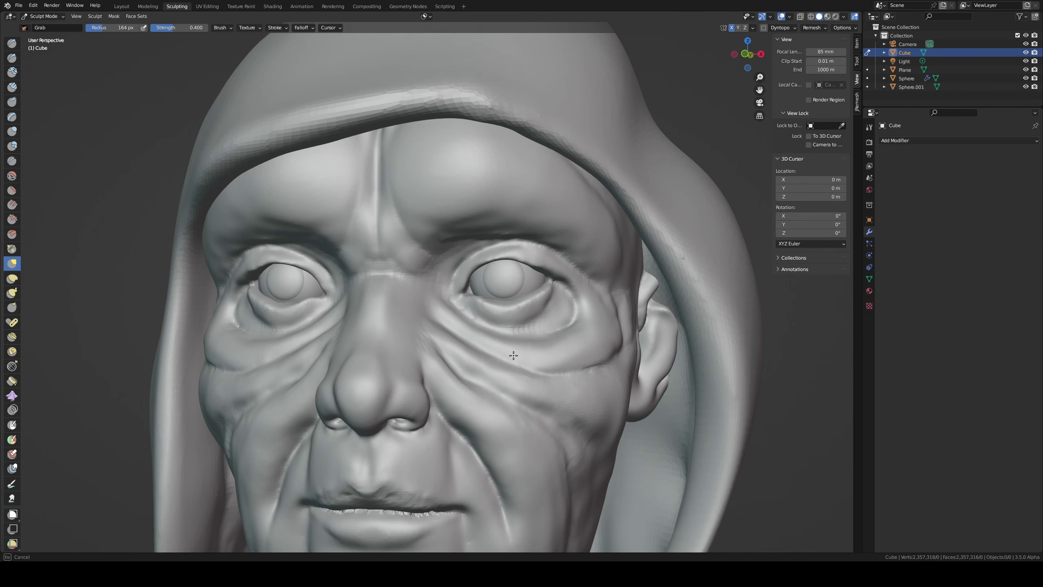
{"action": "mouse_move", "coordinate": [551, 329]}
{"action": "middle_mouse_down"}
{"action": "mouse_move", "coordinate": [574, 331]}
{"action": "mouse_move", "coordinate": [543, 325]}
{"action": "middle_mouse_up"}
{"action": "scroll", "coordinate": [574, 331], "scroll_direction": "down", "scroll_amount": 4}
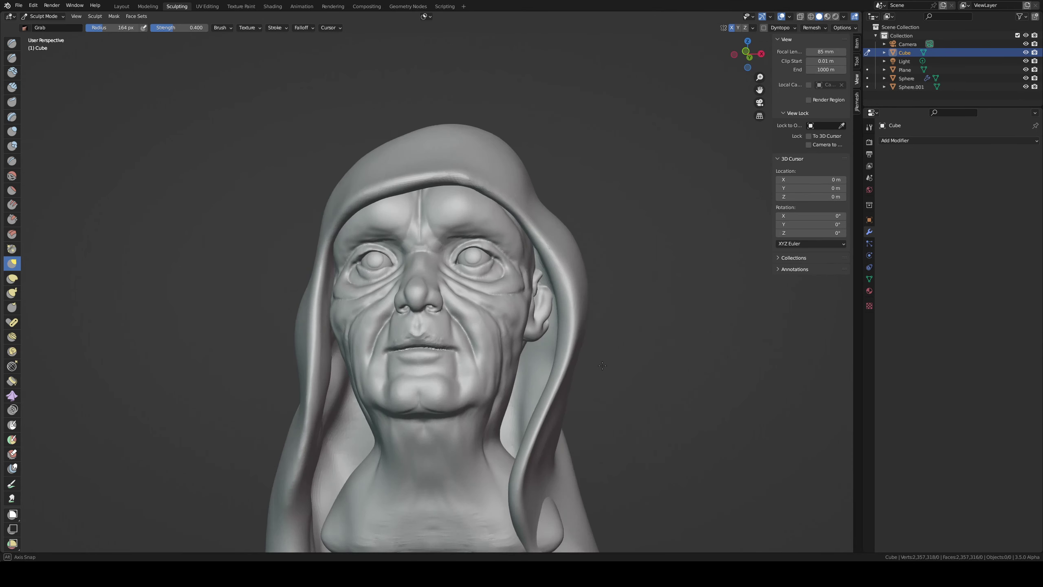
{"action": "left_click_drag", "start_coordinate": [543, 325], "coordinate": [536, 313]}
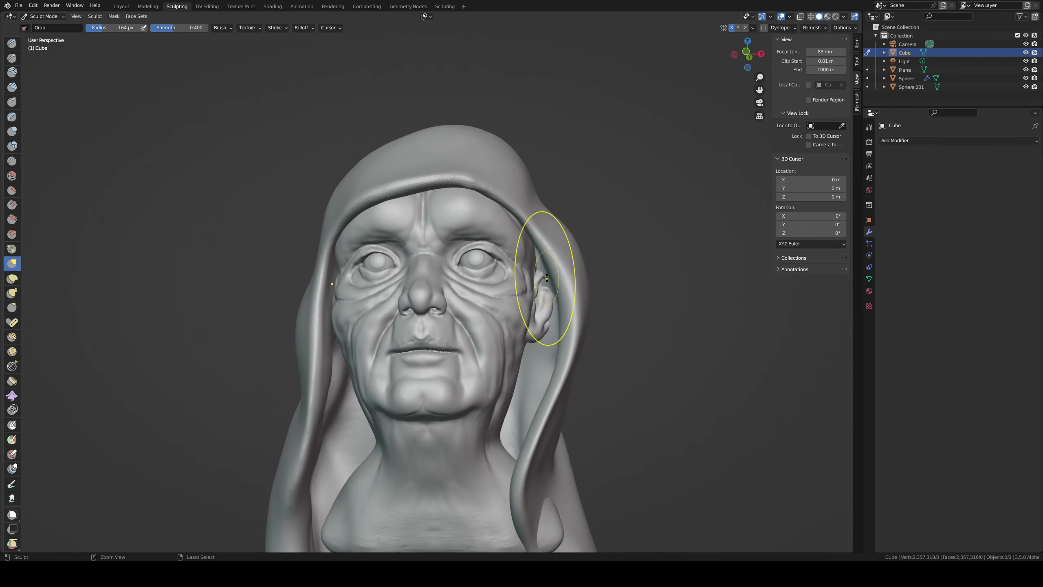
{"action": "mouse_move", "coordinate": [565, 280]}
{"action": "middle_mouse_down", "text": "ctrl"}
{"action": "mouse_move", "coordinate": [542, 269]}
{"action": "mouse_move", "coordinate": [501, 349]}
{"action": "middle_mouse_up", "text": "ctrl"}
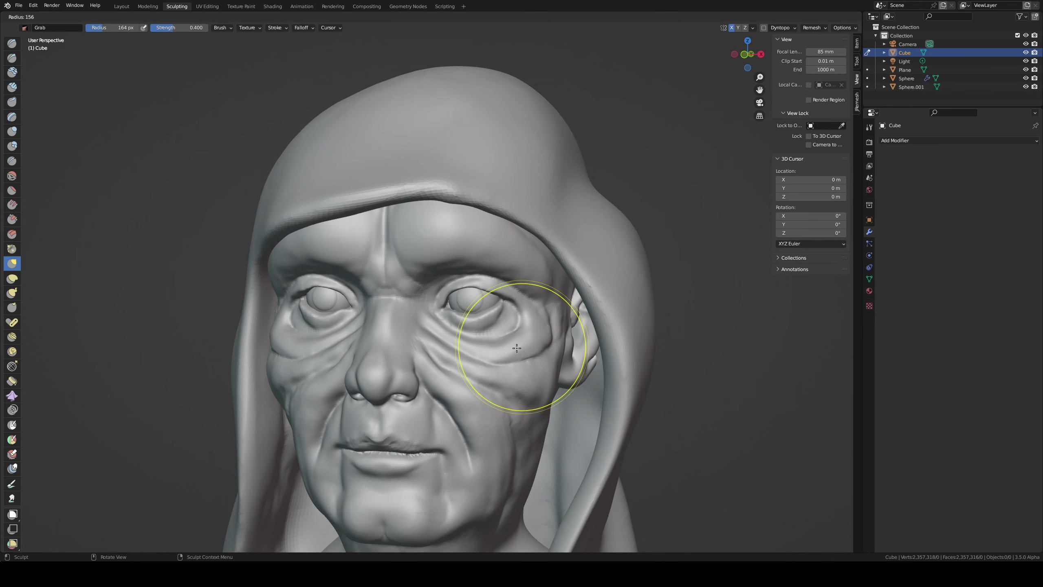
- Carve a sharp crease at the outer eye corner using a 59 px brush
{"action": "key", "text": "c"}
{"action": "key", "text": "f"}
{"action": "left_click", "coordinate": [496, 351]}
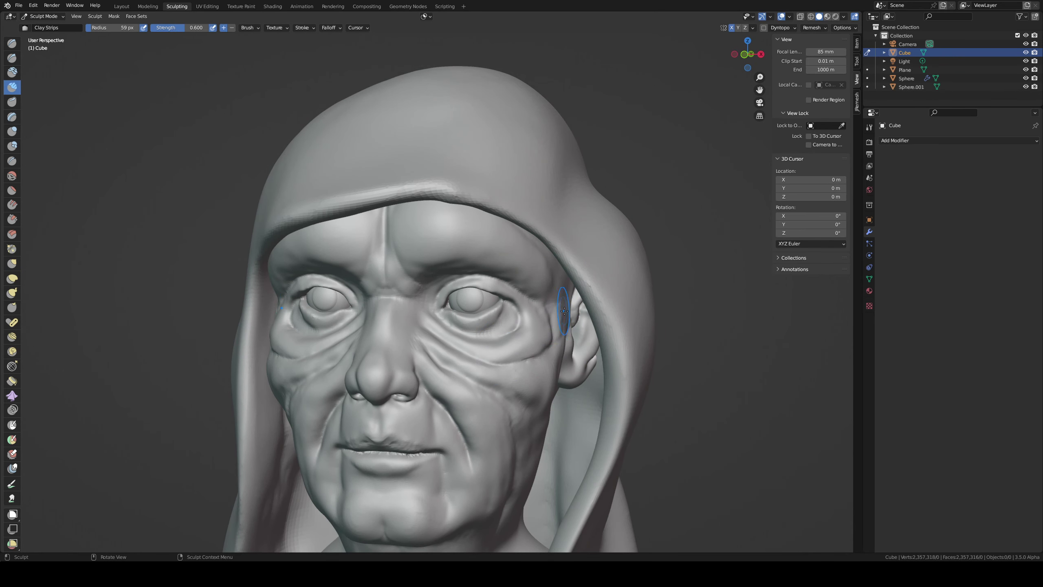
{"action": "middle_click_drag", "start_coordinate": [530, 351], "coordinate": [446, 343]}
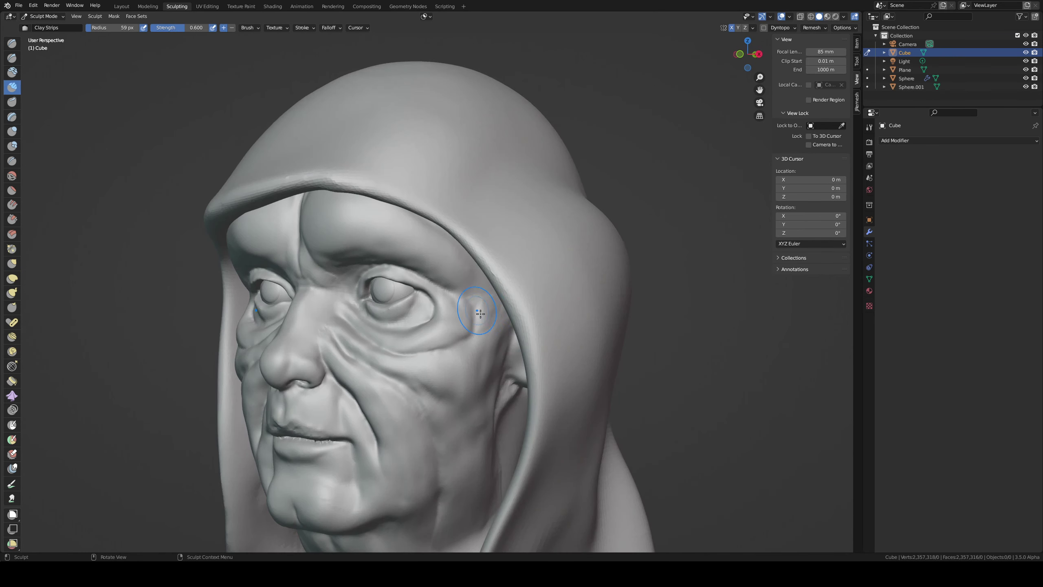
{"action": "key", "text": "shift+x"}
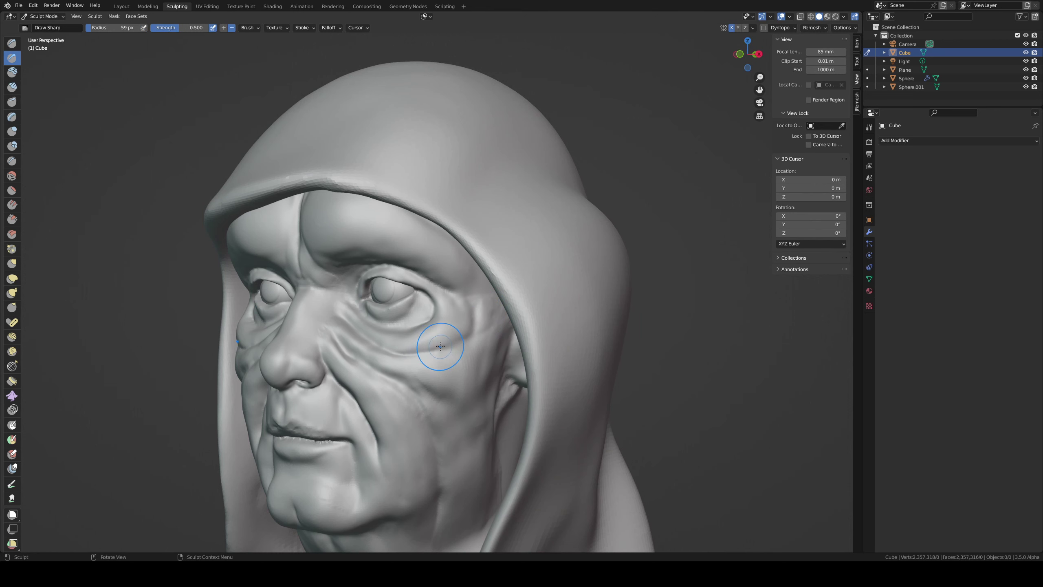
{"action": "mouse_move", "coordinate": [472, 308]}
{"action": "left_mouse_down"}
{"action": "mouse_move", "coordinate": [454, 349]}
{"action": "mouse_move", "coordinate": [464, 331]}
{"action": "left_mouse_up"}
- Carve another outer-corner crease and build clay folds beside the right eye toward the temple
{"action": "key", "text": "c"}
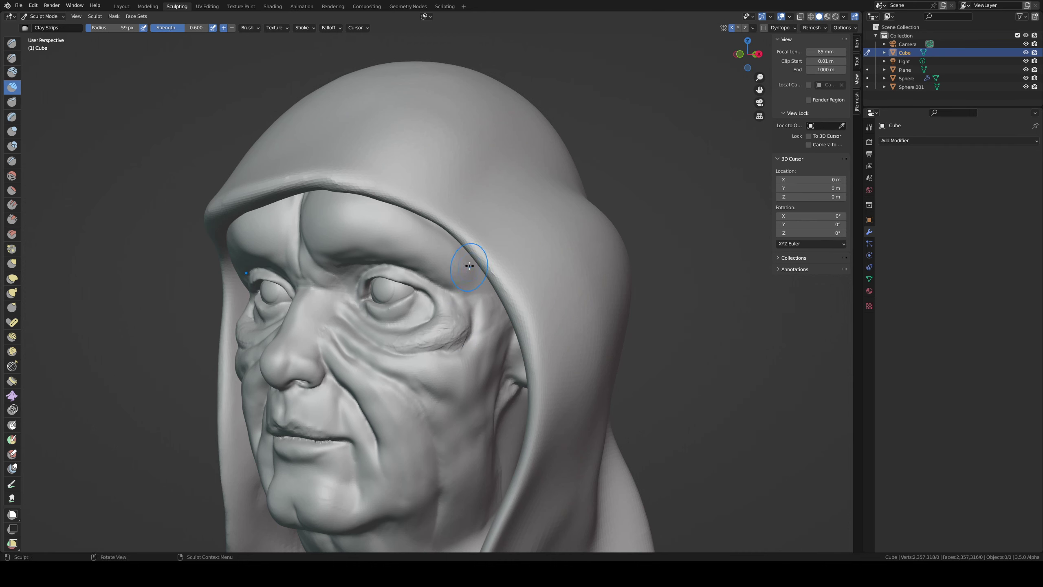
{"action": "middle_click_drag", "start_coordinate": [445, 307], "coordinate": [527, 288]}
{"action": "key", "text": "shift+x"}
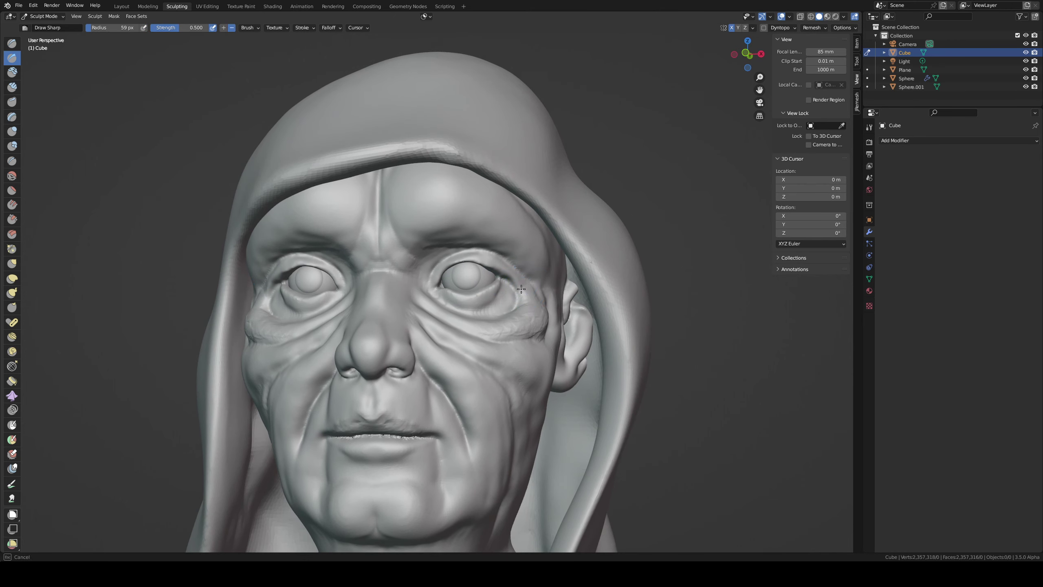
{"action": "mouse_move", "coordinate": [527, 288]}
{"action": "left_mouse_down"}
{"action": "mouse_move", "coordinate": [541, 308]}
{"action": "mouse_move", "coordinate": [526, 304]}
{"action": "left_mouse_up"}
{"action": "key", "text": "c"}
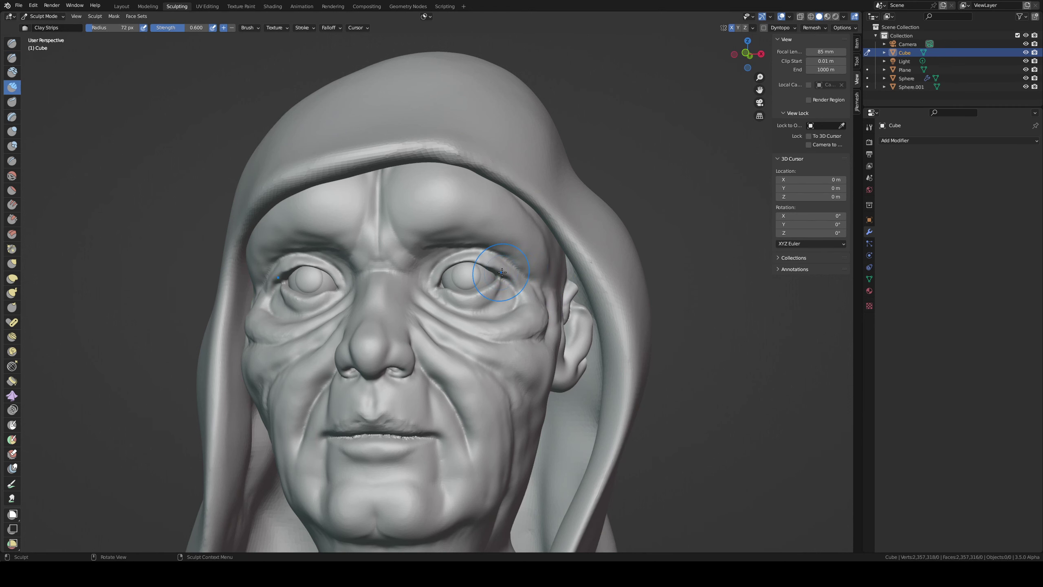
{"action": "middle_click_drag", "start_coordinate": [513, 263], "coordinate": [499, 298]}
{"action": "mouse_move", "coordinate": [499, 298]}
{"action": "left_mouse_down"}
{"action": "mouse_move", "coordinate": [517, 287]}
{"action": "mouse_move", "coordinate": [514, 295]}
{"action": "mouse_move", "coordinate": [452, 263]}
{"action": "mouse_move", "coordinate": [385, 207]}
{"action": "left_mouse_up"}
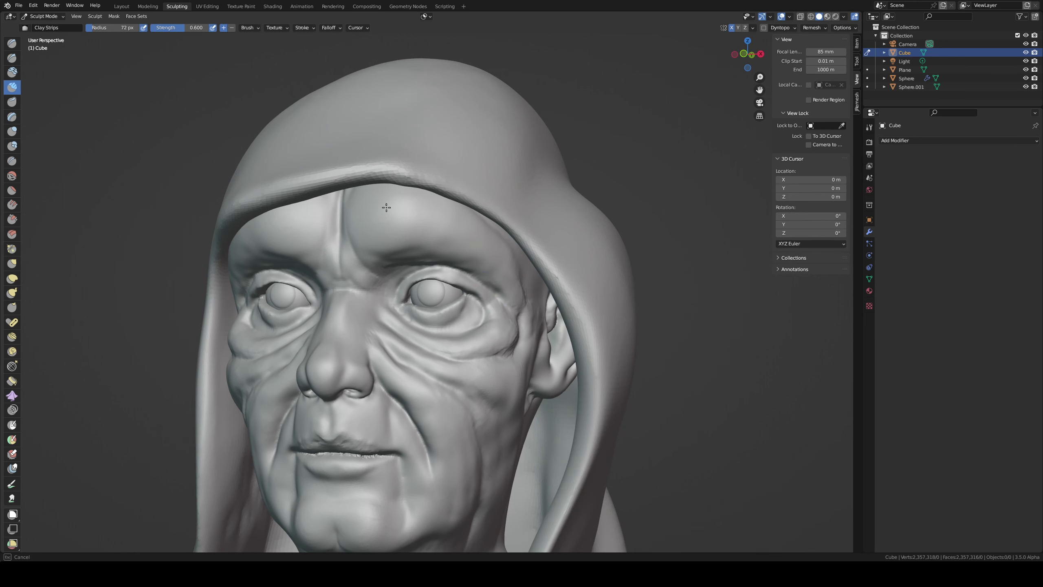
- Deepen the crease above the left brow with Clay Strips
{"action": "left_click_drag", "start_coordinate": [491, 250], "coordinate": [458, 254]}
{"action": "middle_click_drag", "start_coordinate": [361, 233], "coordinate": [405, 232]}
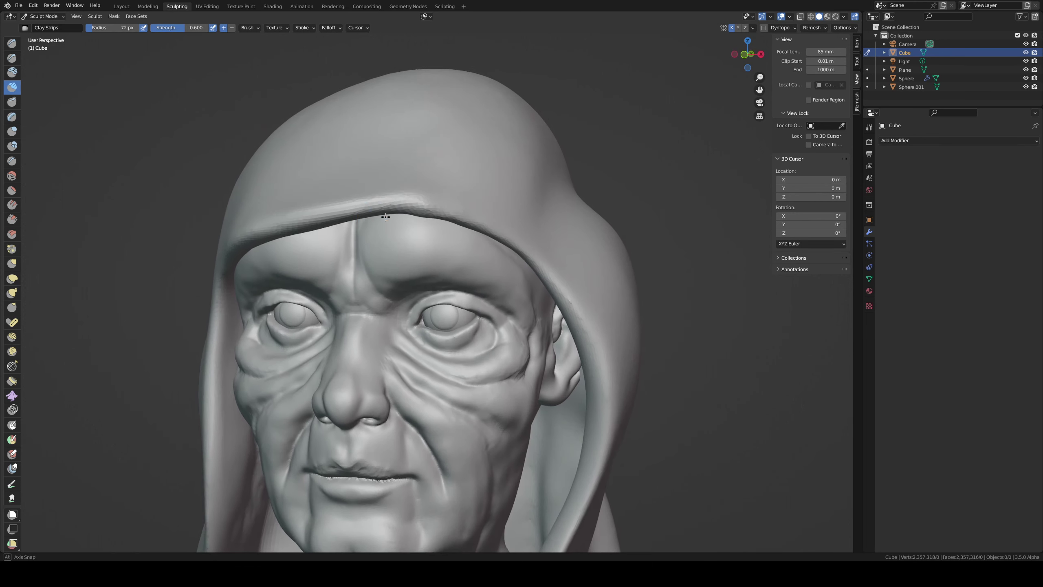
{"action": "key", "text": "shift+x"}
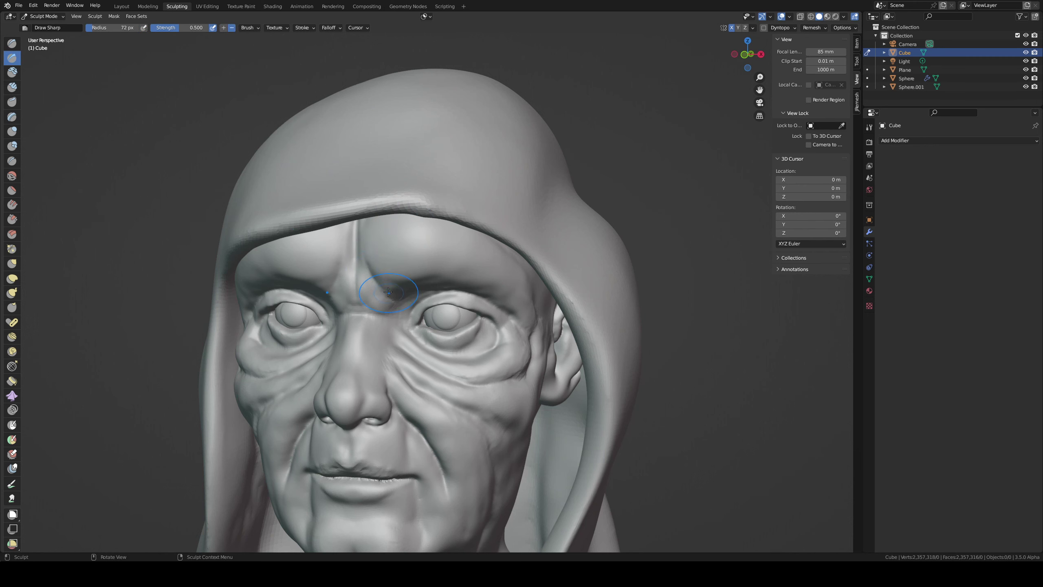
{"action": "key", "text": "c"}
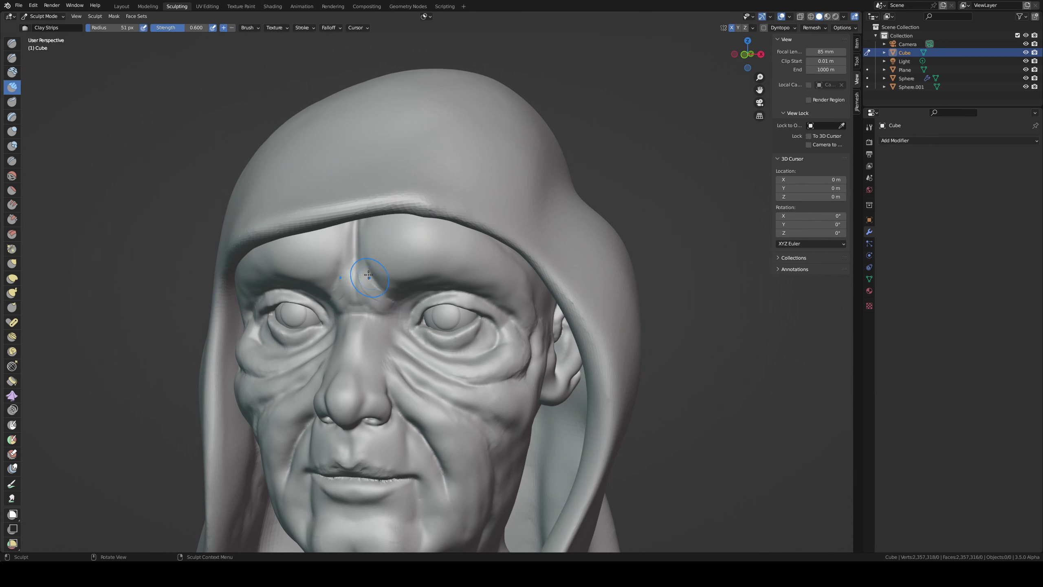
{"action": "left_click_drag", "start_coordinate": [371, 284], "coordinate": [367, 277]}
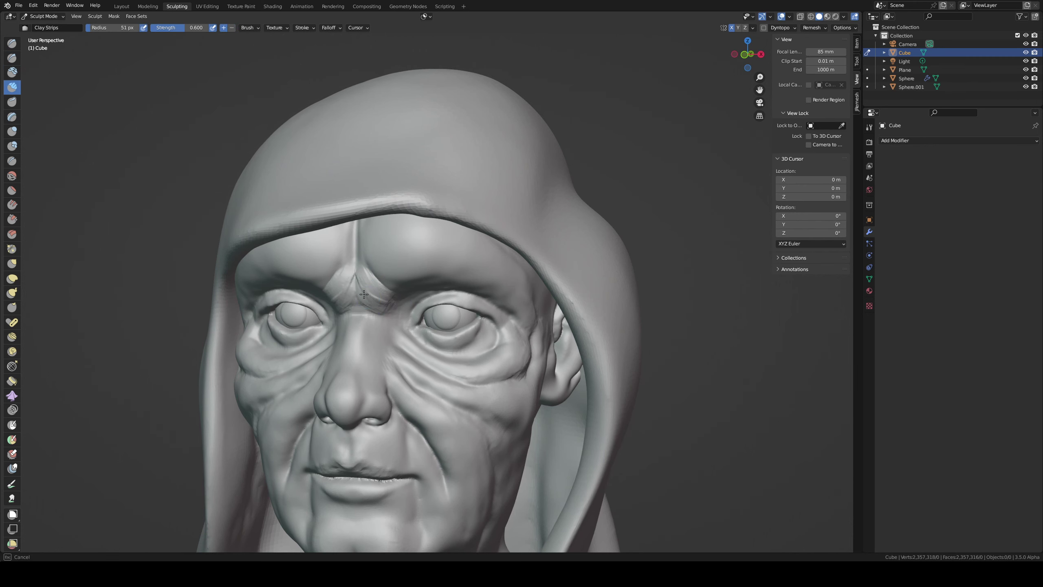
{"action": "middle_click_drag", "start_coordinate": [377, 293], "coordinate": [379, 288]}
- Carve sharp furrows from brow to nose bridge and between the brows at 53 px
{"action": "key", "text": "shift+x"}
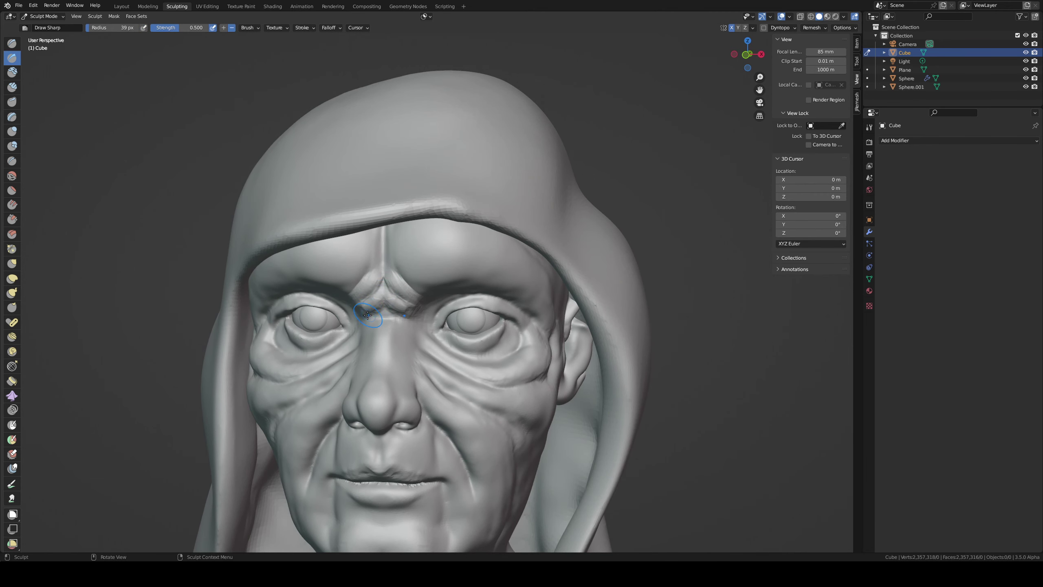
{"action": "key", "text": "f"}
{"action": "key", "text": "f"}
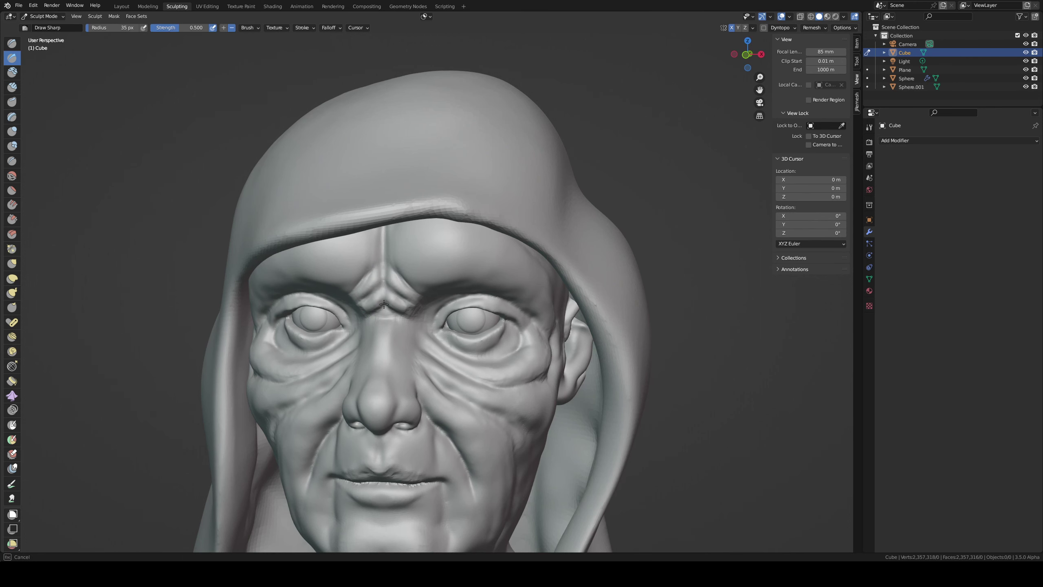
{"action": "key", "text": "f"}
{"action": "left_click", "coordinate": [381, 272]}
{"action": "left_click_drag", "start_coordinate": [385, 281], "coordinate": [397, 311]}
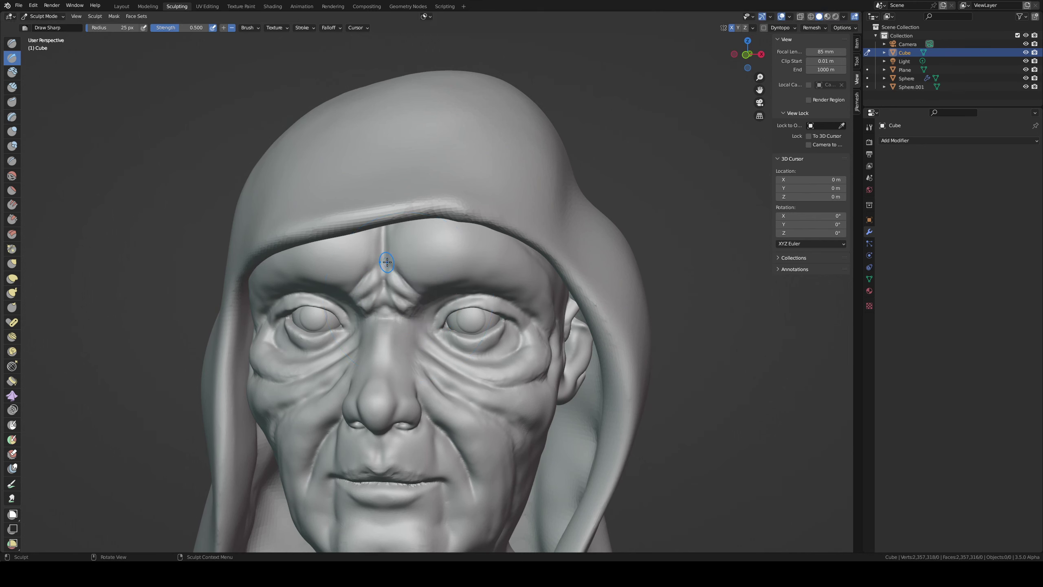
{"action": "key", "text": "f"}
{"action": "left_click", "coordinate": [409, 292]}
{"action": "middle_click_drag", "start_coordinate": [407, 249], "coordinate": [420, 247], "text": "shift"}
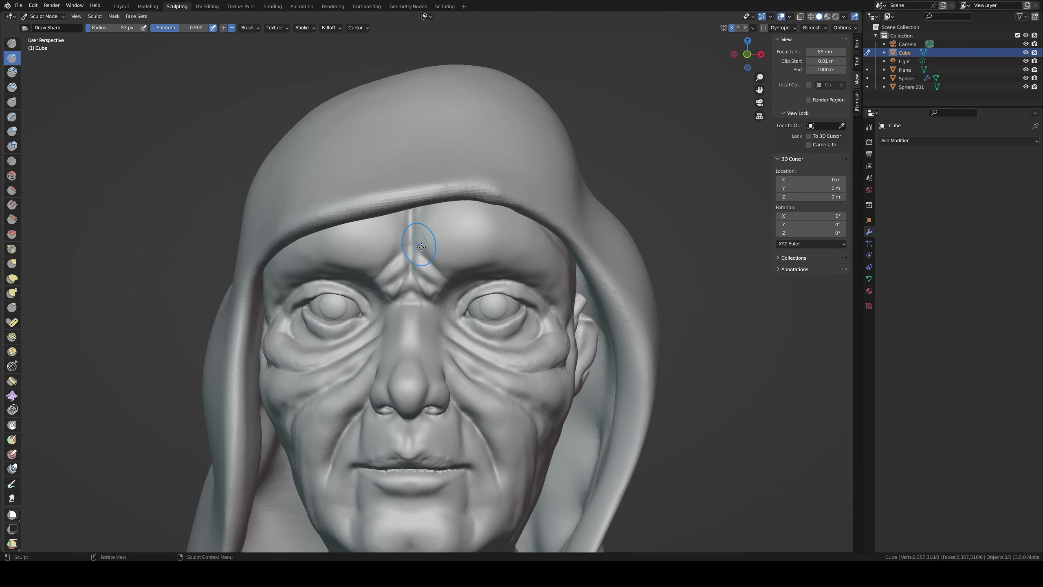
{"action": "mouse_move", "coordinate": [372, 272]}
{"action": "left_mouse_down"}
{"action": "mouse_move", "coordinate": [425, 238]}
{"action": "mouse_move", "coordinate": [492, 238]}
{"action": "mouse_move", "coordinate": [472, 254]}
{"action": "mouse_move", "coordinate": [452, 215]}
{"action": "mouse_move", "coordinate": [514, 258]}
{"action": "mouse_move", "coordinate": [491, 207]}
{"action": "mouse_move", "coordinate": [542, 266]}
{"action": "left_mouse_up"}
- Build clay wrinkles along both brows and across the forehead, deepening the central groove
{"action": "key", "text": "c"}
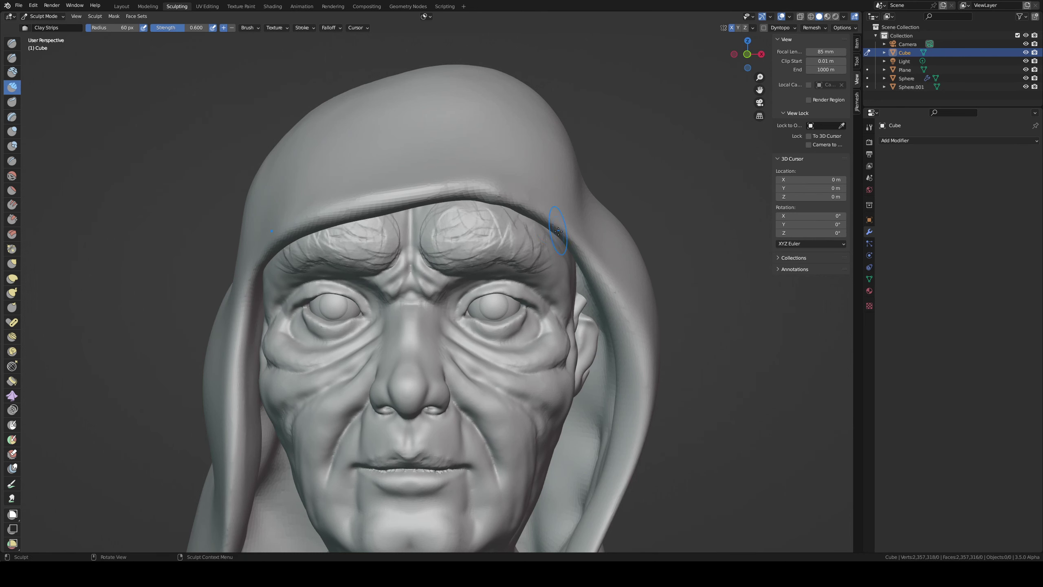
{"action": "middle_click_drag", "start_coordinate": [534, 263], "coordinate": [490, 239]}
{"action": "left_click_drag", "start_coordinate": [490, 239], "coordinate": [533, 252]}
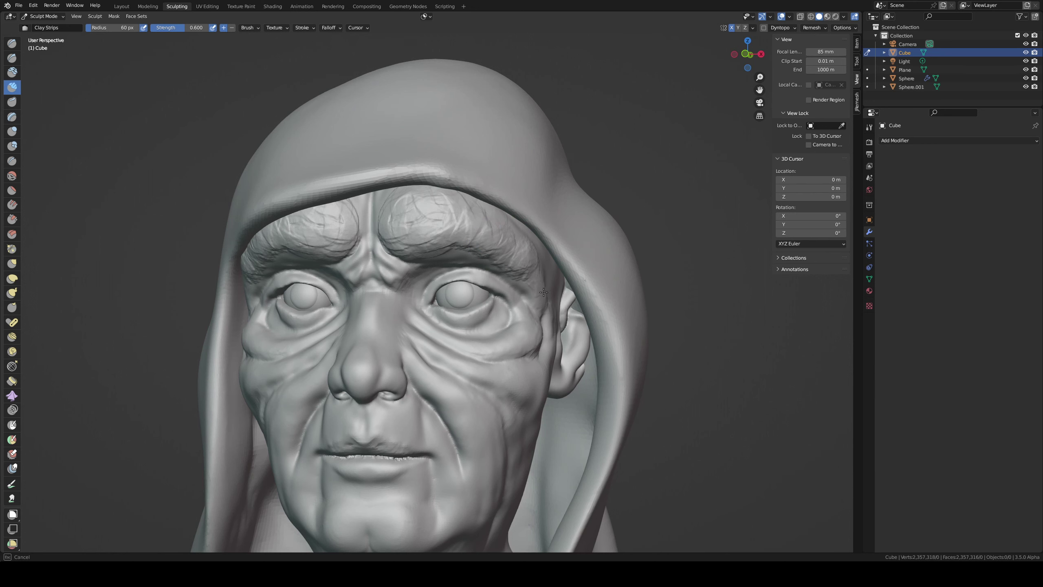
{"action": "left_click_drag", "start_coordinate": [457, 257], "coordinate": [532, 292]}
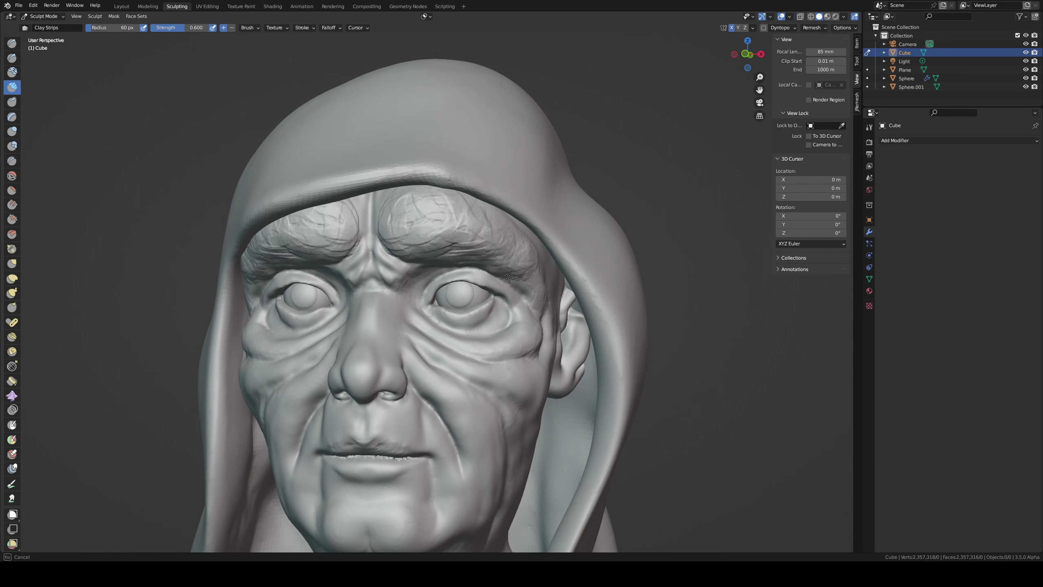
{"action": "left_click_drag", "start_coordinate": [454, 224], "coordinate": [393, 229]}
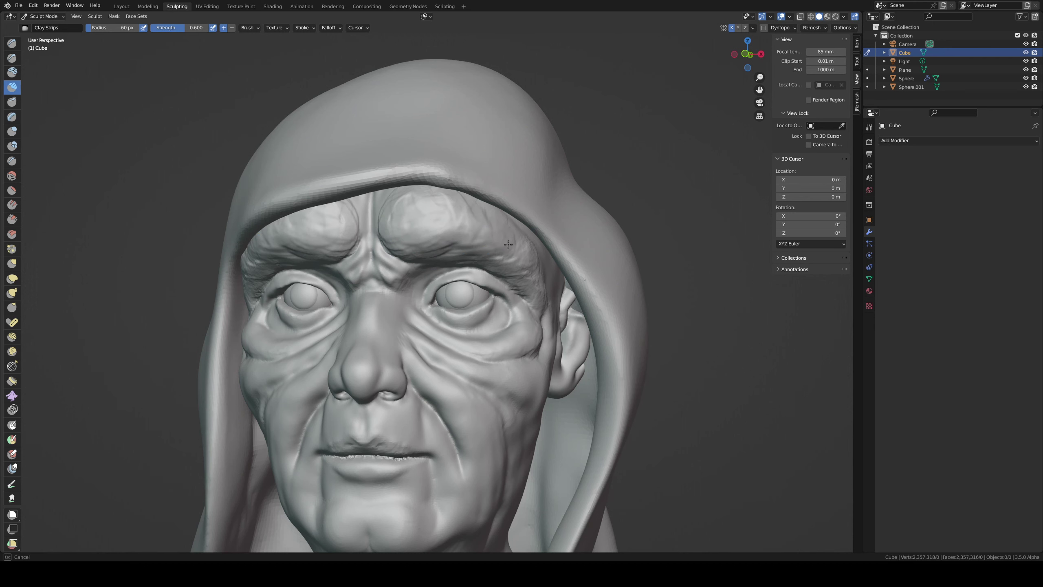
{"action": "left_click_drag", "start_coordinate": [407, 194], "coordinate": [415, 177]}
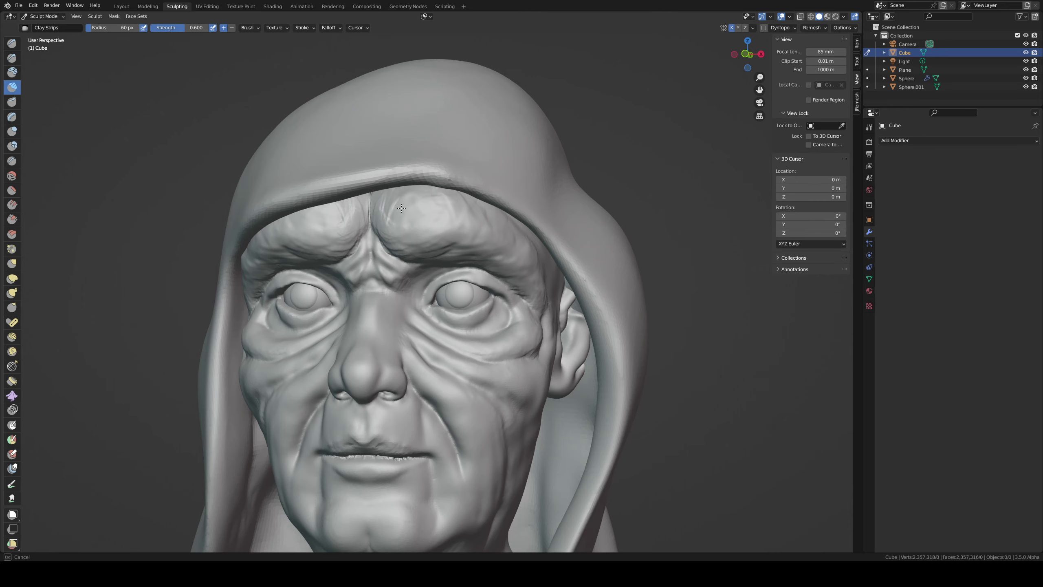
{"action": "mouse_move", "coordinate": [401, 208]}
{"action": "middle_mouse_down"}
{"action": "mouse_move", "coordinate": [473, 309]}
{"action": "mouse_move", "coordinate": [507, 243]}
{"action": "mouse_move", "coordinate": [501, 302]}
{"action": "mouse_move", "coordinate": [610, 303]}
{"action": "middle_mouse_up"}
- Pull the inner eye corner and reshape the nose bridge with Grab, undoing one Draw Sharp stroke
{"action": "key", "text": "g"}
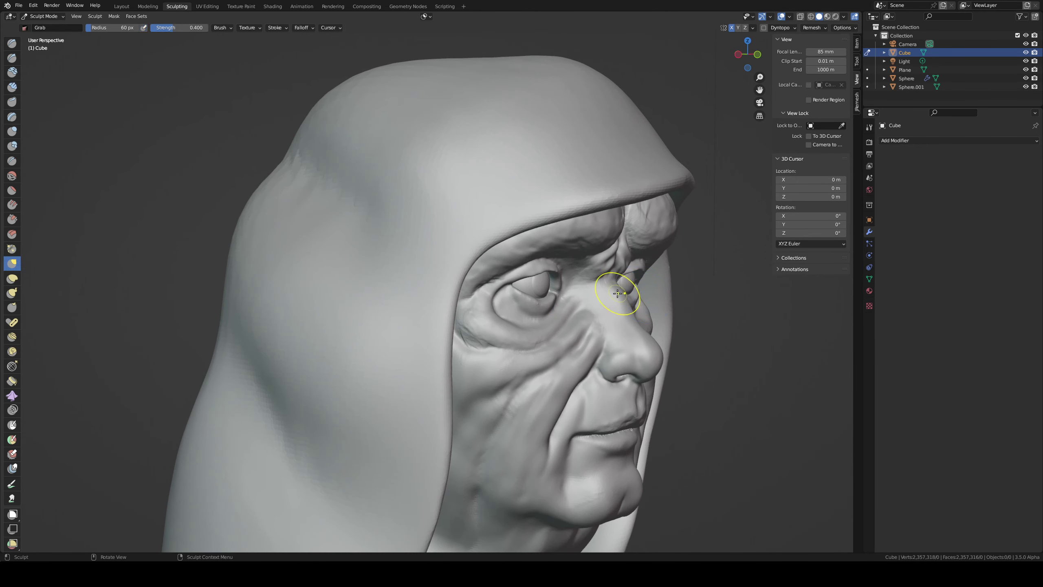
{"action": "left_click_drag", "start_coordinate": [617, 293], "coordinate": [617, 295]}
{"action": "middle_click_drag", "start_coordinate": [620, 297], "coordinate": [518, 348]}
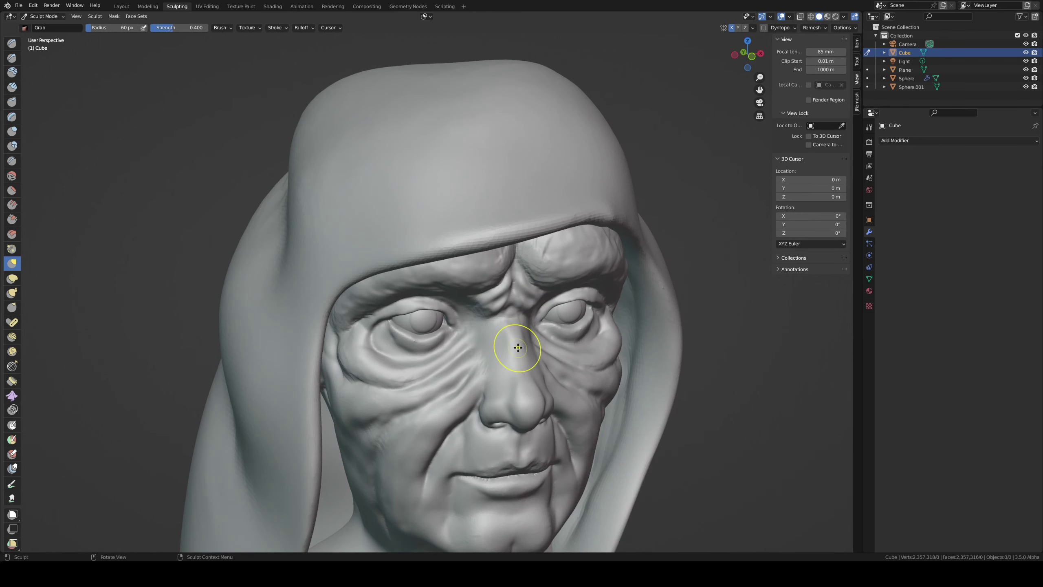
{"action": "mouse_move", "coordinate": [518, 348]}
{"action": "left_mouse_down"}
{"action": "mouse_move", "coordinate": [530, 356]}
{"action": "mouse_move", "coordinate": [524, 349]}
{"action": "mouse_move", "coordinate": [556, 327]}
{"action": "mouse_move", "coordinate": [523, 353]}
{"action": "mouse_move", "coordinate": [460, 372]}
{"action": "mouse_move", "coordinate": [465, 391]}
{"action": "left_mouse_up"}
{"action": "key", "text": "shift+x"}
{"action": "key", "text": "ctrl+z"}
{"action": "key", "text": "g"}
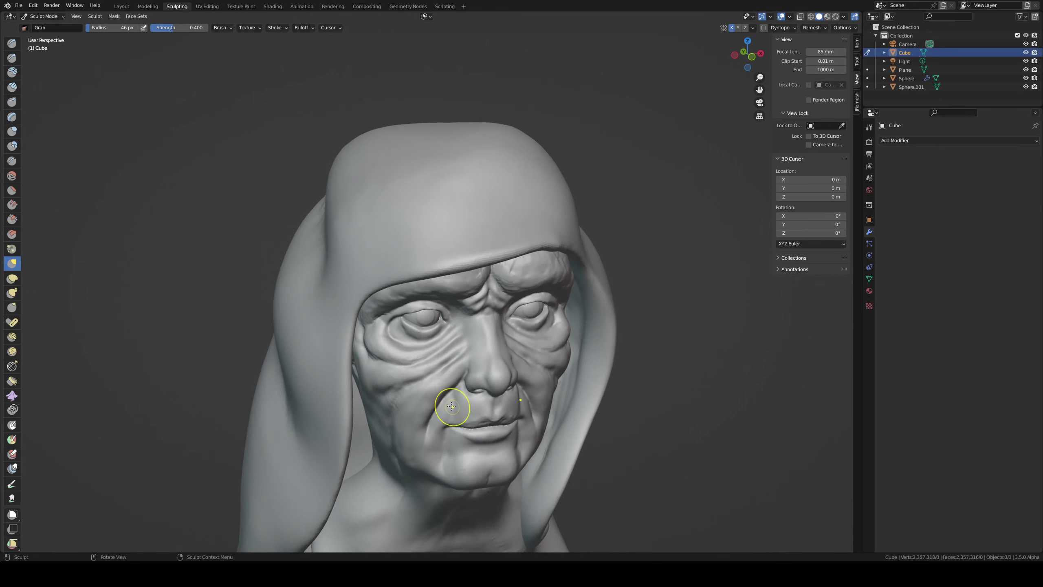
{"action": "mouse_move", "coordinate": [452, 406]}
{"action": "middle_mouse_down"}
{"action": "mouse_move", "coordinate": [430, 384]}
{"action": "mouse_move", "coordinate": [431, 326]}
{"action": "middle_mouse_up"}
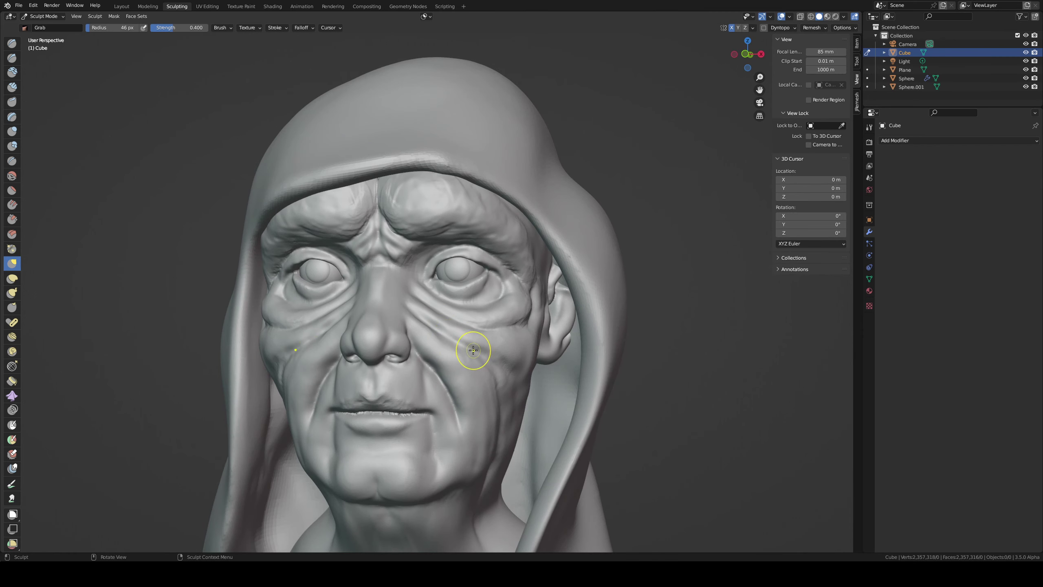
{"action": "key", "text": "shift+x"}
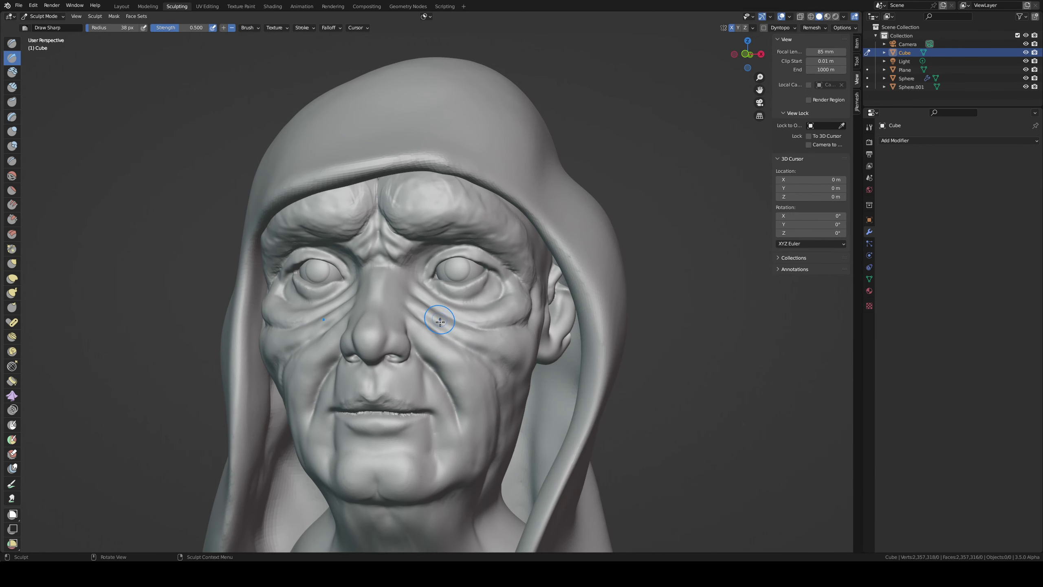
- Pinch the cheek wrinkle, then add Clay Strips creases under the right eye at 24 px
{"action": "key", "text": "p"}
{"action": "mouse_move", "coordinate": [429, 320]}
{"action": "left_mouse_down"}
{"action": "mouse_move", "coordinate": [500, 373]}
{"action": "mouse_move", "coordinate": [434, 314]}
{"action": "mouse_move", "coordinate": [494, 302]}
{"action": "left_mouse_up"}
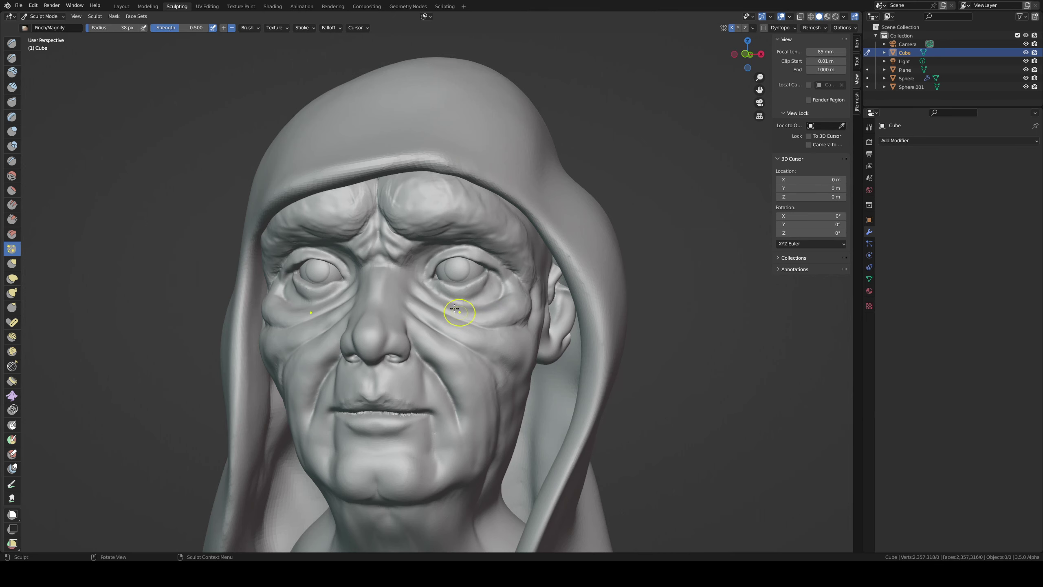
{"action": "key", "text": "i"}
{"action": "middle_click_drag", "start_coordinate": [454, 309], "coordinate": [419, 353]}
{"action": "key", "text": "c"}
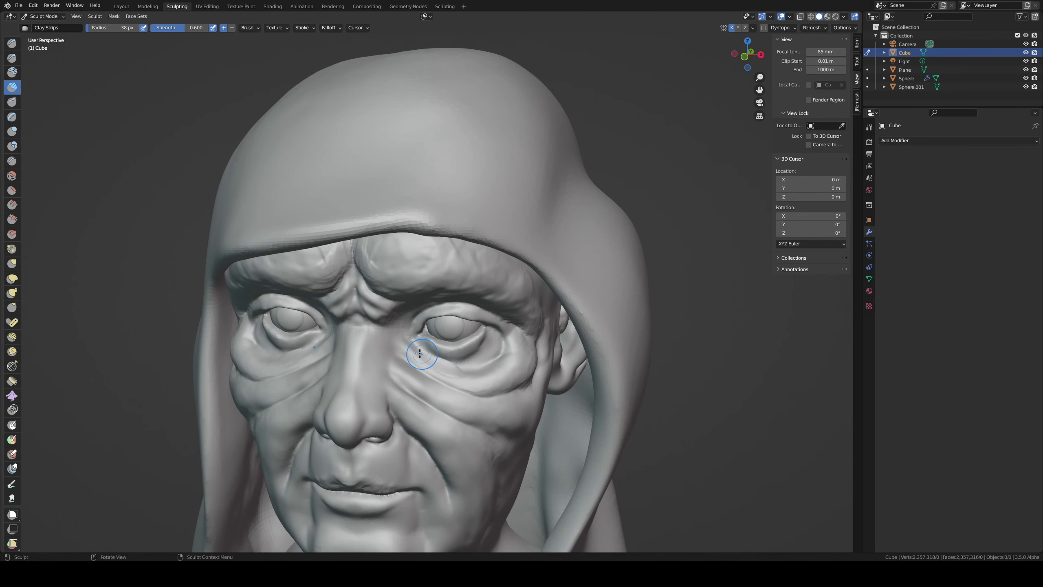
{"action": "mouse_move", "coordinate": [420, 353]}
{"action": "left_mouse_down"}
{"action": "mouse_move", "coordinate": [468, 382]}
{"action": "mouse_move", "coordinate": [444, 372]}
{"action": "mouse_move", "coordinate": [467, 378]}
{"action": "mouse_move", "coordinate": [457, 376]}
{"action": "left_mouse_up"}
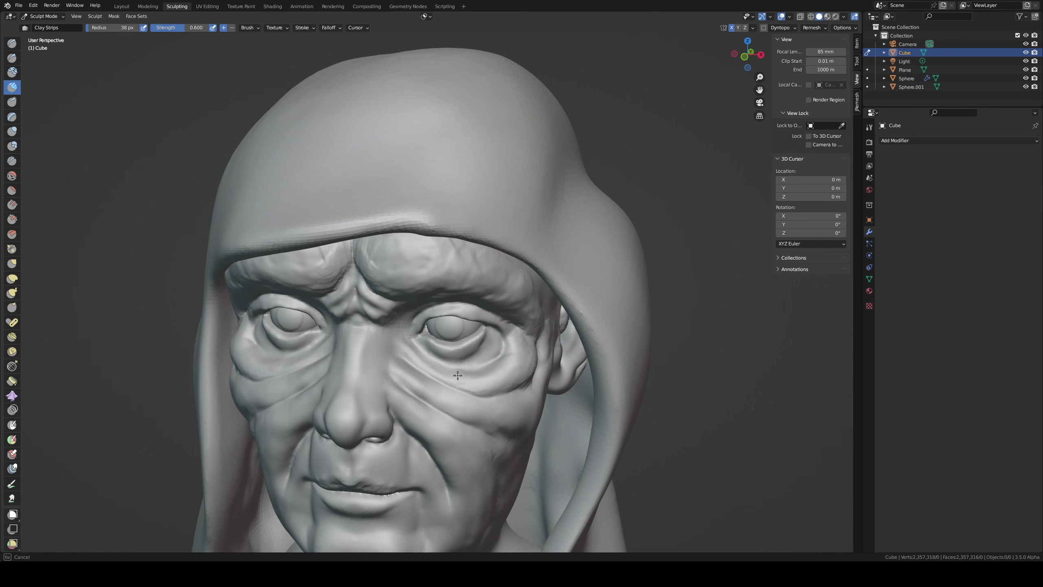
{"action": "left_click", "coordinate": [450, 372]}
{"action": "left_click_drag", "start_coordinate": [422, 359], "coordinate": [472, 379]}
{"action": "mouse_move", "coordinate": [503, 358]}
{"action": "middle_mouse_down"}
{"action": "mouse_move", "coordinate": [518, 342]}
{"action": "mouse_move", "coordinate": [460, 338]}
{"action": "middle_mouse_up"}
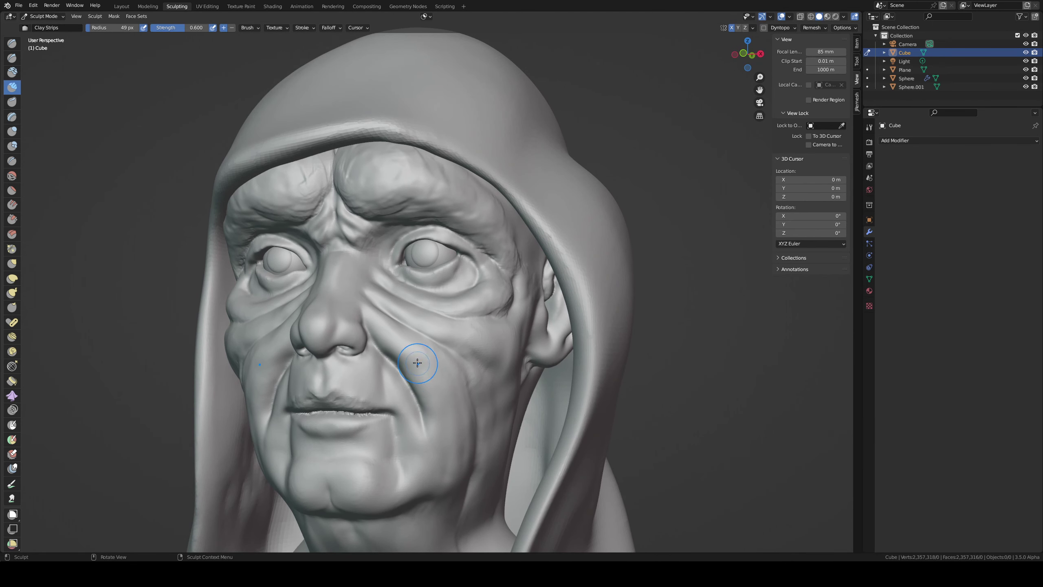
- Sculpt a crease down the cheek and add clay strokes across it from a side view
{"action": "left_click_drag", "start_coordinate": [417, 362], "coordinate": [418, 384]}
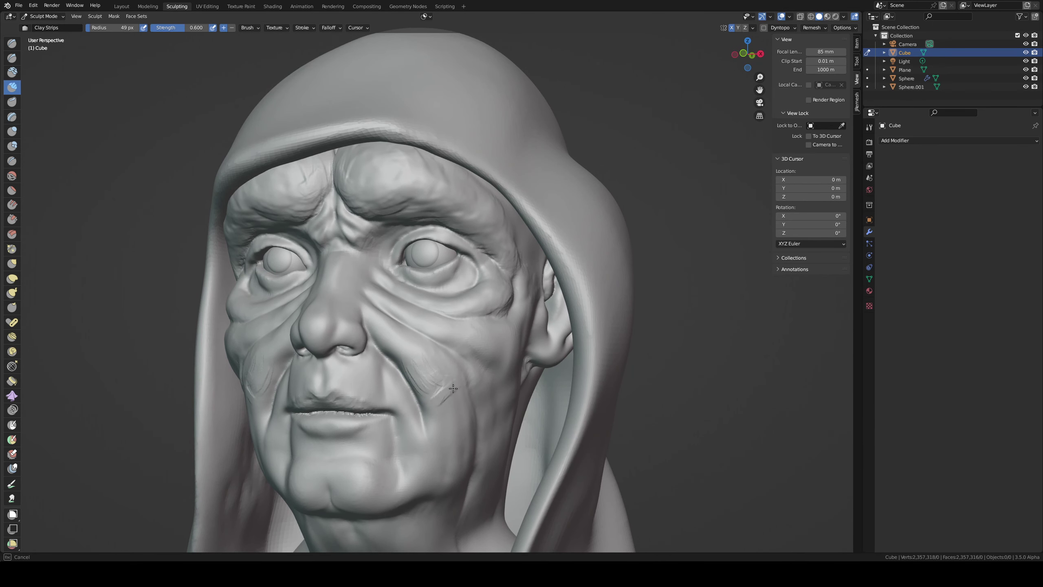
{"action": "left_click_drag", "start_coordinate": [446, 392], "coordinate": [456, 434]}
{"action": "middle_click_drag", "start_coordinate": [481, 355], "coordinate": [333, 326]}
{"action": "mouse_move", "coordinate": [333, 326]}
{"action": "left_mouse_down"}
{"action": "mouse_move", "coordinate": [374, 335]}
{"action": "mouse_move", "coordinate": [407, 326]}
{"action": "left_mouse_up"}
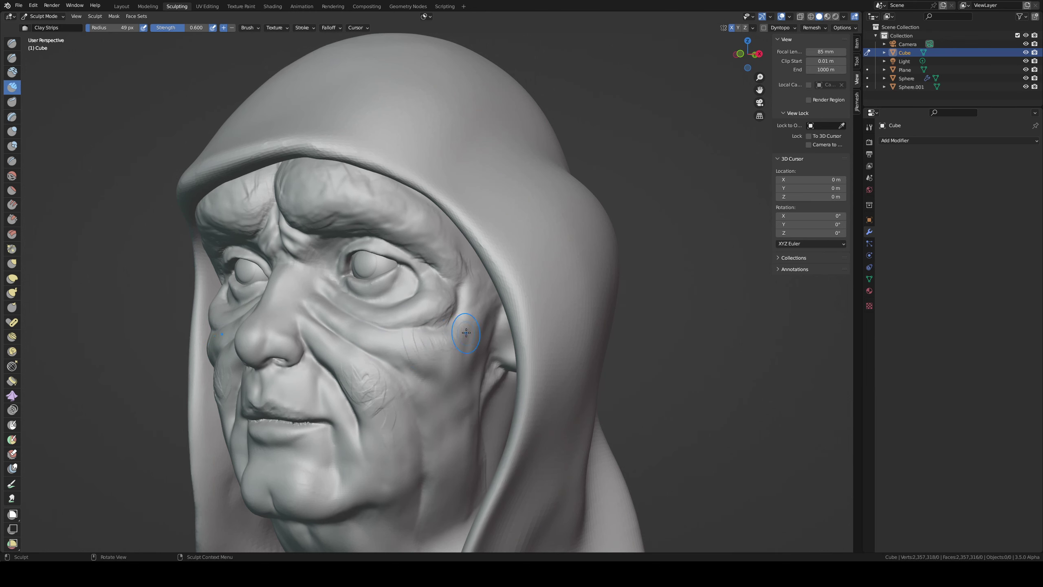
{"action": "left_click_drag", "start_coordinate": [436, 340], "coordinate": [449, 361]}
{"action": "mouse_move", "coordinate": [411, 366]}
{"action": "middle_mouse_down"}
{"action": "mouse_move", "coordinate": [430, 326]}
{"action": "mouse_move", "coordinate": [454, 348]}
{"action": "middle_mouse_up"}
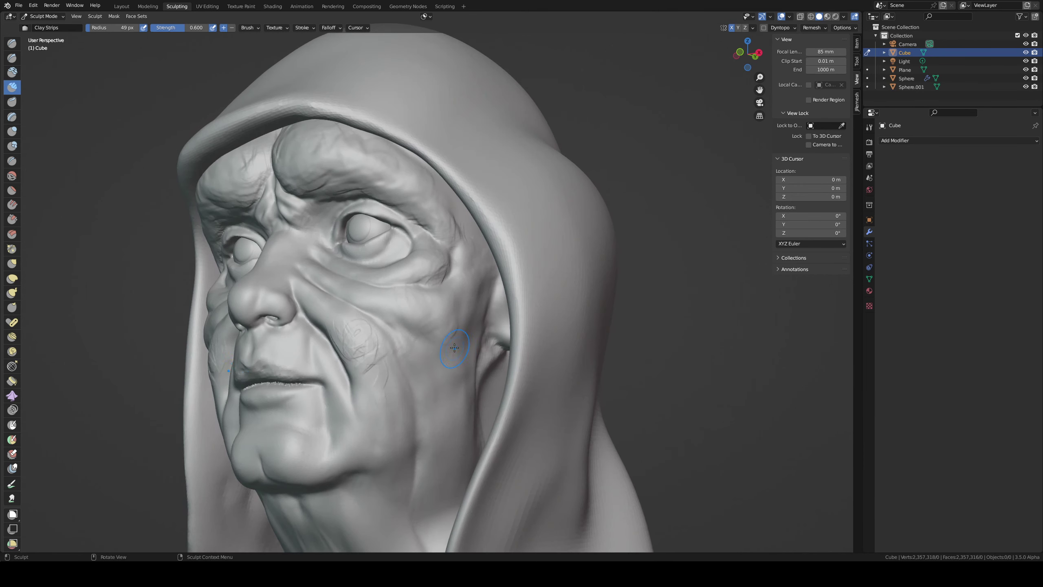
- With a 61 px brush, sketch cheek wrinkles near the ear, then carve faint sharp wrinkles
{"action": "key", "text": "f"}
{"action": "mouse_move", "coordinate": [407, 316]}
{"action": "left_mouse_down"}
{"action": "mouse_move", "coordinate": [415, 361]}
{"action": "mouse_move", "coordinate": [440, 403]}
{"action": "mouse_move", "coordinate": [450, 396]}
{"action": "left_mouse_up"}
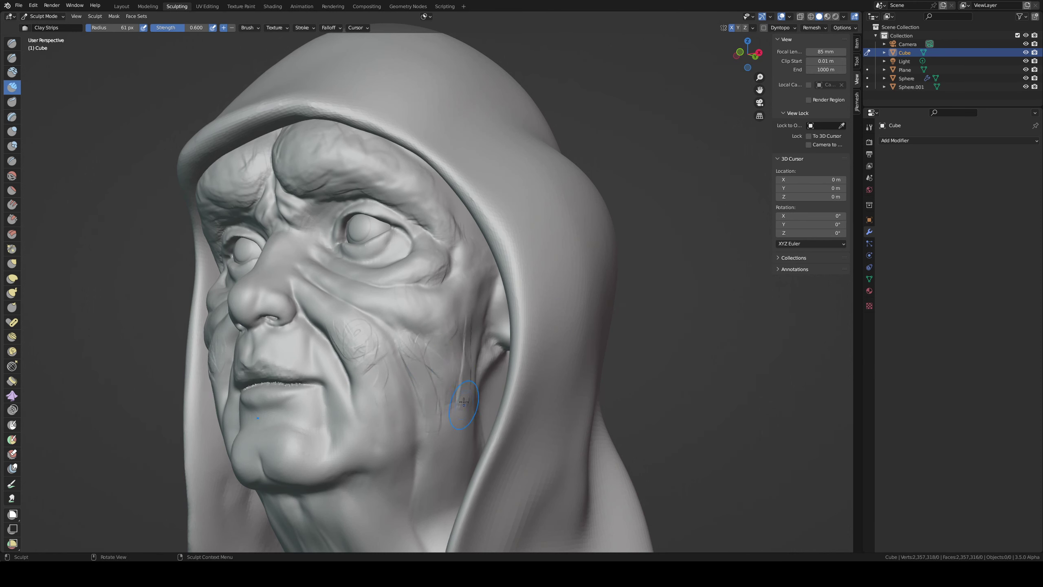
{"action": "left_click_drag", "start_coordinate": [464, 402], "coordinate": [478, 372]}
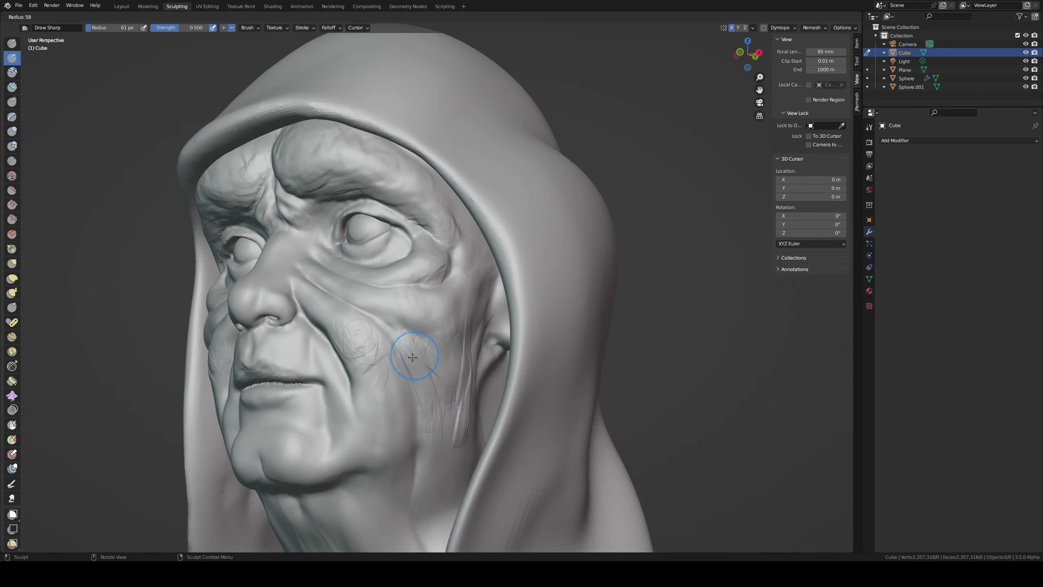
{"action": "key", "text": "d"}
{"action": "mouse_move", "coordinate": [431, 374]}
{"action": "left_mouse_down"}
{"action": "mouse_move", "coordinate": [417, 349]}
{"action": "mouse_move", "coordinate": [448, 405]}
{"action": "left_mouse_up"}
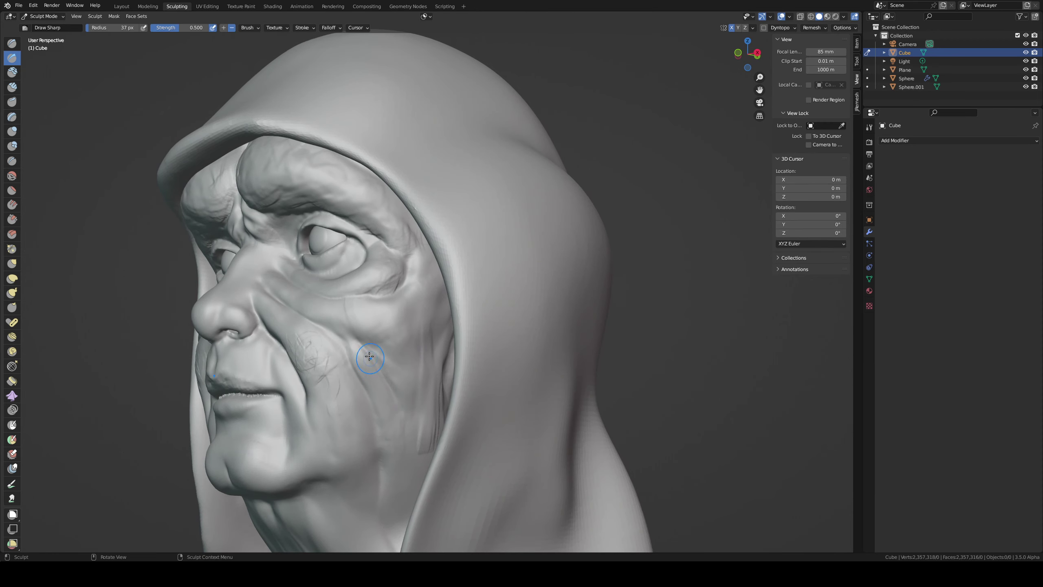
- Carve vertical wrinkles on the cheek near the hood edge with a 31 px brush
{"action": "key", "text": "f"}
{"action": "left_click", "coordinate": [395, 337]}
{"action": "left_click_drag", "start_coordinate": [438, 324], "coordinate": [428, 397]}
{"action": "left_click_drag", "start_coordinate": [449, 322], "coordinate": [427, 395]}
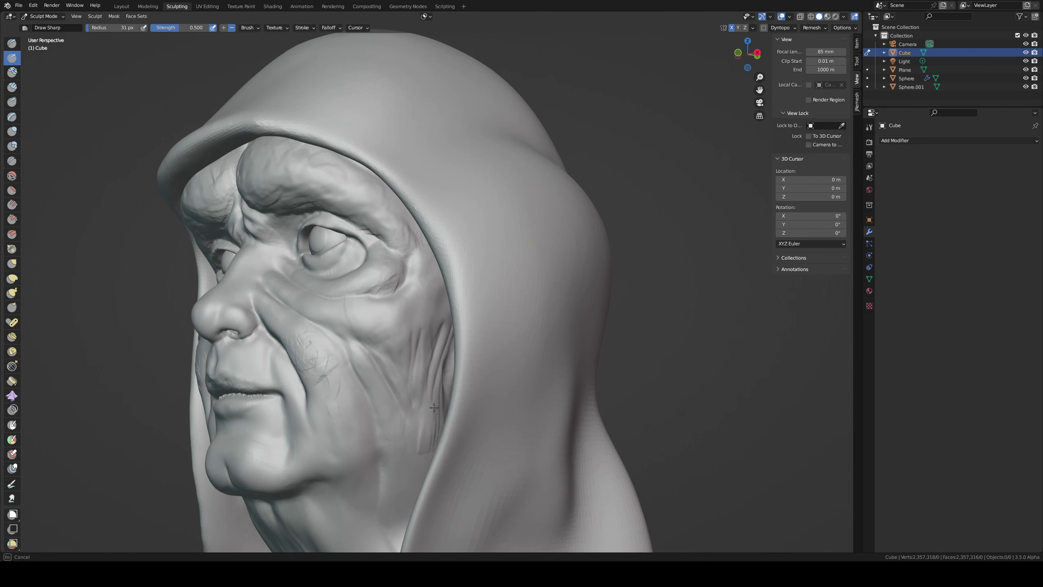
{"action": "middle_click_drag", "start_coordinate": [441, 325], "coordinate": [409, 348]}
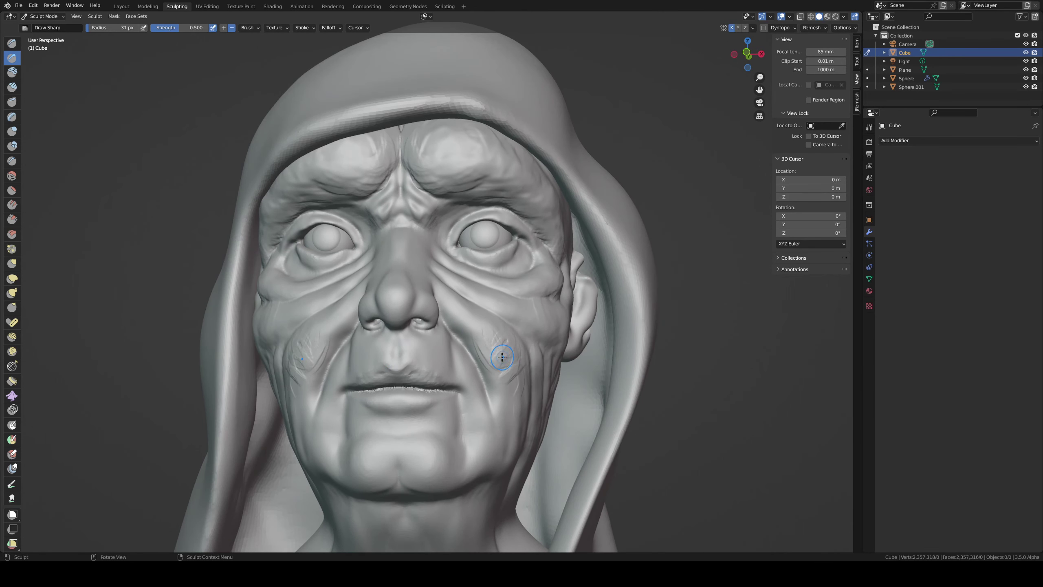
- Carve mirrored Draw Sharp creases on both cheeks and smooth the right cheek
{"action": "key", "text": "c"}
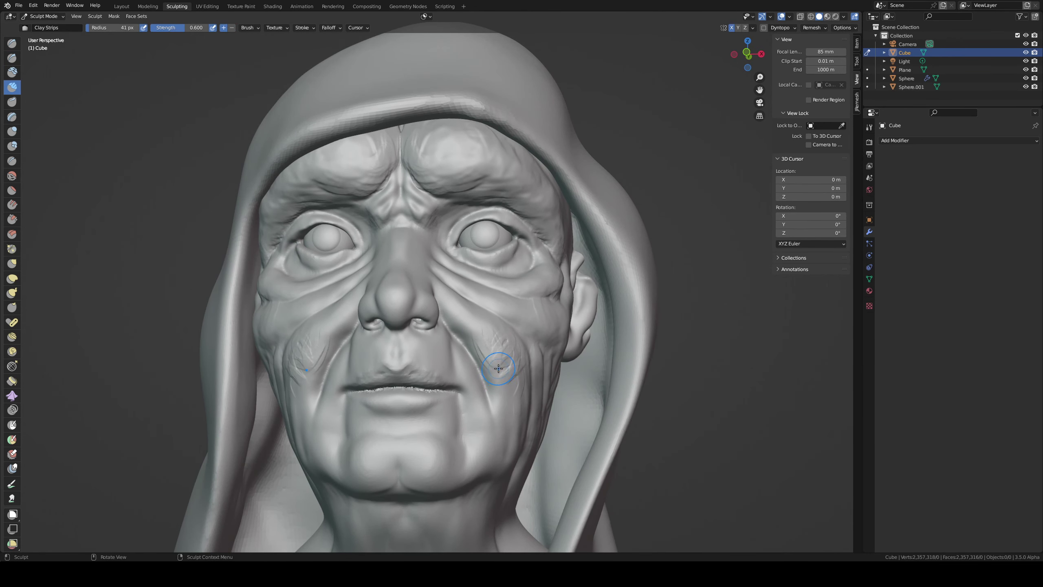
{"action": "key", "text": "x"}
{"action": "left_click_drag", "start_coordinate": [464, 347], "coordinate": [507, 410]}
{"action": "middle_click_drag", "start_coordinate": [511, 412], "coordinate": [470, 381]}
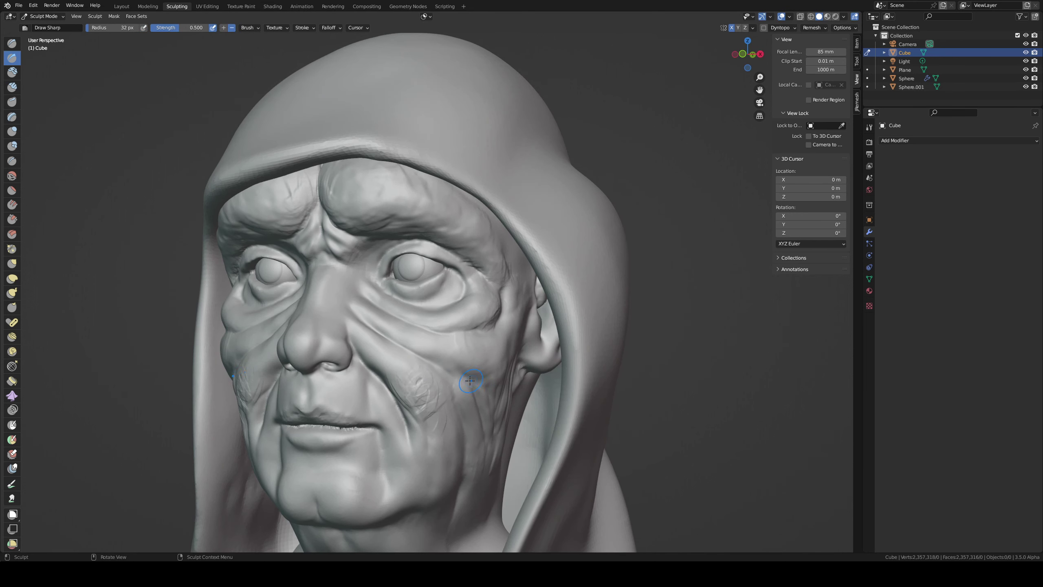
{"action": "mouse_move", "coordinate": [376, 363]}
{"action": "left_mouse_down", "text": "shift"}
{"action": "mouse_move", "coordinate": [426, 392]}
{"action": "mouse_move", "coordinate": [396, 381]}
{"action": "left_mouse_up", "text": "shift"}
{"action": "middle_click_drag", "start_coordinate": [449, 456], "coordinate": [498, 344]}
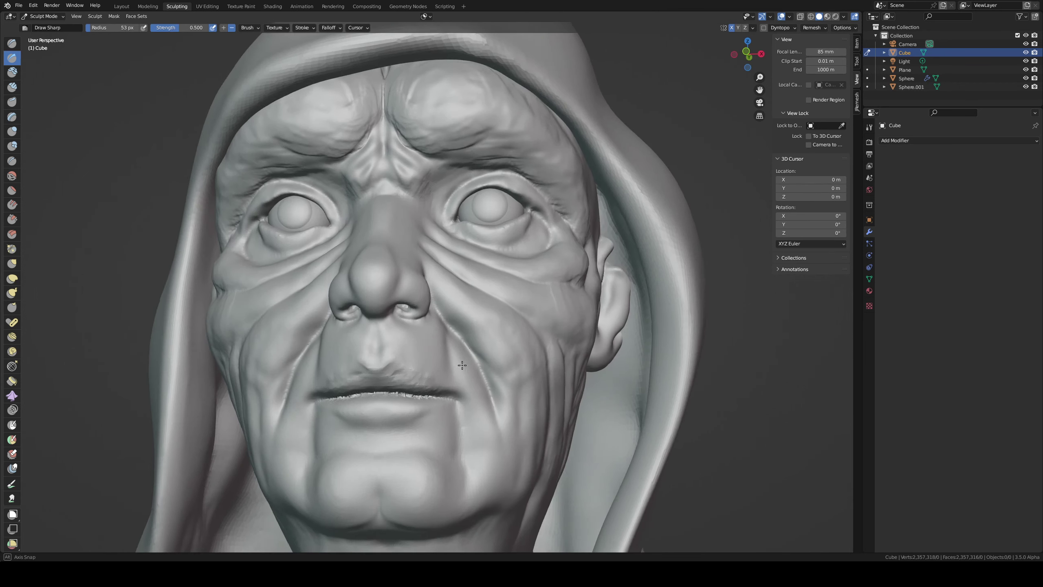
- Carve a sharp crease along the nasolabial fold with a 32 px brush
{"action": "key", "text": "f"}
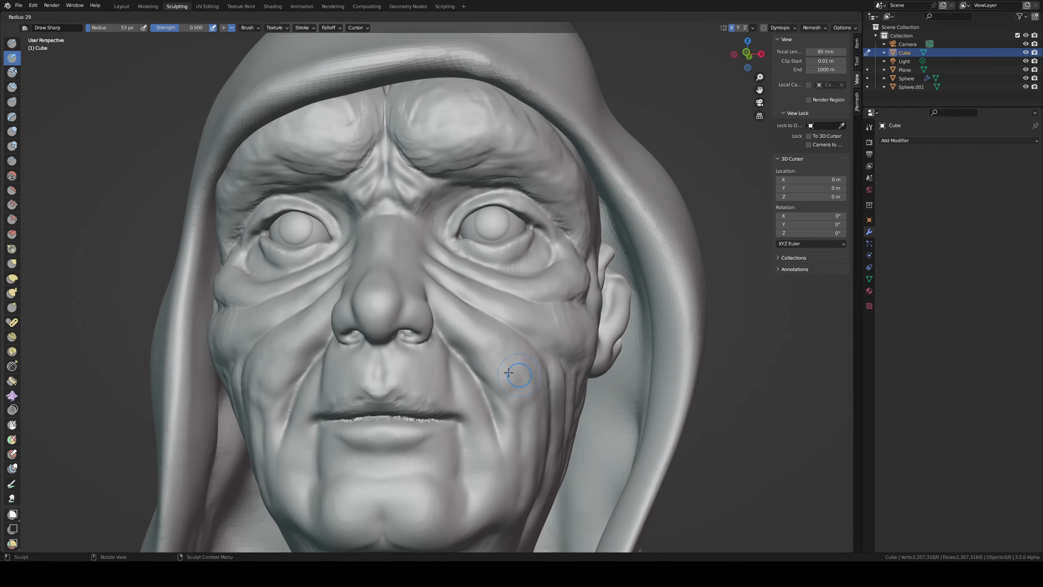
{"action": "left_click", "coordinate": [509, 370]}
{"action": "key", "text": "f"}
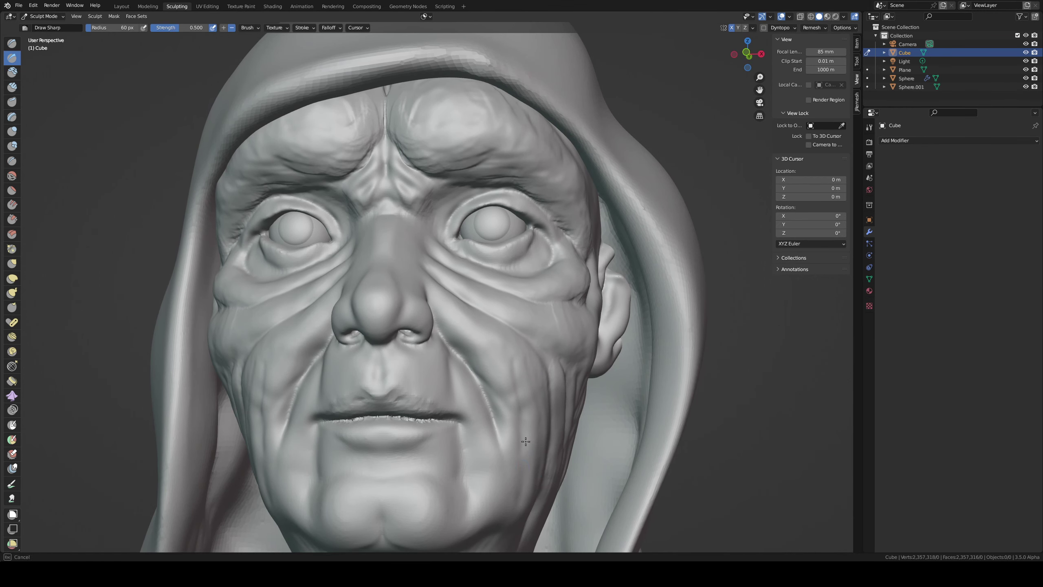
{"action": "left_click", "coordinate": [455, 362]}
{"action": "left_click_drag", "start_coordinate": [442, 337], "coordinate": [481, 393]}
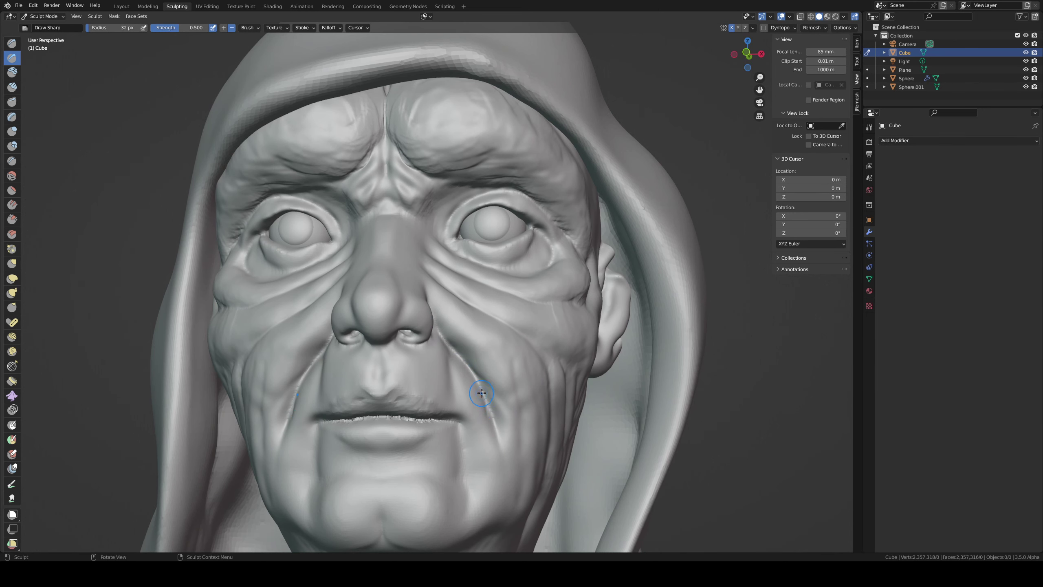
- At 31 px, dent the lower lip and cut a sharp upper lip crease, then zoom in
{"action": "middle_click_drag", "start_coordinate": [477, 442], "coordinate": [415, 377]}
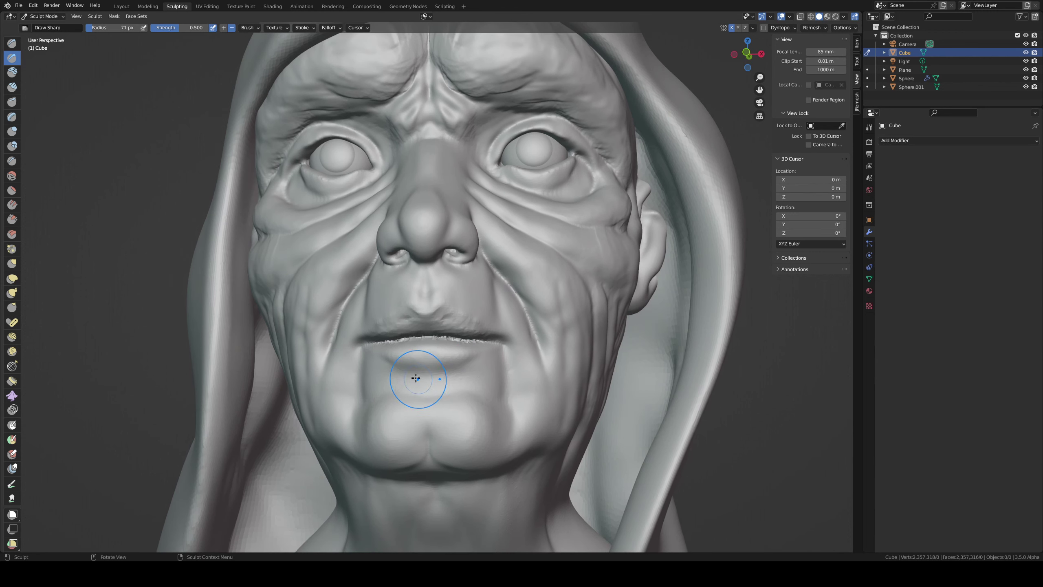
{"action": "key", "text": "f"}
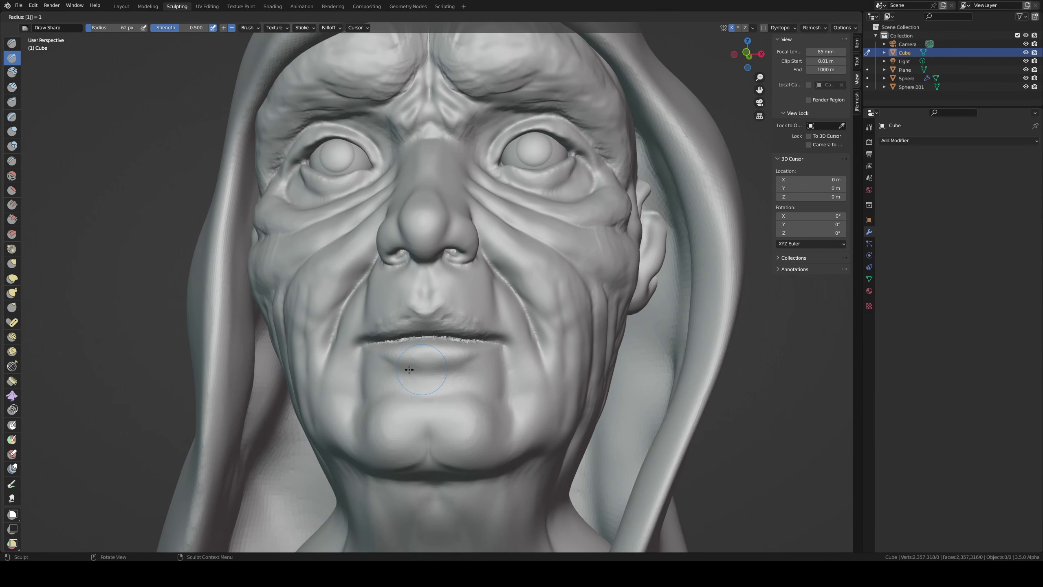
{"action": "left_click", "coordinate": [409, 370]}
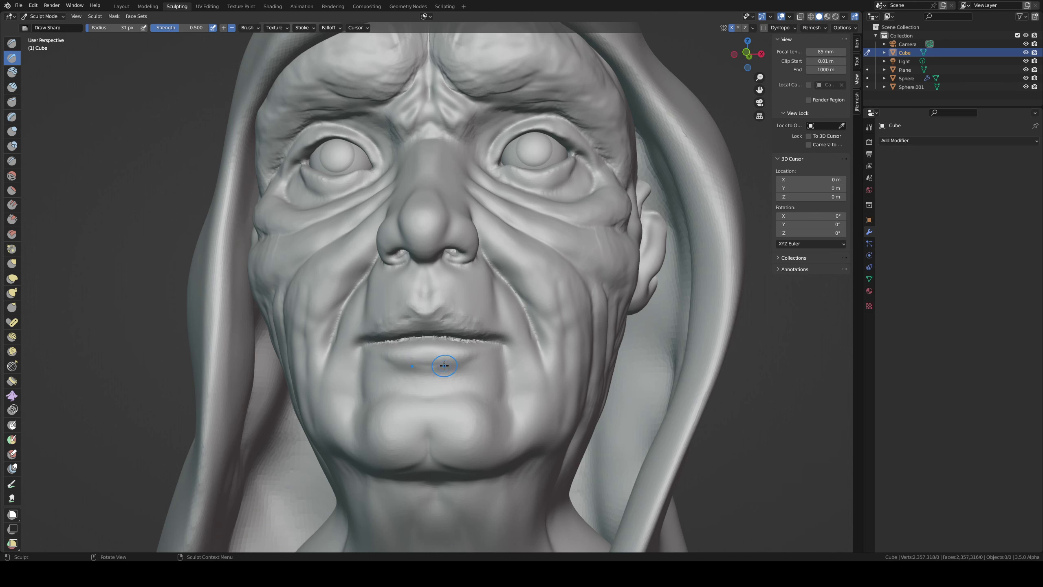
{"action": "mouse_move", "coordinate": [472, 363]}
{"action": "left_mouse_down"}
{"action": "mouse_move", "coordinate": [418, 366]}
{"action": "mouse_move", "coordinate": [483, 354]}
{"action": "left_mouse_up"}
{"action": "mouse_move", "coordinate": [411, 321]}
{"action": "left_mouse_down"}
{"action": "mouse_move", "coordinate": [371, 333]}
{"action": "mouse_move", "coordinate": [410, 312]}
{"action": "left_mouse_up"}
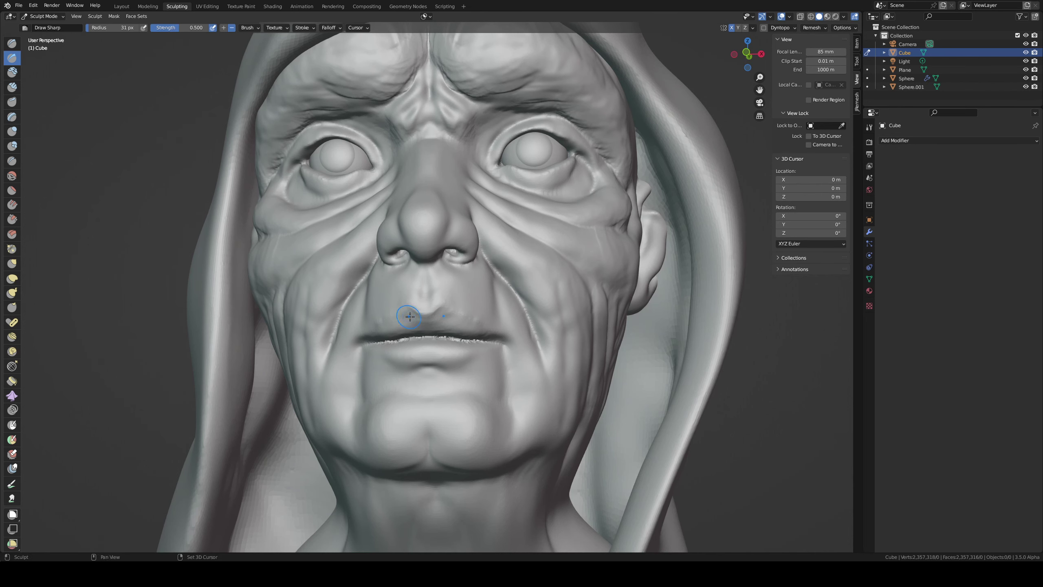
{"action": "scroll", "coordinate": [411, 312], "scroll_direction": "up", "scroll_amount": 1}
{"action": "scroll", "coordinate": [433, 275], "scroll_direction": "up", "scroll_amount": 2}
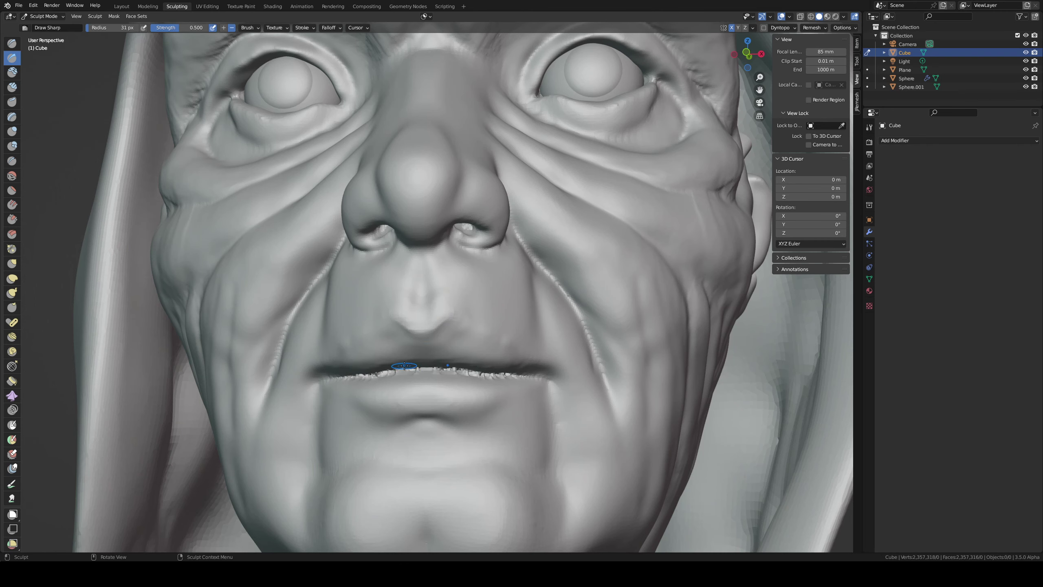
- Carve a crease down the left nasolabial area with a smaller Draw Sharp brush
{"action": "key", "text": "f"}
{"action": "left_click", "coordinate": [404, 319]}
{"action": "middle_click_drag", "start_coordinate": [408, 315], "coordinate": [426, 321]}
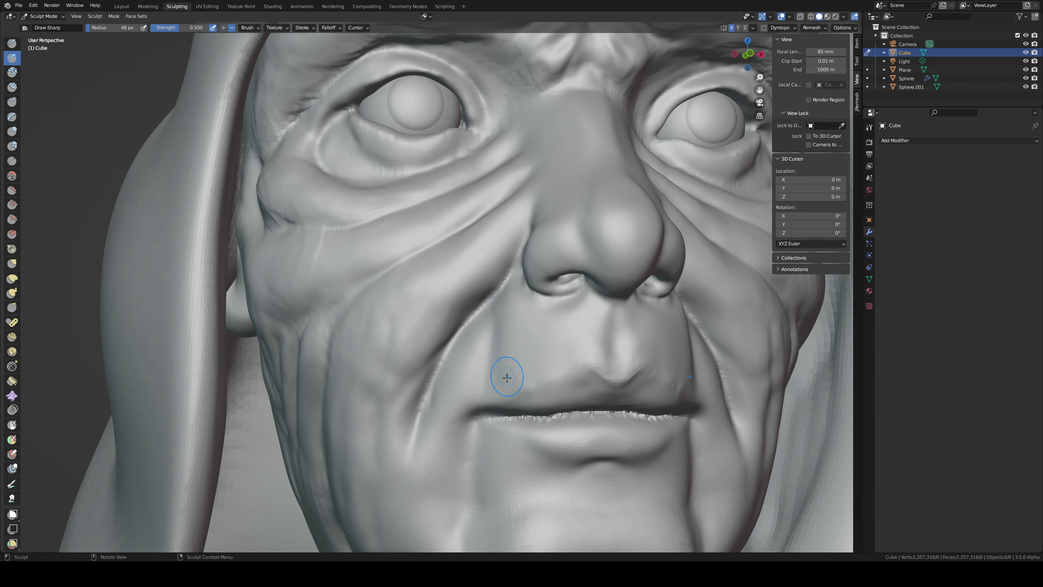
{"action": "key", "text": "f"}
{"action": "left_click", "coordinate": [496, 327]}
{"action": "mouse_move", "coordinate": [513, 306]}
{"action": "left_mouse_down"}
{"action": "mouse_move", "coordinate": [534, 386]}
{"action": "mouse_move", "coordinate": [530, 303]}
{"action": "mouse_move", "coordinate": [565, 379]}
{"action": "left_mouse_up"}
- Carve vertical wrinkles above the upper lip running up toward the nostril
{"action": "left_click_drag", "start_coordinate": [558, 300], "coordinate": [574, 360]}
{"action": "left_click_drag", "start_coordinate": [489, 349], "coordinate": [508, 393]}
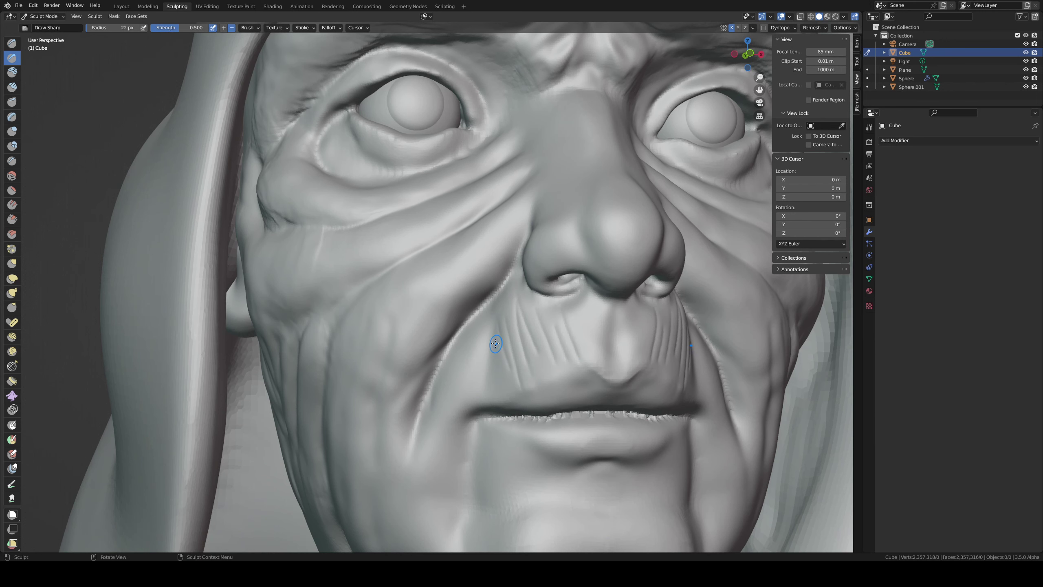
{"action": "left_click_drag", "start_coordinate": [485, 351], "coordinate": [506, 388]}
{"action": "left_click_drag", "start_coordinate": [509, 335], "coordinate": [542, 382]}
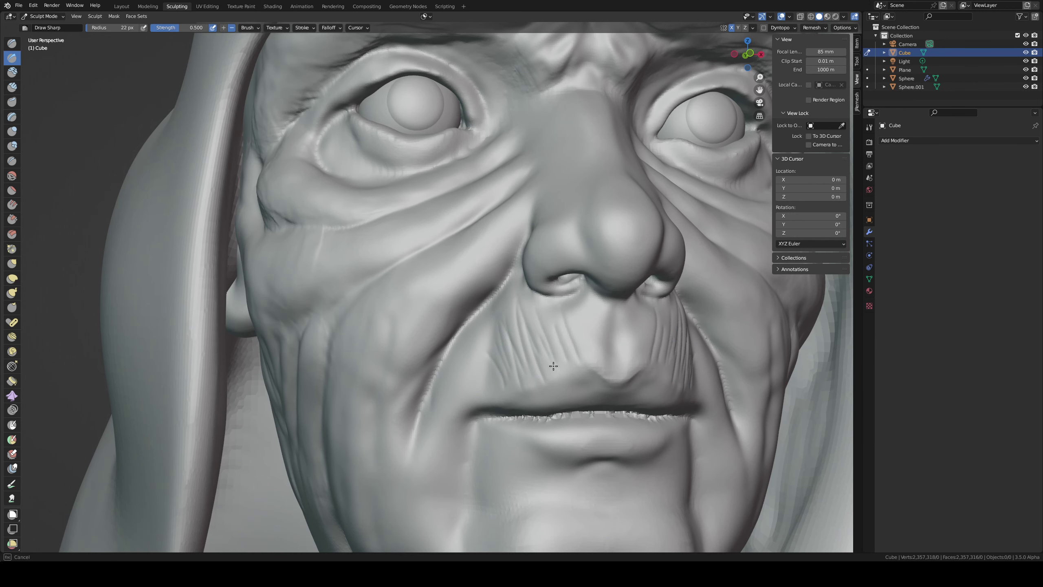
{"action": "left_click_drag", "start_coordinate": [561, 313], "coordinate": [593, 338]}
- With a slightly larger brush, carve mirrored wrinkles in the philtrum below the nose
{"action": "key", "text": "f"}
{"action": "left_click", "coordinate": [599, 329]}
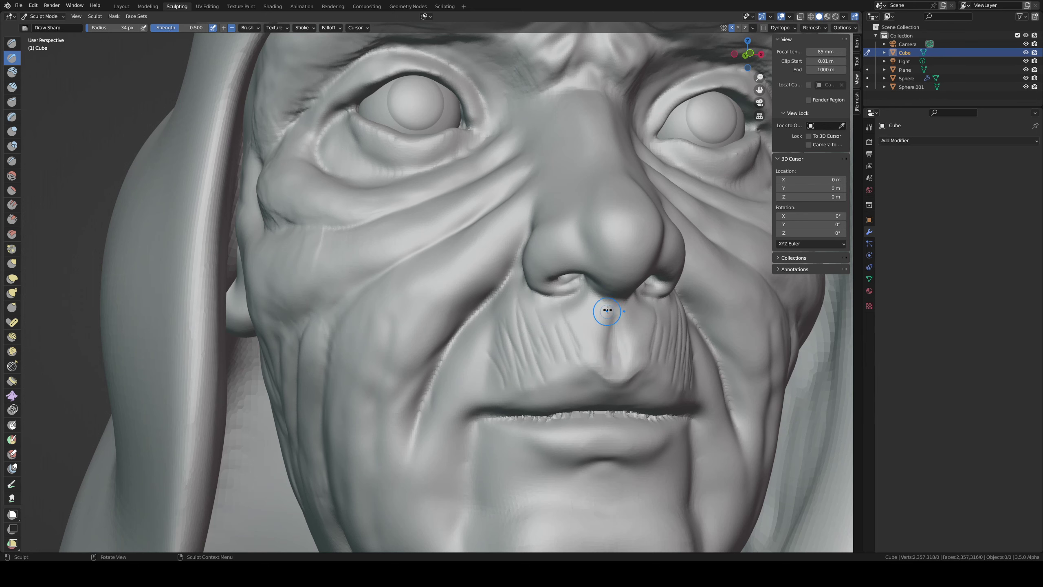
{"action": "left_click_drag", "start_coordinate": [605, 303], "coordinate": [573, 345]}
{"action": "middle_click_drag", "start_coordinate": [534, 316], "coordinate": [553, 260]}
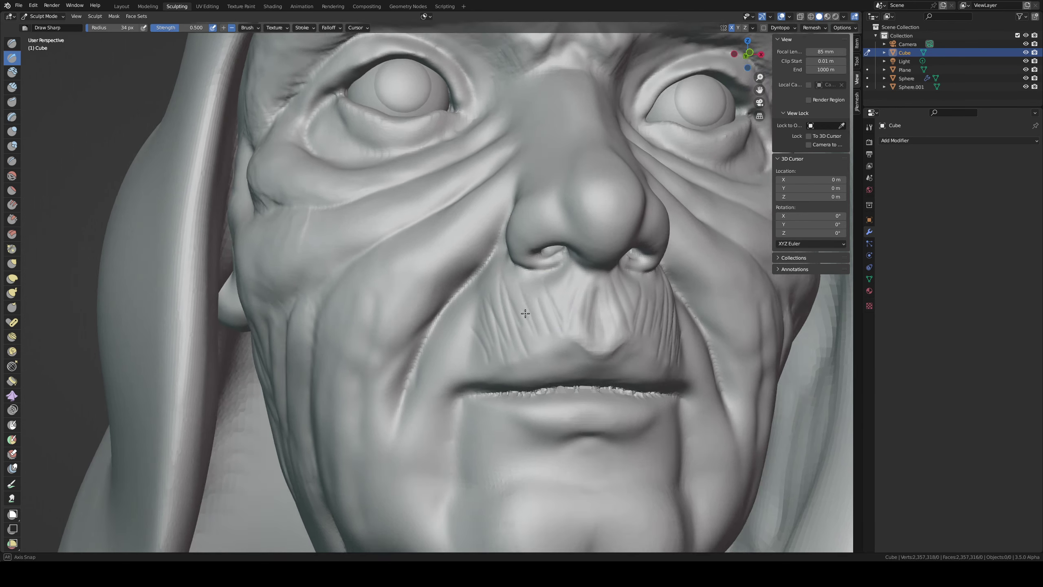
{"action": "mouse_move", "coordinate": [563, 227]}
{"action": "left_mouse_down"}
{"action": "mouse_move", "coordinate": [581, 248]}
{"action": "mouse_move", "coordinate": [573, 261]}
{"action": "mouse_move", "coordinate": [574, 245]}
{"action": "mouse_move", "coordinate": [538, 246]}
{"action": "mouse_move", "coordinate": [572, 222]}
{"action": "left_mouse_up"}
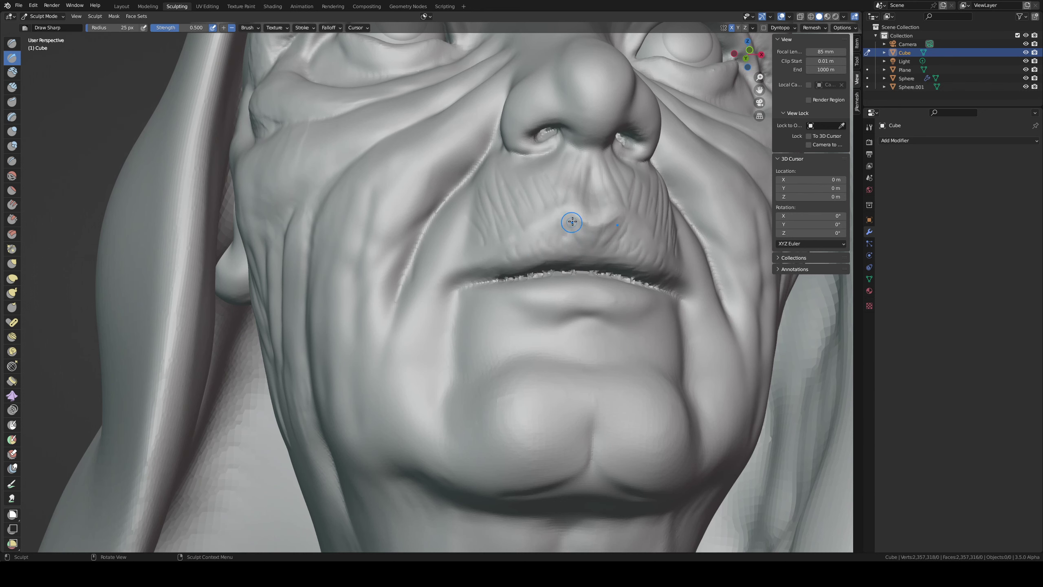
{"action": "middle_click_drag", "start_coordinate": [572, 222], "coordinate": [581, 233]}
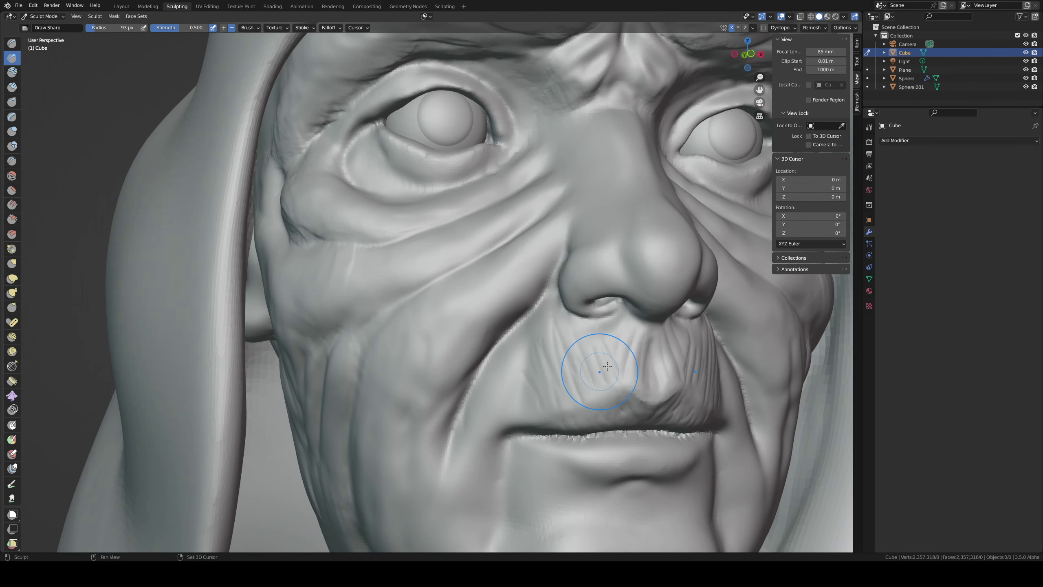
- Soften the philtrum and upper-lip wrinkles with smoothing strokes
{"action": "left_click_drag", "start_coordinate": [607, 366], "coordinate": [632, 361], "text": "shift"}
{"action": "left_click_drag", "start_coordinate": [594, 407], "coordinate": [616, 410], "text": "shift"}
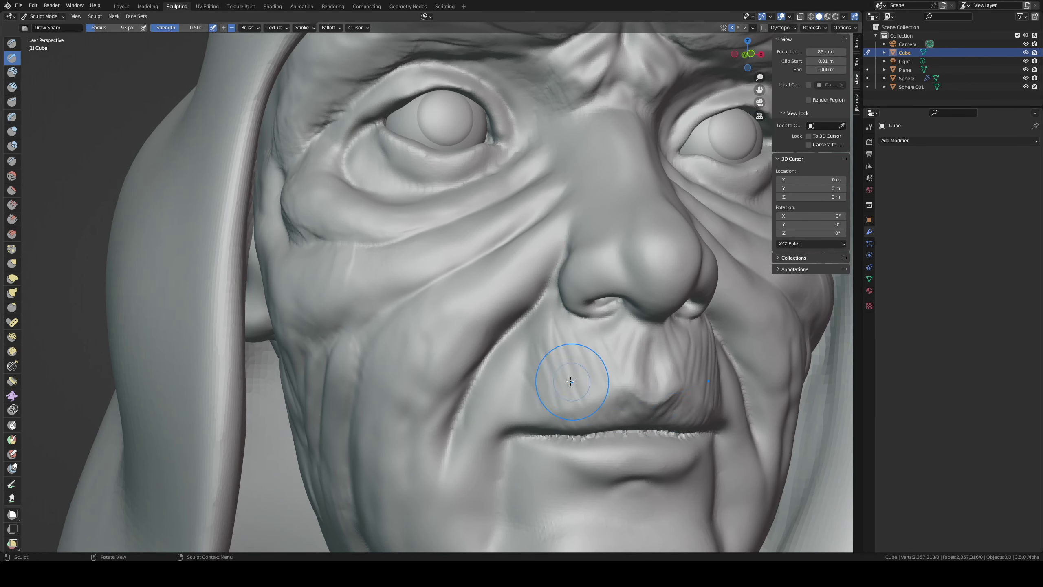
{"action": "middle_click_drag", "start_coordinate": [570, 380], "coordinate": [509, 349]}
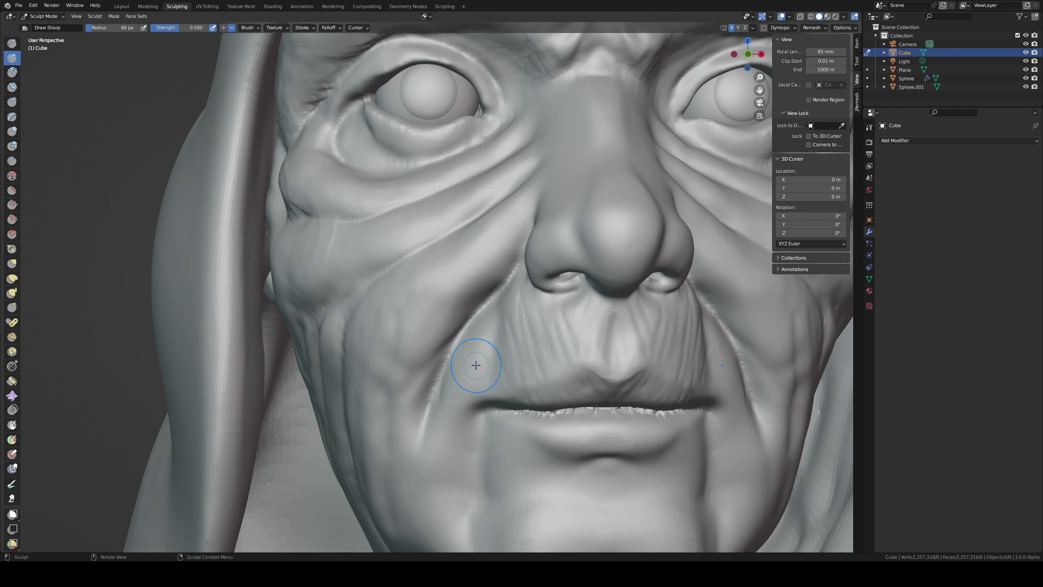
- Build a crease down from the mouth corner with the Clay Strips brush
{"action": "key", "text": "c"}
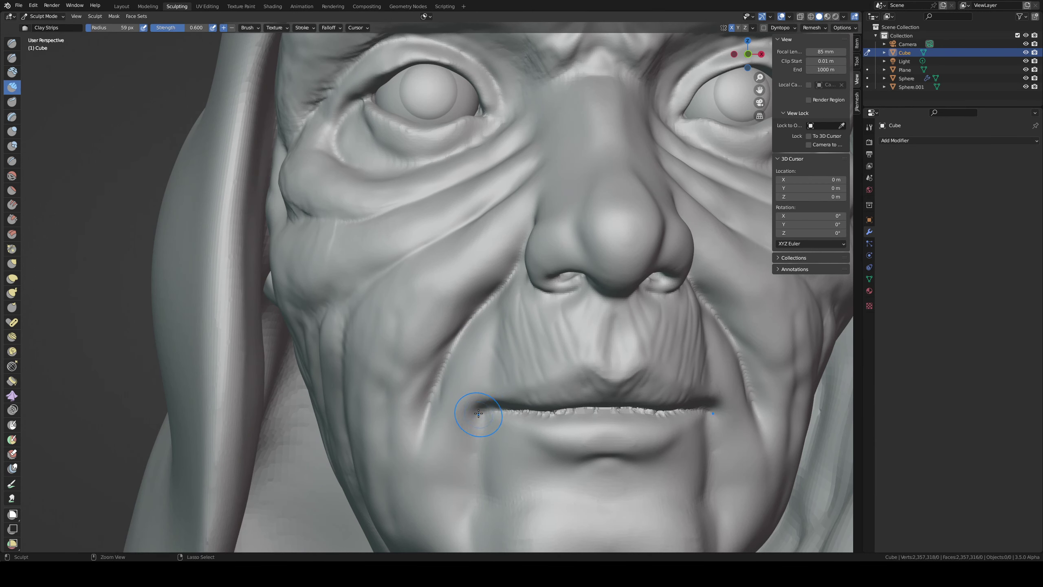
{"action": "key", "text": "ctrl+z"}
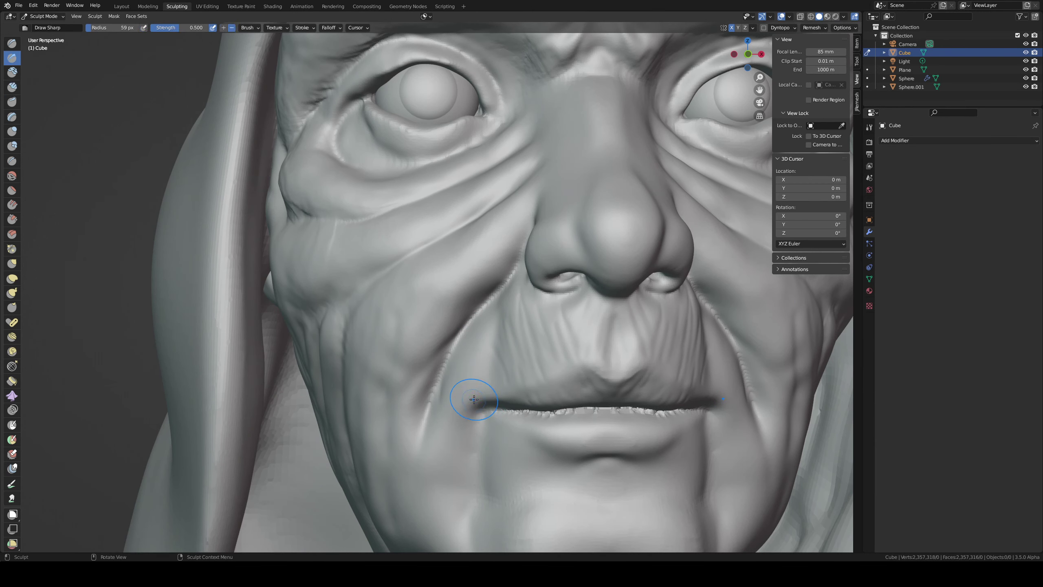
{"action": "mouse_move", "coordinate": [471, 394]}
{"action": "left_mouse_down", "text": "shift"}
{"action": "mouse_move", "coordinate": [488, 361]}
{"action": "mouse_move", "coordinate": [496, 369]}
{"action": "left_mouse_up", "text": "shift"}
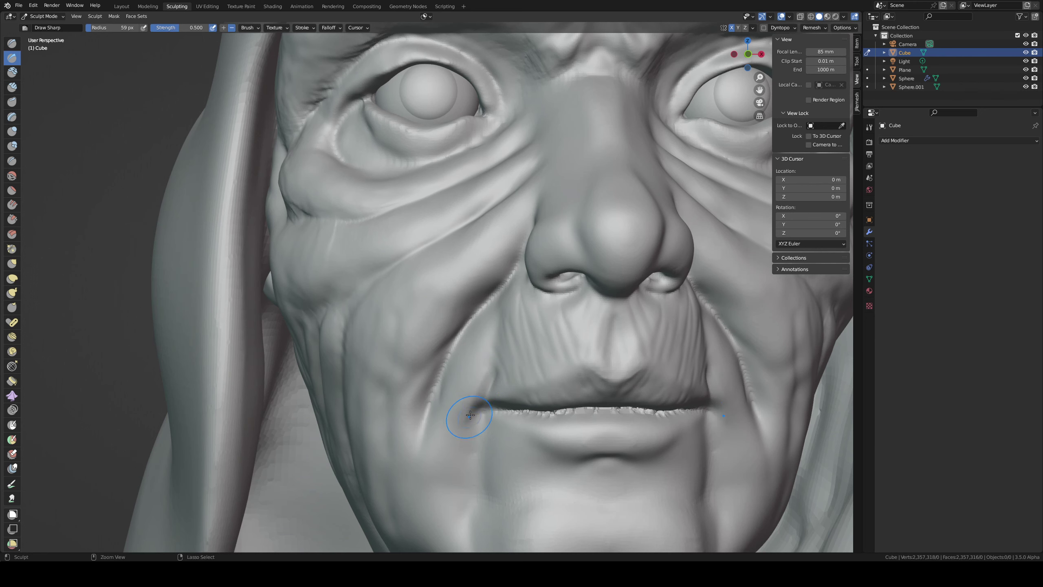
{"action": "key", "text": "c"}
{"action": "mouse_move", "coordinate": [477, 368]}
{"action": "left_mouse_down"}
{"action": "mouse_move", "coordinate": [465, 420]}
{"action": "mouse_move", "coordinate": [437, 454]}
{"action": "mouse_move", "coordinate": [465, 365]}
{"action": "mouse_move", "coordinate": [454, 380]}
{"action": "mouse_move", "coordinate": [462, 423]}
{"action": "left_mouse_up"}
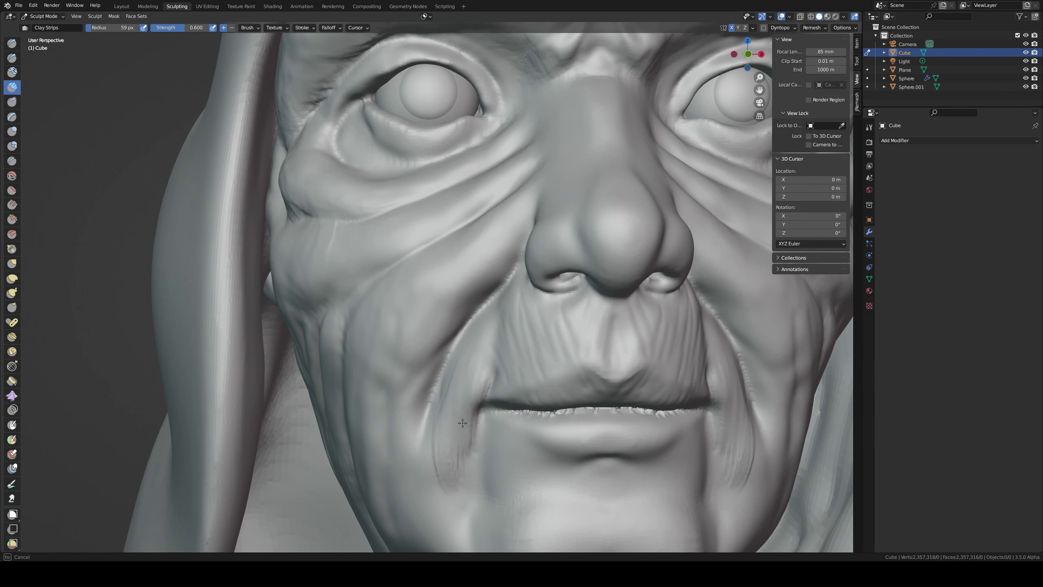
- Carve creases beside the right mouth corner with a 43 px Draw Sharp brush
{"action": "left_click_drag", "start_coordinate": [441, 487], "coordinate": [430, 442]}
{"action": "scroll", "coordinate": [431, 442], "scroll_direction": "down", "scroll_amount": 5}
{"action": "middle_click_drag", "start_coordinate": [431, 442], "coordinate": [469, 343]}
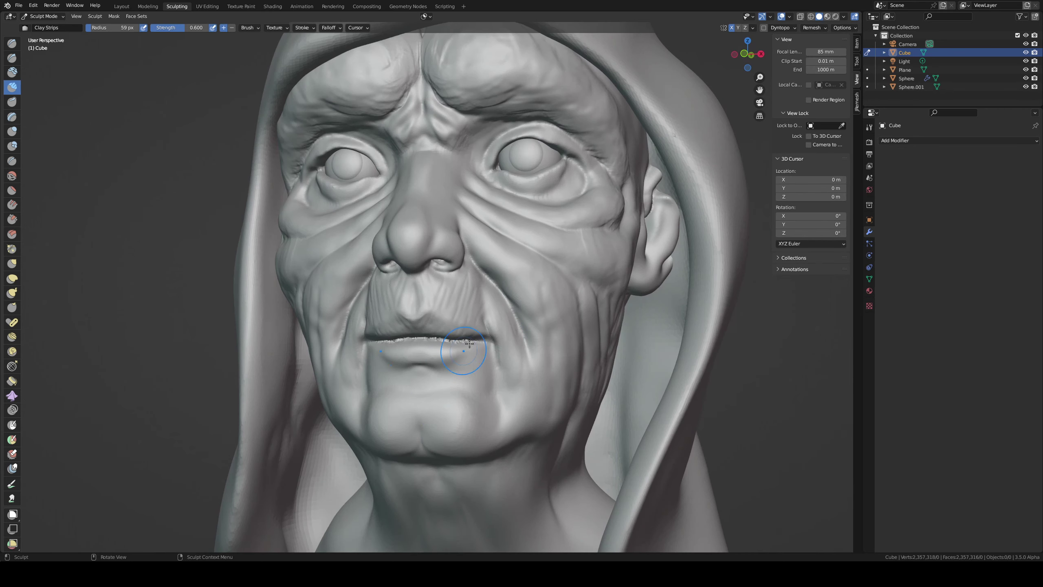
{"action": "scroll", "coordinate": [476, 377], "scroll_direction": "up", "scroll_amount": 1}
{"action": "key", "text": "x"}
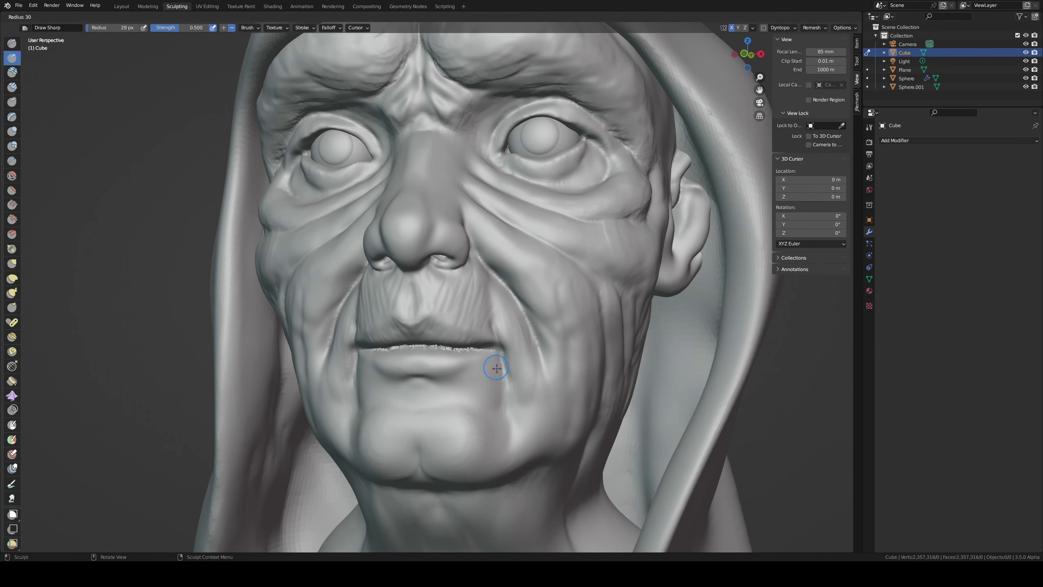
{"action": "key", "text": "f"}
{"action": "left_click", "coordinate": [503, 435]}
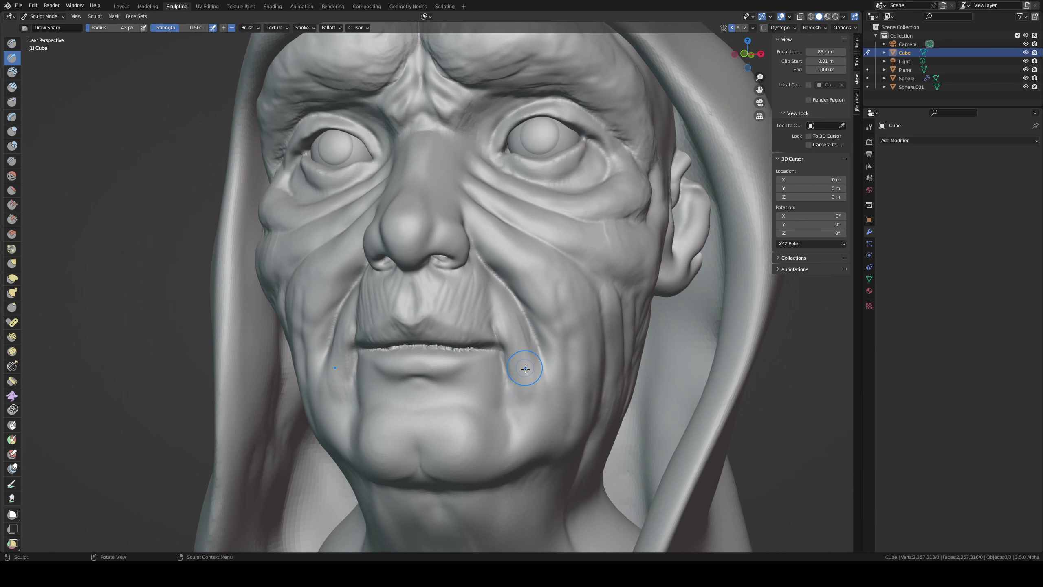
{"action": "key", "text": "c"}
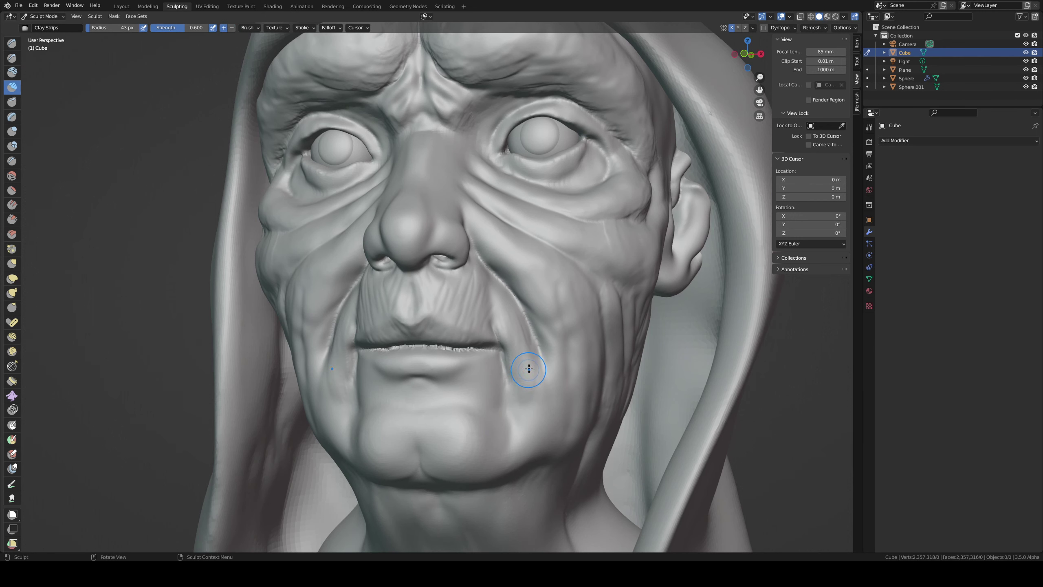
{"action": "key", "text": "x"}
{"action": "mouse_move", "coordinate": [512, 377]}
{"action": "left_mouse_down"}
{"action": "mouse_move", "coordinate": [521, 356]}
{"action": "mouse_move", "coordinate": [515, 361]}
{"action": "mouse_move", "coordinate": [501, 327]}
{"action": "mouse_move", "coordinate": [566, 298]}
{"action": "mouse_move", "coordinate": [528, 274]}
{"action": "left_mouse_up"}
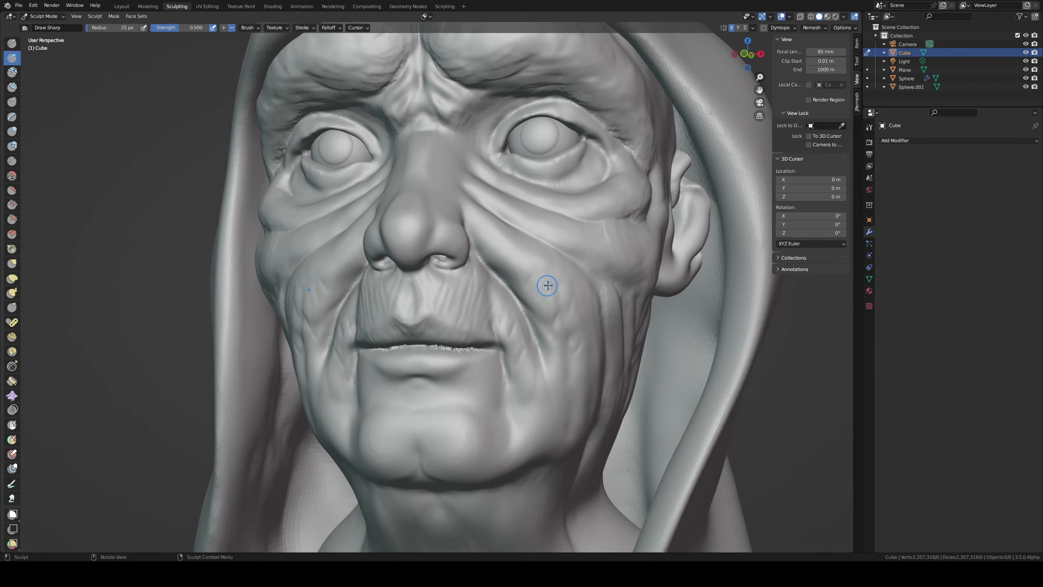
- Sculpt wrinkles across the chin with a 47 px Clay Strips brush
{"action": "mouse_move", "coordinate": [547, 285]}
{"action": "middle_mouse_down"}
{"action": "mouse_move", "coordinate": [558, 291]}
{"action": "mouse_move", "coordinate": [496, 270]}
{"action": "middle_mouse_up"}
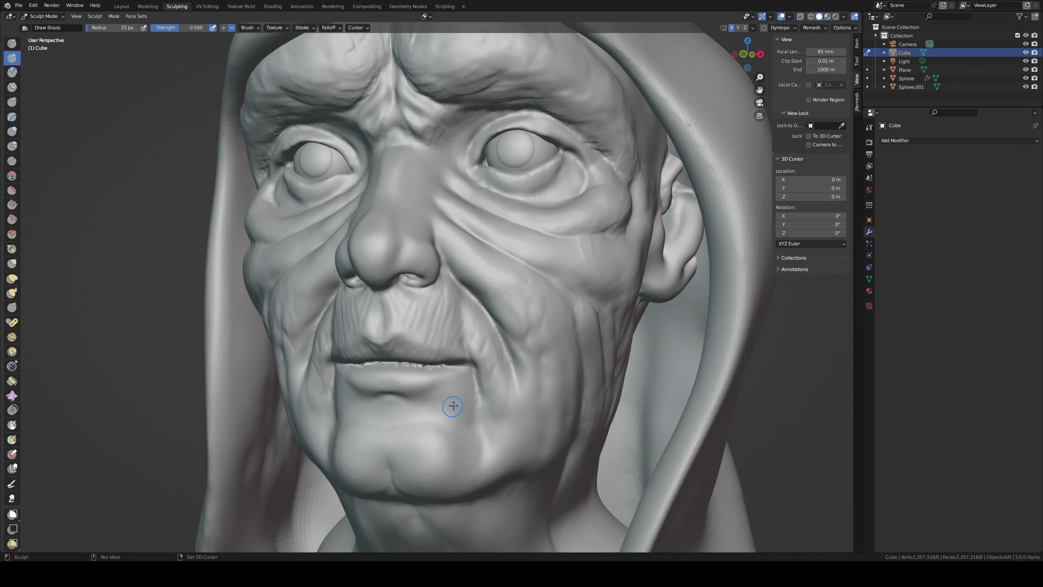
{"action": "middle_click_drag", "start_coordinate": [453, 407], "coordinate": [459, 407]}
{"action": "key", "text": "c"}
{"action": "key", "text": "f"}
{"action": "left_click", "coordinate": [458, 420]}
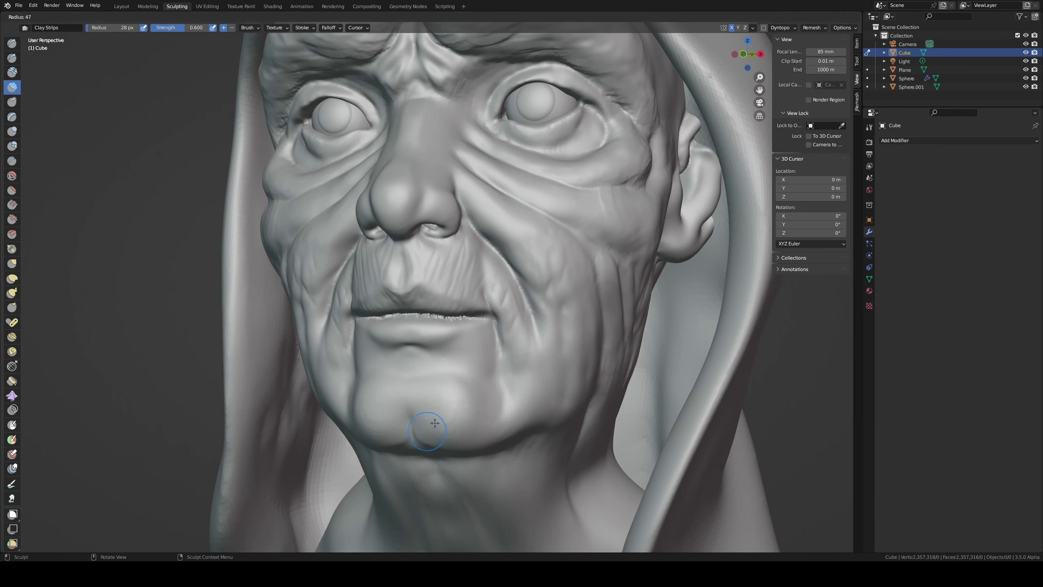
{"action": "mouse_move", "coordinate": [451, 427]}
{"action": "left_mouse_down"}
{"action": "mouse_move", "coordinate": [423, 415]}
{"action": "mouse_move", "coordinate": [419, 394]}
{"action": "mouse_move", "coordinate": [448, 401]}
{"action": "left_mouse_up"}
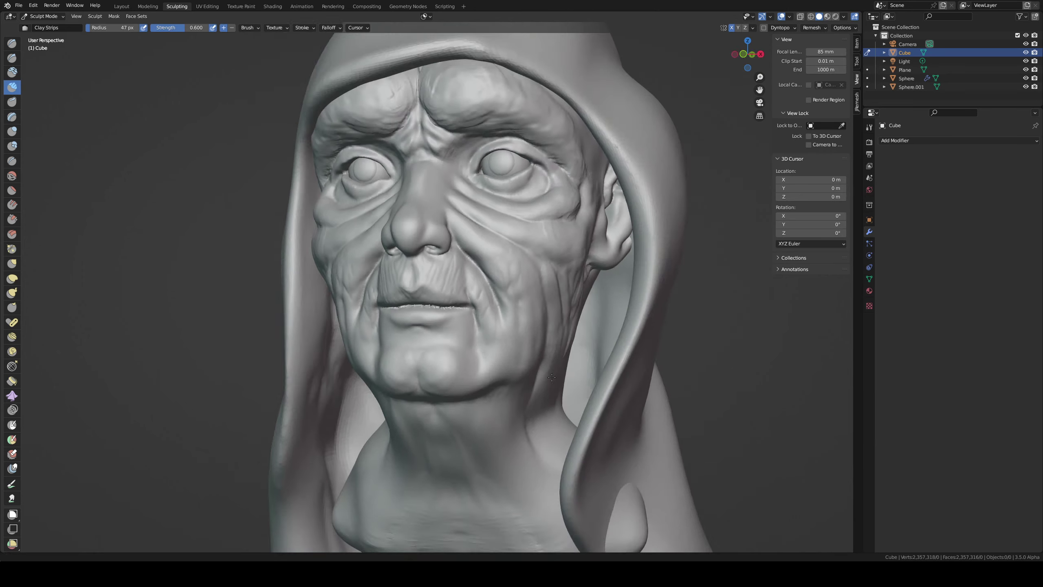
- Orbit and zoom to inspect the mouth from below and the nose from the front
{"action": "mouse_move", "coordinate": [554, 422]}
{"action": "middle_mouse_down"}
{"action": "mouse_move", "coordinate": [447, 303]}
{"action": "mouse_move", "coordinate": [671, 249]}
{"action": "middle_mouse_up"}
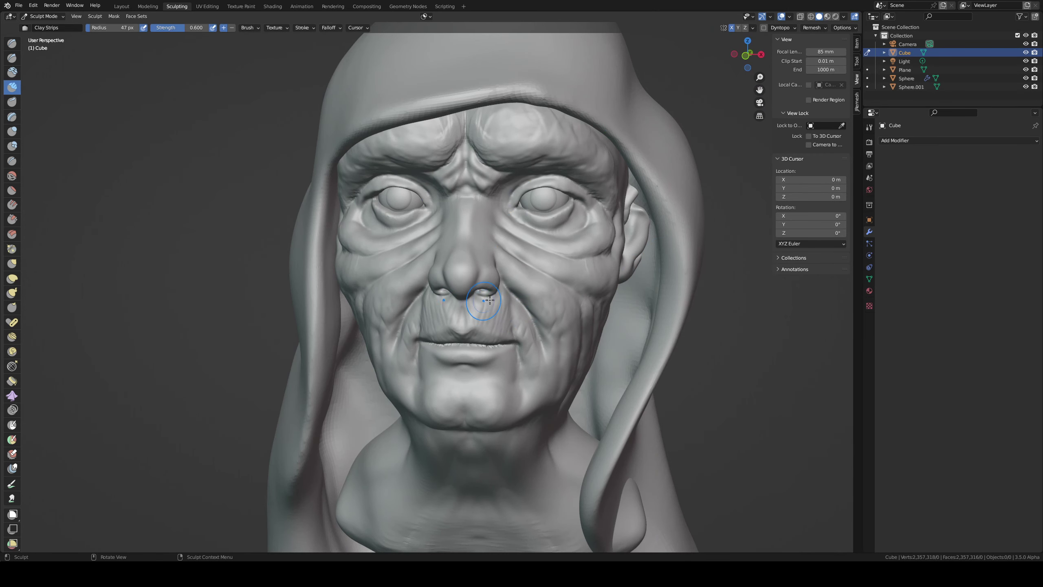
{"action": "middle_click_drag", "start_coordinate": [490, 300], "coordinate": [547, 302]}
{"action": "scroll", "coordinate": [548, 291], "scroll_direction": "up", "scroll_amount": 2}
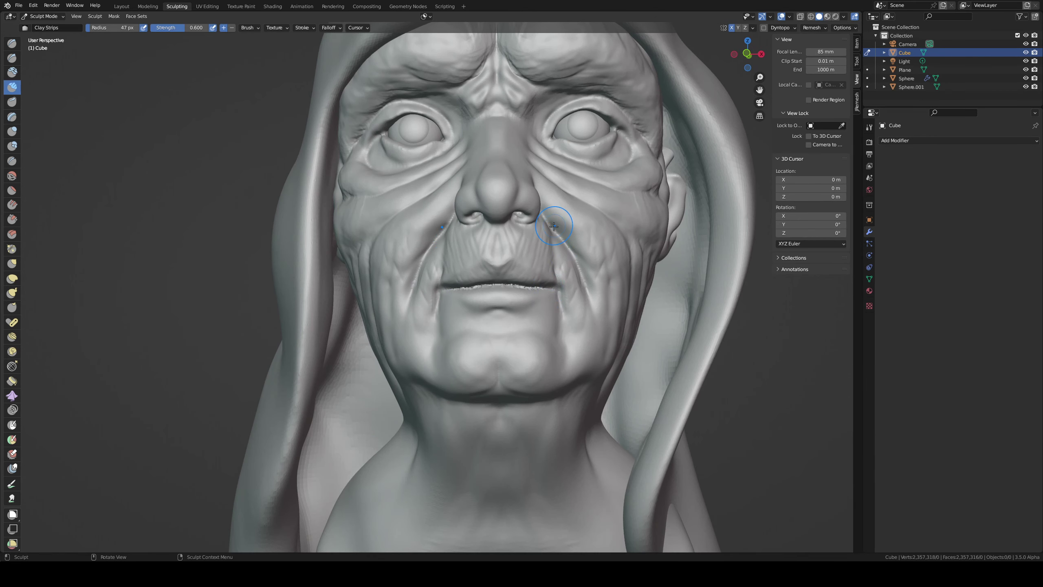
{"action": "middle_click_drag", "start_coordinate": [554, 226], "coordinate": [539, 279]}
{"action": "scroll", "coordinate": [496, 256], "scroll_direction": "up", "scroll_amount": 2}
- Reshape the nose bridge with the Grab brush and carve a sharp crease on it
{"action": "key", "text": "g"}
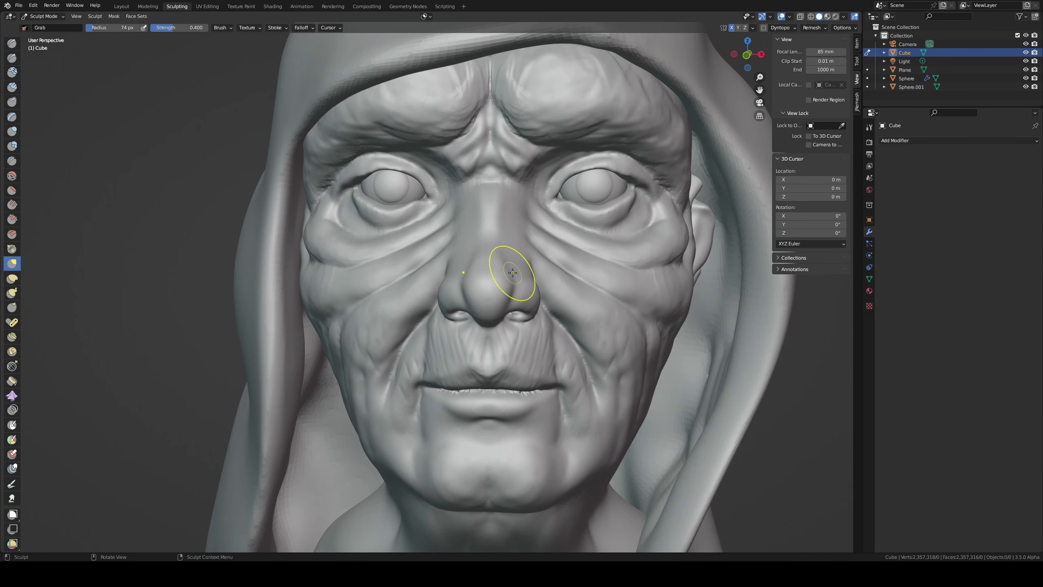
{"action": "mouse_move", "coordinate": [496, 249]}
{"action": "middle_mouse_down"}
{"action": "mouse_move", "coordinate": [199, 260]}
{"action": "mouse_move", "coordinate": [287, 276]}
{"action": "mouse_move", "coordinate": [412, 277]}
{"action": "middle_mouse_up"}
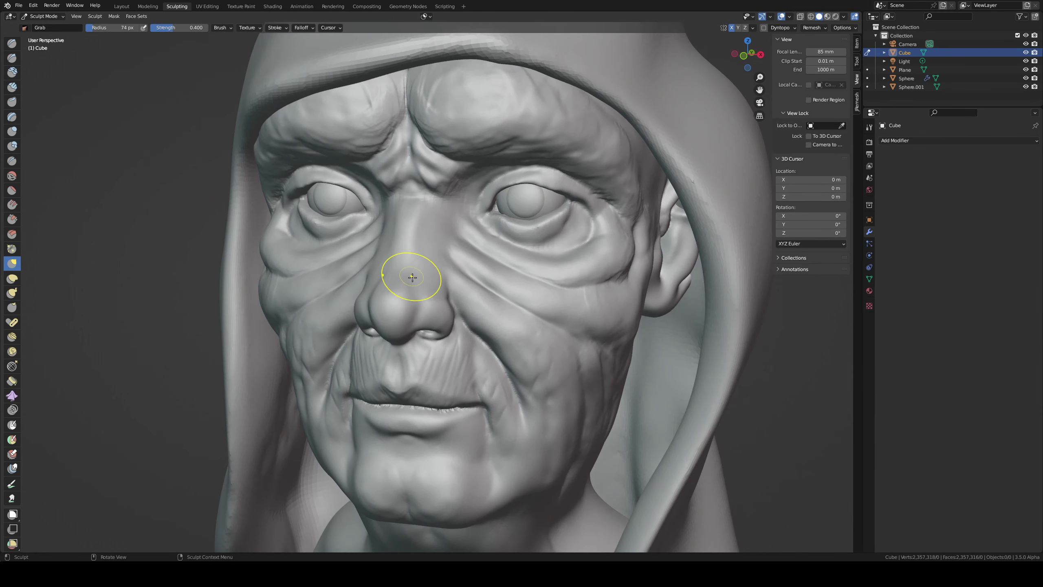
{"action": "left_click_drag", "start_coordinate": [412, 278], "coordinate": [399, 284]}
{"action": "left_click_drag", "start_coordinate": [402, 242], "coordinate": [404, 247]}
{"action": "middle_click_drag", "start_coordinate": [404, 246], "coordinate": [477, 296]}
{"action": "key", "text": "shift+x"}
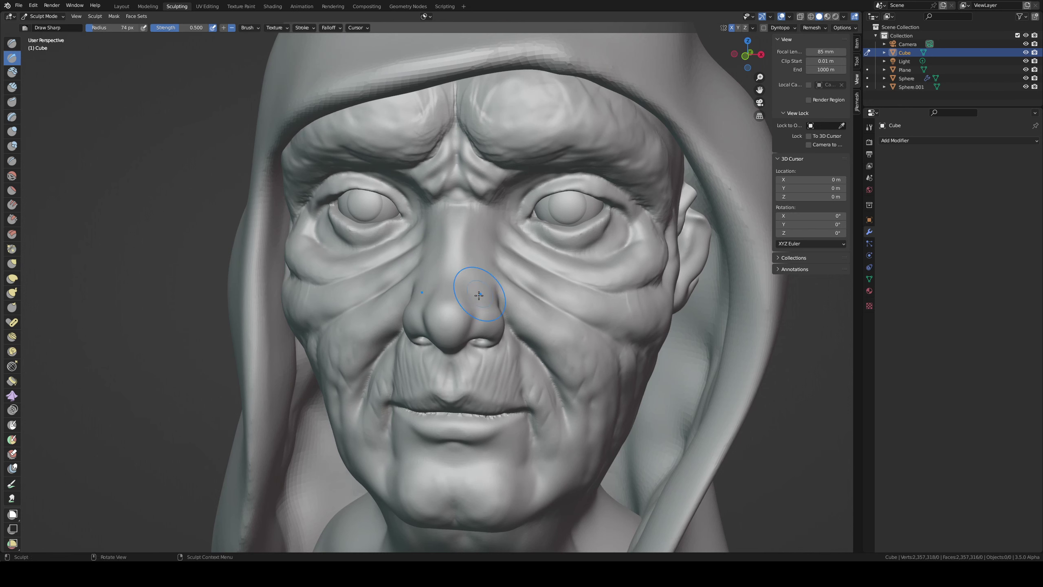
{"action": "mouse_move", "coordinate": [479, 295]}
{"action": "left_mouse_down"}
{"action": "mouse_move", "coordinate": [482, 284]}
{"action": "mouse_move", "coordinate": [472, 284]}
{"action": "left_mouse_up"}
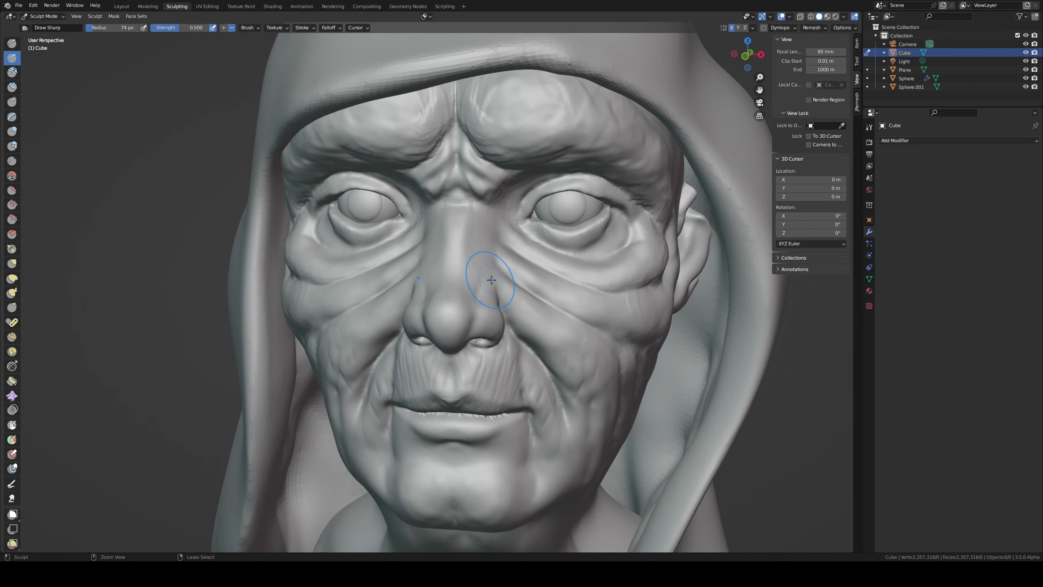
- Cut sharp creases beside the nose, after setting the Grab brush to 50 px
{"action": "key", "text": "g"}
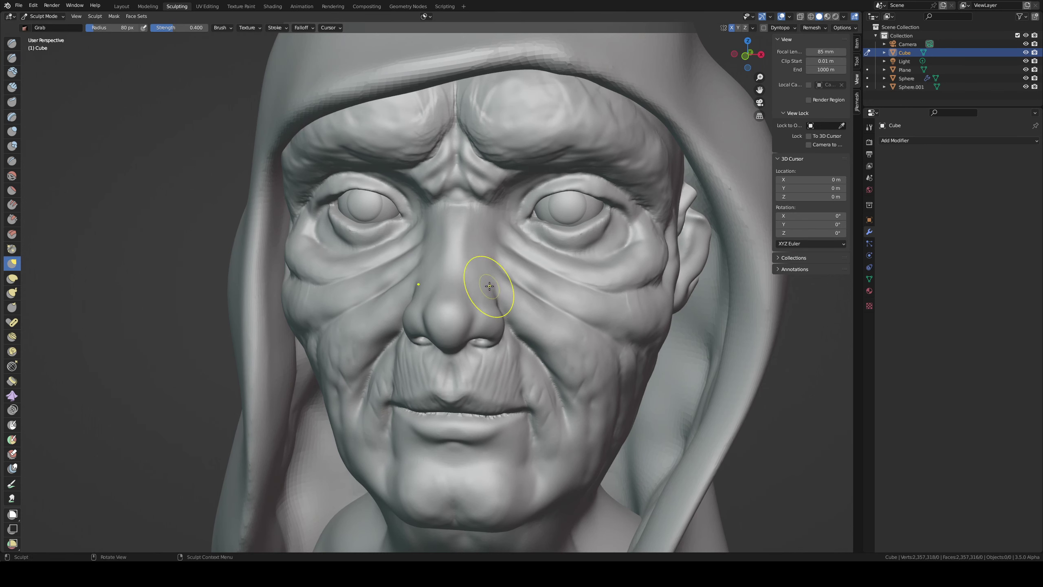
{"action": "middle_click_drag", "start_coordinate": [481, 285], "coordinate": [501, 239]}
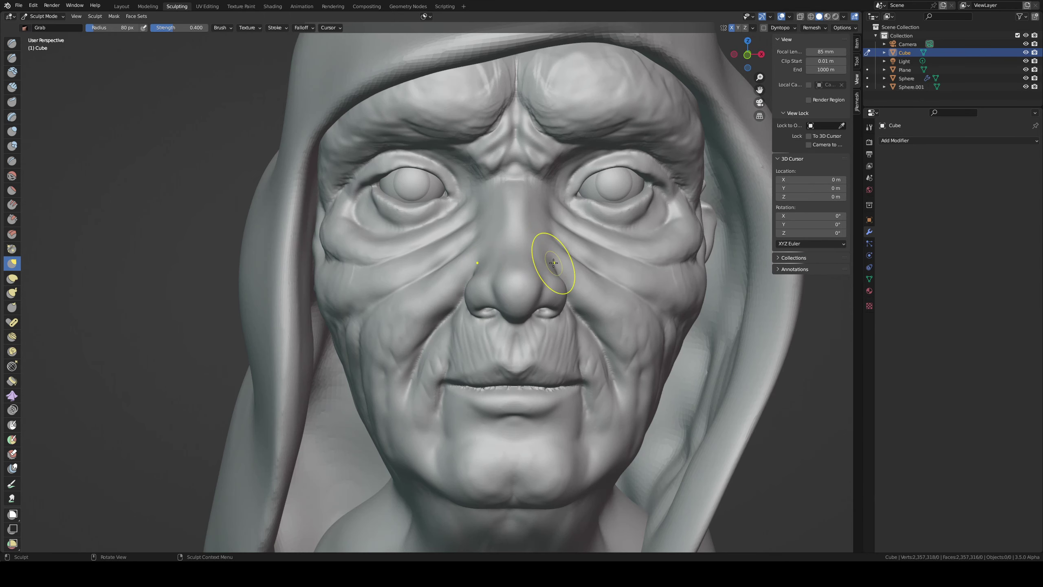
{"action": "key", "text": "f"}
{"action": "left_click", "coordinate": [535, 263]}
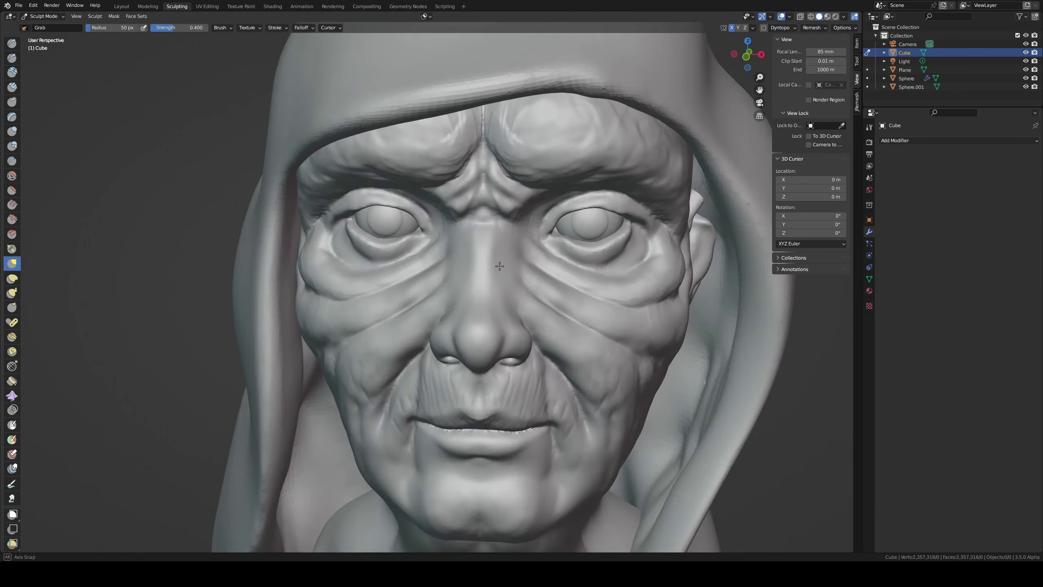
{"action": "middle_click_drag", "start_coordinate": [521, 267], "coordinate": [468, 367]}
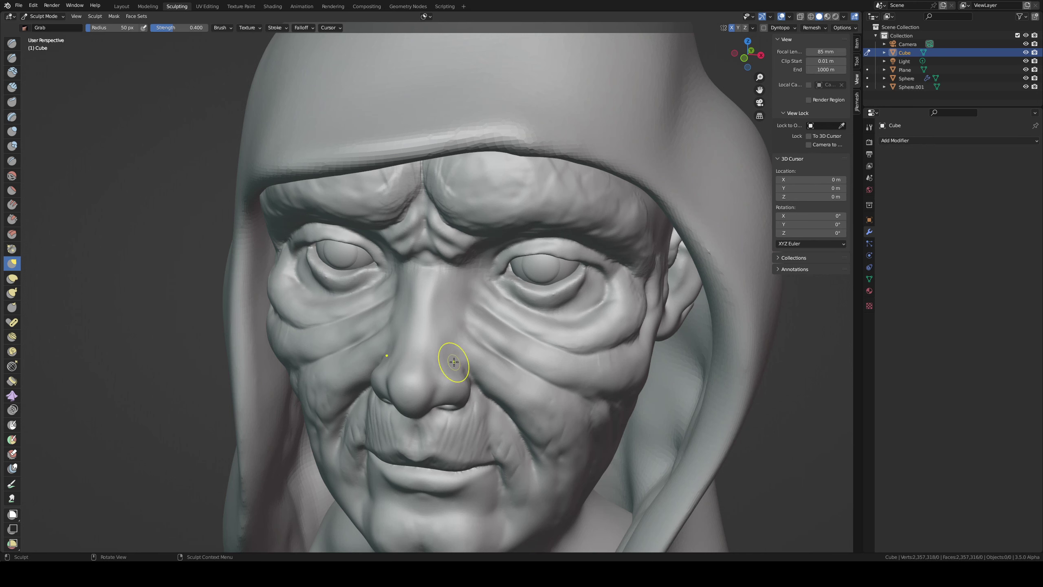
{"action": "key", "text": "x"}
{"action": "mouse_move", "coordinate": [468, 381]}
{"action": "left_mouse_down"}
{"action": "mouse_move", "coordinate": [462, 358]}
{"action": "mouse_move", "coordinate": [436, 392]}
{"action": "left_mouse_up"}
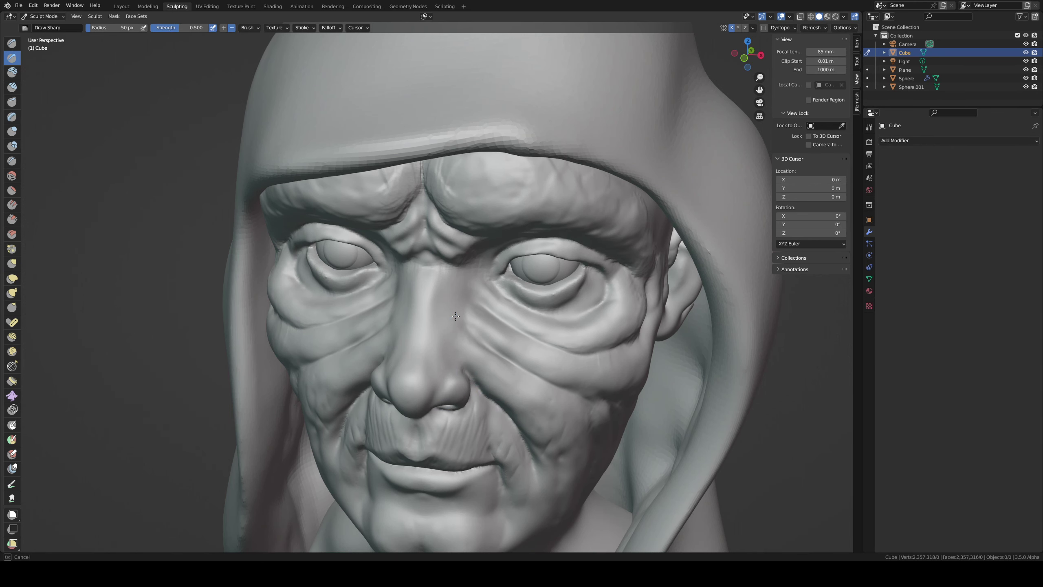
- Save the blend file with Ctrl+S
{"action": "mouse_move", "coordinate": [455, 316]}
{"action": "middle_mouse_down"}
{"action": "mouse_move", "coordinate": [477, 279]}
{"action": "mouse_move", "coordinate": [415, 337]}
{"action": "mouse_move", "coordinate": [453, 367]}
{"action": "middle_mouse_up"}
{"action": "scroll", "coordinate": [460, 303], "scroll_direction": "down", "scroll_amount": 5}
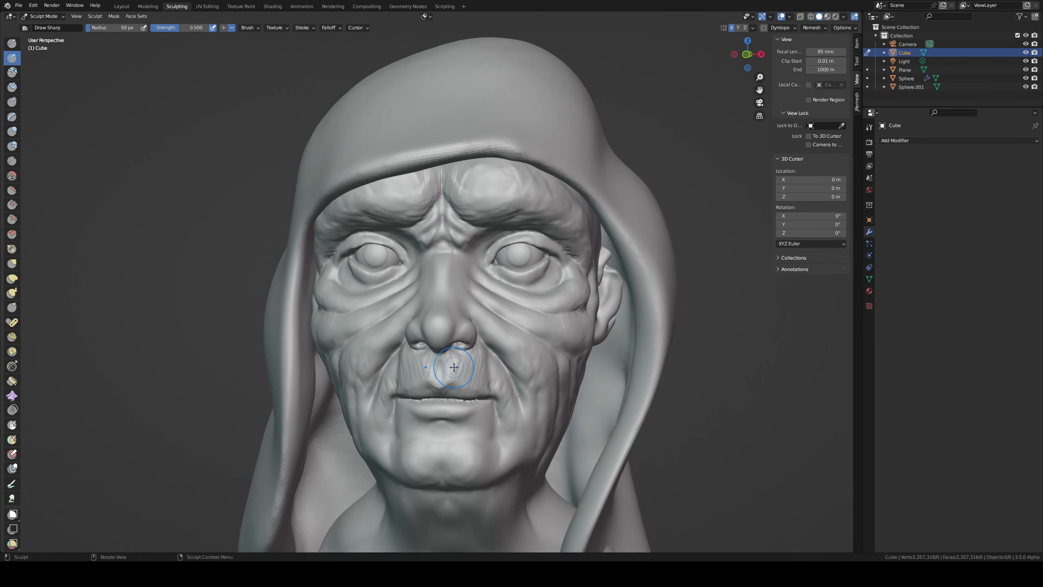
{"action": "scroll", "coordinate": [454, 367], "scroll_direction": "up", "scroll_amount": 2}
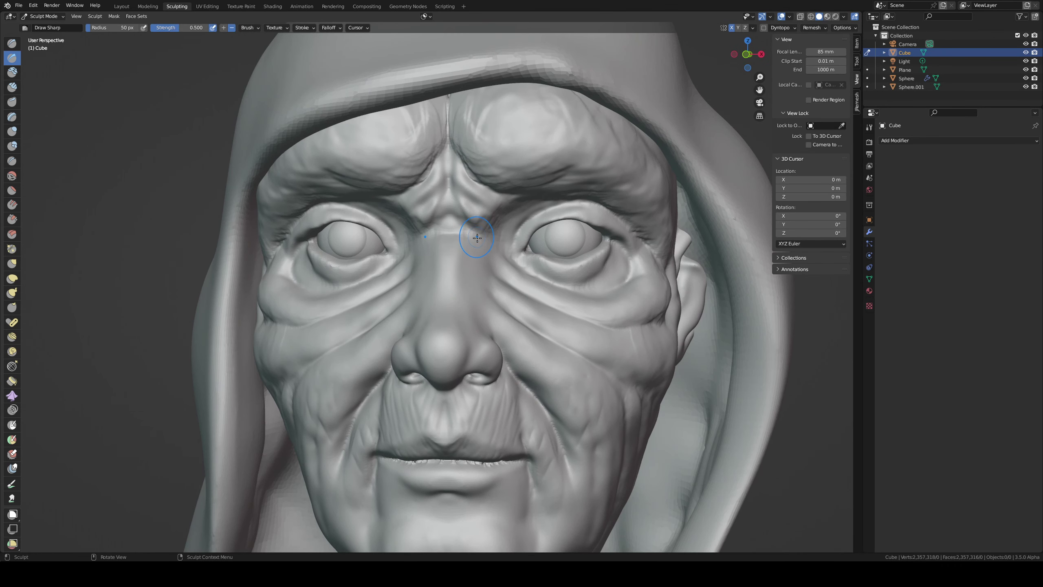
{"action": "key", "text": "ctrl"}
{"action": "key", "text": "ctrl+s"}
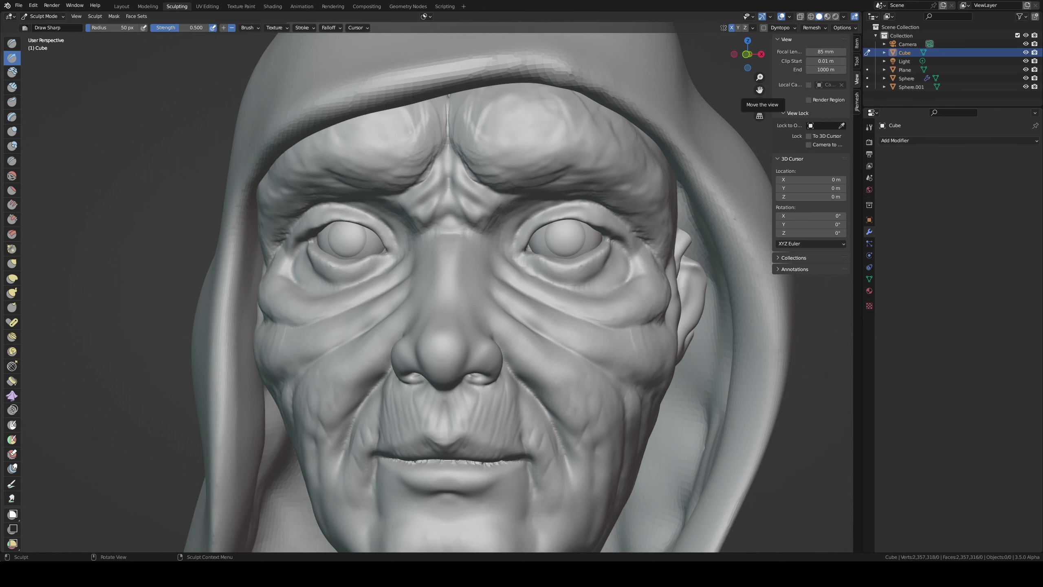
- Set the brush to 31 px and turn off X-axis mirror symmetry
{"action": "scroll", "coordinate": [545, 273], "scroll_direction": "down", "scroll_amount": 2}
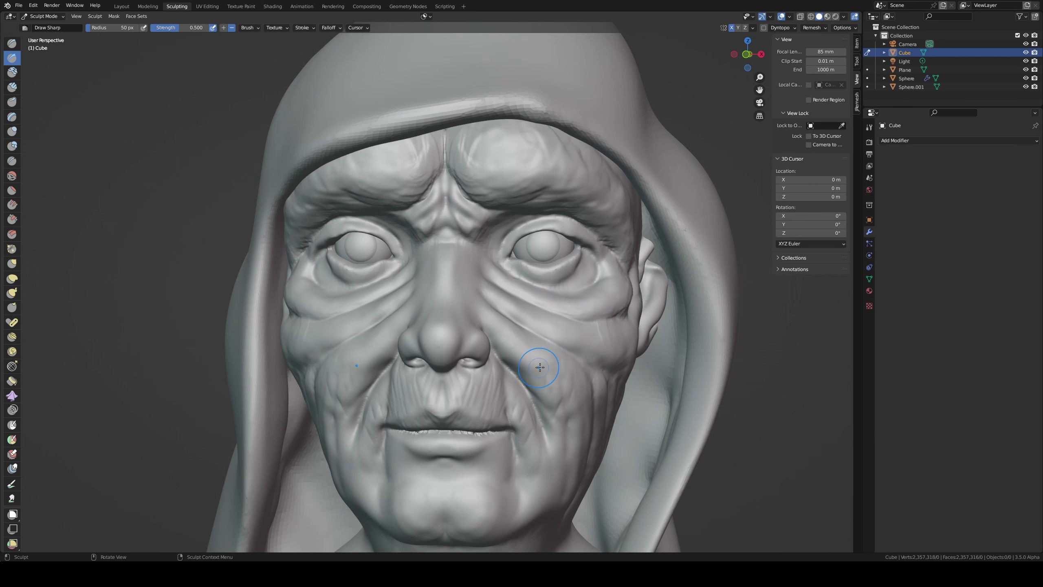
{"action": "key", "text": "f"}
{"action": "left_click", "coordinate": [483, 452]}
{"action": "left_click", "coordinate": [732, 28]}
{"action": "middle_click_drag", "start_coordinate": [494, 477], "coordinate": [518, 378], "text": "shift"}
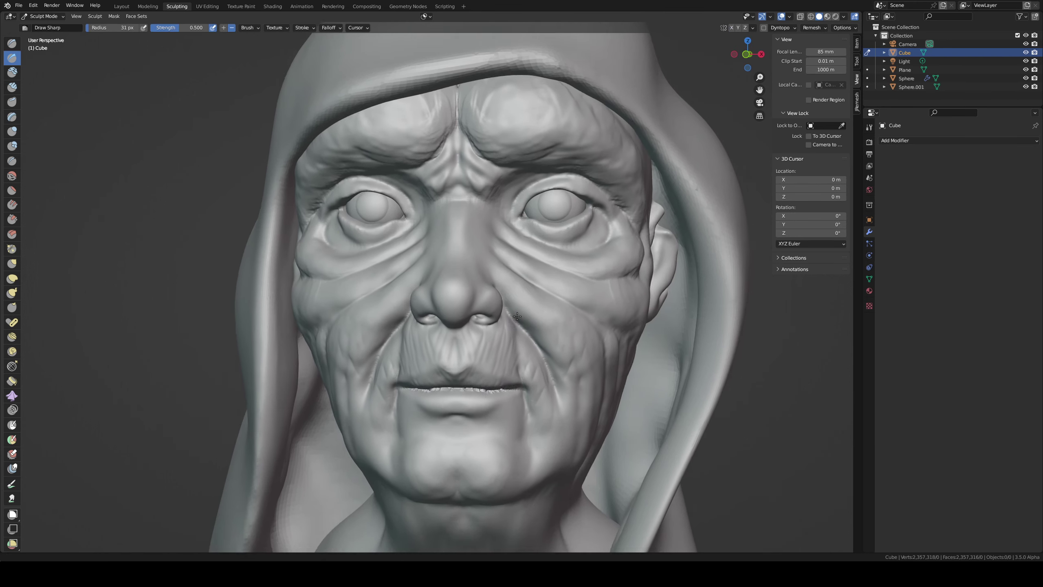
- Lay thin Clay Strips strokes on the chin at a 13 px radius, undoing a stray one
{"action": "key", "text": "c"}
{"action": "key", "text": "f"}
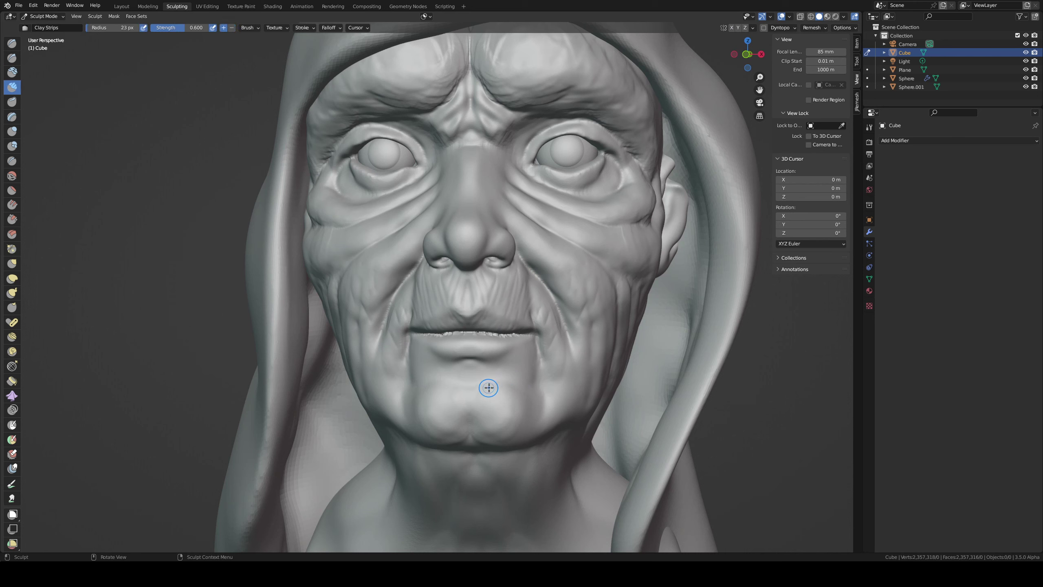
{"action": "left_click", "coordinate": [481, 395]}
{"action": "left_click_drag", "start_coordinate": [481, 395], "coordinate": [501, 382]}
{"action": "key", "text": "f"}
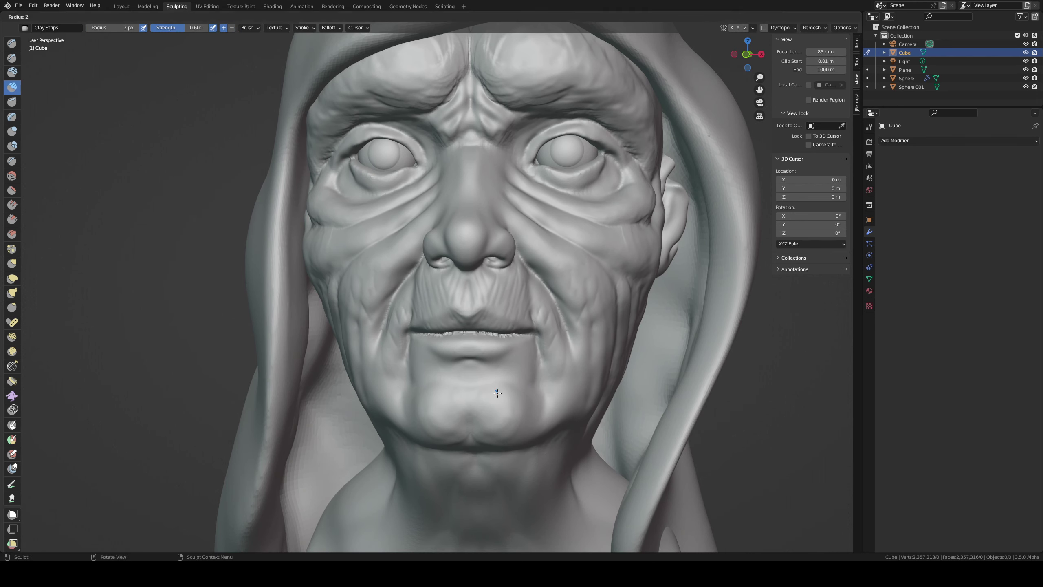
{"action": "left_click", "coordinate": [493, 396]}
{"action": "left_click_drag", "start_coordinate": [485, 399], "coordinate": [496, 387]}
{"action": "key", "text": "ctrl+z"}
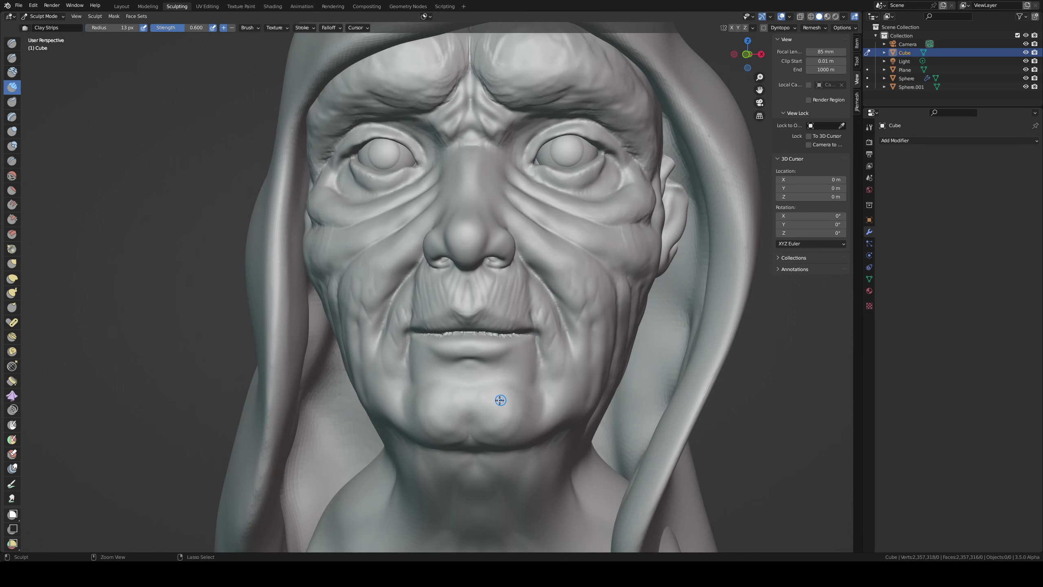
- Build up the chin and the area below the lower lip with 23 px clay strips
{"action": "middle_click_drag", "start_coordinate": [504, 367], "coordinate": [495, 331]}
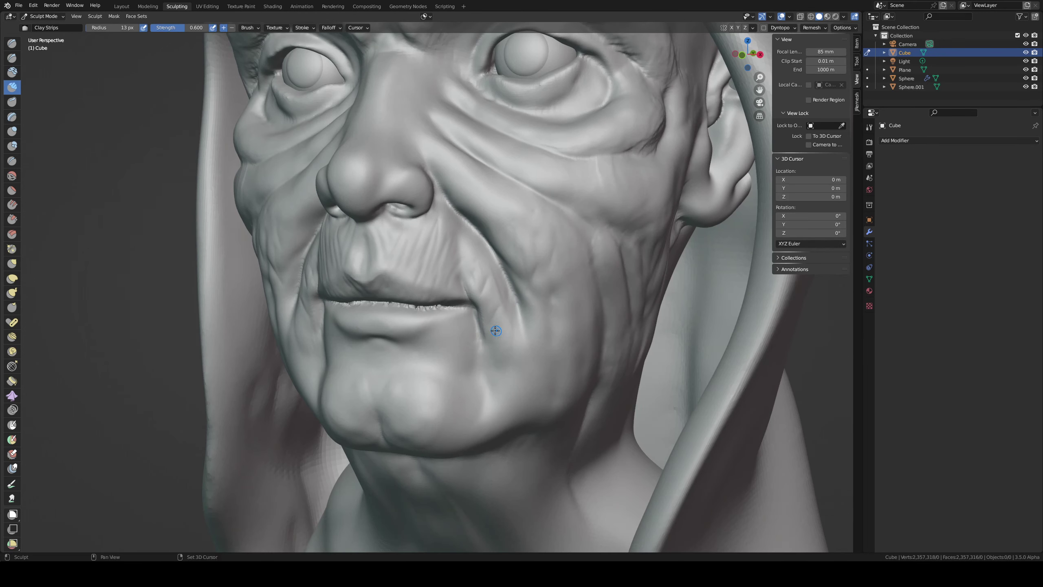
{"action": "mouse_move", "coordinate": [394, 390]}
{"action": "left_mouse_down"}
{"action": "mouse_move", "coordinate": [433, 365]}
{"action": "mouse_move", "coordinate": [432, 392]}
{"action": "left_mouse_up"}
{"action": "key", "text": "f"}
{"action": "left_click", "coordinate": [409, 395]}
{"action": "mouse_move", "coordinate": [472, 357]}
{"action": "left_mouse_down"}
{"action": "mouse_move", "coordinate": [454, 401]}
{"action": "mouse_move", "coordinate": [449, 379]}
{"action": "mouse_move", "coordinate": [461, 400]}
{"action": "left_mouse_up"}
{"action": "mouse_move", "coordinate": [461, 400]}
{"action": "middle_mouse_down"}
{"action": "mouse_move", "coordinate": [460, 339]}
{"action": "mouse_move", "coordinate": [447, 342]}
{"action": "middle_mouse_up"}
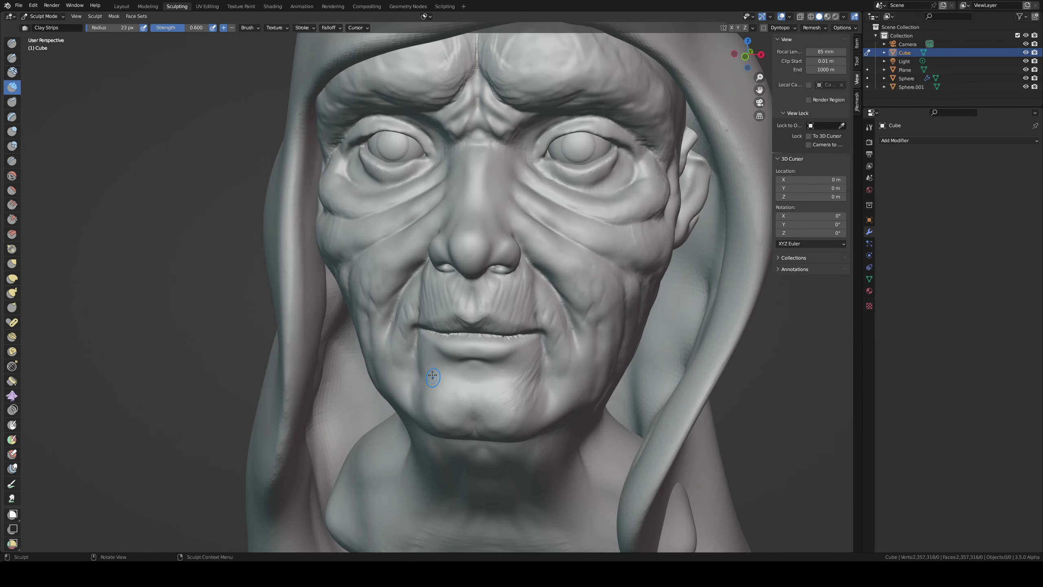
{"action": "mouse_move", "coordinate": [442, 392]}
{"action": "left_mouse_down"}
{"action": "mouse_move", "coordinate": [428, 386]}
{"action": "mouse_move", "coordinate": [443, 413]}
{"action": "left_mouse_up"}
{"action": "middle_click_drag", "start_coordinate": [444, 412], "coordinate": [454, 361]}
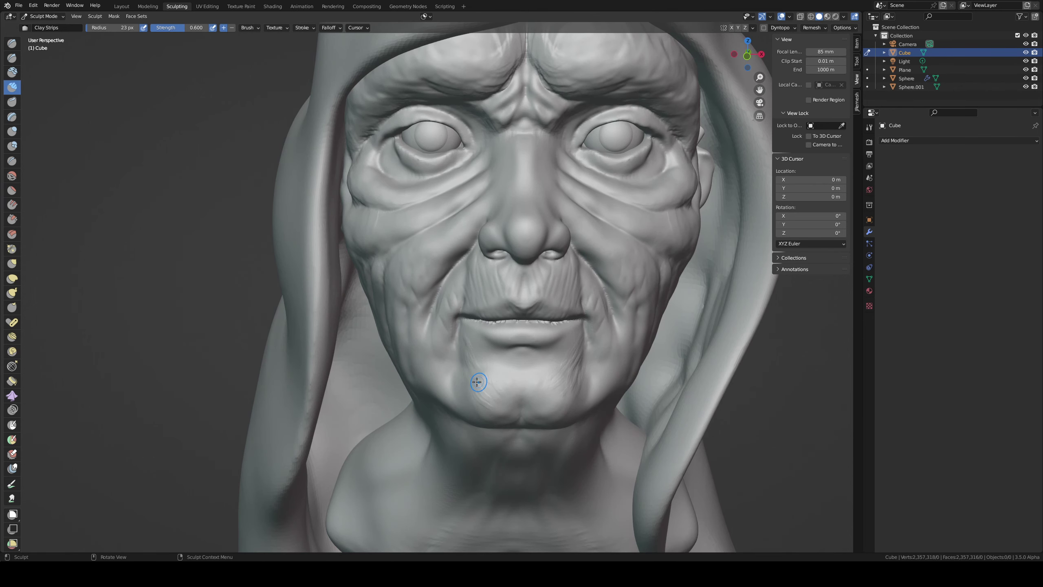
{"action": "left_click_drag", "start_coordinate": [477, 382], "coordinate": [462, 403]}
{"action": "middle_click_drag", "start_coordinate": [531, 368], "coordinate": [500, 356]}
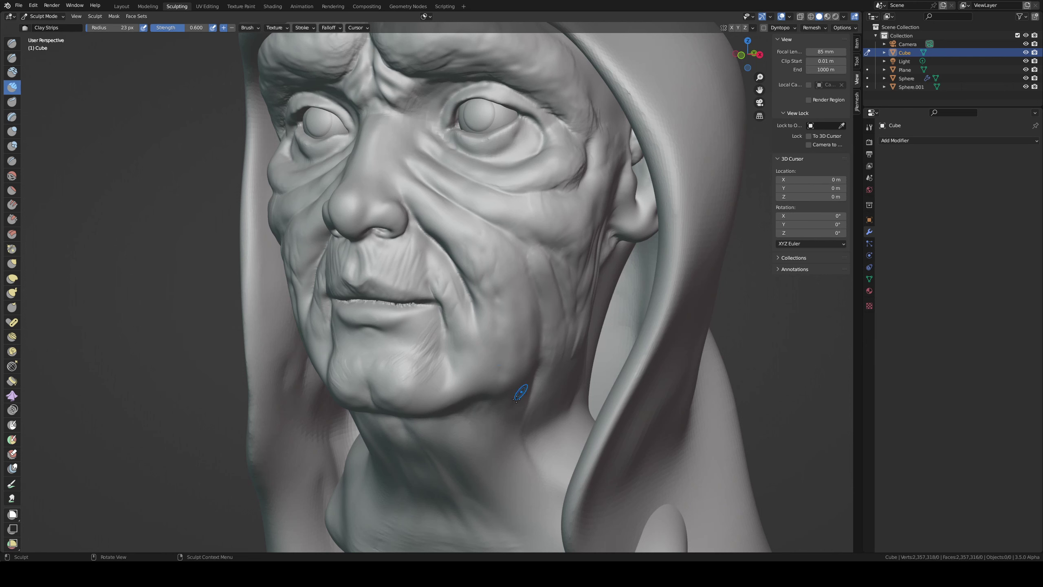
{"action": "left_click_drag", "start_coordinate": [402, 387], "coordinate": [402, 386]}
- Add more small clay strokes on the chin from frontal and low three-quarter views
{"action": "middle_click_drag", "start_coordinate": [396, 372], "coordinate": [533, 309]}
{"action": "mouse_move", "coordinate": [532, 312]}
{"action": "left_mouse_down"}
{"action": "mouse_move", "coordinate": [538, 338]}
{"action": "mouse_move", "coordinate": [488, 337]}
{"action": "mouse_move", "coordinate": [487, 315]}
{"action": "left_mouse_up"}
{"action": "mouse_move", "coordinate": [487, 316]}
{"action": "middle_mouse_down"}
{"action": "mouse_move", "coordinate": [496, 322]}
{"action": "mouse_move", "coordinate": [468, 321]}
{"action": "mouse_move", "coordinate": [505, 336]}
{"action": "middle_mouse_up"}
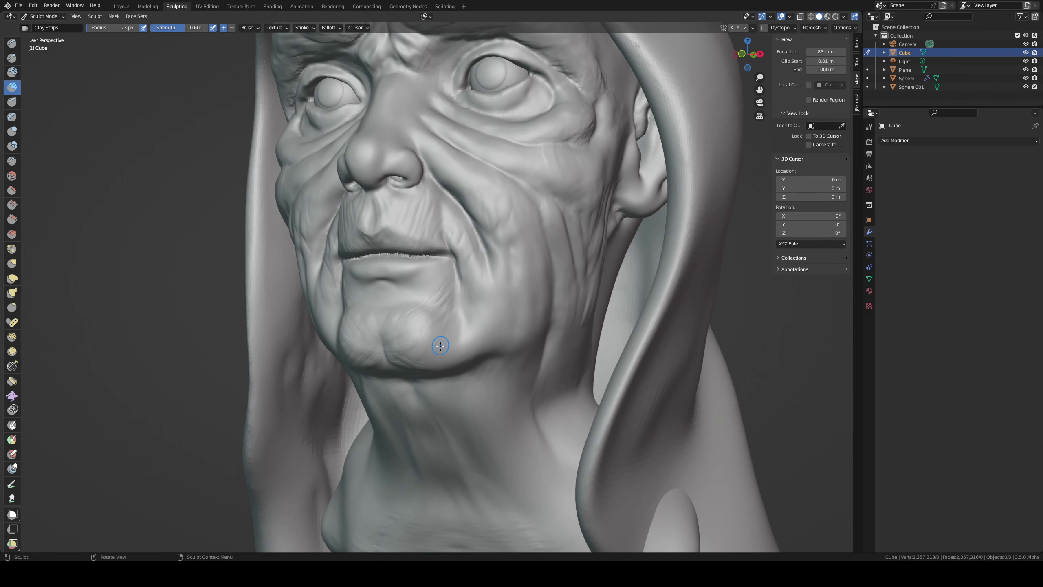
{"action": "mouse_move", "coordinate": [440, 346]}
{"action": "left_mouse_down"}
{"action": "mouse_move", "coordinate": [449, 327]}
{"action": "mouse_move", "coordinate": [454, 354]}
{"action": "mouse_move", "coordinate": [446, 316]}
{"action": "left_mouse_up"}
{"action": "left_click_drag", "start_coordinate": [408, 354], "coordinate": [413, 355]}
{"action": "middle_click_drag", "start_coordinate": [430, 358], "coordinate": [538, 335]}
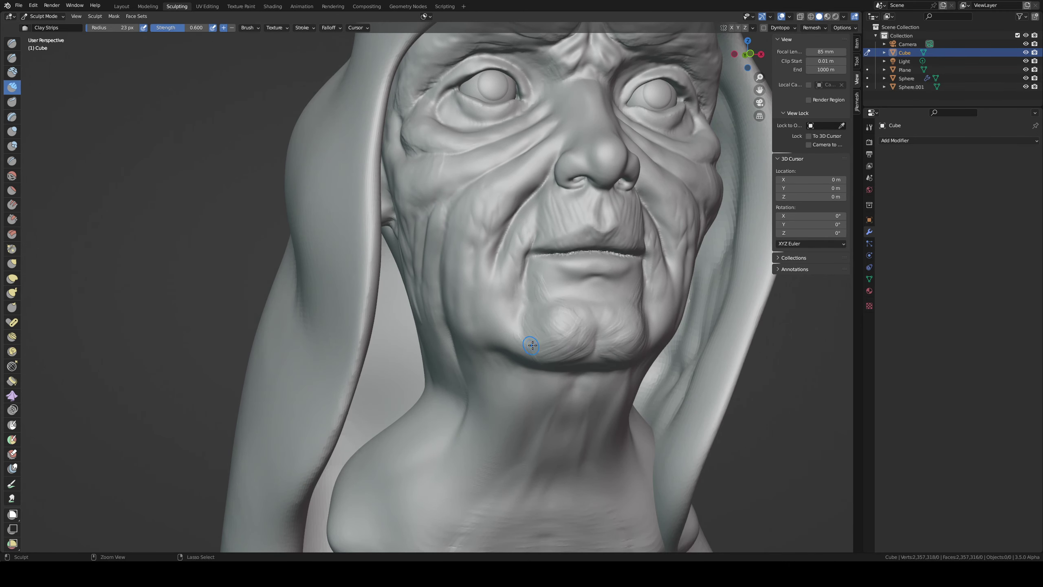
{"action": "middle_click_drag", "start_coordinate": [513, 333], "coordinate": [446, 329]}
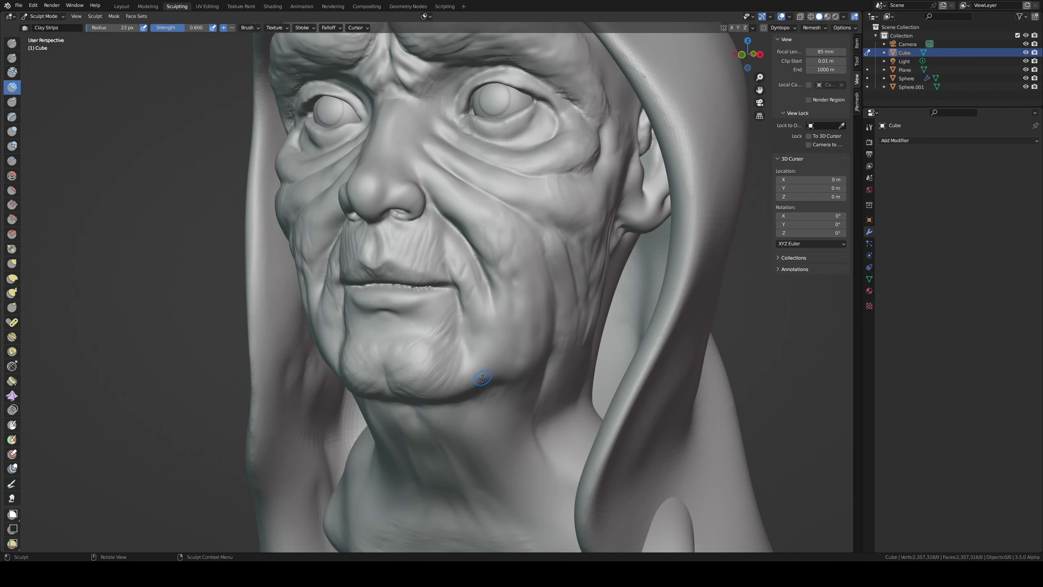
{"action": "mouse_move", "coordinate": [473, 386]}
{"action": "middle_mouse_down"}
{"action": "mouse_move", "coordinate": [466, 354]}
{"action": "mouse_move", "coordinate": [480, 270]}
{"action": "middle_mouse_up"}
- Pinch a sharper crease into the chin cleft, then reduce the brush to 59 px
{"action": "key", "text": "shift+x"}
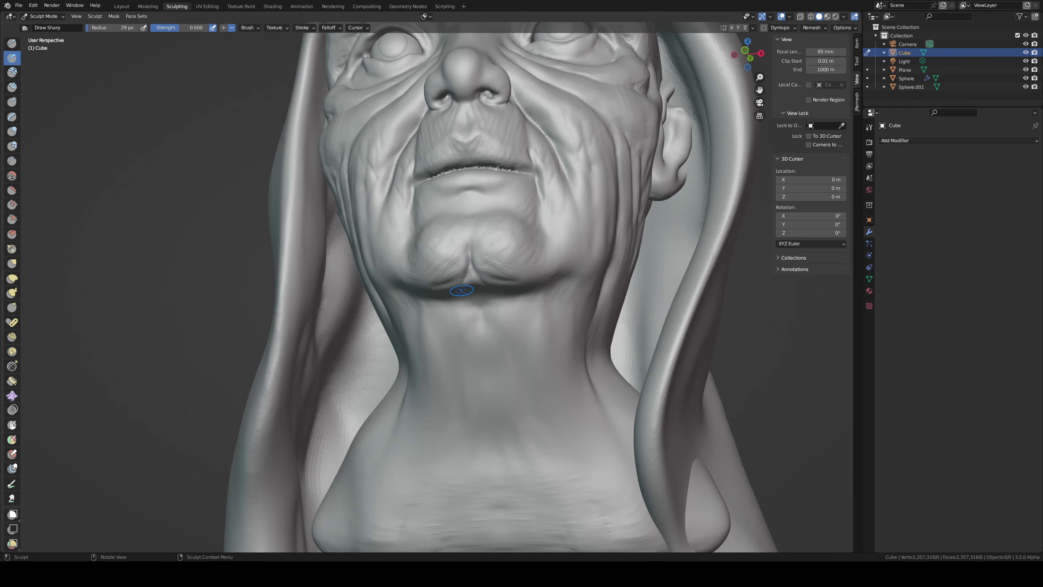
{"action": "middle_click_drag", "start_coordinate": [461, 290], "coordinate": [504, 367]}
{"action": "key", "text": "g"}
{"action": "key", "text": "f"}
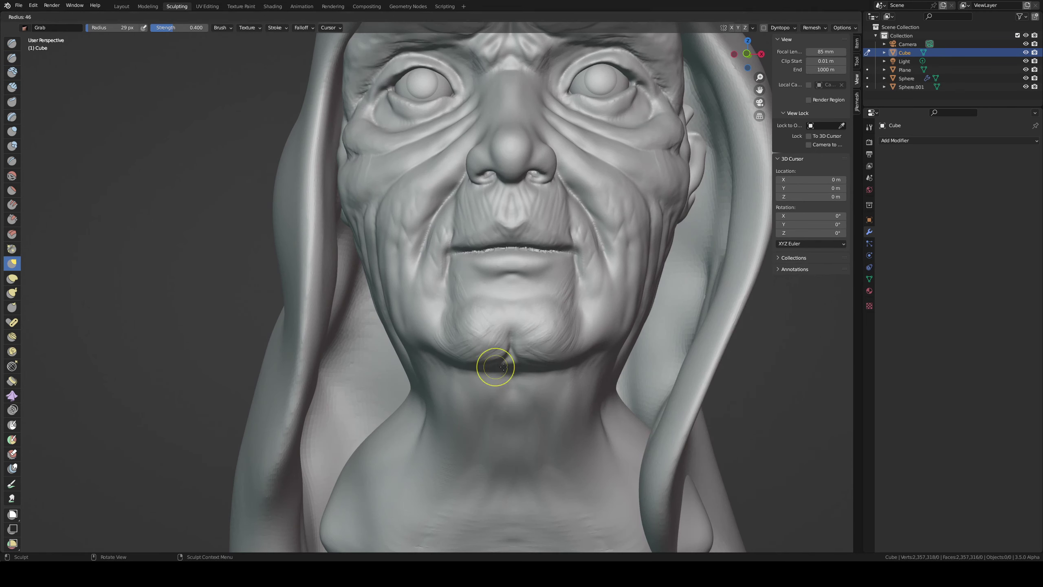
{"action": "left_click", "coordinate": [503, 366]}
{"action": "key", "text": "p"}
{"action": "mouse_move", "coordinate": [509, 353]}
{"action": "left_mouse_down"}
{"action": "mouse_move", "coordinate": [512, 343]}
{"action": "mouse_move", "coordinate": [512, 361]}
{"action": "mouse_move", "coordinate": [549, 348]}
{"action": "mouse_move", "coordinate": [520, 335]}
{"action": "left_mouse_up"}
{"action": "key", "text": "f"}
{"action": "left_click", "coordinate": [496, 349]}
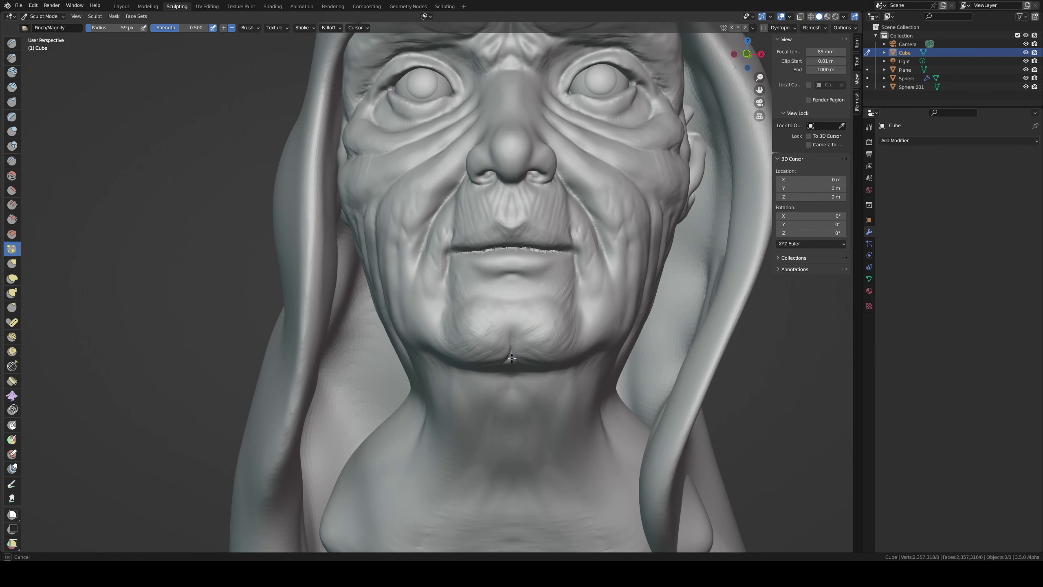
{"action": "mouse_move", "coordinate": [519, 335]}
{"action": "middle_mouse_down"}
{"action": "mouse_move", "coordinate": [657, 349]}
{"action": "mouse_move", "coordinate": [591, 464]}
{"action": "mouse_move", "coordinate": [513, 404]}
{"action": "middle_mouse_up"}
- Switch to Clay Strips and shrink its radius from 59 px to 23 px
{"action": "key", "text": "g"}
{"action": "key", "text": "c"}
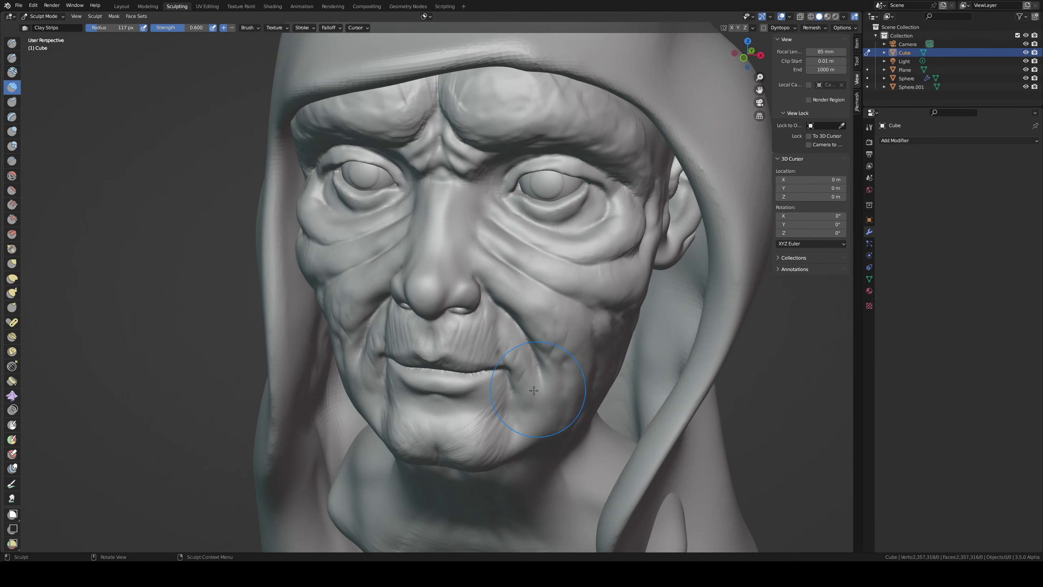
{"action": "key", "text": "f"}
{"action": "left_click", "coordinate": [514, 404]}
{"action": "key", "text": "f"}
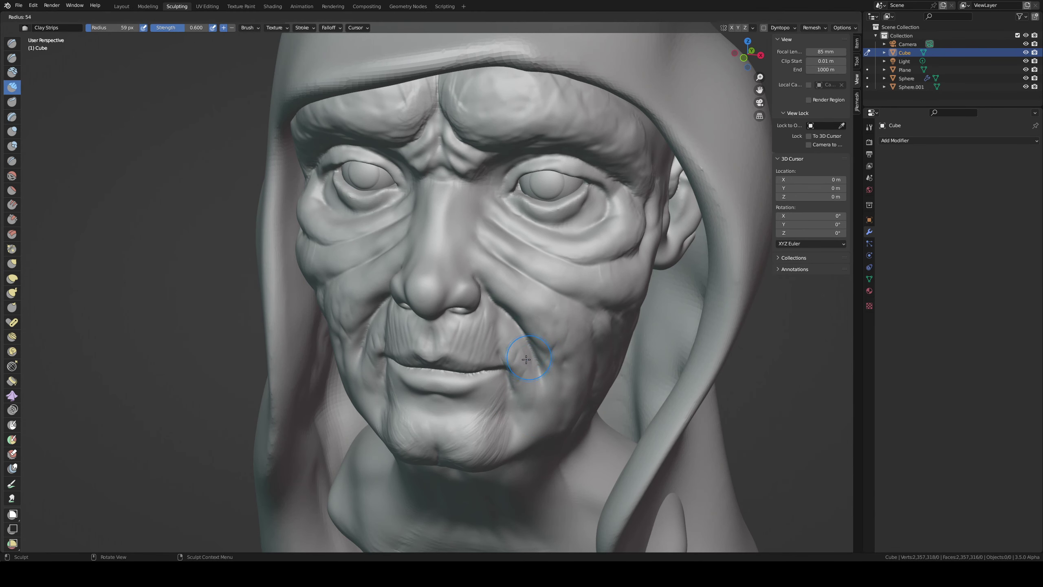
{"action": "left_click", "coordinate": [530, 351]}
{"action": "middle_click_drag", "start_coordinate": [530, 351], "coordinate": [514, 327]}
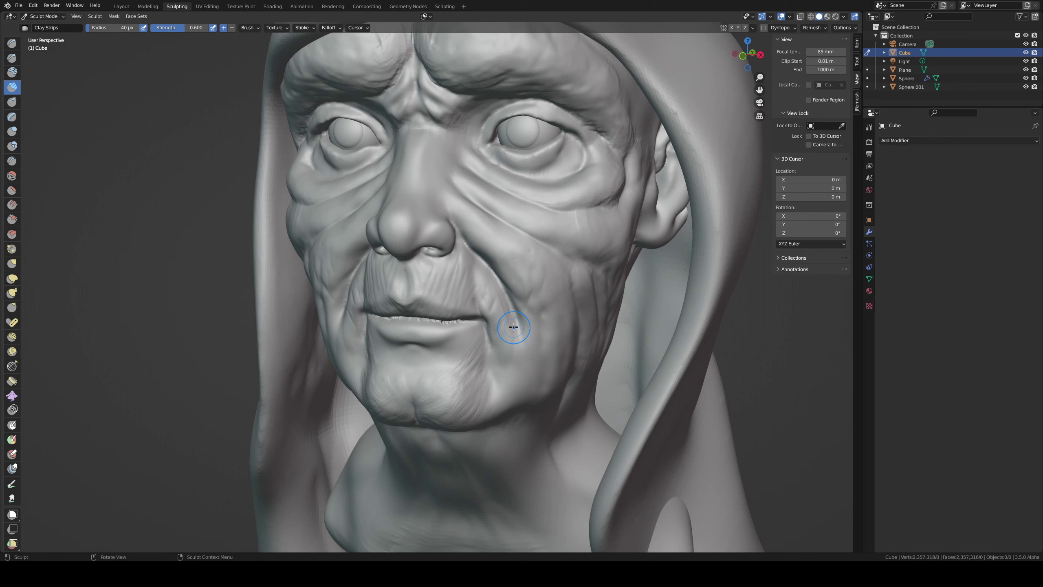
{"action": "key", "text": "f"}
{"action": "left_click", "coordinate": [492, 308]}
- Build clay along the mouth corner, nasolabial fold, chin and cheek
{"action": "mouse_move", "coordinate": [488, 306]}
{"action": "left_mouse_down"}
{"action": "mouse_move", "coordinate": [476, 285]}
{"action": "mouse_move", "coordinate": [495, 311]}
{"action": "left_mouse_up"}
{"action": "left_click_drag", "start_coordinate": [492, 276], "coordinate": [517, 341]}
{"action": "mouse_move", "coordinate": [501, 348]}
{"action": "left_mouse_down"}
{"action": "mouse_move", "coordinate": [507, 381]}
{"action": "mouse_move", "coordinate": [497, 395]}
{"action": "mouse_move", "coordinate": [515, 349]}
{"action": "left_mouse_up"}
{"action": "middle_click_drag", "start_coordinate": [516, 354], "coordinate": [453, 309]}
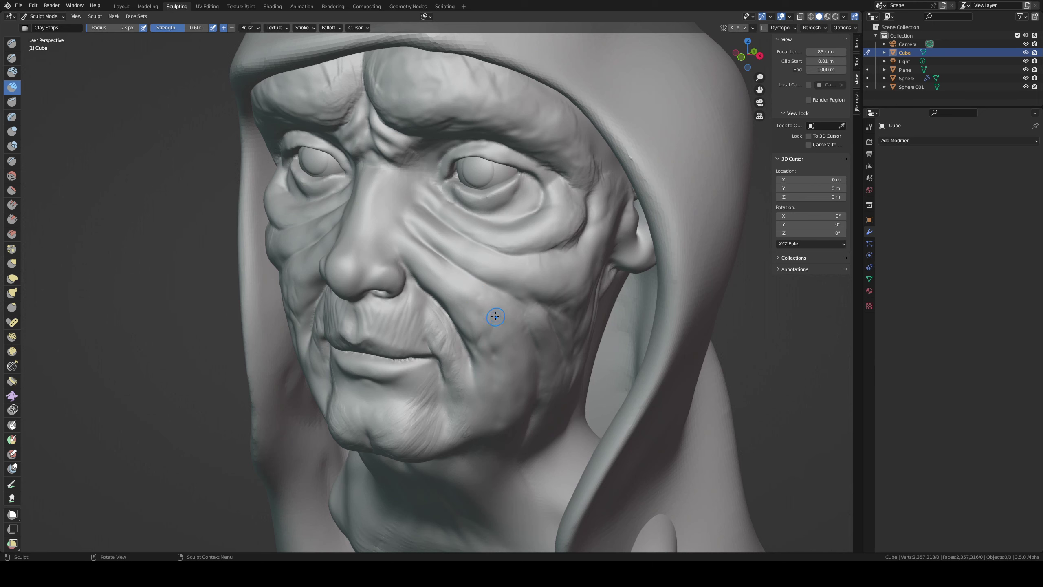
{"action": "mouse_move", "coordinate": [442, 298]}
{"action": "left_mouse_down"}
{"action": "mouse_move", "coordinate": [472, 312]}
{"action": "mouse_move", "coordinate": [489, 303]}
{"action": "mouse_move", "coordinate": [495, 322]}
{"action": "mouse_move", "coordinate": [494, 297]}
{"action": "left_mouse_up"}
{"action": "mouse_move", "coordinate": [494, 296]}
{"action": "middle_mouse_down"}
{"action": "mouse_move", "coordinate": [551, 310]}
{"action": "mouse_move", "coordinate": [498, 306]}
{"action": "middle_mouse_up"}
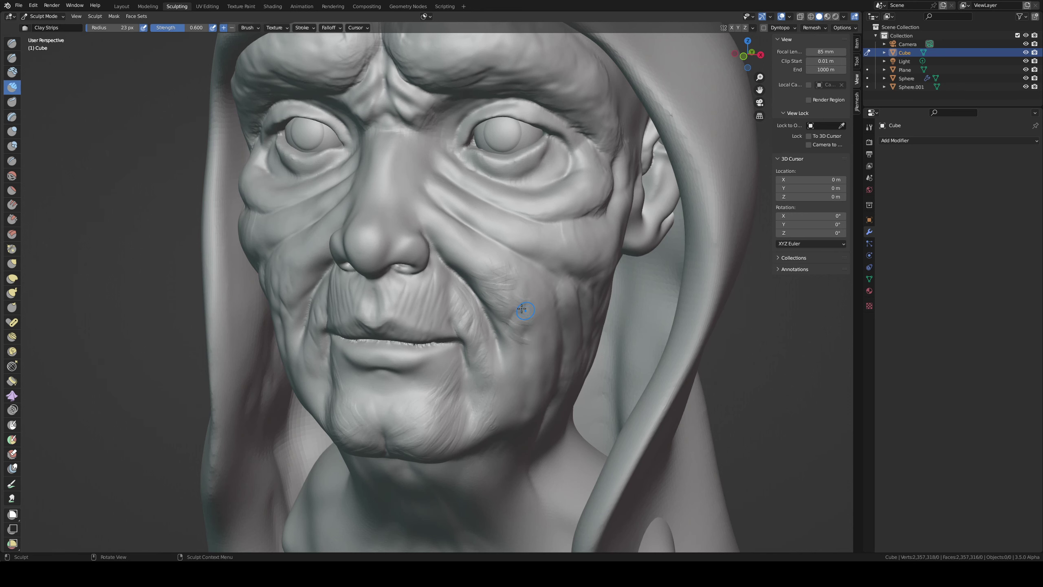
{"action": "mouse_move", "coordinate": [515, 285]}
{"action": "left_mouse_down"}
{"action": "mouse_move", "coordinate": [528, 289]}
{"action": "mouse_move", "coordinate": [529, 335]}
{"action": "mouse_move", "coordinate": [514, 388]}
{"action": "left_mouse_up"}
{"action": "middle_click_drag", "start_coordinate": [551, 361], "coordinate": [446, 297]}
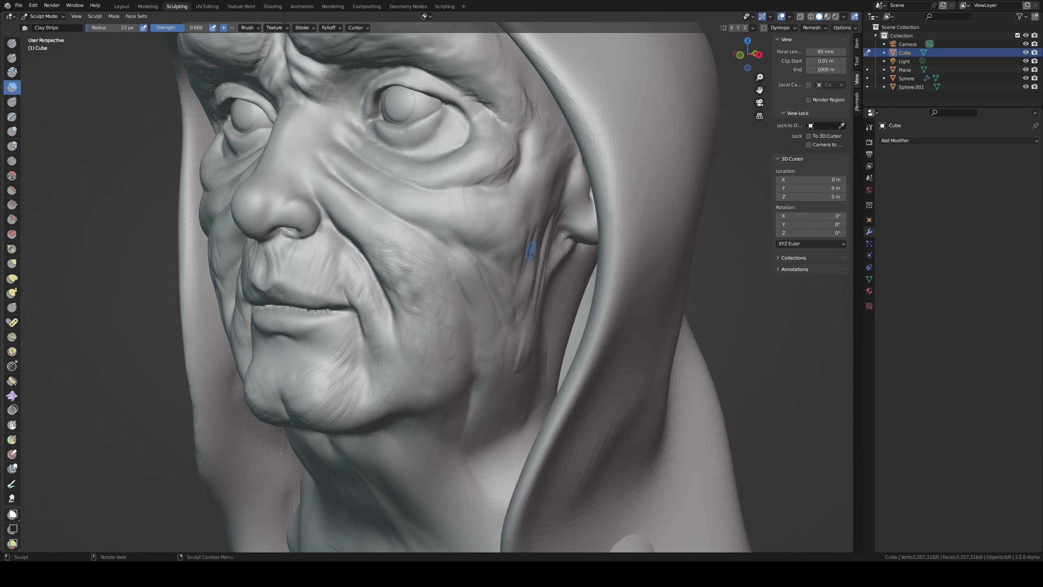
{"action": "middle_click_drag", "start_coordinate": [551, 253], "coordinate": [448, 289]}
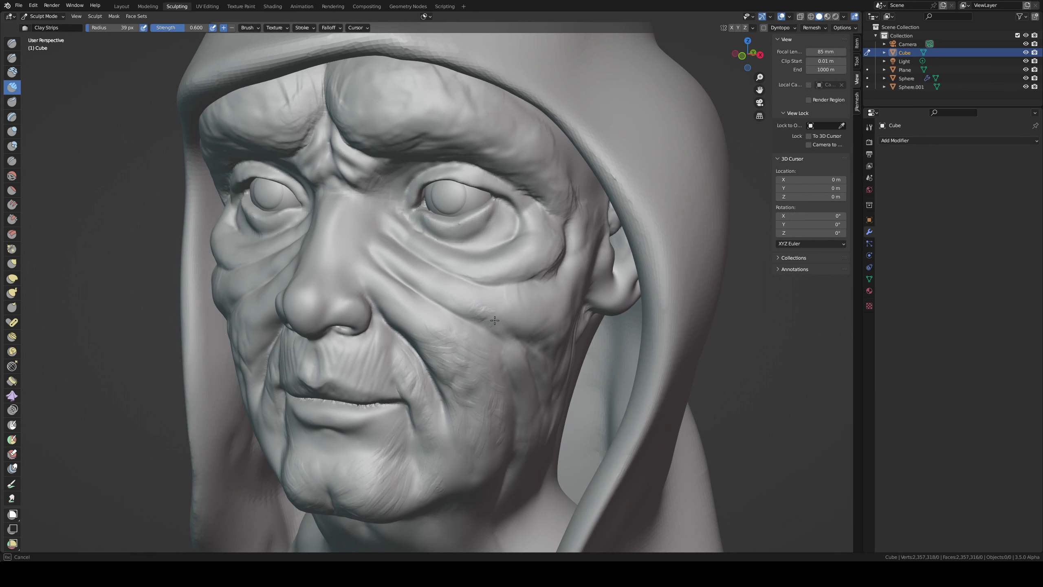
{"action": "mouse_move", "coordinate": [494, 321]}
{"action": "left_mouse_down"}
{"action": "mouse_move", "coordinate": [542, 325]}
{"action": "mouse_move", "coordinate": [512, 303]}
{"action": "mouse_move", "coordinate": [566, 304]}
{"action": "mouse_move", "coordinate": [526, 292]}
{"action": "mouse_move", "coordinate": [539, 244]}
{"action": "mouse_move", "coordinate": [502, 272]}
{"action": "mouse_move", "coordinate": [517, 251]}
{"action": "left_mouse_up"}
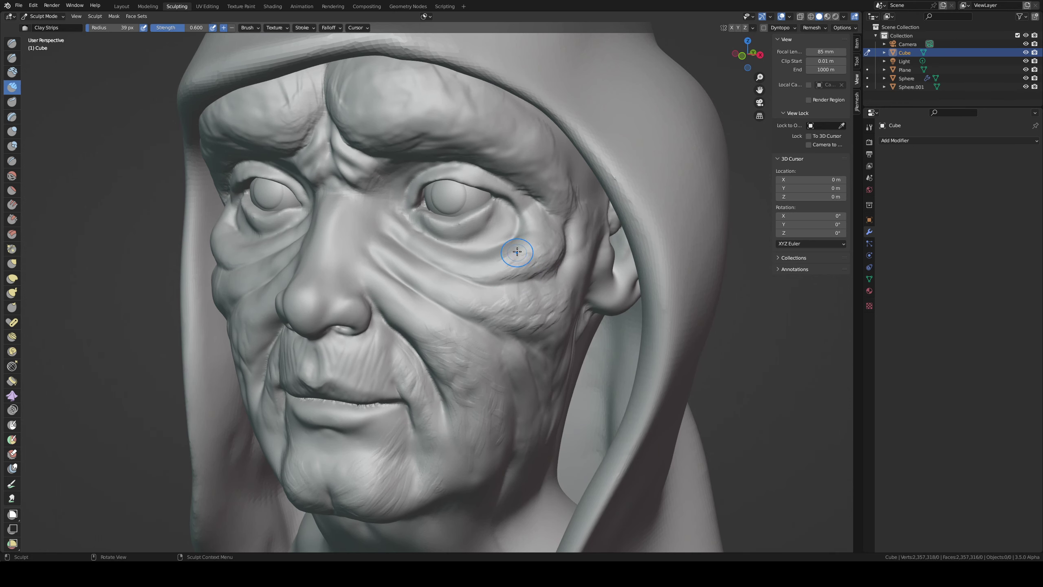
{"action": "middle_click_drag", "start_coordinate": [518, 251], "coordinate": [475, 236]}
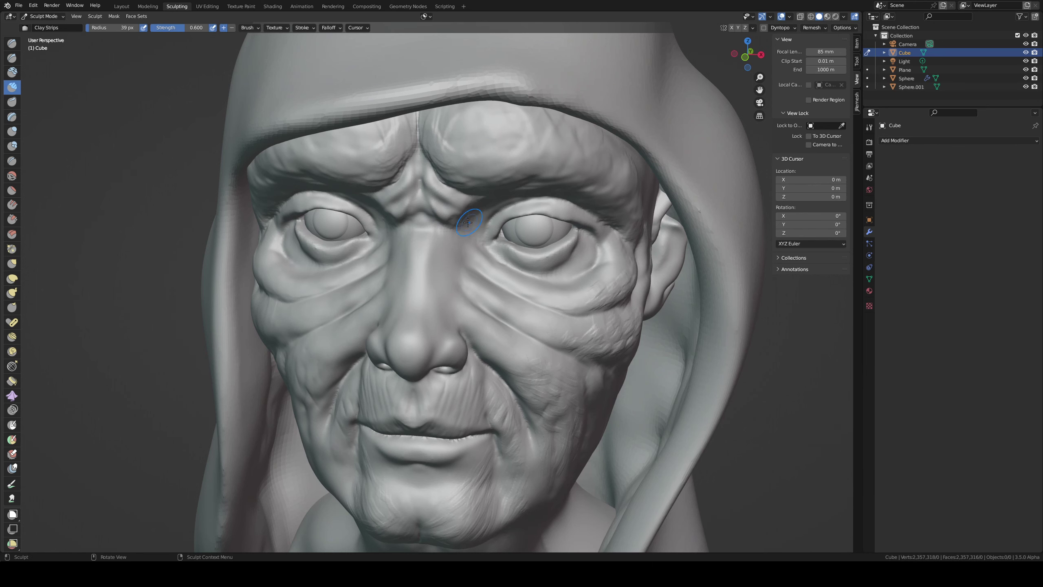
- Sharpen the brow crease between the eyes, then set Clay Strips to 68 px
{"action": "key", "text": "x"}
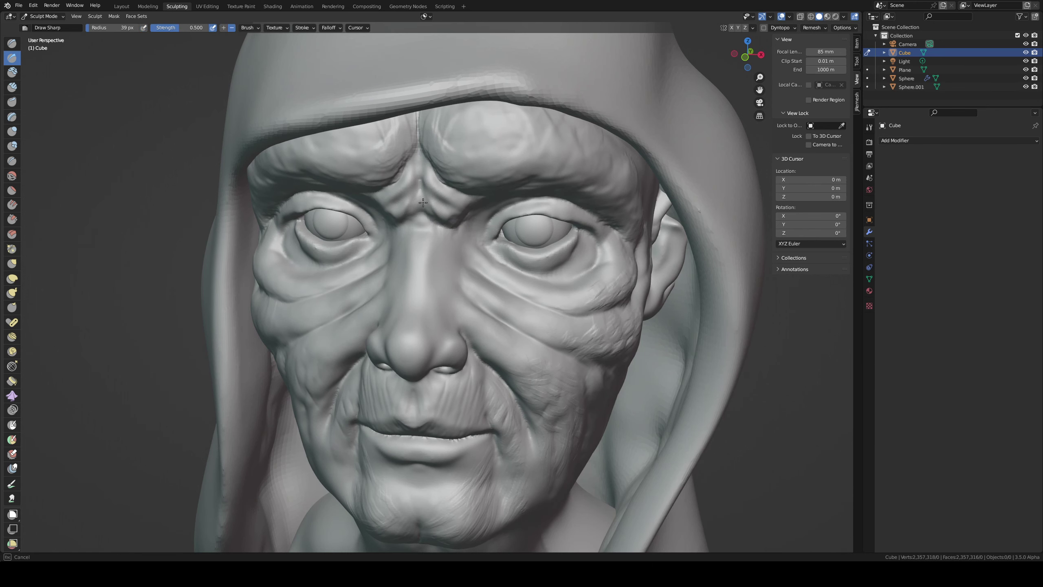
{"action": "left_click_drag", "start_coordinate": [423, 202], "coordinate": [427, 228]}
{"action": "key", "text": "c"}
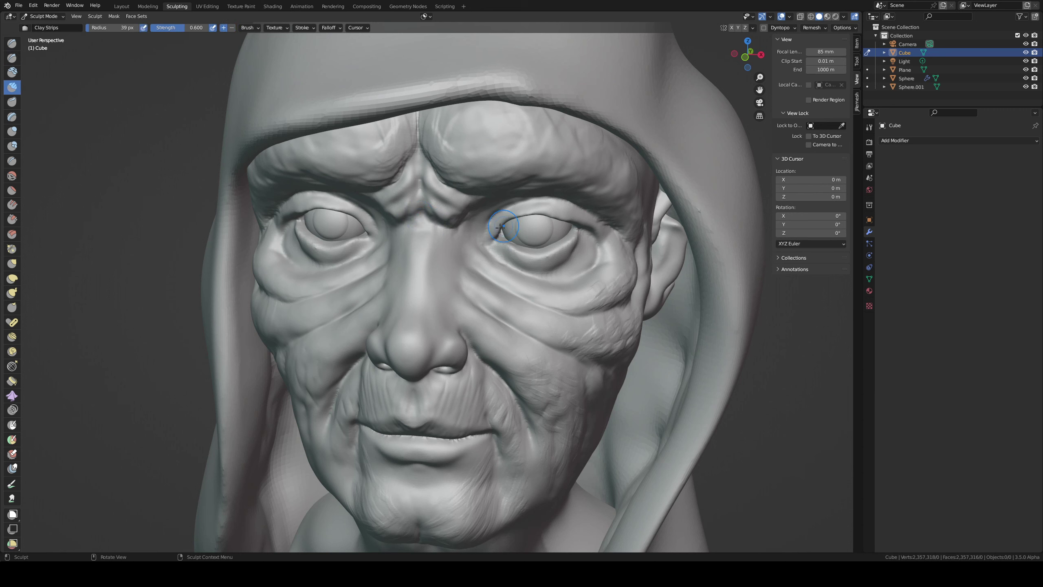
{"action": "key", "text": "f"}
{"action": "left_click", "coordinate": [487, 223]}
{"action": "middle_click_drag", "start_coordinate": [466, 234], "coordinate": [473, 210]}
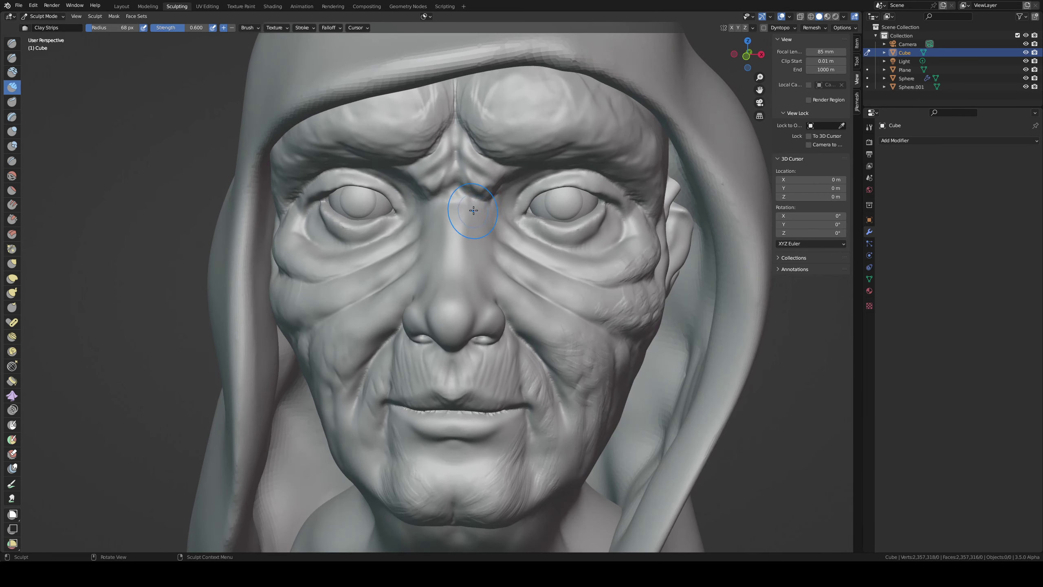
- Grab-pull the left brow ridge and the brow wrinkles above the right eye at 121-159 px
{"action": "key", "text": "g"}
{"action": "key", "text": "f"}
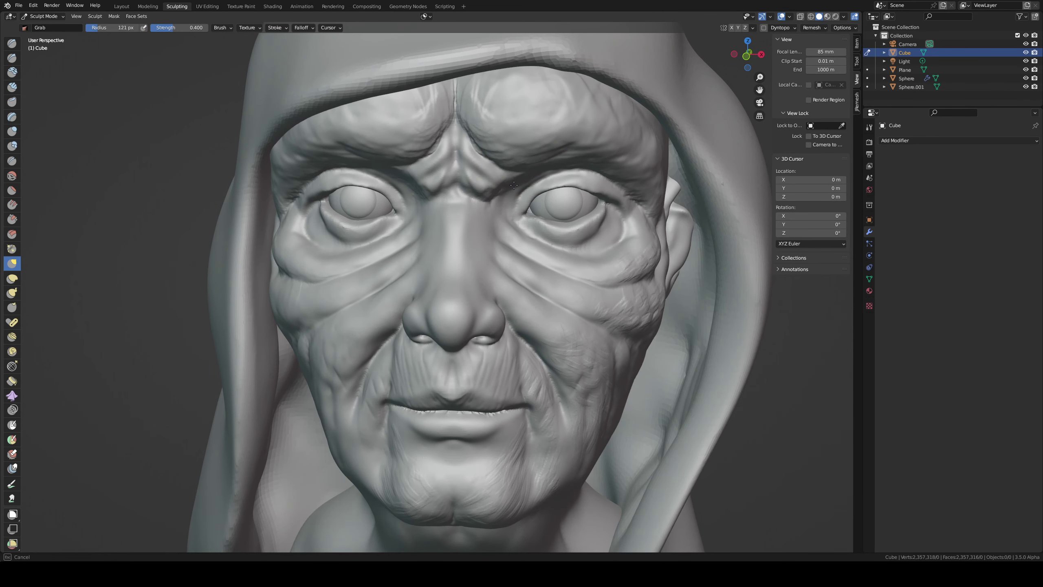
{"action": "left_click", "coordinate": [521, 169]}
{"action": "left_click_drag", "start_coordinate": [390, 172], "coordinate": [422, 145]}
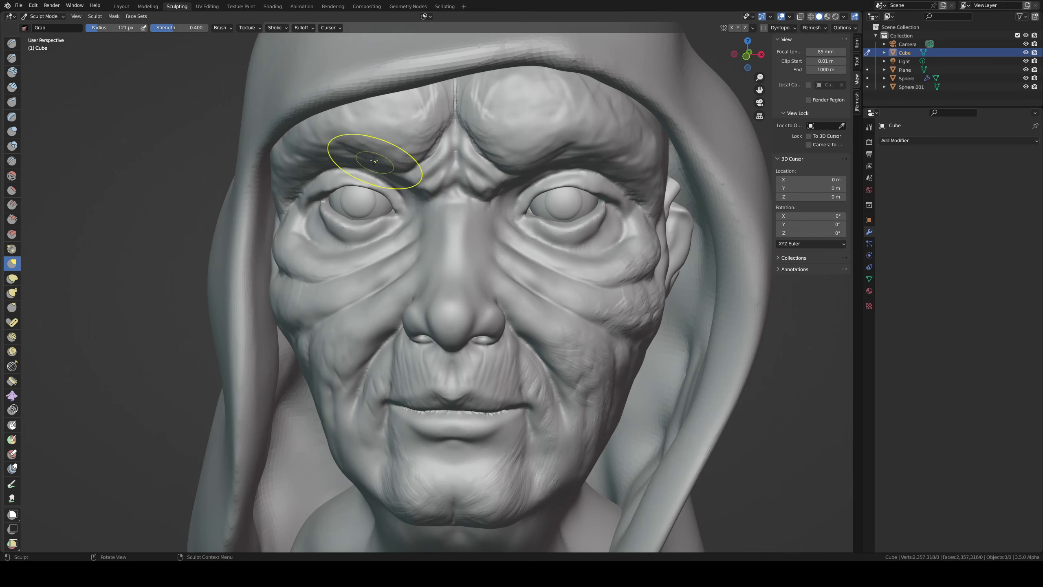
{"action": "scroll", "coordinate": [422, 145], "scroll_direction": "down", "scroll_amount": 5}
{"action": "key", "text": "f"}
{"action": "left_click", "coordinate": [535, 228]}
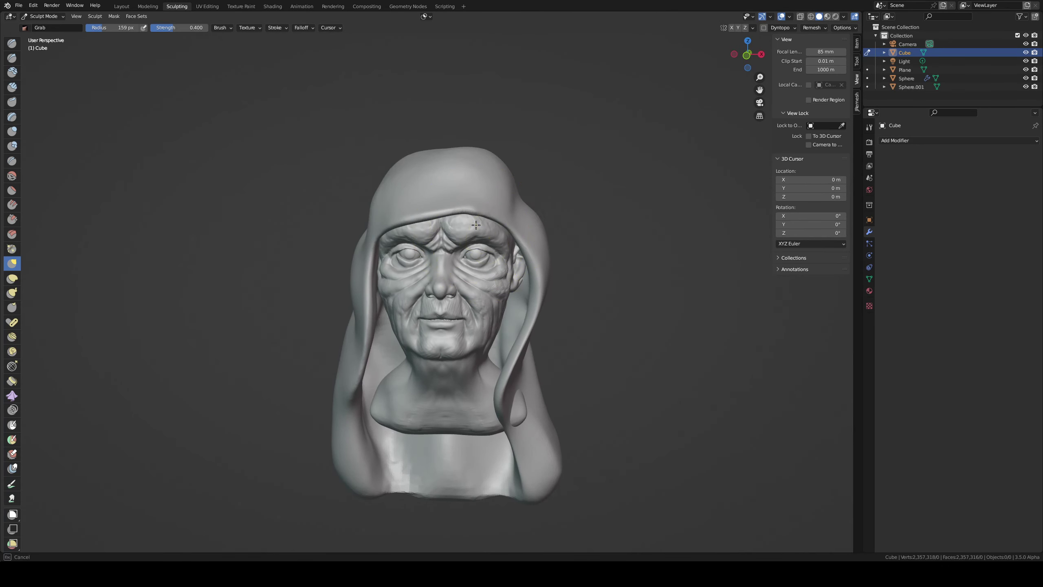
{"action": "left_click_drag", "start_coordinate": [476, 228], "coordinate": [477, 205]}
{"action": "left_click_drag", "start_coordinate": [477, 244], "coordinate": [472, 236]}
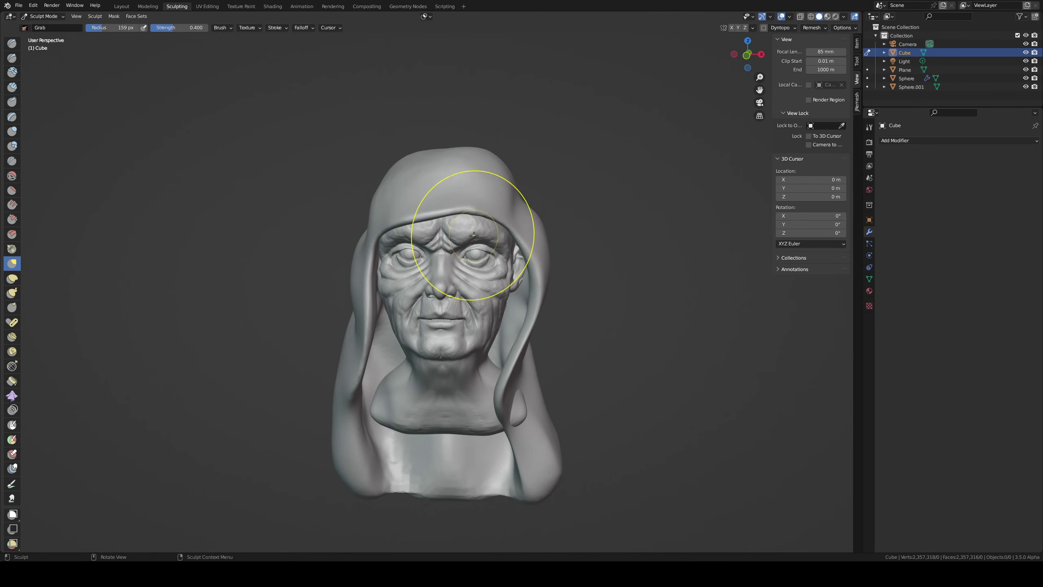
- Reshape the right upper eyelid and left lower eyelid with a 76 px Grab brush
{"action": "key", "text": "f"}
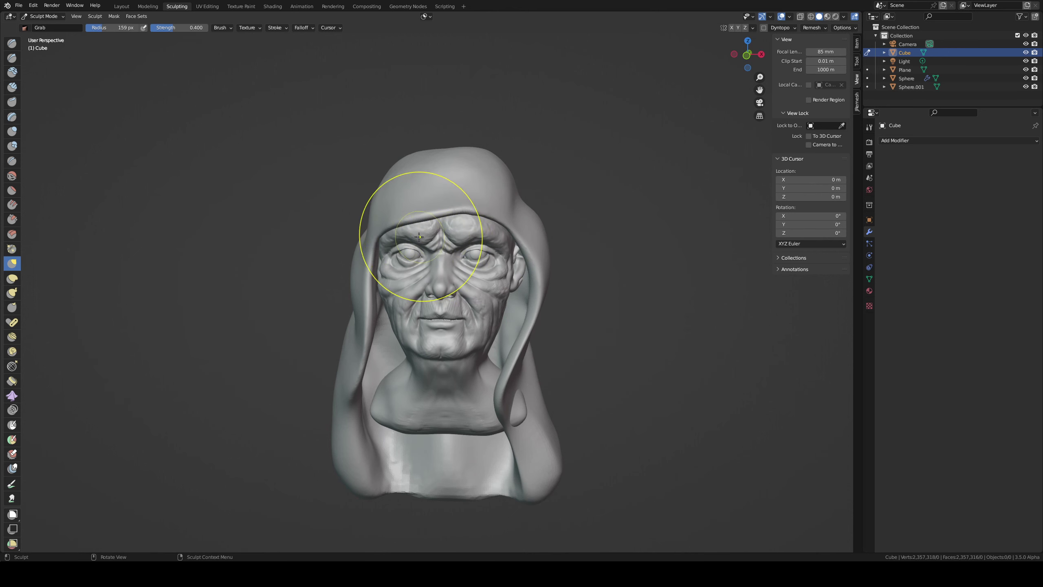
{"action": "left_click", "coordinate": [406, 237]}
{"action": "scroll", "coordinate": [492, 230], "scroll_direction": "up", "scroll_amount": 3}
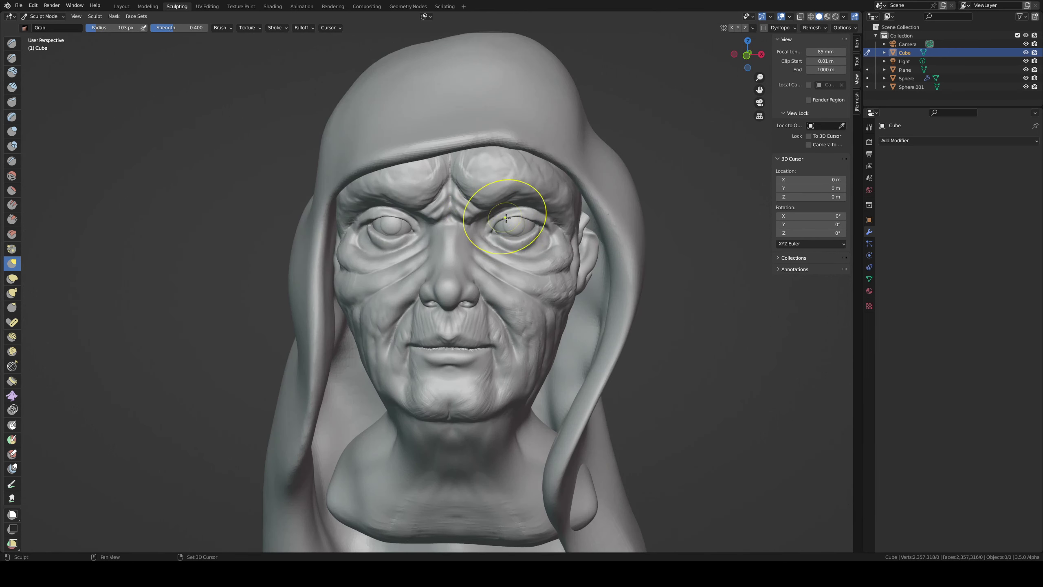
{"action": "scroll", "coordinate": [514, 230], "scroll_direction": "up", "scroll_amount": 3}
{"action": "key", "text": "f"}
{"action": "left_click", "coordinate": [558, 253]}
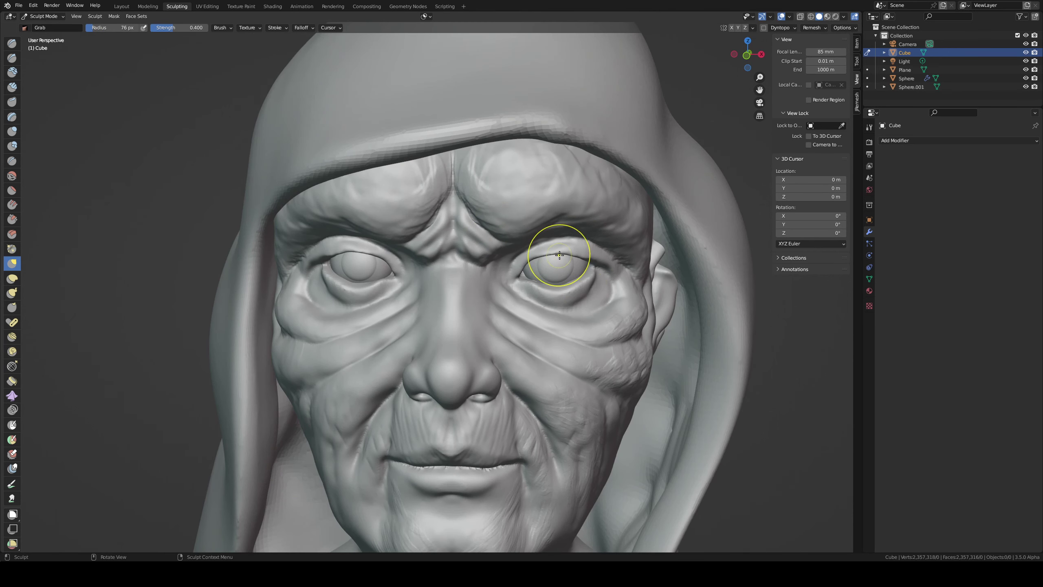
{"action": "left_click_drag", "start_coordinate": [561, 251], "coordinate": [560, 282]}
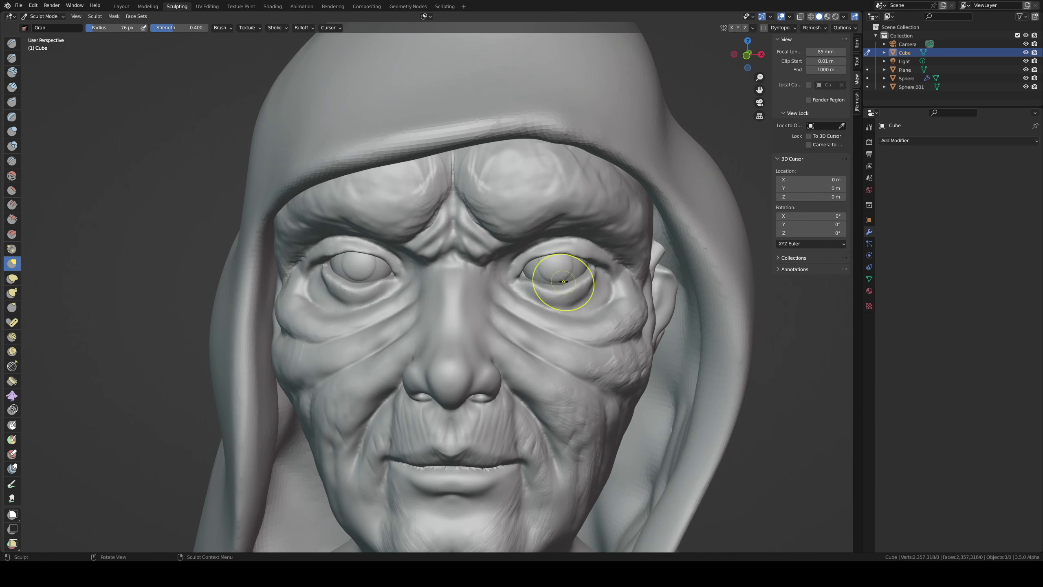
{"action": "left_click_drag", "start_coordinate": [328, 291], "coordinate": [326, 291]}
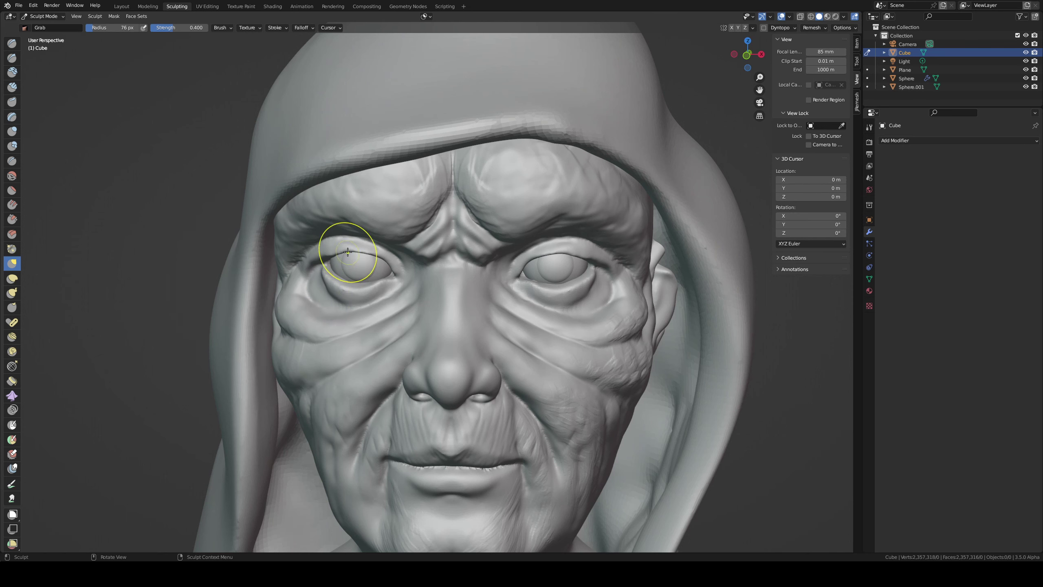
- Pull the left cheek beside the nose with a 118 px Grab brush
{"action": "middle_click_drag", "start_coordinate": [523, 233], "coordinate": [576, 252]}
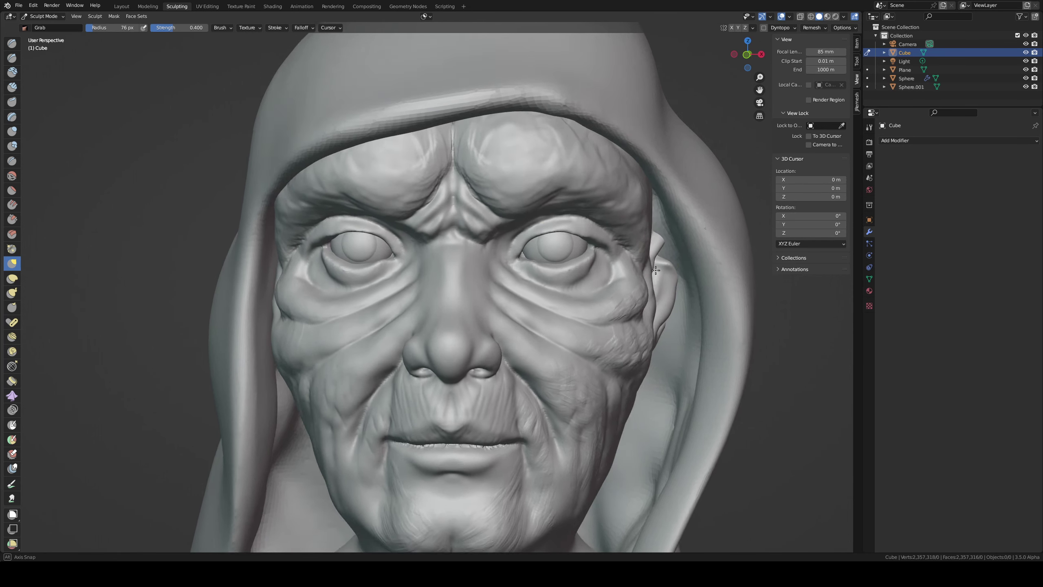
{"action": "key", "text": "f"}
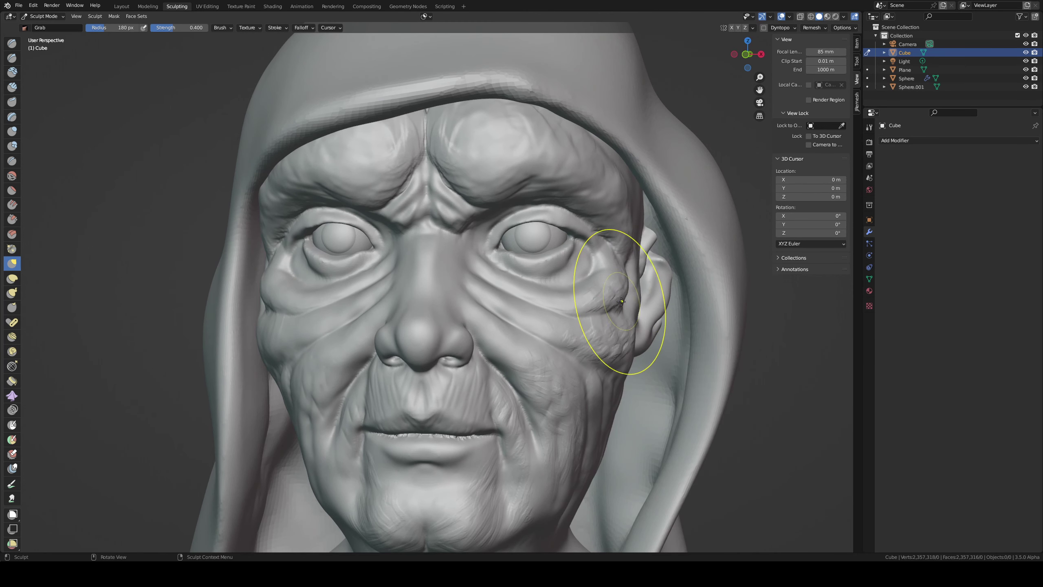
{"action": "left_click", "coordinate": [603, 293]}
{"action": "middle_click_drag", "start_coordinate": [602, 294], "coordinate": [566, 312]}
{"action": "key", "text": "f"}
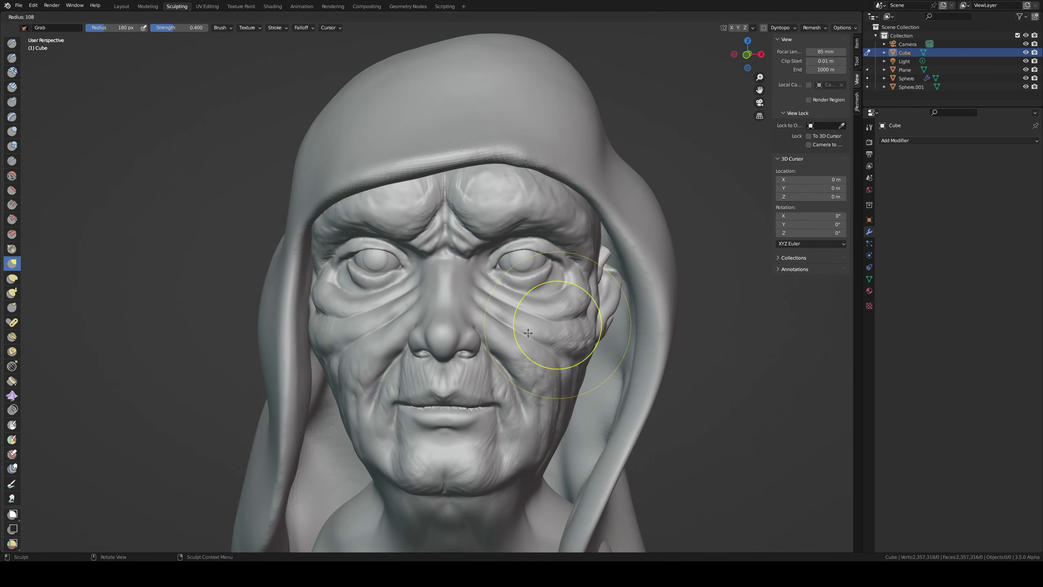
{"action": "left_click", "coordinate": [518, 323]}
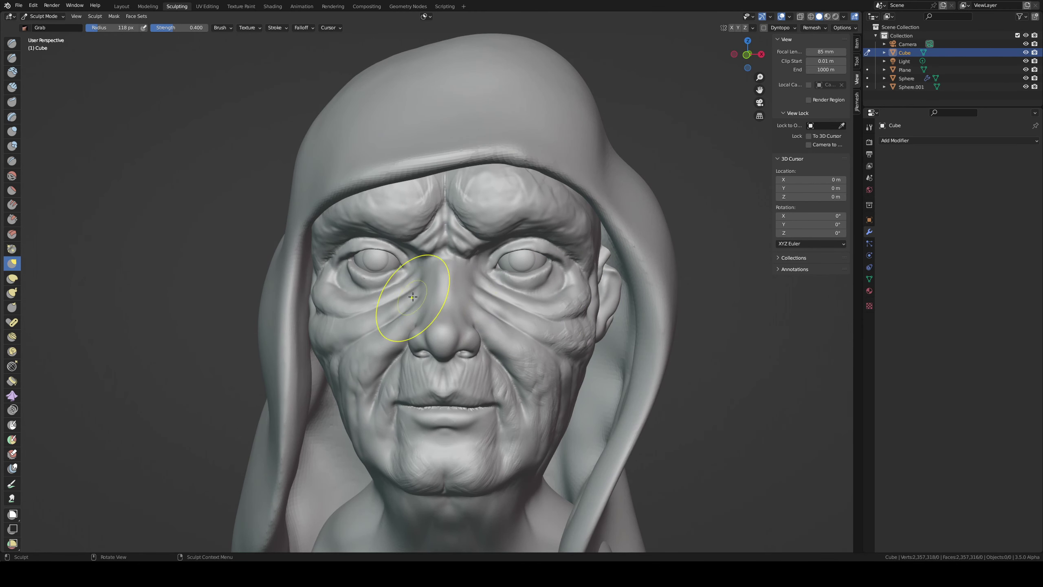
{"action": "left_click_drag", "start_coordinate": [329, 314], "coordinate": [311, 313]}
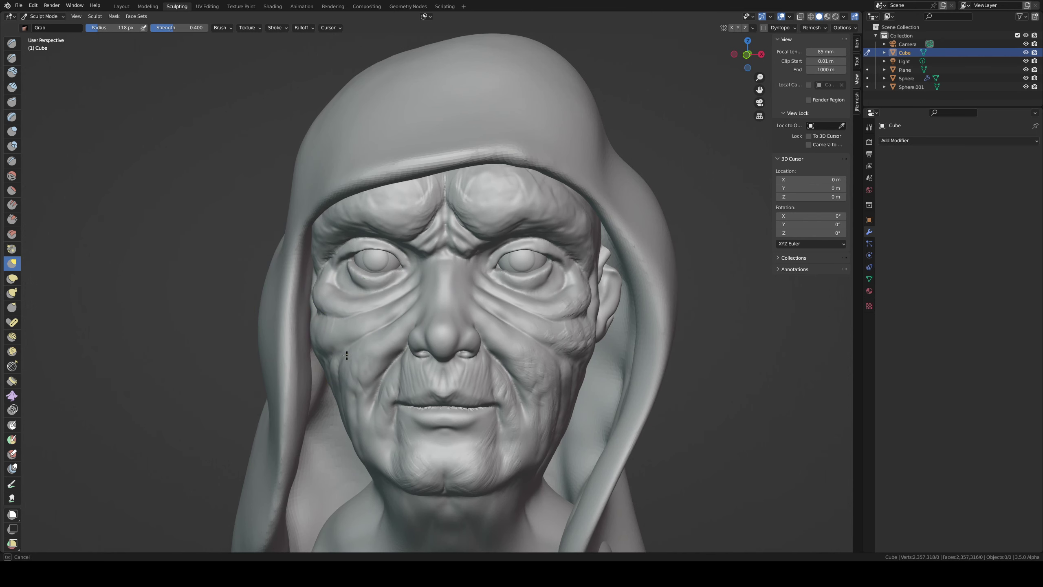
- Reshape the left cheek and jaw with a 251 px Grab brush
{"action": "mouse_move", "coordinate": [477, 331]}
{"action": "middle_mouse_down"}
{"action": "mouse_move", "coordinate": [519, 331]}
{"action": "mouse_move", "coordinate": [492, 349]}
{"action": "middle_mouse_up"}
{"action": "key", "text": "f"}
{"action": "left_click", "coordinate": [459, 400]}
{"action": "middle_click_drag", "start_coordinate": [458, 401], "coordinate": [349, 419]}
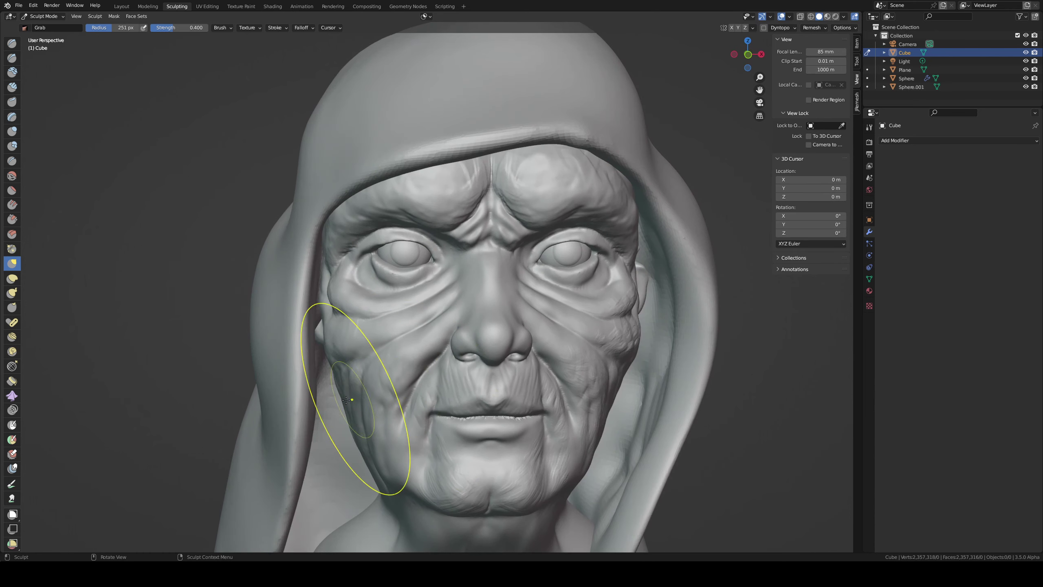
{"action": "mouse_move", "coordinate": [349, 419]}
{"action": "left_mouse_down"}
{"action": "mouse_move", "coordinate": [346, 393]}
{"action": "mouse_move", "coordinate": [362, 413]}
{"action": "left_mouse_up"}
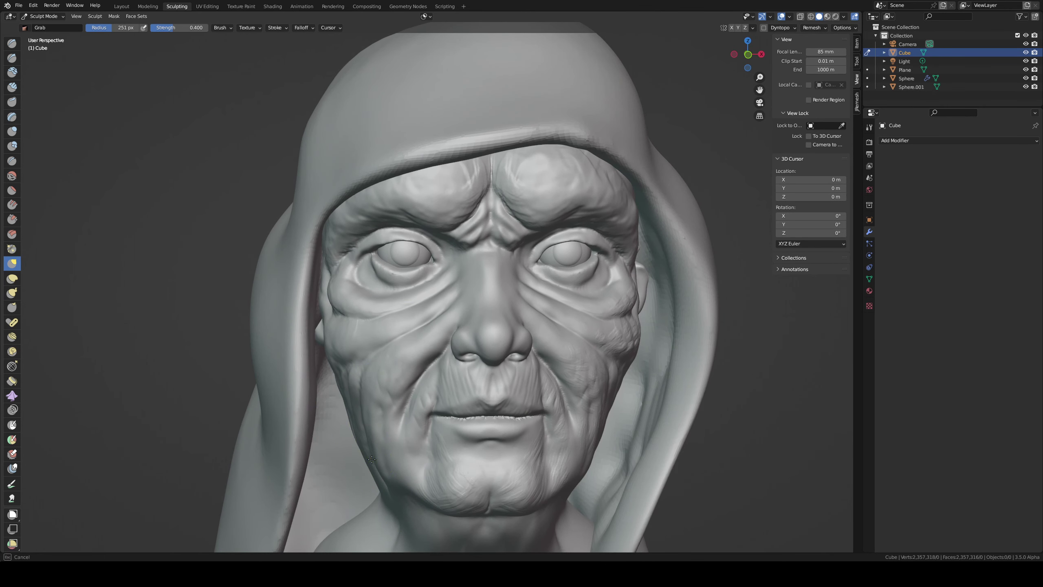
{"action": "mouse_move", "coordinate": [571, 408]}
{"action": "middle_mouse_down"}
{"action": "mouse_move", "coordinate": [587, 384]}
{"action": "mouse_move", "coordinate": [577, 384]}
{"action": "middle_mouse_up"}
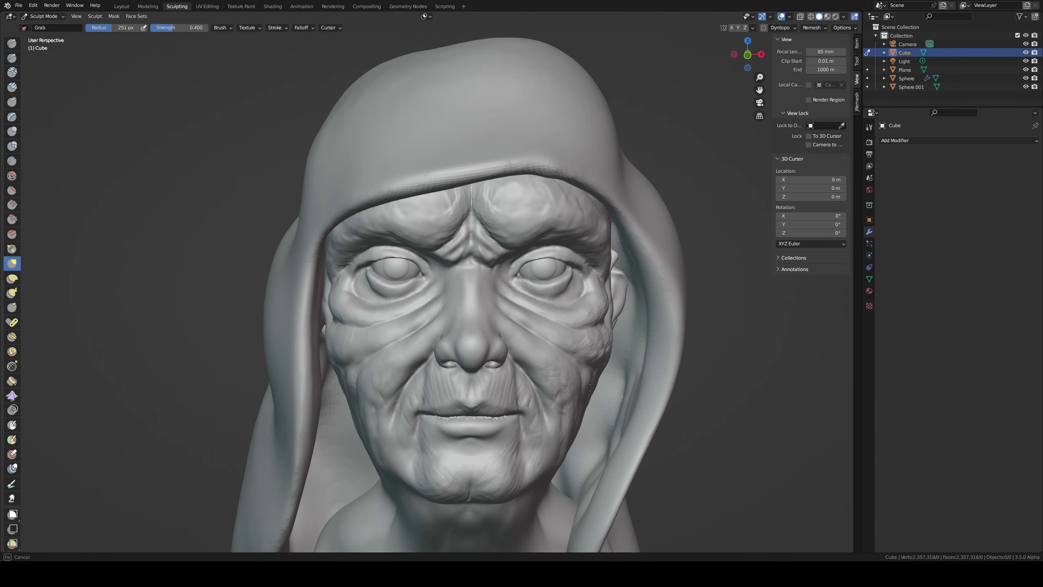
- Reshape the skin at the mouth corner and around the nose at 69 px
{"action": "key", "text": "f"}
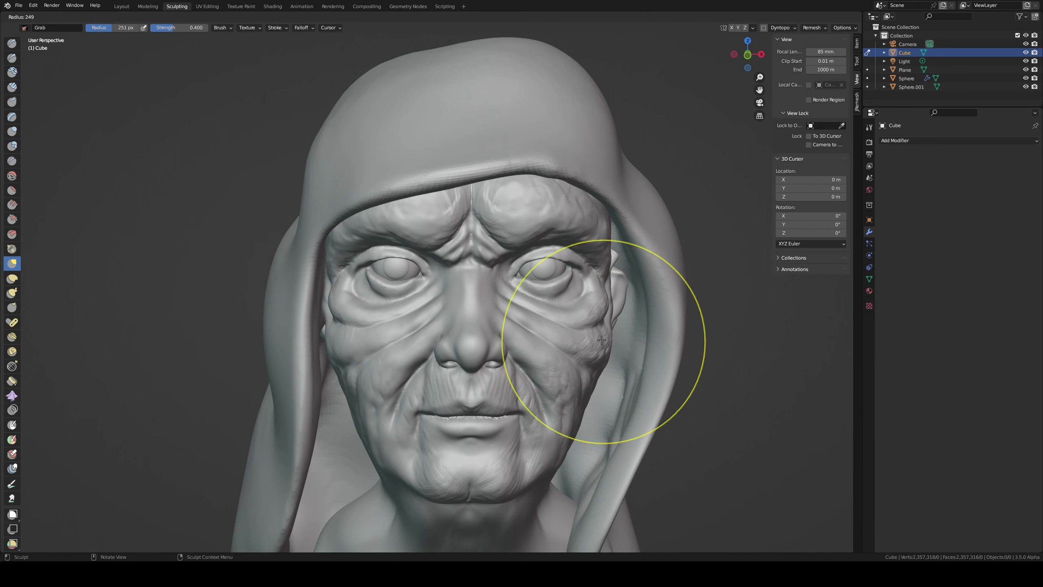
{"action": "left_click", "coordinate": [660, 349]}
{"action": "middle_click_drag", "start_coordinate": [561, 350], "coordinate": [555, 380]}
{"action": "scroll", "coordinate": [509, 395], "scroll_direction": "up", "scroll_amount": 1}
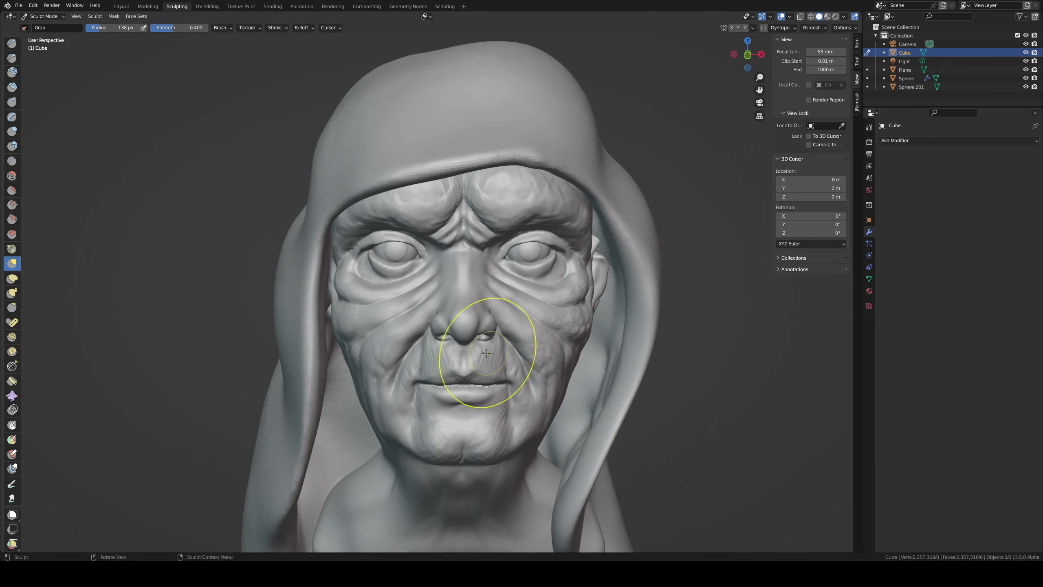
{"action": "key", "text": "f"}
{"action": "left_click", "coordinate": [490, 379]}
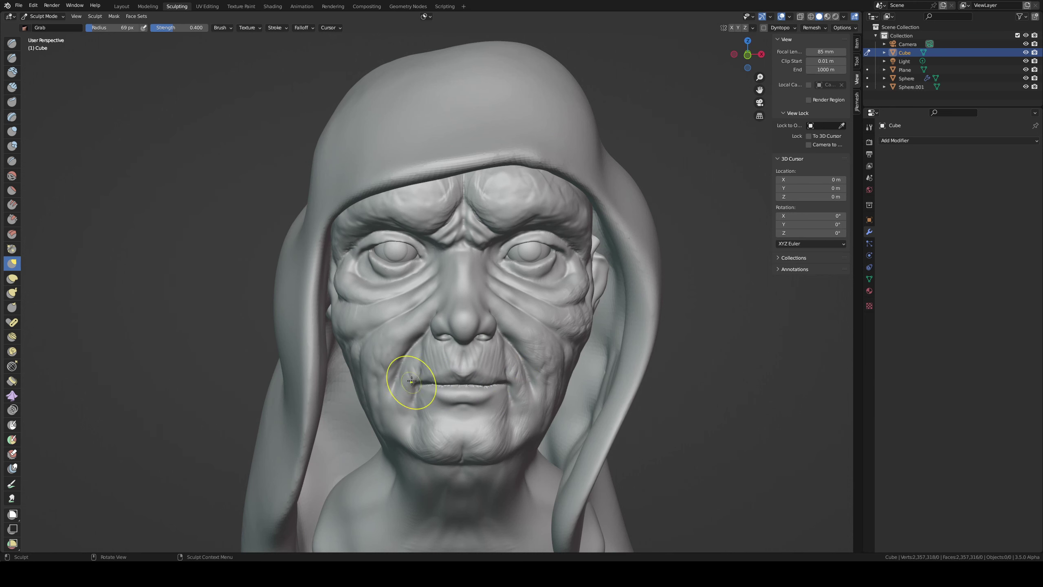
{"action": "left_click_drag", "start_coordinate": [495, 332], "coordinate": [491, 327]}
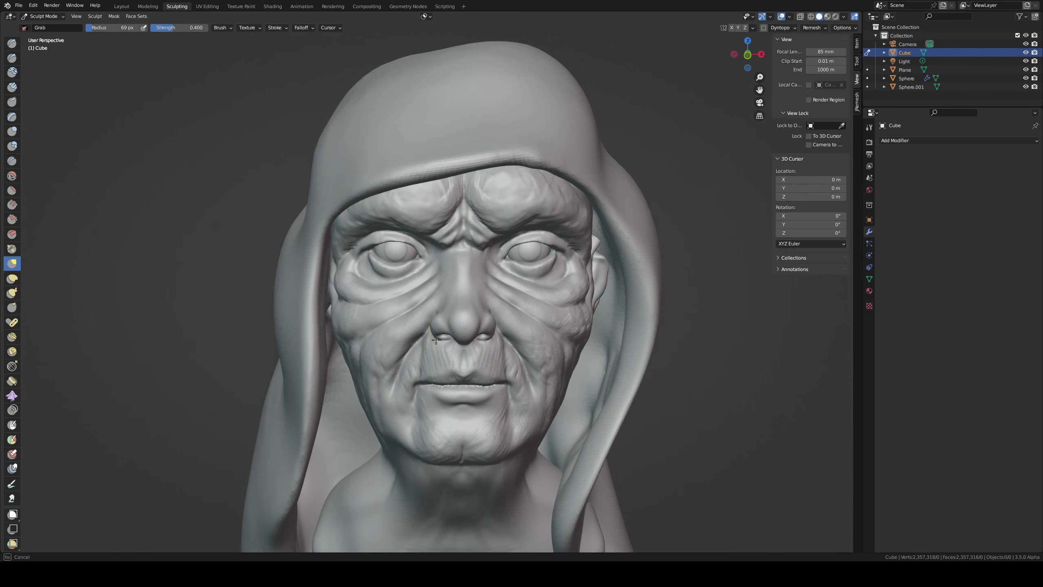
{"action": "left_click_drag", "start_coordinate": [435, 321], "coordinate": [434, 319]}
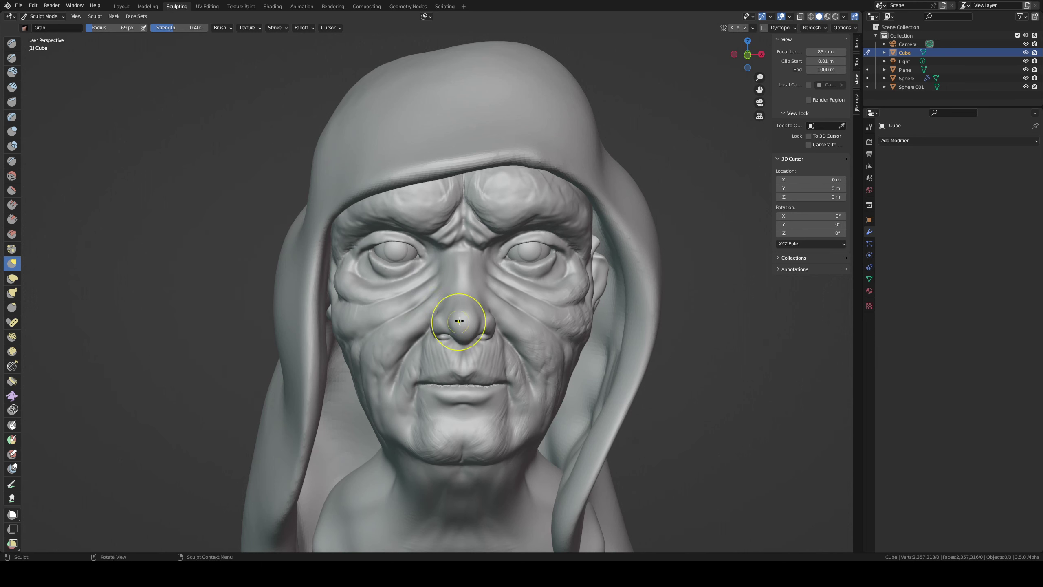
- Pull skin up from the nose bridge into a V-shaped brow fold at 90 px
{"action": "left_click", "coordinate": [466, 291]}
{"action": "mouse_move", "coordinate": [466, 270]}
{"action": "left_mouse_down"}
{"action": "mouse_move", "coordinate": [471, 233]}
{"action": "mouse_move", "coordinate": [454, 220]}
{"action": "mouse_move", "coordinate": [484, 222]}
{"action": "mouse_move", "coordinate": [477, 198]}
{"action": "left_mouse_up"}
{"action": "mouse_move", "coordinate": [500, 296]}
{"action": "middle_mouse_down"}
{"action": "mouse_move", "coordinate": [475, 333]}
{"action": "mouse_move", "coordinate": [343, 307]}
{"action": "mouse_move", "coordinate": [407, 400]}
{"action": "mouse_move", "coordinate": [437, 390]}
{"action": "middle_mouse_up"}
{"action": "scroll", "coordinate": [343, 307], "scroll_direction": "up", "scroll_amount": 3}
- Carve with Draw Sharp, then set Clay Strips to an 18 px radius
{"action": "key", "text": "shift+space"}
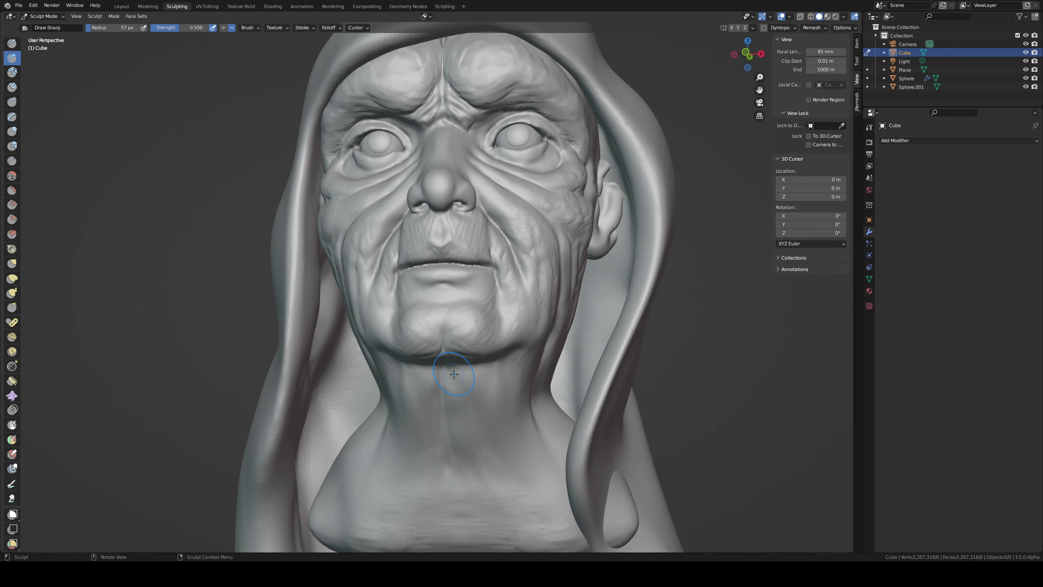
{"action": "mouse_move", "coordinate": [506, 372]}
{"action": "middle_mouse_down"}
{"action": "mouse_move", "coordinate": [447, 387]}
{"action": "mouse_move", "coordinate": [479, 421]}
{"action": "middle_mouse_up"}
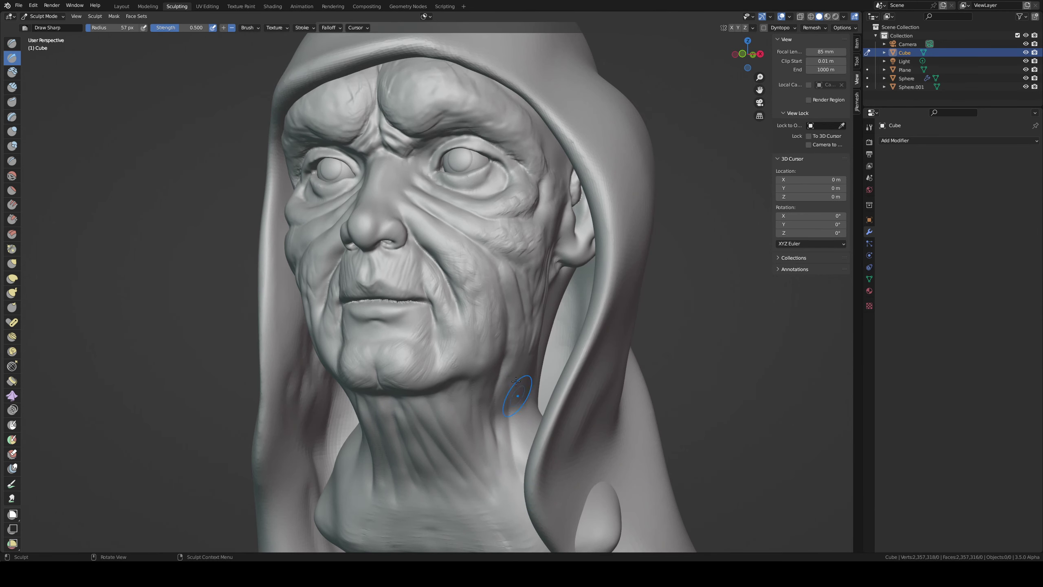
{"action": "mouse_move", "coordinate": [515, 390]}
{"action": "middle_mouse_down"}
{"action": "mouse_move", "coordinate": [558, 342]}
{"action": "mouse_move", "coordinate": [425, 430]}
{"action": "mouse_move", "coordinate": [424, 359]}
{"action": "mouse_move", "coordinate": [453, 303]}
{"action": "middle_mouse_up"}
{"action": "key", "text": "c"}
{"action": "key", "text": "f"}
{"action": "left_click", "coordinate": [427, 355]}
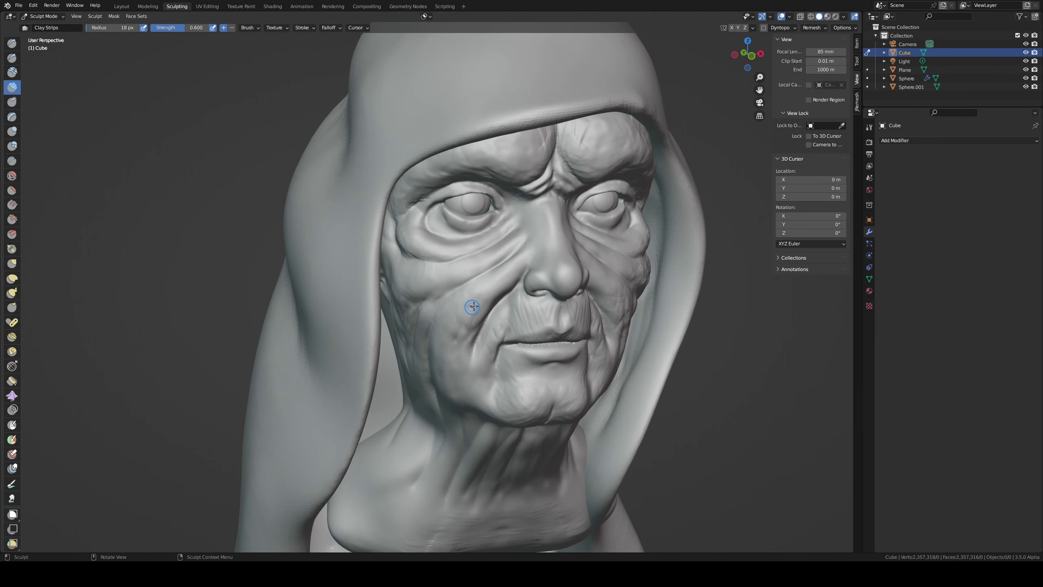
{"action": "scroll", "coordinate": [482, 285], "scroll_direction": "up", "scroll_amount": 2}
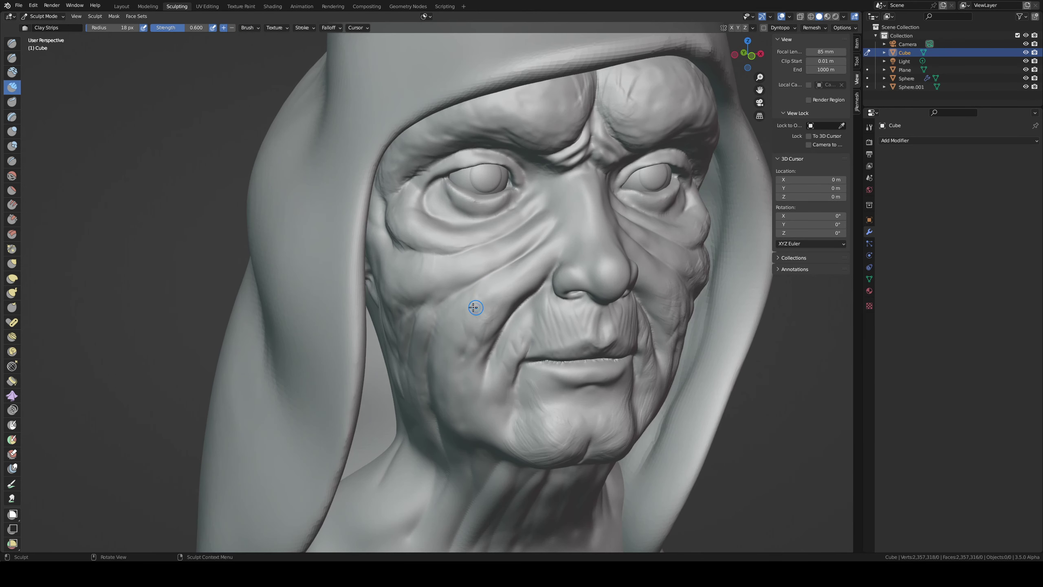
{"action": "middle_click_drag", "start_coordinate": [475, 307], "coordinate": [453, 321]}
{"action": "middle_click_drag", "start_coordinate": [479, 410], "coordinate": [454, 365]}
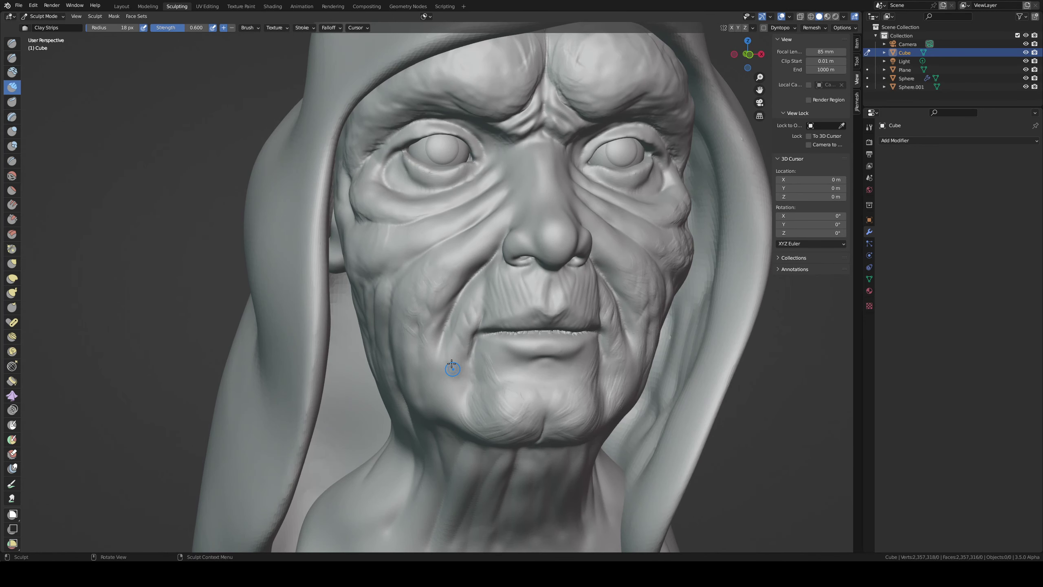
- Dab and stroke fine clay texture across the cheek
{"action": "key", "text": "f"}
{"action": "middle_click_drag", "start_coordinate": [388, 256], "coordinate": [459, 233]}
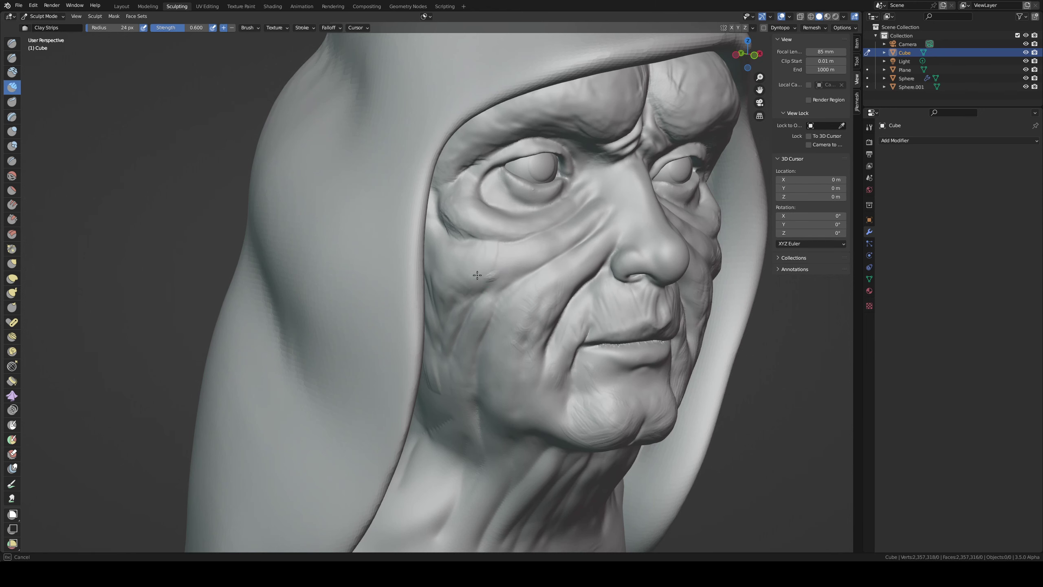
{"action": "left_click", "coordinate": [484, 268]}
{"action": "left_click", "coordinate": [469, 268]}
{"action": "left_click_drag", "start_coordinate": [458, 262], "coordinate": [445, 276]}
{"action": "left_click_drag", "start_coordinate": [499, 229], "coordinate": [474, 218]}
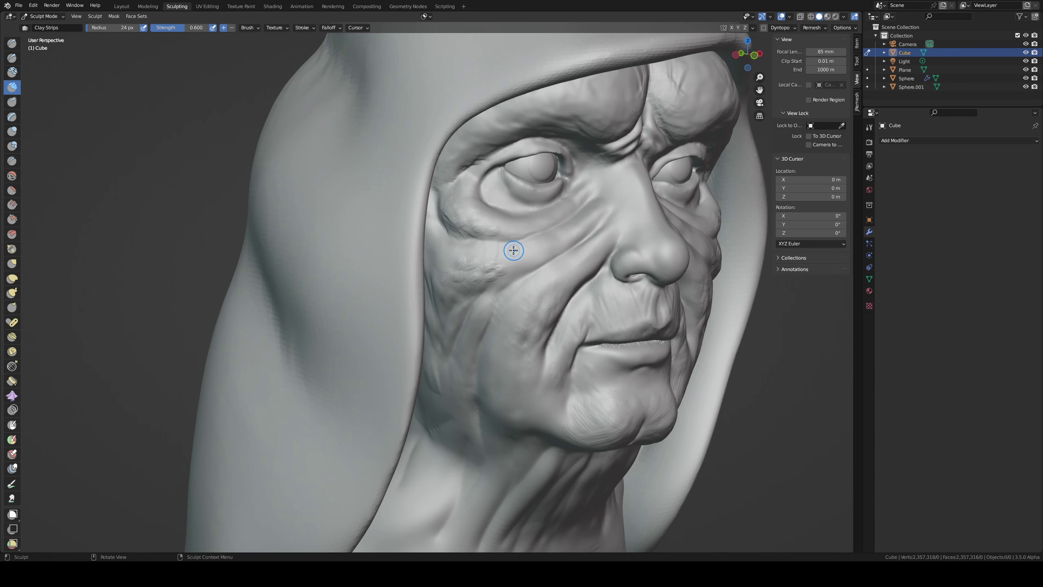
- Smooth the new clay texture on the cheek and raise the smoothing strength
{"action": "key", "text": "shift+s"}
{"action": "mouse_move", "coordinate": [519, 261]}
{"action": "left_mouse_down"}
{"action": "mouse_move", "coordinate": [453, 271]}
{"action": "mouse_move", "coordinate": [476, 257]}
{"action": "left_mouse_up"}
{"action": "key", "text": "shift+f"}
- Smooth the wrinkles at the outer eye corner and across the cheek below the eye
{"action": "left_click", "coordinate": [477, 277]}
{"action": "middle_click_drag", "start_coordinate": [491, 216], "coordinate": [456, 221]}
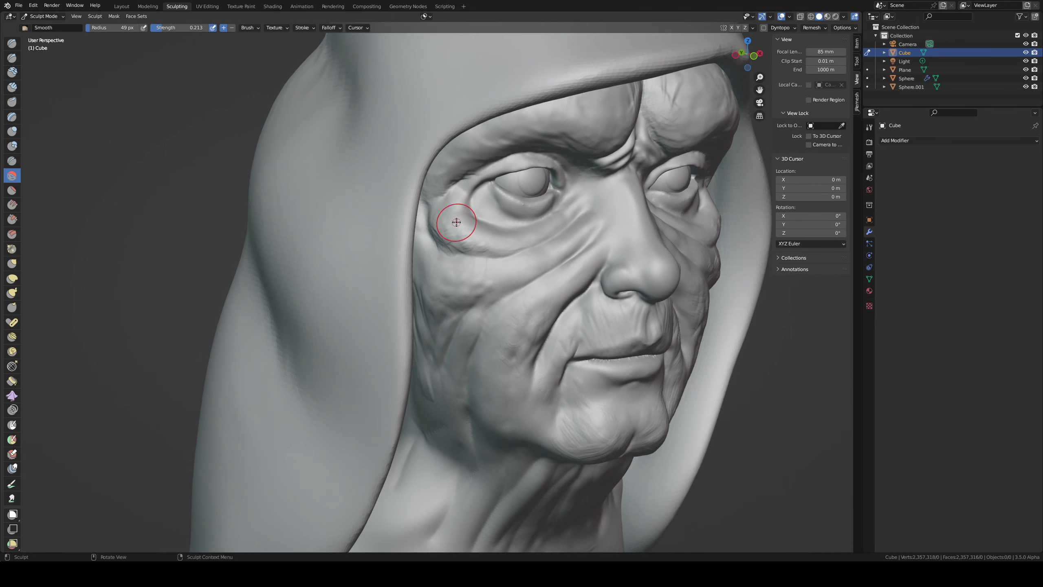
{"action": "left_click_drag", "start_coordinate": [439, 227], "coordinate": [451, 245]}
{"action": "middle_click_drag", "start_coordinate": [450, 245], "coordinate": [401, 272]}
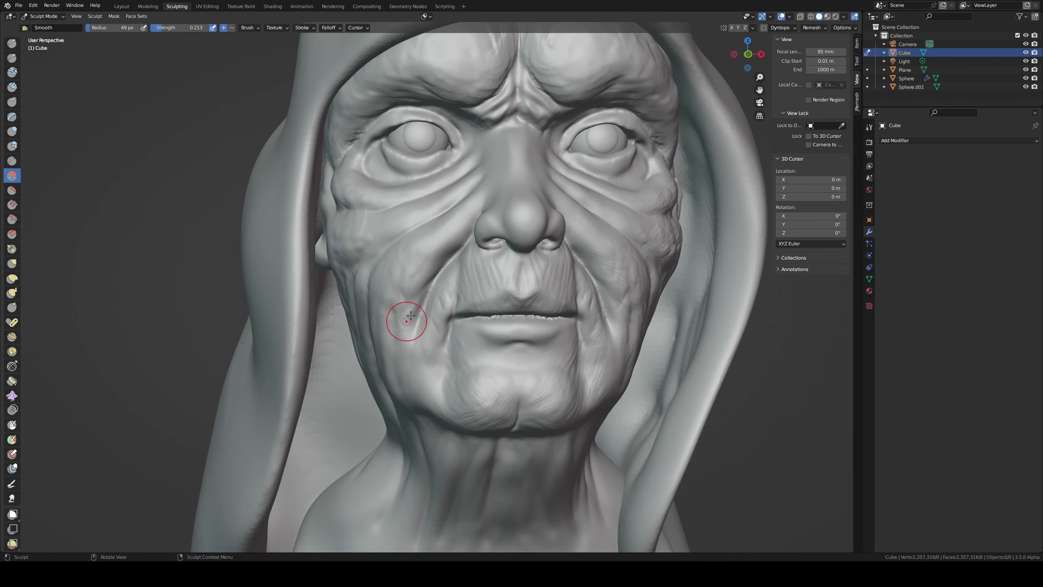
{"action": "middle_click_drag", "start_coordinate": [400, 314], "coordinate": [405, 291]}
{"action": "mouse_move", "coordinate": [422, 360]}
{"action": "left_mouse_down"}
{"action": "mouse_move", "coordinate": [359, 406]}
{"action": "mouse_move", "coordinate": [389, 419]}
{"action": "mouse_move", "coordinate": [361, 415]}
{"action": "mouse_move", "coordinate": [438, 405]}
{"action": "mouse_move", "coordinate": [407, 326]}
{"action": "mouse_move", "coordinate": [411, 347]}
{"action": "mouse_move", "coordinate": [411, 252]}
{"action": "mouse_move", "coordinate": [445, 281]}
{"action": "left_mouse_up"}
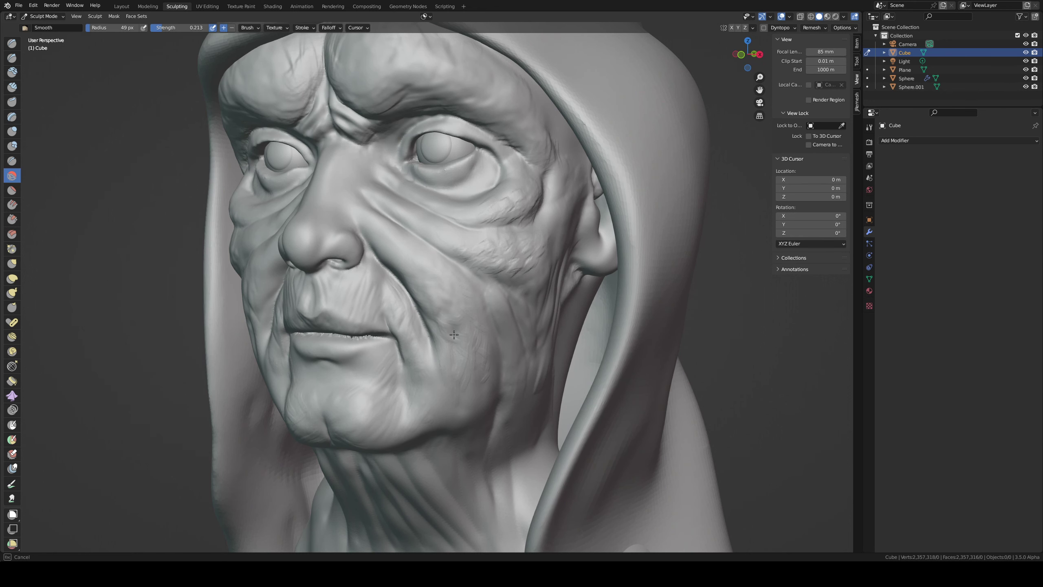
{"action": "middle_click_drag", "start_coordinate": [484, 314], "coordinate": [472, 286]}
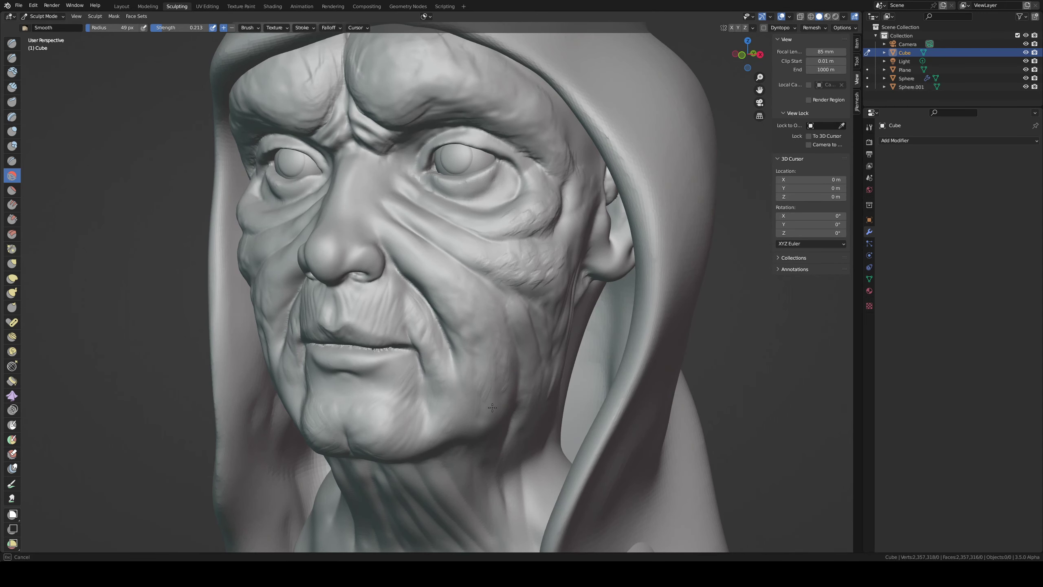
{"action": "left_click_drag", "start_coordinate": [492, 406], "coordinate": [547, 315]}
{"action": "mouse_move", "coordinate": [532, 279]}
{"action": "left_mouse_down"}
{"action": "mouse_move", "coordinate": [547, 261]}
{"action": "mouse_move", "coordinate": [501, 233]}
{"action": "mouse_move", "coordinate": [555, 212]}
{"action": "left_mouse_up"}
{"action": "mouse_move", "coordinate": [549, 195]}
{"action": "middle_mouse_down"}
{"action": "mouse_move", "coordinate": [574, 217]}
{"action": "mouse_move", "coordinate": [537, 270]}
{"action": "mouse_move", "coordinate": [491, 288]}
{"action": "middle_mouse_up"}
- Smooth the chin crease and cheek beside the mouth at 89 px, then grab-pull the right jaw
{"action": "key", "text": "f"}
{"action": "left_click", "coordinate": [455, 411]}
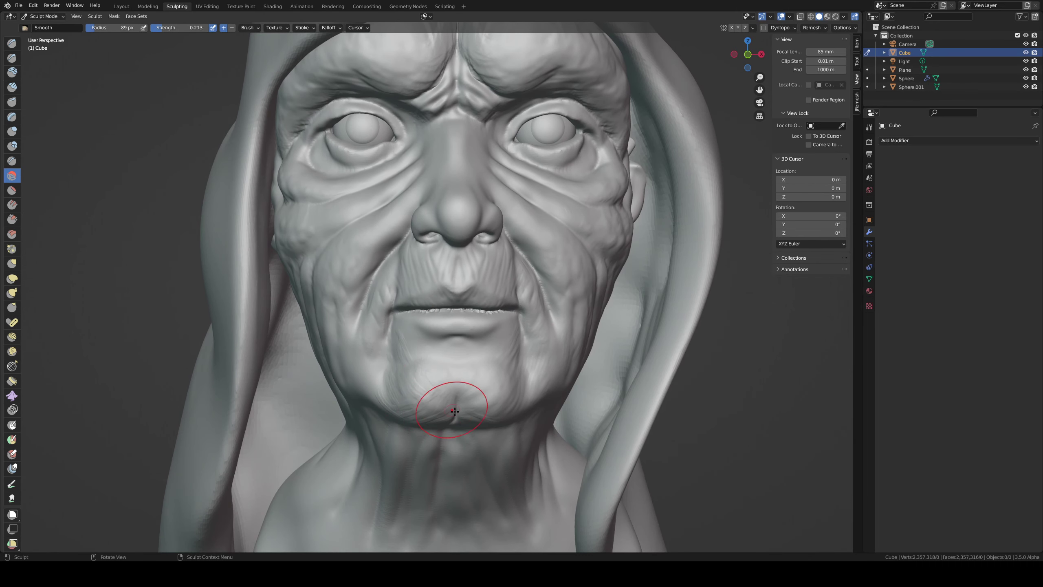
{"action": "mouse_move", "coordinate": [455, 410]}
{"action": "left_mouse_down"}
{"action": "mouse_move", "coordinate": [319, 375]}
{"action": "mouse_move", "coordinate": [296, 224]}
{"action": "left_mouse_up"}
{"action": "middle_click_drag", "start_coordinate": [338, 214], "coordinate": [441, 326]}
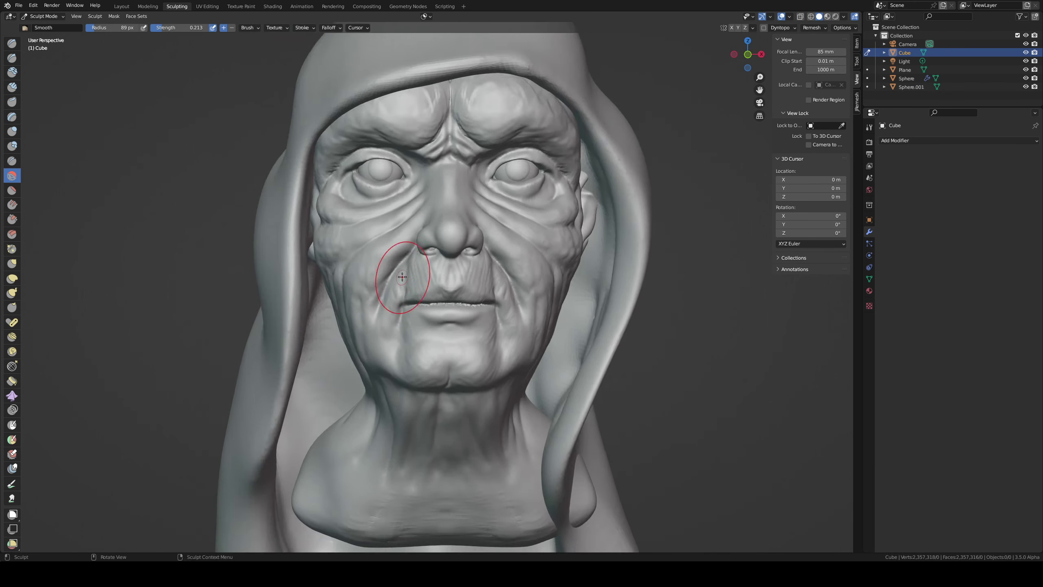
{"action": "key", "text": "g"}
{"action": "left_click_drag", "start_coordinate": [513, 374], "coordinate": [513, 380]}
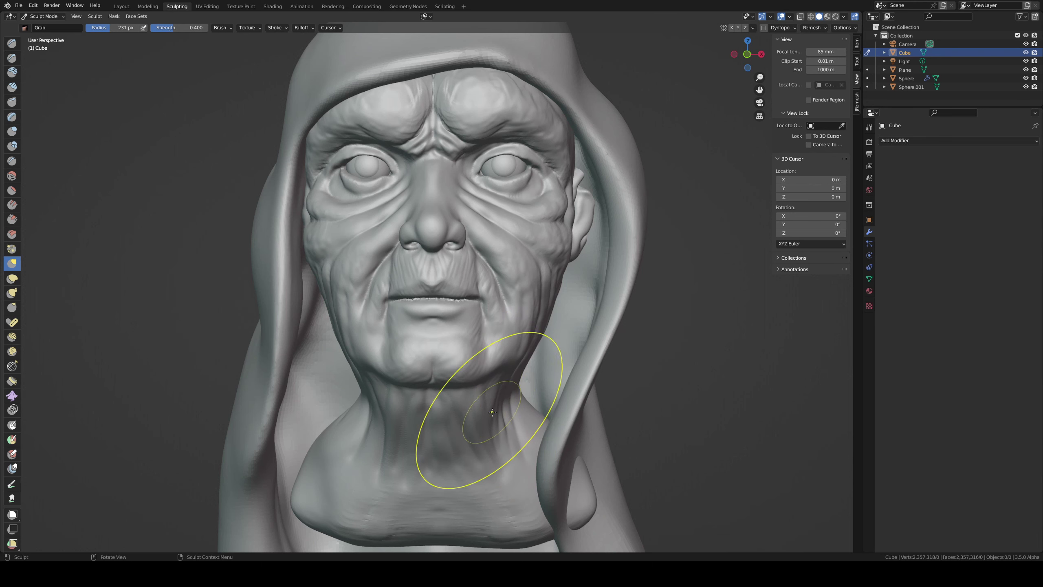
- Grab the neck sides outward with a 166 px brush radius
{"action": "left_click_drag", "start_coordinate": [488, 414], "coordinate": [482, 418]}
{"action": "key", "text": "f"}
{"action": "left_click", "coordinate": [415, 419]}
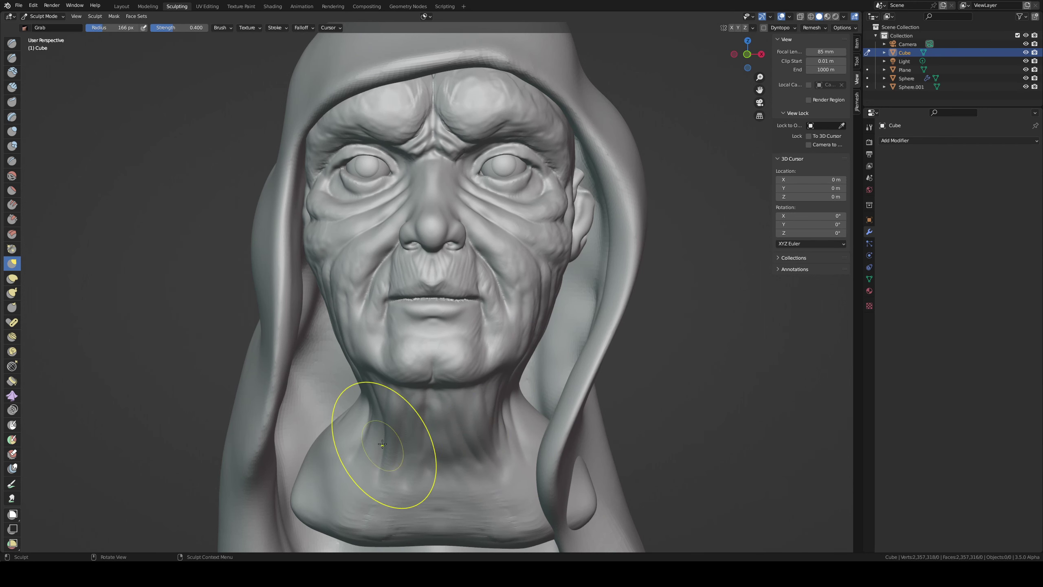
{"action": "left_click_drag", "start_coordinate": [379, 438], "coordinate": [369, 415]}
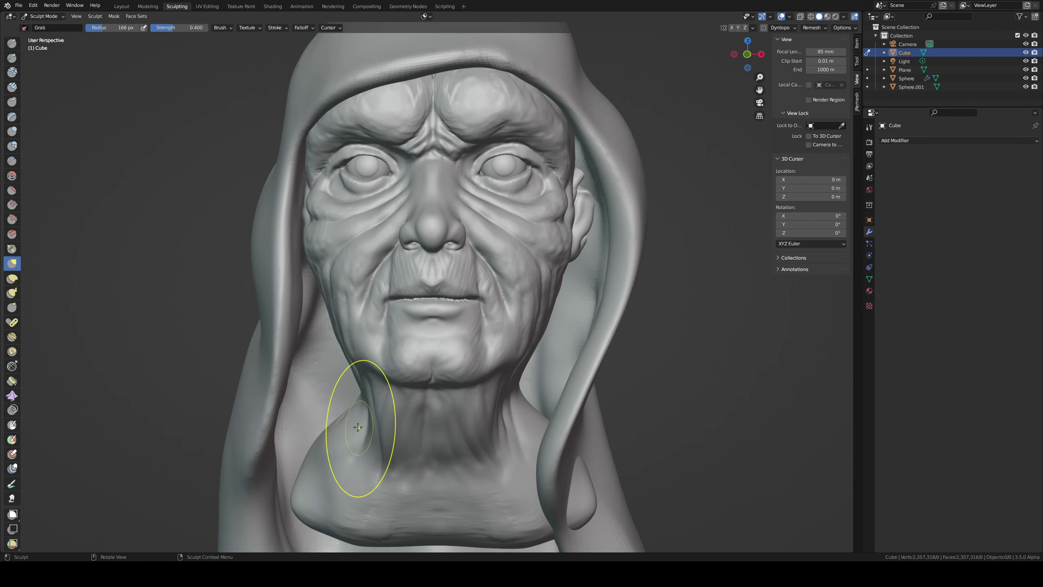
- Pull the right ear outward at 89 px radius, enable X symmetry, and isolate the head in Local View
{"action": "scroll", "coordinate": [369, 415], "scroll_direction": "down", "scroll_amount": 2}
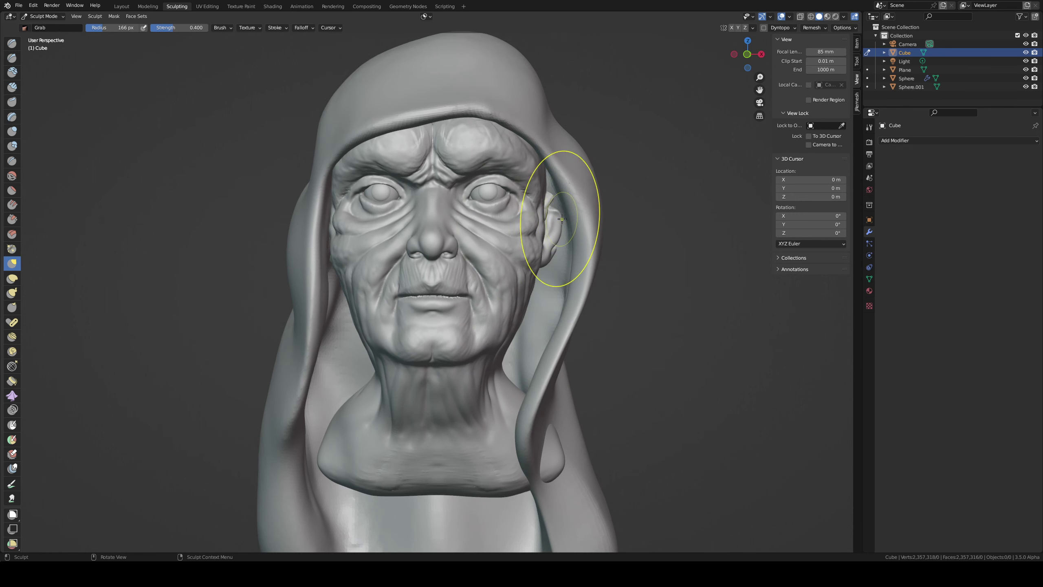
{"action": "key", "text": "f"}
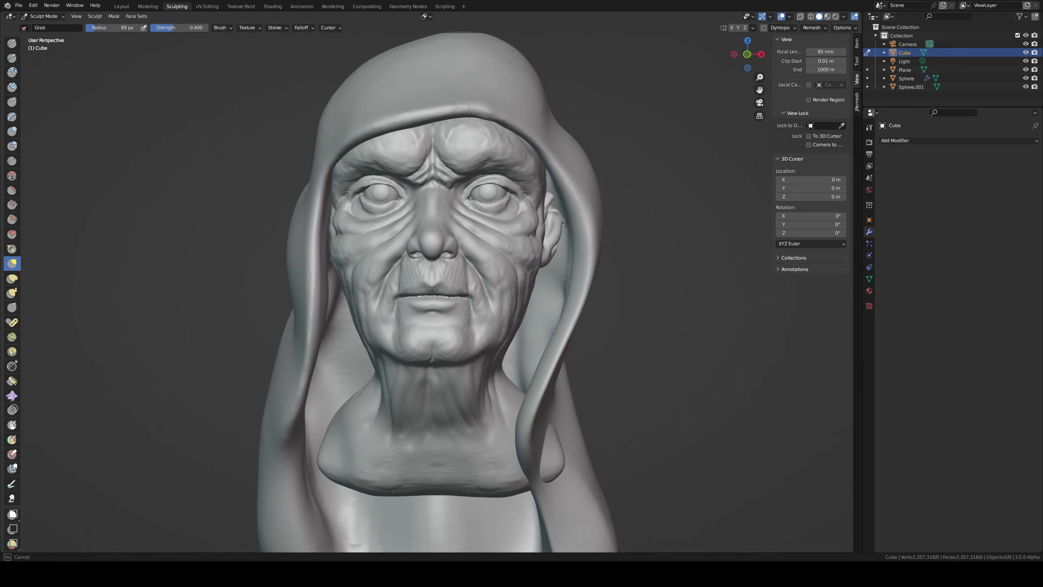
{"action": "left_click", "coordinate": [557, 221]}
{"action": "left_click_drag", "start_coordinate": [556, 221], "coordinate": [568, 217]}
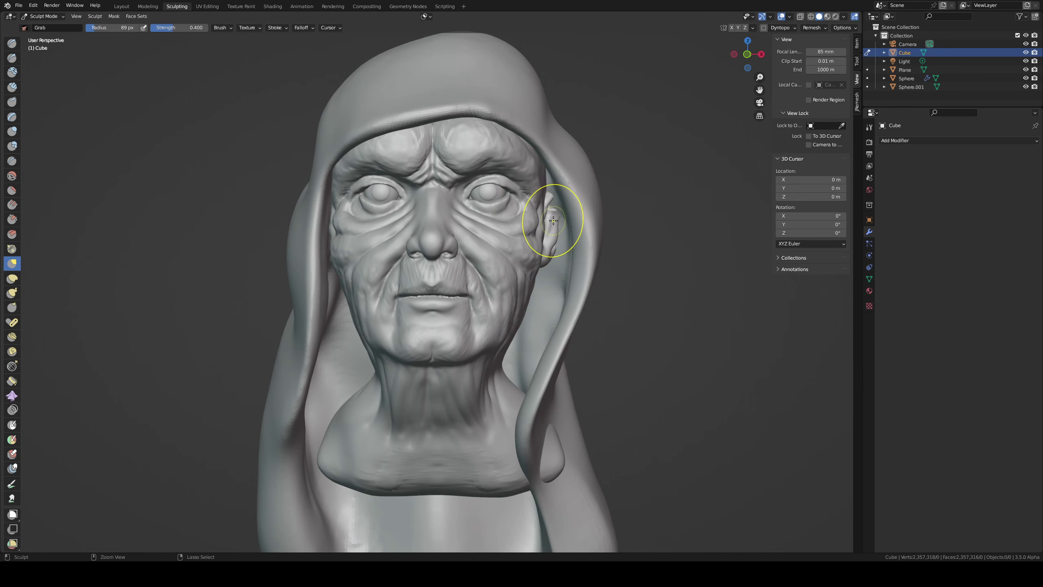
{"action": "left_click", "coordinate": [731, 28]}
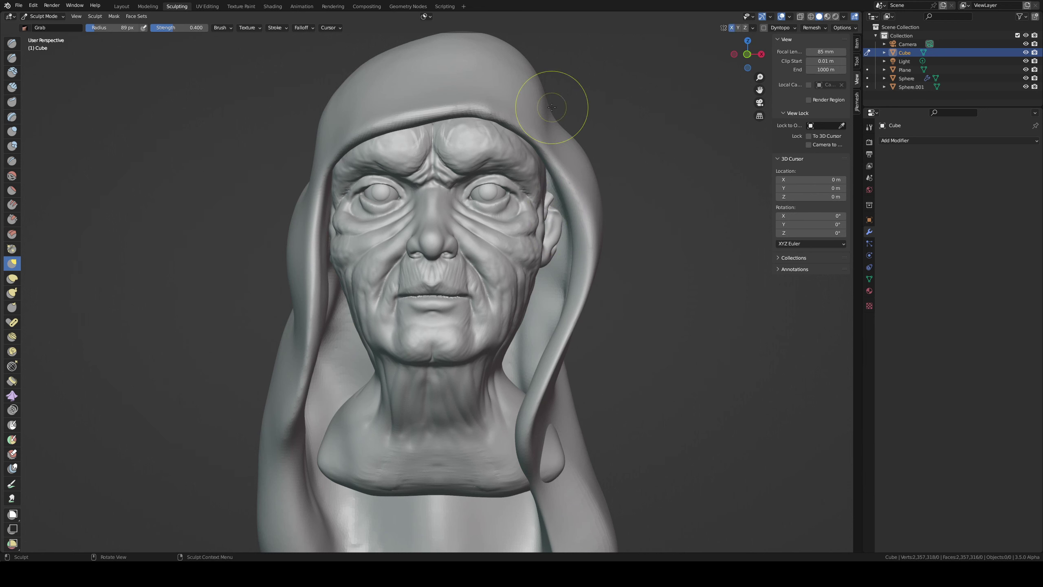
{"action": "key", "text": "KP_Divide"}
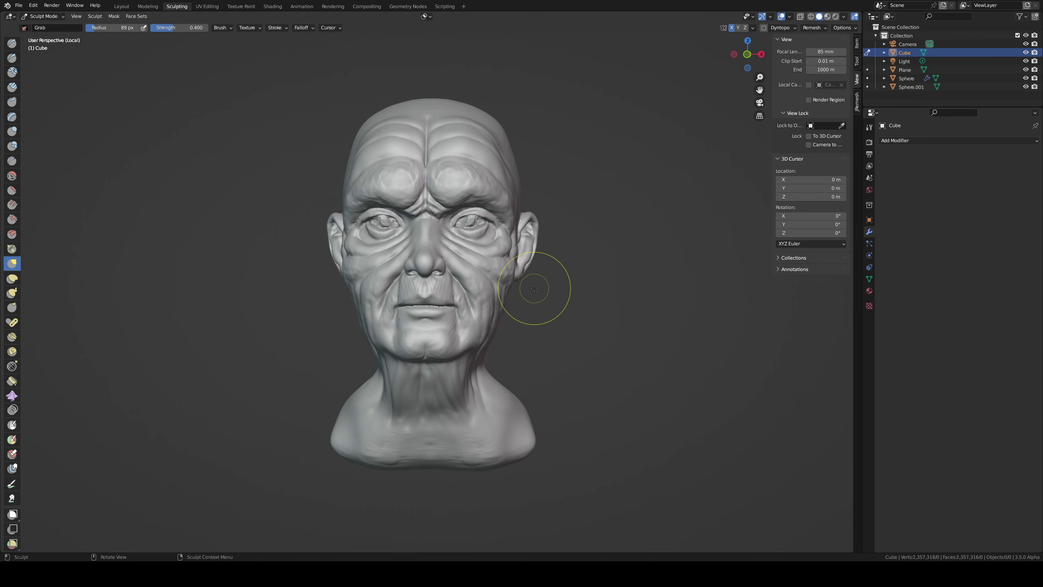
- In side profile, grab the ear up and further outward using 128 px then 91 px brushes
{"action": "key", "text": "KP_1"}
{"action": "key", "text": "f"}
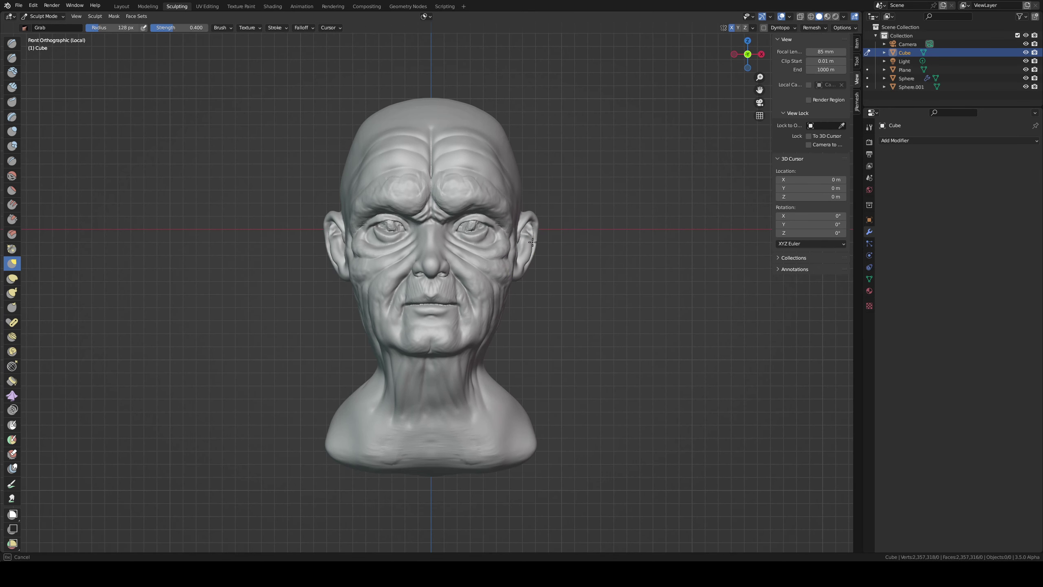
{"action": "left_click", "coordinate": [532, 242]}
{"action": "middle_click_drag", "start_coordinate": [532, 242], "coordinate": [456, 222]}
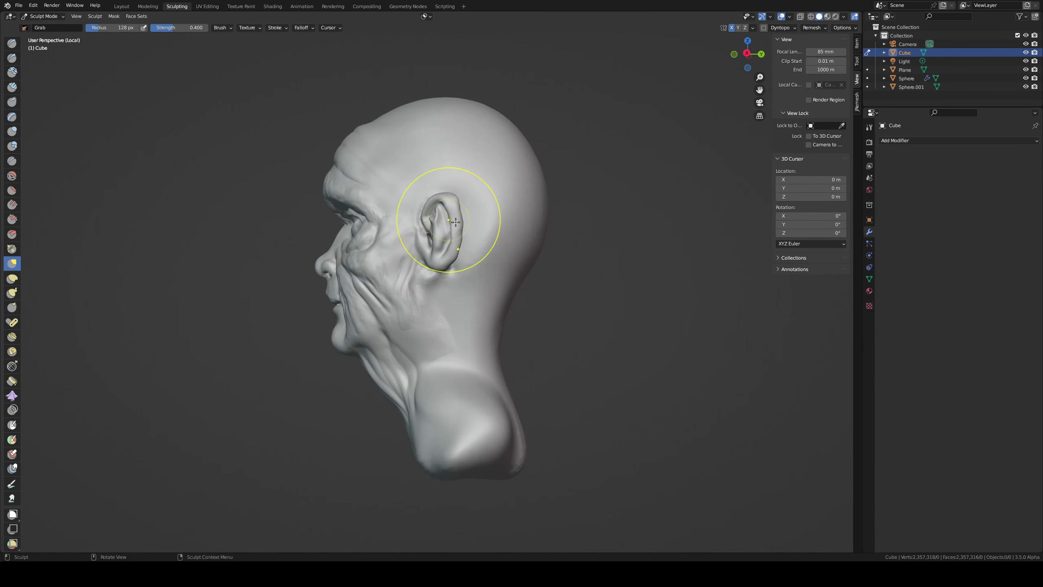
{"action": "mouse_move", "coordinate": [456, 223]}
{"action": "left_mouse_down"}
{"action": "mouse_move", "coordinate": [461, 214]}
{"action": "mouse_move", "coordinate": [454, 242]}
{"action": "mouse_move", "coordinate": [468, 222]}
{"action": "left_mouse_up"}
{"action": "key", "text": "f"}
{"action": "left_click", "coordinate": [454, 233]}
{"action": "mouse_move", "coordinate": [483, 200]}
{"action": "middle_mouse_down"}
{"action": "mouse_move", "coordinate": [528, 223]}
{"action": "mouse_move", "coordinate": [598, 175]}
{"action": "middle_mouse_up"}
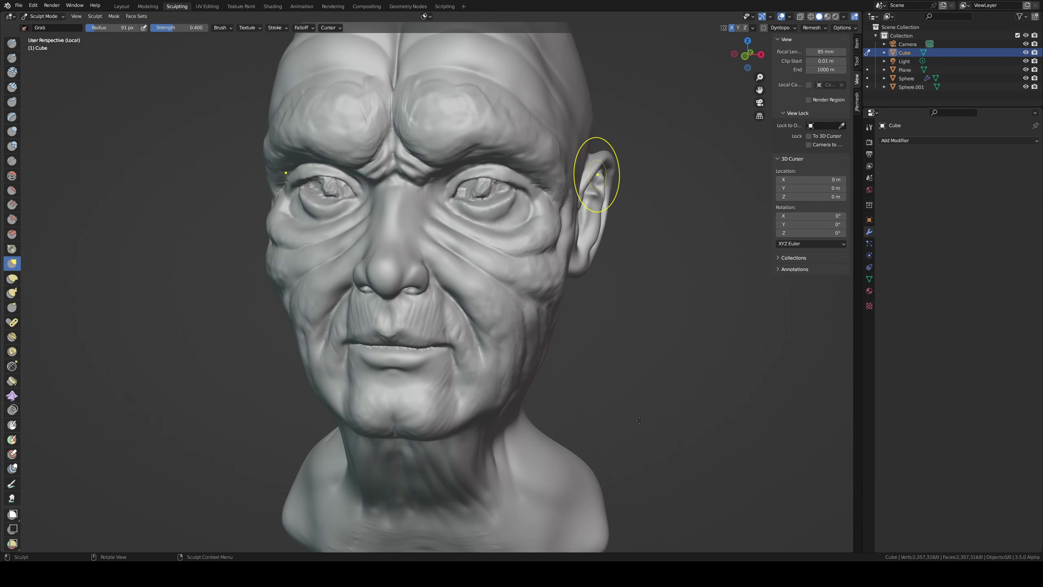
- Exit Local View to bring the hood back and save as untitled.blend
{"action": "key", "text": "KP_Divide"}
{"action": "scroll", "coordinate": [537, 304], "scroll_direction": "up", "scroll_amount": 2}
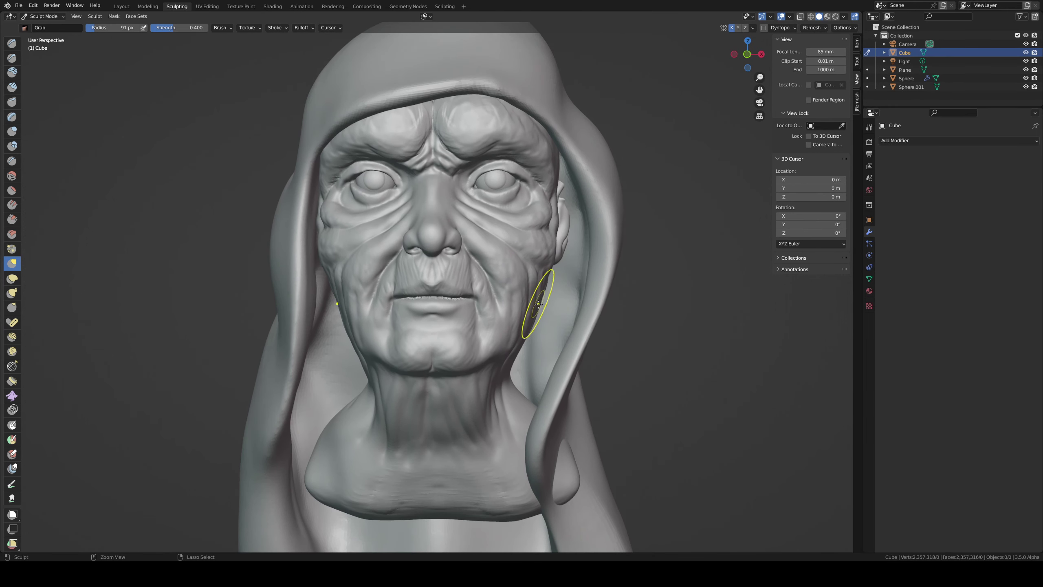
{"action": "key", "text": "ctrl+s"}
{"action": "key", "text": "ctrl+s"}
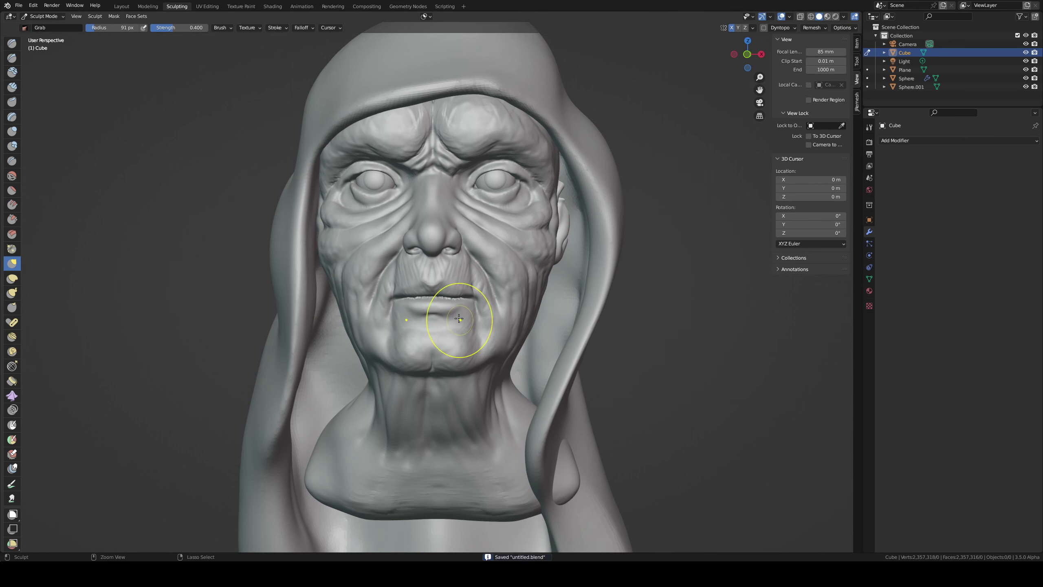
- Zoom to the mouth and pinch the jagged lip seam with Pinch/Magnify
{"action": "scroll", "coordinate": [455, 314], "scroll_direction": "up", "scroll_amount": 10}
{"action": "scroll", "coordinate": [451, 296], "scroll_direction": "down", "scroll_amount": 5}
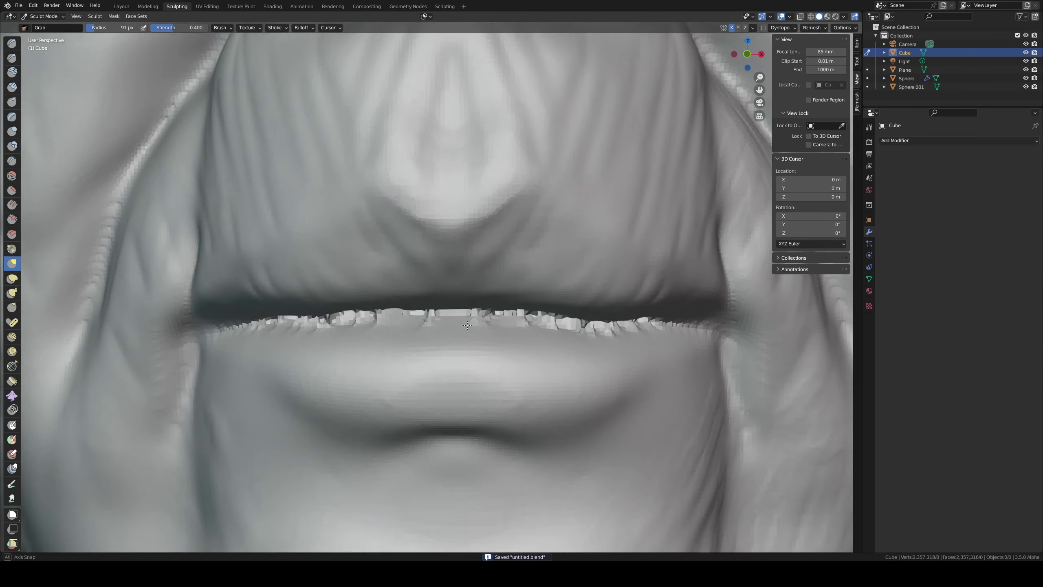
{"action": "scroll", "coordinate": [450, 325], "scroll_direction": "down", "scroll_amount": 2}
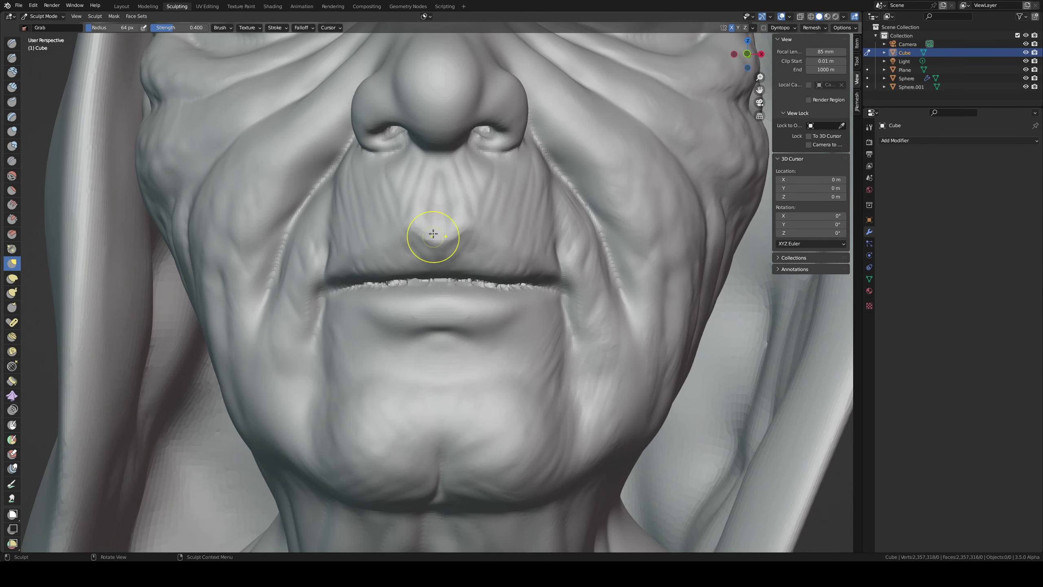
{"action": "key", "text": "p"}
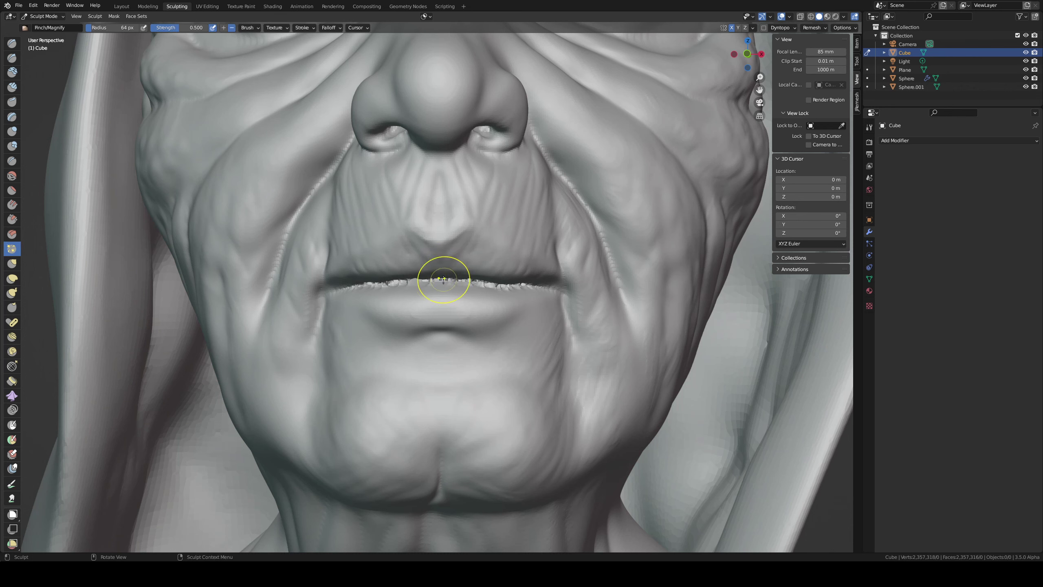
{"action": "mouse_move", "coordinate": [451, 280]}
{"action": "left_mouse_down"}
{"action": "mouse_move", "coordinate": [374, 281]}
{"action": "mouse_move", "coordinate": [519, 279]}
{"action": "left_mouse_up"}
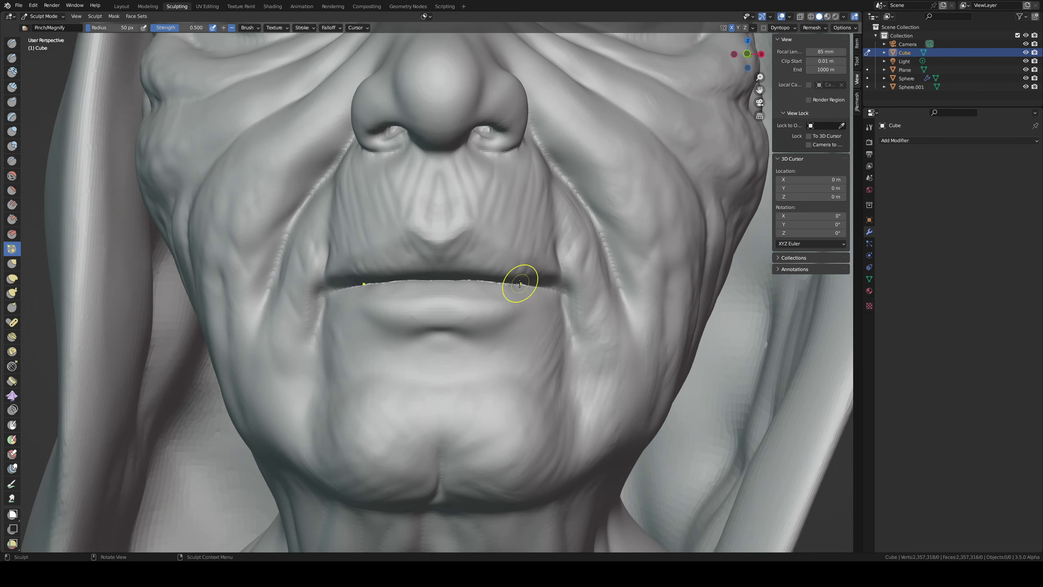
- Pinch the rest of the lip line, save the file, and switch to the Paint brush
{"action": "scroll", "coordinate": [519, 279], "scroll_direction": "down", "scroll_amount": 2}
{"action": "scroll", "coordinate": [518, 279], "scroll_direction": "down", "scroll_amount": 3}
{"action": "mouse_move", "coordinate": [493, 295]}
{"action": "middle_mouse_down"}
{"action": "mouse_move", "coordinate": [457, 313]}
{"action": "mouse_move", "coordinate": [430, 268]}
{"action": "mouse_move", "coordinate": [462, 281]}
{"action": "middle_mouse_up"}
{"action": "key", "text": "ctrl+s"}
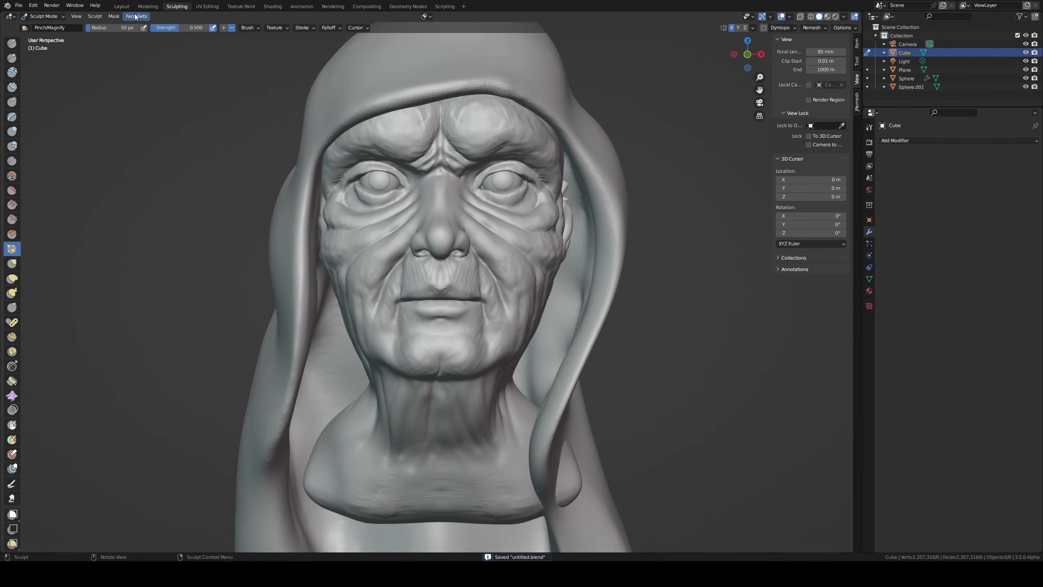
{"action": "key", "text": "v"}
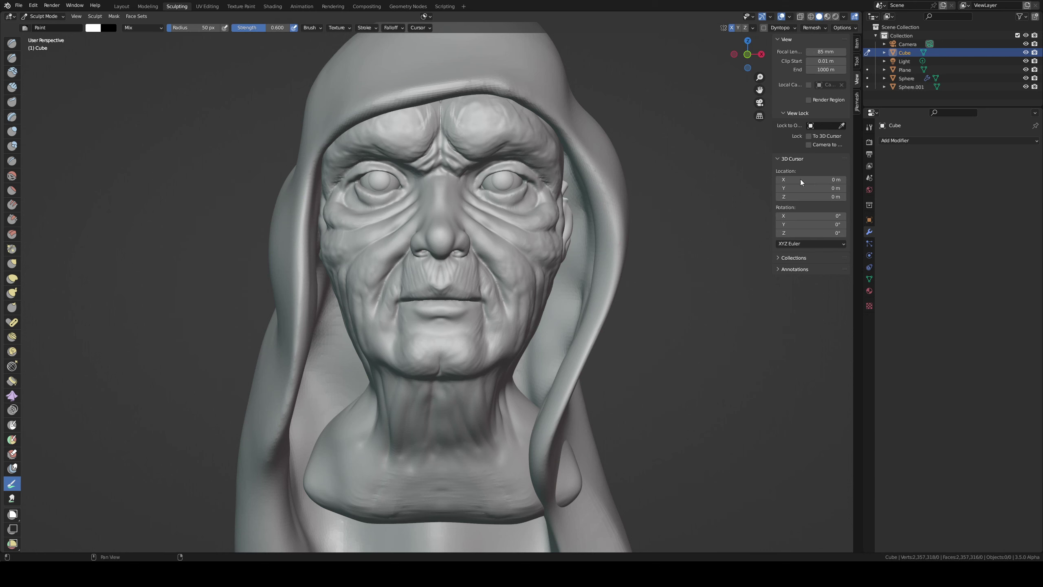
- Switch the viewport lighting to a brighter studio light and save the file
{"action": "left_click", "coordinate": [843, 16]}
{"action": "left_click", "coordinate": [807, 57]}
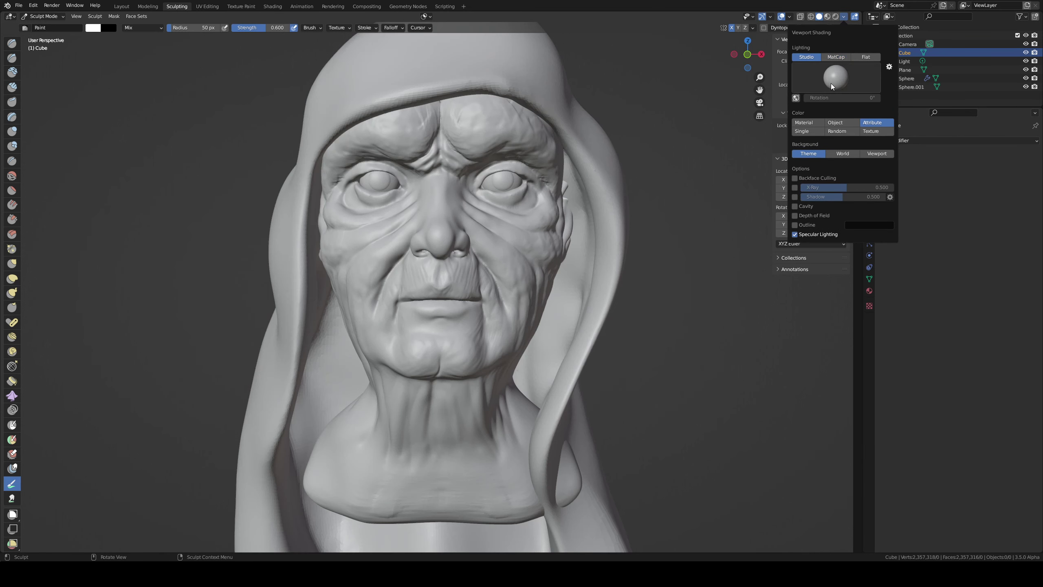
{"action": "left_click", "coordinate": [833, 80]}
{"action": "left_click", "coordinate": [882, 103]}
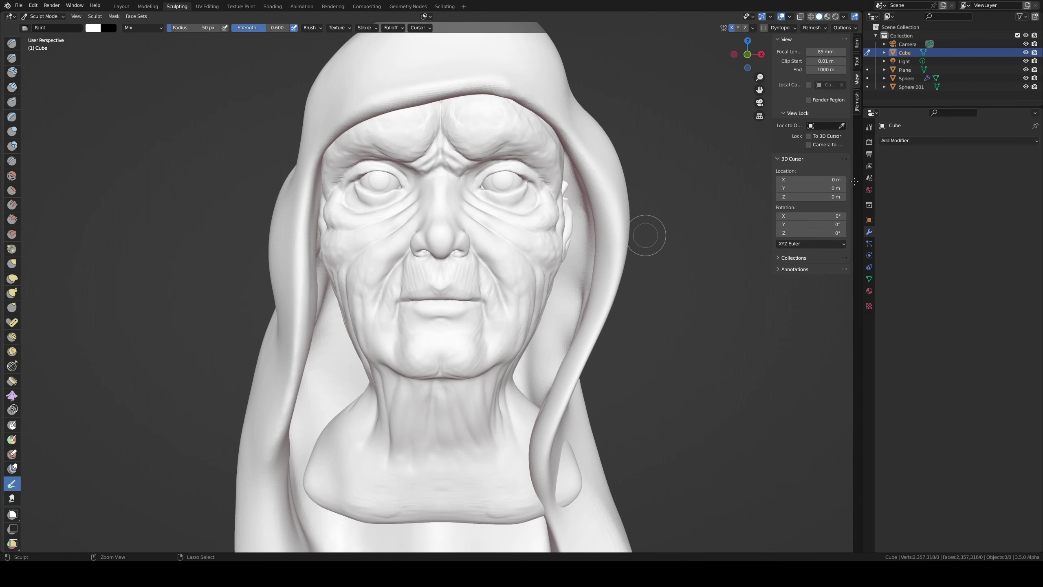
{"action": "key", "text": "ctrl+s"}
- Pick a cream paint colour, set a 205 px brush, and paint the face
{"action": "left_click", "coordinate": [869, 153]}
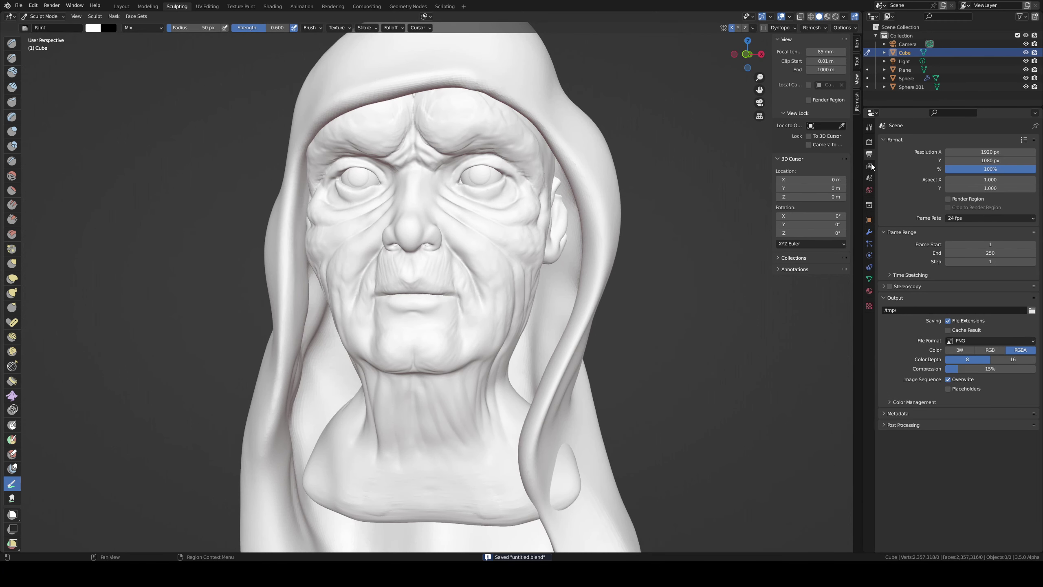
{"action": "left_click", "coordinate": [870, 128]}
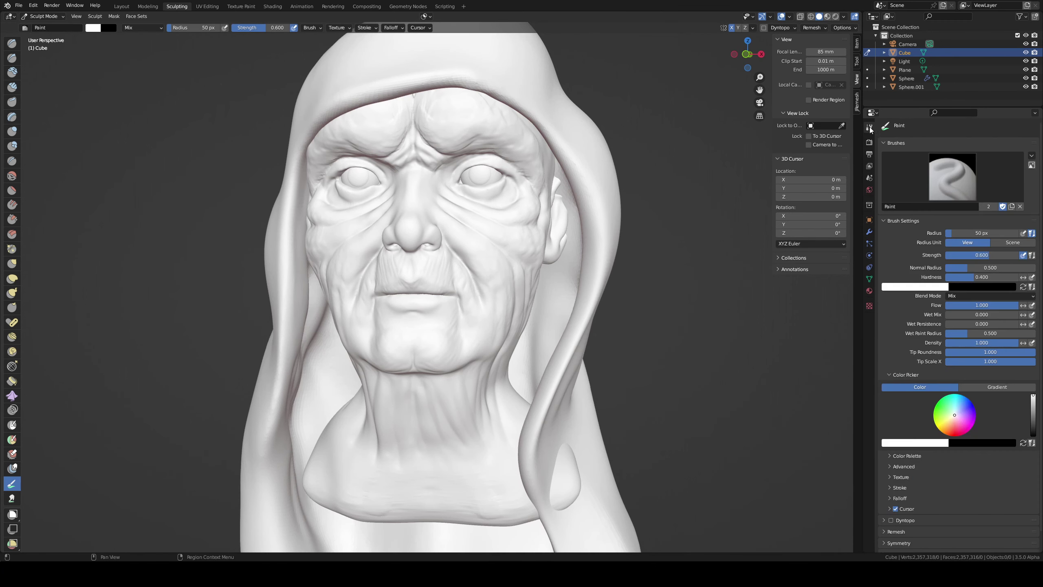
{"action": "left_click_drag", "start_coordinate": [957, 417], "coordinate": [950, 418]}
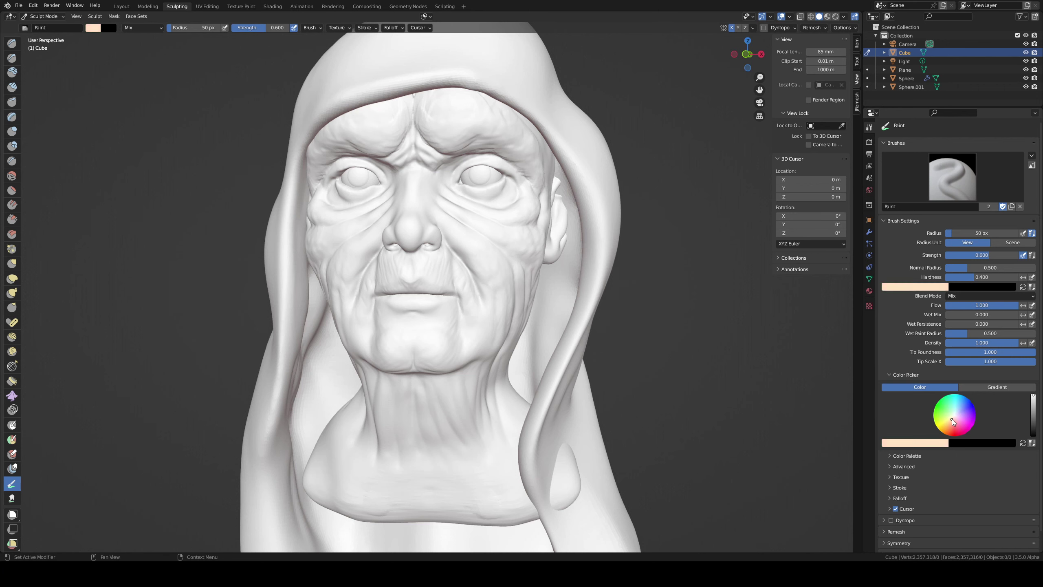
{"action": "key", "text": "f"}
{"action": "left_click", "coordinate": [418, 284]}
{"action": "left_click_drag", "start_coordinate": [418, 284], "coordinate": [414, 275]}
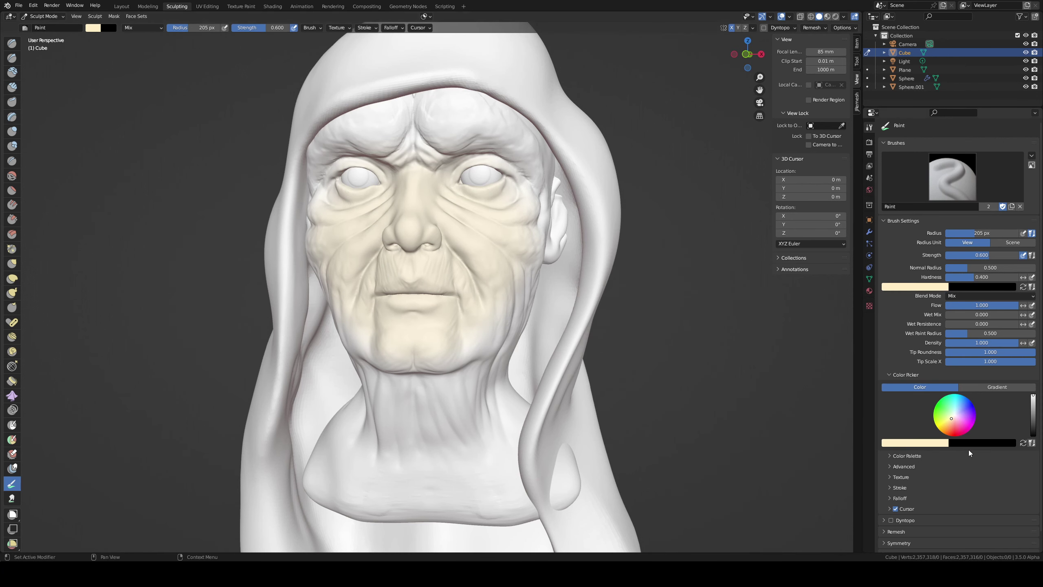
- Repaint the face in a lighter cream, then in a darker grey-cyan tone
{"action": "left_click", "coordinate": [953, 418]}
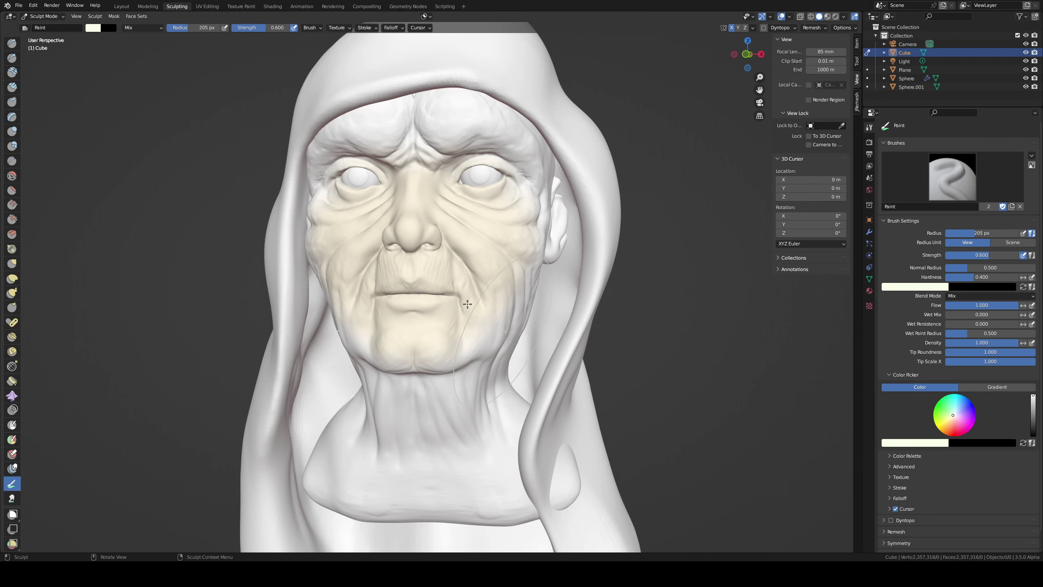
{"action": "left_click_drag", "start_coordinate": [468, 312], "coordinate": [450, 221]}
{"action": "left_click_drag", "start_coordinate": [413, 189], "coordinate": [413, 188]}
{"action": "left_click_drag", "start_coordinate": [410, 185], "coordinate": [375, 295]}
{"action": "left_click_drag", "start_coordinate": [490, 265], "coordinate": [462, 314]}
{"action": "left_click_drag", "start_coordinate": [1034, 404], "coordinate": [1032, 405]}
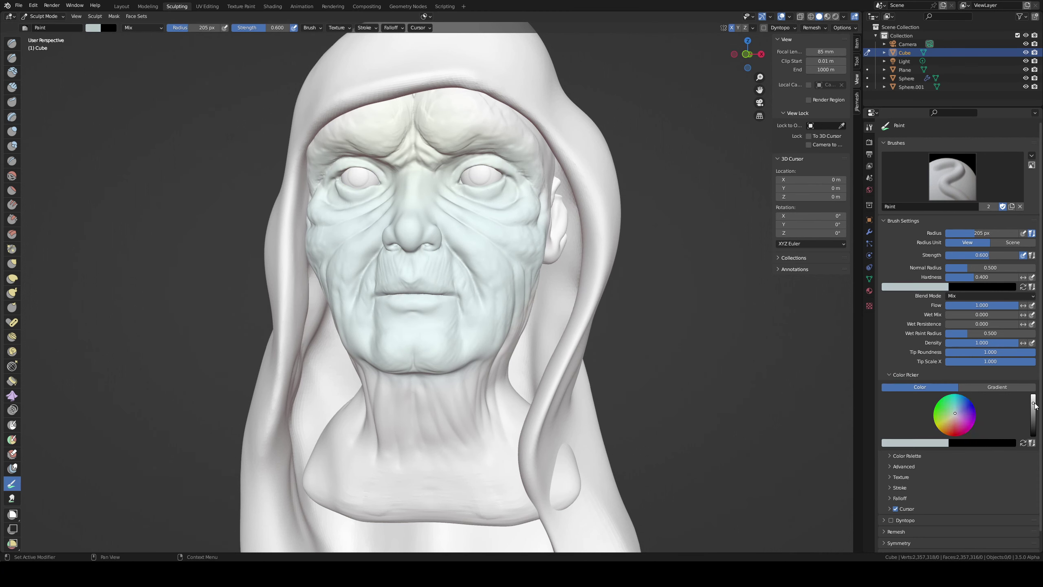
{"action": "left_click_drag", "start_coordinate": [411, 247], "coordinate": [426, 337]}
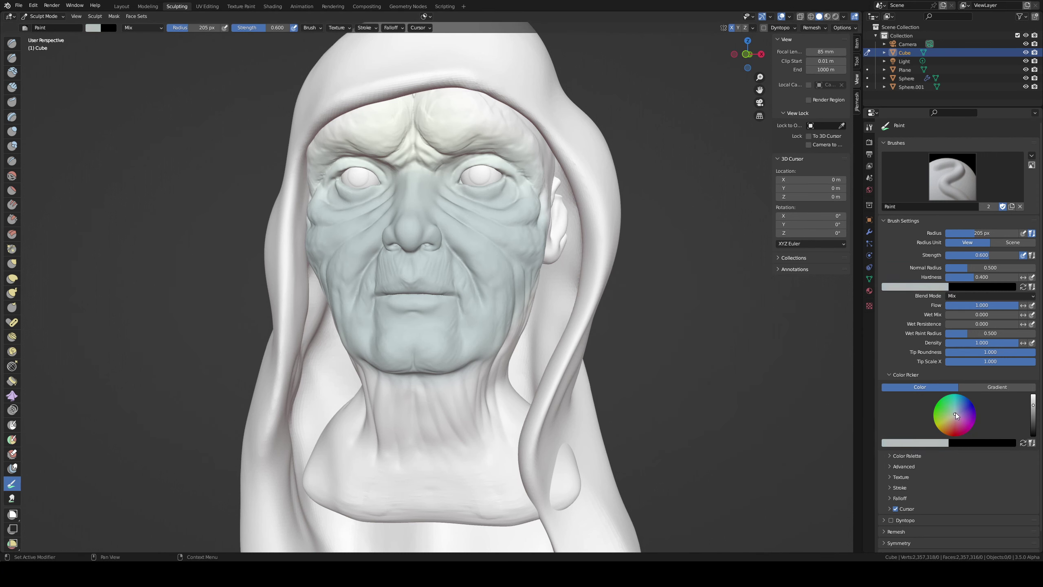
{"action": "left_click_drag", "start_coordinate": [422, 304], "coordinate": [414, 161]}
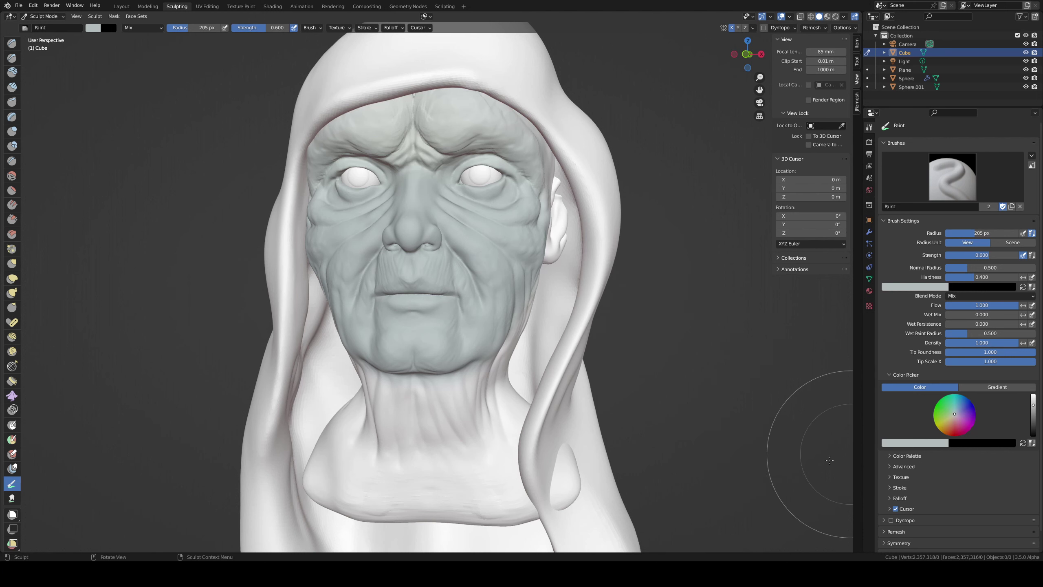
- Create Palette.001 and paint grey at 1.000 strength over the lower face, neck and bust
{"action": "left_click", "coordinate": [899, 455]}
{"action": "left_click", "coordinate": [901, 467]}
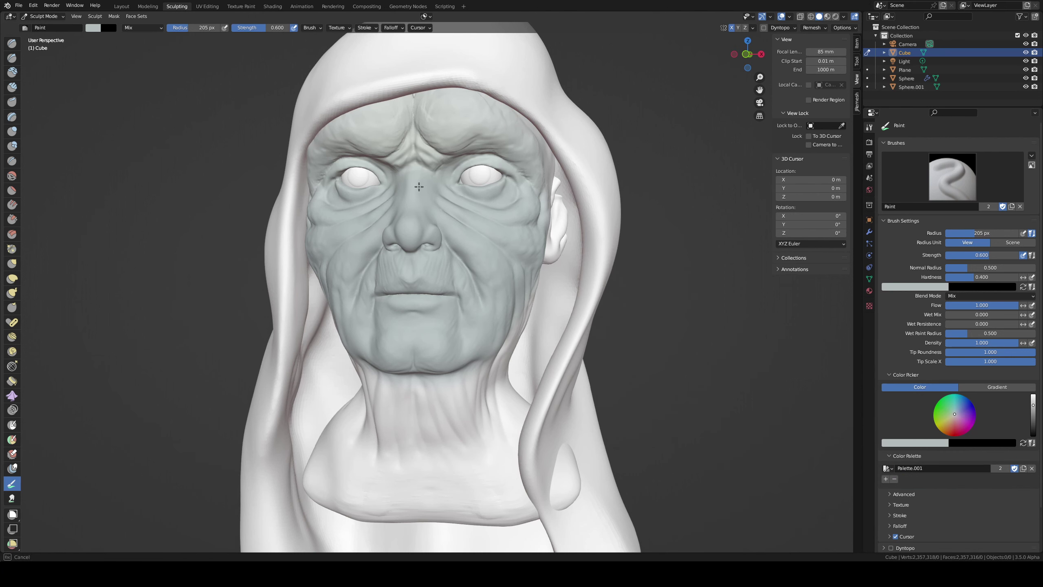
{"action": "key", "text": "shift+f"}
{"action": "left_click", "coordinate": [414, 240]}
{"action": "mouse_move", "coordinate": [414, 160]}
{"action": "left_mouse_down"}
{"action": "mouse_move", "coordinate": [453, 73]}
{"action": "mouse_move", "coordinate": [431, 410]}
{"action": "left_mouse_up"}
{"action": "mouse_move", "coordinate": [435, 378]}
{"action": "middle_mouse_down"}
{"action": "mouse_move", "coordinate": [427, 364]}
{"action": "mouse_move", "coordinate": [409, 368]}
{"action": "mouse_move", "coordinate": [424, 314]}
{"action": "middle_mouse_up"}
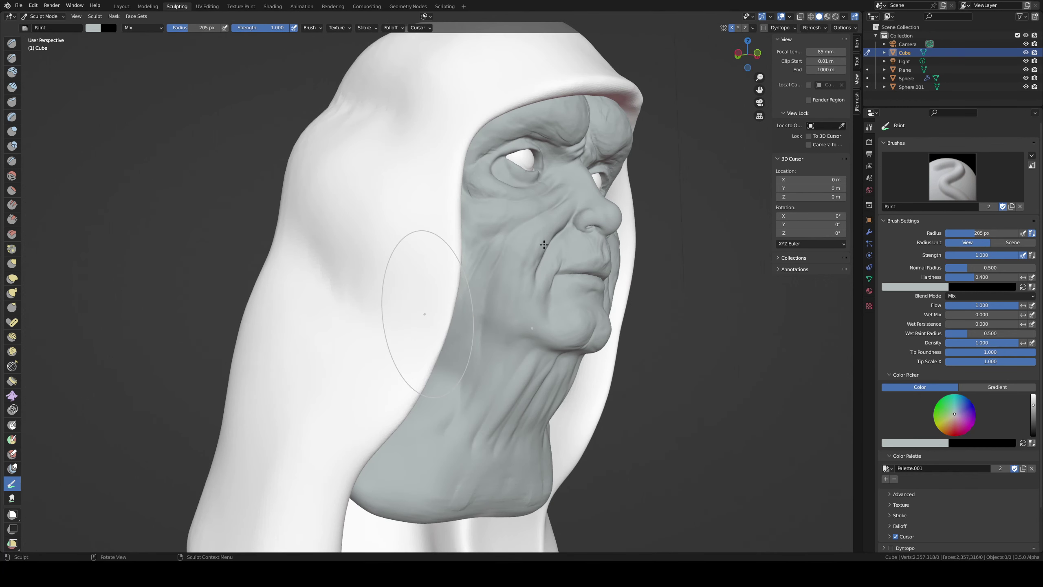
- In Local View, paint grey over the skull, back of the neck and jaw, then restore the hood
{"action": "key", "text": "KP_Divide"}
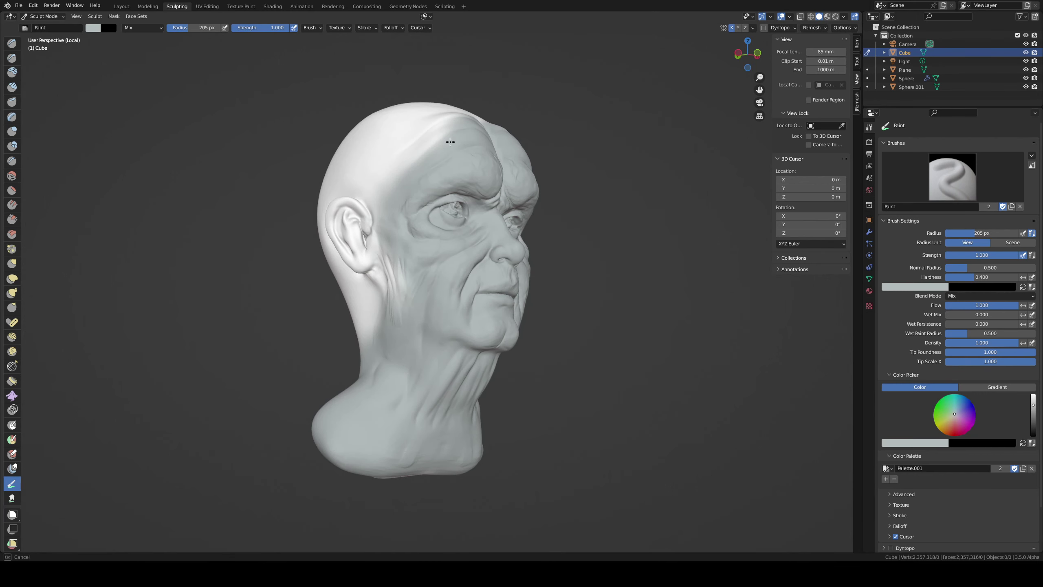
{"action": "mouse_move", "coordinate": [417, 183]}
{"action": "left_mouse_down"}
{"action": "mouse_move", "coordinate": [460, 144]}
{"action": "mouse_move", "coordinate": [429, 148]}
{"action": "left_mouse_up"}
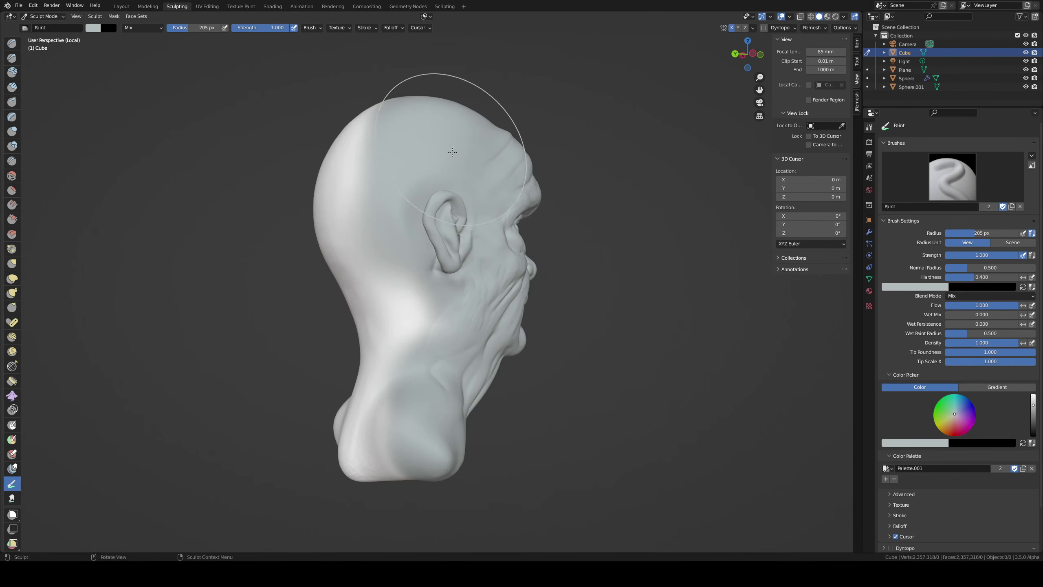
{"action": "left_click_drag", "start_coordinate": [349, 151], "coordinate": [405, 176]}
{"action": "key", "text": "ctrl+KP_1"}
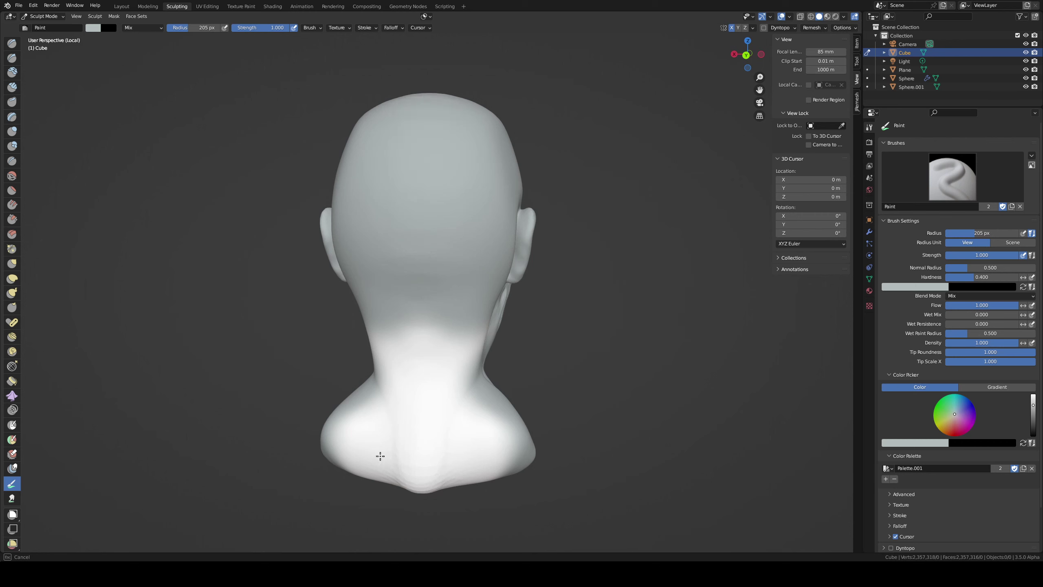
{"action": "left_click_drag", "start_coordinate": [379, 454], "coordinate": [475, 412]}
{"action": "mouse_move", "coordinate": [426, 416]}
{"action": "middle_mouse_down"}
{"action": "mouse_move", "coordinate": [322, 265]}
{"action": "mouse_move", "coordinate": [369, 287]}
{"action": "middle_mouse_up"}
{"action": "left_click_drag", "start_coordinate": [493, 280], "coordinate": [460, 355]}
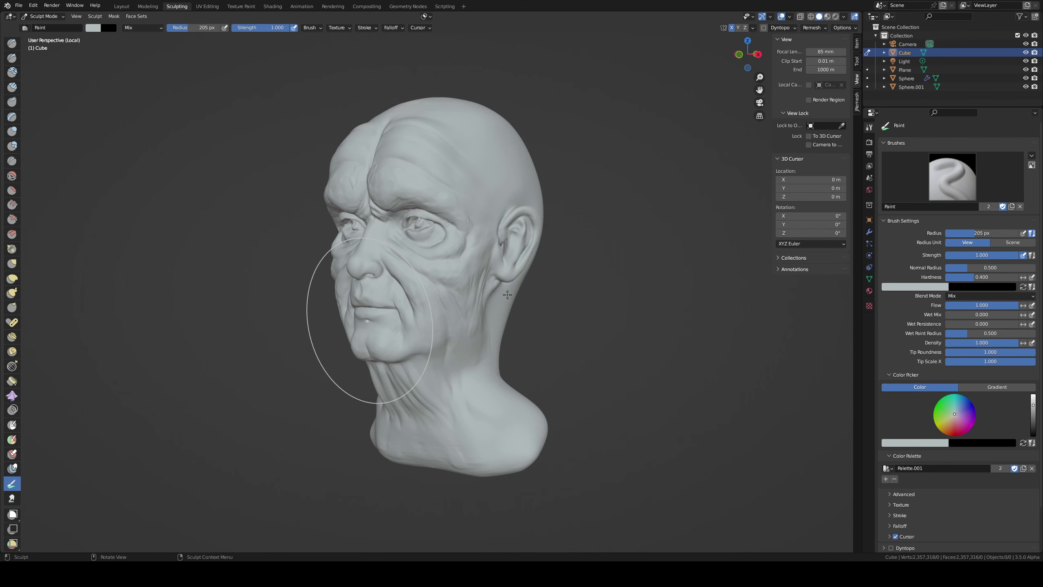
{"action": "key", "text": "KP_Divide"}
{"action": "mouse_move", "coordinate": [507, 295]}
{"action": "middle_mouse_down"}
{"action": "mouse_move", "coordinate": [479, 297]}
{"action": "mouse_move", "coordinate": [579, 321]}
{"action": "middle_mouse_up"}
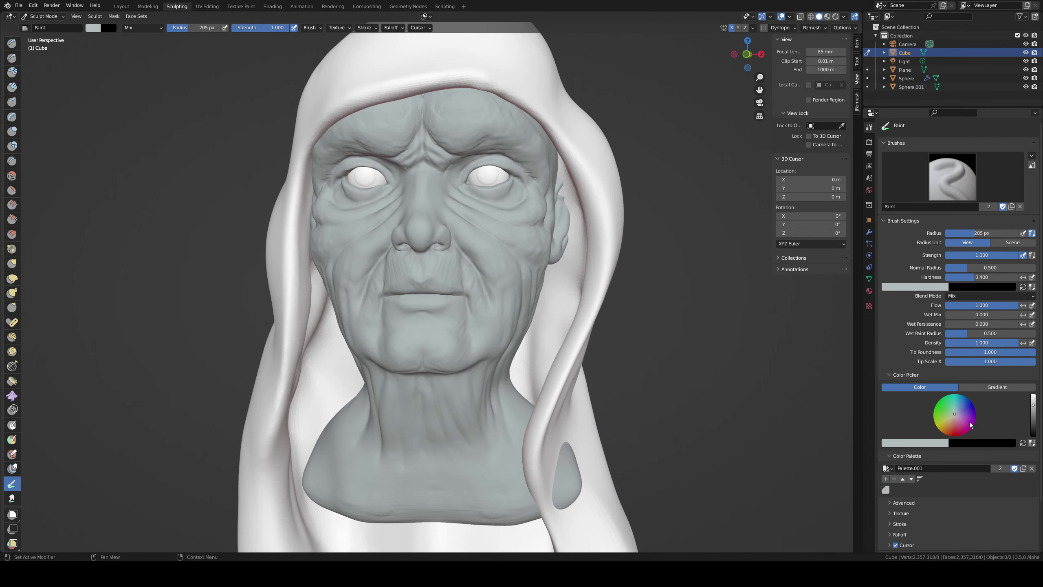
- Lighten the brush colour, set 0.341 strength and 117 px radius, and save
{"action": "left_click", "coordinate": [1033, 402]}
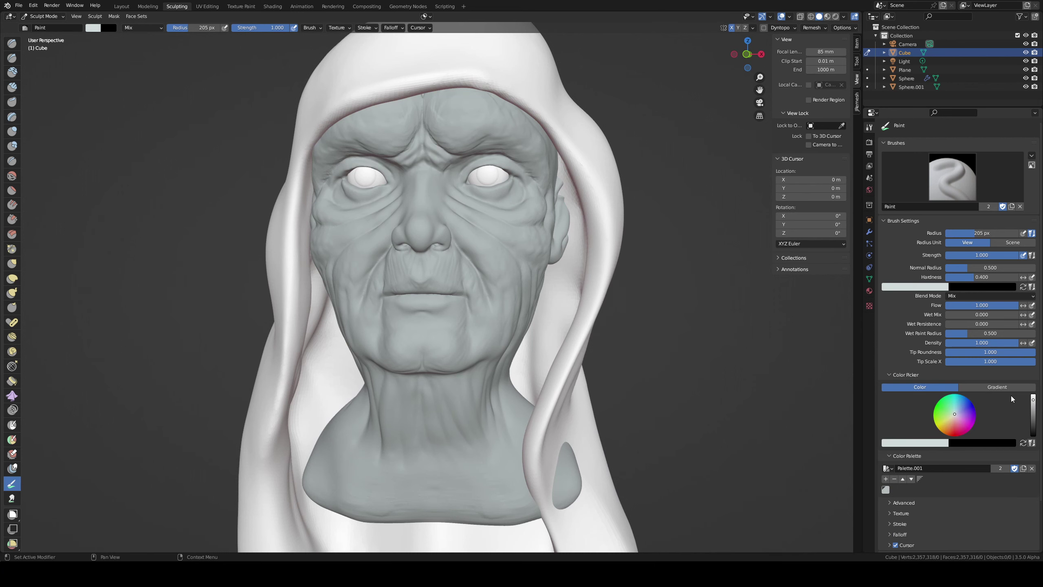
{"action": "key", "text": "shift+f"}
{"action": "left_click", "coordinate": [381, 252]}
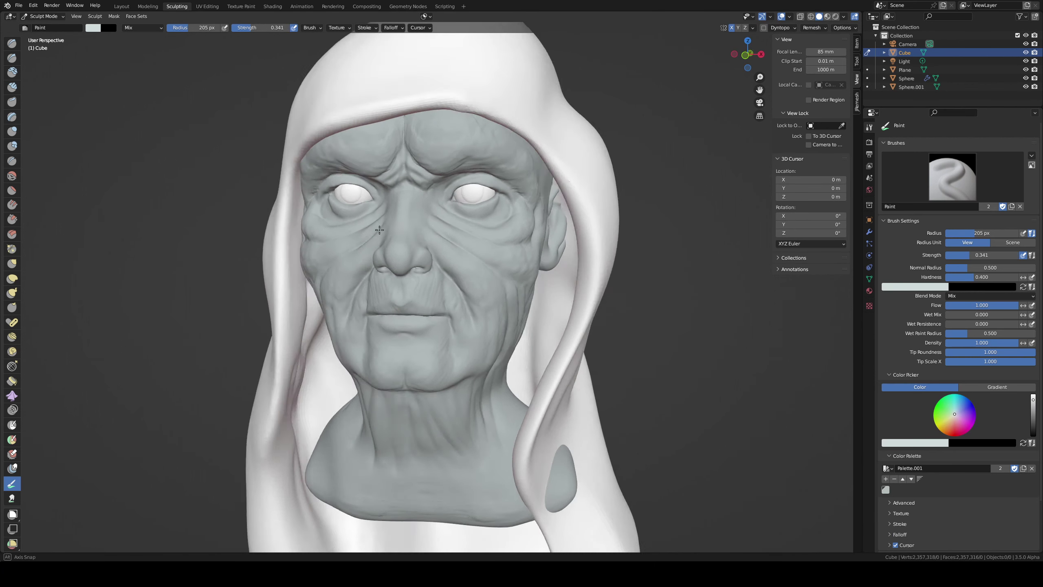
{"action": "middle_click_drag", "start_coordinate": [382, 252], "coordinate": [417, 237]}
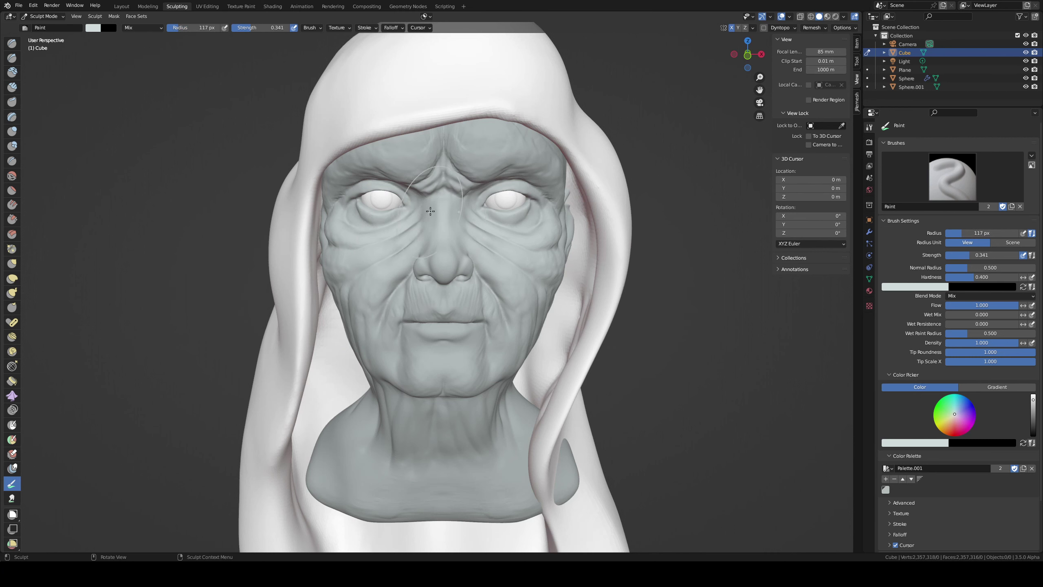
{"action": "key", "text": "f"}
{"action": "left_click", "coordinate": [412, 332]}
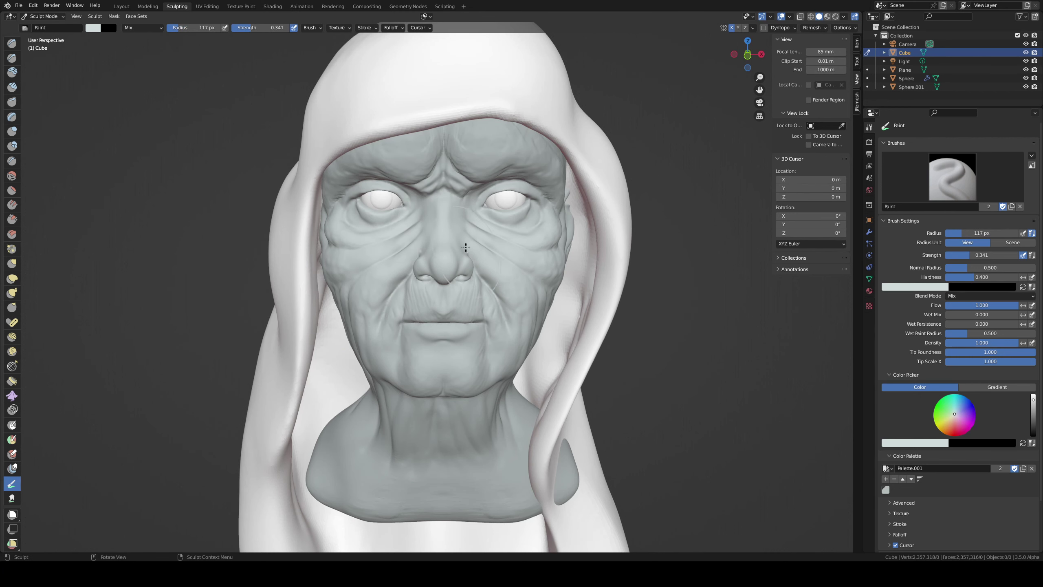
{"action": "key", "text": "ctrl"}
{"action": "key", "text": "ctrl+s"}
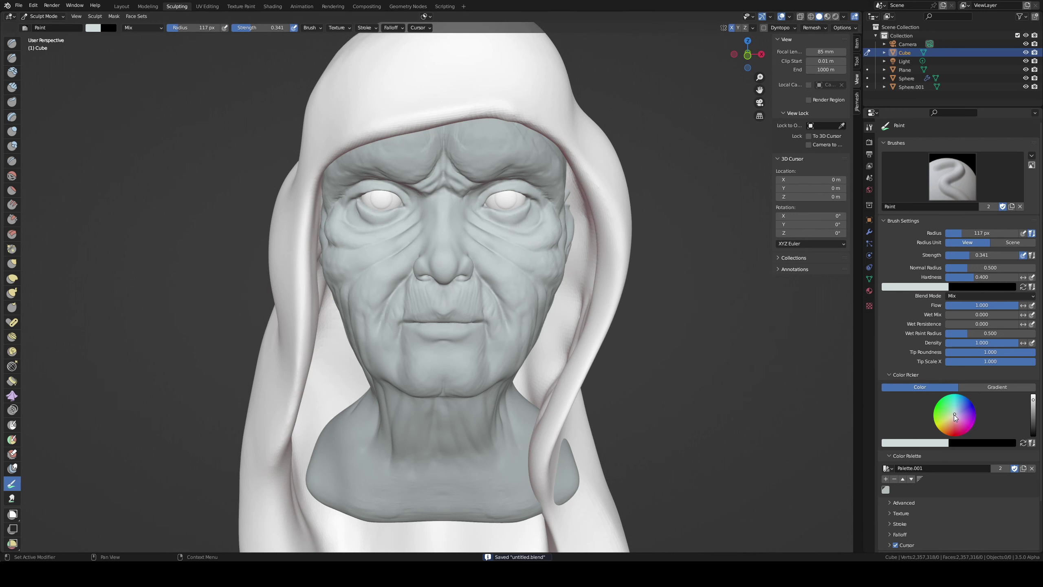
- Adjust the brush colour, size 52 px and strength 0.218, and tint across the face
{"action": "left_click_drag", "start_coordinate": [953, 417], "coordinate": [956, 417]}
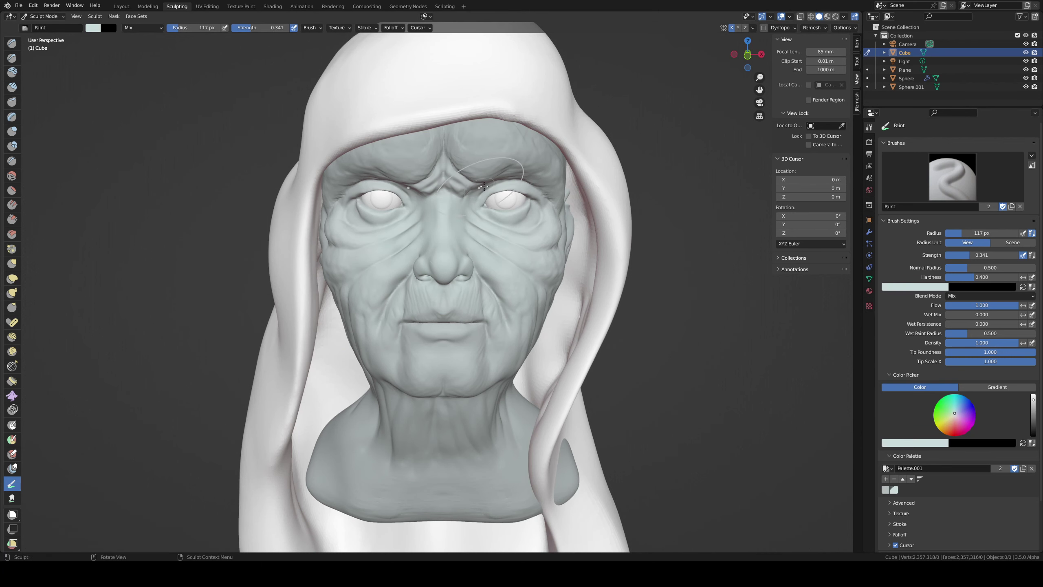
{"action": "key", "text": "shift+f"}
{"action": "left_click", "coordinate": [451, 213]}
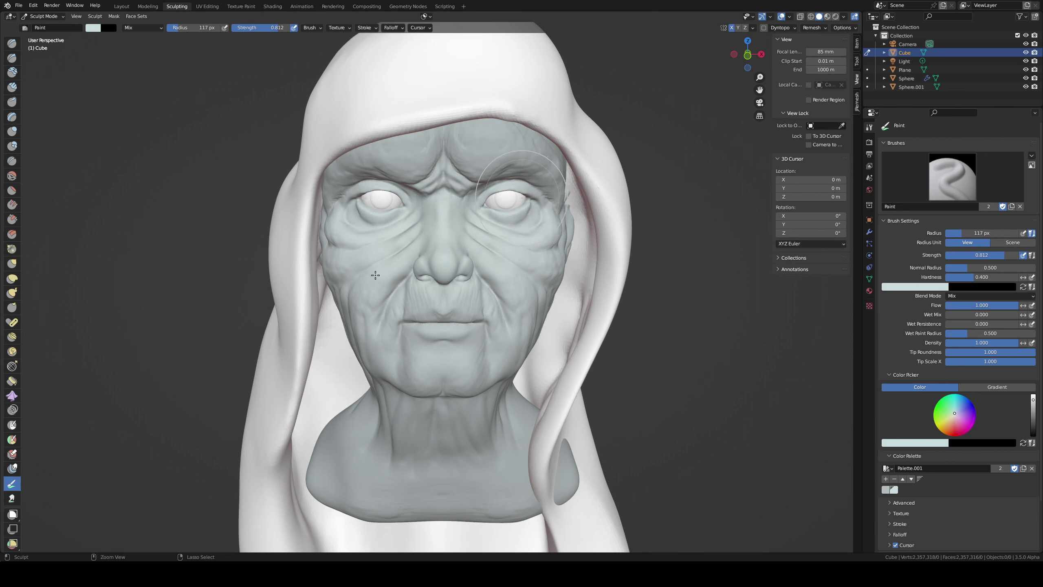
{"action": "left_click", "coordinate": [503, 211]}
{"action": "key", "text": "shift+f"}
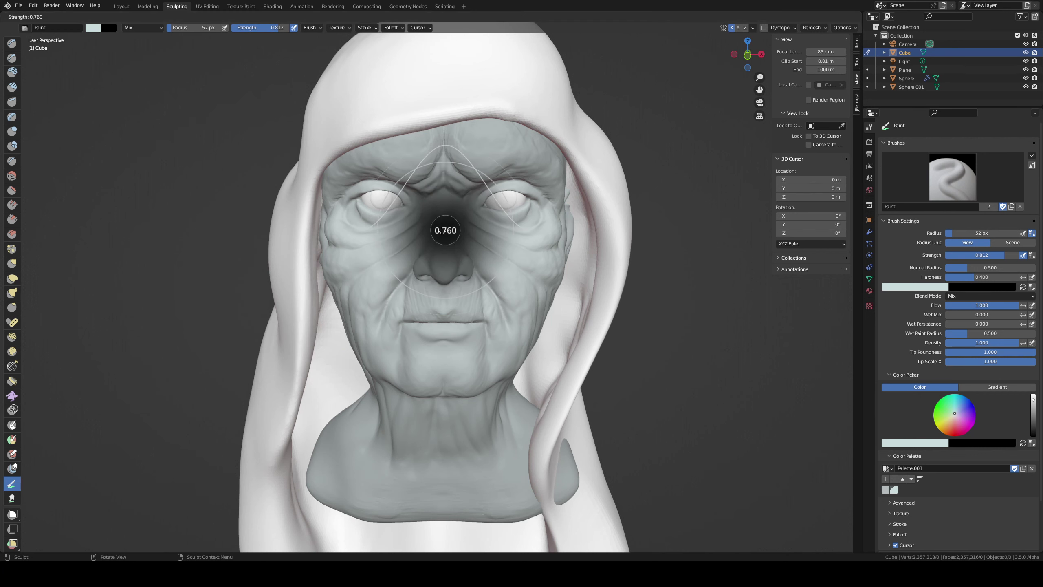
{"action": "left_click", "coordinate": [436, 241]}
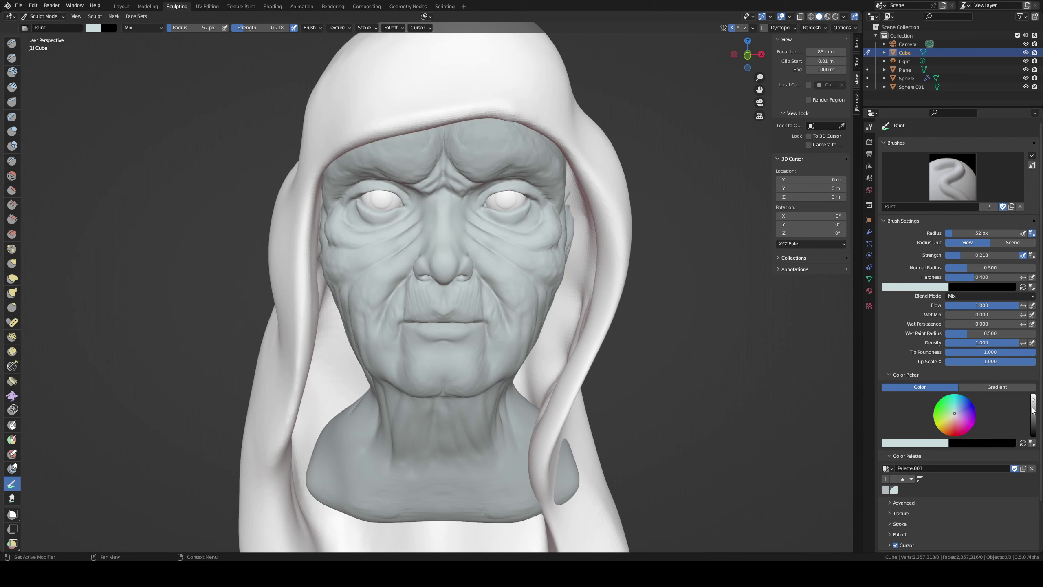
{"action": "left_click_drag", "start_coordinate": [1033, 400], "coordinate": [1033, 402]}
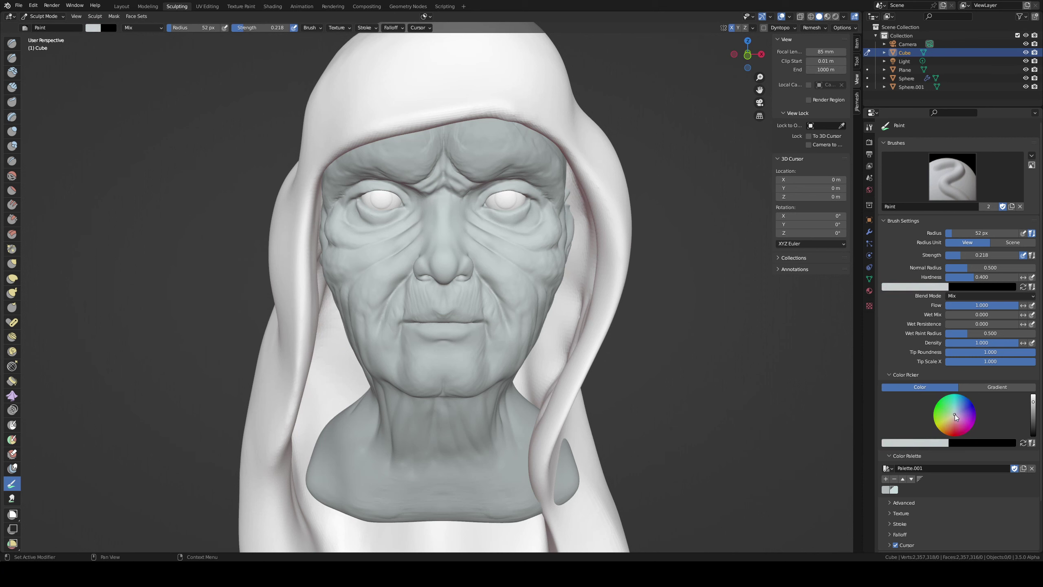
{"action": "left_click_drag", "start_coordinate": [1033, 403], "coordinate": [1033, 407]}
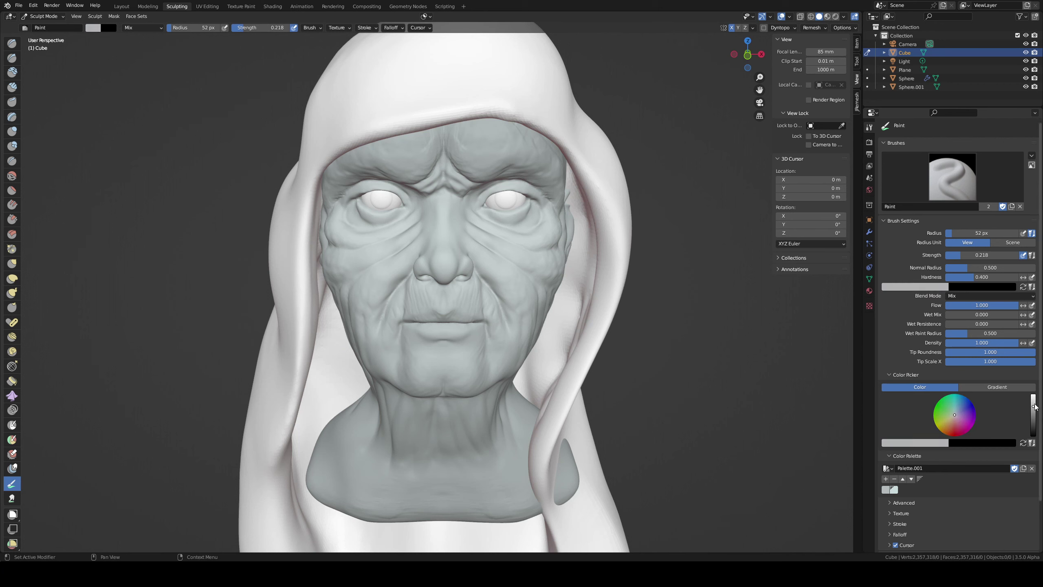
{"action": "left_click", "coordinate": [1035, 404]}
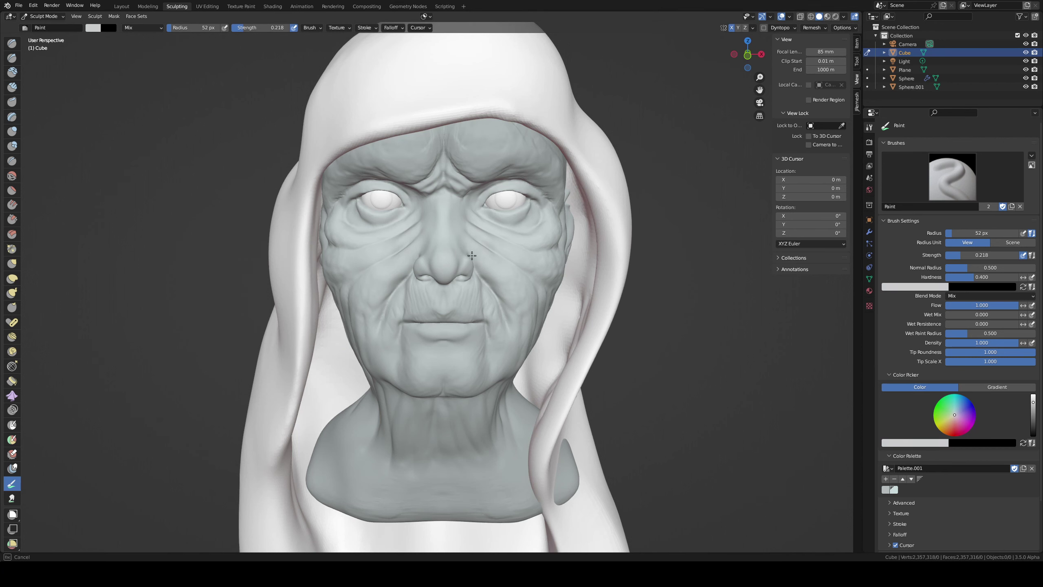
{"action": "left_click_drag", "start_coordinate": [446, 262], "coordinate": [414, 279]}
- Paint the face, forehead and neck grey-blue at 245 px and 0.905 strength, storing the colour in Palette.001
{"action": "key", "text": "shift+f"}
{"action": "left_click", "coordinate": [540, 285]}
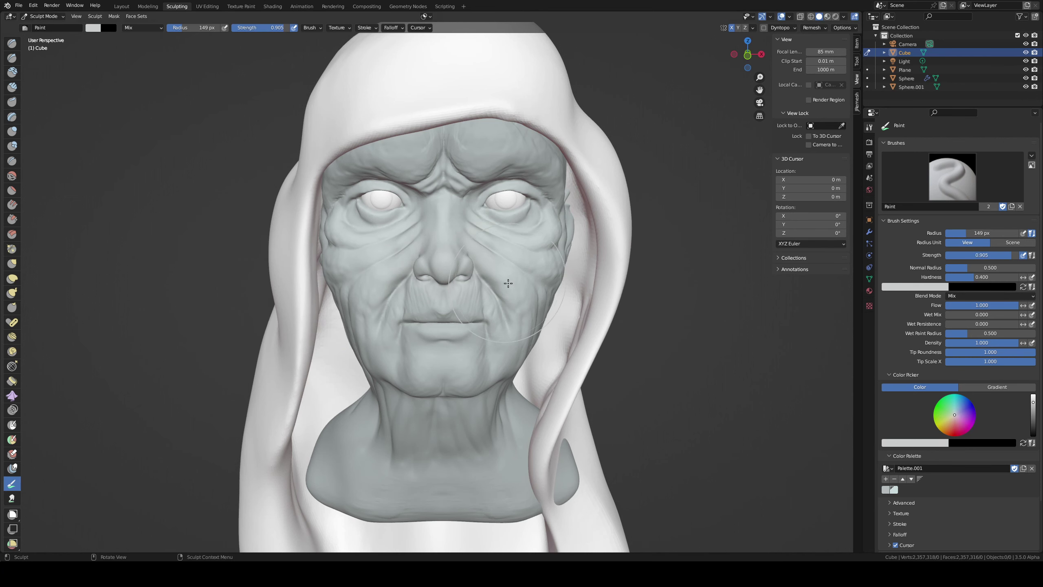
{"action": "key", "text": "f"}
{"action": "left_click", "coordinate": [499, 274]}
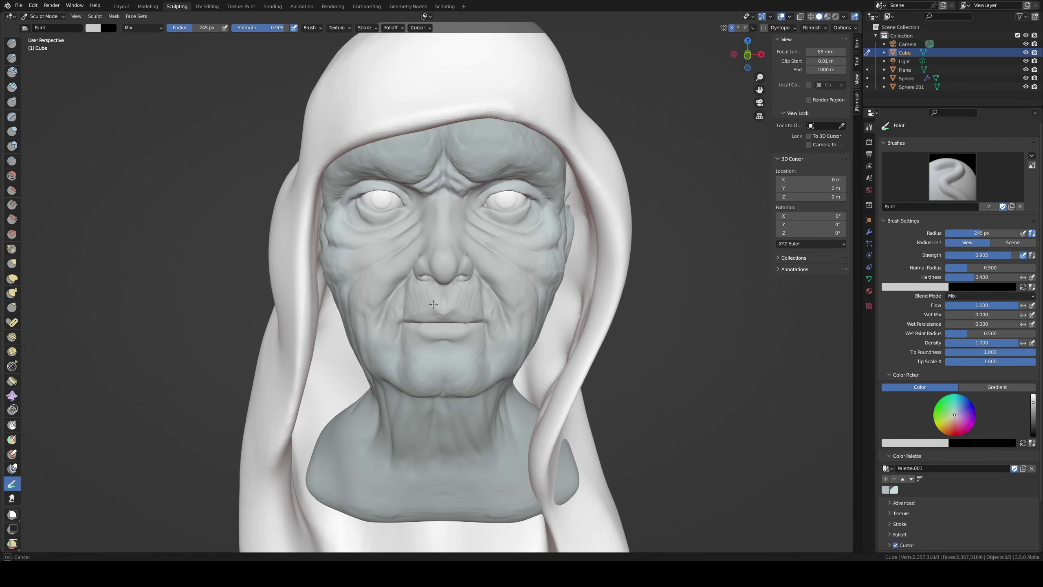
{"action": "left_click_drag", "start_coordinate": [441, 296], "coordinate": [497, 207]}
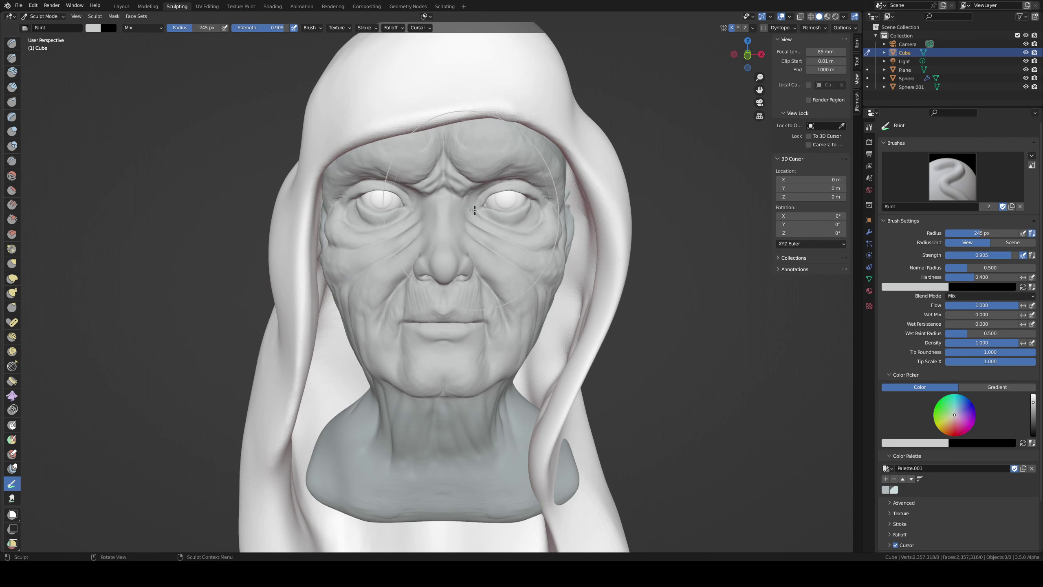
{"action": "left_click_drag", "start_coordinate": [414, 212], "coordinate": [378, 328]}
{"action": "left_click_drag", "start_coordinate": [417, 426], "coordinate": [472, 407]}
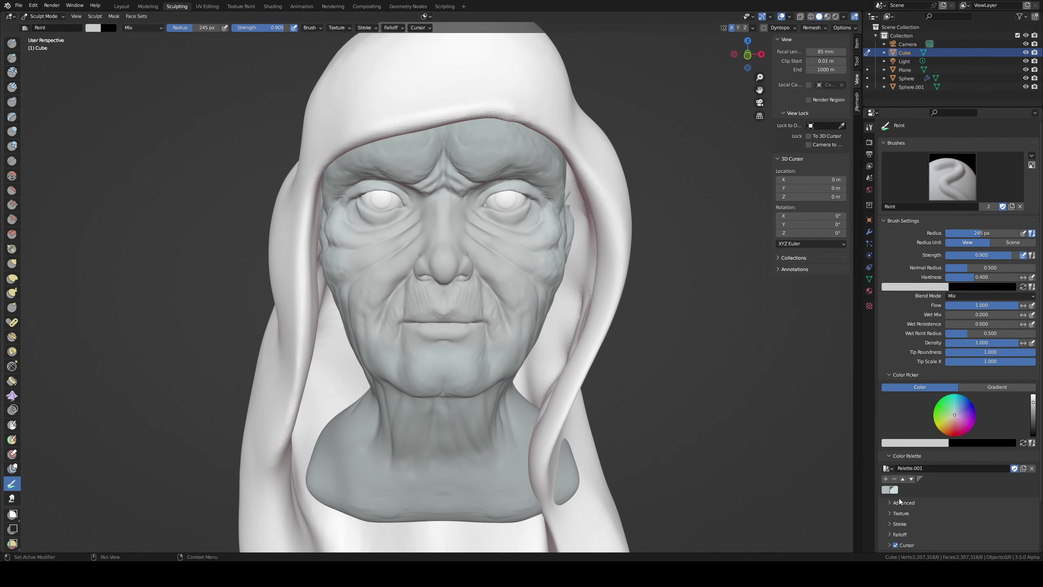
{"action": "left_click", "coordinate": [886, 480]}
- Set the brush to 187 px radius and 0.620 strength, save, and darken the paint colour
{"action": "key", "text": "f"}
{"action": "left_click", "coordinate": [405, 264]}
{"action": "key", "text": "shift+f"}
{"action": "left_click", "coordinate": [413, 299]}
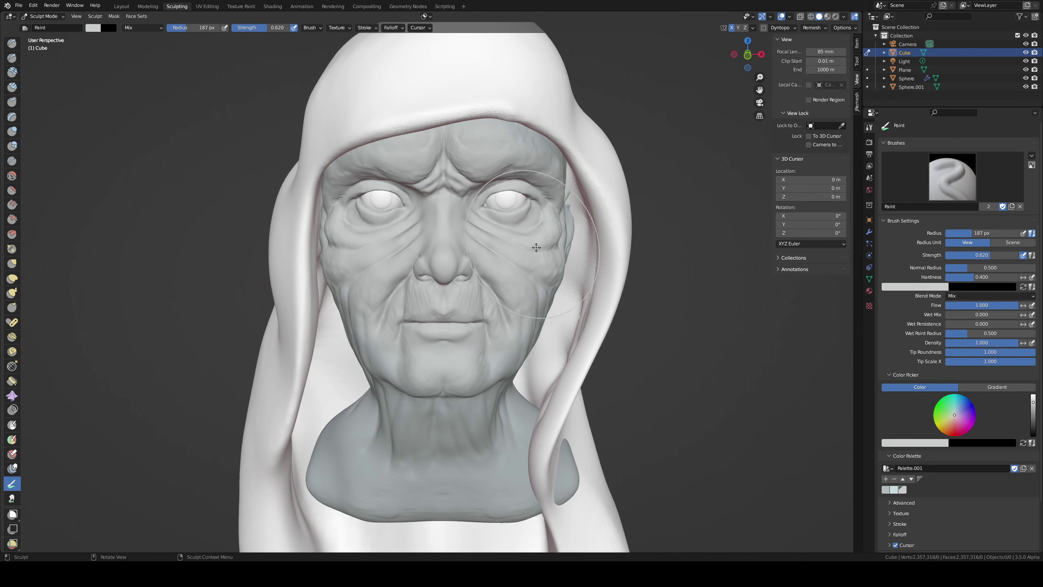
{"action": "mouse_move", "coordinate": [479, 226]}
{"action": "middle_mouse_down"}
{"action": "mouse_move", "coordinate": [513, 223]}
{"action": "mouse_move", "coordinate": [473, 246]}
{"action": "mouse_move", "coordinate": [441, 240]}
{"action": "middle_mouse_up"}
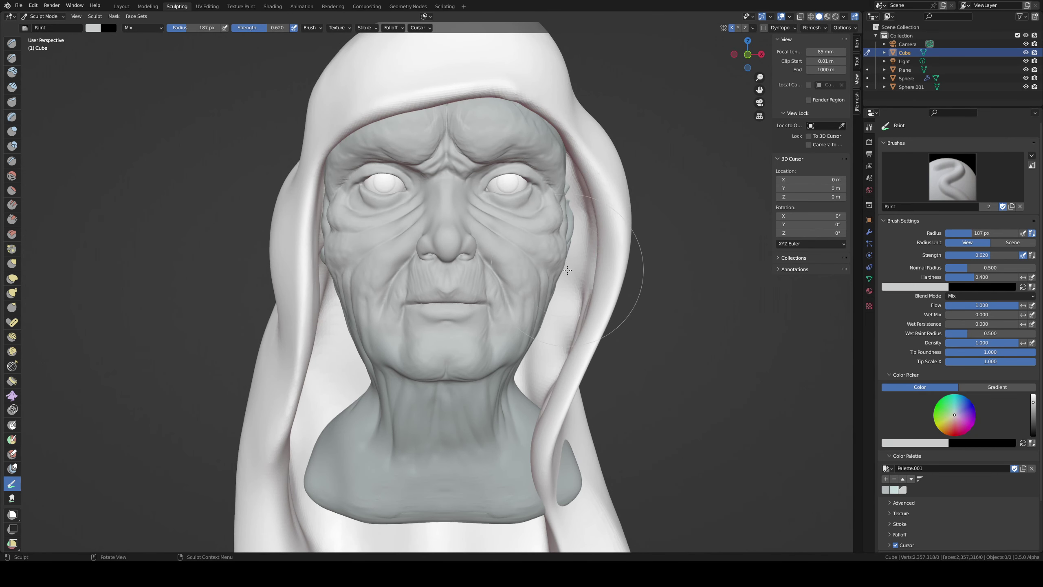
{"action": "key", "text": "ctrl+s"}
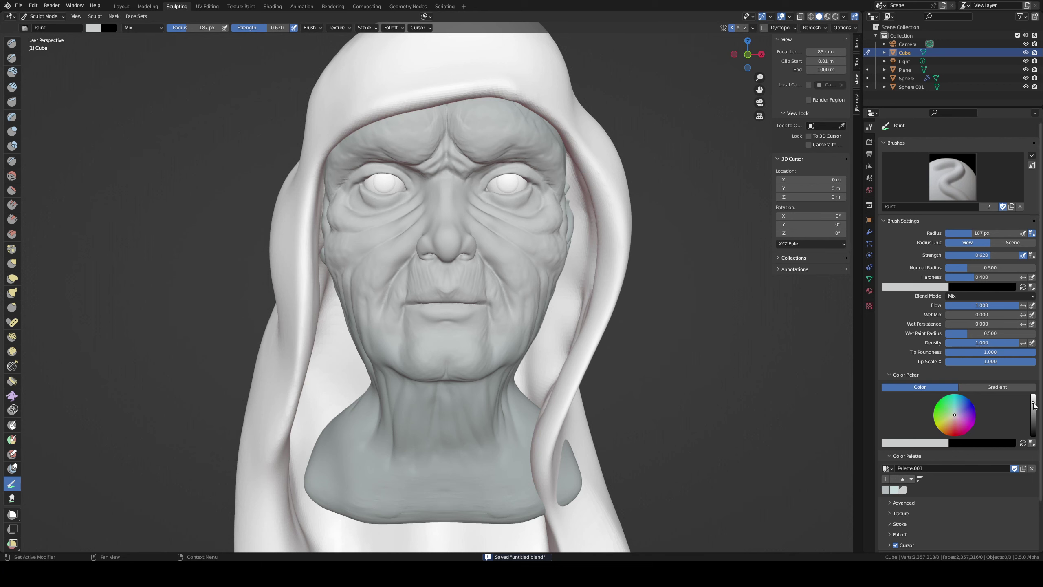
{"action": "mouse_move", "coordinate": [1035, 412]}
{"action": "left_mouse_down"}
{"action": "mouse_move", "coordinate": [1036, 422]}
{"action": "mouse_move", "coordinate": [1034, 396]}
{"action": "mouse_move", "coordinate": [1036, 404]}
{"action": "left_mouse_up"}
- Zoom in on the mouth and set the brush to 29 px radius at 1.000 strength
{"action": "scroll", "coordinate": [478, 294], "scroll_direction": "up", "scroll_amount": 1}
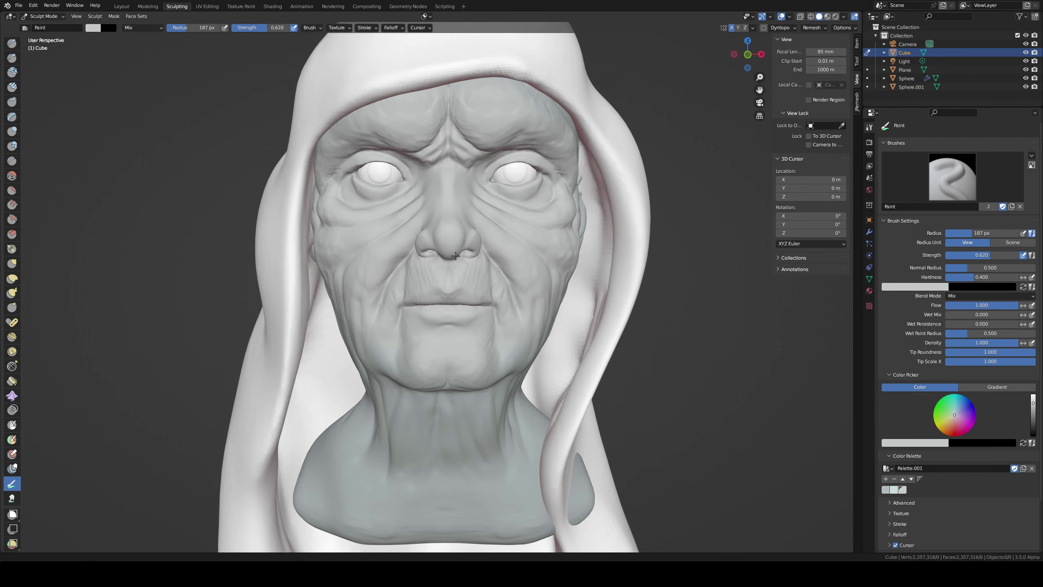
{"action": "scroll", "coordinate": [478, 294], "scroll_direction": "up", "scroll_amount": 3}
{"action": "key", "text": "f"}
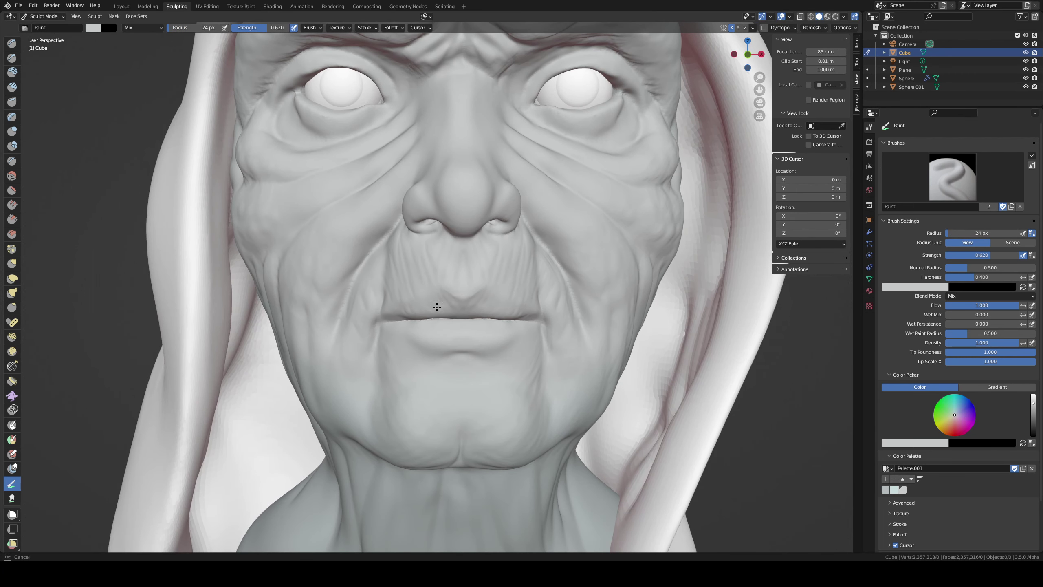
{"action": "left_click", "coordinate": [447, 305]}
{"action": "key", "text": "shift+f"}
{"action": "key", "text": "shift+f"}
{"action": "left_click", "coordinate": [521, 310]}
{"action": "key", "text": "f"}
{"action": "left_click", "coordinate": [419, 313]}
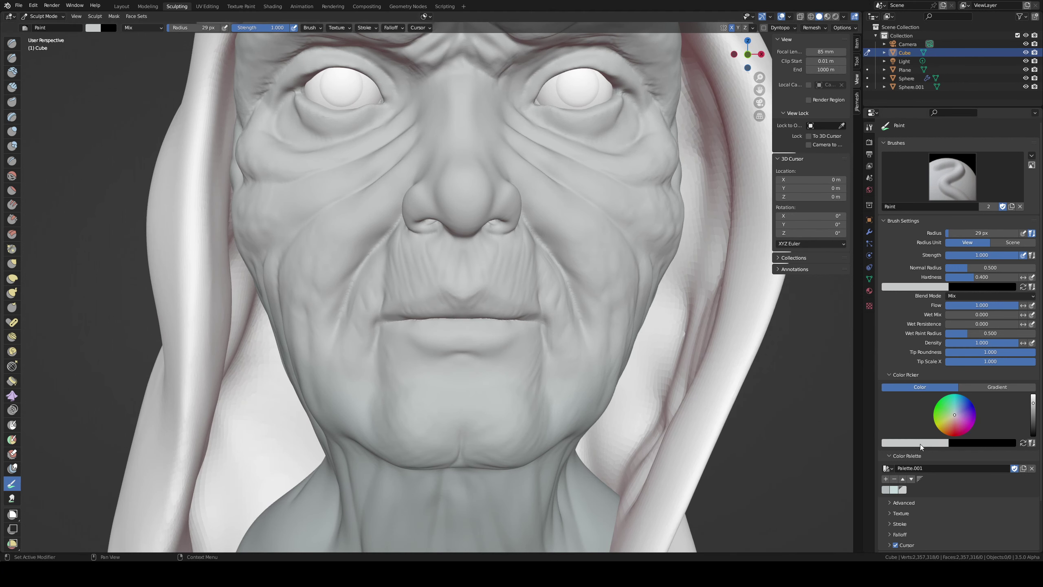
- Darken the paint colour and paint the upper and lower lips darker
{"action": "left_click", "coordinate": [1033, 407]}
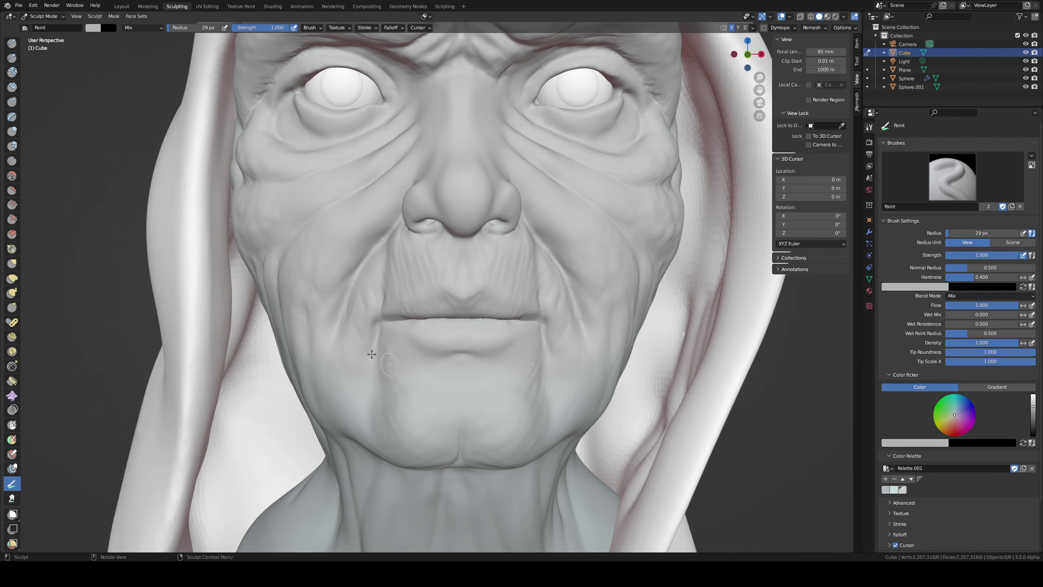
{"action": "mouse_move", "coordinate": [428, 302]}
{"action": "left_mouse_down"}
{"action": "mouse_move", "coordinate": [397, 316]}
{"action": "mouse_move", "coordinate": [509, 325]}
{"action": "left_mouse_up"}
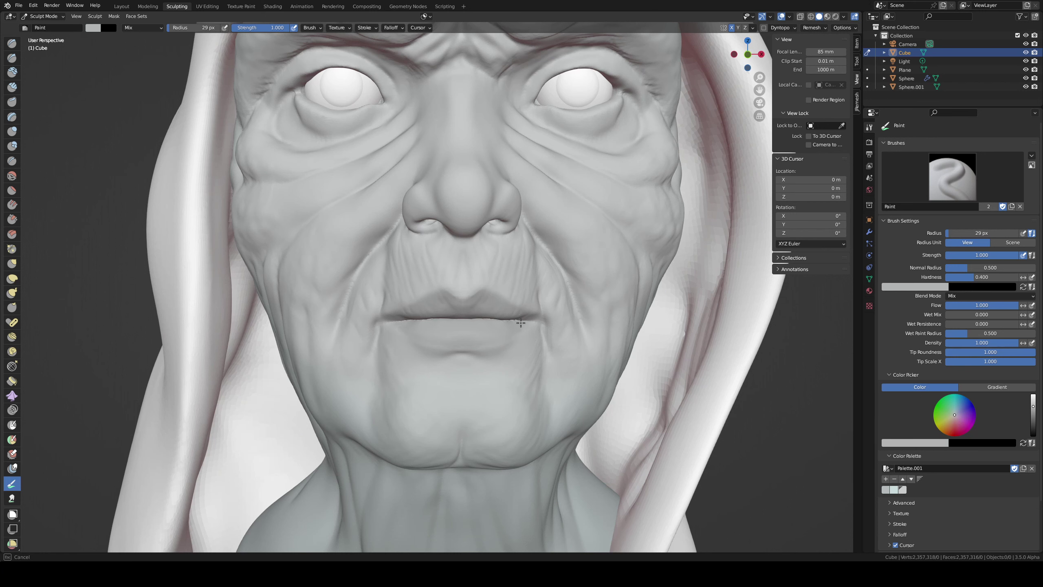
{"action": "left_click_drag", "start_coordinate": [477, 334], "coordinate": [528, 315]}
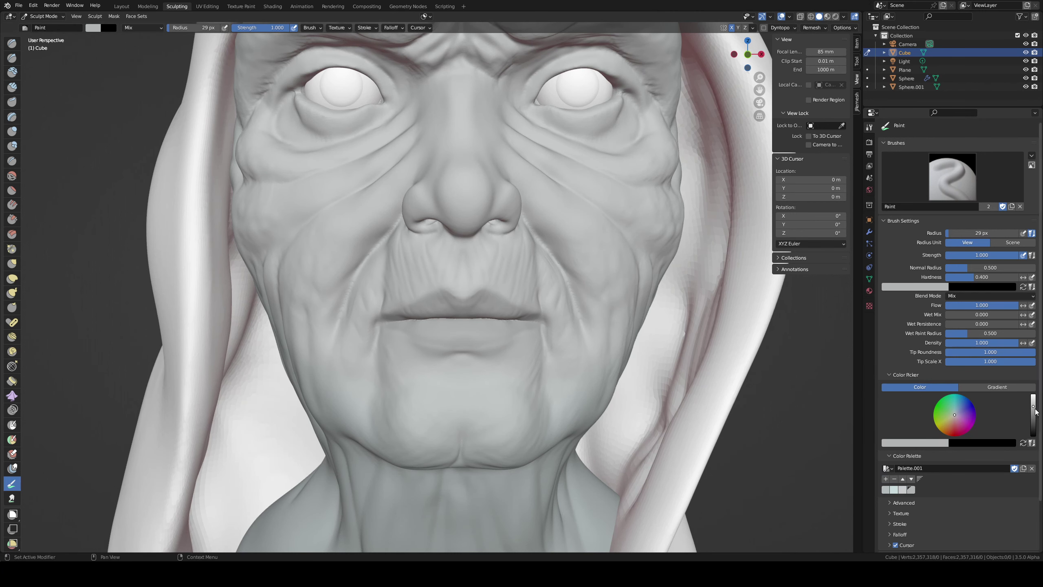
- Set the brush to 69 px and 0.346 strength, save, and change the paint colour to red
{"action": "left_click_drag", "start_coordinate": [1034, 406], "coordinate": [1034, 404]}
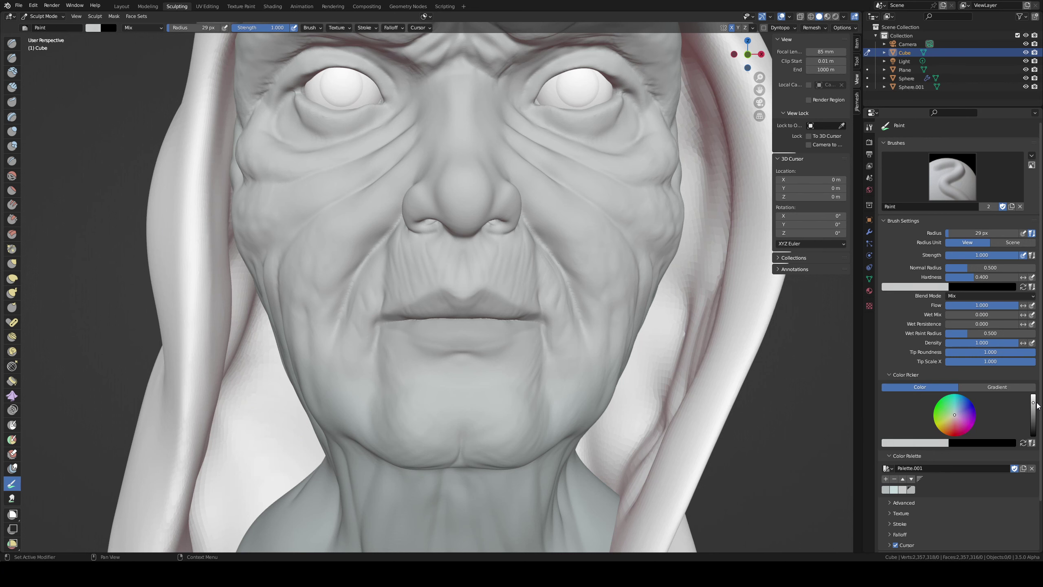
{"action": "key", "text": "f"}
{"action": "left_click", "coordinate": [441, 312]}
{"action": "key", "text": "shift+f"}
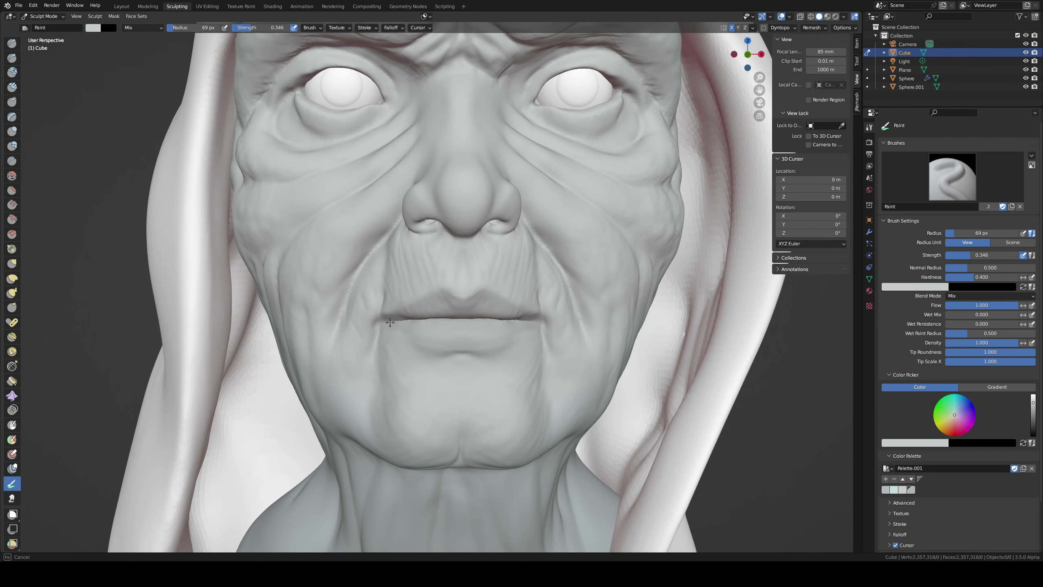
{"action": "middle_click_drag", "start_coordinate": [510, 276], "coordinate": [491, 271]}
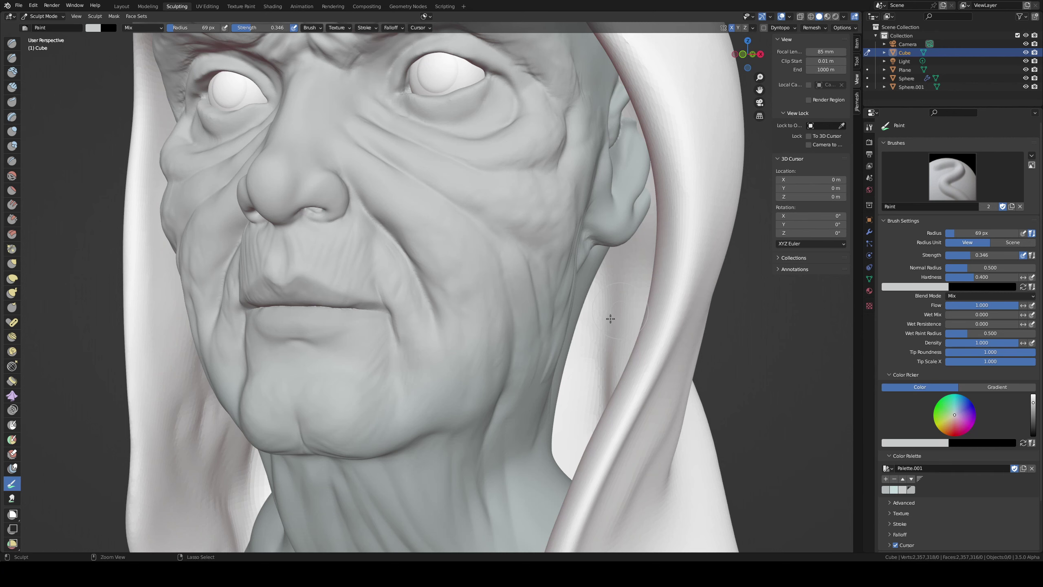
{"action": "key", "text": "ctrl+s"}
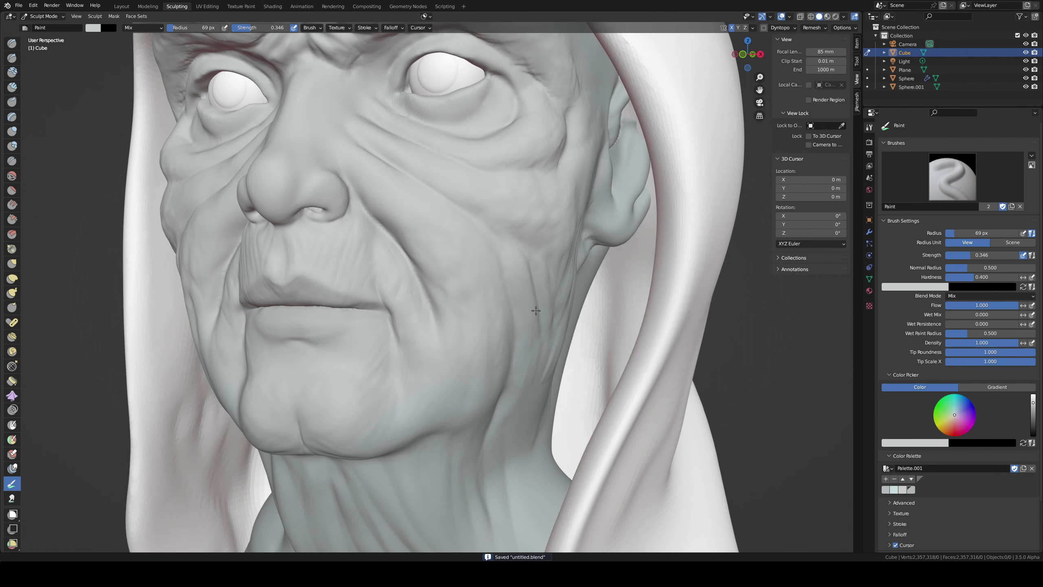
{"action": "middle_click_drag", "start_coordinate": [536, 310], "coordinate": [575, 315]}
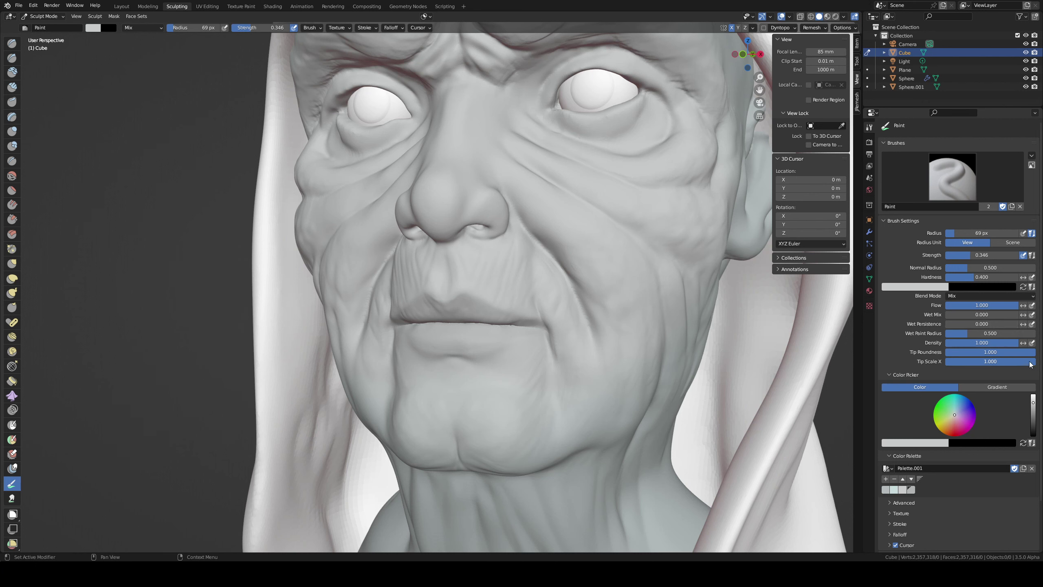
{"action": "left_click_drag", "start_coordinate": [954, 416], "coordinate": [954, 432]}
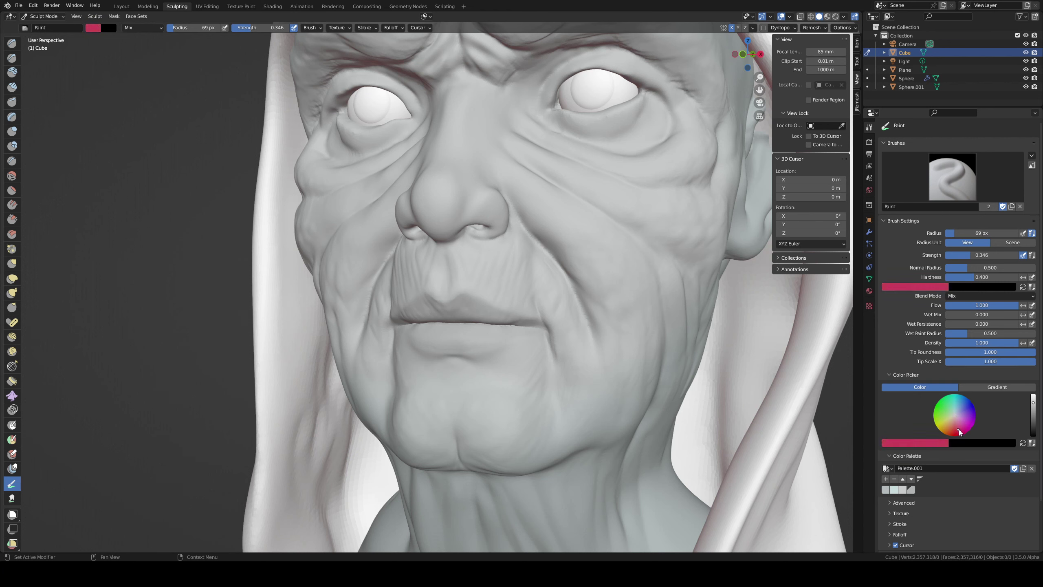
- Darken the red and try a full-strength stroke under both eyes, then undo it
{"action": "left_click_drag", "start_coordinate": [959, 431], "coordinate": [957, 431]}
{"action": "scroll", "coordinate": [1033, 407], "scroll_direction": "down", "scroll_amount": 1}
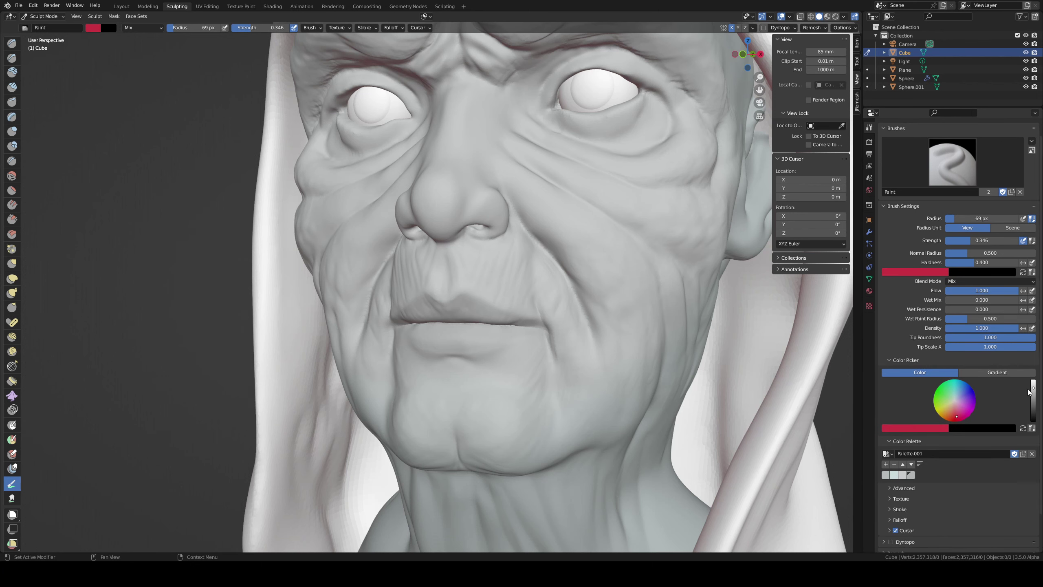
{"action": "left_click_drag", "start_coordinate": [1028, 392], "coordinate": [956, 417]}
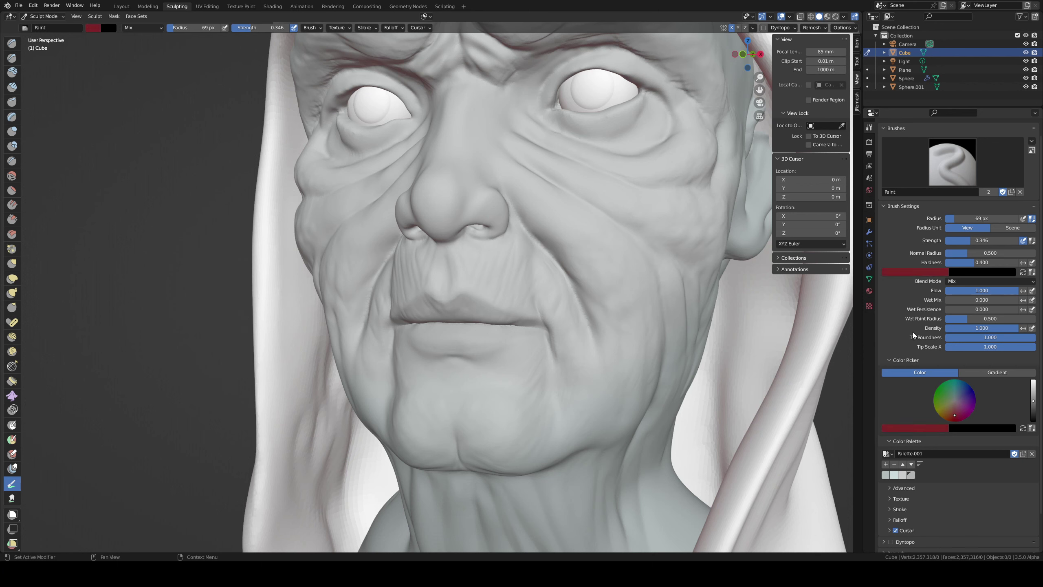
{"action": "mouse_move", "coordinate": [589, 134]}
{"action": "left_mouse_down"}
{"action": "mouse_move", "coordinate": [657, 123]}
{"action": "mouse_move", "coordinate": [626, 127]}
{"action": "left_mouse_up"}
{"action": "key", "text": "shift+f"}
{"action": "left_click", "coordinate": [626, 127]}
{"action": "middle_click_drag", "start_coordinate": [626, 127], "coordinate": [711, 253]}
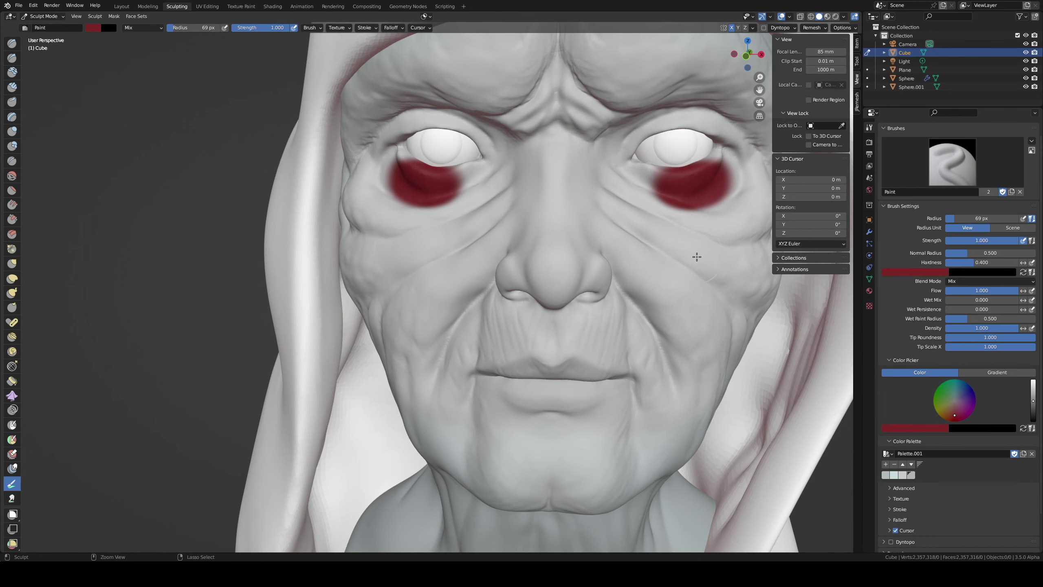
{"action": "key", "text": "ctrl+z"}
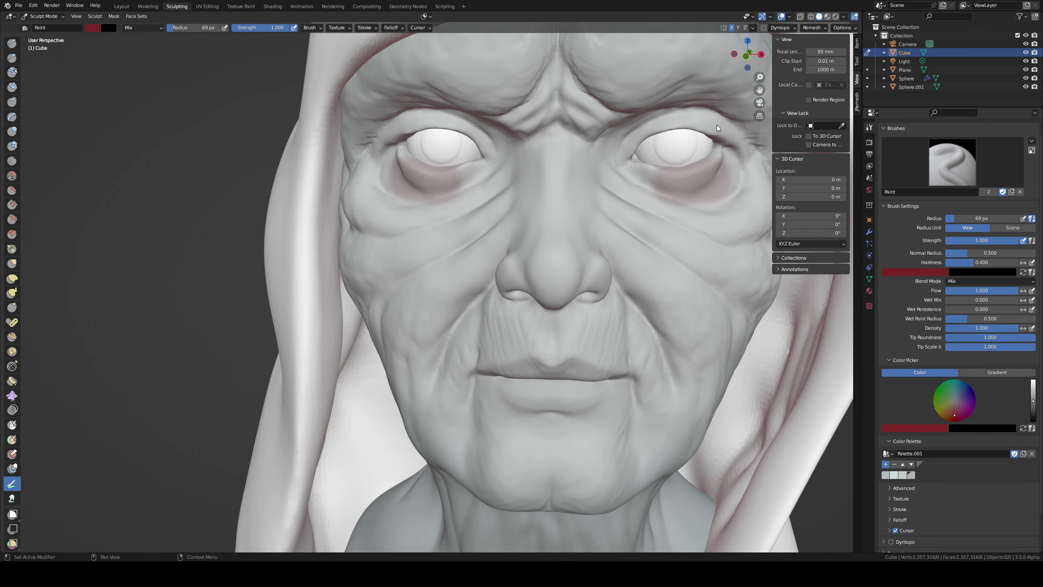
- Shrink the brush to 24 px and undo the test strokes under the eyes
{"action": "key", "text": "f"}
{"action": "left_click", "coordinate": [651, 170]}
{"action": "key", "text": "ctrl+z"}
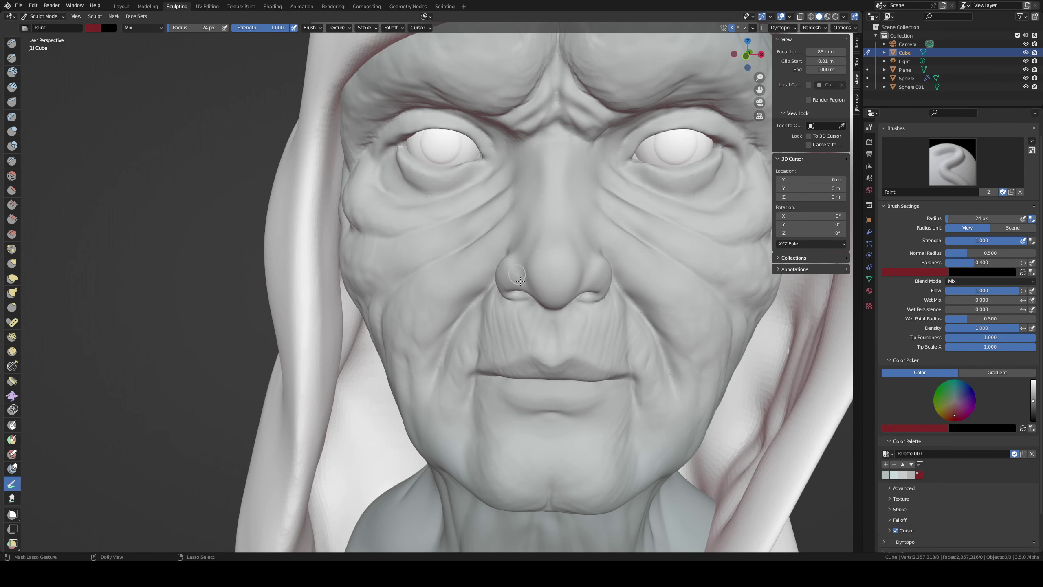
{"action": "mouse_move", "coordinate": [733, 157]}
{"action": "left_mouse_down"}
{"action": "mouse_move", "coordinate": [661, 197]}
{"action": "mouse_move", "coordinate": [658, 180]}
{"action": "left_mouse_up"}
{"action": "key", "text": "ctrl+z"}
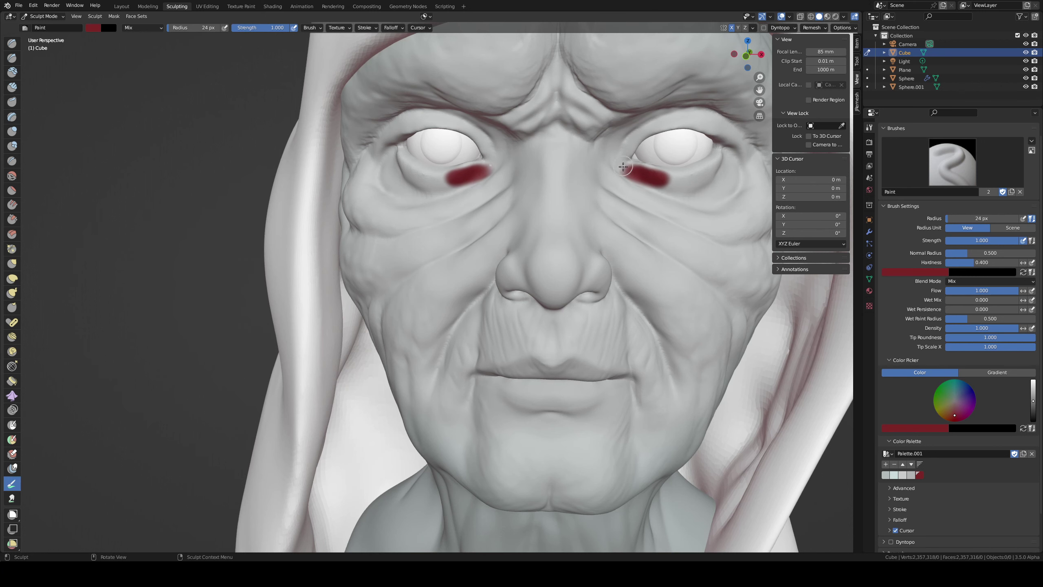
- Paint red up the inner eye corners and along both upper eyelids
{"action": "left_click_drag", "start_coordinate": [623, 166], "coordinate": [624, 147]}
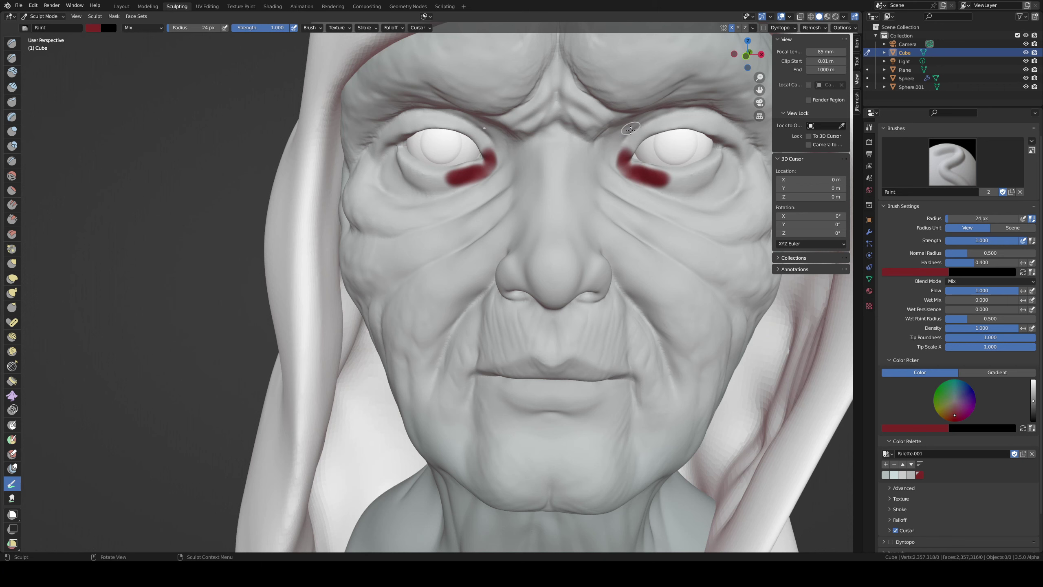
{"action": "left_click_drag", "start_coordinate": [627, 155], "coordinate": [644, 133]}
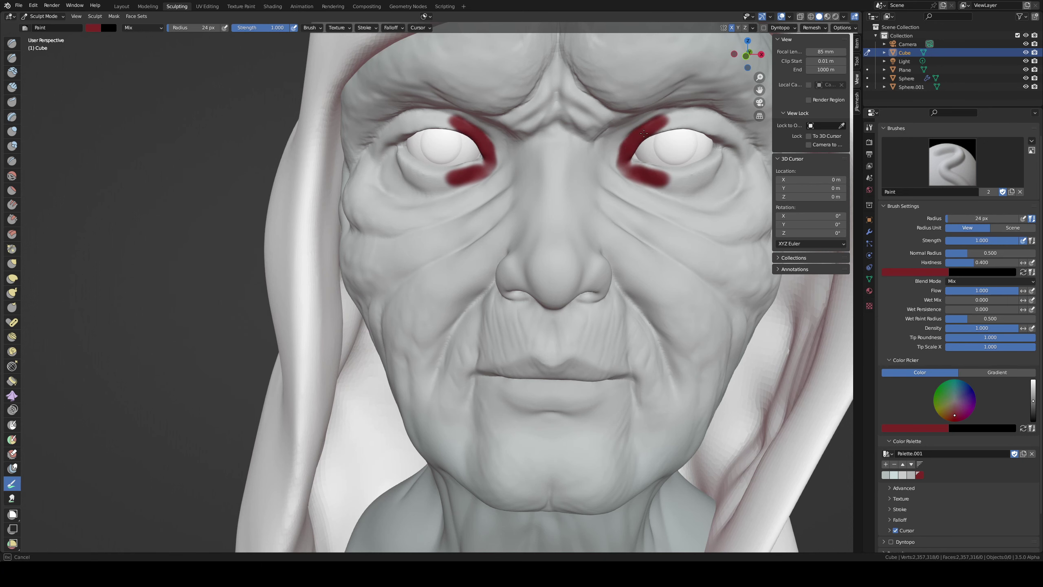
{"action": "left_click_drag", "start_coordinate": [644, 133], "coordinate": [704, 110]}
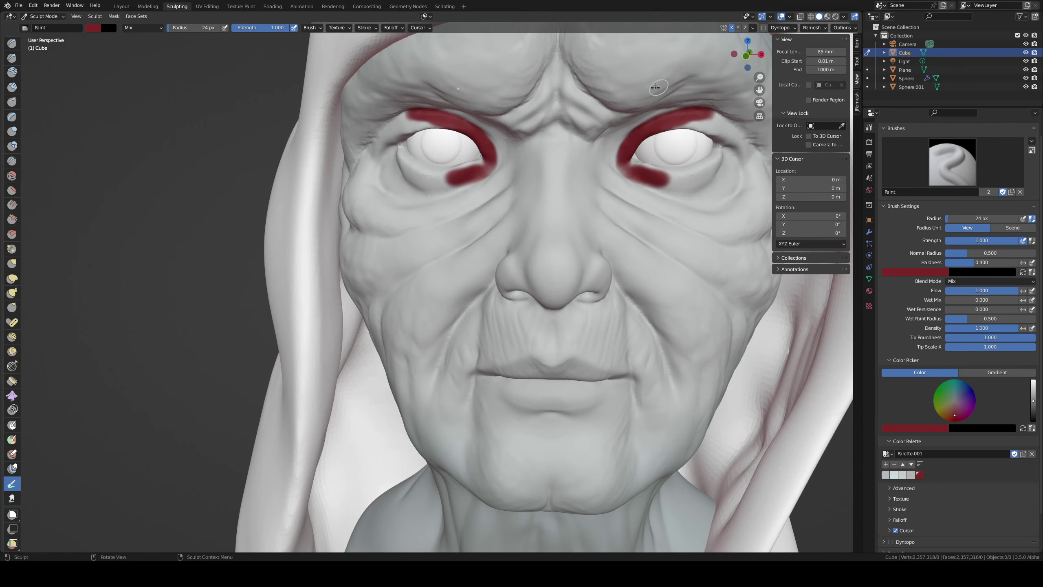
{"action": "middle_click_drag", "start_coordinate": [656, 87], "coordinate": [593, 95]}
{"action": "left_click_drag", "start_coordinate": [581, 152], "coordinate": [631, 154]}
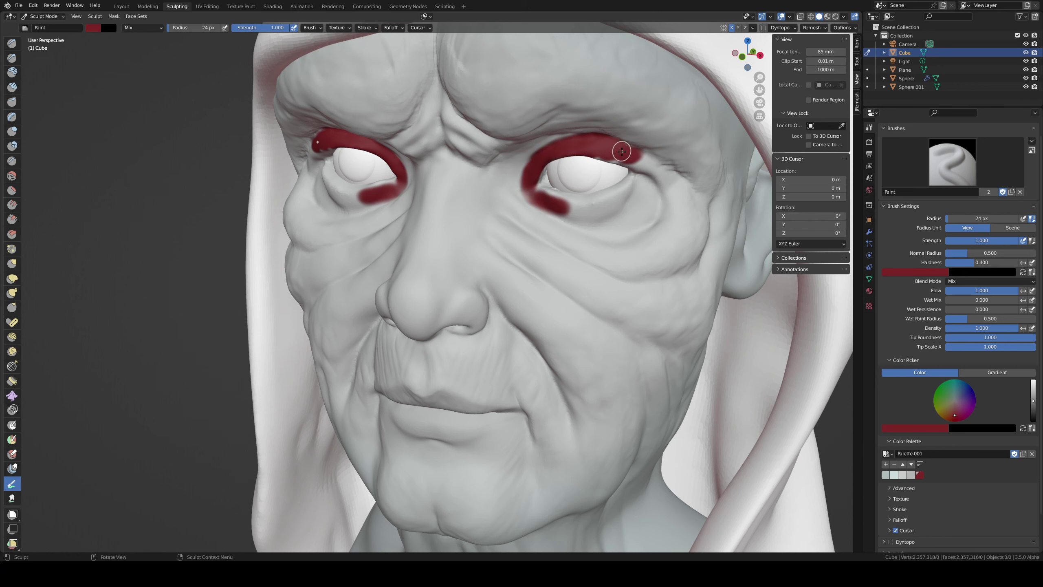
{"action": "mouse_move", "coordinate": [618, 155]}
{"action": "left_mouse_down"}
{"action": "mouse_move", "coordinate": [657, 191]}
{"action": "mouse_move", "coordinate": [550, 199]}
{"action": "mouse_move", "coordinate": [640, 196]}
{"action": "mouse_move", "coordinate": [569, 222]}
{"action": "left_mouse_up"}
- Fill red around the inner eye corners with a 42 px brush and view the face frontally
{"action": "key", "text": "f"}
{"action": "left_click", "coordinate": [662, 197]}
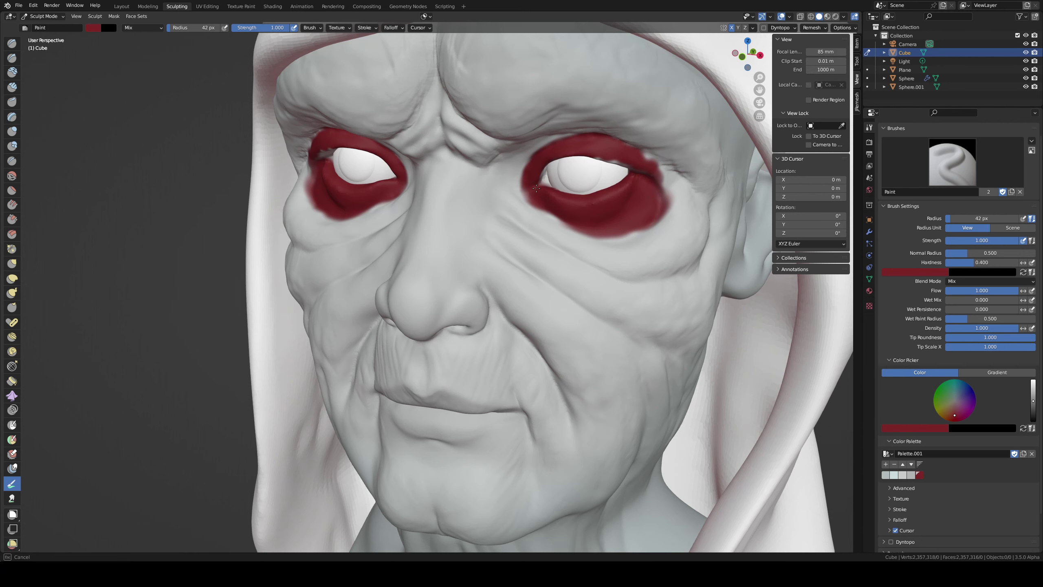
{"action": "mouse_move", "coordinate": [536, 188]}
{"action": "left_mouse_down"}
{"action": "mouse_move", "coordinate": [540, 202]}
{"action": "mouse_move", "coordinate": [531, 168]}
{"action": "mouse_move", "coordinate": [620, 159]}
{"action": "mouse_move", "coordinate": [643, 168]}
{"action": "mouse_move", "coordinate": [669, 199]}
{"action": "mouse_move", "coordinate": [659, 226]}
{"action": "mouse_move", "coordinate": [611, 242]}
{"action": "left_mouse_up"}
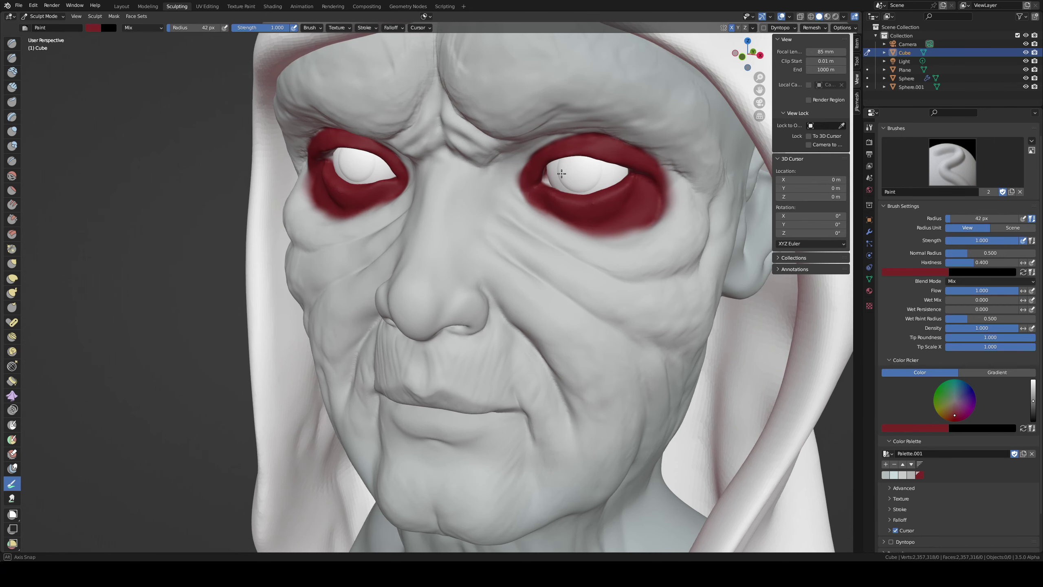
{"action": "middle_click_drag", "start_coordinate": [569, 231], "coordinate": [589, 168]}
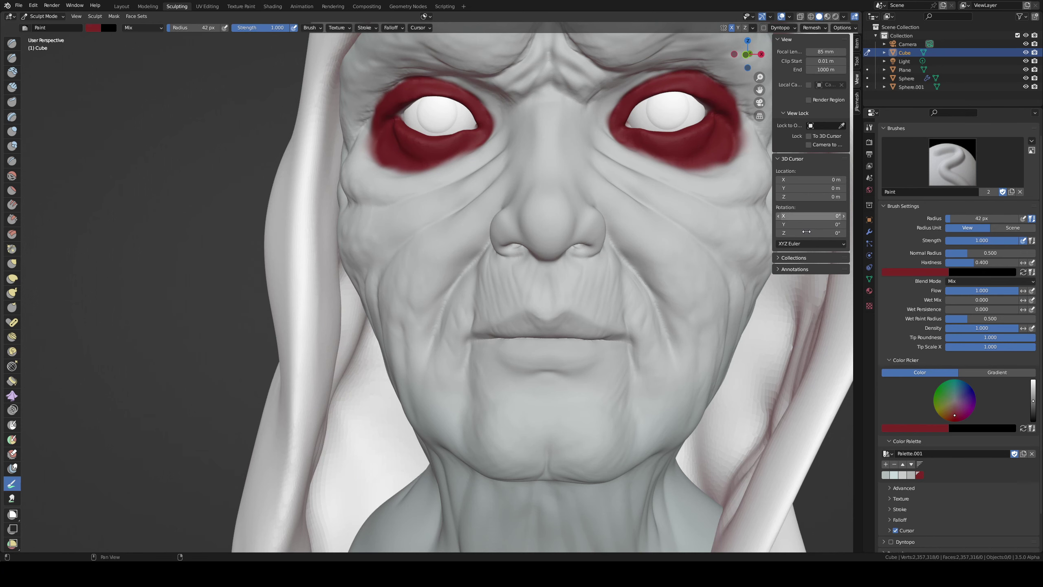
- Darken the red and paint under both eyes at 0.620 strength with a 40 px brush
{"action": "left_click", "coordinate": [1033, 407]}
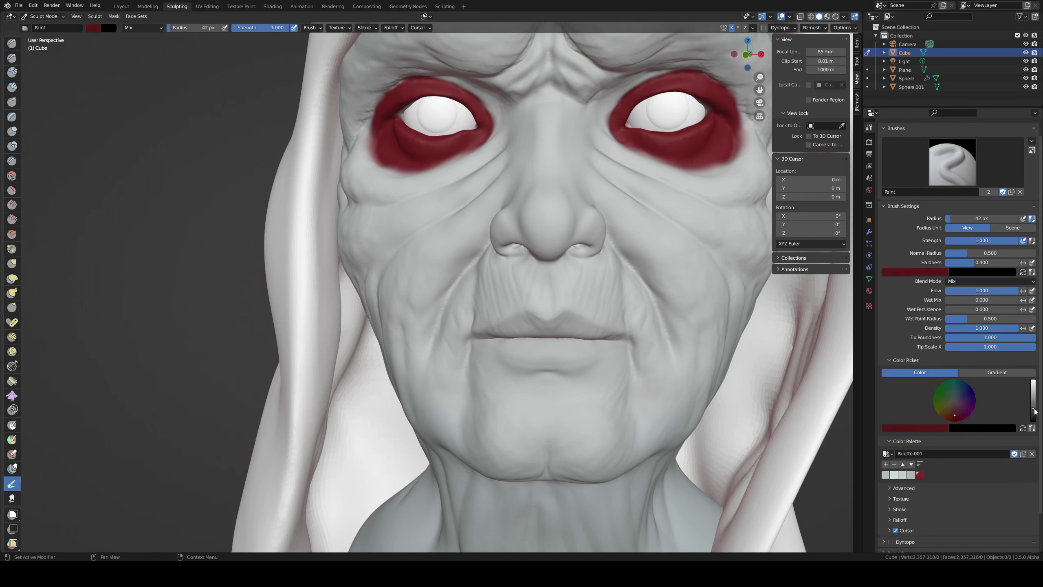
{"action": "middle_click_drag", "start_coordinate": [574, 267], "coordinate": [640, 334]}
{"action": "key", "text": "shift+f"}
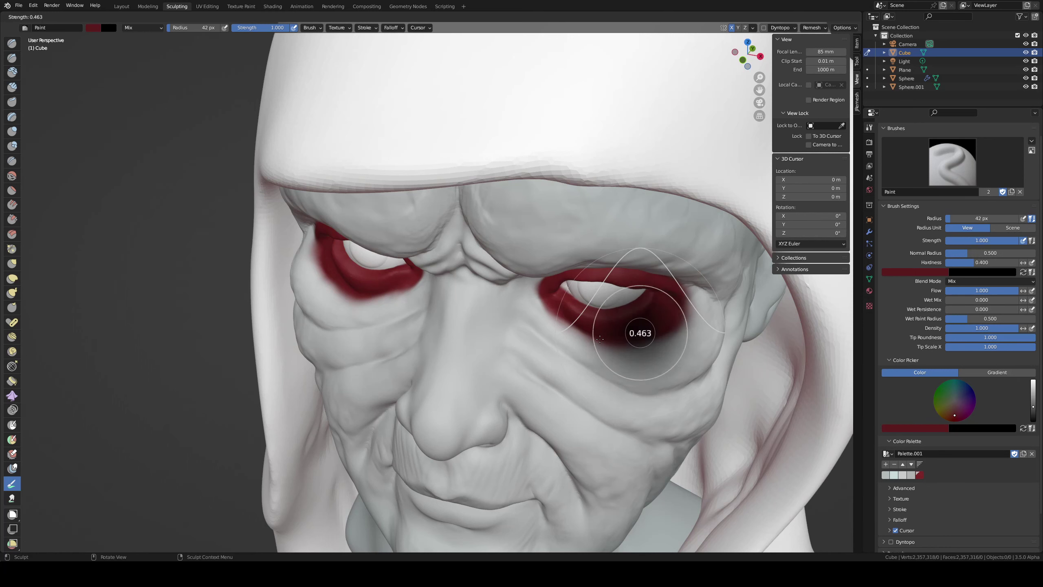
{"action": "left_click", "coordinate": [653, 331]}
{"action": "left_click_drag", "start_coordinate": [664, 326], "coordinate": [626, 340]}
{"action": "key", "text": "shift+f"}
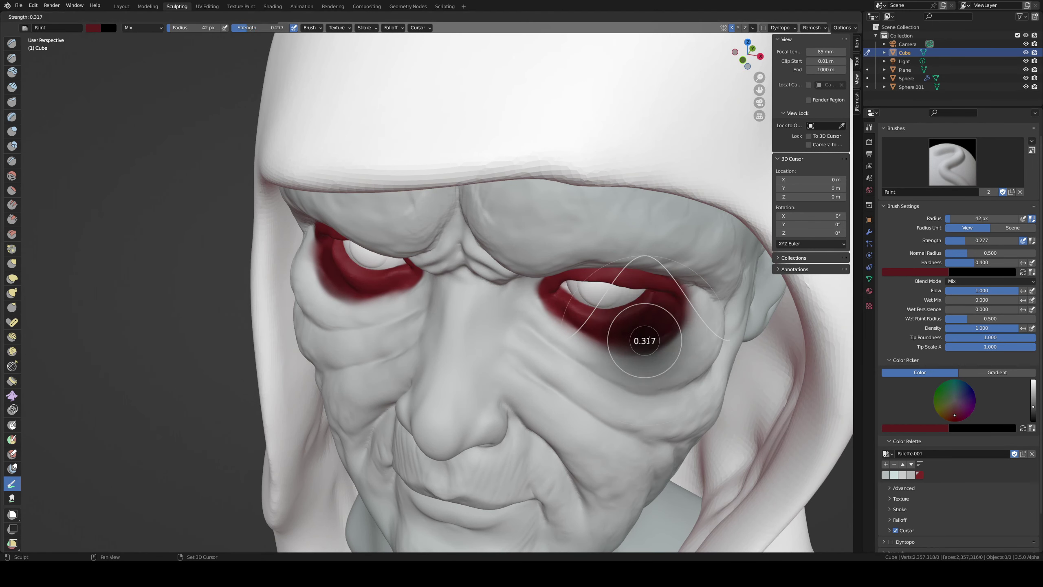
{"action": "left_click", "coordinate": [661, 339]}
{"action": "key", "text": "f"}
{"action": "left_click", "coordinate": [670, 340]}
{"action": "mouse_move", "coordinate": [665, 341]}
{"action": "left_mouse_down"}
{"action": "mouse_move", "coordinate": [642, 335]}
{"action": "mouse_move", "coordinate": [653, 299]}
{"action": "left_mouse_up"}
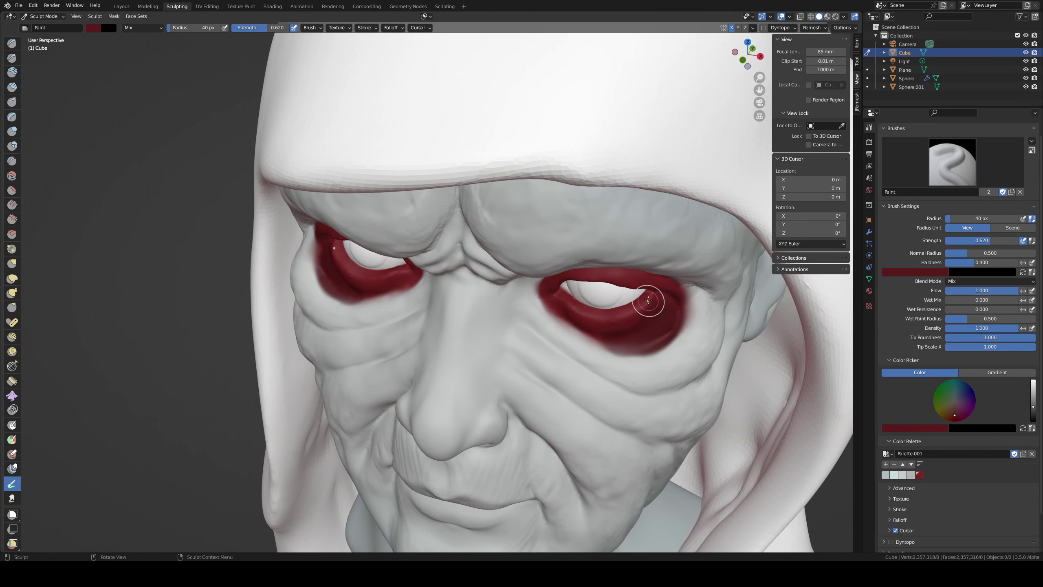
- Paint darker red around the right eye with a 20 px brush, then enlarge it to 62 px
{"action": "middle_click_drag", "start_coordinate": [652, 299], "coordinate": [671, 273]}
{"action": "key", "text": "f"}
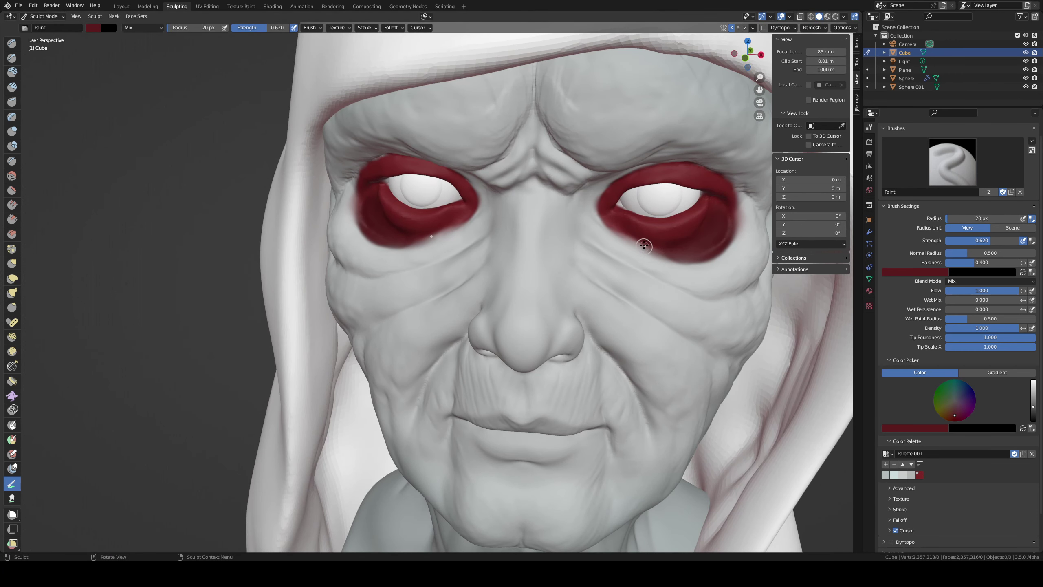
{"action": "left_click", "coordinate": [674, 254]}
{"action": "left_click_drag", "start_coordinate": [674, 254], "coordinate": [703, 255]}
{"action": "key", "text": "f"}
{"action": "left_click", "coordinate": [675, 256]}
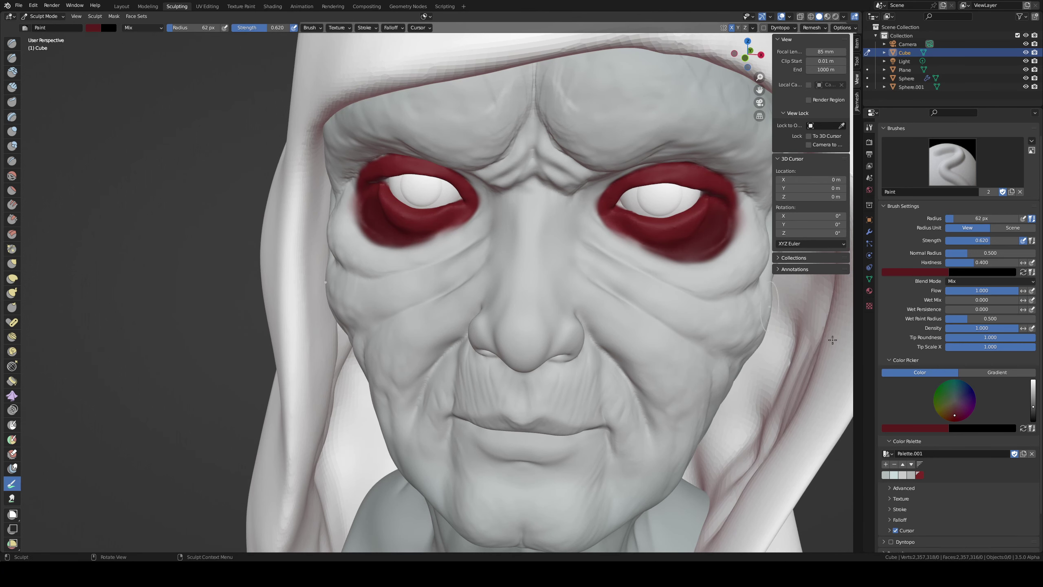
- Sample a darker red, paint the right lower lid an even deep red at 42 px, and save
{"action": "left_click", "coordinate": [736, 213]}
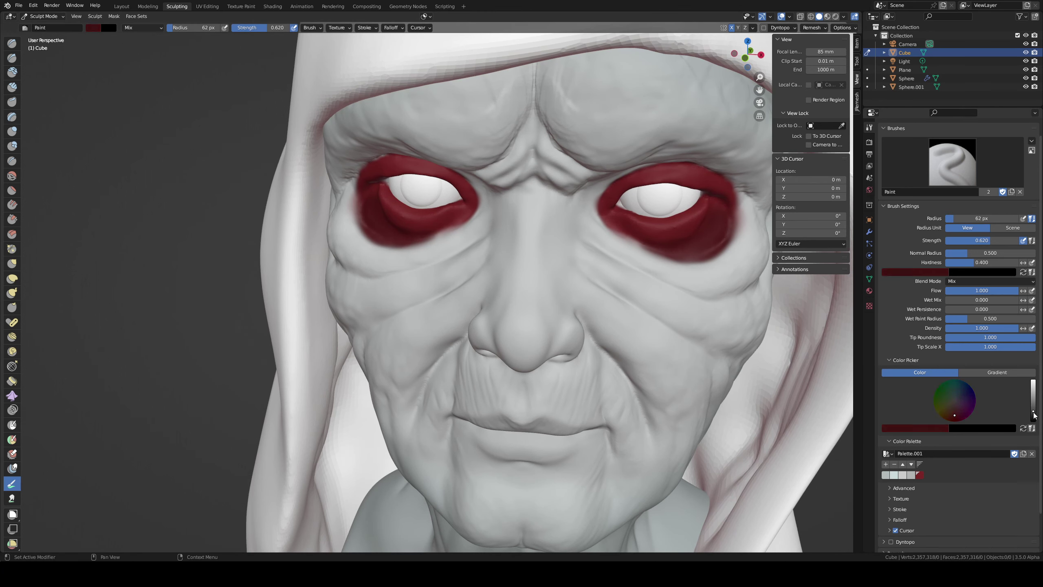
{"action": "key", "text": "f"}
{"action": "left_click", "coordinate": [717, 226]}
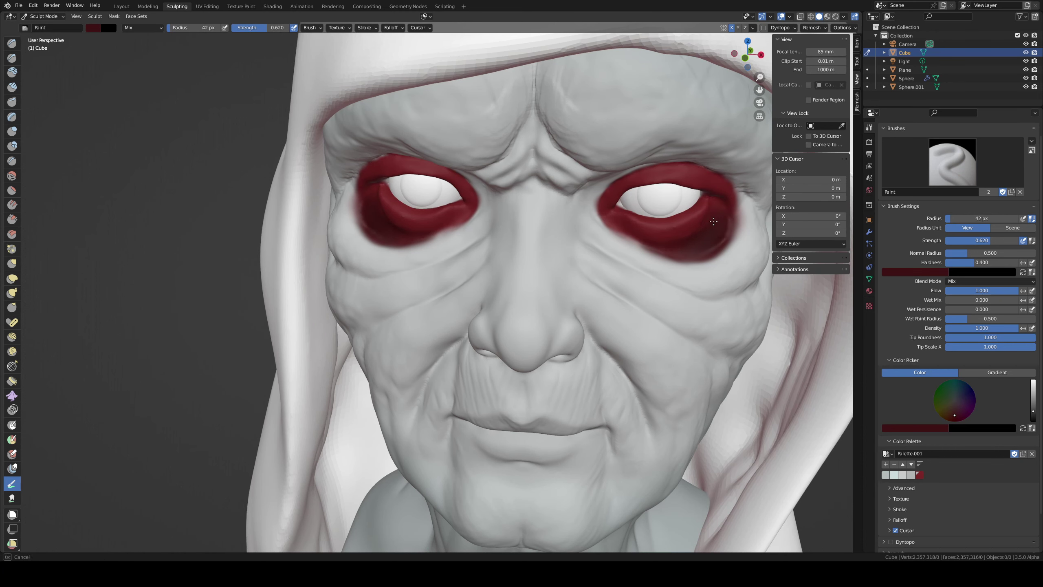
{"action": "left_click_drag", "start_coordinate": [715, 257], "coordinate": [690, 220]}
{"action": "key", "text": "ctrl+s"}
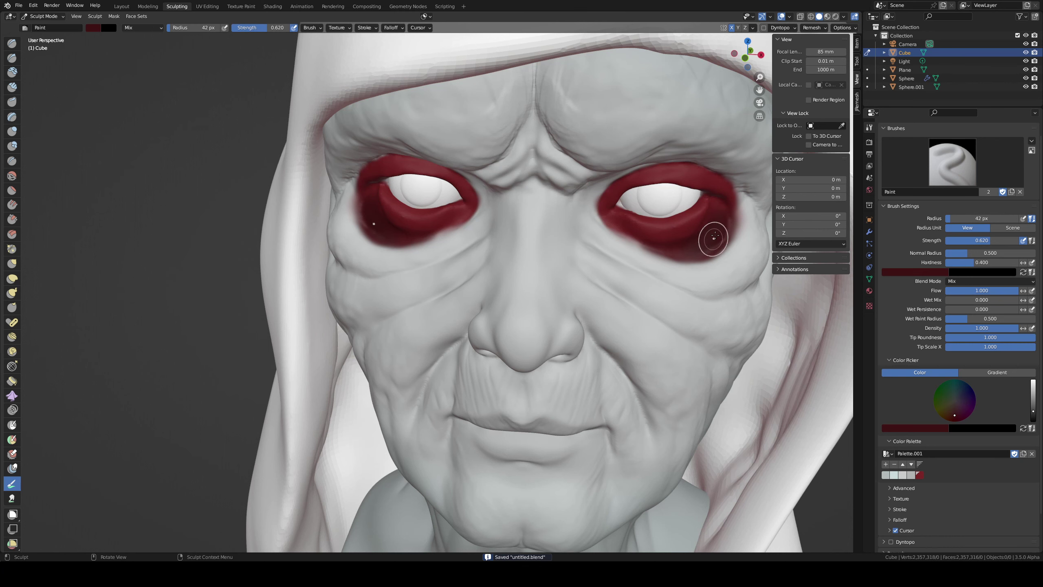
{"action": "key", "text": "x"}
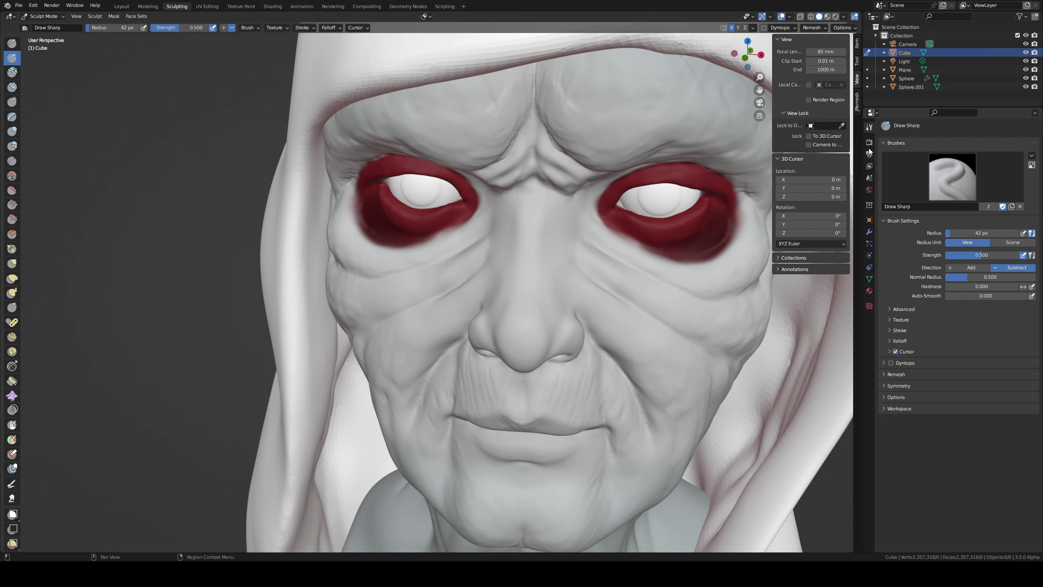
- Switch back to the Paint brush with light grey at strength 1.0
{"action": "key", "text": "p"}
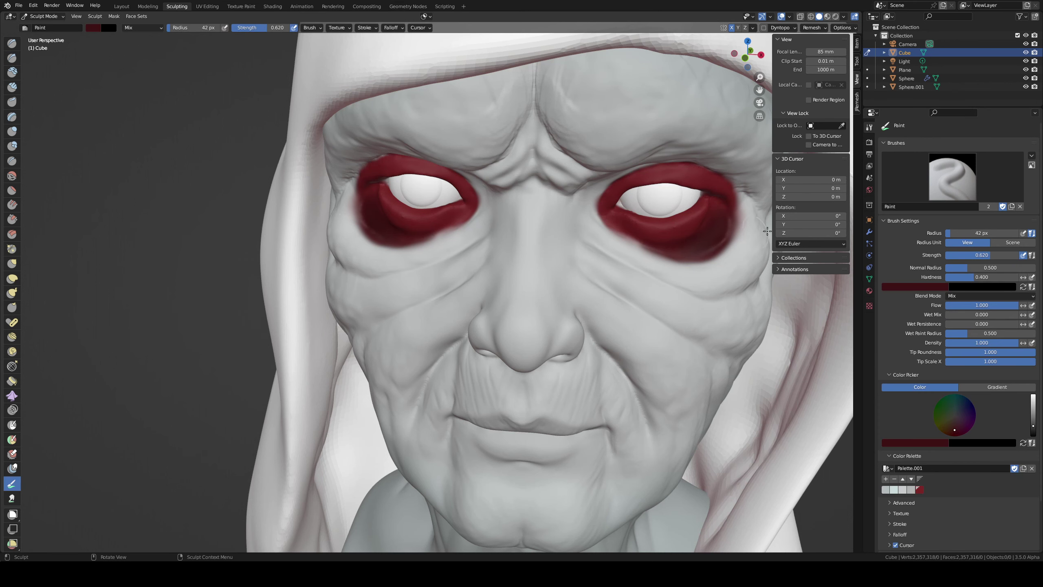
{"action": "left_click", "coordinate": [910, 488]}
{"action": "key", "text": "f"}
{"action": "key", "text": "shift+f"}
{"action": "left_click", "coordinate": [730, 267]}
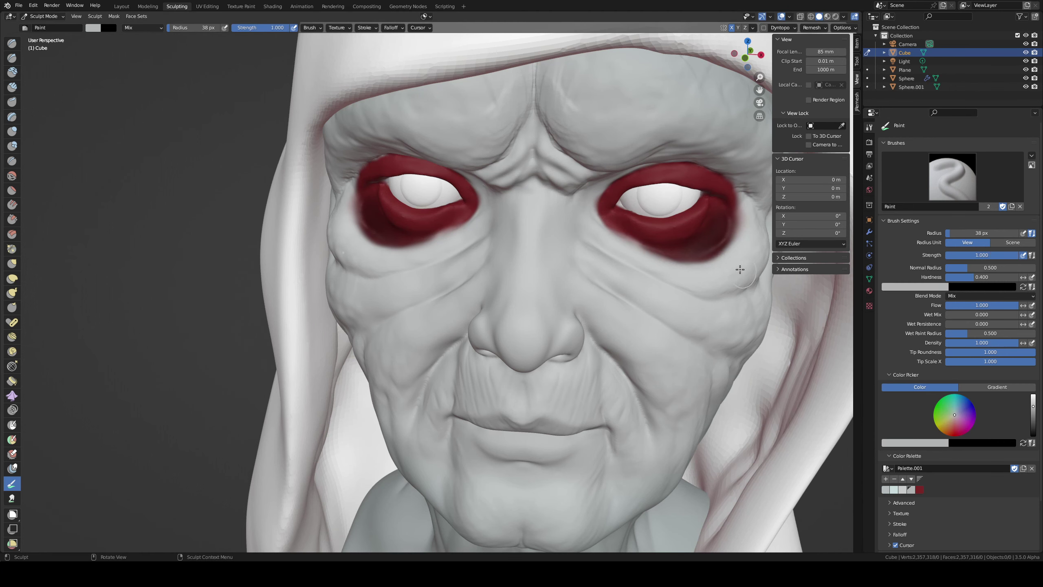
{"action": "mouse_move", "coordinate": [730, 267]}
{"action": "middle_mouse_down"}
{"action": "mouse_move", "coordinate": [706, 262]}
{"action": "mouse_move", "coordinate": [734, 324]}
{"action": "middle_mouse_up"}
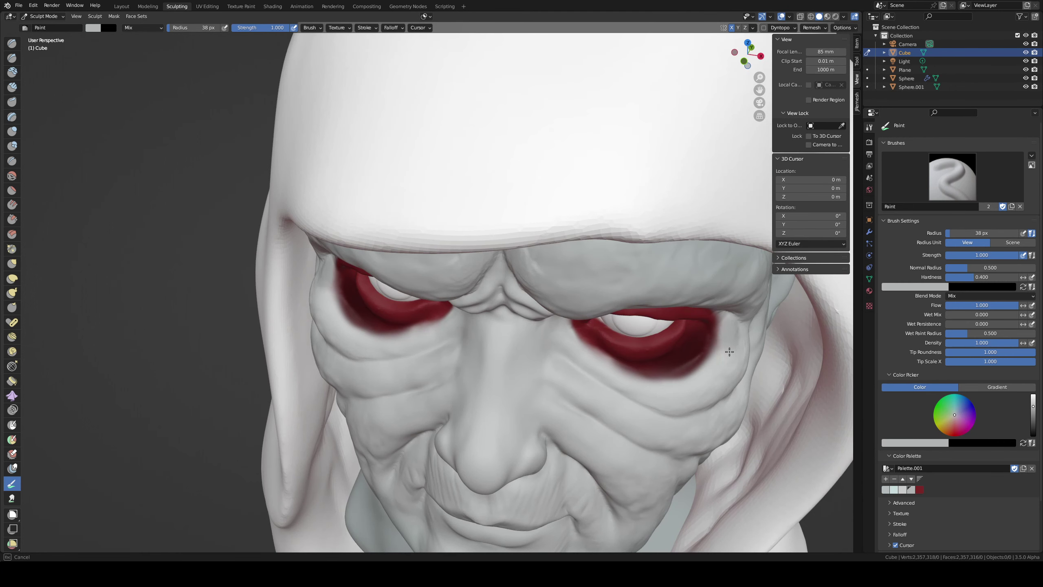
- Paint lighter grey over the outer eye corners and lower rims with a 28 px brush
{"action": "left_click", "coordinate": [902, 489]}
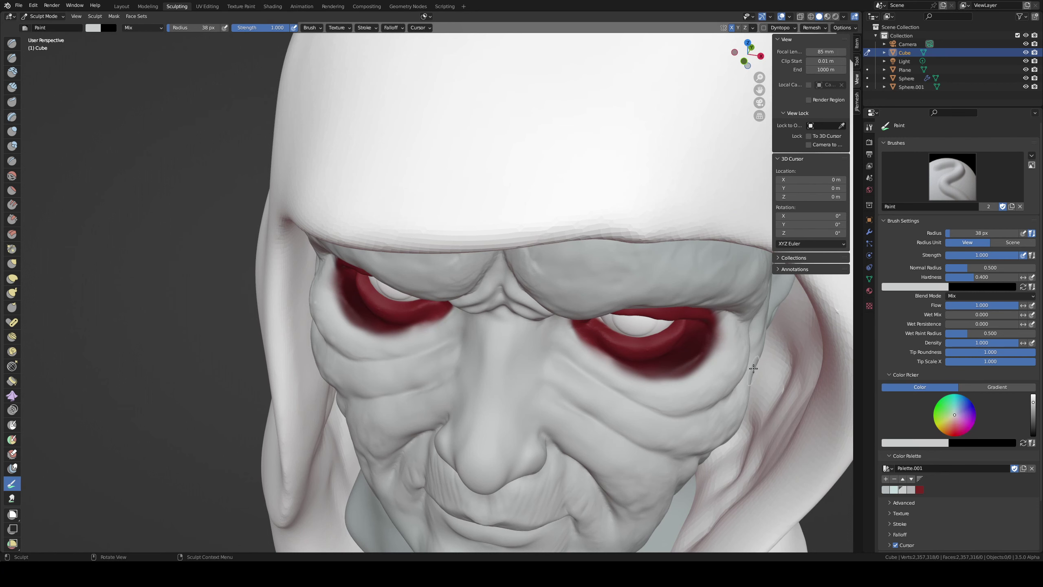
{"action": "mouse_move", "coordinate": [717, 357]}
{"action": "left_mouse_down"}
{"action": "mouse_move", "coordinate": [729, 350]}
{"action": "mouse_move", "coordinate": [652, 385]}
{"action": "mouse_move", "coordinate": [609, 368]}
{"action": "mouse_move", "coordinate": [702, 364]}
{"action": "mouse_move", "coordinate": [723, 325]}
{"action": "left_mouse_up"}
{"action": "key", "text": "ctrl+z"}
{"action": "key", "text": "f"}
{"action": "left_click", "coordinate": [612, 369]}
{"action": "key", "text": "ctrl+z"}
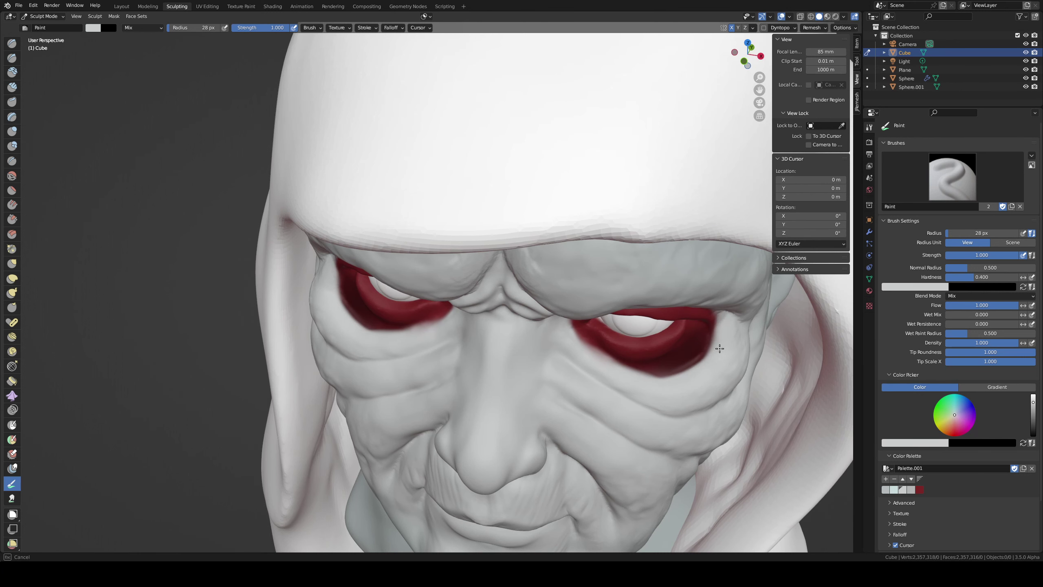
{"action": "mouse_move", "coordinate": [658, 385]}
{"action": "middle_mouse_down"}
{"action": "mouse_move", "coordinate": [663, 228]}
{"action": "mouse_move", "coordinate": [571, 309]}
{"action": "mouse_move", "coordinate": [647, 291]}
{"action": "middle_mouse_up"}
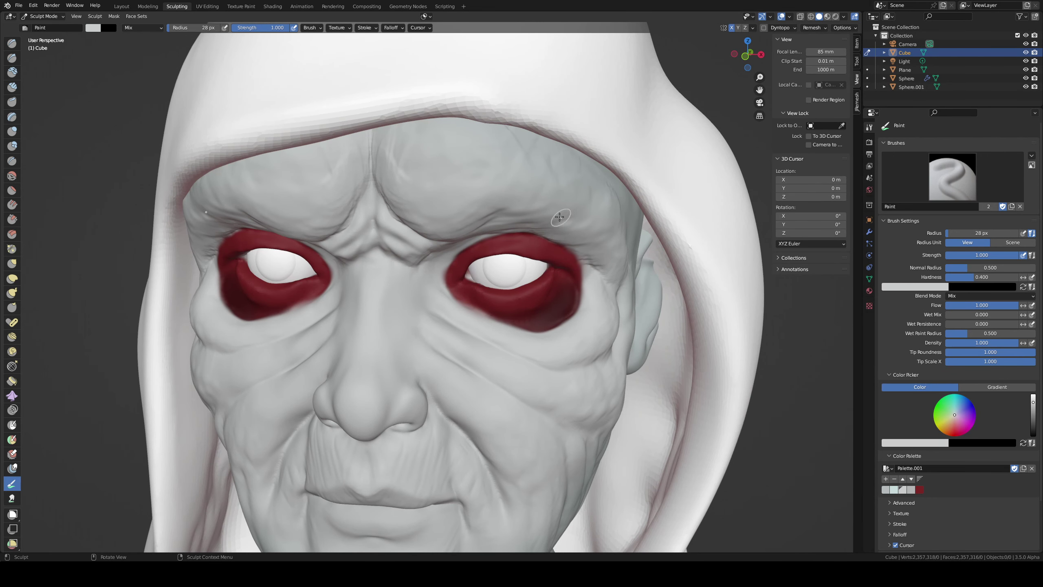
- Set the paint colour to a brighter red with a 34 px brush at 0.422 strength
{"action": "middle_click_drag", "start_coordinate": [560, 206], "coordinate": [558, 193]}
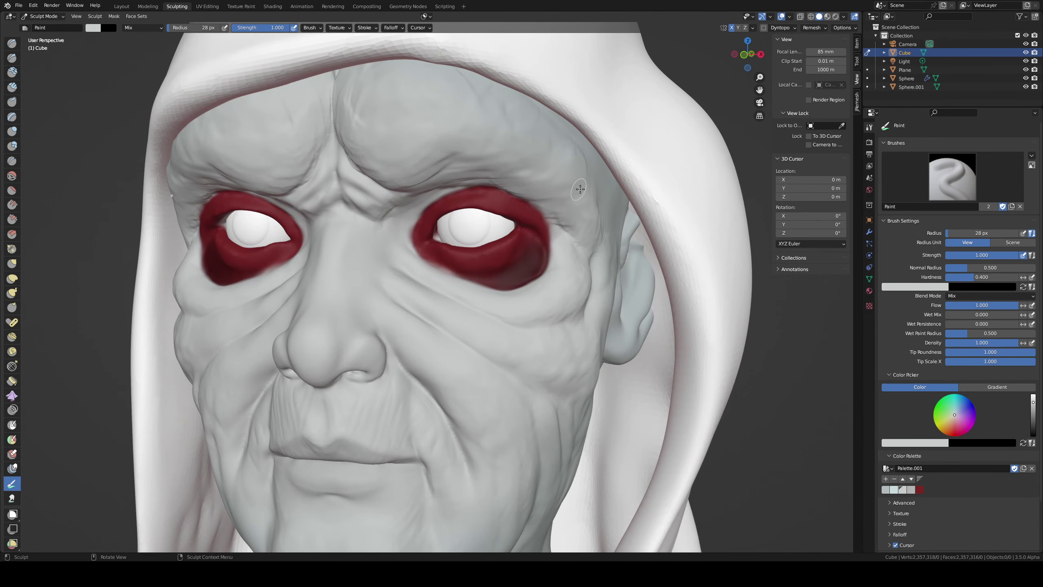
{"action": "left_click", "coordinate": [920, 489]}
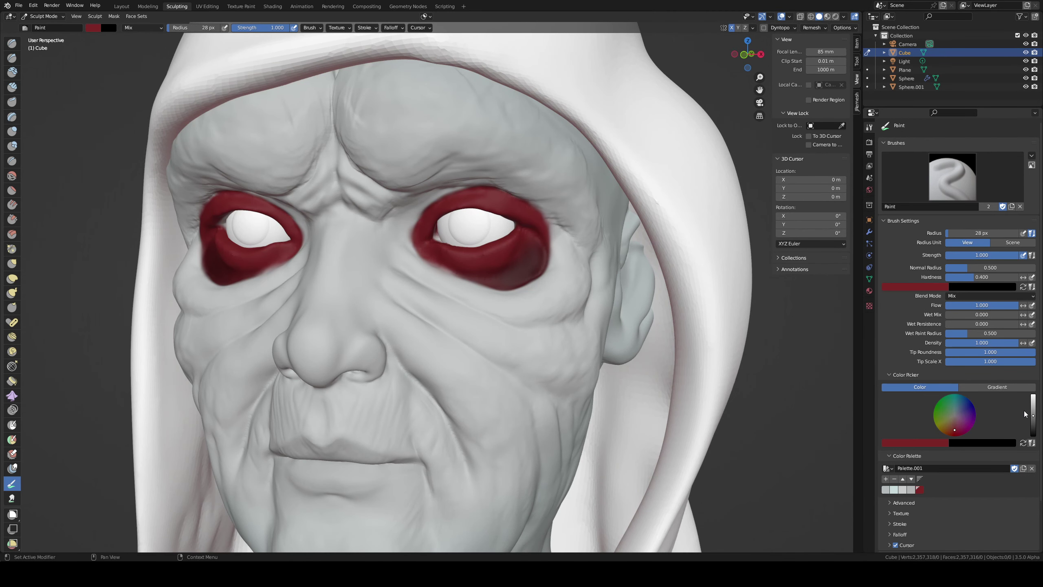
{"action": "left_click_drag", "start_coordinate": [1024, 414], "coordinate": [1026, 406]}
{"action": "key", "text": "f"}
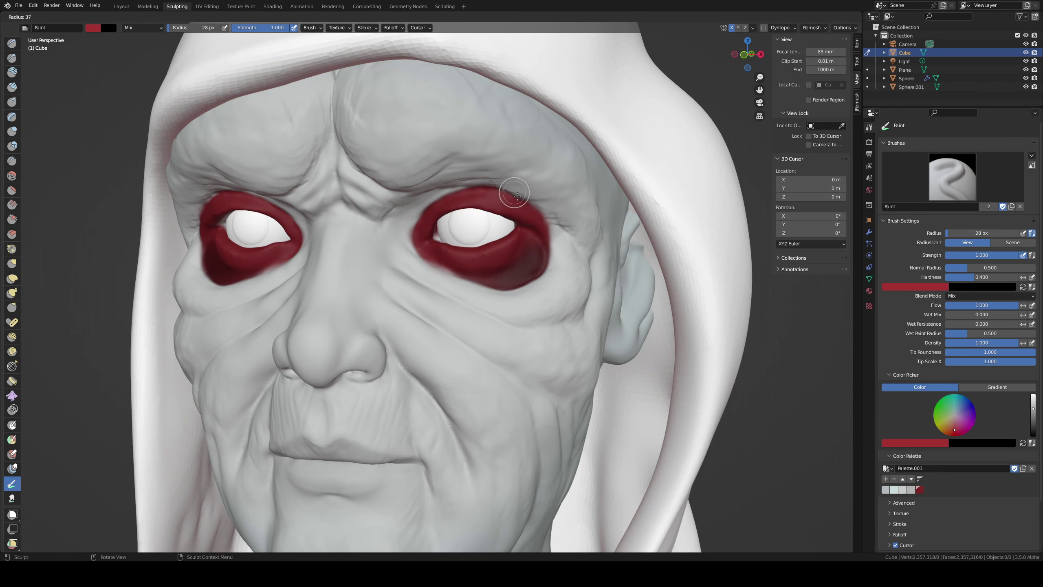
{"action": "left_click", "coordinate": [517, 196]}
{"action": "key", "text": "shift+f"}
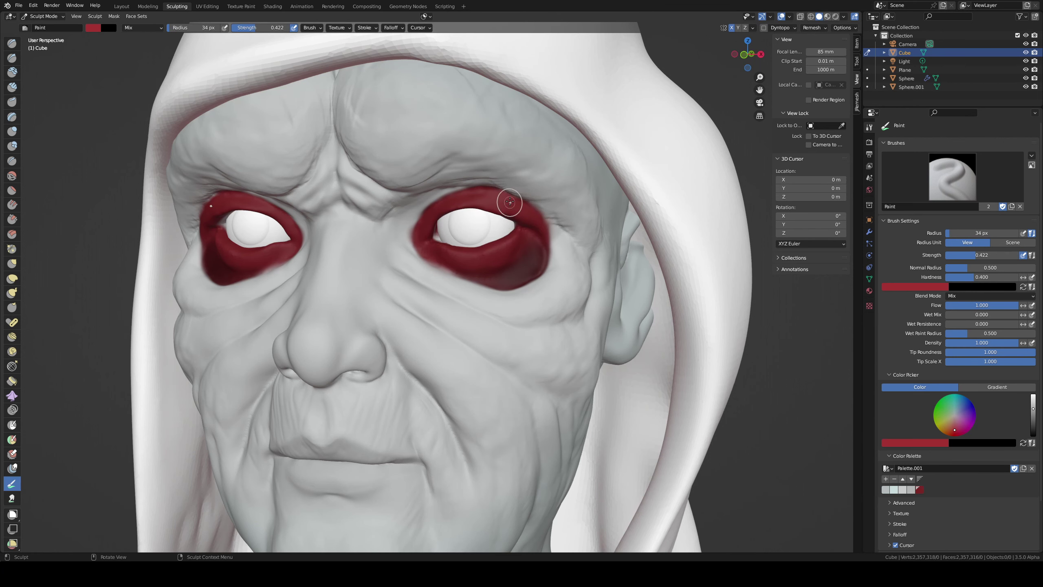
- Paint red over the outer eye corners and upper eyelids at 67 px and 0.870 strength
{"action": "key", "text": "f"}
{"action": "left_click", "coordinate": [538, 214]}
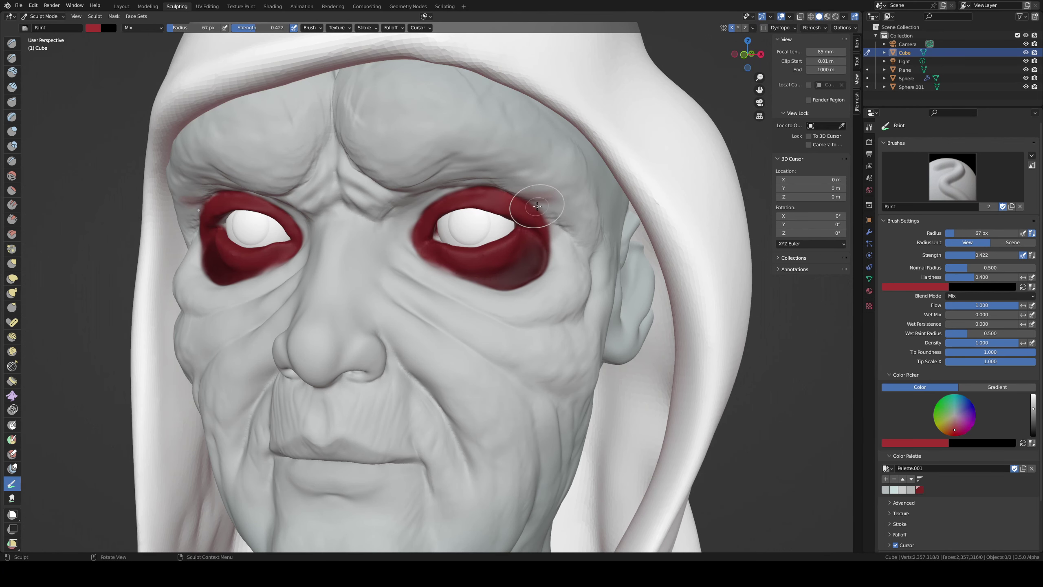
{"action": "key", "text": "shift+f"}
{"action": "left_click", "coordinate": [514, 205]}
{"action": "key", "text": "f"}
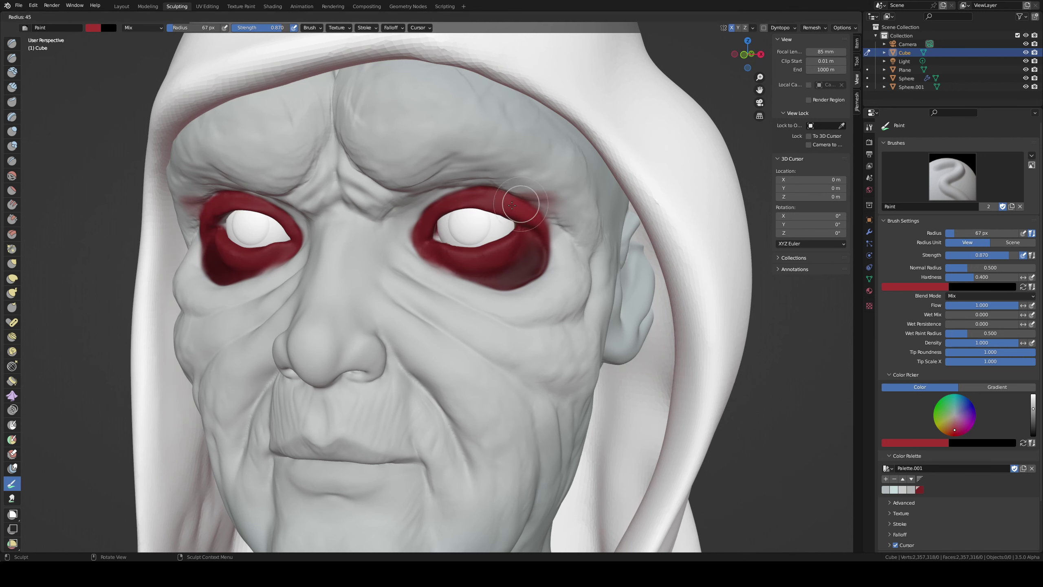
{"action": "left_click_drag", "start_coordinate": [517, 201], "coordinate": [543, 219]}
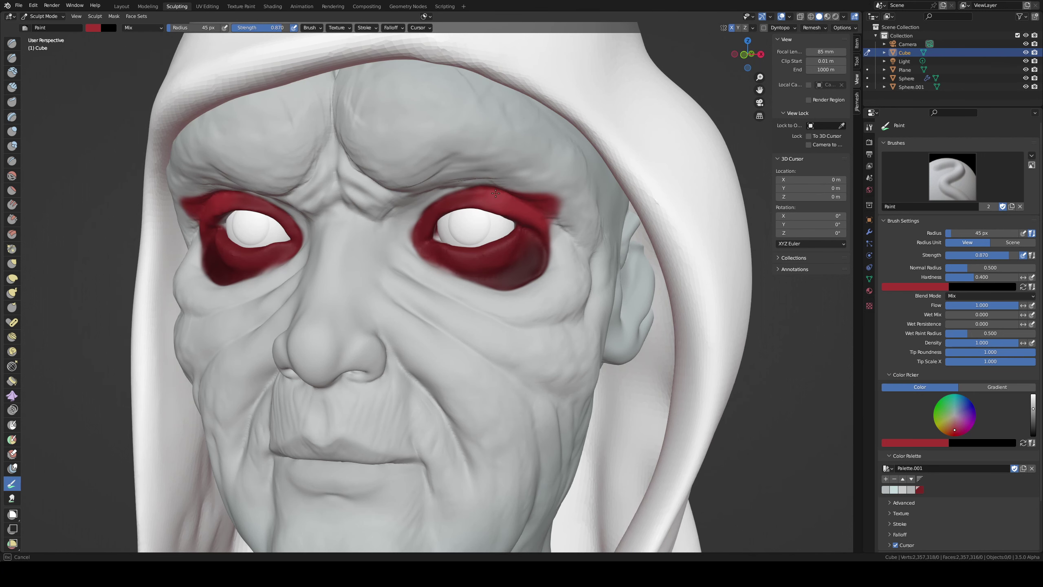
{"action": "left_click_drag", "start_coordinate": [495, 194], "coordinate": [421, 209]}
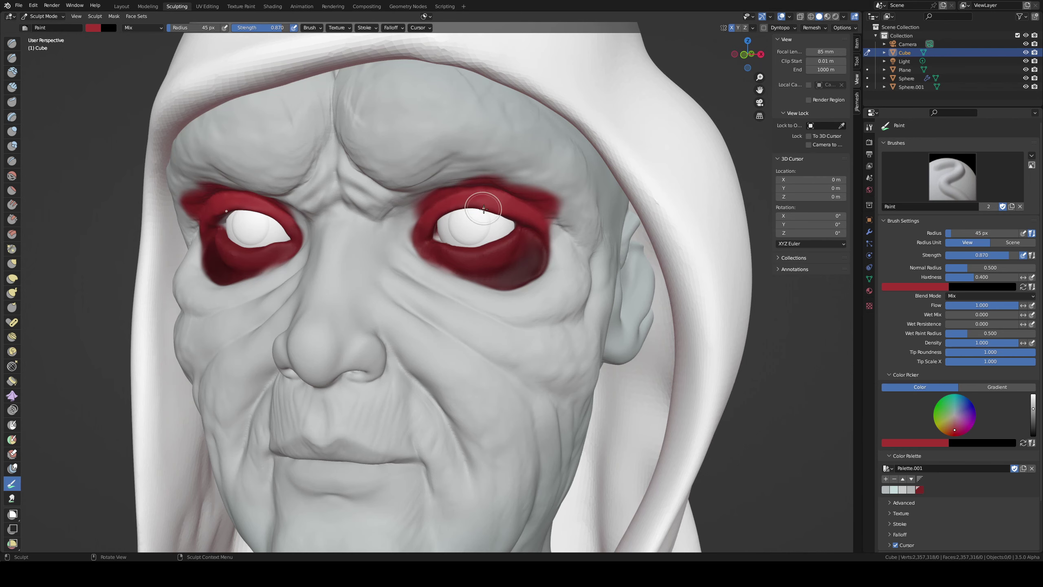
- Spread red into both inner eye corners, reframe the head frontally, and save
{"action": "middle_click_drag", "start_coordinate": [483, 208], "coordinate": [468, 202]}
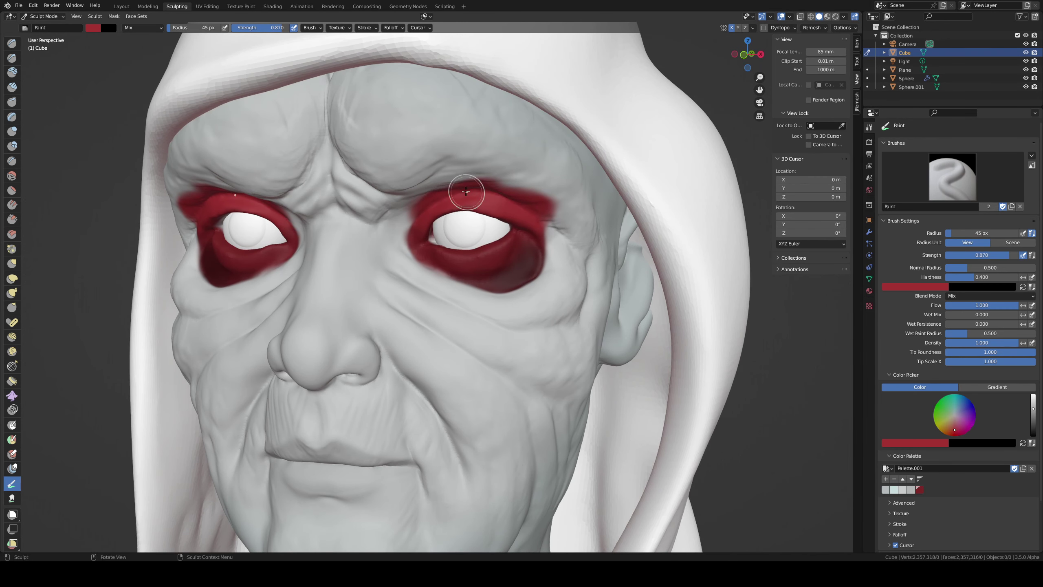
{"action": "left_click_drag", "start_coordinate": [466, 191], "coordinate": [459, 193]}
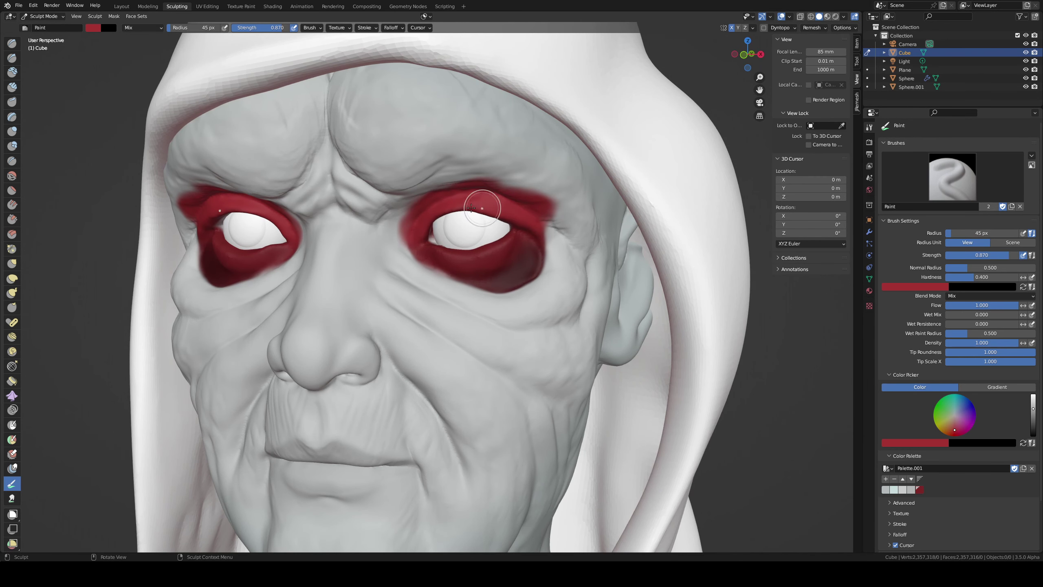
{"action": "left_click_drag", "start_coordinate": [414, 235], "coordinate": [411, 238]}
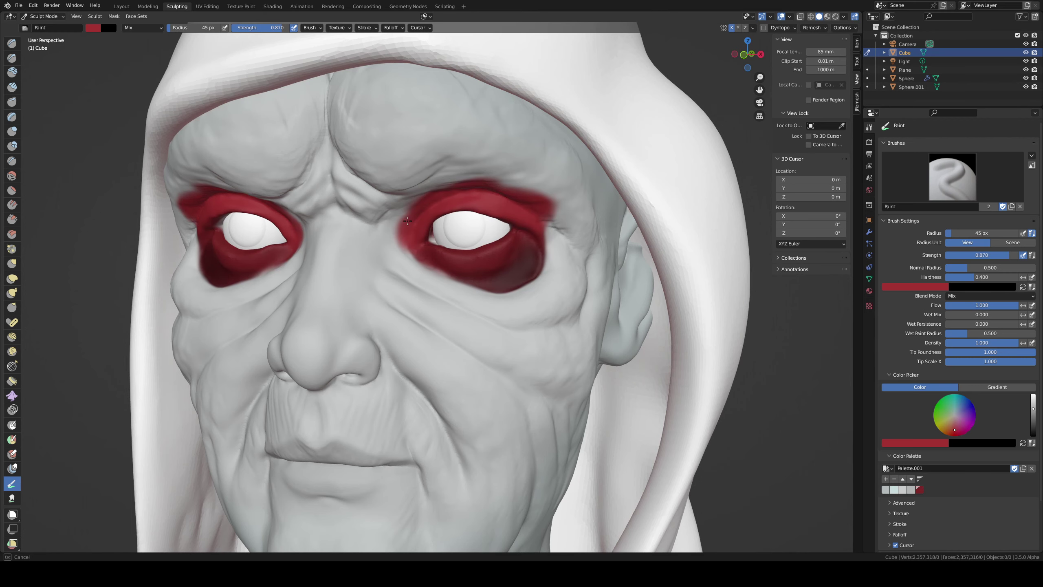
{"action": "scroll", "coordinate": [435, 202], "scroll_direction": "down", "scroll_amount": 5}
{"action": "mouse_move", "coordinate": [435, 201]}
{"action": "middle_mouse_down"}
{"action": "mouse_move", "coordinate": [534, 206]}
{"action": "mouse_move", "coordinate": [542, 218]}
{"action": "middle_mouse_up"}
{"action": "scroll", "coordinate": [562, 205], "scroll_direction": "up", "scroll_amount": 5}
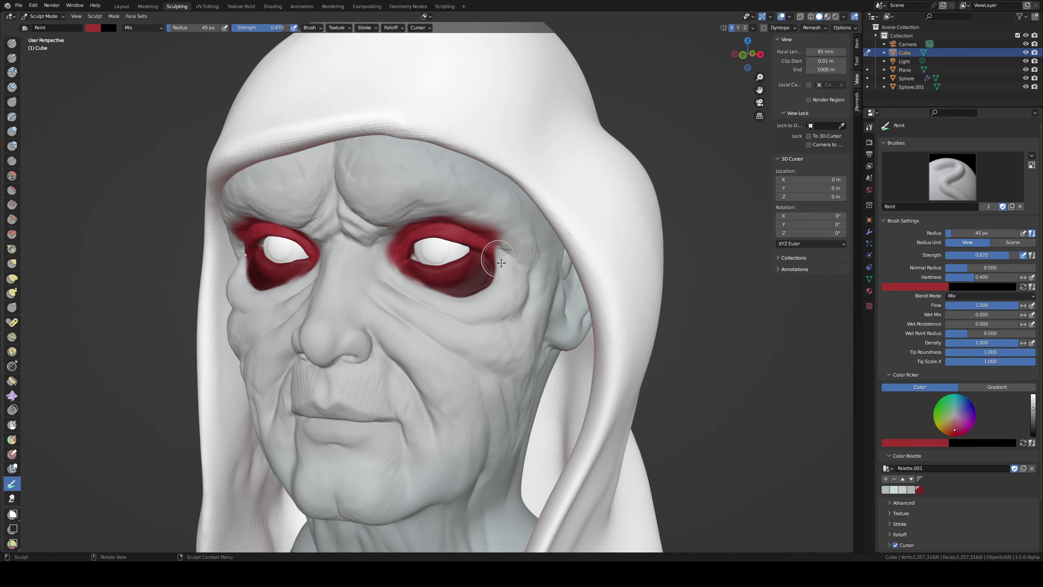
{"action": "middle_click_drag", "start_coordinate": [388, 265], "coordinate": [526, 318]}
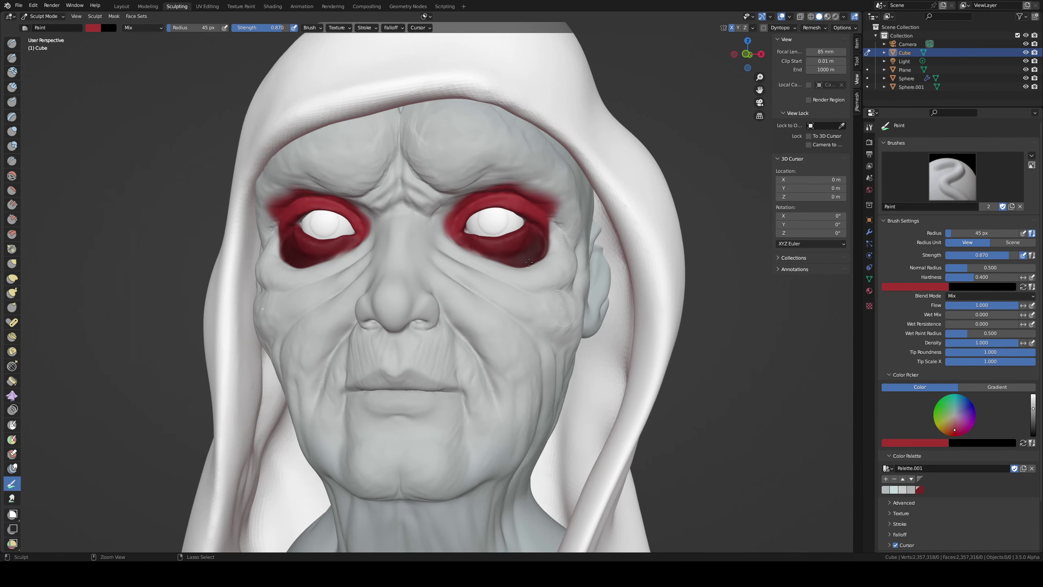
{"action": "key", "text": "ctrl+s"}
- Darken the red and paint under the lower eyelids at 0.643 strength and 47 px, then save
{"action": "scroll", "coordinate": [554, 247], "scroll_direction": "up", "scroll_amount": 3}
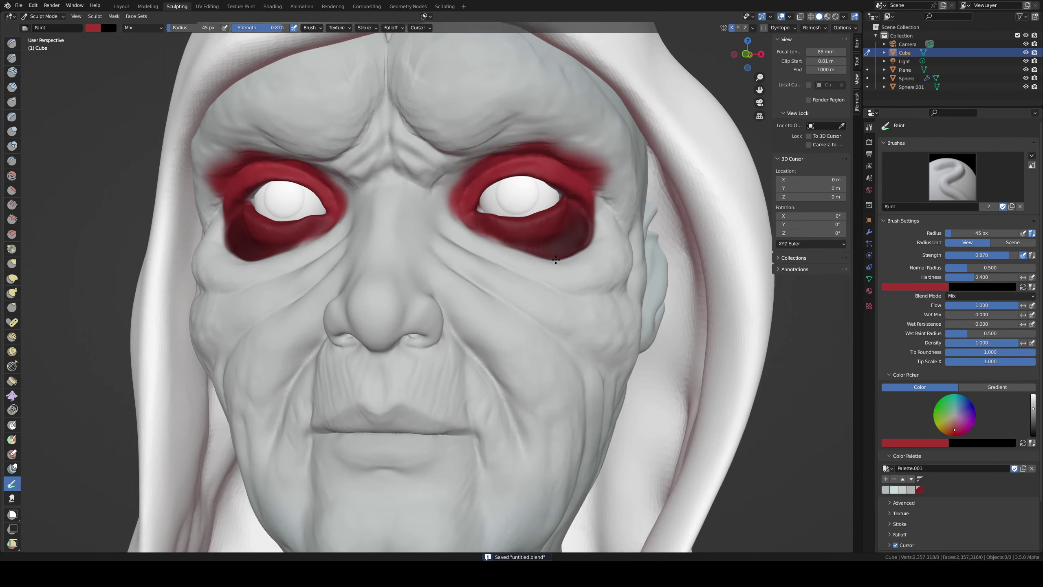
{"action": "left_click_drag", "start_coordinate": [1033, 407], "coordinate": [1033, 414]}
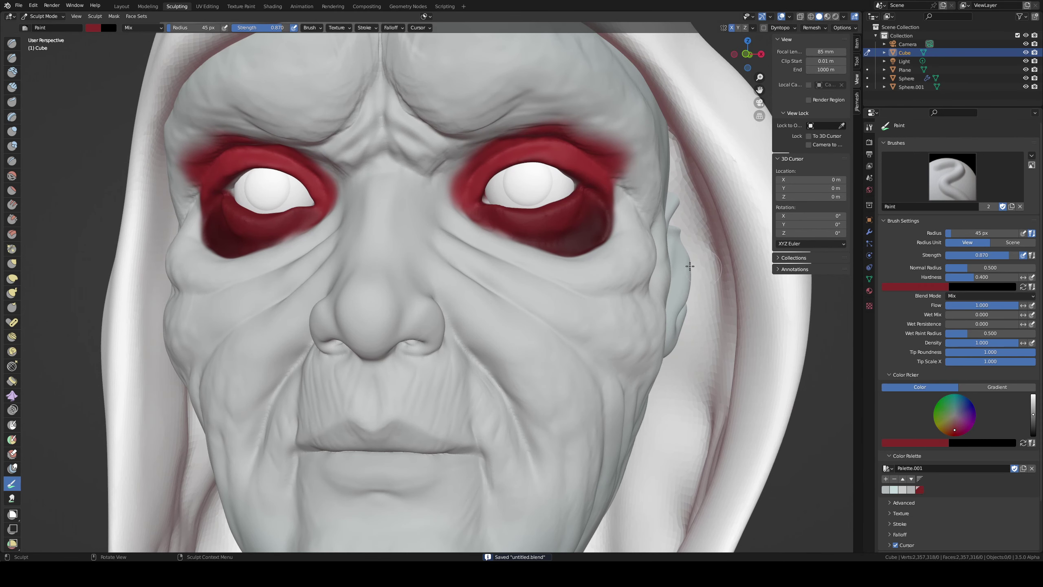
{"action": "left_click_drag", "start_coordinate": [566, 227], "coordinate": [560, 233]}
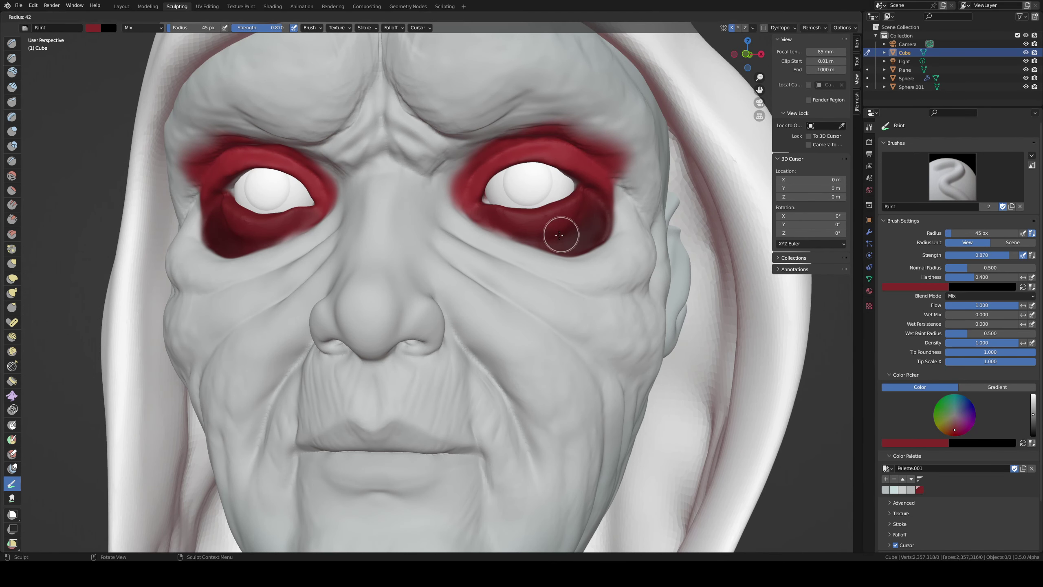
{"action": "key", "text": "f"}
{"action": "left_click", "coordinate": [533, 233]}
{"action": "key", "text": "shift+f"}
{"action": "left_click", "coordinate": [540, 233]}
{"action": "key", "text": "f"}
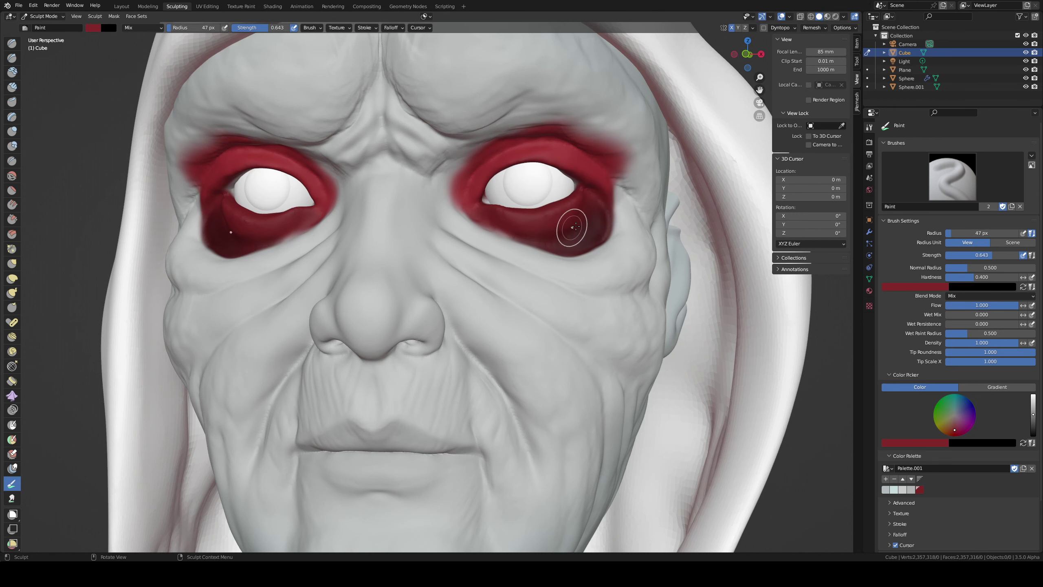
{"action": "left_click_drag", "start_coordinate": [588, 219], "coordinate": [575, 215]}
{"action": "key", "text": "ctrl+s"}
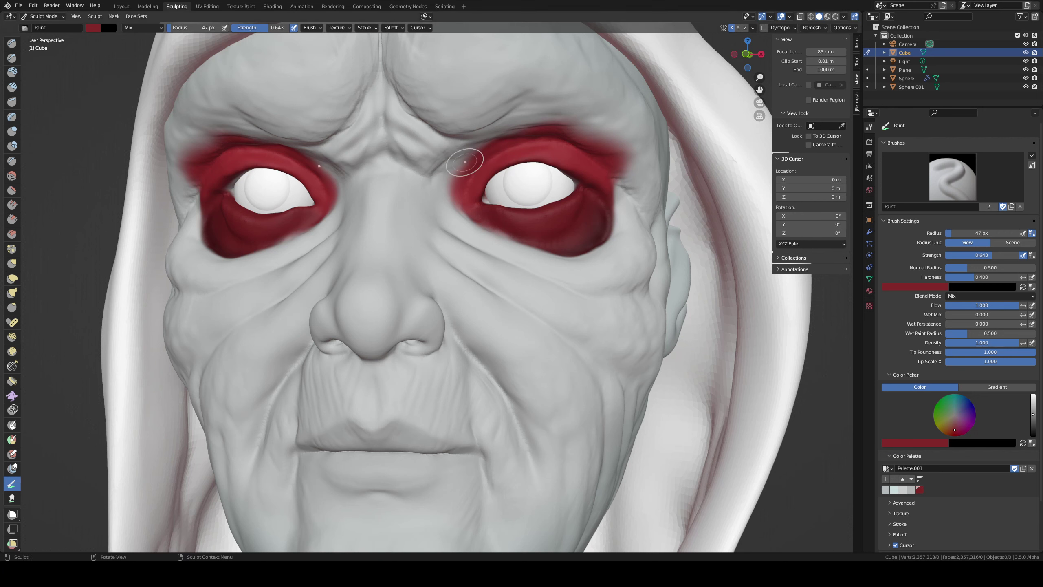
- Paint red around and above both outer eye corners with a 68 px brush, then save
{"action": "left_click", "coordinate": [624, 222]}
{"action": "mouse_move", "coordinate": [607, 225]}
{"action": "left_mouse_down"}
{"action": "mouse_move", "coordinate": [599, 233]}
{"action": "mouse_move", "coordinate": [581, 226]}
{"action": "mouse_move", "coordinate": [605, 167]}
{"action": "left_mouse_up"}
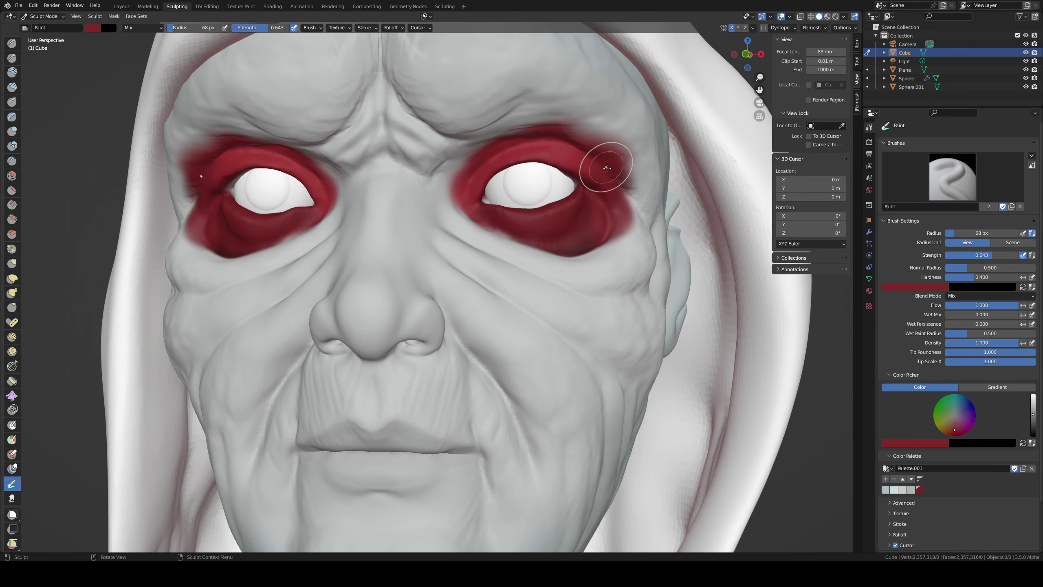
{"action": "middle_click_drag", "start_coordinate": [600, 167], "coordinate": [501, 257]}
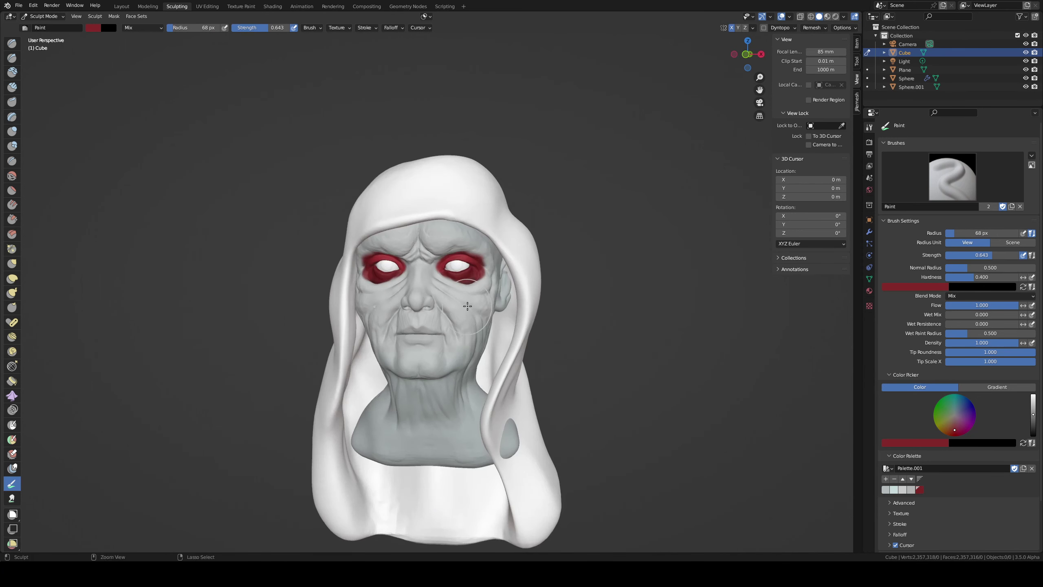
{"action": "scroll", "coordinate": [501, 258], "scroll_direction": "up", "scroll_amount": 3}
{"action": "scroll", "coordinate": [502, 257], "scroll_direction": "up", "scroll_amount": 3}
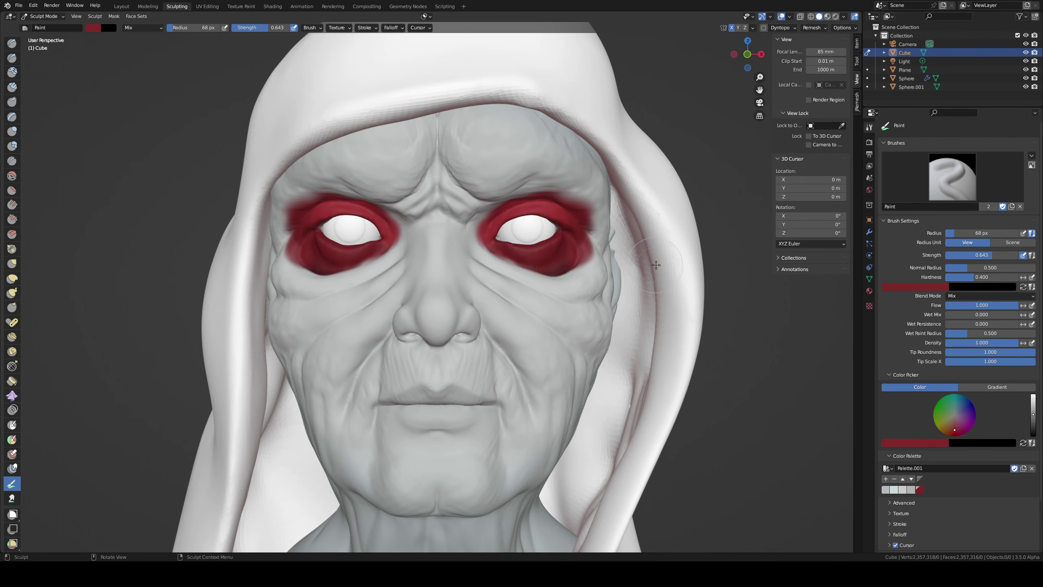
{"action": "key", "text": "ctrl+s"}
- Build up darker red below and across the right eye's outer corner and save again
{"action": "left_click_drag", "start_coordinate": [551, 222], "coordinate": [563, 252]}
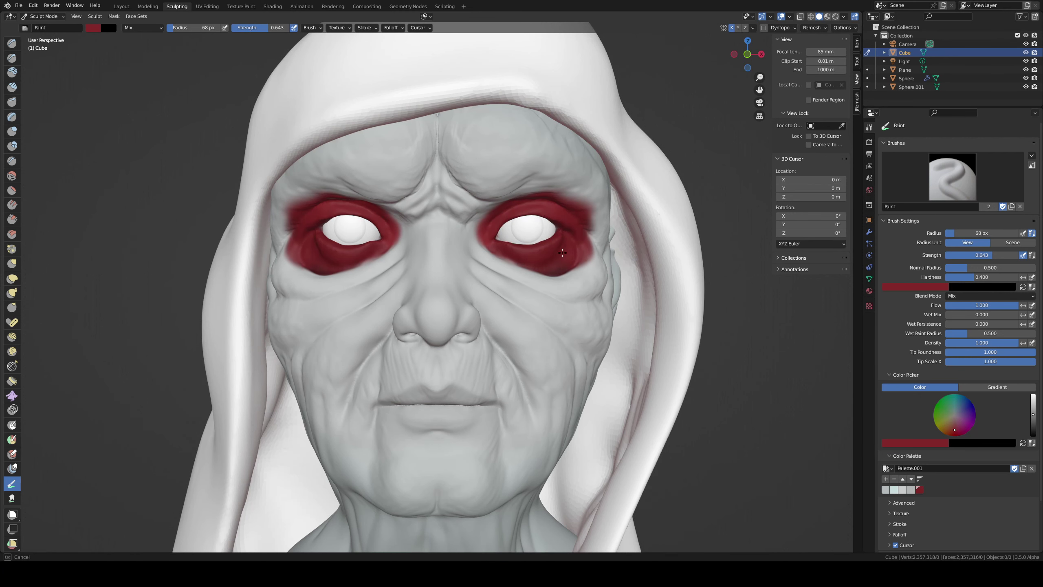
{"action": "mouse_move", "coordinate": [500, 234]}
{"action": "left_mouse_down"}
{"action": "mouse_move", "coordinate": [549, 240]}
{"action": "mouse_move", "coordinate": [560, 231]}
{"action": "mouse_move", "coordinate": [555, 206]}
{"action": "left_mouse_up"}
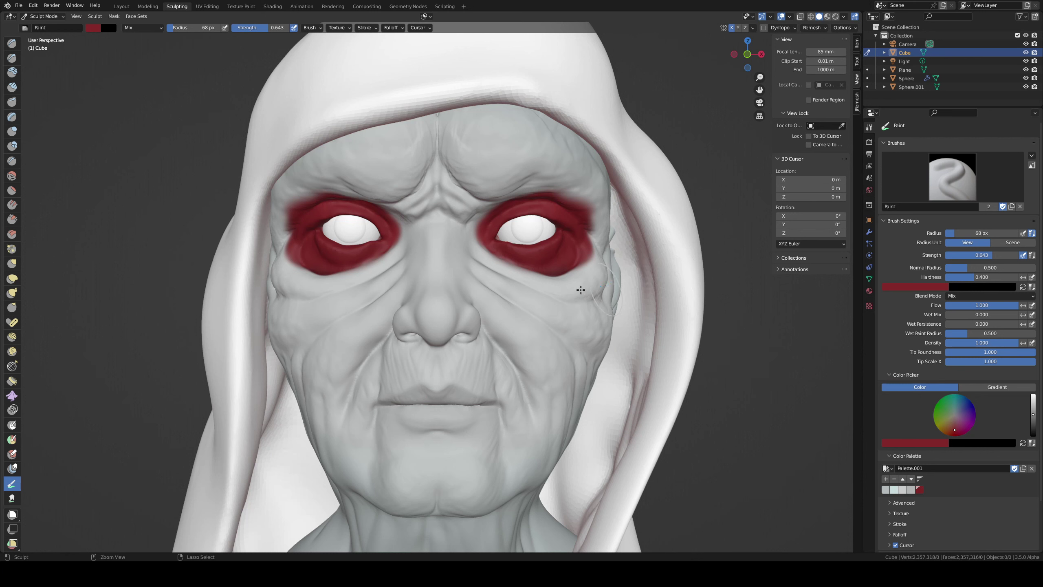
{"action": "key", "text": "ctrl+s"}
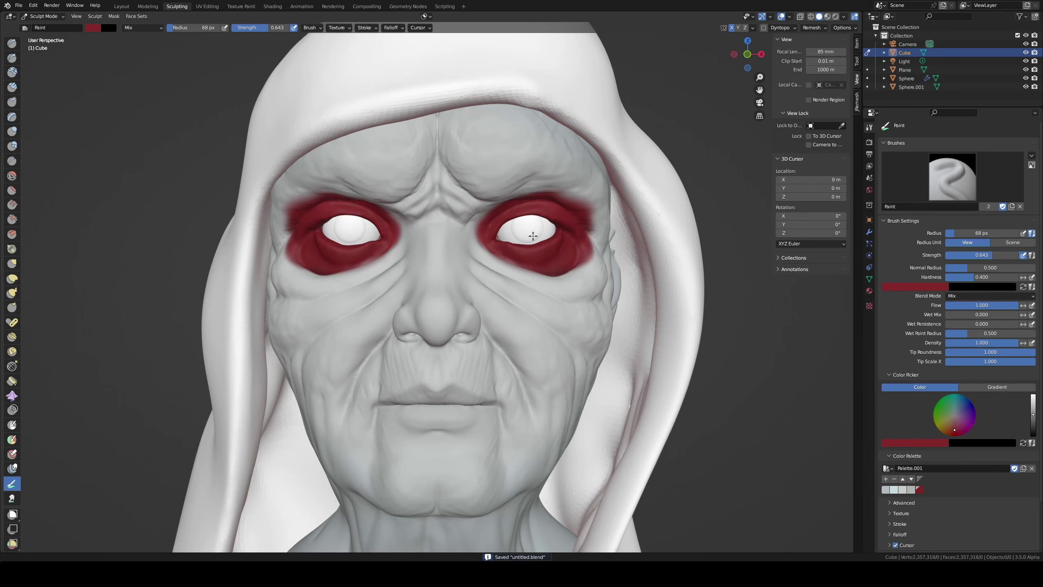
{"action": "scroll", "coordinate": [539, 228], "scroll_direction": "up", "scroll_amount": 2}
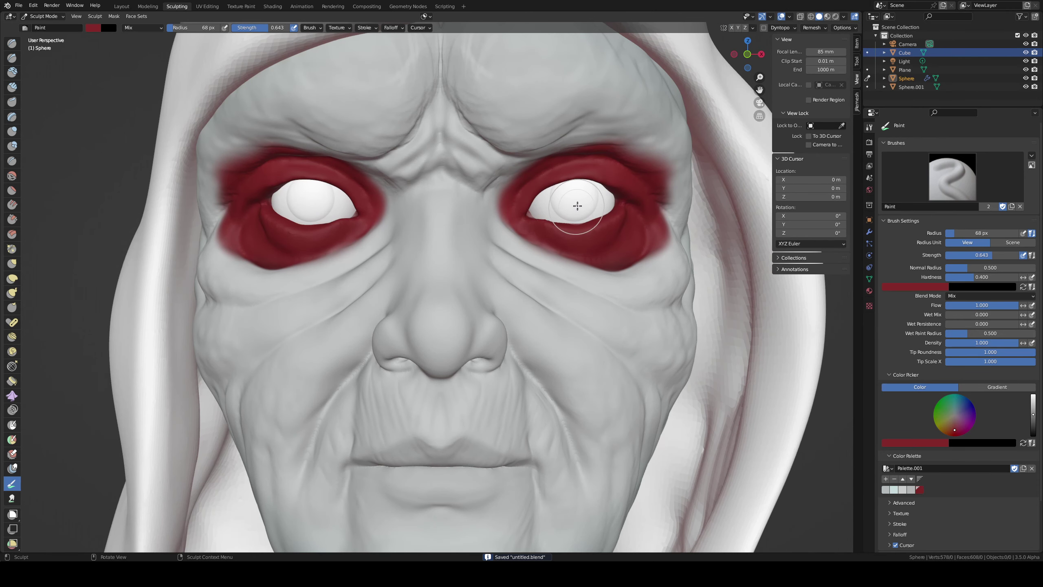
- Select the eyeball sphere, return to Sculpt Mode, and apply its Subdivision modifier
{"action": "key", "text": "ctrl+Tab"}
{"action": "left_click", "coordinate": [577, 229]}
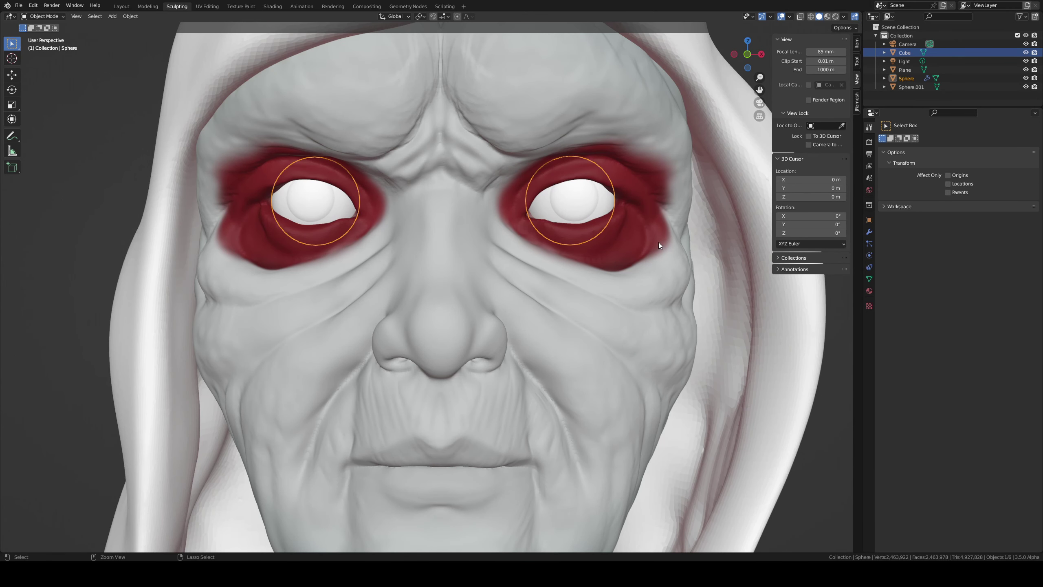
{"action": "key", "text": "ctrl+Tab"}
{"action": "left_click", "coordinate": [640, 299]}
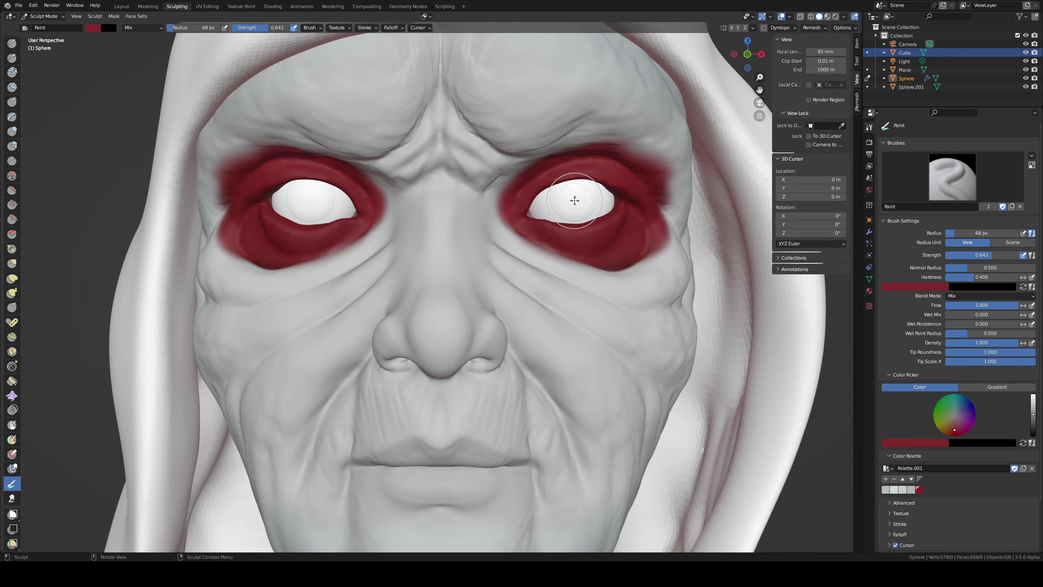
{"action": "left_click", "coordinate": [873, 233]}
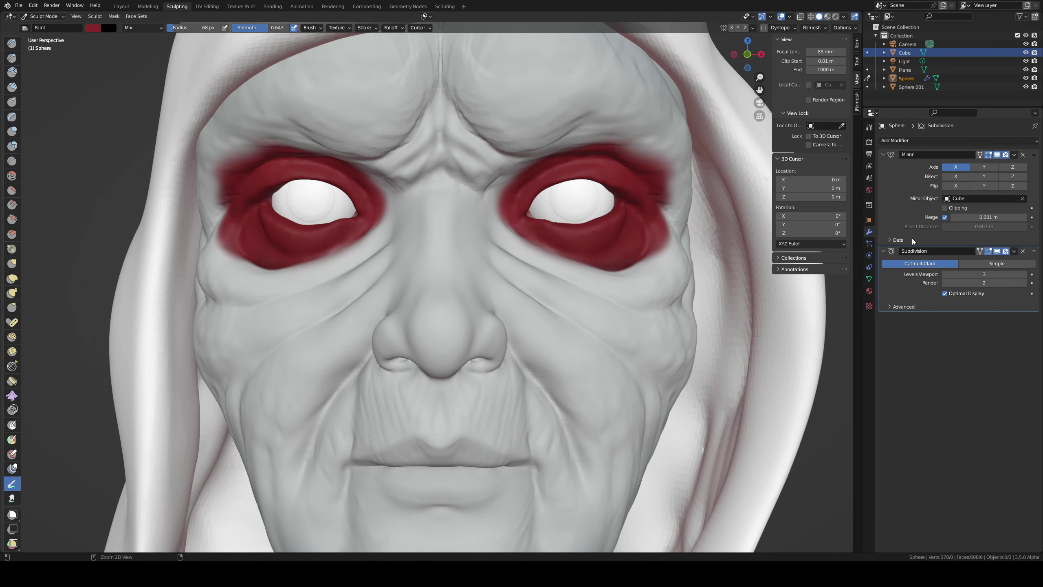
{"action": "key", "text": "ctrl+a"}
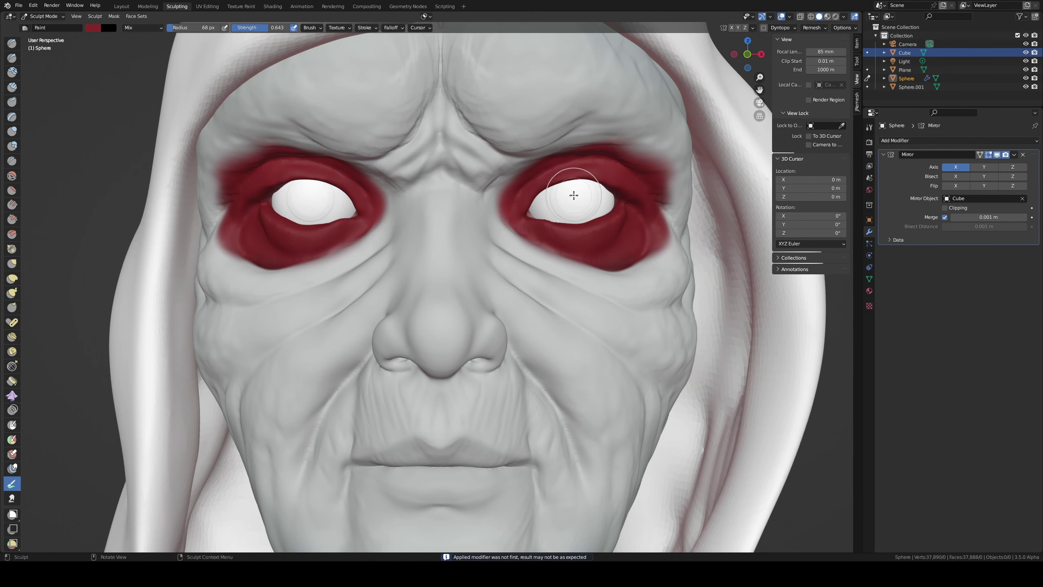
- Isolate the eyeballs in local view and paint red with a 208 px, full-strength brush
{"action": "key", "text": "KP_Divide"}
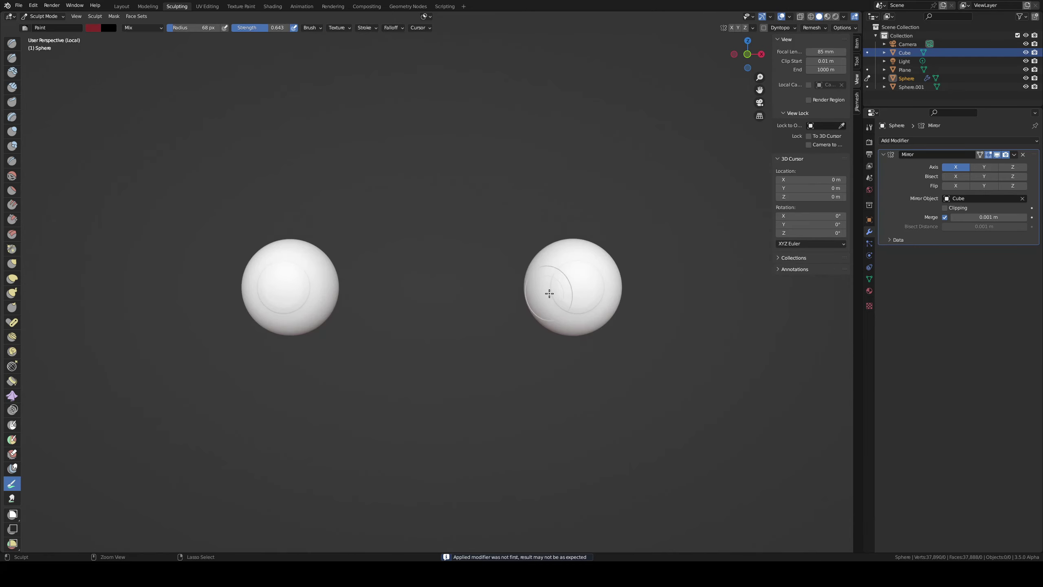
{"action": "middle_click_drag", "start_coordinate": [549, 292], "coordinate": [572, 213], "text": "ctrl"}
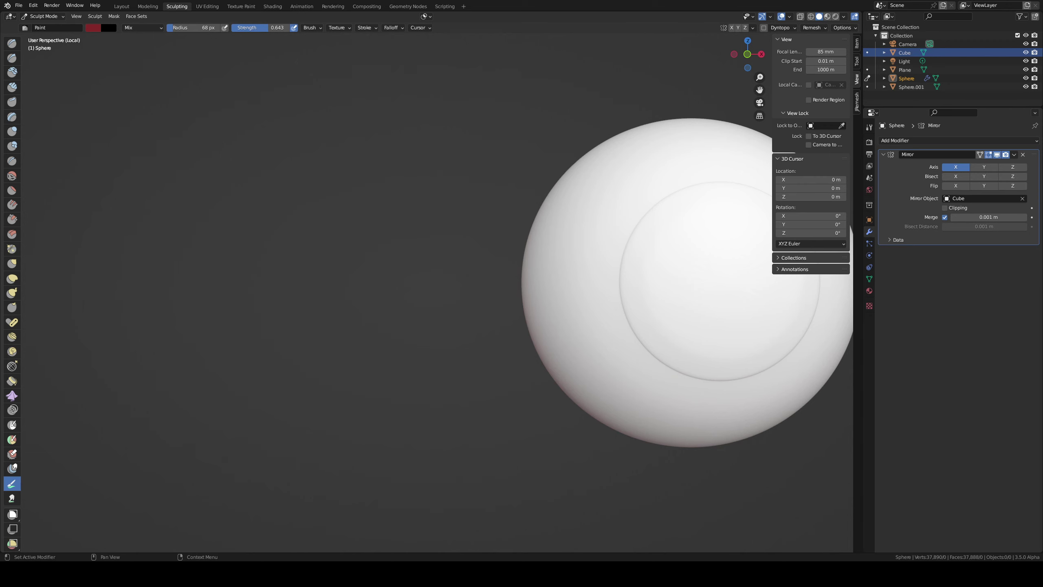
{"action": "middle_click_drag", "start_coordinate": [677, 296], "coordinate": [567, 302], "text": "shift"}
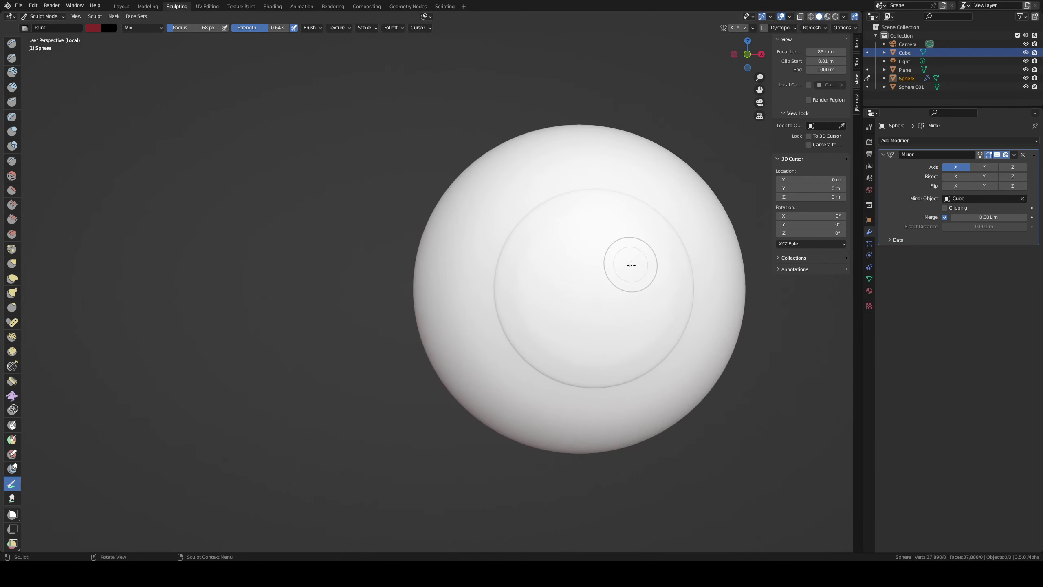
{"action": "left_click", "coordinate": [869, 127]}
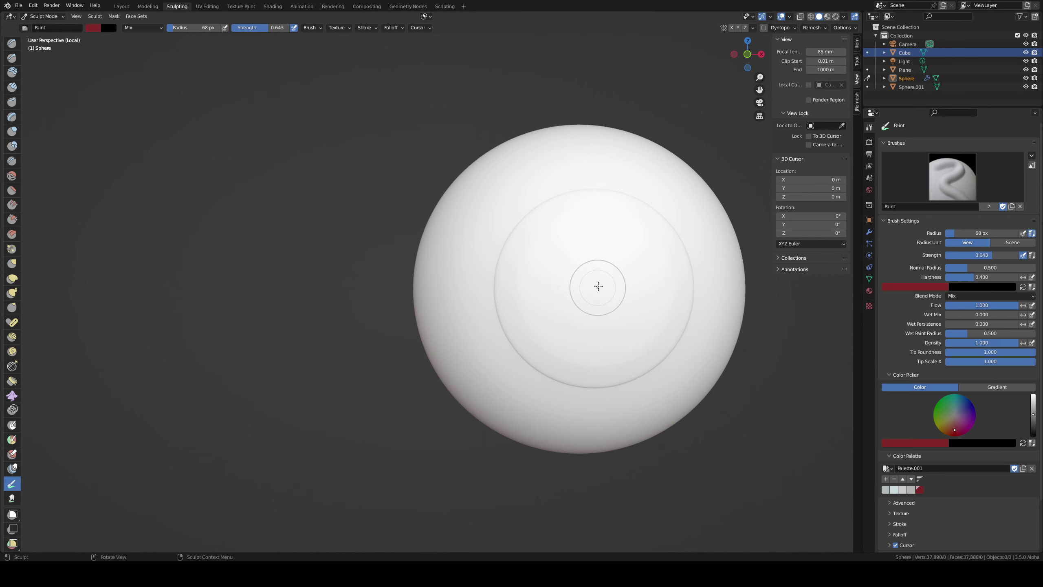
{"action": "mouse_move", "coordinate": [597, 284]}
{"action": "left_mouse_down"}
{"action": "mouse_move", "coordinate": [579, 307]}
{"action": "mouse_move", "coordinate": [621, 265]}
{"action": "mouse_move", "coordinate": [572, 273]}
{"action": "left_mouse_up"}
{"action": "key", "text": "f"}
{"action": "left_click", "coordinate": [688, 298]}
{"action": "key", "text": "shift+f"}
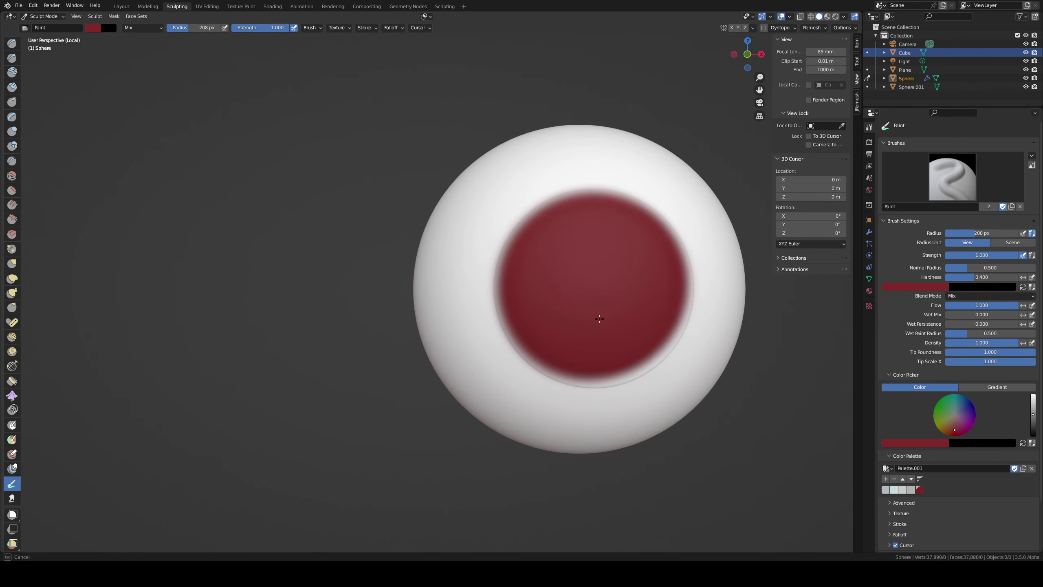
- Paint a large red iris, then set the brush to 0.236 strength and 138 px
{"action": "left_click_drag", "start_coordinate": [599, 319], "coordinate": [619, 247]}
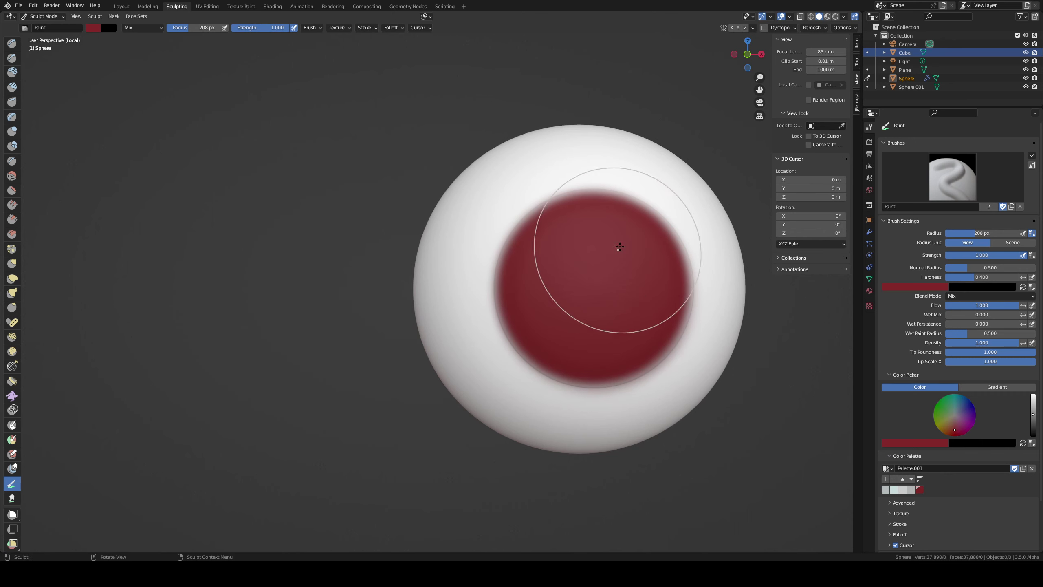
{"action": "scroll", "coordinate": [608, 263], "scroll_direction": "down", "scroll_amount": 4}
{"action": "key", "text": "shift+f"}
{"action": "left_click", "coordinate": [575, 250]}
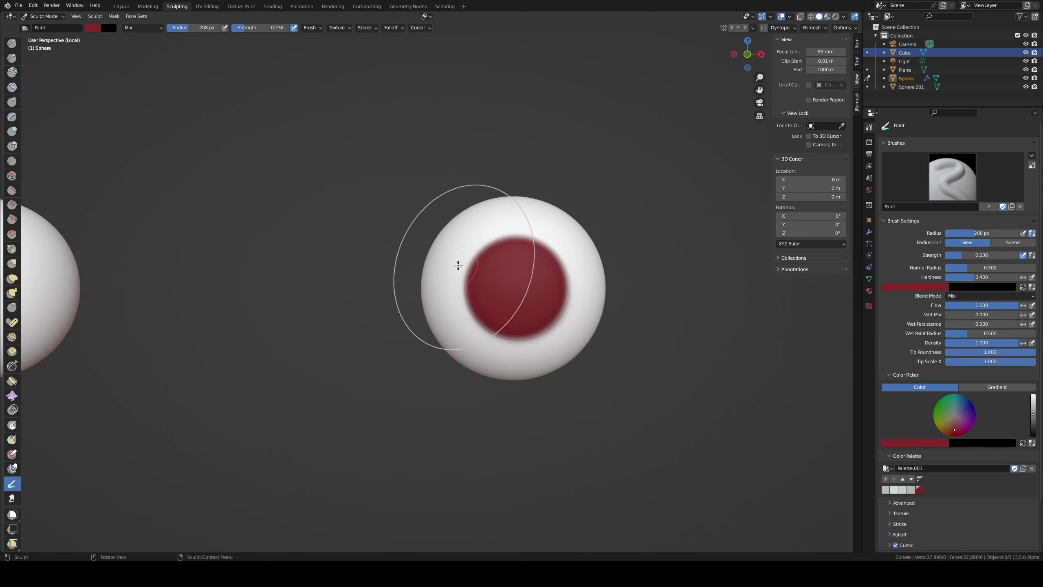
{"action": "key", "text": "f"}
{"action": "left_click", "coordinate": [431, 268]}
- Tint the eyeball's upper rim faint pink and change the paint colour to tan
{"action": "left_click_drag", "start_coordinate": [477, 233], "coordinate": [565, 232]}
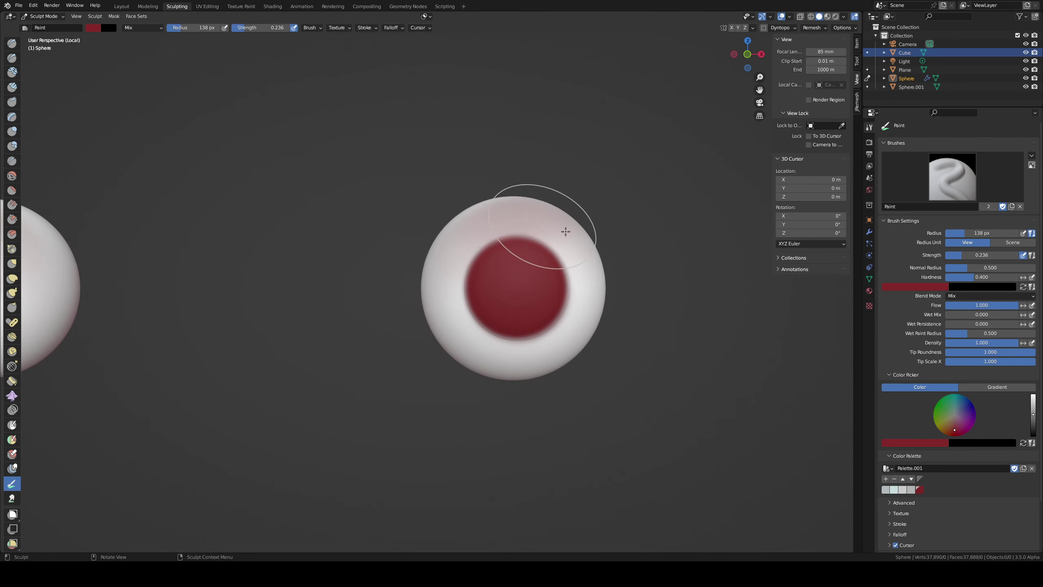
{"action": "left_click_drag", "start_coordinate": [478, 226], "coordinate": [601, 222]}
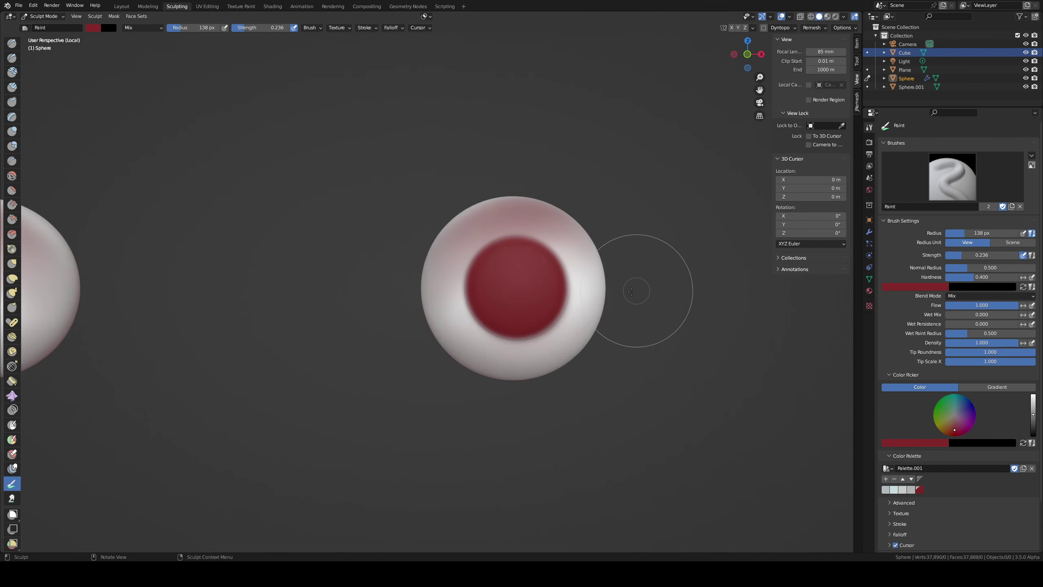
{"action": "scroll", "coordinate": [708, 259], "scroll_direction": "up", "scroll_amount": 3}
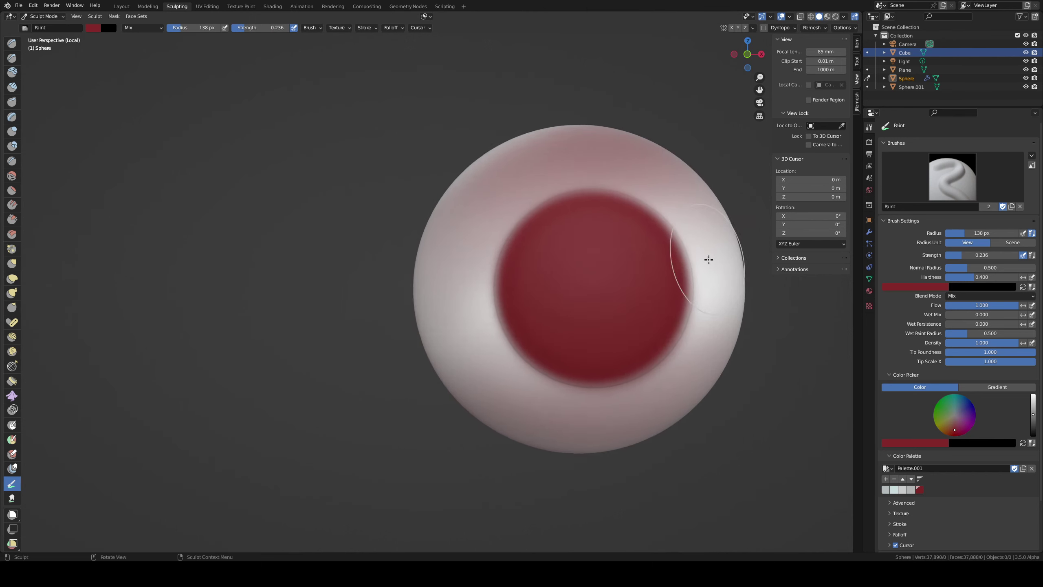
{"action": "middle_click_drag", "start_coordinate": [708, 259], "coordinate": [554, 284], "text": "shift"}
{"action": "scroll", "coordinate": [616, 316], "scroll_direction": "up", "scroll_amount": 1}
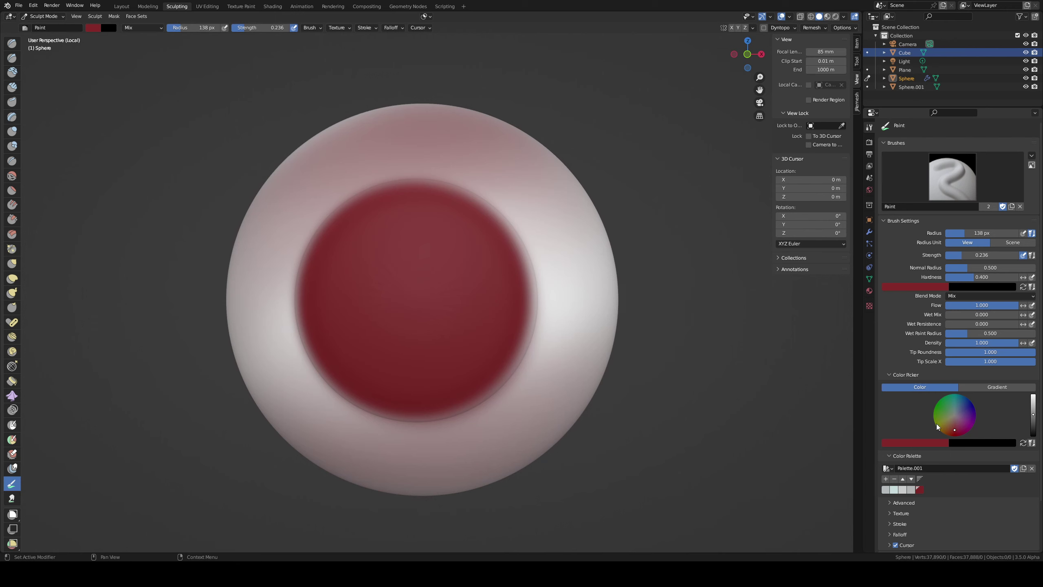
{"action": "left_click_drag", "start_coordinate": [953, 429], "coordinate": [947, 426]}
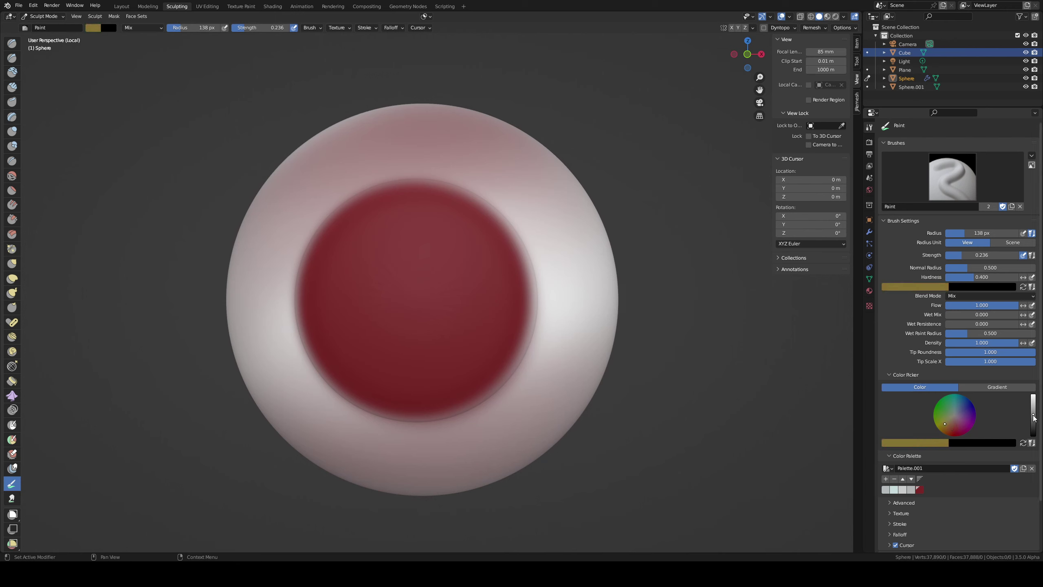
- Lighten the colour and paint a yellow iris in the eyeball centre at full strength
{"action": "left_click_drag", "start_coordinate": [1033, 414], "coordinate": [1033, 408]}
{"action": "left_click", "coordinate": [948, 427]}
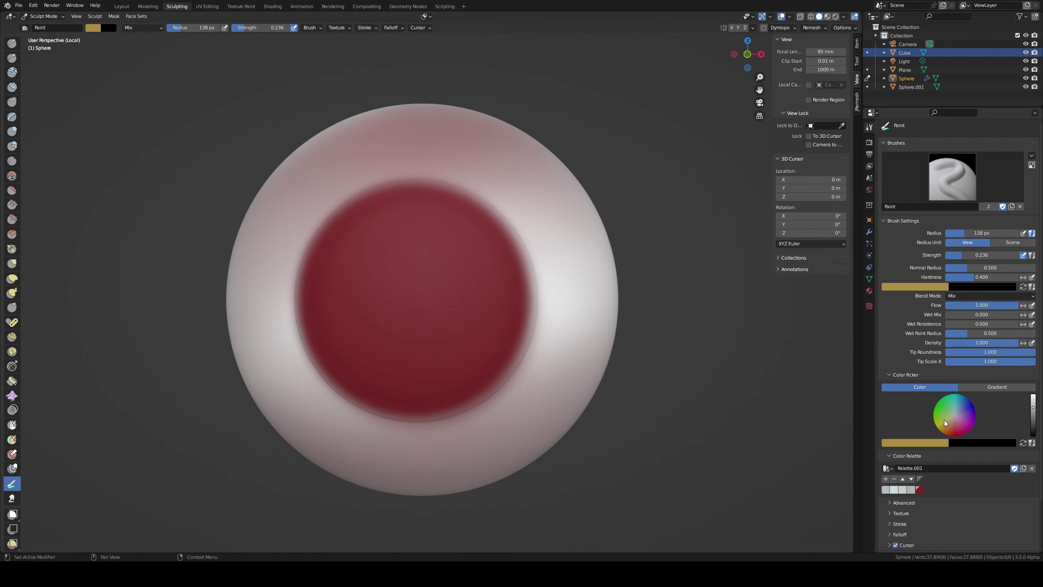
{"action": "mouse_move", "coordinate": [433, 319]}
{"action": "left_mouse_down"}
{"action": "mouse_move", "coordinate": [395, 283]}
{"action": "mouse_move", "coordinate": [442, 309]}
{"action": "left_mouse_up"}
{"action": "key", "text": "shift+f"}
{"action": "left_click", "coordinate": [395, 284]}
{"action": "scroll", "coordinate": [407, 298], "scroll_direction": "down", "scroll_amount": 2}
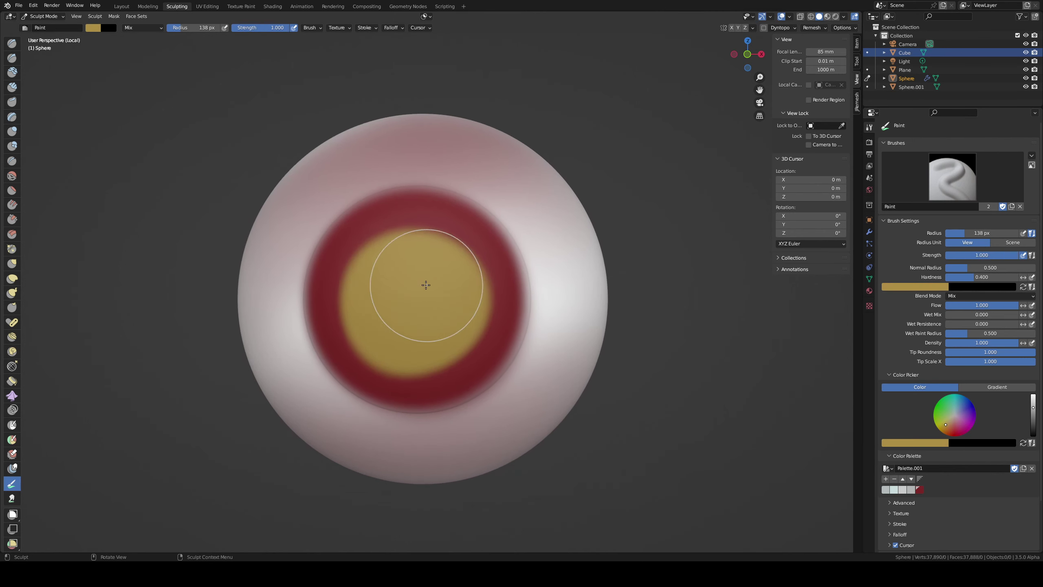
{"action": "mouse_move", "coordinate": [425, 285]}
{"action": "left_mouse_down"}
{"action": "mouse_move", "coordinate": [390, 320]}
{"action": "mouse_move", "coordinate": [404, 304]}
{"action": "mouse_move", "coordinate": [361, 310]}
{"action": "mouse_move", "coordinate": [408, 356]}
{"action": "mouse_move", "coordinate": [450, 347]}
{"action": "mouse_move", "coordinate": [470, 300]}
{"action": "mouse_move", "coordinate": [454, 273]}
{"action": "mouse_move", "coordinate": [402, 258]}
{"action": "mouse_move", "coordinate": [359, 300]}
{"action": "left_mouse_up"}
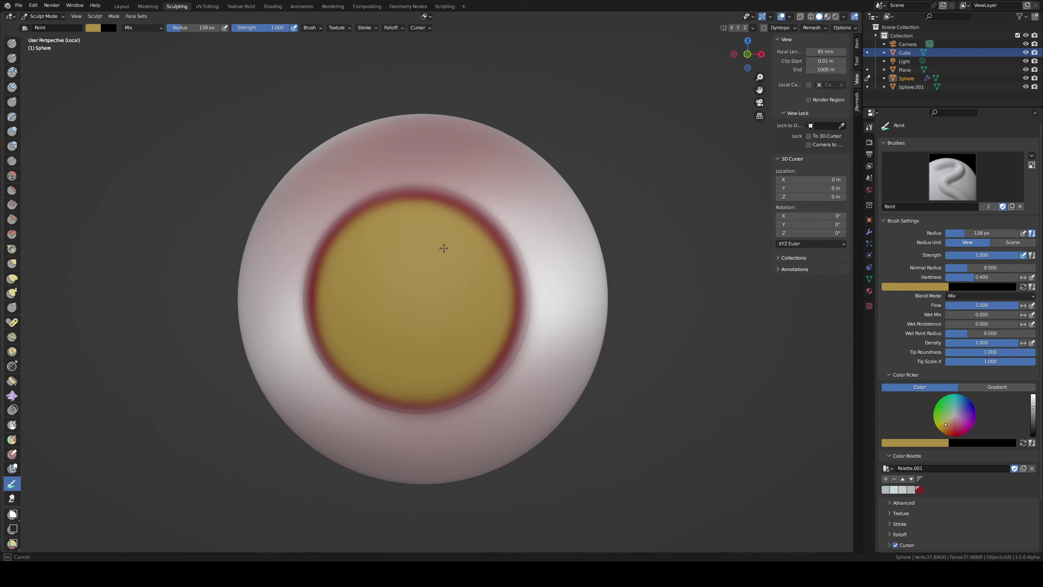
{"action": "left_click_drag", "start_coordinate": [443, 248], "coordinate": [435, 246]}
{"action": "left_click_drag", "start_coordinate": [467, 293], "coordinate": [874, 497]}
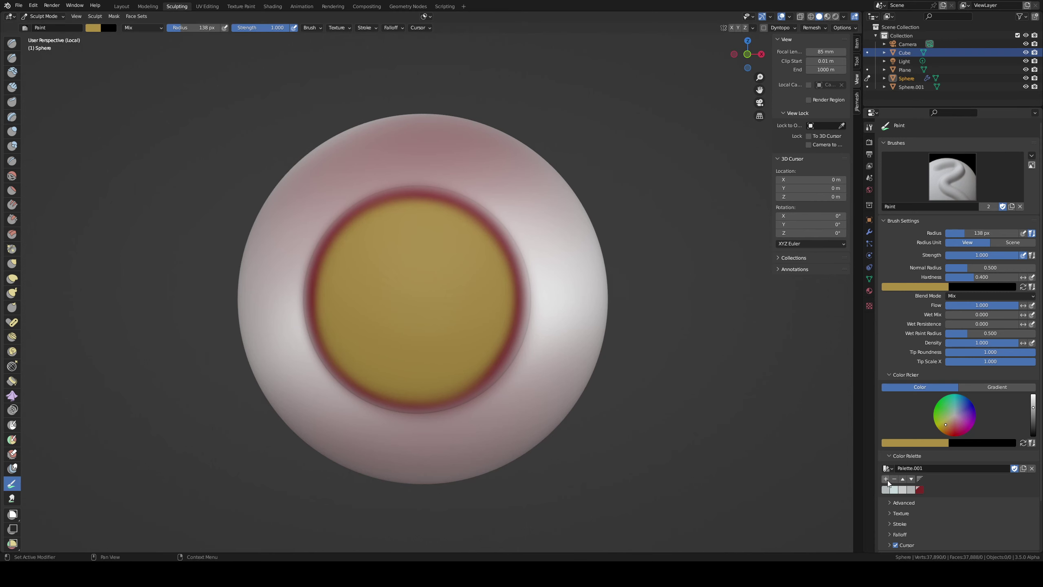
- Paint a black pupil, resizing the brush to 55 px and then 96 px
{"action": "left_click_drag", "start_coordinate": [1029, 416], "coordinate": [1032, 435]}
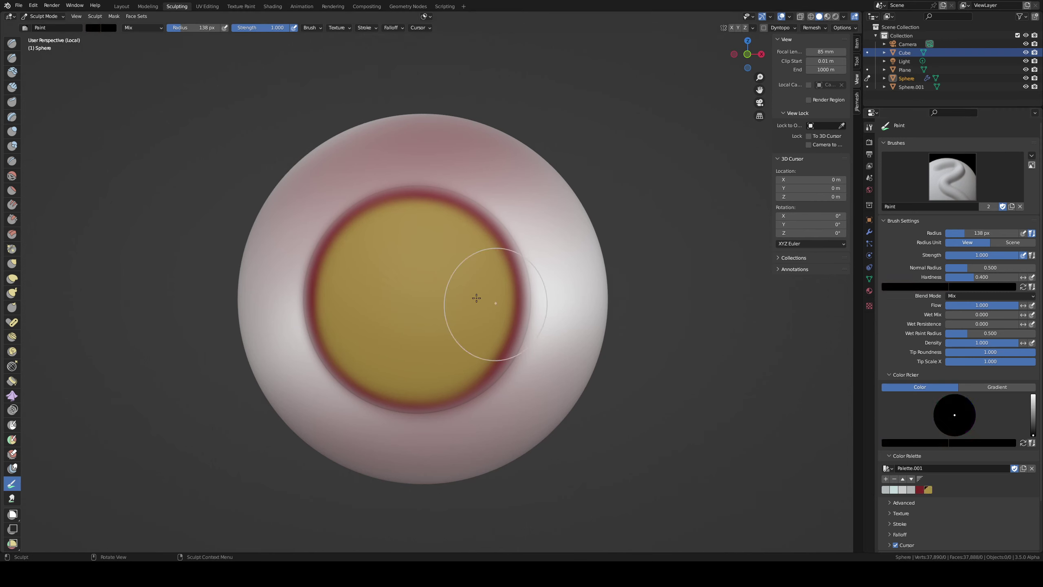
{"action": "mouse_move", "coordinate": [407, 296]}
{"action": "left_mouse_down"}
{"action": "mouse_move", "coordinate": [402, 309]}
{"action": "mouse_move", "coordinate": [422, 268]}
{"action": "left_mouse_up"}
{"action": "key", "text": "f"}
{"action": "left_click", "coordinate": [371, 312]}
{"action": "key", "text": "f"}
{"action": "left_click", "coordinate": [410, 308]}
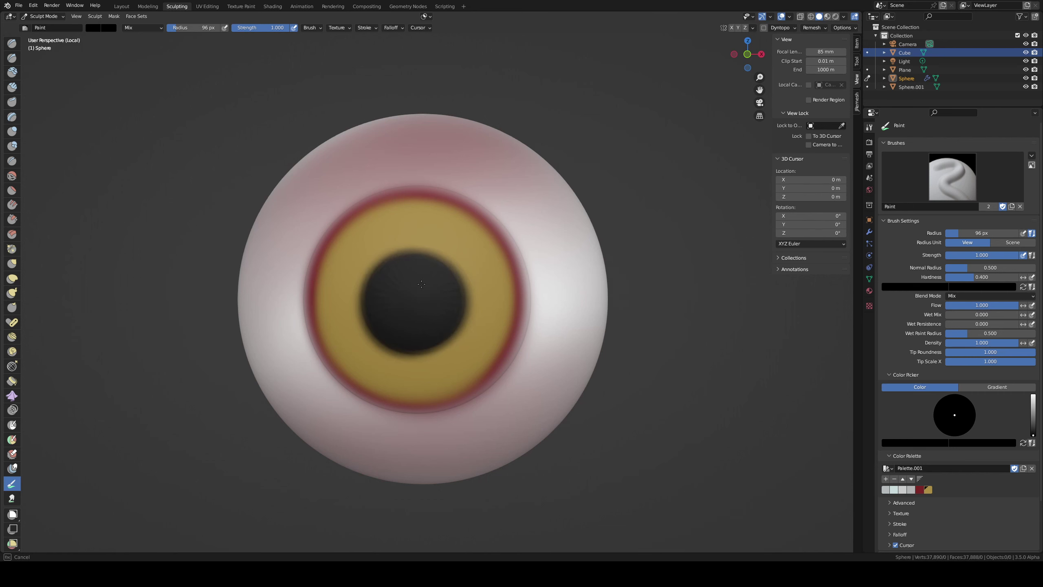
- Undo the last stroke, repaint a larger rounder pupil, and leave local view
{"action": "middle_click_drag", "start_coordinate": [422, 269], "coordinate": [433, 276], "text": "alt"}
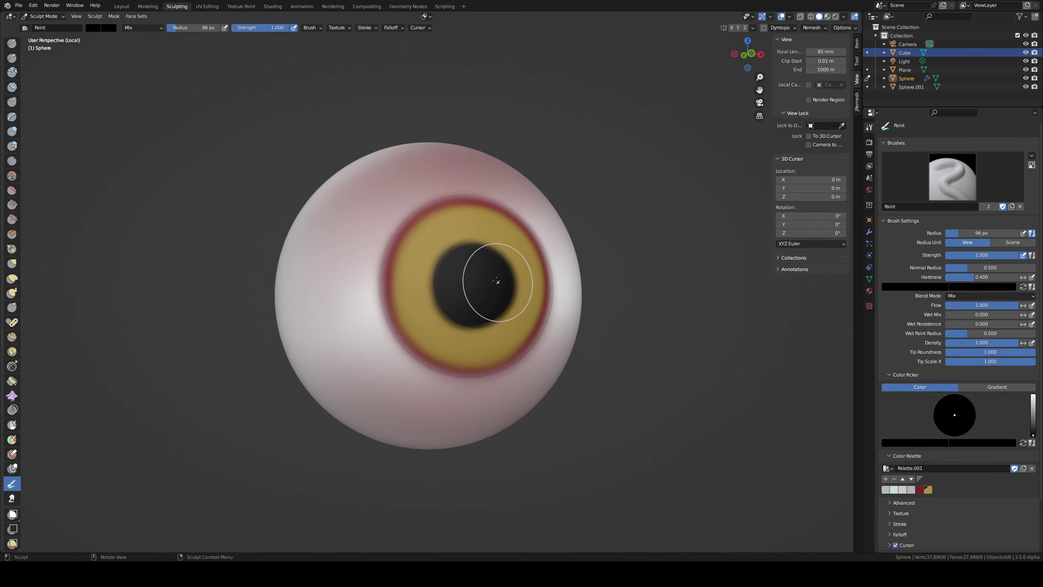
{"action": "key", "text": "ctrl+z"}
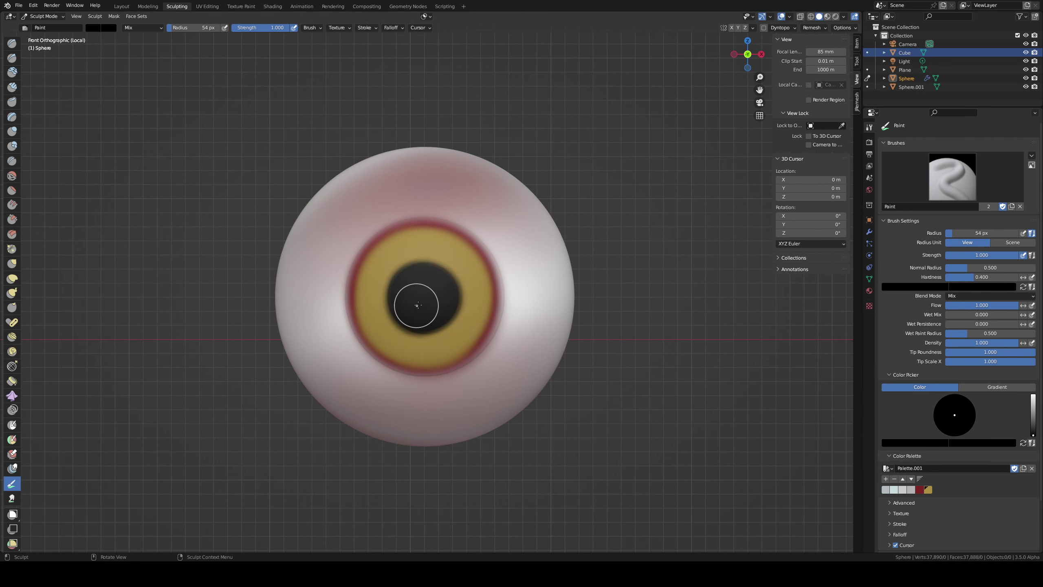
{"action": "left_click_drag", "start_coordinate": [443, 306], "coordinate": [410, 295]}
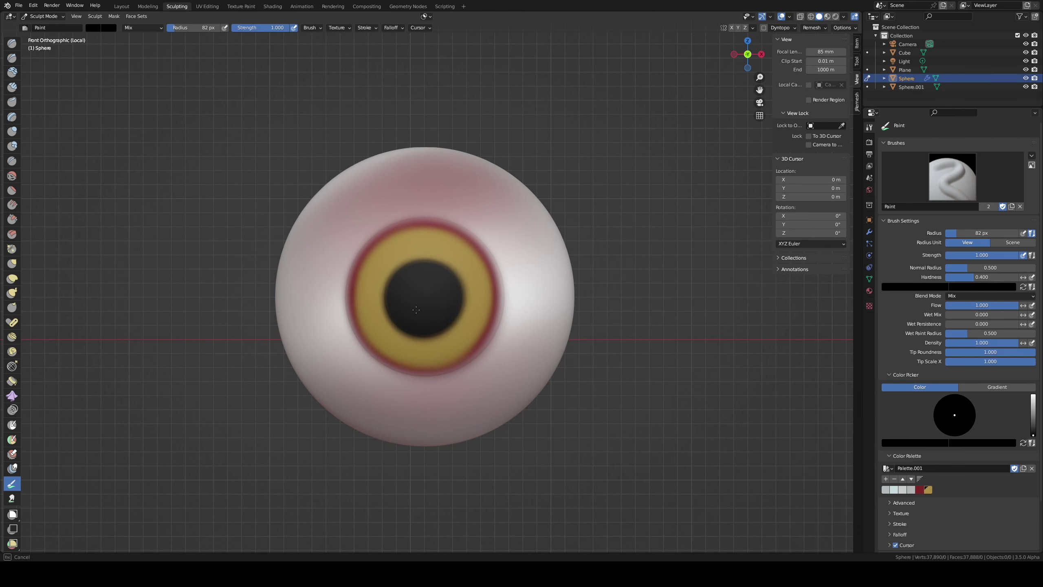
{"action": "key", "text": "KP_Divide"}
{"action": "scroll", "coordinate": [569, 212], "scroll_direction": "down", "scroll_amount": 5}
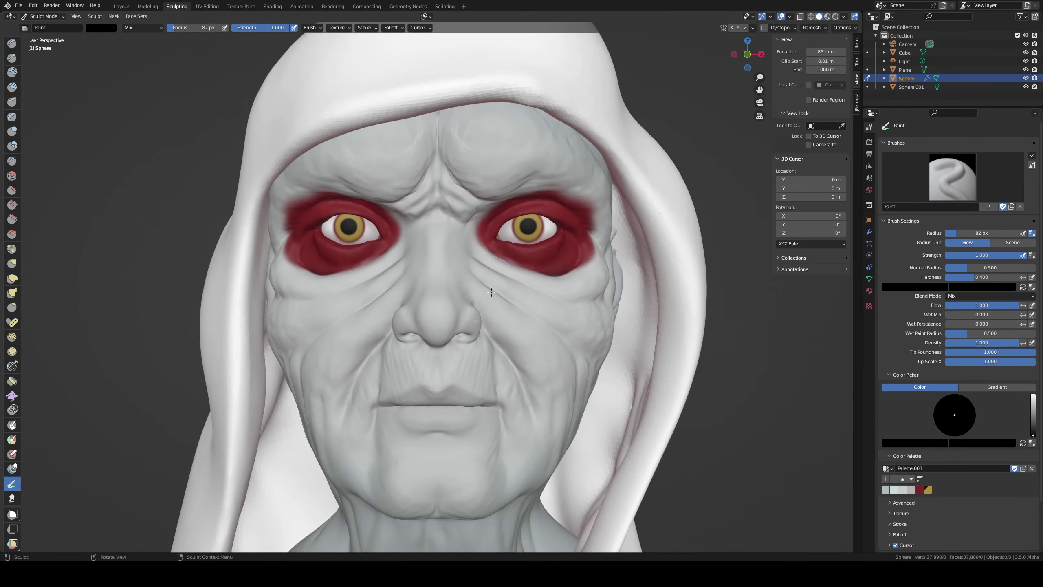
- Isolate the eyeballs in local view, frame one eye, and view it front-on
{"action": "scroll", "coordinate": [570, 212], "scroll_direction": "up", "scroll_amount": 6}
{"action": "scroll", "coordinate": [563, 213], "scroll_direction": "down", "scroll_amount": 3}
{"action": "scroll", "coordinate": [473, 263], "scroll_direction": "up", "scroll_amount": 5}
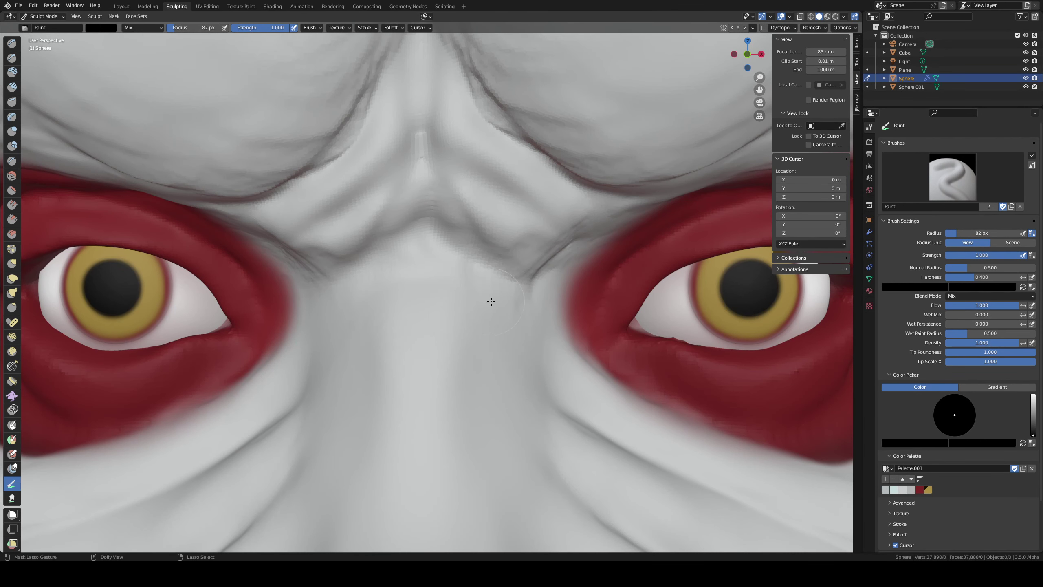
{"action": "key", "text": "KP_Divide"}
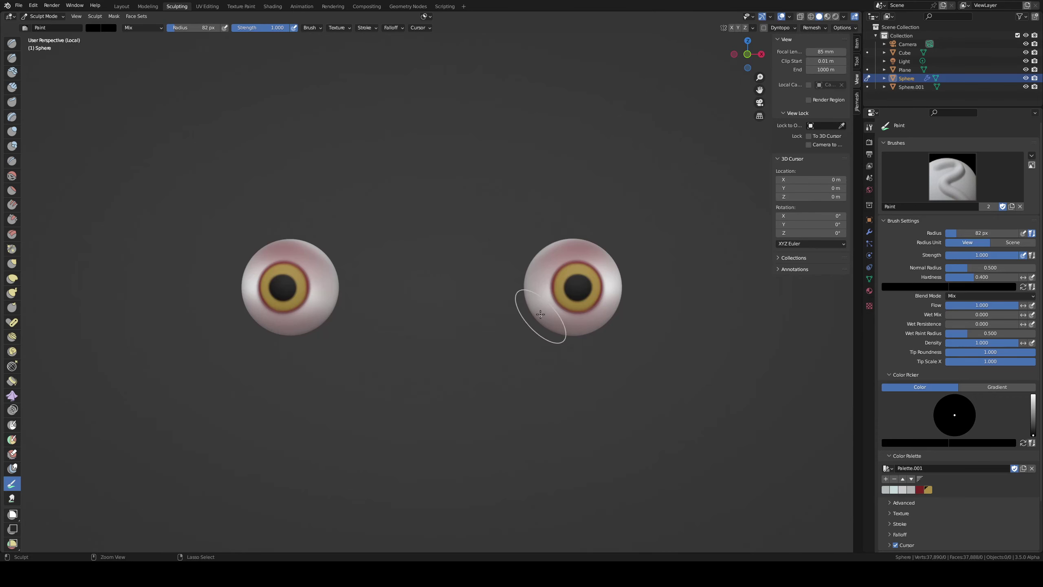
{"action": "key", "text": "KP_Decimal"}
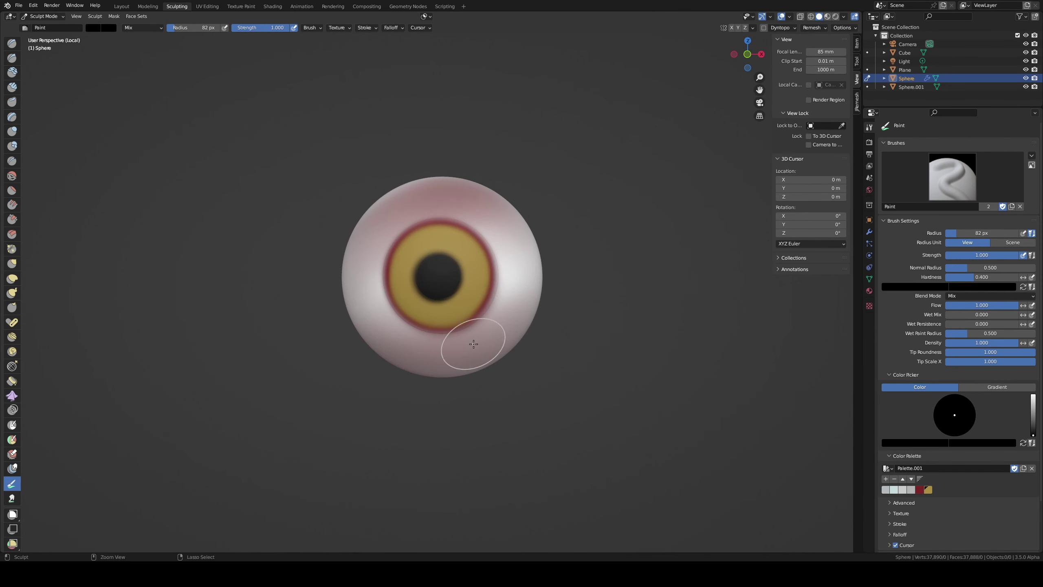
{"action": "key", "text": "KP_1"}
{"action": "scroll", "coordinate": [466, 265], "scroll_direction": "up", "scroll_amount": 5}
- Paint the black pupil larger using a 122 px brush
{"action": "key", "text": "f"}
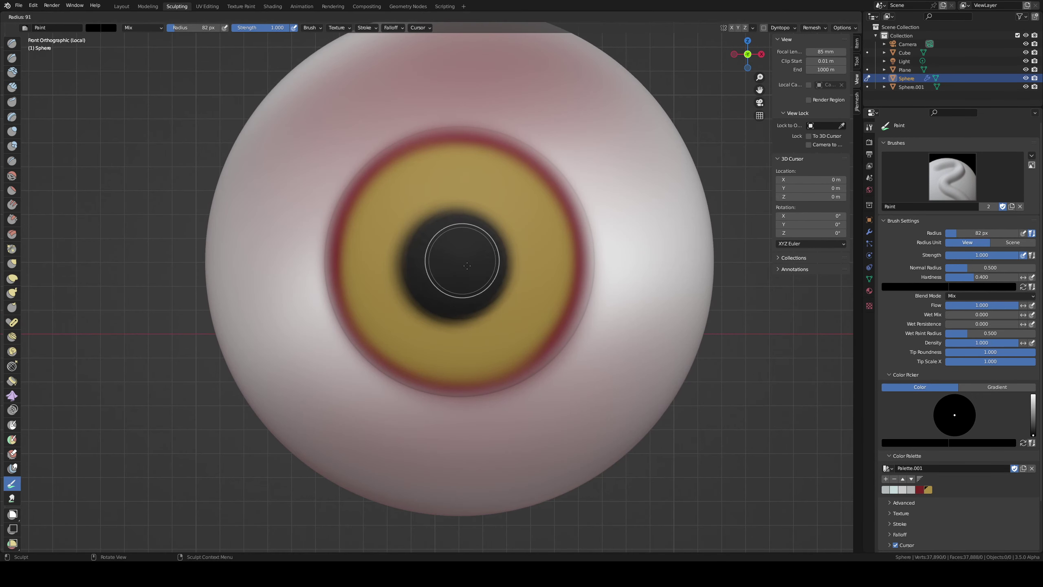
{"action": "left_click", "coordinate": [478, 281]}
{"action": "mouse_move", "coordinate": [477, 281]}
{"action": "left_mouse_down"}
{"action": "mouse_move", "coordinate": [452, 245]}
{"action": "mouse_move", "coordinate": [465, 272]}
{"action": "mouse_move", "coordinate": [440, 284]}
{"action": "mouse_move", "coordinate": [459, 282]}
{"action": "left_mouse_up"}
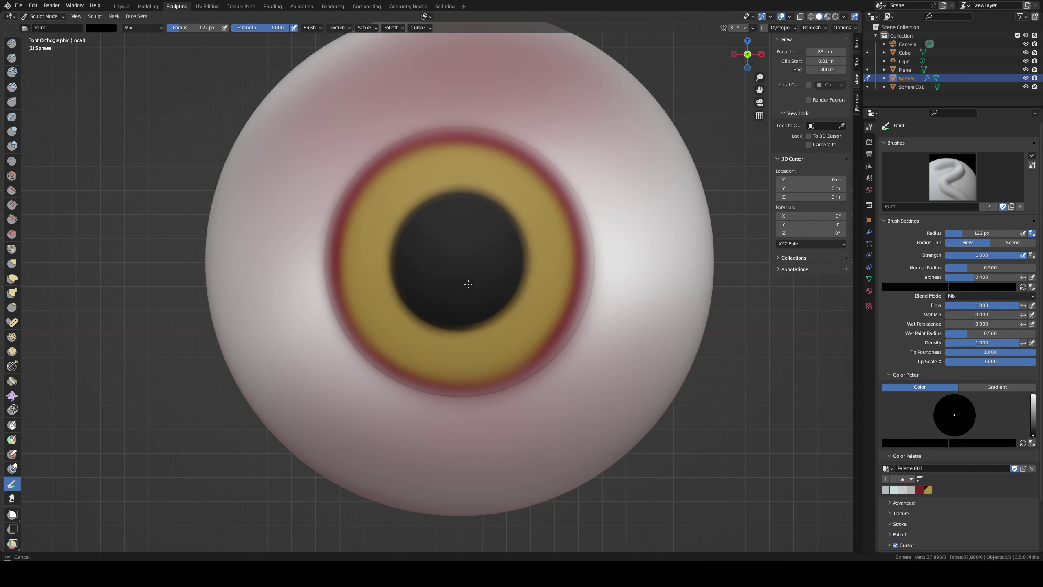
{"action": "scroll", "coordinate": [455, 312], "scroll_direction": "down", "scroll_amount": 4}
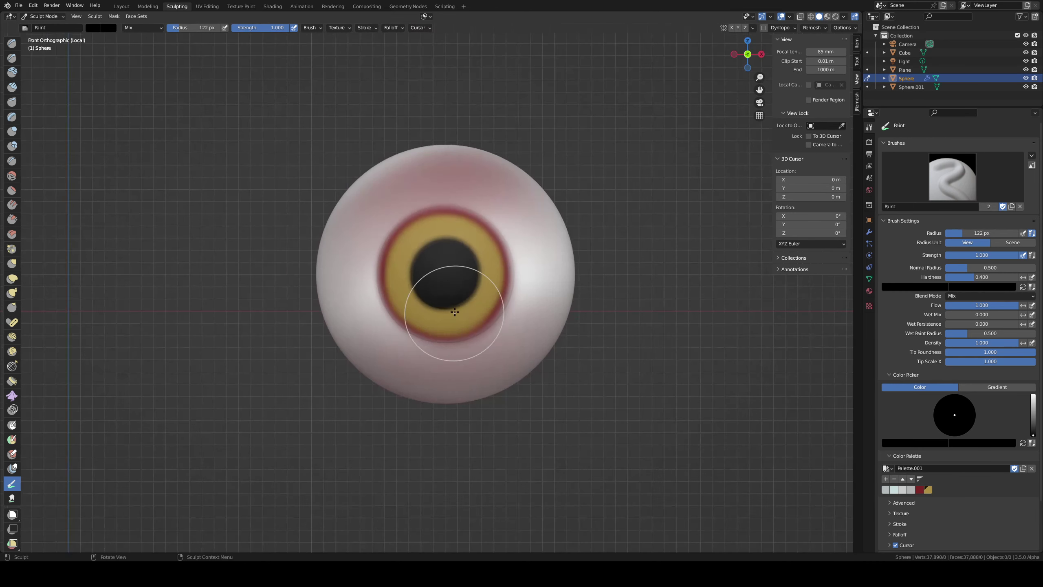
- Shrink the brush to 39 px and zoom out of local view to the full head
{"action": "key", "text": "f"}
{"action": "left_click", "coordinate": [436, 292]}
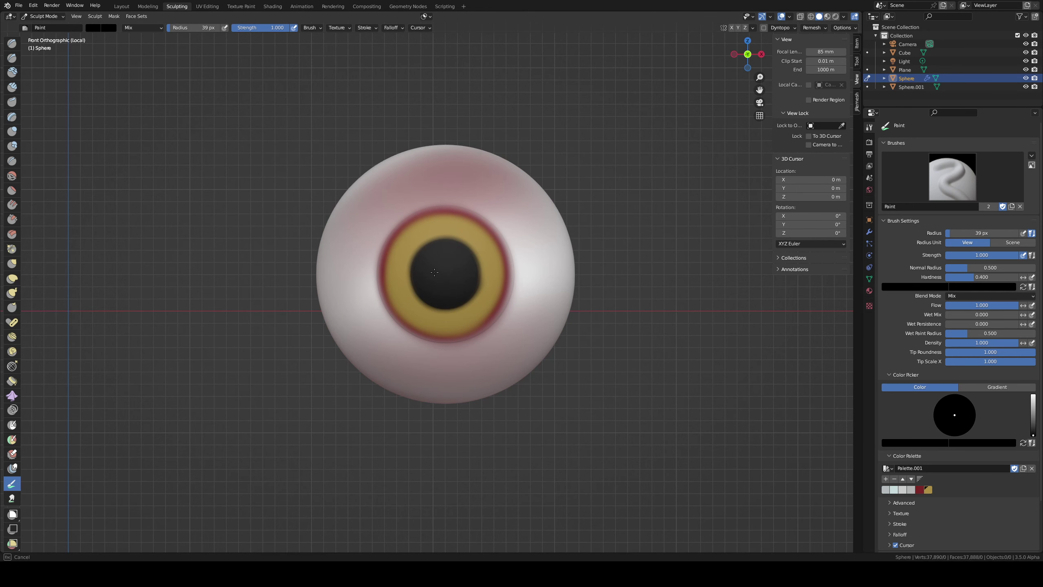
{"action": "scroll", "coordinate": [461, 286], "scroll_direction": "down", "scroll_amount": 3}
{"action": "scroll", "coordinate": [473, 283], "scroll_direction": "down", "scroll_amount": 1}
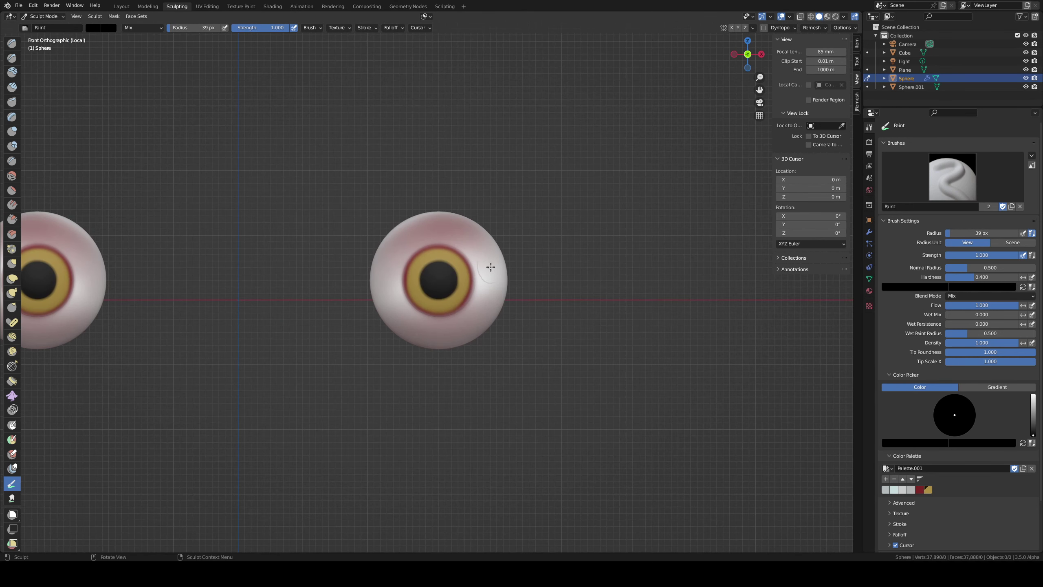
{"action": "scroll", "coordinate": [478, 296], "scroll_direction": "down", "scroll_amount": 2}
{"action": "key", "text": "KP_Divide"}
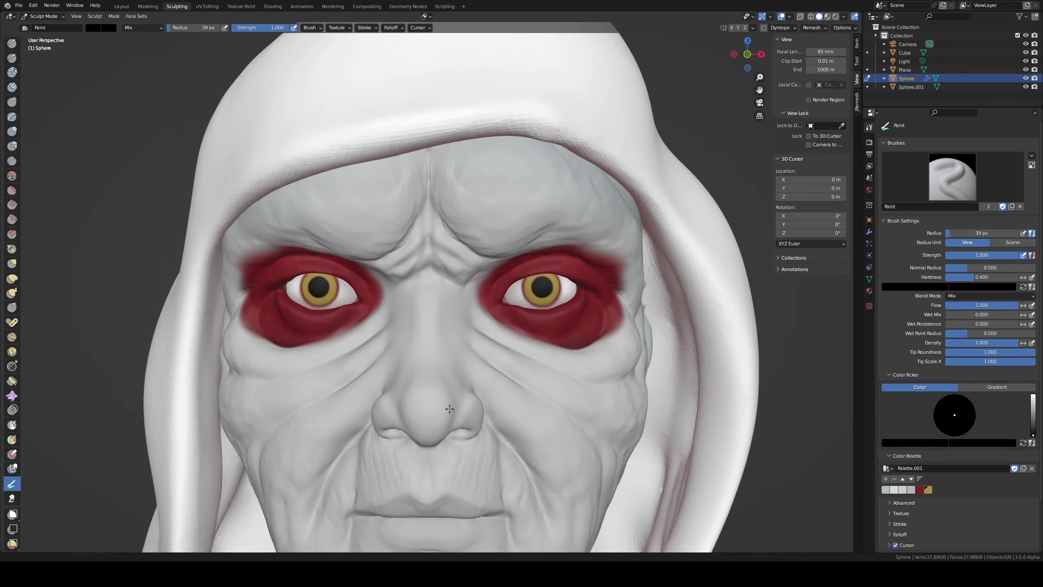
- Save, orbit to a three-quarter head view, and switch to sculpting the Cube head mesh
{"action": "key", "text": "ctrl+s"}
{"action": "scroll", "coordinate": [492, 291], "scroll_direction": "down", "scroll_amount": 3}
{"action": "mouse_move", "coordinate": [492, 291]}
{"action": "middle_mouse_down"}
{"action": "mouse_move", "coordinate": [446, 320]}
{"action": "mouse_move", "coordinate": [478, 319]}
{"action": "mouse_move", "coordinate": [458, 314]}
{"action": "middle_mouse_up"}
{"action": "scroll", "coordinate": [478, 293], "scroll_direction": "up", "scroll_amount": 3}
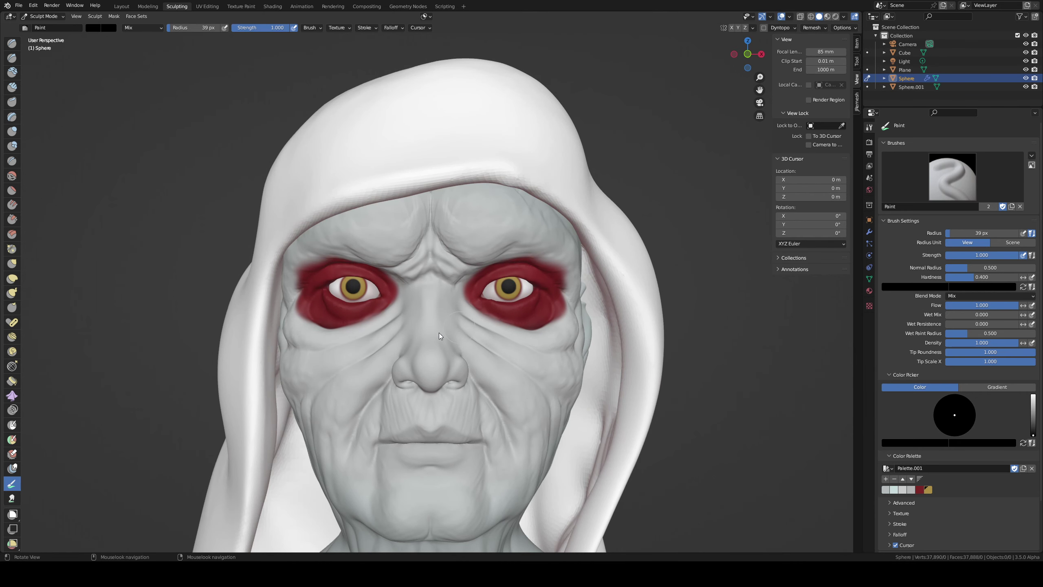
{"action": "key", "text": "alt+q"}
- Set the brush to 55 px and orbit to a closer three-quarter view of the face
{"action": "key", "text": "f"}
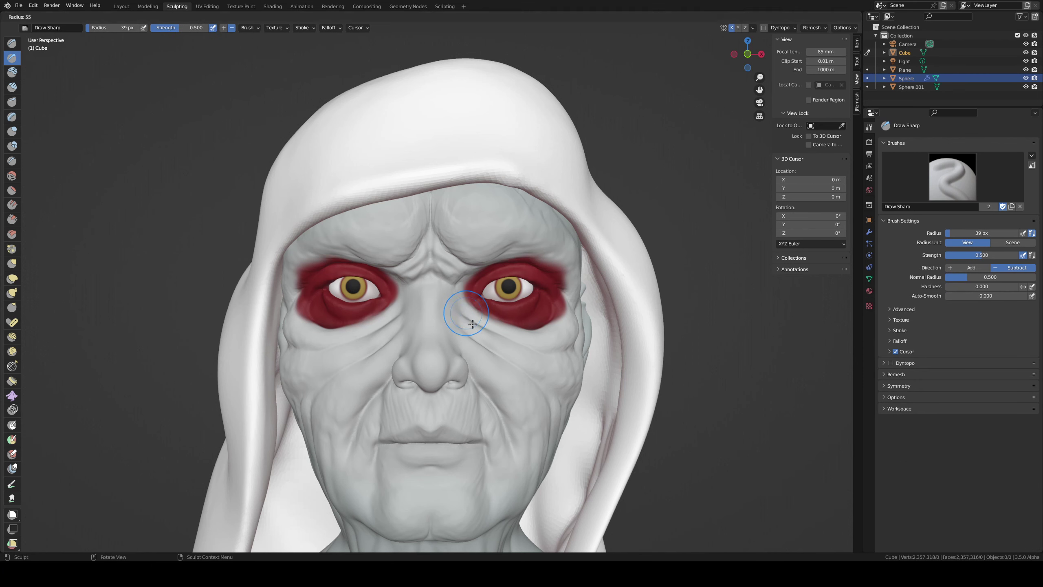
{"action": "left_click", "coordinate": [472, 324]}
{"action": "scroll", "coordinate": [472, 323], "scroll_direction": "up", "scroll_amount": 2}
{"action": "middle_click_drag", "start_coordinate": [473, 324], "coordinate": [450, 315]}
- Build up clay between the eyes and below the right eye with a 50 px Clay Strips brush
{"action": "key", "text": "c"}
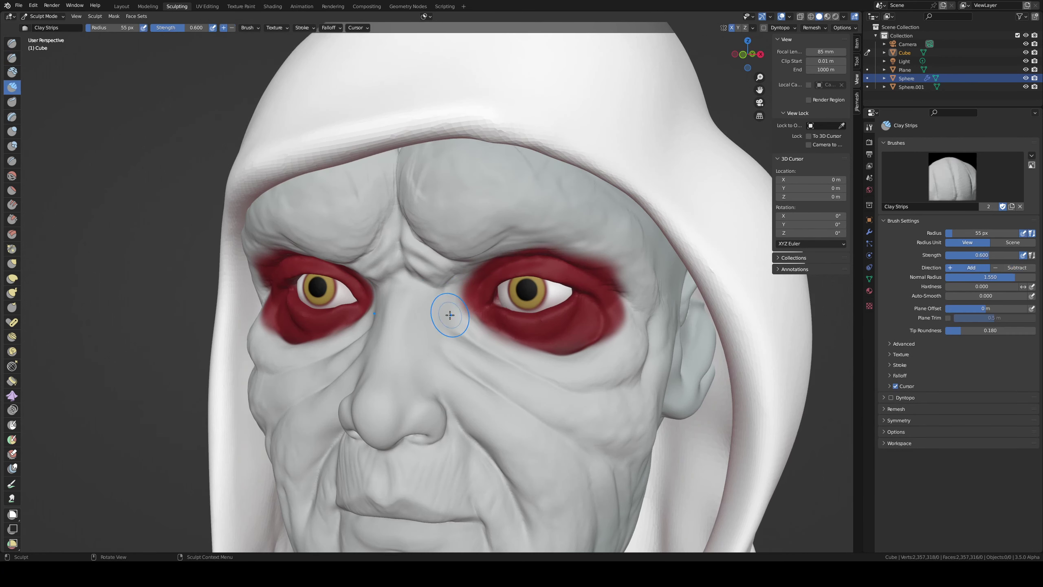
{"action": "key", "text": "f"}
{"action": "left_click", "coordinate": [450, 315]}
{"action": "left_click_drag", "start_coordinate": [476, 337], "coordinate": [436, 300]}
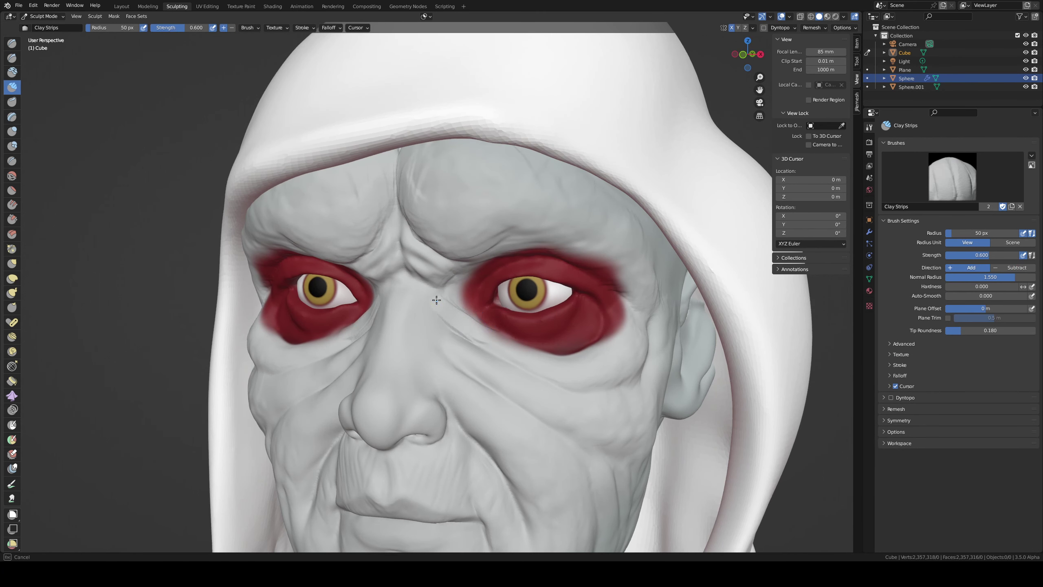
{"action": "left_click_drag", "start_coordinate": [459, 345], "coordinate": [435, 326]}
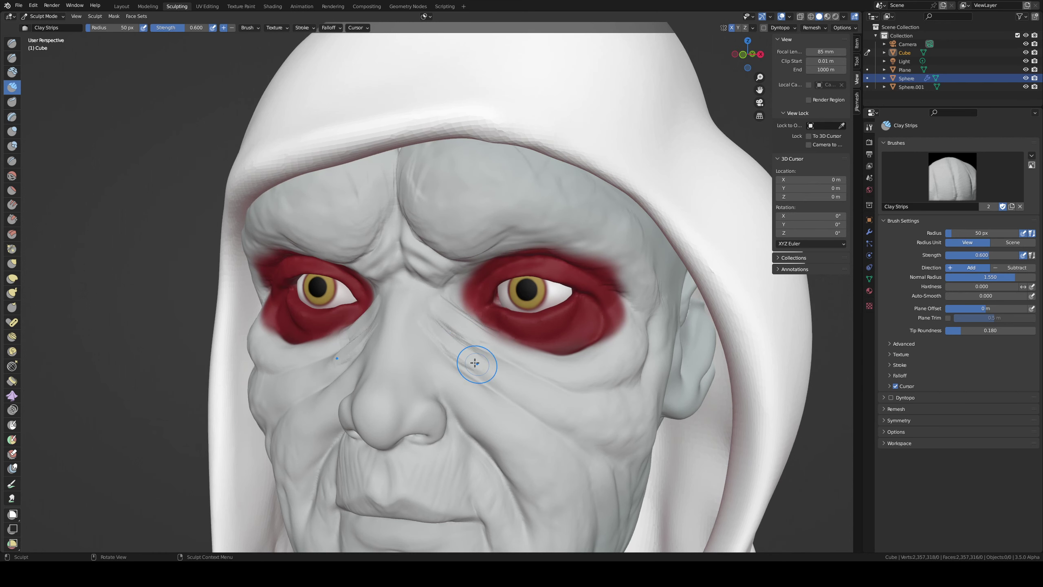
{"action": "mouse_move", "coordinate": [457, 384]}
{"action": "left_mouse_down"}
{"action": "mouse_move", "coordinate": [429, 337]}
{"action": "mouse_move", "coordinate": [443, 361]}
{"action": "mouse_move", "coordinate": [460, 322]}
{"action": "left_mouse_up"}
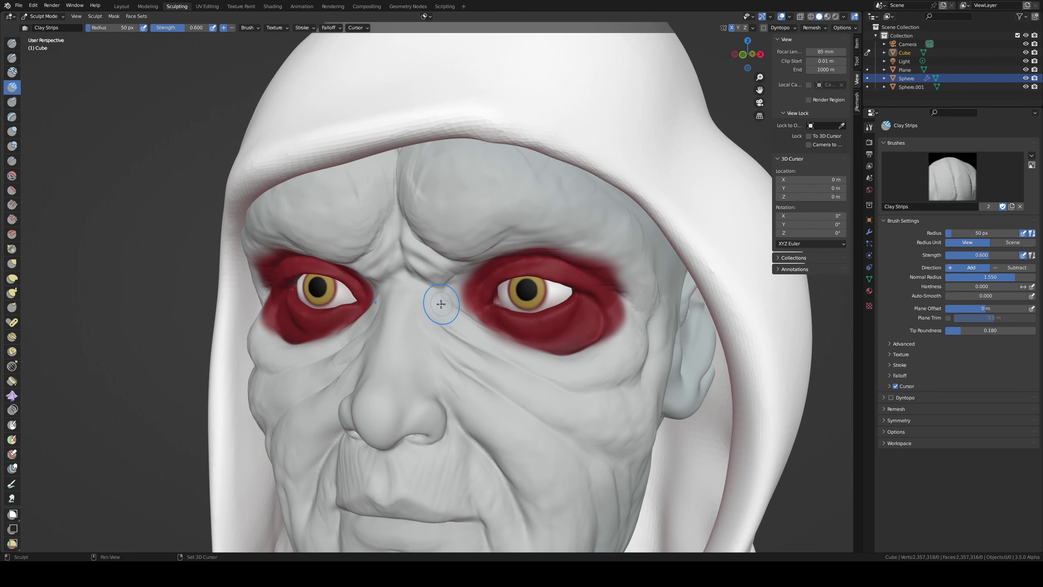
- Recut the crease beside the nose bridge with Draw Sharp from a side view, briefly trying Inflate
{"action": "key", "text": "shift+x"}
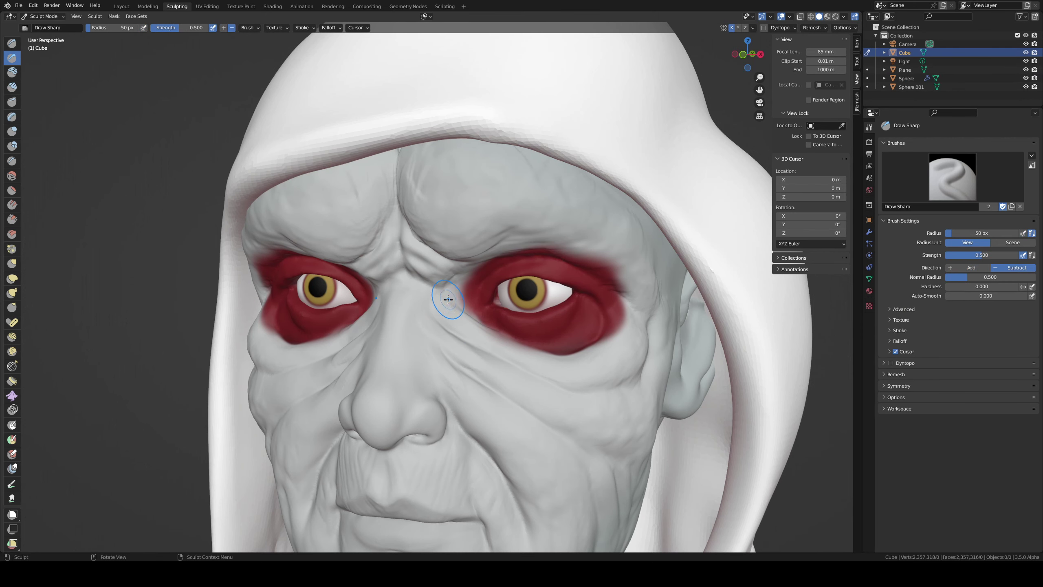
{"action": "middle_click_drag", "start_coordinate": [454, 311], "coordinate": [424, 345]}
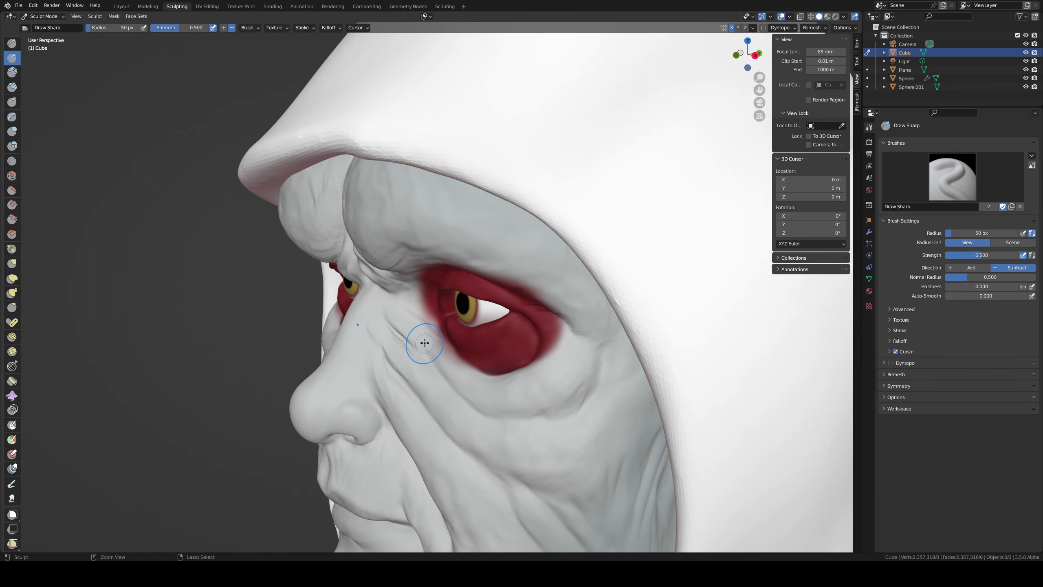
{"action": "left_click_drag", "start_coordinate": [398, 329], "coordinate": [418, 339]}
{"action": "key", "text": "c"}
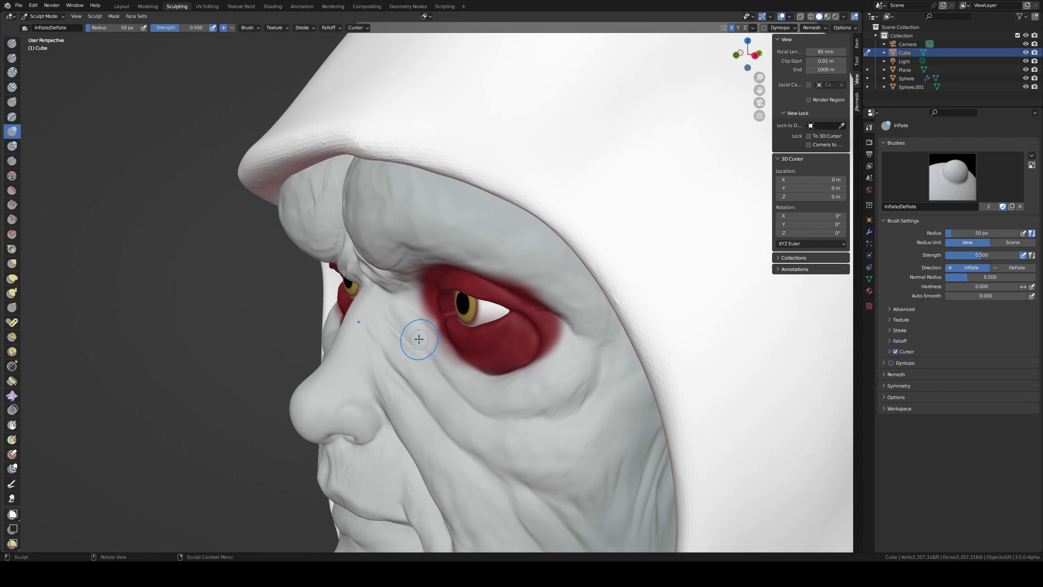
{"action": "key", "text": "x"}
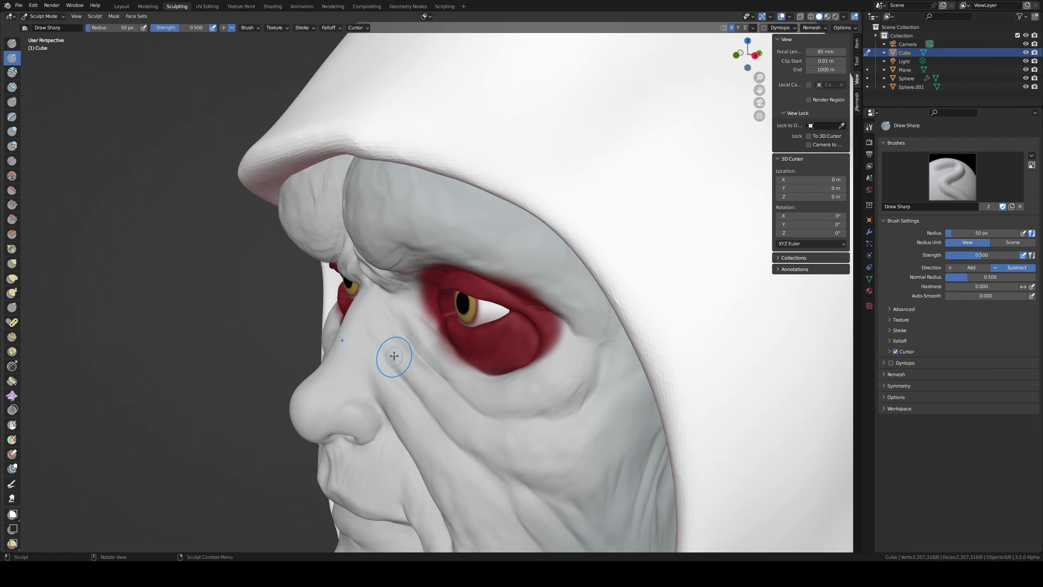
- Set the Pinch/Magnify brush to 38 px and orbit back to a near-front view
{"action": "key", "text": "p"}
{"action": "key", "text": "f"}
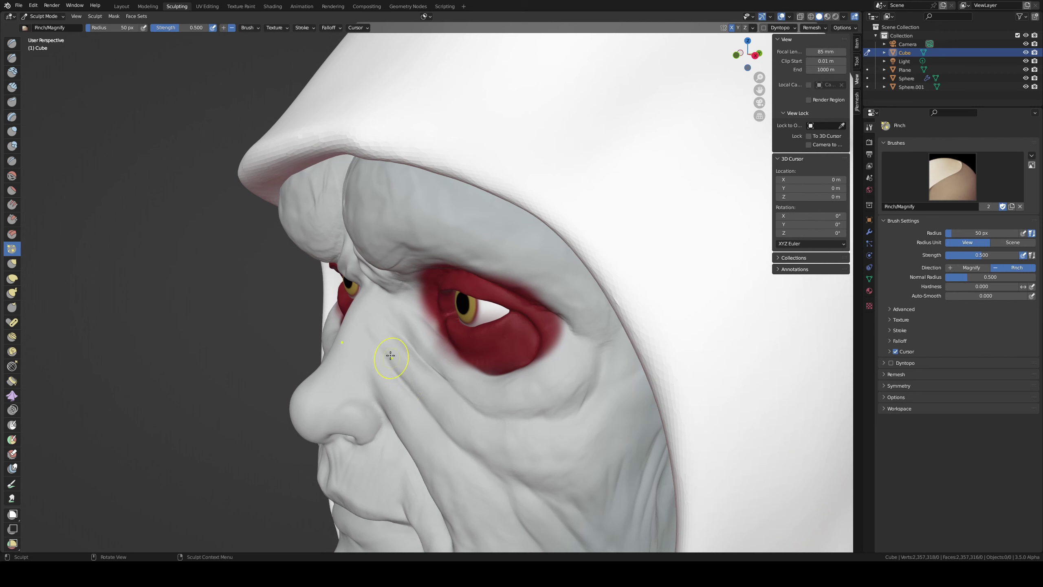
{"action": "left_click", "coordinate": [389, 357]}
{"action": "middle_click_drag", "start_coordinate": [430, 342], "coordinate": [516, 295]}
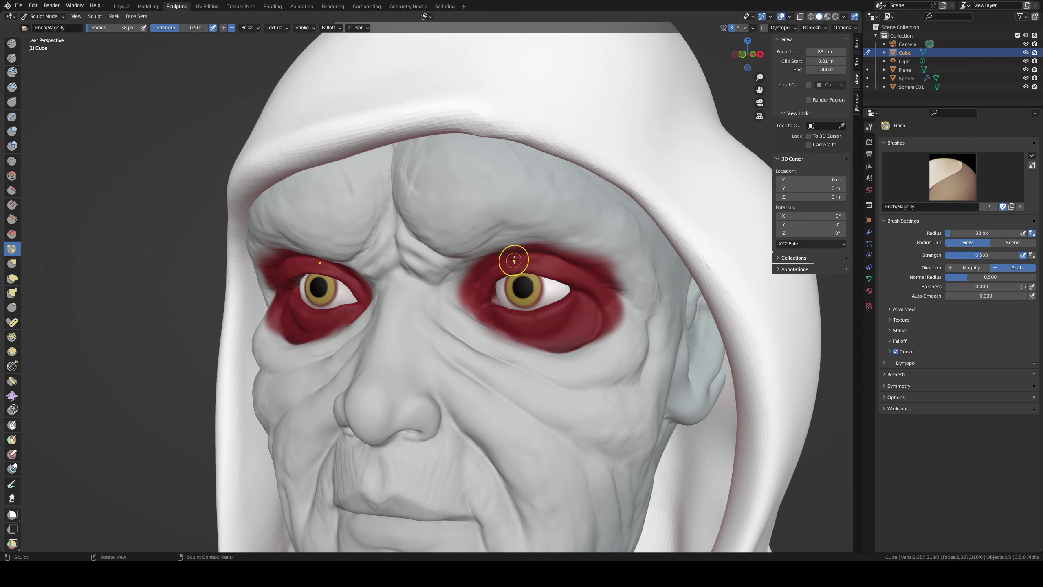
- Compare Solid, Material Preview and Rendered shading, ending back in Solid
{"action": "left_click", "coordinate": [820, 18]}
{"action": "left_click", "coordinate": [827, 17]}
{"action": "left_click", "coordinate": [826, 16]}
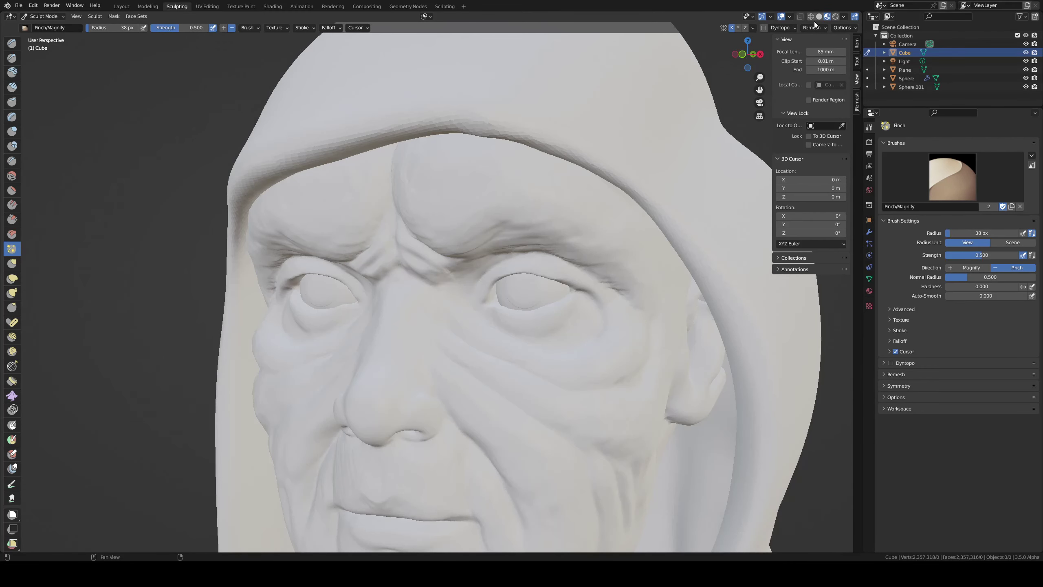
{"action": "left_click", "coordinate": [836, 16]}
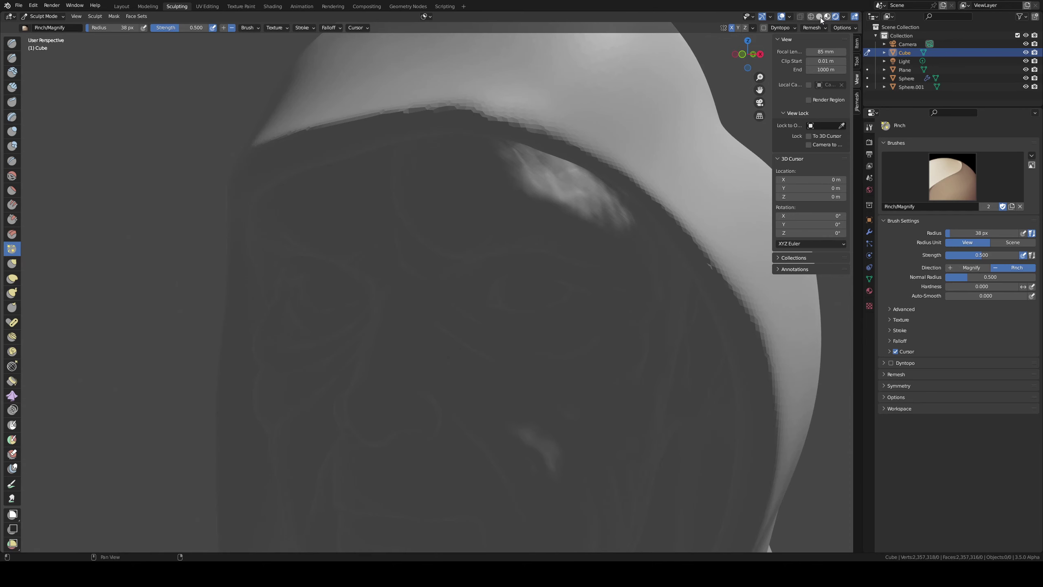
{"action": "left_click", "coordinate": [819, 17]}
- Set viewport lighting to MatCap with the plain grey clay matcap, then orbit closer to the face
{"action": "left_click", "coordinate": [842, 16]}
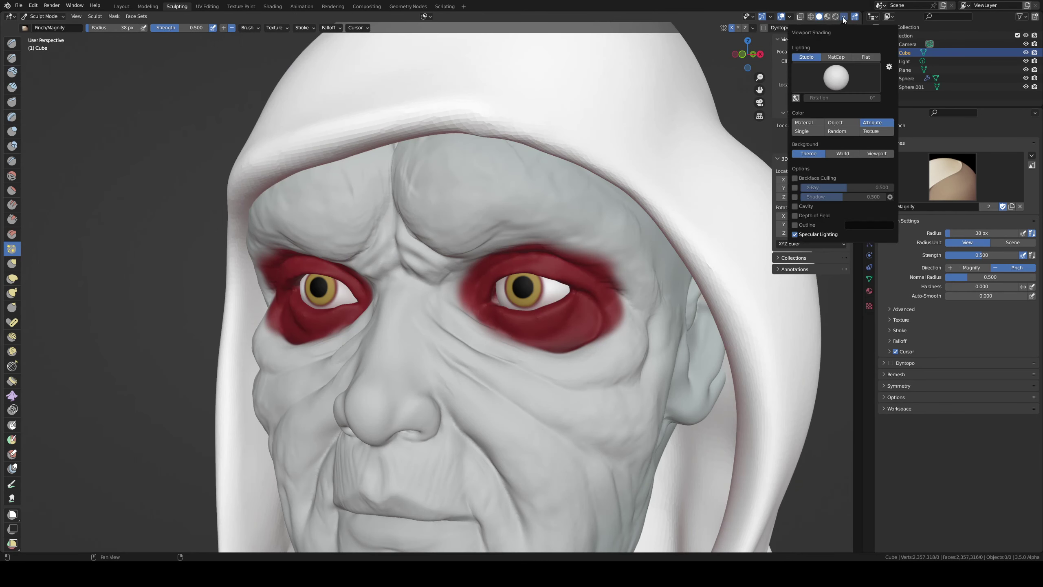
{"action": "left_click", "coordinate": [835, 56]}
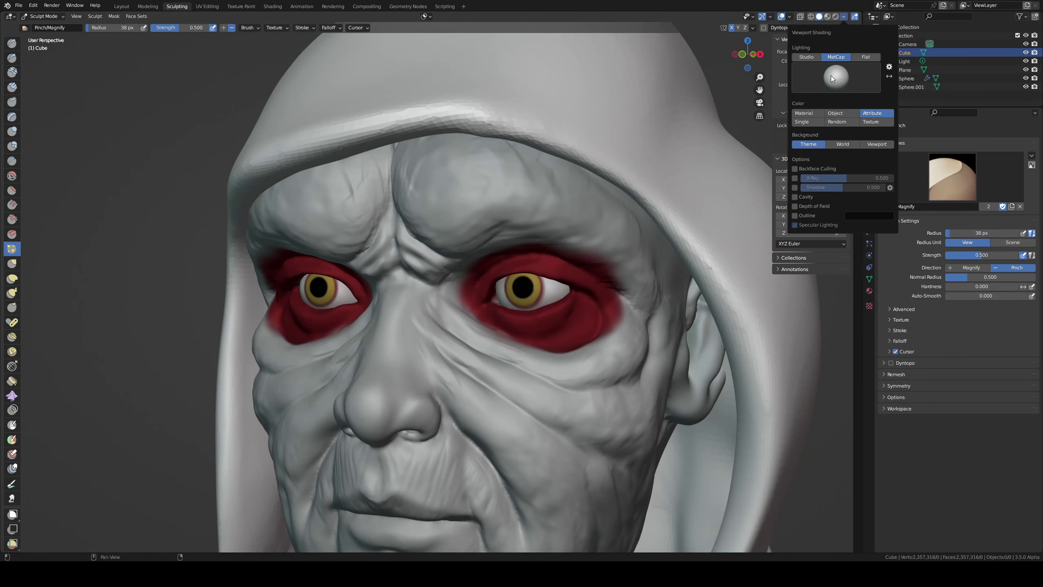
{"action": "left_click", "coordinate": [835, 73]}
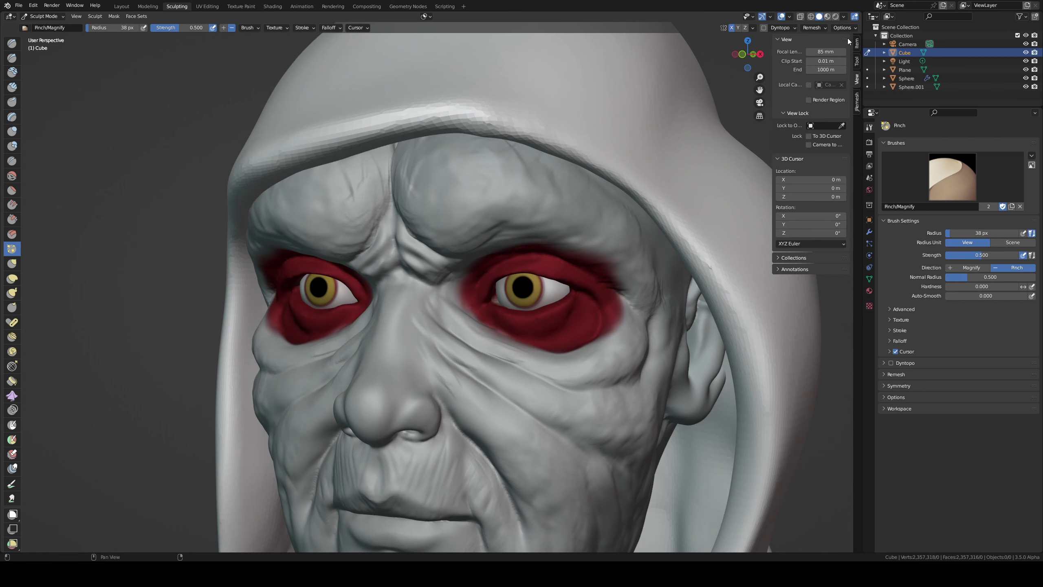
{"action": "left_click", "coordinate": [845, 17]}
{"action": "left_click", "coordinate": [812, 85]}
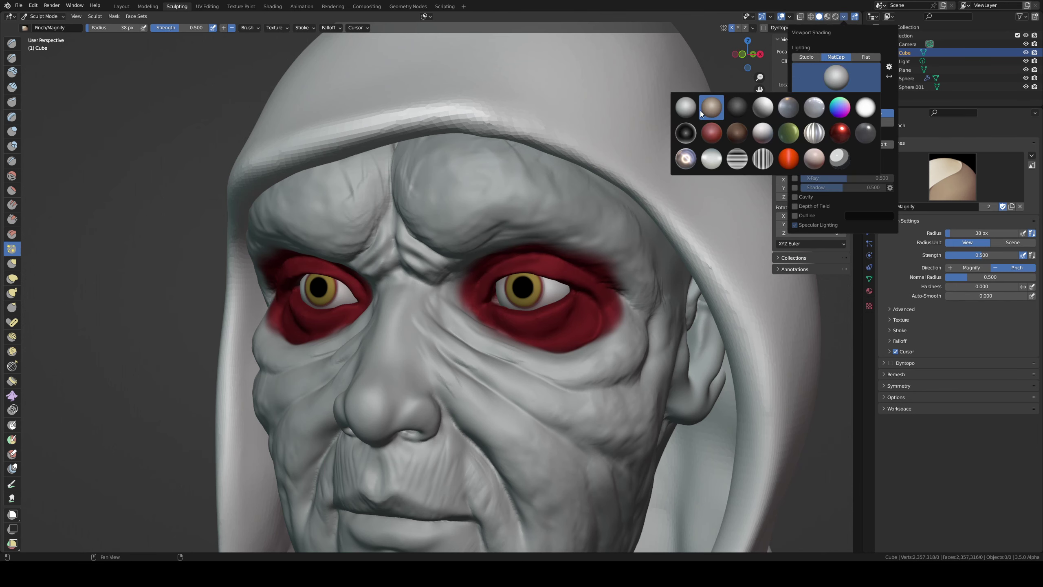
{"action": "left_click", "coordinate": [686, 111]}
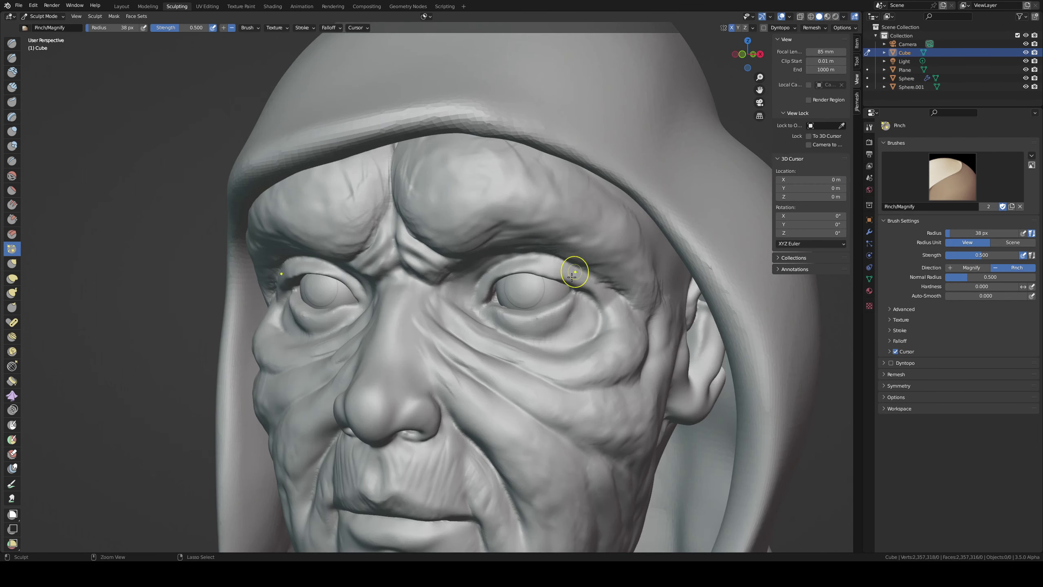
{"action": "mouse_move", "coordinate": [570, 273]}
{"action": "middle_mouse_down"}
{"action": "mouse_move", "coordinate": [532, 296]}
{"action": "mouse_move", "coordinate": [519, 395]}
{"action": "middle_mouse_up"}
- Sculpt the under-eye bag and cheek grooves with Clay Strips, then orbit to a front view
{"action": "key", "text": "c"}
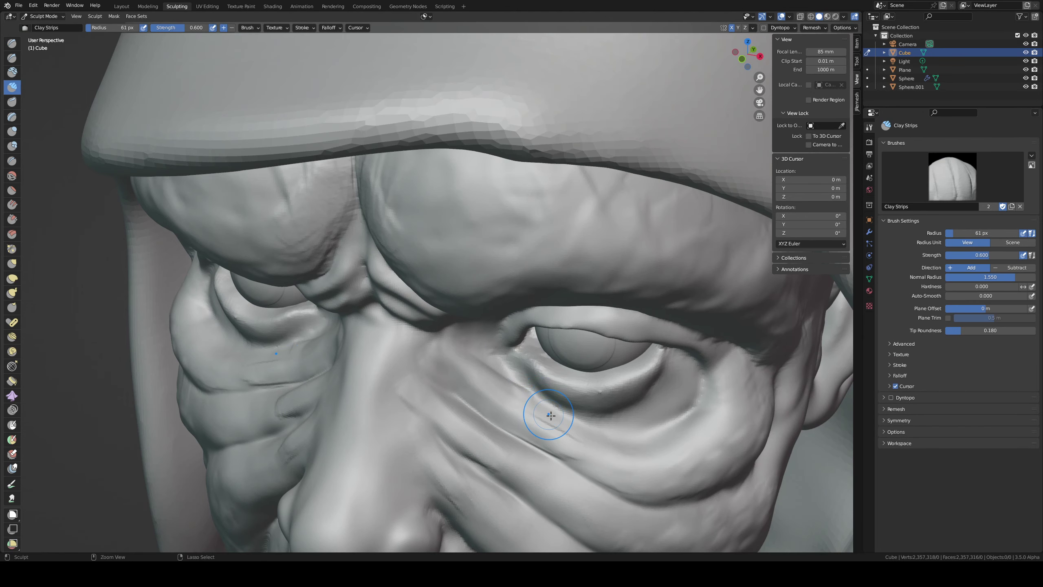
{"action": "mouse_move", "coordinate": [550, 415]}
{"action": "left_mouse_down"}
{"action": "mouse_move", "coordinate": [609, 426]}
{"action": "mouse_move", "coordinate": [550, 424]}
{"action": "mouse_move", "coordinate": [493, 391]}
{"action": "mouse_move", "coordinate": [463, 355]}
{"action": "left_mouse_up"}
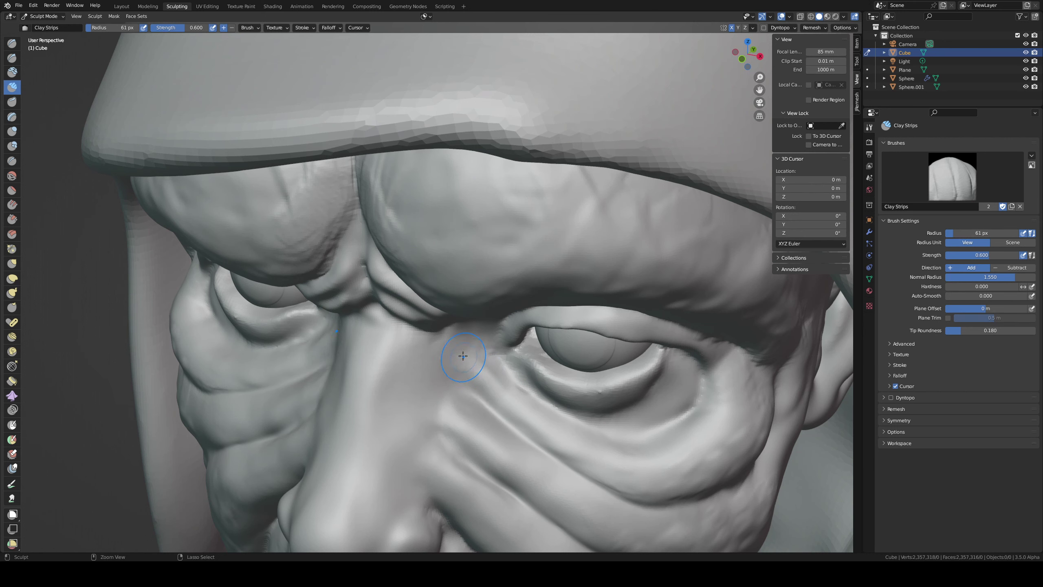
{"action": "key", "text": "alt+q"}
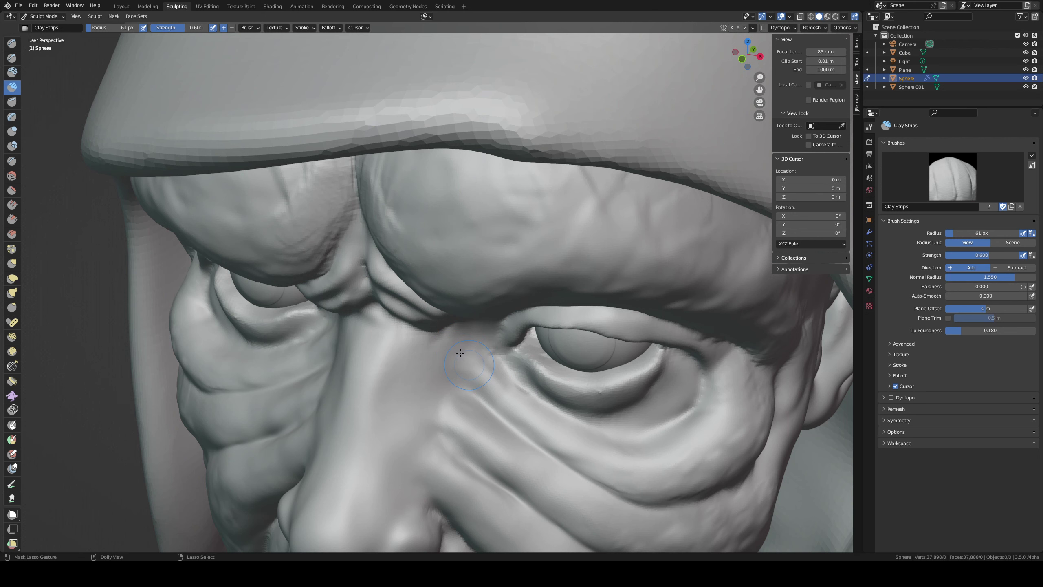
{"action": "key", "text": "alt+q"}
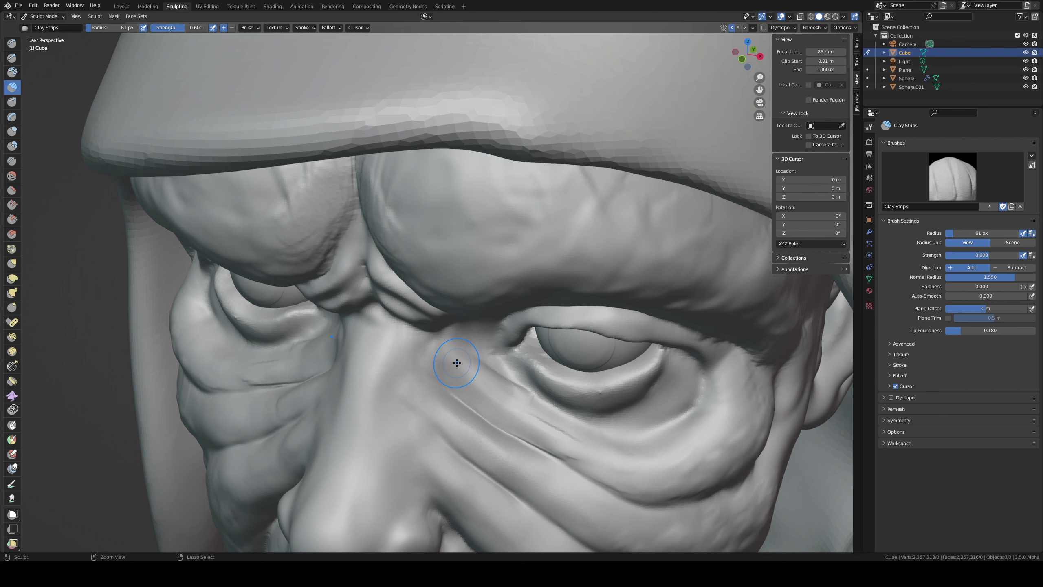
{"action": "left_click_drag", "start_coordinate": [525, 504], "coordinate": [437, 428]}
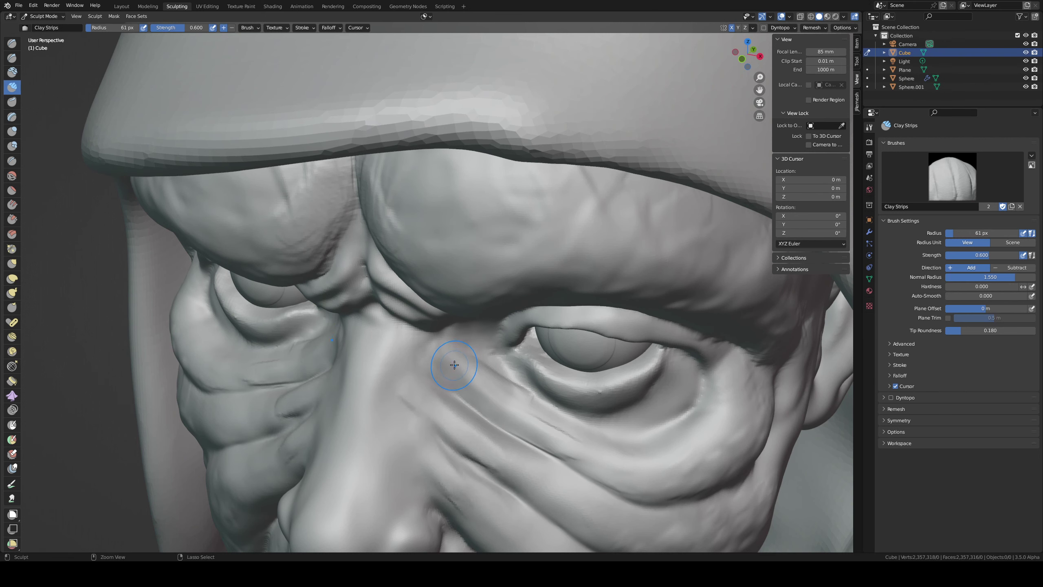
{"action": "mouse_move", "coordinate": [455, 362]}
{"action": "left_mouse_down"}
{"action": "mouse_move", "coordinate": [494, 397]}
{"action": "mouse_move", "coordinate": [507, 372]}
{"action": "mouse_move", "coordinate": [467, 361]}
{"action": "mouse_move", "coordinate": [463, 372]}
{"action": "mouse_move", "coordinate": [501, 397]}
{"action": "mouse_move", "coordinate": [485, 382]}
{"action": "mouse_move", "coordinate": [452, 407]}
{"action": "mouse_move", "coordinate": [438, 392]}
{"action": "mouse_move", "coordinate": [492, 462]}
{"action": "mouse_move", "coordinate": [505, 443]}
{"action": "left_mouse_up"}
{"action": "middle_click_drag", "start_coordinate": [455, 373], "coordinate": [477, 338]}
- Set the Draw Sharp brush to 37 px, then 54 px, and turn the head frontal
{"action": "key", "text": "x"}
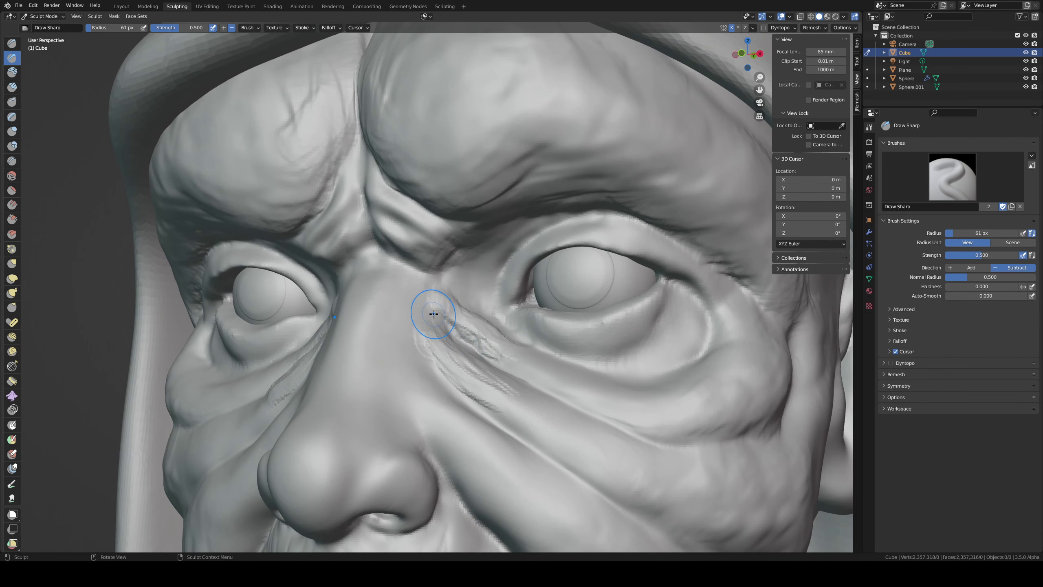
{"action": "key", "text": "f"}
{"action": "left_click", "coordinate": [424, 313]}
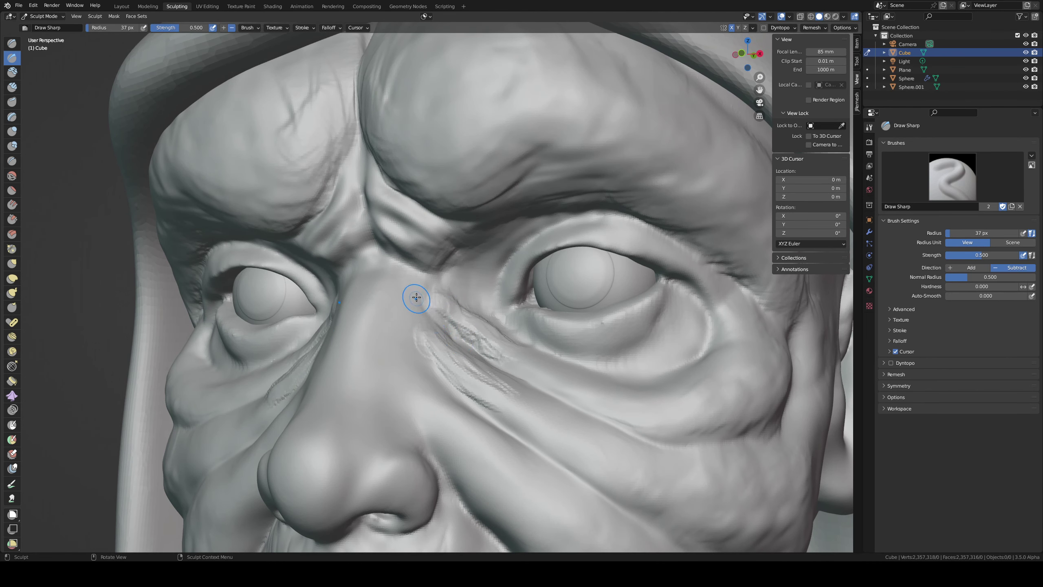
{"action": "middle_click_drag", "start_coordinate": [447, 329], "coordinate": [426, 385]}
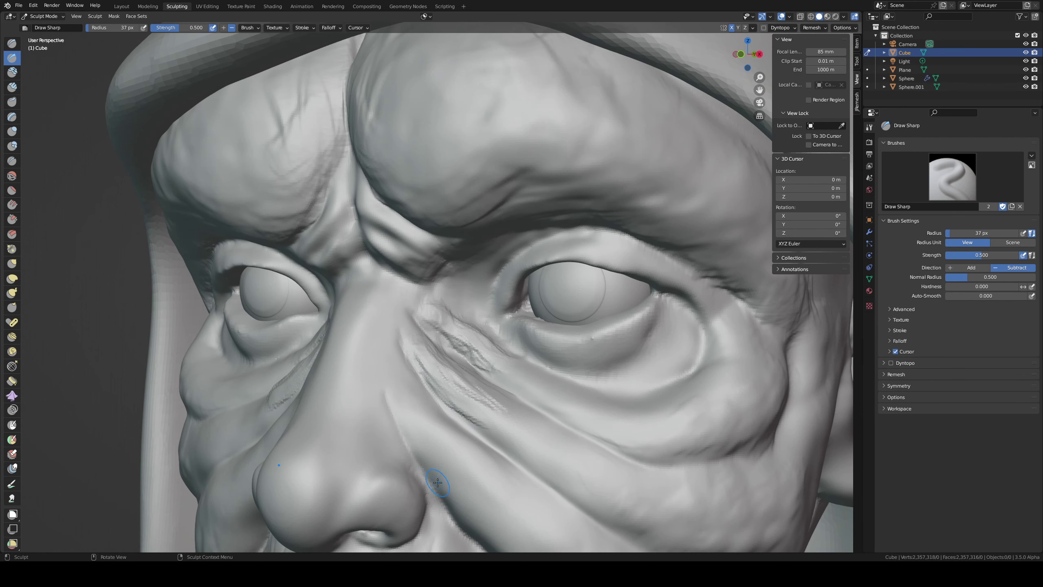
{"action": "key", "text": "f"}
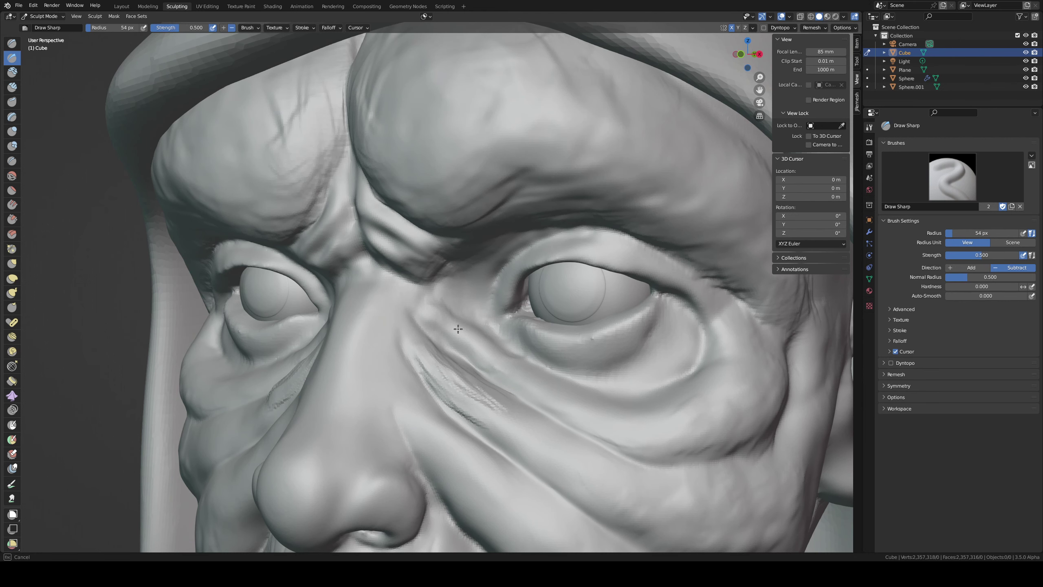
{"action": "left_click", "coordinate": [515, 374]}
{"action": "middle_click_drag", "start_coordinate": [482, 314], "coordinate": [494, 317]}
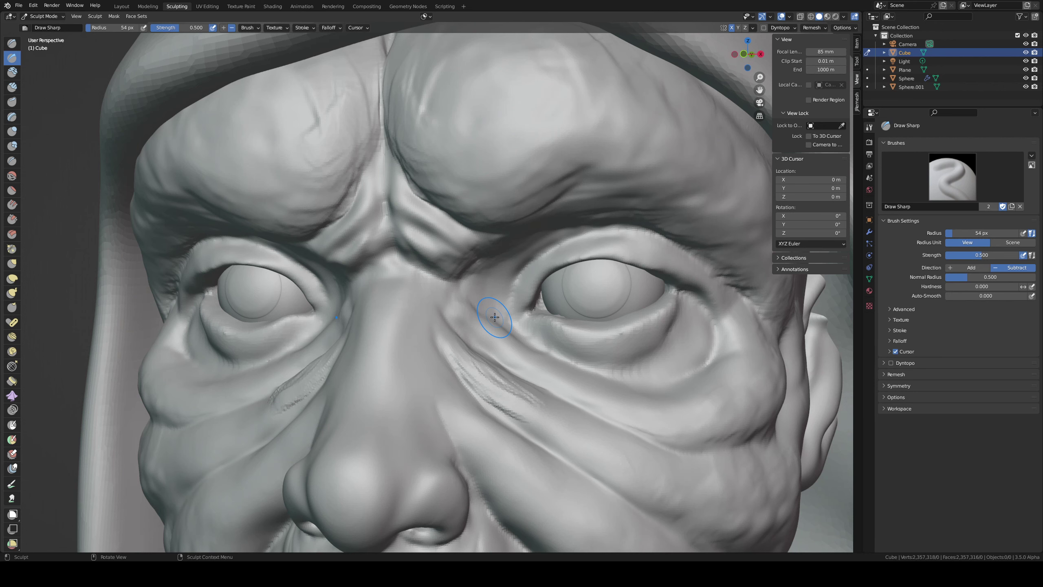
{"action": "scroll", "coordinate": [494, 317], "scroll_direction": "down", "scroll_amount": 3}
{"action": "scroll", "coordinate": [494, 317], "scroll_direction": "down", "scroll_amount": 2}
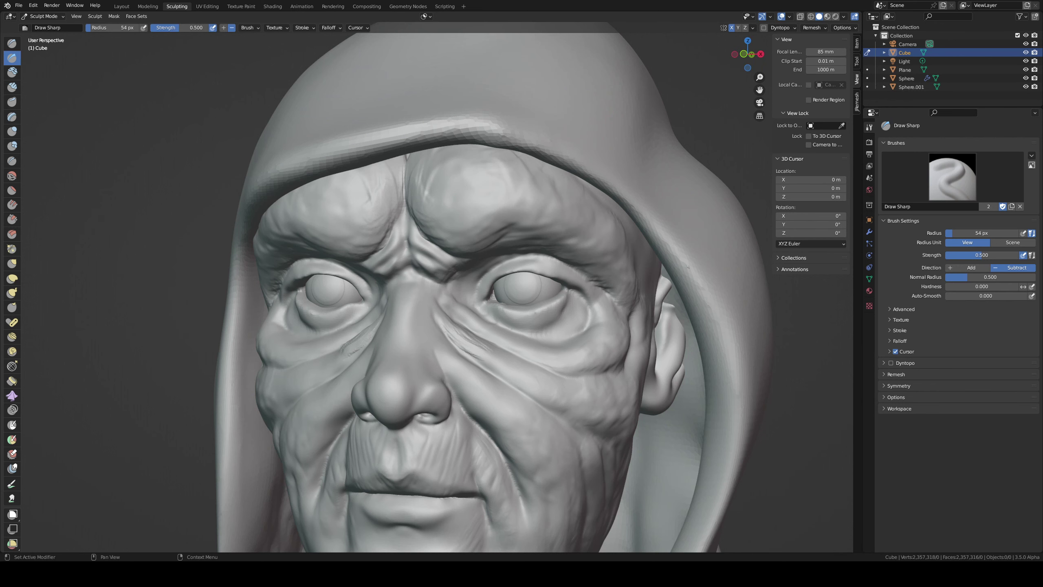
{"action": "scroll", "coordinate": [494, 304], "scroll_direction": "up", "scroll_amount": 1}
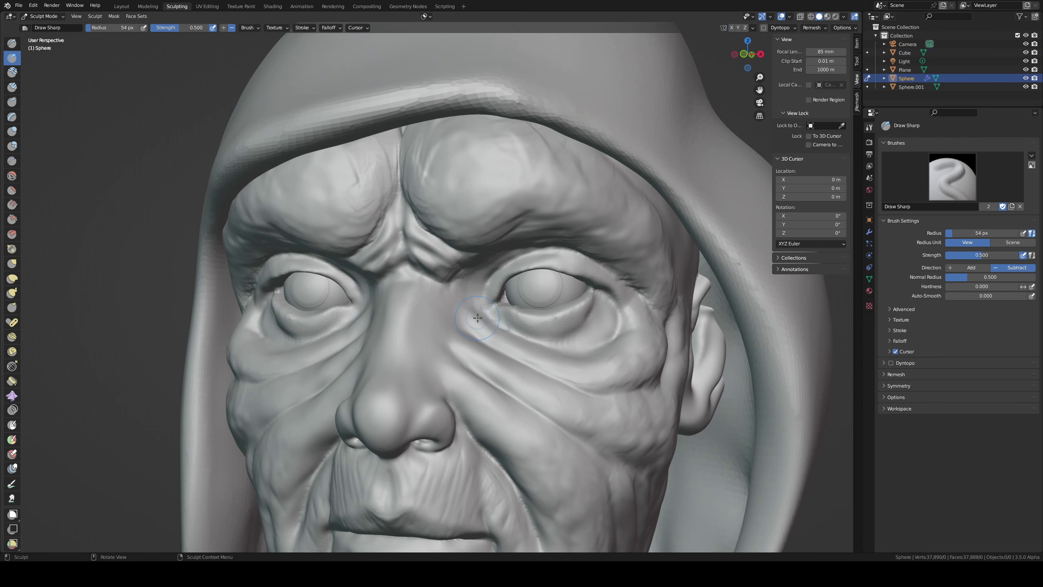
- Carve a sharp crease along the cheek fold, ending with the head mesh active
{"action": "key", "text": "alt+q"}
{"action": "key", "text": "alt+q"}
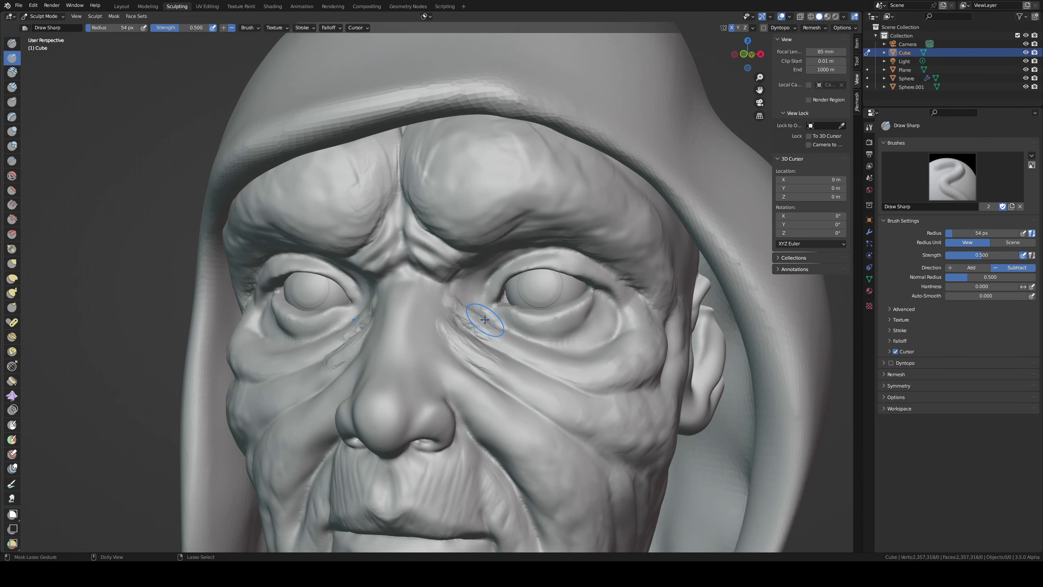
{"action": "left_click_drag", "start_coordinate": [484, 318], "coordinate": [483, 321], "text": "ctrl"}
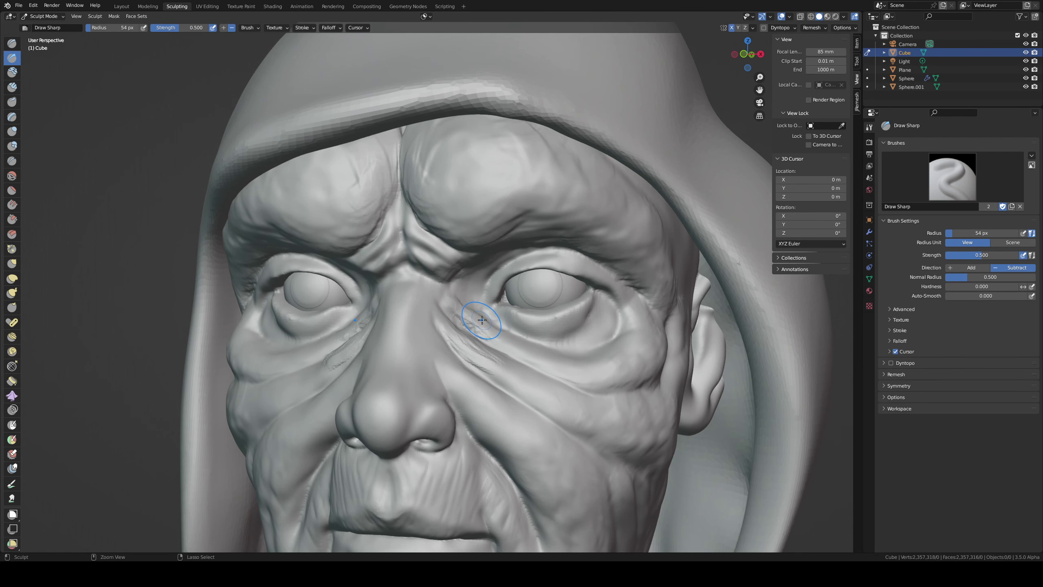
{"action": "key", "text": "alt+q"}
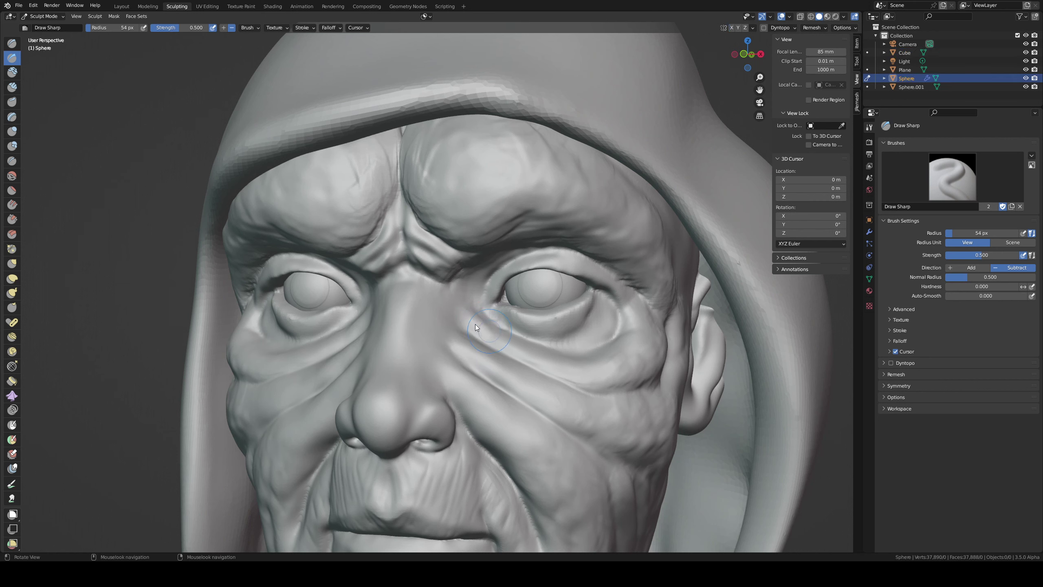
{"action": "key", "text": "alt+q"}
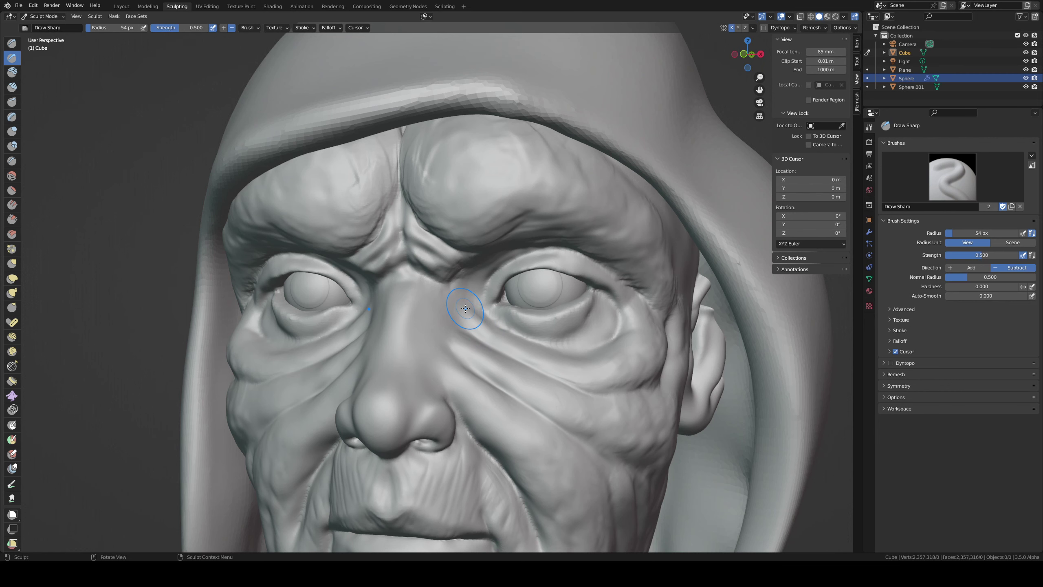
- Change the viewport shading colour from the painted attribute to a single plain colour
{"action": "left_click", "coordinate": [844, 18]}
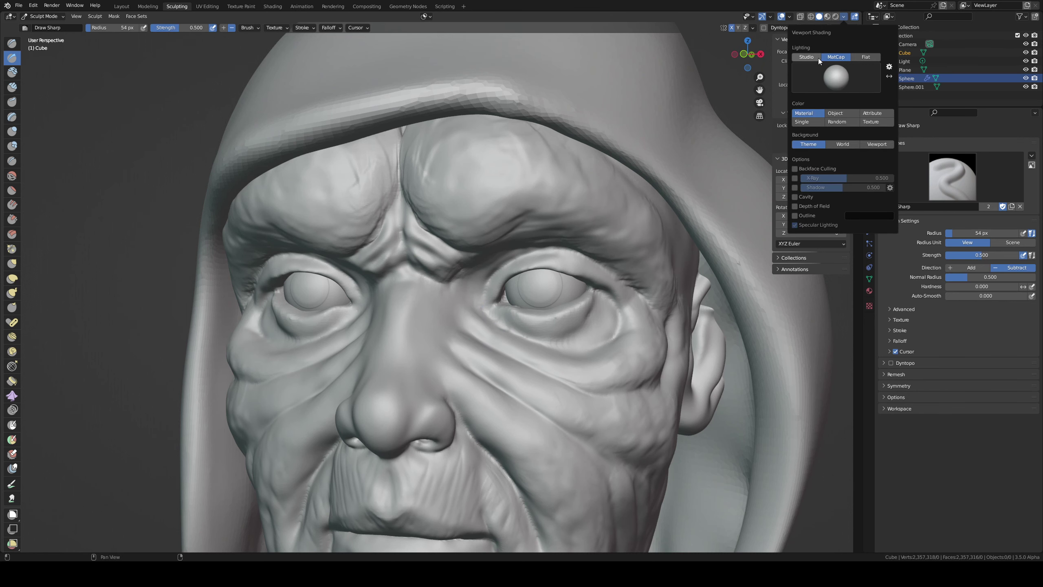
{"action": "left_click", "coordinate": [870, 116]}
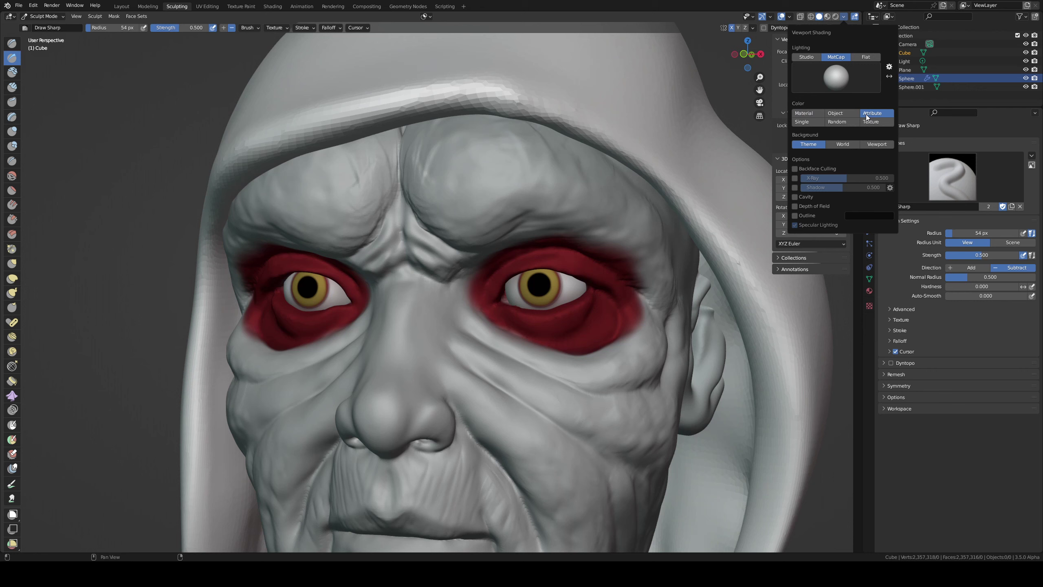
{"action": "left_click", "coordinate": [811, 122]}
{"action": "scroll", "coordinate": [501, 336], "scroll_direction": "up", "scroll_amount": 2}
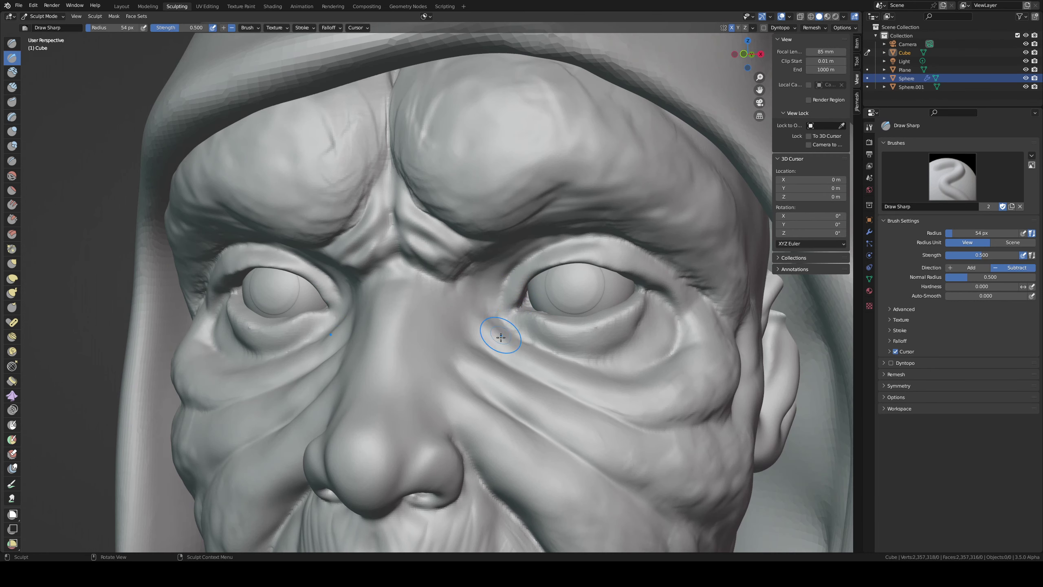
- Carve and fold the skin below the inner right eye corner, undoing and reshaping the crease
{"action": "left_click_drag", "start_coordinate": [500, 314], "coordinate": [514, 349]}
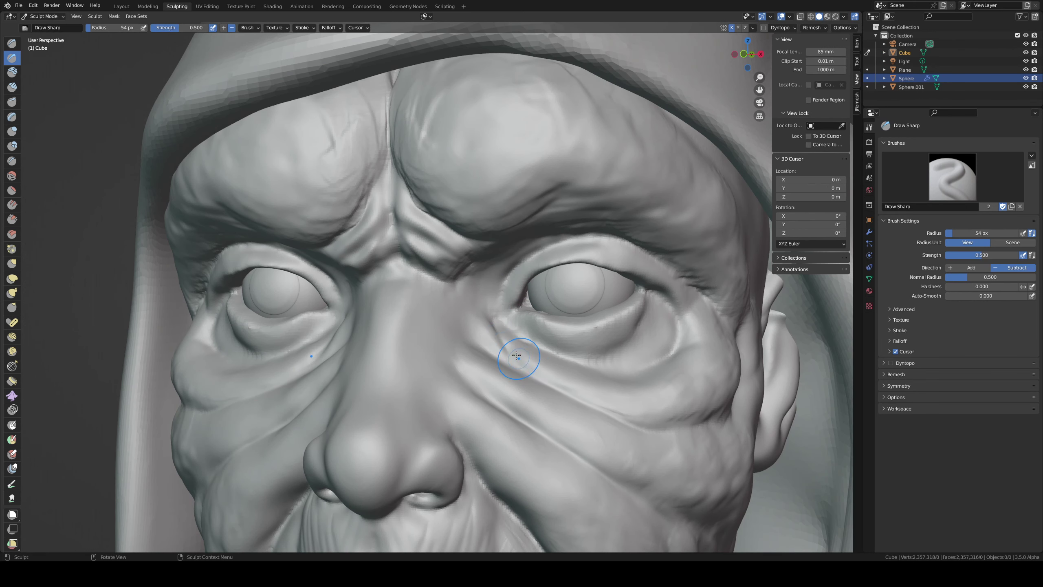
{"action": "key", "text": "c"}
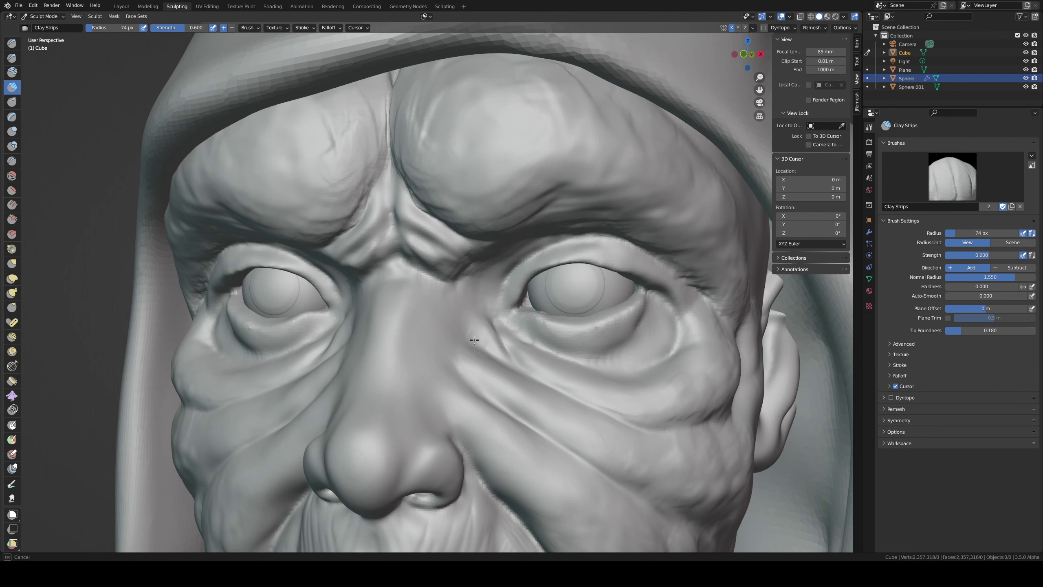
{"action": "left_click_drag", "start_coordinate": [475, 337], "coordinate": [493, 388]}
{"action": "key", "text": "x"}
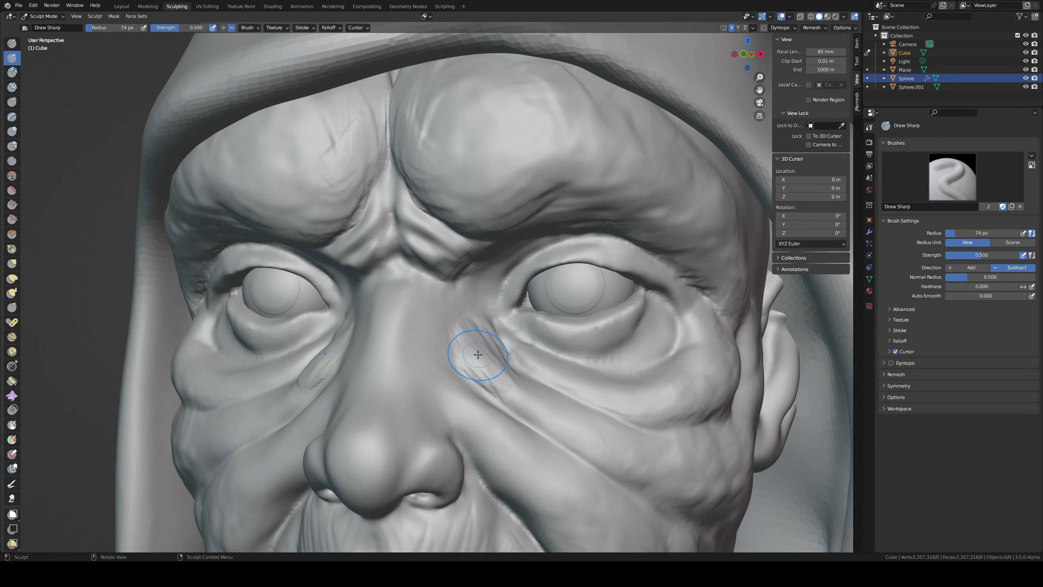
{"action": "left_click_drag", "start_coordinate": [471, 339], "coordinate": [491, 371]}
{"action": "key", "text": "ctrl+z"}
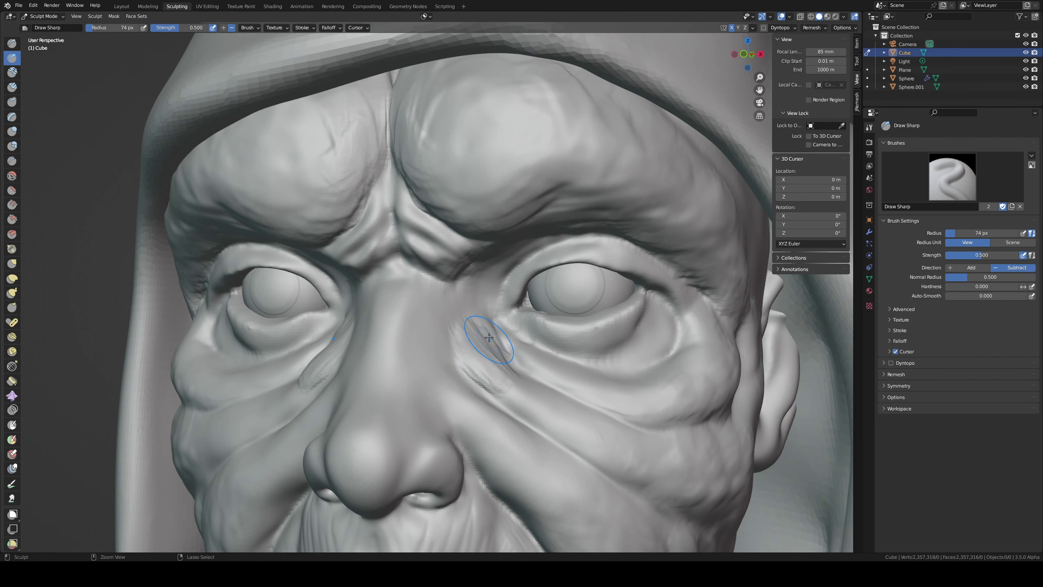
{"action": "key", "text": "ctrl+z"}
{"action": "mouse_move", "coordinate": [487, 337]}
{"action": "left_mouse_down"}
{"action": "mouse_move", "coordinate": [512, 326]}
{"action": "mouse_move", "coordinate": [502, 337]}
{"action": "mouse_move", "coordinate": [495, 327]}
{"action": "mouse_move", "coordinate": [490, 347]}
{"action": "mouse_move", "coordinate": [493, 324]}
{"action": "left_mouse_up"}
- Deepen the inner eye corner crease, then add Clay Strips clay beside the nose on the head mesh
{"action": "key", "text": "alt+q"}
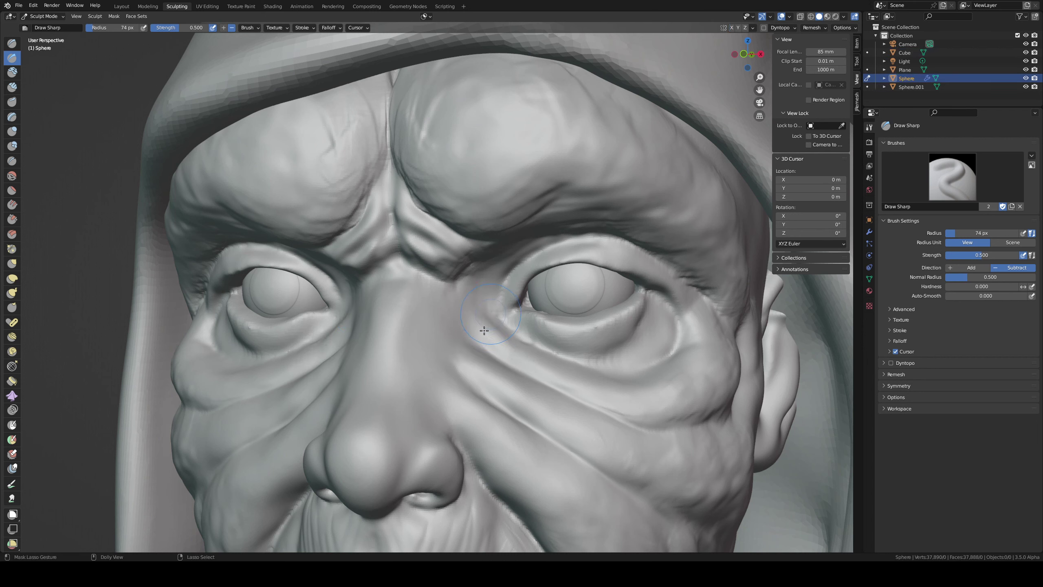
{"action": "key", "text": "alt+q"}
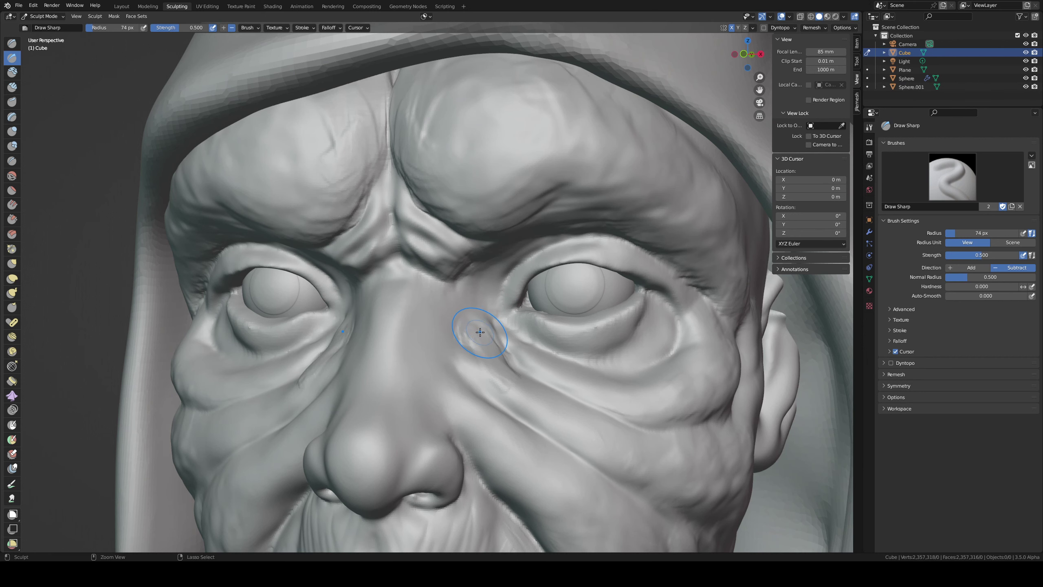
{"action": "left_click_drag", "start_coordinate": [480, 330], "coordinate": [480, 329]}
{"action": "key", "text": "alt+q"}
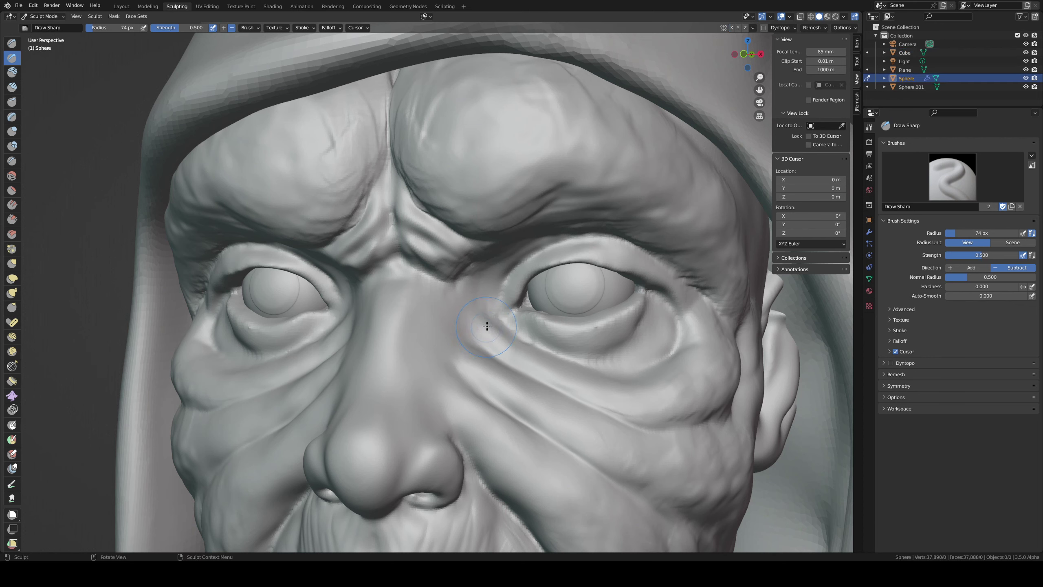
{"action": "key", "text": "c"}
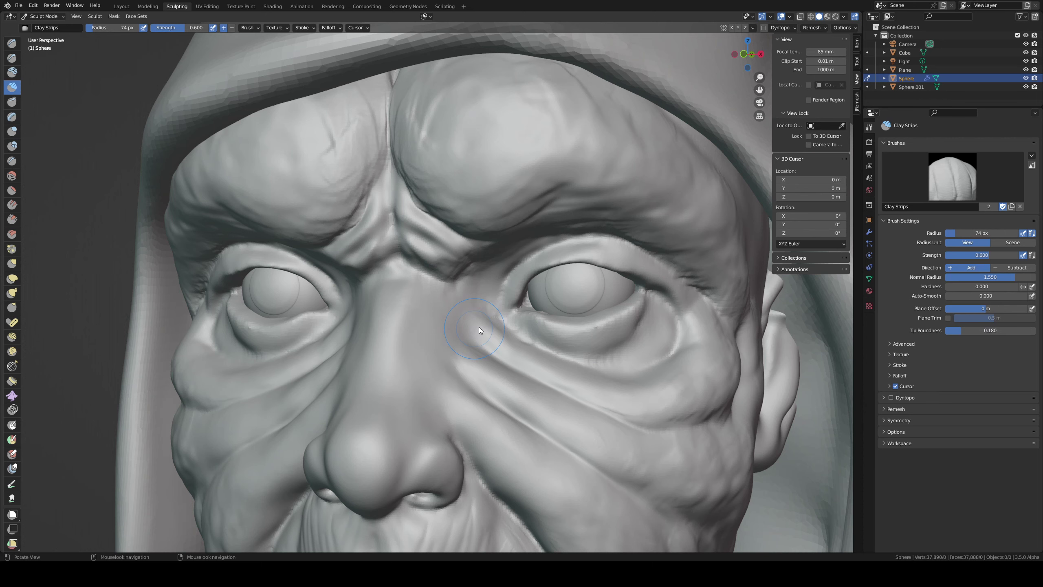
{"action": "key", "text": "alt+q"}
{"action": "left_click", "coordinate": [475, 325]}
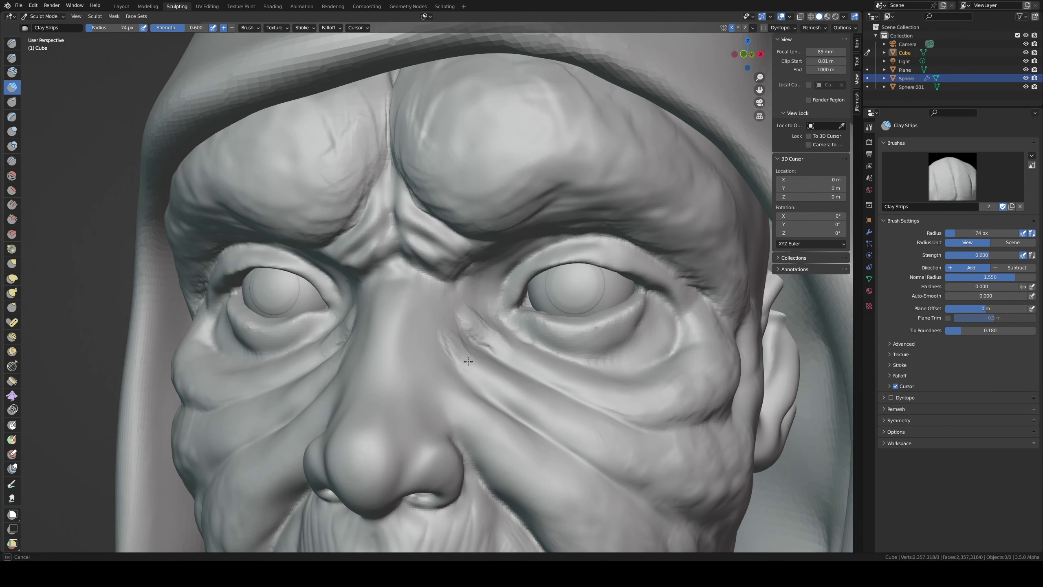
{"action": "left_click_drag", "start_coordinate": [462, 415], "coordinate": [451, 381]}
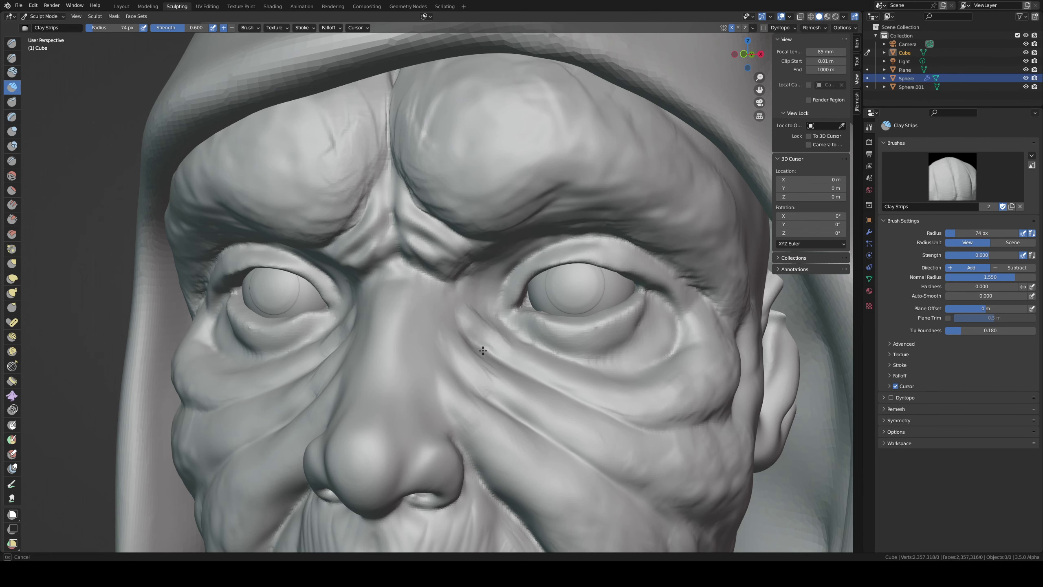
{"action": "left_click_drag", "start_coordinate": [478, 307], "coordinate": [454, 314]}
- Carve sharp creases beside the nose and down from the inner eye, then orbit frontal
{"action": "key", "text": "shift+space"}
{"action": "middle_click_drag", "start_coordinate": [459, 314], "coordinate": [417, 319]}
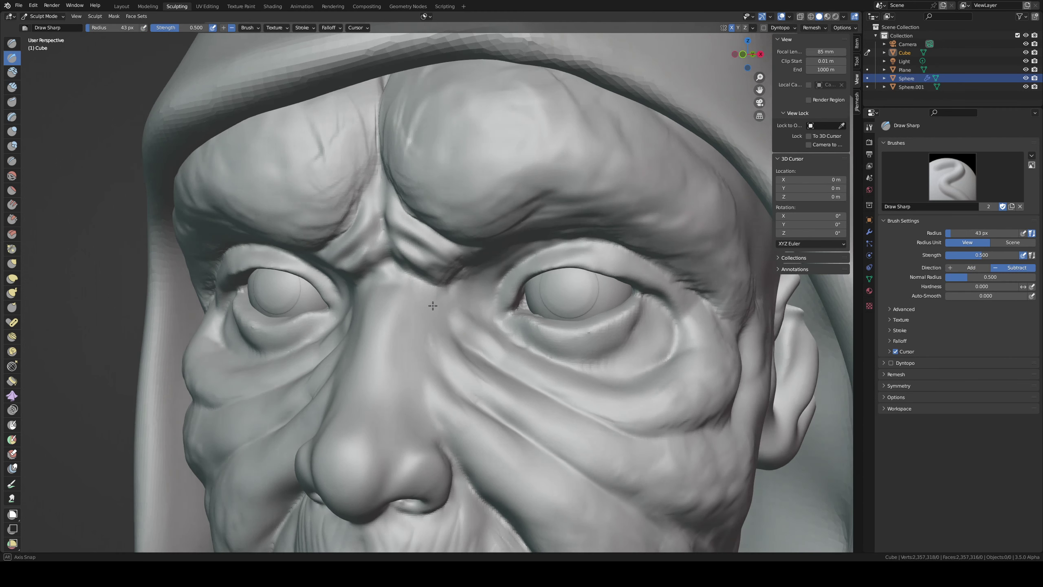
{"action": "mouse_move", "coordinate": [404, 349]}
{"action": "left_mouse_down"}
{"action": "mouse_move", "coordinate": [427, 403]}
{"action": "mouse_move", "coordinate": [388, 409]}
{"action": "left_mouse_up"}
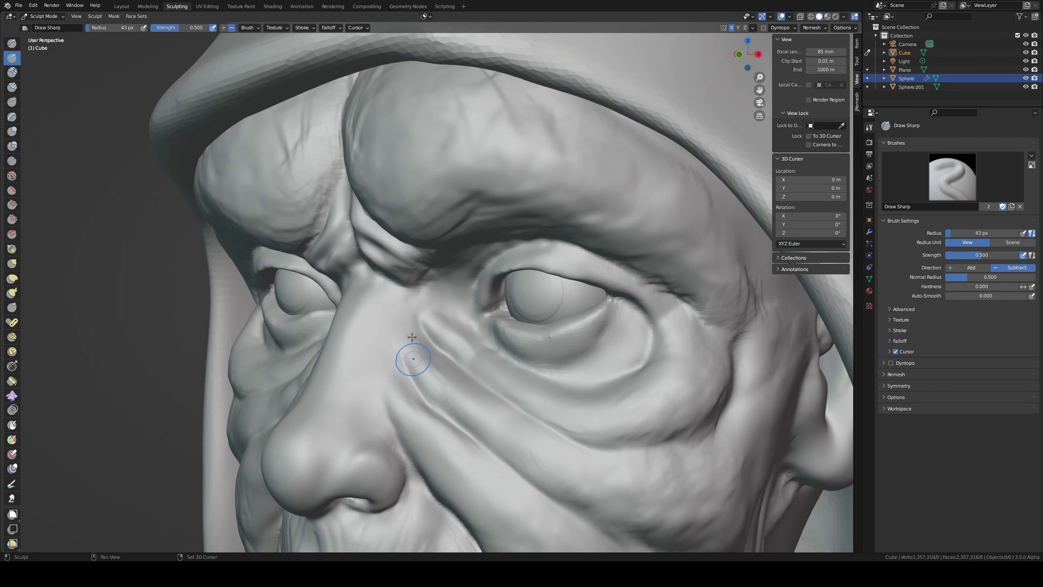
{"action": "mouse_move", "coordinate": [417, 376]}
{"action": "left_mouse_down"}
{"action": "mouse_move", "coordinate": [454, 417]}
{"action": "mouse_move", "coordinate": [448, 327]}
{"action": "left_mouse_up"}
{"action": "middle_click_drag", "start_coordinate": [448, 326], "coordinate": [463, 332]}
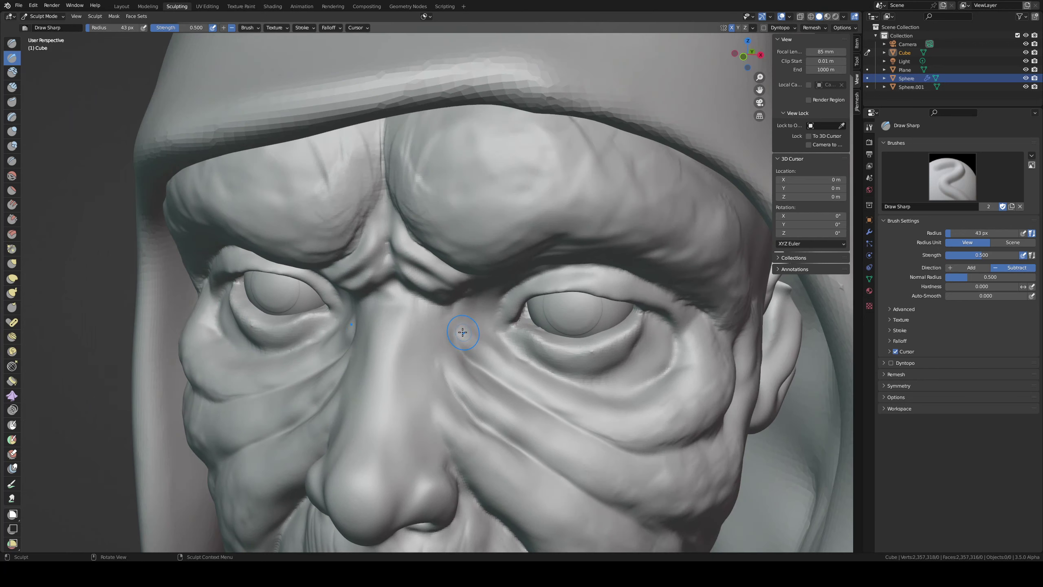
{"action": "left_click_drag", "start_coordinate": [463, 332], "coordinate": [475, 356]}
{"action": "scroll", "coordinate": [463, 336], "scroll_direction": "down", "scroll_amount": 5}
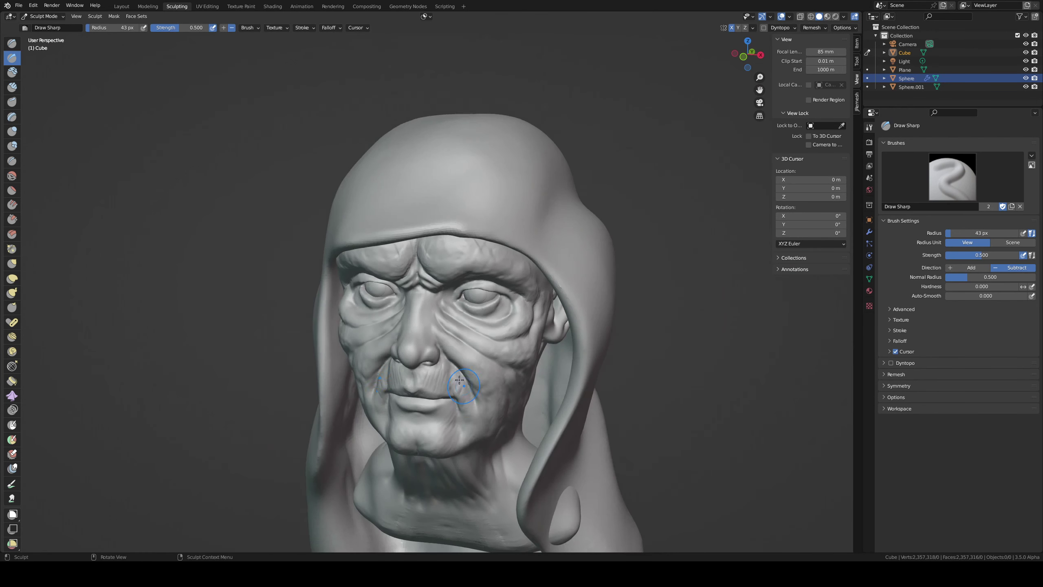
{"action": "middle_click_drag", "start_coordinate": [462, 336], "coordinate": [458, 271]}
{"action": "scroll", "coordinate": [458, 271], "scroll_direction": "up", "scroll_amount": 3}
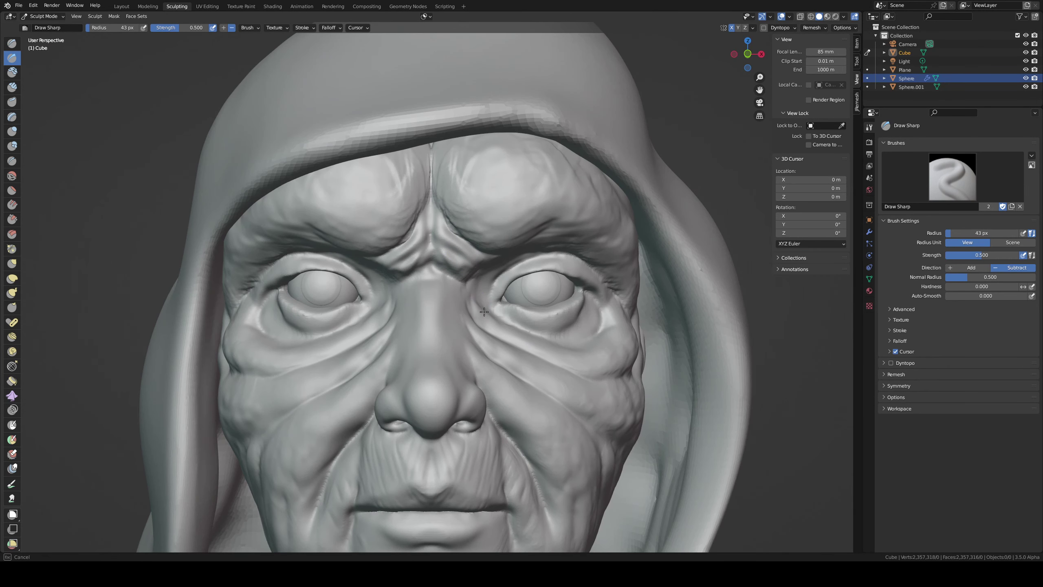
- Set the Clay Strips brush to 36 px, inspect the face from several angles, and save untitled.blend
{"action": "middle_click_drag", "start_coordinate": [499, 330], "coordinate": [480, 324]}
{"action": "key", "text": "f"}
{"action": "left_click", "coordinate": [481, 323]}
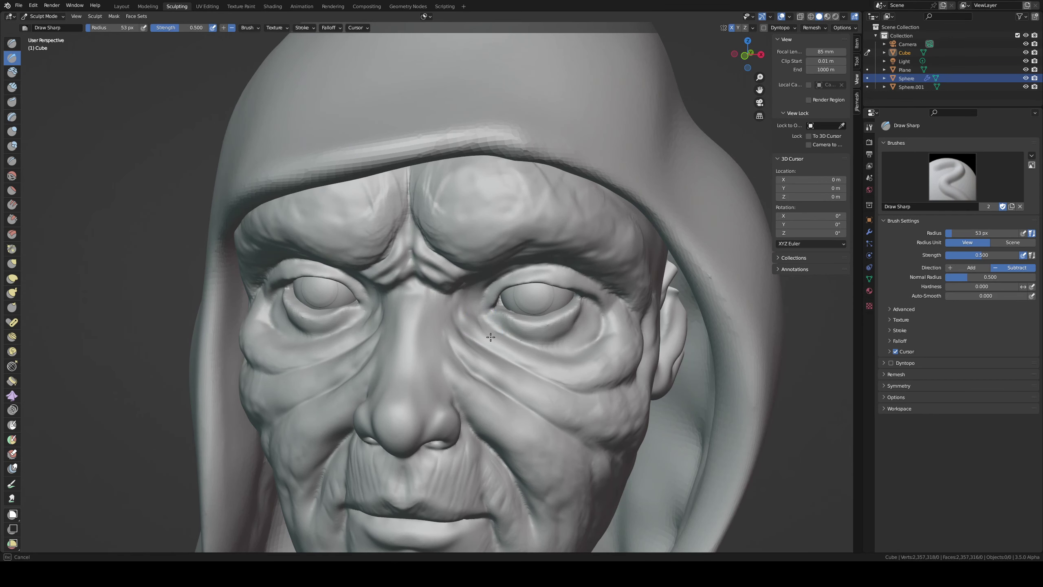
{"action": "key", "text": "c"}
{"action": "key", "text": "f"}
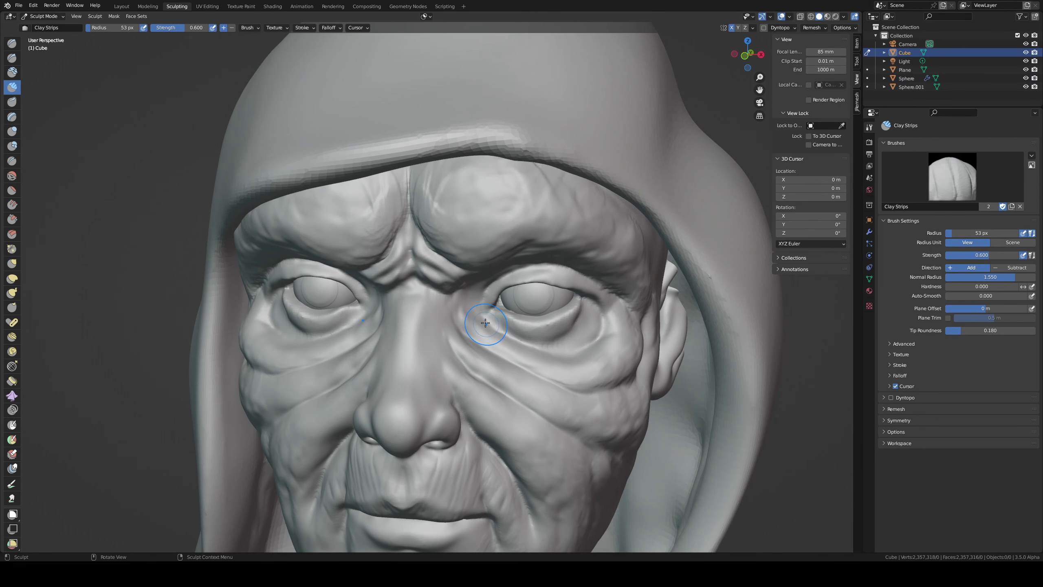
{"action": "left_click", "coordinate": [492, 338]}
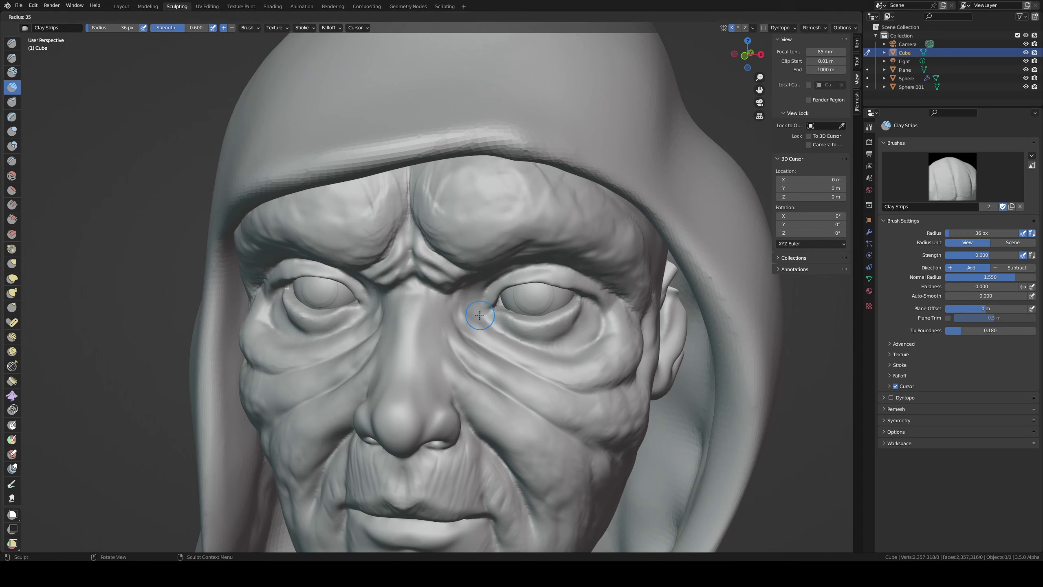
{"action": "middle_click_drag", "start_coordinate": [484, 325], "coordinate": [433, 297]}
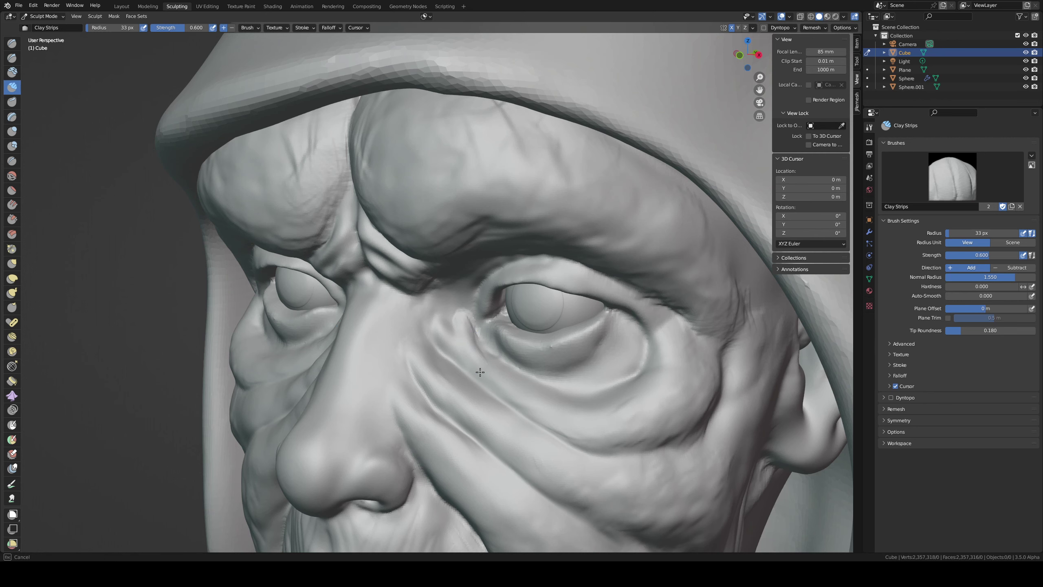
{"action": "mouse_move", "coordinate": [457, 312]}
{"action": "middle_mouse_down"}
{"action": "mouse_move", "coordinate": [490, 334]}
{"action": "mouse_move", "coordinate": [480, 320]}
{"action": "middle_mouse_up"}
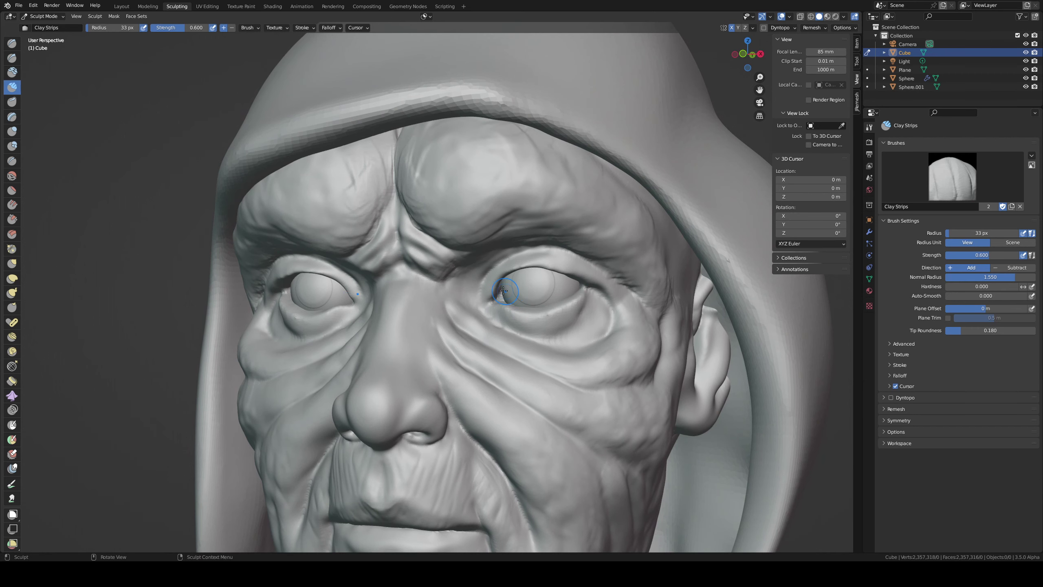
{"action": "scroll", "coordinate": [503, 291], "scroll_direction": "down", "scroll_amount": 4}
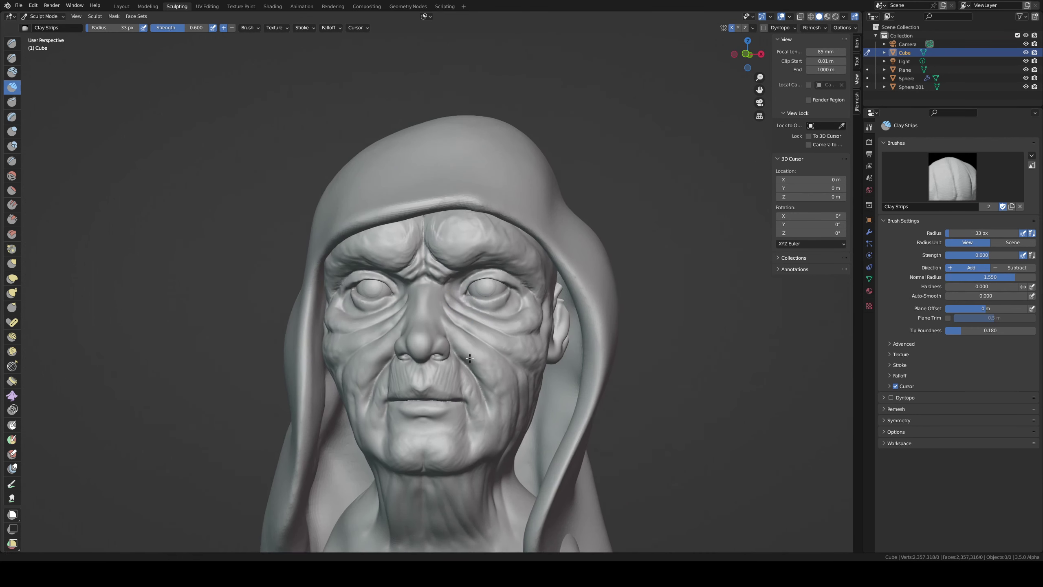
{"action": "middle_click_drag", "start_coordinate": [470, 358], "coordinate": [494, 261]}
{"action": "key", "text": "ctrl+s"}
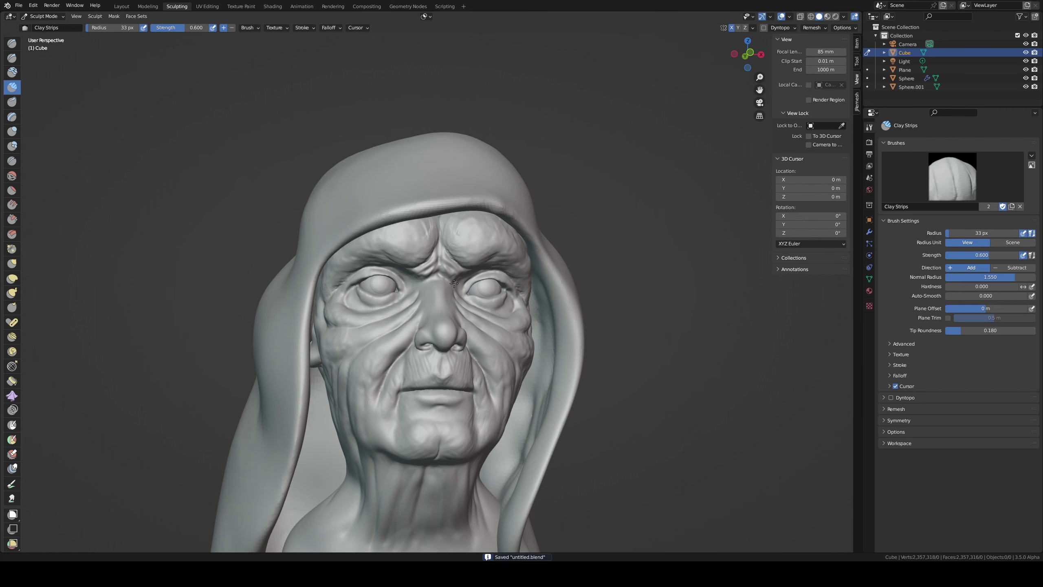
- Carve Draw Sharp creases down from the upper nose side and near the inner eye corner
{"action": "scroll", "coordinate": [453, 283], "scroll_direction": "up", "scroll_amount": 3}
{"action": "mouse_move", "coordinate": [452, 287]}
{"action": "middle_mouse_down"}
{"action": "mouse_move", "coordinate": [482, 328]}
{"action": "mouse_move", "coordinate": [433, 326]}
{"action": "middle_mouse_up"}
{"action": "key", "text": "shift+x"}
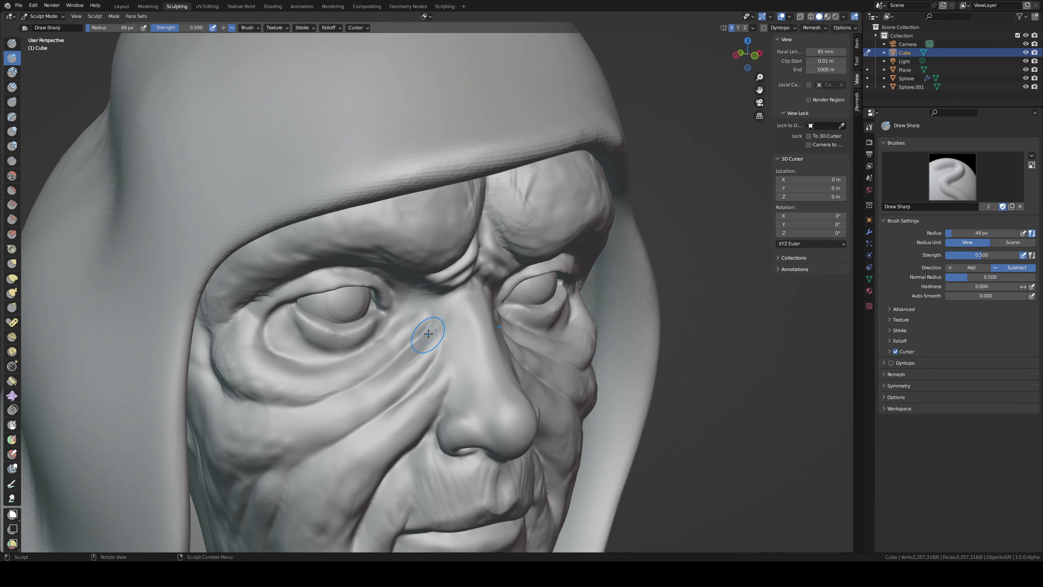
{"action": "mouse_move", "coordinate": [445, 360]}
{"action": "left_mouse_down"}
{"action": "mouse_move", "coordinate": [451, 346]}
{"action": "mouse_move", "coordinate": [468, 360]}
{"action": "mouse_move", "coordinate": [437, 305]}
{"action": "left_mouse_up"}
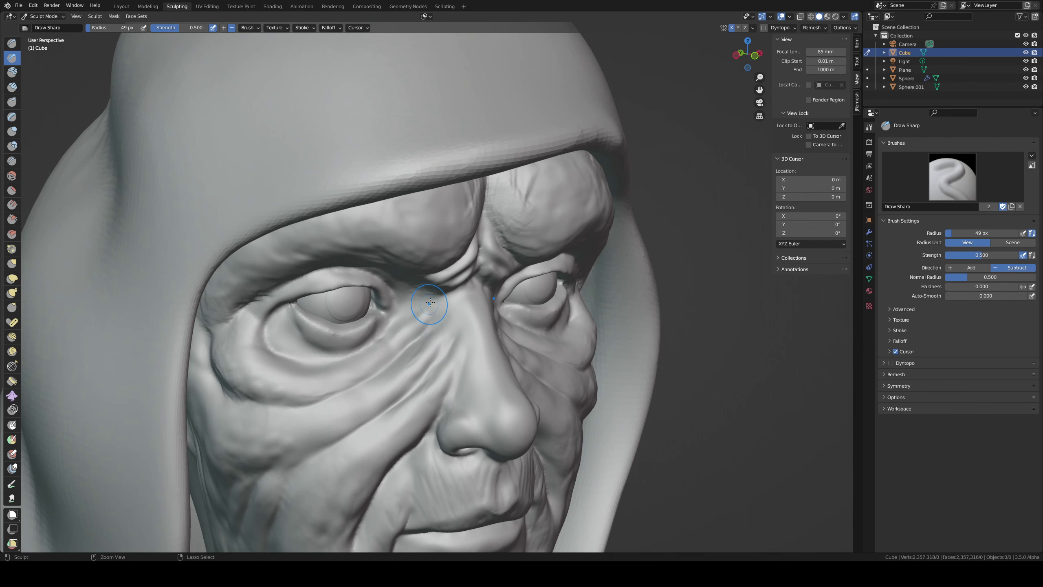
{"action": "mouse_move", "coordinate": [429, 304]}
{"action": "middle_mouse_down"}
{"action": "mouse_move", "coordinate": [389, 276]}
{"action": "mouse_move", "coordinate": [406, 286]}
{"action": "middle_mouse_up"}
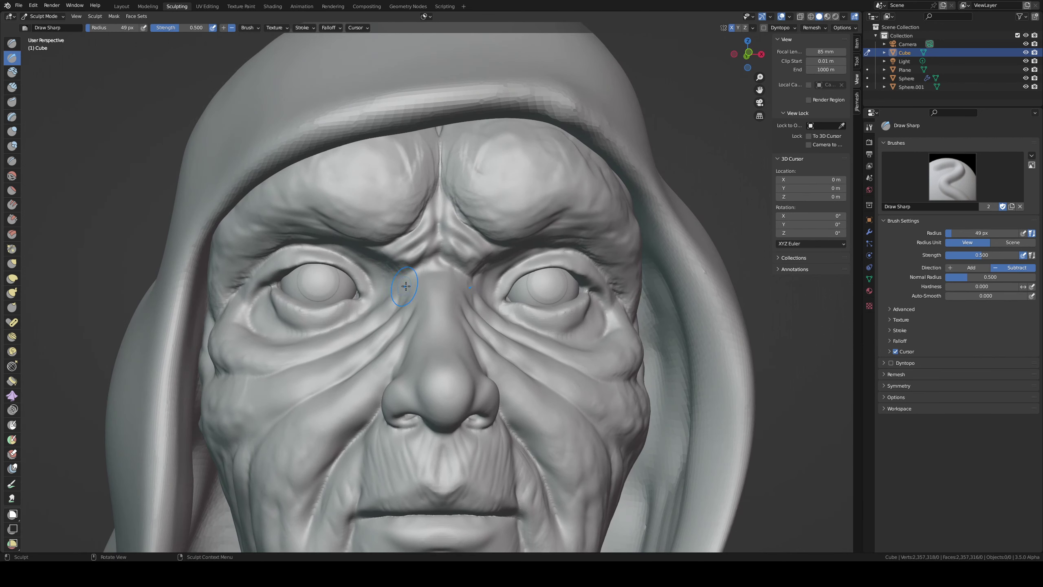
{"action": "left_click_drag", "start_coordinate": [389, 293], "coordinate": [416, 273]}
- Switch to the Scrape/Peaks brush, save untitled.blend again, and rotate back toward the front
{"action": "middle_click_drag", "start_coordinate": [421, 330], "coordinate": [424, 326]}
{"action": "key", "text": "shift+t"}
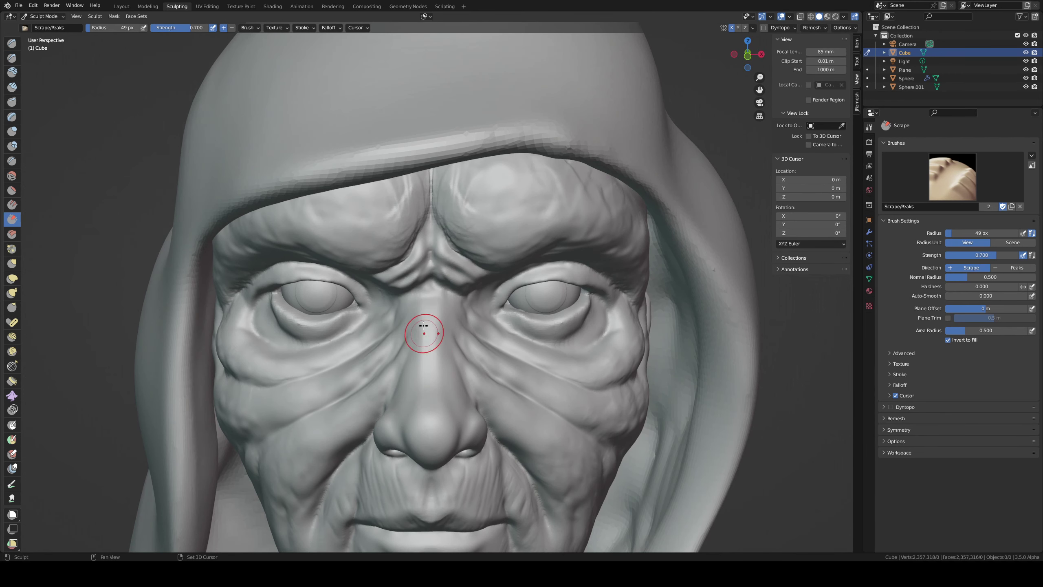
{"action": "scroll", "coordinate": [425, 384], "scroll_direction": "down", "scroll_amount": 4}
{"action": "middle_click_drag", "start_coordinate": [425, 384], "coordinate": [480, 296]}
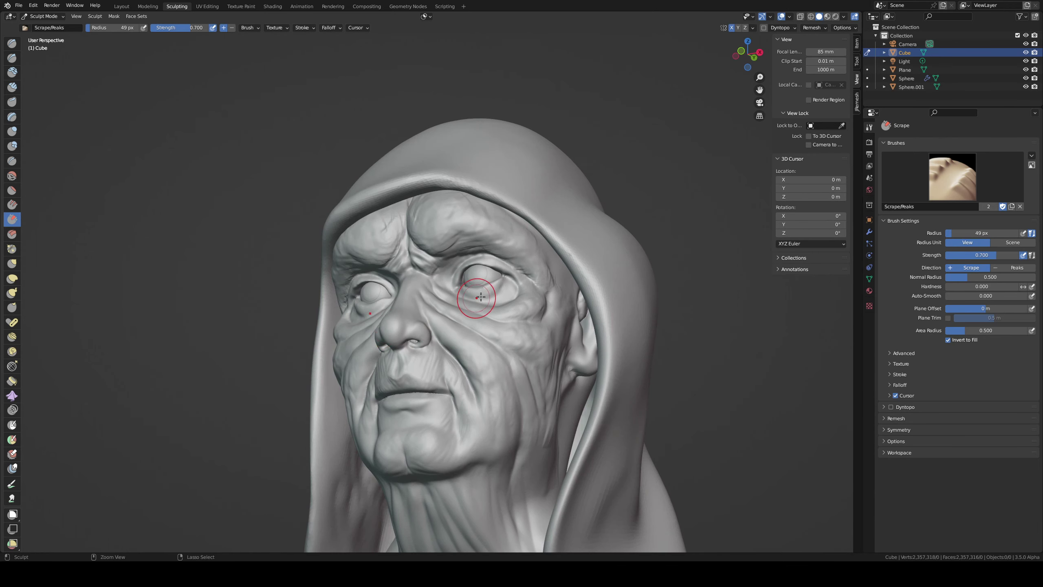
{"action": "key", "text": "ctrl+s"}
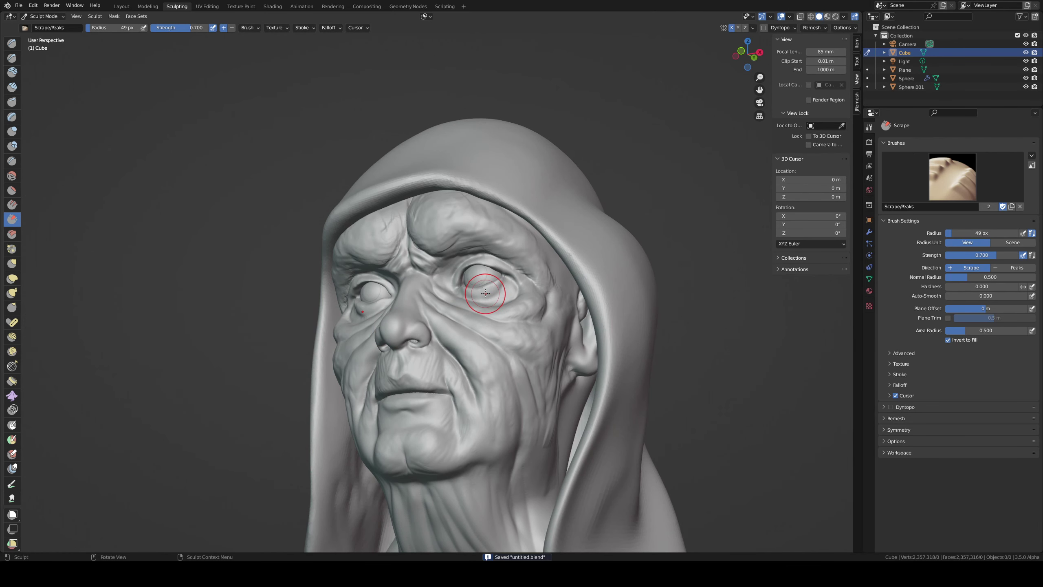
{"action": "middle_click_drag", "start_coordinate": [472, 158], "coordinate": [477, 165]}
- Switch to the hood mesh and pinch-sharpen the hood fold beside the cheek
{"action": "key", "text": "alt+q"}
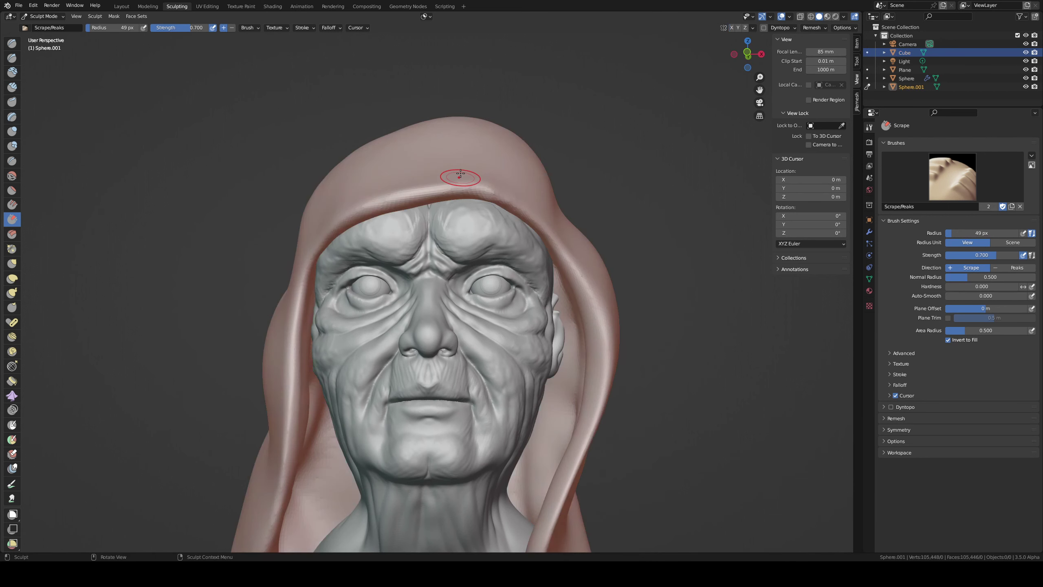
{"action": "key", "text": "p"}
{"action": "mouse_move", "coordinate": [349, 214]}
{"action": "left_mouse_down"}
{"action": "mouse_move", "coordinate": [365, 208]}
{"action": "mouse_move", "coordinate": [315, 257]}
{"action": "left_mouse_up"}
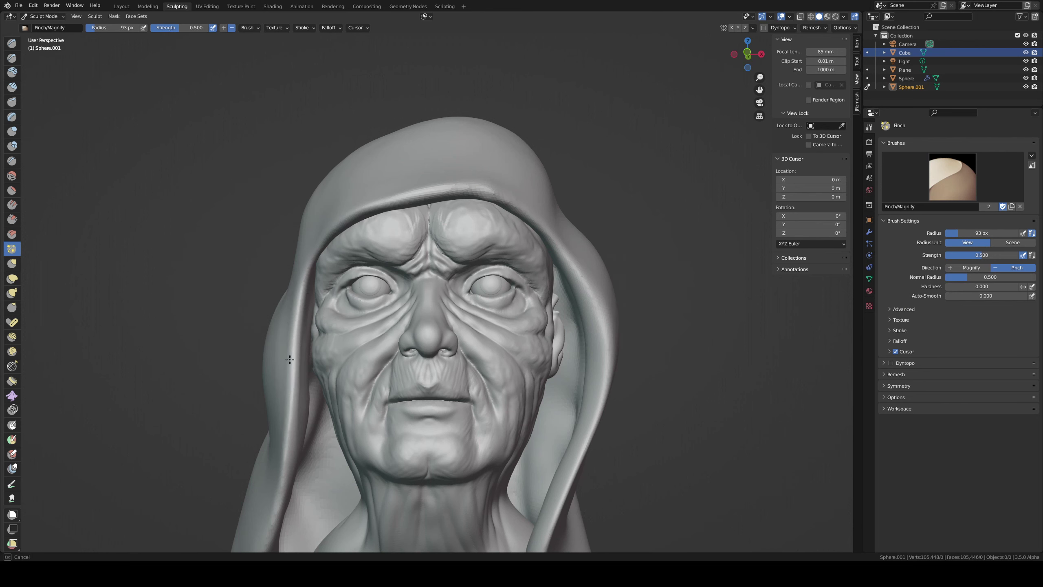
{"action": "left_click_drag", "start_coordinate": [289, 360], "coordinate": [296, 298]}
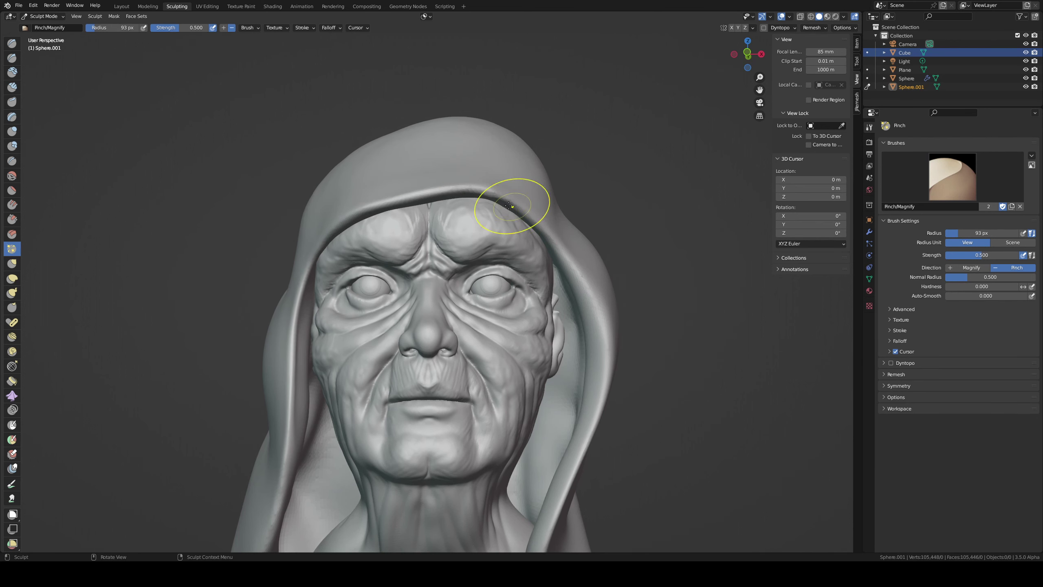
- Select the hood mesh, frame the head and switch to an enlarged Grab brush
{"action": "middle_click_drag", "start_coordinate": [565, 319], "coordinate": [538, 293], "text": "ctrl"}
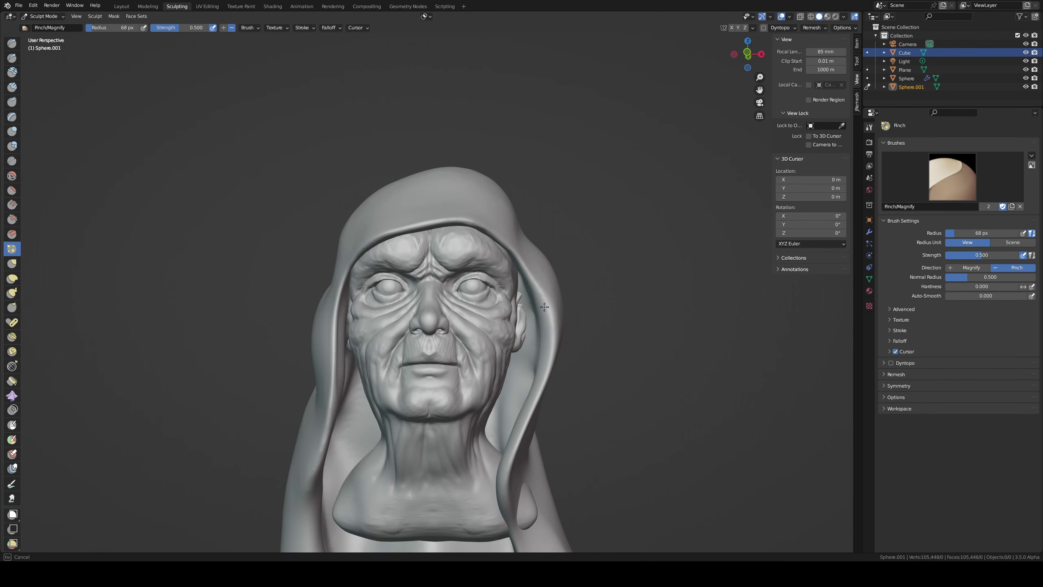
{"action": "left_click", "coordinate": [546, 364]}
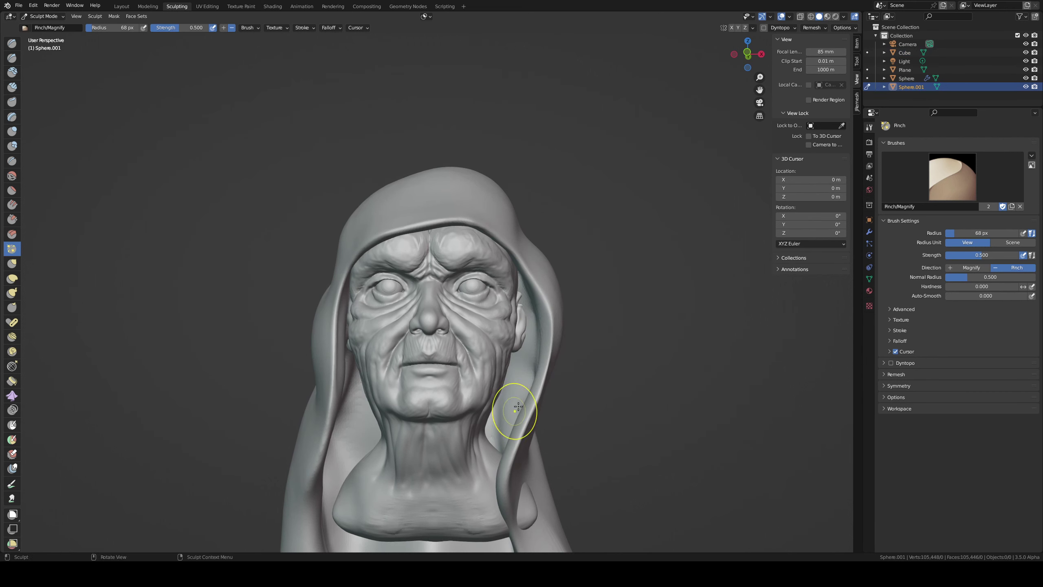
{"action": "middle_click_drag", "start_coordinate": [496, 412], "coordinate": [507, 374], "text": "shift"}
{"action": "key", "text": "g"}
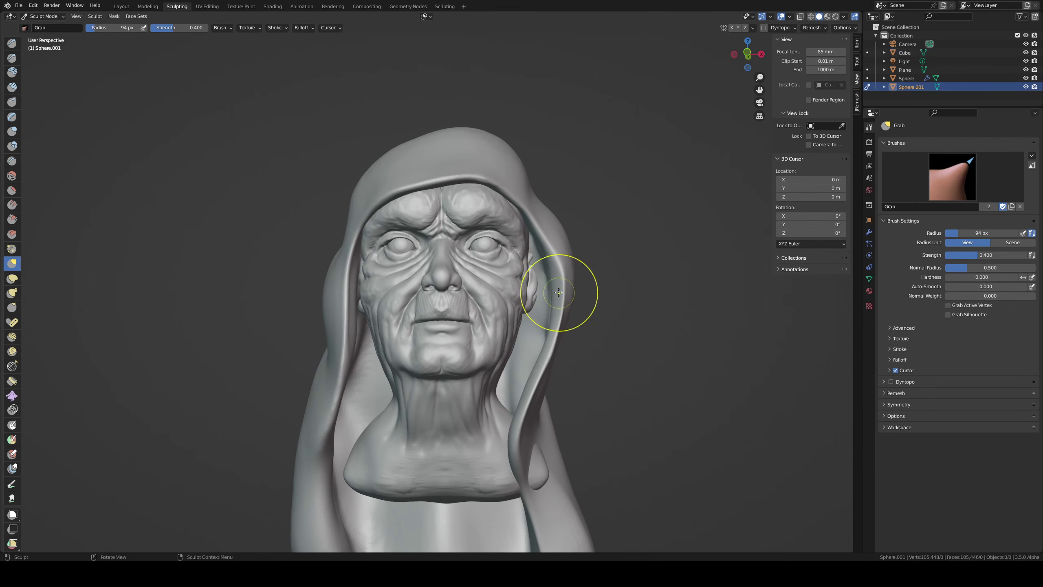
{"action": "key", "text": "f"}
{"action": "left_click", "coordinate": [641, 279]}
- Orbit around the hooded head back to a frontal view with the Grab brush active
{"action": "middle_click_drag", "start_coordinate": [641, 279], "coordinate": [605, 251]}
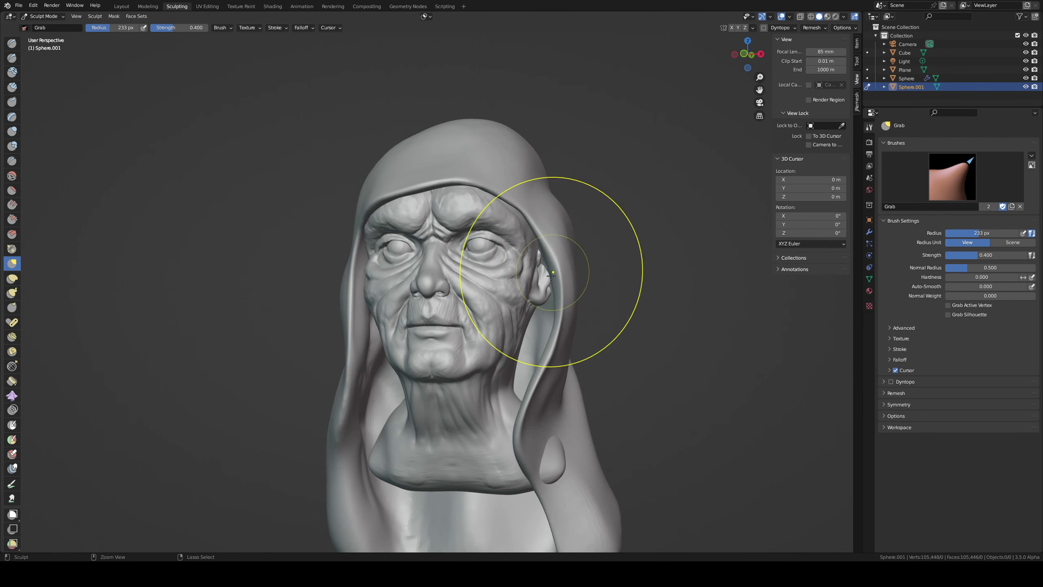
{"action": "scroll", "coordinate": [595, 230], "scroll_direction": "up", "scroll_amount": 3}
{"action": "key", "text": "shift+x"}
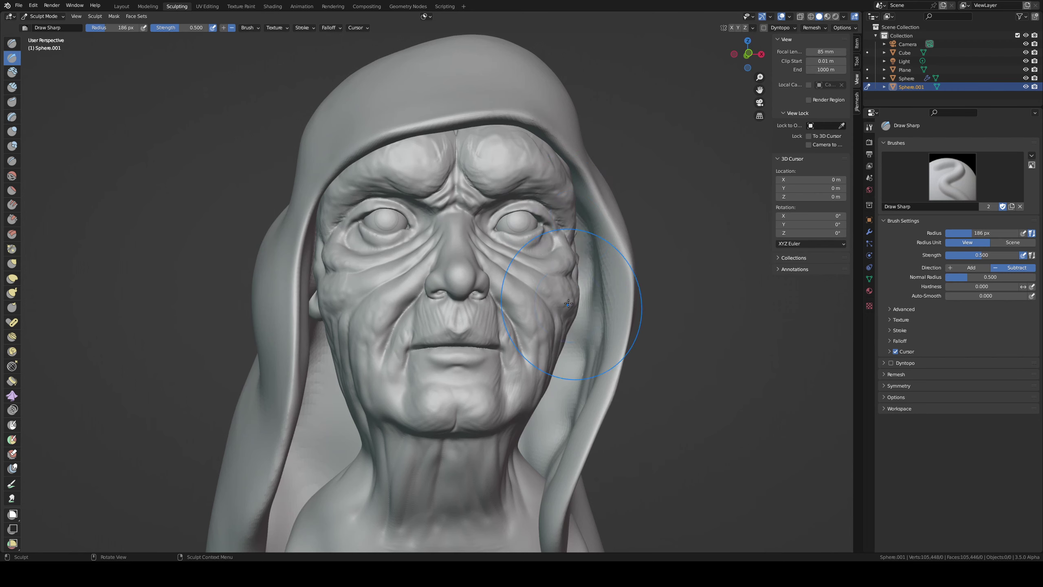
{"action": "middle_click_drag", "start_coordinate": [568, 303], "coordinate": [569, 247]}
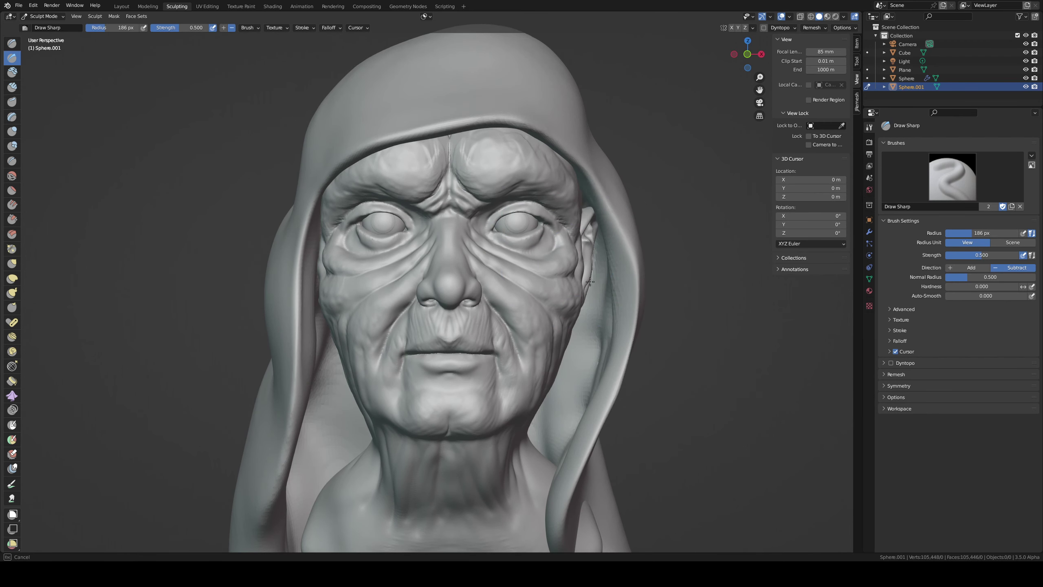
{"action": "key", "text": "g"}
{"action": "scroll", "coordinate": [616, 256], "scroll_direction": "down", "scroll_amount": 3}
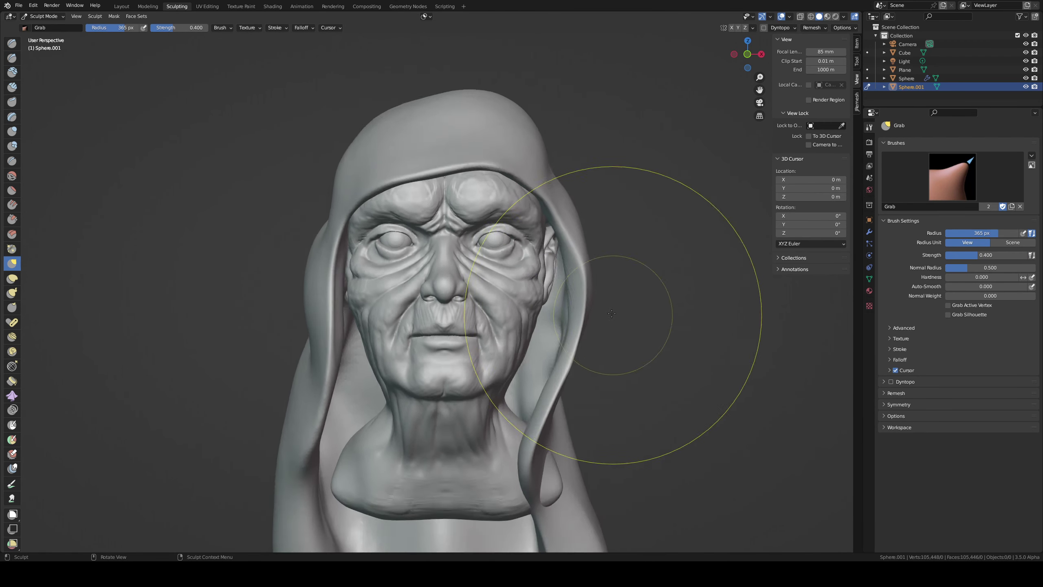
{"action": "middle_click_drag", "start_coordinate": [616, 256], "coordinate": [551, 307]}
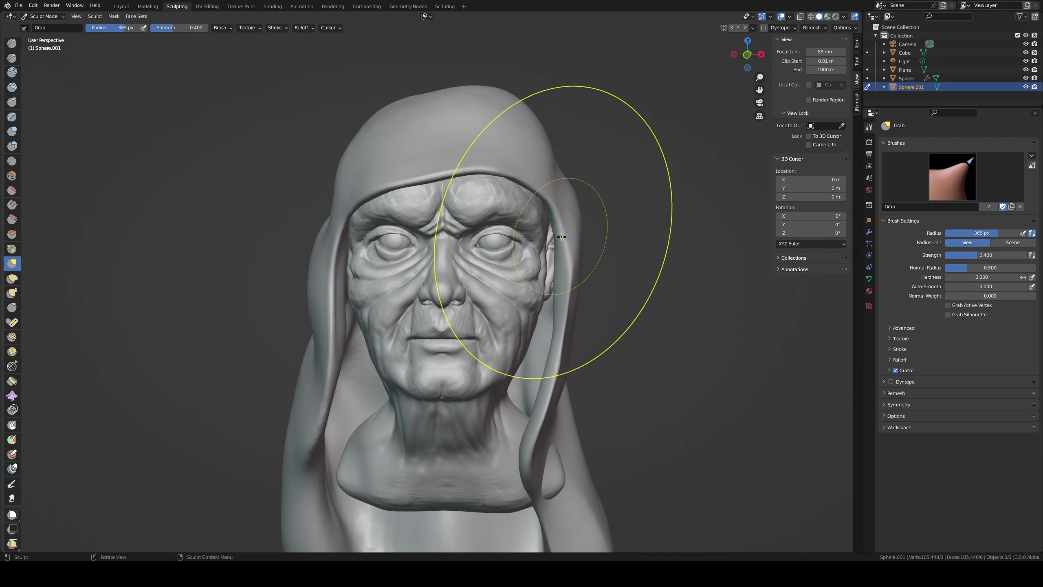
{"action": "middle_click_drag", "start_coordinate": [568, 245], "coordinate": [526, 234]}
{"action": "middle_click_drag", "start_coordinate": [564, 314], "coordinate": [614, 255]}
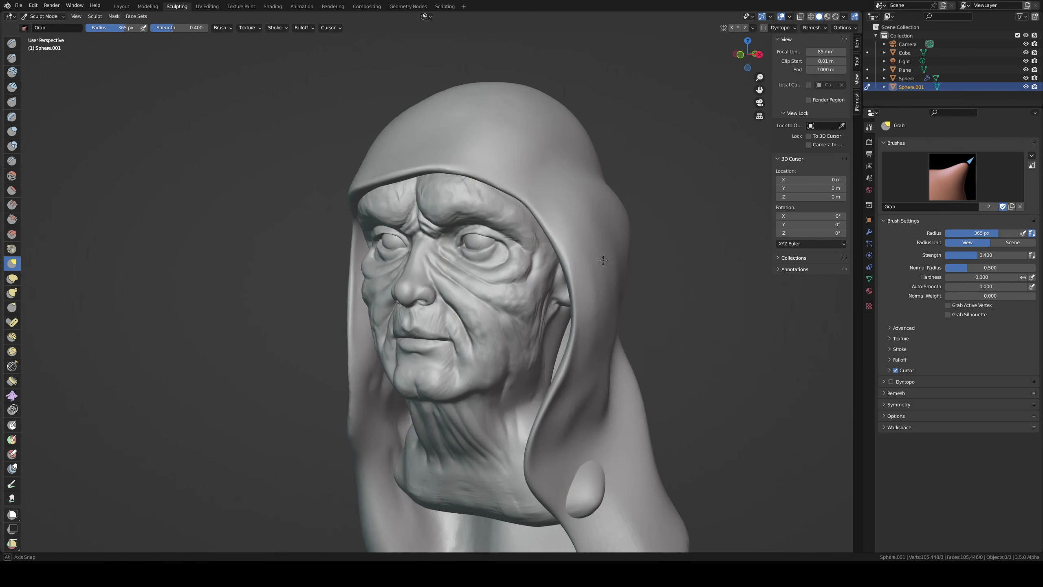
- Grab the hood's right rim and fold, pulling them out and toward the face
{"action": "mouse_move", "coordinate": [591, 232]}
{"action": "left_mouse_down"}
{"action": "mouse_move", "coordinate": [579, 224]}
{"action": "mouse_move", "coordinate": [574, 233]}
{"action": "left_mouse_up"}
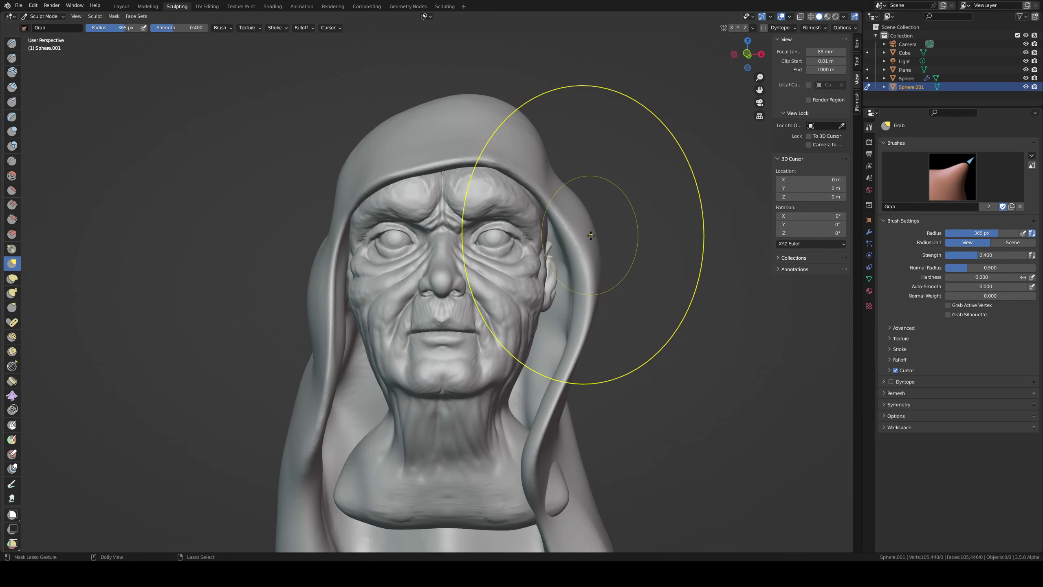
{"action": "middle_click_drag", "start_coordinate": [575, 233], "coordinate": [542, 314]}
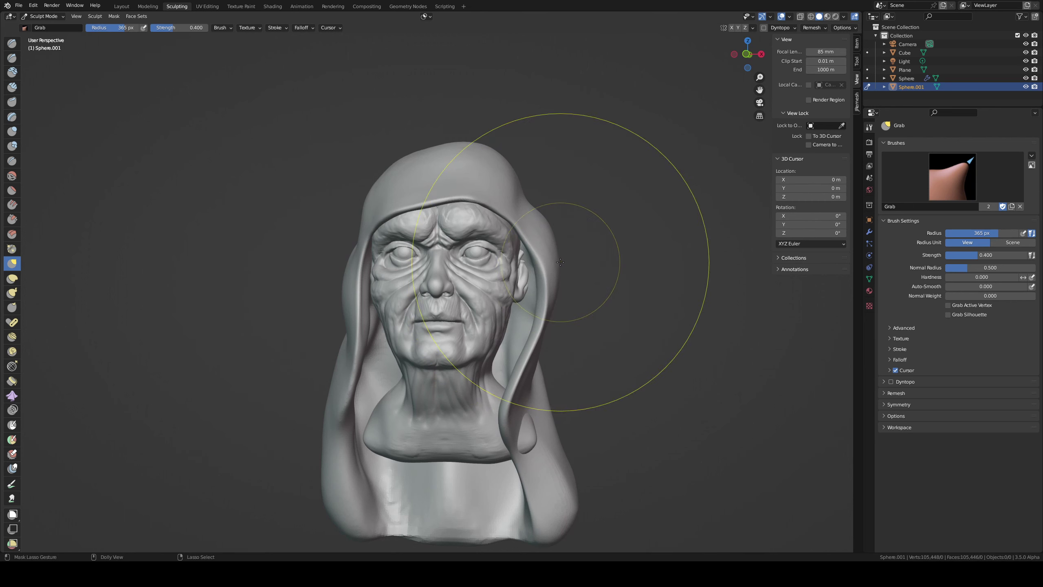
{"action": "left_click_drag", "start_coordinate": [564, 257], "coordinate": [537, 263]}
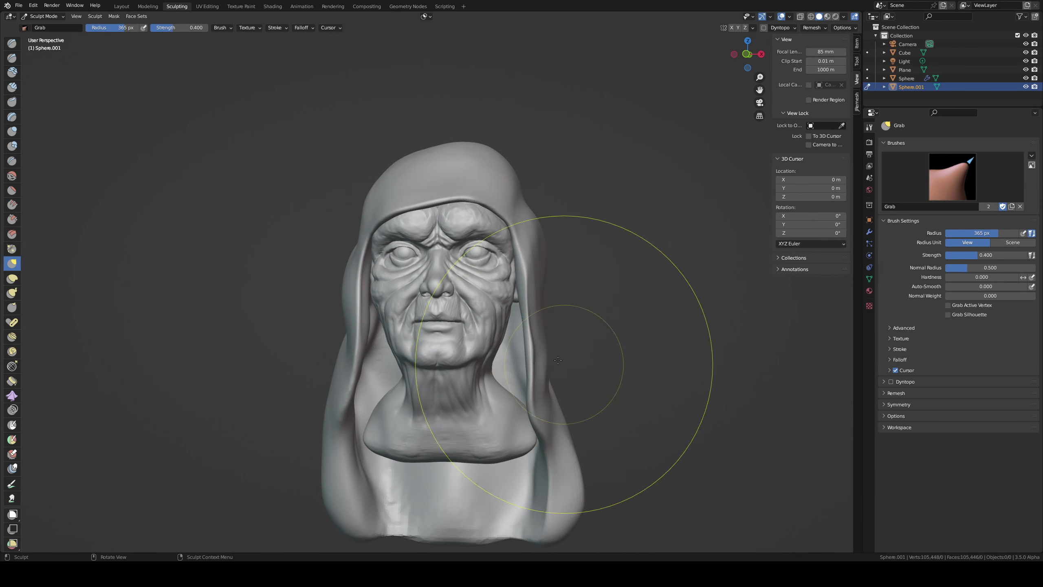
{"action": "left_click_drag", "start_coordinate": [527, 370], "coordinate": [546, 370]}
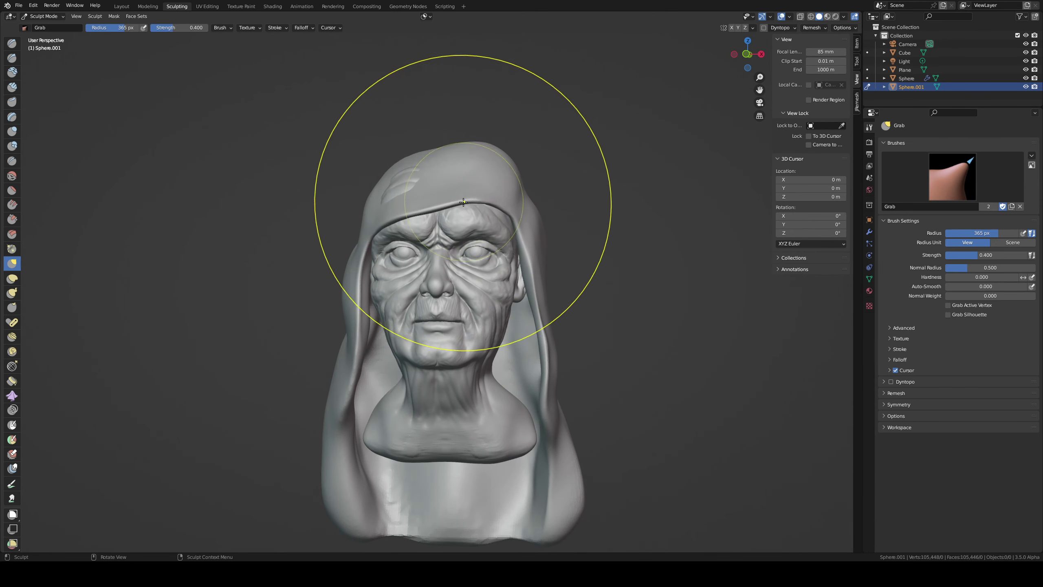
- At a 178 px radius, pull the hood edge by the jaw down and outward
{"action": "key", "text": "f"}
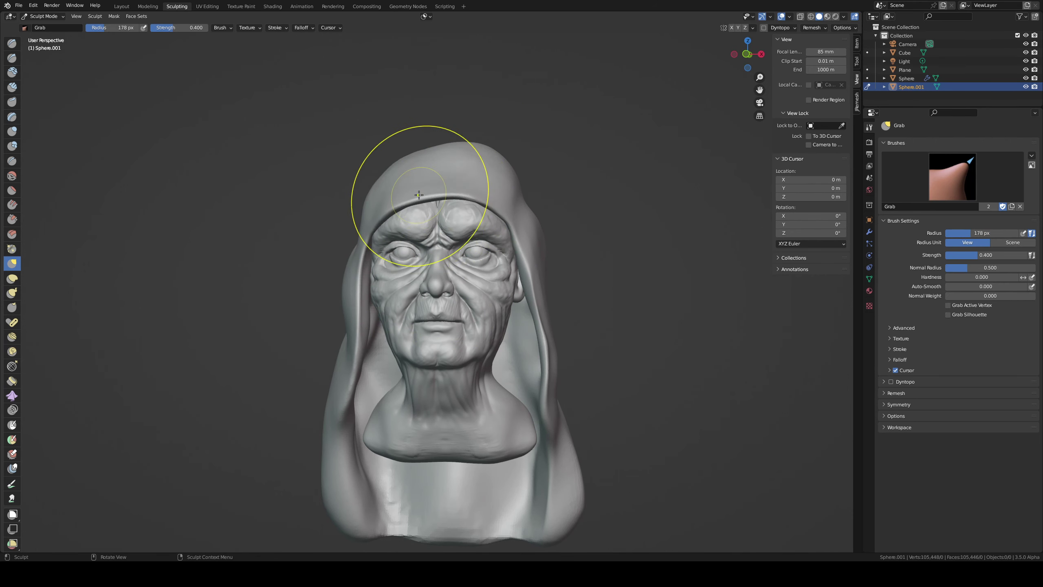
{"action": "left_click", "coordinate": [448, 194]}
{"action": "middle_click_drag", "start_coordinate": [449, 194], "coordinate": [422, 212]}
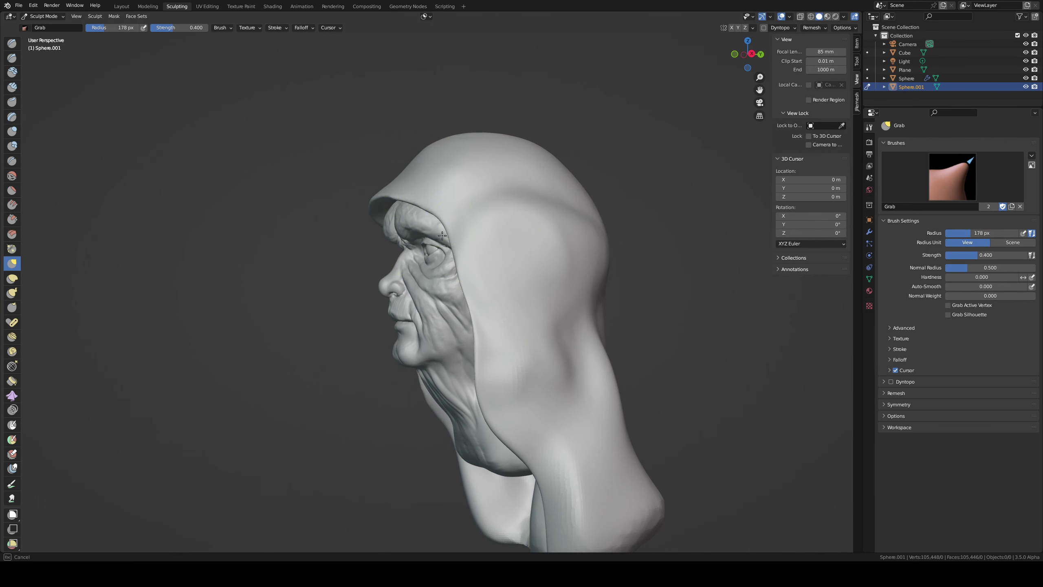
{"action": "left_click_drag", "start_coordinate": [500, 310], "coordinate": [454, 361]}
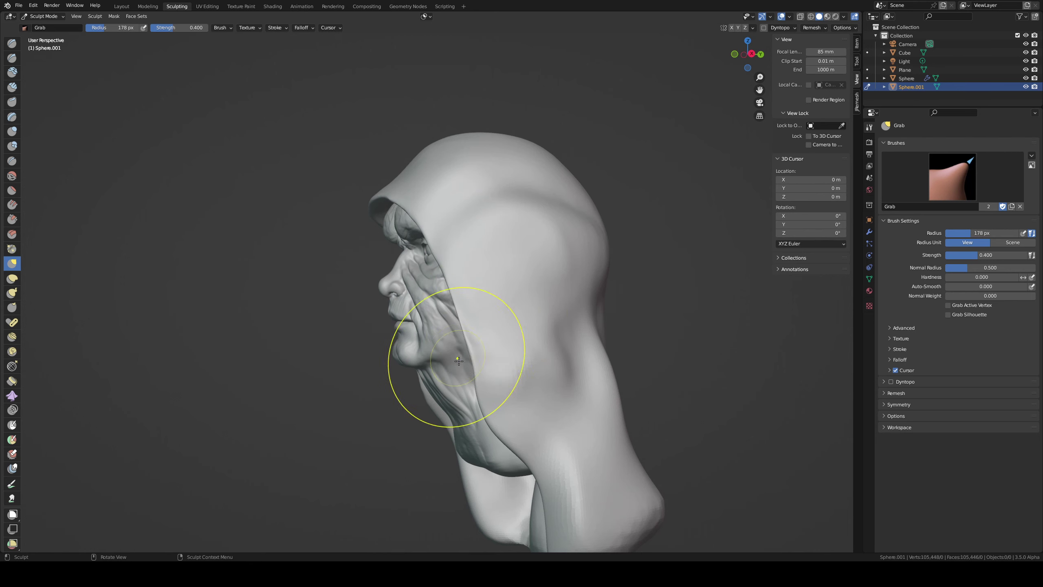
{"action": "mouse_move", "coordinate": [494, 424]}
{"action": "middle_mouse_down"}
{"action": "mouse_move", "coordinate": [526, 350]}
{"action": "mouse_move", "coordinate": [571, 304]}
{"action": "middle_mouse_up"}
- Switch to the Scrape brush at a 186 px radius, viewing the hood from above
{"action": "left_click", "coordinate": [12, 58]}
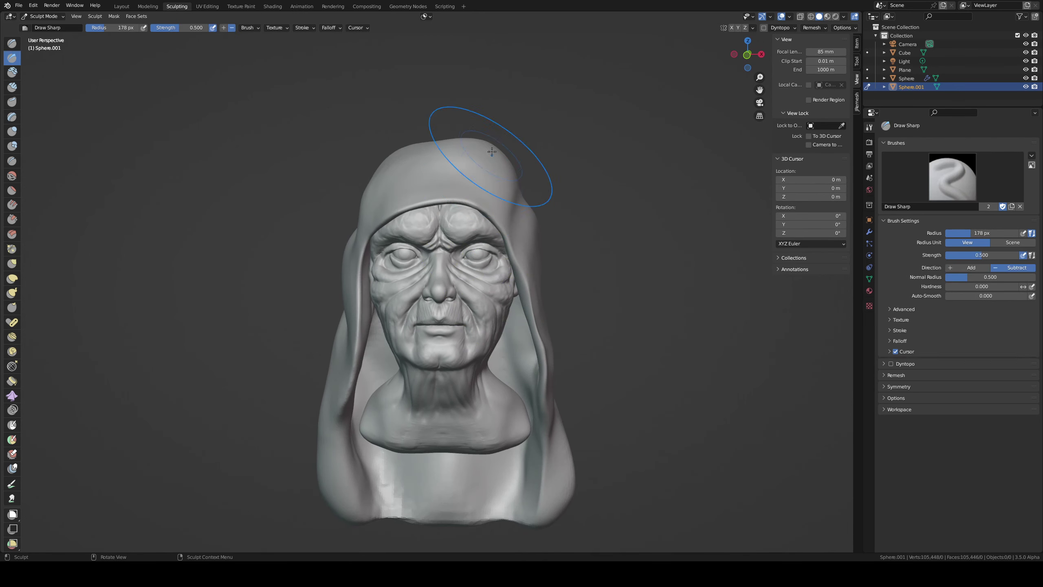
{"action": "middle_click_drag", "start_coordinate": [470, 155], "coordinate": [435, 165]}
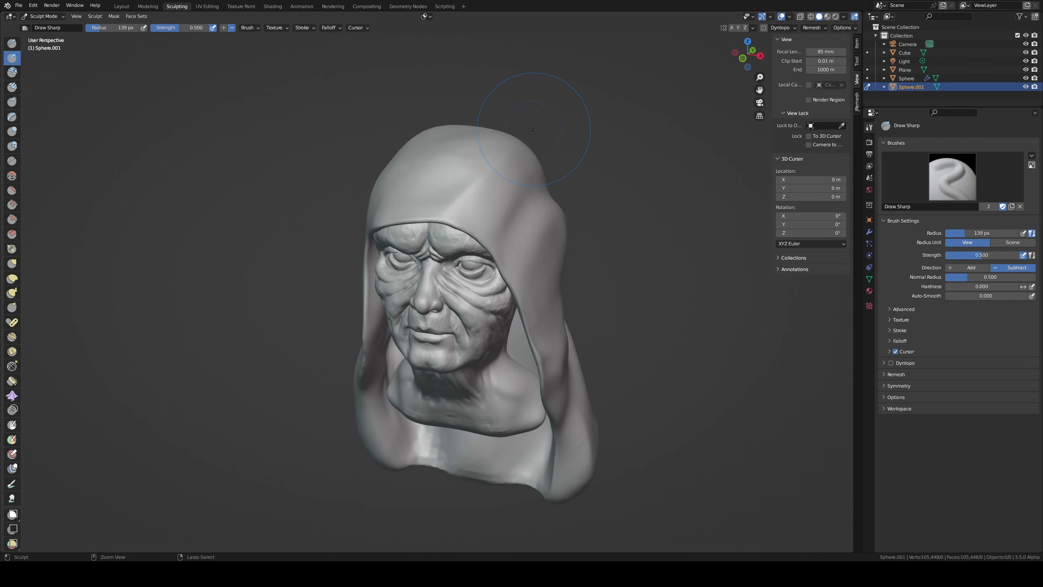
{"action": "middle_click_drag", "start_coordinate": [532, 130], "coordinate": [526, 191]}
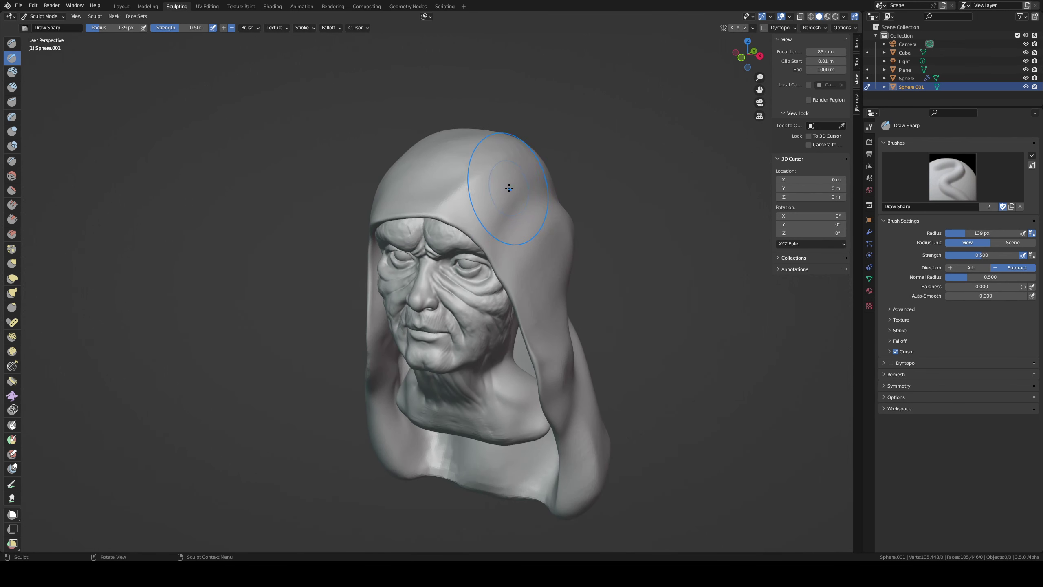
{"action": "key", "text": "shift+t"}
{"action": "middle_click_drag", "start_coordinate": [513, 176], "coordinate": [477, 146]}
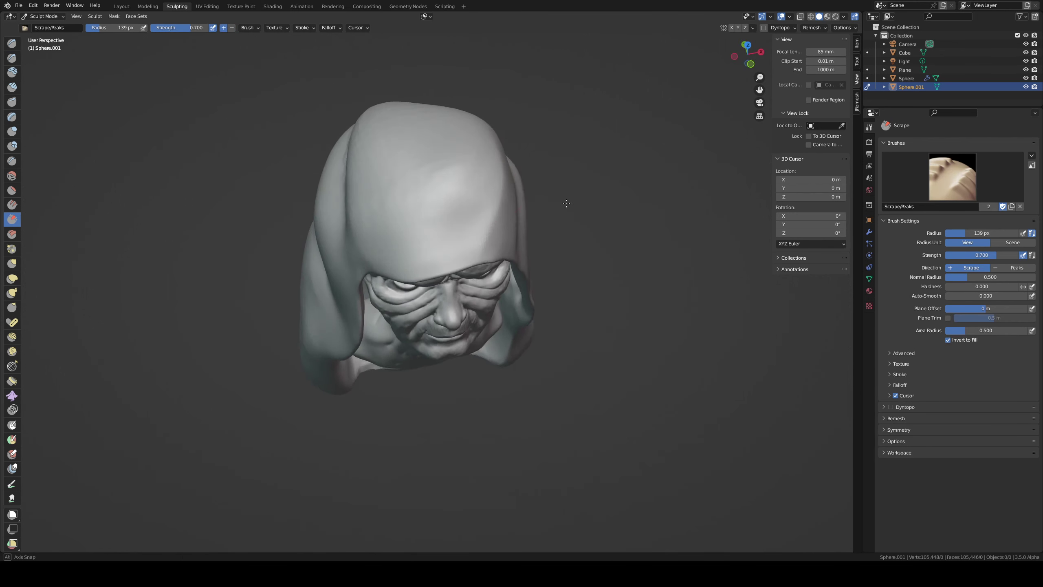
{"action": "key", "text": "f"}
{"action": "left_click", "coordinate": [472, 152]}
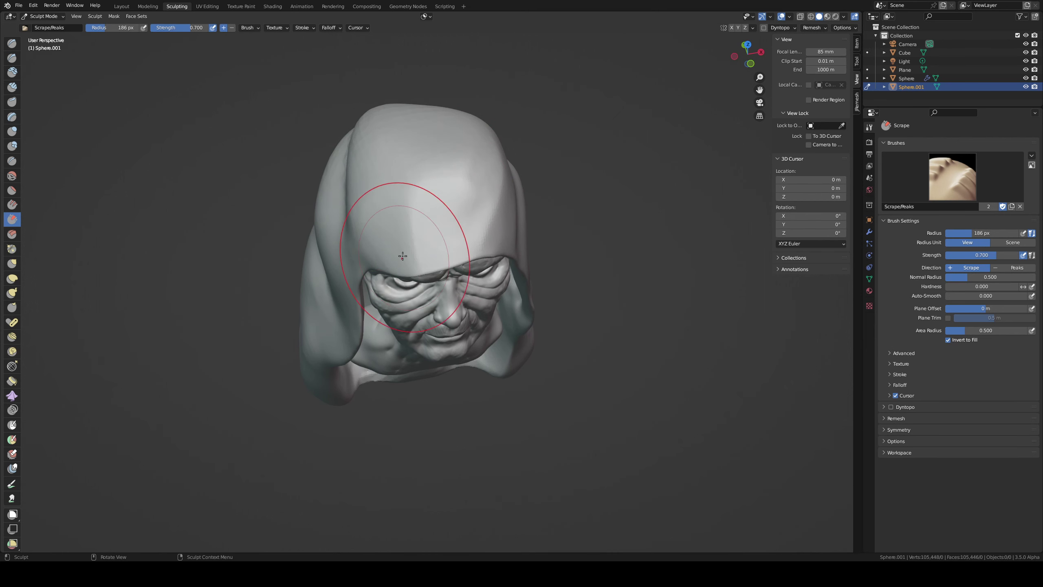
- Orbit the head through front, three-quarter and side profile views
{"action": "middle_click_drag", "start_coordinate": [400, 159], "coordinate": [492, 251]}
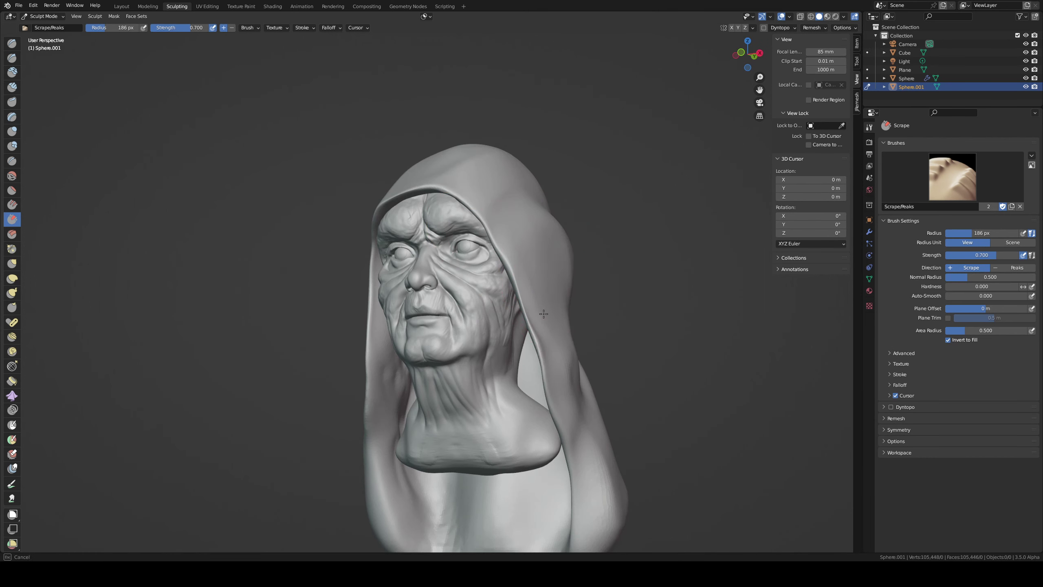
{"action": "middle_click_drag", "start_coordinate": [514, 362], "coordinate": [550, 347]}
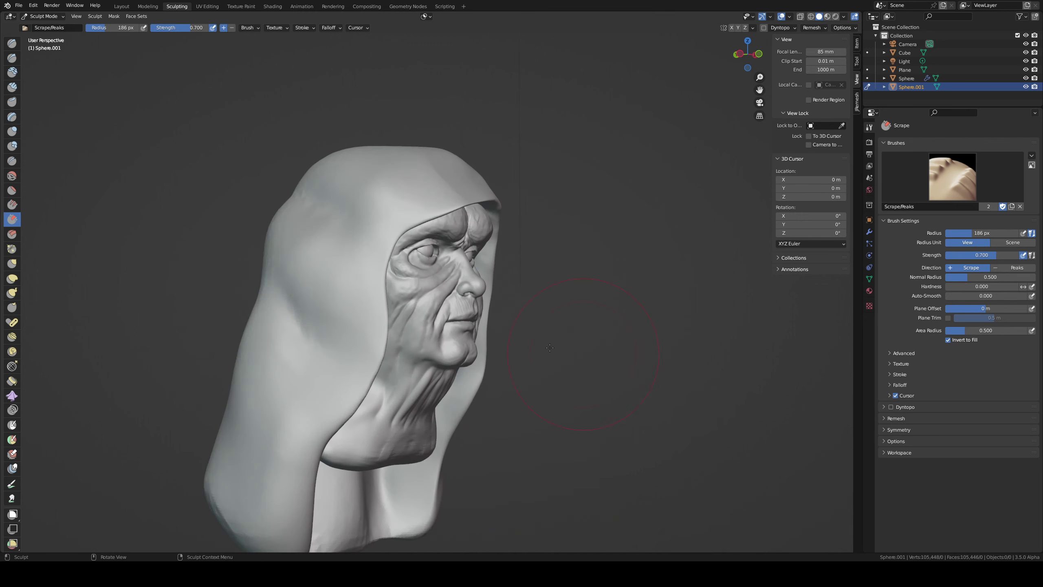
{"action": "middle_click_drag", "start_coordinate": [344, 305], "coordinate": [446, 259]}
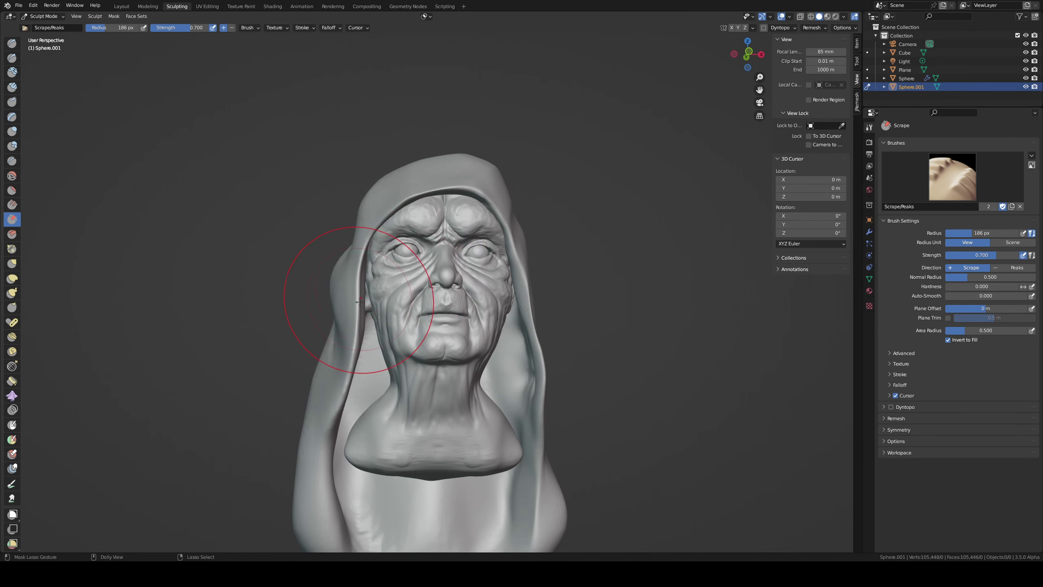
{"action": "middle_click_drag", "start_coordinate": [345, 294], "coordinate": [251, 263]}
{"action": "middle_click_drag", "start_coordinate": [300, 239], "coordinate": [292, 274]}
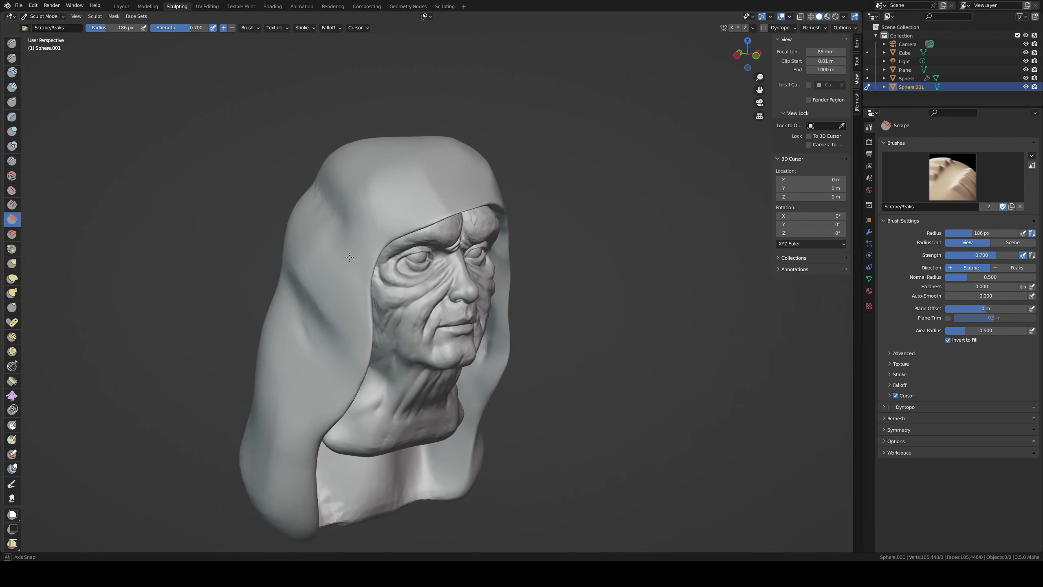
{"action": "mouse_move", "coordinate": [270, 233]}
{"action": "middle_mouse_down"}
{"action": "mouse_move", "coordinate": [312, 234]}
{"action": "mouse_move", "coordinate": [279, 230]}
{"action": "mouse_move", "coordinate": [332, 212]}
{"action": "mouse_move", "coordinate": [279, 210]}
{"action": "mouse_move", "coordinate": [267, 222]}
{"action": "middle_mouse_up"}
- With a 160 px Grab brush, pull the hood's inner edge back to expose more neck
{"action": "key", "text": "g"}
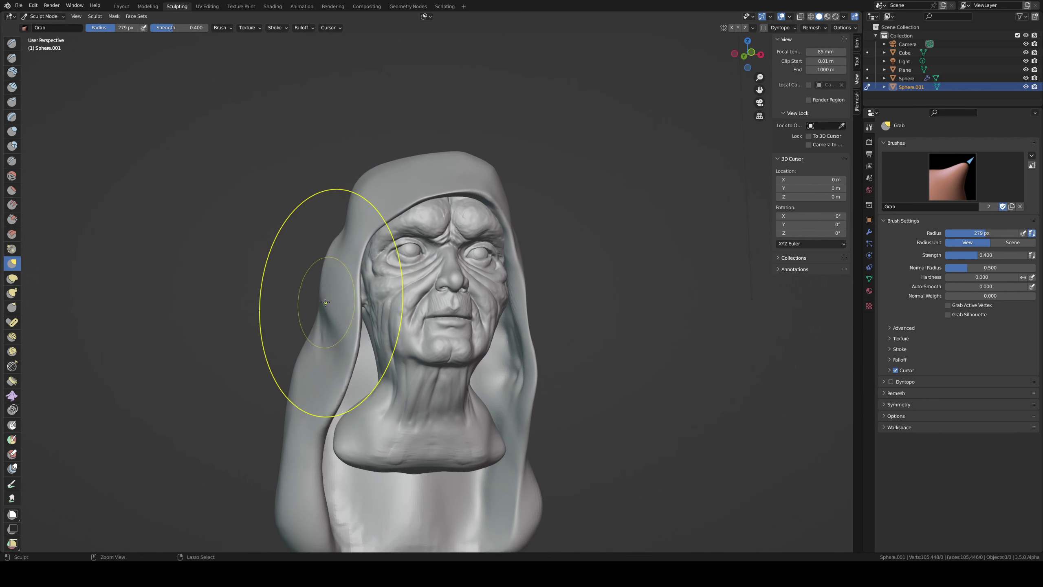
{"action": "key", "text": "f"}
{"action": "left_click", "coordinate": [322, 338]}
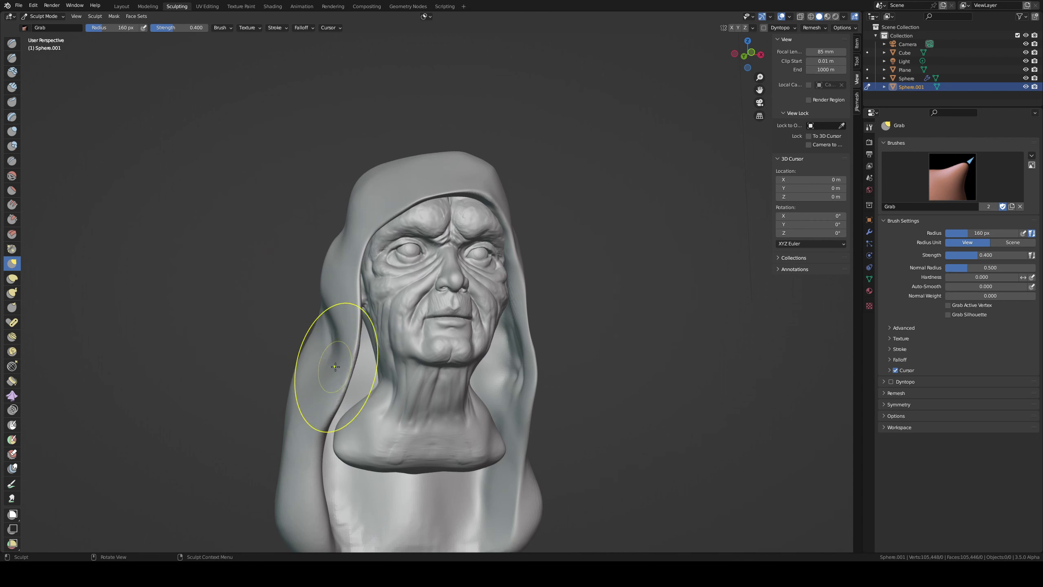
{"action": "left_click_drag", "start_coordinate": [335, 366], "coordinate": [357, 371]}
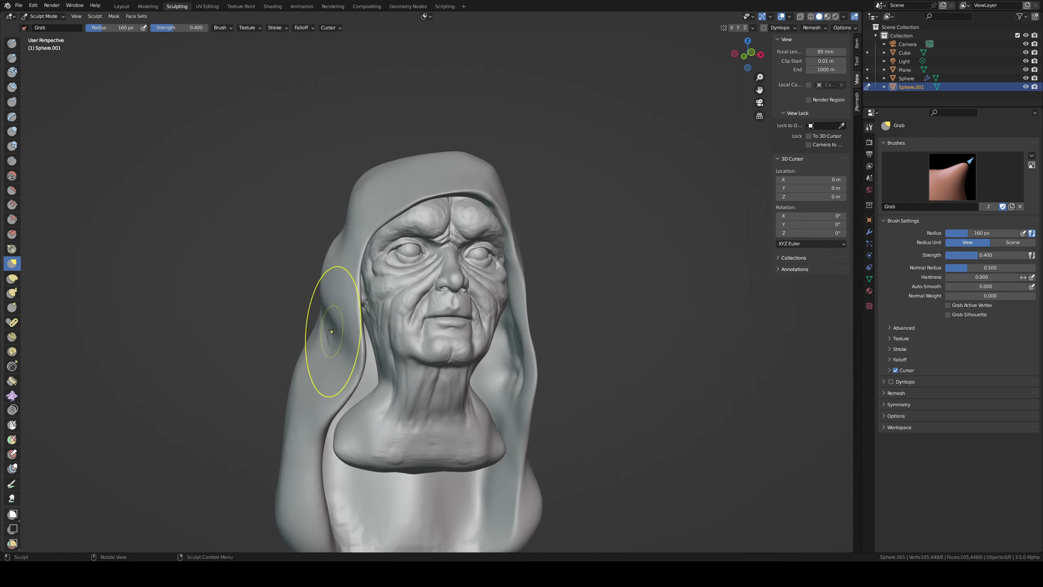
- Try Grab brush radii of 235, 55 and finally 88 px
{"action": "middle_click_drag", "start_coordinate": [333, 330], "coordinate": [347, 306]}
{"action": "key", "text": "f"}
{"action": "left_click", "coordinate": [347, 306]}
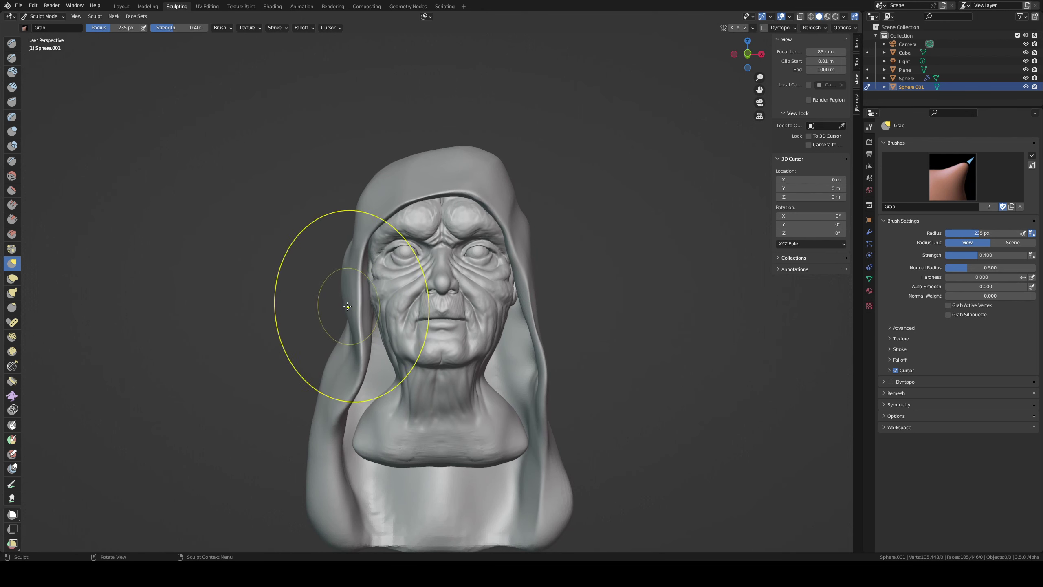
{"action": "key", "text": "f"}
{"action": "left_click", "coordinate": [325, 272]}
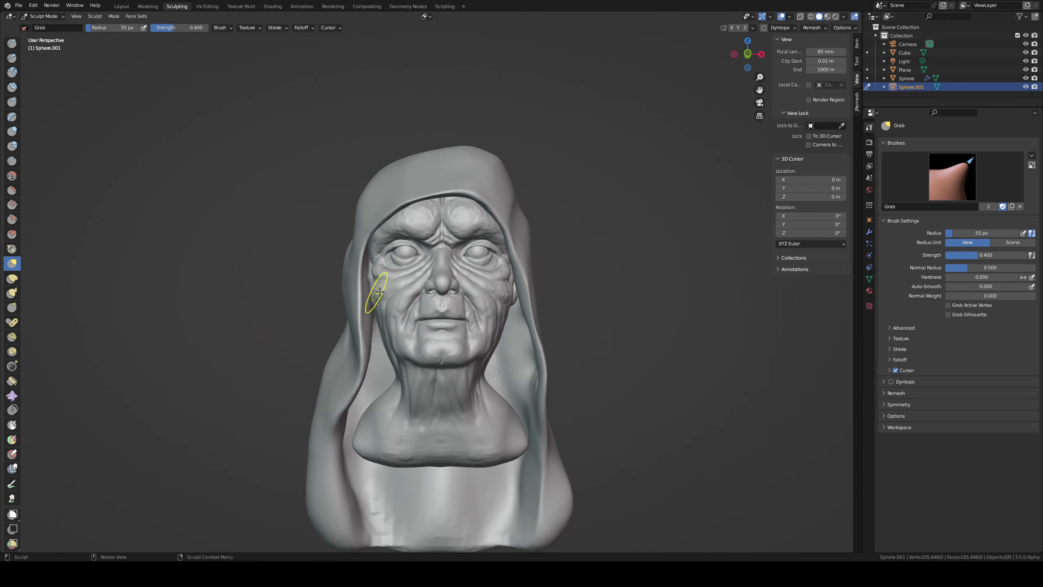
{"action": "key", "text": "f"}
{"action": "left_click", "coordinate": [385, 295]}
- Reshape the hood's inner edge beside the cheek with the Grab brush
{"action": "mouse_move", "coordinate": [366, 289]}
{"action": "middle_mouse_down"}
{"action": "mouse_move", "coordinate": [370, 297]}
{"action": "mouse_move", "coordinate": [349, 282]}
{"action": "middle_mouse_up"}
{"action": "key", "text": "shift+x"}
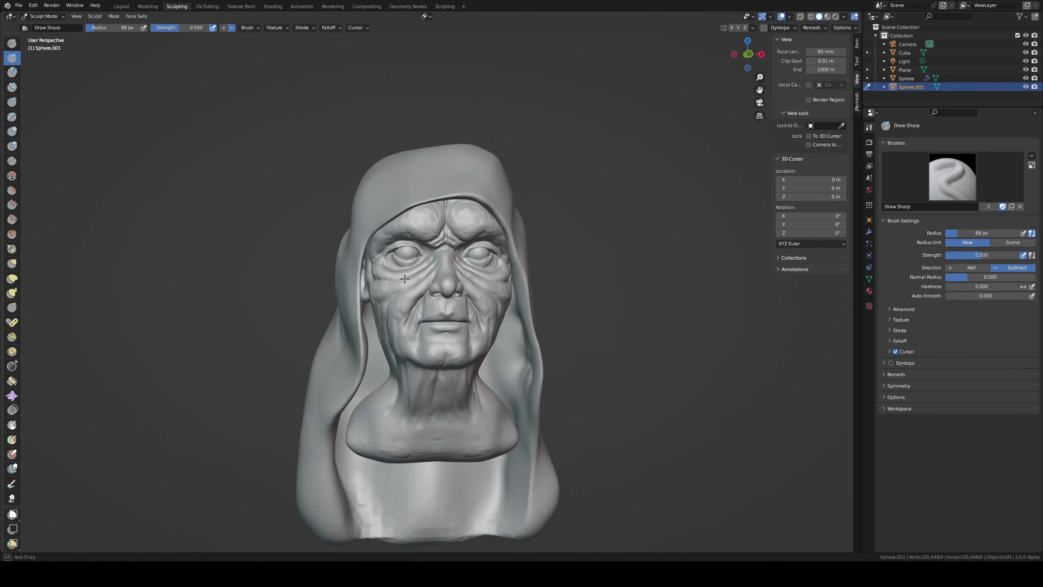
{"action": "key", "text": "g"}
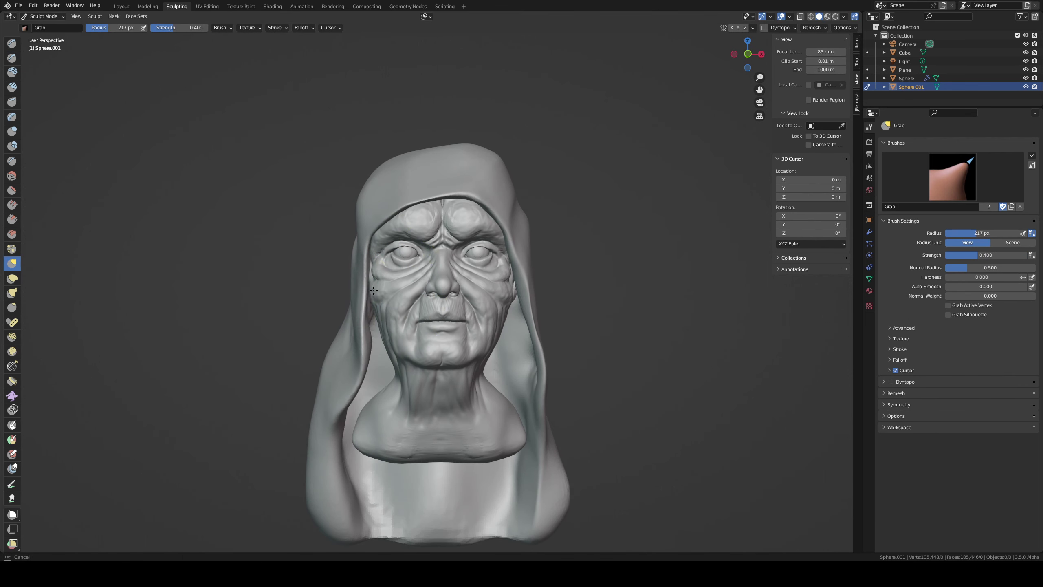
{"action": "mouse_move", "coordinate": [338, 268]}
{"action": "left_mouse_down"}
{"action": "mouse_move", "coordinate": [388, 283]}
{"action": "mouse_move", "coordinate": [357, 334]}
{"action": "mouse_move", "coordinate": [361, 298]}
{"action": "left_mouse_up"}
{"action": "scroll", "coordinate": [411, 287], "scroll_direction": "down", "scroll_amount": 3}
{"action": "scroll", "coordinate": [460, 210], "scroll_direction": "up", "scroll_amount": 5}
- Return to a front view, save the file and set the Grab radius to 140 px
{"action": "middle_click_drag", "start_coordinate": [460, 210], "coordinate": [482, 186]}
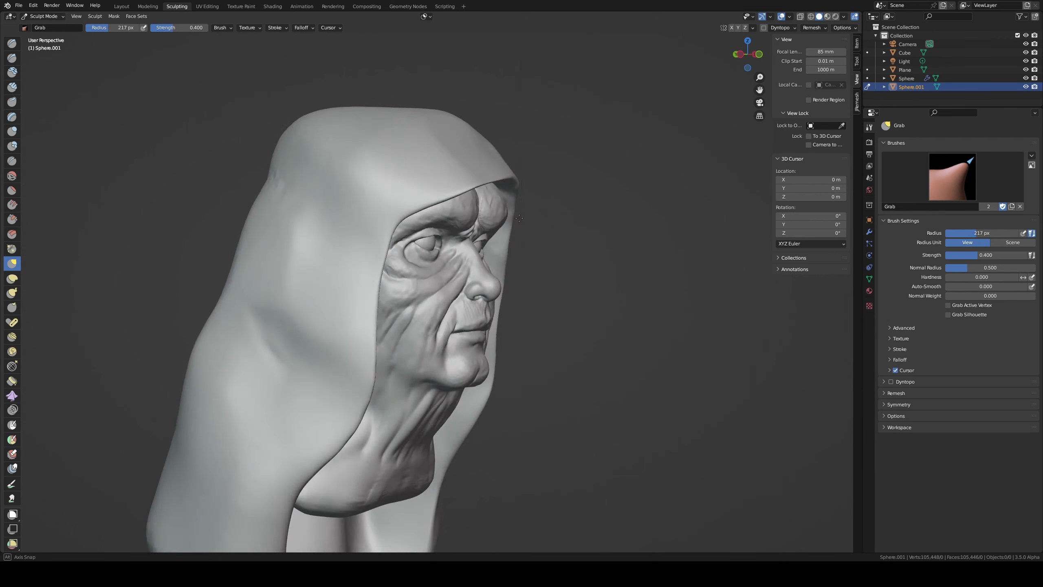
{"action": "key", "text": "f"}
{"action": "middle_click_drag", "start_coordinate": [500, 148], "coordinate": [498, 192]}
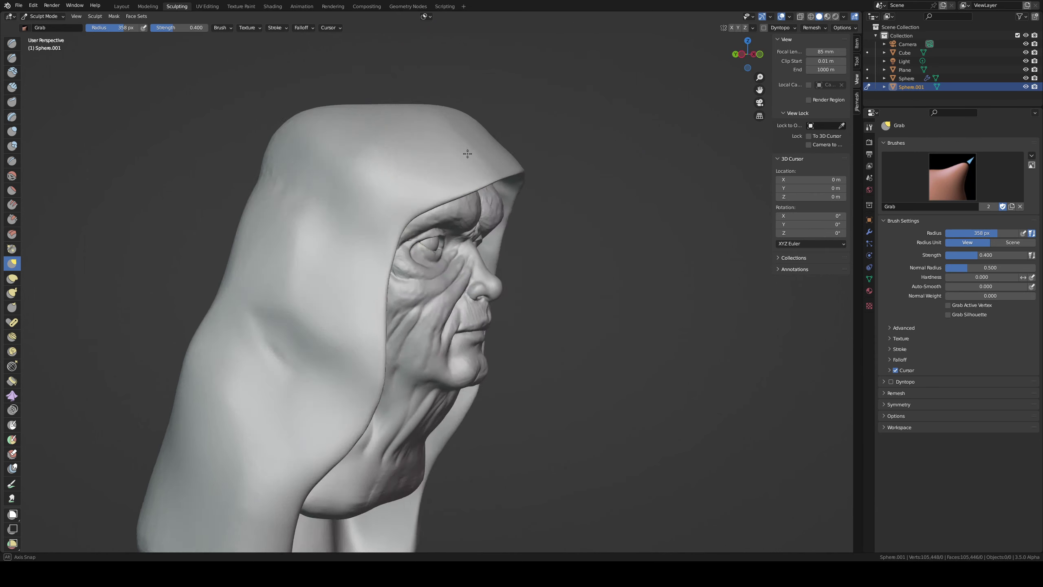
{"action": "scroll", "coordinate": [499, 192], "scroll_direction": "down", "scroll_amount": 2}
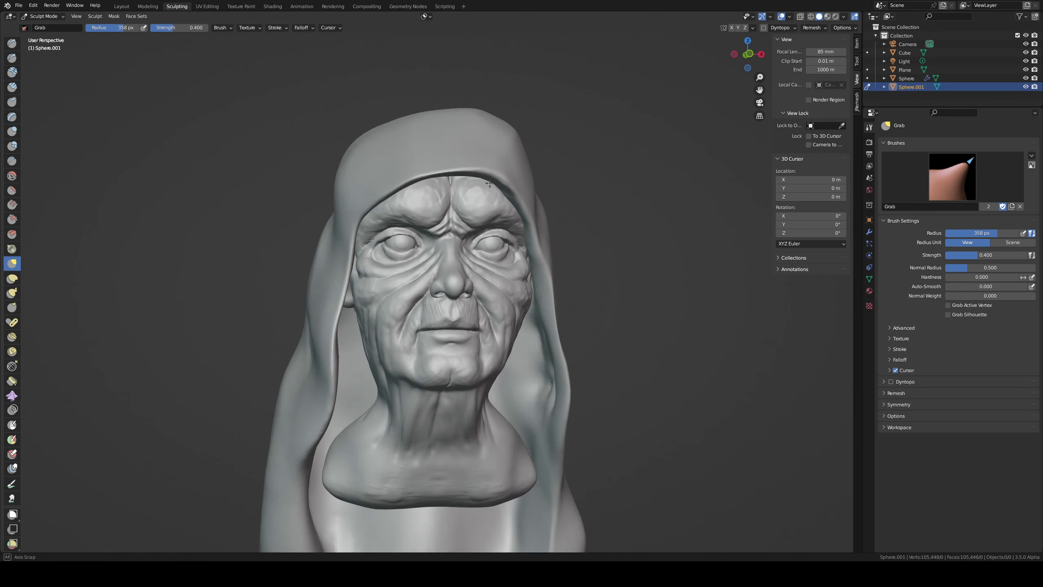
{"action": "scroll", "coordinate": [505, 213], "scroll_direction": "down", "scroll_amount": 3}
{"action": "key", "text": "ctrl+s"}
{"action": "scroll", "coordinate": [517, 252], "scroll_direction": "up", "scroll_amount": 2}
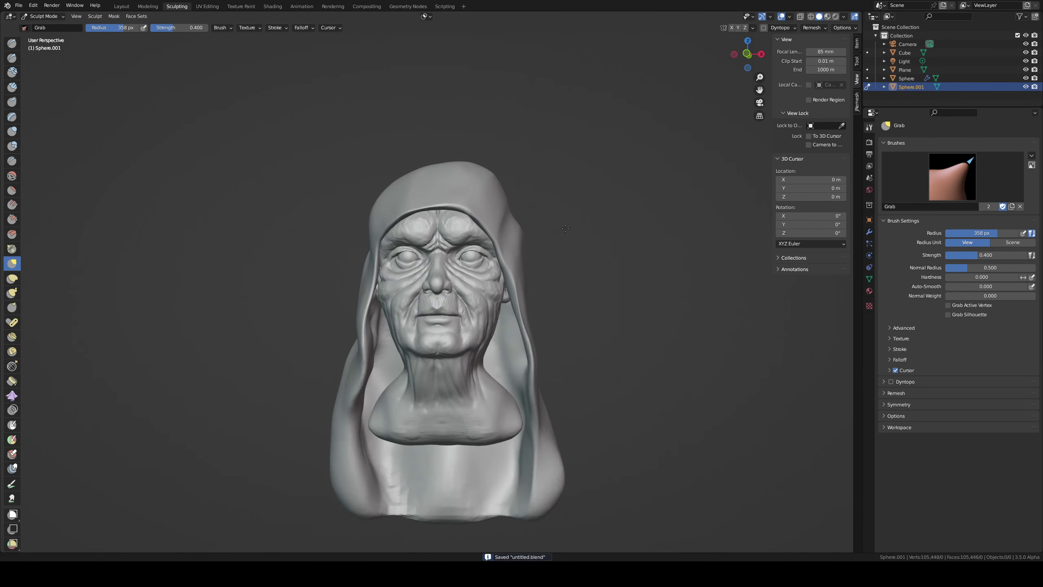
{"action": "key", "text": "f"}
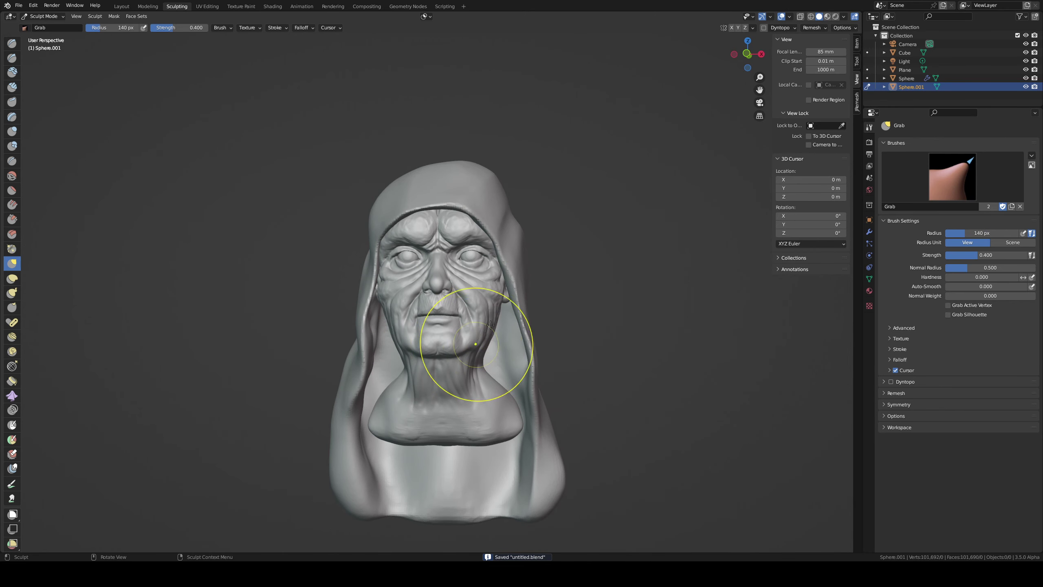
- Remesh the bust at the set voxel size and return to Object Mode
{"action": "key", "text": "r"}
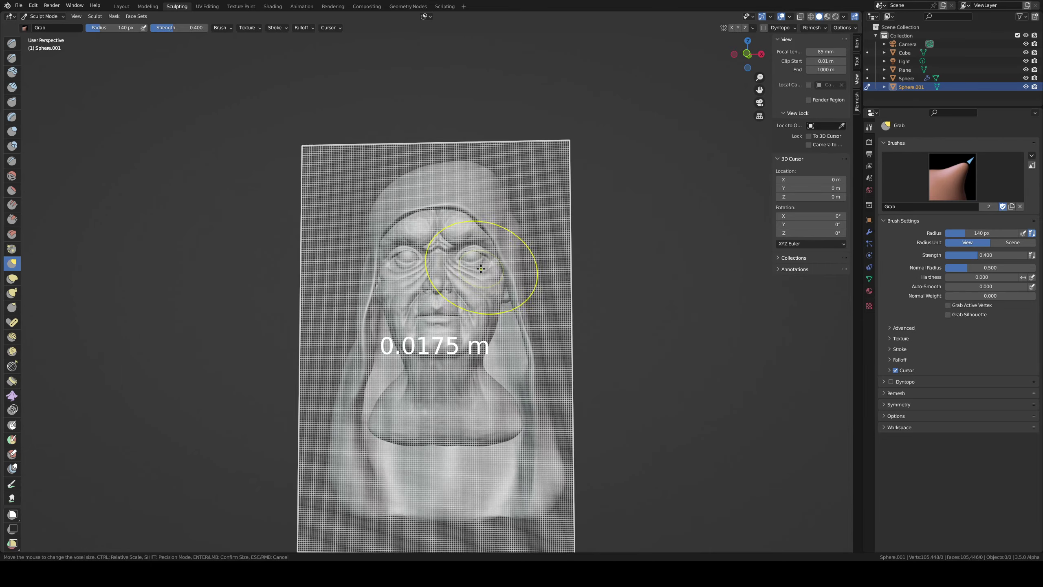
{"action": "left_click", "coordinate": [476, 271]}
{"action": "key", "text": "ctrl+Tab"}
{"action": "right_click", "coordinate": [524, 267]}
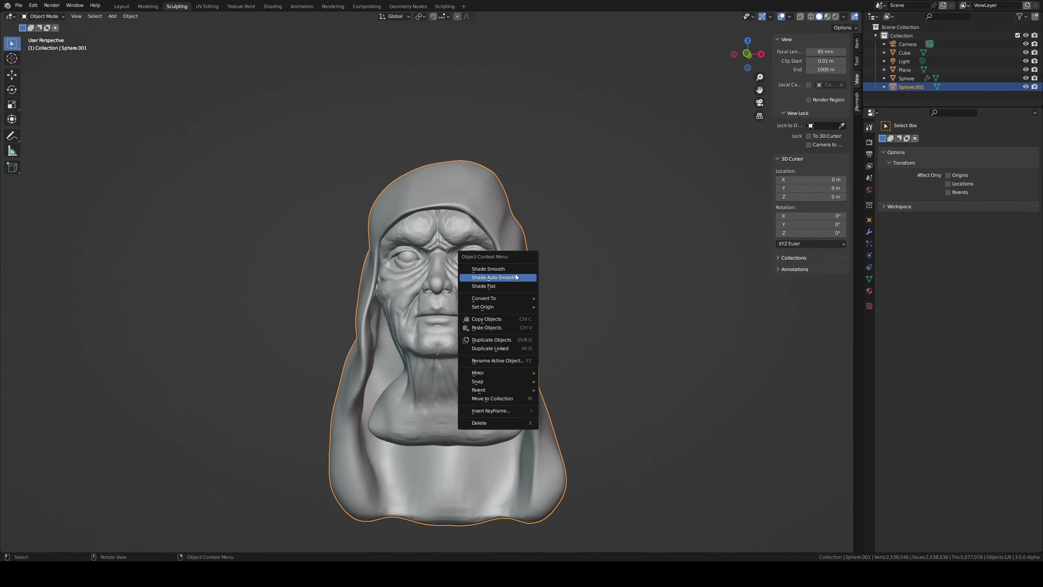
{"action": "left_click", "coordinate": [570, 257]}
- Select the bust and apply Shade Smooth
{"action": "scroll", "coordinate": [549, 266], "scroll_direction": "up", "scroll_amount": 2}
{"action": "left_click", "coordinate": [499, 314]}
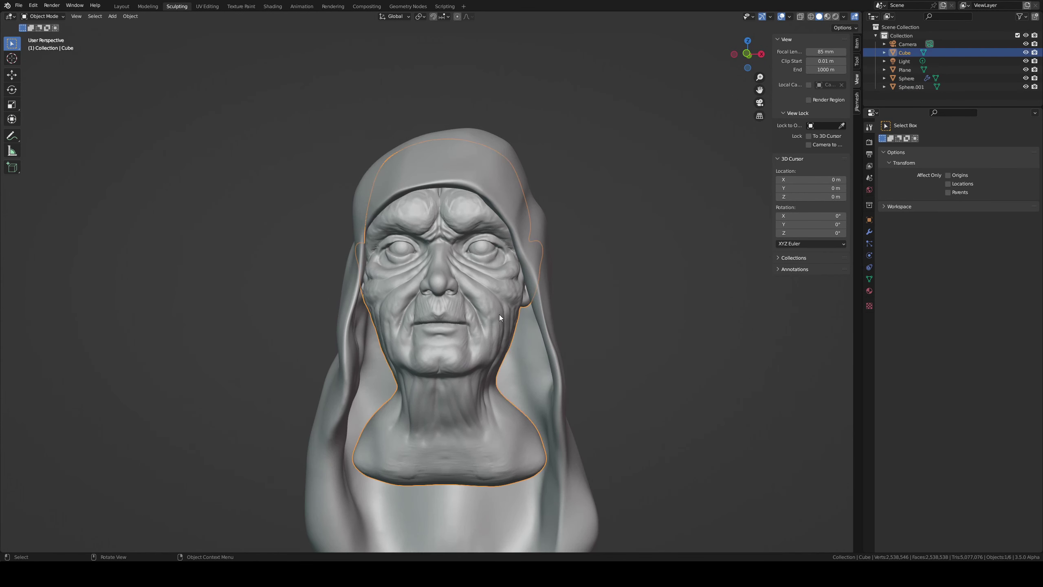
{"action": "right_click", "coordinate": [495, 318]}
{"action": "left_click", "coordinate": [495, 316]}
- Compare Shade Flat on the bust, then restore Shade Smooth
{"action": "scroll", "coordinate": [586, 262], "scroll_direction": "up", "scroll_amount": 1}
{"action": "scroll", "coordinate": [588, 230], "scroll_direction": "up", "scroll_amount": 3}
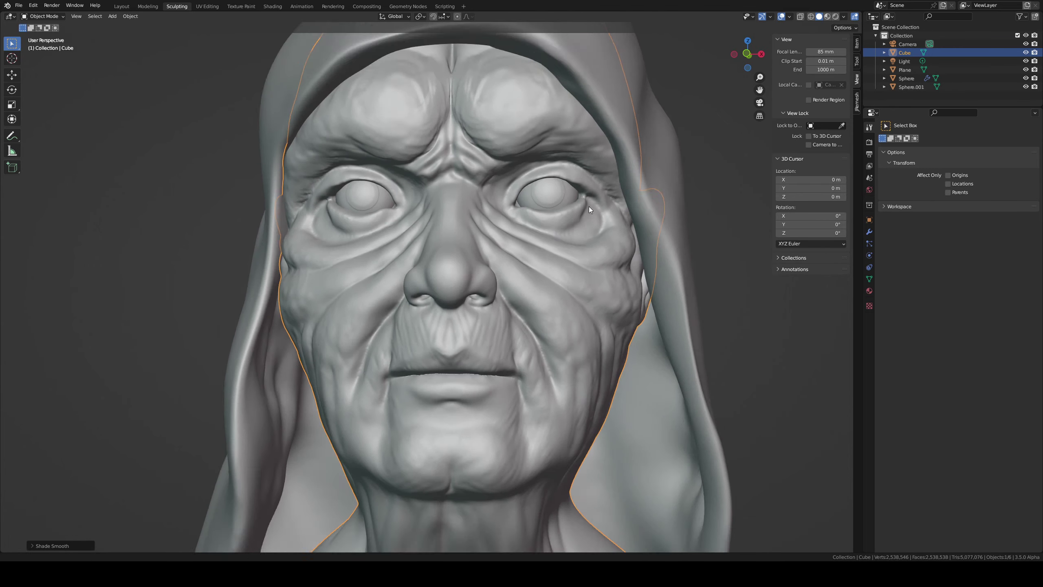
{"action": "scroll", "coordinate": [566, 255], "scroll_direction": "down", "scroll_amount": 1}
{"action": "right_click", "coordinate": [527, 279]}
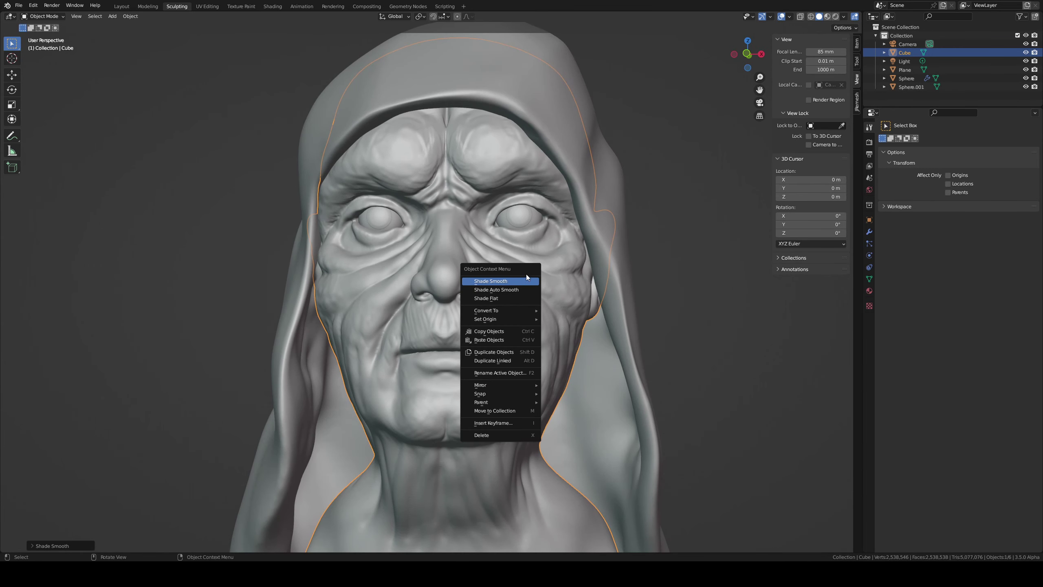
{"action": "left_click", "coordinate": [509, 298]}
{"action": "right_click", "coordinate": [498, 289]}
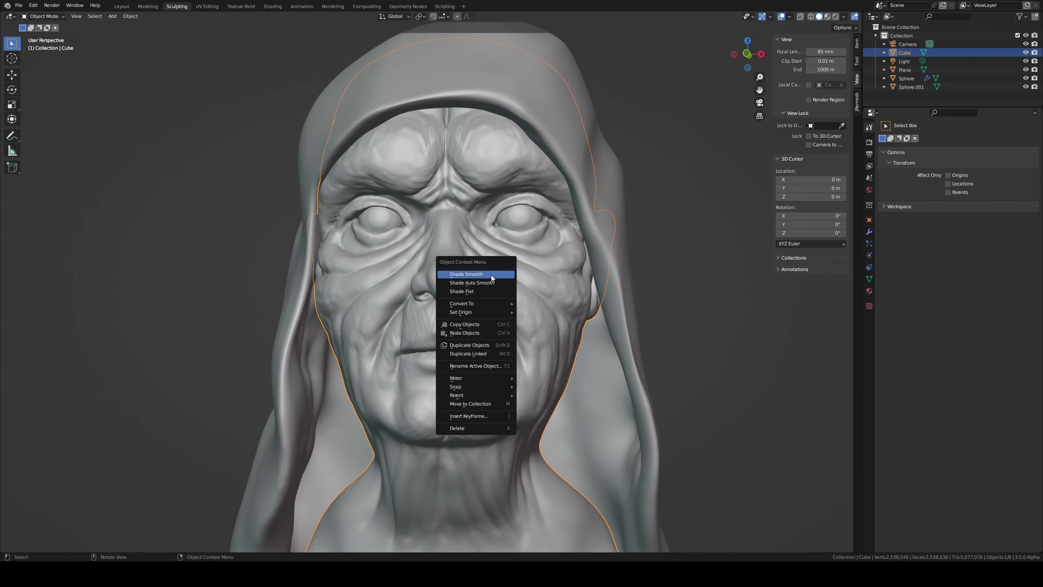
{"action": "left_click", "coordinate": [491, 276]}
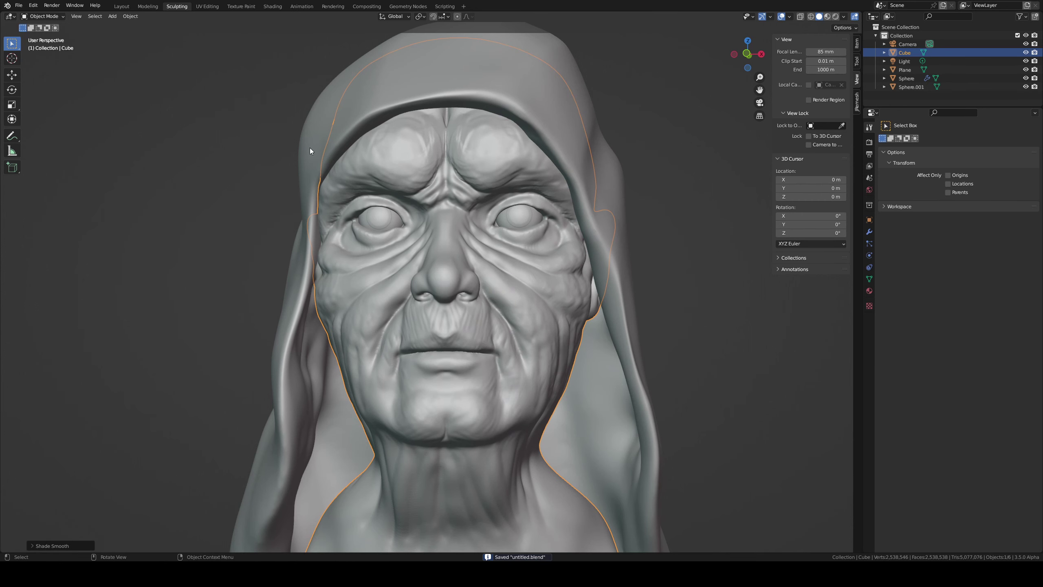
- Switch to the Shading workspace and inspect the bust and its materials list
{"action": "left_click", "coordinate": [272, 6]}
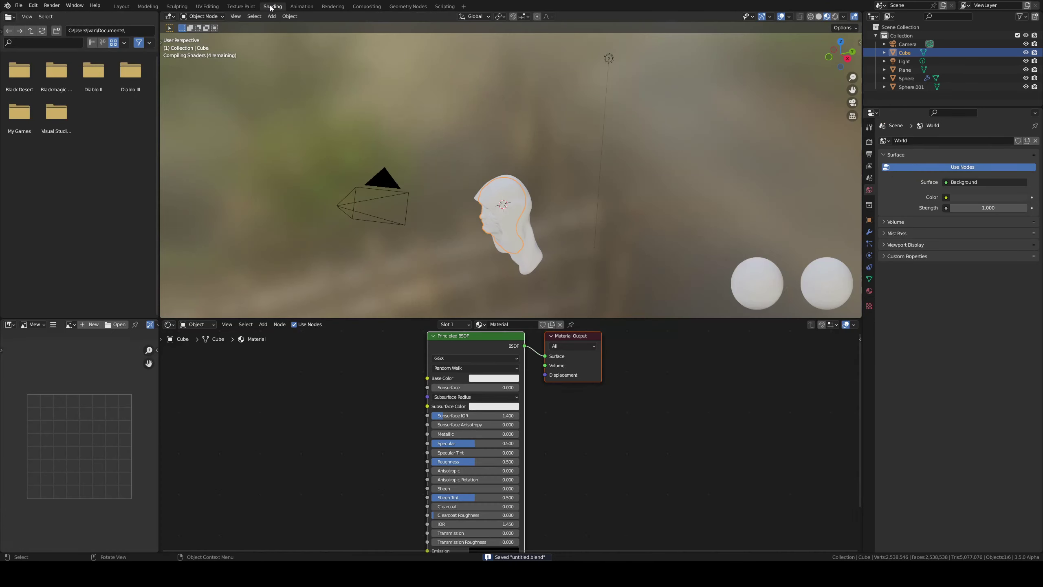
{"action": "mouse_move", "coordinate": [411, 230]}
{"action": "middle_mouse_down"}
{"action": "mouse_move", "coordinate": [583, 257]}
{"action": "mouse_move", "coordinate": [499, 258]}
{"action": "mouse_move", "coordinate": [499, 229]}
{"action": "mouse_move", "coordinate": [507, 252]}
{"action": "middle_mouse_up"}
{"action": "scroll", "coordinate": [495, 236], "scroll_direction": "up", "scroll_amount": 2}
{"action": "scroll", "coordinate": [527, 196], "scroll_direction": "up", "scroll_amount": 2}
{"action": "scroll", "coordinate": [506, 210], "scroll_direction": "up", "scroll_amount": 1}
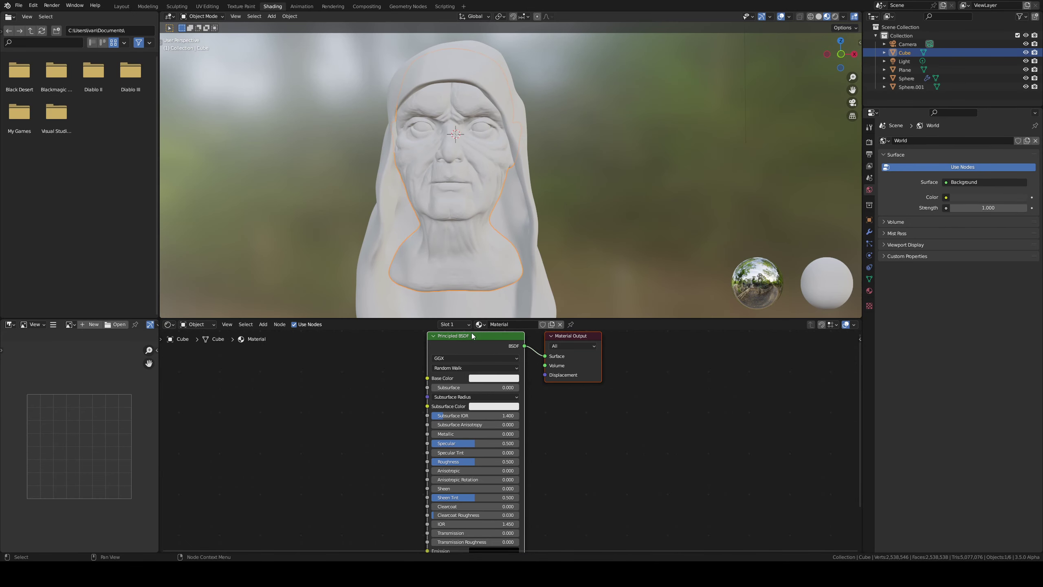
{"action": "left_click", "coordinate": [480, 325]}
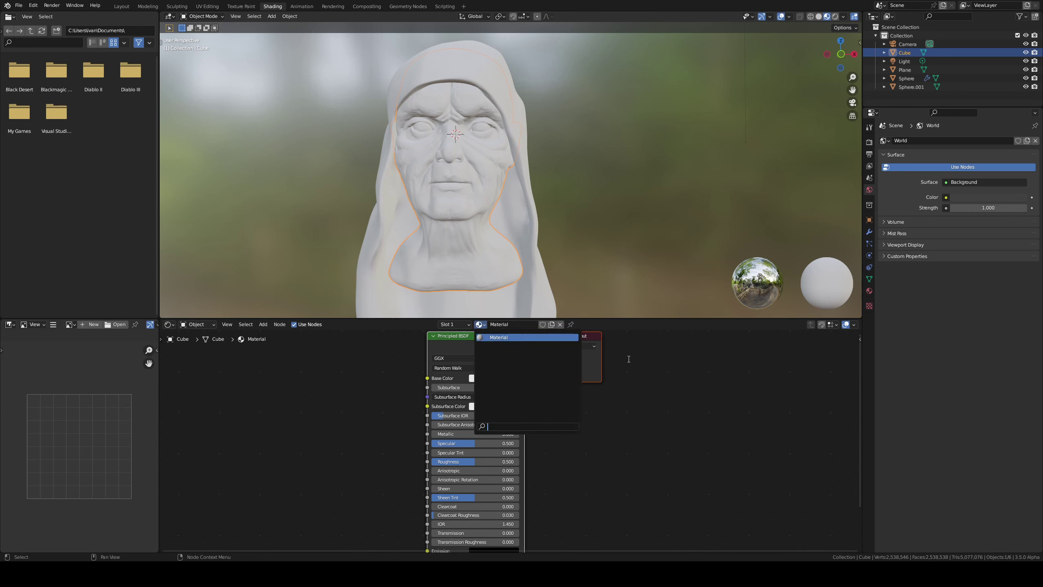
{"action": "left_click", "coordinate": [452, 325]}
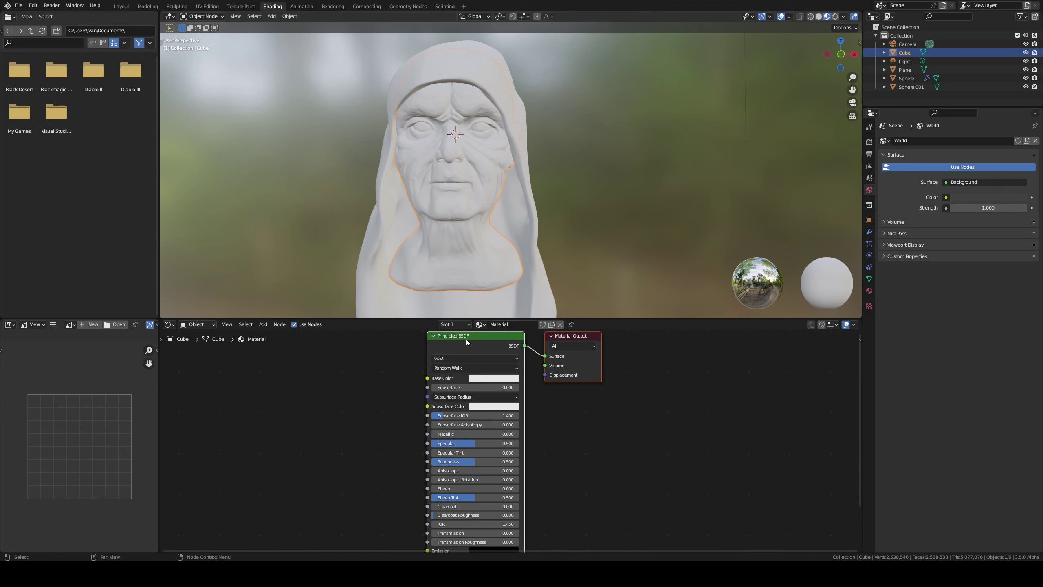
- Add a Color Attribute node set to Color, feeding the shader's Base Color
{"action": "key", "text": "shift+a"}
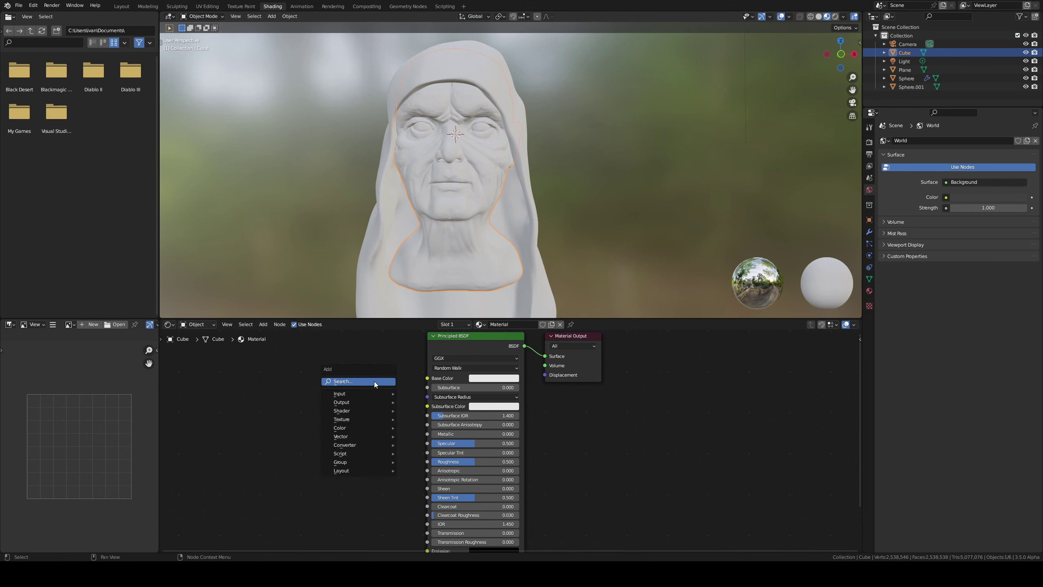
{"action": "left_click", "coordinate": [374, 382]}
{"action": "type", "text": "colo"}
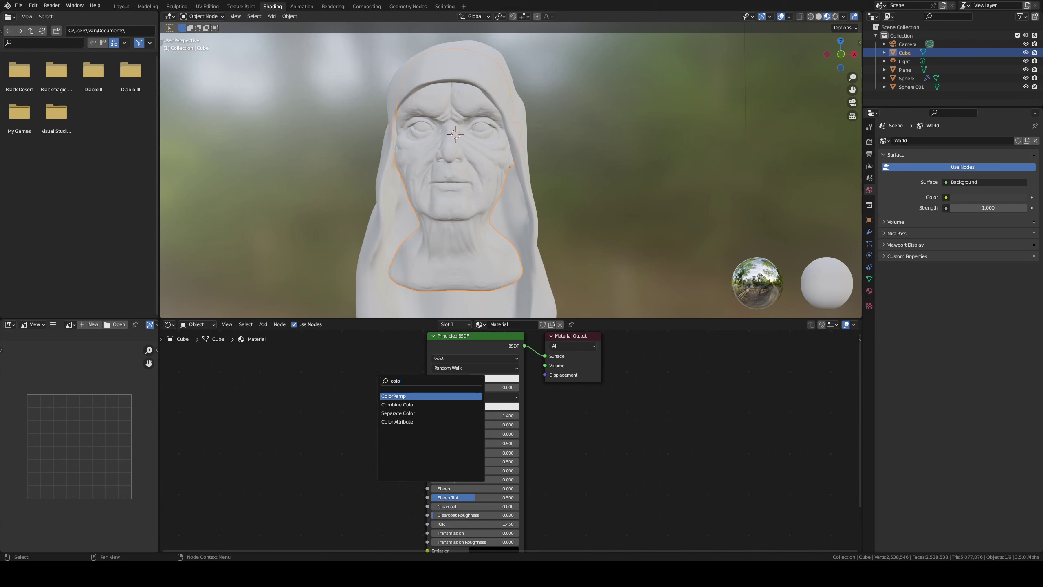
{"action": "key", "text": "Down"}
{"action": "key", "text": "Down"}
{"action": "key", "text": "Down"}
{"action": "key", "text": "Return"}
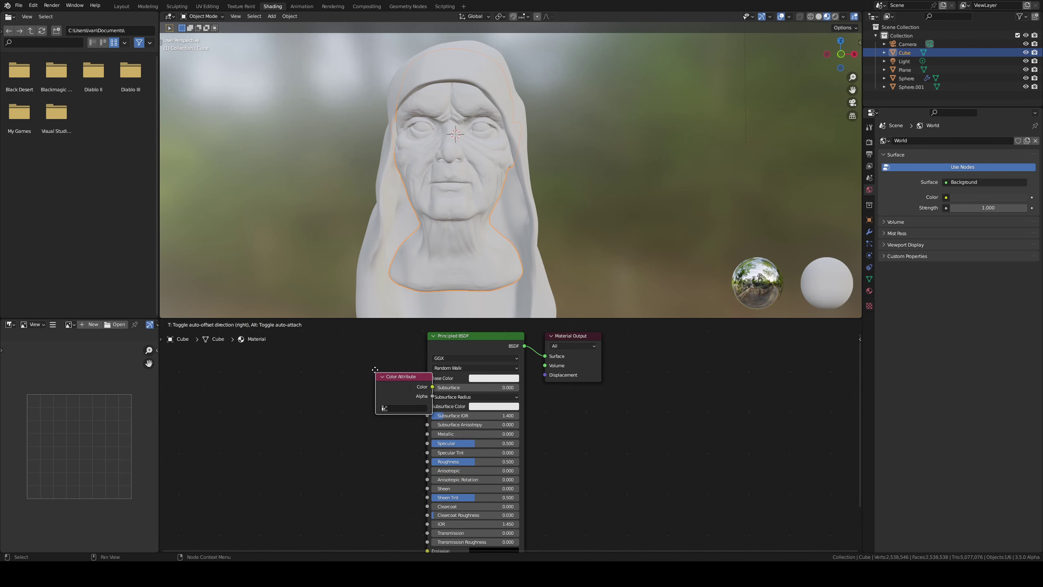
{"action": "left_click", "coordinate": [316, 386]}
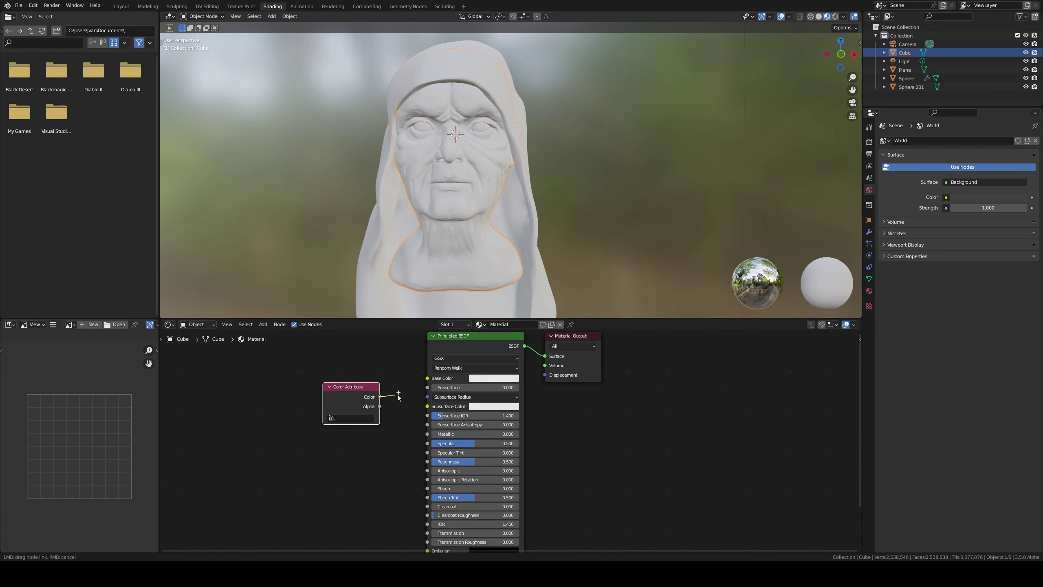
{"action": "left_click_drag", "start_coordinate": [430, 385], "coordinate": [429, 379]}
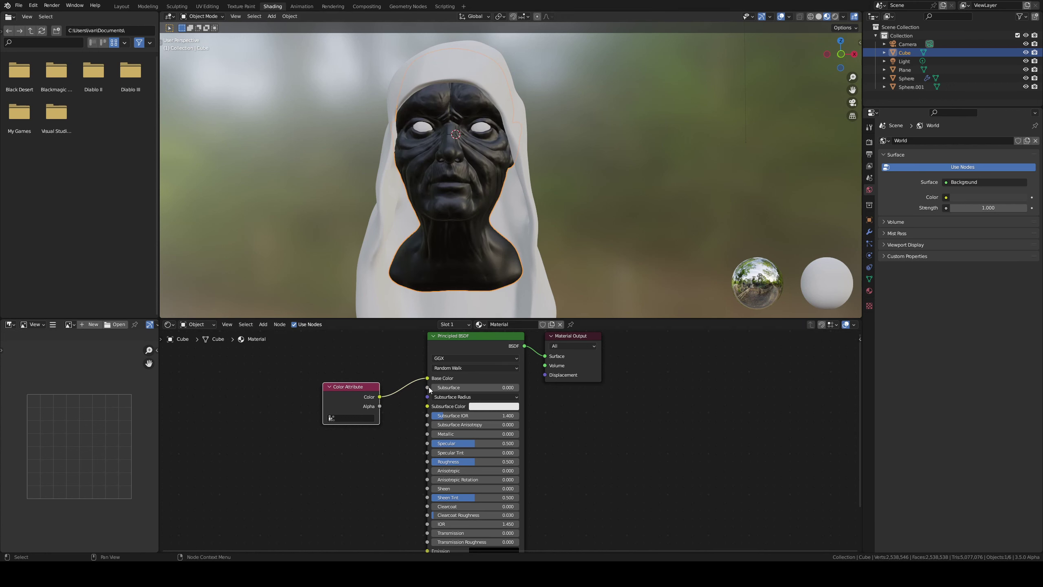
{"action": "left_click", "coordinate": [340, 430]}
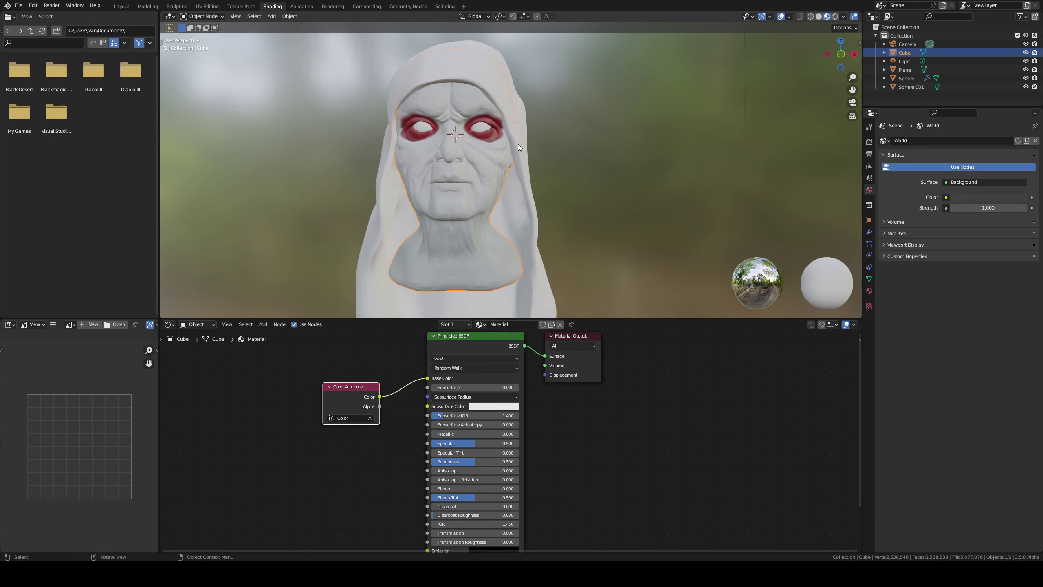
- Assign the bust's material to the eyeball spheres
{"action": "left_click", "coordinate": [483, 129]}
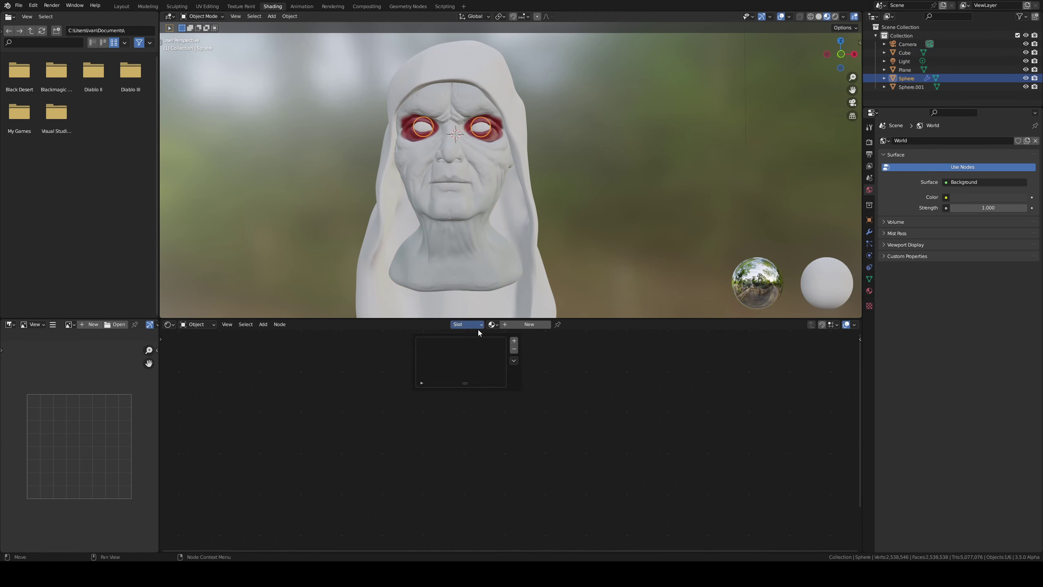
{"action": "left_click", "coordinate": [491, 325]}
{"action": "left_click", "coordinate": [503, 336]}
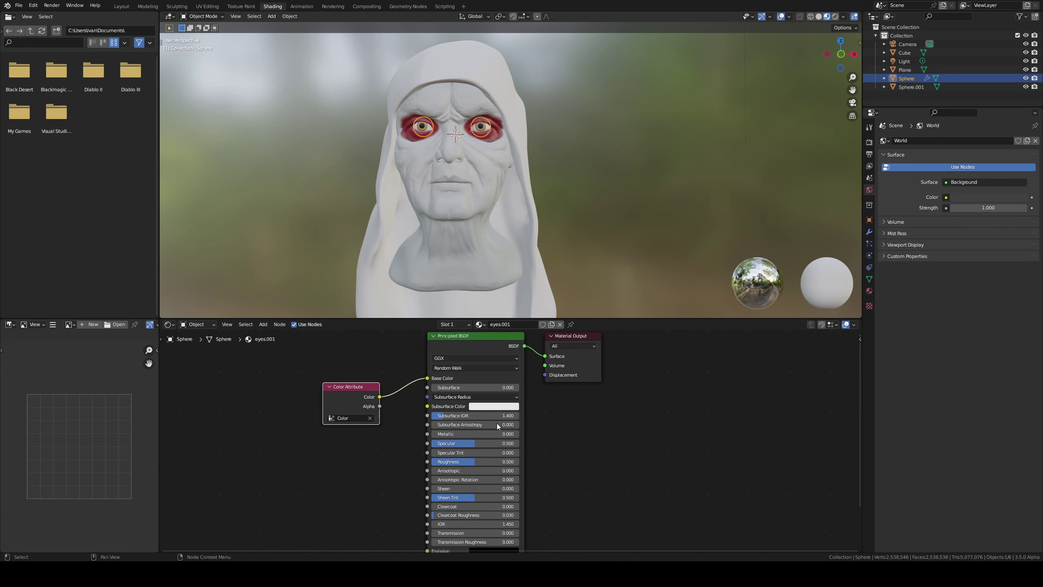
- Set the eye material's Roughness to 0 and save the file
{"action": "left_click_drag", "start_coordinate": [468, 461], "coordinate": [431, 463]}
{"action": "left_click", "coordinate": [485, 284]}
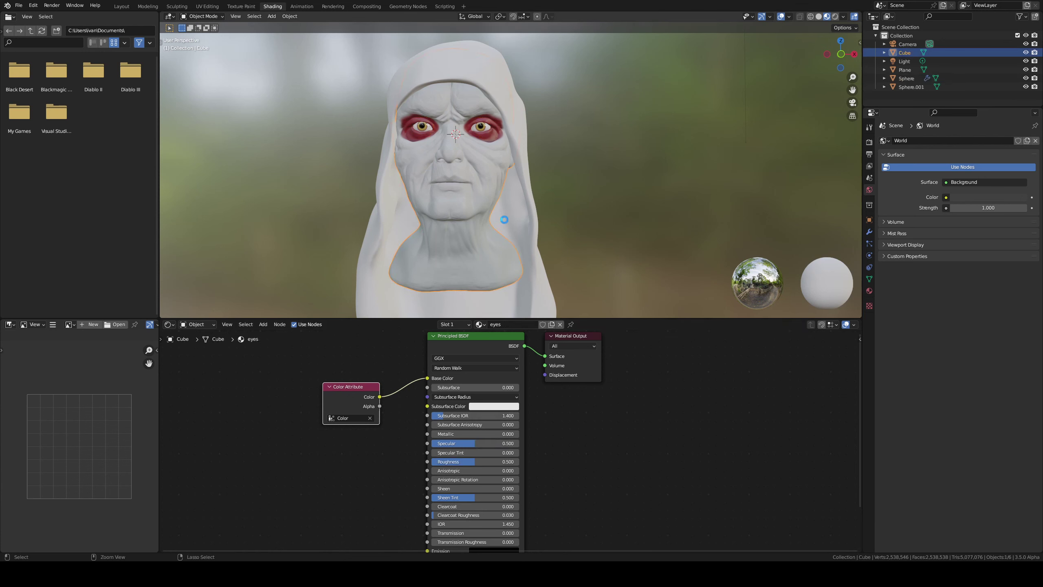
{"action": "key", "text": "ctrl+s"}
- Give the hood Sphere.001 a new black material with Roughness 0.811 and Specular 0.684
{"action": "left_click", "coordinate": [537, 247]}
{"action": "left_click", "coordinate": [512, 325]}
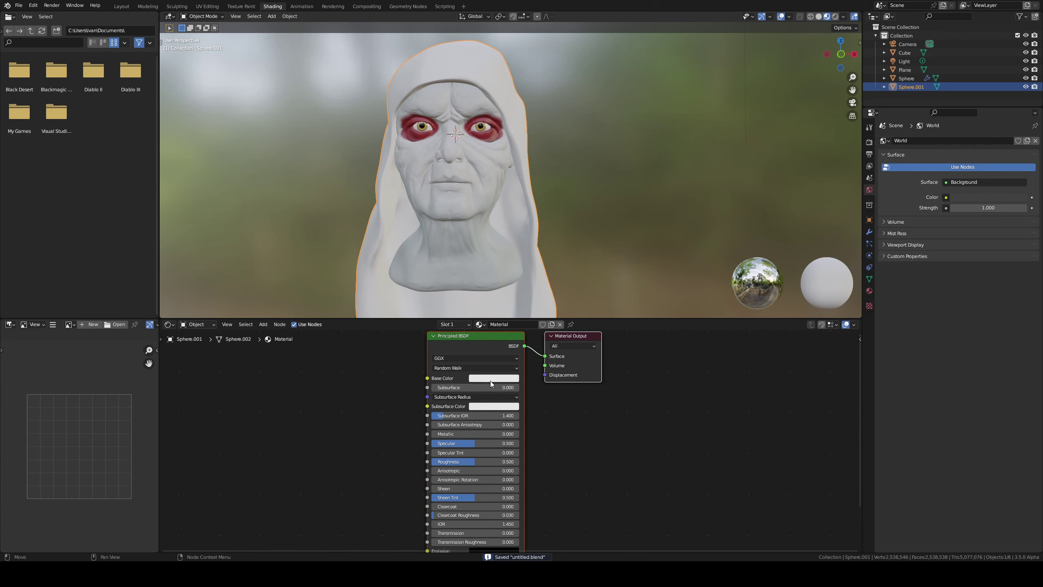
{"action": "left_click", "coordinate": [491, 383]}
{"action": "left_click_drag", "start_coordinate": [538, 311], "coordinate": [538, 340]}
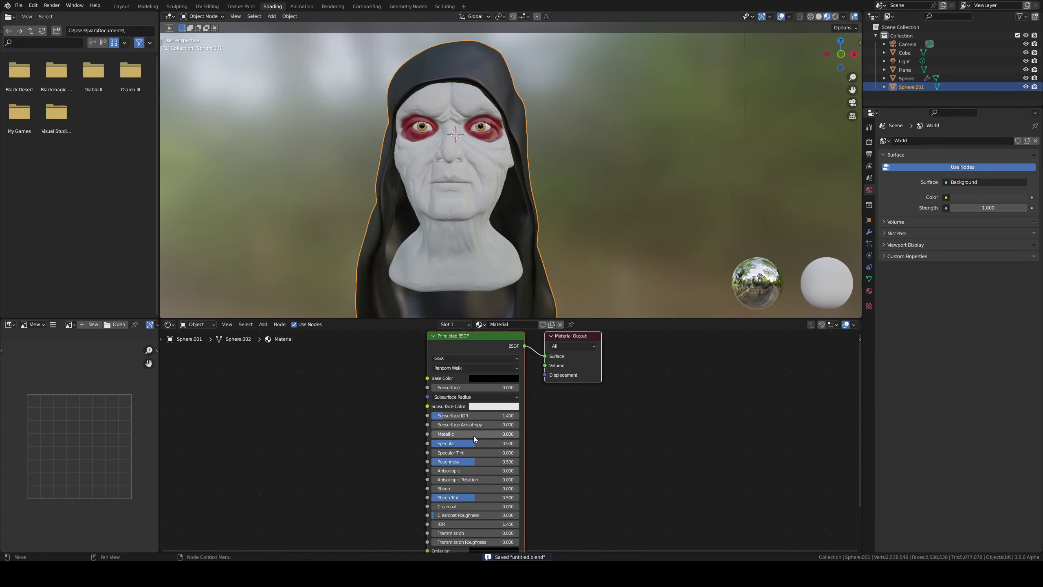
{"action": "left_click_drag", "start_coordinate": [474, 460], "coordinate": [502, 462]}
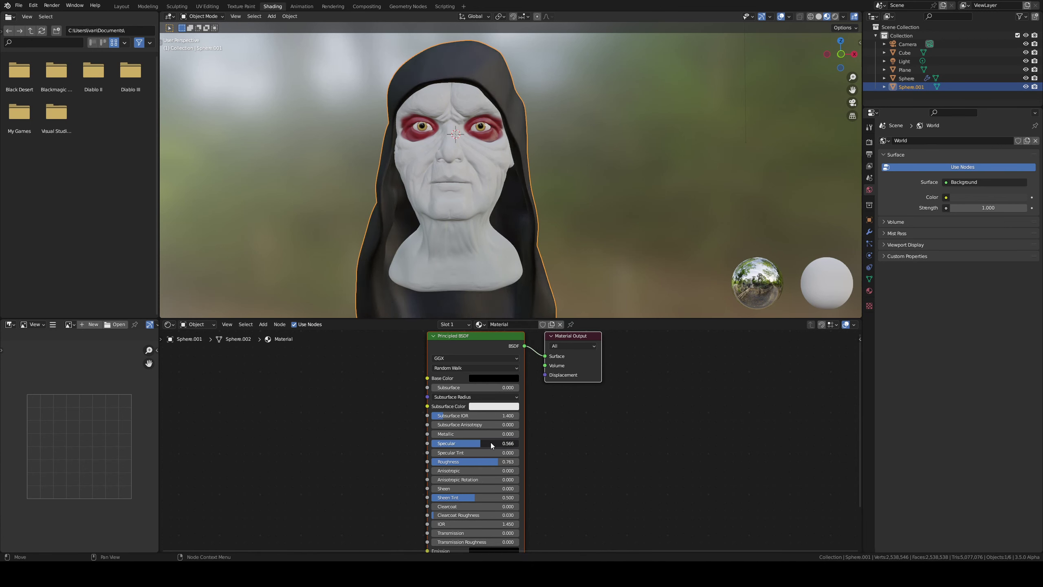
{"action": "left_click_drag", "start_coordinate": [482, 443], "coordinate": [499, 442]}
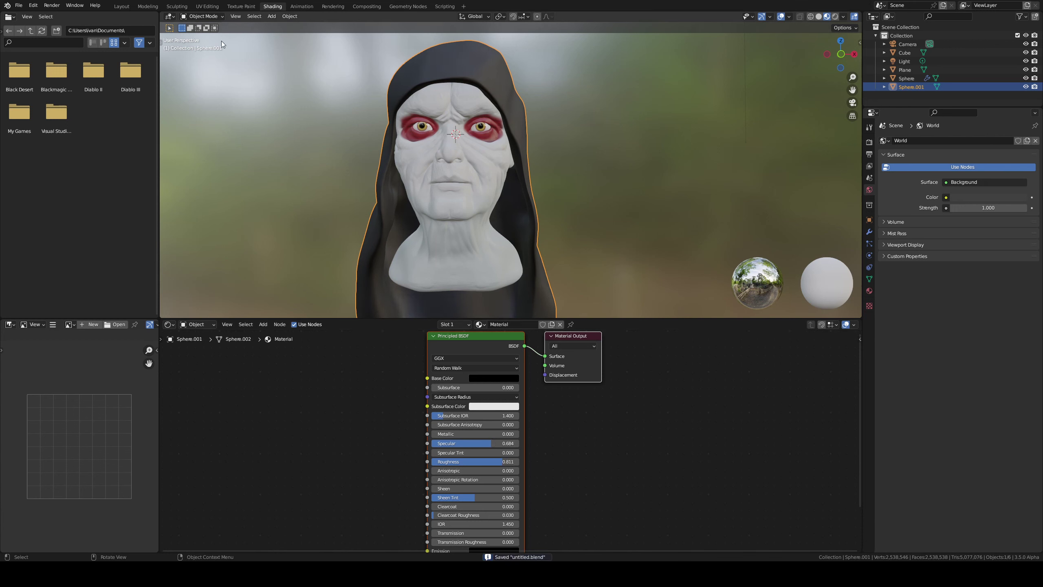
- Turn the view slightly around the head and switch to the Layout workspace
{"action": "left_click", "coordinate": [363, 118]}
{"action": "mouse_move", "coordinate": [363, 118]}
{"action": "middle_mouse_down"}
{"action": "mouse_move", "coordinate": [351, 132]}
{"action": "mouse_move", "coordinate": [313, 120]}
{"action": "mouse_move", "coordinate": [340, 125]}
{"action": "middle_mouse_up"}
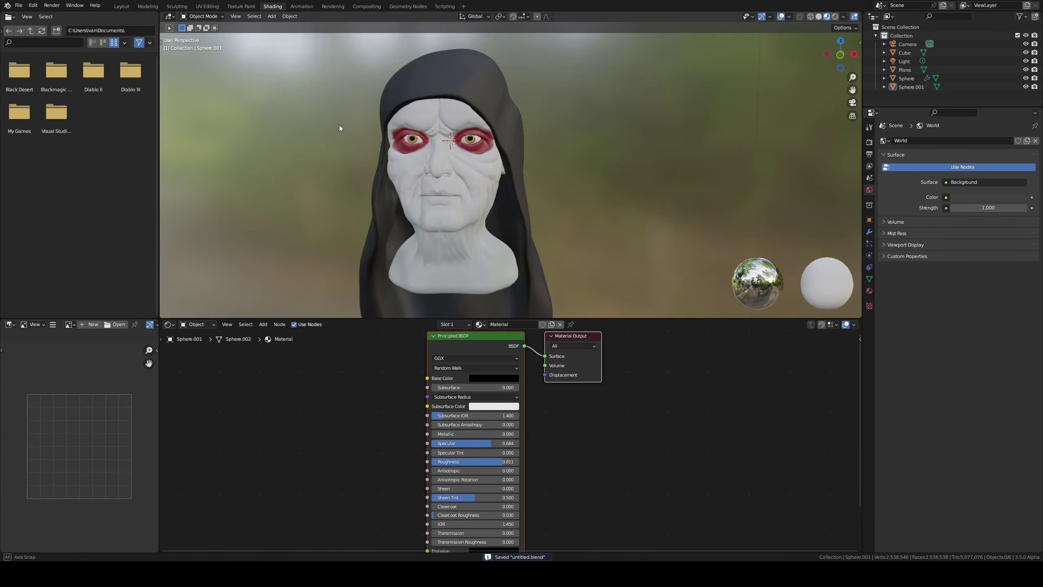
{"action": "scroll", "coordinate": [347, 134], "scroll_direction": "up", "scroll_amount": 1}
{"action": "scroll", "coordinate": [264, 74], "scroll_direction": "up", "scroll_amount": 1}
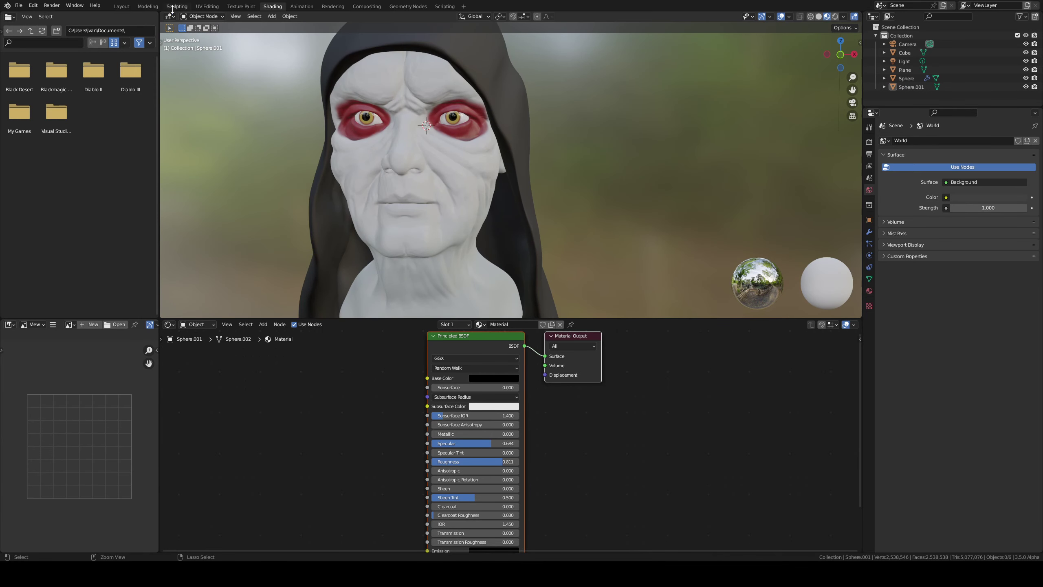
{"action": "left_click", "coordinate": [121, 6]}
- Set the render engine to Cycles with GPU Compute as the device
{"action": "mouse_move", "coordinate": [498, 200]}
{"action": "middle_mouse_down"}
{"action": "mouse_move", "coordinate": [529, 178]}
{"action": "mouse_move", "coordinate": [591, 168]}
{"action": "middle_mouse_up"}
{"action": "left_click", "coordinate": [868, 221]}
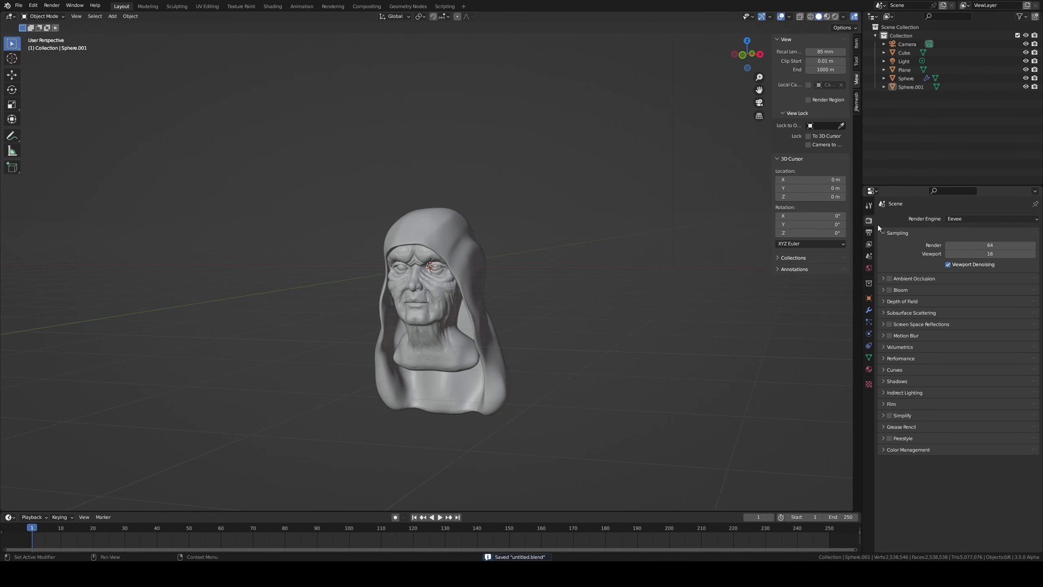
{"action": "left_click", "coordinate": [971, 220]}
{"action": "left_click", "coordinate": [969, 246]}
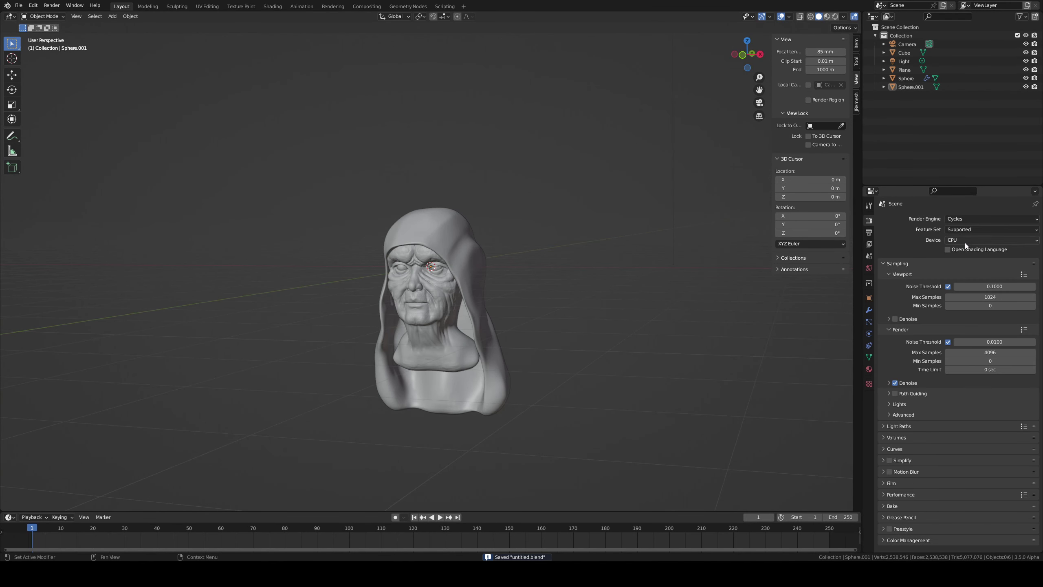
{"action": "left_click", "coordinate": [965, 243]}
{"action": "left_click", "coordinate": [967, 259]}
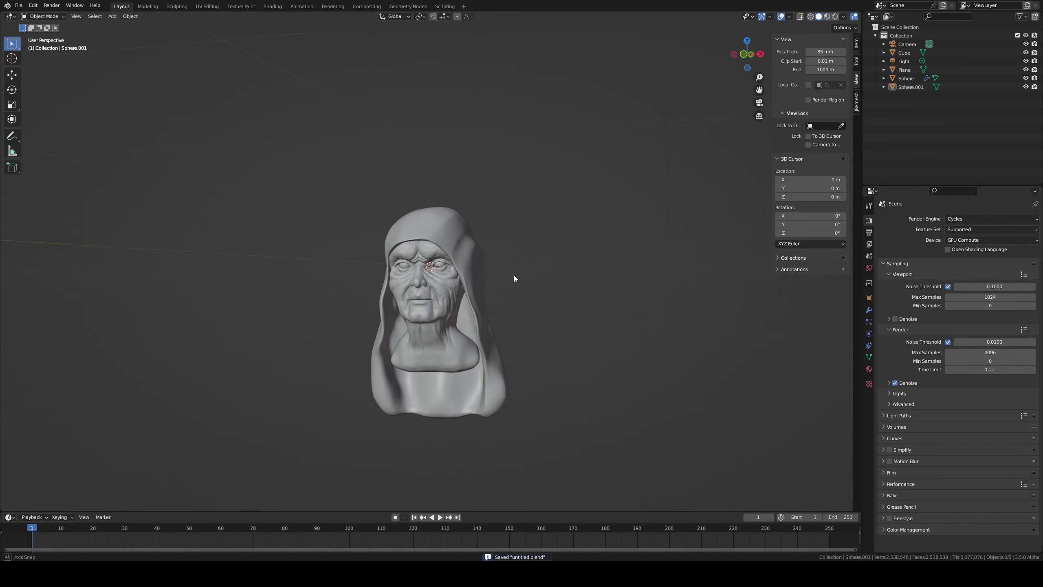
- Look through the camera, lock it to the view, and frame the bust face-on
{"action": "middle_click_drag", "start_coordinate": [522, 282], "coordinate": [513, 276]}
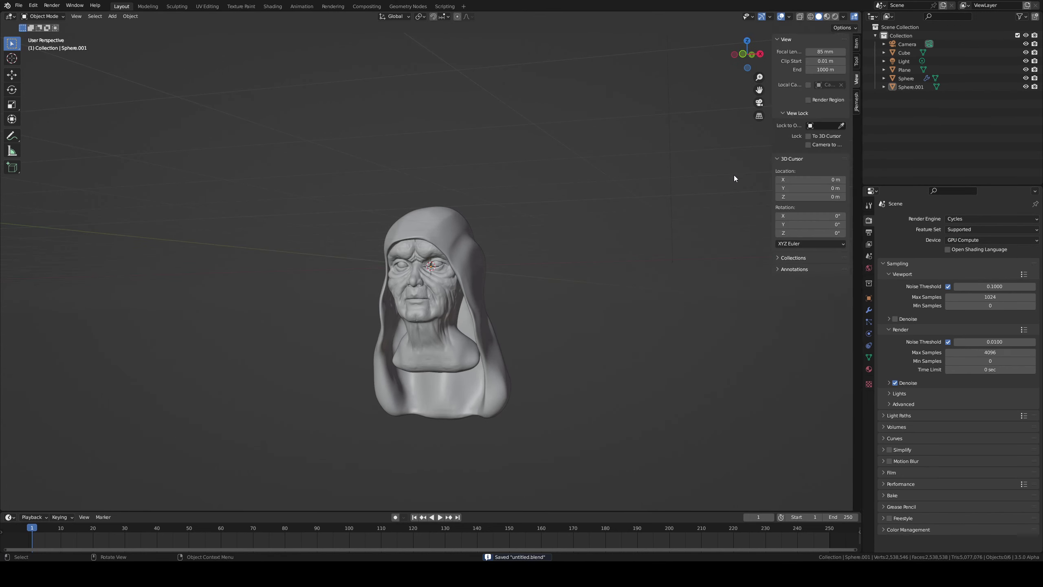
{"action": "left_click", "coordinate": [762, 101]}
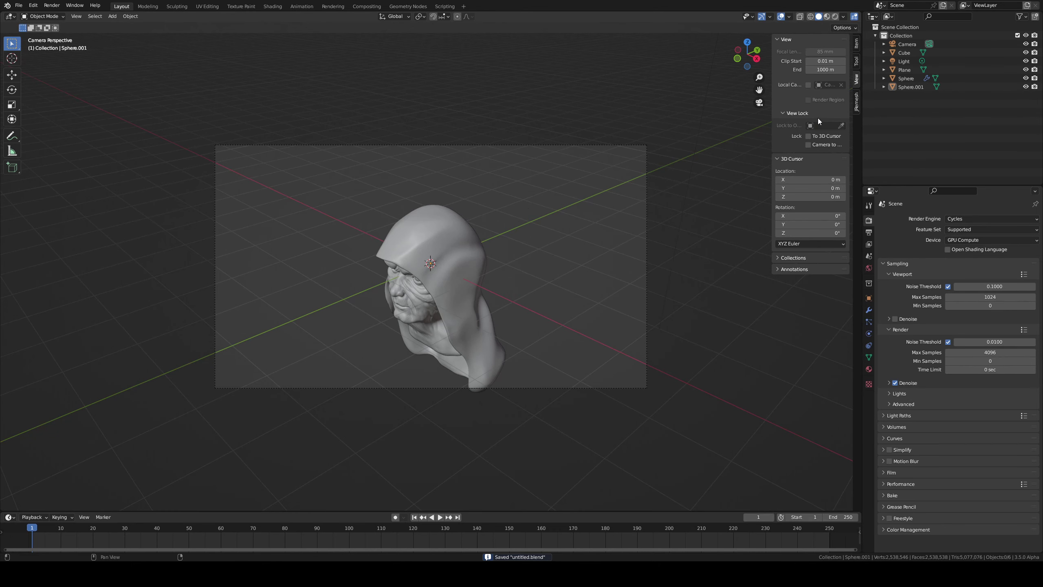
{"action": "left_click", "coordinate": [808, 144]}
{"action": "middle_click_drag", "start_coordinate": [640, 206], "coordinate": [513, 236]}
{"action": "scroll", "coordinate": [560, 225], "scroll_direction": "up", "scroll_amount": 3}
{"action": "scroll", "coordinate": [559, 183], "scroll_direction": "up", "scroll_amount": 2}
{"action": "scroll", "coordinate": [533, 215], "scroll_direction": "down", "scroll_amount": 2}
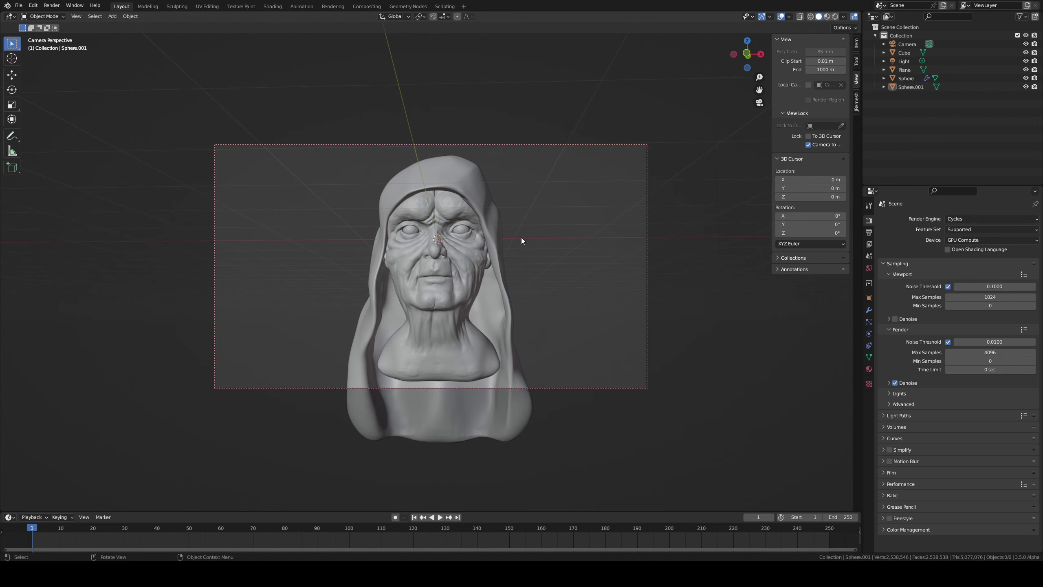
{"action": "left_click", "coordinate": [910, 44]}
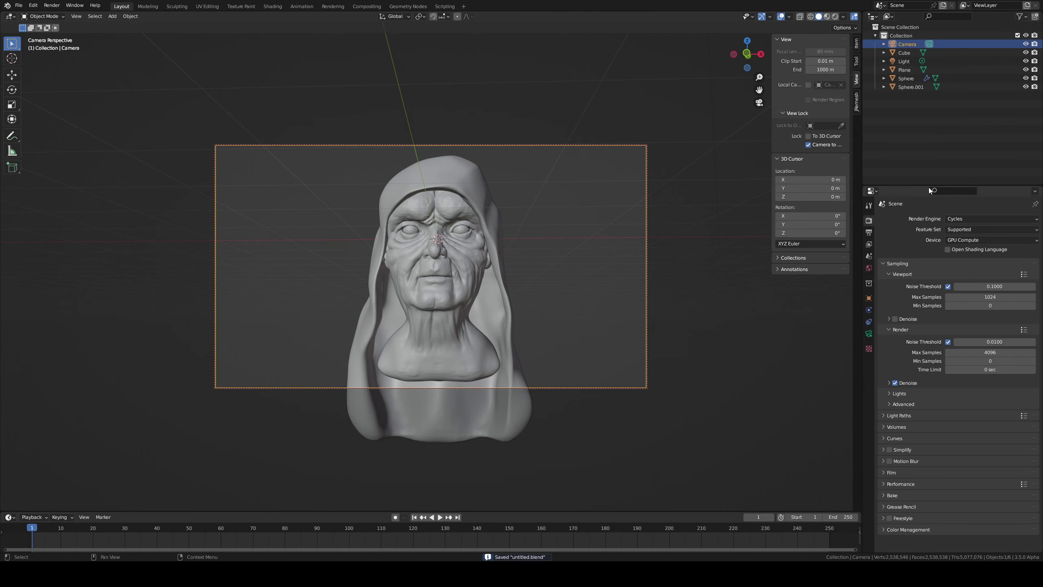
- Set the camera focal length to 90 mm and reframe the bust lower in the shot
{"action": "left_click", "coordinate": [869, 333]}
{"action": "left_click", "coordinate": [983, 260]}
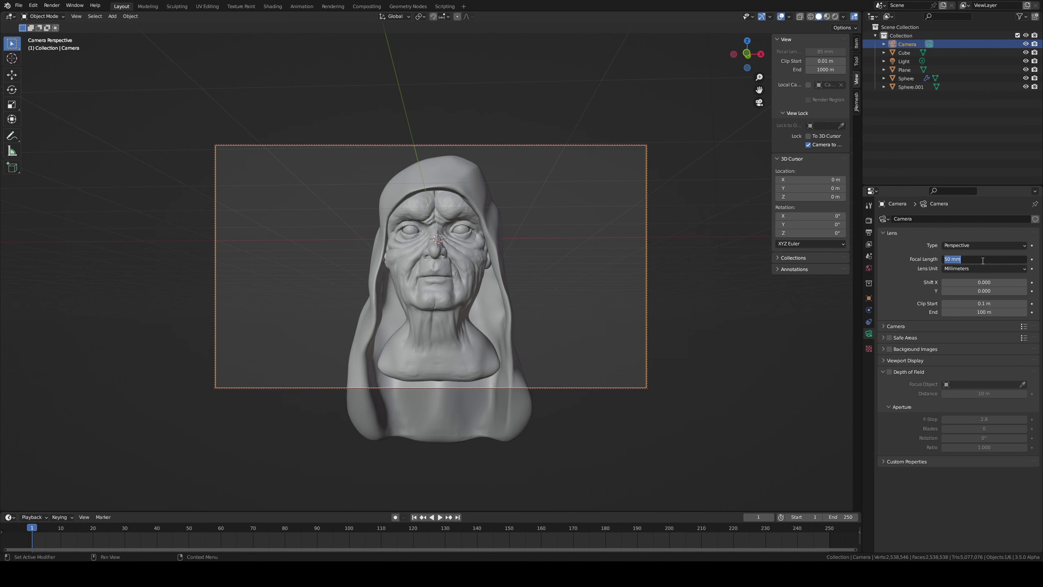
{"action": "type", "text": "0"}
{"action": "key", "text": "Return"}
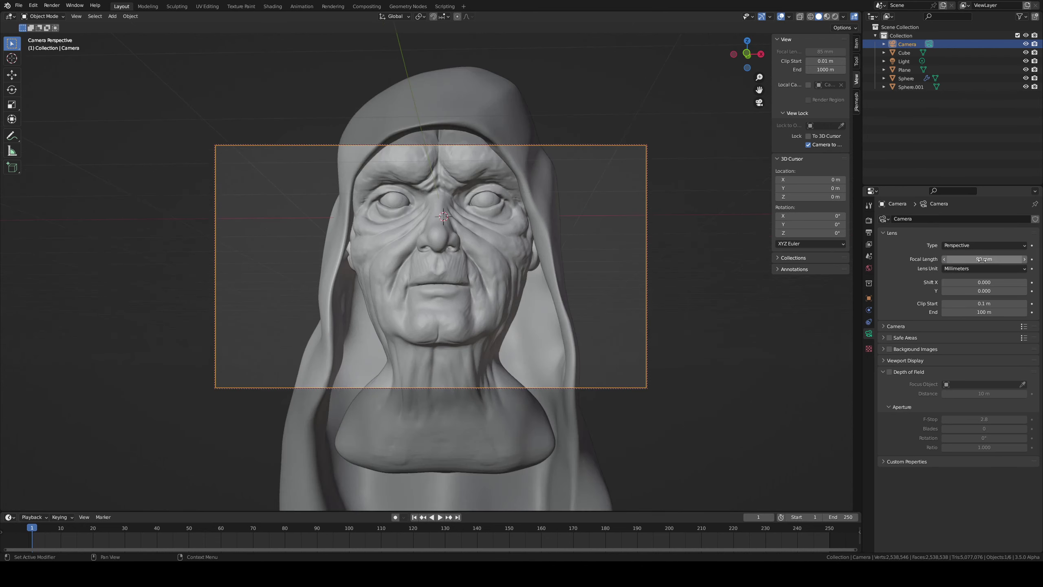
{"action": "scroll", "coordinate": [580, 305], "scroll_direction": "down", "scroll_amount": 2}
{"action": "scroll", "coordinate": [560, 312], "scroll_direction": "down", "scroll_amount": 2}
{"action": "scroll", "coordinate": [556, 324], "scroll_direction": "down", "scroll_amount": 2}
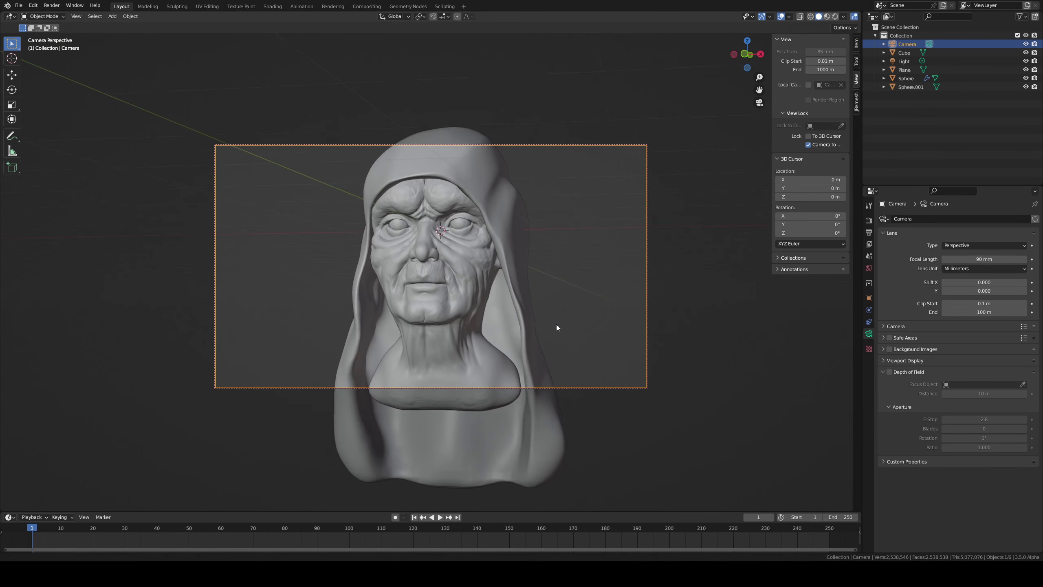
{"action": "scroll", "coordinate": [558, 324], "scroll_direction": "down", "scroll_amount": 2}
{"action": "mouse_move", "coordinate": [557, 325]}
{"action": "middle_mouse_down"}
{"action": "mouse_move", "coordinate": [553, 354]}
{"action": "mouse_move", "coordinate": [547, 312]}
{"action": "middle_mouse_up"}
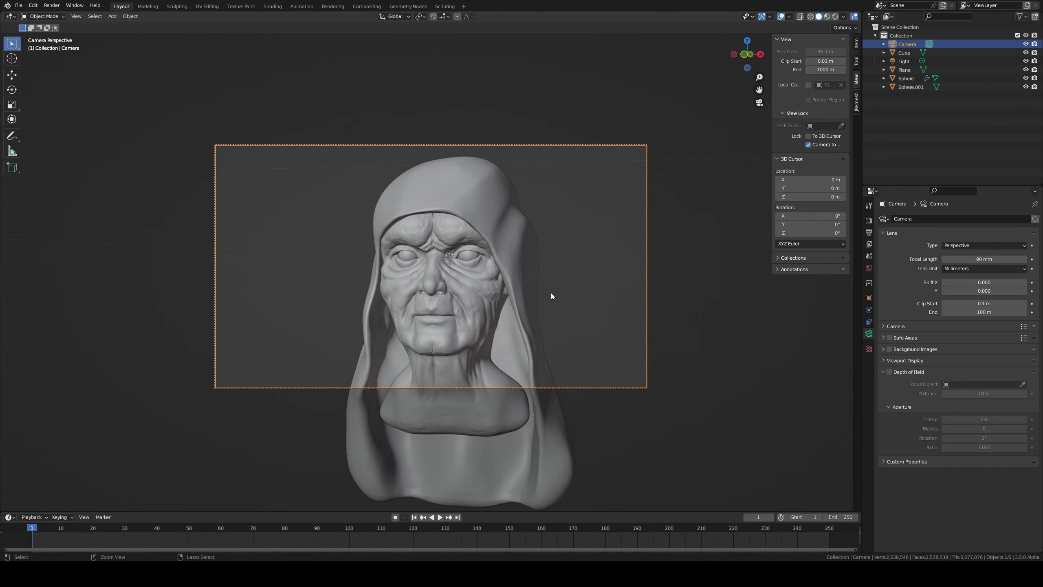
- Save the file and unlock the camera from view navigation
{"action": "key", "text": "ctrl+s"}
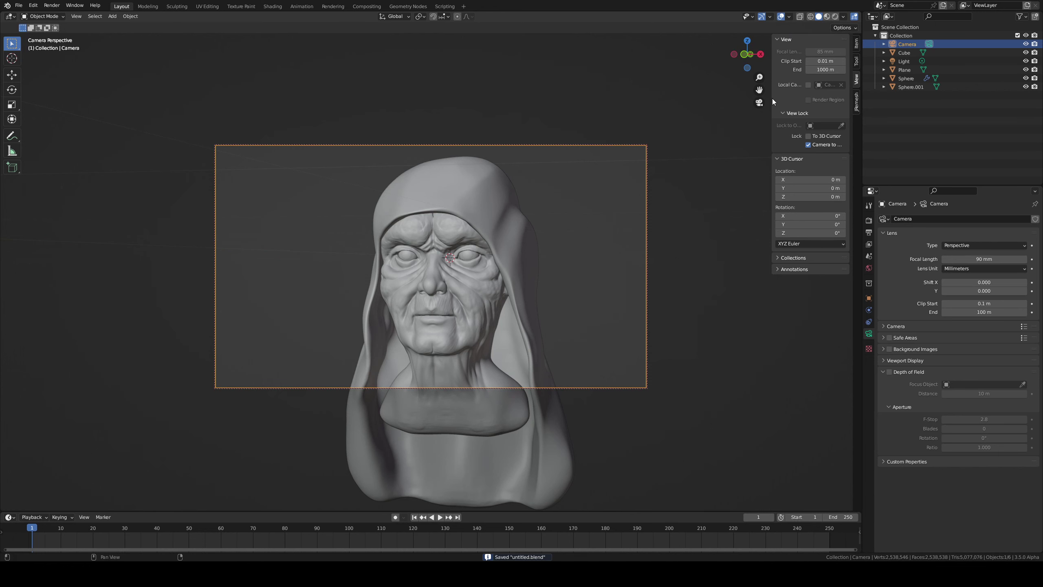
{"action": "left_click", "coordinate": [808, 144]}
{"action": "scroll", "coordinate": [621, 166], "scroll_direction": "up", "scroll_amount": 4}
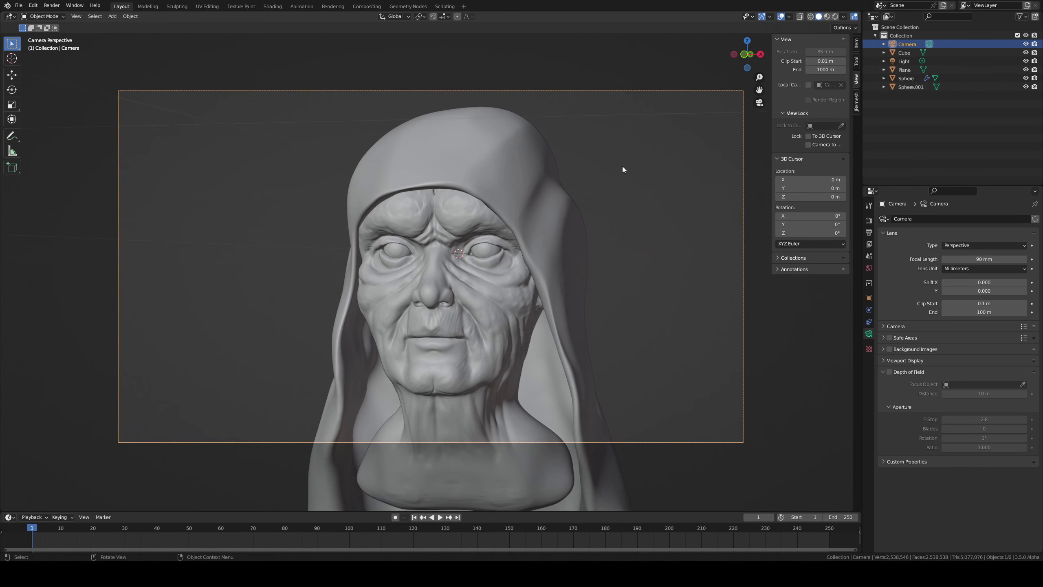
{"action": "left_click", "coordinate": [4, 11]}
- Split off a second viewport on the left with its tool strip and sidebar hidden
{"action": "key", "text": "Escape"}
{"action": "left_click_drag", "start_coordinate": [1, 12], "coordinate": [197, 35]}
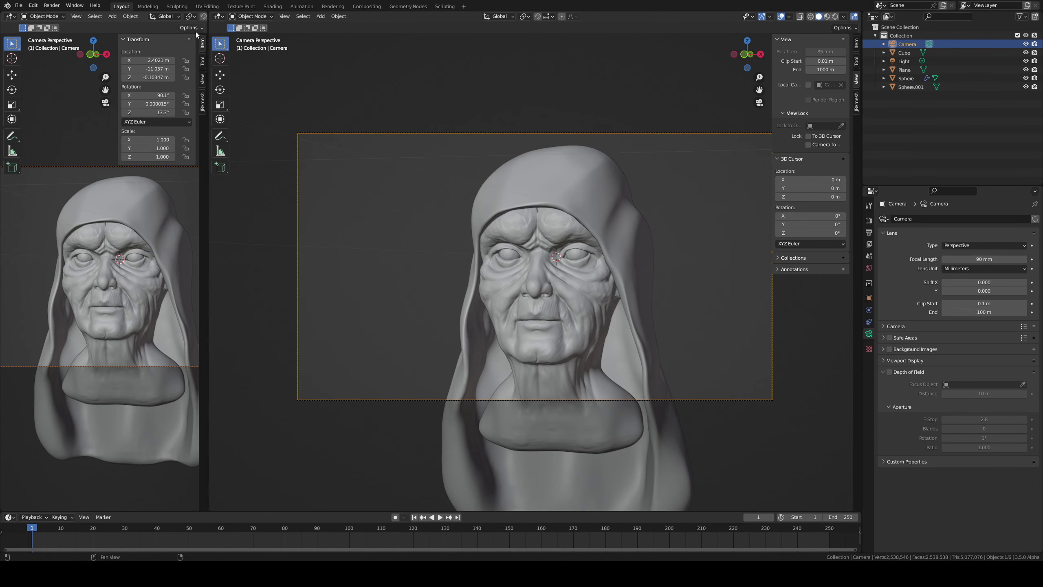
{"action": "key", "text": "t"}
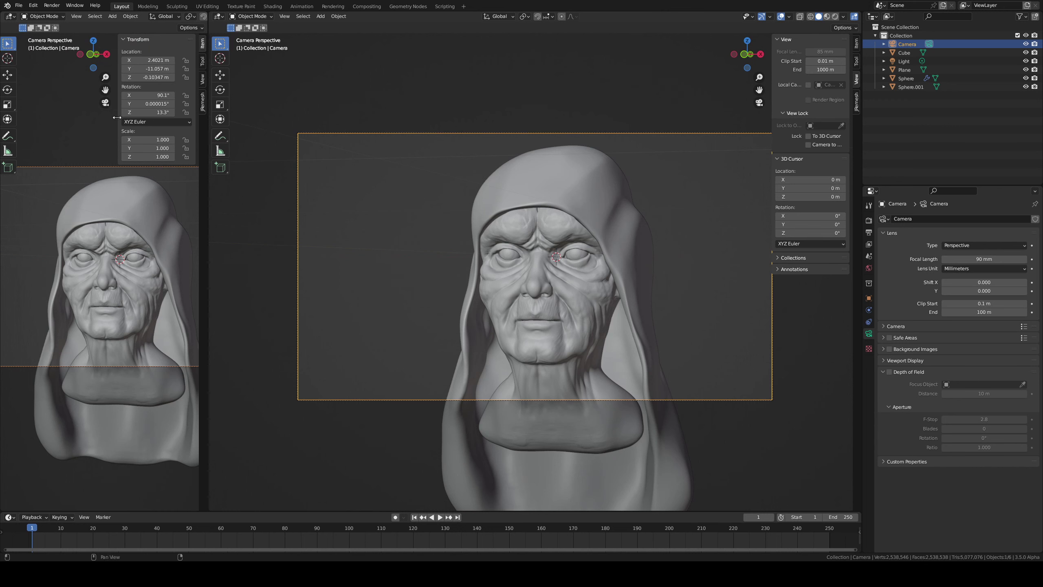
{"action": "key", "text": "n"}
{"action": "scroll", "coordinate": [157, 17], "scroll_direction": "down", "scroll_amount": 5}
{"action": "scroll", "coordinate": [156, 17], "scroll_direction": "down", "scroll_amount": 3}
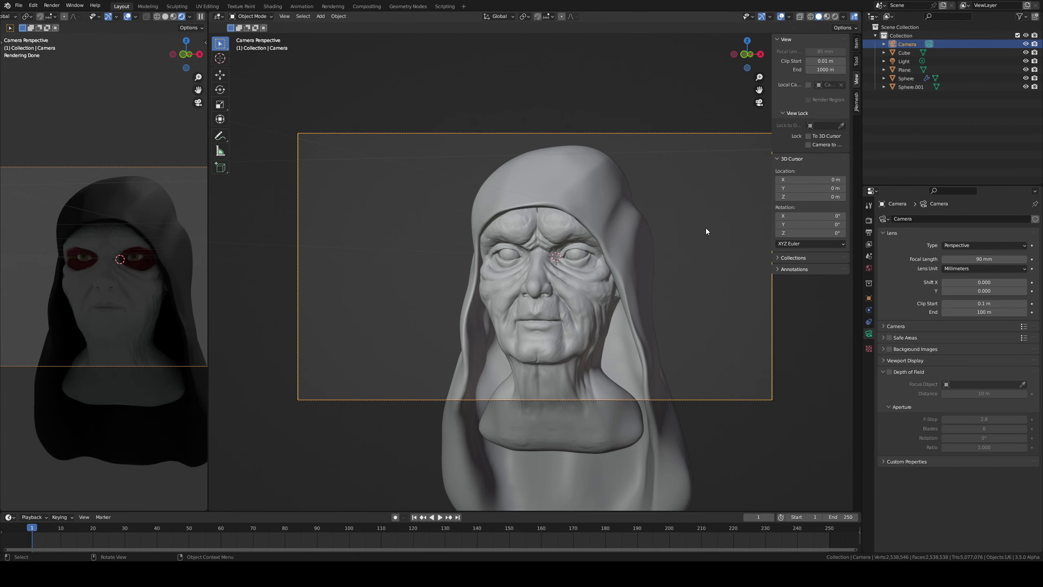
- Delete the default Light and set the World strength to 0
{"action": "left_click", "coordinate": [913, 62]}
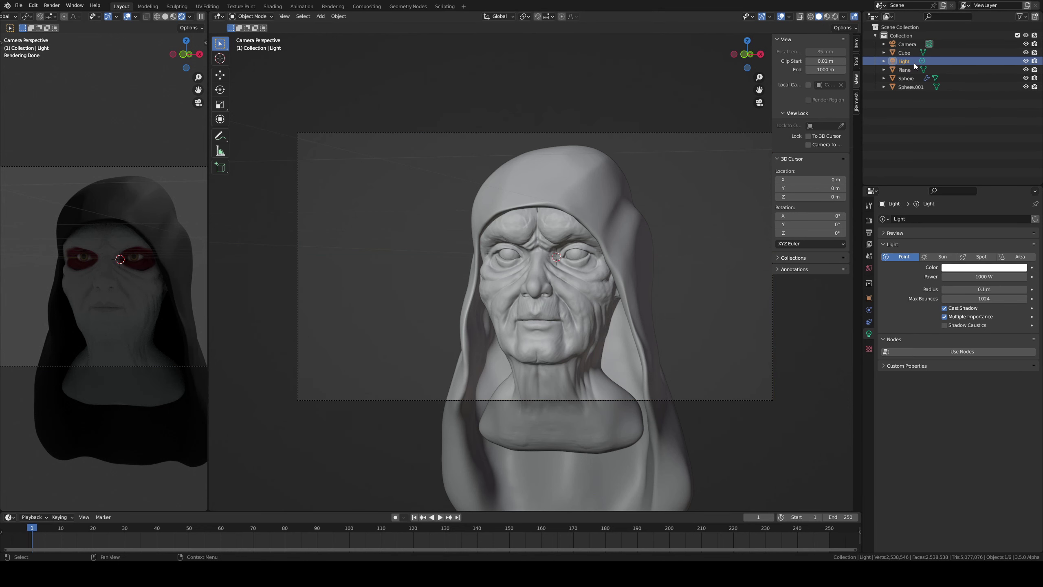
{"action": "key", "text": "x"}
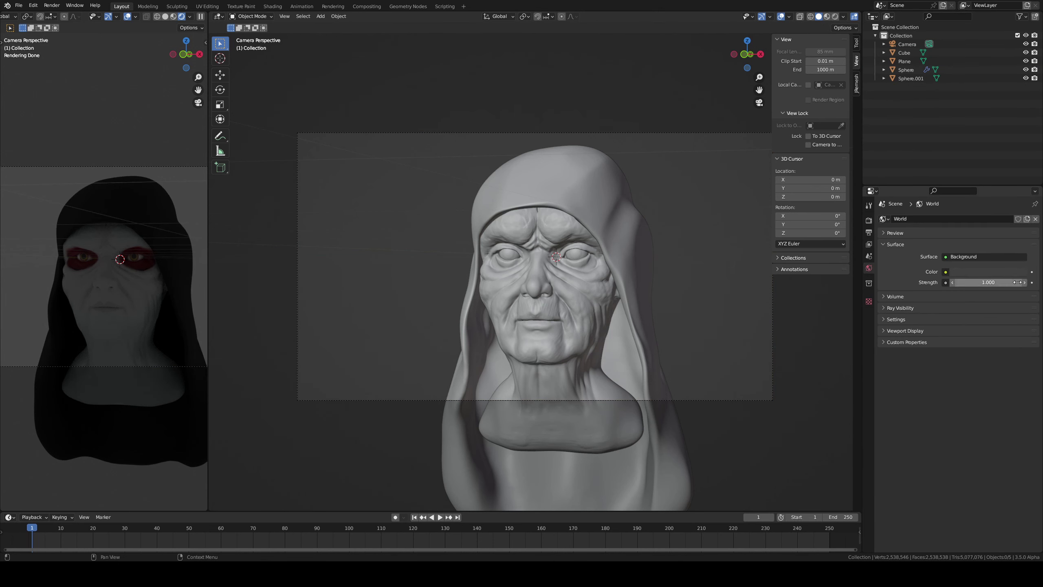
{"action": "left_click_drag", "start_coordinate": [882, 283], "coordinate": [876, 282]}
- Add an area light and move it vertically around the head
{"action": "key", "text": "shift+a"}
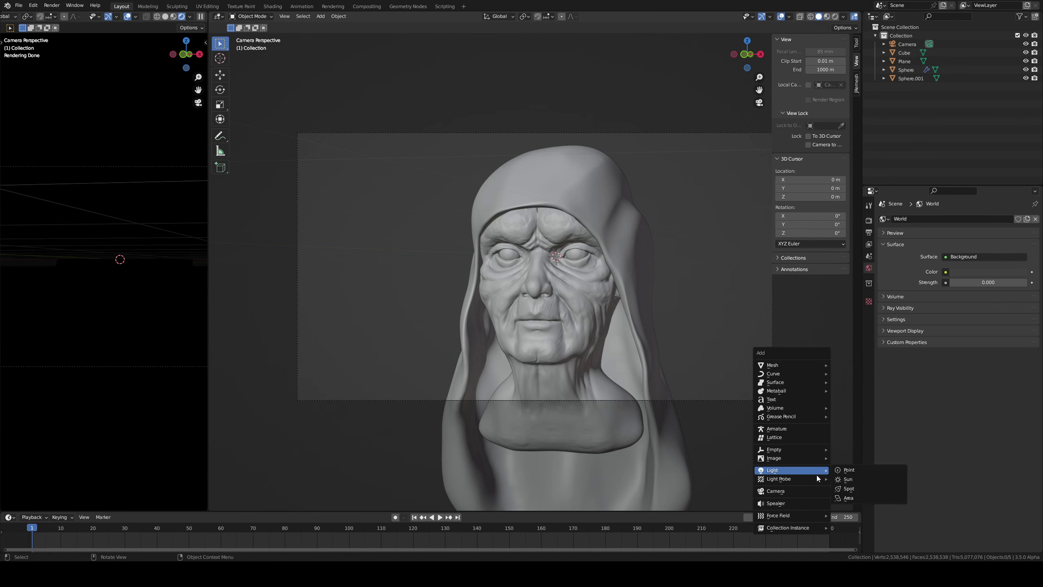
{"action": "left_click", "coordinate": [855, 499]}
{"action": "mouse_move", "coordinate": [660, 357]}
{"action": "middle_mouse_down"}
{"action": "mouse_move", "coordinate": [675, 357]}
{"action": "mouse_move", "coordinate": [656, 291]}
{"action": "middle_mouse_up"}
{"action": "key", "text": "g"}
{"action": "key", "text": "z"}
{"action": "left_click", "coordinate": [654, 325]}
{"action": "key", "text": "g"}
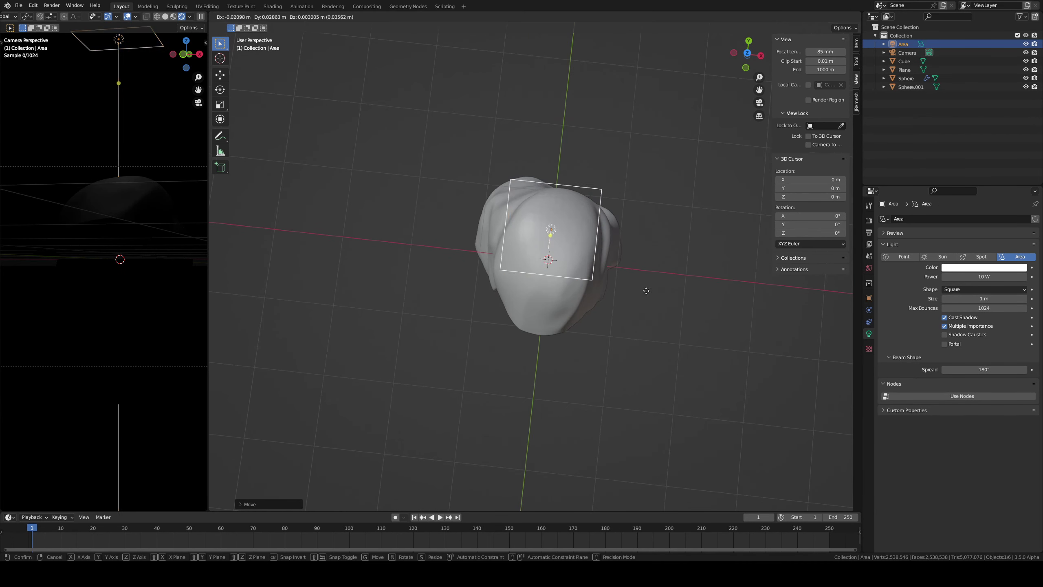
{"action": "left_click", "coordinate": [640, 413]}
- Reposition the area light below, then above and right of the head
{"action": "middle_click_drag", "start_coordinate": [641, 413], "coordinate": [652, 338]}
{"action": "key", "text": "g"}
{"action": "left_click", "coordinate": [647, 458]}
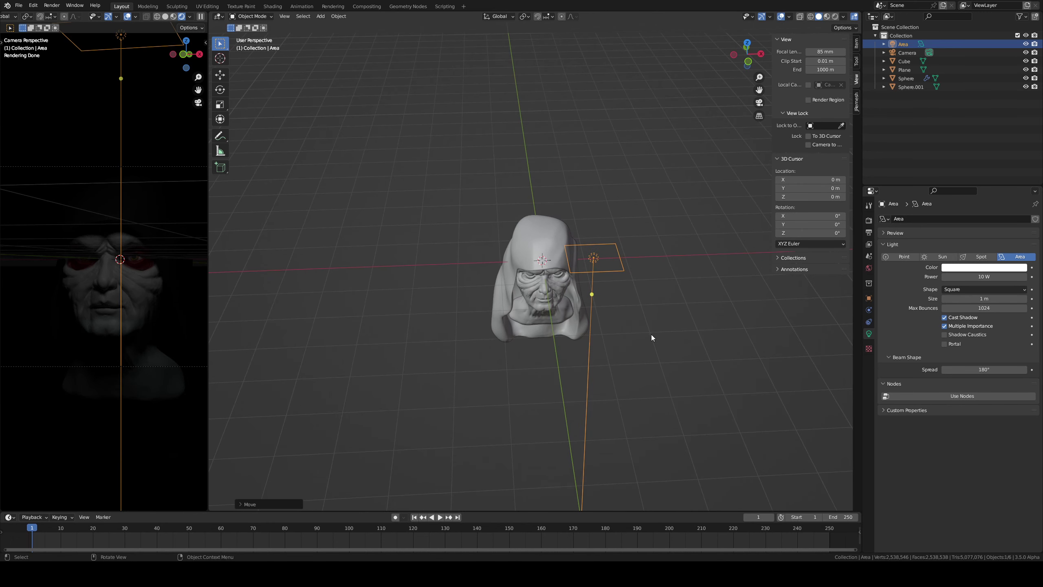
{"action": "key", "text": "g"}
{"action": "left_click", "coordinate": [541, 251]}
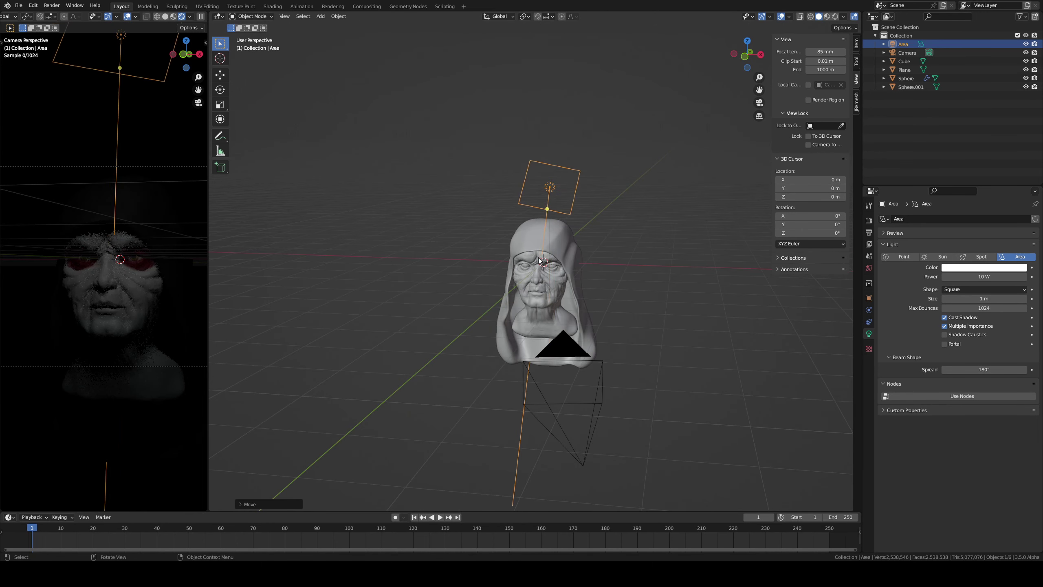
{"action": "middle_click_drag", "start_coordinate": [541, 251], "coordinate": [592, 248]}
{"action": "key", "text": "g"}
{"action": "key", "text": "z"}
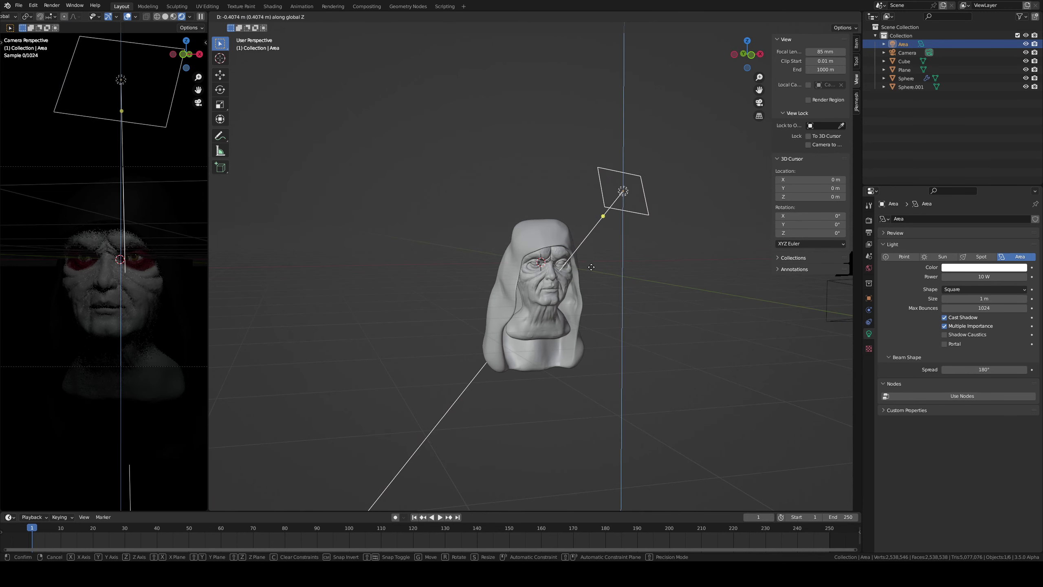
{"action": "key", "text": "Escape"}
- Give the area light a 2 m size and 1000 W power
{"action": "mouse_move", "coordinate": [583, 264]}
{"action": "middle_mouse_down"}
{"action": "mouse_move", "coordinate": [644, 267]}
{"action": "mouse_move", "coordinate": [616, 258]}
{"action": "mouse_move", "coordinate": [599, 295]}
{"action": "mouse_move", "coordinate": [608, 349]}
{"action": "mouse_move", "coordinate": [523, 375]}
{"action": "mouse_move", "coordinate": [515, 336]}
{"action": "middle_mouse_up"}
{"action": "left_click", "coordinate": [990, 296]}
{"action": "type", "text": "2"}
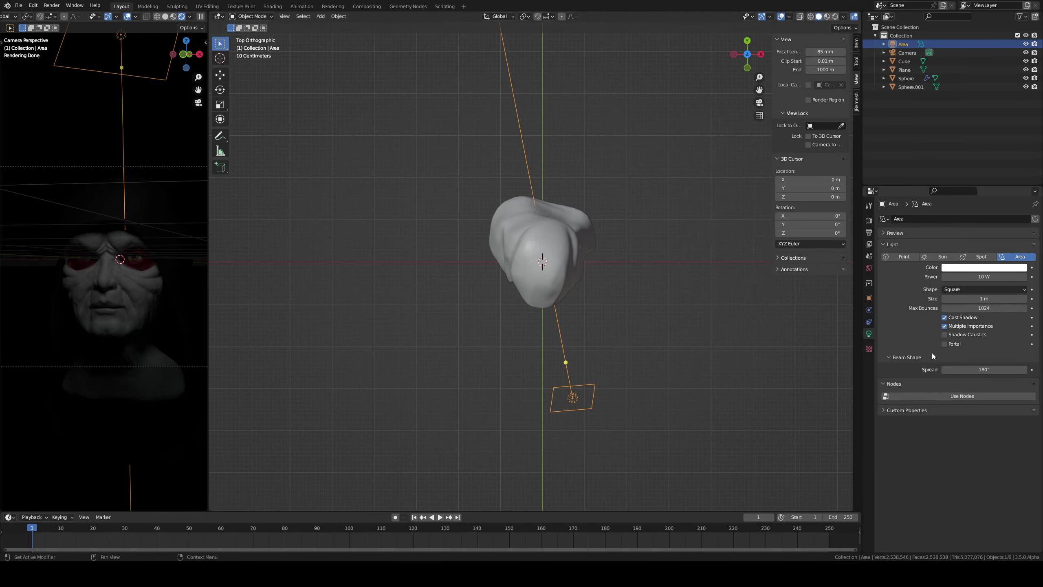
{"action": "left_click", "coordinate": [990, 276]}
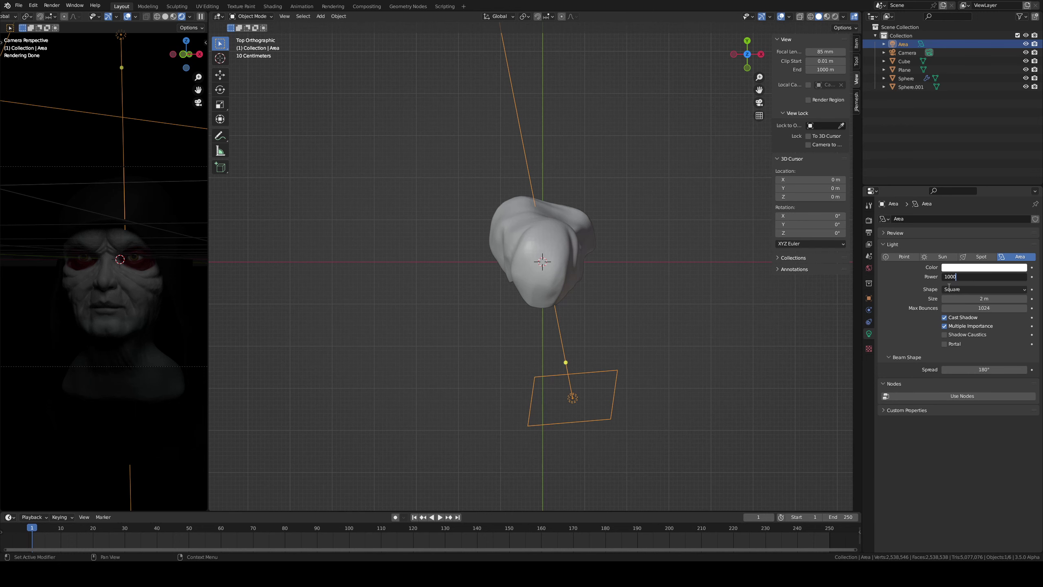
{"action": "key", "text": "Return"}
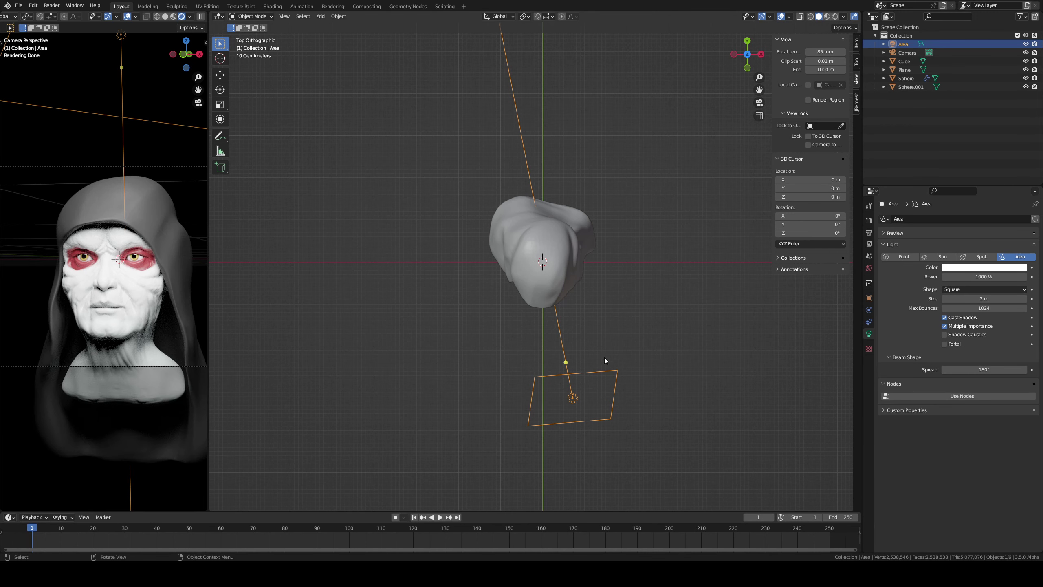
- Move the first area light lower and recentre the view on the head
{"action": "key", "text": "g"}
{"action": "left_click", "coordinate": [632, 464]}
{"action": "middle_click_drag", "start_coordinate": [613, 373], "coordinate": [559, 273], "text": "shift"}
{"action": "key", "text": "g"}
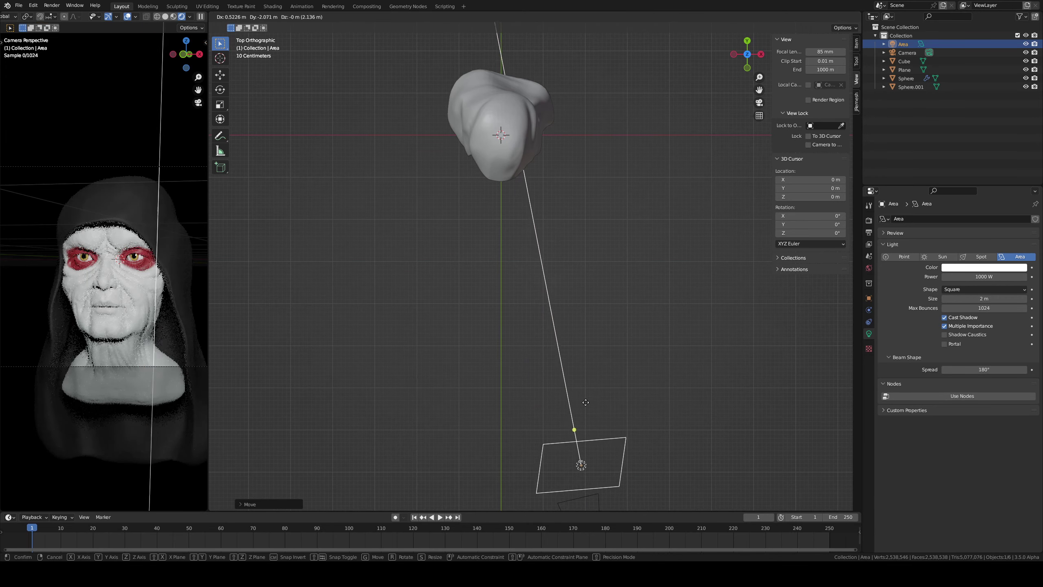
{"action": "left_click", "coordinate": [571, 380]}
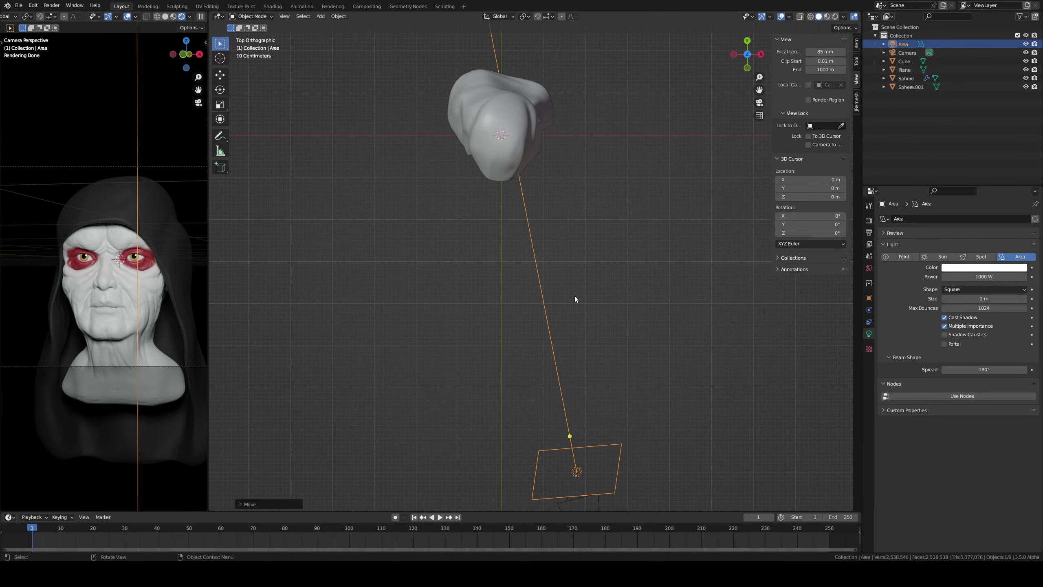
{"action": "middle_click_drag", "start_coordinate": [557, 228], "coordinate": [644, 366], "text": "shift"}
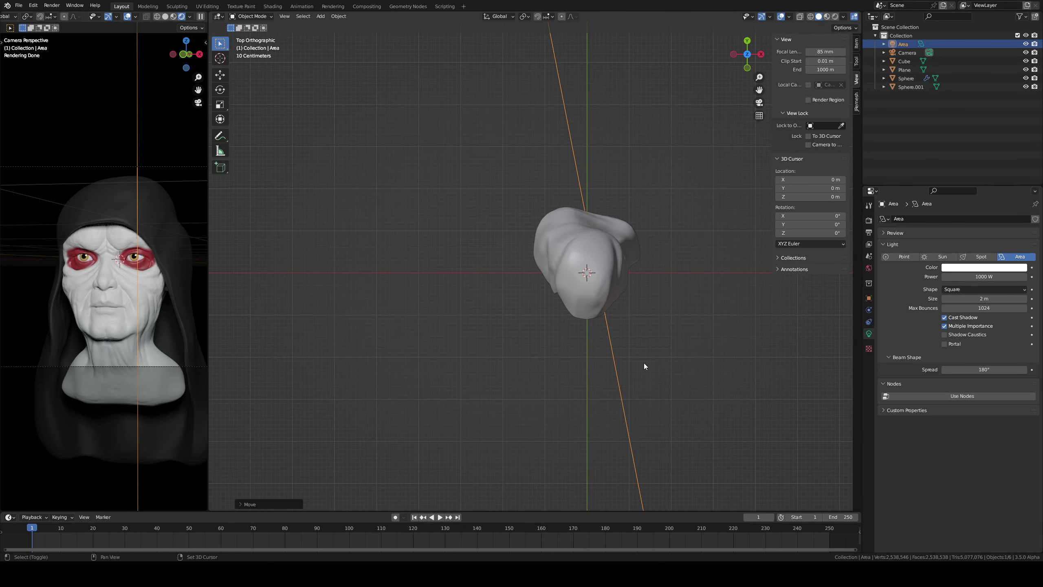
- Duplicate the area light as Area.001, place it beside the head, and aim it at the head
{"action": "key", "text": "shift+d"}
{"action": "left_click", "coordinate": [492, 283]}
{"action": "mouse_move", "coordinate": [492, 283]}
{"action": "middle_mouse_down"}
{"action": "mouse_move", "coordinate": [725, 314]}
{"action": "mouse_move", "coordinate": [657, 288]}
{"action": "middle_mouse_up"}
{"action": "key", "text": "g"}
{"action": "left_click", "coordinate": [566, 299]}
{"action": "mouse_move", "coordinate": [566, 298]}
{"action": "middle_mouse_down"}
{"action": "mouse_move", "coordinate": [590, 411]}
{"action": "mouse_move", "coordinate": [534, 447]}
{"action": "mouse_move", "coordinate": [557, 336]}
{"action": "mouse_move", "coordinate": [607, 336]}
{"action": "mouse_move", "coordinate": [538, 311]}
{"action": "middle_mouse_up"}
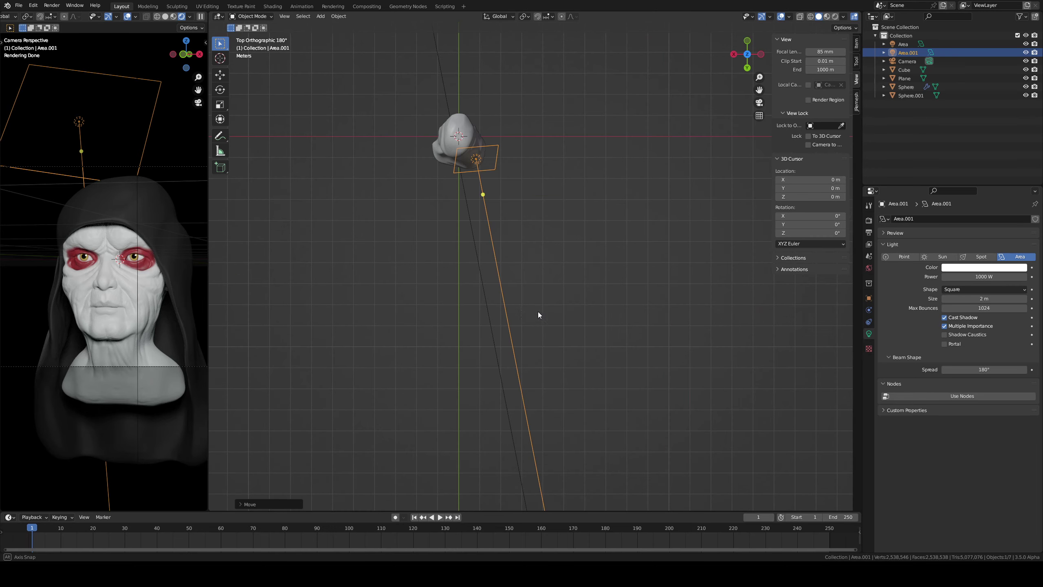
{"action": "scroll", "coordinate": [535, 321], "scroll_direction": "down", "scroll_amount": 2}
{"action": "key", "text": "g"}
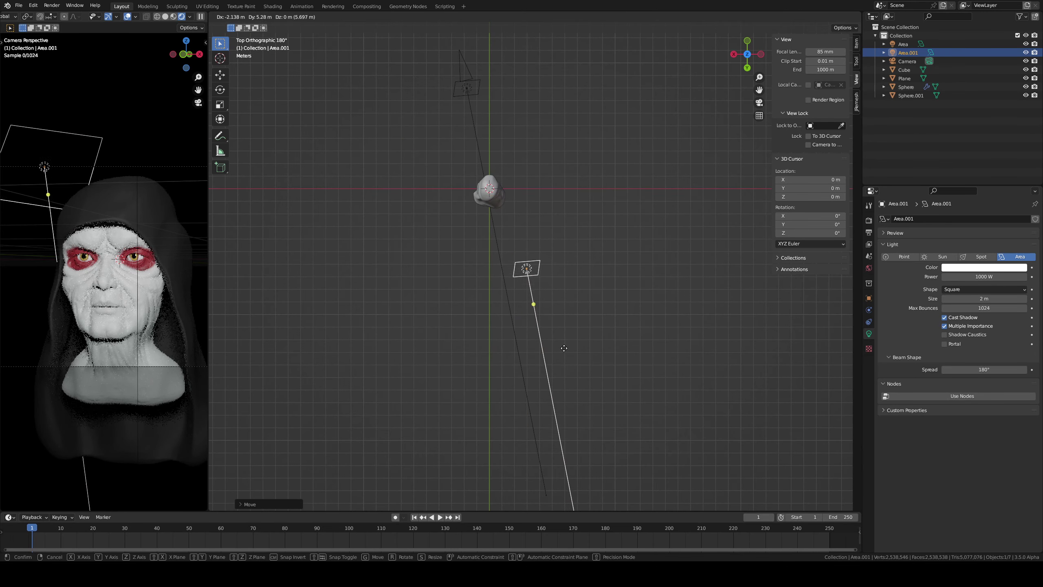
{"action": "left_click", "coordinate": [559, 372]}
{"action": "mouse_move", "coordinate": [533, 327]}
{"action": "left_mouse_down"}
{"action": "mouse_move", "coordinate": [500, 197]}
{"action": "mouse_move", "coordinate": [505, 261]}
{"action": "left_mouse_up"}
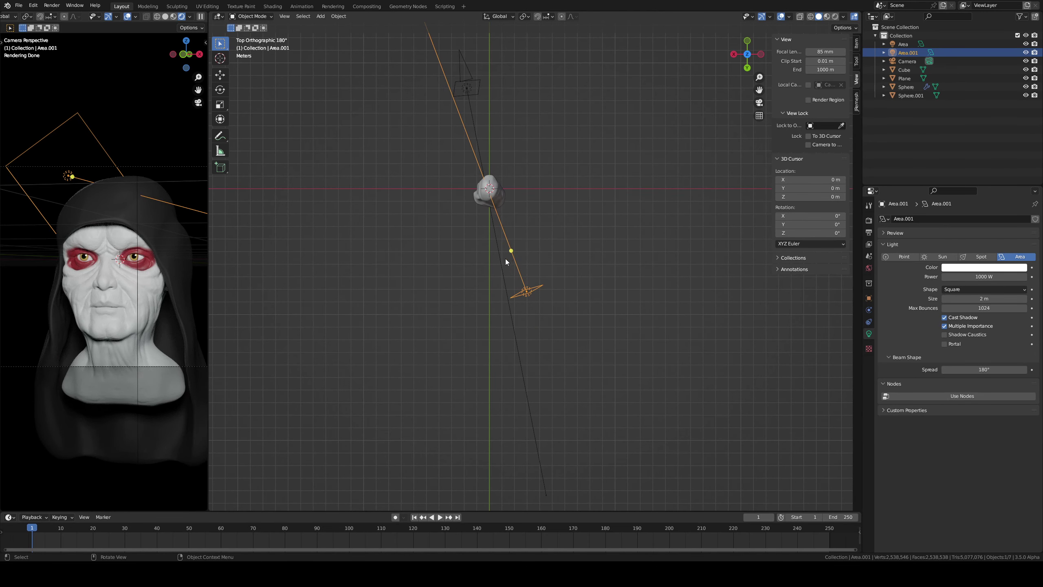
- Duplicate it again as Area.002 below the head, pointing up through it
{"action": "key", "text": "shift+d"}
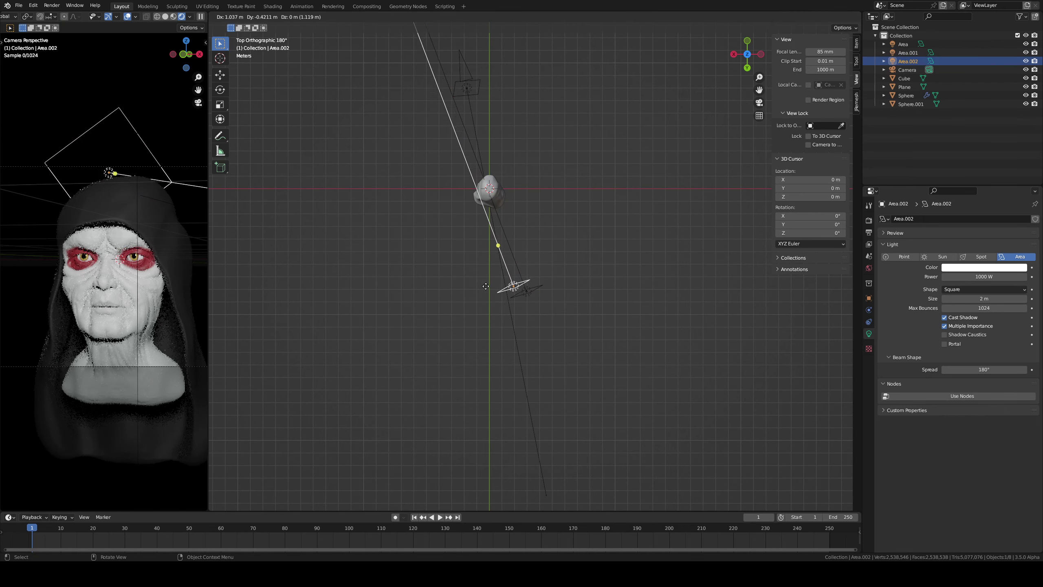
{"action": "left_click", "coordinate": [448, 376]}
{"action": "middle_click_drag", "start_coordinate": [448, 376], "coordinate": [481, 252]}
{"action": "key", "text": "g"}
{"action": "left_click", "coordinate": [481, 361]}
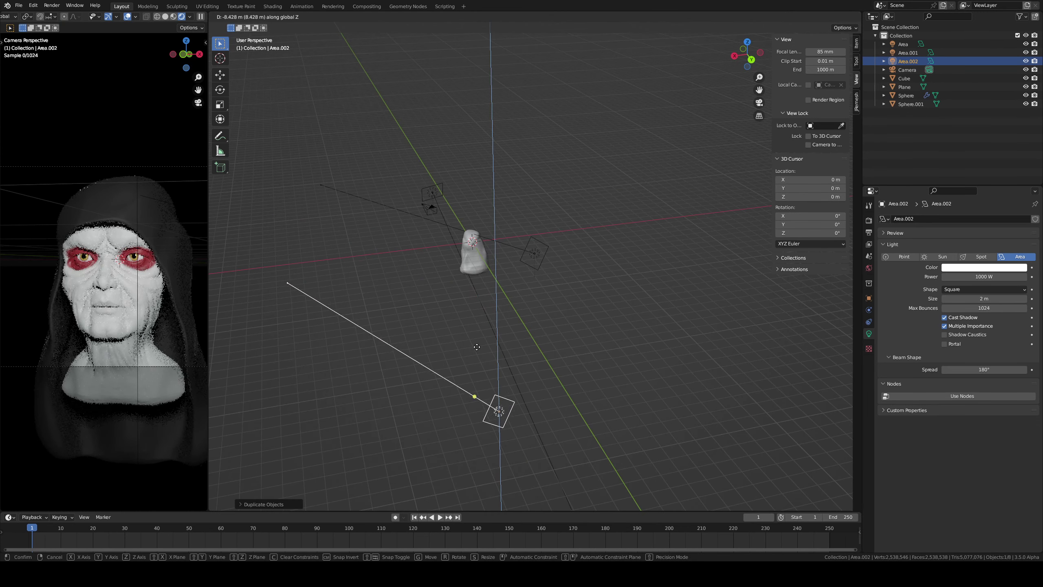
{"action": "left_click_drag", "start_coordinate": [472, 404], "coordinate": [482, 274]}
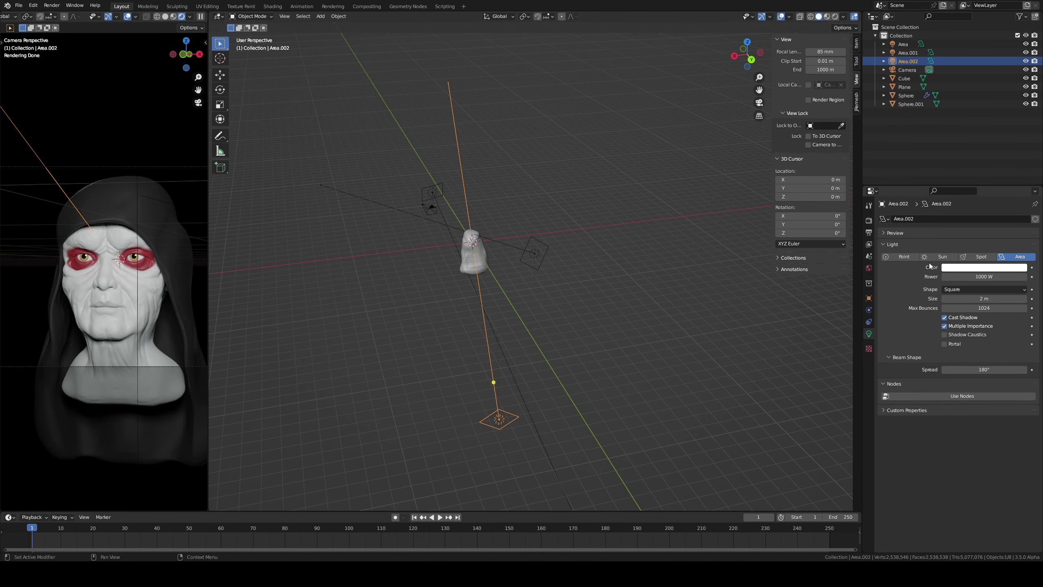
- Convert Area.002 into a Spot light with 10000 W power
{"action": "left_click", "coordinate": [979, 256]}
{"action": "left_click", "coordinate": [986, 277]}
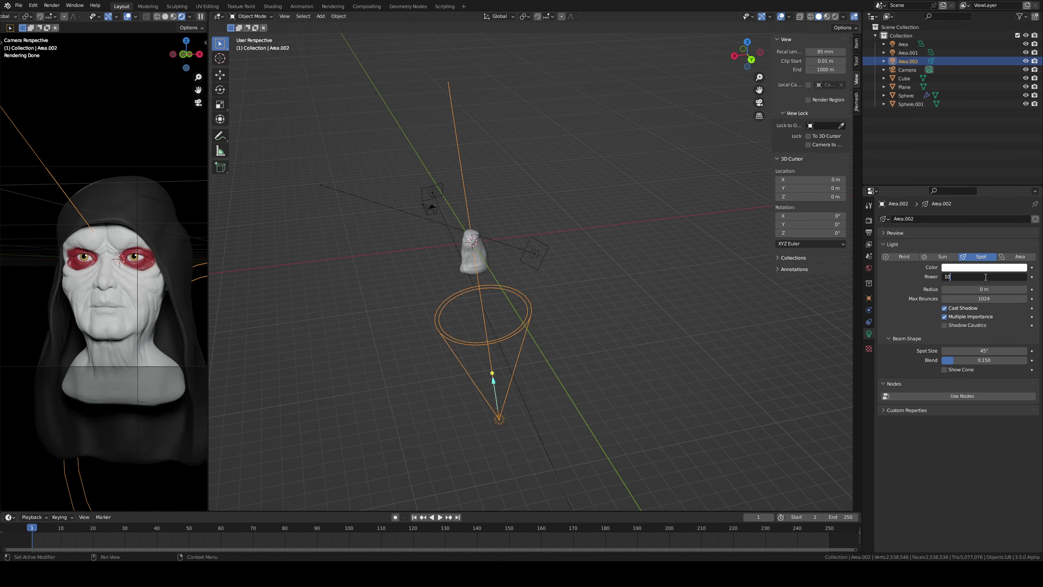
{"action": "key", "text": "Return"}
- Shift and tilt the spot light toward the bust, save, and inspect its cone
{"action": "middle_click_drag", "start_coordinate": [444, 349], "coordinate": [472, 299]}
{"action": "key", "text": "g"}
{"action": "left_click", "coordinate": [464, 304]}
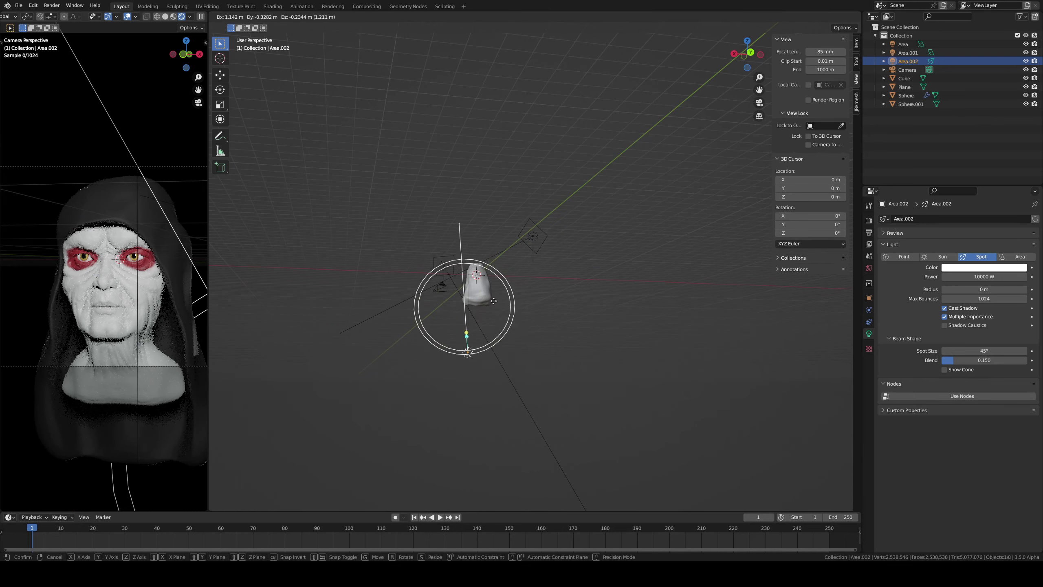
{"action": "key", "text": "r"}
{"action": "left_click", "coordinate": [453, 287]}
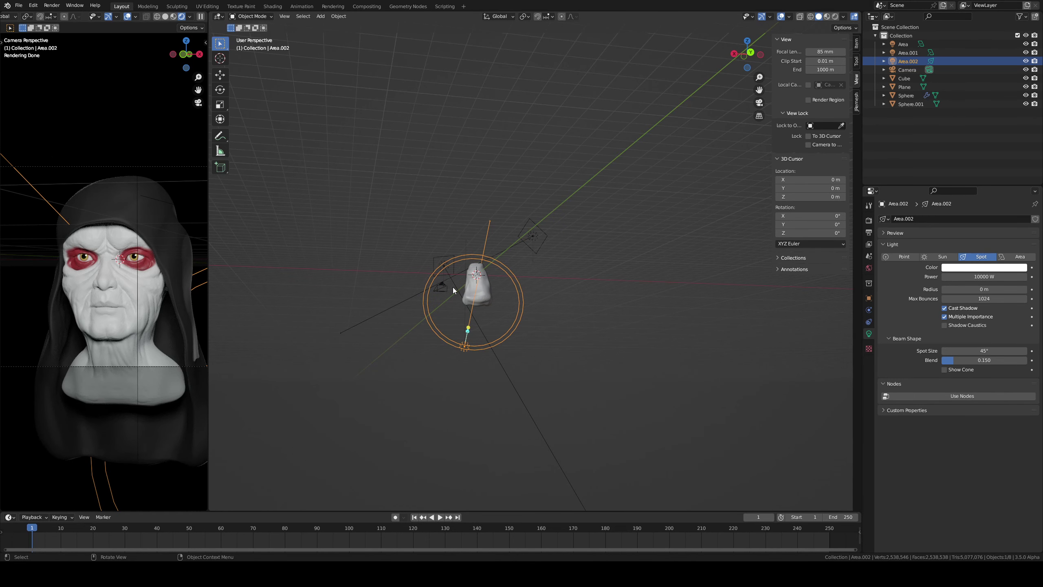
{"action": "key", "text": "ctrl+s"}
{"action": "mouse_move", "coordinate": [391, 313]}
{"action": "middle_mouse_down"}
{"action": "mouse_move", "coordinate": [463, 321]}
{"action": "mouse_move", "coordinate": [444, 290]}
{"action": "mouse_move", "coordinate": [453, 275]}
{"action": "mouse_move", "coordinate": [533, 285]}
{"action": "mouse_move", "coordinate": [489, 281]}
{"action": "mouse_move", "coordinate": [510, 258]}
{"action": "mouse_move", "coordinate": [515, 278]}
{"action": "mouse_move", "coordinate": [509, 271]}
{"action": "mouse_move", "coordinate": [569, 285]}
{"action": "middle_mouse_up"}
{"action": "scroll", "coordinate": [489, 280], "scroll_direction": "up", "scroll_amount": 3}
{"action": "left_click", "coordinate": [504, 249]}
{"action": "scroll", "coordinate": [515, 277], "scroll_direction": "down", "scroll_amount": 3}
- Lower the first area light's power from 800 W to 557.7 W and save
{"action": "left_click", "coordinate": [568, 285]}
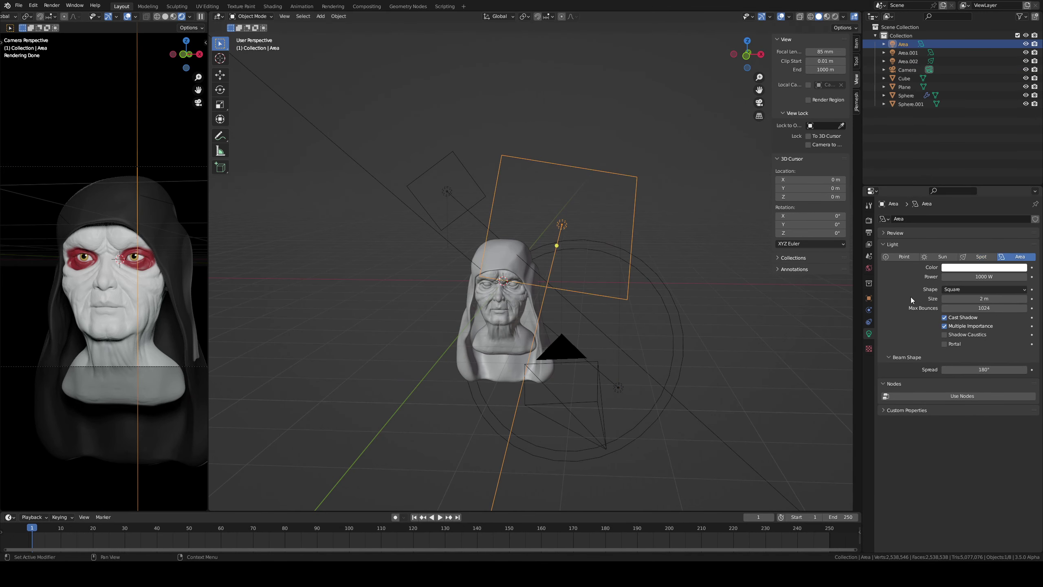
{"action": "left_click", "coordinate": [987, 278]}
{"action": "type", "text": "0"}
{"action": "key", "text": "Return"}
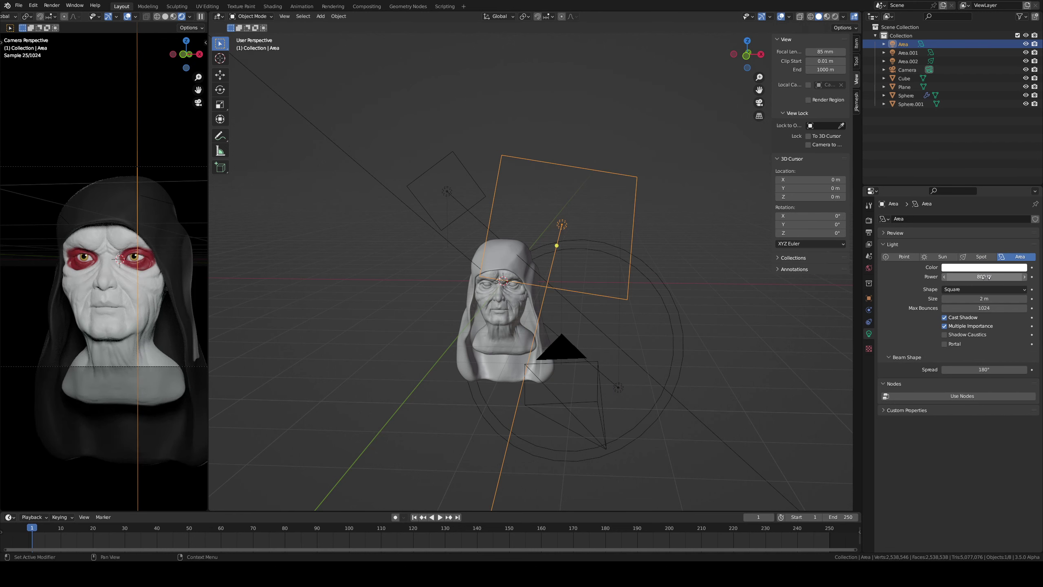
{"action": "left_click_drag", "start_coordinate": [985, 278], "coordinate": [930, 275]}
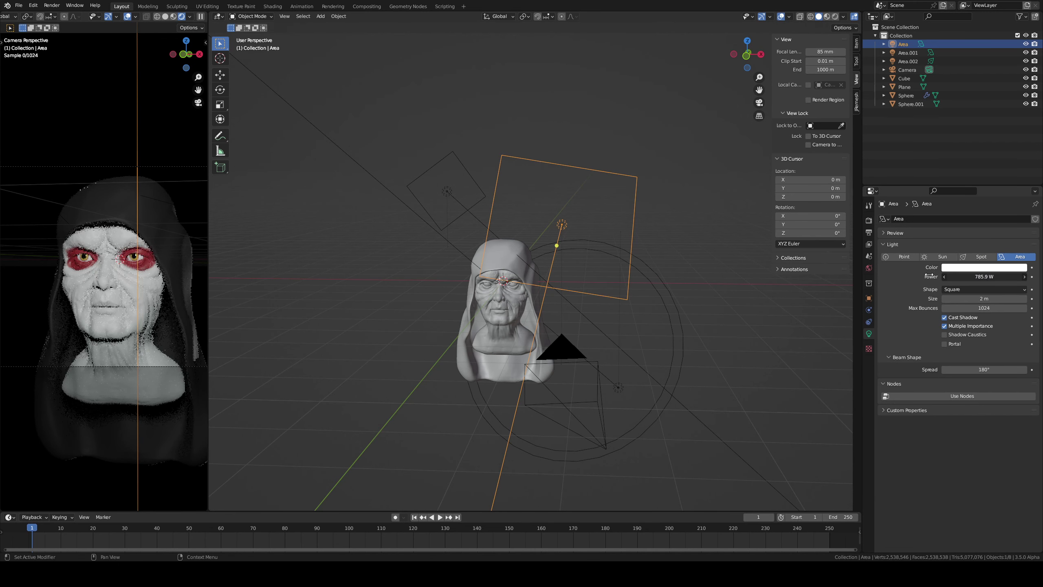
{"action": "left_click_drag", "start_coordinate": [844, 282], "coordinate": [692, 299]}
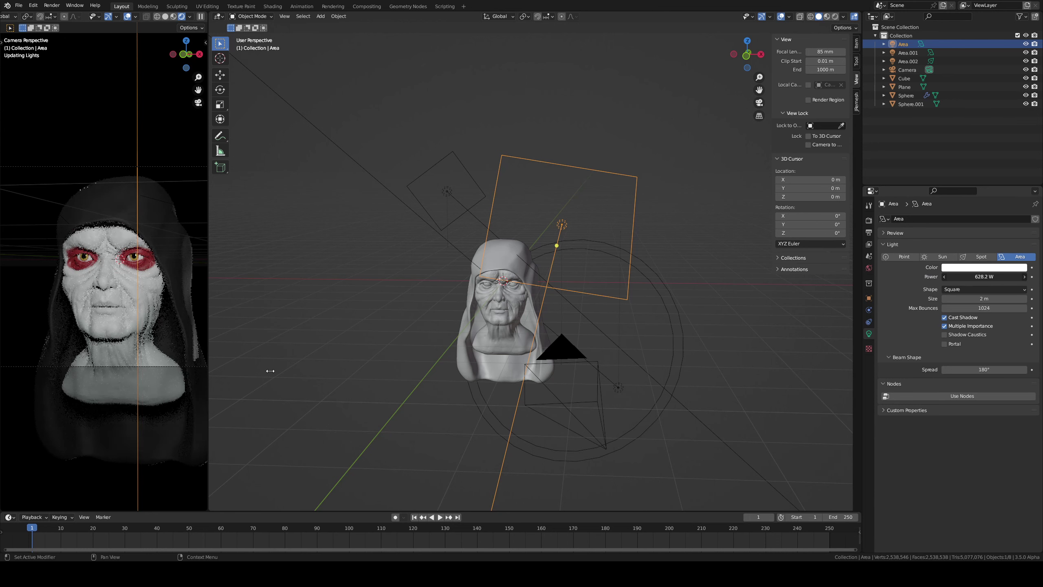
{"action": "left_click_drag", "start_coordinate": [270, 370], "coordinate": [703, 301]}
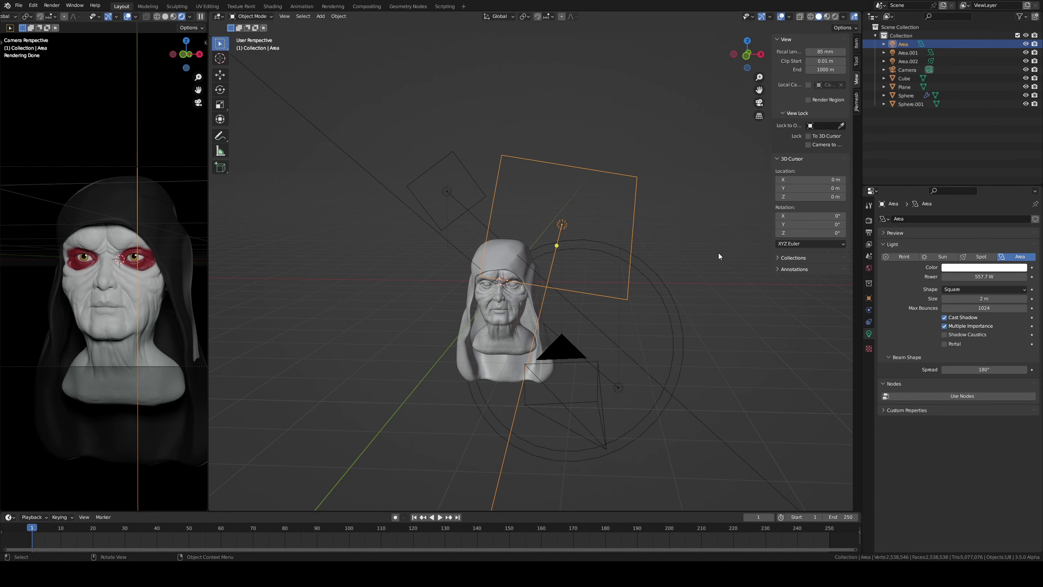
{"action": "left_click", "coordinate": [688, 369]}
{"action": "key", "text": "ctrl+s"}
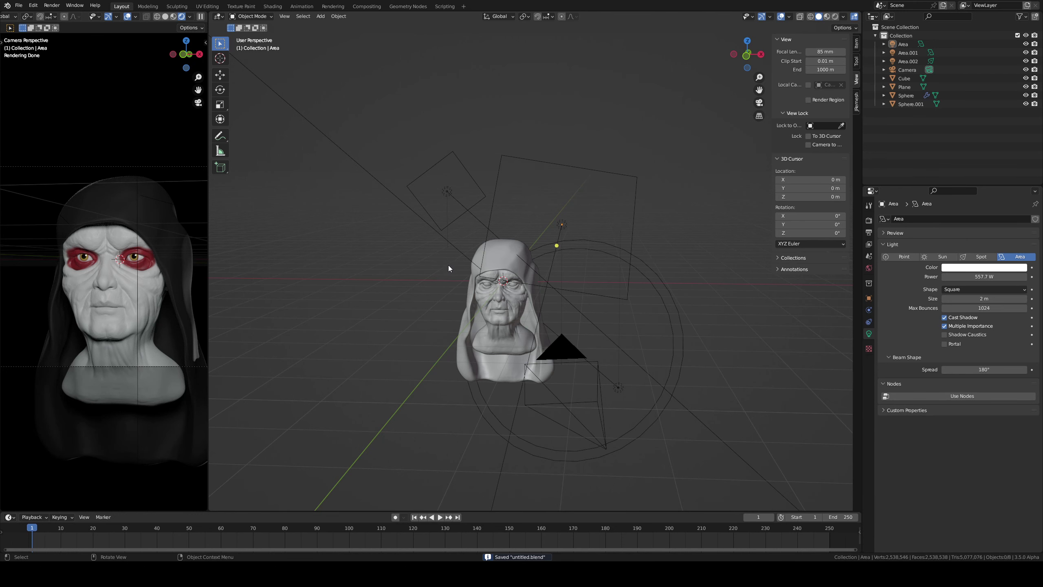
- Zoom in and temporarily hide the bust to check the lighting behind it
{"action": "middle_click_drag", "start_coordinate": [466, 245], "coordinate": [539, 246], "text": "ctrl"}
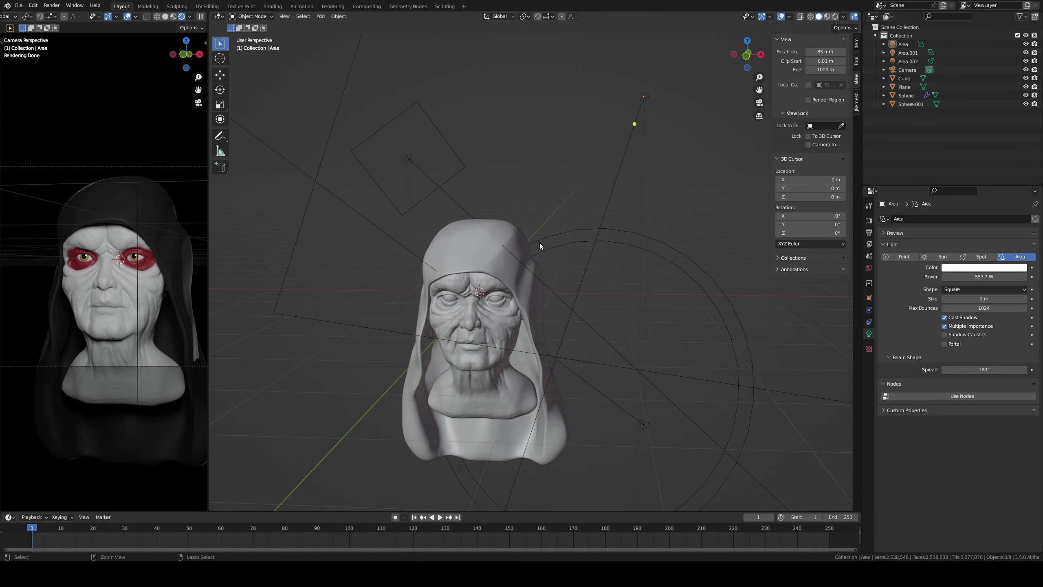
{"action": "middle_click_drag", "start_coordinate": [509, 292], "coordinate": [583, 311], "text": "ctrl"}
{"action": "left_click", "coordinate": [567, 289]}
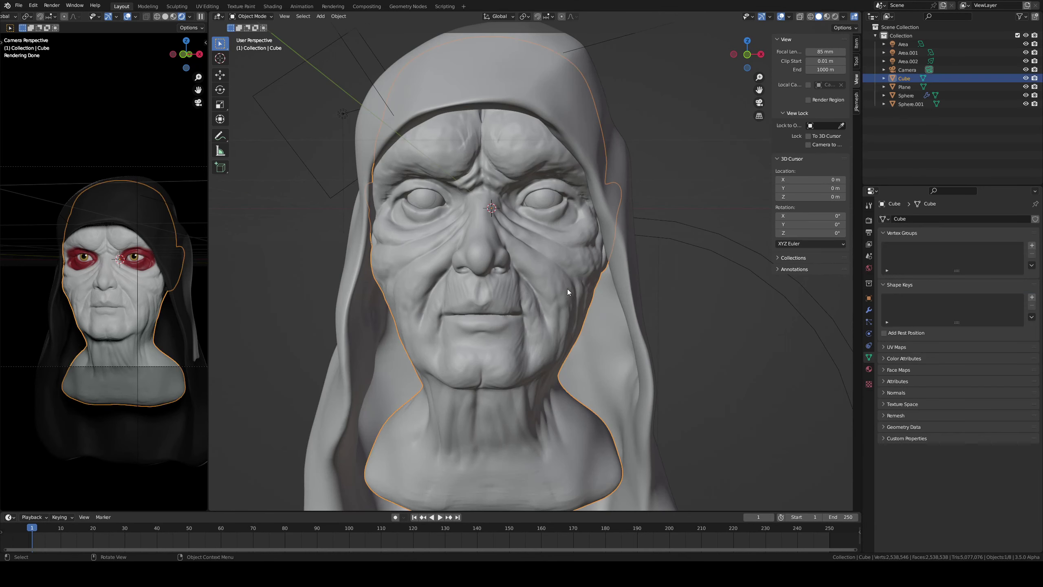
{"action": "key", "text": "h"}
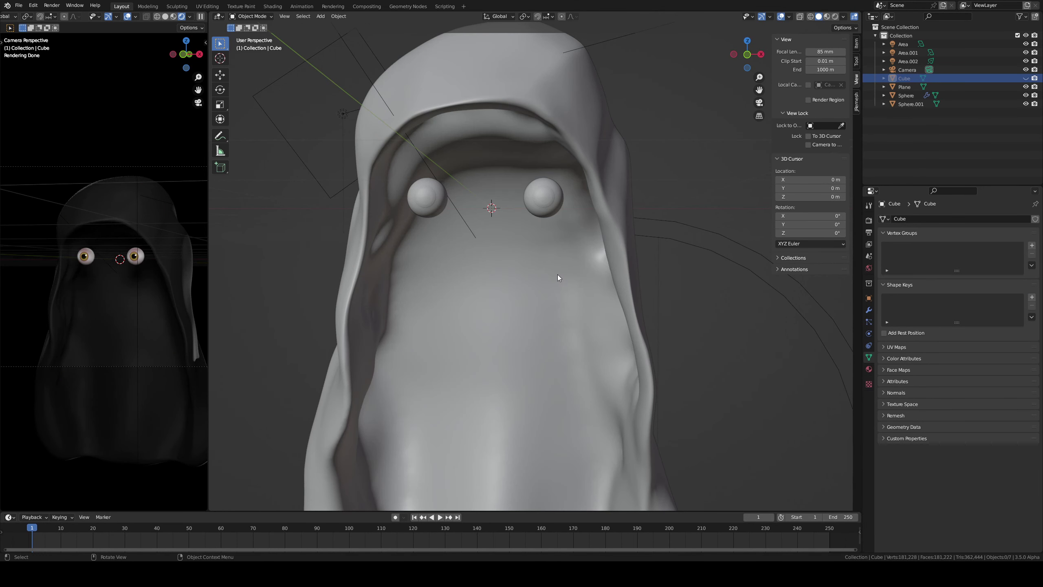
{"action": "key", "text": "alt+h"}
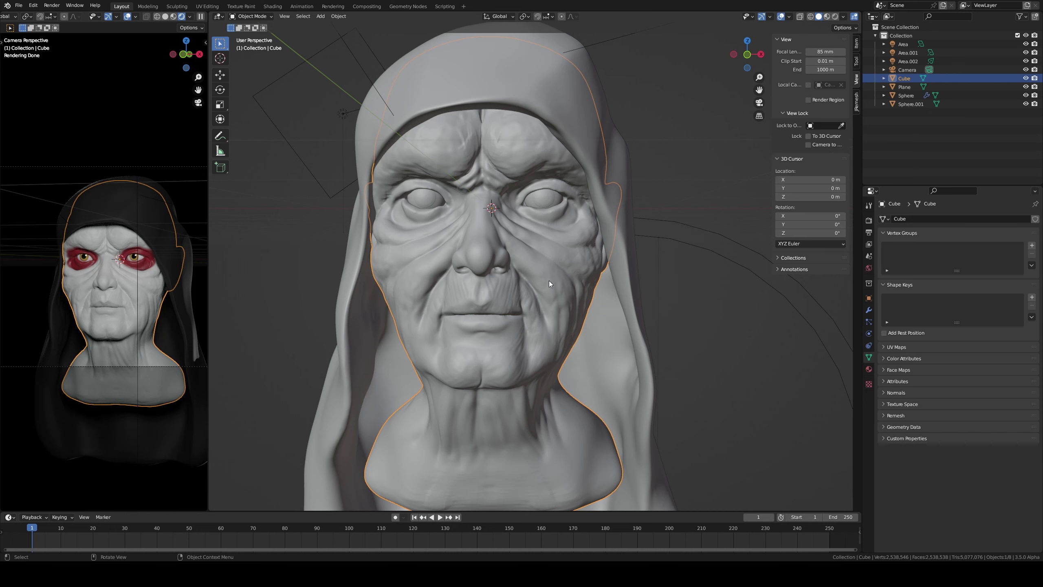
{"action": "left_click", "coordinate": [658, 285]}
{"action": "key", "text": "shift+a"}
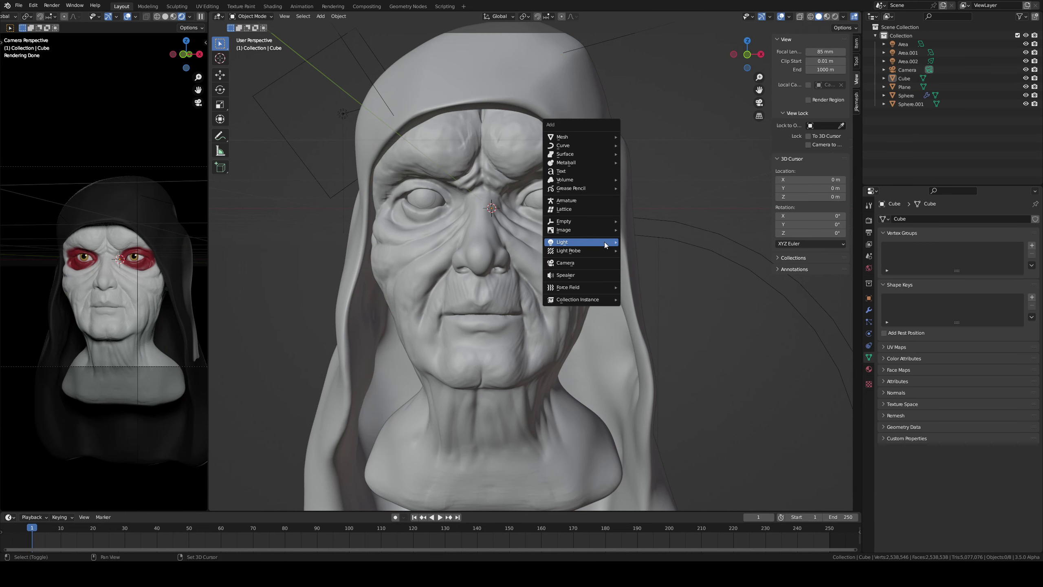
{"action": "mouse_move", "coordinate": [580, 242]}
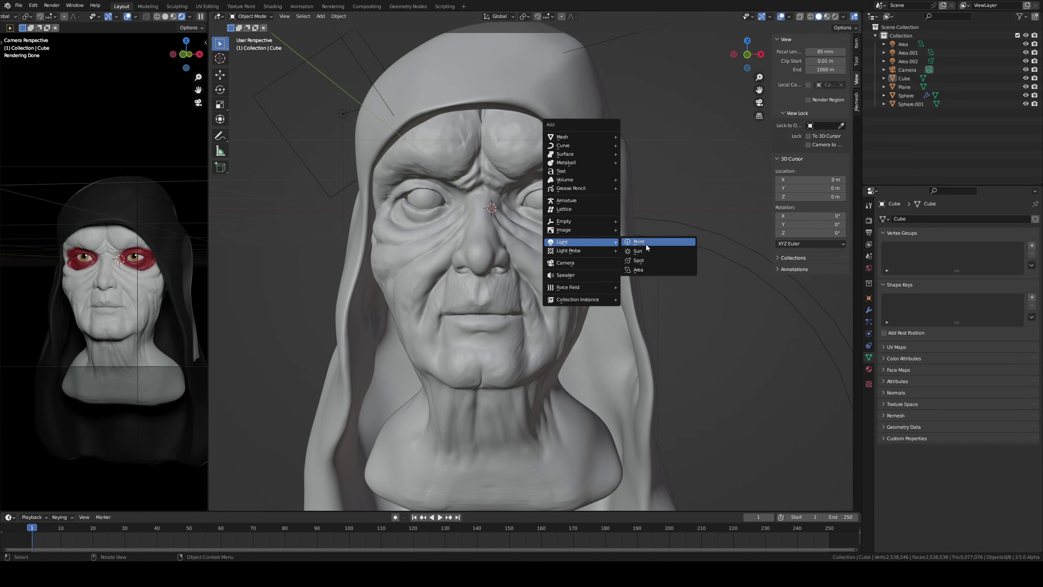
- Add a Point light and place it down-left of the bust
{"action": "left_click", "coordinate": [645, 244]}
{"action": "scroll", "coordinate": [550, 360], "scroll_direction": "down", "scroll_amount": 8}
{"action": "key", "text": "g"}
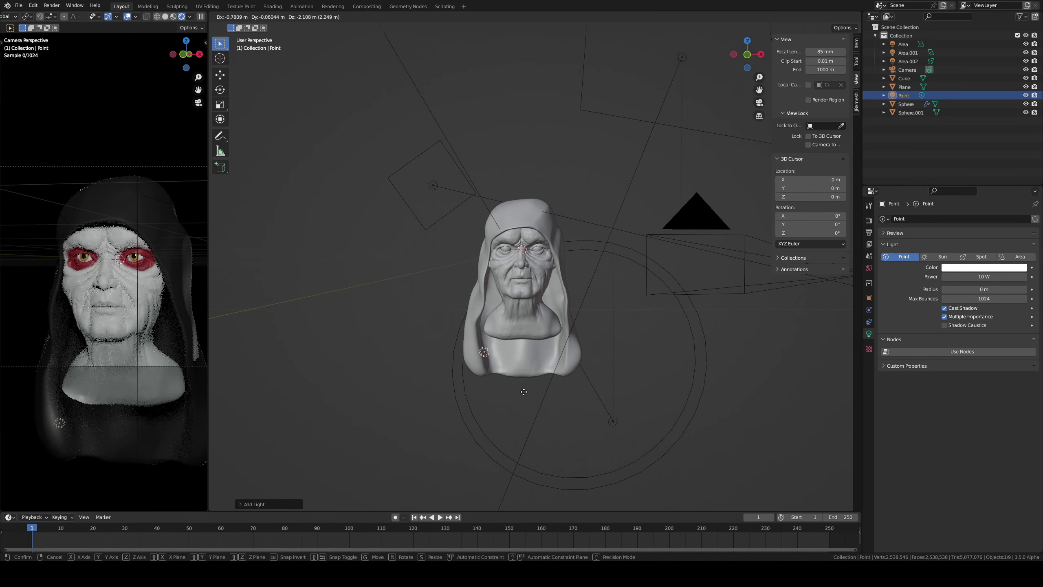
{"action": "mouse_move", "coordinate": [500, 363]}
{"action": "middle_mouse_down"}
{"action": "mouse_move", "coordinate": [748, 233]}
{"action": "mouse_move", "coordinate": [513, 228]}
{"action": "middle_mouse_up"}
{"action": "left_click", "coordinate": [747, 233]}
{"action": "key", "text": "g"}
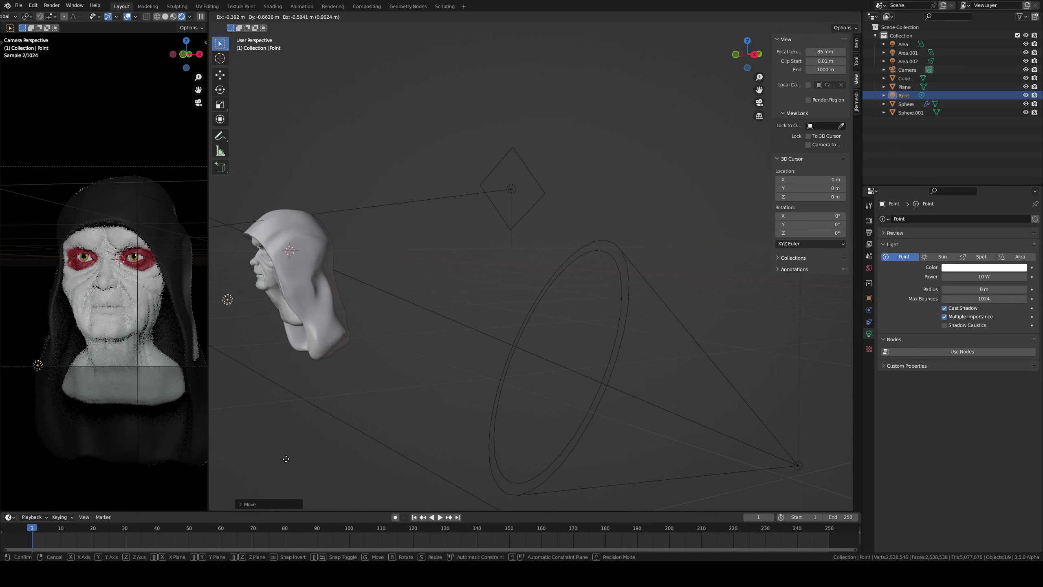
{"action": "left_click", "coordinate": [297, 273]}
{"action": "left_click", "coordinate": [449, 301]}
{"action": "middle_click_drag", "start_coordinate": [449, 301], "coordinate": [515, 299]}
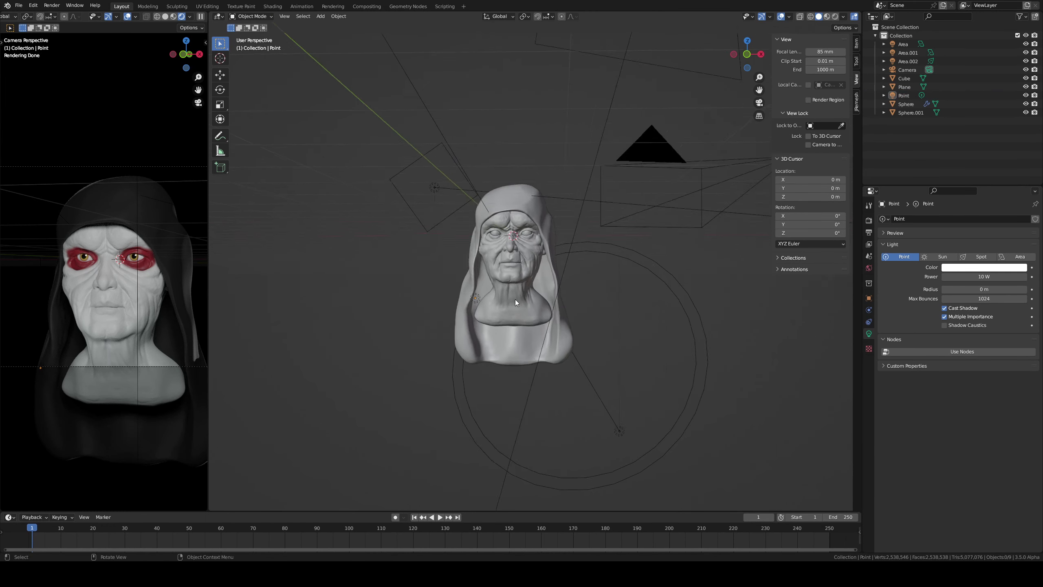
{"action": "scroll", "coordinate": [539, 261], "scroll_direction": "up", "scroll_amount": 3}
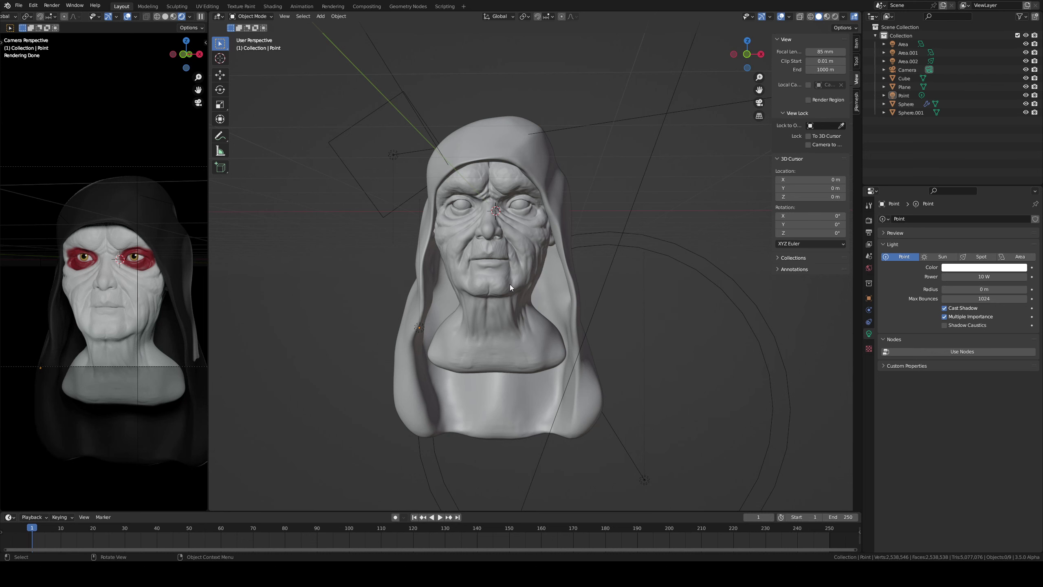
- Move the point light further left, low beside the bust, and save
{"action": "left_click", "coordinate": [418, 331]}
{"action": "key", "text": "g"}
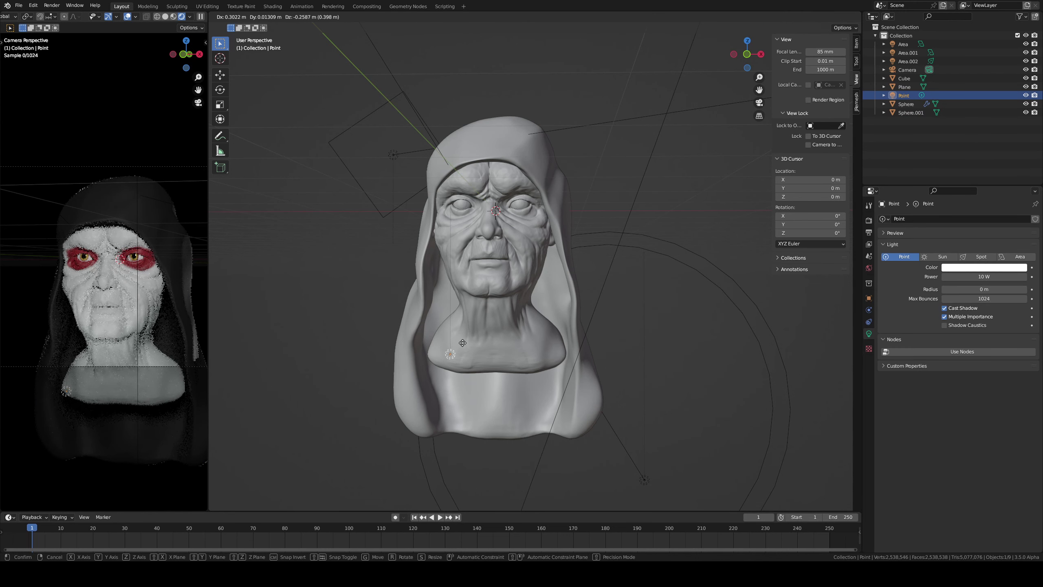
{"action": "left_click", "coordinate": [425, 392]}
{"action": "key", "text": "ctrl+s"}
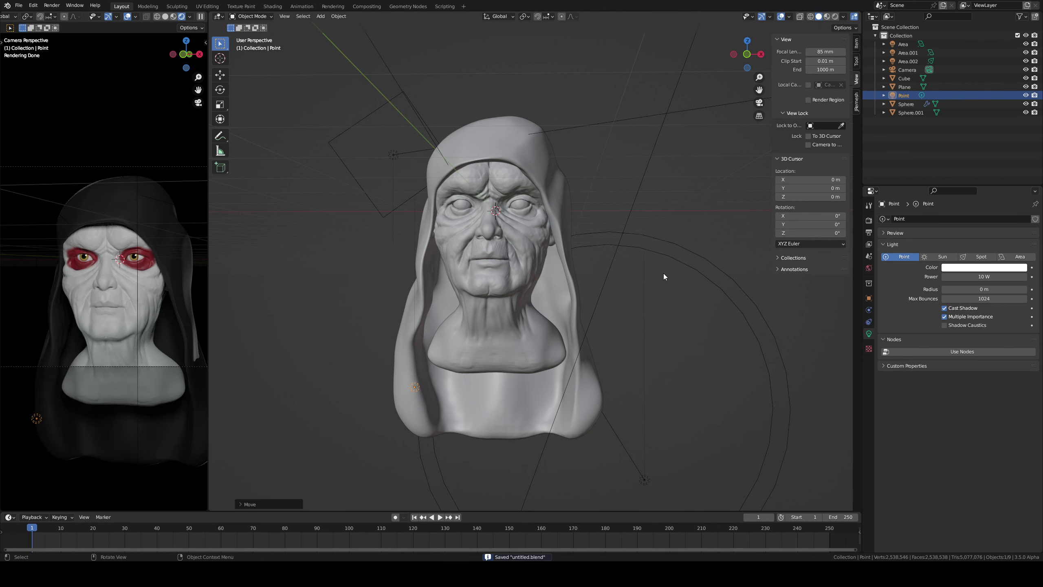
- Orbit closer around the bust and switch the main view to Rendered shading
{"action": "scroll", "coordinate": [666, 287], "scroll_direction": "down", "scroll_amount": 1}
{"action": "left_click", "coordinate": [695, 218]}
{"action": "scroll", "coordinate": [647, 262], "scroll_direction": "up", "scroll_amount": 3}
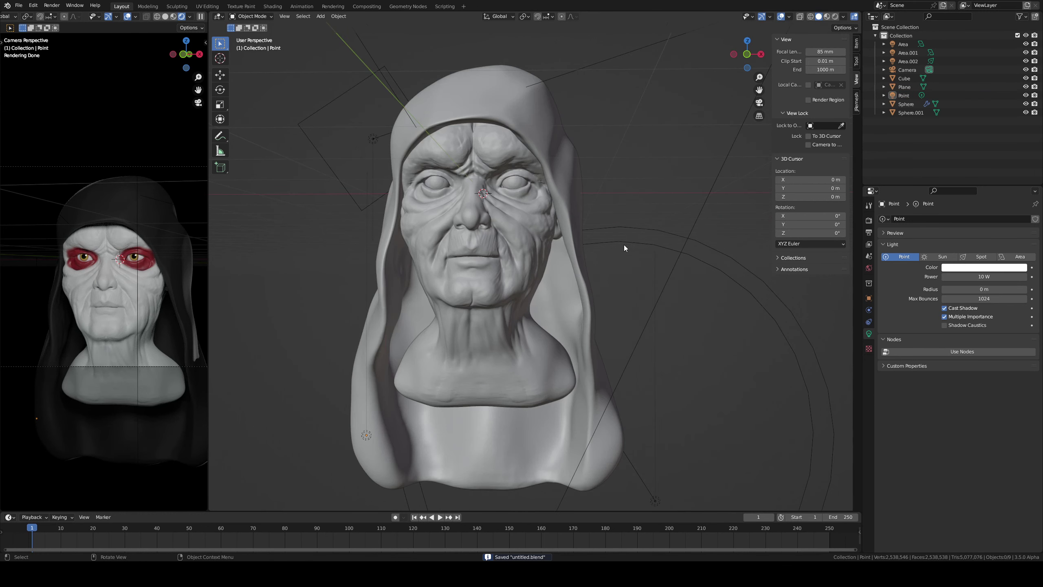
{"action": "mouse_move", "coordinate": [624, 244]}
{"action": "middle_mouse_down"}
{"action": "mouse_move", "coordinate": [602, 249]}
{"action": "mouse_move", "coordinate": [615, 262]}
{"action": "mouse_move", "coordinate": [586, 261]}
{"action": "middle_mouse_up"}
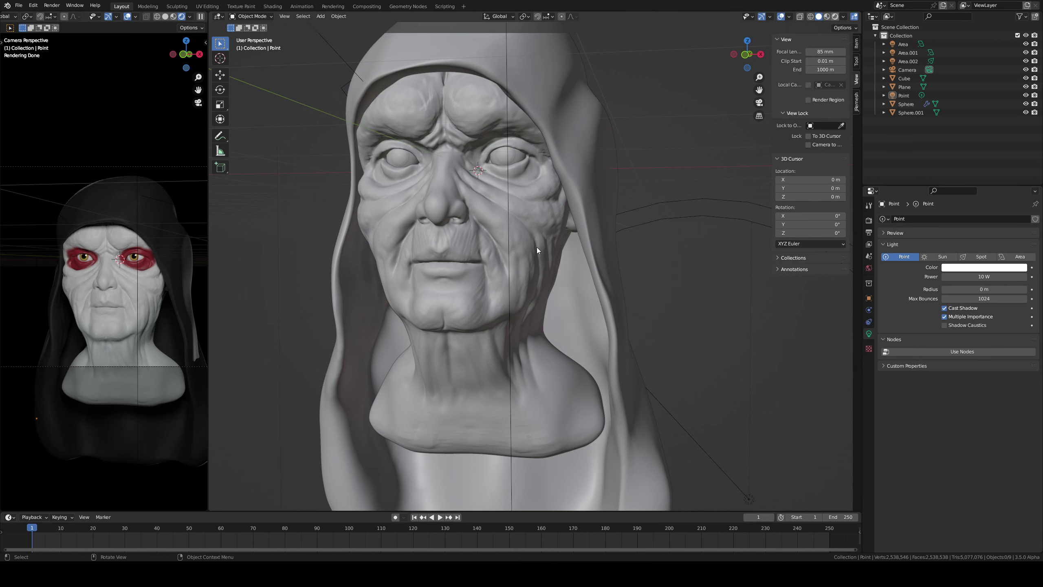
{"action": "key", "text": "z"}
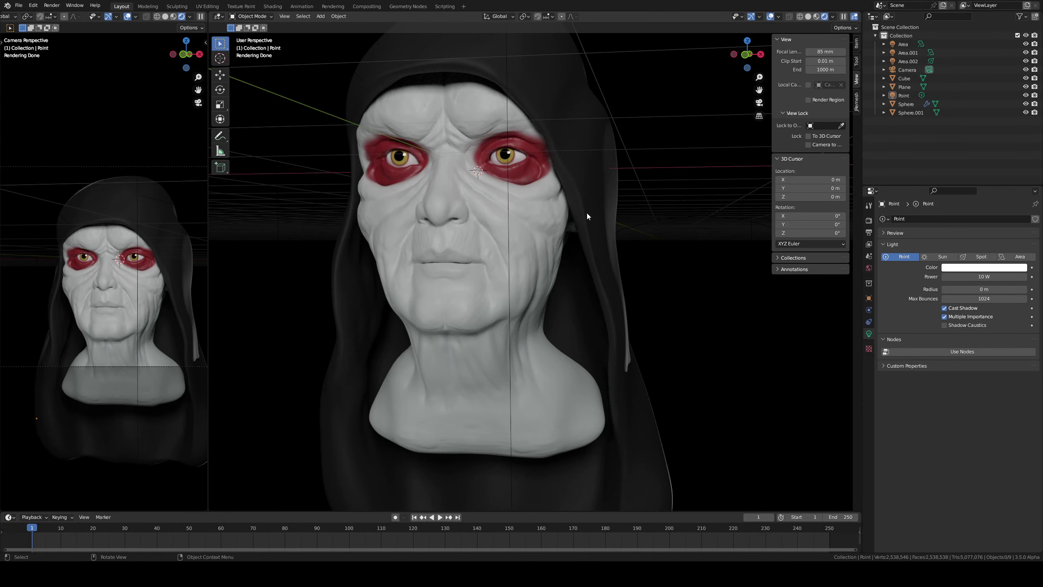
- Save, then give the bust's skin material Roughness 0.777 and Specular 0.291
{"action": "key", "text": "ctrl+s"}
{"action": "left_click", "coordinate": [550, 399]}
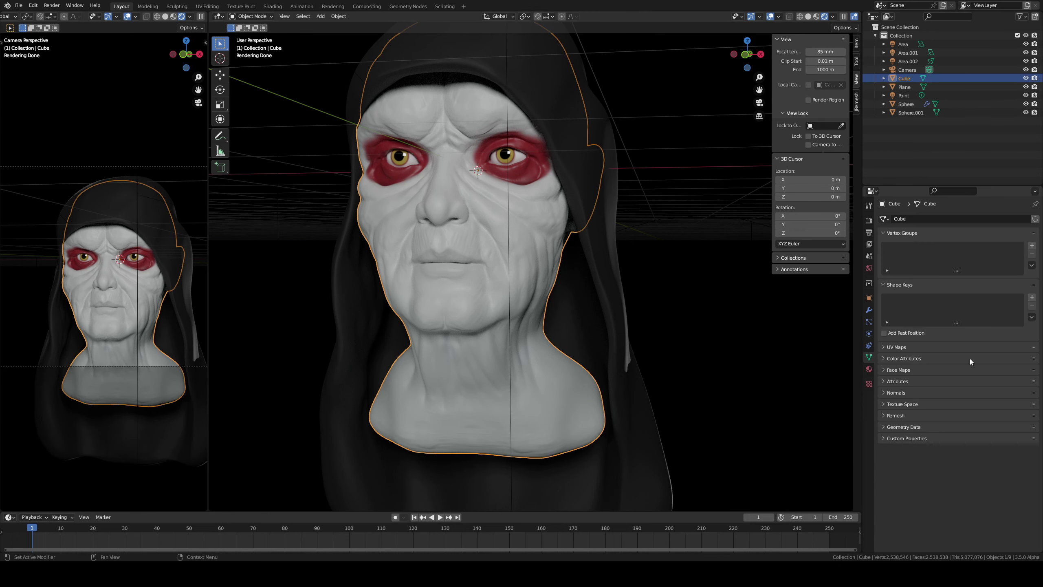
{"action": "left_click", "coordinate": [868, 369]}
{"action": "scroll", "coordinate": [993, 328], "scroll_direction": "down", "scroll_amount": 5}
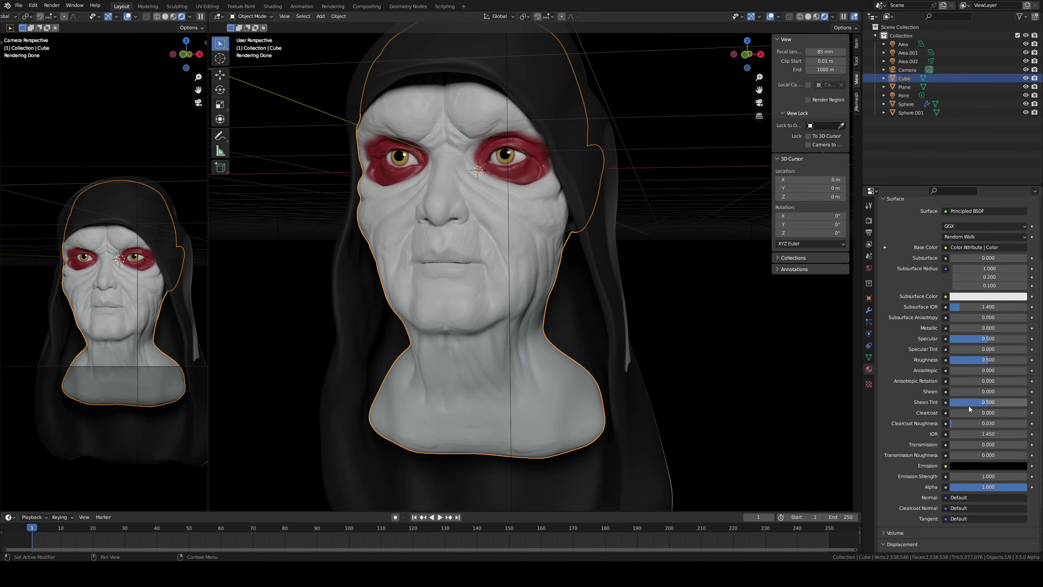
{"action": "scroll", "coordinate": [992, 327], "scroll_direction": "down", "scroll_amount": 5}
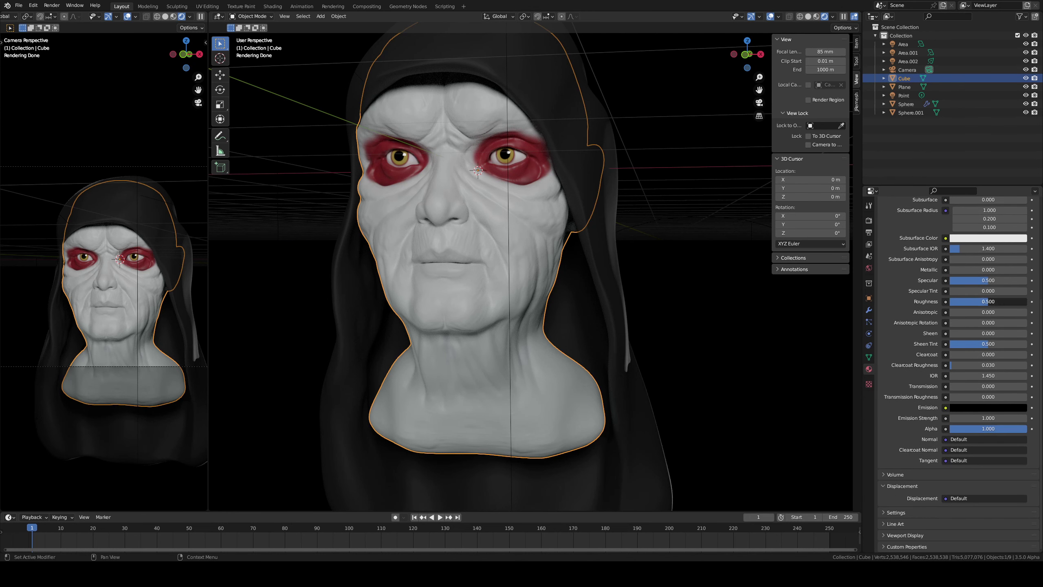
{"action": "left_click_drag", "start_coordinate": [989, 301], "coordinate": [1014, 301]}
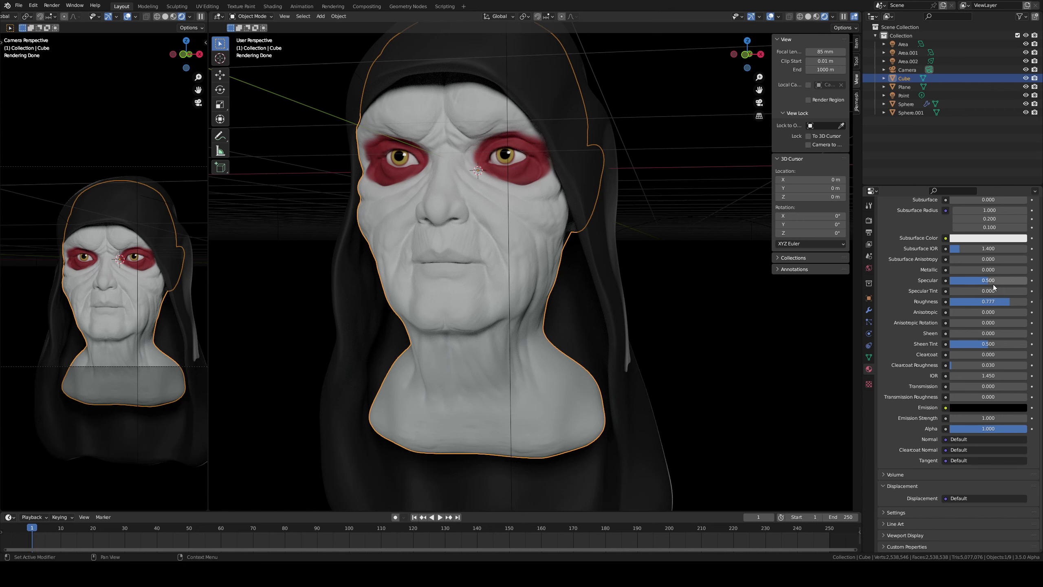
{"action": "mouse_move", "coordinate": [988, 281]}
{"action": "left_mouse_down"}
{"action": "mouse_move", "coordinate": [947, 280]}
{"action": "mouse_move", "coordinate": [956, 280]}
{"action": "left_mouse_up"}
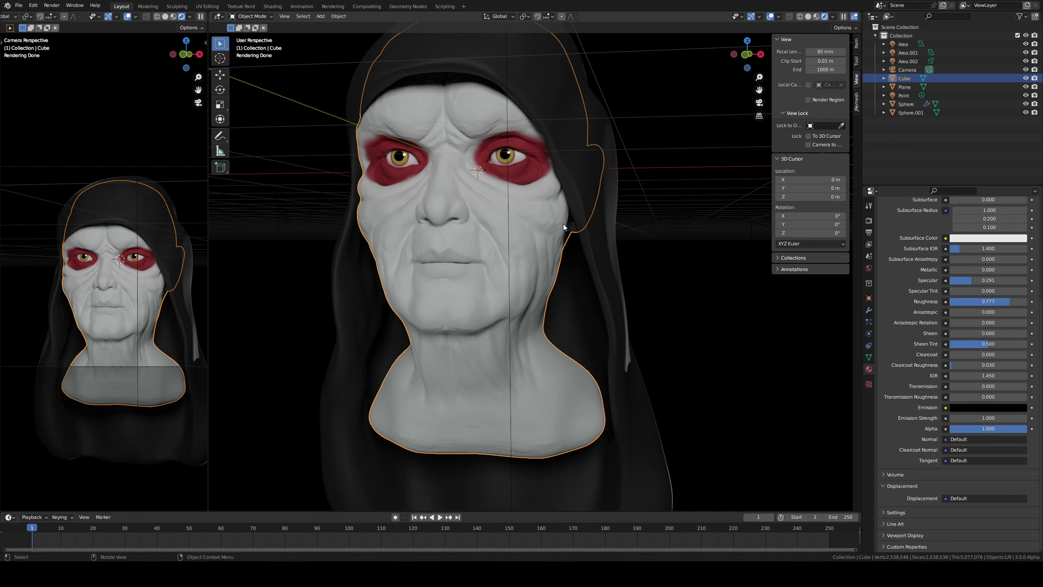
{"action": "scroll", "coordinate": [576, 215], "scroll_direction": "down", "scroll_amount": 5}
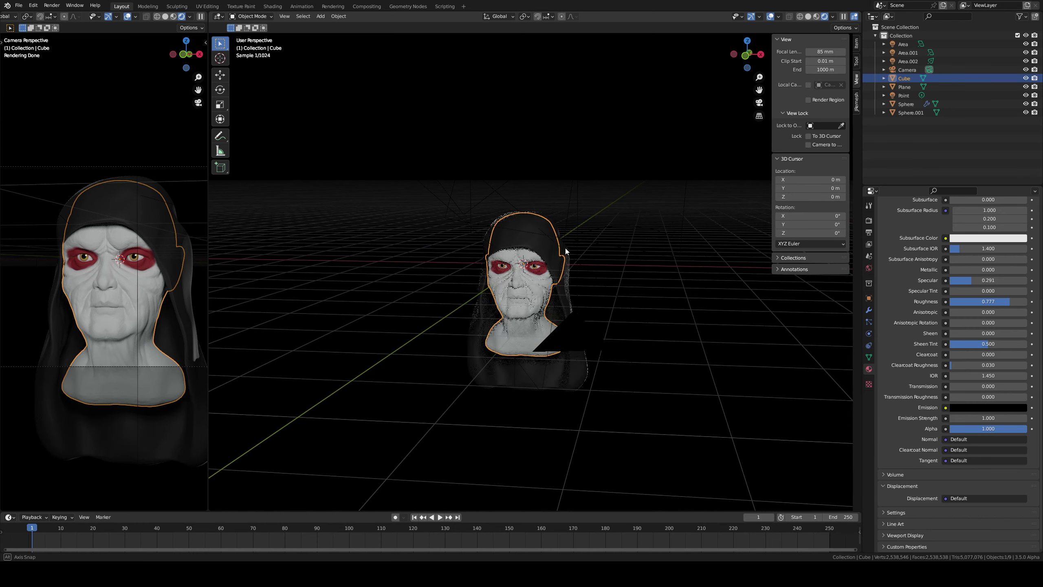
- Compare lighting with the Area light hidden, then move it beside the head
{"action": "left_click", "coordinate": [581, 222]}
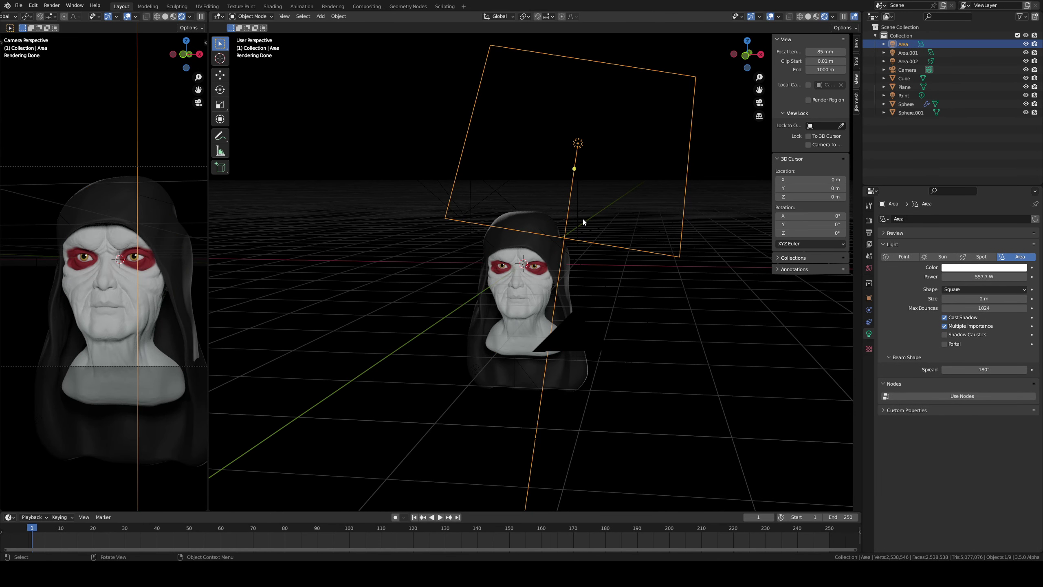
{"action": "key", "text": "h"}
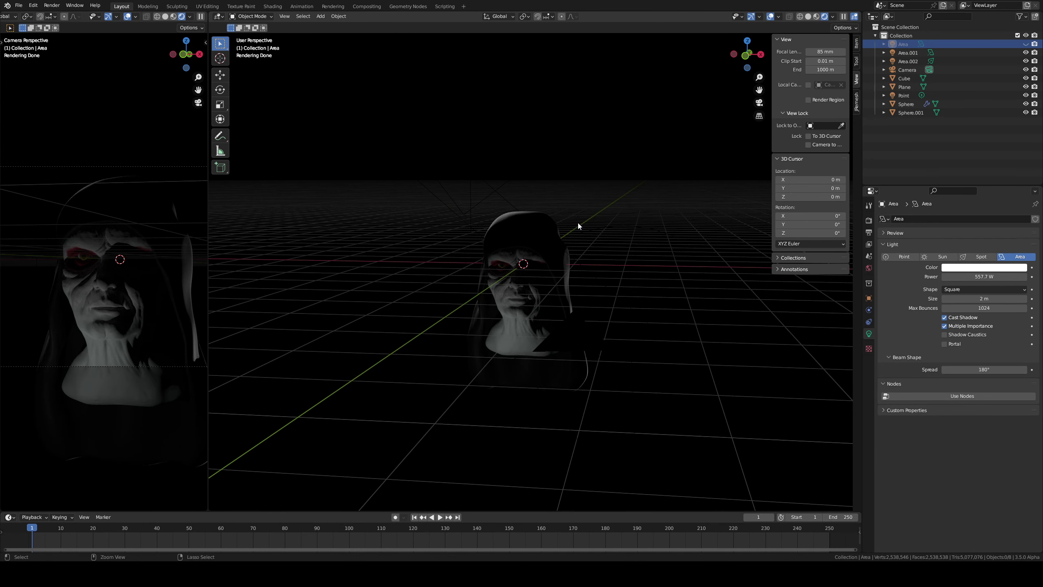
{"action": "key", "text": "alt+h"}
{"action": "mouse_move", "coordinate": [580, 221]}
{"action": "middle_mouse_down"}
{"action": "mouse_move", "coordinate": [554, 210]}
{"action": "mouse_move", "coordinate": [512, 235]}
{"action": "mouse_move", "coordinate": [513, 301]}
{"action": "mouse_move", "coordinate": [542, 341]}
{"action": "middle_mouse_up"}
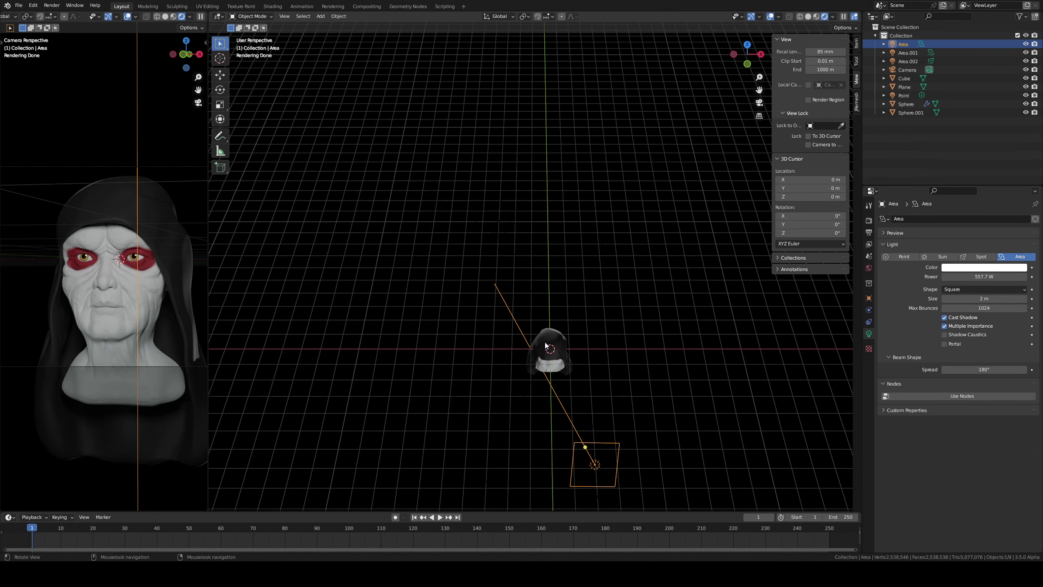
{"action": "key", "text": "g"}
{"action": "left_click", "coordinate": [689, 354]}
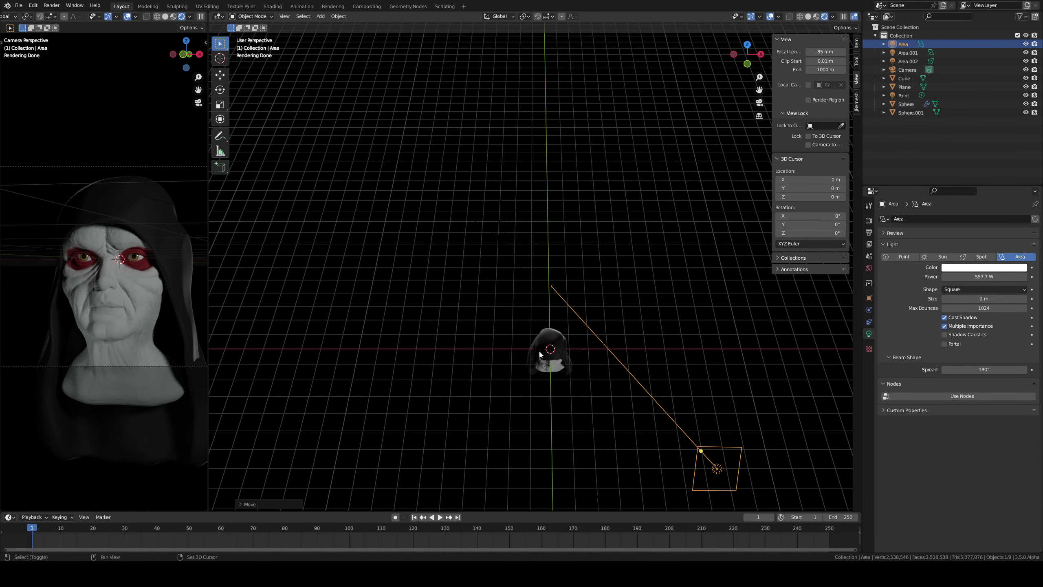
{"action": "middle_click_drag", "start_coordinate": [525, 346], "coordinate": [492, 256]}
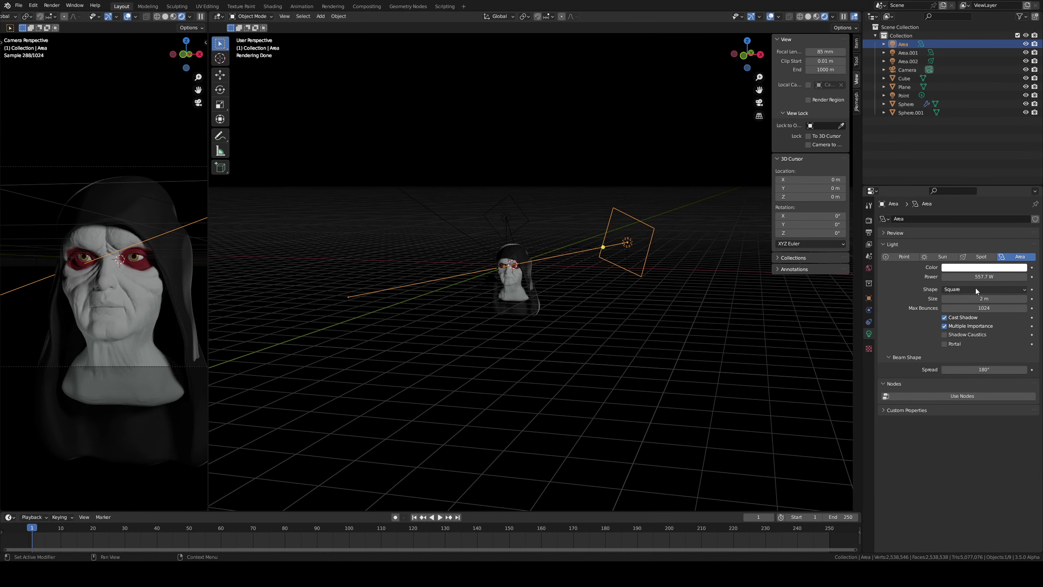
- Keep the Area light at 1000 W power and set its size to 1 m
{"action": "left_click", "coordinate": [977, 276]}
{"action": "type", "text": "1000"}
{"action": "key", "text": "Return"}
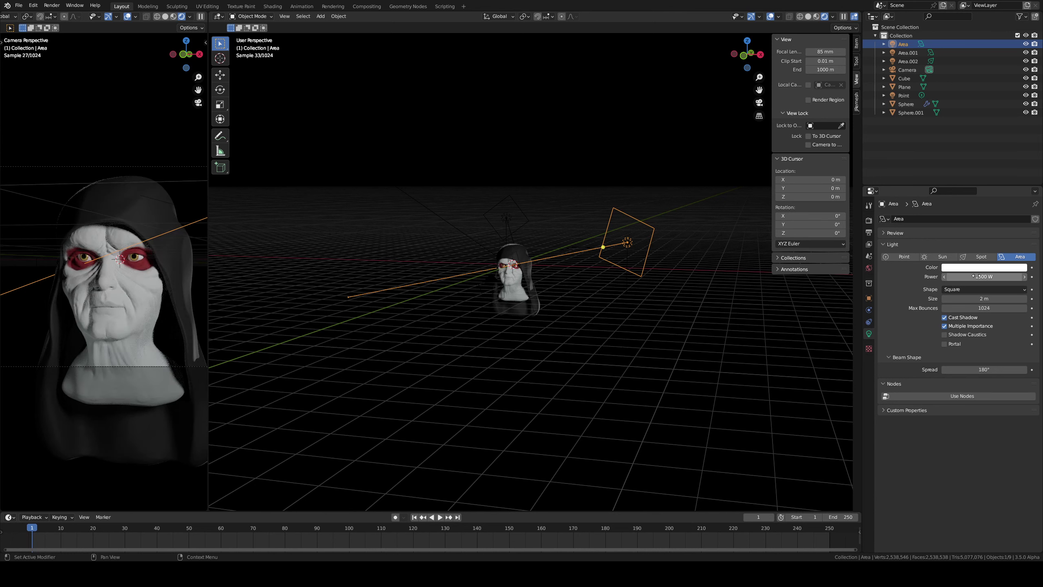
{"action": "mouse_move", "coordinate": [557, 329]}
{"action": "middle_mouse_down"}
{"action": "mouse_move", "coordinate": [594, 306]}
{"action": "mouse_move", "coordinate": [581, 295]}
{"action": "mouse_move", "coordinate": [564, 301]}
{"action": "middle_mouse_up"}
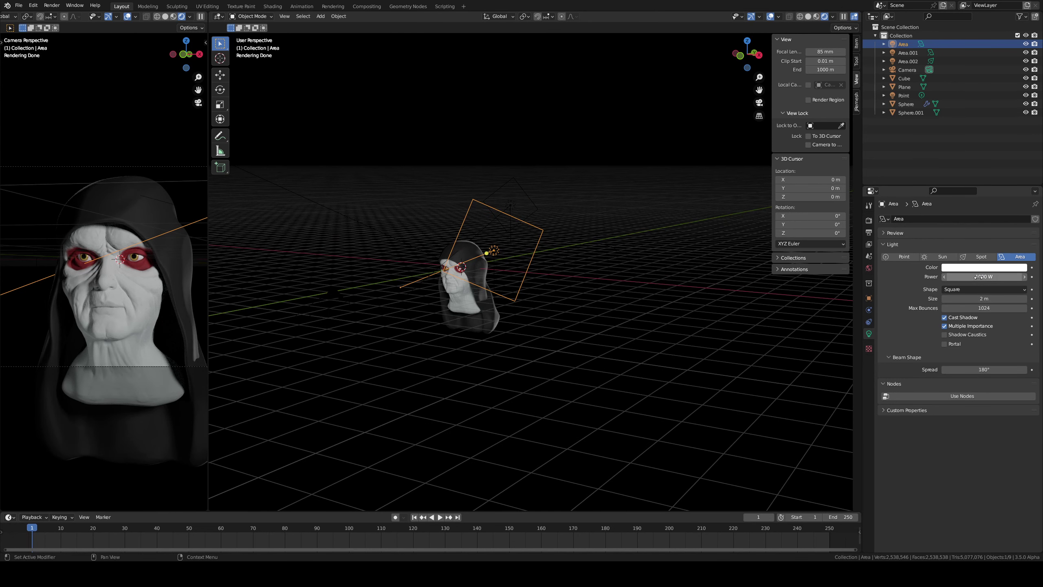
{"action": "double_click", "coordinate": [976, 297]}
{"action": "type", "text": "2.1"}
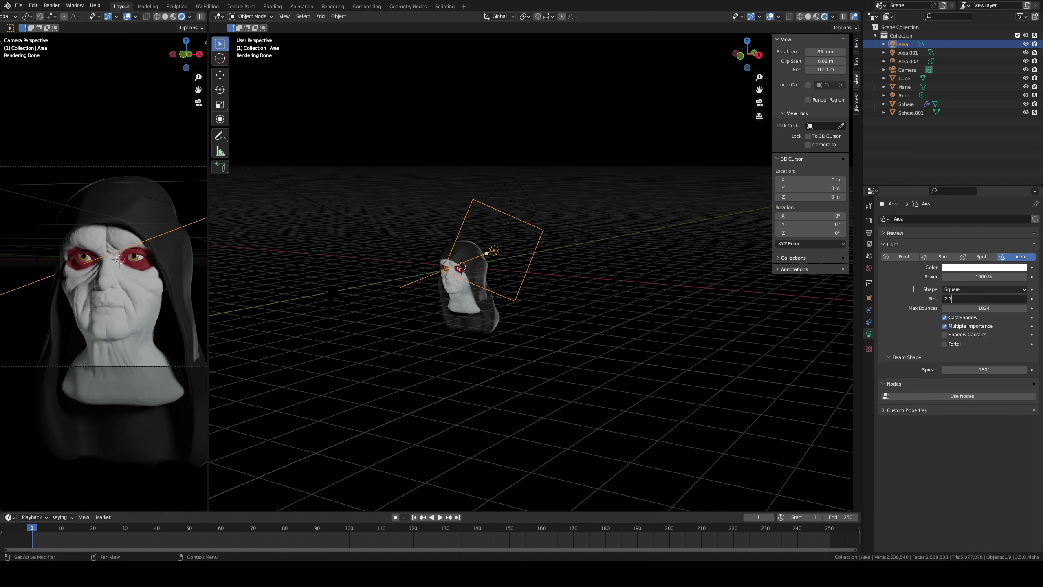
{"action": "key", "text": "Return"}
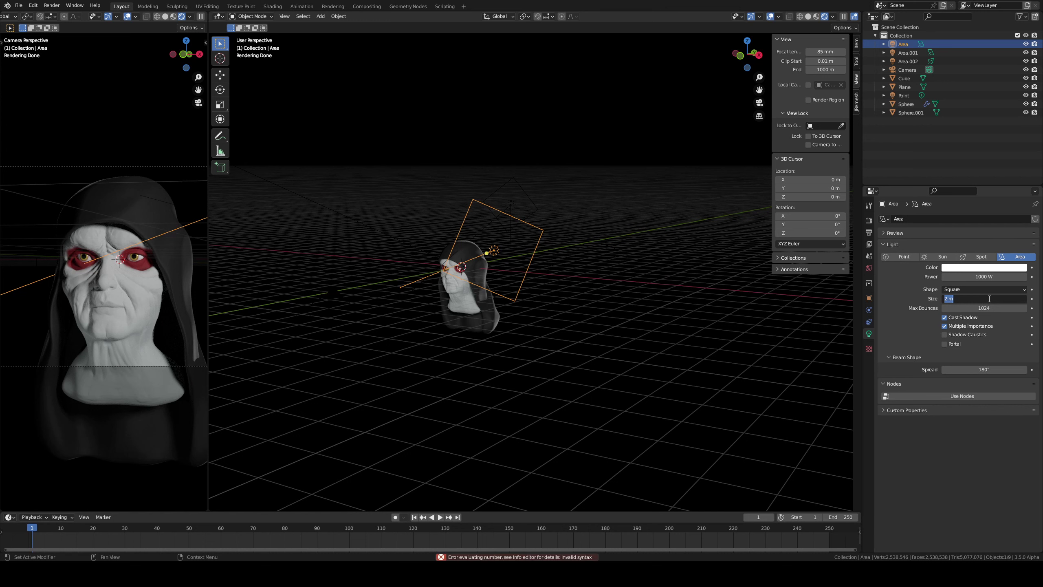
{"action": "type", "text": "1"}
{"action": "key", "text": "Return"}
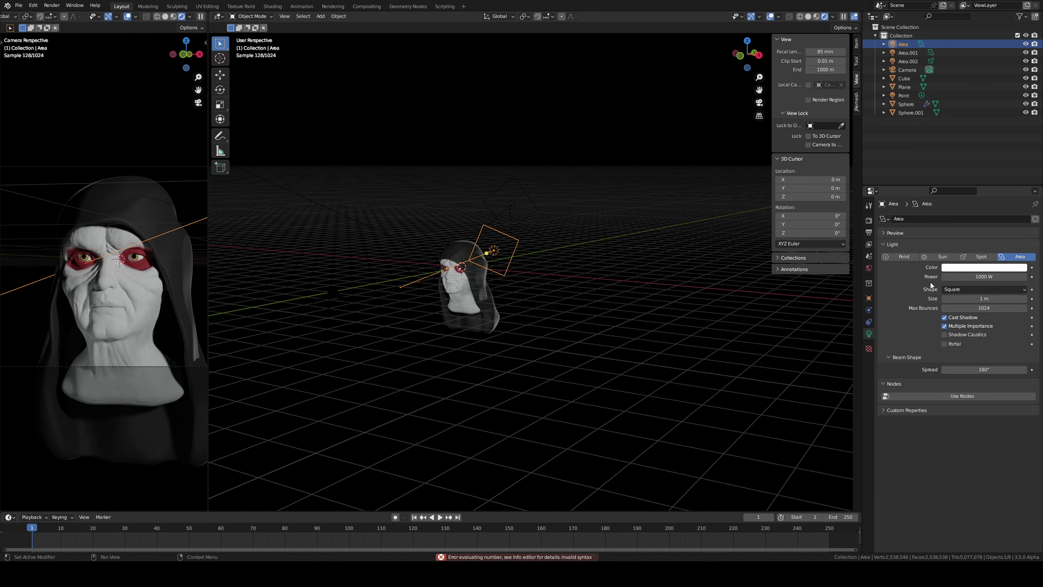
- Tune the Area light's power down to 600 W and deselect it
{"action": "left_click", "coordinate": [977, 277]}
{"action": "type", "text": "500"}
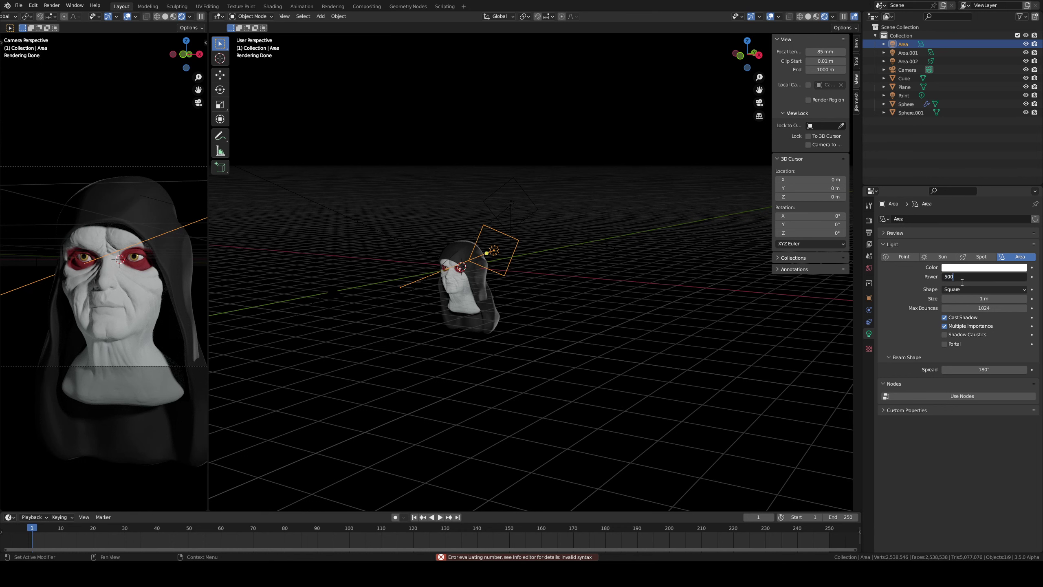
{"action": "key", "text": "Return"}
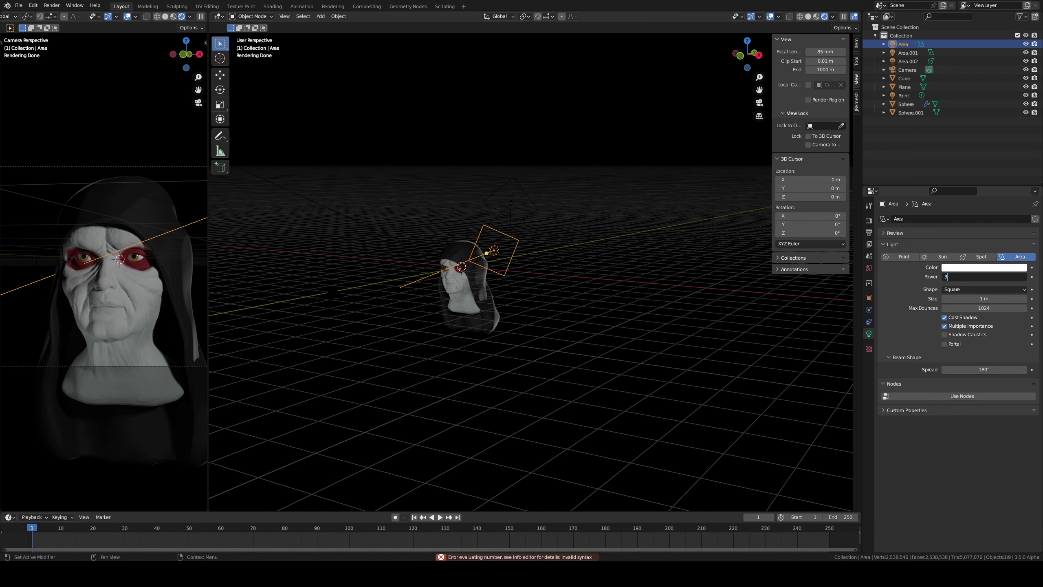
{"action": "type", "text": "00"}
{"action": "key", "text": "Return"}
{"action": "left_click", "coordinate": [951, 277]}
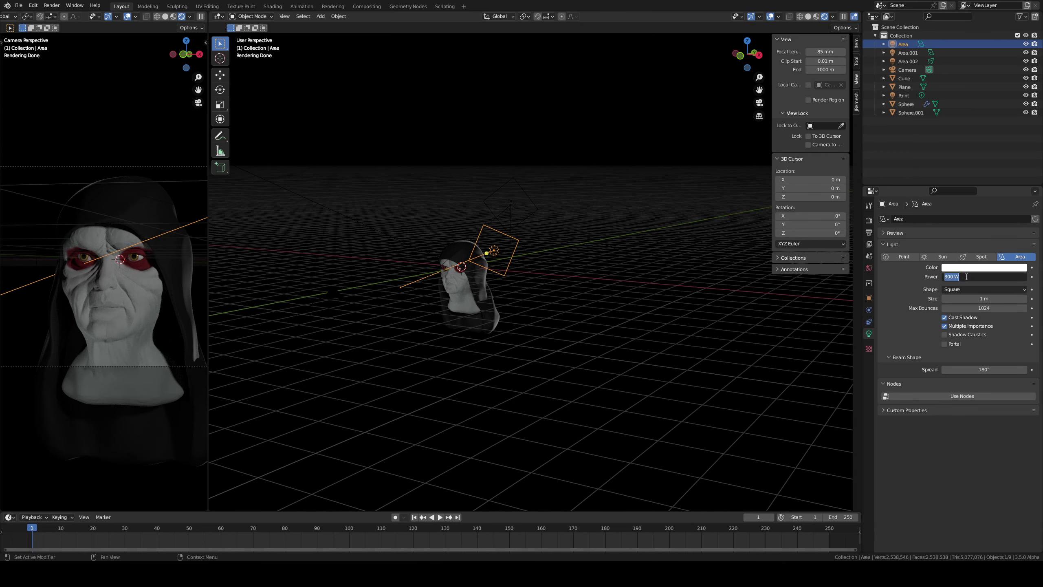
{"action": "type", "text": "0"}
{"action": "key", "text": "Return"}
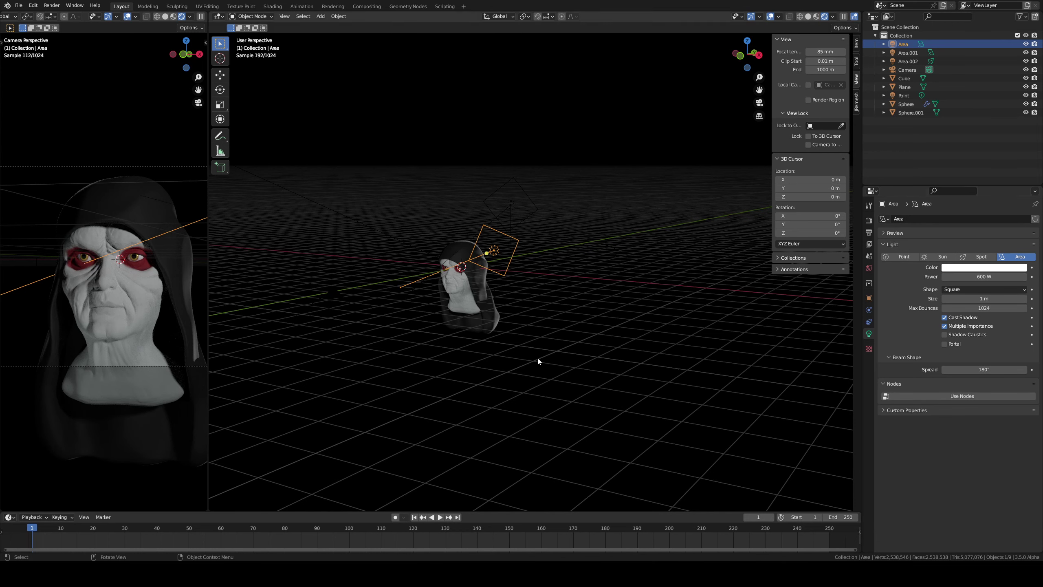
{"action": "left_click", "coordinate": [356, 300]}
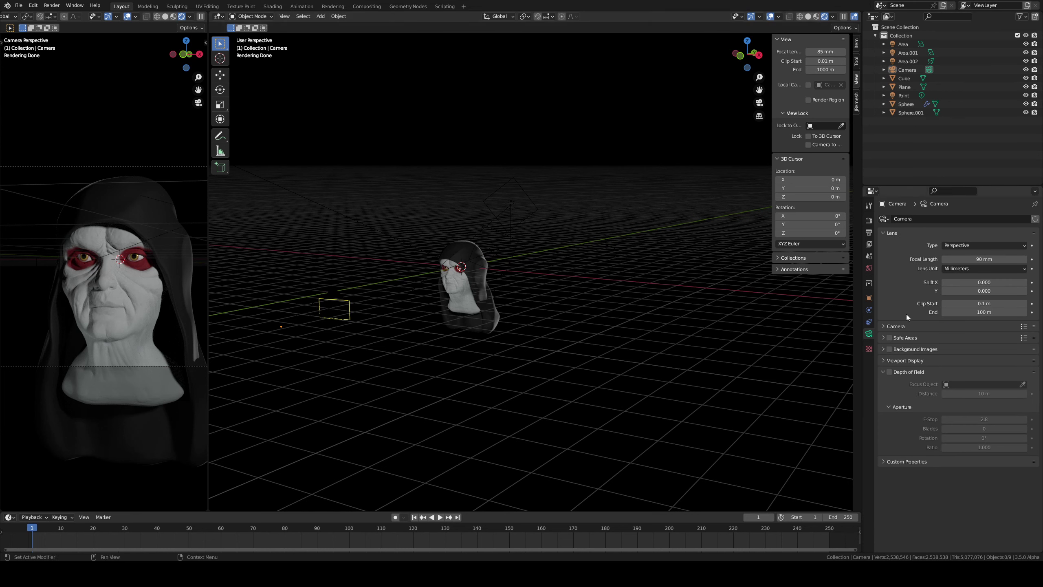
- Raise the World background strength to 1.100, select Area.001, and save
{"action": "left_click", "coordinate": [869, 221]}
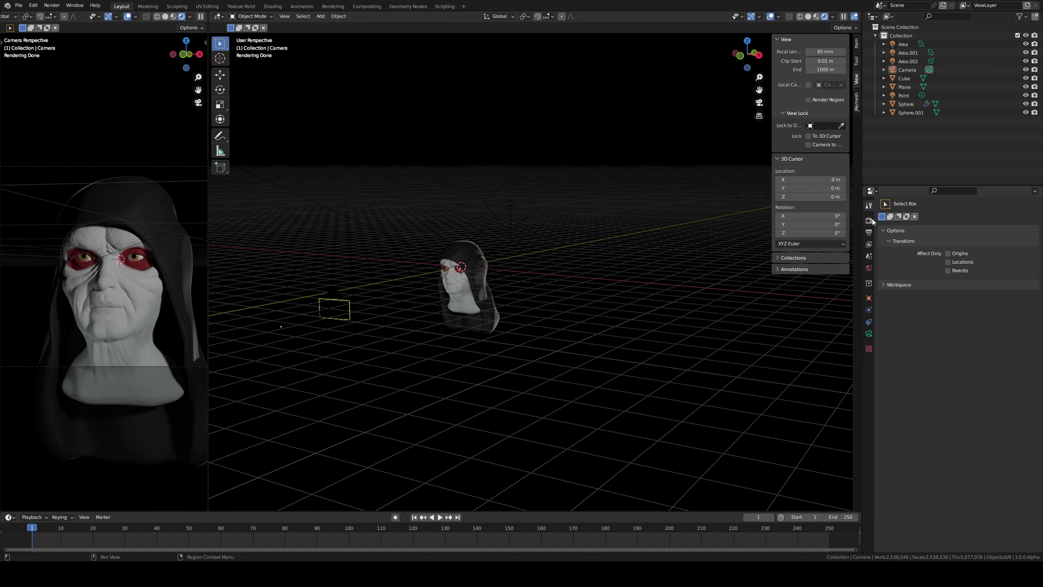
{"action": "left_click", "coordinate": [868, 268]}
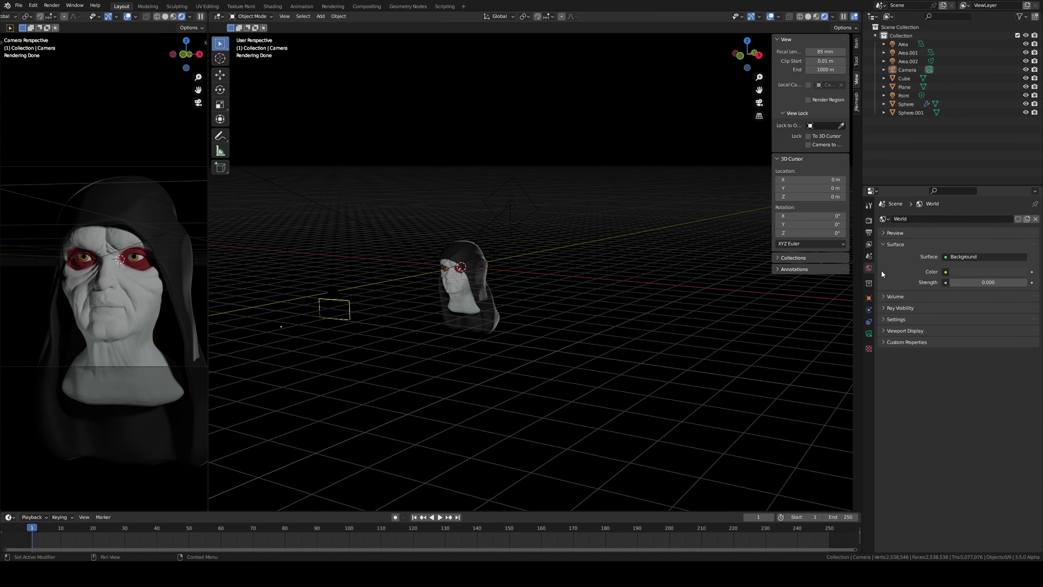
{"action": "mouse_move", "coordinate": [987, 282]}
{"action": "left_mouse_down"}
{"action": "mouse_move", "coordinate": [998, 284]}
{"action": "mouse_move", "coordinate": [976, 285]}
{"action": "mouse_move", "coordinate": [985, 285]}
{"action": "left_mouse_up"}
{"action": "type", "text": "1.100"}
{"action": "left_click", "coordinate": [532, 216]}
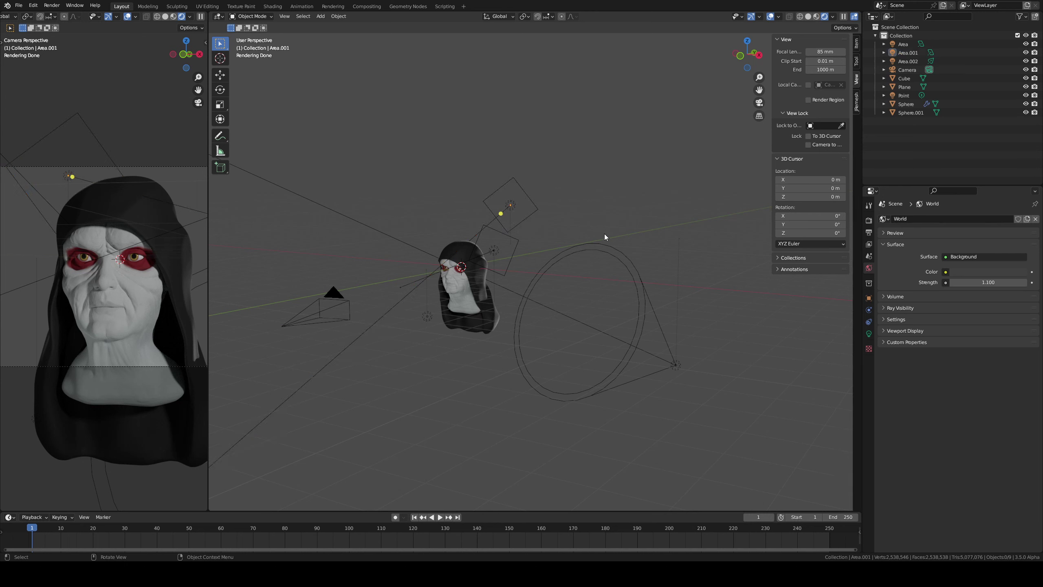
{"action": "key", "text": "ctrl+s"}
- Zoom and orbit to a near-front view of the bust, then save again
{"action": "scroll", "coordinate": [453, 310], "scroll_direction": "up", "scroll_amount": 6}
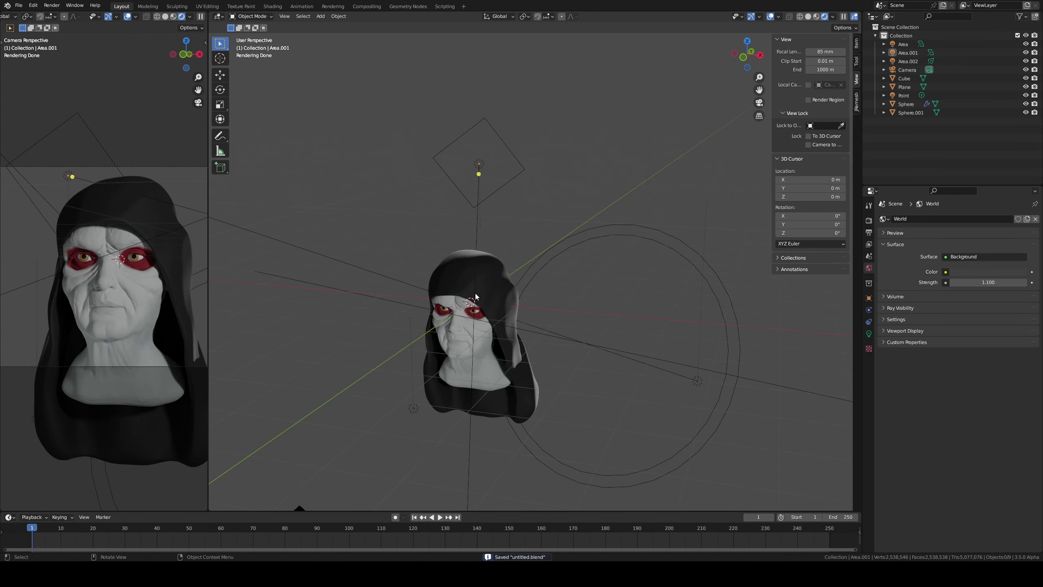
{"action": "mouse_move", "coordinate": [485, 295]}
{"action": "middle_mouse_down"}
{"action": "mouse_move", "coordinate": [502, 247]}
{"action": "mouse_move", "coordinate": [585, 311]}
{"action": "middle_mouse_up"}
{"action": "scroll", "coordinate": [482, 271], "scroll_direction": "up", "scroll_amount": 1}
{"action": "scroll", "coordinate": [479, 265], "scroll_direction": "up", "scroll_amount": 2}
{"action": "scroll", "coordinate": [489, 259], "scroll_direction": "up", "scroll_amount": 2}
{"action": "scroll", "coordinate": [498, 255], "scroll_direction": "up", "scroll_amount": 3}
{"action": "middle_click_drag", "start_coordinate": [636, 265], "coordinate": [495, 152]}
{"action": "key", "text": "ctrl+s"}
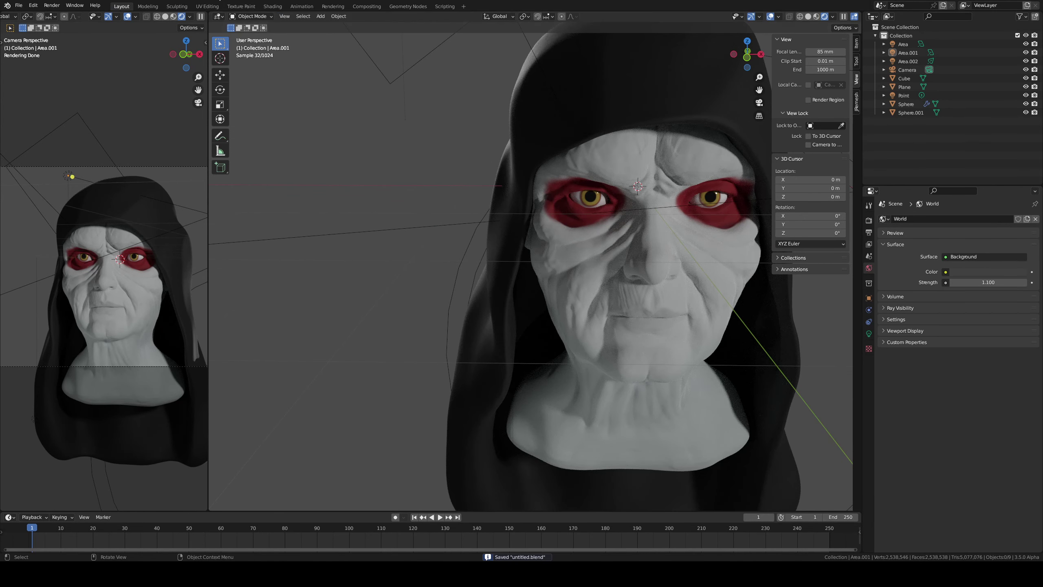
- In the Sculpting workspace, inspect the face by briefly hiding and restoring the hood
{"action": "left_click", "coordinate": [183, 11]}
{"action": "scroll", "coordinate": [523, 256], "scroll_direction": "up", "scroll_amount": 2}
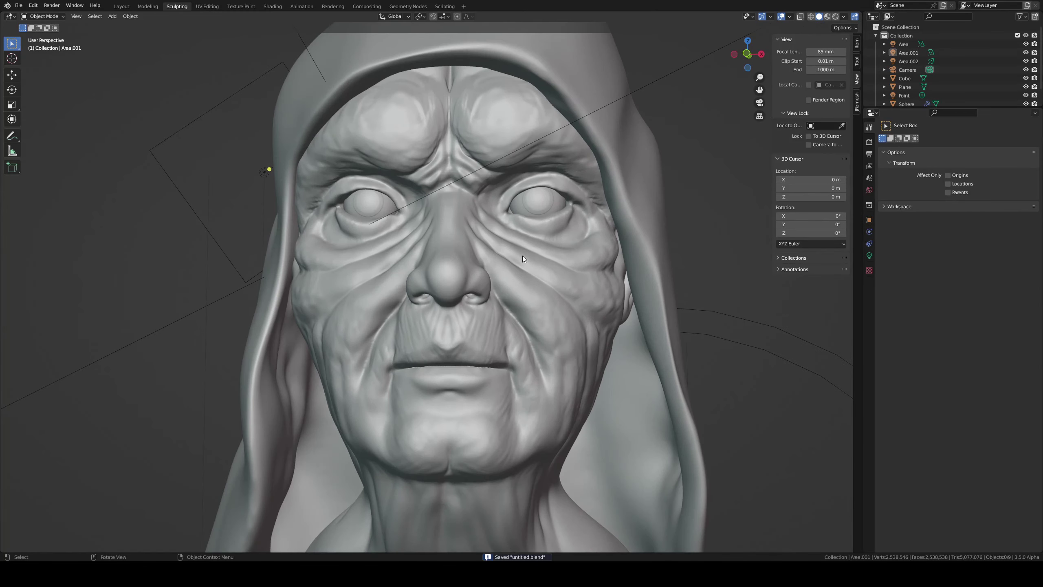
{"action": "mouse_move", "coordinate": [520, 258]}
{"action": "middle_mouse_down"}
{"action": "mouse_move", "coordinate": [510, 261]}
{"action": "mouse_move", "coordinate": [520, 293]}
{"action": "mouse_move", "coordinate": [569, 262]}
{"action": "middle_mouse_up"}
{"action": "scroll", "coordinate": [510, 261], "scroll_direction": "down", "scroll_amount": 3}
{"action": "left_click", "coordinate": [609, 266]}
{"action": "key", "text": "h"}
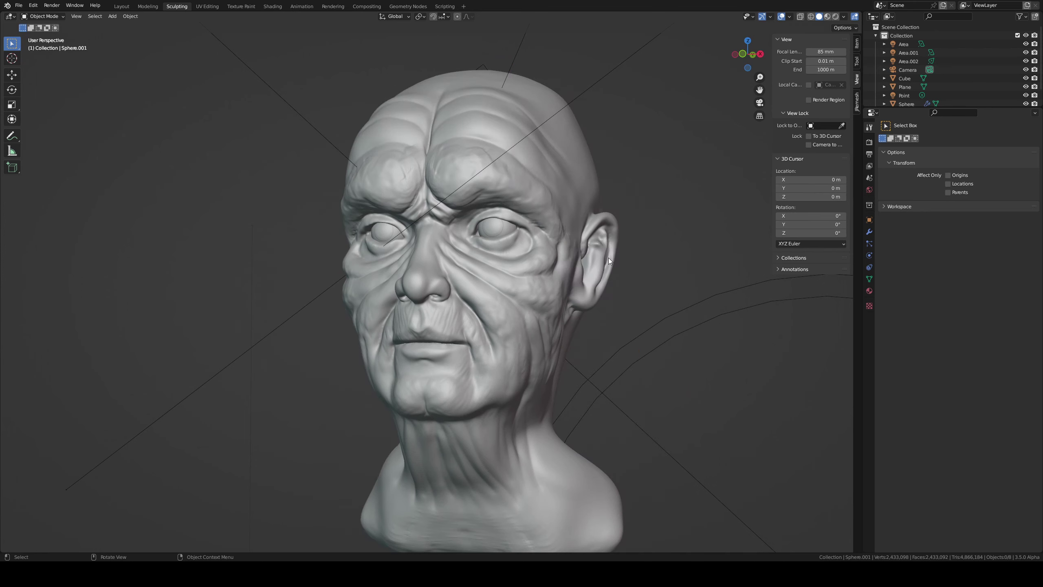
{"action": "key", "text": "alt+h"}
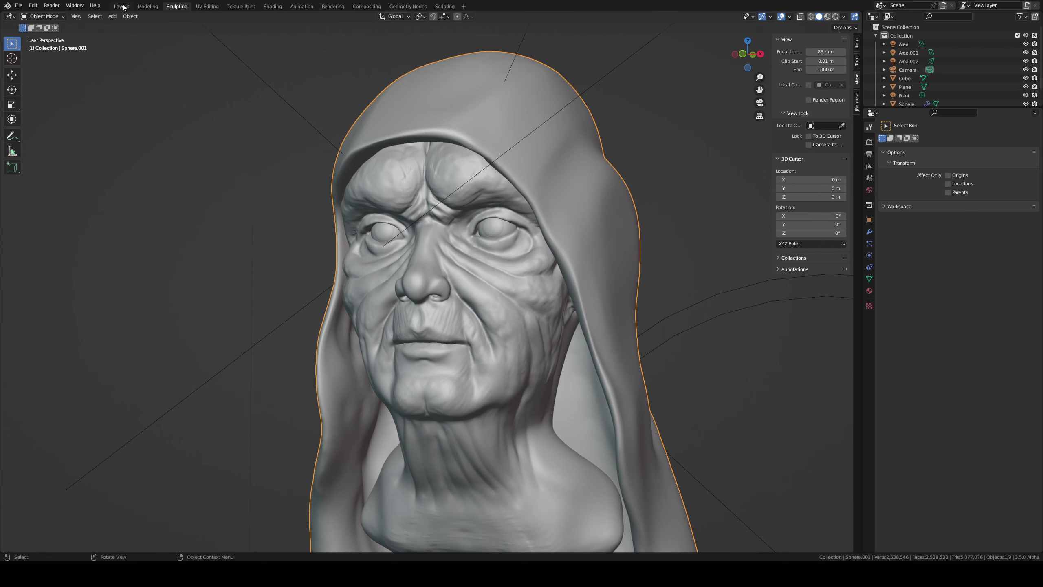
- In the rendered-preview Layout workspace, orbit to a frontal view of the hooded bust
{"action": "left_click", "coordinate": [121, 6]}
{"action": "scroll", "coordinate": [603, 269], "scroll_direction": "down", "scroll_amount": 3}
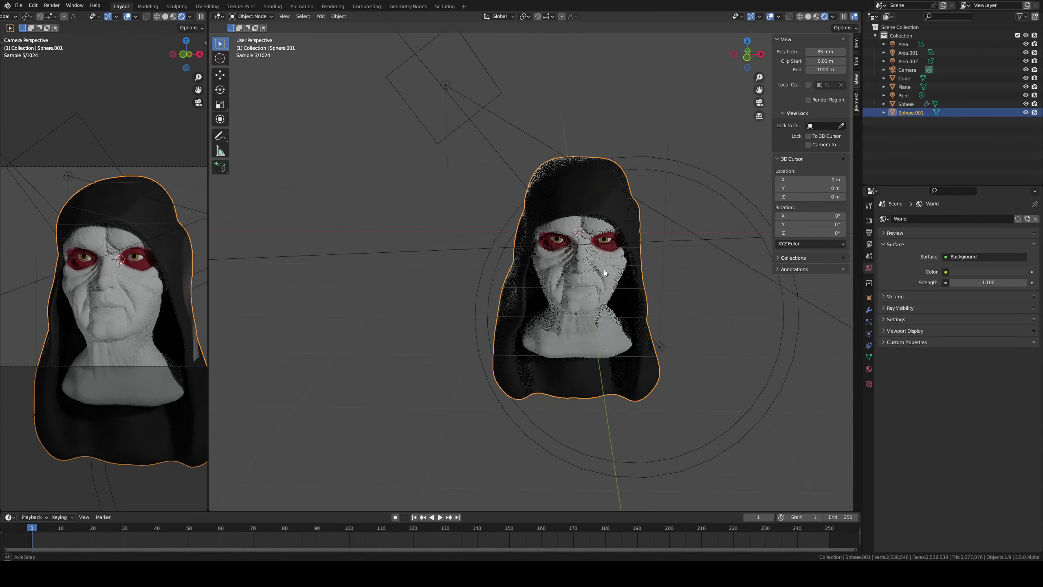
{"action": "mouse_move", "coordinate": [604, 269]}
{"action": "middle_mouse_down"}
{"action": "mouse_move", "coordinate": [589, 270]}
{"action": "mouse_move", "coordinate": [544, 222]}
{"action": "middle_mouse_up"}
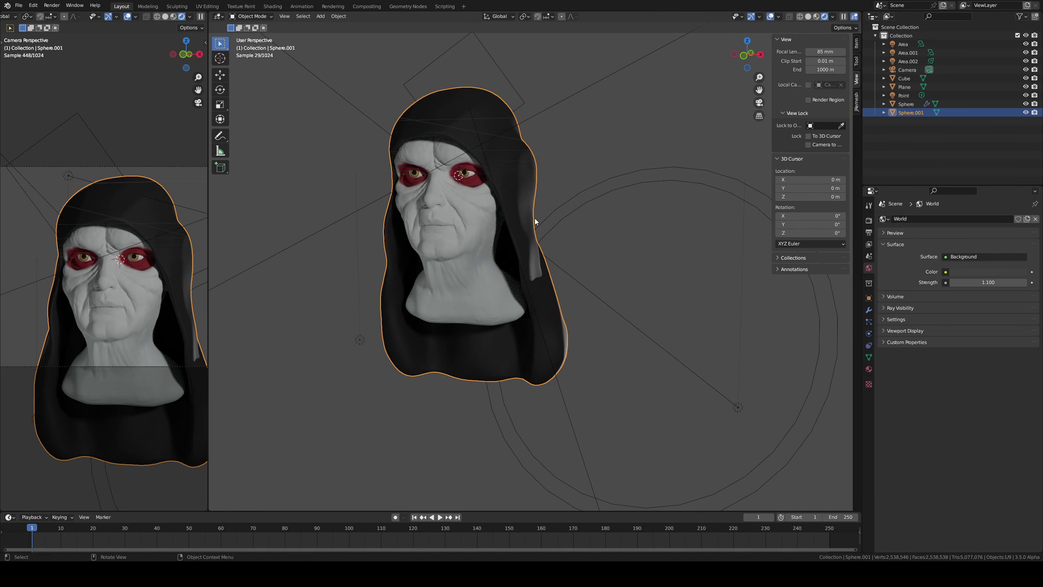
{"action": "scroll", "coordinate": [536, 222], "scroll_direction": "up", "scroll_amount": 4}
{"action": "middle_click_drag", "start_coordinate": [480, 173], "coordinate": [495, 173]}
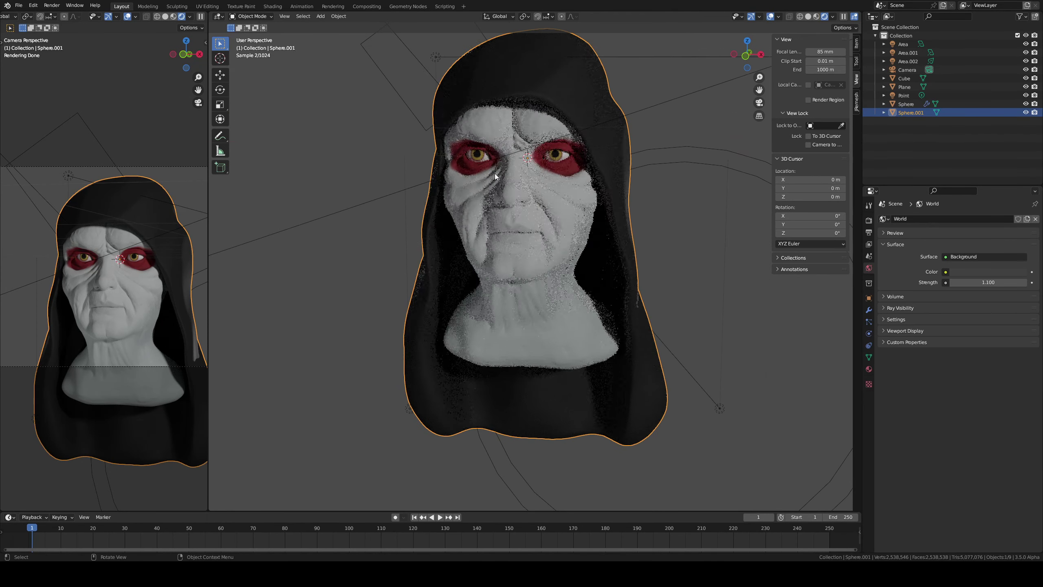
- Put the face bust into Sculpt Mode, save, and return to the Sculpting workspace
{"action": "left_click", "coordinate": [534, 202]}
{"action": "key", "text": "ctrl+Tab"}
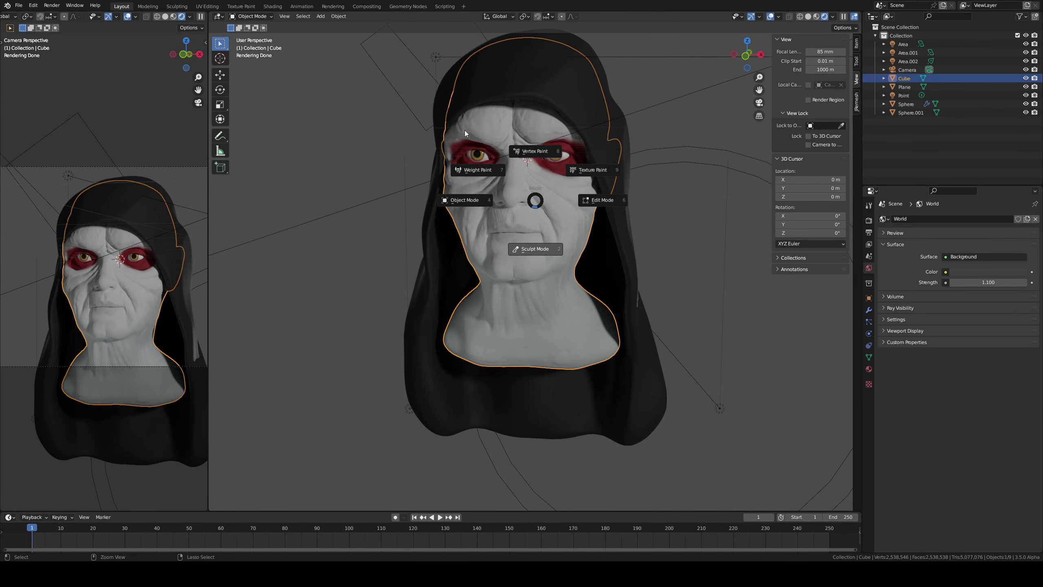
{"action": "key", "text": "2"}
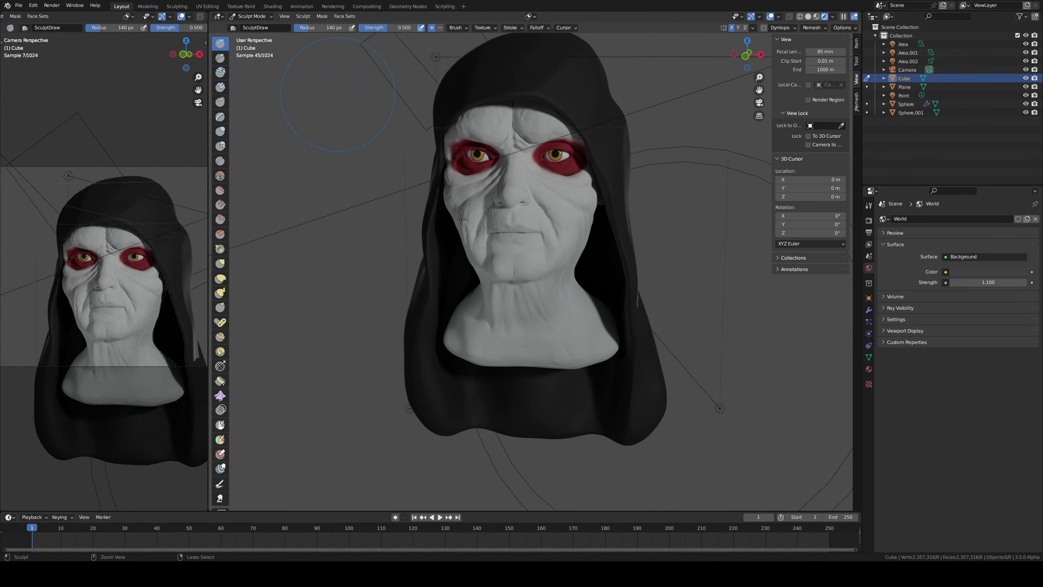
{"action": "key", "text": "ctrl+s"}
{"action": "key", "text": "ctrl+Tab"}
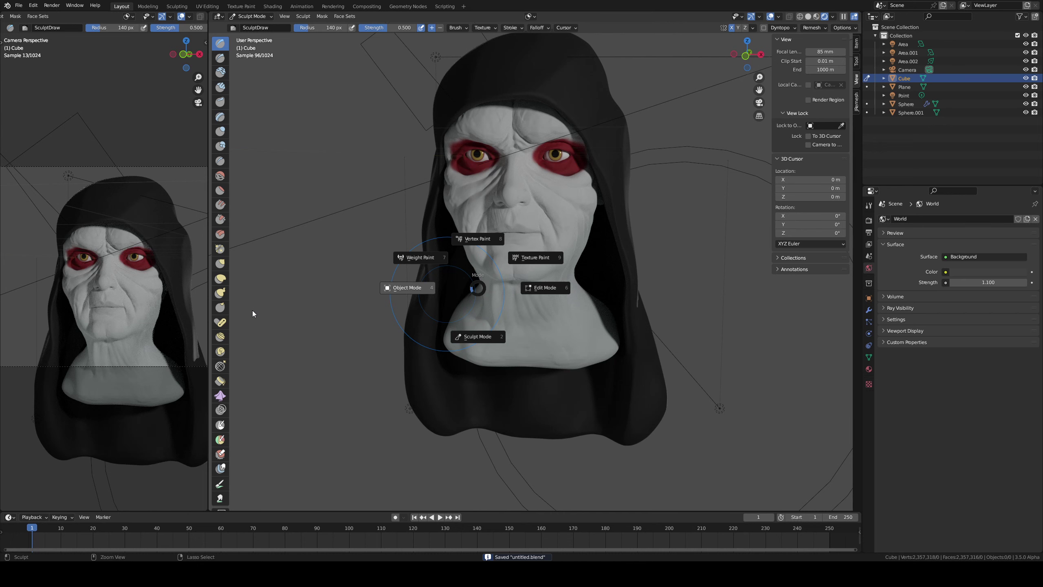
{"action": "key", "text": "4"}
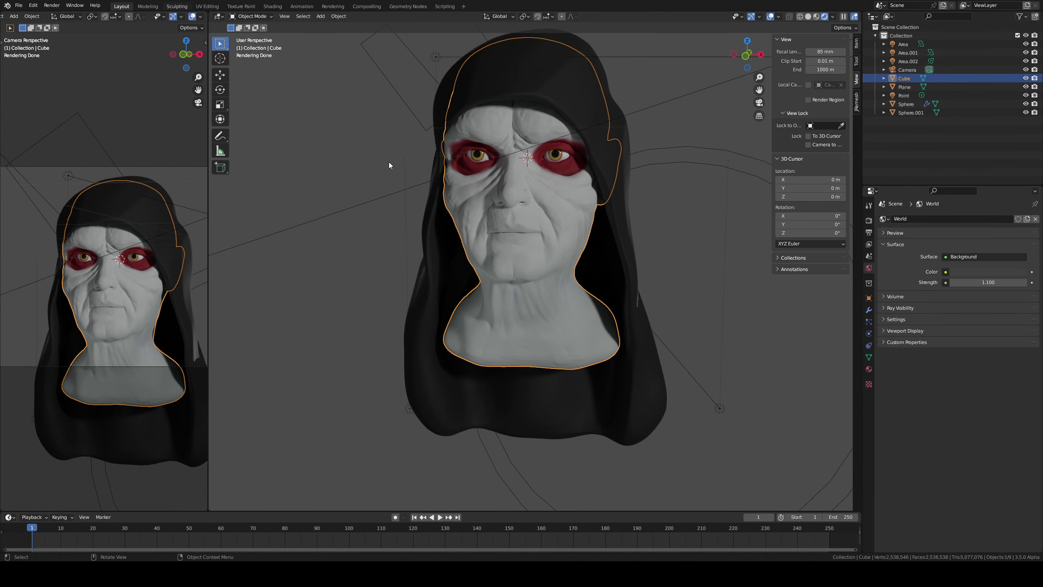
{"action": "key", "text": "ctrl+Page_Down"}
{"action": "key", "text": "ctrl+Page_Down"}
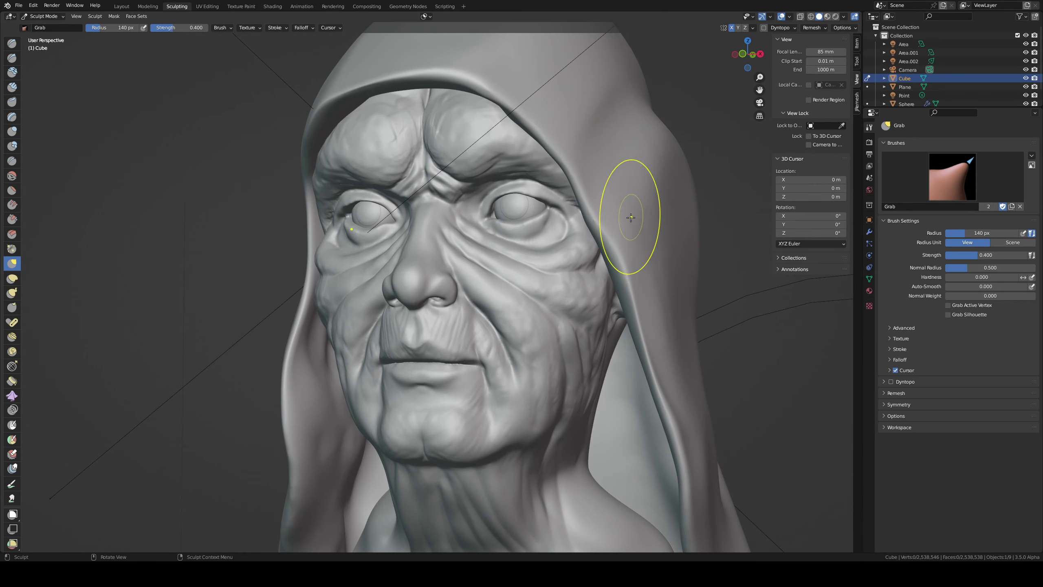
- Activate the Paint brush and set studio viewport shading showing vertex colours
{"action": "left_click", "coordinate": [870, 142]}
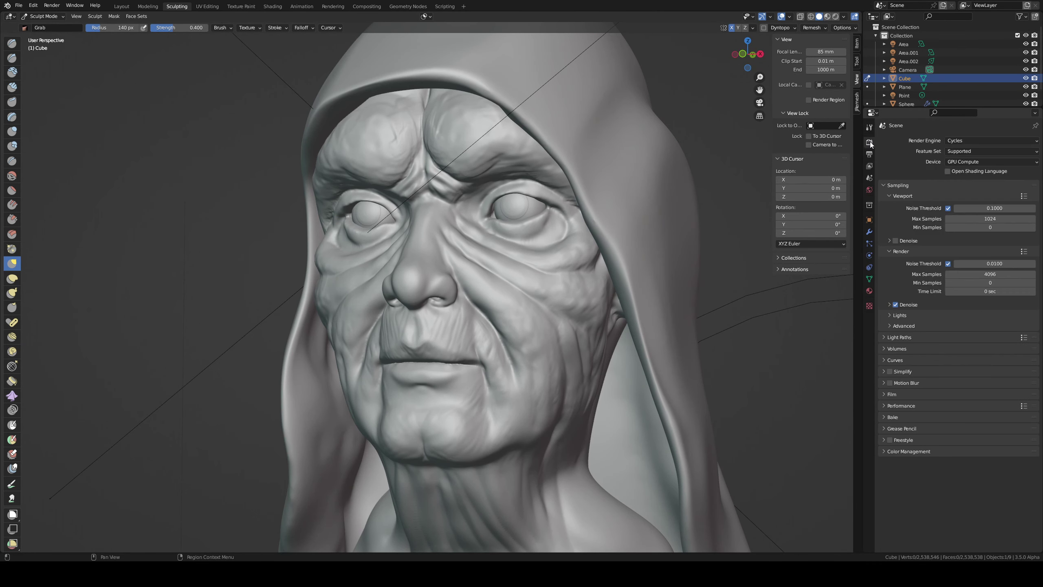
{"action": "left_click", "coordinate": [870, 127]}
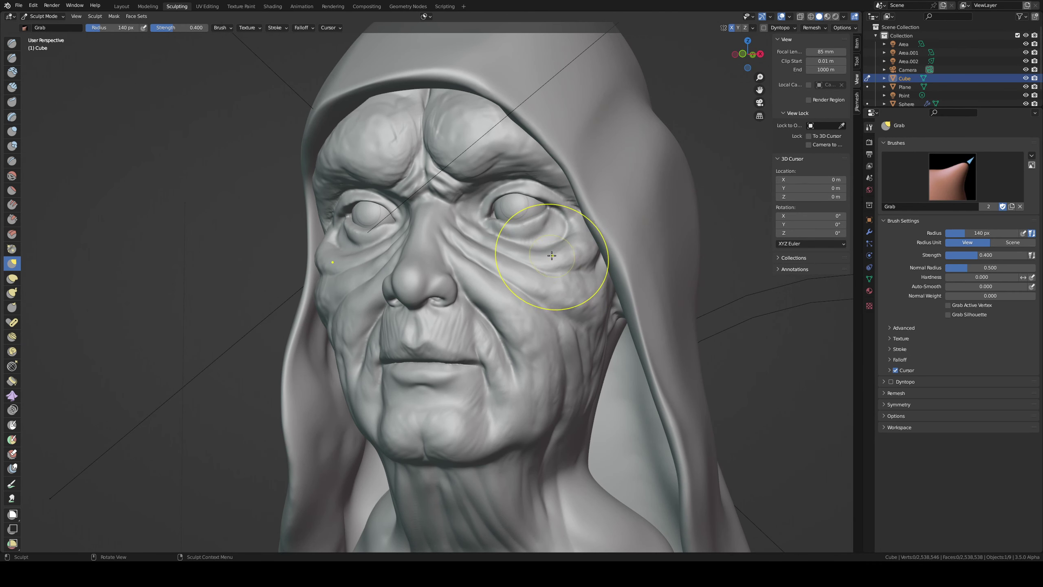
{"action": "key", "text": "shift+space"}
{"action": "left_click", "coordinate": [844, 17]}
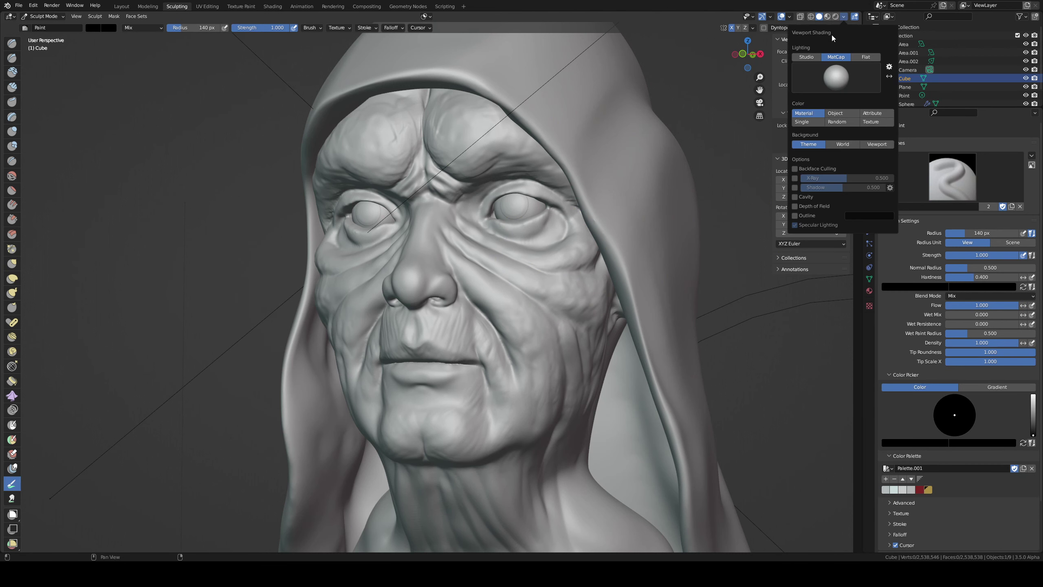
{"action": "left_click", "coordinate": [805, 57]}
{"action": "left_click", "coordinate": [843, 88]}
{"action": "left_click", "coordinate": [884, 110]}
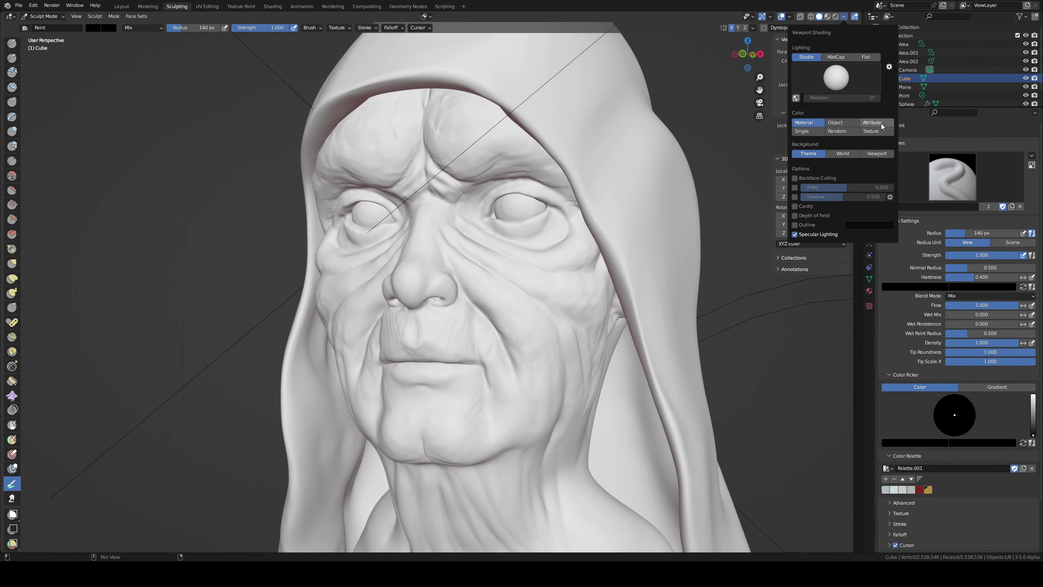
{"action": "scroll", "coordinate": [647, 222], "scroll_direction": "up", "scroll_amount": 1}
{"action": "scroll", "coordinate": [694, 251], "scroll_direction": "up", "scroll_amount": 1}
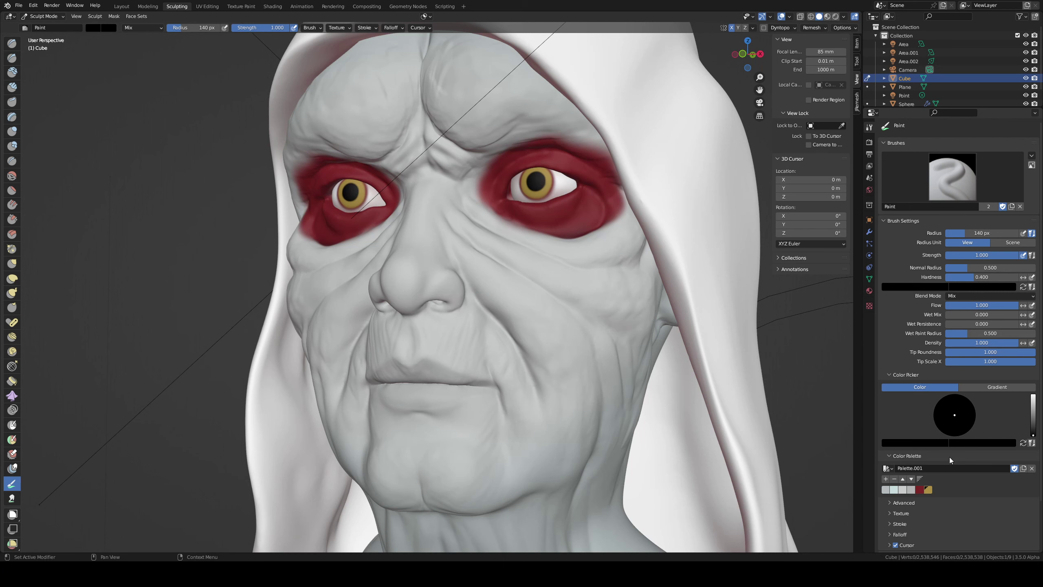
- Paint light grey below both eyes with a 79 px brush at 0.387 strength, then save
{"action": "left_click", "coordinate": [911, 490]}
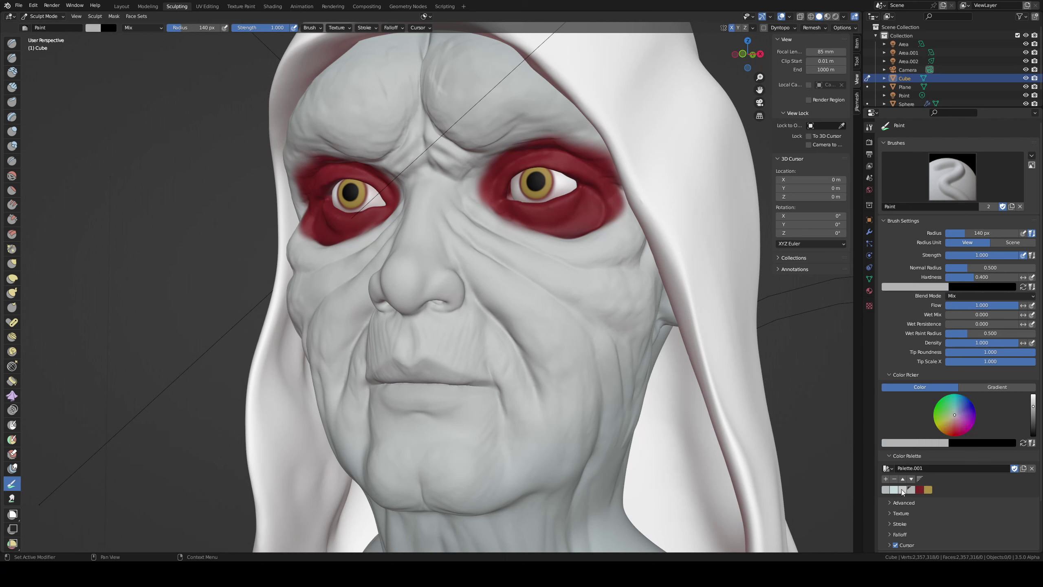
{"action": "left_click", "coordinate": [902, 490]}
{"action": "key", "text": "f"}
{"action": "left_click", "coordinate": [570, 205]}
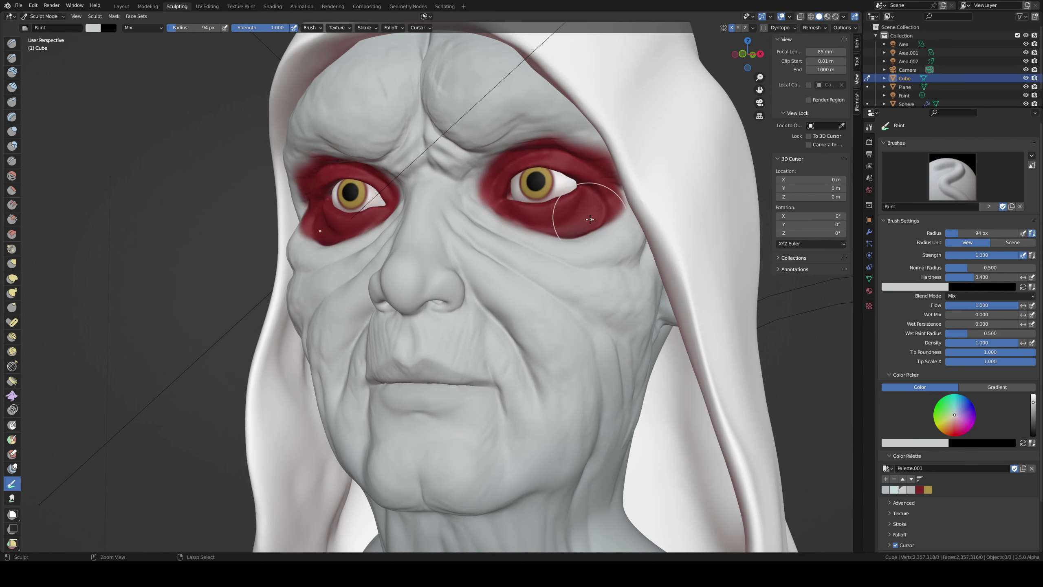
{"action": "key", "text": "f"}
{"action": "left_click", "coordinate": [559, 222]}
{"action": "key", "text": "shift+f"}
{"action": "left_click", "coordinate": [554, 226]}
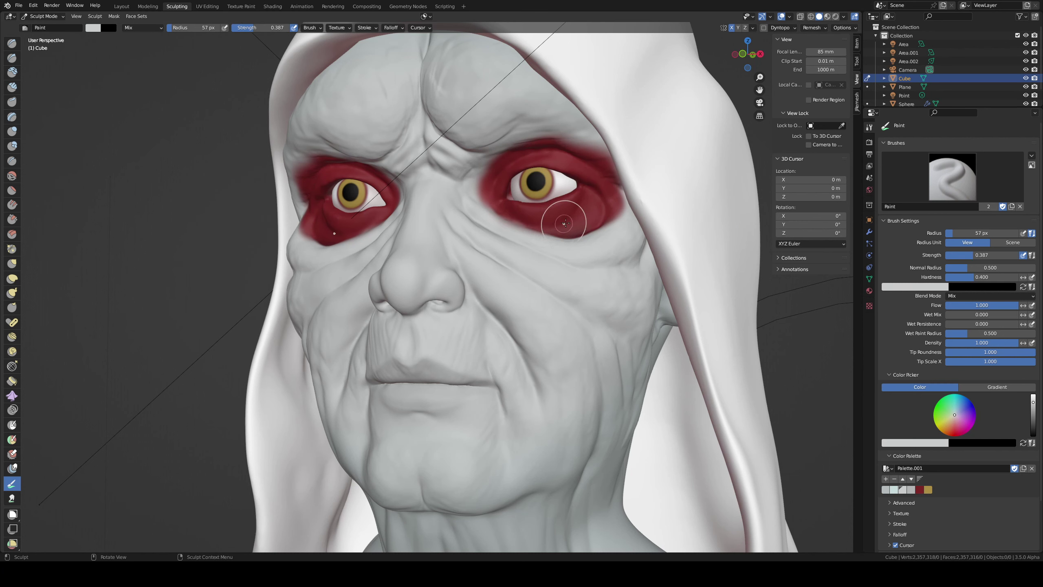
{"action": "mouse_move", "coordinate": [554, 226]}
{"action": "left_mouse_down"}
{"action": "mouse_move", "coordinate": [556, 239]}
{"action": "mouse_move", "coordinate": [476, 190]}
{"action": "mouse_move", "coordinate": [617, 228]}
{"action": "mouse_move", "coordinate": [602, 238]}
{"action": "left_mouse_up"}
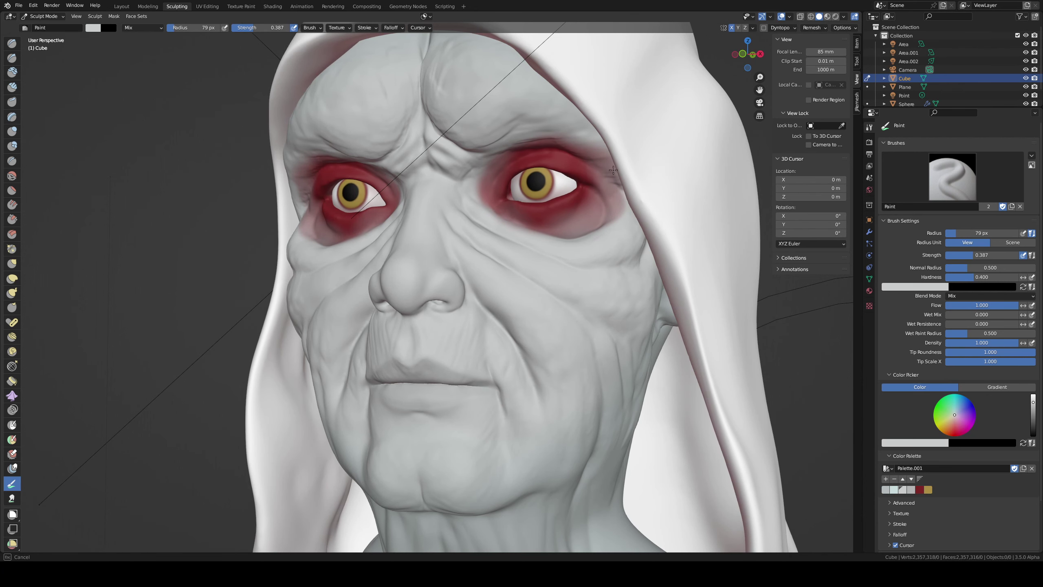
{"action": "middle_click_drag", "start_coordinate": [602, 239], "coordinate": [629, 204]}
{"action": "scroll", "coordinate": [624, 224], "scroll_direction": "up", "scroll_amount": 2}
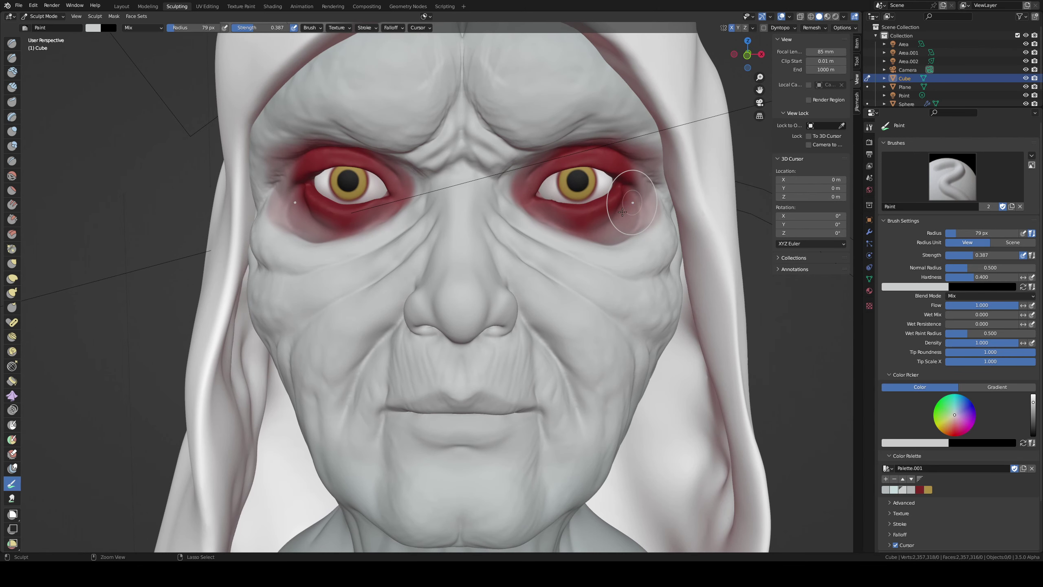
{"action": "key", "text": "ctrl+s"}
- Tint the brow and nose pale pink with a smaller brush at 0.248 strength
{"action": "key", "text": "f"}
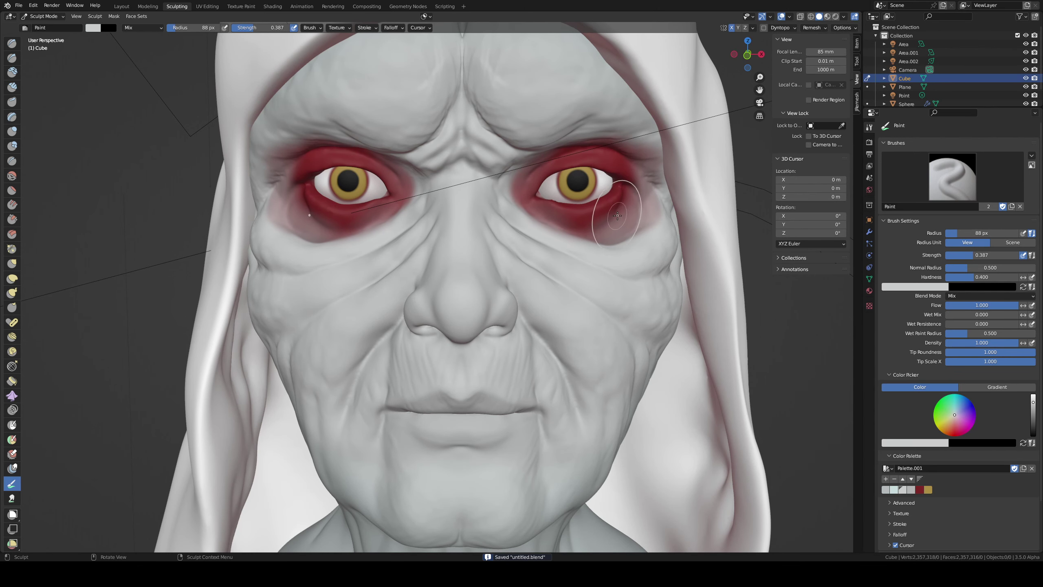
{"action": "left_click", "coordinate": [625, 226]}
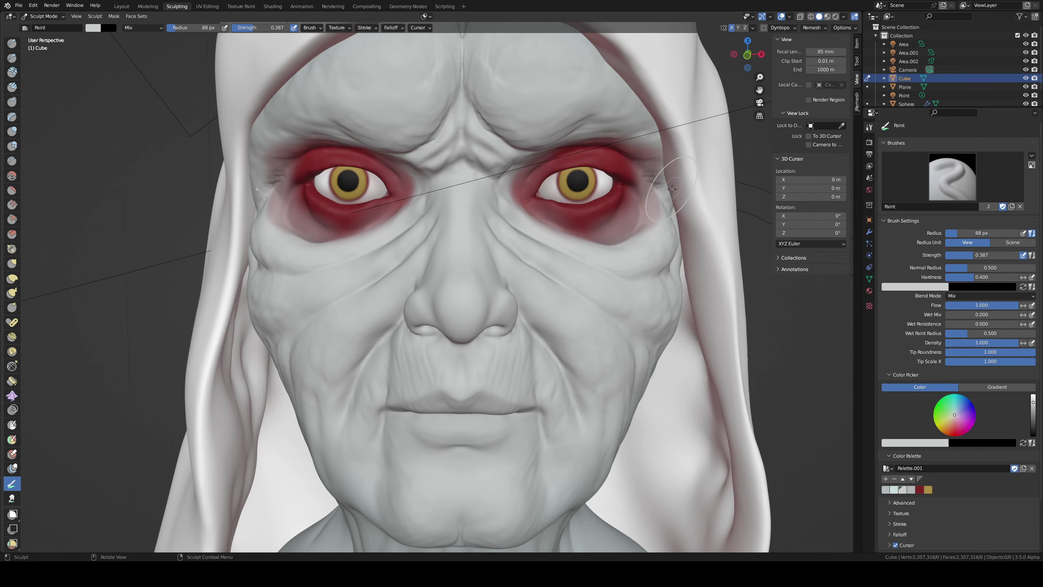
{"action": "middle_click_drag", "start_coordinate": [671, 189], "coordinate": [595, 216]}
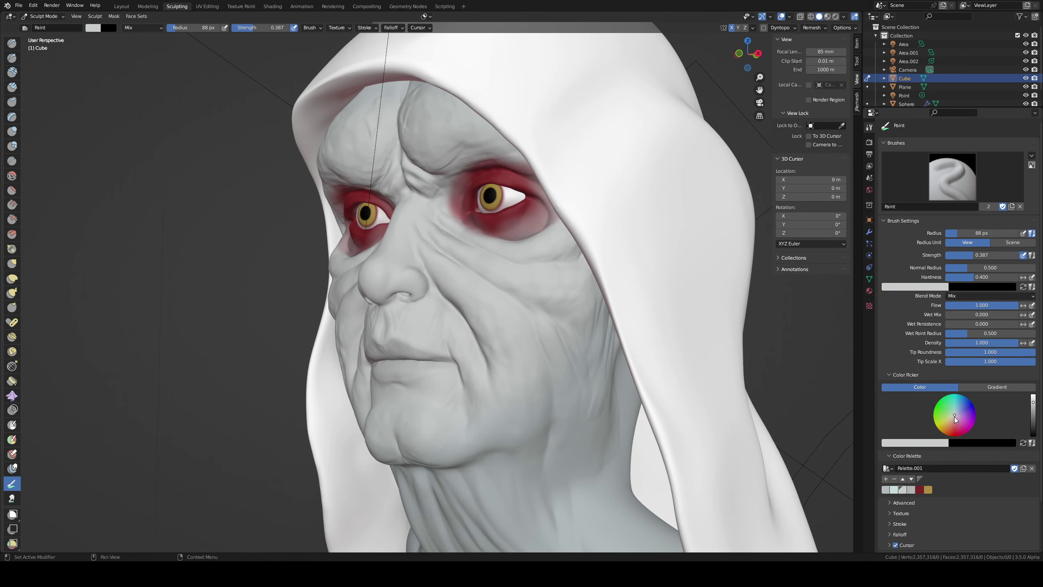
{"action": "left_click", "coordinate": [955, 417]}
{"action": "middle_click_drag", "start_coordinate": [496, 197], "coordinate": [466, 142]}
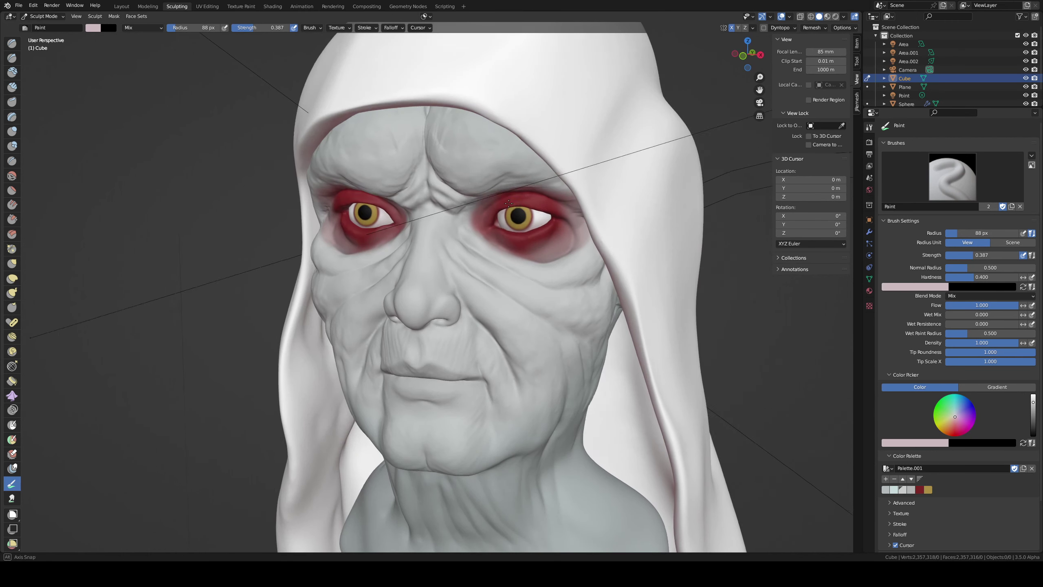
{"action": "scroll", "coordinate": [466, 143], "scroll_direction": "down", "scroll_amount": 2}
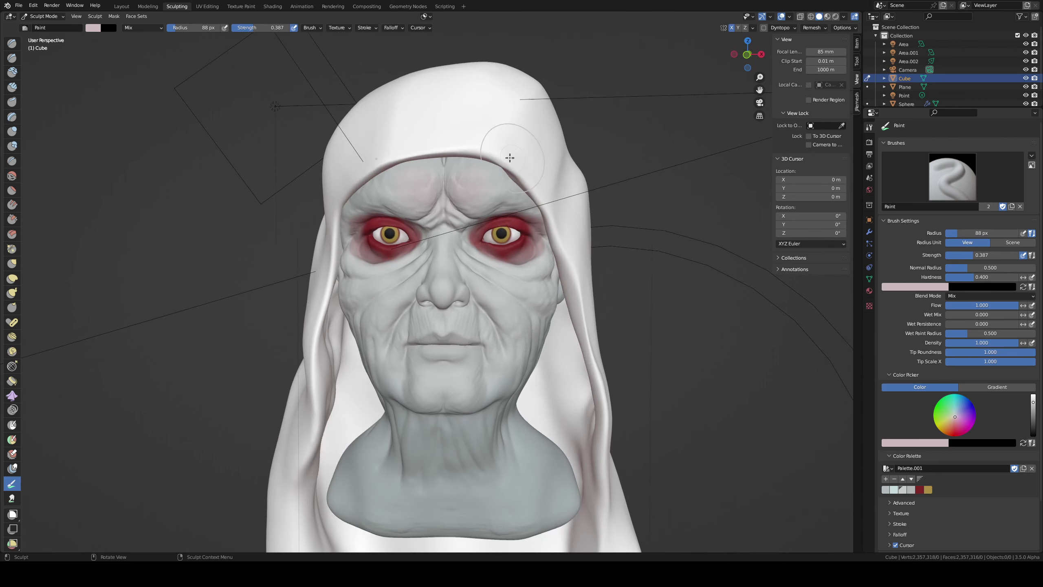
{"action": "key", "text": "f"}
{"action": "left_click", "coordinate": [466, 190]}
{"action": "key", "text": "shift+f"}
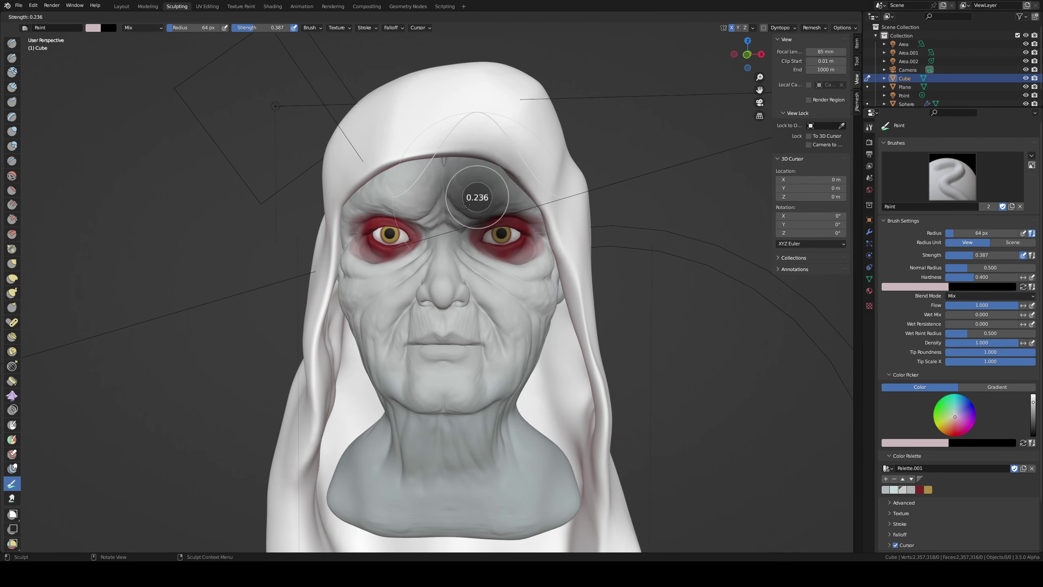
{"action": "left_click", "coordinate": [480, 198]}
{"action": "key", "text": "f"}
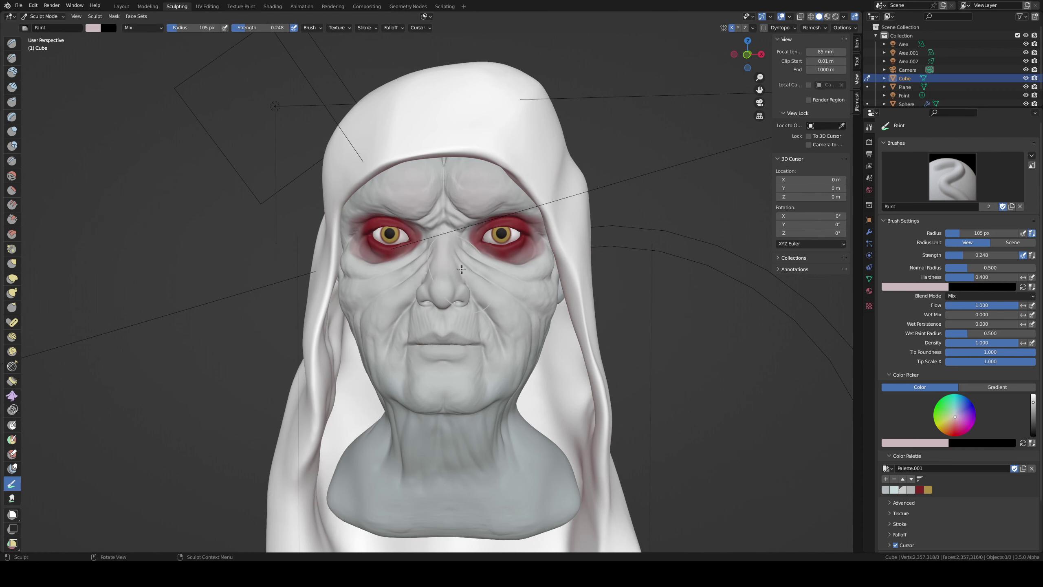
{"action": "left_click_drag", "start_coordinate": [480, 301], "coordinate": [486, 319]}
{"action": "left_click_drag", "start_coordinate": [414, 295], "coordinate": [417, 313]}
{"action": "left_click_drag", "start_coordinate": [420, 251], "coordinate": [459, 253]}
- Paint pale grey across the face, cheek and forehead with a 46 px, lower-strength brush
{"action": "middle_click_drag", "start_coordinate": [470, 291], "coordinate": [396, 280]}
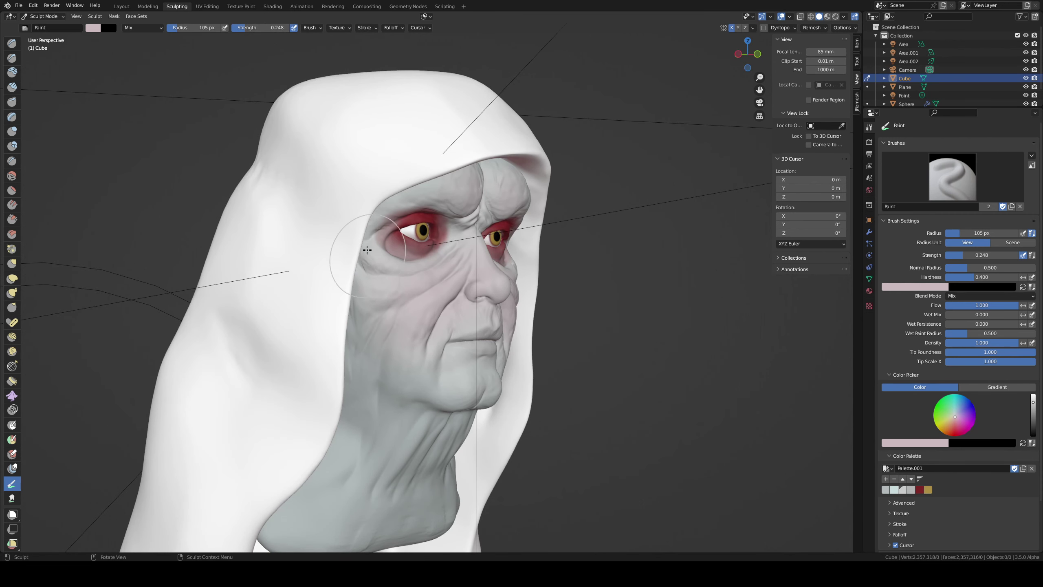
{"action": "key", "text": "f"}
{"action": "left_click", "coordinate": [370, 264]}
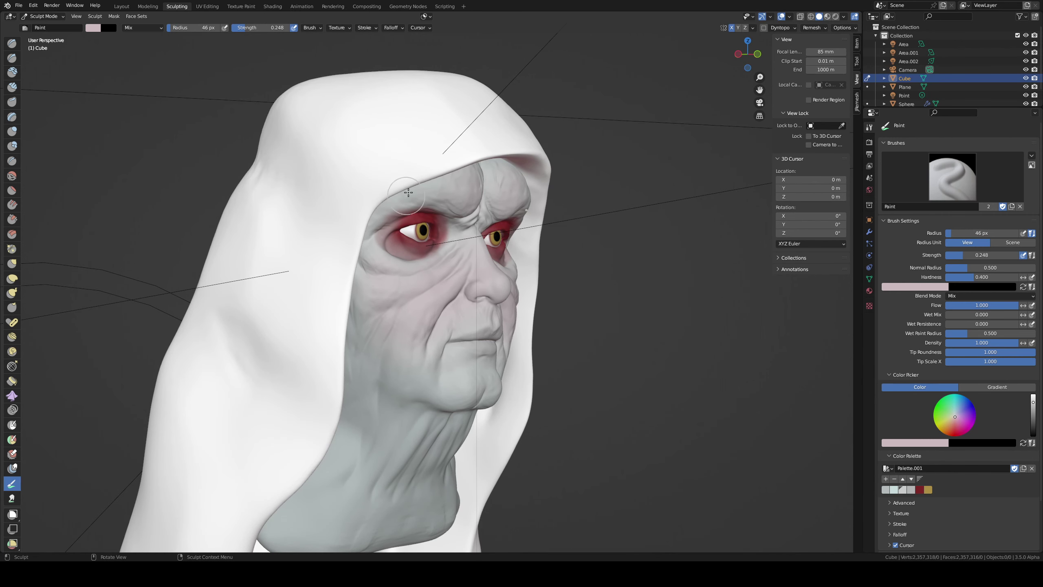
{"action": "middle_click_drag", "start_coordinate": [409, 191], "coordinate": [457, 234]}
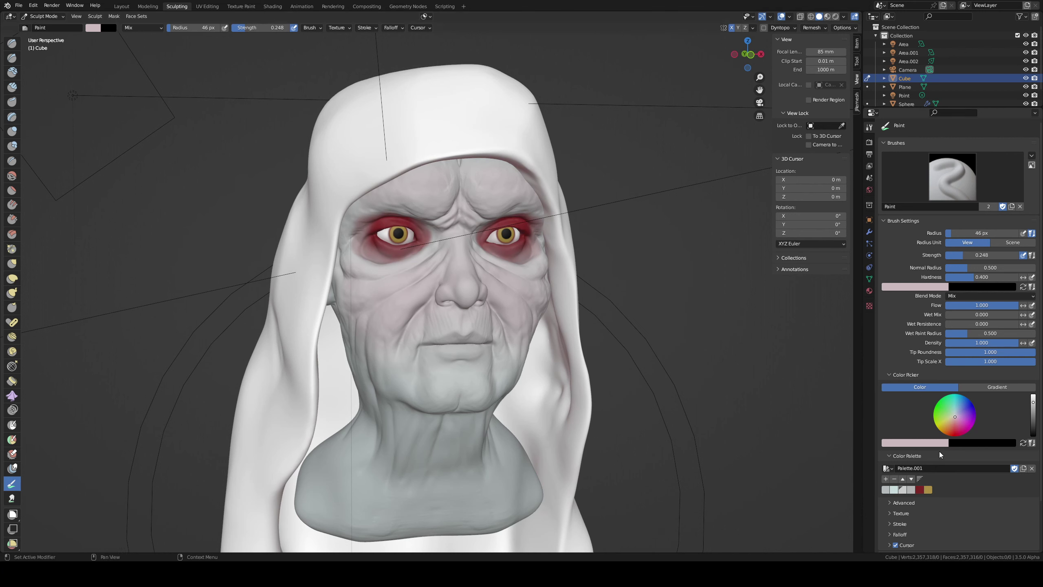
{"action": "left_click", "coordinate": [886, 489]}
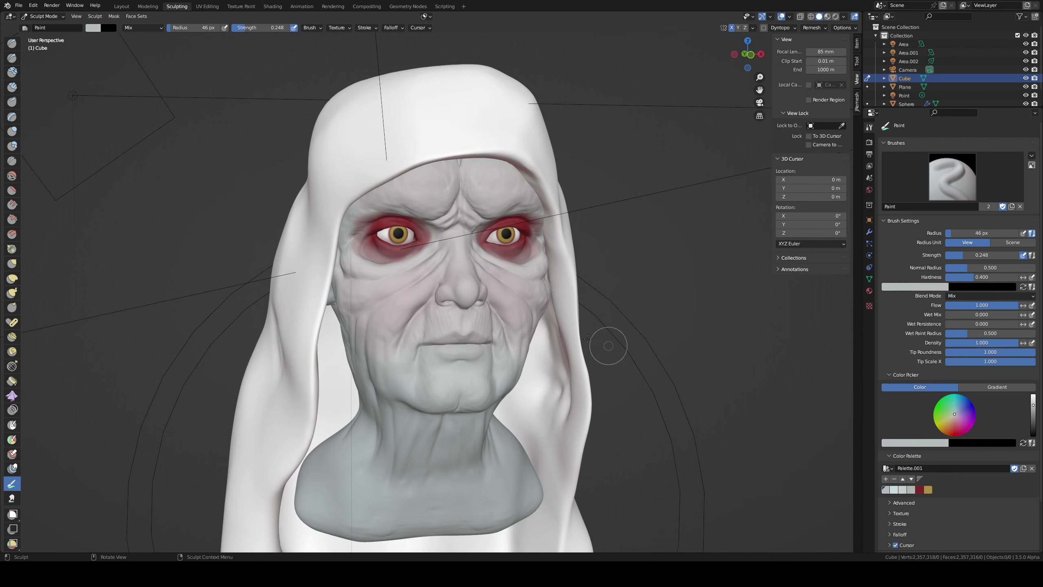
{"action": "key", "text": "shift+f"}
{"action": "left_click", "coordinate": [442, 280]}
{"action": "left_click_drag", "start_coordinate": [441, 279], "coordinate": [358, 352]}
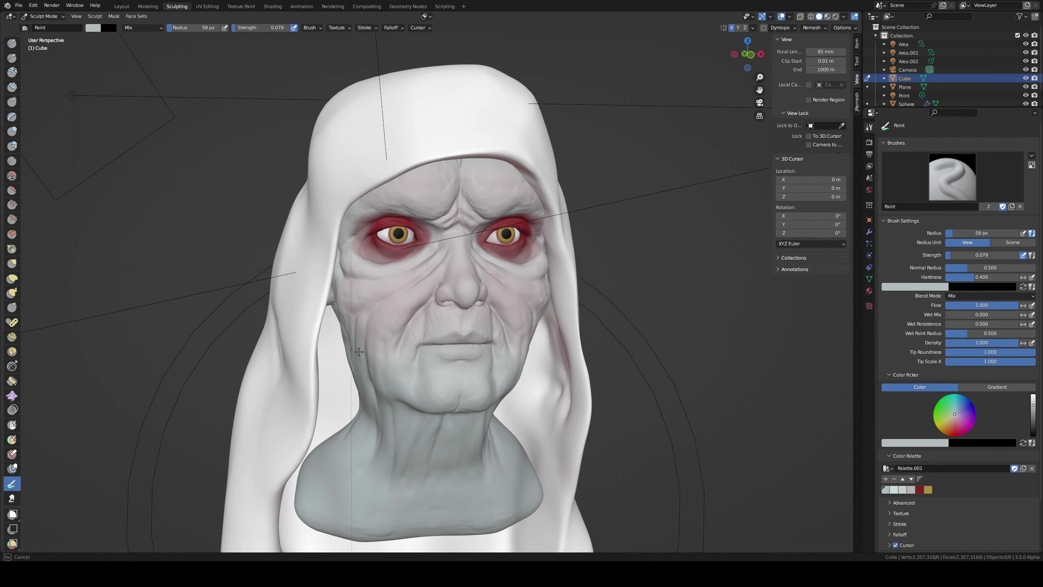
{"action": "left_click_drag", "start_coordinate": [427, 271], "coordinate": [510, 180]}
{"action": "left_click", "coordinate": [911, 489]}
{"action": "left_click_drag", "start_coordinate": [472, 323], "coordinate": [419, 284]}
{"action": "left_click_drag", "start_coordinate": [324, 316], "coordinate": [394, 217]}
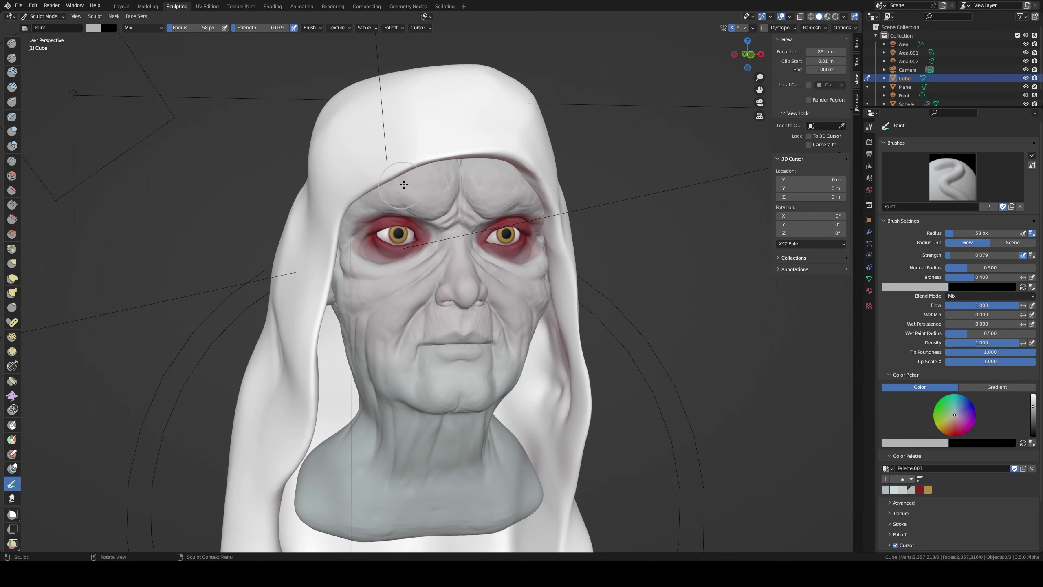
- Set the brush to 76 px radius and 0.451 strength with a soft pink colour
{"action": "key", "text": "shift+f"}
{"action": "left_click", "coordinate": [452, 197]}
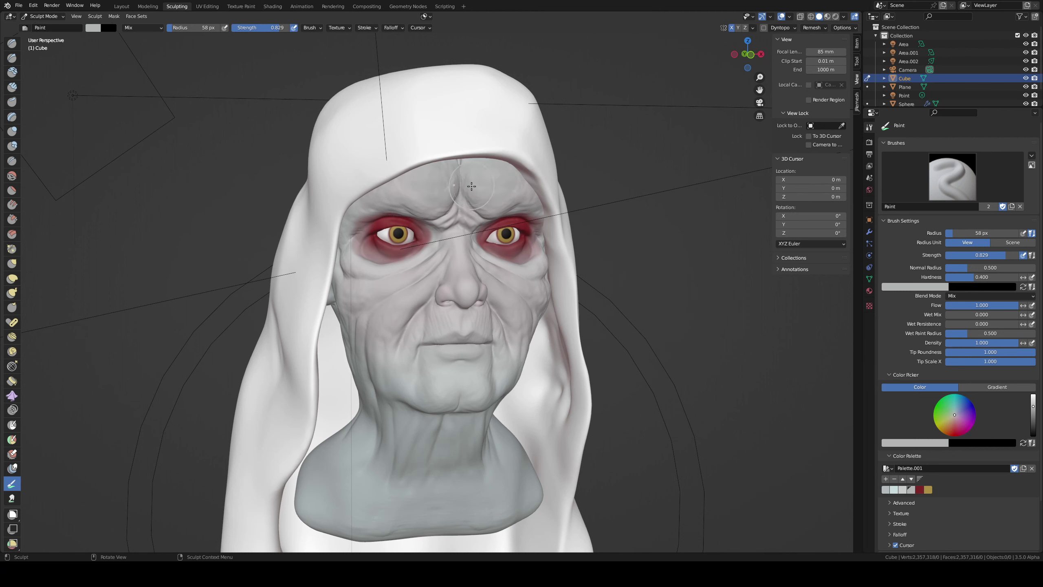
{"action": "key", "text": "f"}
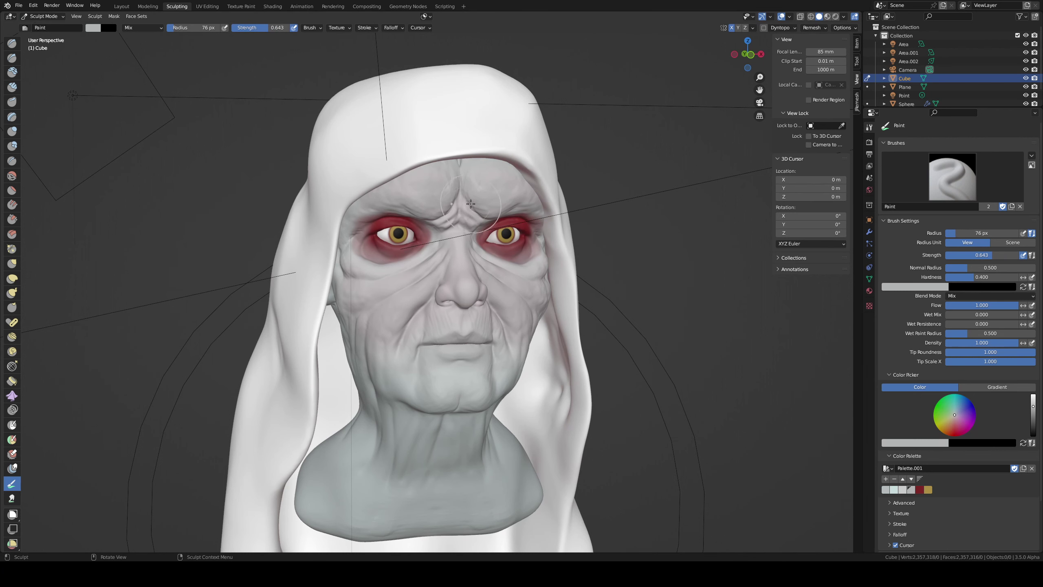
{"action": "left_click", "coordinate": [459, 202]}
{"action": "key", "text": "shift+f"}
{"action": "left_click", "coordinate": [458, 202]}
{"action": "left_click", "coordinate": [956, 418]}
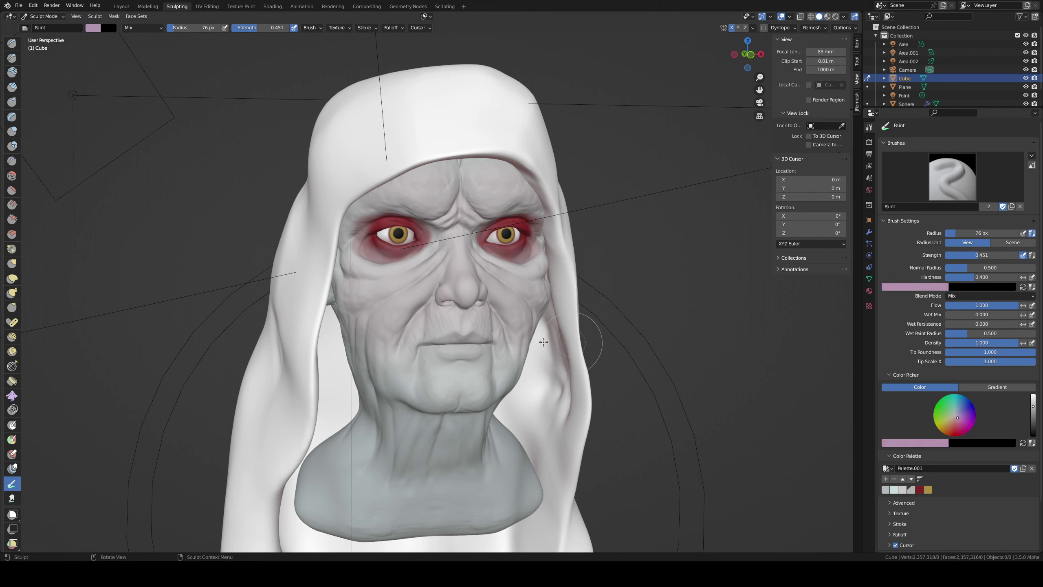
- Shrink the brush and lower its strength to 0.230
{"action": "key", "text": "f"}
{"action": "left_click", "coordinate": [405, 308]}
{"action": "key", "text": "f"}
{"action": "left_click", "coordinate": [484, 298]}
{"action": "middle_click_drag", "start_coordinate": [485, 367], "coordinate": [486, 357]}
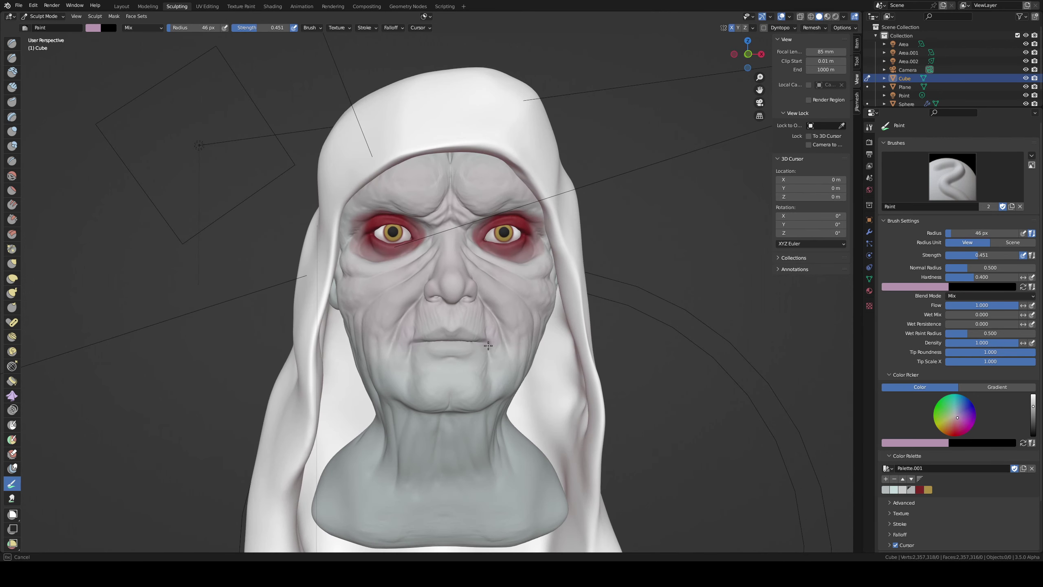
{"action": "left_click", "coordinate": [478, 359]}
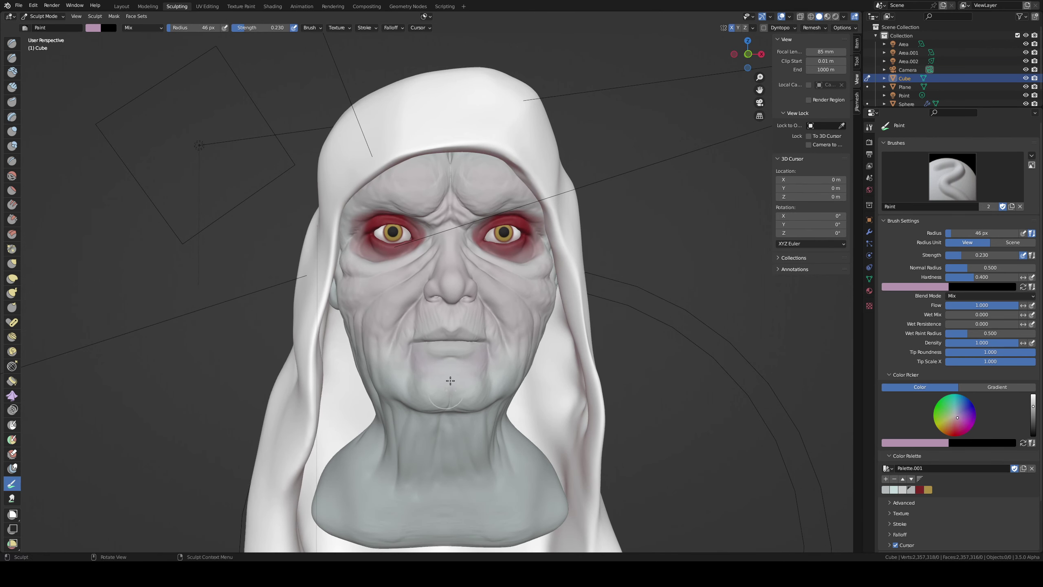
- Paint faint pink over chin, nose, forehead and cheek, then choose light grey
{"action": "left_click_drag", "start_coordinate": [416, 363], "coordinate": [390, 399]}
{"action": "left_click_drag", "start_coordinate": [427, 301], "coordinate": [448, 206]}
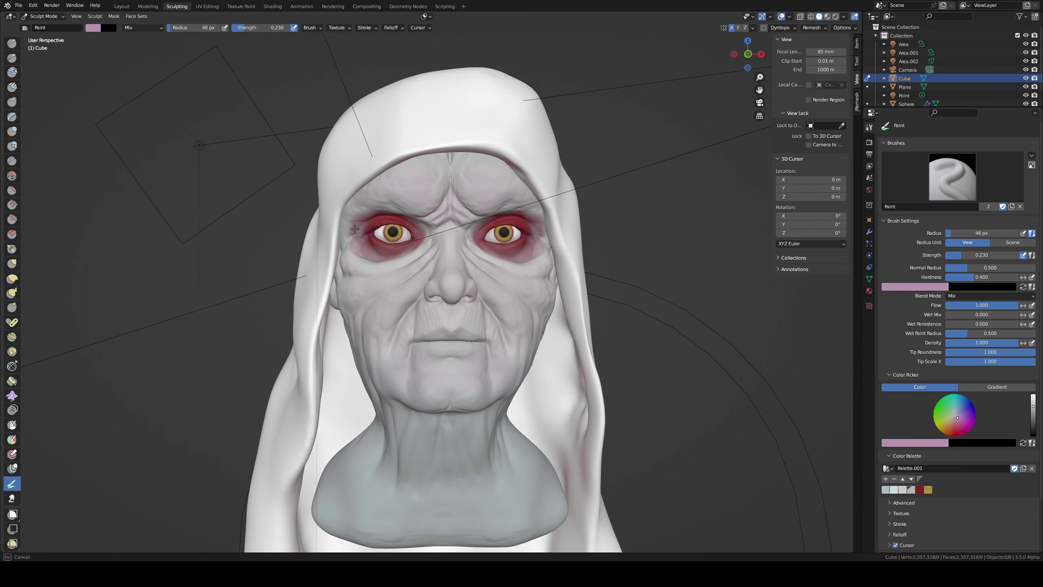
{"action": "mouse_move", "coordinate": [451, 243]}
{"action": "left_mouse_down"}
{"action": "mouse_move", "coordinate": [346, 276]}
{"action": "mouse_move", "coordinate": [384, 316]}
{"action": "mouse_move", "coordinate": [372, 353]}
{"action": "mouse_move", "coordinate": [429, 331]}
{"action": "mouse_move", "coordinate": [474, 380]}
{"action": "mouse_move", "coordinate": [489, 423]}
{"action": "mouse_move", "coordinate": [534, 452]}
{"action": "left_mouse_up"}
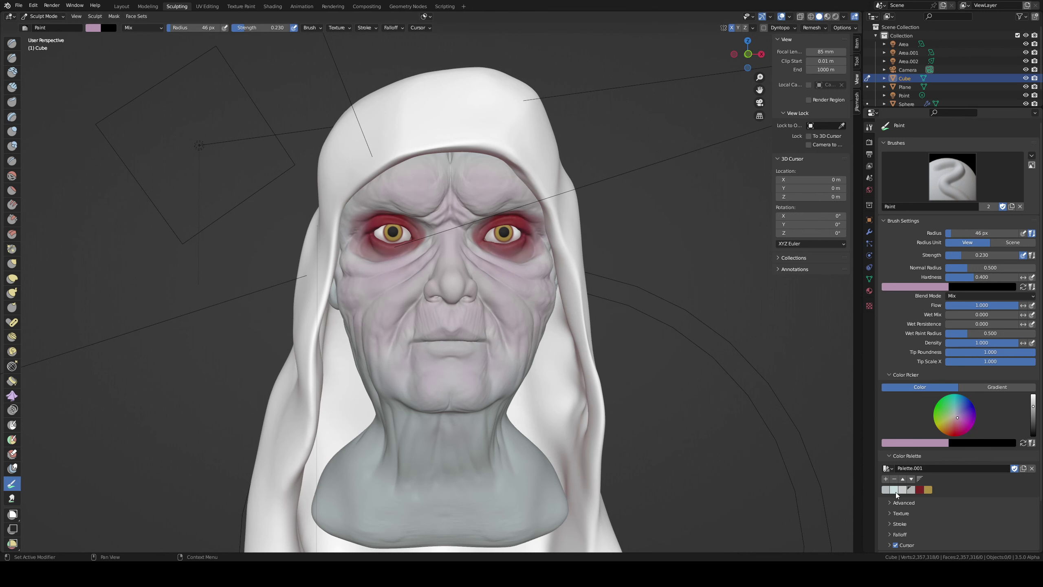
{"action": "left_click", "coordinate": [906, 490]}
{"action": "left_click", "coordinate": [885, 489]}
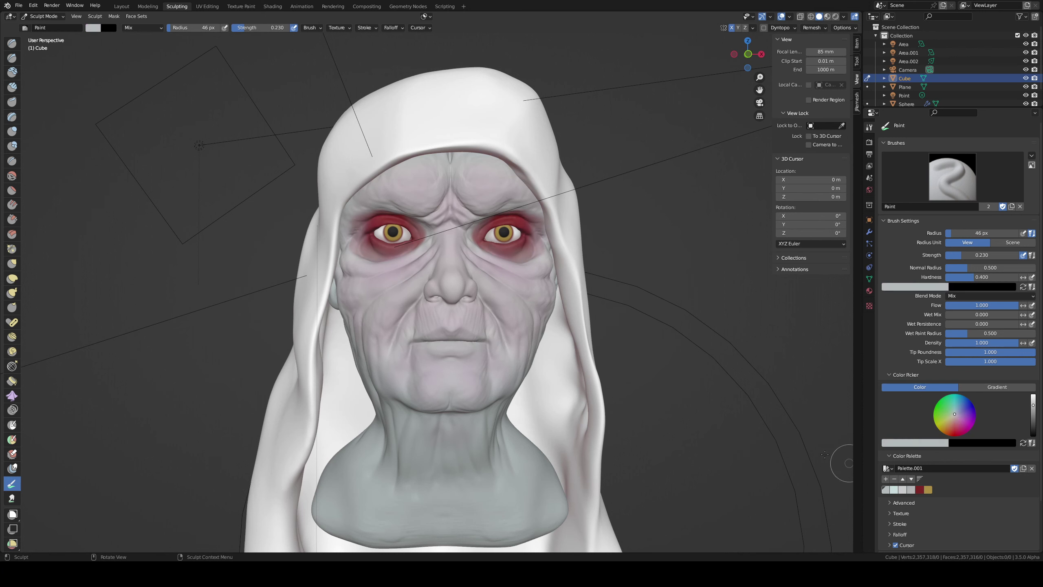
- Set the brush to 62 px radius and 0.213 strength with the fourth grey swatch
{"action": "key", "text": "f"}
{"action": "left_click", "coordinate": [510, 363]}
{"action": "key", "text": "shift+f"}
{"action": "left_click", "coordinate": [479, 363]}
{"action": "key", "text": "shift+f"}
{"action": "left_click", "coordinate": [501, 356]}
{"action": "key", "text": "f"}
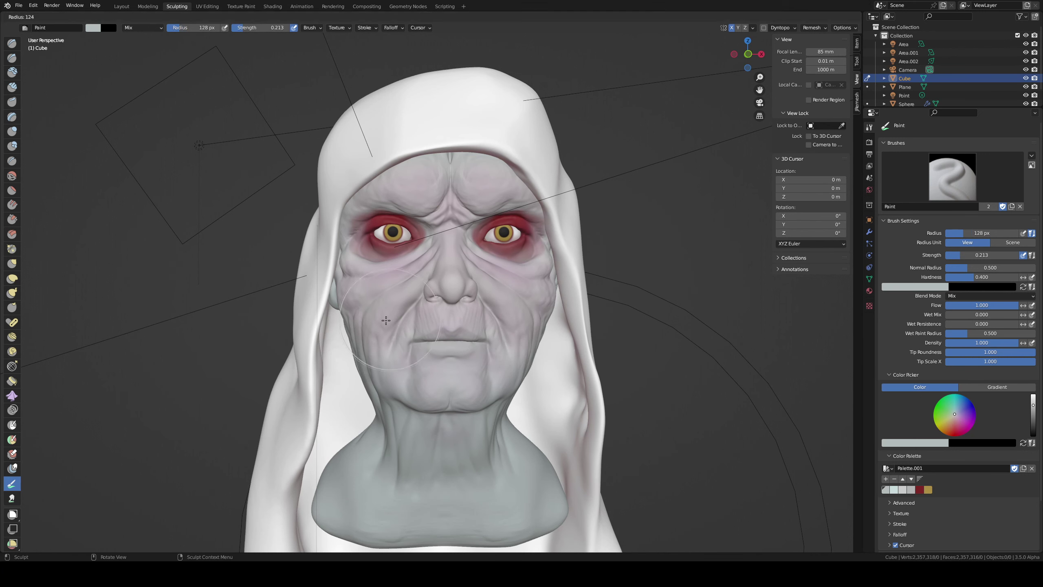
{"action": "left_click", "coordinate": [375, 357]}
{"action": "left_click", "coordinate": [910, 490]}
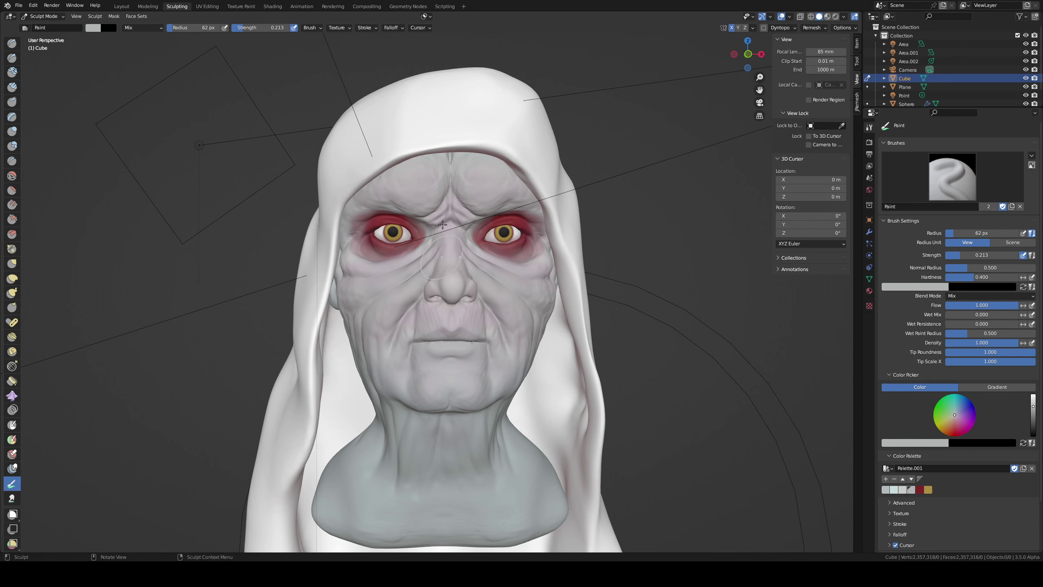
- Orbit to a three-quarter view, save, and return to the rendered-preview Layout workspace
{"action": "middle_click_drag", "start_coordinate": [449, 219], "coordinate": [496, 285]}
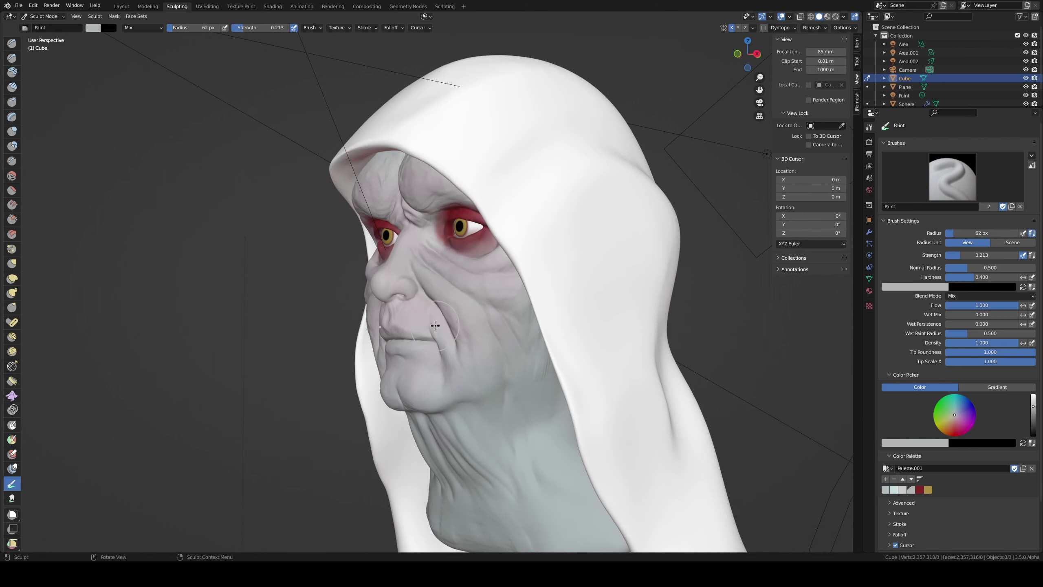
{"action": "middle_click_drag", "start_coordinate": [435, 325], "coordinate": [600, 337]}
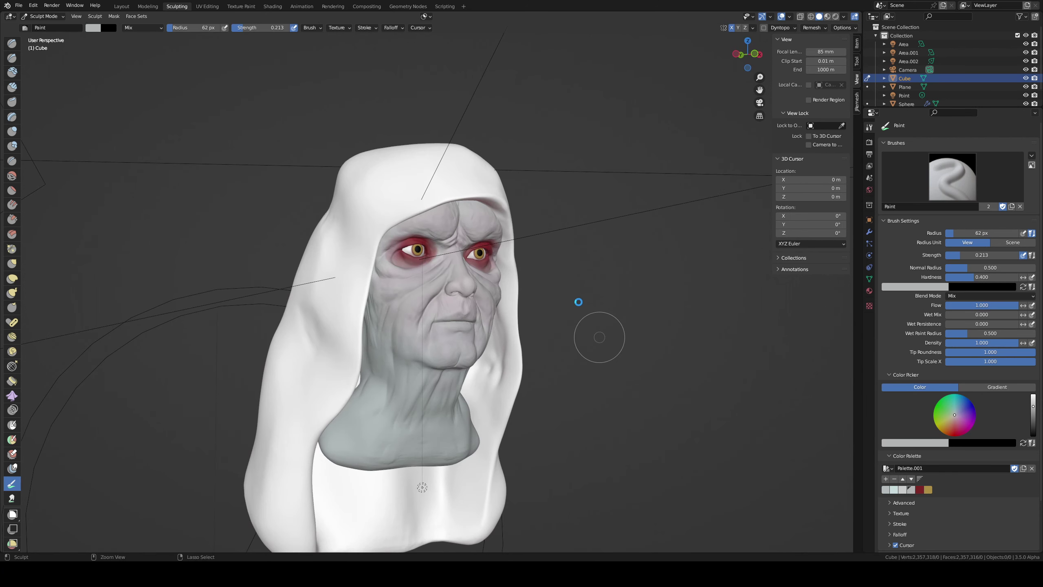
{"action": "key", "text": "ctrl+s"}
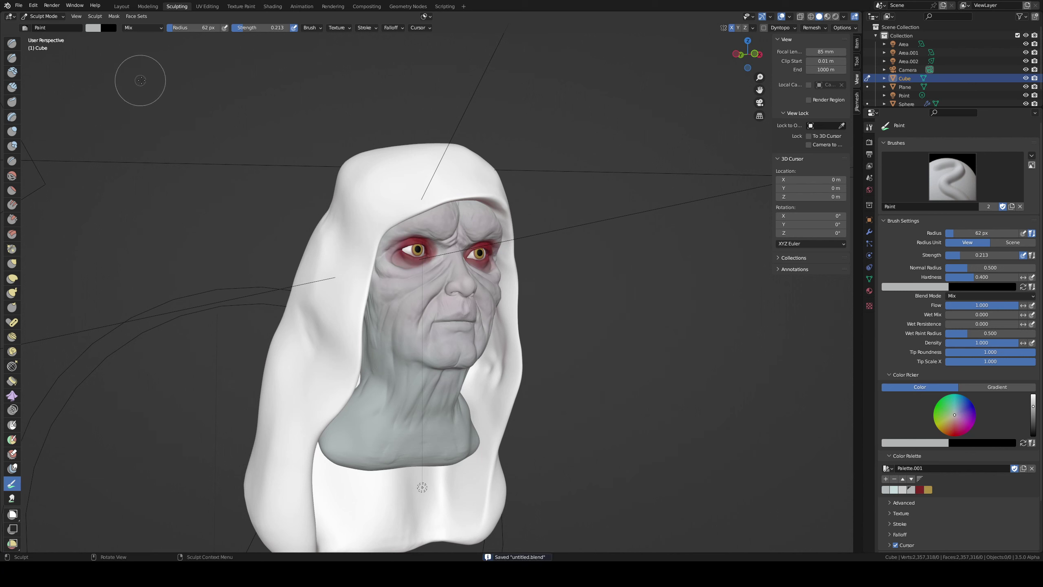
{"action": "left_click_drag", "start_coordinate": [120, 12], "coordinate": [121, 8]}
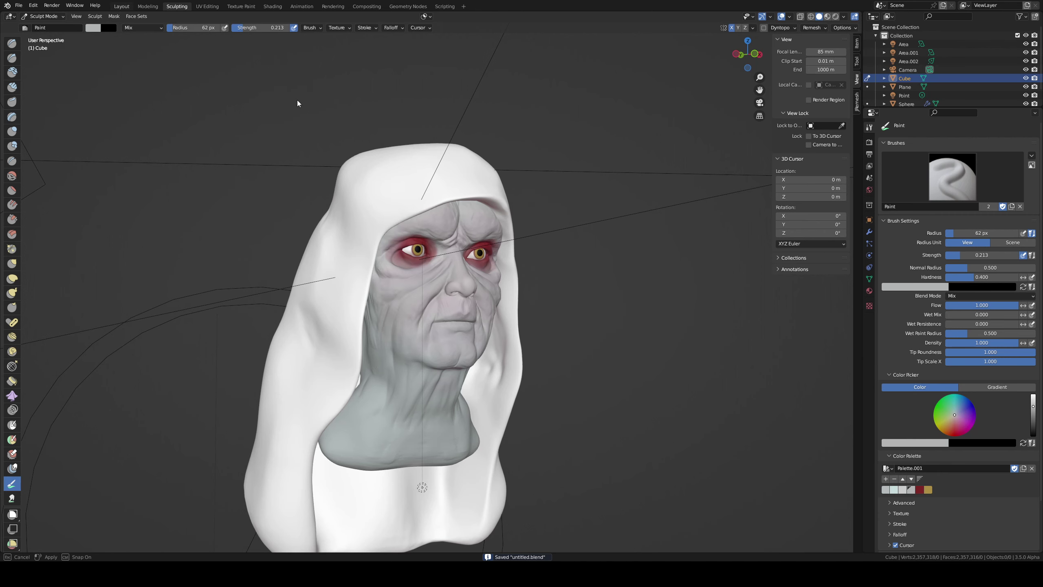
{"action": "left_click", "coordinate": [121, 6]}
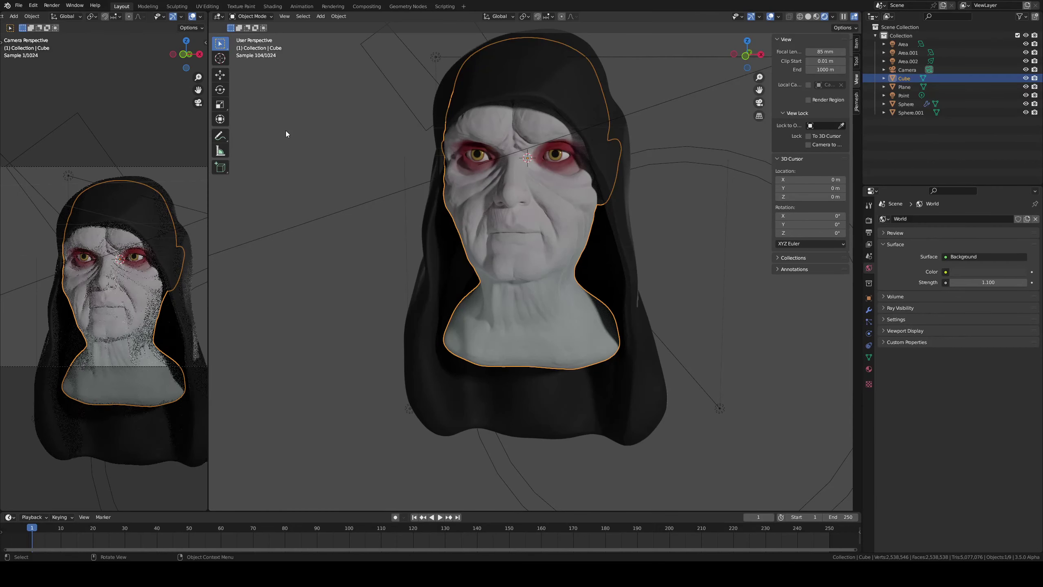
- Hide the Point light so it no longer lights the hooded bust
{"action": "scroll", "coordinate": [652, 212], "scroll_direction": "up", "scroll_amount": 1}
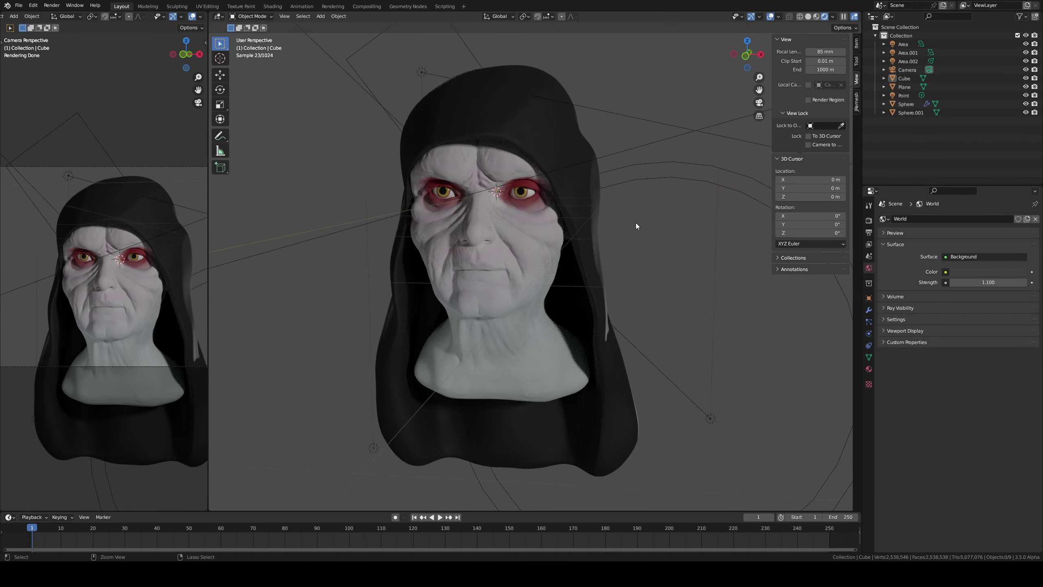
{"action": "scroll", "coordinate": [637, 214], "scroll_direction": "up", "scroll_amount": 3}
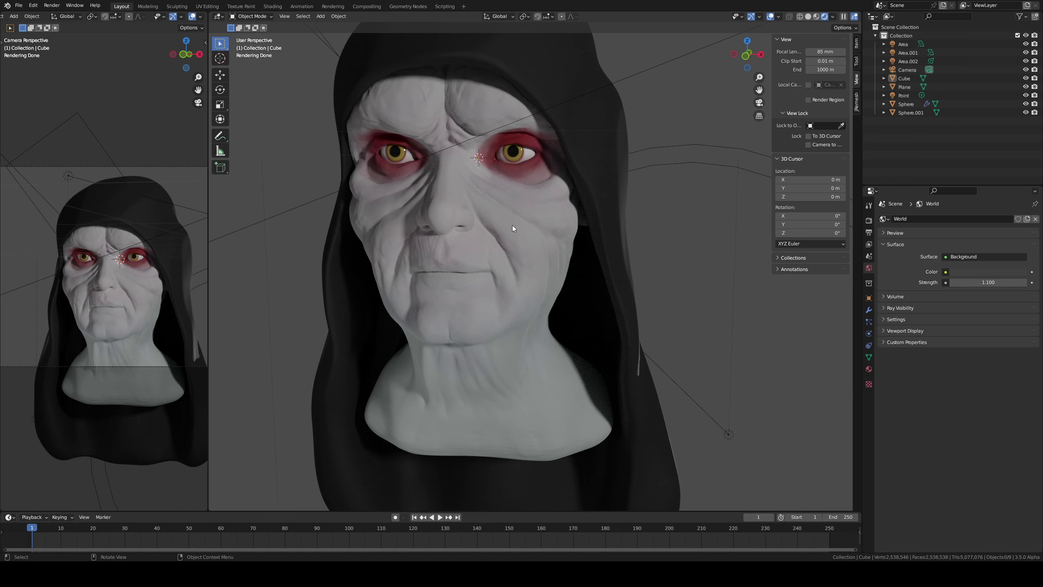
{"action": "scroll", "coordinate": [401, 319], "scroll_direction": "down", "scroll_amount": 2}
{"action": "scroll", "coordinate": [403, 357], "scroll_direction": "down", "scroll_amount": 4}
{"action": "scroll", "coordinate": [431, 321], "scroll_direction": "down", "scroll_amount": 2}
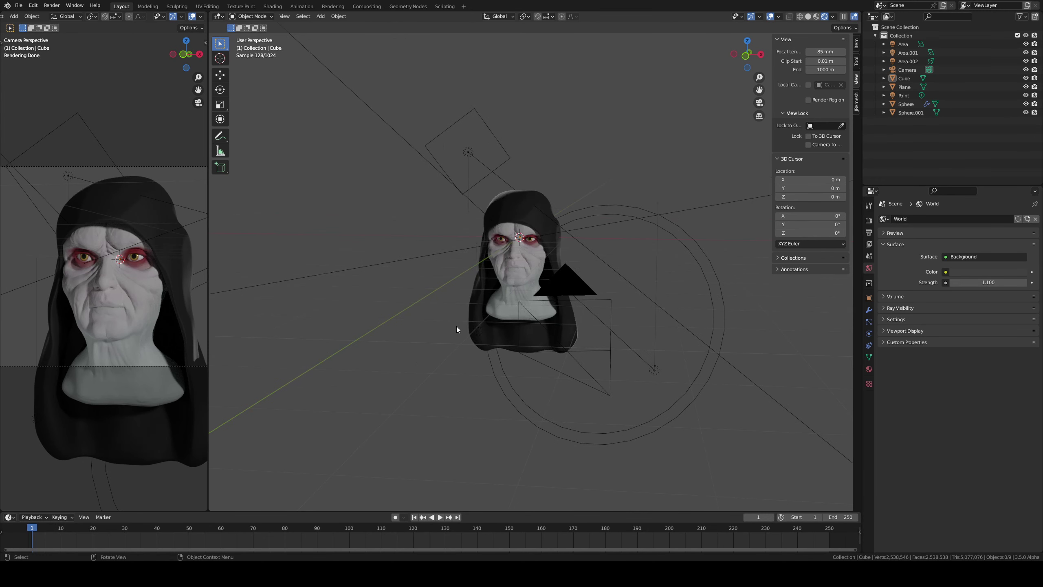
{"action": "scroll", "coordinate": [453, 306], "scroll_direction": "up", "scroll_amount": 1}
{"action": "left_click", "coordinate": [903, 95]}
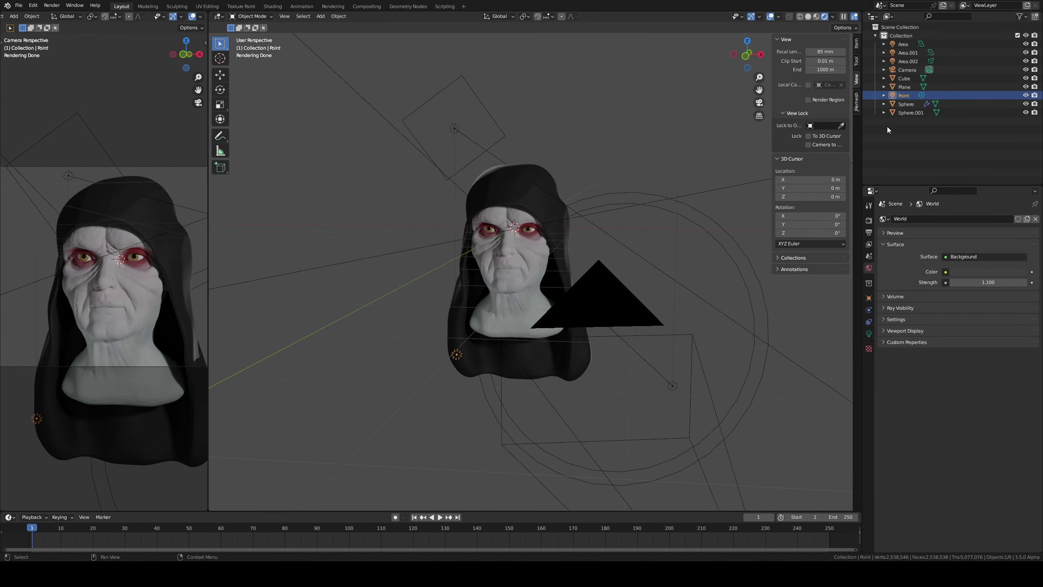
{"action": "key", "text": "h"}
{"action": "key", "text": "alt+h"}
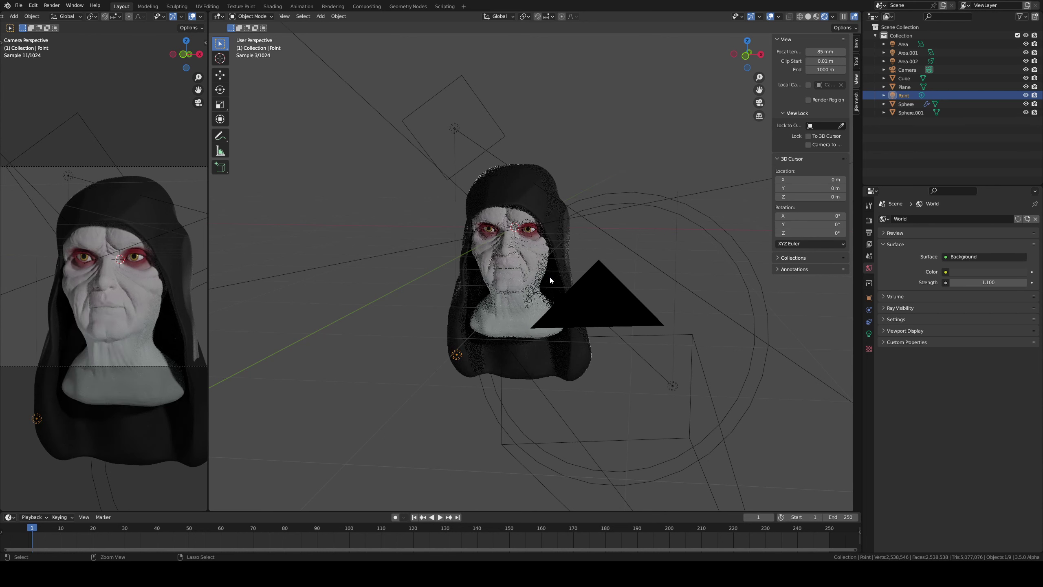
{"action": "key", "text": "h"}
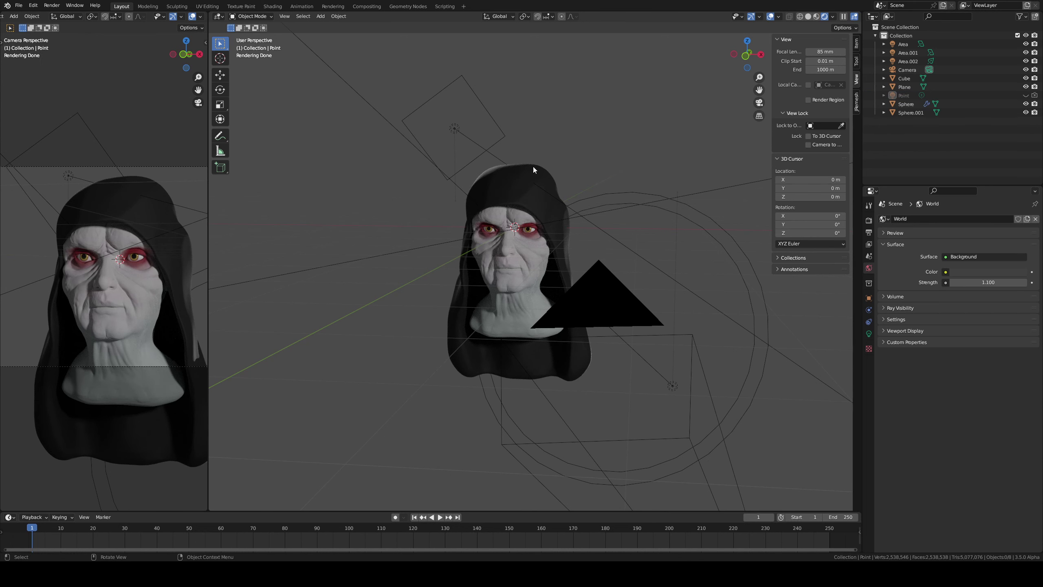
- Select and inspect the Area.001, Area and Area.002 lights in the viewport
{"action": "left_click", "coordinate": [429, 107]}
{"action": "left_click", "coordinate": [430, 105]}
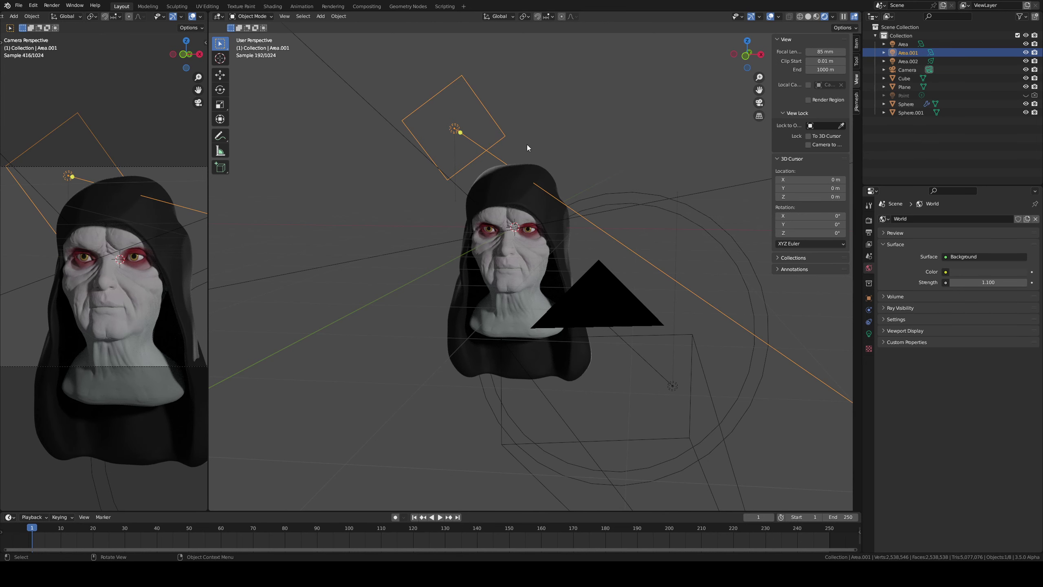
{"action": "left_click", "coordinate": [513, 151], "text": "ctrl"}
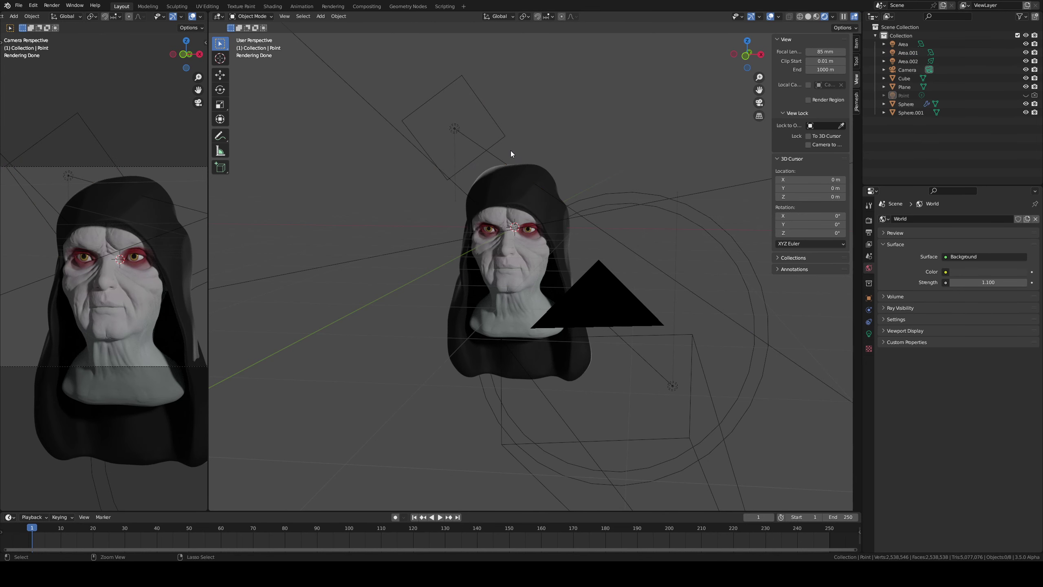
{"action": "left_click", "coordinate": [470, 157]}
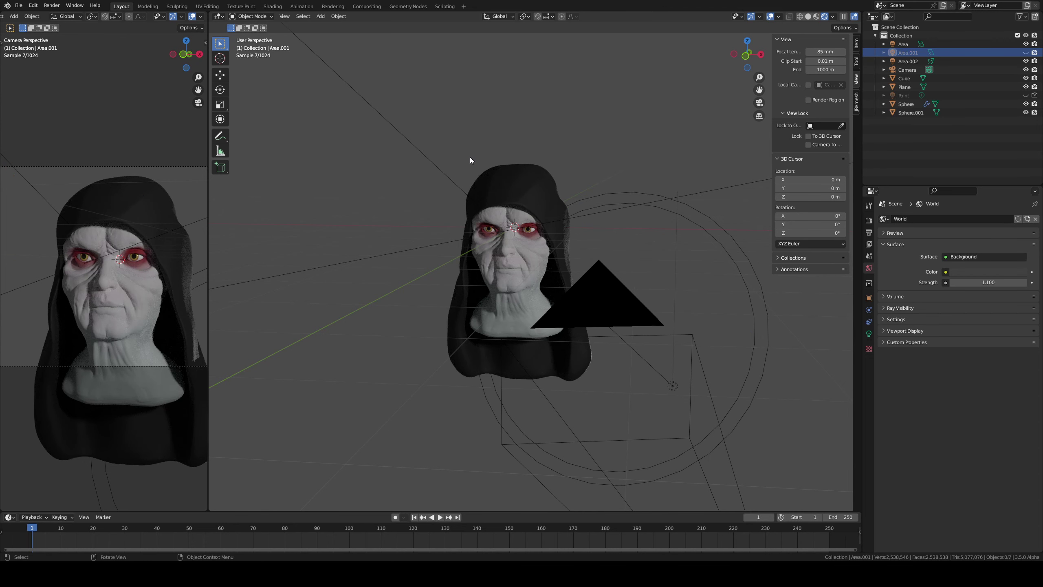
{"action": "left_click", "coordinate": [650, 201]}
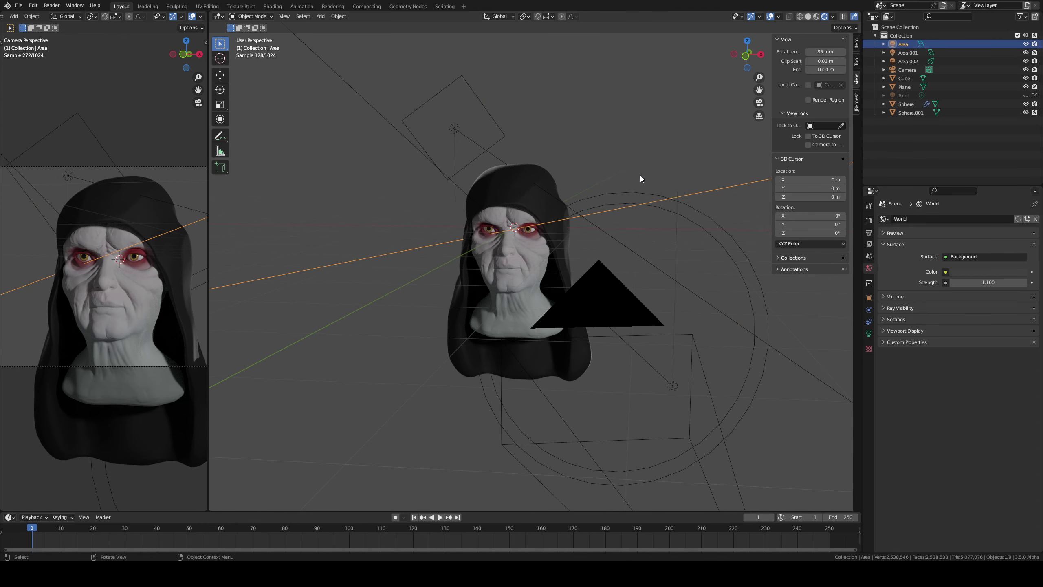
{"action": "mouse_move", "coordinate": [640, 175]}
{"action": "middle_mouse_down"}
{"action": "mouse_move", "coordinate": [657, 173]}
{"action": "mouse_move", "coordinate": [606, 176]}
{"action": "middle_mouse_up"}
{"action": "left_click", "coordinate": [587, 235]}
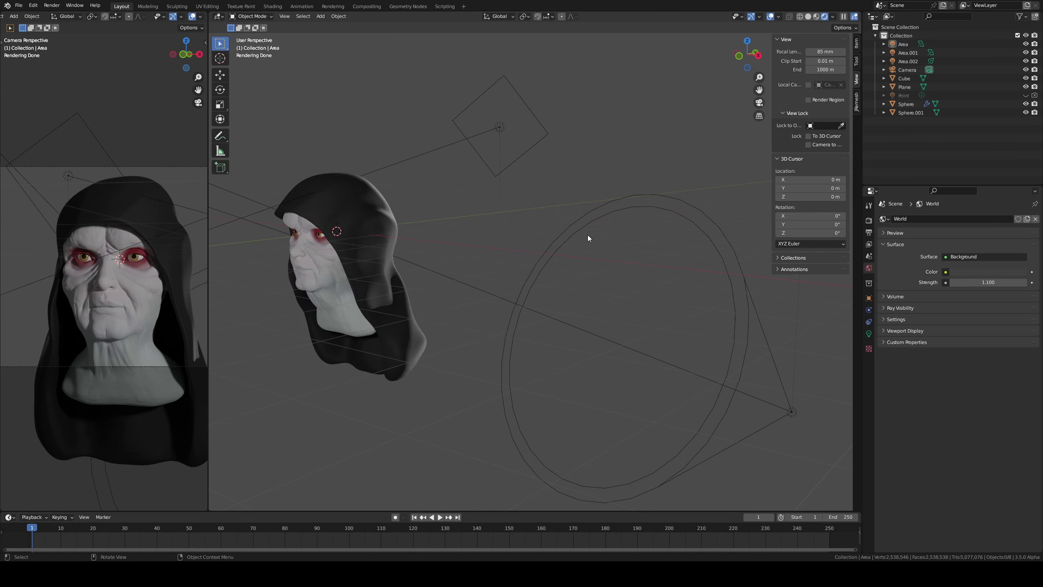
- Briefly hide and restore the Area.002 disk light, then reframe the head and light
{"action": "key", "text": "h"}
{"action": "key", "text": "alt+h"}
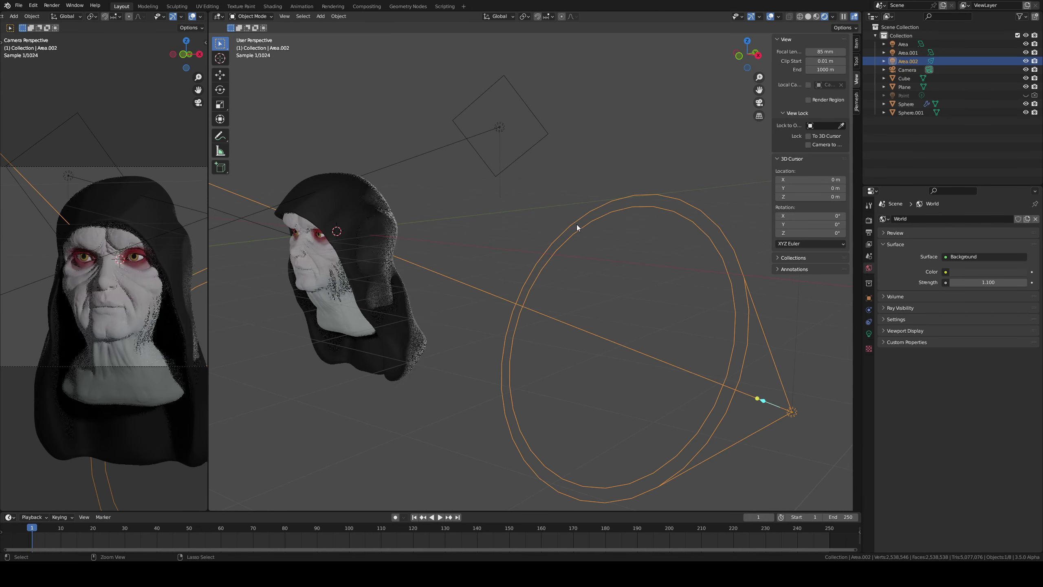
{"action": "mouse_move", "coordinate": [533, 183]}
{"action": "middle_mouse_down", "text": "ctrl"}
{"action": "mouse_move", "coordinate": [485, 277]}
{"action": "mouse_move", "coordinate": [510, 254]}
{"action": "mouse_move", "coordinate": [555, 246]}
{"action": "middle_mouse_up", "text": "ctrl"}
{"action": "left_click", "coordinate": [408, 331]}
{"action": "scroll", "coordinate": [417, 213], "scroll_direction": "down", "scroll_amount": 2}
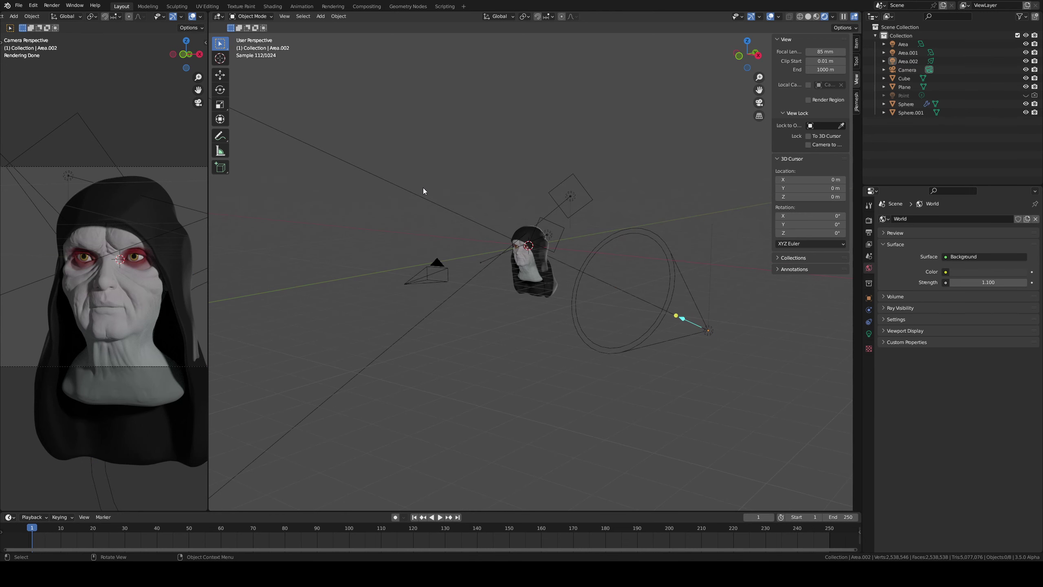
{"action": "key", "text": "ctrl+z"}
{"action": "mouse_move", "coordinate": [422, 223]}
{"action": "middle_mouse_down", "text": "ctrl"}
{"action": "mouse_move", "coordinate": [494, 190]}
{"action": "mouse_move", "coordinate": [610, 227]}
{"action": "middle_mouse_up", "text": "ctrl"}
{"action": "scroll", "coordinate": [520, 158], "scroll_direction": "down", "scroll_amount": 3}
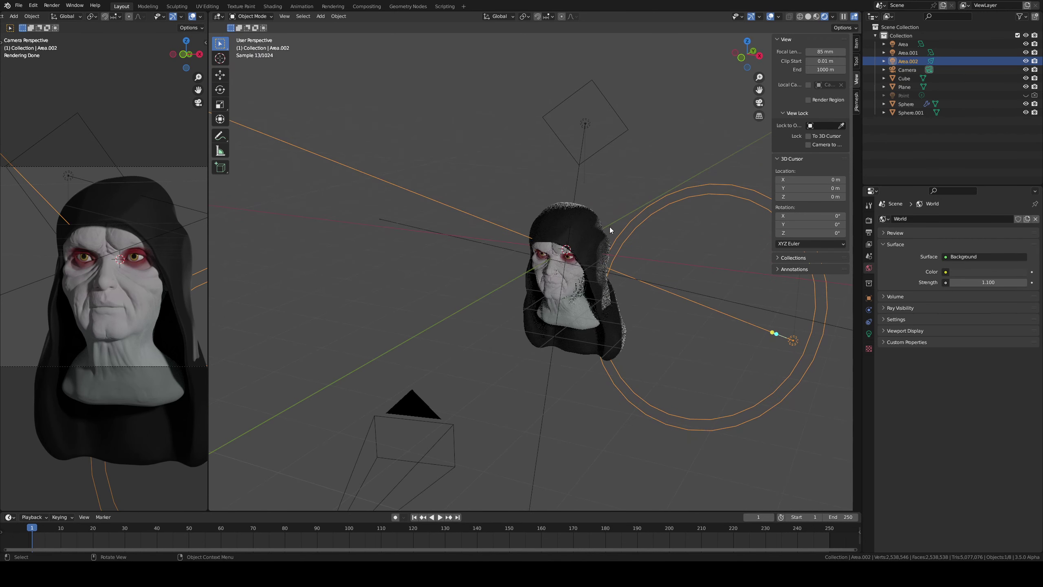
- Raise the Area light and start aiming it at the hooded head
{"action": "mouse_move", "coordinate": [628, 271]}
{"action": "middle_mouse_down"}
{"action": "mouse_move", "coordinate": [592, 280]}
{"action": "mouse_move", "coordinate": [625, 252]}
{"action": "middle_mouse_up"}
{"action": "left_click", "coordinate": [598, 279]}
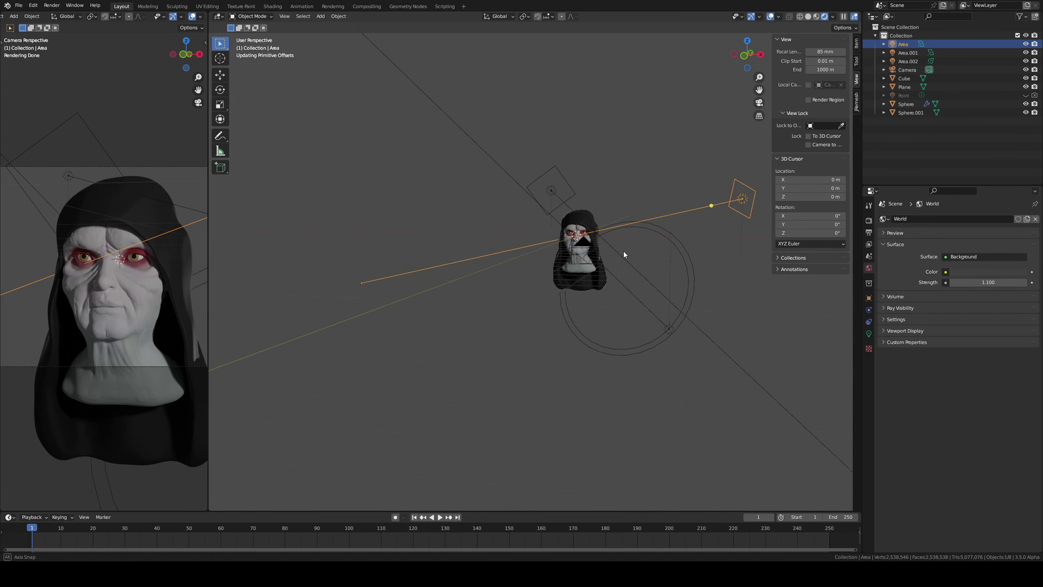
{"action": "key", "text": "g"}
{"action": "left_click", "coordinate": [610, 188]}
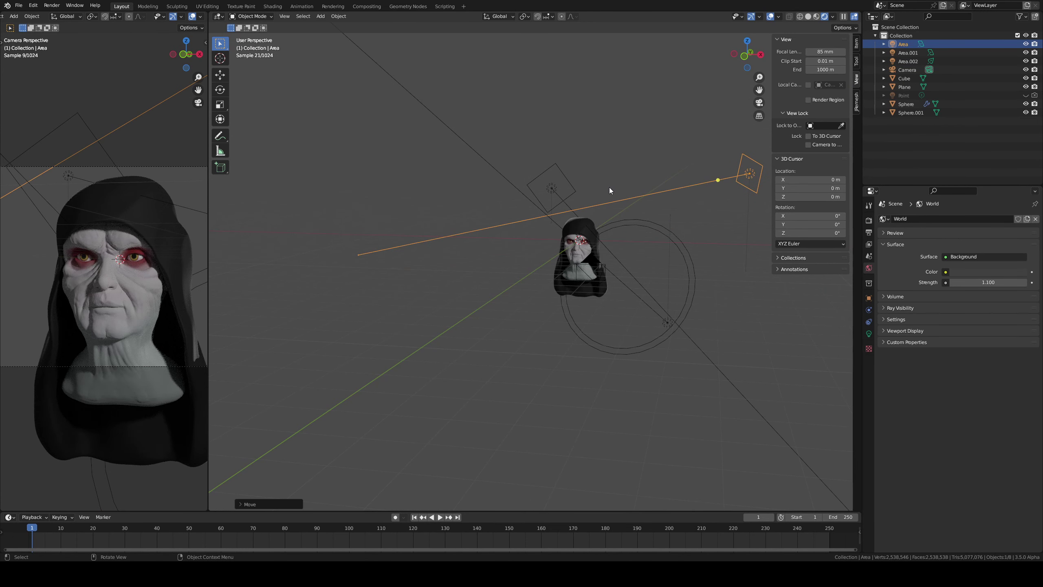
{"action": "key", "text": "shift+t"}
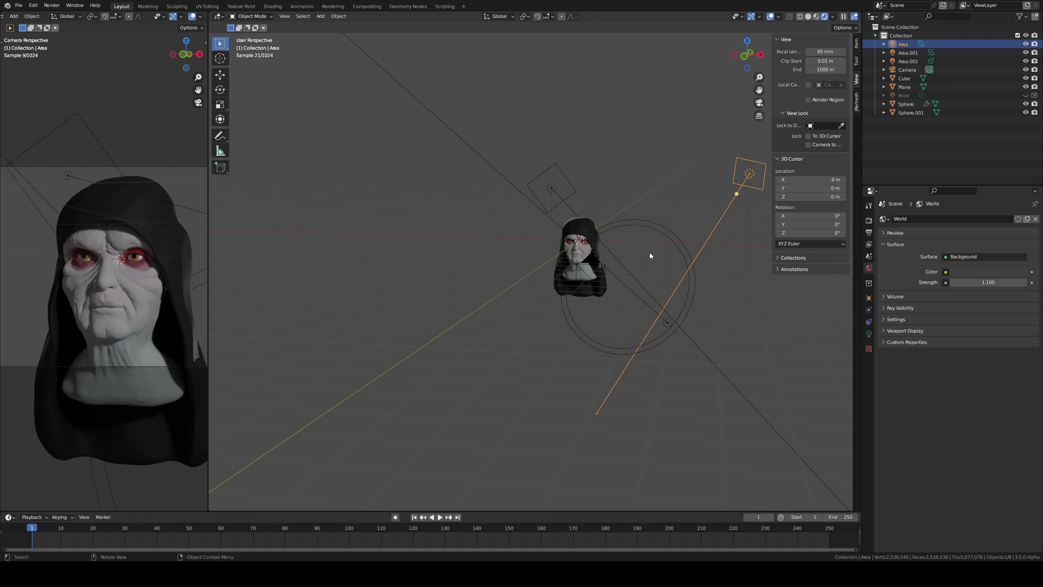
{"action": "left_click", "coordinate": [634, 217]}
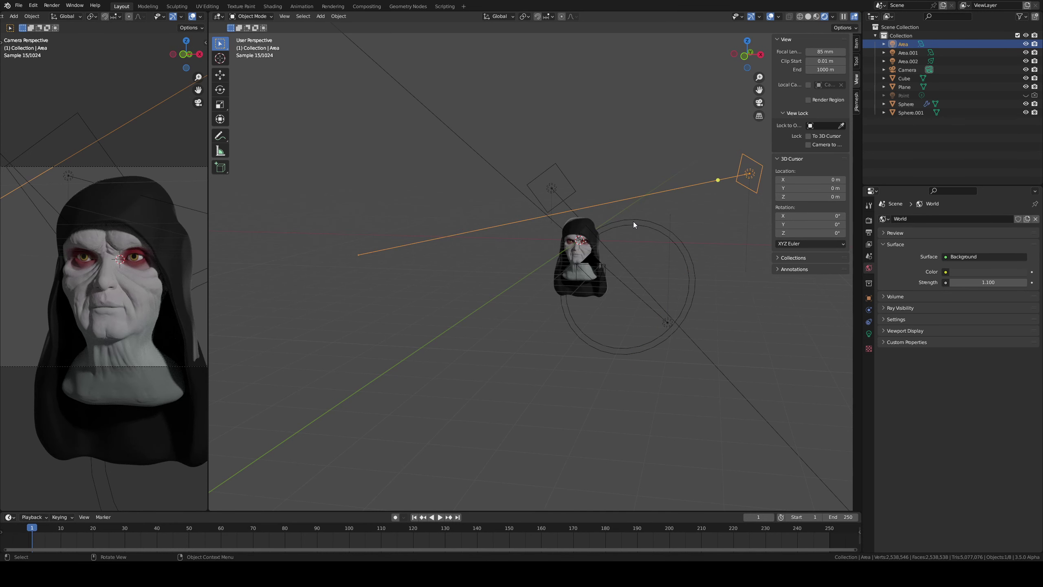
- Reposition the Area light over the head and re-aim it toward the face
{"action": "middle_click_drag", "start_coordinate": [627, 234], "coordinate": [518, 274]}
{"action": "key", "text": "g"}
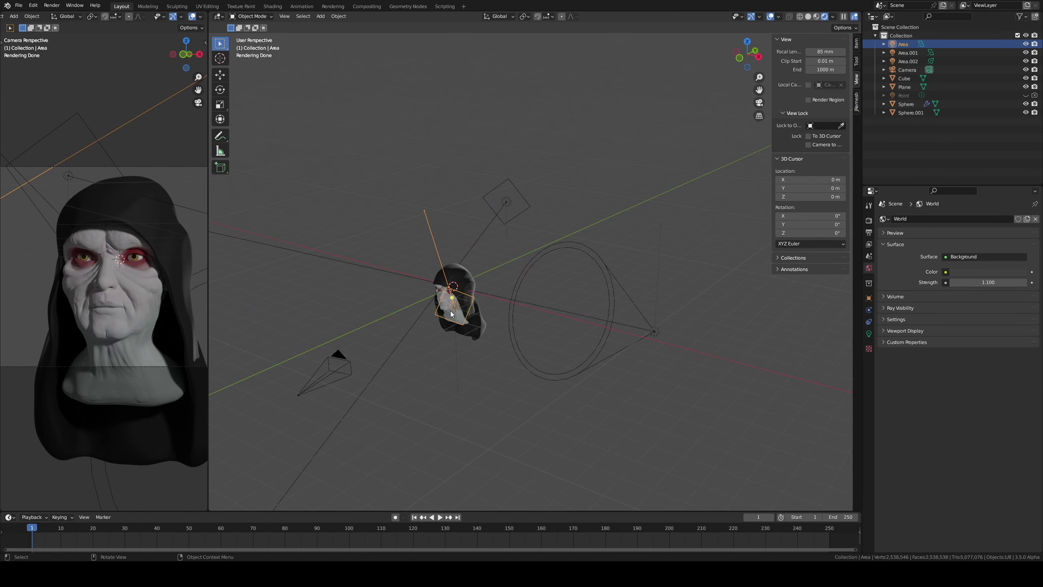
{"action": "left_click", "coordinate": [454, 330]}
{"action": "key", "text": "shift+t"}
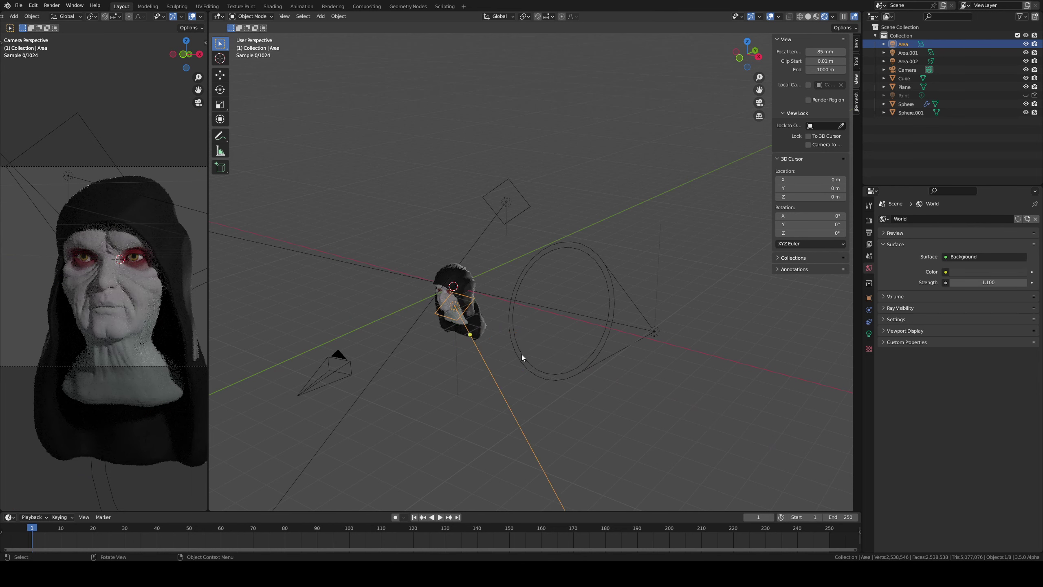
{"action": "left_click", "coordinate": [486, 420]}
{"action": "mouse_move", "coordinate": [486, 420]}
{"action": "middle_mouse_down"}
{"action": "mouse_move", "coordinate": [578, 308]}
{"action": "mouse_move", "coordinate": [569, 303]}
{"action": "mouse_move", "coordinate": [557, 326]}
{"action": "mouse_move", "coordinate": [560, 305]}
{"action": "middle_mouse_up"}
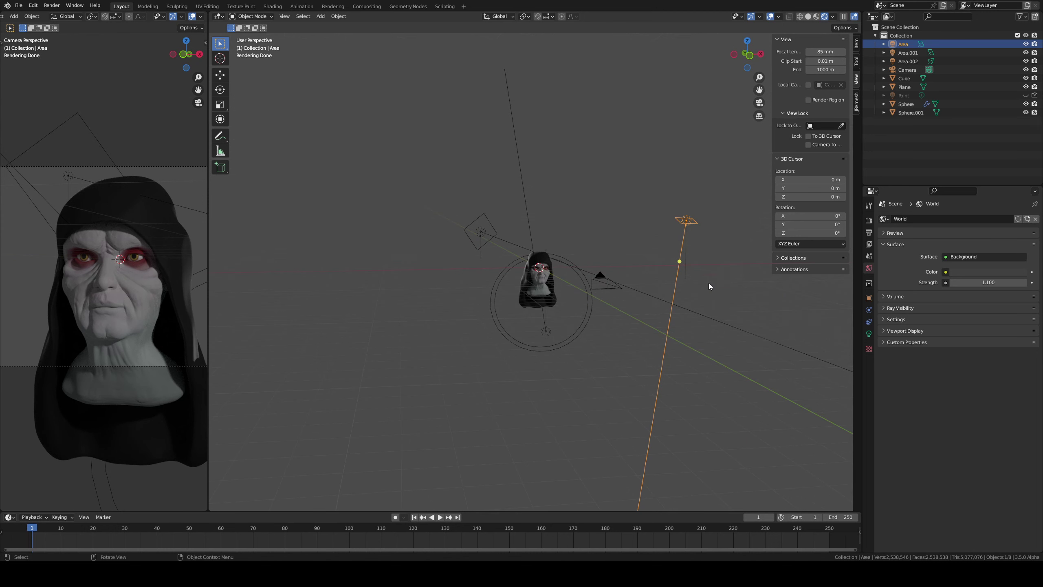
{"action": "mouse_move", "coordinate": [667, 313]}
{"action": "middle_mouse_down"}
{"action": "mouse_move", "coordinate": [650, 341]}
{"action": "mouse_move", "coordinate": [582, 330]}
{"action": "middle_mouse_up"}
{"action": "mouse_move", "coordinate": [630, 401]}
{"action": "left_mouse_down"}
{"action": "mouse_move", "coordinate": [535, 329]}
{"action": "mouse_move", "coordinate": [588, 421]}
{"action": "mouse_move", "coordinate": [538, 329]}
{"action": "left_mouse_up"}
{"action": "mouse_move", "coordinate": [560, 321]}
{"action": "middle_mouse_down"}
{"action": "mouse_move", "coordinate": [577, 264]}
{"action": "mouse_move", "coordinate": [599, 247]}
{"action": "middle_mouse_up"}
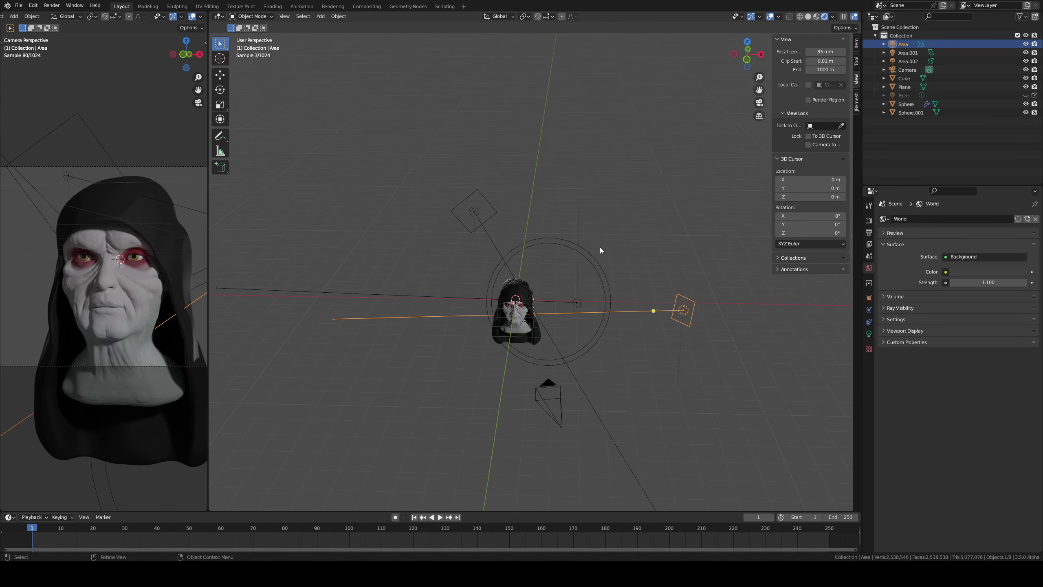
- Convert the Area light into a Spot light with a narrow 12° cone
{"action": "left_click", "coordinate": [868, 333]}
{"action": "left_click", "coordinate": [981, 256]}
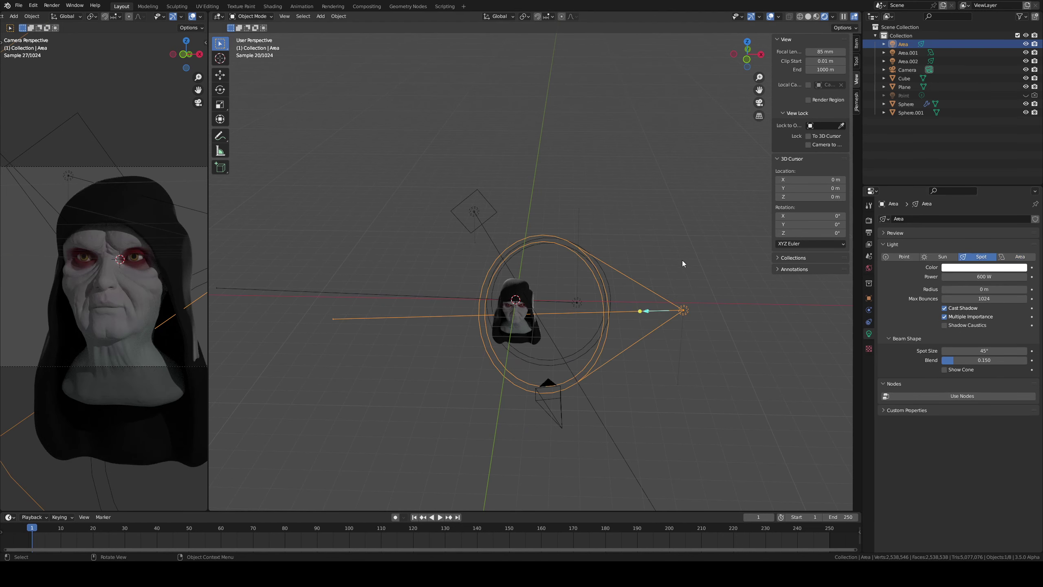
{"action": "scroll", "coordinate": [627, 275], "scroll_direction": "up", "scroll_amount": 2}
{"action": "mouse_move", "coordinate": [626, 275]}
{"action": "middle_mouse_down"}
{"action": "mouse_move", "coordinate": [599, 268]}
{"action": "mouse_move", "coordinate": [479, 294]}
{"action": "middle_mouse_up"}
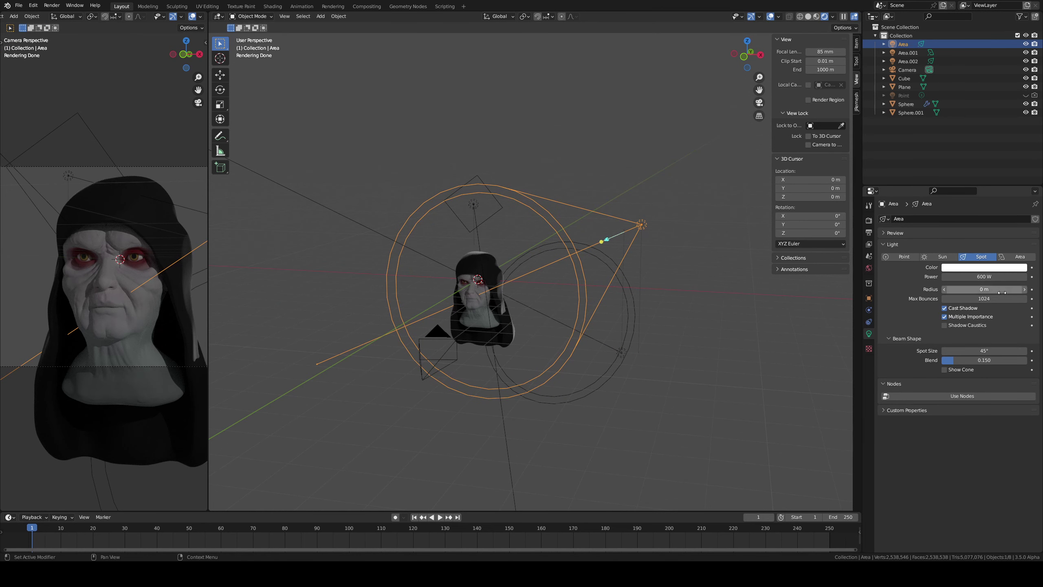
{"action": "left_click_drag", "start_coordinate": [985, 351], "coordinate": [869, 384]}
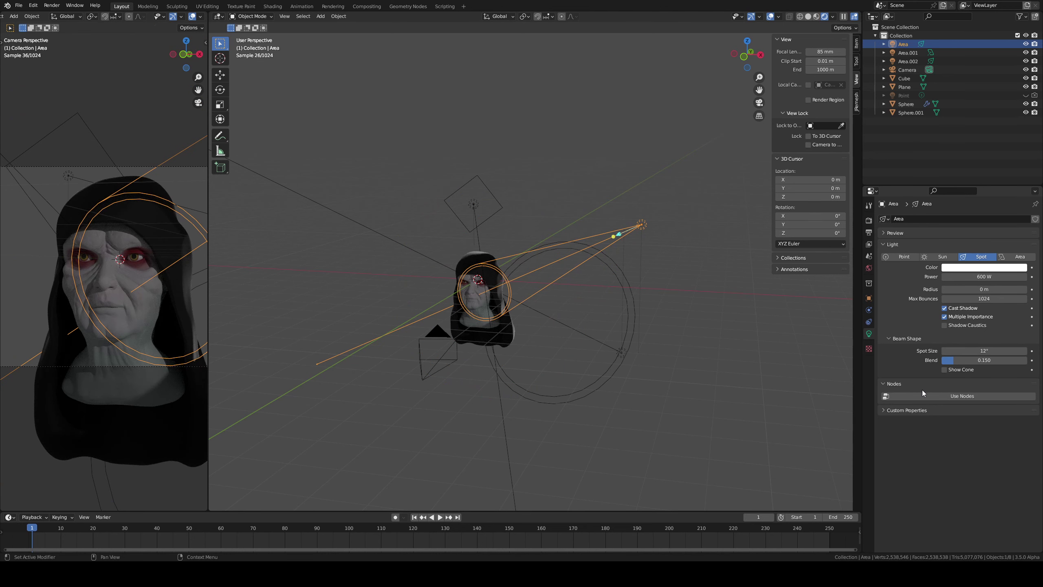
- Set the spot light's power to 1000 W and shift it so the cone covers the face
{"action": "left_click_drag", "start_coordinate": [972, 278], "coordinate": [994, 277]}
{"action": "left_click", "coordinate": [994, 276]}
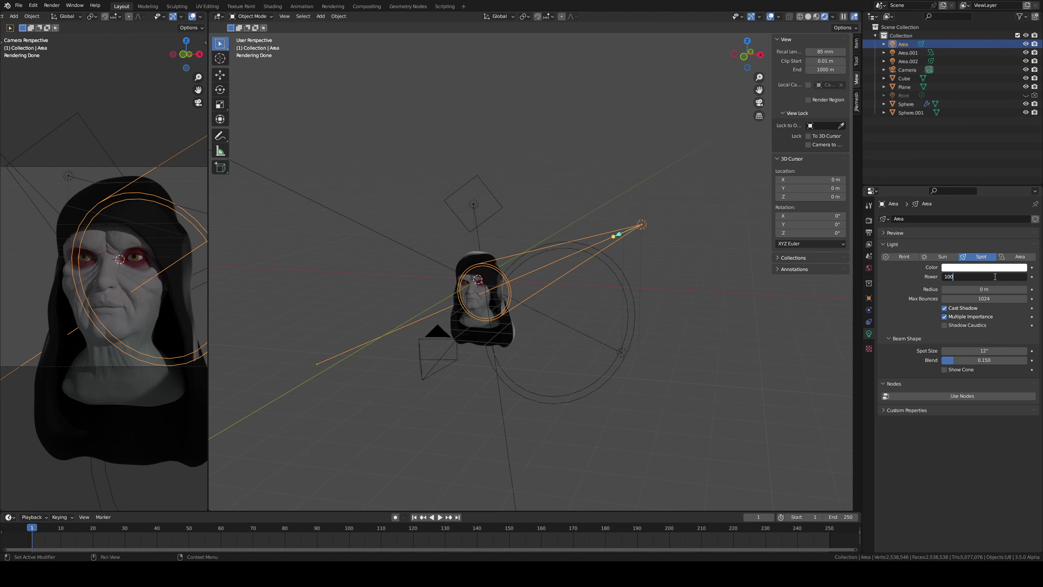
{"action": "key", "text": "Return"}
{"action": "left_click", "coordinate": [982, 273]}
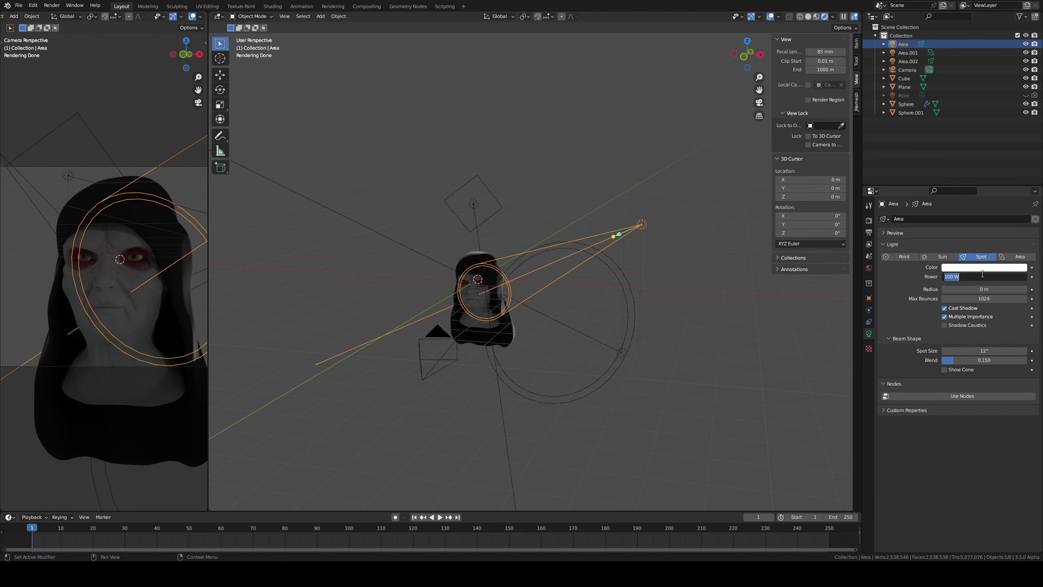
{"action": "key", "text": "Return"}
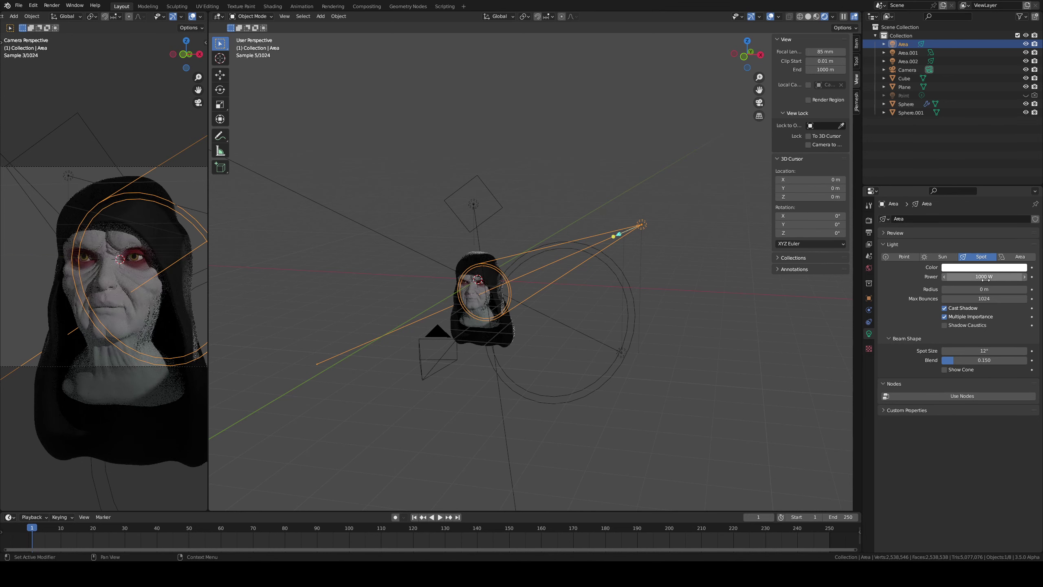
{"action": "left_click", "coordinate": [732, 372]}
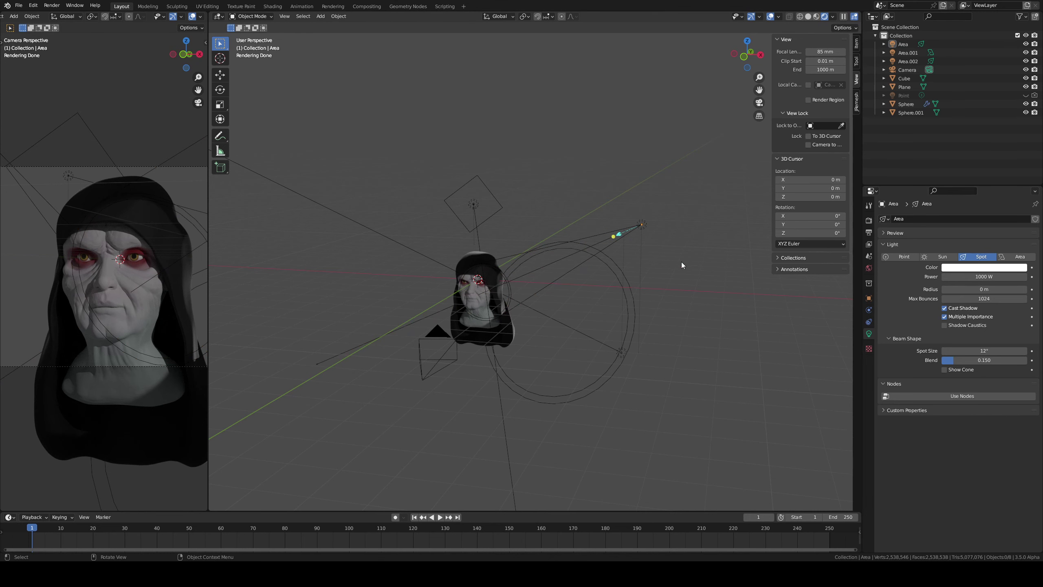
{"action": "mouse_move", "coordinate": [643, 227]}
{"action": "left_mouse_down"}
{"action": "mouse_move", "coordinate": [478, 278]}
{"action": "mouse_move", "coordinate": [478, 293]}
{"action": "left_mouse_up"}
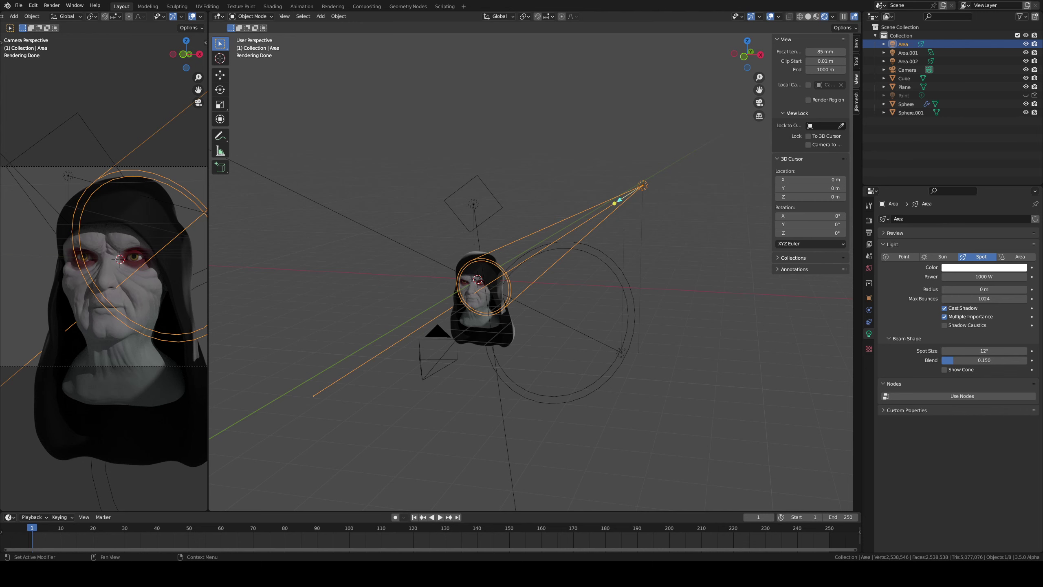
{"action": "mouse_move", "coordinate": [452, 299]}
{"action": "middle_mouse_down"}
{"action": "mouse_move", "coordinate": [475, 301]}
{"action": "mouse_move", "coordinate": [503, 326]}
{"action": "middle_mouse_up"}
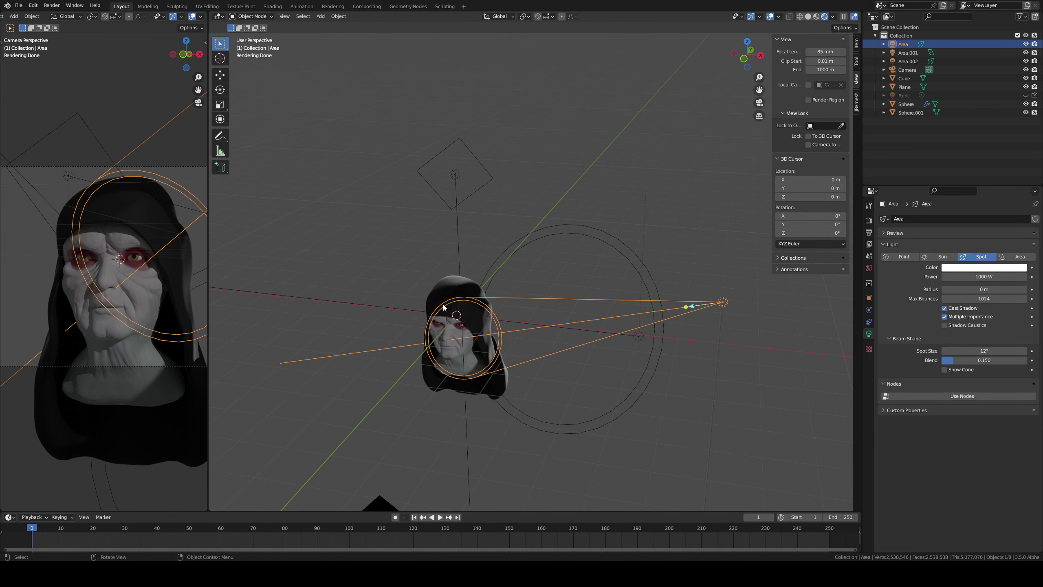
- Raise the spot light's power to 3000 W and duplicate it as Area.003 beside the original
{"action": "middle_click_drag", "start_coordinate": [477, 311], "coordinate": [464, 313]}
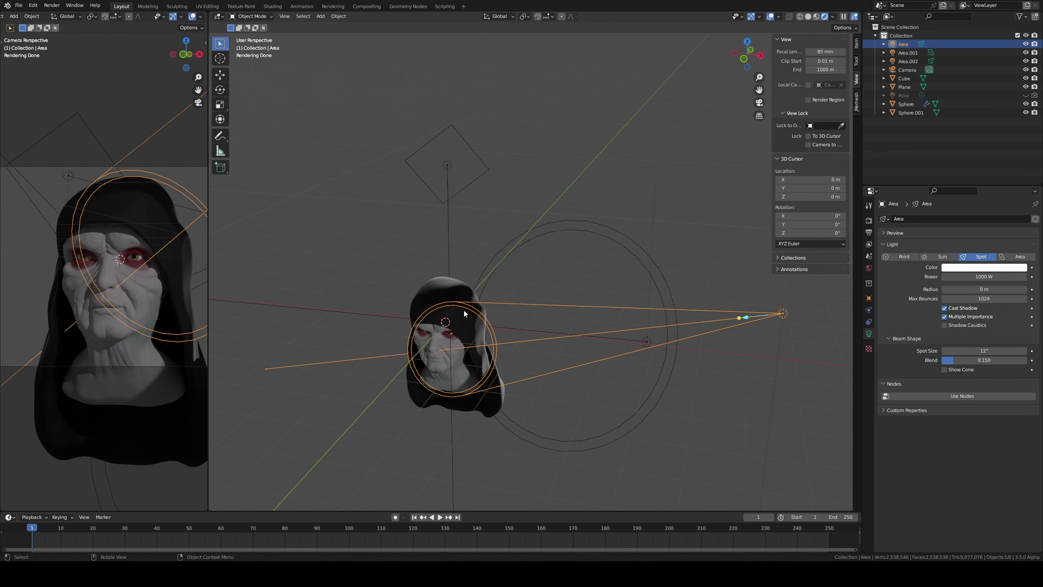
{"action": "left_click", "coordinate": [979, 276]}
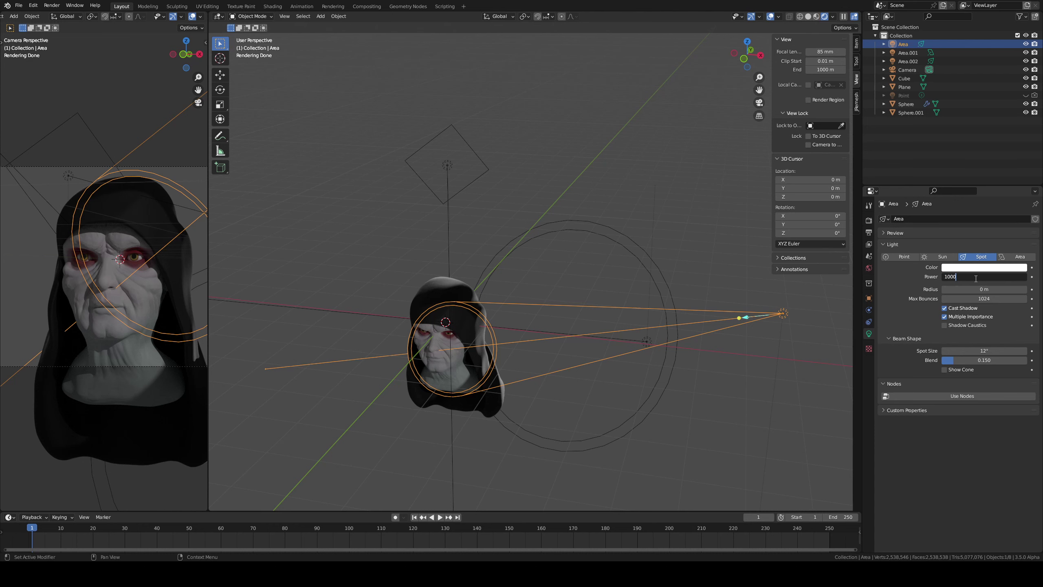
{"action": "type", "text": "00"}
{"action": "key", "text": "Return"}
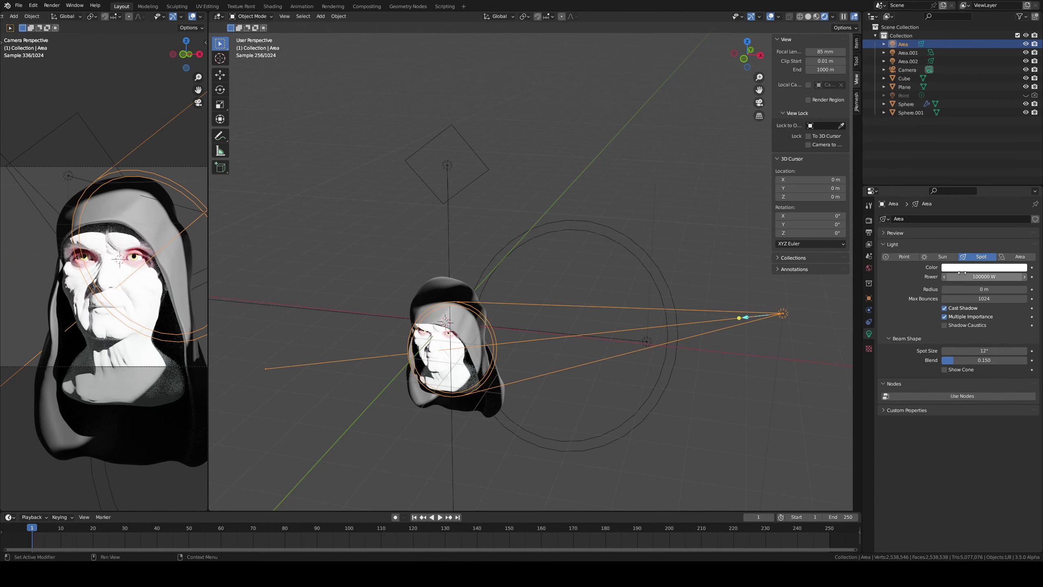
{"action": "left_click", "coordinate": [962, 274]}
{"action": "type", "text": "2000"}
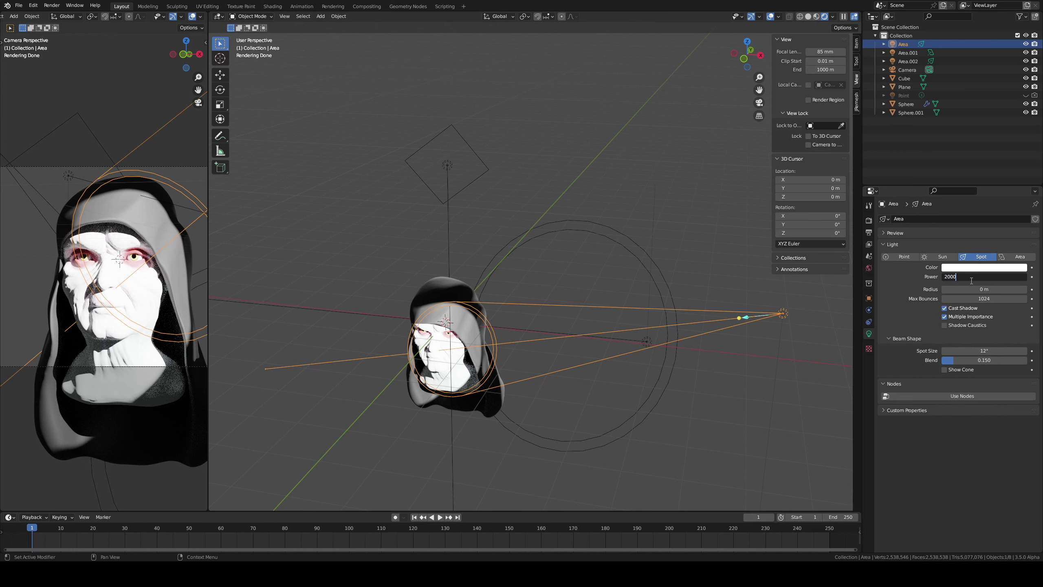
{"action": "key", "text": "Return"}
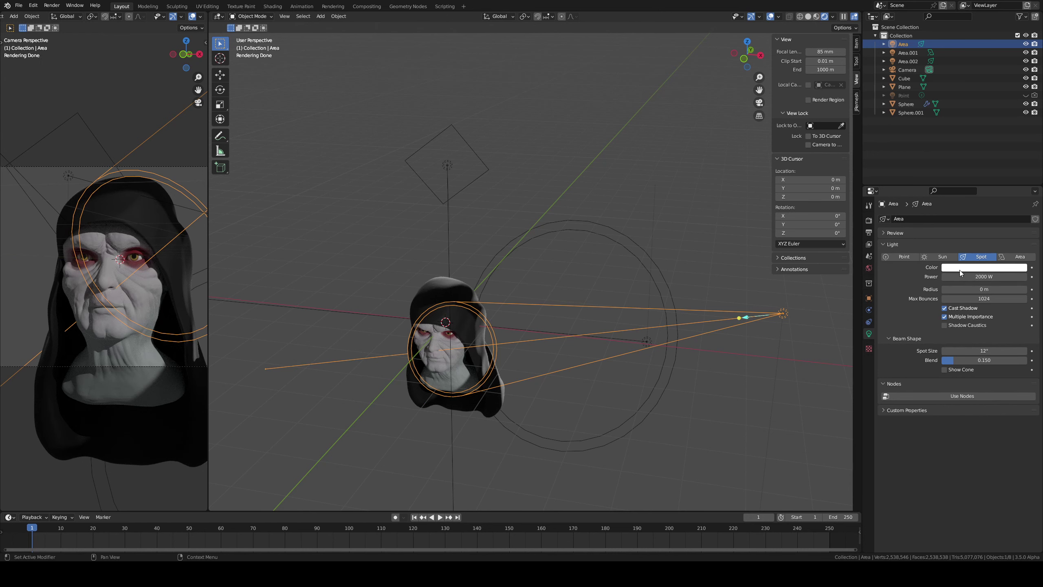
{"action": "left_click", "coordinate": [972, 275]}
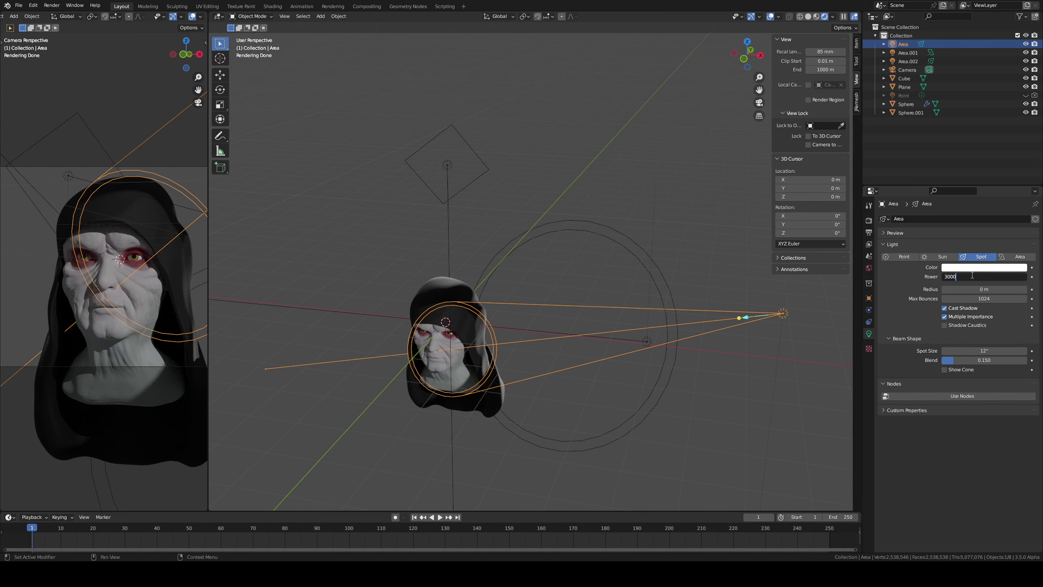
{"action": "key", "text": "Return"}
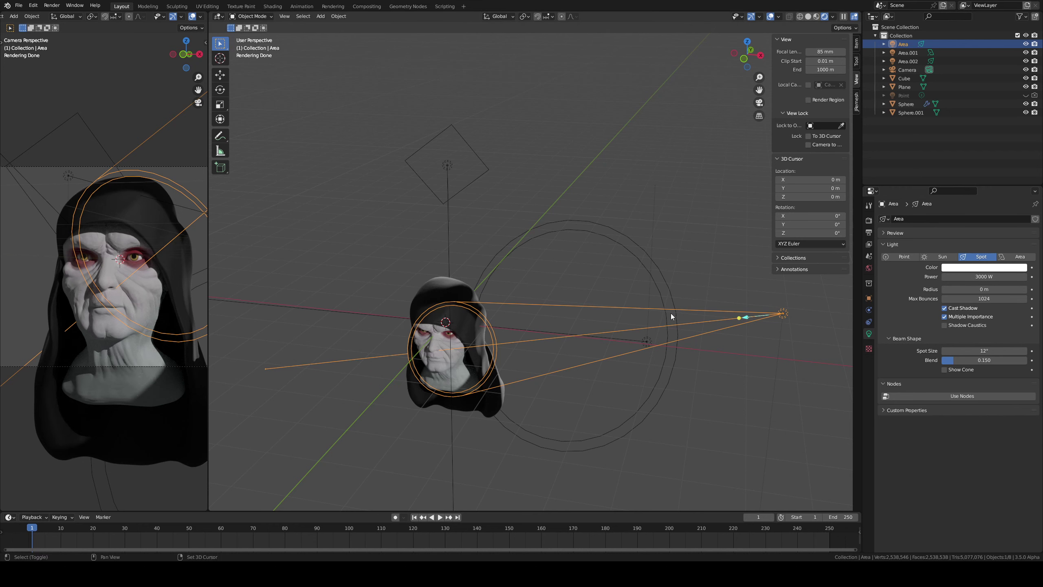
{"action": "key", "text": "shift+d"}
{"action": "left_click", "coordinate": [580, 321]}
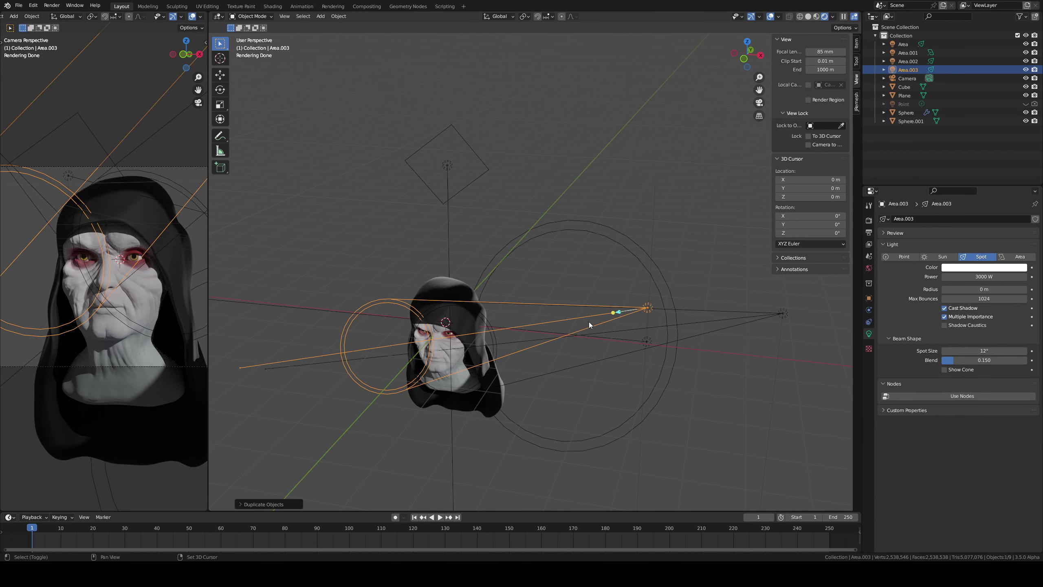
- Move the duplicate spot light Area.003 up above and close to the head
{"action": "key", "text": "g"}
{"action": "left_click", "coordinate": [546, 194]}
{"action": "left_click_drag", "start_coordinate": [608, 210], "coordinate": [447, 330]}
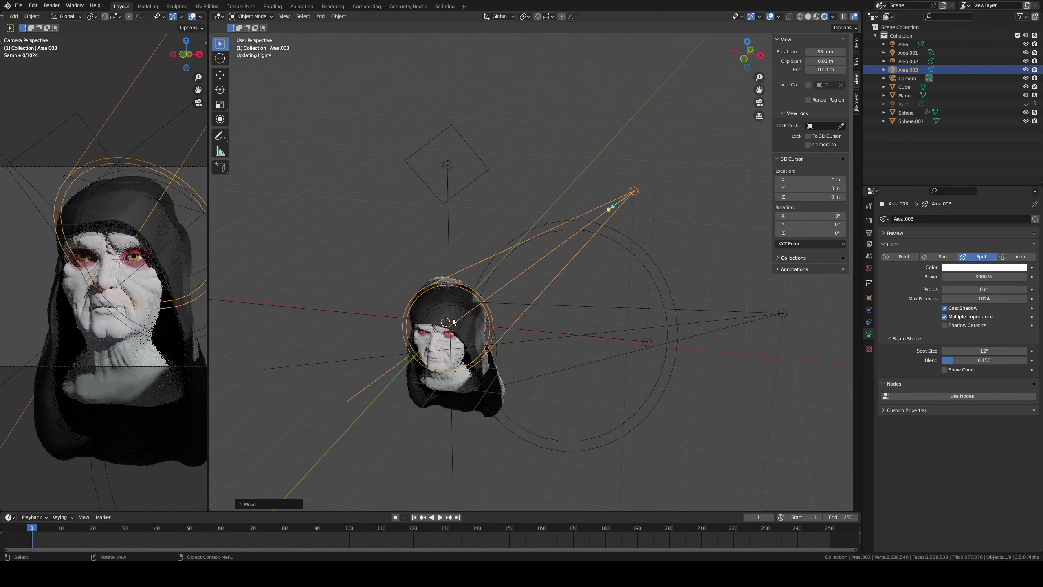
{"action": "mouse_move", "coordinate": [447, 330]}
{"action": "middle_mouse_down"}
{"action": "mouse_move", "coordinate": [476, 371]}
{"action": "mouse_move", "coordinate": [450, 367]}
{"action": "middle_mouse_up"}
{"action": "key", "text": "g"}
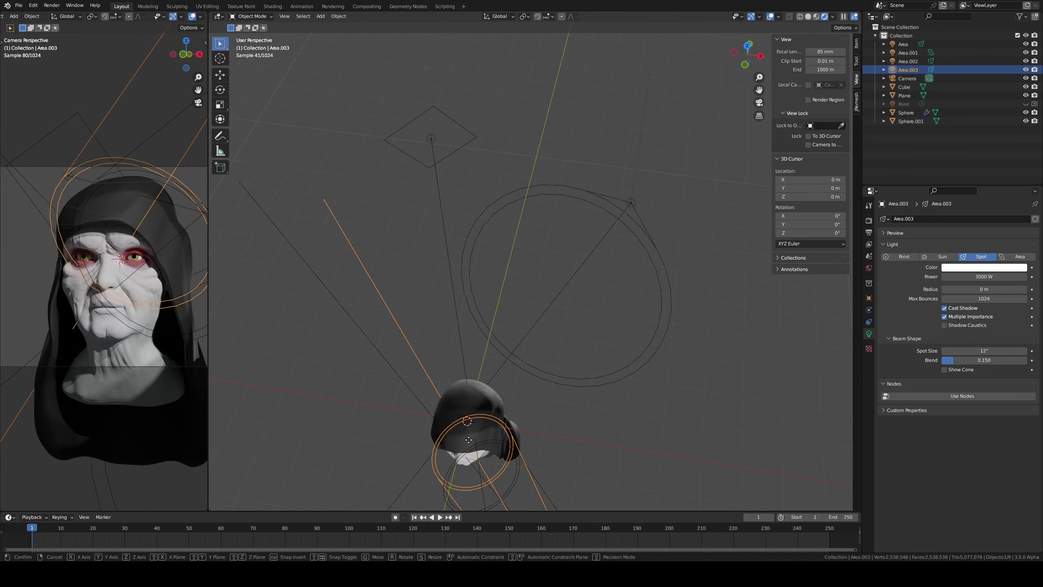
{"action": "left_click", "coordinate": [472, 344]}
{"action": "mouse_move", "coordinate": [460, 469]}
{"action": "middle_mouse_down"}
{"action": "mouse_move", "coordinate": [528, 341]}
{"action": "mouse_move", "coordinate": [509, 330]}
{"action": "mouse_move", "coordinate": [486, 374]}
{"action": "mouse_move", "coordinate": [533, 422]}
{"action": "middle_mouse_up"}
{"action": "key", "text": "g"}
{"action": "left_click", "coordinate": [515, 334]}
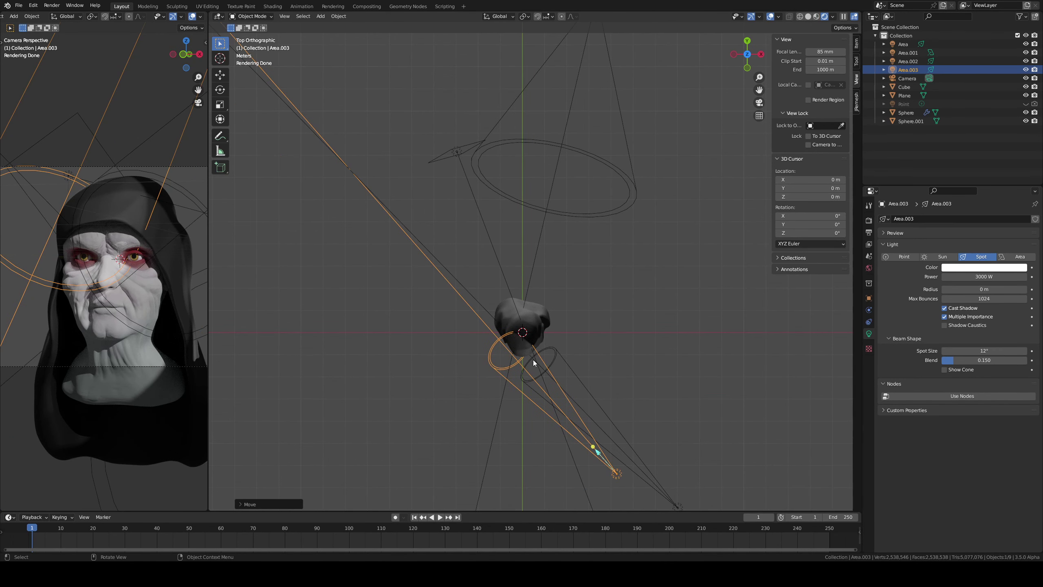
{"action": "key", "text": "g"}
{"action": "left_click", "coordinate": [532, 294]}
{"action": "left_click", "coordinate": [521, 347]}
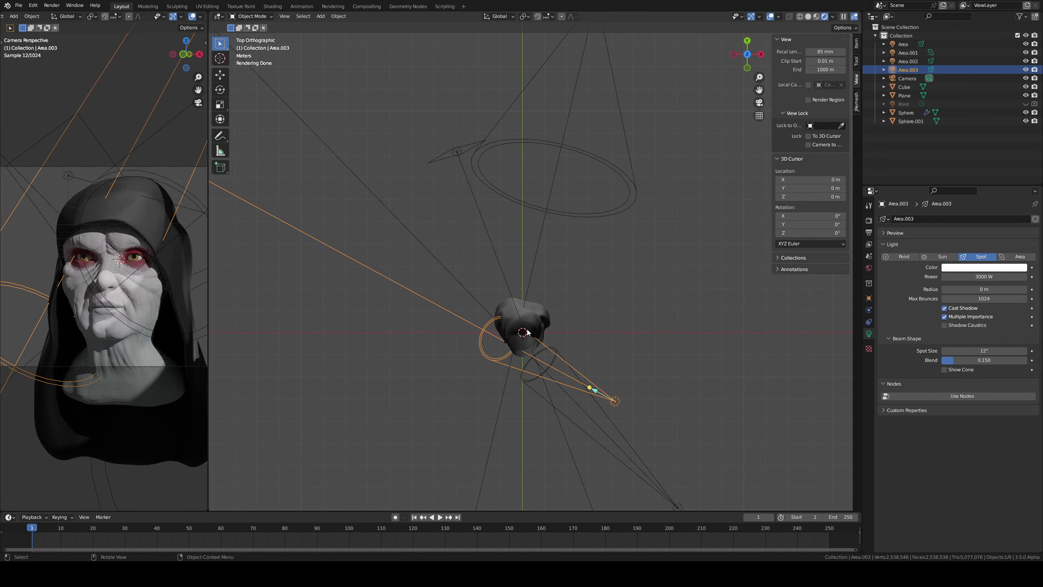
- Adjust Area.003's position and rotation so it aims at the head
{"action": "middle_click_drag", "start_coordinate": [528, 353], "coordinate": [512, 302]}
{"action": "key", "text": "r"}
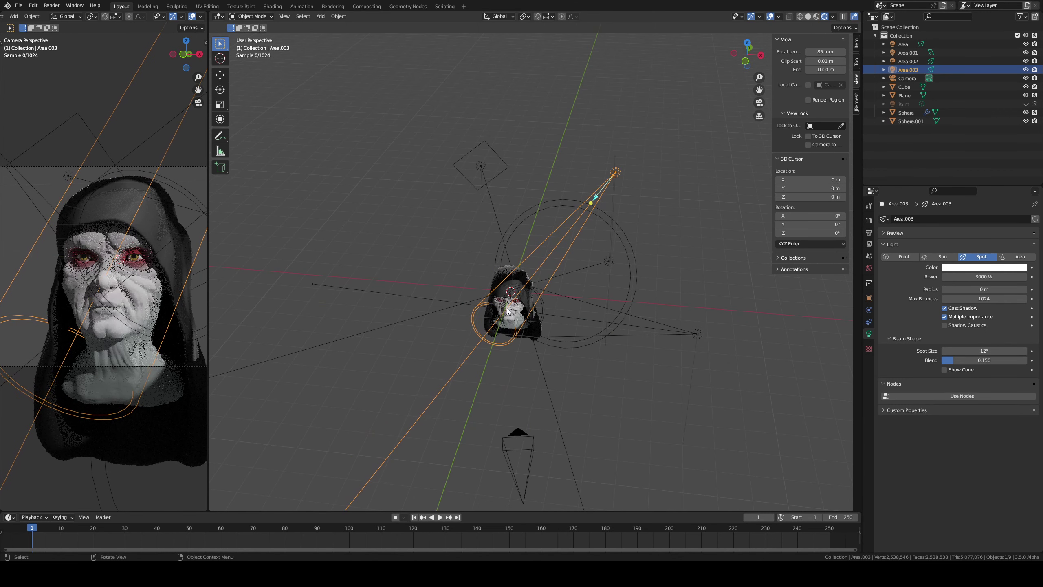
{"action": "left_click", "coordinate": [505, 347]}
{"action": "mouse_move", "coordinate": [505, 346]}
{"action": "middle_mouse_down"}
{"action": "mouse_move", "coordinate": [507, 363]}
{"action": "mouse_move", "coordinate": [495, 367]}
{"action": "middle_mouse_up"}
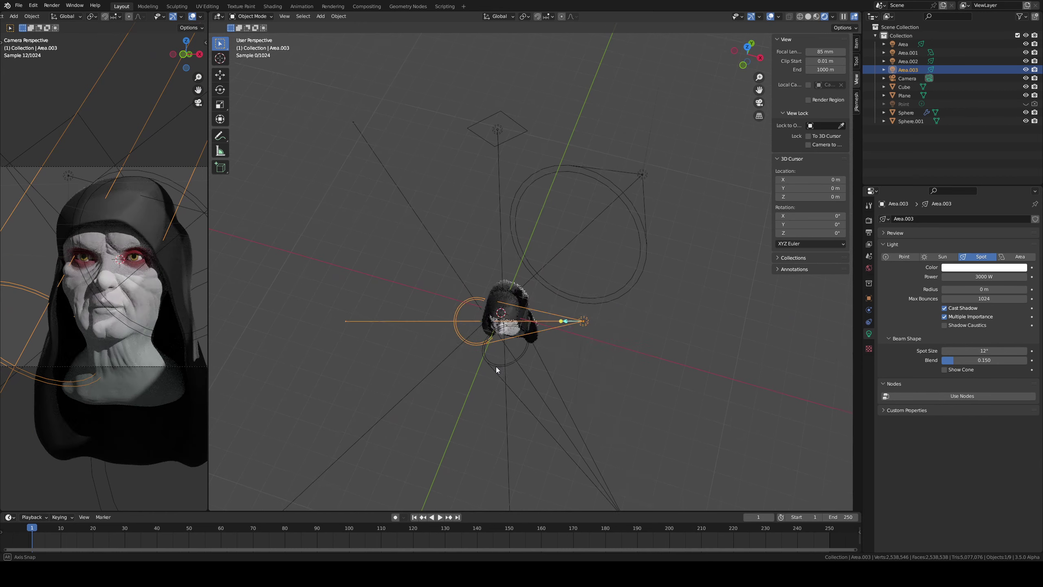
{"action": "key", "text": "g"}
{"action": "left_click", "coordinate": [510, 388]}
{"action": "key", "text": "r"}
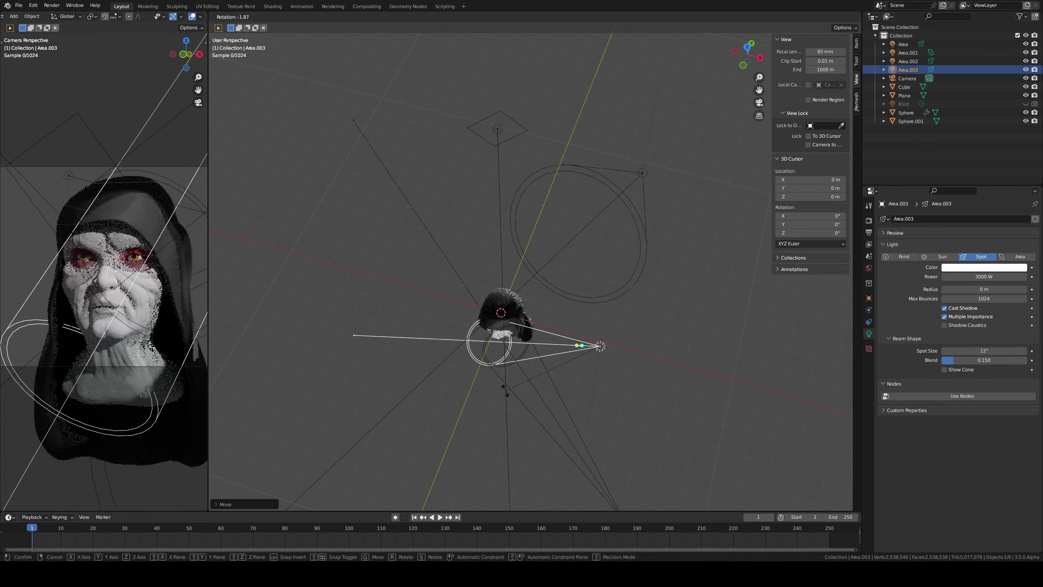
{"action": "left_click", "coordinate": [512, 408]}
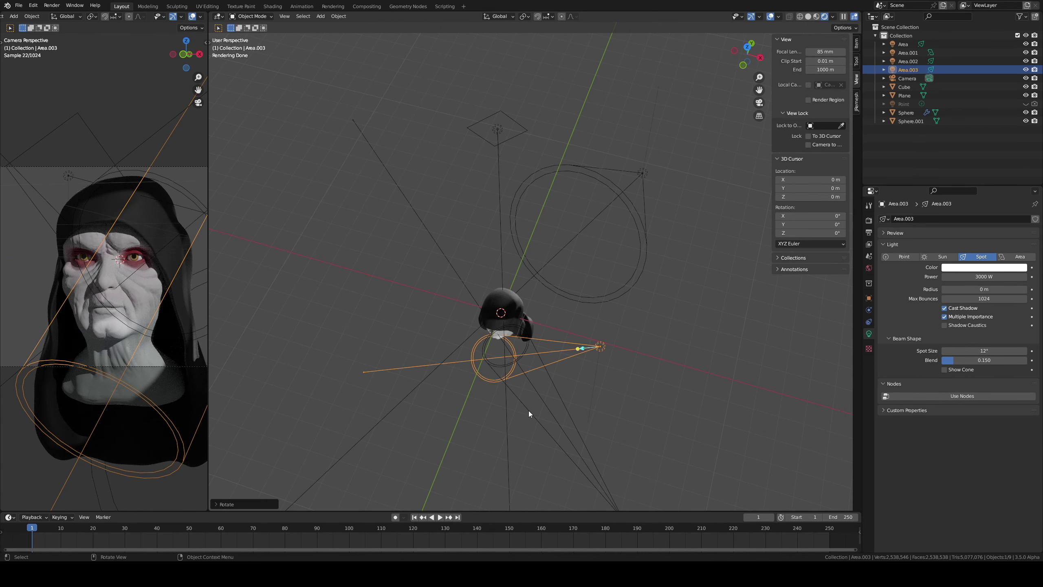
- Compare the lighting with Area.003 hidden, then delete it and save untitled.blend
{"action": "key", "text": "h"}
{"action": "key", "text": "alt+h"}
{"action": "key", "text": "h"}
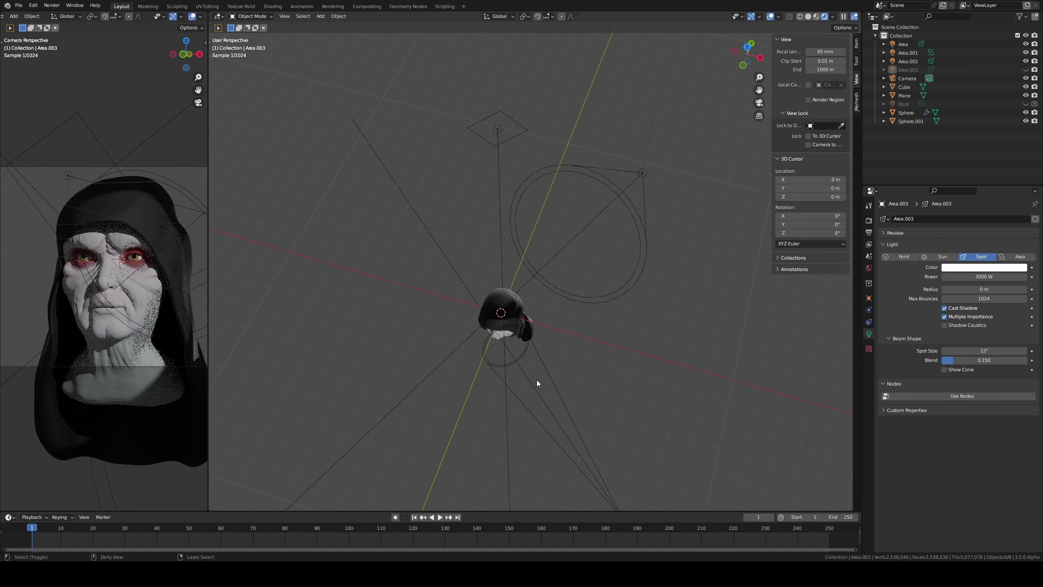
{"action": "middle_click_drag", "start_coordinate": [534, 385], "coordinate": [531, 407]}
{"action": "key", "text": "alt+h"}
{"action": "key", "text": "x"}
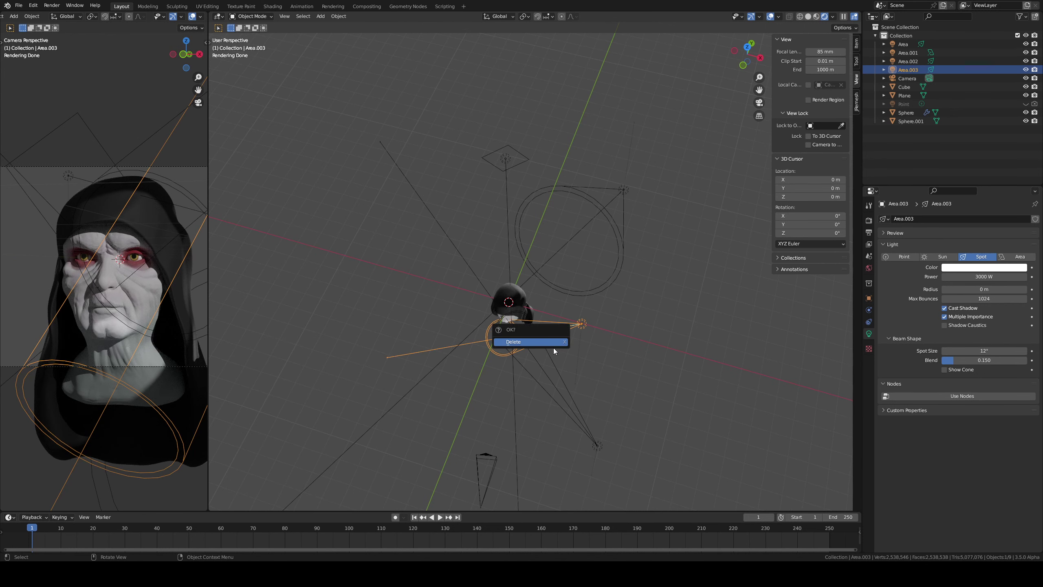
{"action": "left_click", "coordinate": [553, 347]}
{"action": "mouse_move", "coordinate": [556, 330]}
{"action": "middle_mouse_down"}
{"action": "mouse_move", "coordinate": [559, 293]}
{"action": "mouse_move", "coordinate": [554, 320]}
{"action": "mouse_move", "coordinate": [588, 302]}
{"action": "middle_mouse_up"}
{"action": "key", "text": "ctrl+s"}
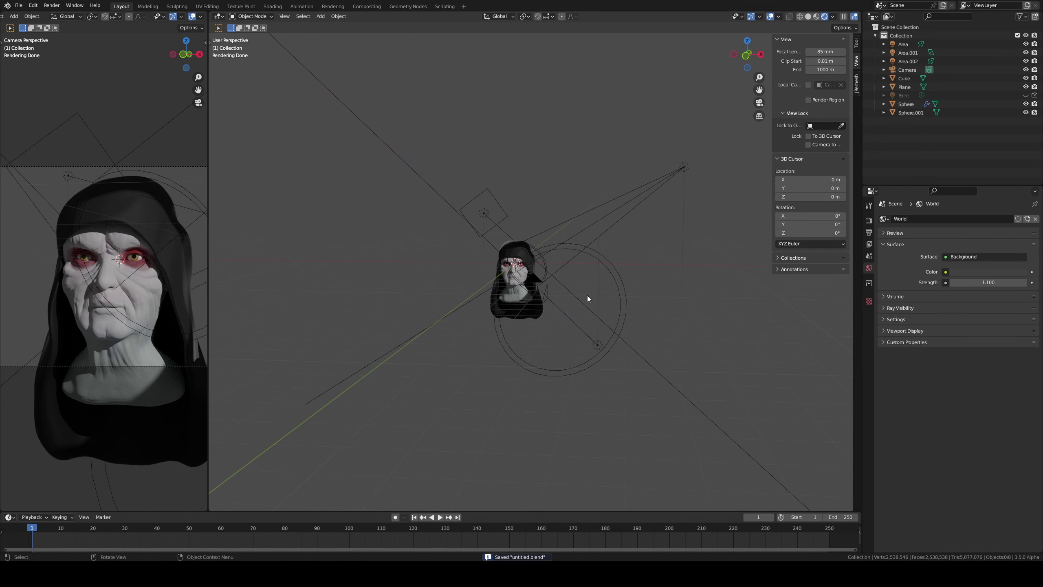
- Add a ground plane, lower it under the bust and scale it by 5
{"action": "key", "text": "shift+a"}
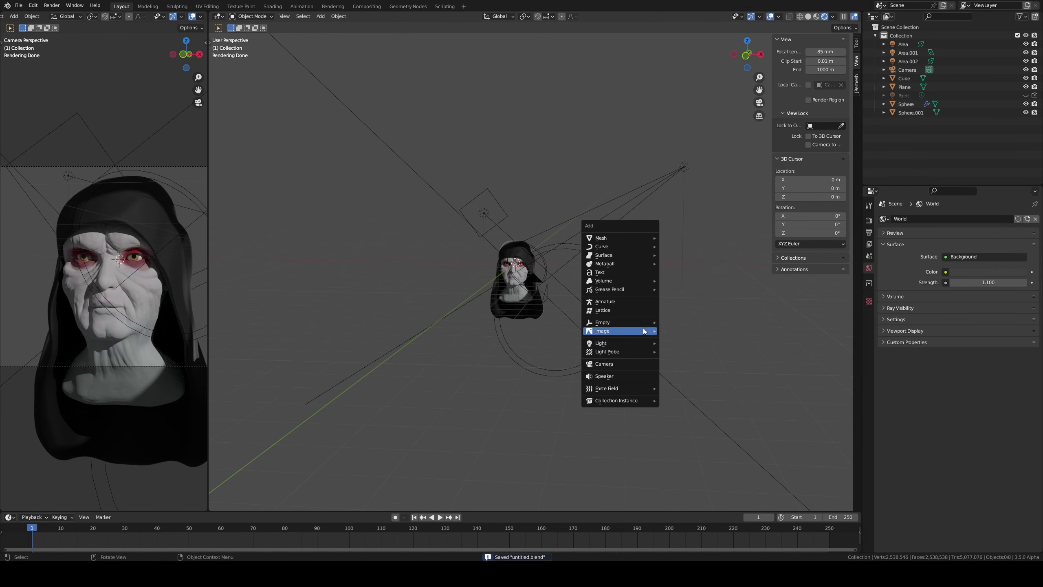
{"action": "key", "text": "g"}
{"action": "key", "text": "z"}
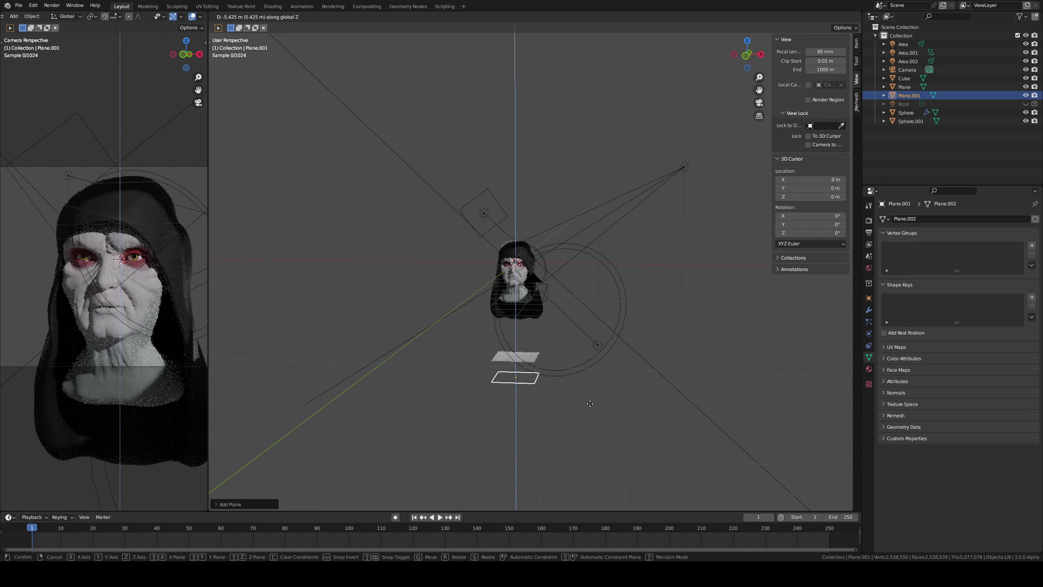
{"action": "left_click", "coordinate": [584, 392]}
{"action": "key", "text": "s"}
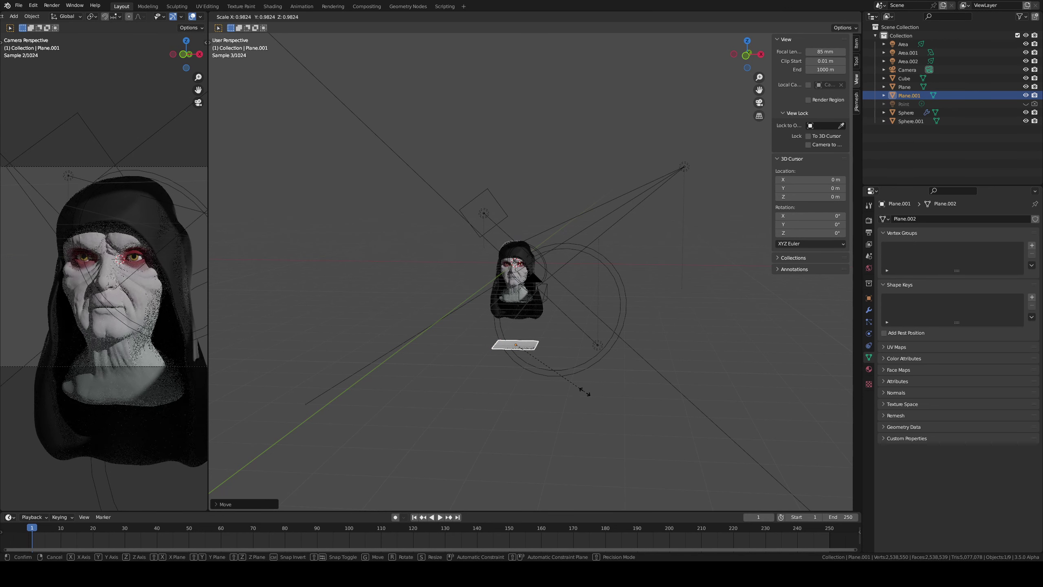
{"action": "key", "text": "5"}
{"action": "key", "text": "Return"}
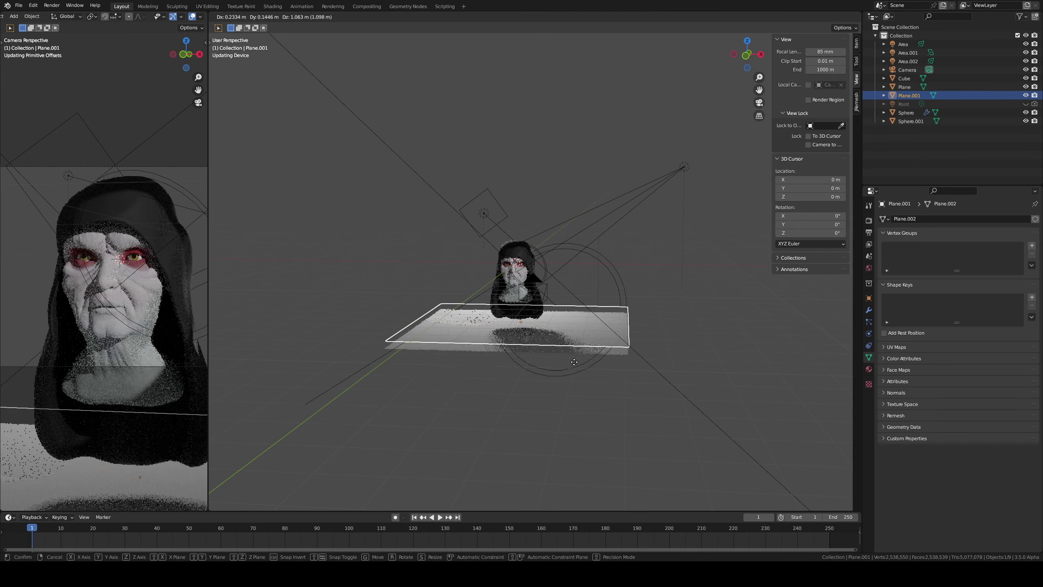
- Delete the plane after comparing with undo/redo, then look through the scene camera
{"action": "key", "text": "x"}
{"action": "left_click", "coordinate": [578, 353]}
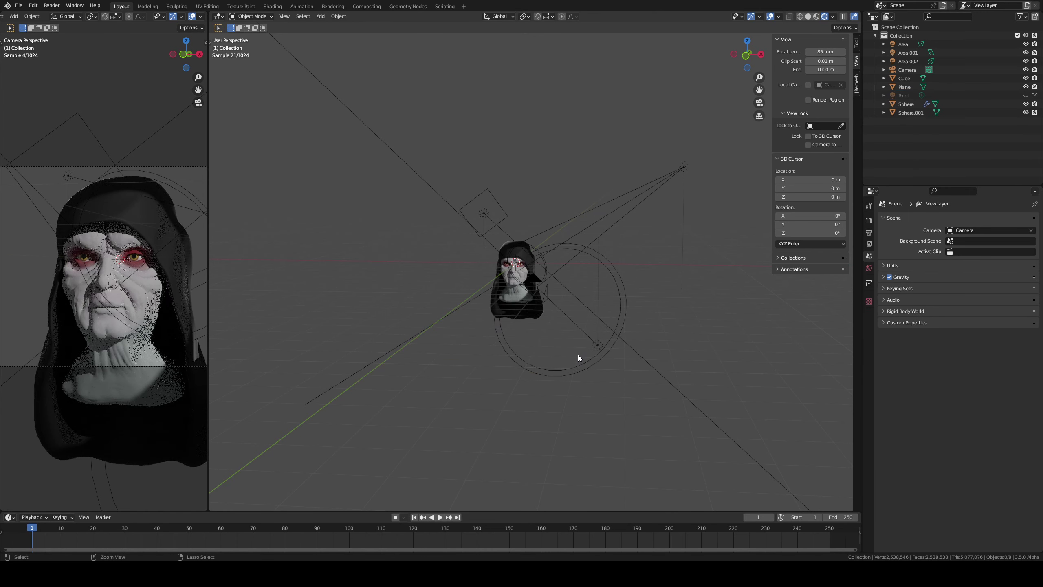
{"action": "key", "text": "ctrl+z"}
{"action": "key", "text": "ctrl+shift+z"}
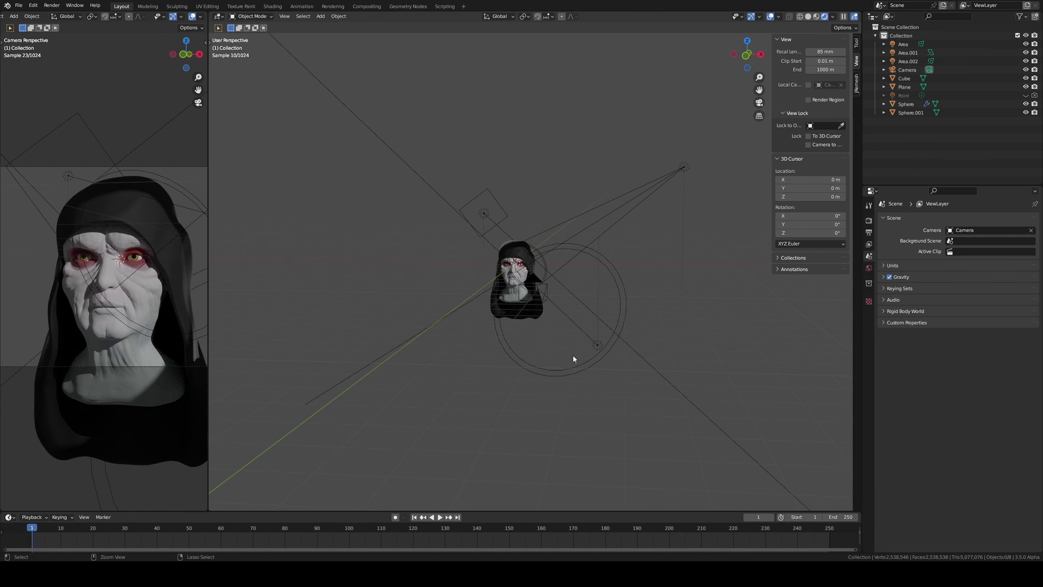
{"action": "key", "text": "ctrl+z"}
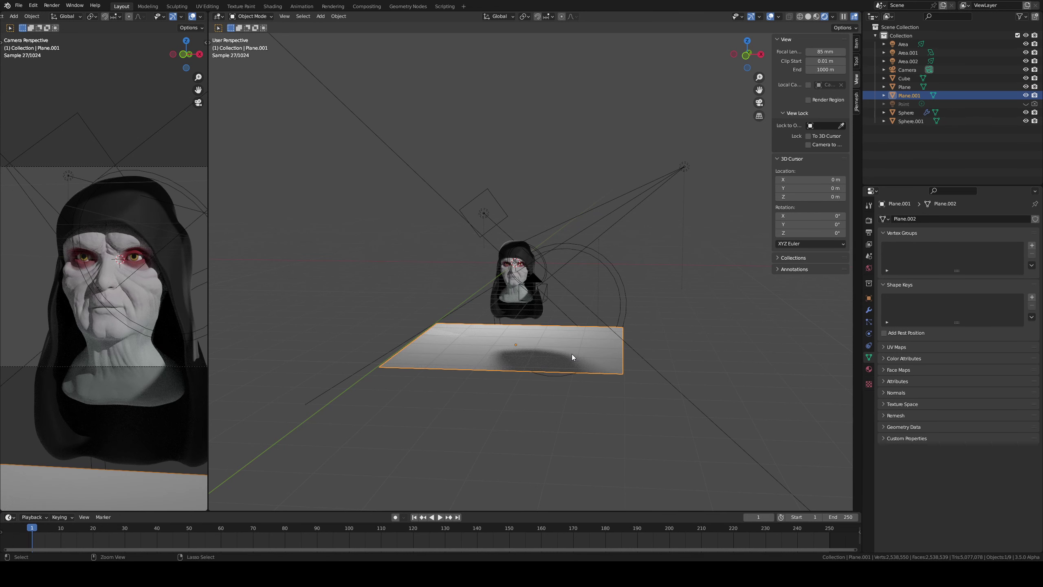
{"action": "key", "text": "ctrl+shift+z"}
{"action": "key", "text": "ctrl+z"}
{"action": "key", "text": "ctrl+shift+z"}
{"action": "key", "text": "ctrl+z"}
{"action": "key", "text": "ctrl+shift+z"}
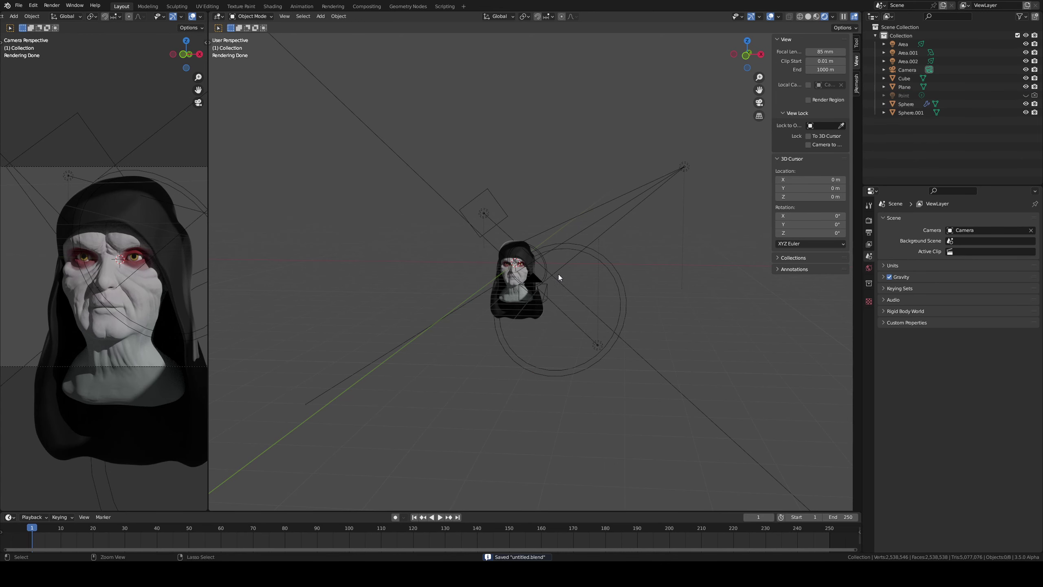
{"action": "key", "text": "KP_0"}
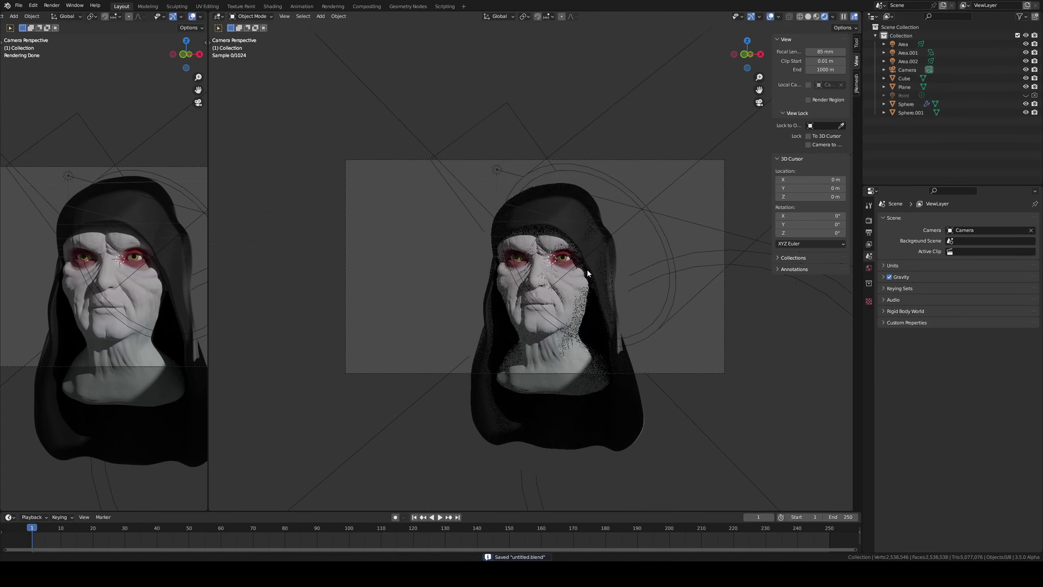
- Zoom the camera in with overlays off, turn it to frame the bust, and switch the hood to Sculpt Mode
{"action": "scroll", "coordinate": [588, 273], "scroll_direction": "up", "scroll_amount": 1}
{"action": "scroll", "coordinate": [625, 271], "scroll_direction": "up", "scroll_amount": 1}
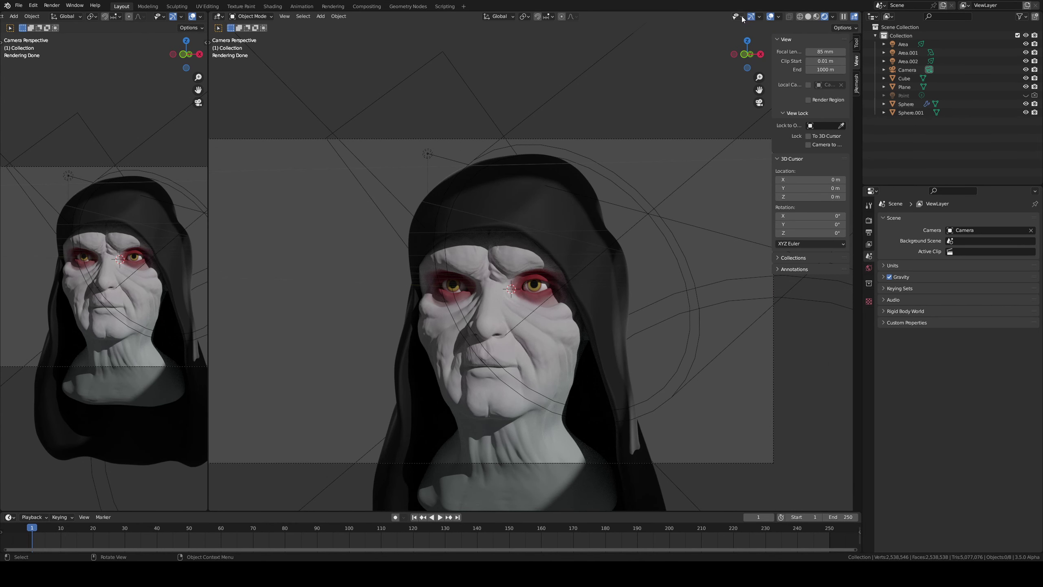
{"action": "left_click", "coordinate": [769, 17]}
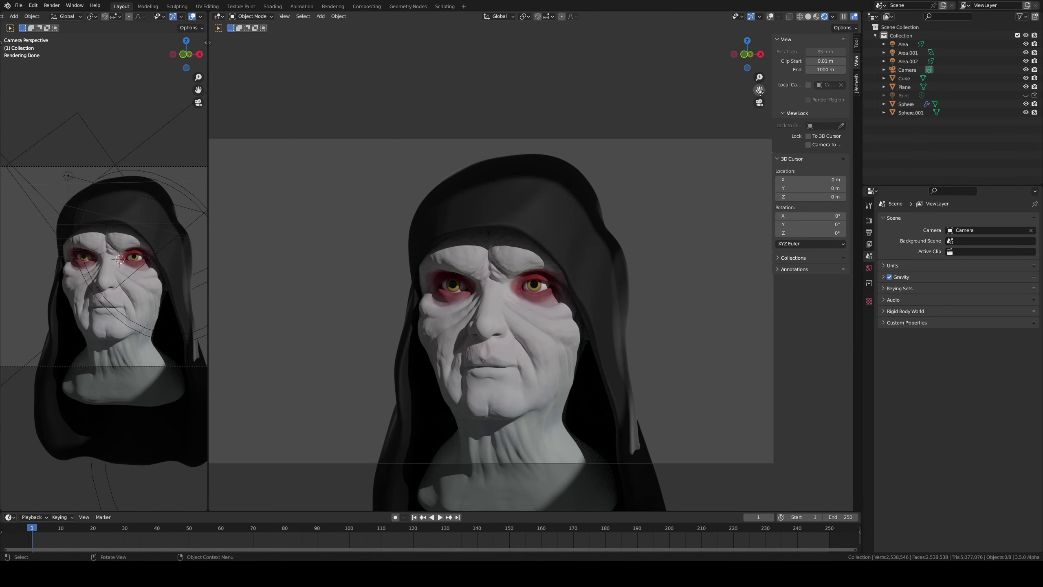
{"action": "scroll", "coordinate": [633, 204], "scroll_direction": "up", "scroll_amount": 1}
{"action": "scroll", "coordinate": [658, 199], "scroll_direction": "up", "scroll_amount": 1}
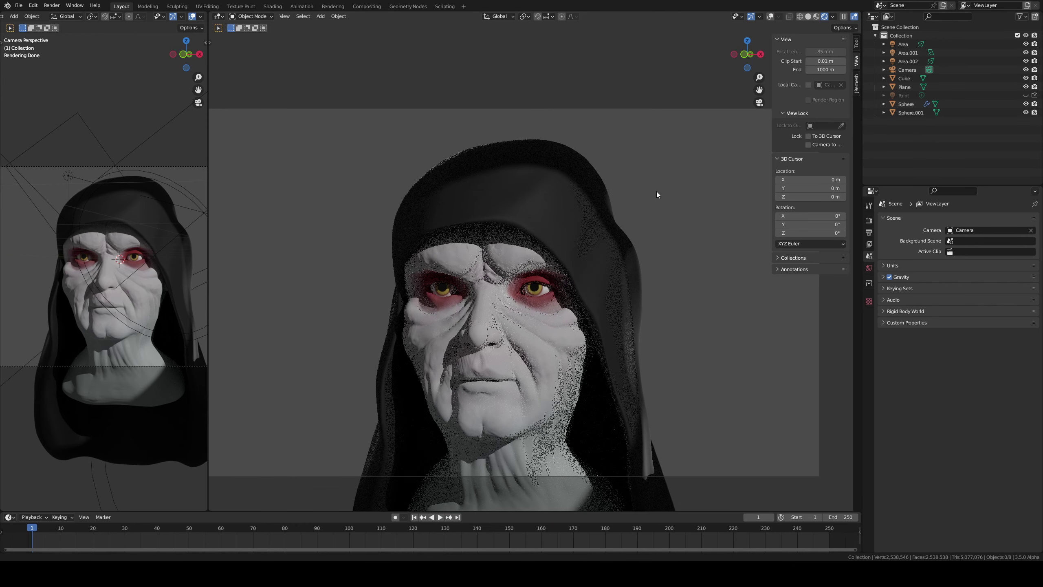
{"action": "scroll", "coordinate": [657, 192], "scroll_direction": "up", "scroll_amount": 1}
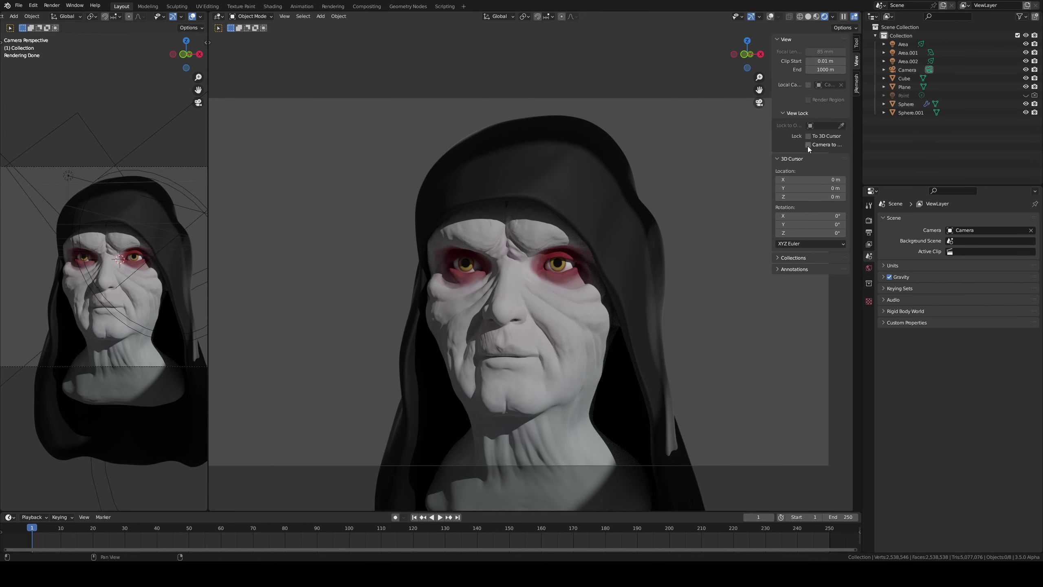
{"action": "mouse_move", "coordinate": [668, 232]}
{"action": "middle_mouse_down"}
{"action": "mouse_move", "coordinate": [659, 255]}
{"action": "mouse_move", "coordinate": [653, 242]}
{"action": "mouse_move", "coordinate": [671, 246]}
{"action": "mouse_move", "coordinate": [607, 271]}
{"action": "mouse_move", "coordinate": [657, 273]}
{"action": "mouse_move", "coordinate": [598, 271]}
{"action": "middle_mouse_up"}
{"action": "left_click", "coordinate": [598, 271]}
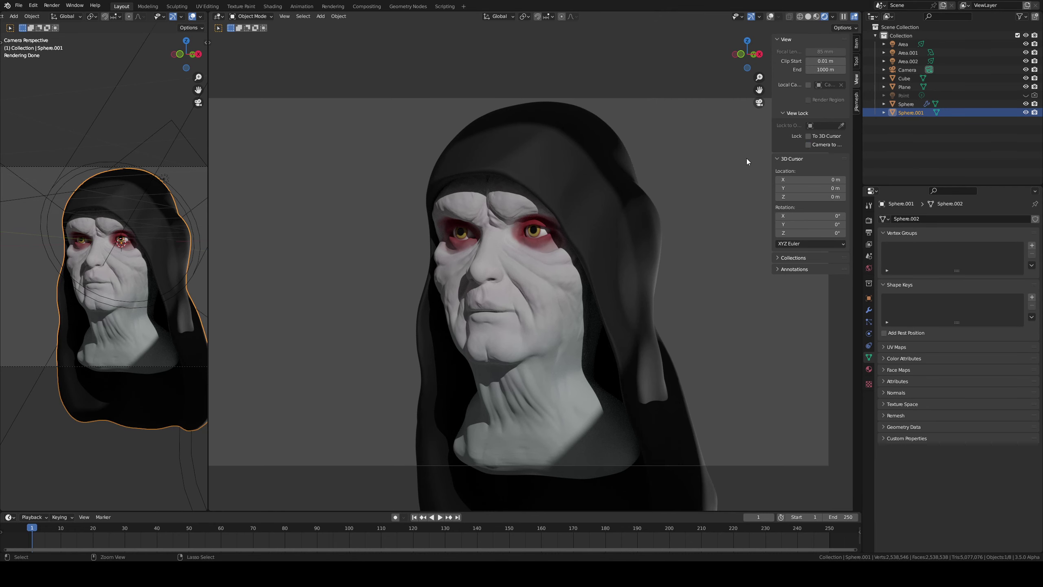
{"action": "key", "text": "ctrl+Tab"}
- Put the hood into Sculpt Mode with solid shading and the Draw Sharp brush
{"action": "left_click", "coordinate": [608, 258]}
{"action": "middle_click_drag", "start_coordinate": [442, 174], "coordinate": [476, 162]}
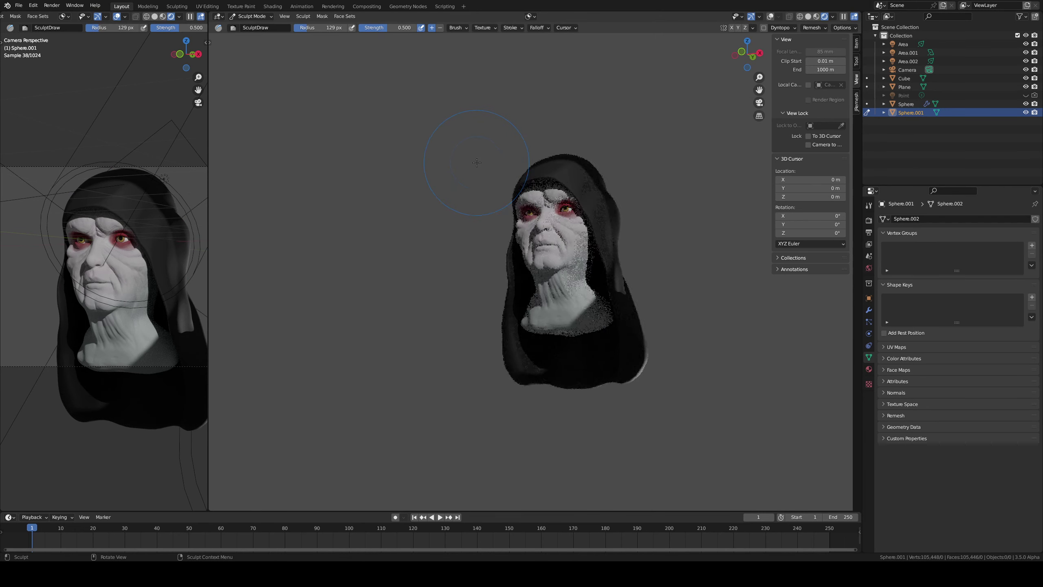
{"action": "scroll", "coordinate": [508, 205], "scroll_direction": "up", "scroll_amount": 6}
{"action": "scroll", "coordinate": [575, 113], "scroll_direction": "up", "scroll_amount": 2}
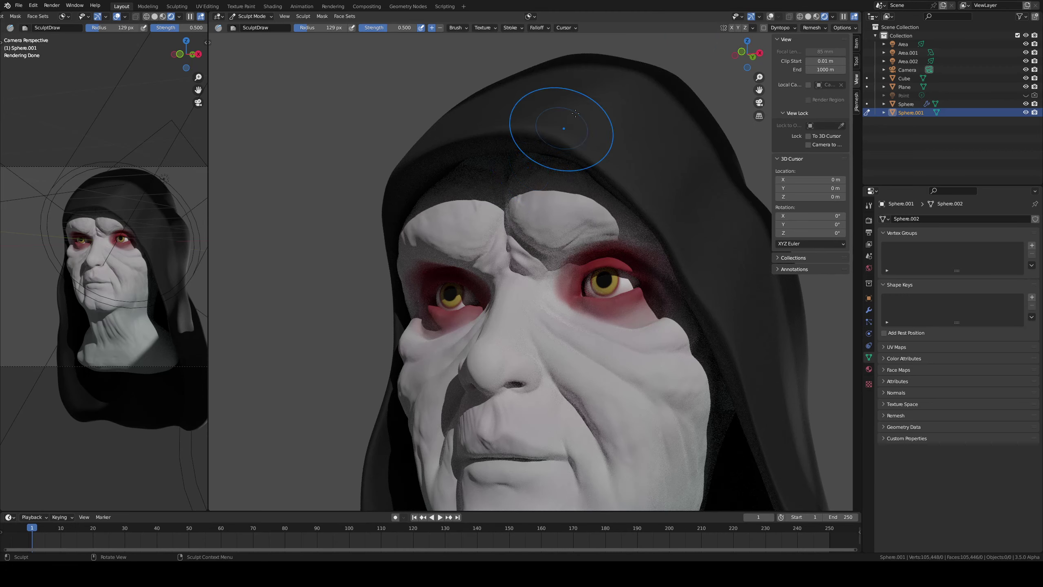
{"action": "left_click", "coordinate": [808, 17]}
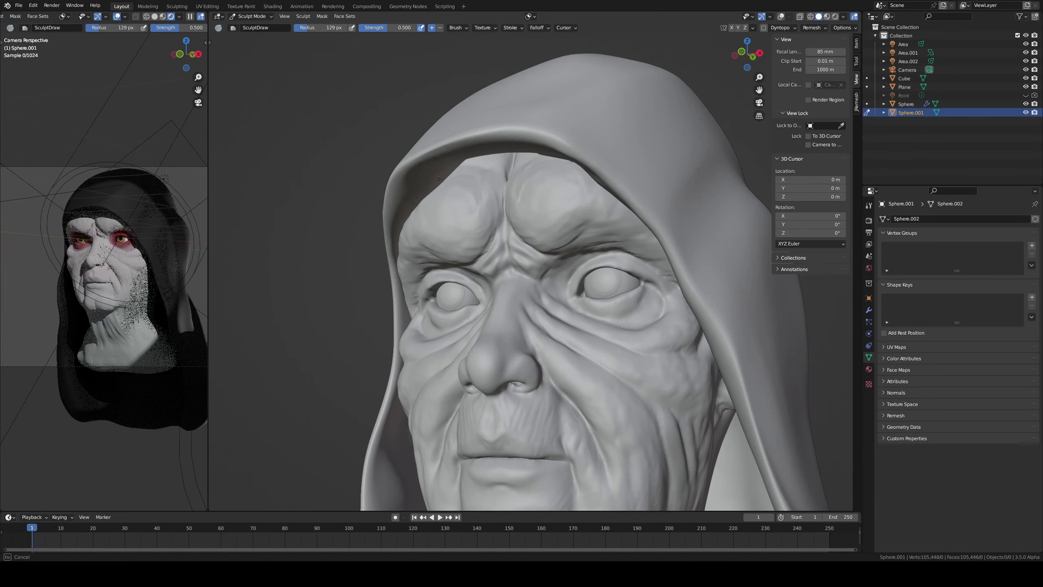
{"action": "key", "text": "shift+d"}
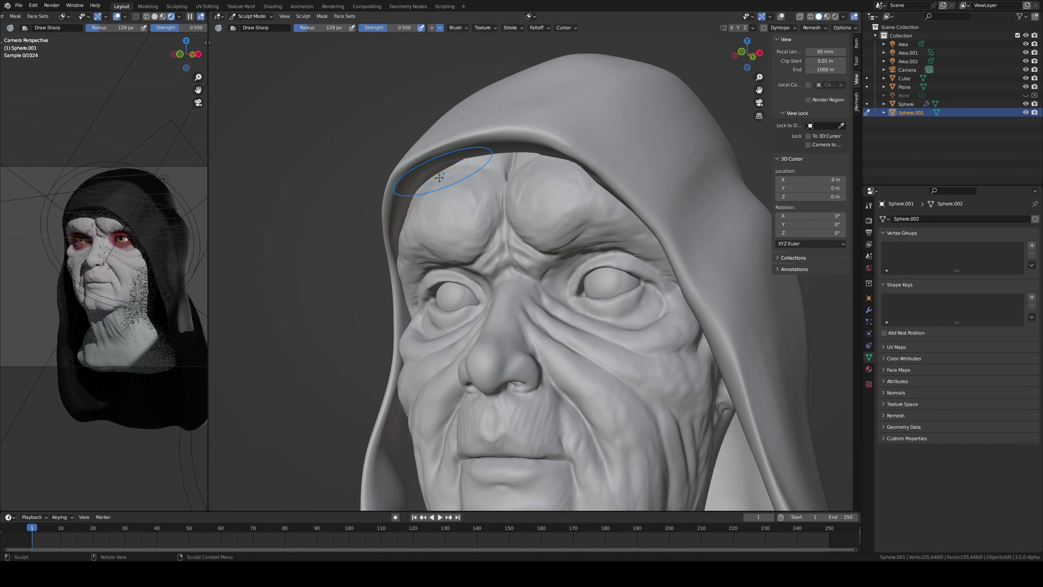
- Carve a sharp crease along the hood rim
{"action": "middle_click_drag", "start_coordinate": [476, 160], "coordinate": [499, 88]}
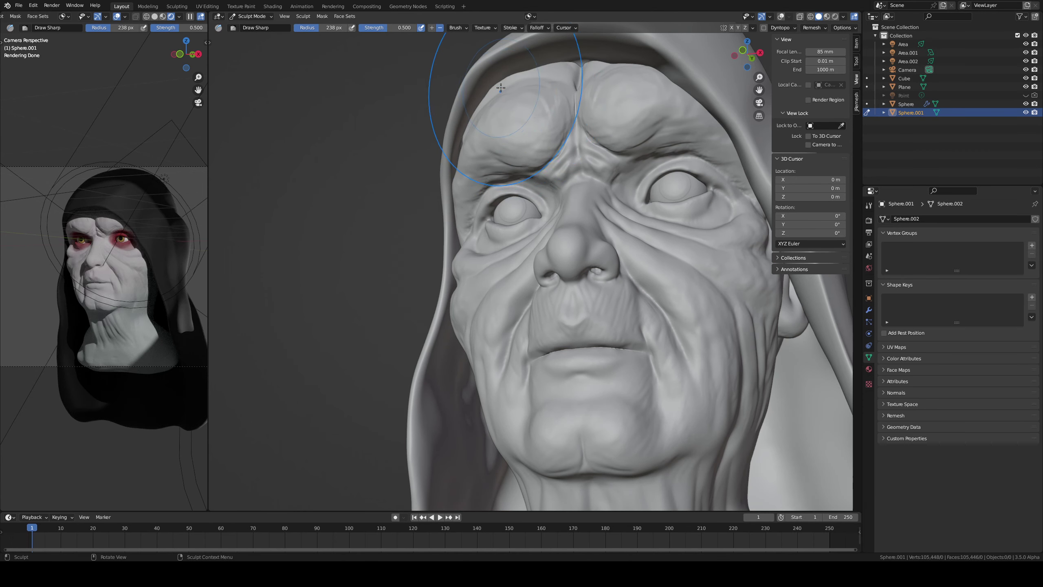
{"action": "mouse_move", "coordinate": [509, 83]}
{"action": "middle_mouse_down"}
{"action": "mouse_move", "coordinate": [524, 93]}
{"action": "mouse_move", "coordinate": [407, 198]}
{"action": "middle_mouse_up"}
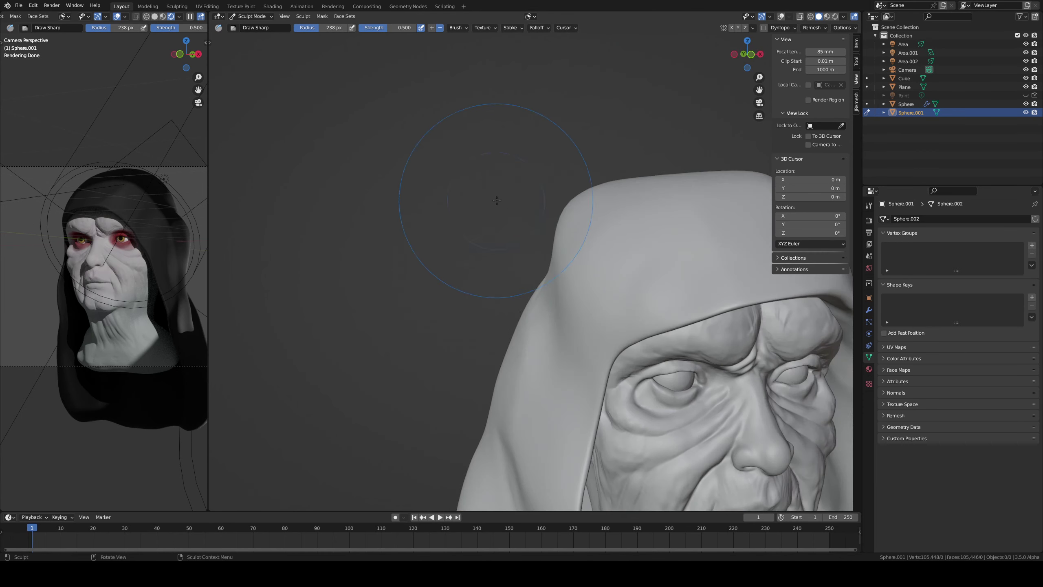
{"action": "middle_click_drag", "start_coordinate": [607, 287], "coordinate": [552, 256]}
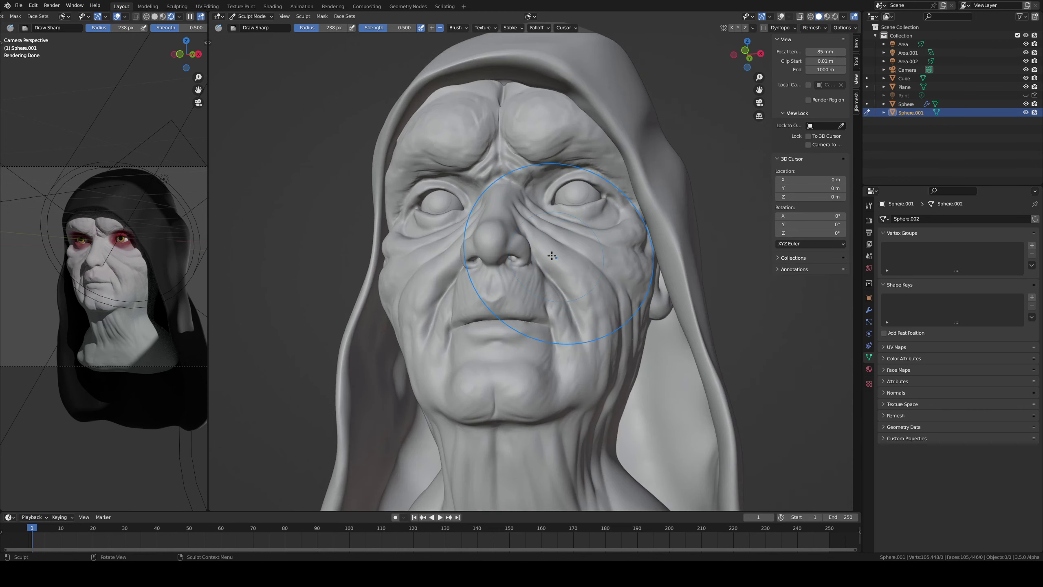
{"action": "left_click_drag", "start_coordinate": [460, 131], "coordinate": [436, 99]}
{"action": "left_click_drag", "start_coordinate": [483, 76], "coordinate": [410, 98]}
- Shrink the brush to about 139 px and dent the side of the hood
{"action": "middle_click_drag", "start_coordinate": [462, 78], "coordinate": [349, 275]}
{"action": "key", "text": "f"}
{"action": "left_click", "coordinate": [349, 275]}
{"action": "left_click_drag", "start_coordinate": [349, 275], "coordinate": [349, 233]}
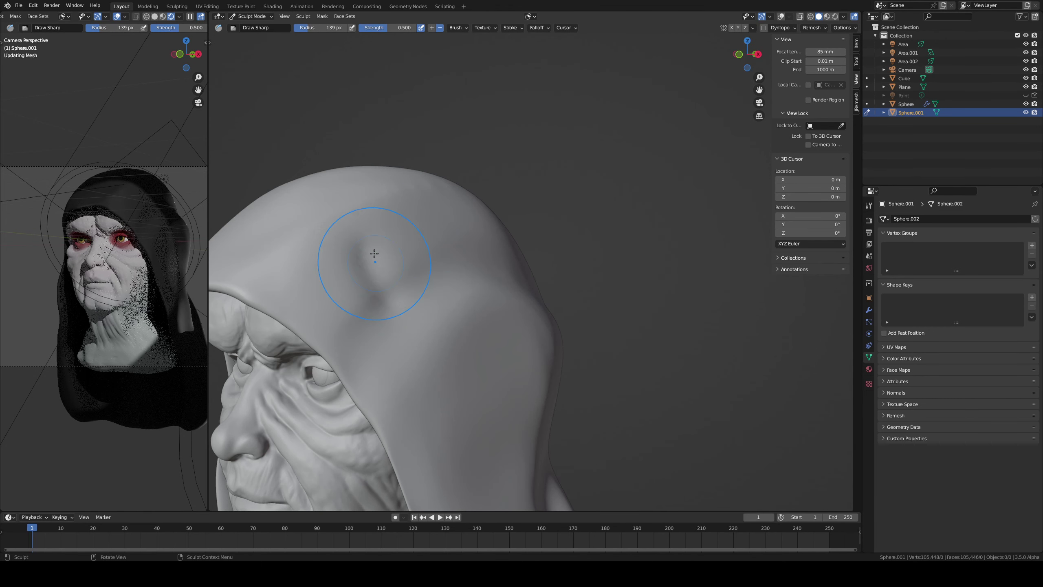
{"action": "middle_click_drag", "start_coordinate": [349, 233], "coordinate": [570, 167]}
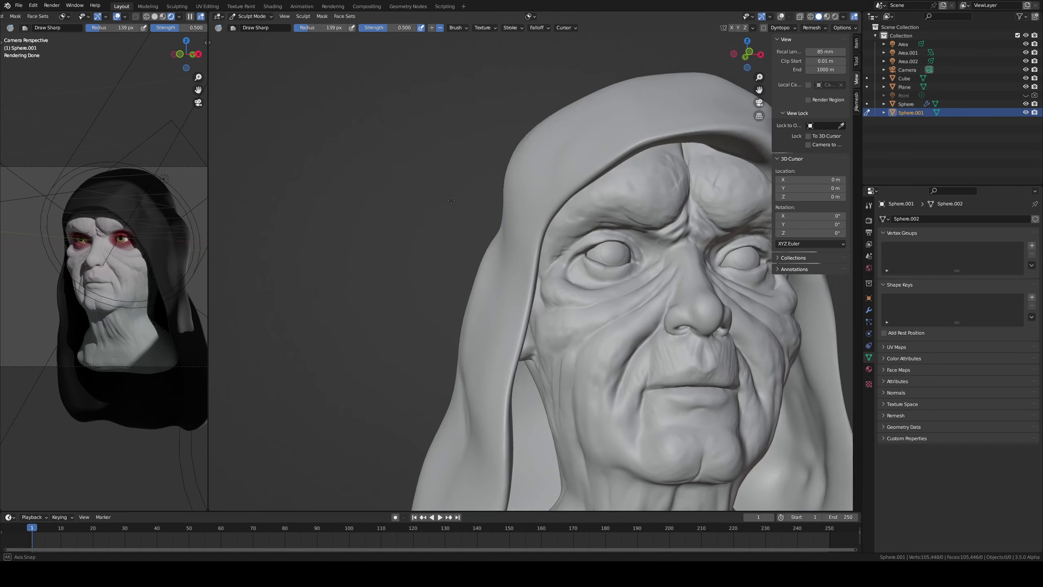
- Pull the top of the hood into shape with a 430 px Grab brush
{"action": "key", "text": "g"}
{"action": "key", "text": "f"}
{"action": "left_click", "coordinate": [625, 170]}
{"action": "scroll", "coordinate": [582, 177], "scroll_direction": "up", "scroll_amount": 3}
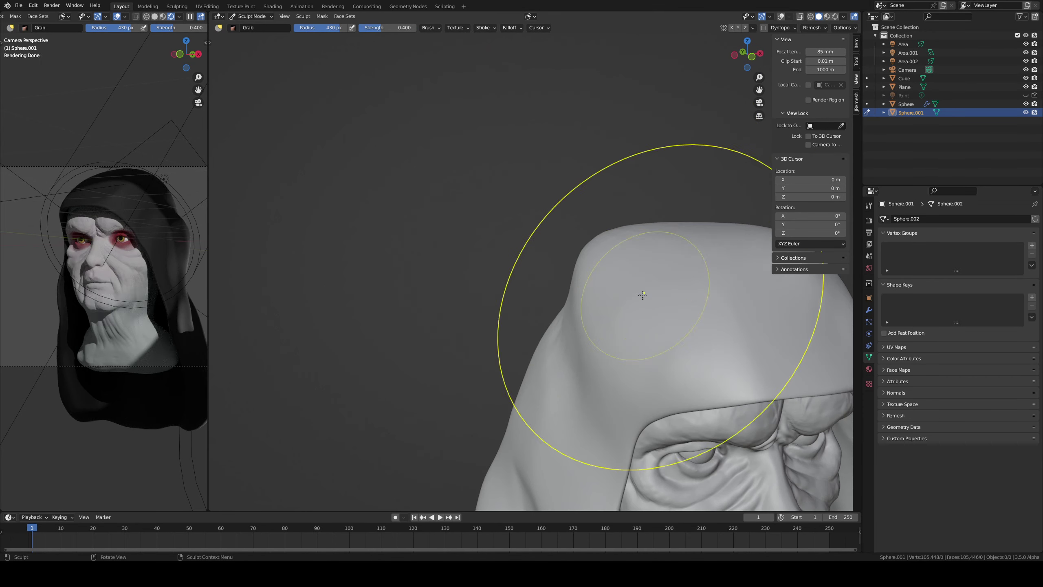
{"action": "left_click_drag", "start_coordinate": [640, 291], "coordinate": [648, 293]}
{"action": "scroll", "coordinate": [648, 293], "scroll_direction": "down", "scroll_amount": 4}
- Check the face from front and profile, then pull the hood edge into shape
{"action": "mouse_move", "coordinate": [648, 292]}
{"action": "middle_mouse_down"}
{"action": "mouse_move", "coordinate": [427, 229]}
{"action": "mouse_move", "coordinate": [577, 332]}
{"action": "middle_mouse_up"}
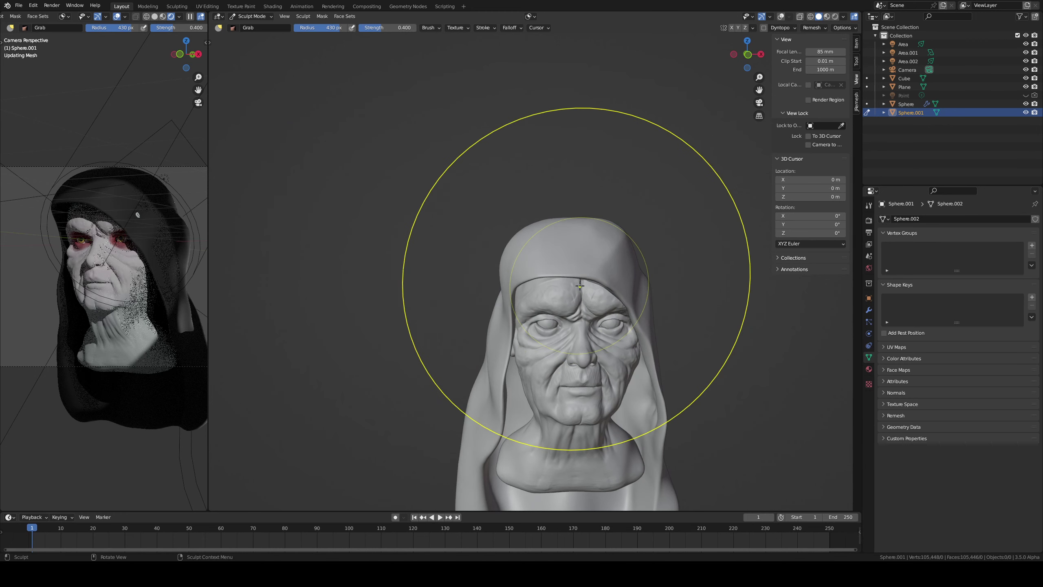
{"action": "left_click_drag", "start_coordinate": [583, 283], "coordinate": [585, 281]}
{"action": "middle_click_drag", "start_coordinate": [585, 281], "coordinate": [708, 267]}
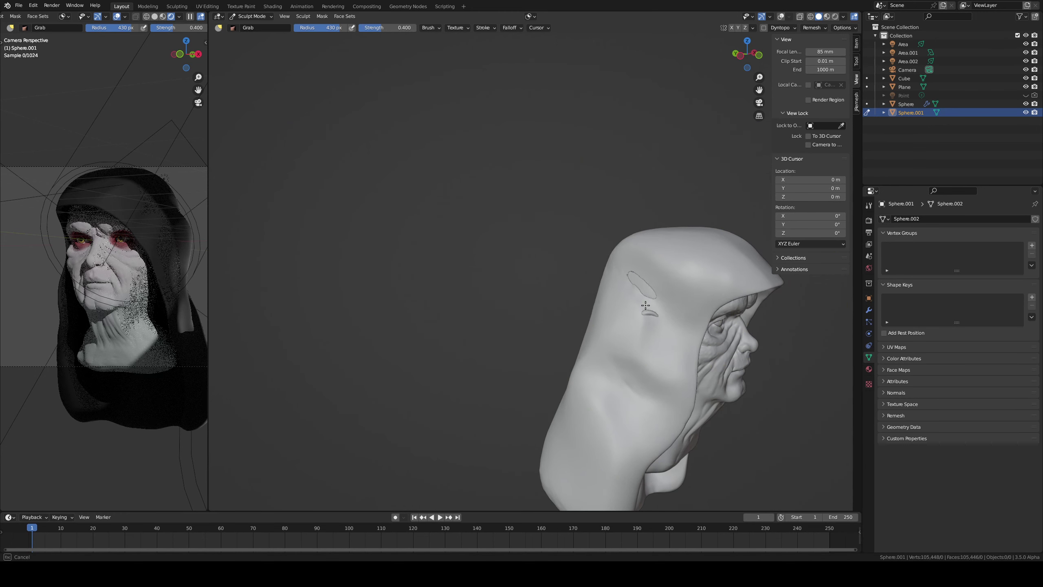
{"action": "middle_click_drag", "start_coordinate": [651, 295], "coordinate": [582, 279]}
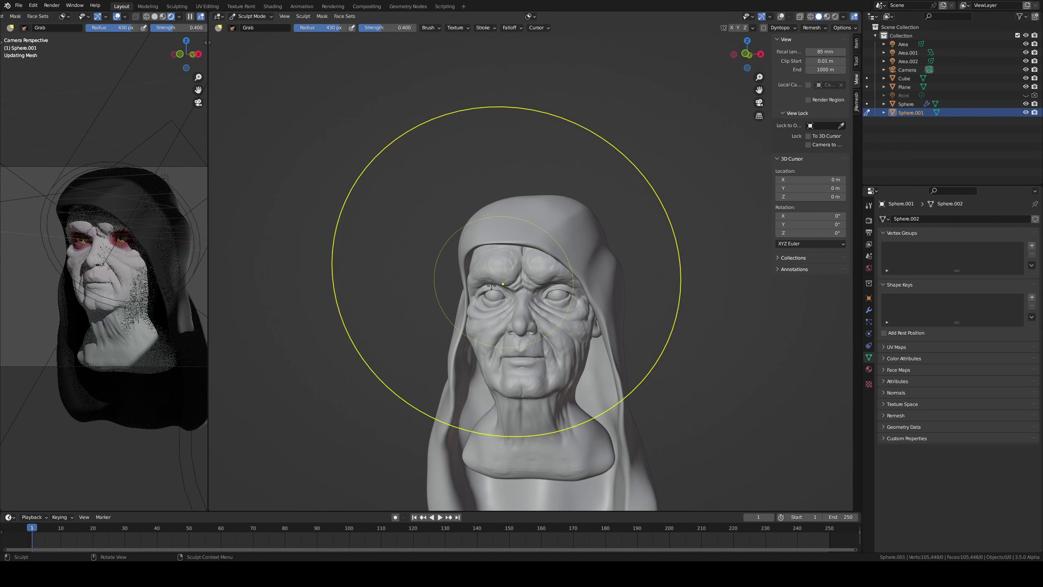
{"action": "left_click_drag", "start_coordinate": [463, 287], "coordinate": [456, 295]}
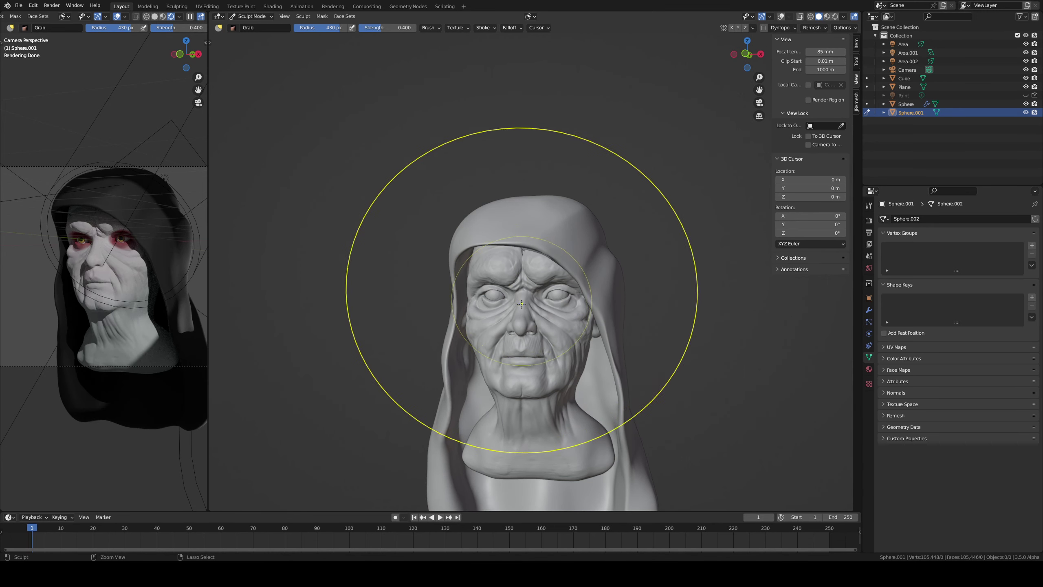
- Carve a sharp forehead wrinkle with a smaller brush and save the file
{"action": "scroll", "coordinate": [537, 260], "scroll_direction": "up", "scroll_amount": 4}
{"action": "middle_click_drag", "start_coordinate": [538, 261], "coordinate": [524, 331]}
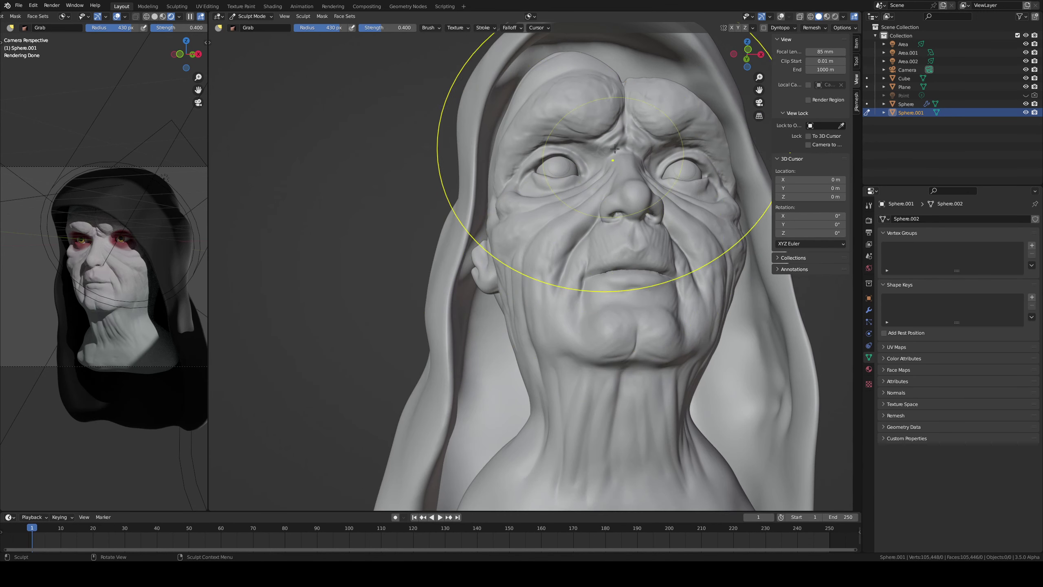
{"action": "key", "text": "f"}
{"action": "left_click", "coordinate": [551, 65]}
{"action": "mouse_move", "coordinate": [608, 62]}
{"action": "left_mouse_down"}
{"action": "mouse_move", "coordinate": [652, 72]}
{"action": "mouse_move", "coordinate": [700, 115]}
{"action": "left_mouse_up"}
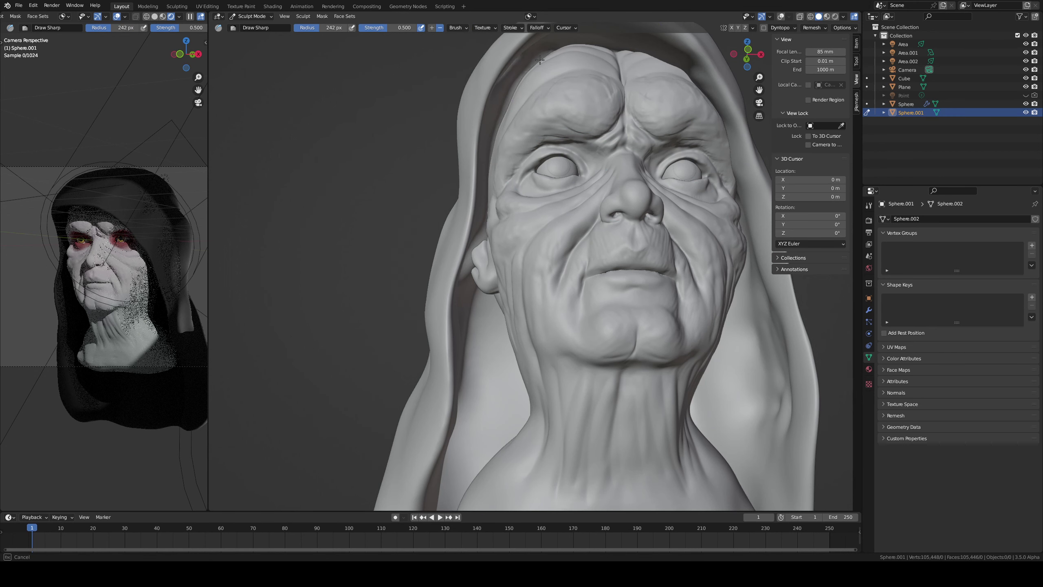
{"action": "scroll", "coordinate": [539, 60], "scroll_direction": "down", "scroll_amount": 6}
{"action": "middle_click_drag", "start_coordinate": [540, 60], "coordinate": [538, 186]}
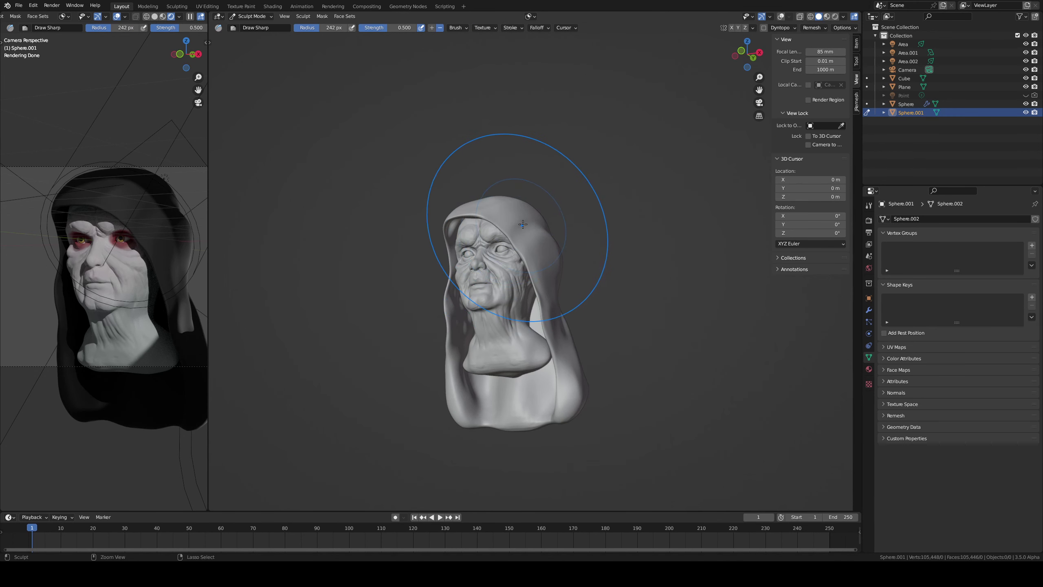
{"action": "key", "text": "ctrl+s"}
- Turn the bust to a frontal view, save again, and view it through the camera
{"action": "scroll", "coordinate": [522, 224], "scroll_direction": "up", "scroll_amount": 3}
{"action": "mouse_move", "coordinate": [523, 224]}
{"action": "middle_mouse_down"}
{"action": "mouse_move", "coordinate": [615, 222]}
{"action": "mouse_move", "coordinate": [624, 180]}
{"action": "middle_mouse_up"}
{"action": "scroll", "coordinate": [615, 222], "scroll_direction": "up", "scroll_amount": 3}
{"action": "mouse_move", "coordinate": [636, 128]}
{"action": "middle_mouse_down"}
{"action": "mouse_move", "coordinate": [550, 187]}
{"action": "mouse_move", "coordinate": [566, 214]}
{"action": "middle_mouse_up"}
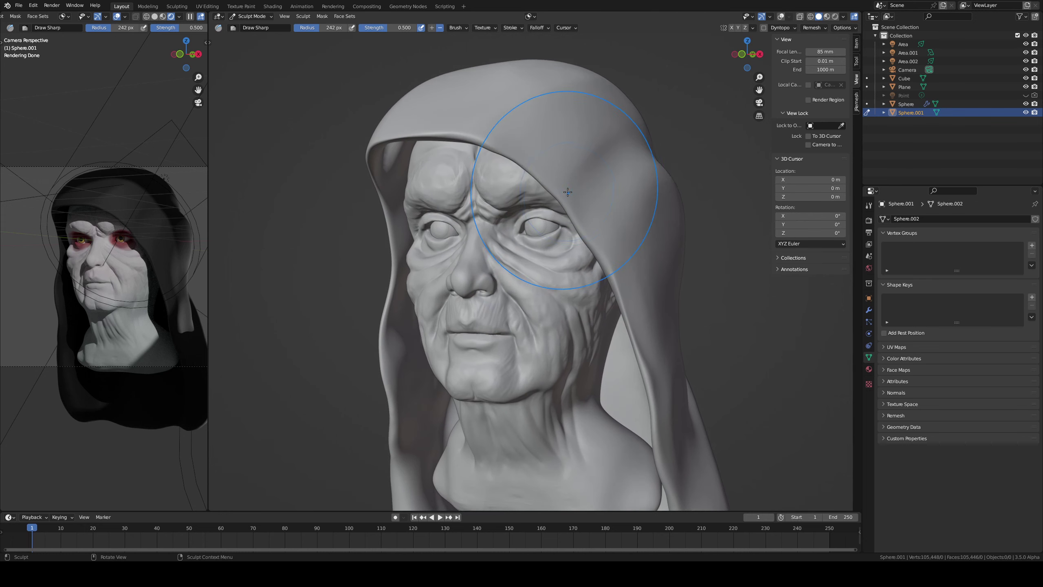
{"action": "scroll", "coordinate": [566, 214], "scroll_direction": "up", "scroll_amount": 2}
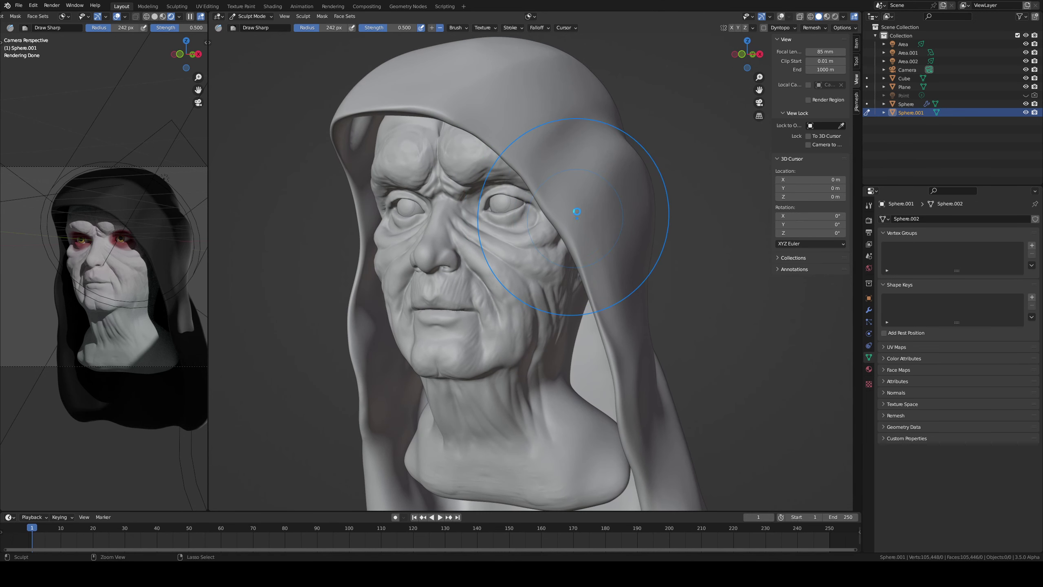
{"action": "key", "text": "ctrl+s"}
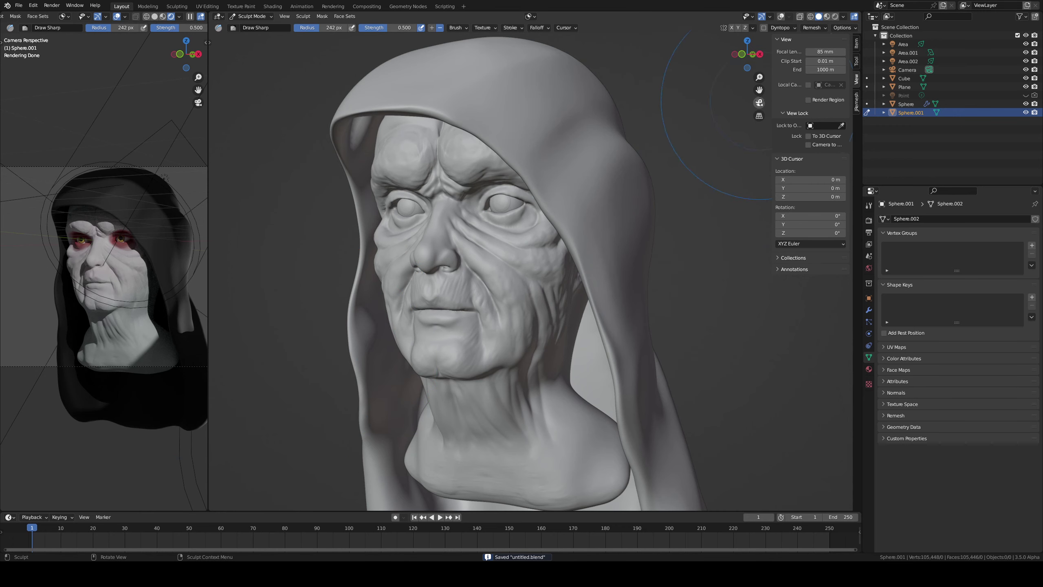
{"action": "left_click", "coordinate": [759, 102]}
{"action": "scroll", "coordinate": [666, 169], "scroll_direction": "up", "scroll_amount": 2}
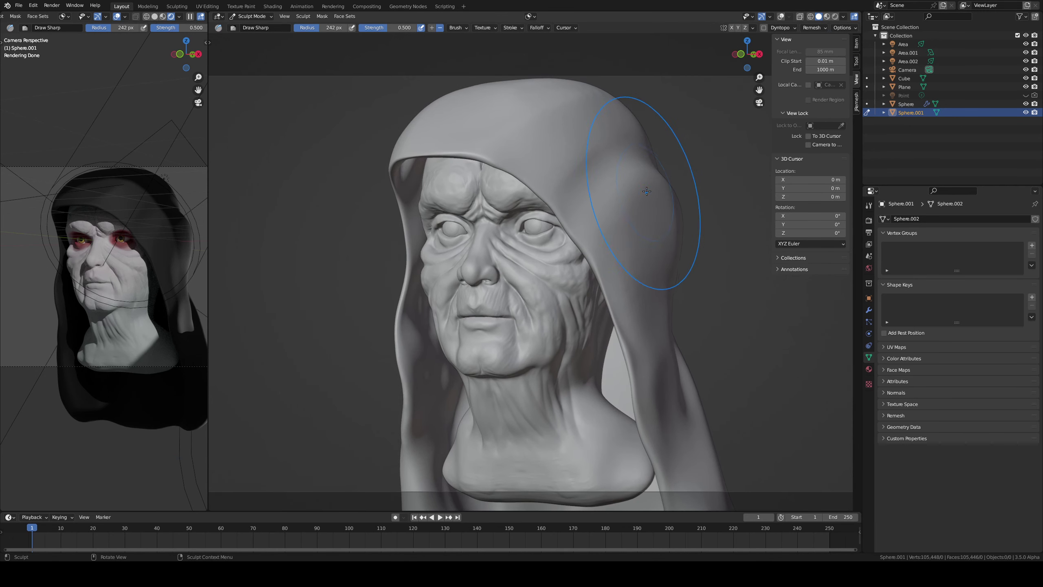
- Select the hood Sphere.001 in Sculpt Mode and drag its brim lower over the brow
{"action": "key", "text": "ctrl+Tab"}
{"action": "left_click", "coordinate": [432, 277]}
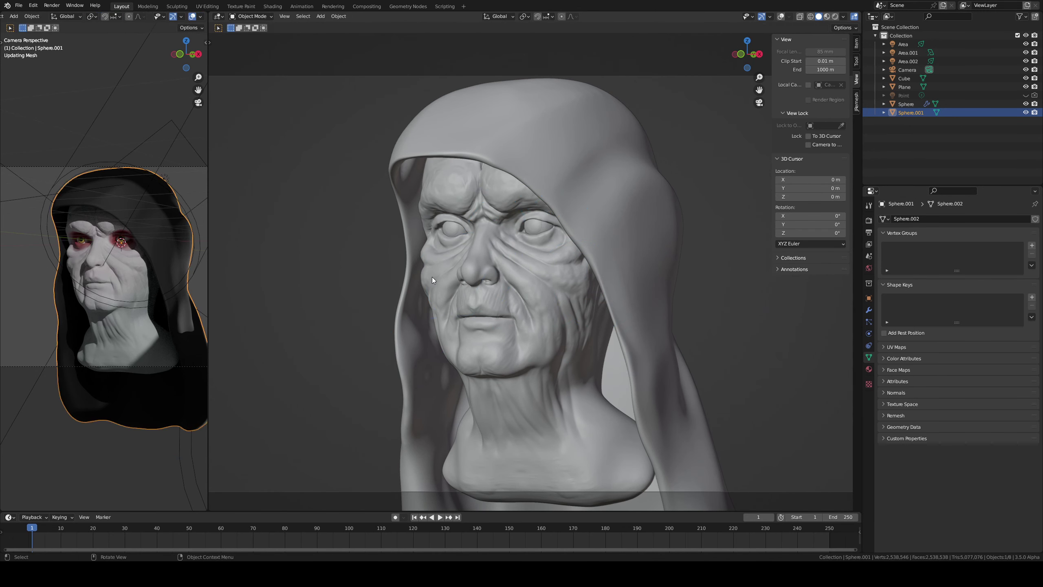
{"action": "left_click", "coordinate": [736, 280]}
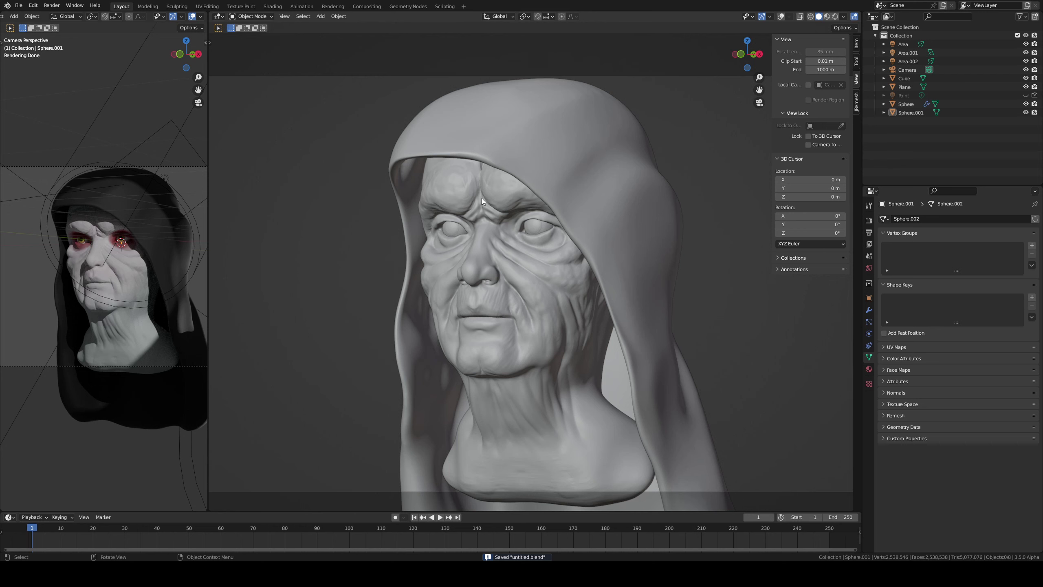
{"action": "left_click", "coordinate": [451, 147]}
{"action": "key", "text": "ctrl+Tab"}
{"action": "left_click", "coordinate": [442, 256]}
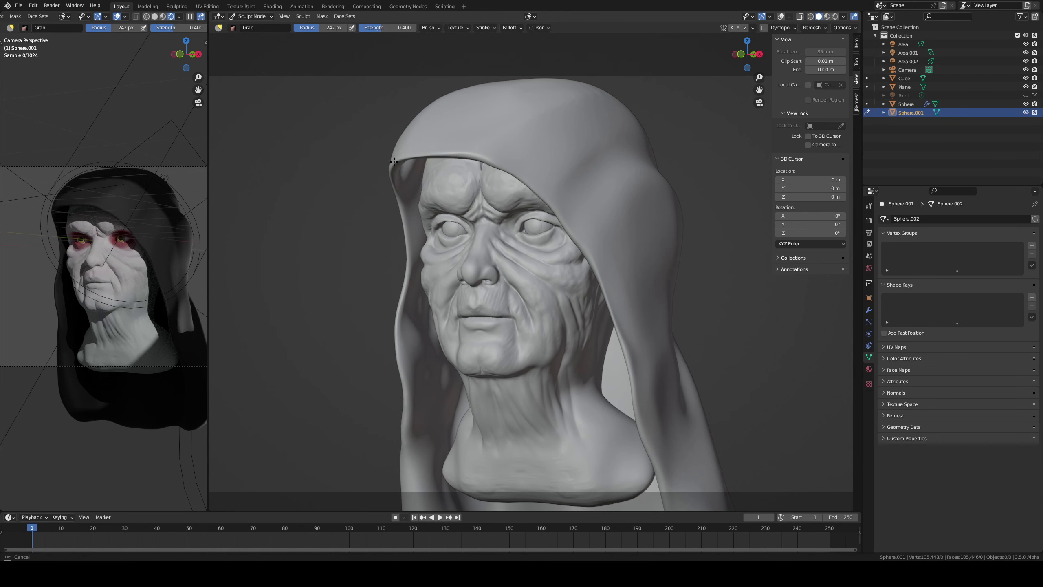
{"action": "left_click_drag", "start_coordinate": [394, 161], "coordinate": [392, 179]}
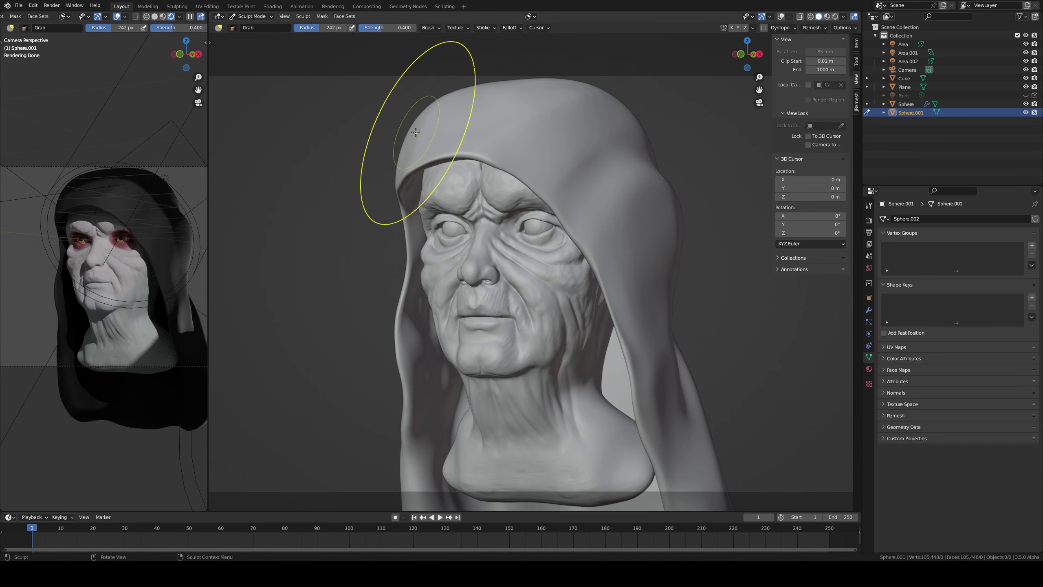
- Back in Object Mode, hide the hood to reveal the bald head
{"action": "key", "text": "ctrl+Tab"}
{"action": "left_click", "coordinate": [358, 233]}
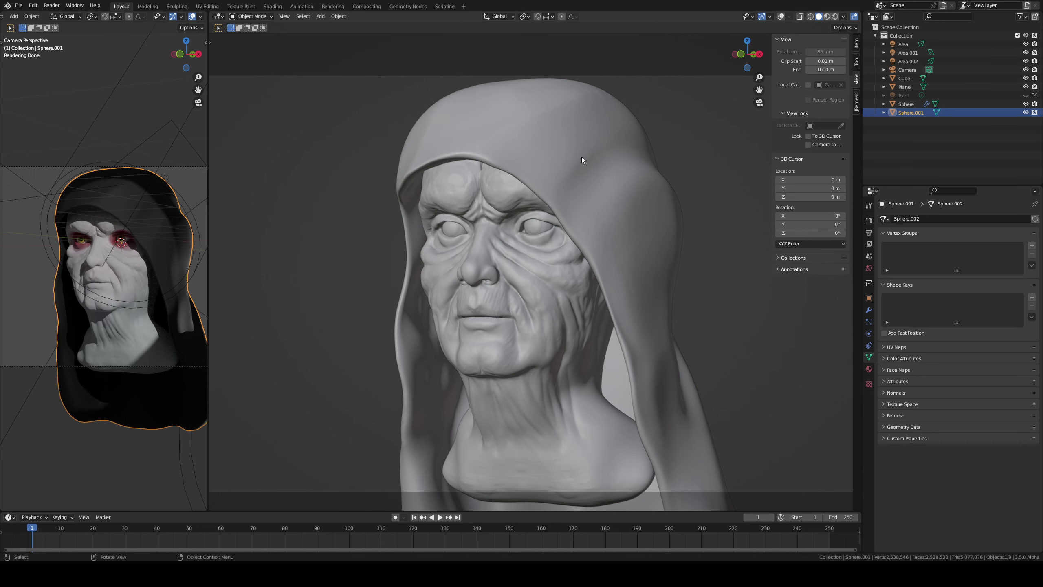
{"action": "key", "text": "h"}
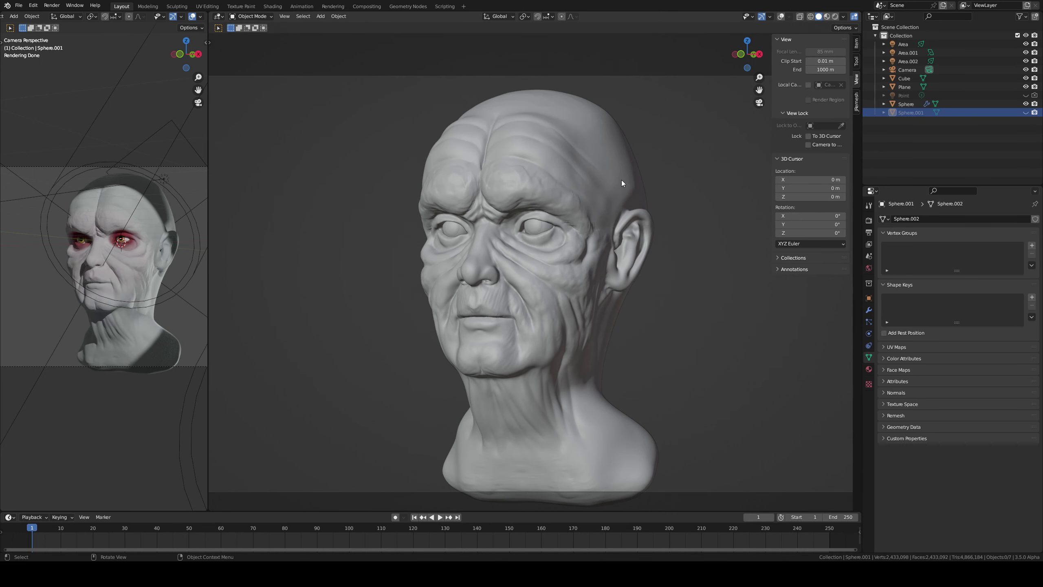
{"action": "key", "text": "ctrl+z"}
{"action": "key", "text": "ctrl+shift+z"}
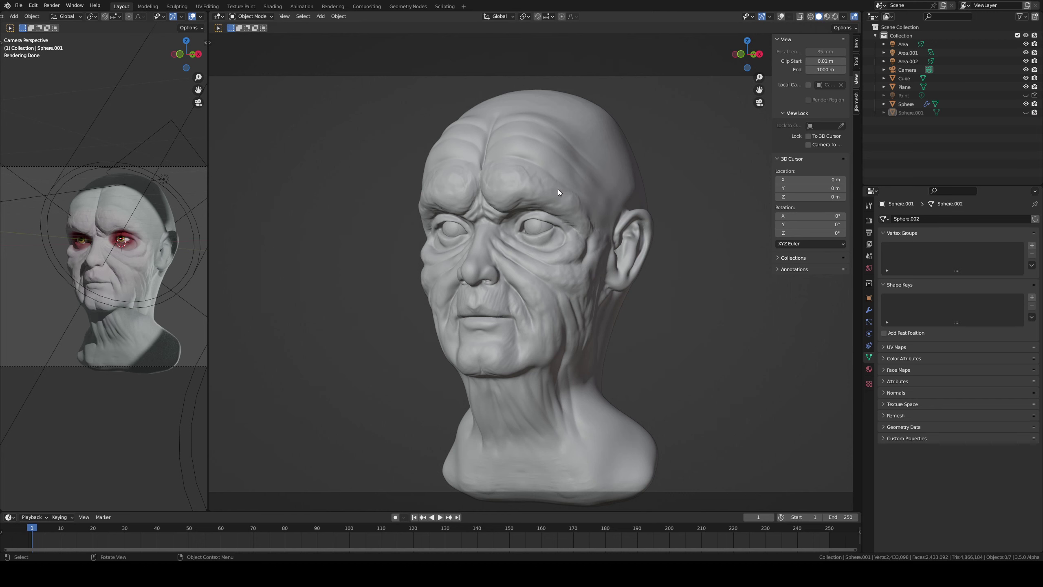
{"action": "scroll", "coordinate": [557, 189], "scroll_direction": "down", "scroll_amount": 5}
{"action": "middle_click_drag", "start_coordinate": [557, 193], "coordinate": [531, 192]}
{"action": "key", "text": "ctrl+z"}
{"action": "key", "text": "ctrl+shift+z"}
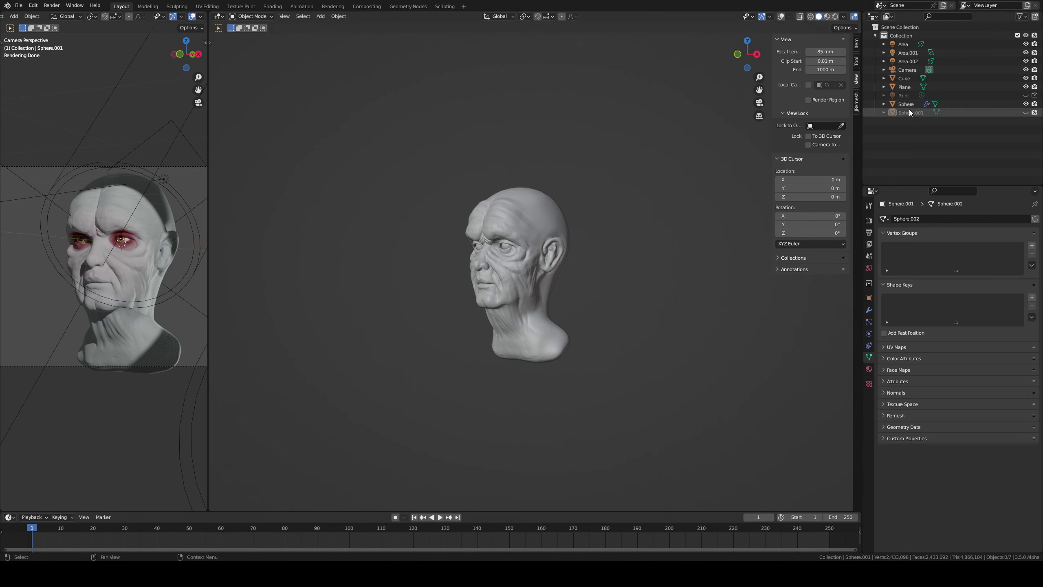
- Change the light named Area to an Area-type light with 600 W power
{"action": "left_click", "coordinate": [909, 95]}
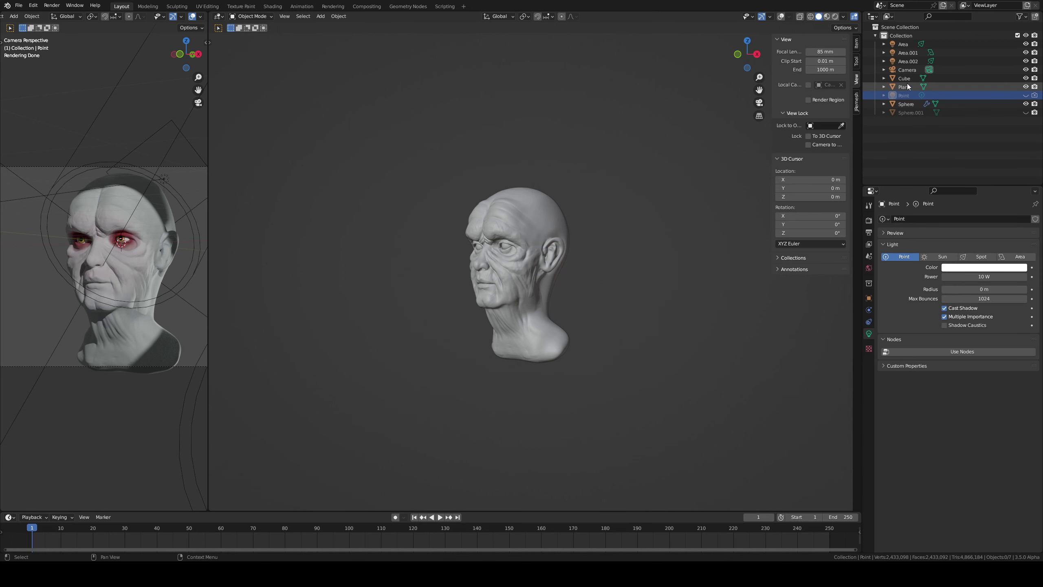
{"action": "left_click", "coordinate": [906, 60]}
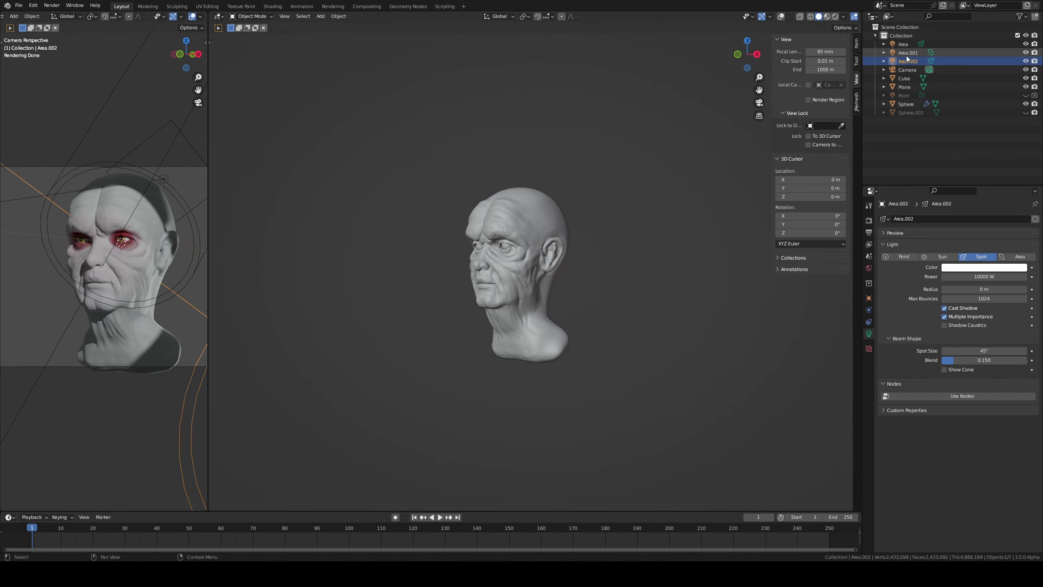
{"action": "left_click", "coordinate": [904, 45]}
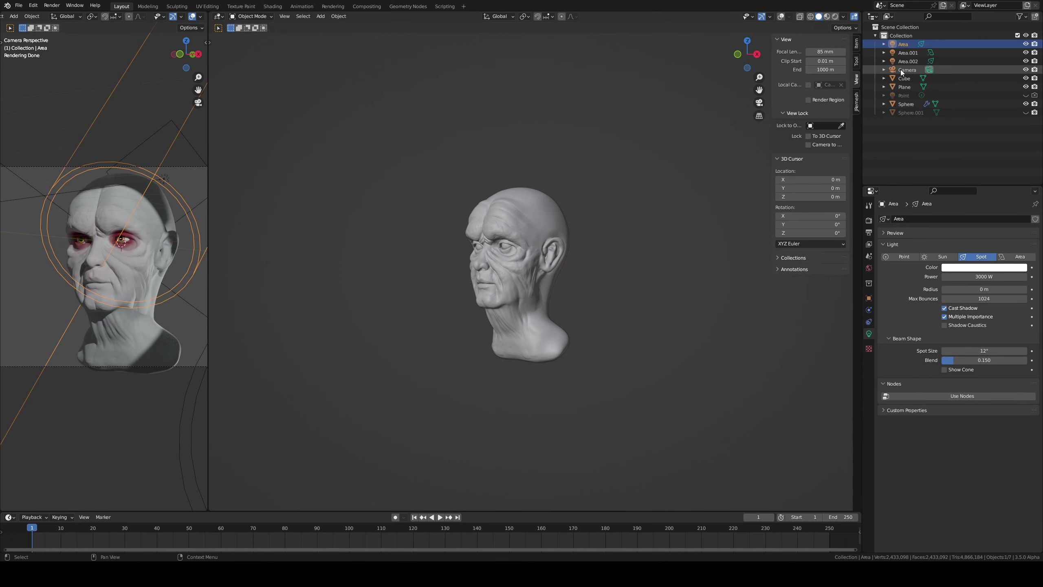
{"action": "left_click", "coordinate": [1018, 256]}
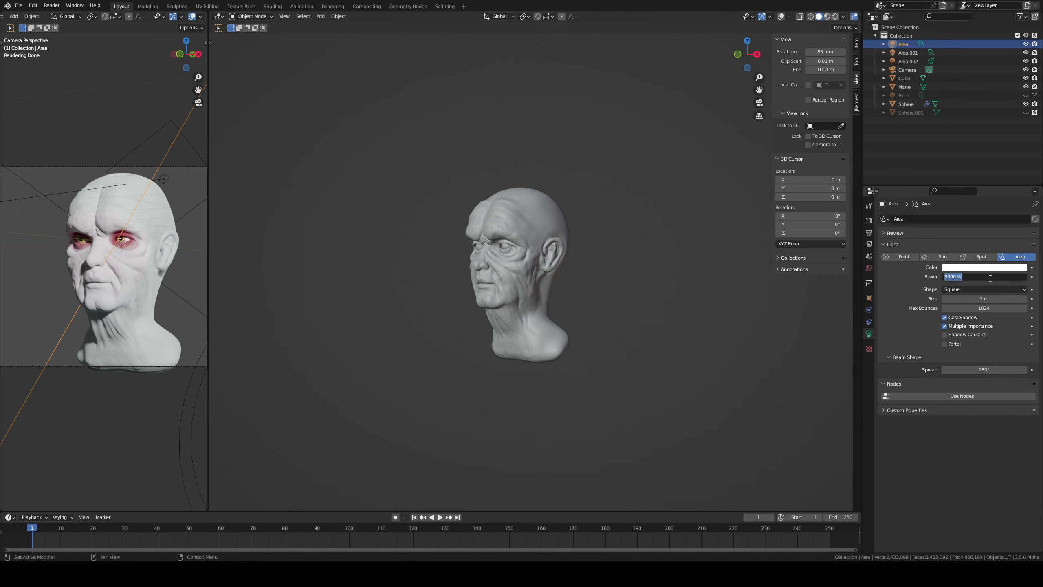
{"action": "key", "text": "Return"}
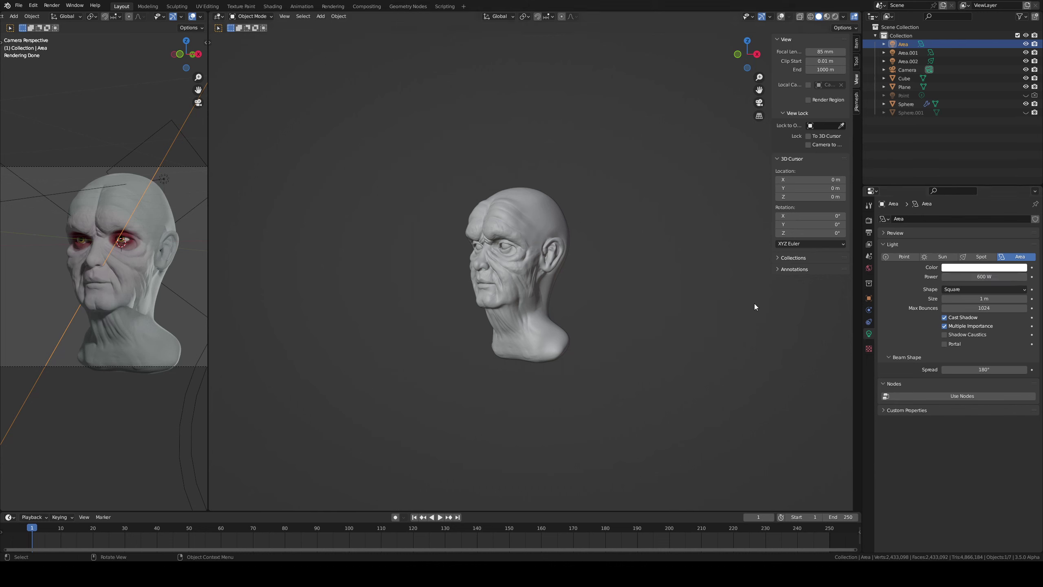
{"action": "left_click", "coordinate": [628, 369]}
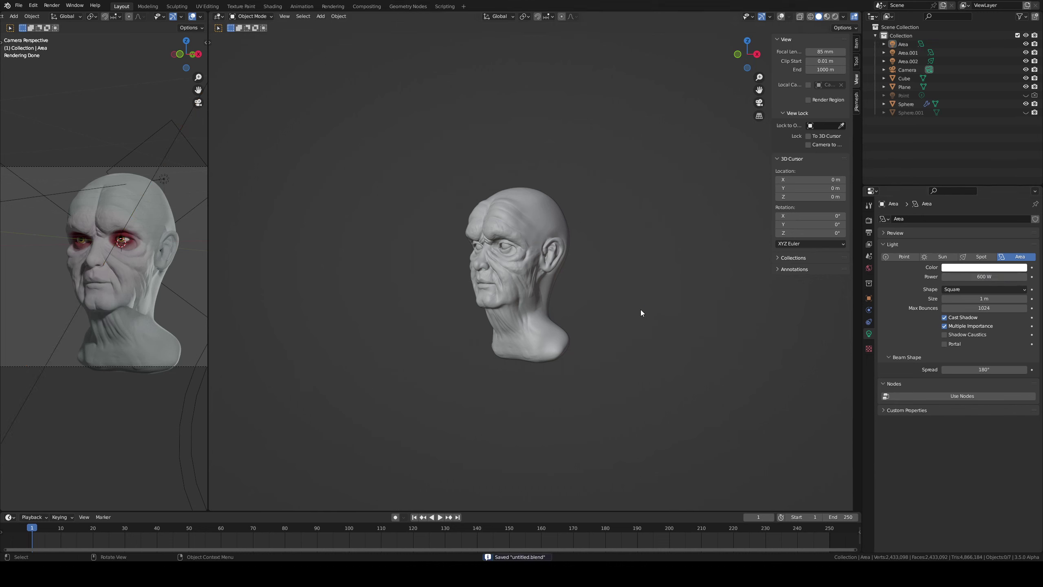
{"action": "left_click", "coordinate": [869, 267]}
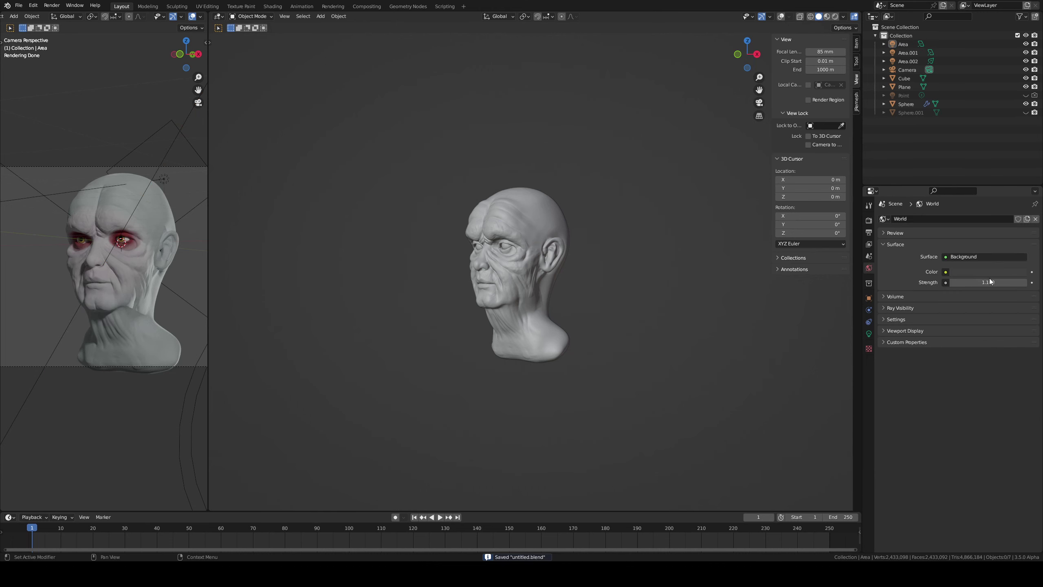
- Lower World strength to 0.400 and unhide the hood Sphere.001
{"action": "left_click_drag", "start_coordinate": [989, 279], "coordinate": [987, 287]}
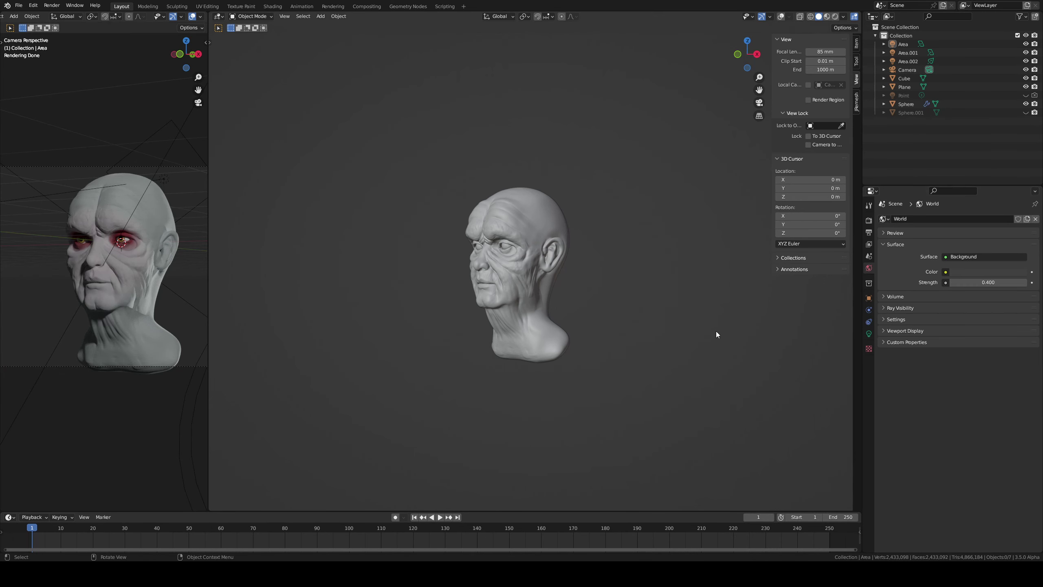
{"action": "scroll", "coordinate": [716, 246], "scroll_direction": "up", "scroll_amount": 2}
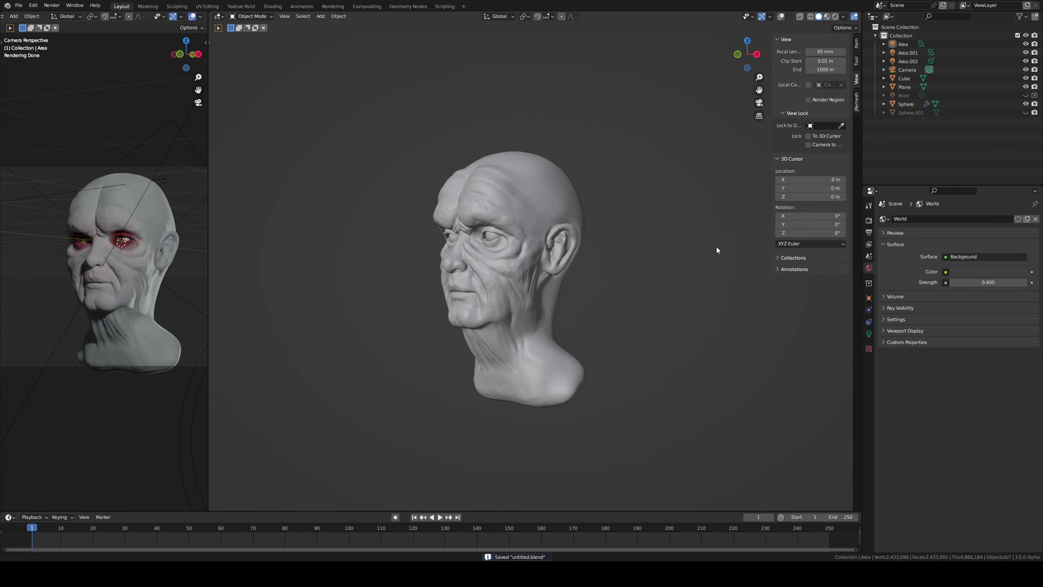
{"action": "scroll", "coordinate": [716, 242], "scroll_direction": "up", "scroll_amount": 1}
{"action": "scroll", "coordinate": [679, 280], "scroll_direction": "up", "scroll_amount": 1}
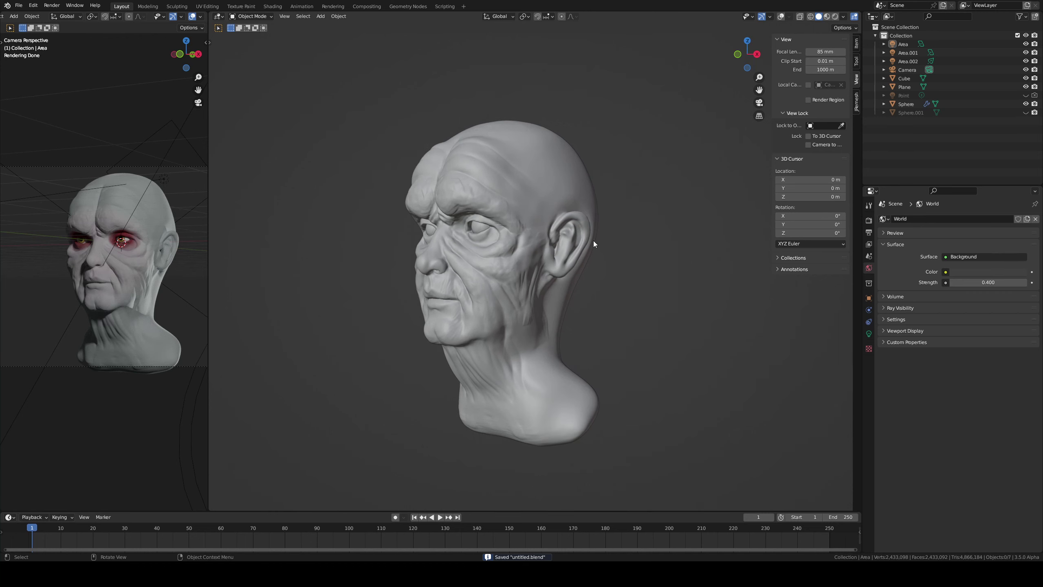
{"action": "left_click", "coordinate": [1025, 112]}
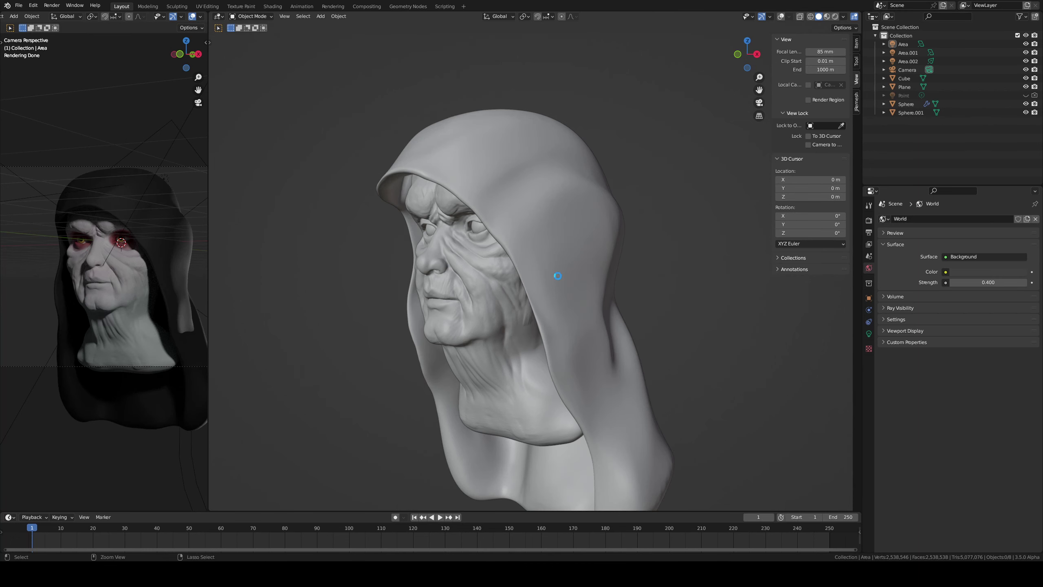